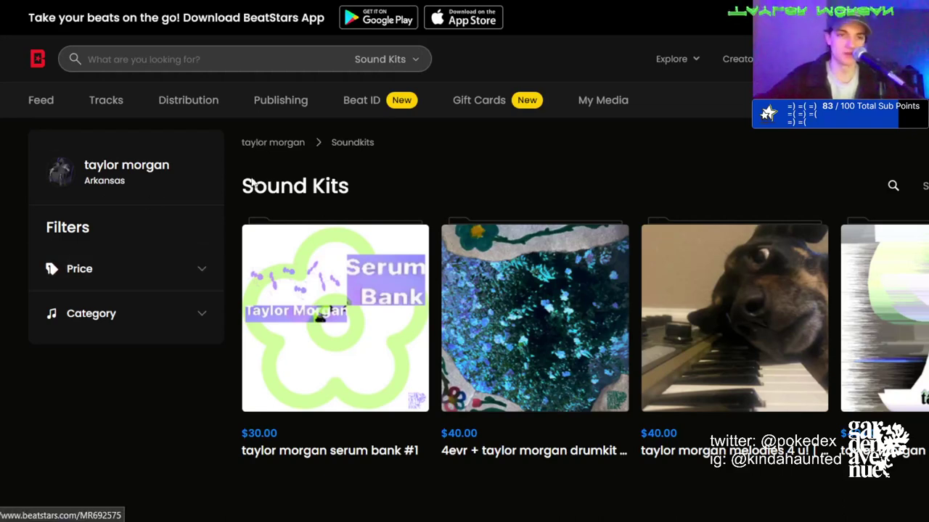
Open the Serum bank #1 sound kit page to read its description.
{"action": "left_click", "coordinate": [352, 312]}
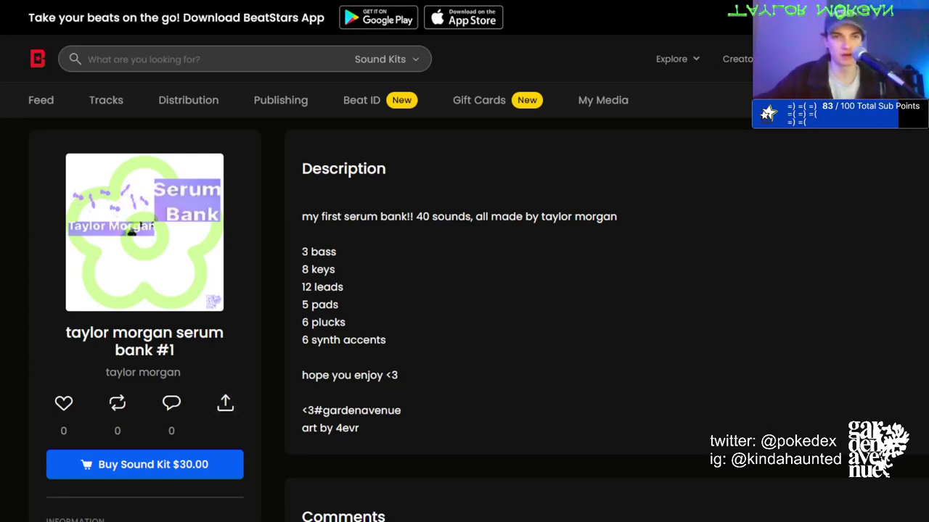
Switch to SoundCloud and open the track Unofficial Freestyle 2019 from the liked tracks.
{"action": "key", "text": "ctrl+Tab"}
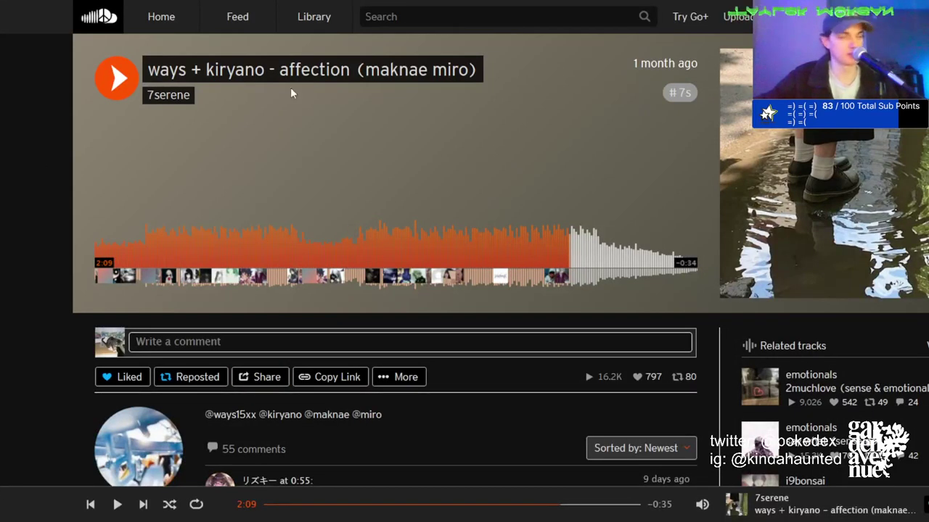
{"action": "left_click", "coordinate": [806, 17]}
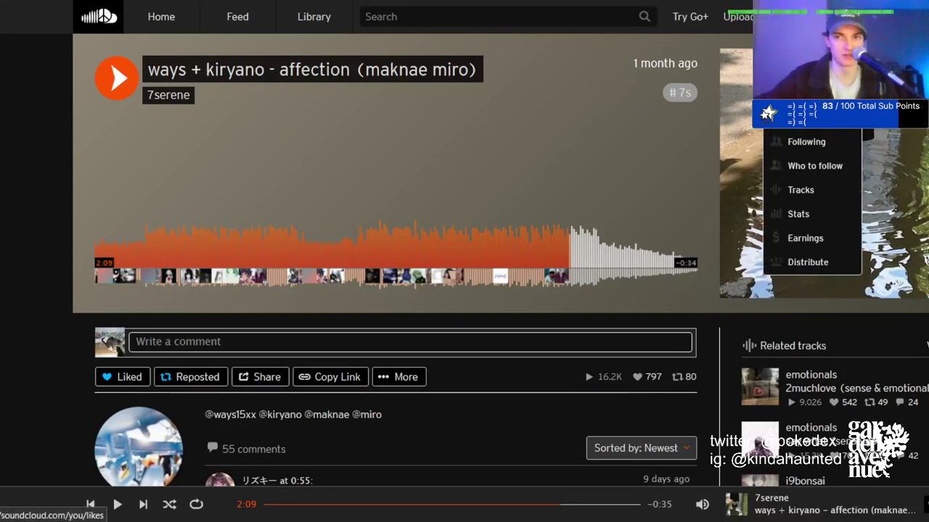
{"action": "left_click", "coordinate": [798, 69]}
{"action": "scroll", "coordinate": [577, 327], "scroll_direction": "down", "scroll_amount": 7}
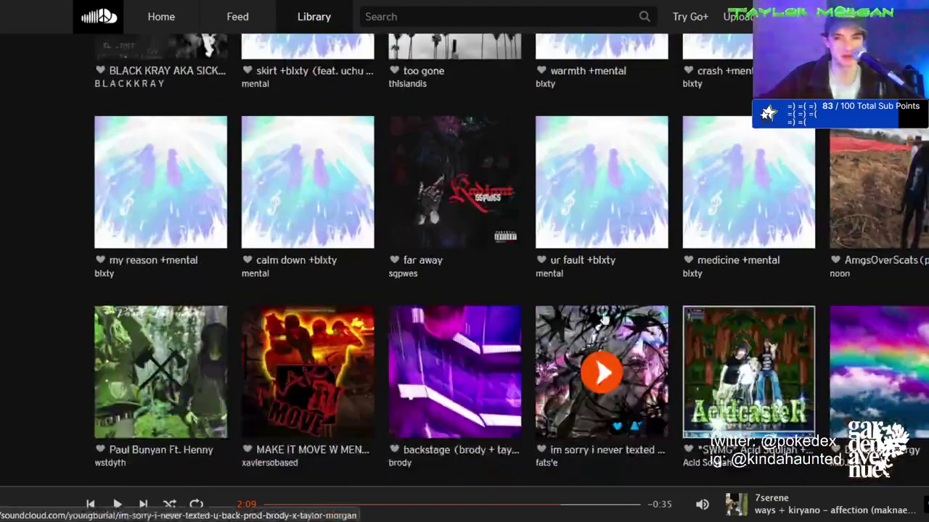
{"action": "scroll", "coordinate": [579, 315], "scroll_direction": "down", "scroll_amount": 1}
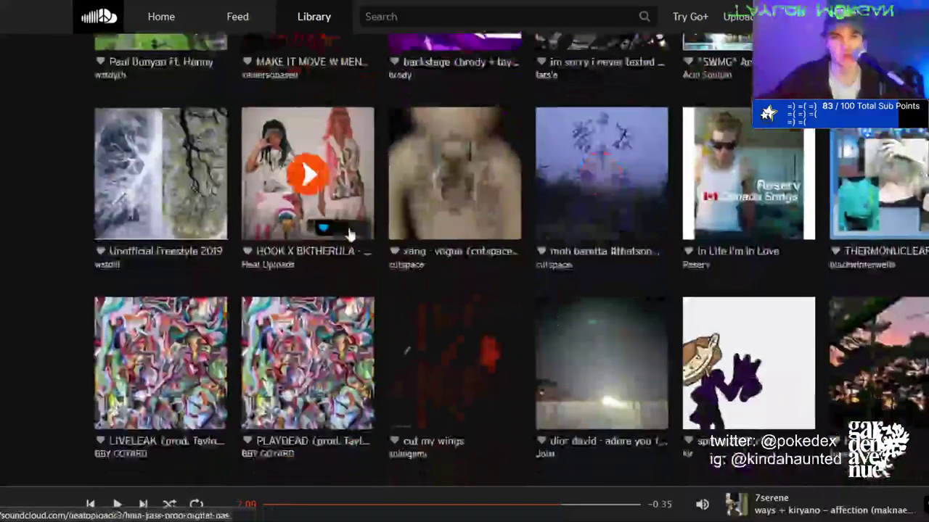
{"action": "left_click", "coordinate": [176, 244]}
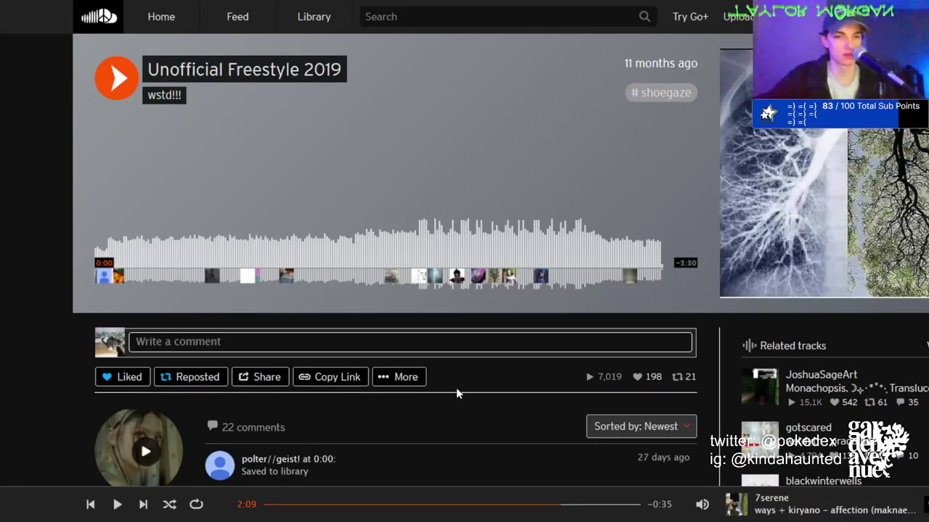
{"action": "scroll", "coordinate": [438, 393], "scroll_direction": "down", "scroll_amount": 1}
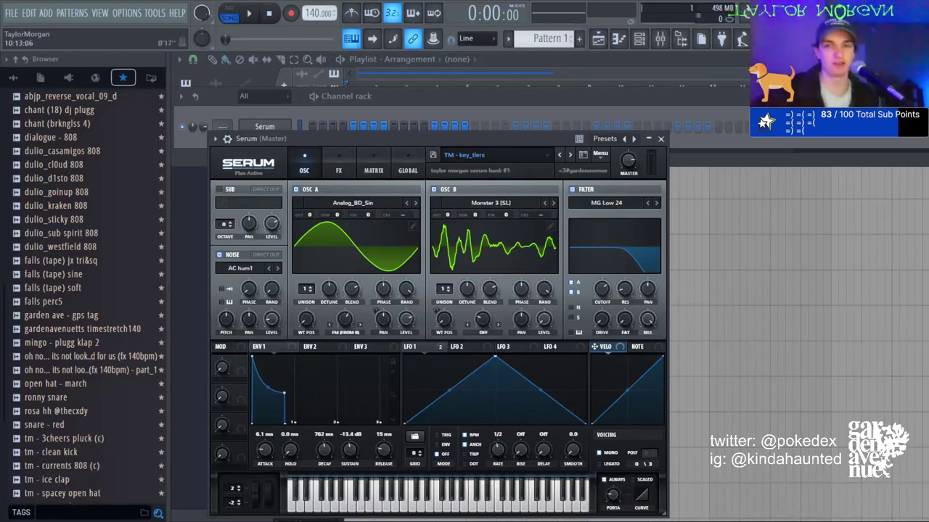
Show the mixer in FL Studio and open Digitalis on Insert 24, placing its window fully in view.
{"action": "key", "text": "F9"}
{"action": "left_click", "coordinate": [541, 151]}
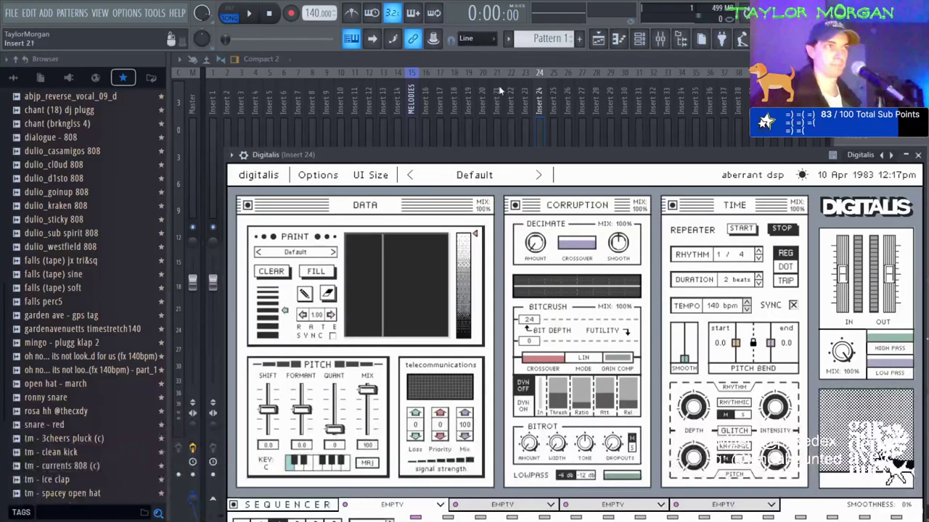
{"action": "mouse_move", "coordinate": [546, 159]}
{"action": "left_mouse_down"}
{"action": "mouse_move", "coordinate": [531, 58]}
{"action": "mouse_move", "coordinate": [534, 95]}
{"action": "left_mouse_up"}
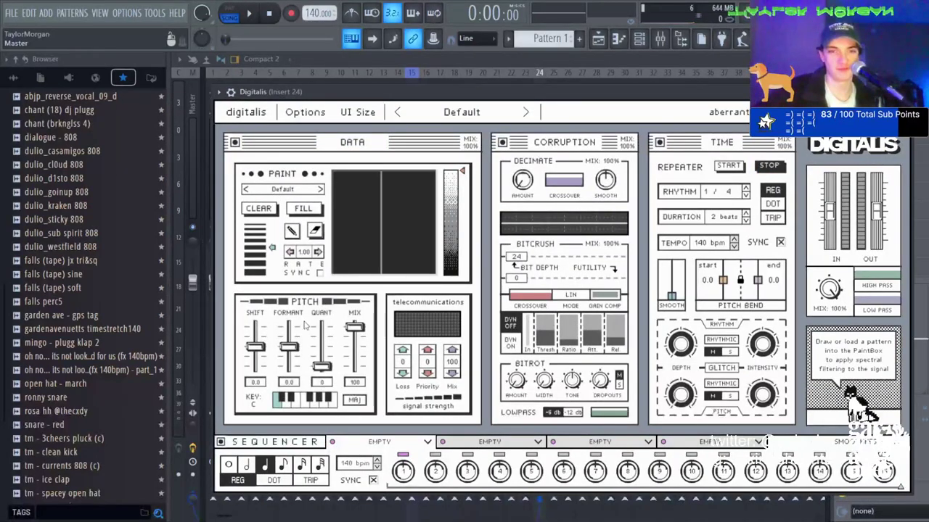
Browse the Digitalis Paint patterns, including adinross, emo, jump and ga2, and close the plugin window.
{"action": "key", "text": "ctrl+v"}
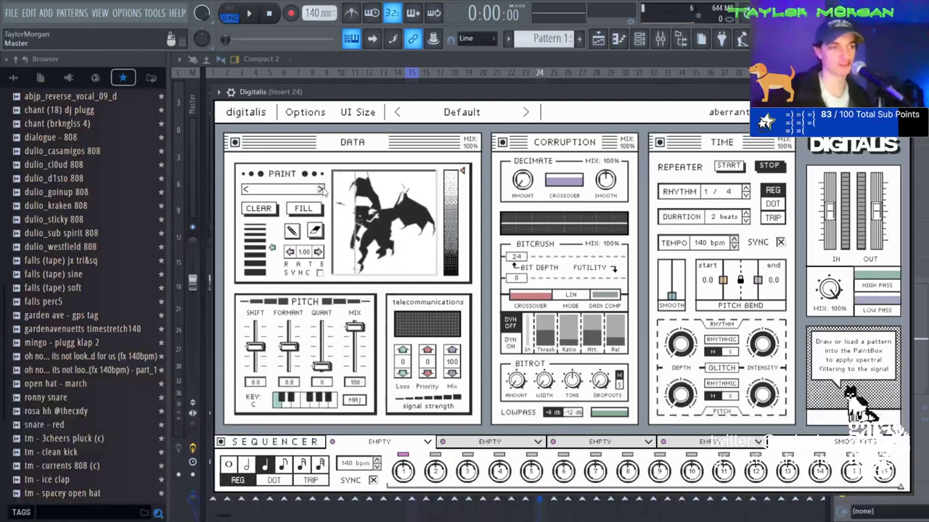
{"action": "left_click", "coordinate": [321, 189]}
{"action": "left_click", "coordinate": [320, 189]}
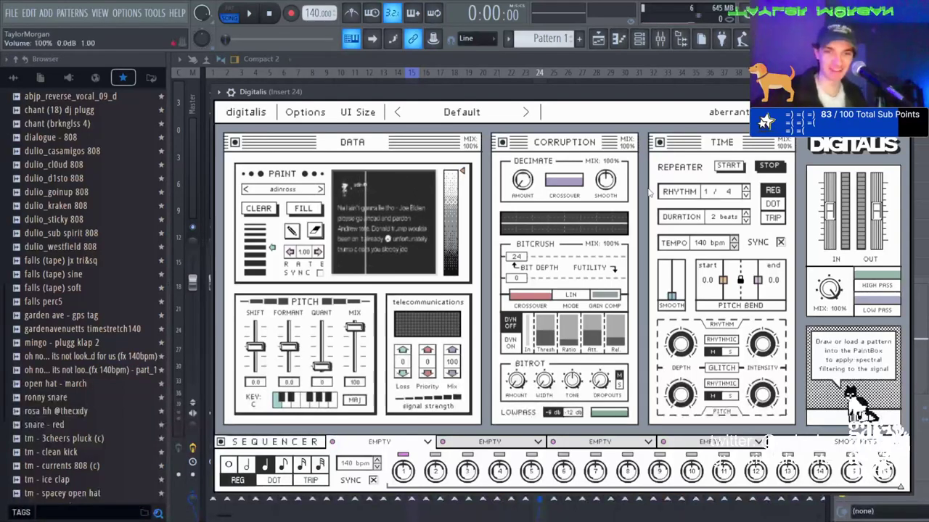
{"action": "left_click", "coordinate": [320, 189]}
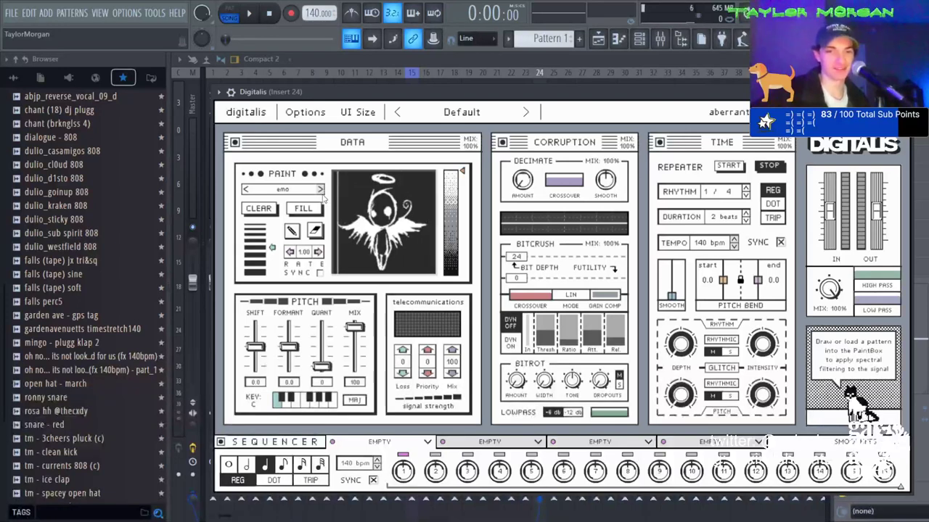
{"action": "left_click", "coordinate": [320, 190]}
{"action": "left_click", "coordinate": [320, 190]}
{"action": "left_click", "coordinate": [320, 189]}
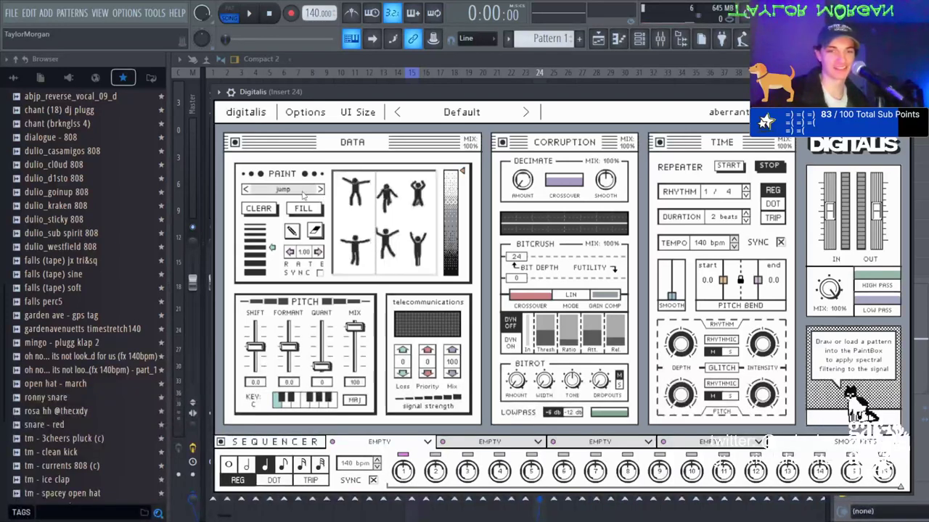
{"action": "left_click", "coordinate": [246, 189]}
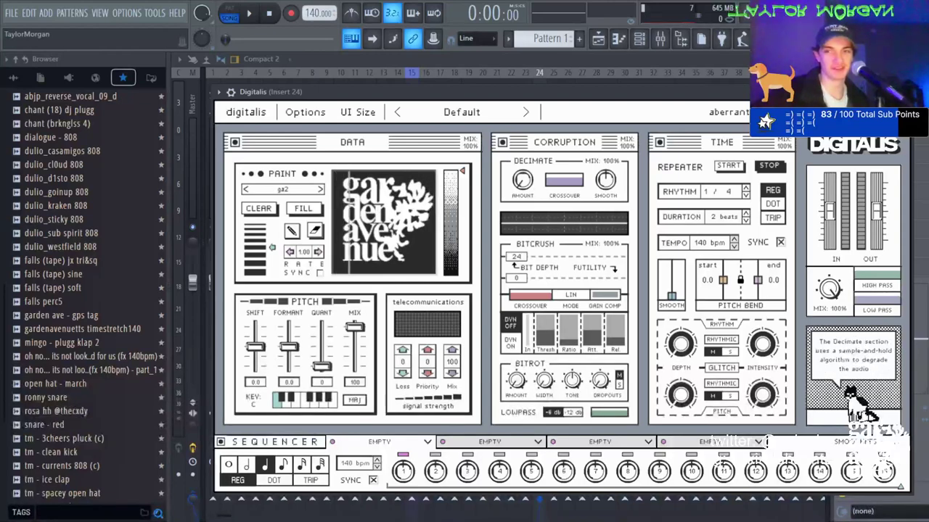
{"action": "left_click", "coordinate": [904, 92]}
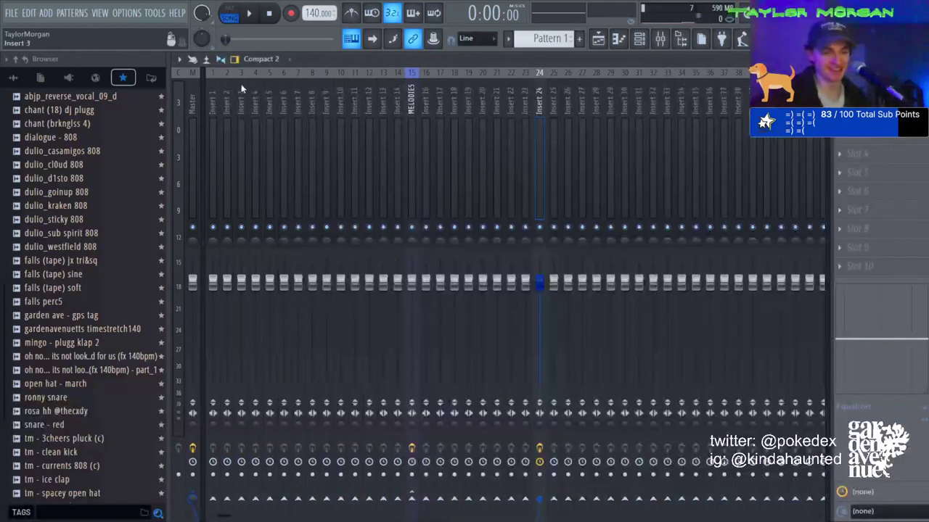
Start a new project, discarding the current one.
{"action": "left_click", "coordinate": [11, 15]}
{"action": "left_click", "coordinate": [16, 31]}
{"action": "left_click", "coordinate": [500, 307]}
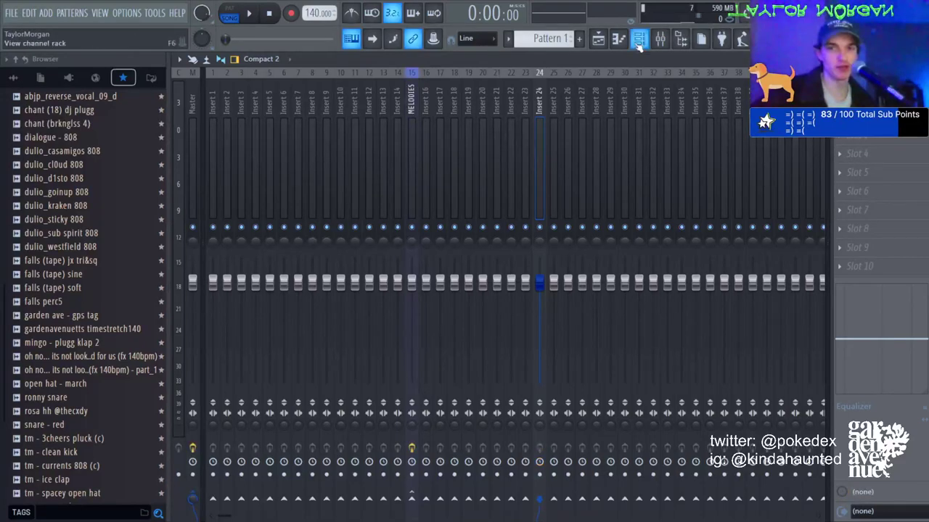
Open Serum's piano roll and draw a three-beat F5 at bar 1, followed by an equally long C#5.
{"action": "left_click", "coordinate": [639, 38]}
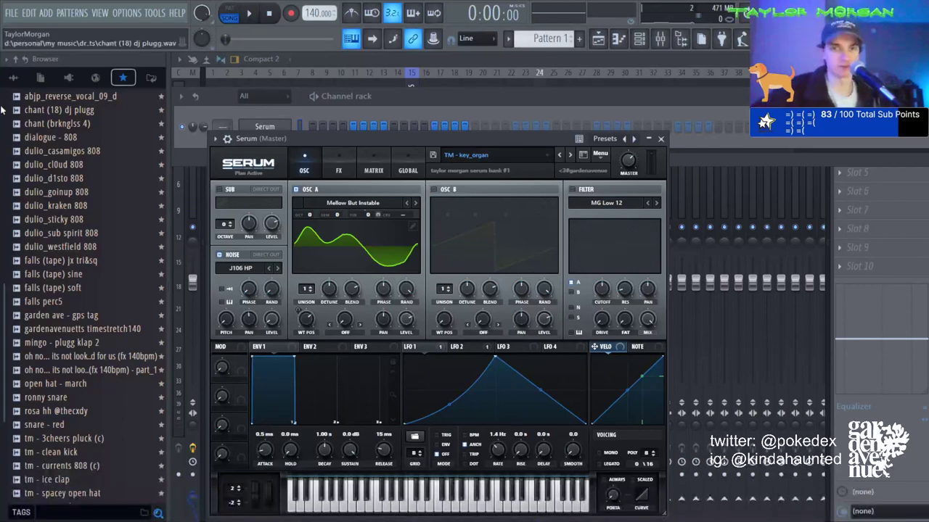
{"action": "left_click", "coordinate": [618, 38]}
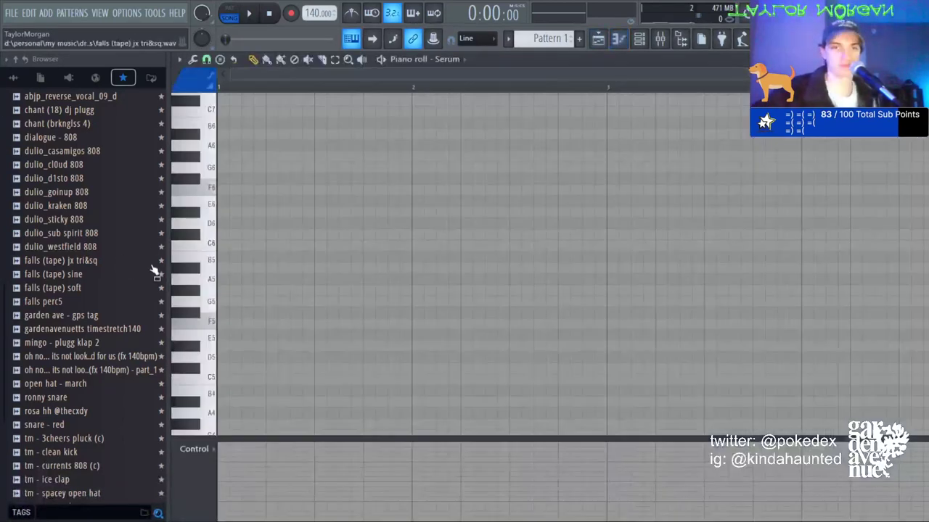
{"action": "left_click", "coordinate": [244, 326]}
{"action": "left_click_drag", "start_coordinate": [243, 324], "coordinate": [363, 324]}
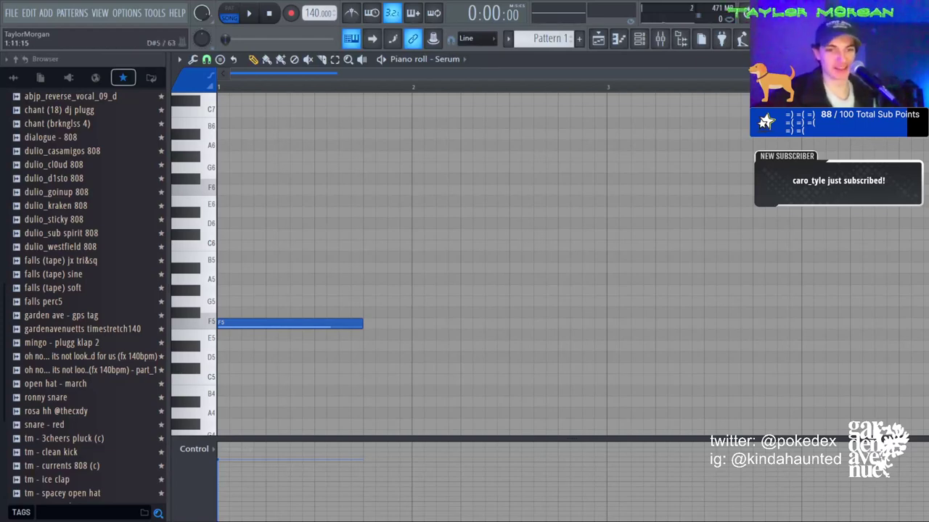
{"action": "left_click", "coordinate": [354, 346]}
{"action": "left_click_drag", "start_coordinate": [380, 346], "coordinate": [392, 368]}
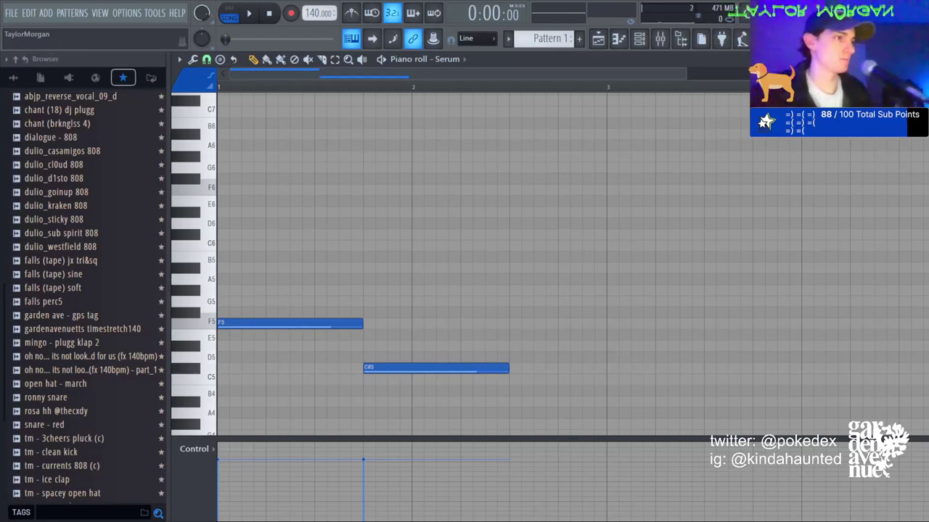
Add rising half-beat notes G#5, A#5 and C6 in bar 1, plus a three-beat G#6 at the bar's start.
{"action": "left_click", "coordinate": [267, 301]}
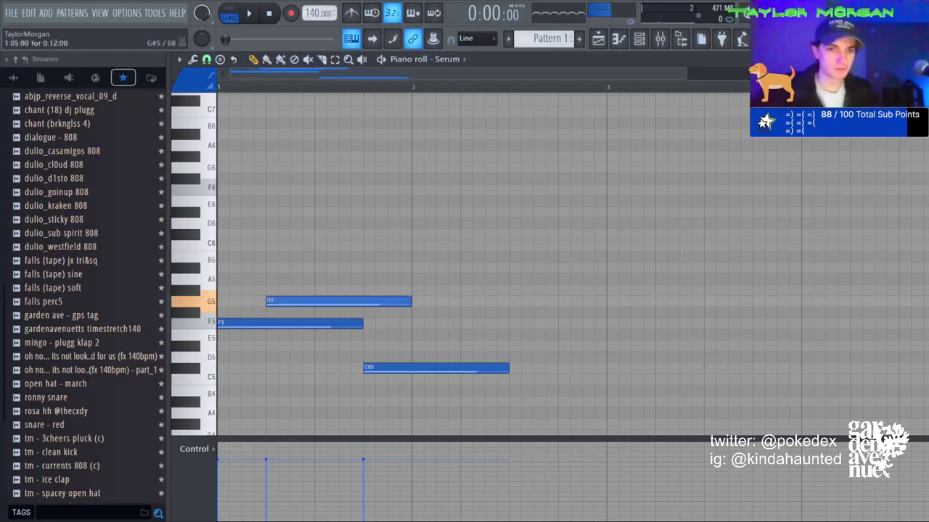
{"action": "left_click_drag", "start_coordinate": [268, 300], "coordinate": [244, 289]}
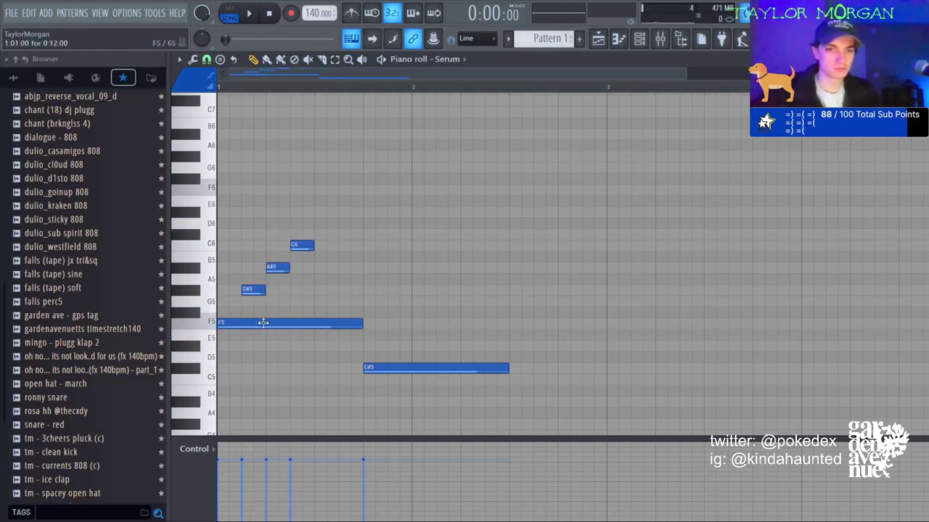
{"action": "left_click_drag", "start_coordinate": [220, 289], "coordinate": [216, 148]}
Transpose all notes down one octave and up three semitones.
{"action": "key", "text": "ctrl+Down"}
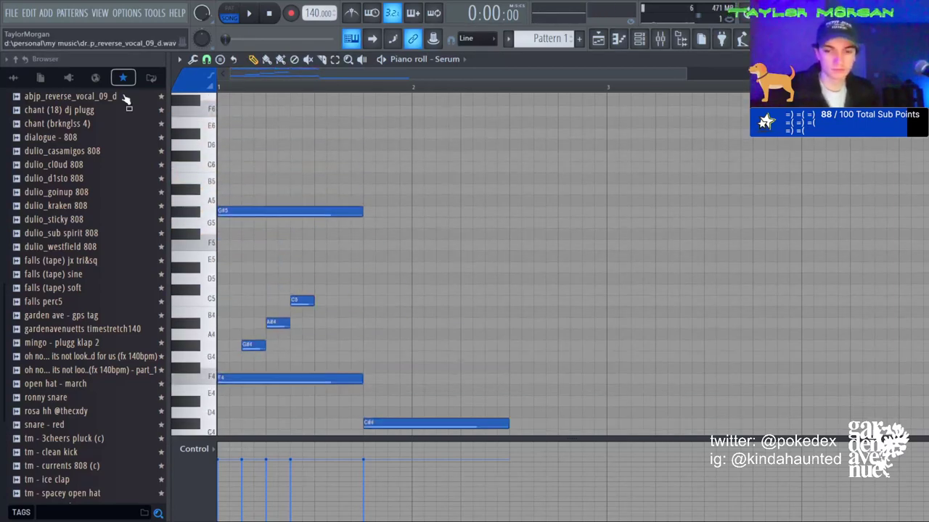
{"action": "key", "text": "shift+Up"}
{"action": "key", "text": "shift+Up"}
{"action": "key", "text": "shift+Up"}
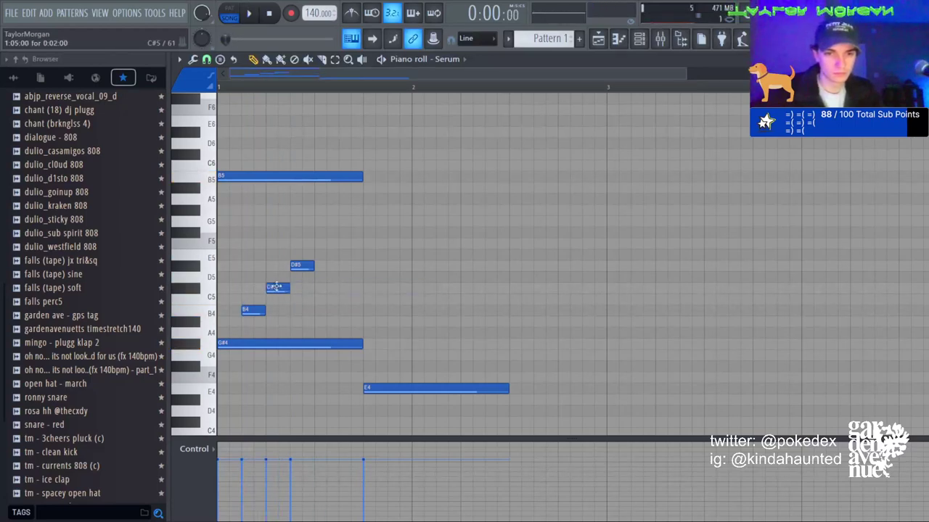
Add a half-beat C#5 directly after the D#5, and shorten the B5 and G#4 at bar 1 to two beats.
{"action": "key", "text": "space"}
{"action": "left_click", "coordinate": [344, 288]}
{"action": "key", "text": "space"}
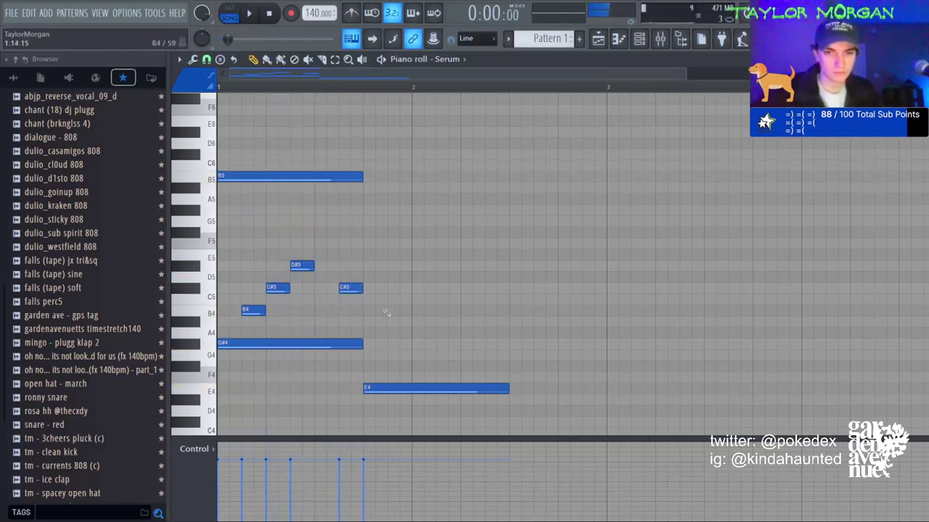
{"action": "key", "text": "space"}
{"action": "left_click_drag", "start_coordinate": [351, 288], "coordinate": [327, 288]}
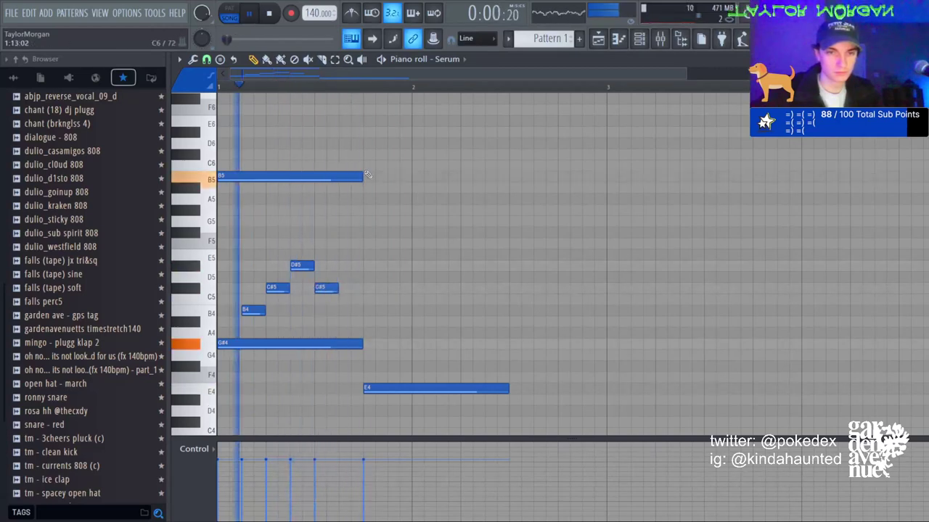
{"action": "left_click_drag", "start_coordinate": [360, 176], "coordinate": [314, 176]}
{"action": "left_click_drag", "start_coordinate": [360, 343], "coordinate": [312, 341]}
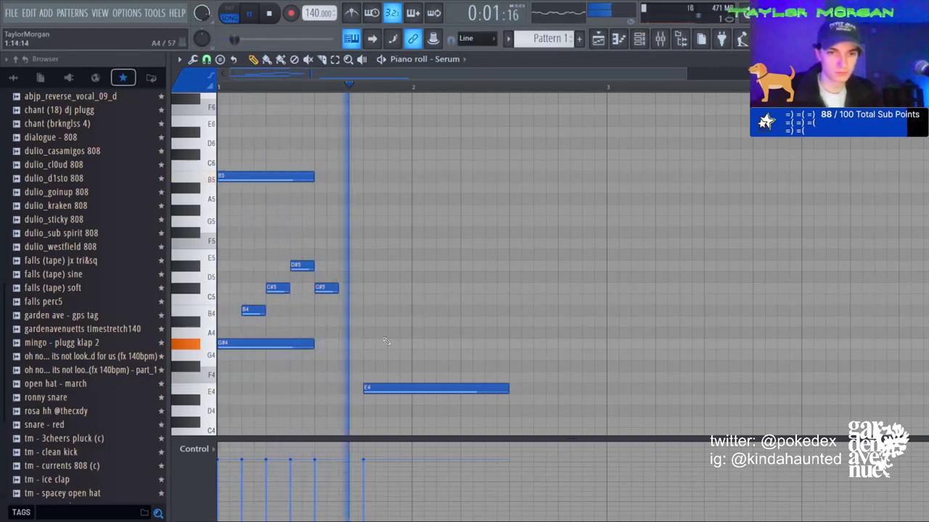
Draw a two-beat B4 at beat 4 of bar 1 and replace the E4 below it with a two-beat E4.
{"action": "key", "text": "space"}
{"action": "left_click_drag", "start_coordinate": [360, 299], "coordinate": [407, 312]}
{"action": "key", "text": "space"}
{"action": "right_click", "coordinate": [386, 388]}
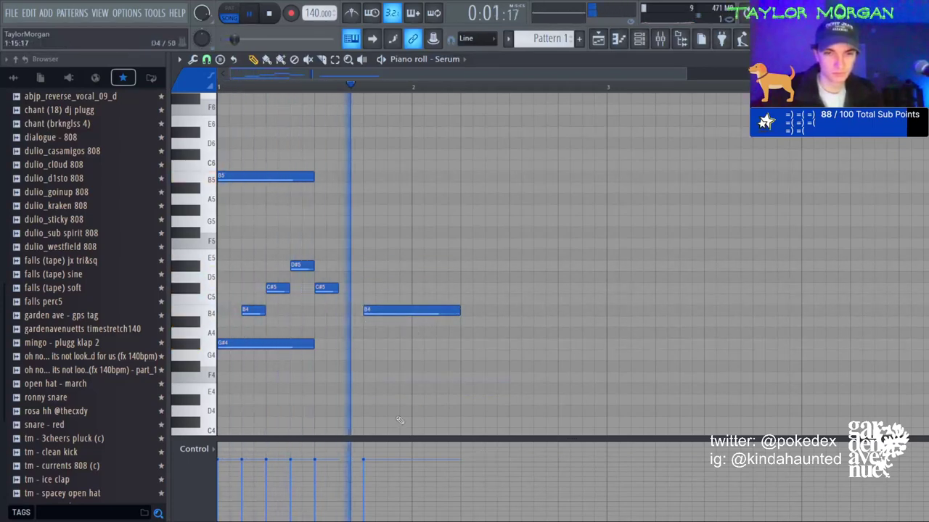
{"action": "key", "text": "space"}
{"action": "left_click", "coordinate": [366, 377]}
{"action": "key", "text": "space"}
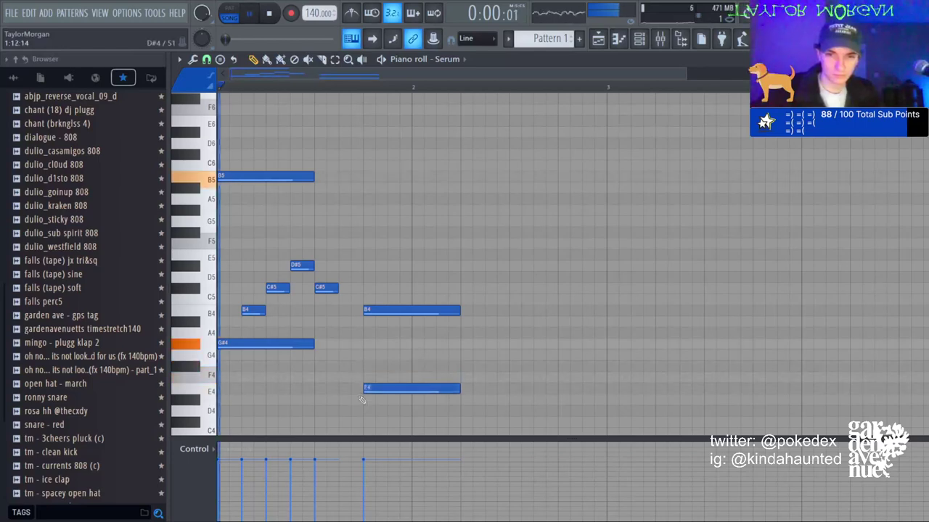
{"action": "left_click_drag", "start_coordinate": [385, 378], "coordinate": [409, 390]}
Add a two-beat B4 at beat 3 of bar 2 and a two-beat D#5 above the B4 and E4 chord.
{"action": "left_click", "coordinate": [515, 388]}
{"action": "right_click", "coordinate": [527, 384]}
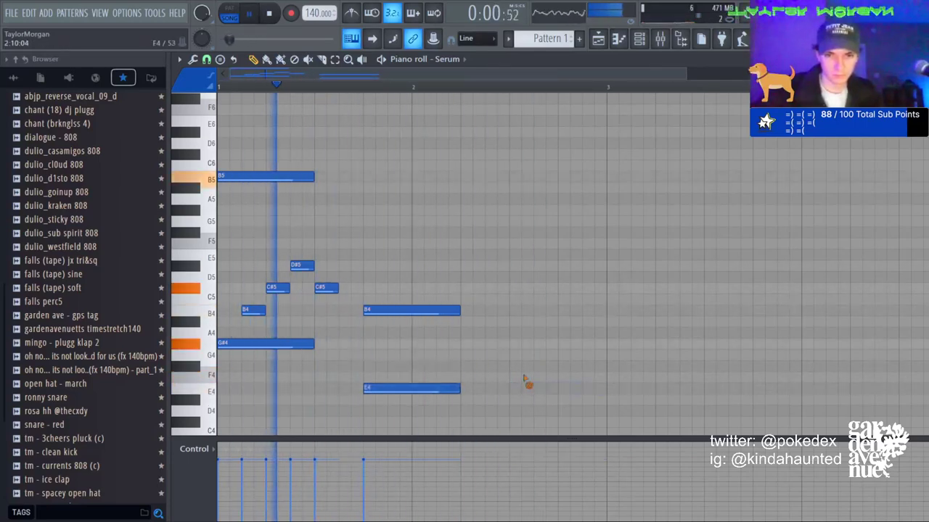
{"action": "left_click", "coordinate": [516, 310]}
{"action": "left_click", "coordinate": [391, 268]}
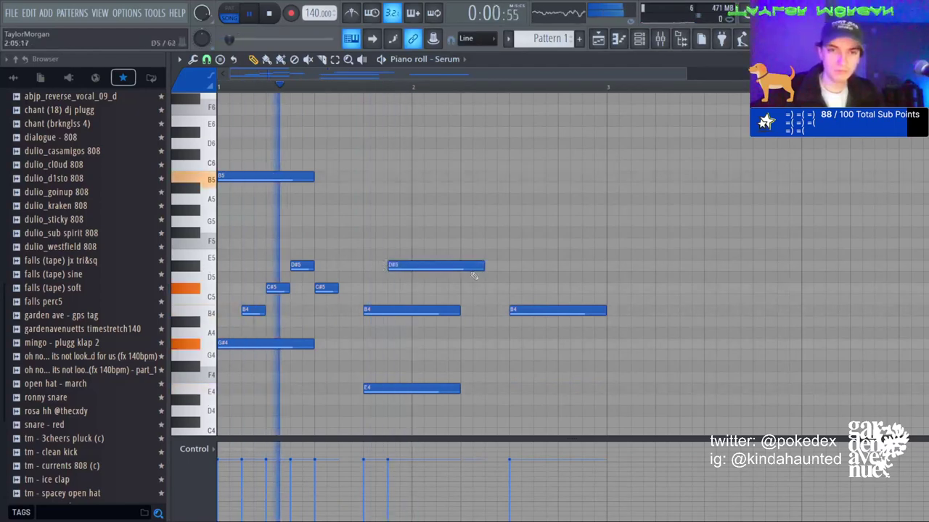
{"action": "left_click_drag", "start_coordinate": [478, 268], "coordinate": [451, 270]}
{"action": "key", "text": "space"}
{"action": "key", "text": "space"}
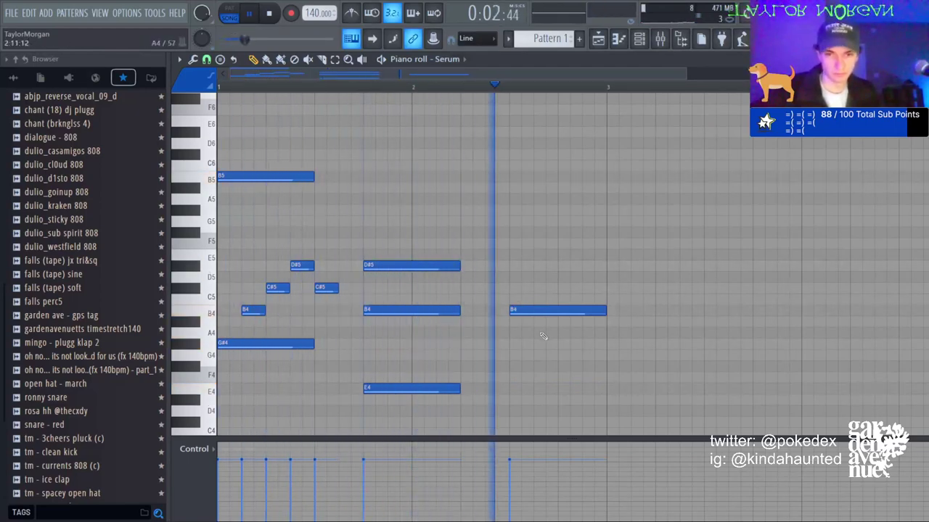
Shorten the last B4 in bar 2 to one beat and add a one-beat A#4 right after it.
{"action": "key", "text": "space"}
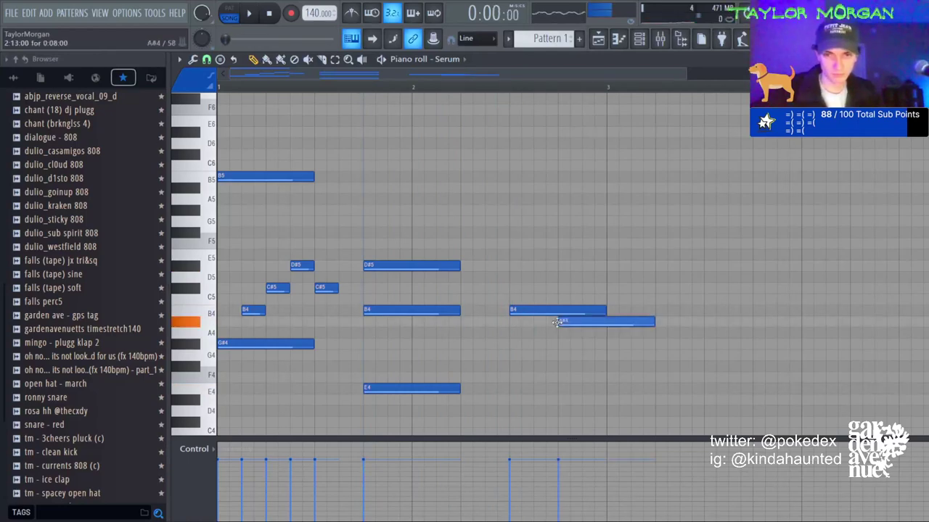
{"action": "key", "text": "space"}
{"action": "left_click_drag", "start_coordinate": [654, 321], "coordinate": [558, 308]}
Duplicate the two-bar phrase into bars 3 and 4.
{"action": "key", "text": "ctrl+b"}
{"action": "key", "text": "ctrl+d"}
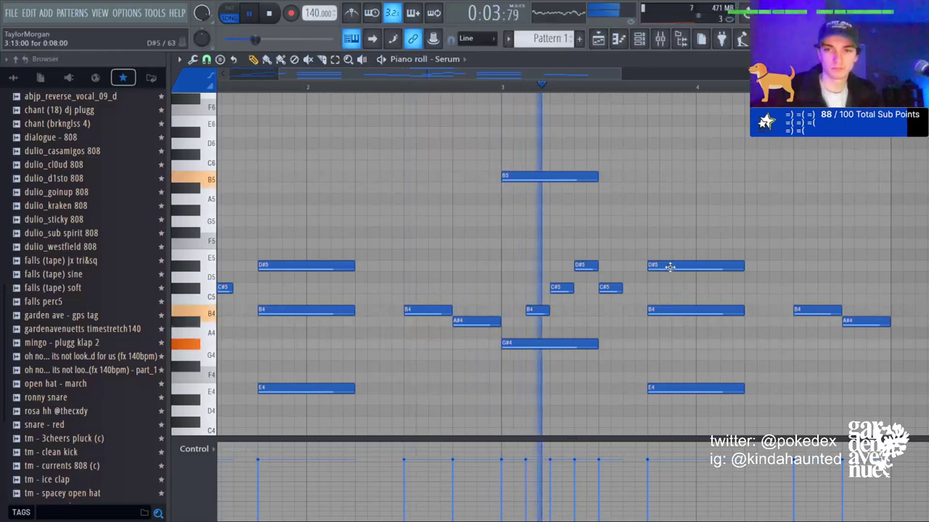
Trim the second phrase's long D#5 to one beat starting at bar 4, and add a one-beat D#5 at step 7 of bar 4.
{"action": "left_click_drag", "start_coordinate": [670, 267], "coordinate": [719, 267]}
{"action": "left_click_drag", "start_coordinate": [791, 266], "coordinate": [747, 267]}
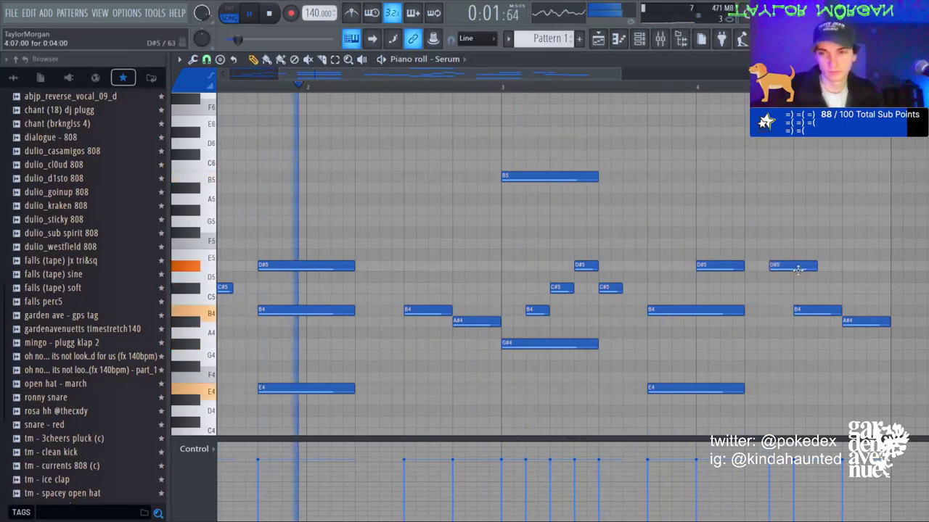
Replace bar 4's D#5 at step 7 with short D#5 hits at steps 7 and 8, and the ending B4 and A#4 with a C#5 at step 13.
{"action": "left_click", "coordinate": [783, 267]}
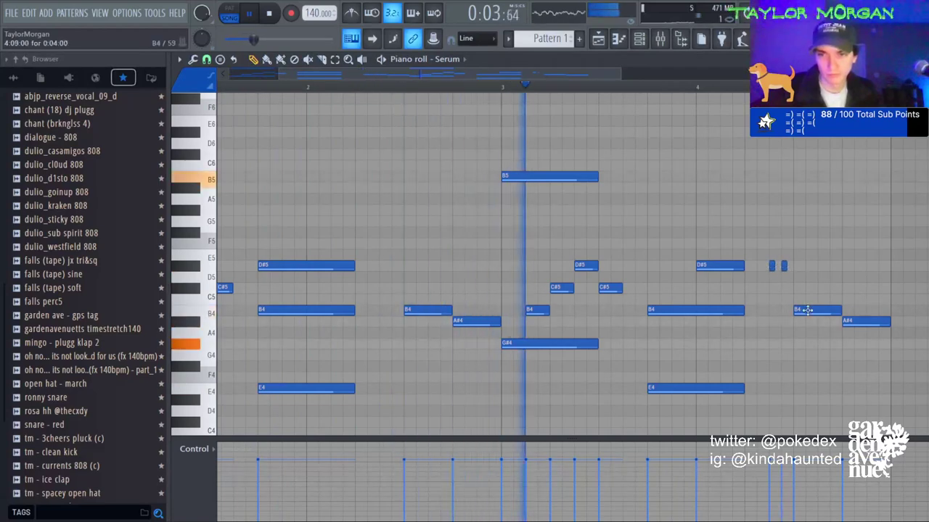
{"action": "left_click_drag", "start_coordinate": [834, 310], "coordinate": [813, 286]}
{"action": "left_click", "coordinate": [826, 266]}
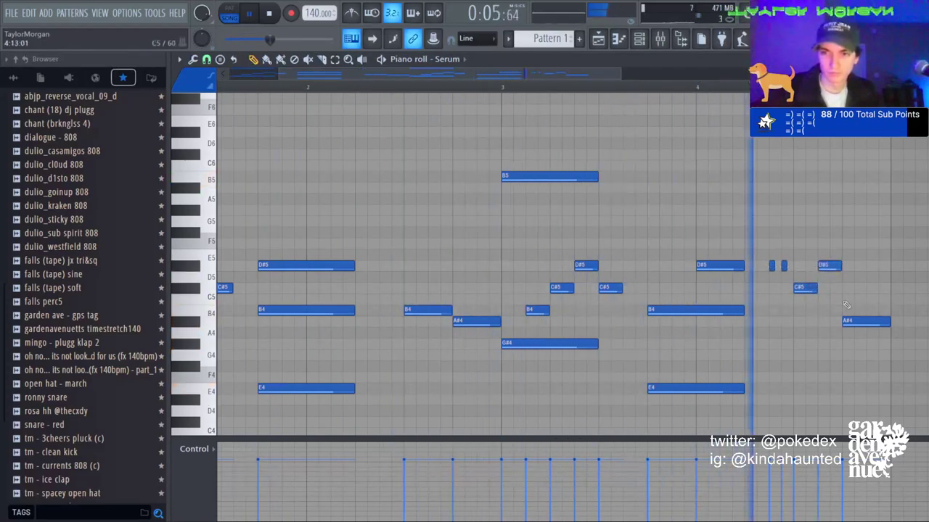
{"action": "left_click", "coordinate": [850, 288]}
{"action": "right_click", "coordinate": [859, 321]}
{"action": "right_click", "coordinate": [825, 266]}
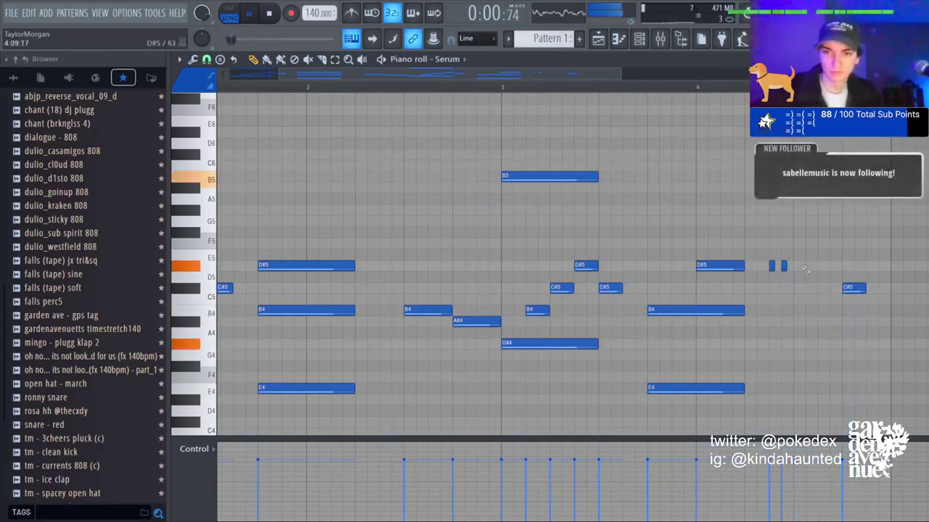
Add an F5 grace note leading into an F#5 at step 9 of bar 4, a D#5 at step 11 and a B4 at step 15.
{"action": "left_click", "coordinate": [801, 244]}
{"action": "left_click", "coordinate": [804, 233]}
{"action": "mouse_move", "coordinate": [815, 240]}
{"action": "left_mouse_down"}
{"action": "mouse_move", "coordinate": [794, 242]}
{"action": "mouse_move", "coordinate": [805, 233]}
{"action": "left_mouse_up"}
{"action": "left_click", "coordinate": [824, 267]}
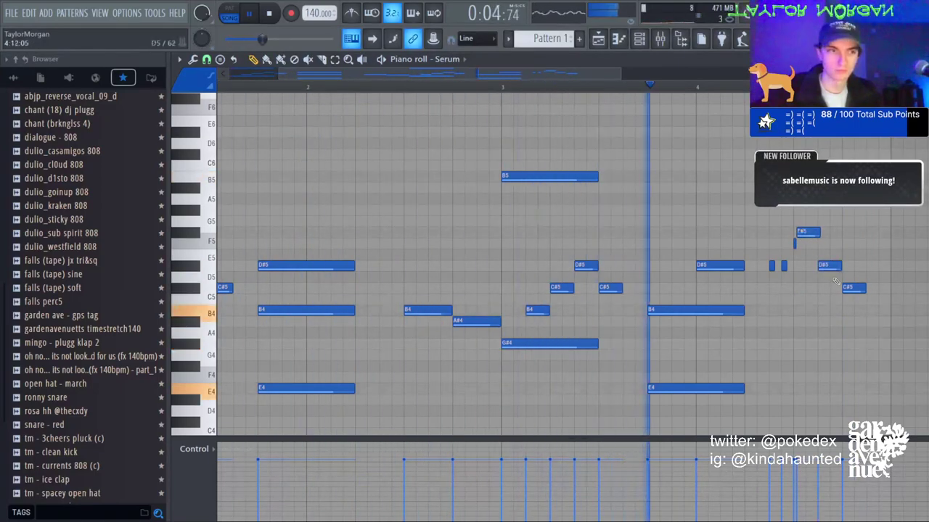
{"action": "left_click", "coordinate": [871, 310]}
Duplicate the whole four-bar melody into bars 5 to 8.
{"action": "key", "text": "ctrl+a"}
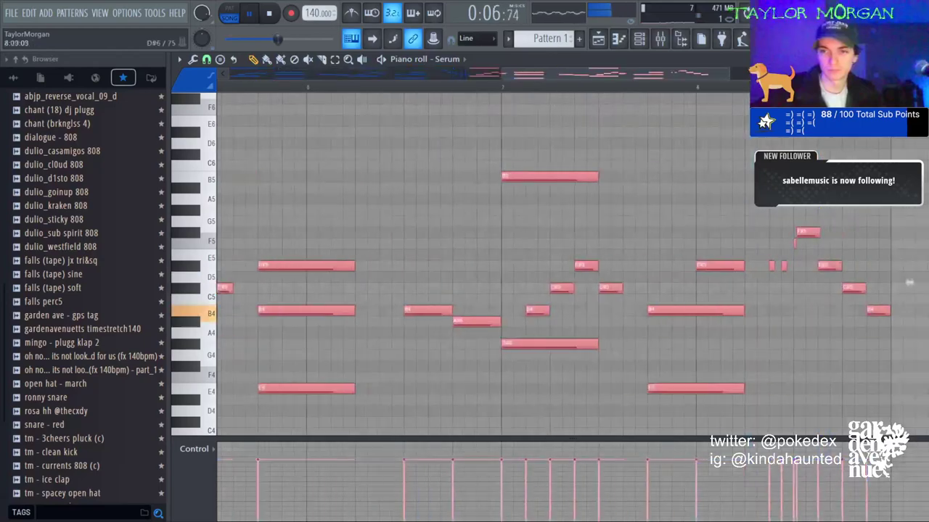
{"action": "key", "text": "ctrl+b"}
{"action": "key", "text": "ctrl+d"}
{"action": "scroll", "coordinate": [899, 279], "scroll_direction": "down", "scroll_amount": 4}
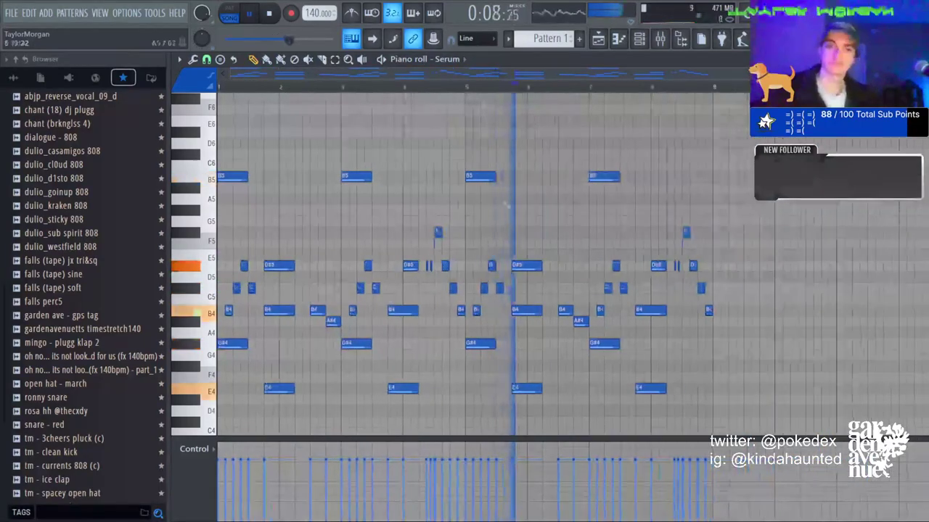
Delete the last B4 in bars 4 and 8, and extend the C#5 before each to the end of its bar.
{"action": "right_click", "coordinate": [461, 311]}
{"action": "left_click_drag", "start_coordinate": [456, 288], "coordinate": [463, 286]}
{"action": "right_click", "coordinate": [709, 312]}
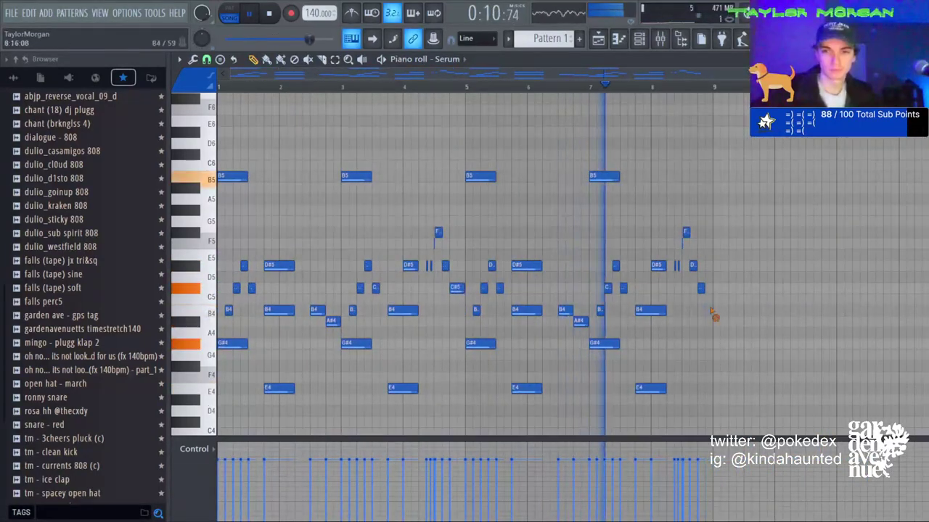
{"action": "left_click_drag", "start_coordinate": [704, 288], "coordinate": [711, 287]}
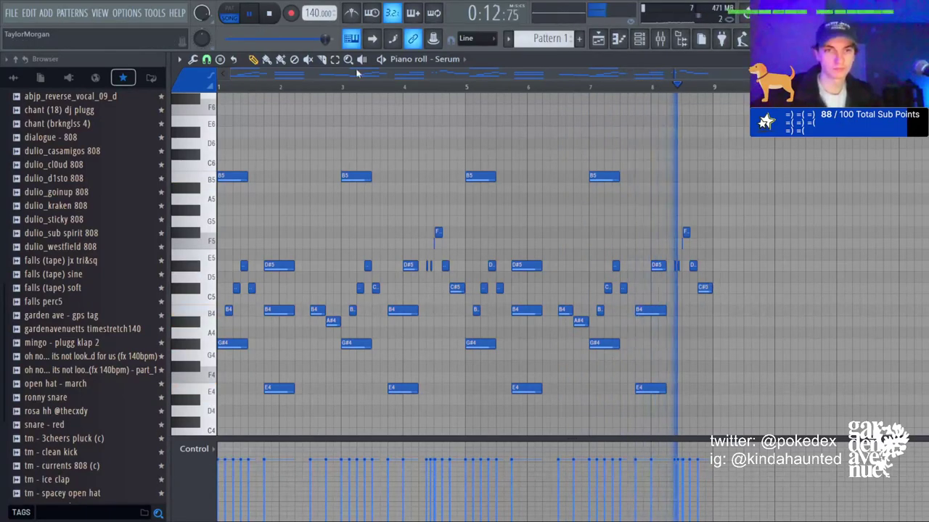
Try the melody without the four long B5 notes, and restore them.
{"action": "scroll", "coordinate": [617, 236], "scroll_direction": "down", "scroll_amount": 3}
{"action": "left_click_drag", "start_coordinate": [720, 229], "coordinate": [223, 305]}
{"action": "scroll", "coordinate": [595, 280], "scroll_direction": "up", "scroll_amount": 4}
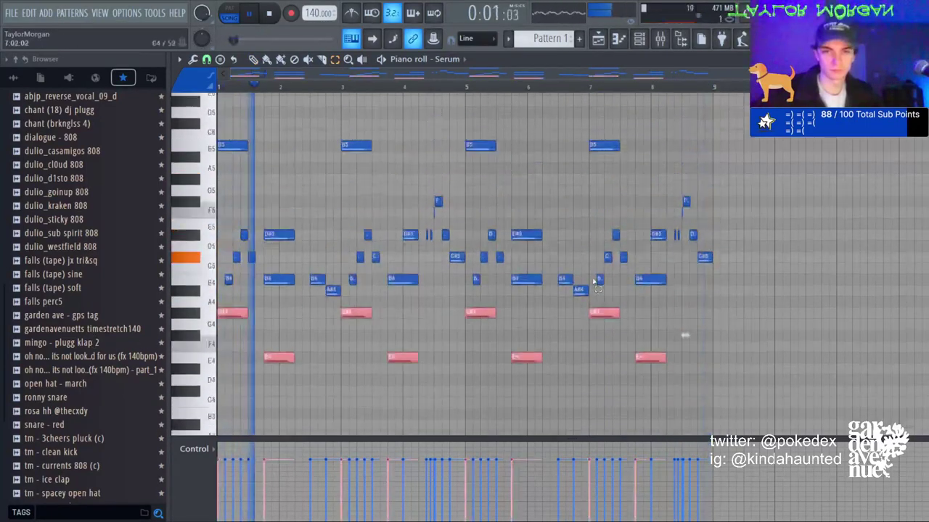
{"action": "left_click_drag", "start_coordinate": [652, 244], "coordinate": [224, 192]}
{"action": "key", "text": "Delete"}
{"action": "key", "text": "space"}
{"action": "key", "text": "space"}
{"action": "key", "text": "ctrl+z"}
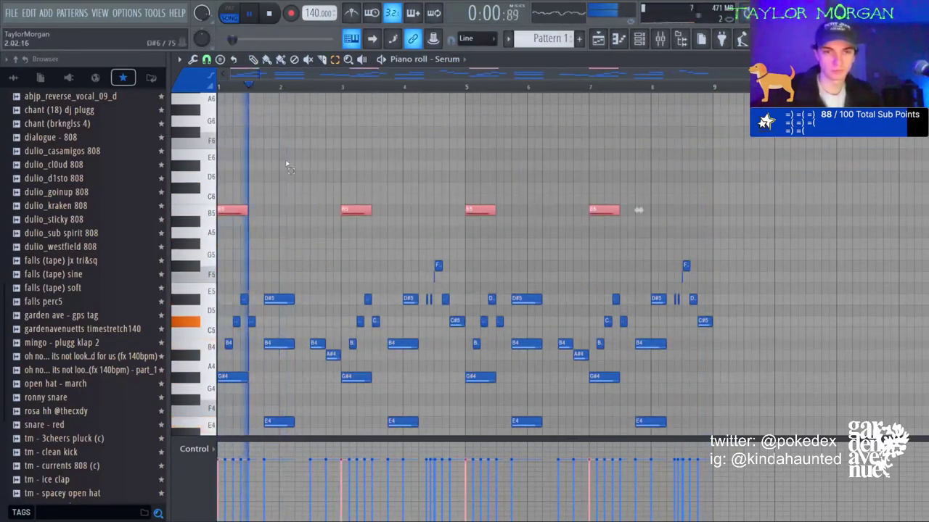
Try the four long B5 notes at D#5, and return them to B5.
{"action": "key", "text": "space"}
{"action": "key", "text": "ctrl+Down"}
{"action": "key", "text": "shift+Up"}
{"action": "key", "text": "shift+Up"}
{"action": "key", "text": "shift+Up"}
{"action": "key", "text": "shift+Up"}
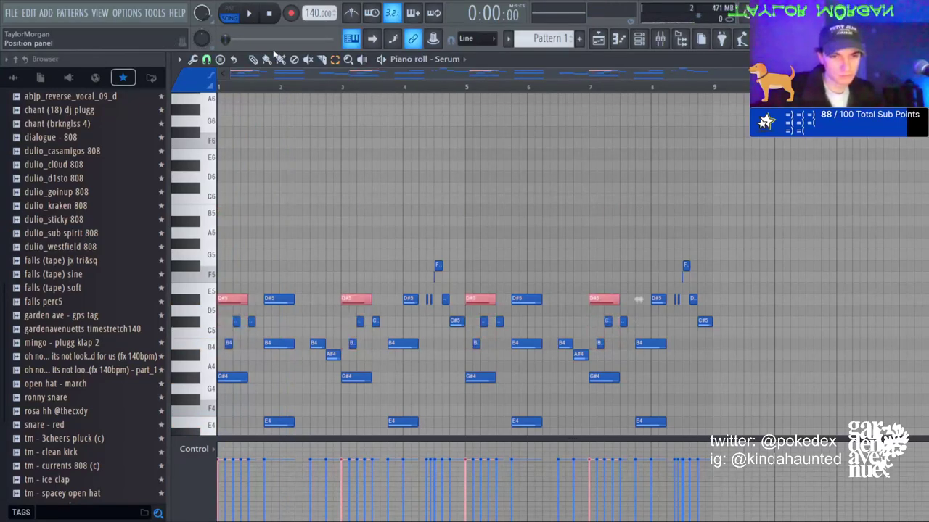
{"action": "key", "text": "shift+Down"}
{"action": "key", "text": "shift+Down"}
{"action": "key", "text": "shift+Down"}
{"action": "key", "text": "shift+Down"}
{"action": "key", "text": "ctrl+Up"}
{"action": "key", "text": "space"}
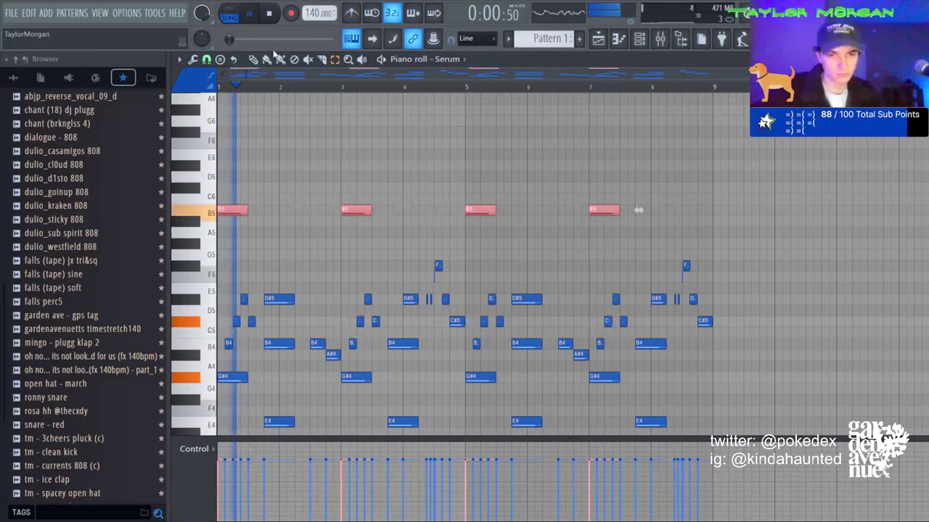
Lower the four long B5 notes in bars 1, 3, 5 and 7 by five semitones to F#5.
{"action": "key", "text": "space"}
{"action": "key", "text": "shift+Down"}
{"action": "key", "text": "shift+Down"}
{"action": "key", "text": "shift+Down"}
{"action": "key", "text": "shift+Down"}
{"action": "key", "text": "shift+Down"}
{"action": "key", "text": "space"}
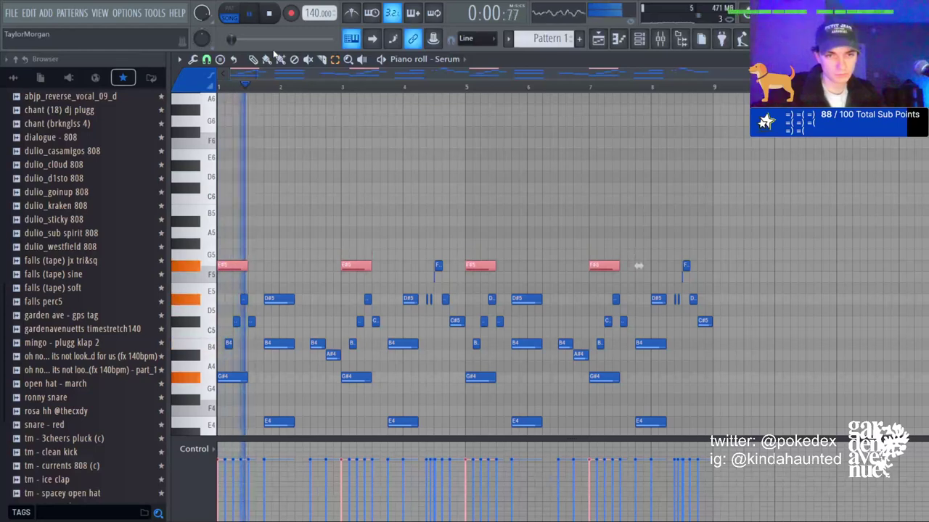
{"action": "left_click", "coordinate": [354, 265]}
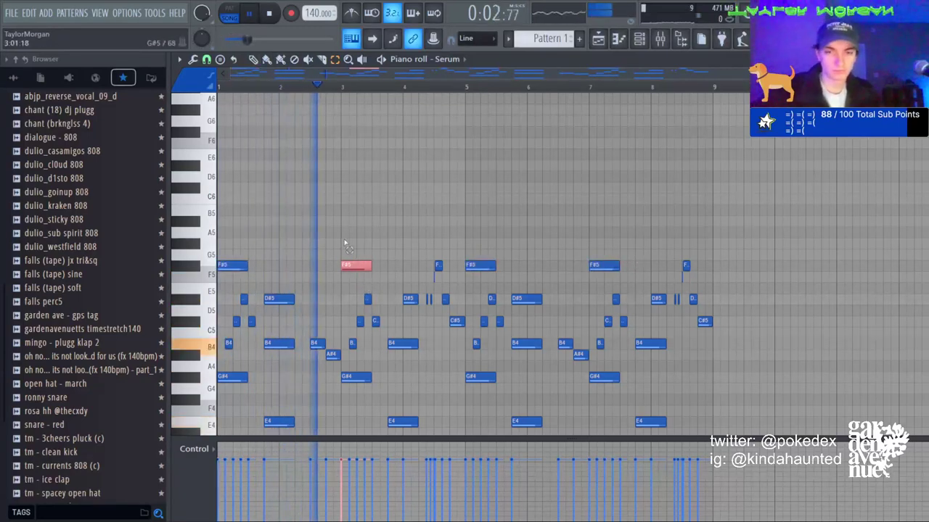
{"action": "left_click", "coordinate": [470, 266]}
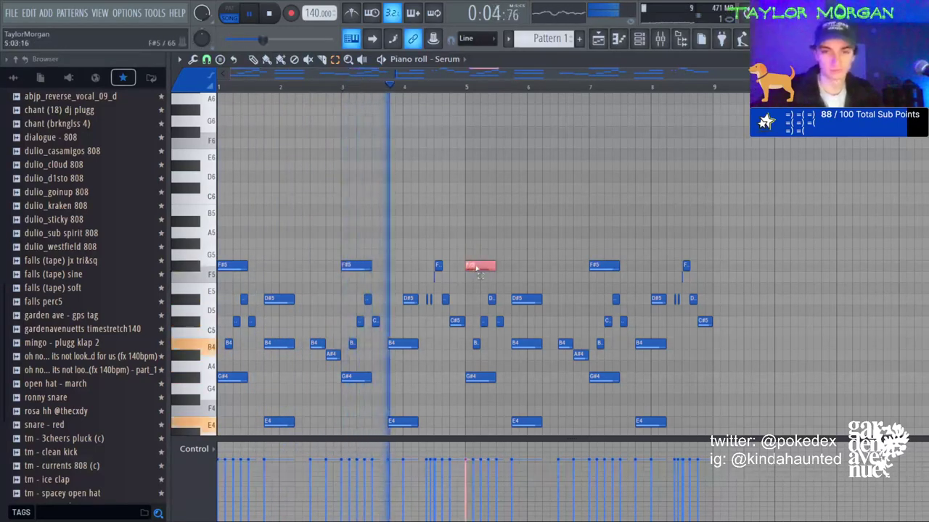
{"action": "left_click", "coordinate": [542, 259]}
Copy all the G#4 and E4 bass notes one octave down to G#3 and E3.
{"action": "scroll", "coordinate": [611, 341], "scroll_direction": "down", "scroll_amount": 3}
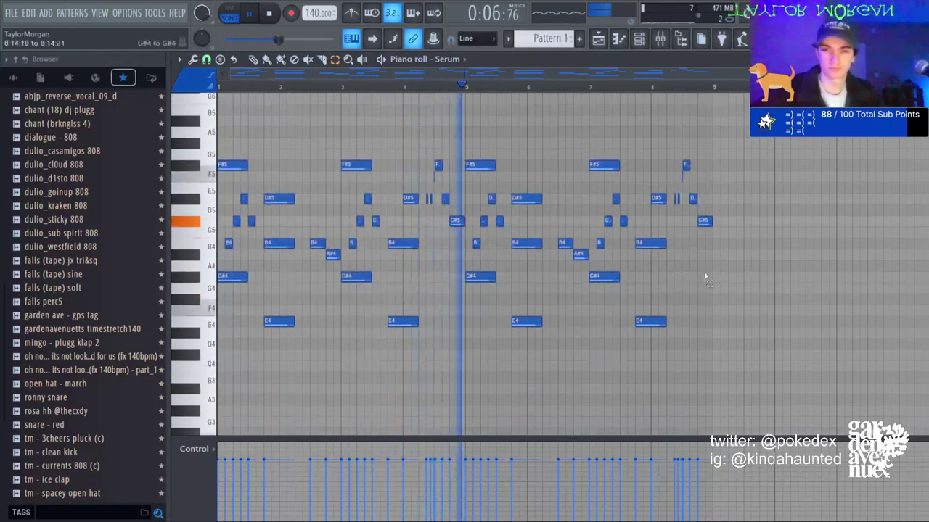
{"action": "left_click_drag", "start_coordinate": [704, 276], "coordinate": [220, 382]}
{"action": "key", "text": "ctrl+c"}
{"action": "key", "text": "ctrl+v"}
{"action": "key", "text": "ctrl+Down"}
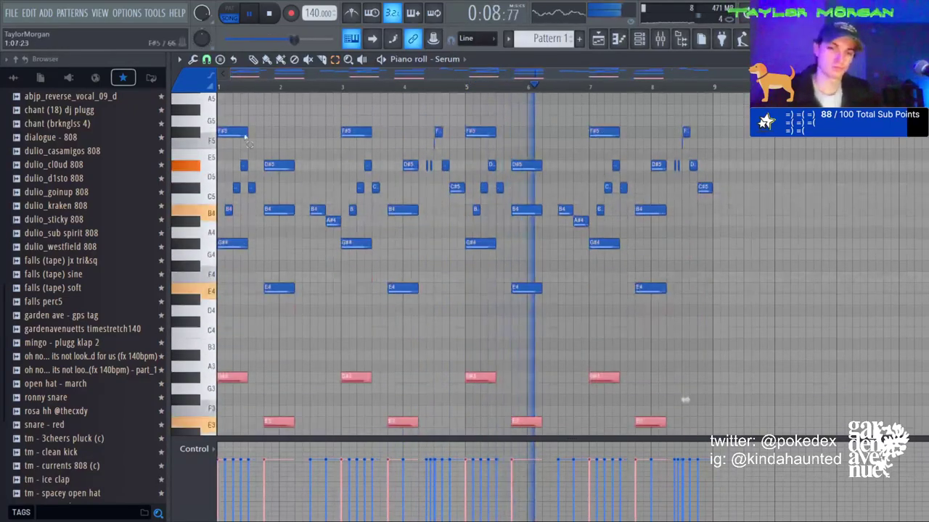
{"action": "key", "text": "ctrl+d"}
Lower the Serum channel's volume in the channel rack and add a second Serum instance.
{"action": "left_click", "coordinate": [639, 40]}
{"action": "left_click_drag", "start_coordinate": [203, 127], "coordinate": [207, 155]}
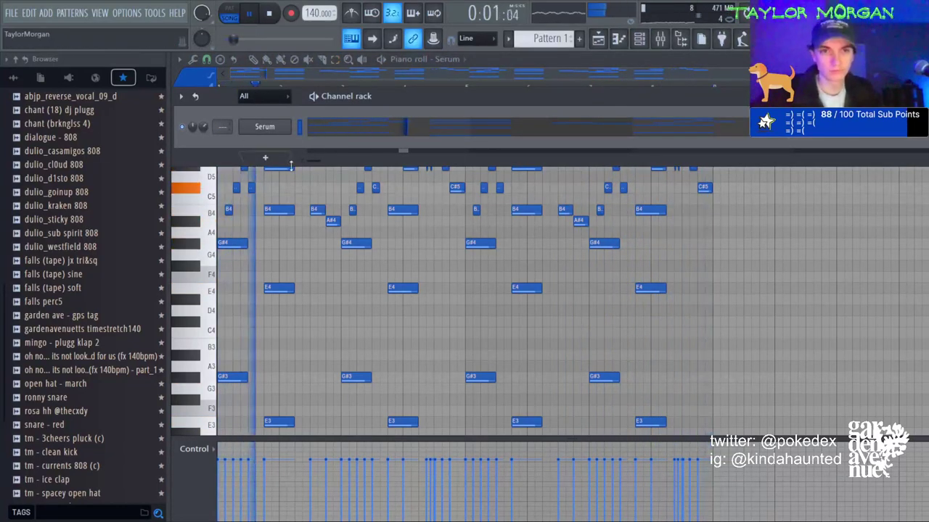
{"action": "left_click", "coordinate": [487, 156]}
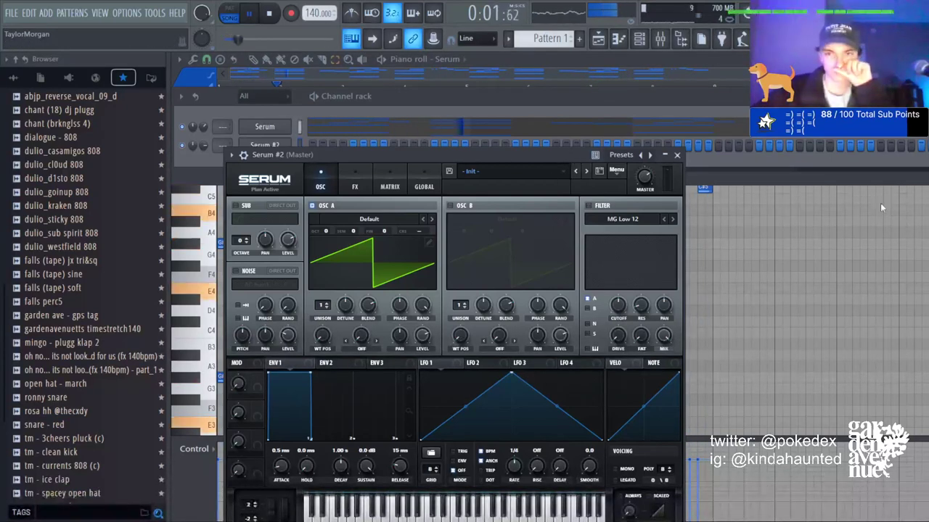
Open Serum #2's piano roll and draw a one-beat F#5 at the start of bar 4.
{"action": "left_click", "coordinate": [618, 39]}
{"action": "left_click", "coordinate": [253, 59]}
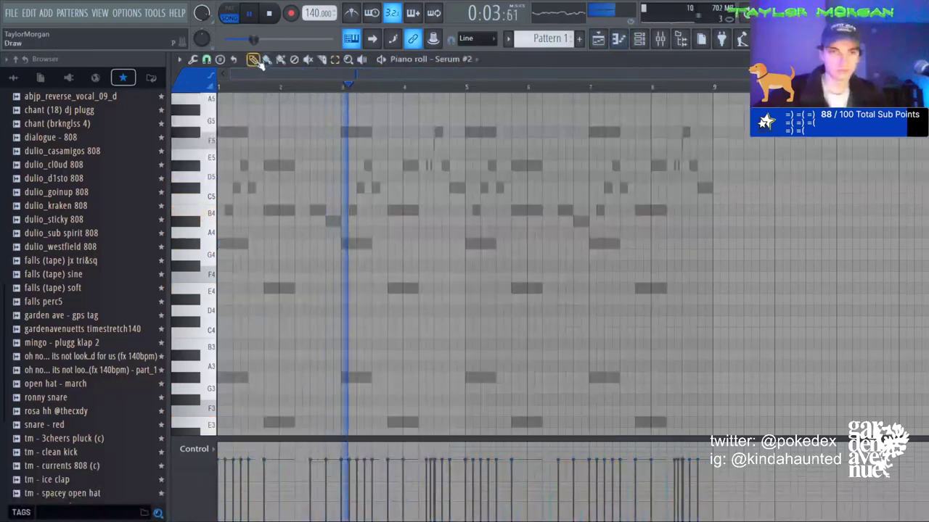
{"action": "left_click", "coordinate": [404, 131]}
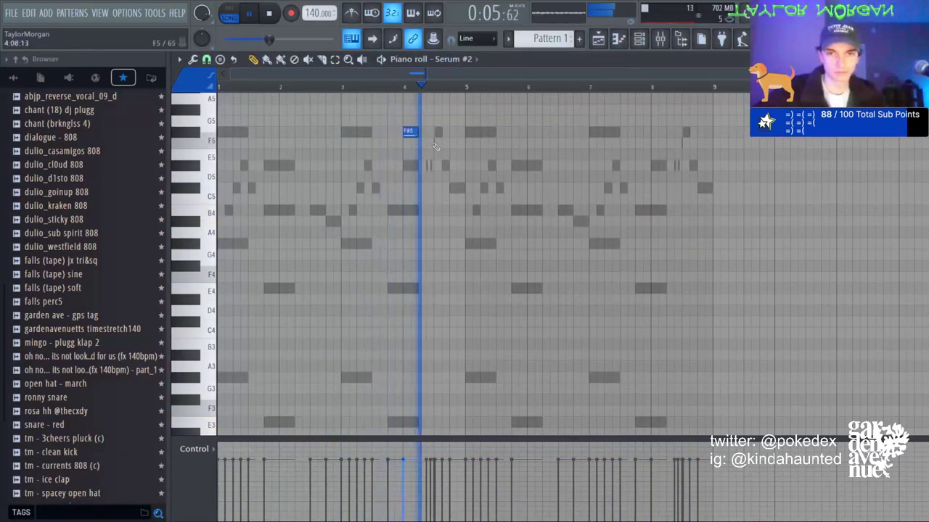
Add a one-beat C#6 at step 7 and D#6 at step 11 of bar 4, and repeat the three-note figure in bar 8.
{"action": "scroll", "coordinate": [447, 152], "scroll_direction": "up", "scroll_amount": 3}
{"action": "key", "text": "space"}
{"action": "scroll", "coordinate": [440, 193], "scroll_direction": "up", "scroll_amount": 1}
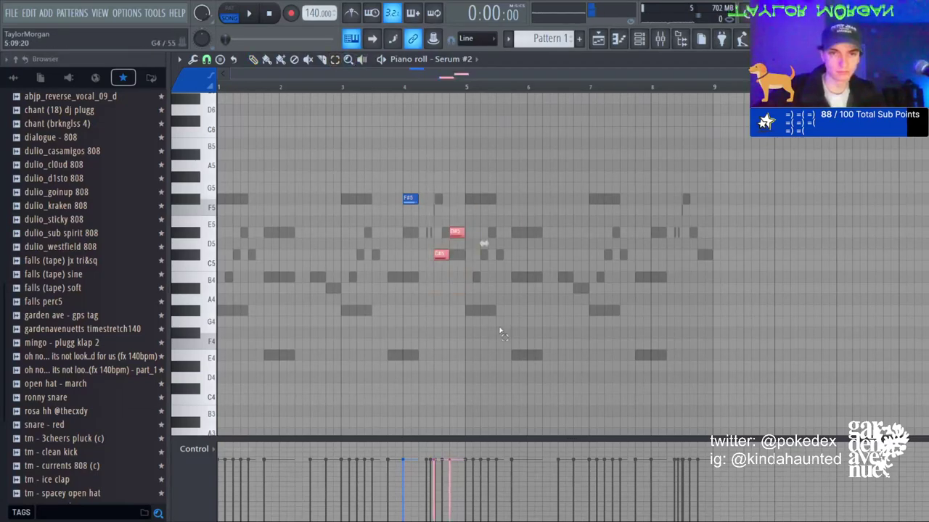
{"action": "scroll", "coordinate": [501, 334], "scroll_direction": "up", "scroll_amount": 1}
{"action": "key", "text": "ctrl+Up"}
{"action": "key", "text": "space"}
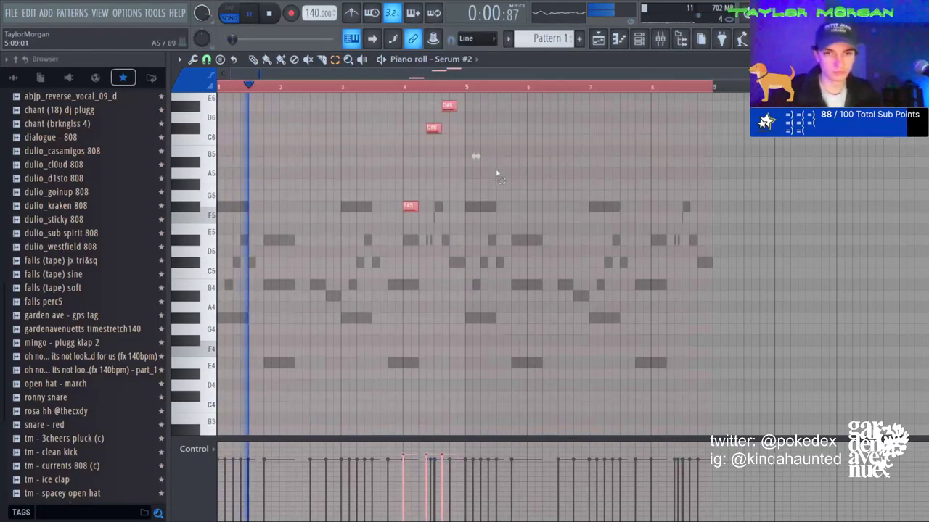
{"action": "key", "text": "ctrl+b"}
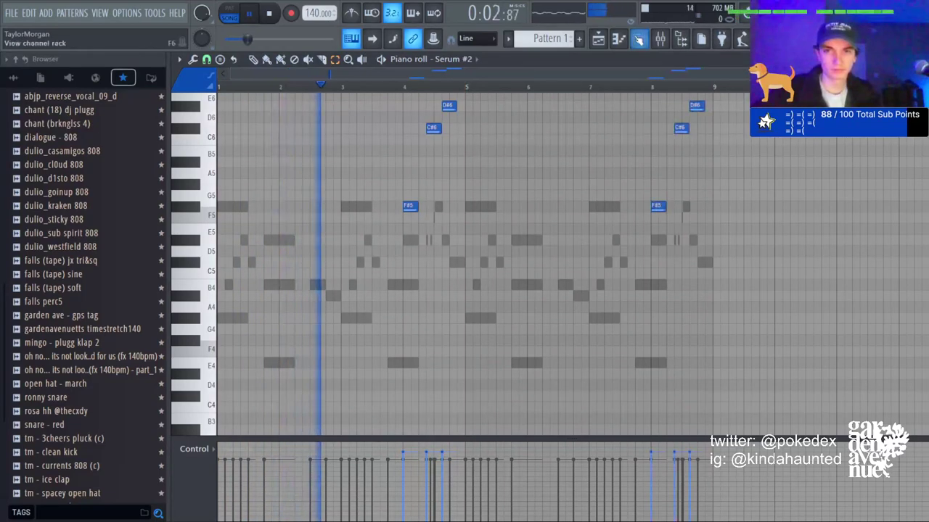
Adjust the Serum #2 channel's volume in the channel rack and add a third Serum instance.
{"action": "key", "text": "F6"}
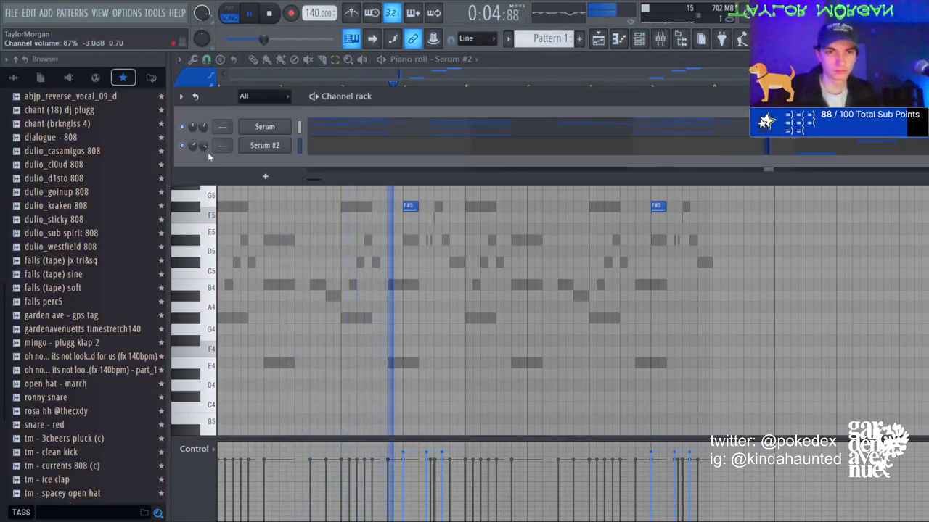
{"action": "left_click_drag", "start_coordinate": [204, 147], "coordinate": [204, 138]}
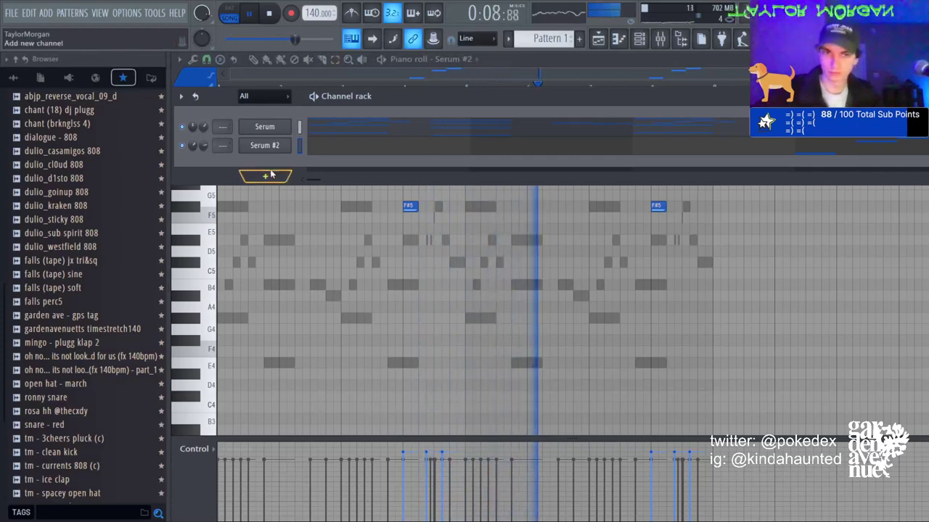
{"action": "left_click", "coordinate": [455, 167]}
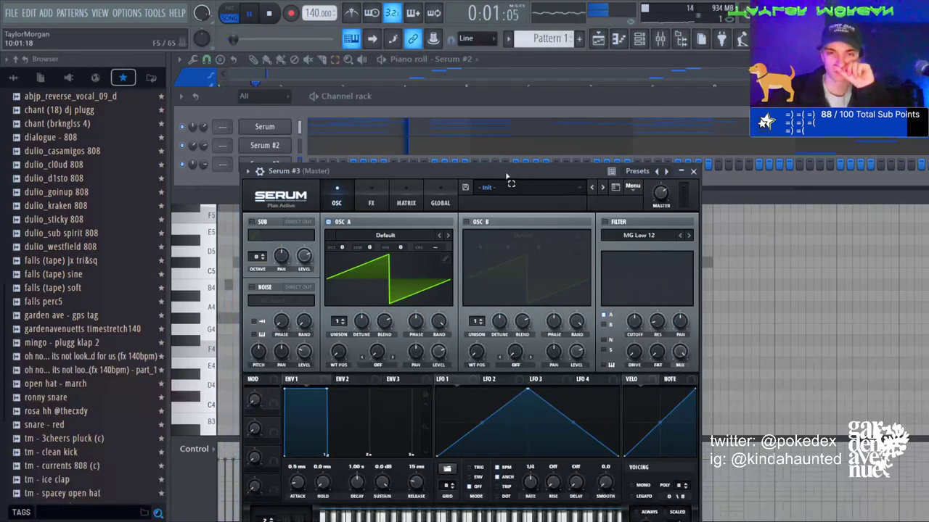
Copy the notes of the first Serum channel into the Serum #3 channel.
{"action": "left_click_drag", "start_coordinate": [507, 176], "coordinate": [494, 211]}
{"action": "left_click", "coordinate": [299, 127]}
{"action": "key", "text": "ctrl+c"}
{"action": "left_click", "coordinate": [299, 165]}
{"action": "key", "text": "ctrl+v"}
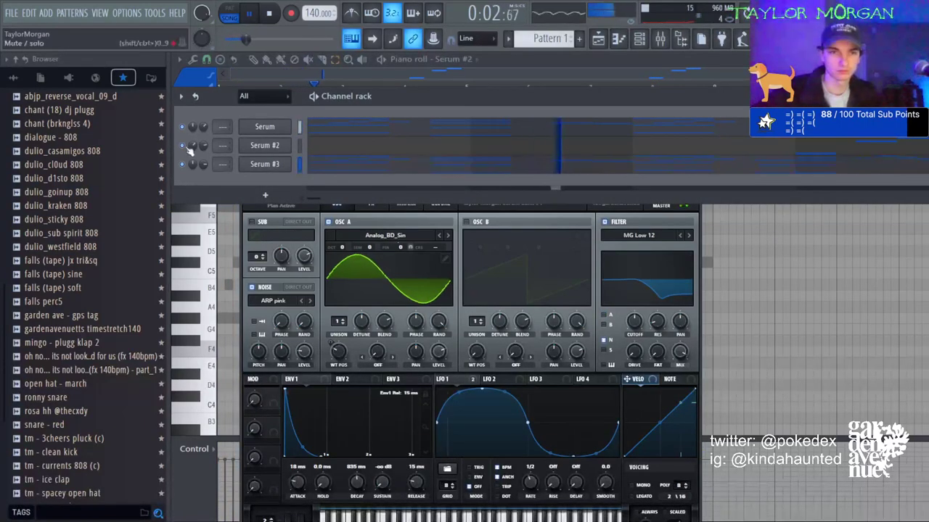
Solo the Serum #3 channel and audition its key presets from TM - key_fortress through TM - key_tiers.
{"action": "left_click", "coordinate": [284, 166]}
{"action": "left_click", "coordinate": [284, 167]}
{"action": "left_click", "coordinate": [602, 189]}
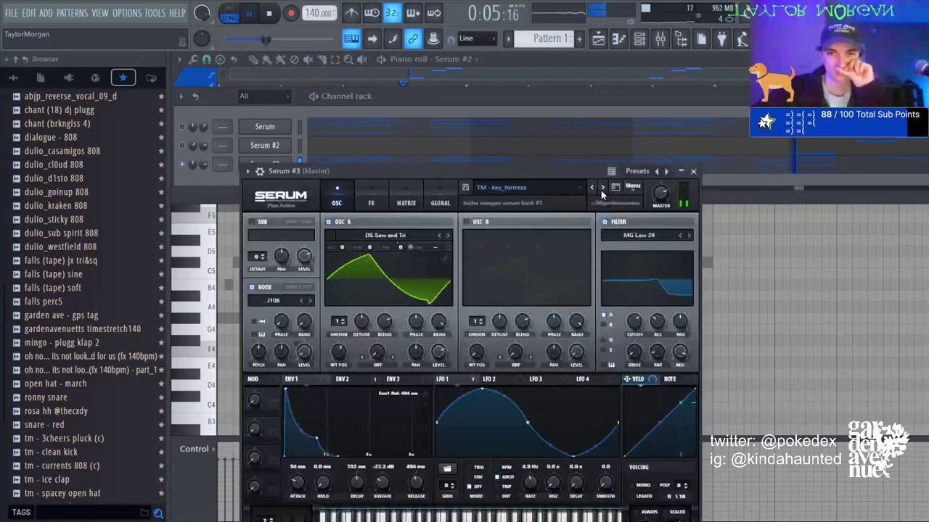
{"action": "left_click", "coordinate": [601, 190]}
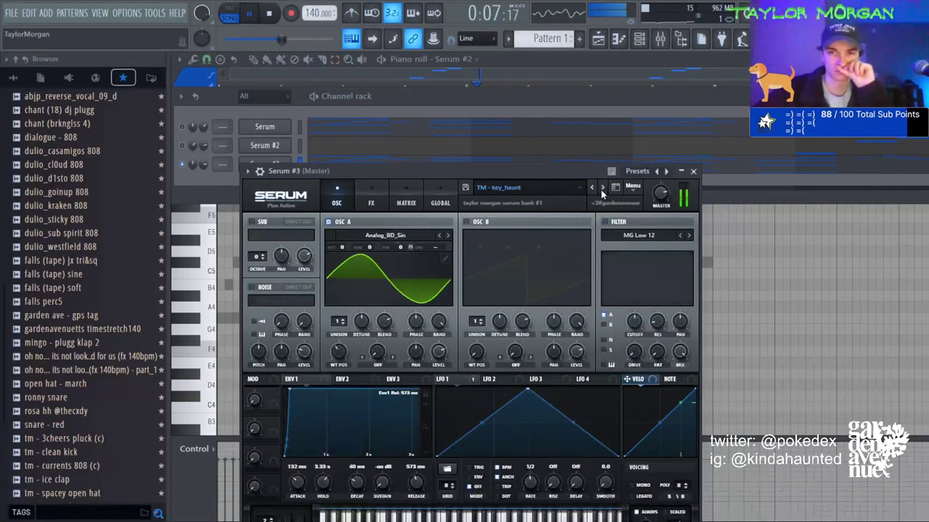
{"action": "left_click", "coordinate": [602, 190]}
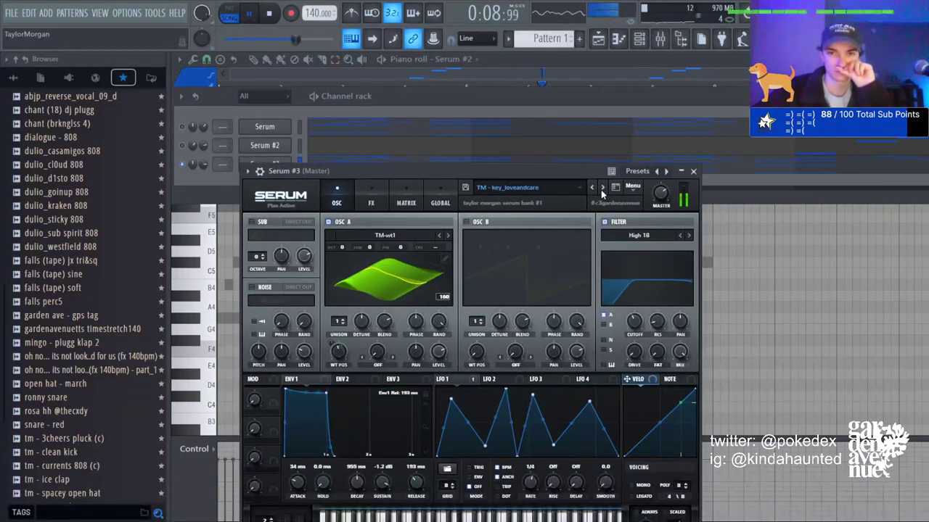
{"action": "left_click", "coordinate": [602, 190]}
{"action": "left_click", "coordinate": [602, 190]}
{"action": "left_click", "coordinate": [594, 190]}
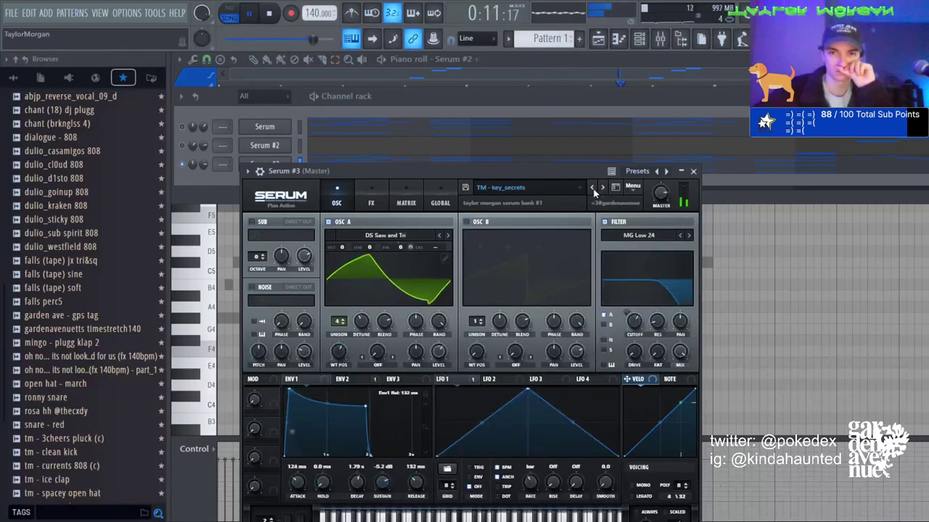
{"action": "left_click", "coordinate": [601, 190]}
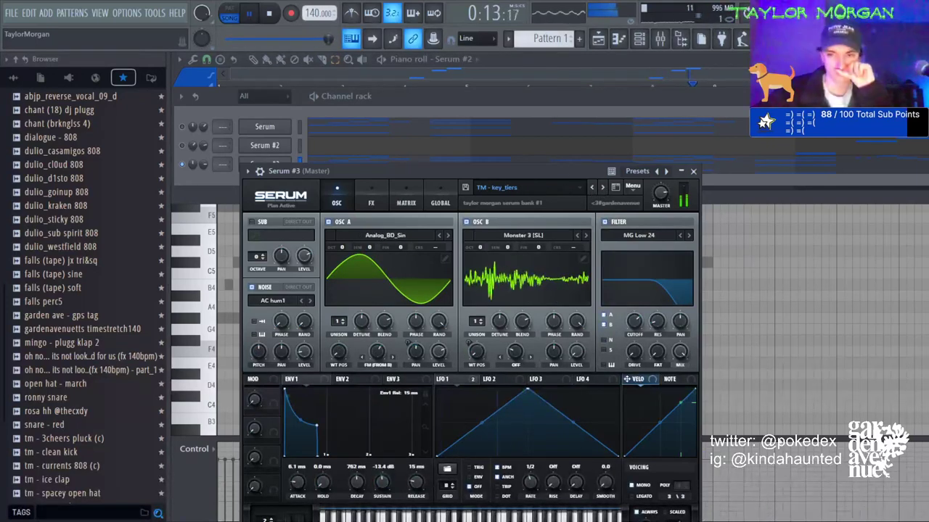
Audition the pluck presets from TM - pluck_apex to TM - pluck_wind on Serum #3 and go back to TM - pluck_optical.
{"action": "left_click", "coordinate": [601, 188]}
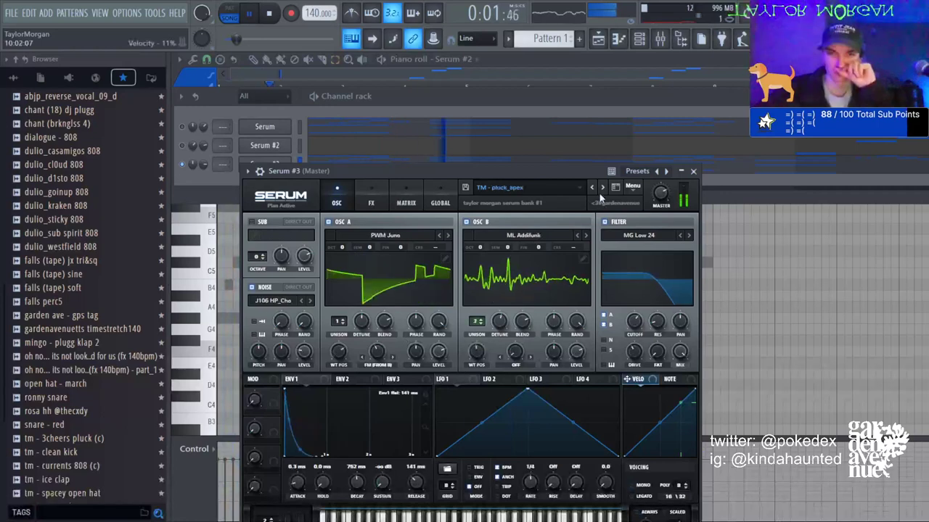
{"action": "left_click", "coordinate": [602, 189]}
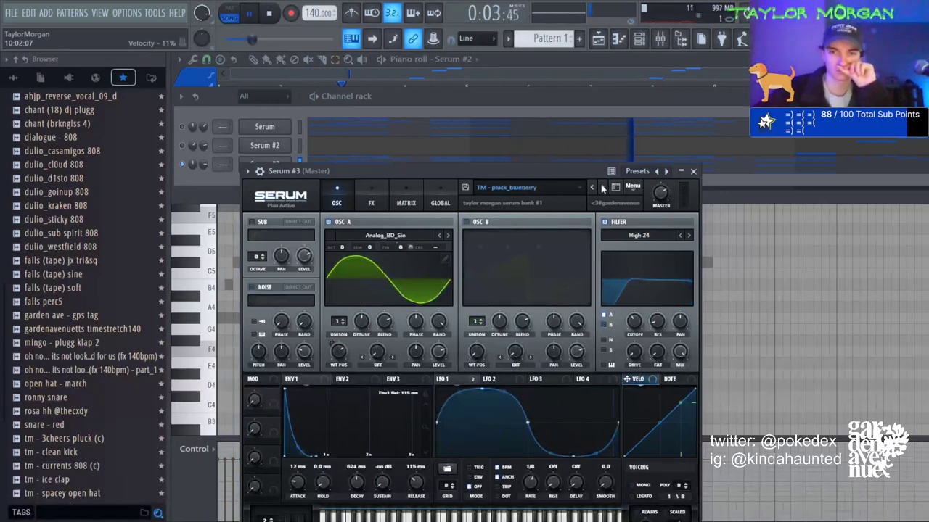
{"action": "left_click", "coordinate": [601, 189]}
{"action": "left_click", "coordinate": [601, 188]}
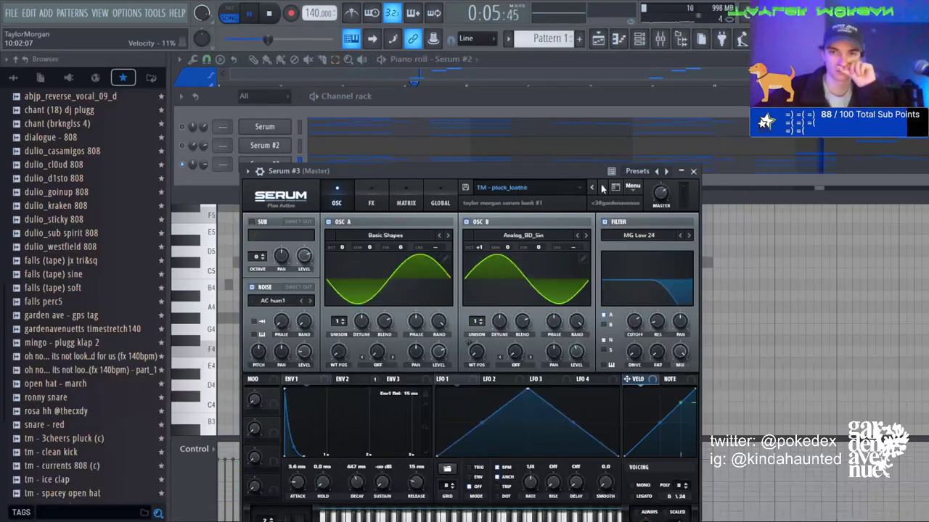
{"action": "left_click", "coordinate": [602, 188]}
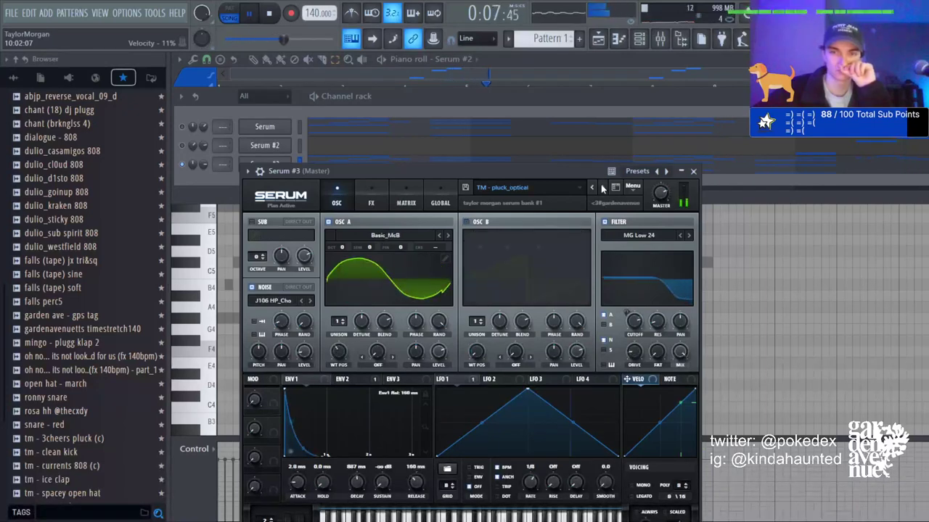
{"action": "left_click", "coordinate": [602, 189]}
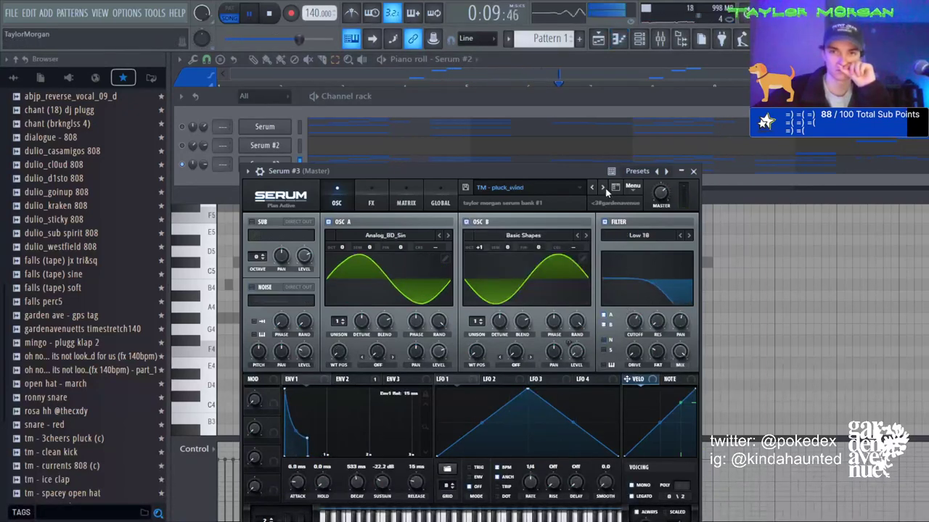
{"action": "left_click", "coordinate": [592, 187]}
Check the Serum #3 notes in its piano roll and lower that channel's volume in the channel rack.
{"action": "left_click", "coordinate": [295, 134]}
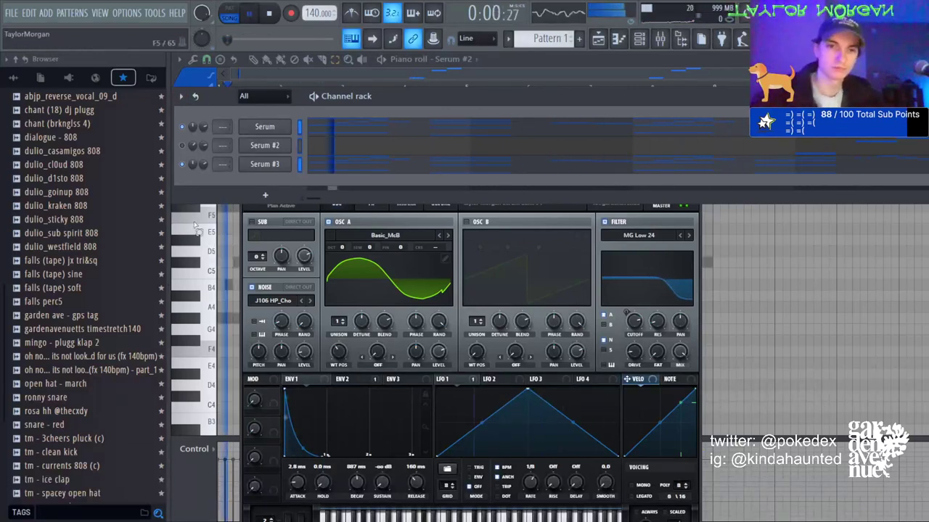
{"action": "left_click", "coordinate": [411, 161]}
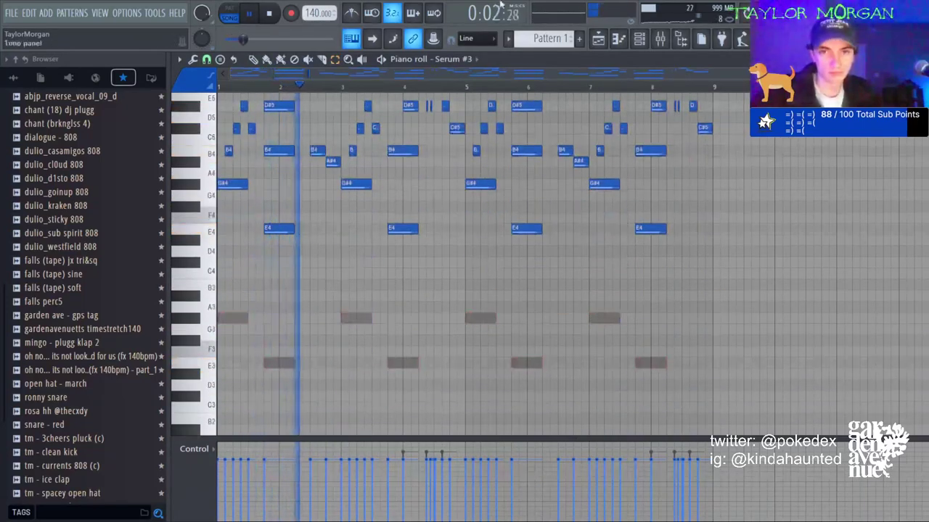
{"action": "left_click", "coordinate": [640, 40]}
{"action": "left_click_drag", "start_coordinate": [205, 166], "coordinate": [204, 176]}
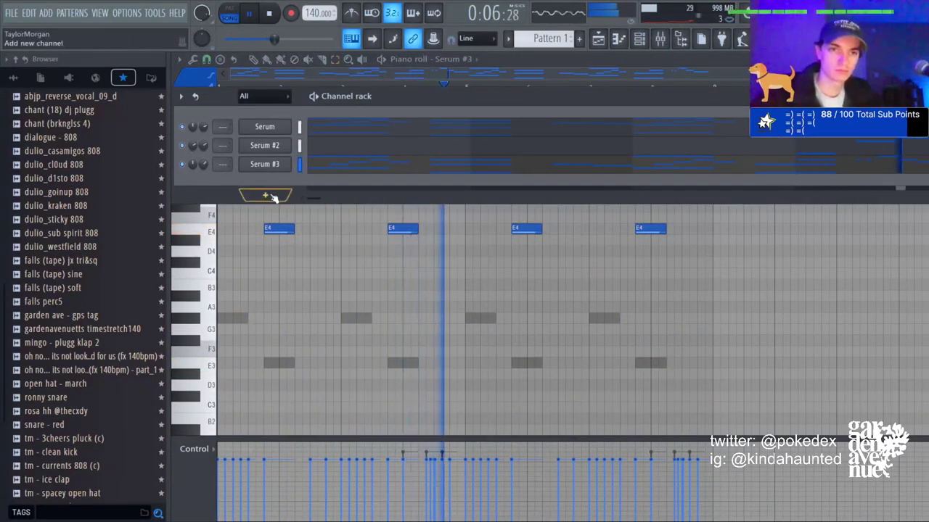
Add a fourth Serum instance and open its empty piano roll.
{"action": "left_click", "coordinate": [498, 164]}
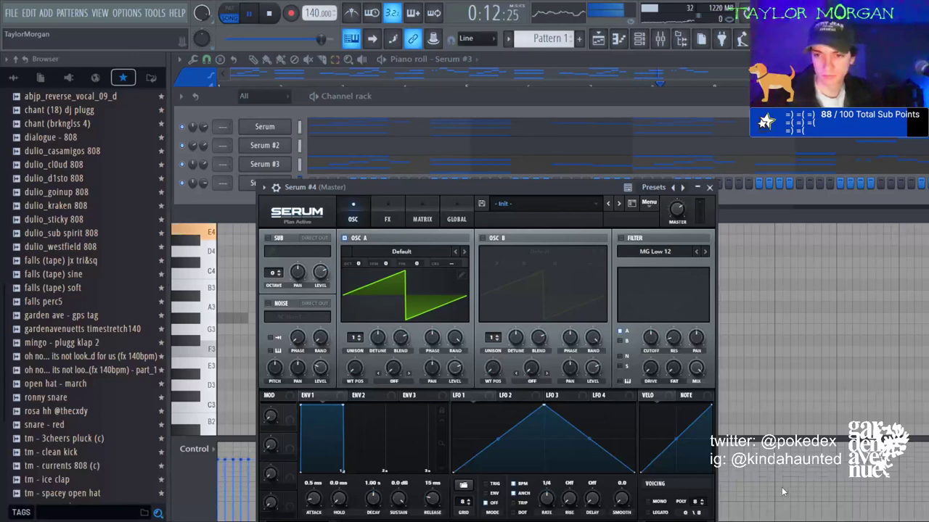
{"action": "left_click_drag", "start_coordinate": [781, 491], "coordinate": [424, 328]}
{"action": "left_click", "coordinate": [619, 39]}
With playback stopped, draw a two-bar Serum #4 phrase of G#4/D#5, E4/F#5 and B4, and repeat it through bar 8.
{"action": "key", "text": "space"}
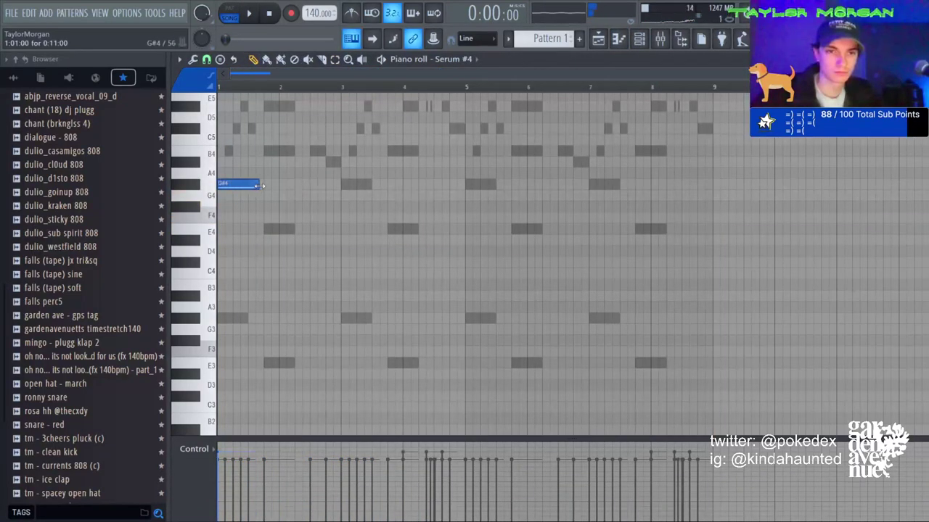
{"action": "scroll", "coordinate": [245, 183], "scroll_direction": "up", "scroll_amount": 3}
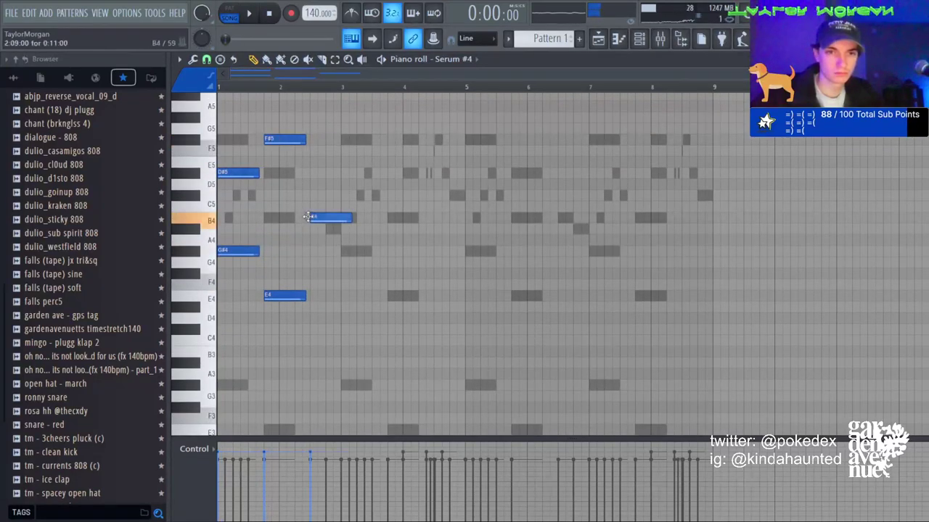
{"action": "key", "text": "ctrl+b"}
{"action": "key", "text": "ctrl+b"}
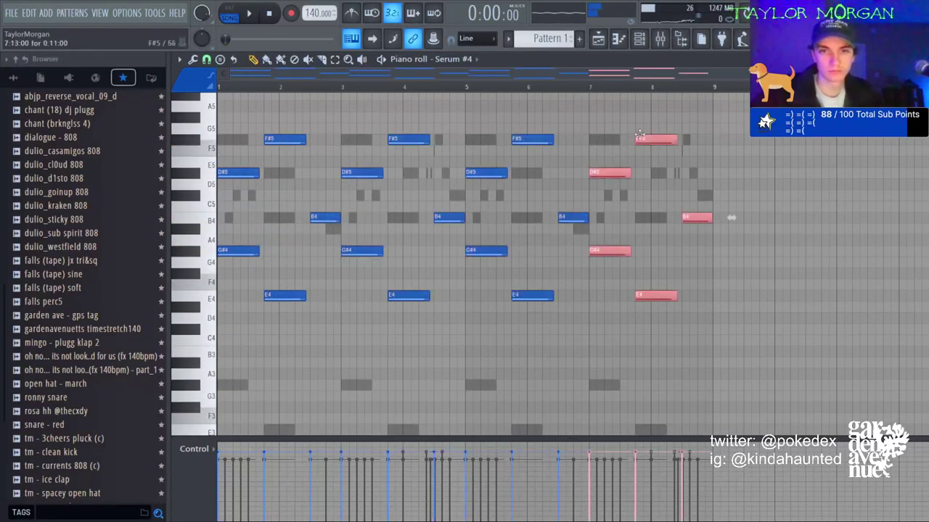
Open Serum #3's piano roll and transpose all of its notes up one octave.
{"action": "left_click", "coordinate": [648, 48]}
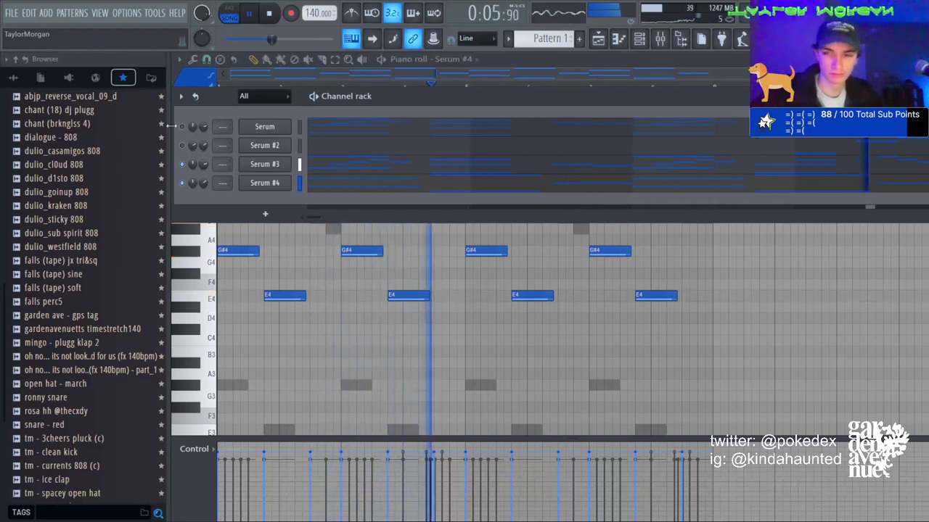
{"action": "key", "text": "F6"}
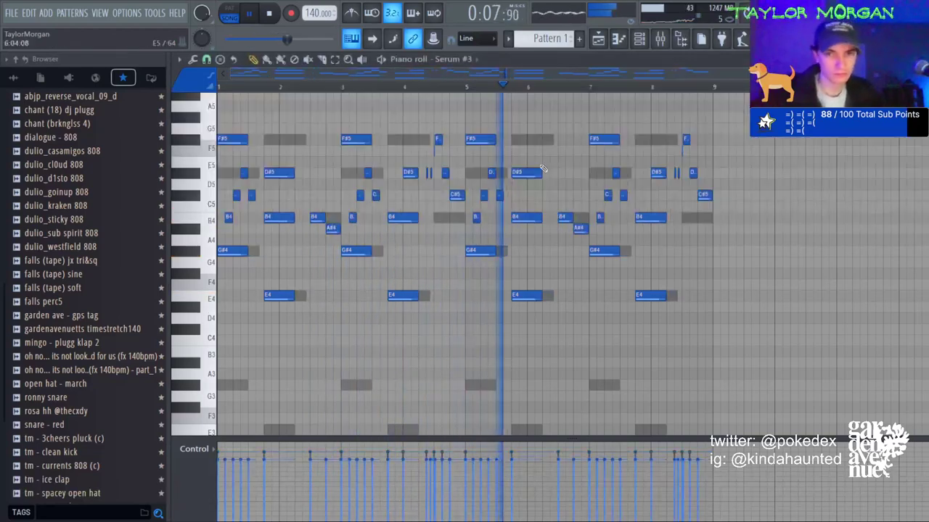
{"action": "right_click", "coordinate": [528, 163]}
{"action": "scroll", "coordinate": [528, 166], "scroll_direction": "up", "scroll_amount": 2}
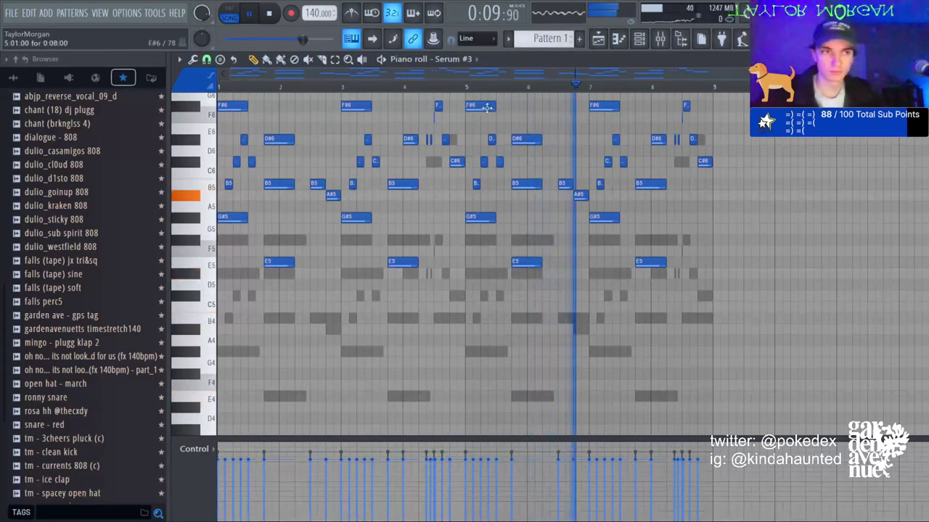
Transpose the notes of all four Serum channels down four semitones, and raise Serum #4's notes by one octave.
{"action": "left_click", "coordinate": [640, 41]}
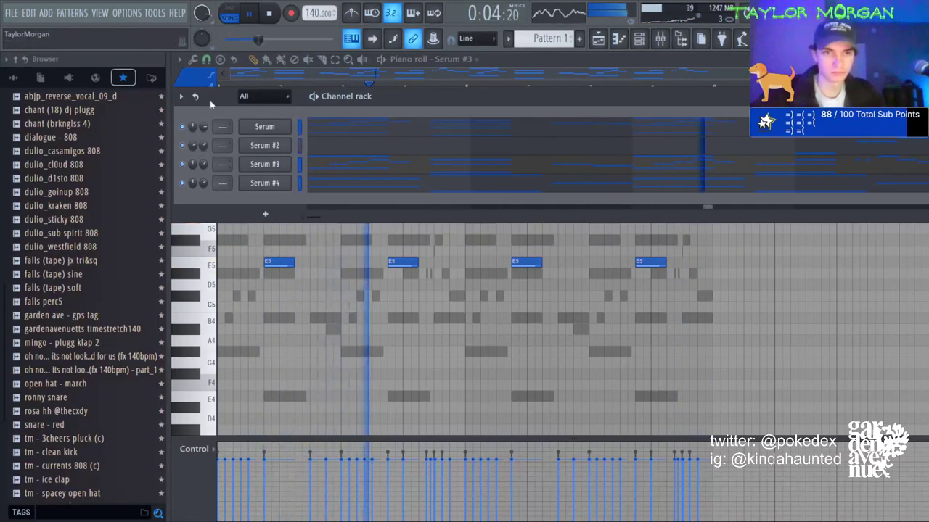
{"action": "scroll", "coordinate": [184, 230], "scroll_direction": "down", "scroll_amount": 4}
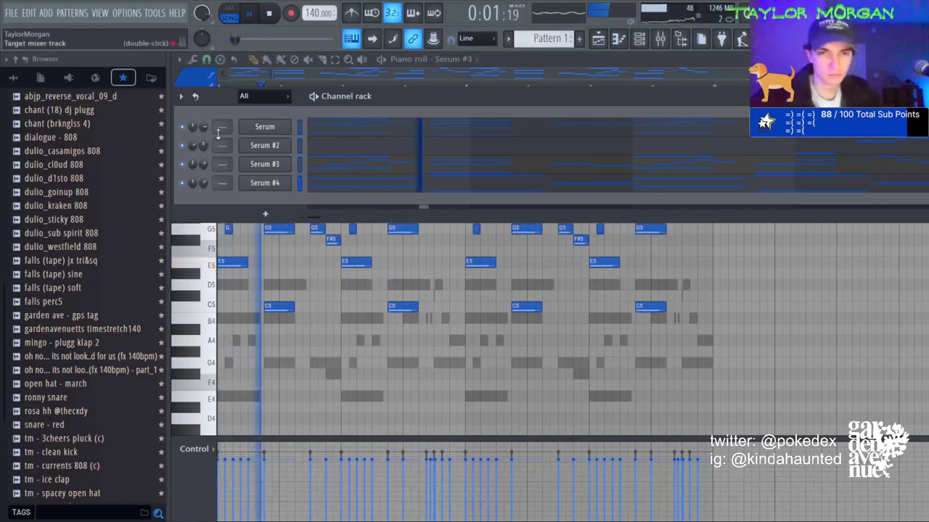
{"action": "left_click", "coordinate": [337, 182]}
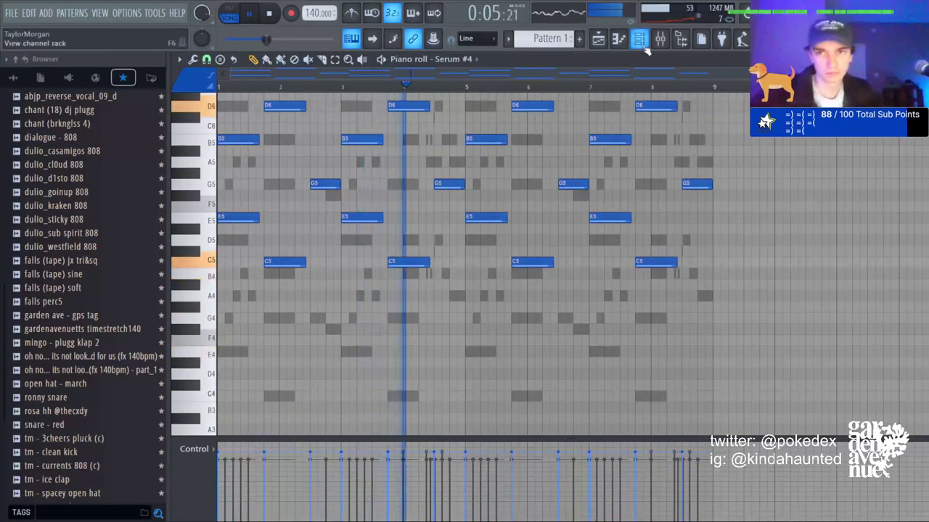
Delete all the low E3 and C3 notes below the melody in the first Serum channel's piano roll.
{"action": "key", "text": "F6"}
{"action": "left_click", "coordinate": [310, 126]}
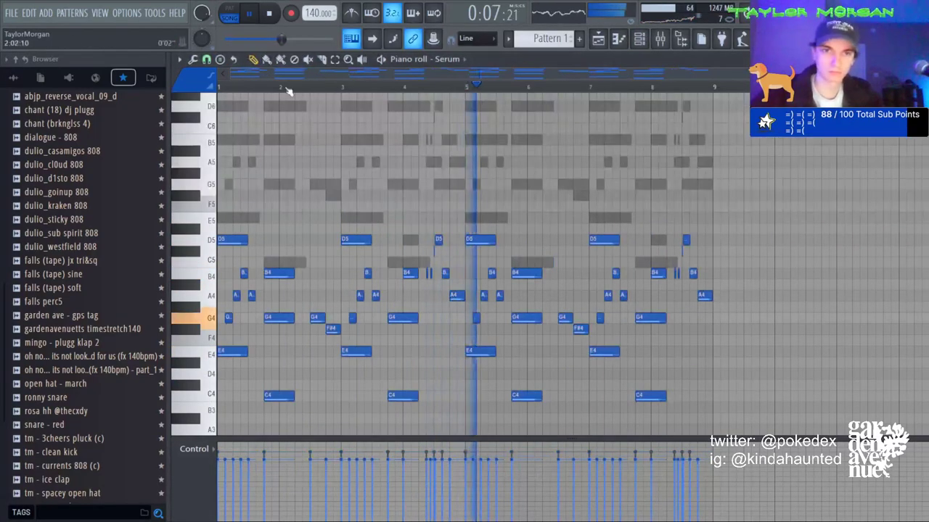
{"action": "left_click", "coordinate": [335, 60]}
{"action": "scroll", "coordinate": [616, 233], "scroll_direction": "down", "scroll_amount": 5}
{"action": "left_click_drag", "start_coordinate": [729, 282], "coordinate": [220, 418]}
{"action": "key", "text": "Delete"}
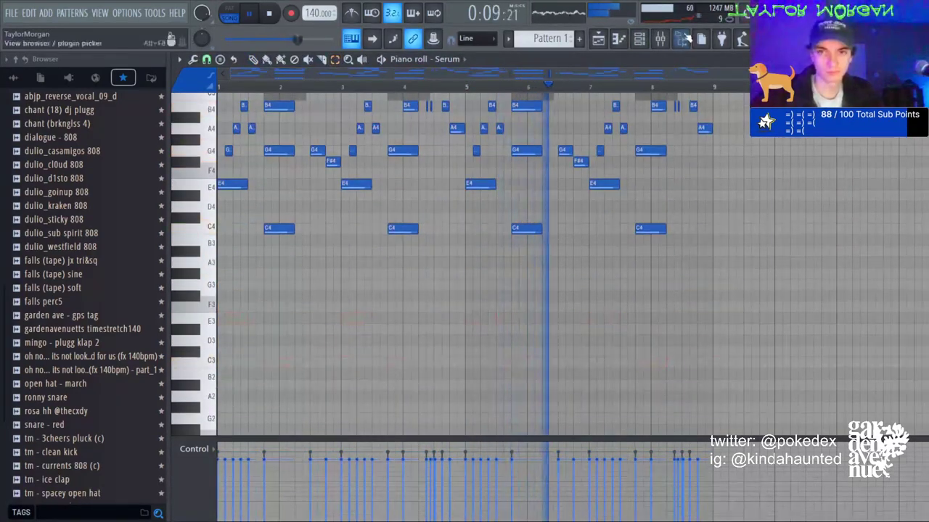
Add a fifth Serum instance and open its piano roll.
{"action": "key", "text": "F6"}
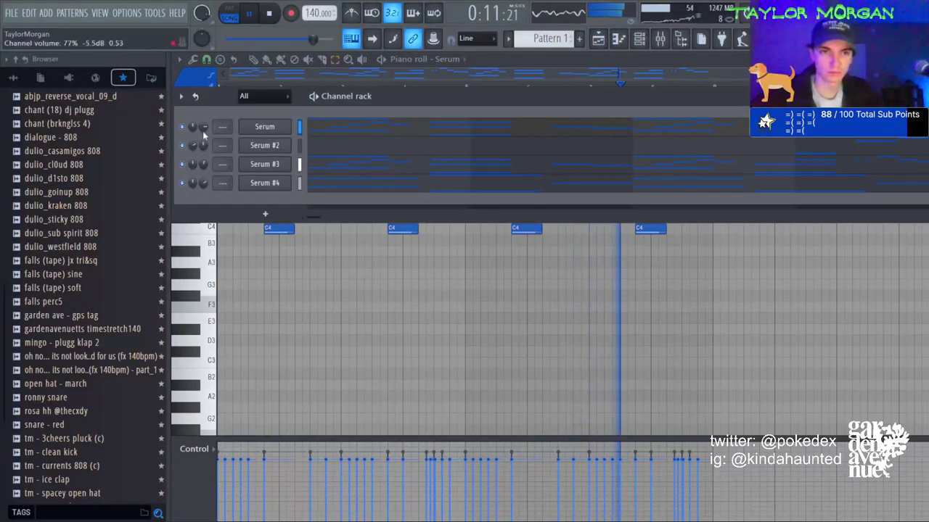
{"action": "left_click", "coordinate": [264, 213]}
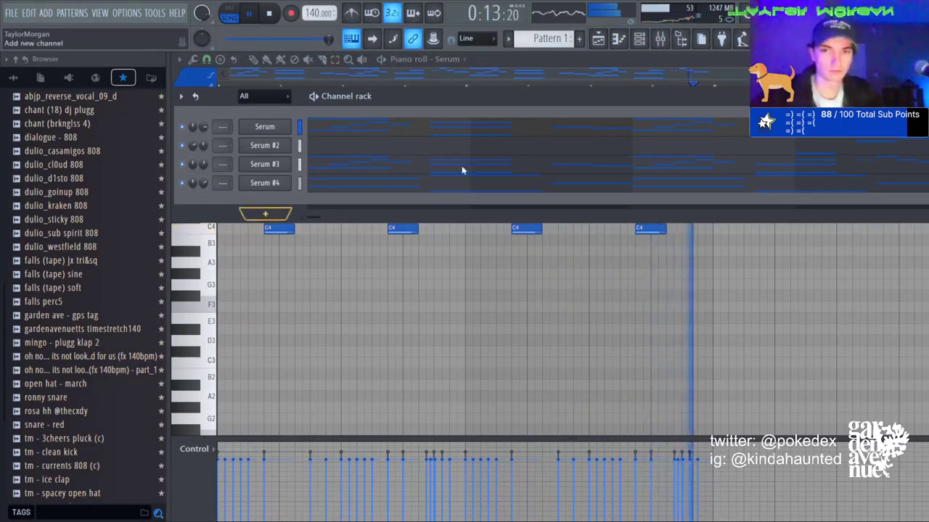
{"action": "left_click", "coordinate": [462, 160]}
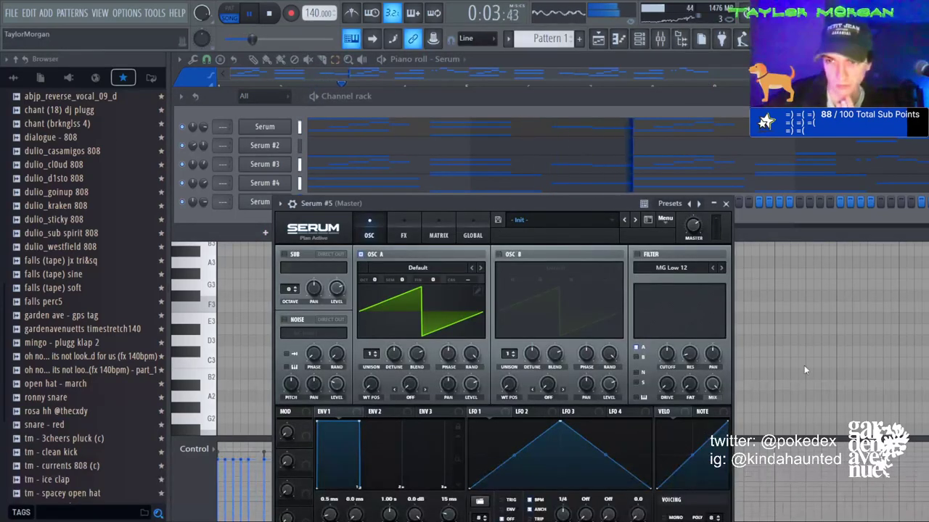
{"action": "left_click", "coordinate": [618, 41]}
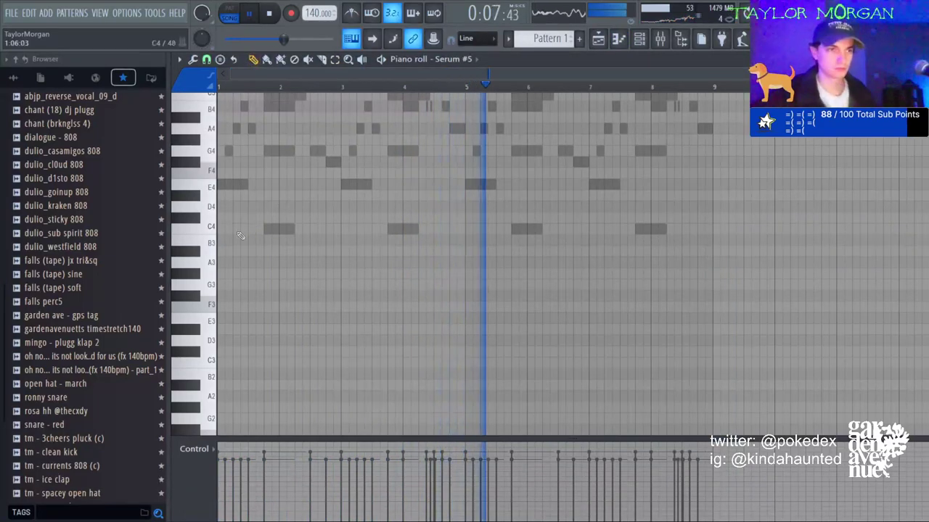
In bar 1 of Serum #5, draw short G5 notes at steps 1 and 2, longer ones at steps 3 and 7, and an A5 just after step 3.
{"action": "scroll", "coordinate": [389, 248], "scroll_direction": "up", "scroll_amount": 5}
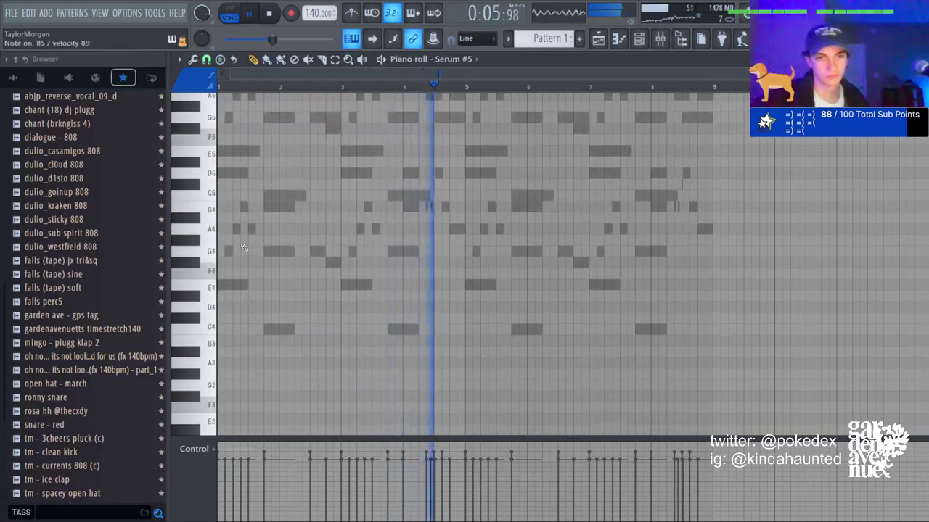
{"action": "scroll", "coordinate": [235, 239], "scroll_direction": "down", "scroll_amount": 1}
{"action": "left_click", "coordinate": [234, 218]}
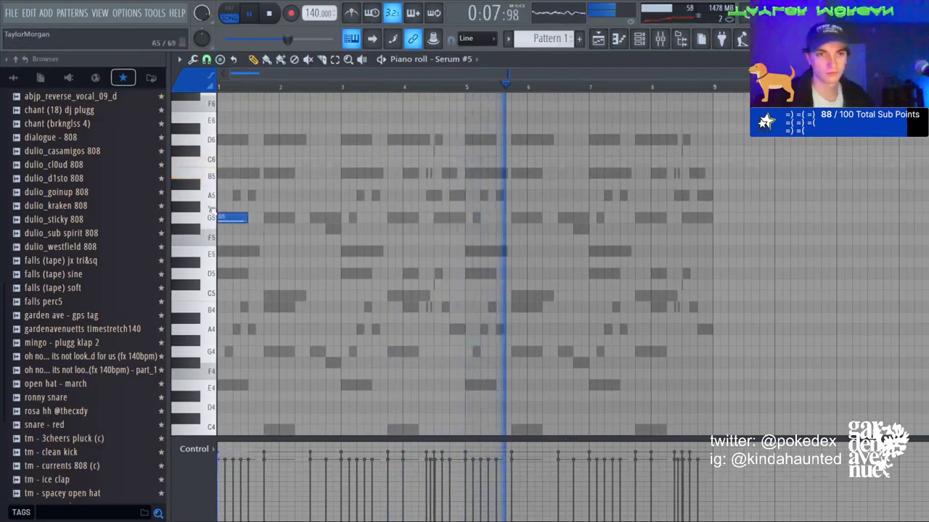
{"action": "left_click_drag", "start_coordinate": [248, 219], "coordinate": [222, 218]}
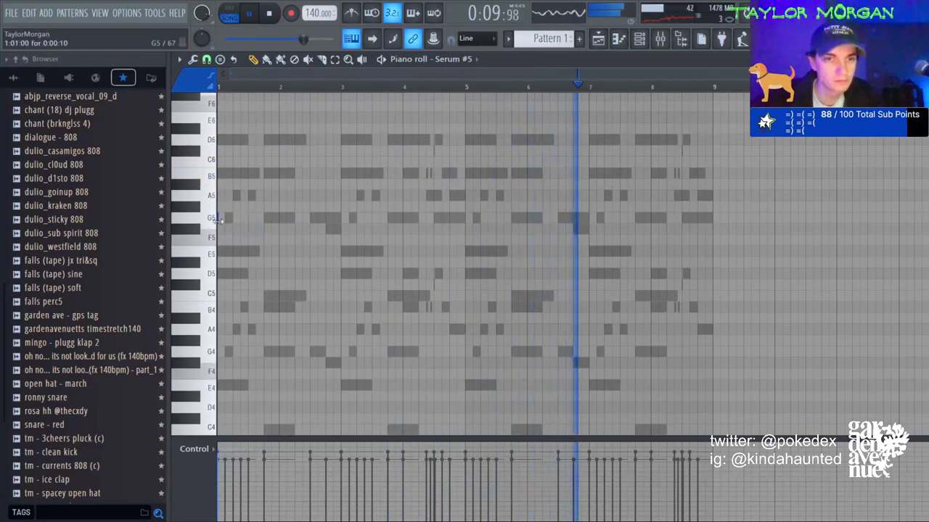
{"action": "scroll", "coordinate": [224, 89], "scroll_direction": "up", "scroll_amount": 4}
{"action": "left_click_drag", "start_coordinate": [252, 72], "coordinate": [234, 73]}
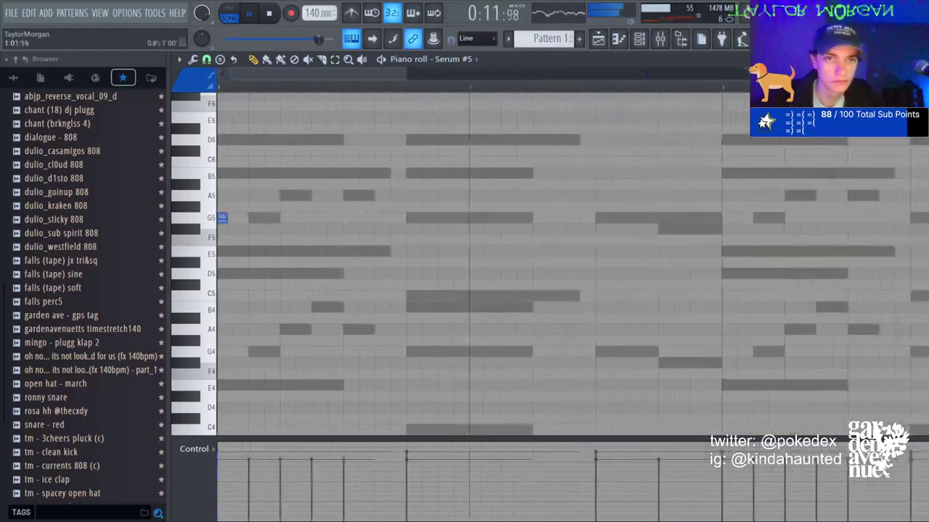
{"action": "left_click", "coordinate": [311, 217]}
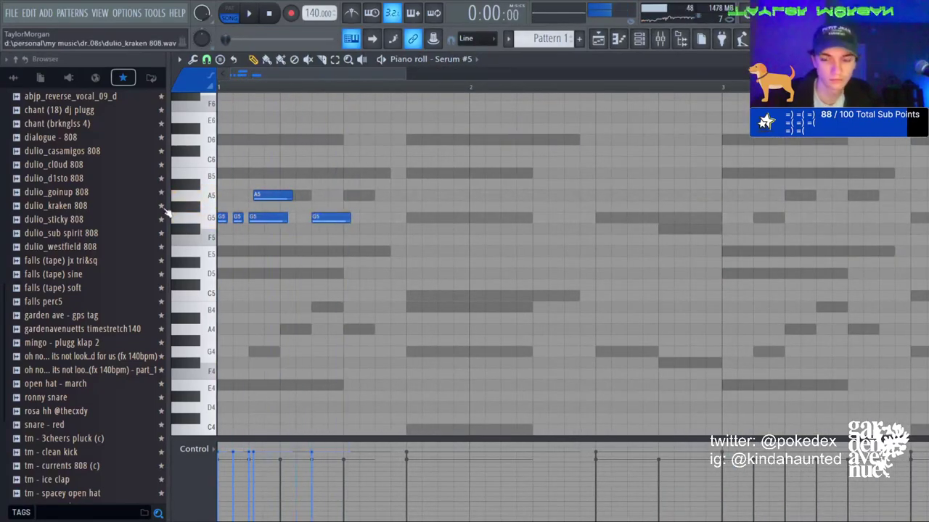
Try the Serum #5 notes one octave higher during playback.
{"action": "key", "text": "ctrl+Up"}
{"action": "key", "text": "space"}
{"action": "key", "text": "ctrl+Down"}
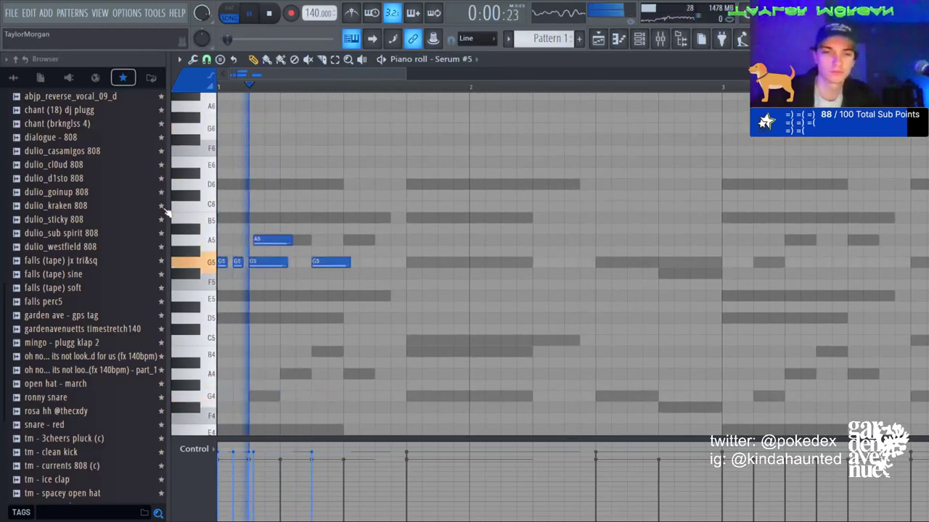
Replace the G5 at step 7 of bar 1 with short B5 notes at steps 7 and 8, a short A5 at step 9 and a long B5 at step 10.
{"action": "left_click_drag", "start_coordinate": [352, 263], "coordinate": [314, 219]}
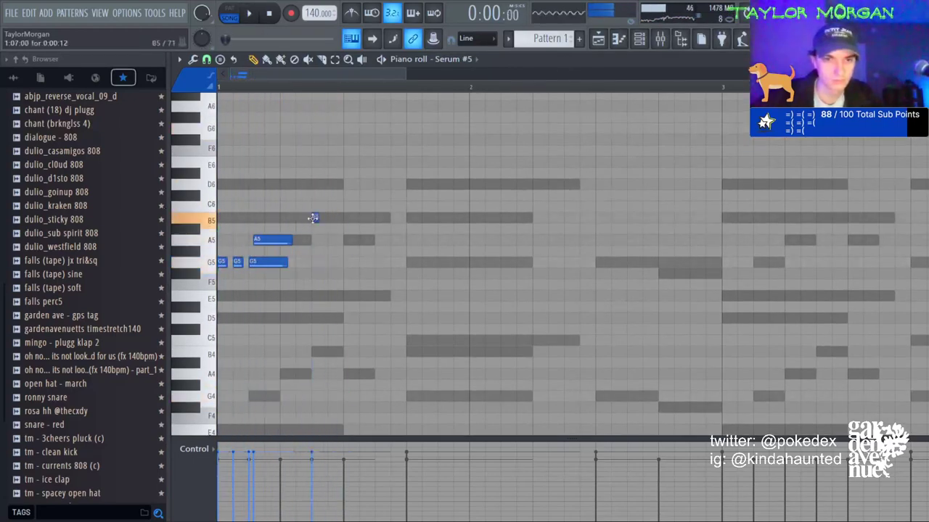
{"action": "left_click", "coordinate": [331, 218]}
{"action": "left_click", "coordinate": [346, 240]}
{"action": "key", "text": "space"}
{"action": "key", "text": "space"}
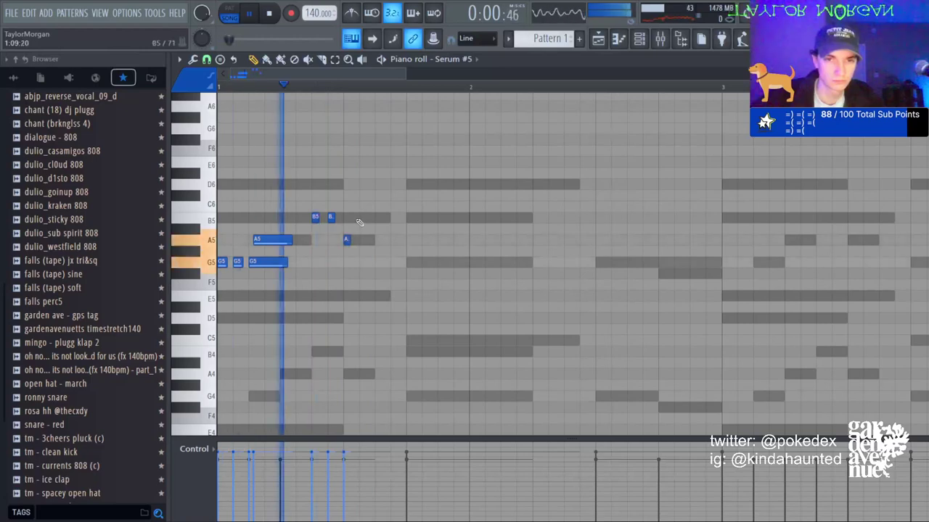
{"action": "left_click", "coordinate": [364, 218]}
{"action": "left_click_drag", "start_coordinate": [367, 218], "coordinate": [417, 219]}
{"action": "key", "text": "space"}
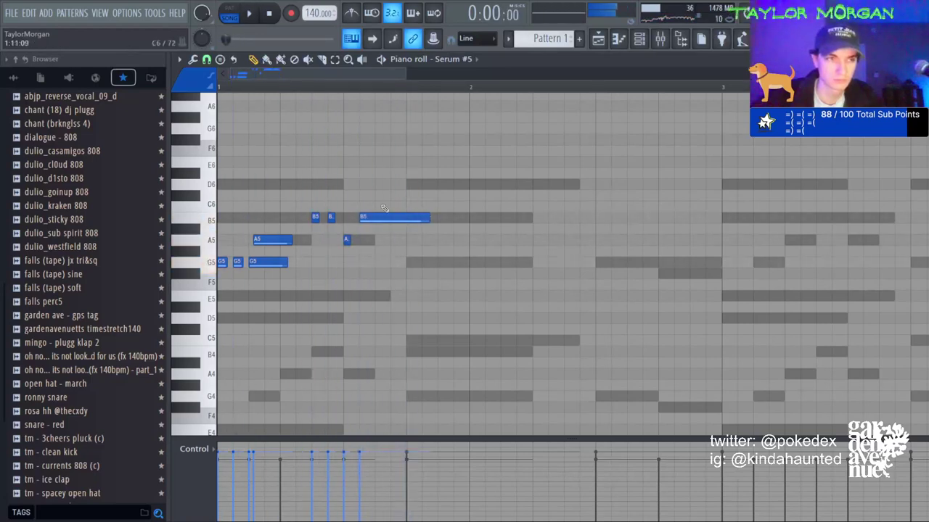
Raise all the Serum #5 notes by one octave and play them back.
{"action": "key", "text": "ctrl+Up"}
{"action": "left_click", "coordinate": [641, 40]}
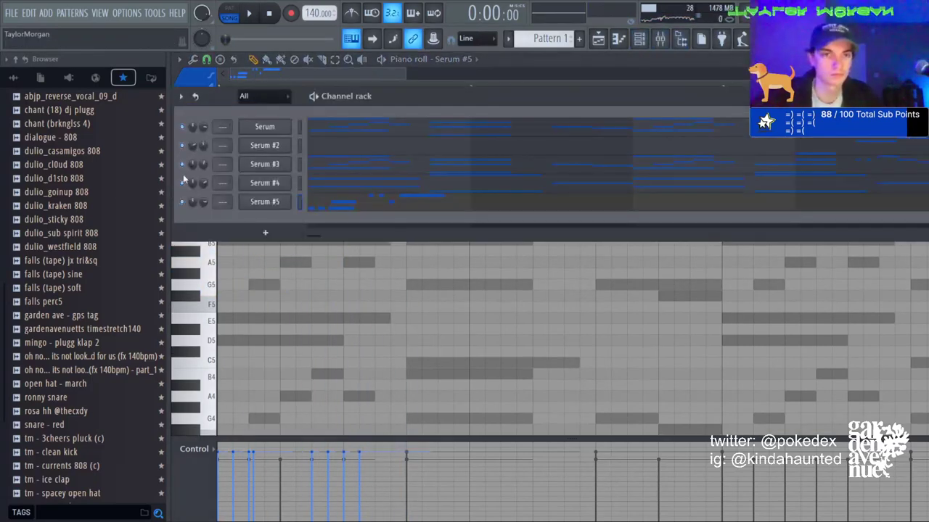
{"action": "key", "text": "space"}
{"action": "left_click", "coordinate": [349, 262]}
{"action": "right_click", "coordinate": [351, 262]}
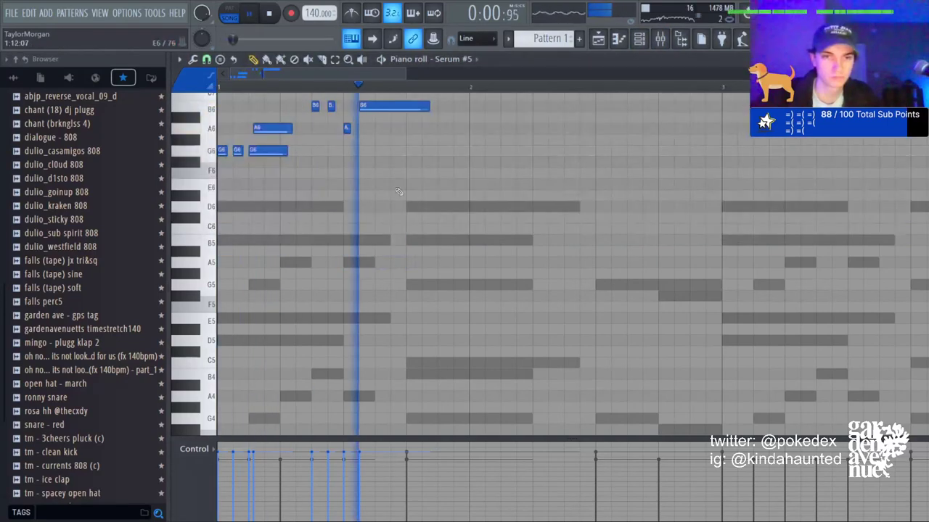
{"action": "key", "text": "space"}
{"action": "scroll", "coordinate": [420, 196], "scroll_direction": "up", "scroll_amount": 1}
{"action": "key", "text": "space"}
Try A6 and G#6 notes of different lengths and offsets around the end of bar 1.
{"action": "left_click", "coordinate": [444, 164]}
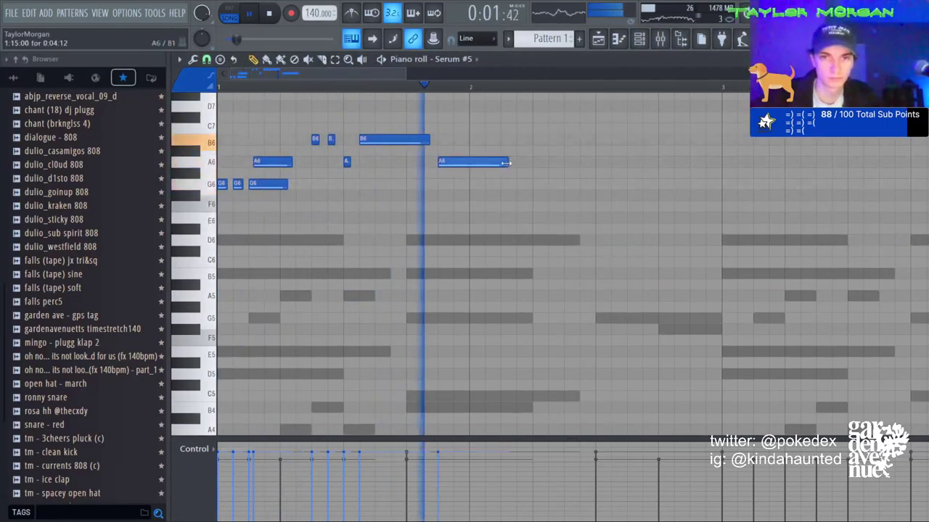
{"action": "left_click_drag", "start_coordinate": [505, 163], "coordinate": [471, 164]}
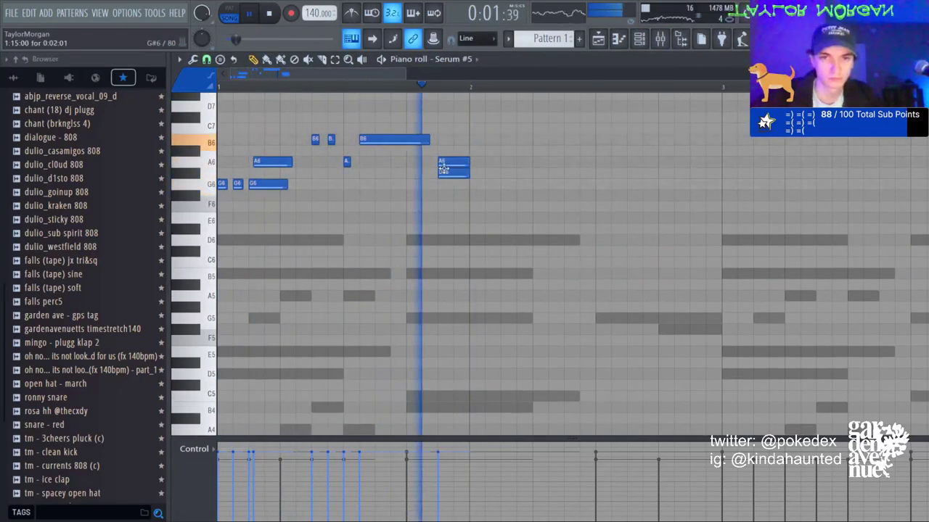
{"action": "left_click", "coordinate": [445, 174]}
{"action": "key", "text": "space"}
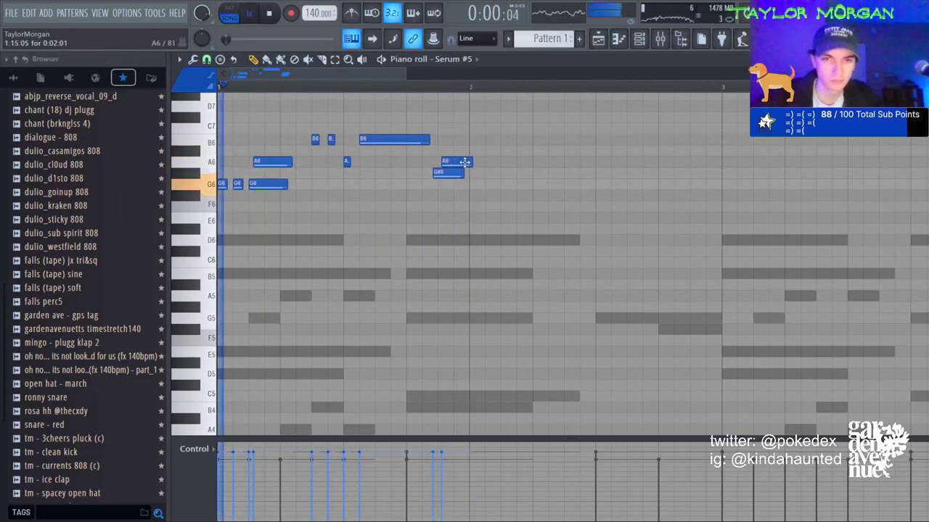
{"action": "key", "text": "space"}
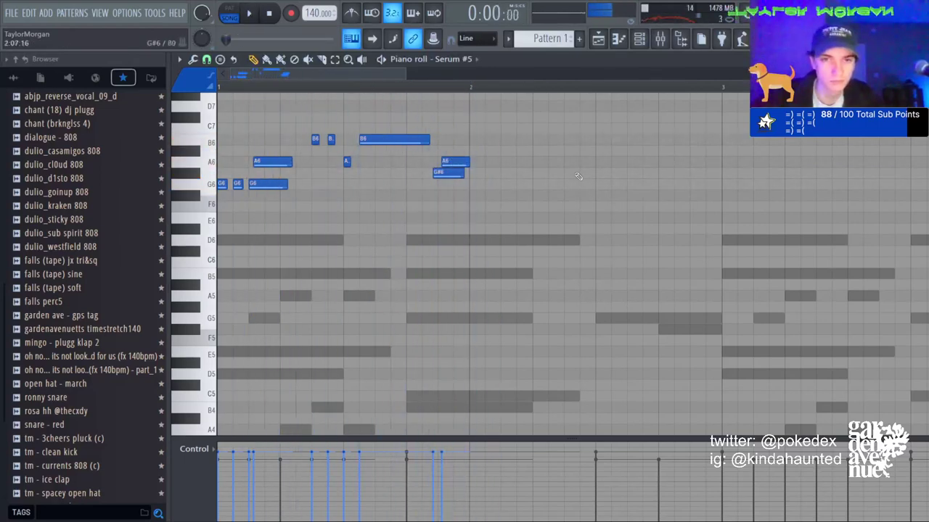
{"action": "key", "text": "space"}
{"action": "right_click", "coordinate": [448, 174]}
{"action": "right_click", "coordinate": [446, 163]}
{"action": "left_click", "coordinate": [443, 164]}
{"action": "key", "text": "space"}
{"action": "left_click", "coordinate": [479, 166]}
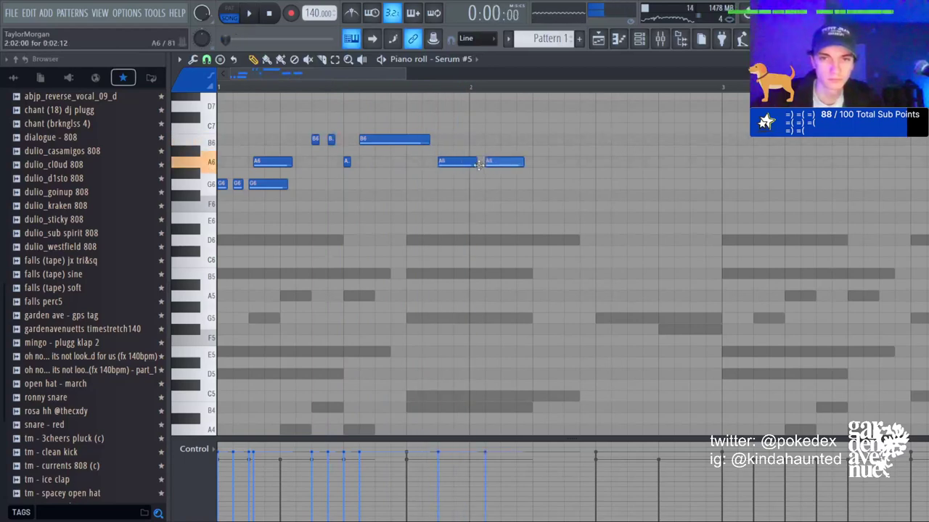
Draw a G6 at step 15 of bar 1, B6 notes at steps 3 and 7 of bar 2, and an overlapping A6 and B6 from step 9.
{"action": "left_click_drag", "start_coordinate": [469, 186], "coordinate": [462, 186]}
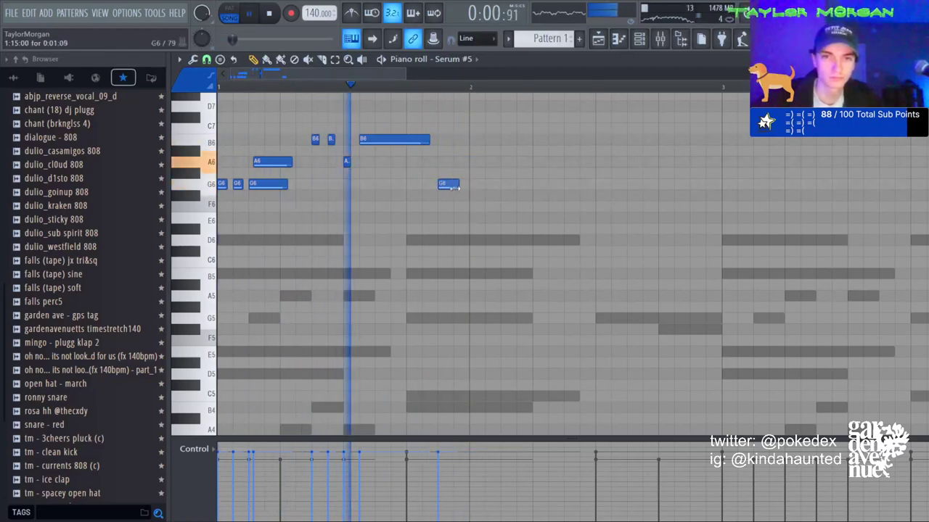
{"action": "key", "text": "space"}
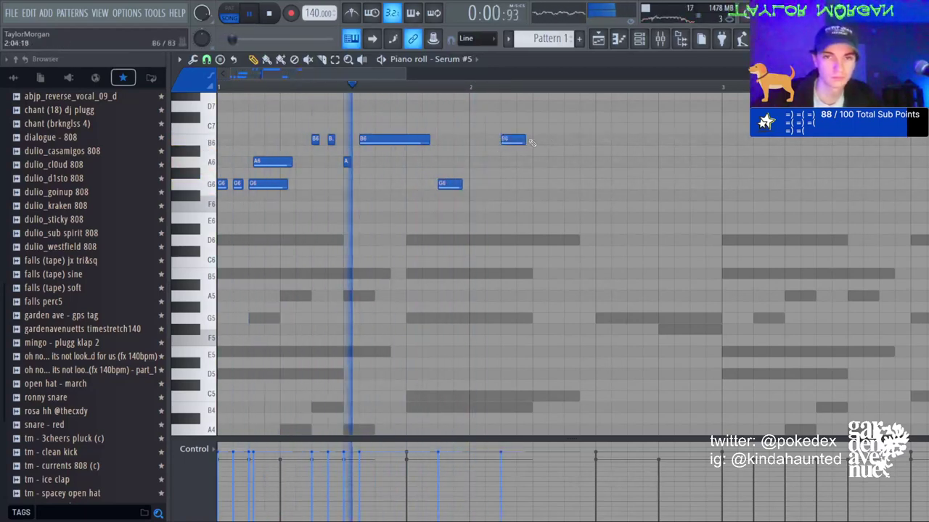
{"action": "left_click", "coordinate": [570, 139]}
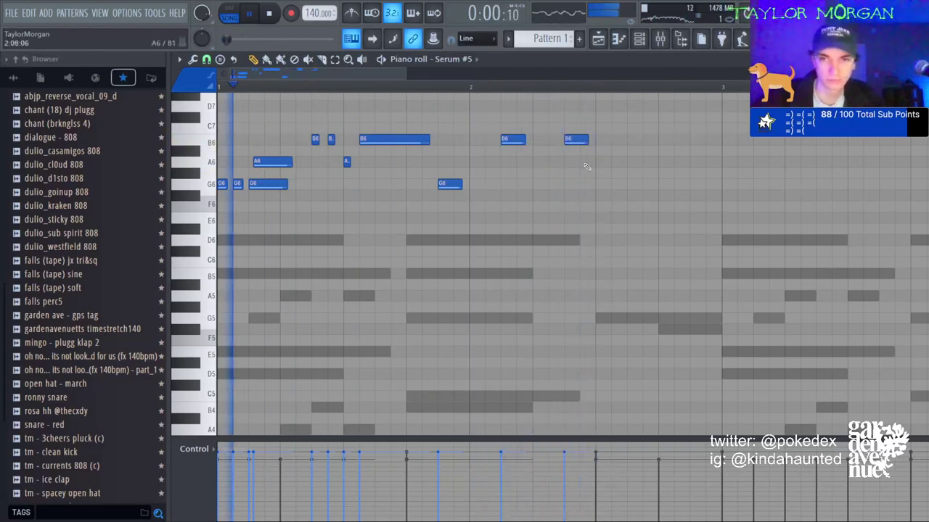
{"action": "left_click", "coordinate": [599, 163]}
{"action": "left_click", "coordinate": [607, 140]}
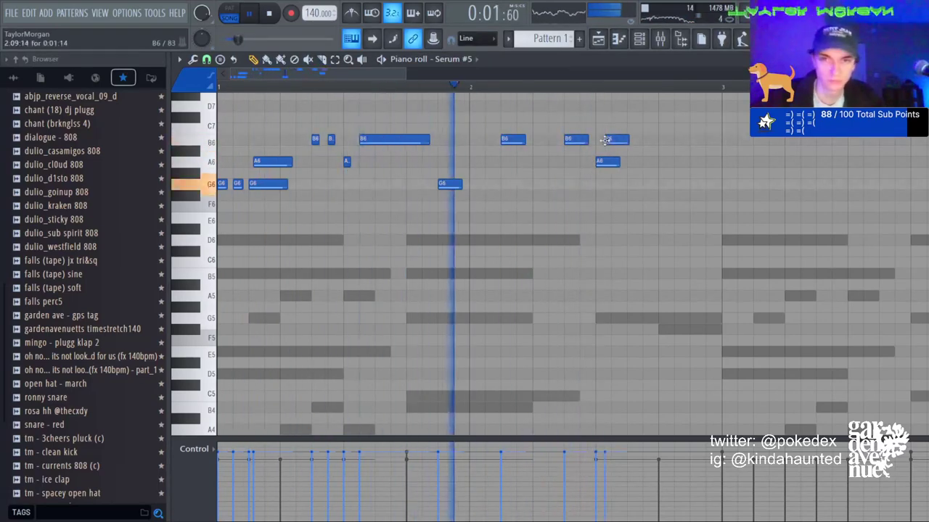
Finish bar 2 with a short A6 near step 12 and a longer G6 from step 13 to the bar line.
{"action": "left_click", "coordinate": [649, 162]}
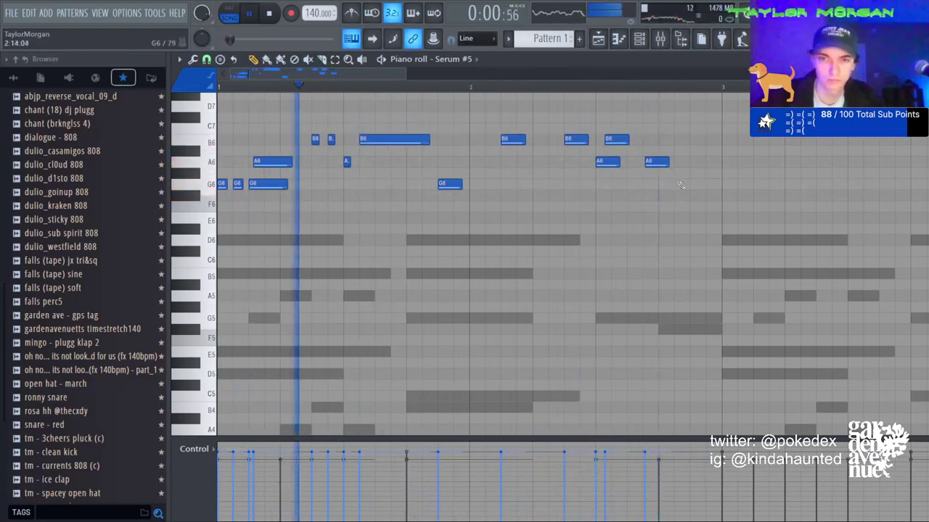
{"action": "left_click", "coordinate": [663, 183]}
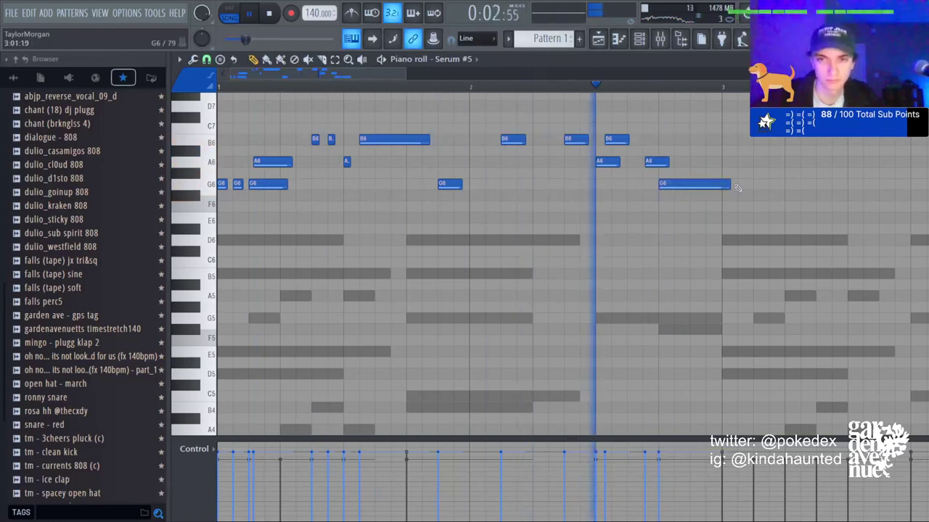
{"action": "left_click_drag", "start_coordinate": [682, 184], "coordinate": [716, 186]}
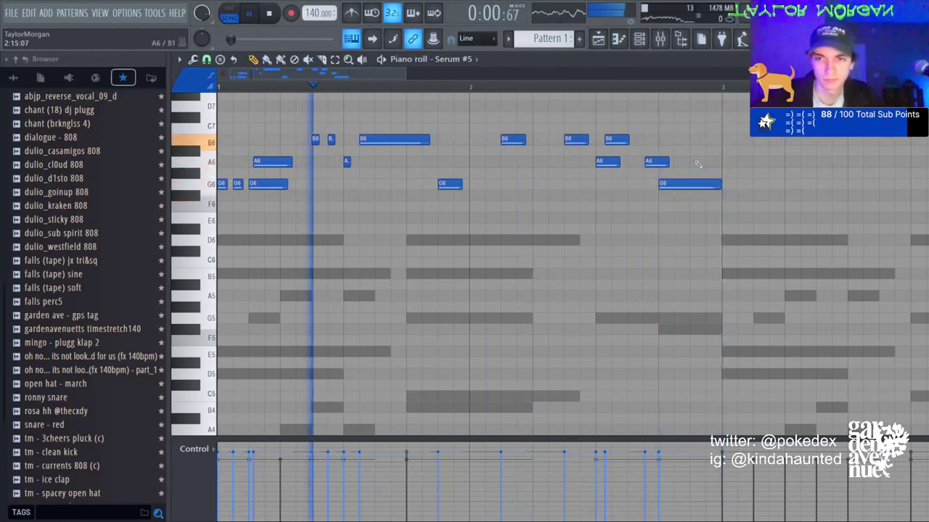
Duplicate the two-bar phrase into bars 3 and 4, lead in with an A6, and open bar 3 with short A6 notes at steps 3 to 6.
{"action": "scroll", "coordinate": [570, 165], "scroll_direction": "right", "scroll_amount": 5}
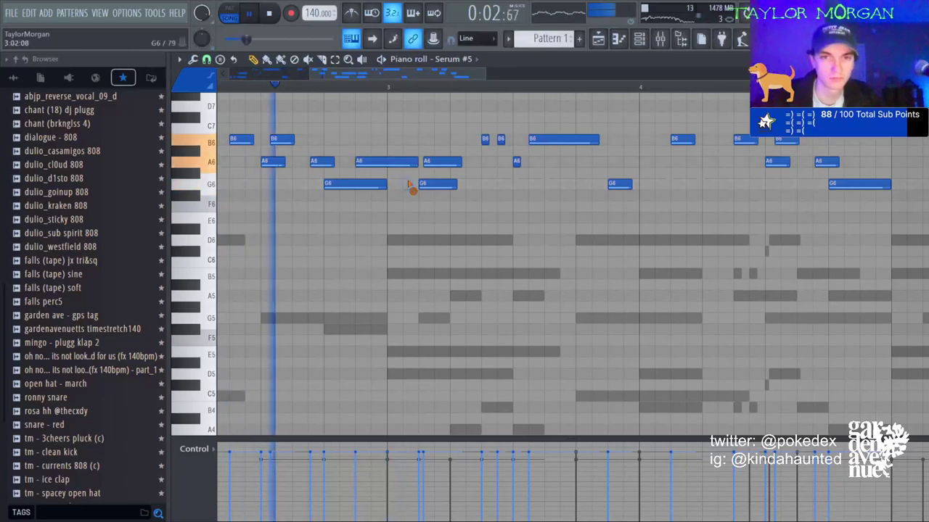
{"action": "left_click_drag", "start_coordinate": [417, 161], "coordinate": [410, 161]}
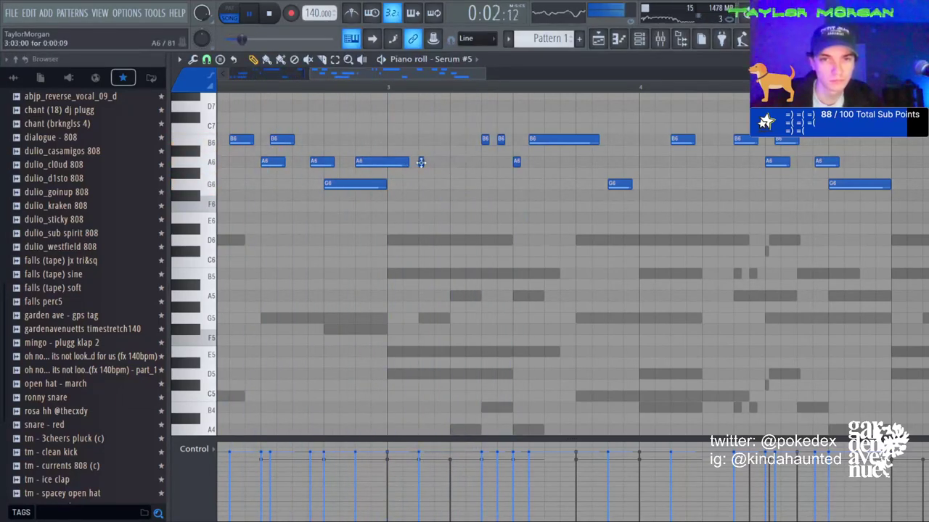
{"action": "left_click", "coordinate": [436, 163]}
{"action": "left_click", "coordinate": [453, 162]}
{"action": "left_click", "coordinate": [469, 163]}
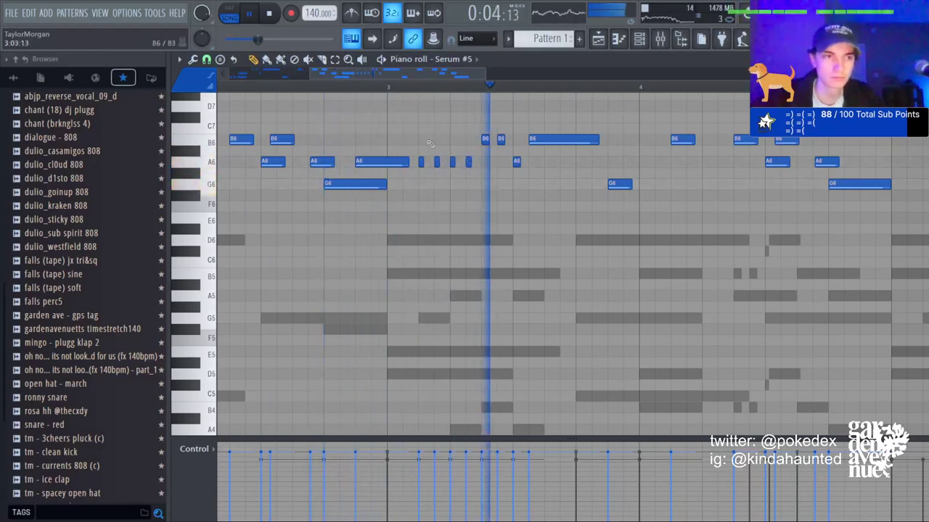
{"action": "key", "text": "space"}
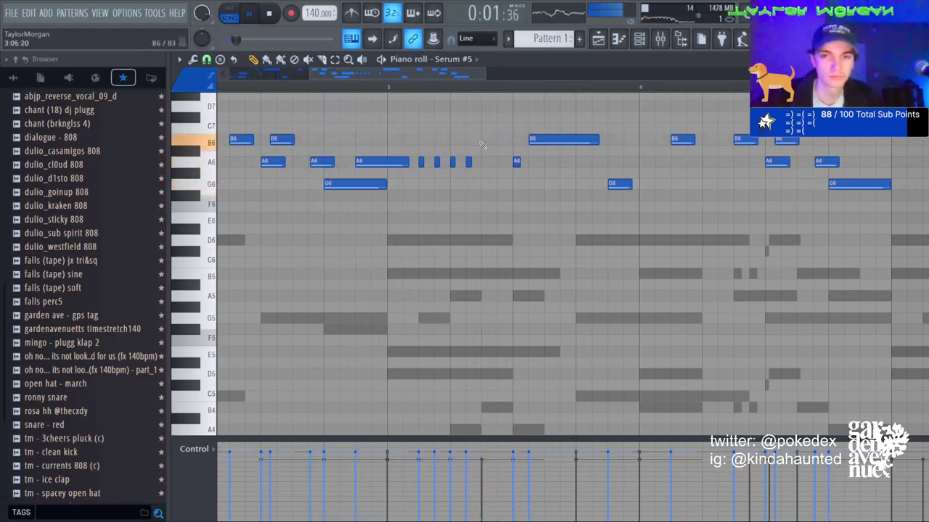
Rework the rest of bar 3 with a B6 at step 7, a D7 at step 9 and a B6 at step 13.
{"action": "right_click", "coordinate": [516, 162]}
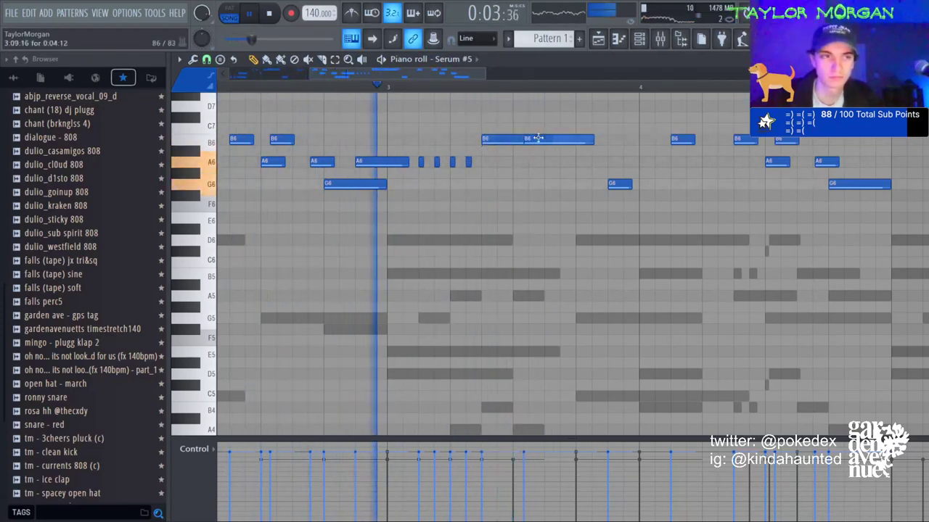
{"action": "left_click_drag", "start_coordinate": [539, 140], "coordinate": [526, 105]}
{"action": "scroll", "coordinate": [513, 88], "scroll_direction": "down", "scroll_amount": 2}
{"action": "key", "text": "space"}
Play the four-bar Serum #5 melody and duplicate it into bars 5 to 8.
{"action": "key", "text": "space"}
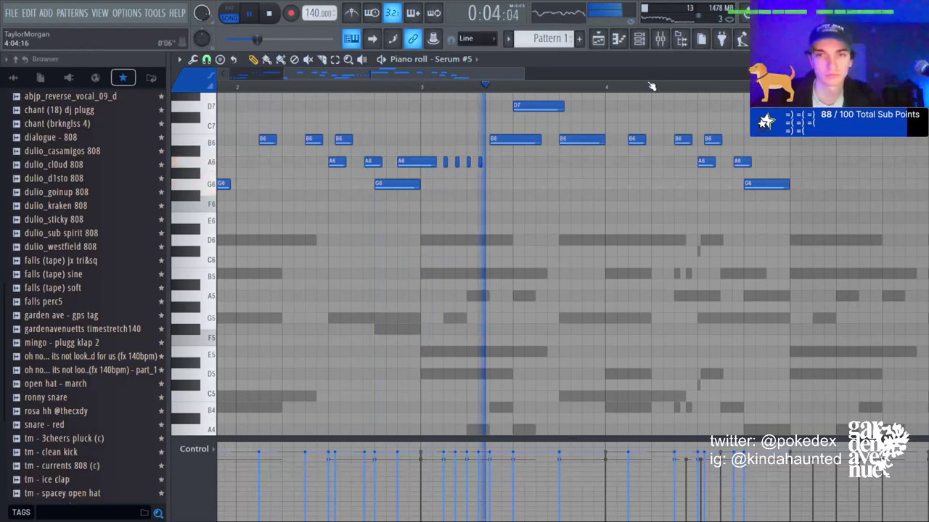
{"action": "scroll", "coordinate": [643, 87], "scroll_direction": "down", "scroll_amount": 3}
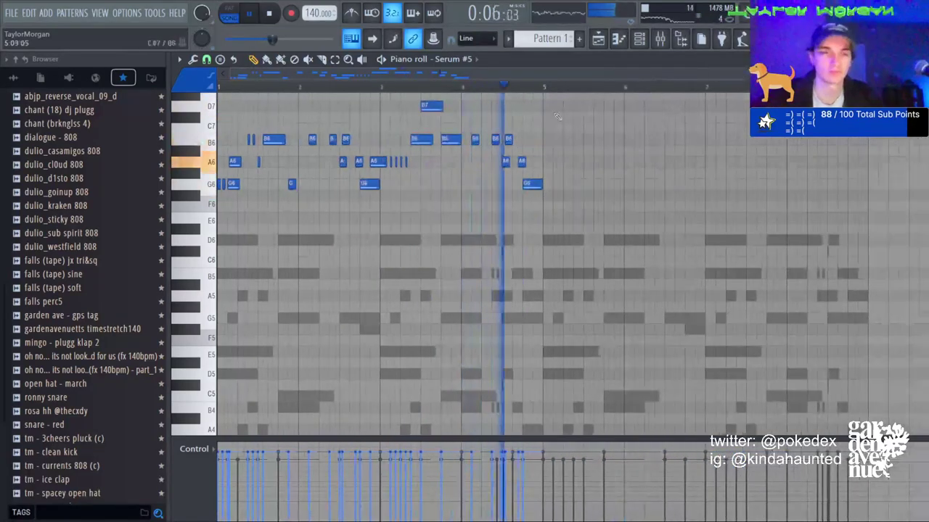
{"action": "key", "text": "ctrl+b"}
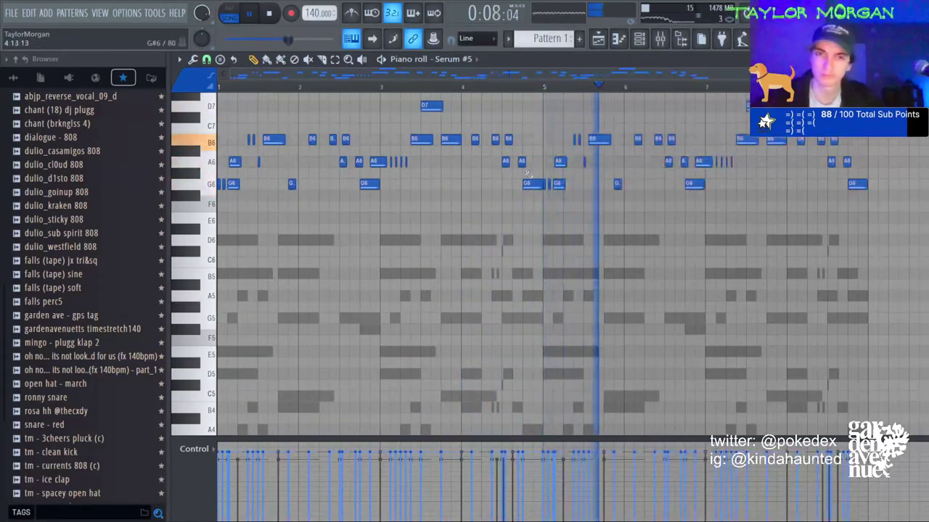
Try the whole Serum #5 melody one octave lower with Serum #2 to #4 muted, and raise it back.
{"action": "key", "text": "ctrl+Down"}
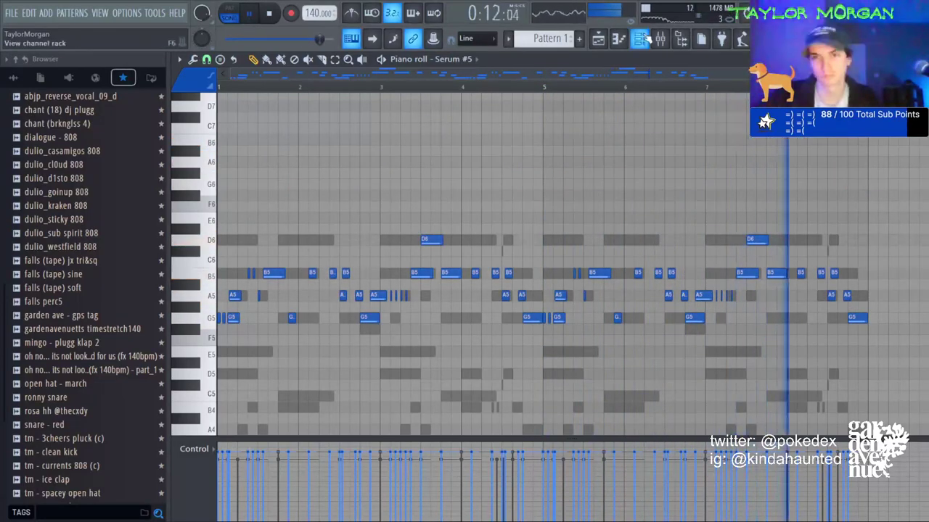
{"action": "key", "text": "F6"}
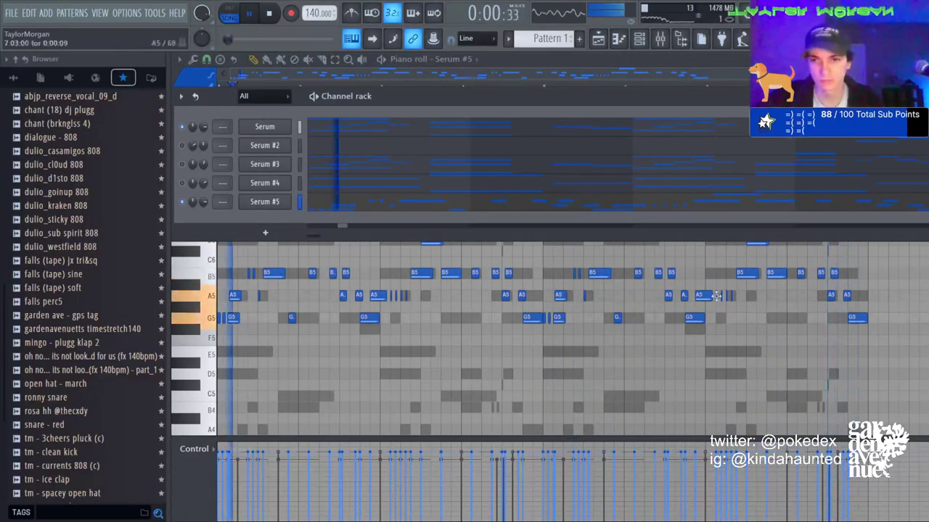
{"action": "key", "text": "F6"}
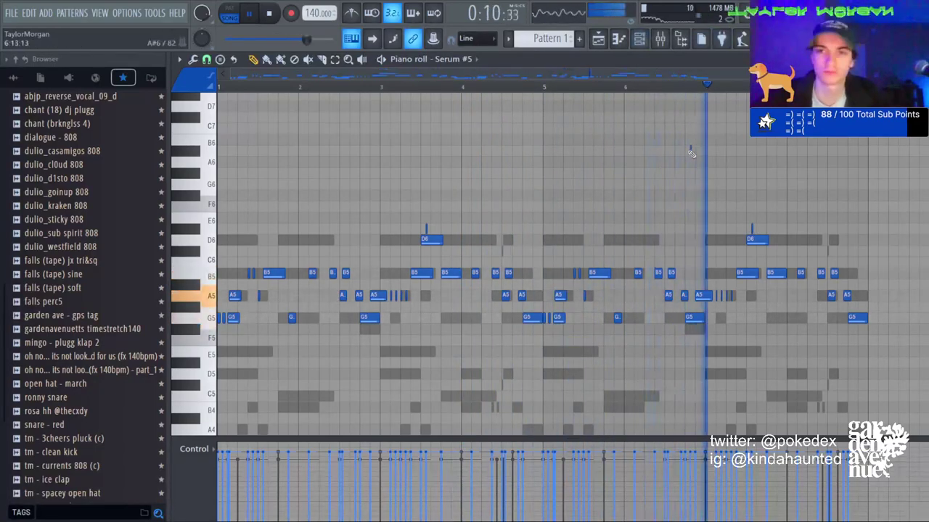
{"action": "key", "text": "ctrl+Up"}
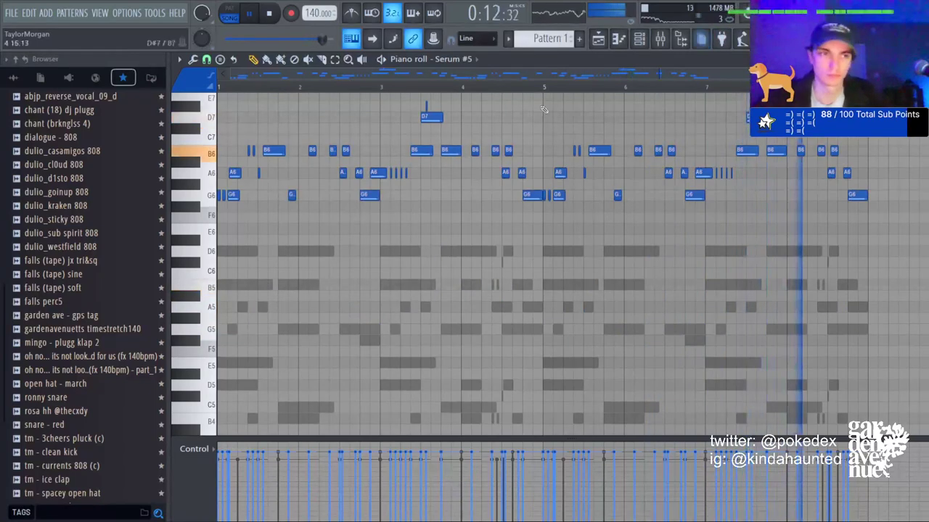
Open Serum #2's effects page and set its reverb mix to 37%.
{"action": "key", "text": "F6"}
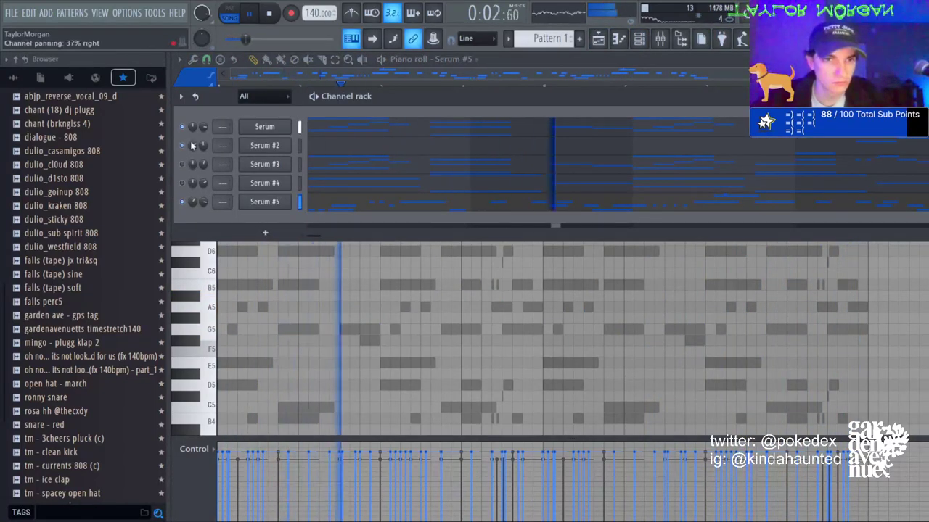
{"action": "left_click", "coordinate": [275, 148]}
{"action": "left_click", "coordinate": [355, 186]}
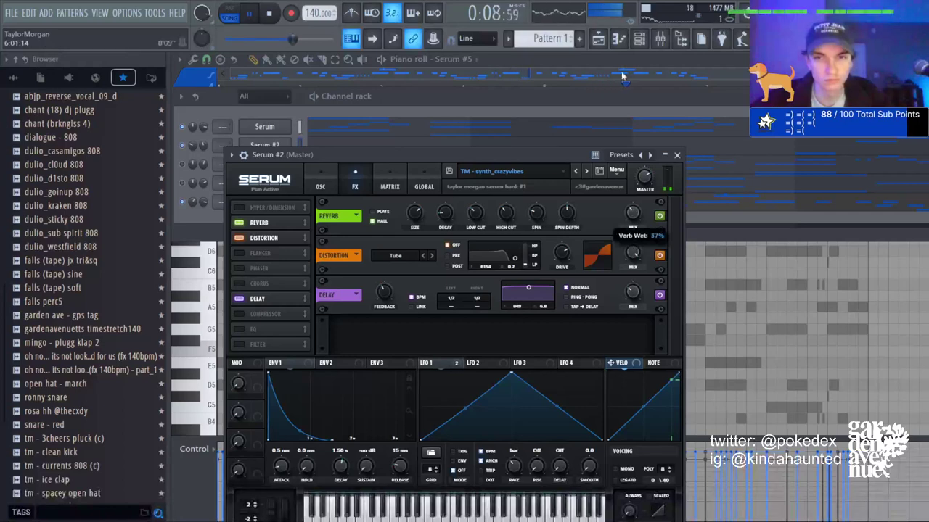
Route the Serum channels to separate mixer inserts and add Fruity parametric EQ 2 to slot 5 of the first Serum insert.
{"action": "left_click", "coordinate": [362, 97]}
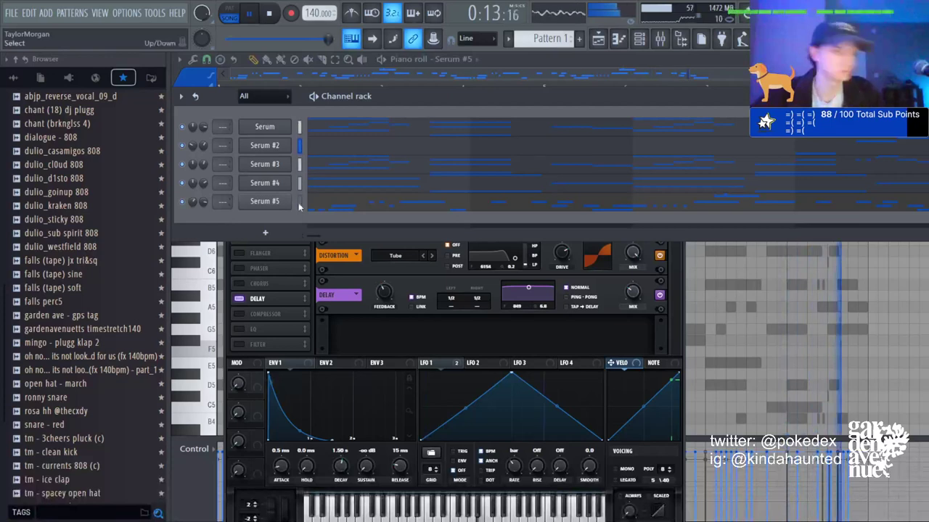
{"action": "key", "text": "F9"}
{"action": "left_click", "coordinate": [208, 121]}
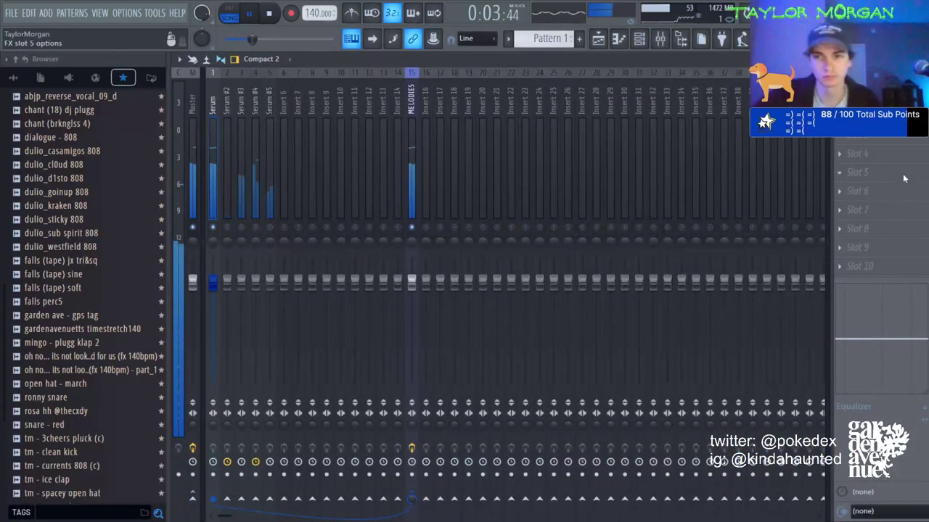
{"action": "left_click", "coordinate": [608, 387]}
Cut band 6 by 2.4 dB at 2936 Hz and lower band 2 in the bass range of the Serum insert's EQ.
{"action": "left_click_drag", "start_coordinate": [411, 213], "coordinate": [411, 223]}
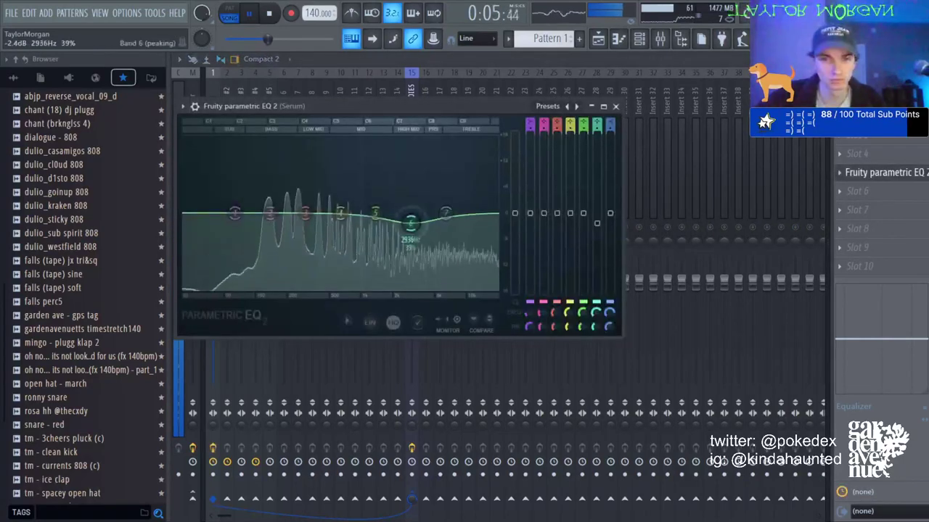
{"action": "left_click_drag", "start_coordinate": [269, 212], "coordinate": [269, 229]}
{"action": "key", "text": "Escape"}
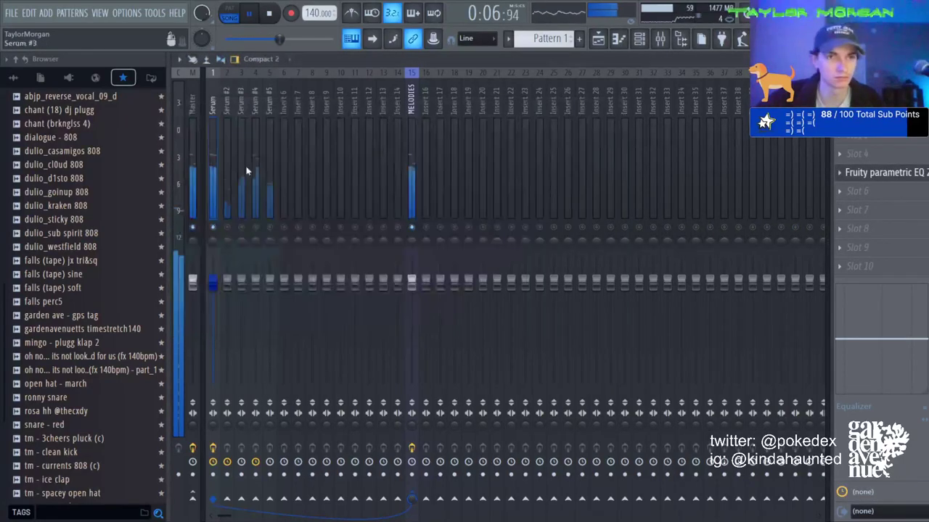
Solo Serum #5, add Digitalis in slot 4 with the ga2 paint, 37% corruption mix and synced 1/4 rate, and lower the slot's mix to about 36%.
{"action": "right_click", "coordinate": [270, 227]}
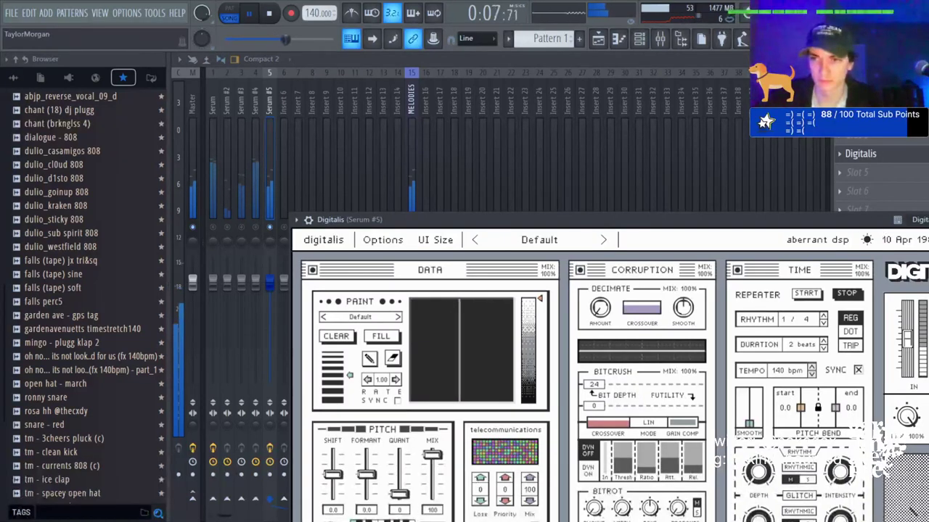
{"action": "left_click", "coordinate": [924, 219]}
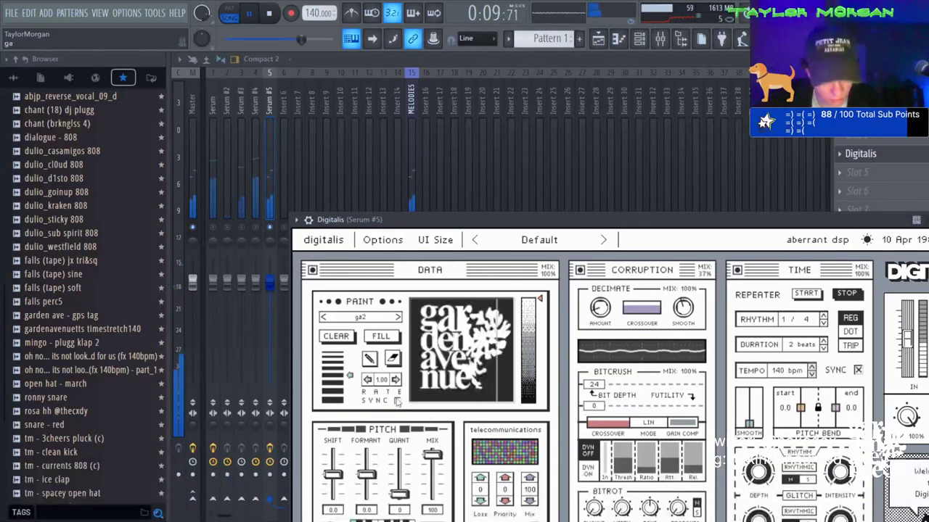
{"action": "left_click", "coordinate": [398, 400]}
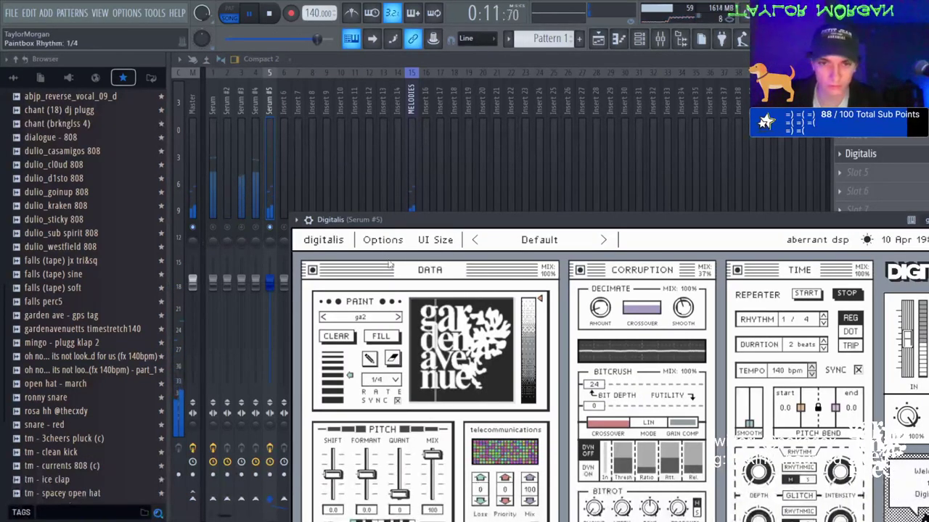
{"action": "left_click", "coordinate": [927, 220]}
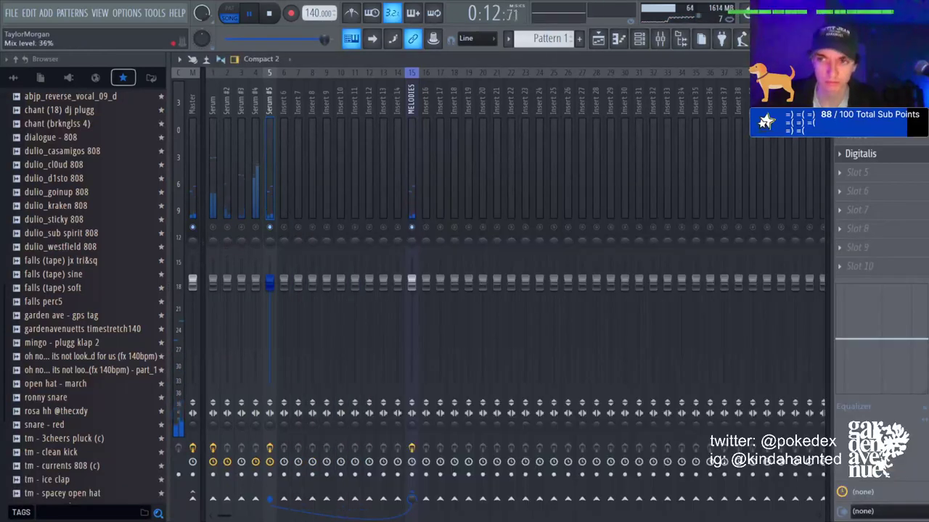
Solo Serum #4, set its volume to 87% (-3.1 dB), and add Fruity parametric EQ 2 in slot 3 with bands 3 and 7 cut.
{"action": "right_click", "coordinate": [256, 228]}
{"action": "left_click_drag", "start_coordinate": [258, 284], "coordinate": [258, 298]}
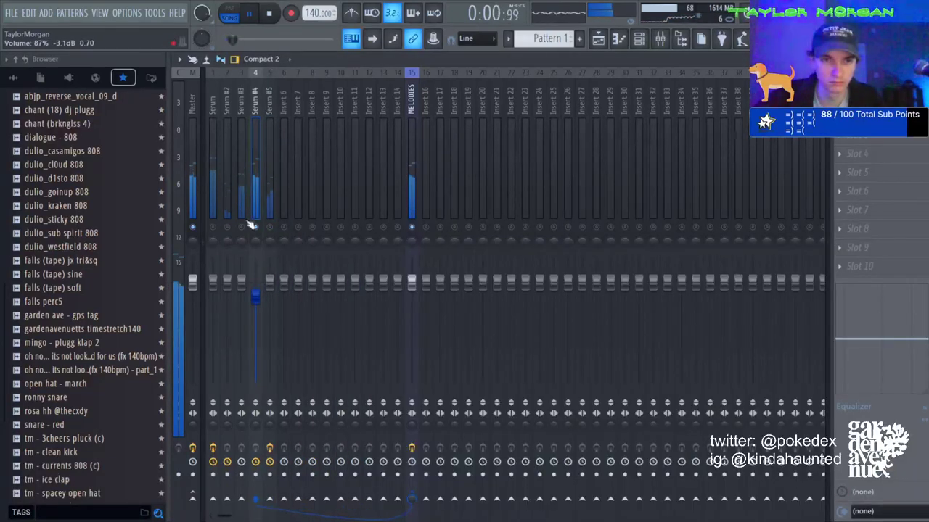
{"action": "left_click", "coordinate": [591, 386]}
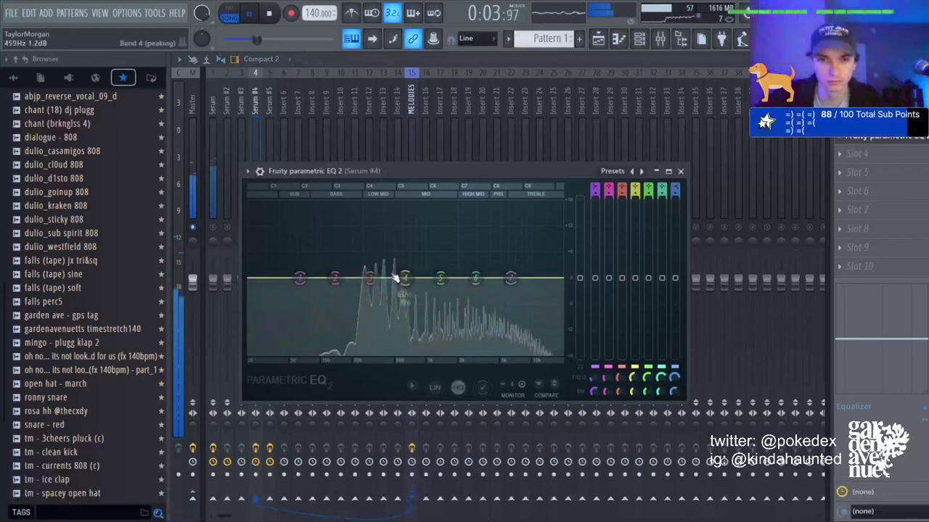
{"action": "left_click_drag", "start_coordinate": [371, 279], "coordinate": [368, 298]}
{"action": "left_click_drag", "start_coordinate": [512, 280], "coordinate": [498, 299]}
{"action": "left_click", "coordinate": [237, 163]}
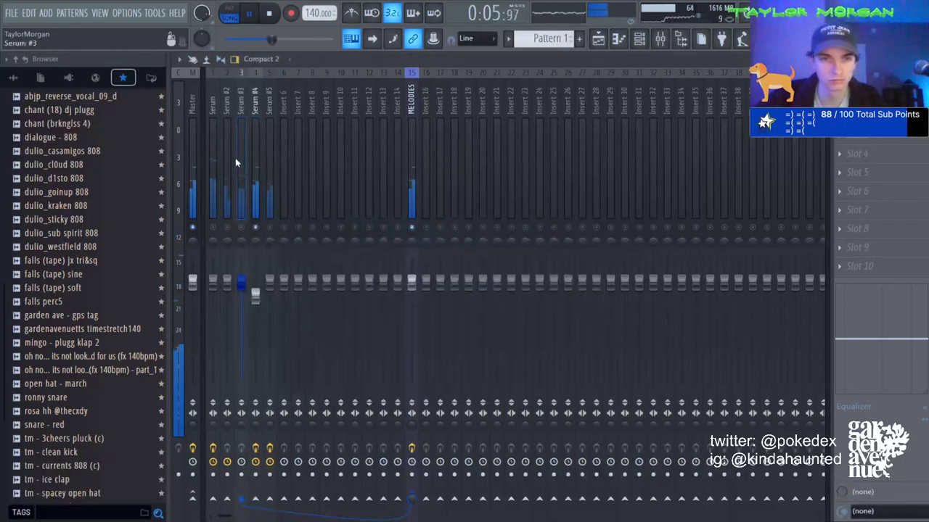
Add Gross Beat in slot 3 of the soloed Serum #2 insert, load its next preset and reduce the slot's mix level.
{"action": "left_click", "coordinate": [228, 196]}
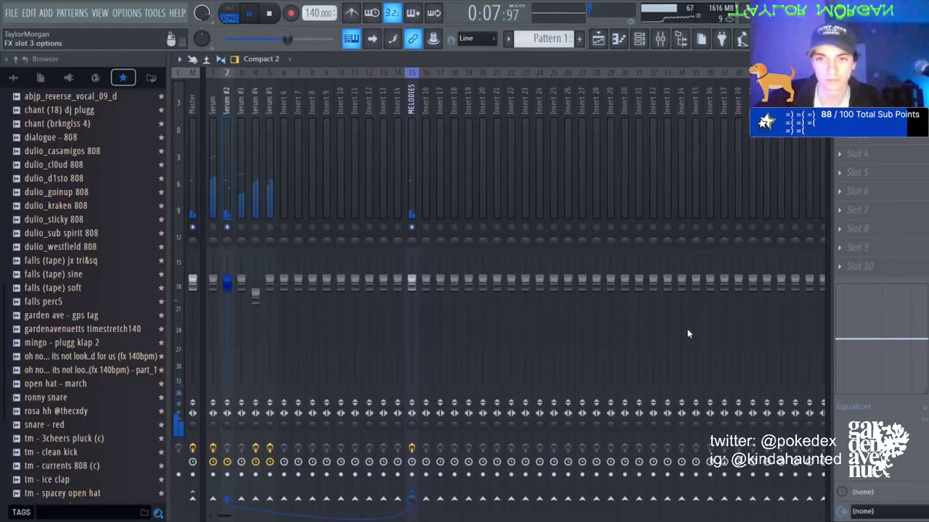
{"action": "left_click", "coordinate": [670, 373]}
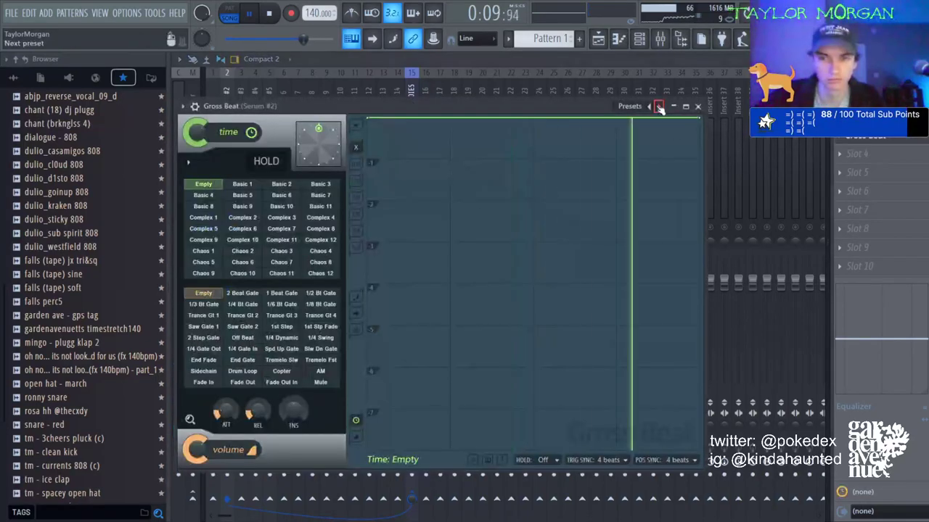
{"action": "left_click", "coordinate": [658, 107]}
{"action": "left_click", "coordinate": [698, 107]}
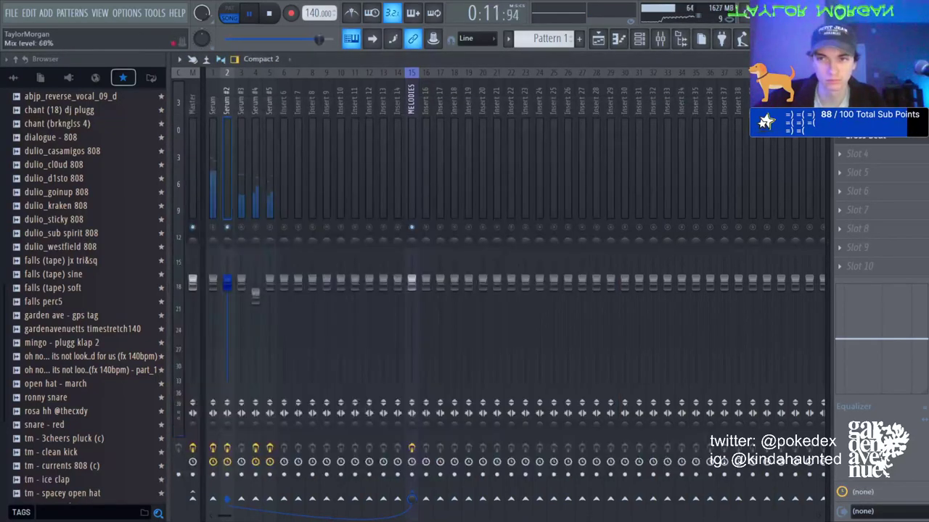
Add Fruity parametric EQ 2 in slot 5 of Serum #2, cut band 3 by 5.0 dB at 305 Hz, and lower the insert's fader.
{"action": "left_click", "coordinate": [605, 391]}
{"action": "left_click_drag", "start_coordinate": [340, 246], "coordinate": [339, 267]}
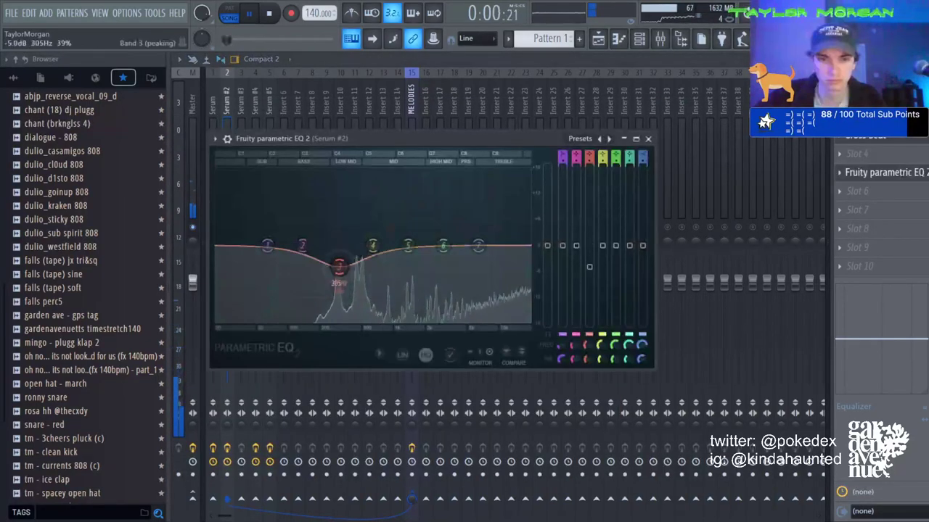
{"action": "key", "text": "Escape"}
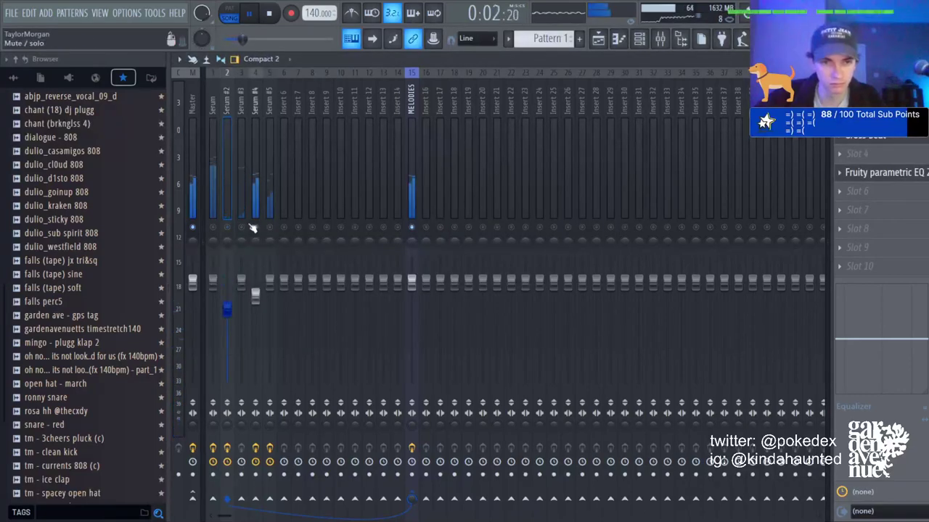
Unsolo the inserts so every layer plays, and lower the Serum #4 and Serum #5 faders slightly.
{"action": "left_click", "coordinate": [258, 174]}
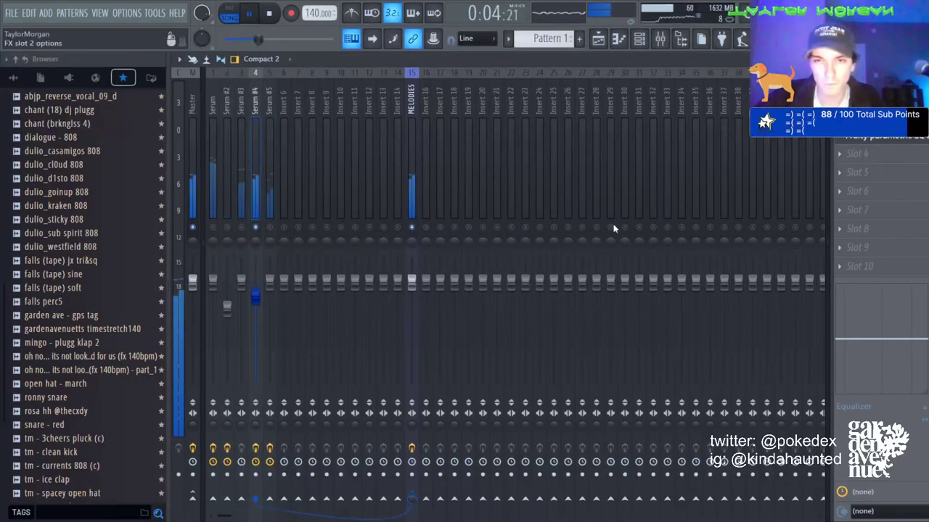
{"action": "key", "text": "Escape"}
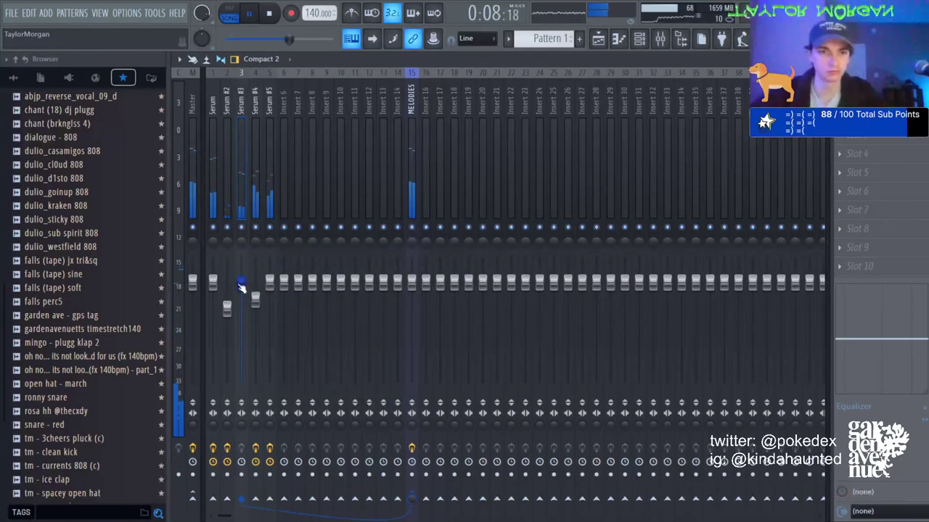
{"action": "left_click", "coordinate": [213, 181]}
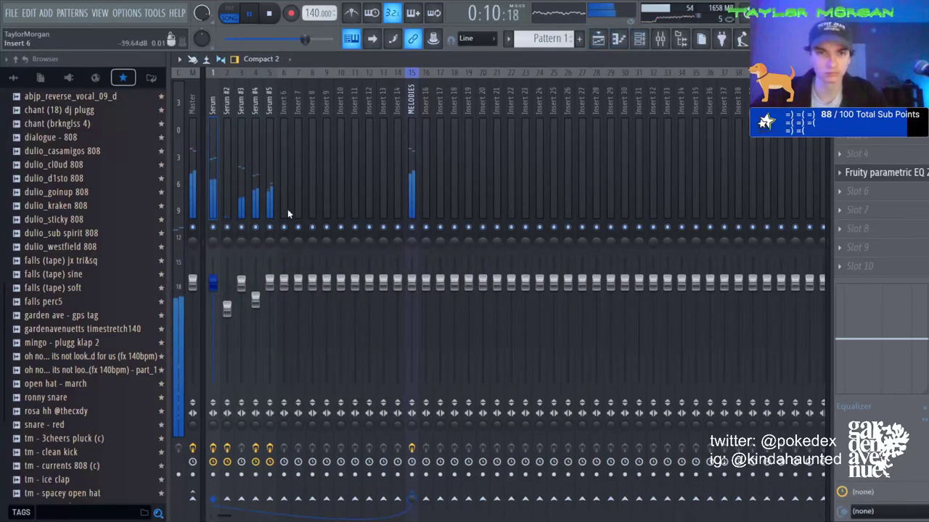
{"action": "left_click", "coordinate": [269, 181]}
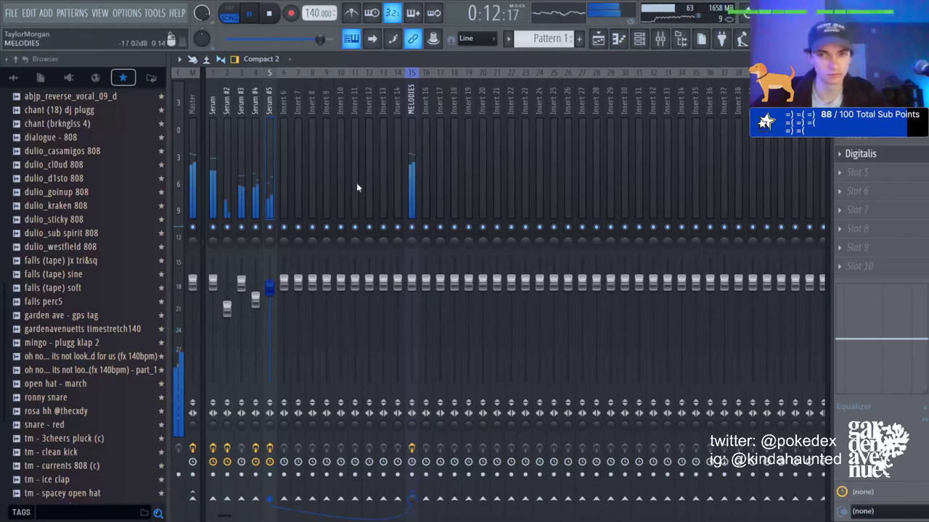
Check the five Serum channels in the channel rack and replay the song from the start.
{"action": "left_click", "coordinate": [639, 38]}
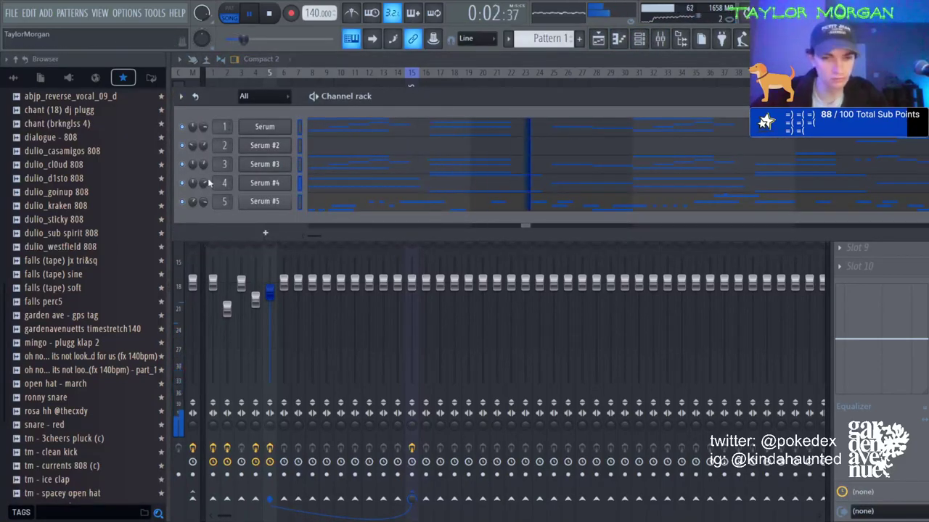
{"action": "key", "text": "space"}
{"action": "key", "text": "space"}
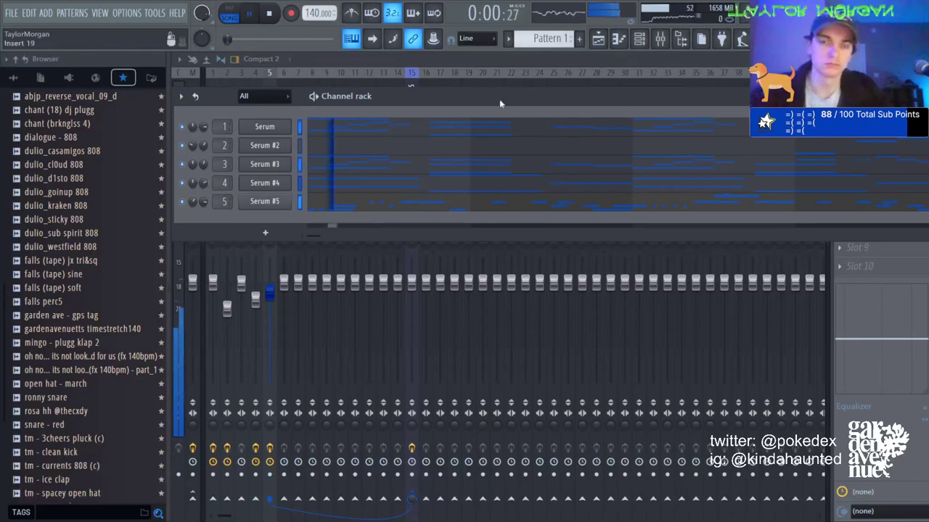
{"action": "left_click", "coordinate": [589, 56]}
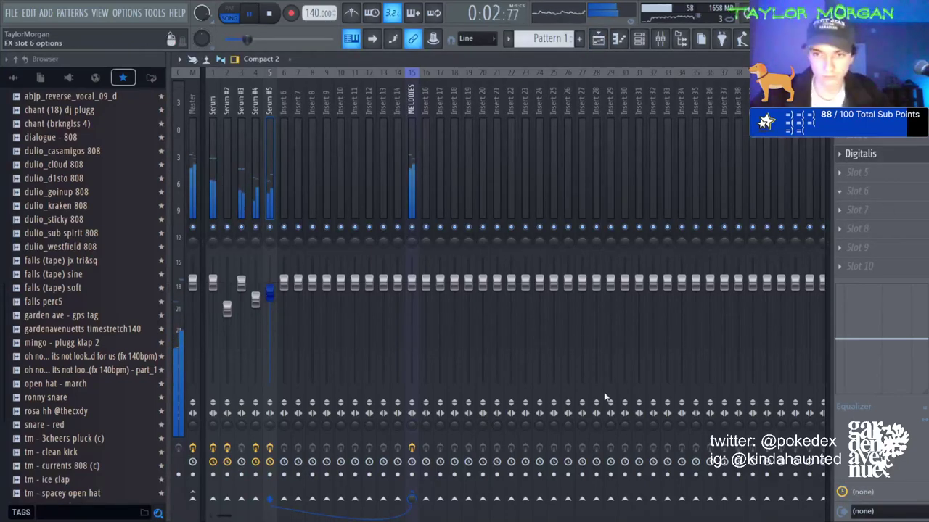
Add Fruity parametric EQ 2 in slot 6 of Serum #5, cut band 4 by 4.4 dB at 668 Hz and boost band 6.
{"action": "left_click_drag", "start_coordinate": [356, 229], "coordinate": [359, 251]}
{"action": "scroll", "coordinate": [358, 251], "scroll_direction": "up", "scroll_amount": 3}
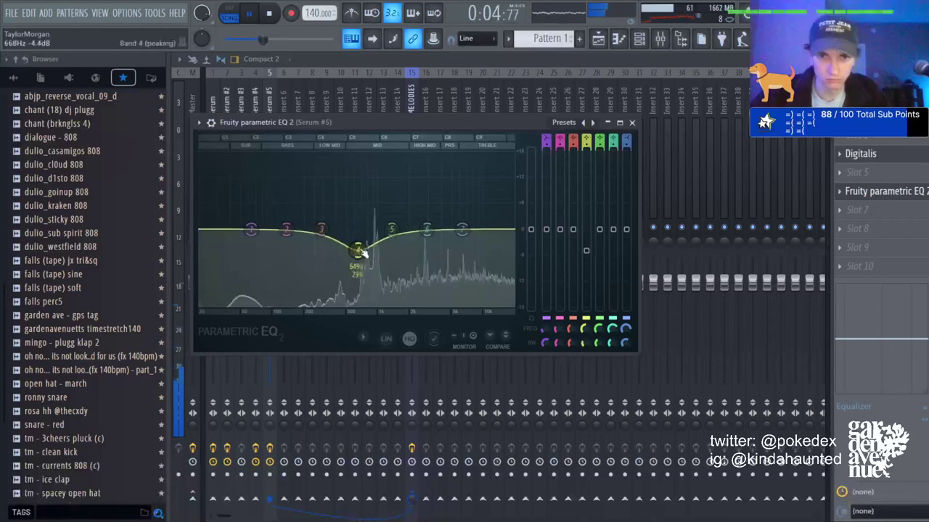
{"action": "left_click_drag", "start_coordinate": [427, 229], "coordinate": [441, 216]}
{"action": "left_click", "coordinate": [502, 60]}
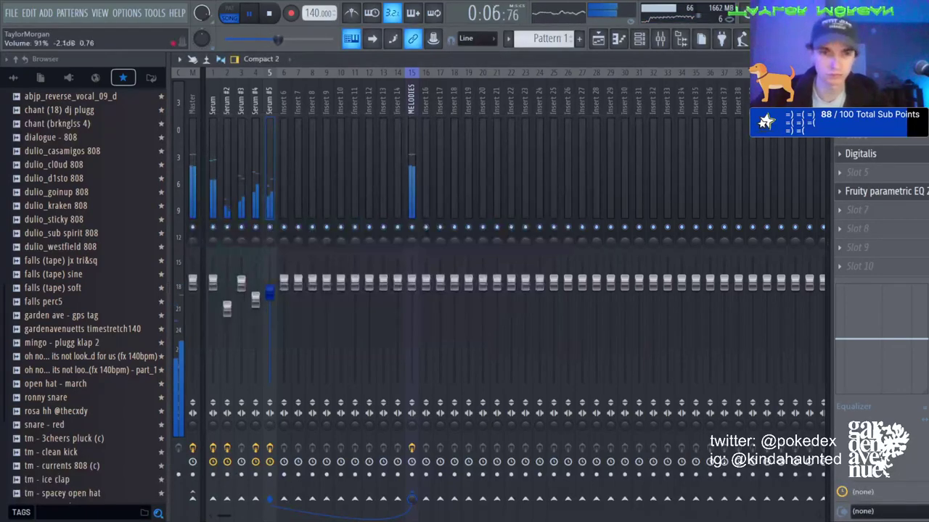
Lower the first Serum insert's fader, raise Serum #4's slightly, and arm all five Serum inserts for recording.
{"action": "left_click", "coordinate": [215, 296]}
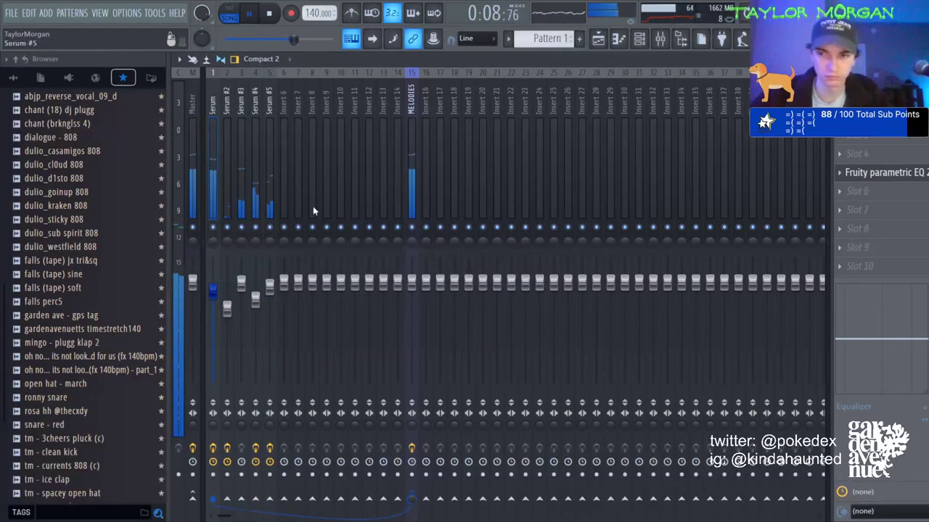
{"action": "left_click_drag", "start_coordinate": [256, 299], "coordinate": [256, 296]}
{"action": "left_click", "coordinate": [227, 308]}
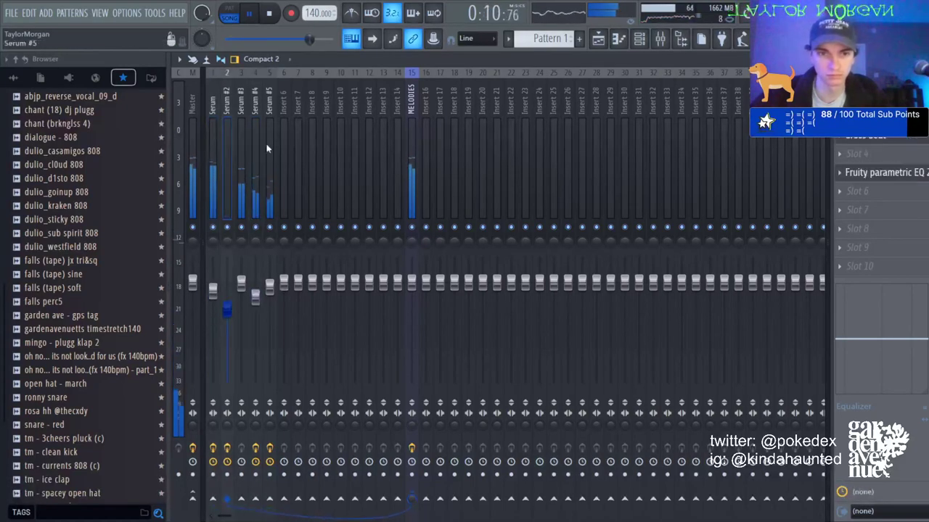
{"action": "left_click_drag", "start_coordinate": [269, 475], "coordinate": [213, 476]}
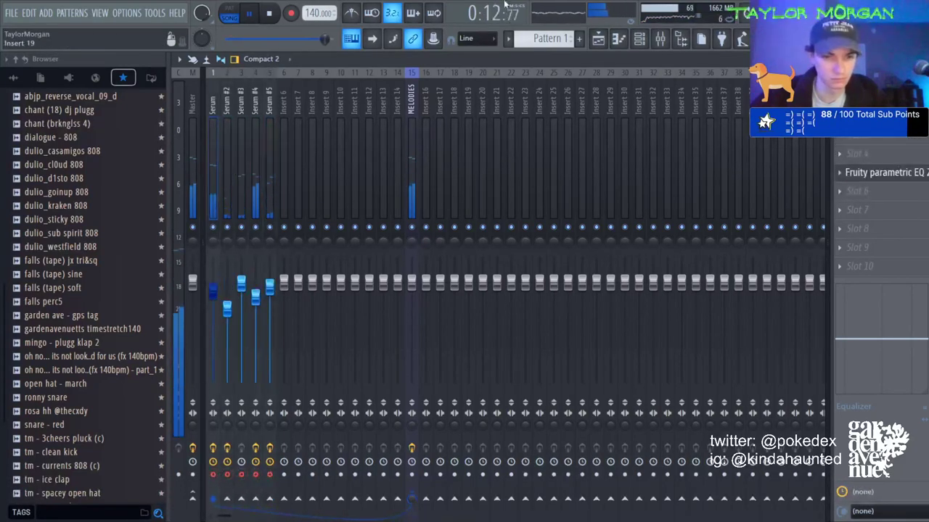
Duplicate the C4 and G#3 bass notes of the first Serum's melody one octave lower across all eight bars.
{"action": "left_click", "coordinate": [619, 42]}
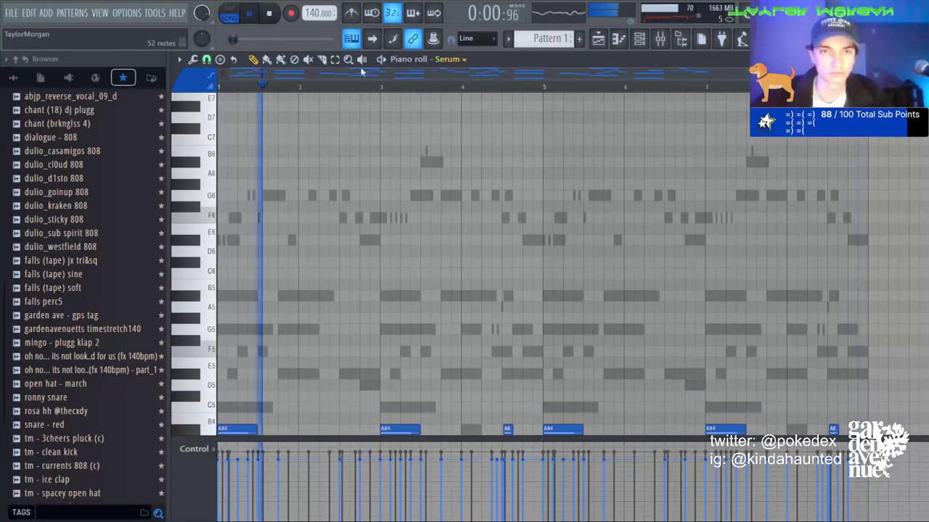
{"action": "scroll", "coordinate": [465, 189], "scroll_direction": "down", "scroll_amount": 11}
{"action": "scroll", "coordinate": [726, 217], "scroll_direction": "up", "scroll_amount": 1}
{"action": "left_click_drag", "start_coordinate": [818, 166], "coordinate": [213, 435]}
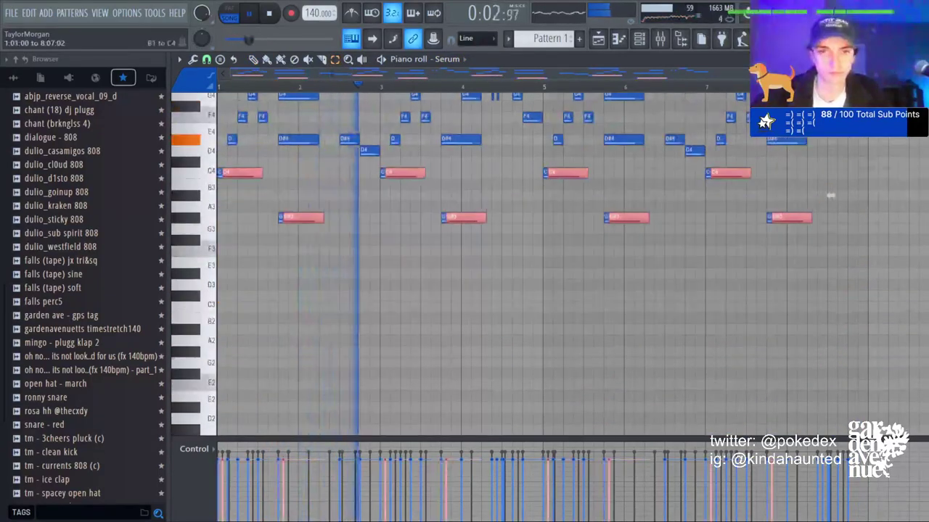
{"action": "key", "text": "ctrl+c"}
{"action": "key", "text": "ctrl+v"}
{"action": "key", "text": "ctrl+Down"}
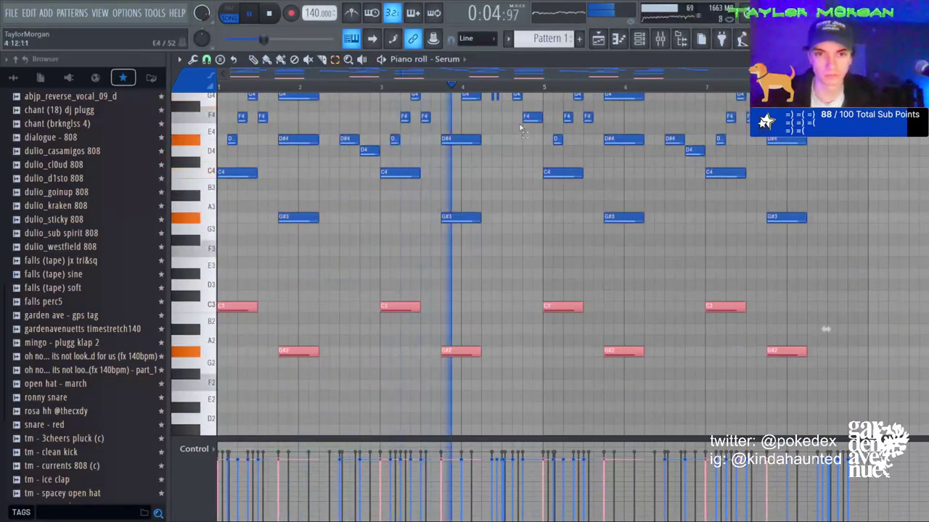
Stop playback and render the five armed Serum inserts to audio clips in the playlist.
{"action": "key", "text": "F9"}
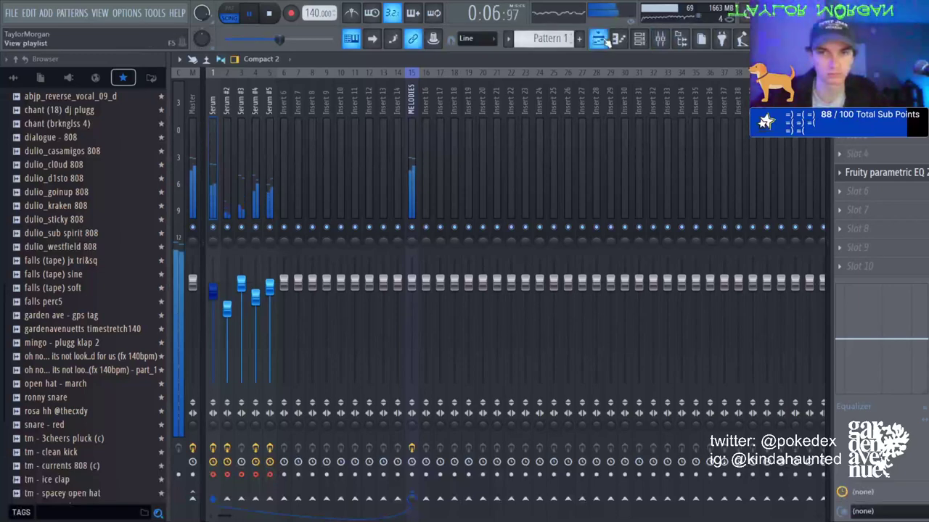
{"action": "key", "text": "F5"}
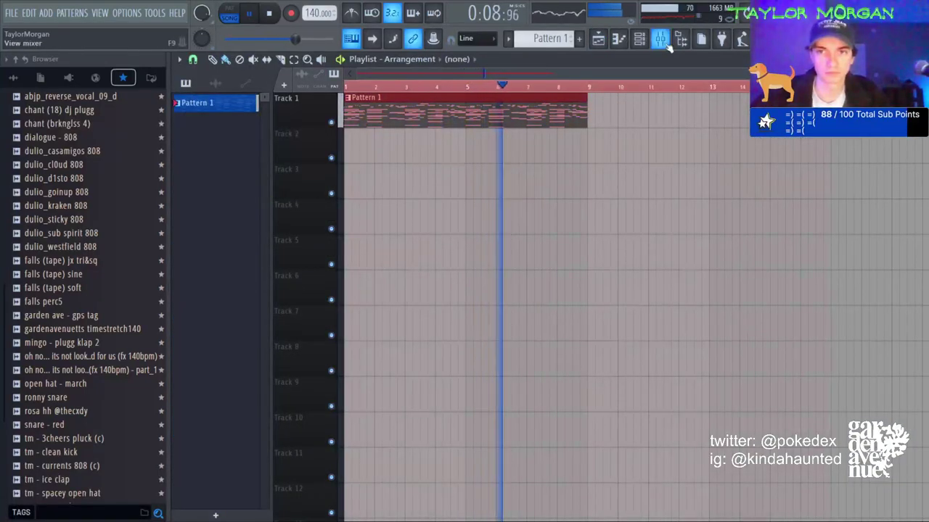
{"action": "key", "text": "space"}
{"action": "left_click", "coordinate": [665, 40]}
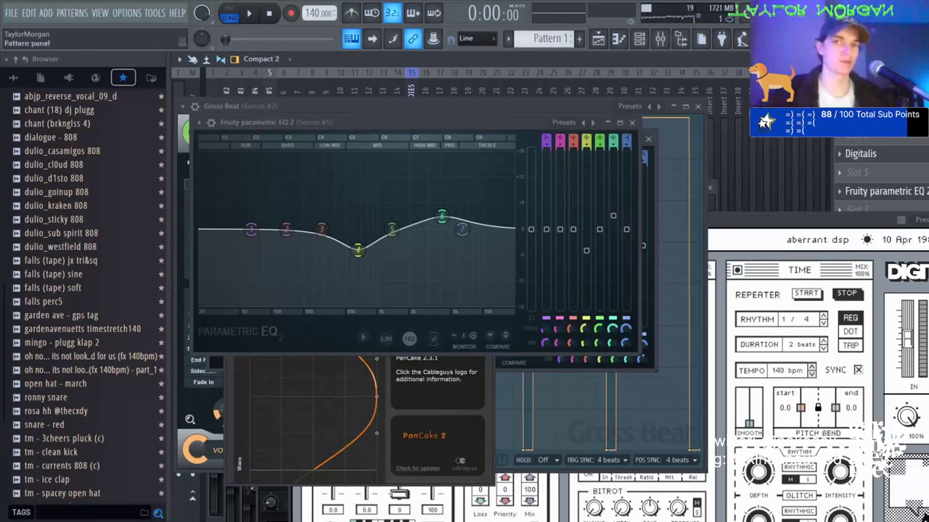
Delete the Pattern 1 clip from the playlist and move the five Serum audio clips up one track.
{"action": "left_click", "coordinate": [599, 39]}
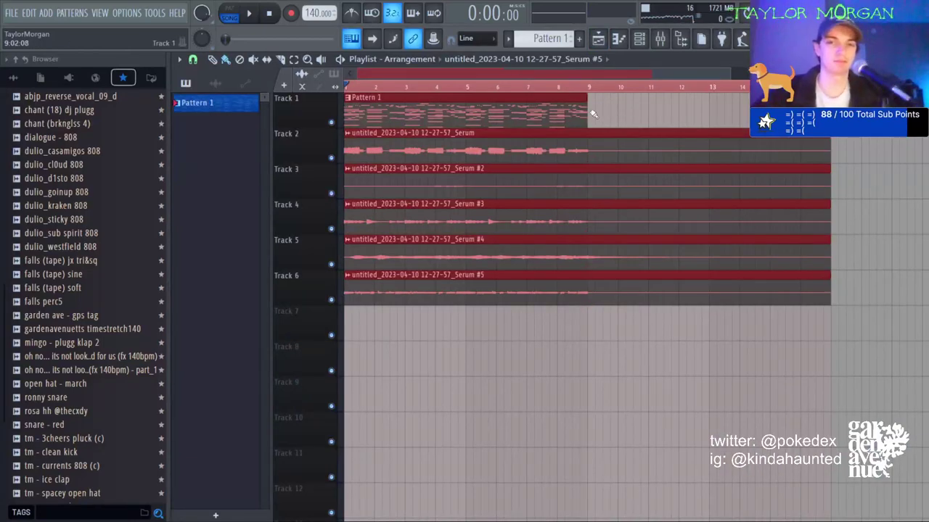
{"action": "right_click", "coordinate": [538, 110]}
{"action": "left_click_drag", "start_coordinate": [461, 140], "coordinate": [456, 109]}
{"action": "key", "text": "ctrl+d"}
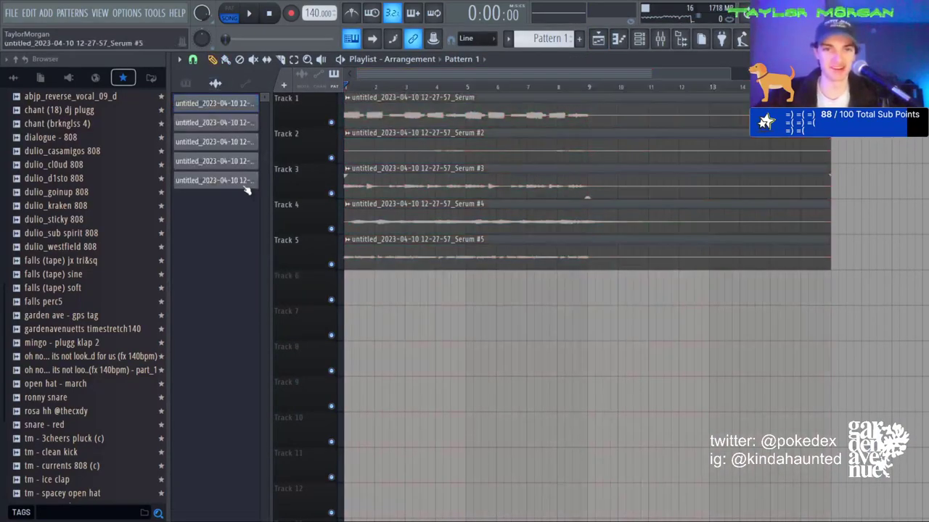
Route the five Serum audio clips to mixer inserts 8 to 12 and play the arrangement.
{"action": "left_click", "coordinate": [245, 185]}
{"action": "left_click", "coordinate": [660, 40]}
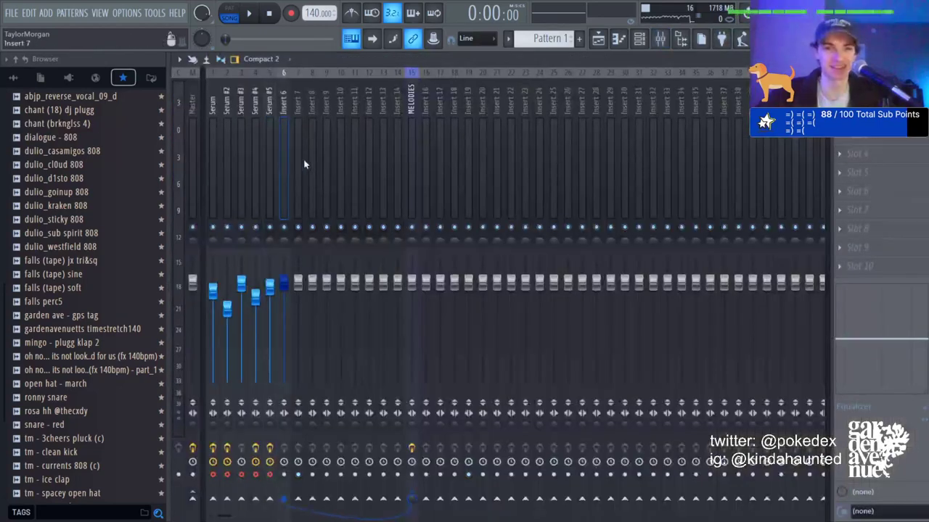
{"action": "key", "text": "ctrl+l"}
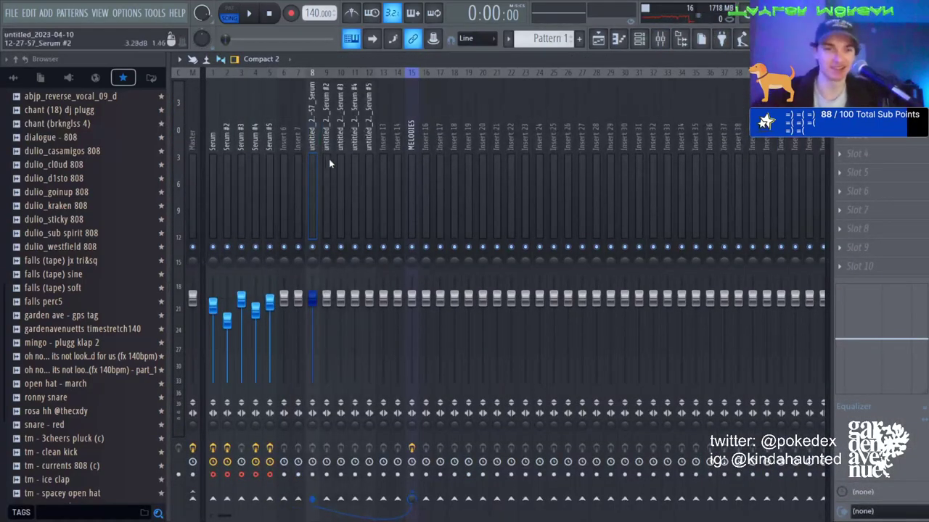
{"action": "key", "text": "space"}
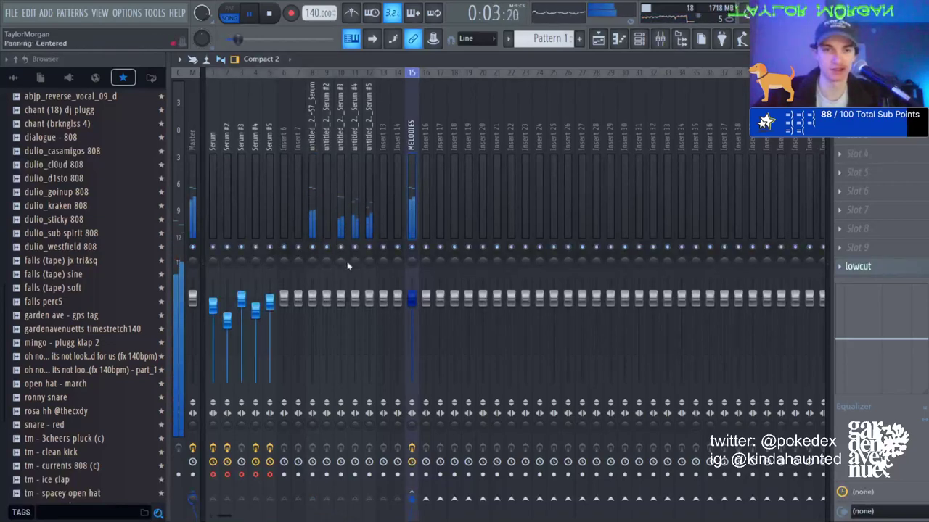
Solo the Serum #5 audio on mixer insert 12, load the Portal effect in slot 3, and choose a Portal preset.
{"action": "left_click", "coordinate": [366, 209]}
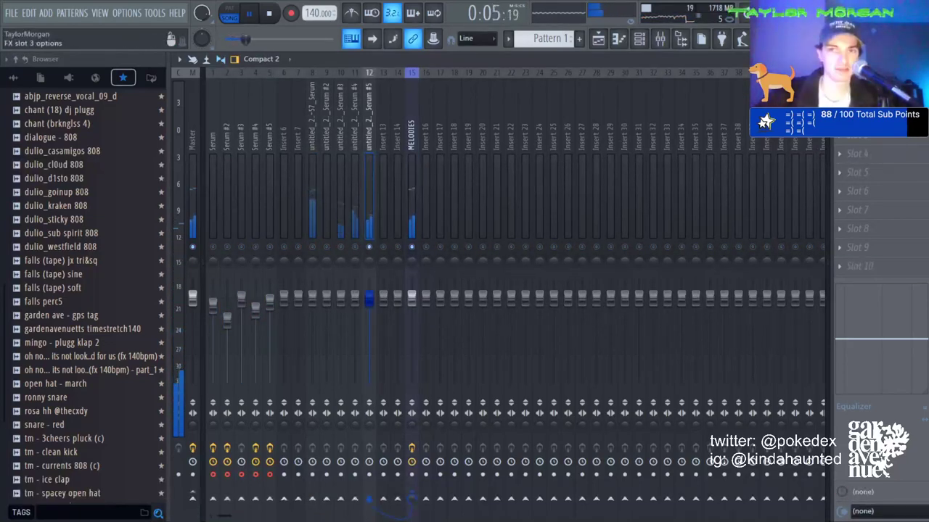
{"action": "left_click", "coordinate": [608, 505]}
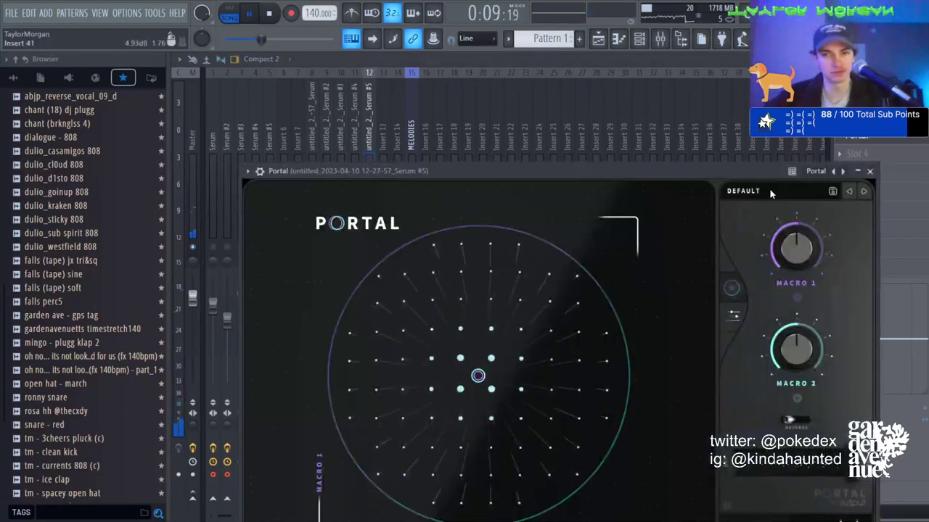
{"action": "left_click", "coordinate": [769, 190]}
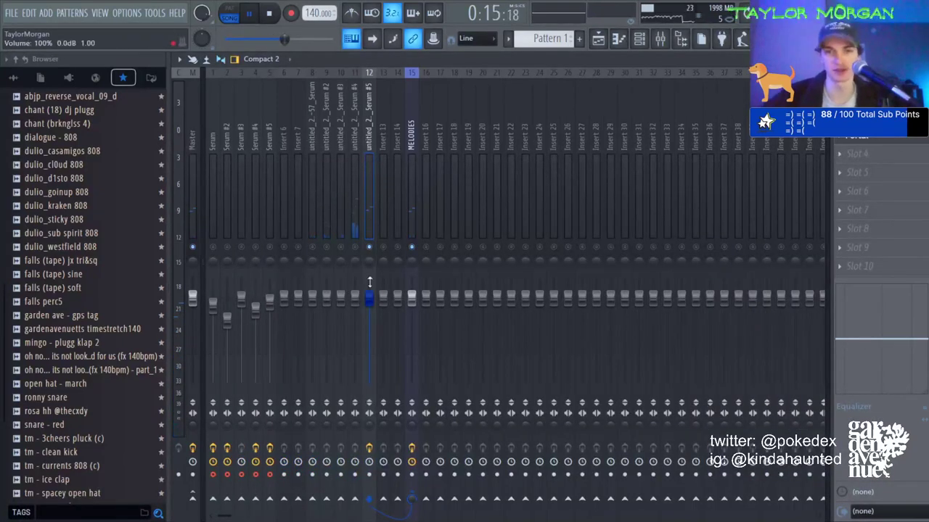
Stop playback and reverse the Serum #5 audio clip on playlist track 5.
{"action": "left_click", "coordinate": [598, 40]}
{"action": "key", "text": "space"}
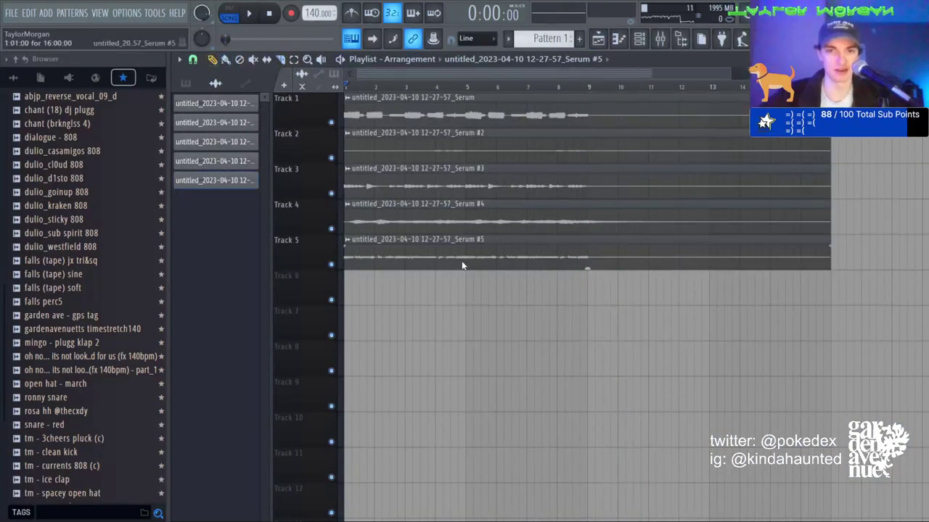
{"action": "double_click", "coordinate": [462, 265]}
{"action": "left_click", "coordinate": [435, 304]}
{"action": "left_click", "coordinate": [546, 62]}
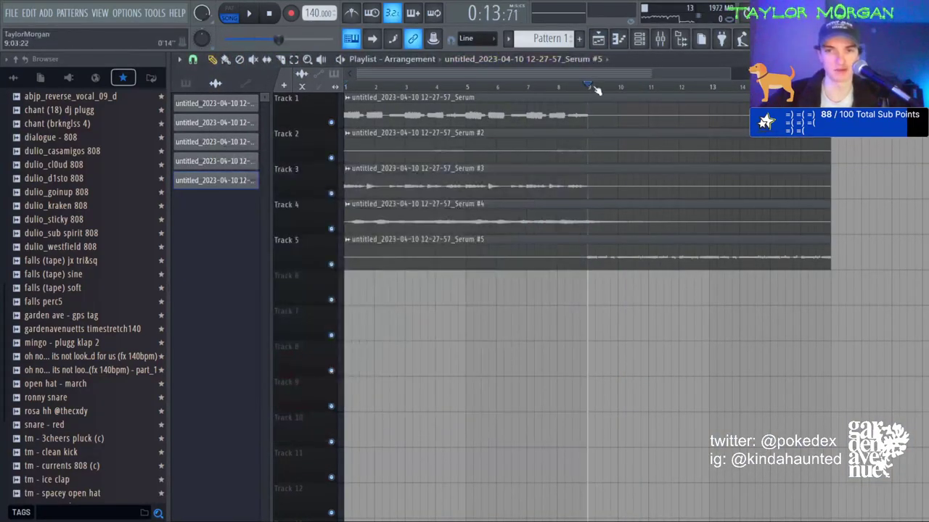
Slice the reversed Serum #5 clip at bar 9, delete its first half, and move the remaining half to bar 1.
{"action": "right_click", "coordinate": [332, 264]}
{"action": "key", "text": "space"}
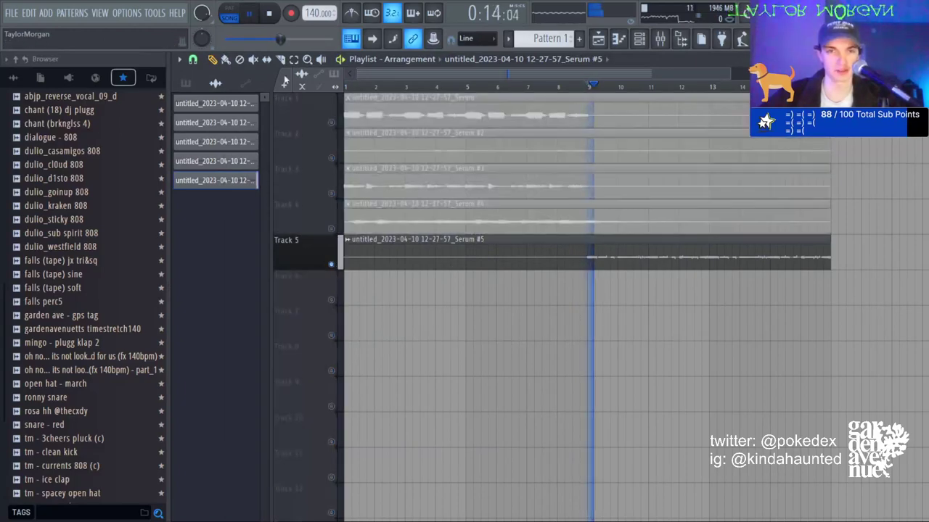
{"action": "left_click", "coordinate": [597, 253]}
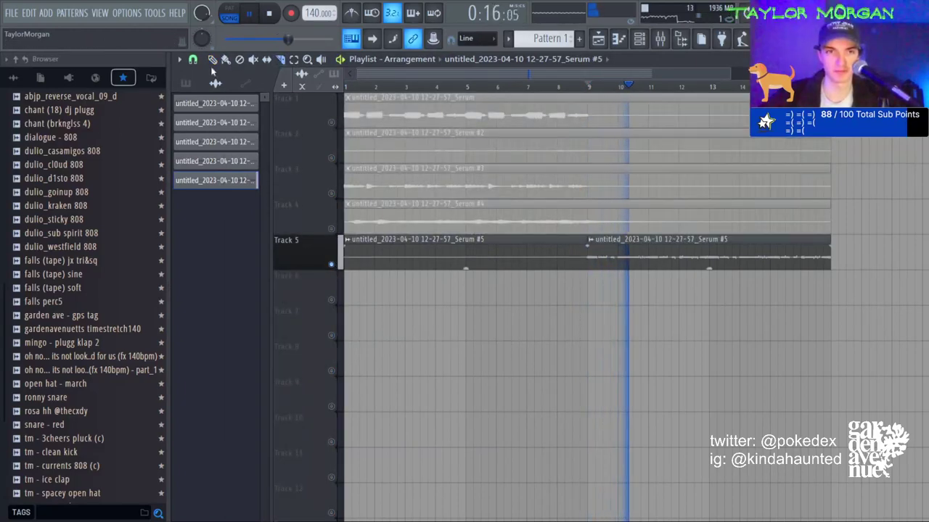
{"action": "right_click", "coordinate": [498, 249]}
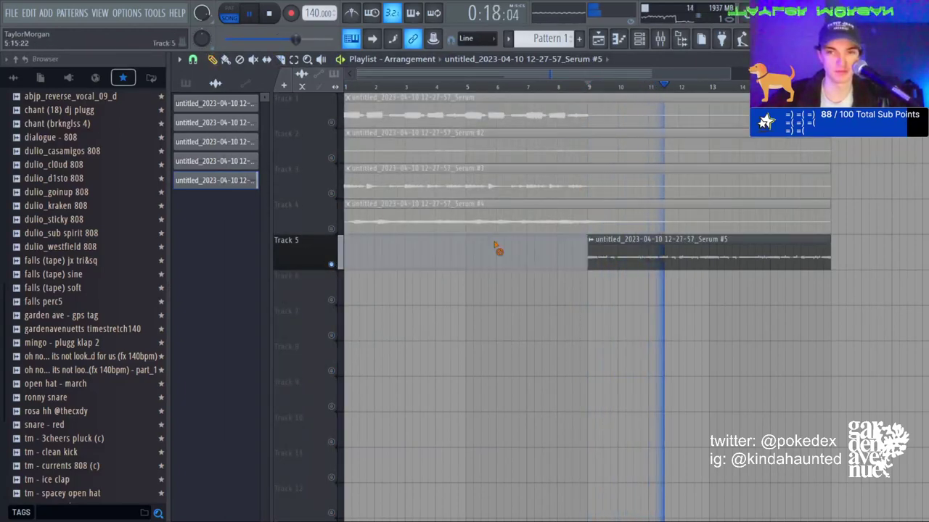
{"action": "left_click_drag", "start_coordinate": [593, 239], "coordinate": [350, 238]}
{"action": "key", "text": "space"}
{"action": "right_click", "coordinate": [333, 229]}
{"action": "right_click", "coordinate": [333, 229]}
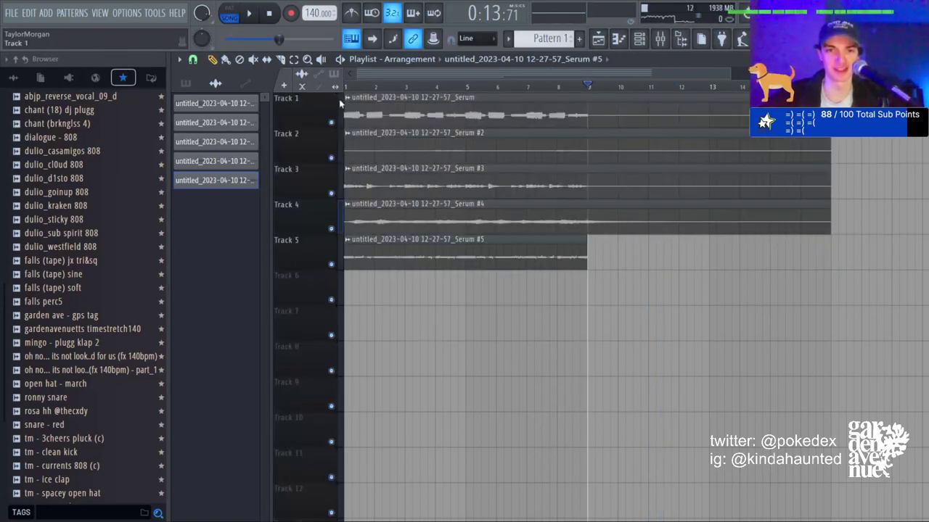
Trim the first four Serum audio clips to eight bars and slightly lower the Serum #5 insert's volume during playback.
{"action": "key", "text": "space"}
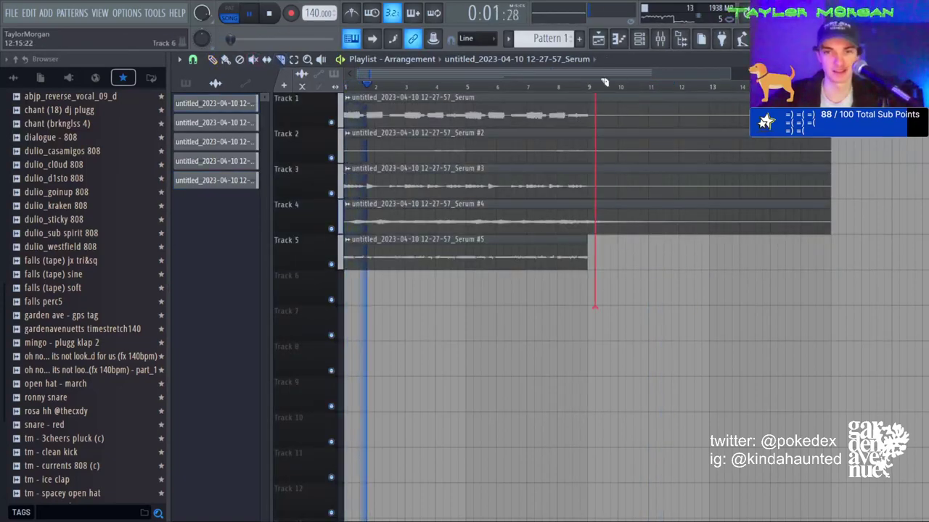
{"action": "key", "text": "F9"}
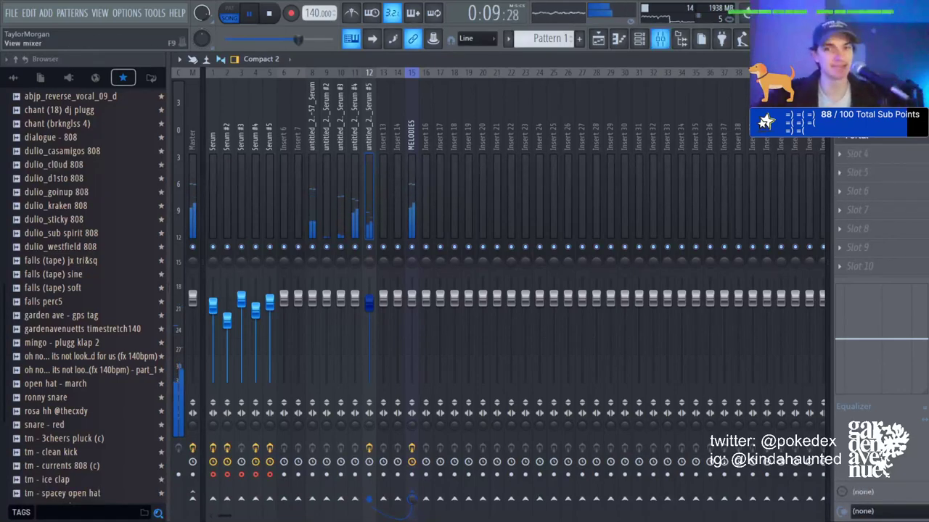
{"action": "key", "text": "F5"}
{"action": "key", "text": "space"}
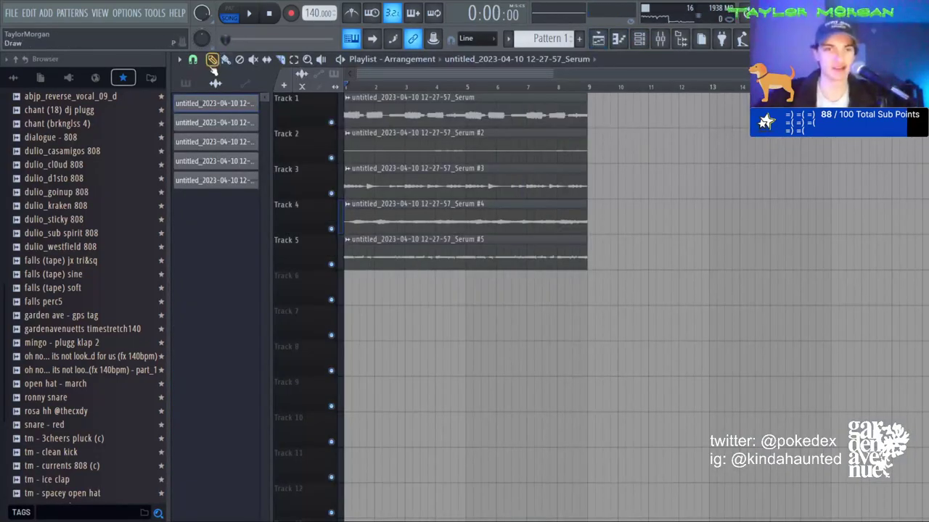
Turn off reverse for the Serum #5 clip and resize it from both ends so its original audio spans bars 1 to 8.
{"action": "double_click", "coordinate": [437, 259]}
{"action": "key", "text": "Escape"}
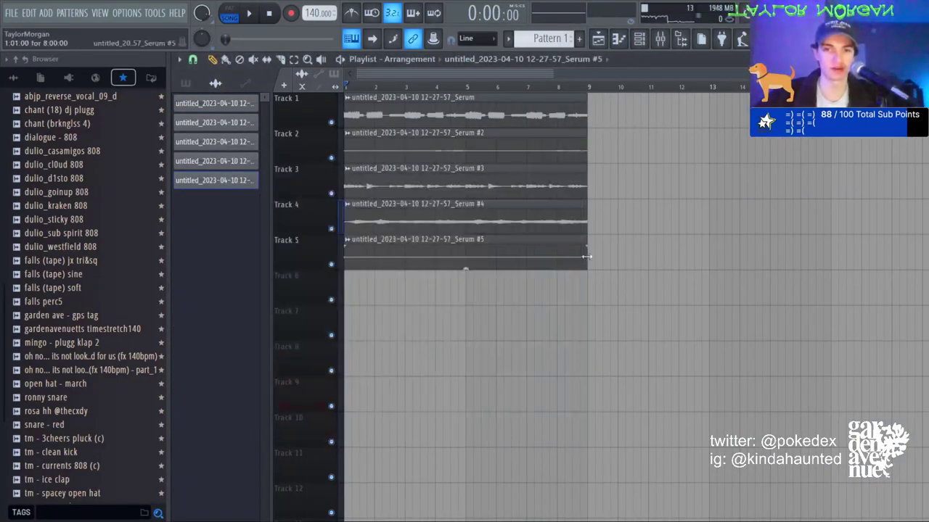
{"action": "left_click_drag", "start_coordinate": [510, 245], "coordinate": [743, 260]}
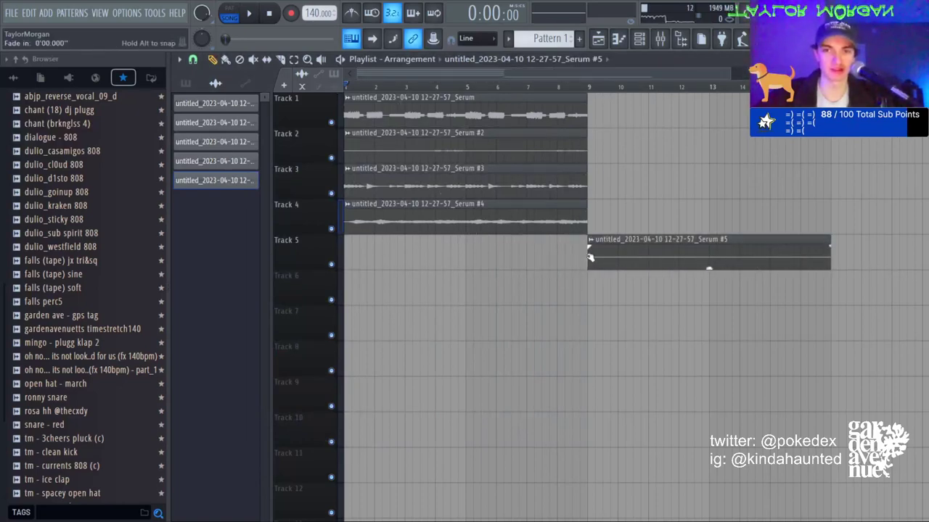
{"action": "left_click_drag", "start_coordinate": [588, 268], "coordinate": [344, 265]}
{"action": "key", "text": "space"}
{"action": "left_click_drag", "start_coordinate": [829, 249], "coordinate": [588, 244]}
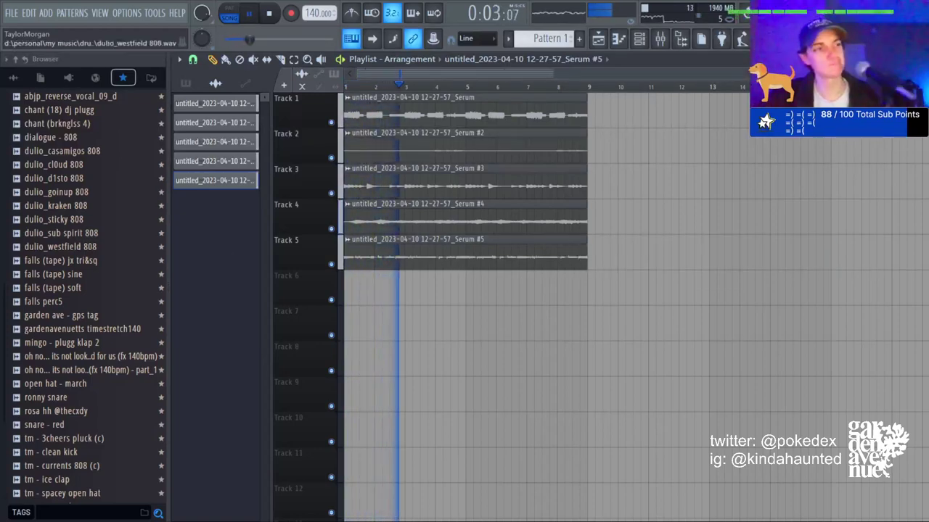
Create a new Pattern 2, place it on playlist track 6 at bar 1, and stretch the clip to eight bars.
{"action": "left_click", "coordinate": [579, 38]}
{"action": "left_click", "coordinate": [349, 286]}
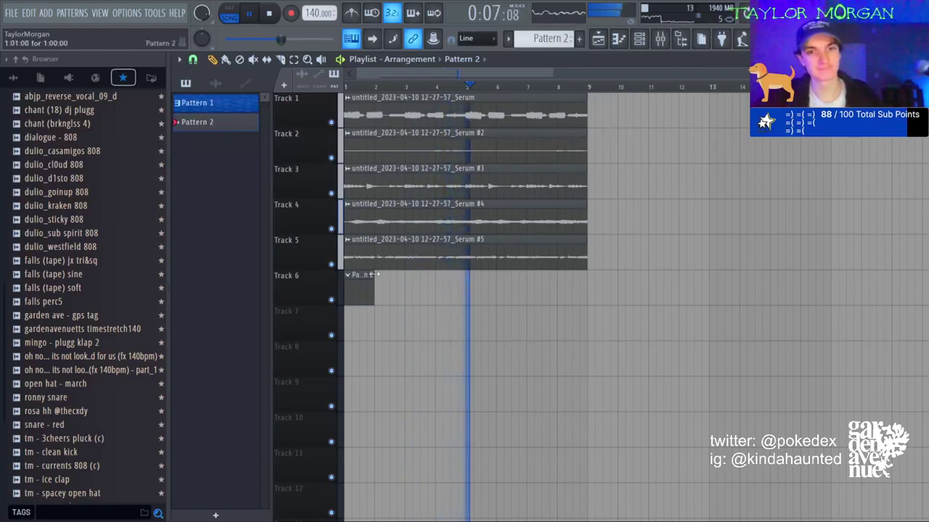
{"action": "left_click_drag", "start_coordinate": [373, 290], "coordinate": [587, 296]}
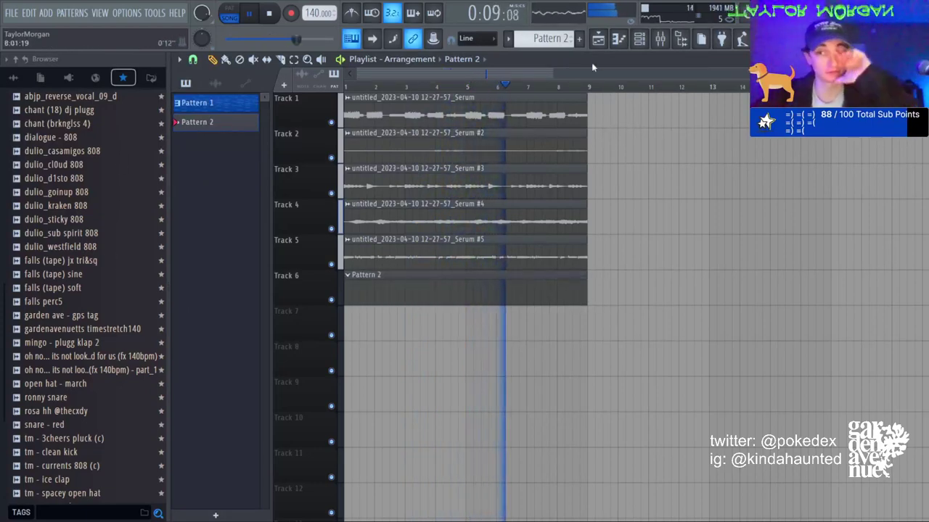
Add the 6houl - 808_acrobat sample as a new channel, shorten its length to 59%, and give it a fade-out.
{"action": "left_click", "coordinate": [642, 42]}
{"action": "scroll", "coordinate": [97, 210], "scroll_direction": "up", "scroll_amount": 2}
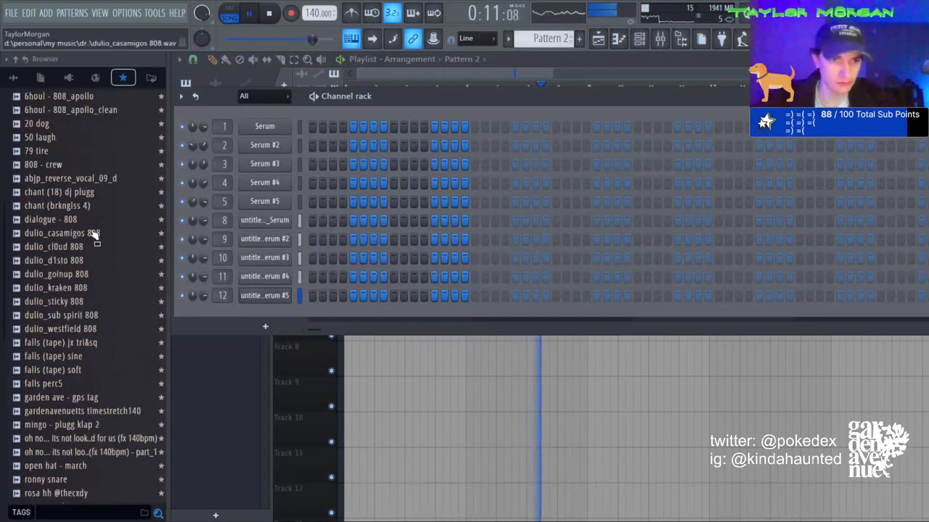
{"action": "scroll", "coordinate": [80, 211], "scroll_direction": "up", "scroll_amount": 3}
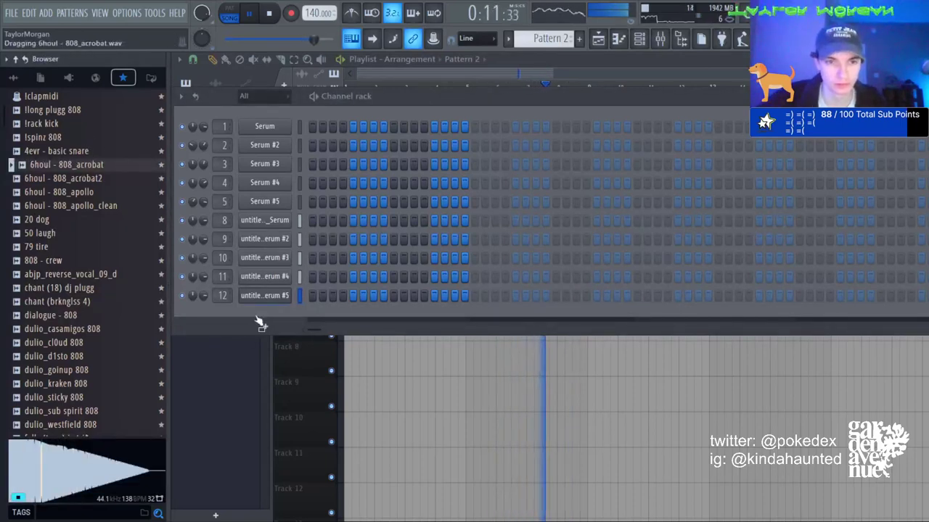
{"action": "left_click_drag", "start_coordinate": [260, 323], "coordinate": [261, 319]}
{"action": "left_click_drag", "start_coordinate": [463, 342], "coordinate": [463, 359]}
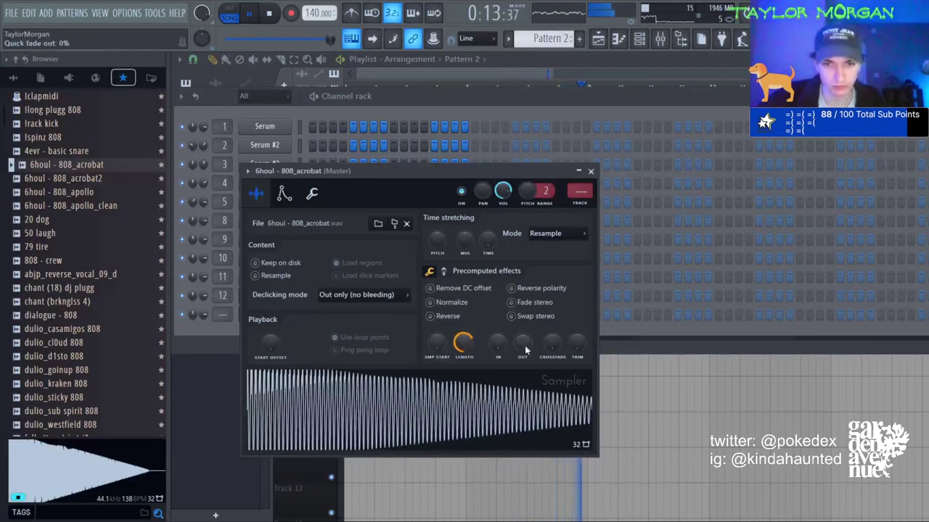
{"action": "left_click_drag", "start_coordinate": [526, 351], "coordinate": [526, 342]}
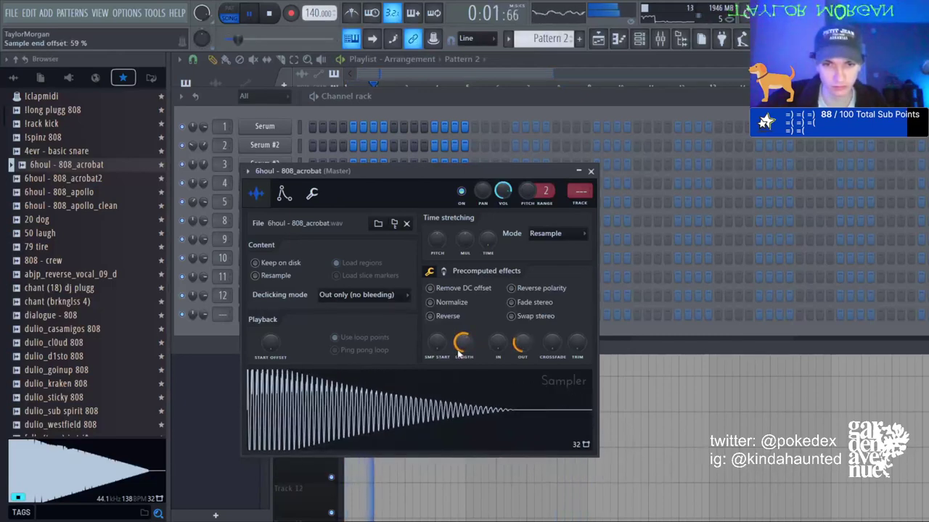
{"action": "left_click", "coordinate": [528, 105]}
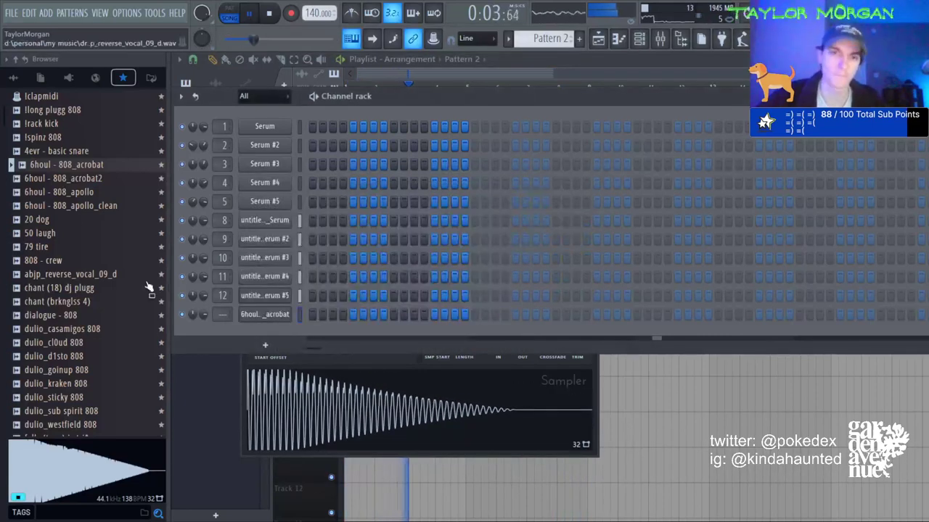
Review the first Serum's C3 and G#2 bass notes in Pattern 1.
{"action": "scroll", "coordinate": [559, 40], "scroll_direction": "up", "scroll_amount": 1}
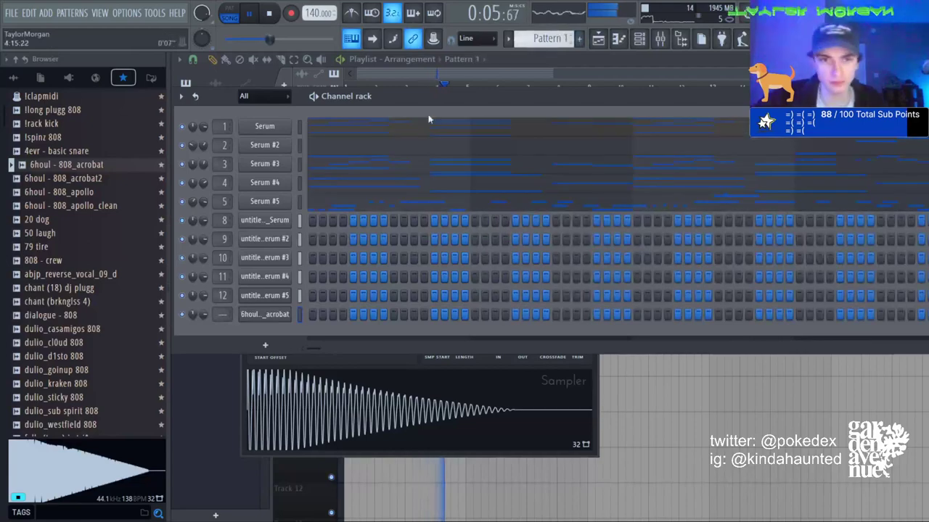
{"action": "left_click", "coordinate": [428, 132]}
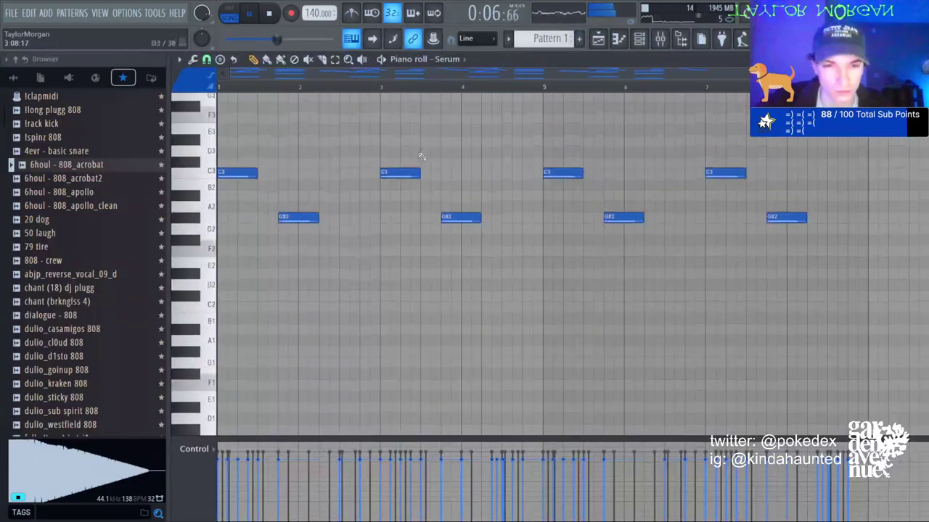
{"action": "left_click", "coordinate": [597, 41]}
In Pattern 2, draw a note for 6houl - 808_acrobat at the start of bar 1, raise it to C7, and play it.
{"action": "scroll", "coordinate": [556, 38], "scroll_direction": "down", "scroll_amount": 1}
{"action": "left_click", "coordinate": [618, 39]}
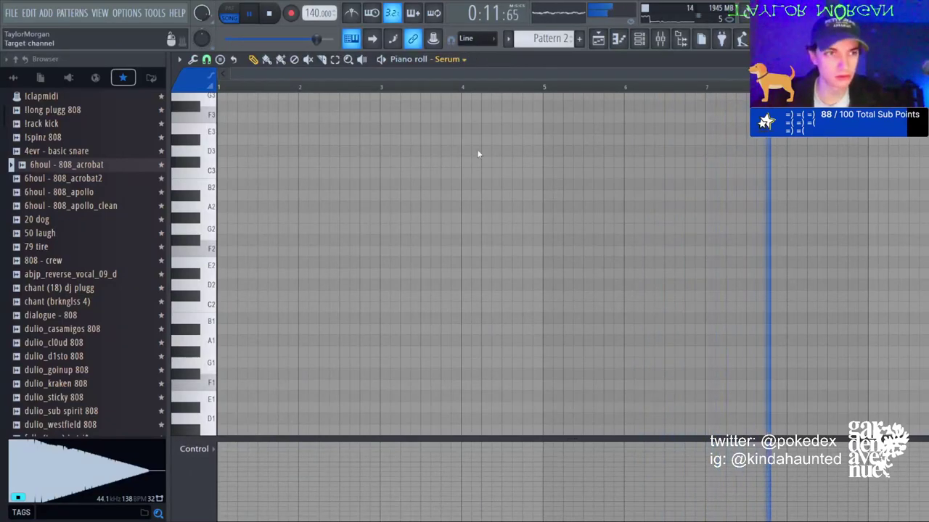
{"action": "left_click", "coordinate": [477, 197]}
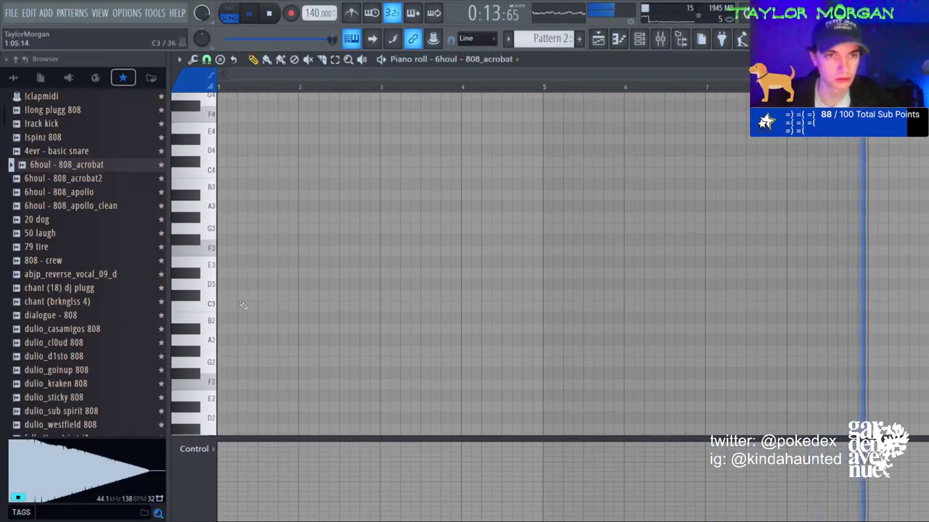
{"action": "key", "text": "space"}
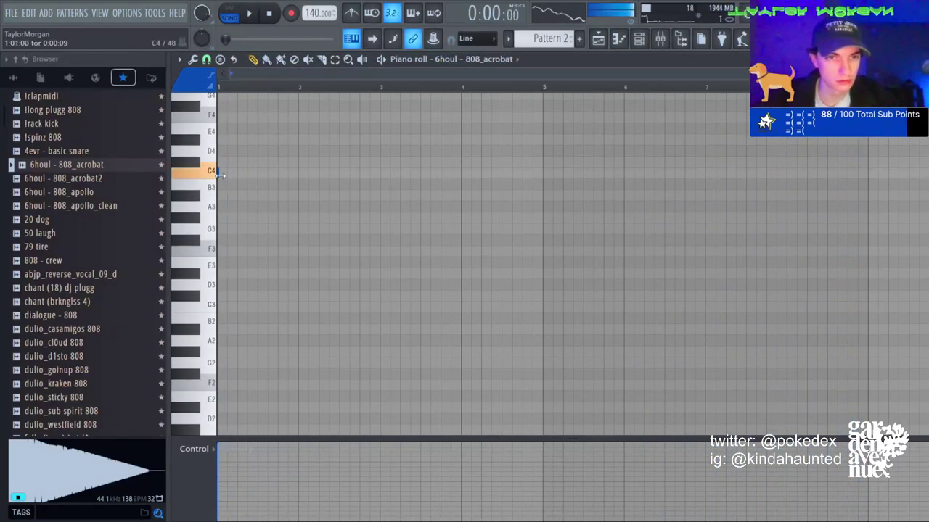
{"action": "key", "text": "ctrl+Up"}
{"action": "key", "text": "ctrl+Up"}
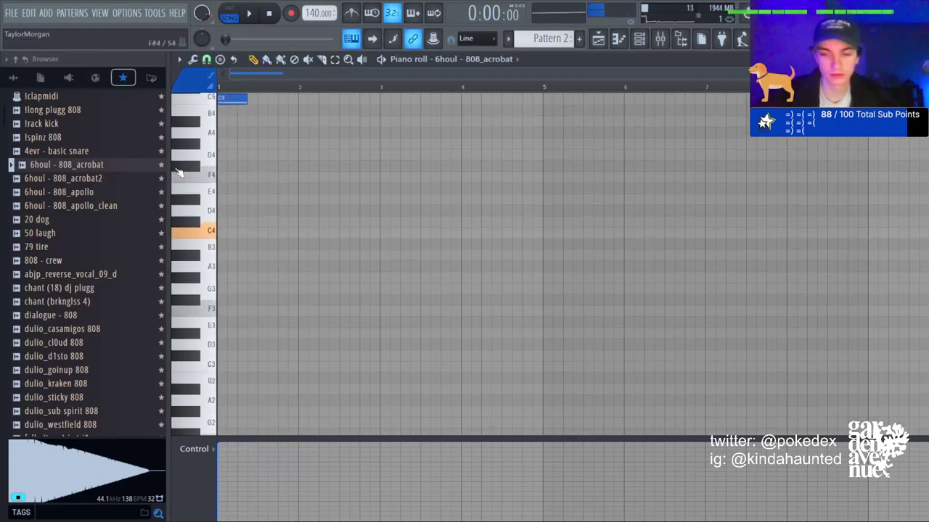
{"action": "key", "text": "ctrl+Up"}
{"action": "key", "text": "space"}
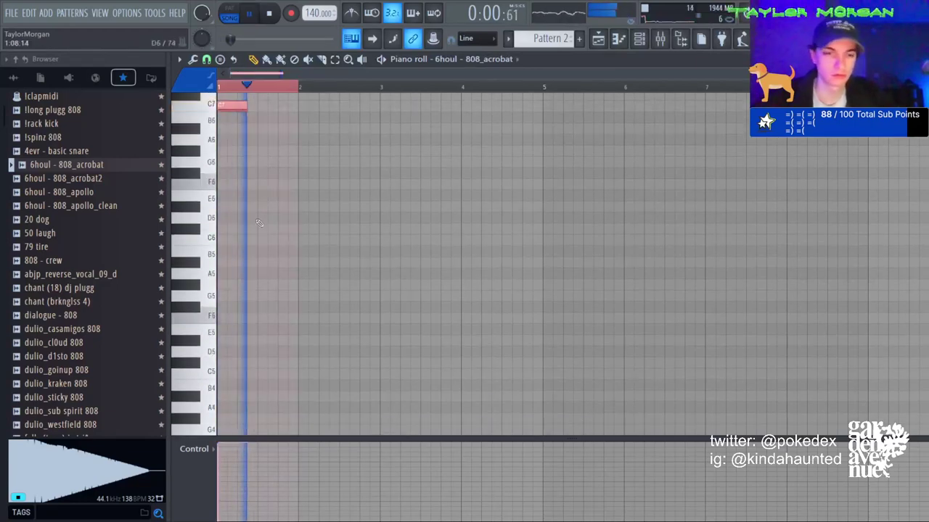
Duplicate the C7 note twice across bar 1, raise the third note to G#7, and restart playback.
{"action": "key", "text": "ctrl+b"}
{"action": "key", "text": "ctrl+b"}
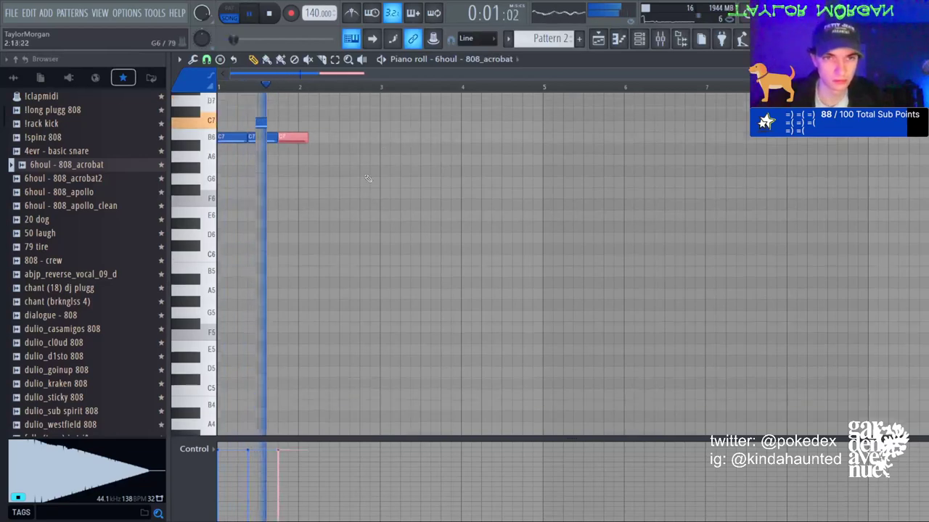
{"action": "key", "text": "space"}
{"action": "key", "text": "space"}
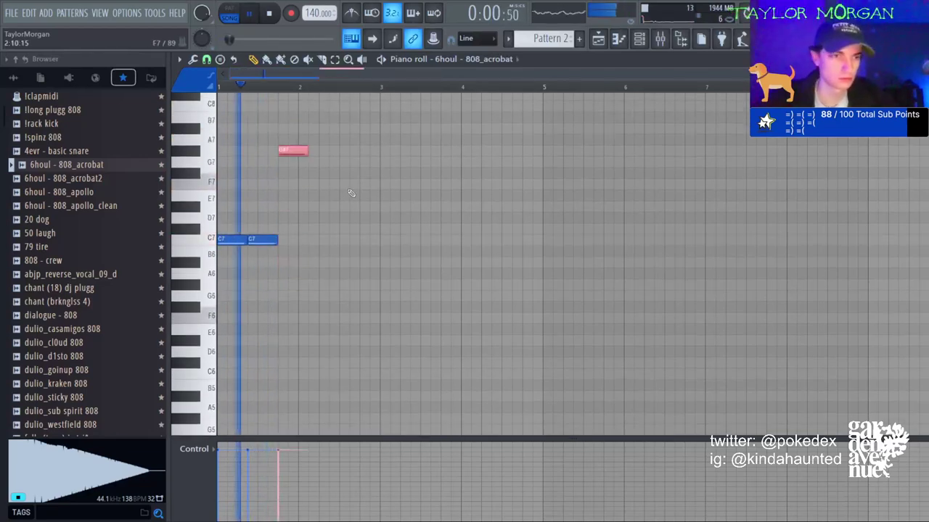
Duplicate the G#7 note into bar 2, shifting the first copy two steps later and placing another directly after it.
{"action": "key", "text": "ctrl+b"}
{"action": "key", "text": "shift+Right"}
{"action": "key", "text": "shift+Right"}
{"action": "key", "text": "ctrl+b"}
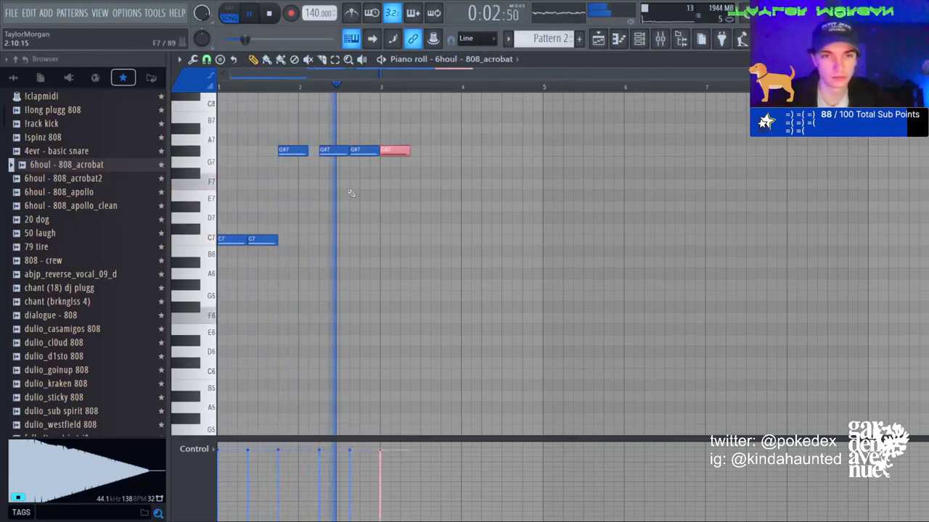
Duplicate the two-bar 808 phrase into bars 3 and 4.
{"action": "key", "text": "ctrl+a"}
{"action": "key", "text": "ctrl+b"}
{"action": "key", "text": "ctrl+d"}
Change the last G#7 note of bar 4 to D#7.
{"action": "left_click", "coordinate": [334, 59]}
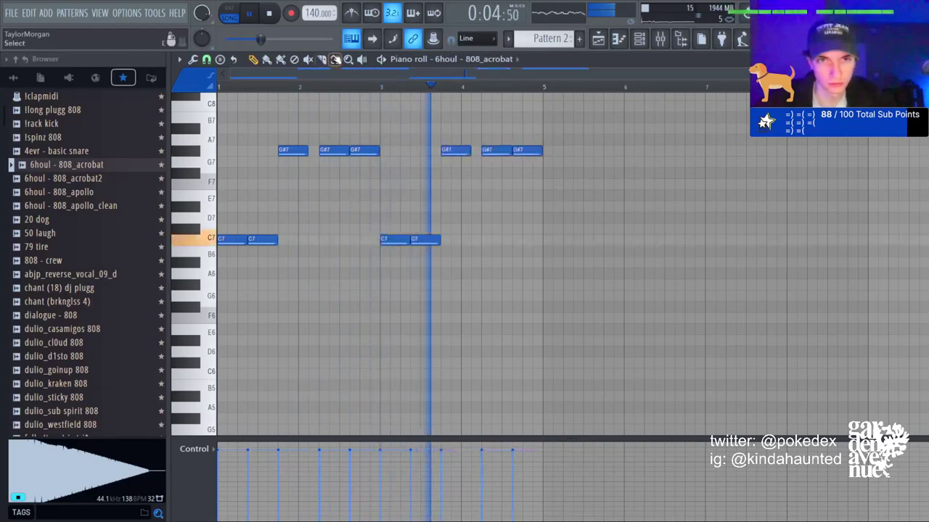
{"action": "left_click_drag", "start_coordinate": [581, 156], "coordinate": [497, 201]}
{"action": "key", "text": "ctrl+Down"}
{"action": "key", "text": "shift+Up"}
{"action": "key", "text": "shift+Up"}
{"action": "key", "text": "shift+Up"}
{"action": "key", "text": "shift+Up"}
{"action": "key", "text": "shift+Up"}
{"action": "key", "text": "shift+Up"}
{"action": "key", "text": "shift+Up"}
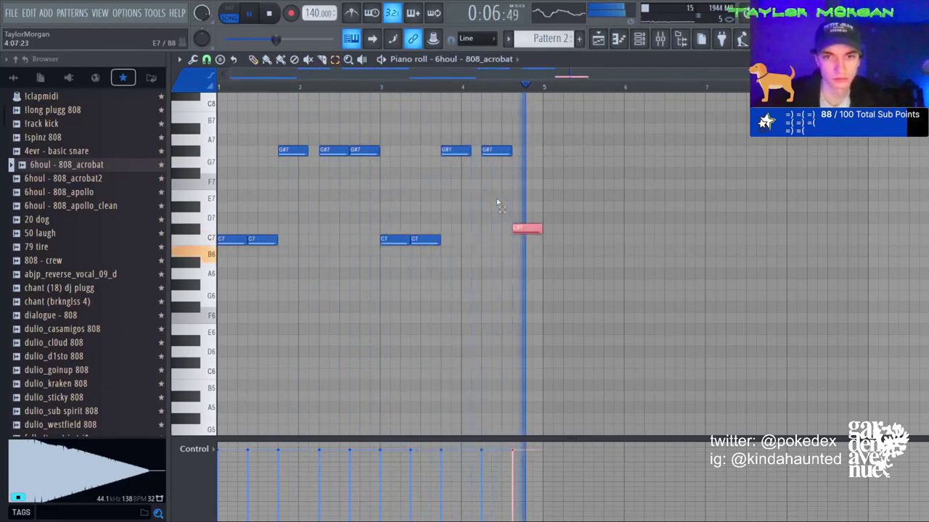
Duplicate the four-bar 808 phrase into bars 5 to 8.
{"action": "key", "text": "ctrl+d"}
{"action": "key", "text": "ctrl+a"}
{"action": "key", "text": "ctrl+b"}
{"action": "key", "text": "ctrl+d"}
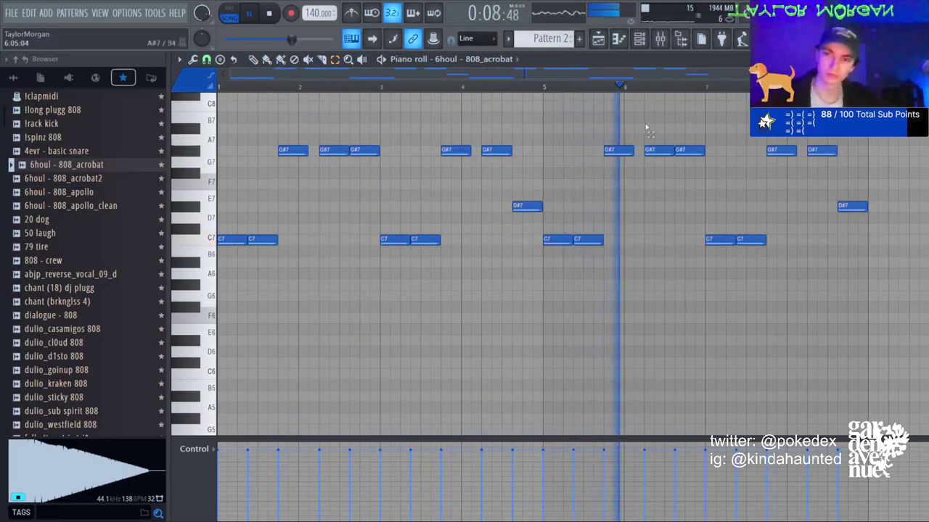
Transpose the whole 808 line down one octave so its lowest notes sit on C6.
{"action": "key", "text": "ctrl+Down"}
{"action": "key", "text": "ctrl+a"}
{"action": "key", "text": "ctrl+d"}
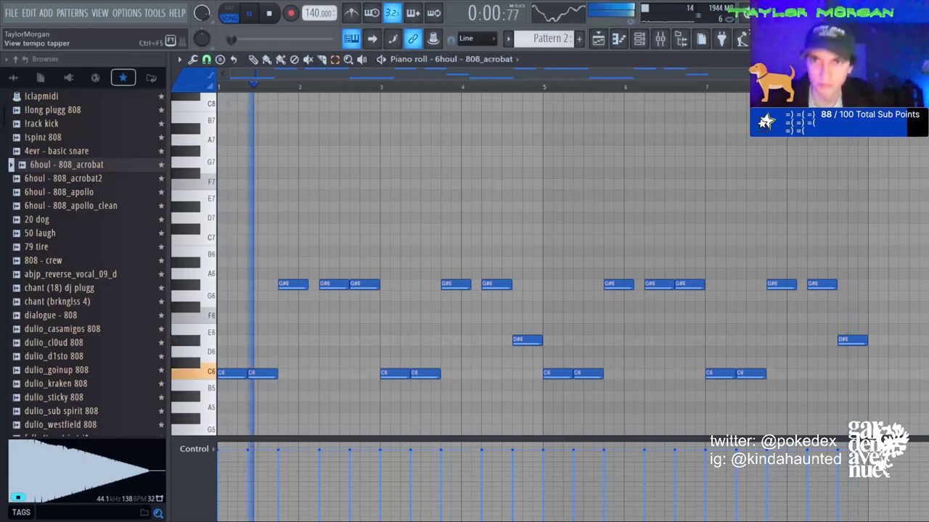
{"action": "left_click", "coordinate": [641, 38]}
{"action": "left_click", "coordinate": [638, 40]}
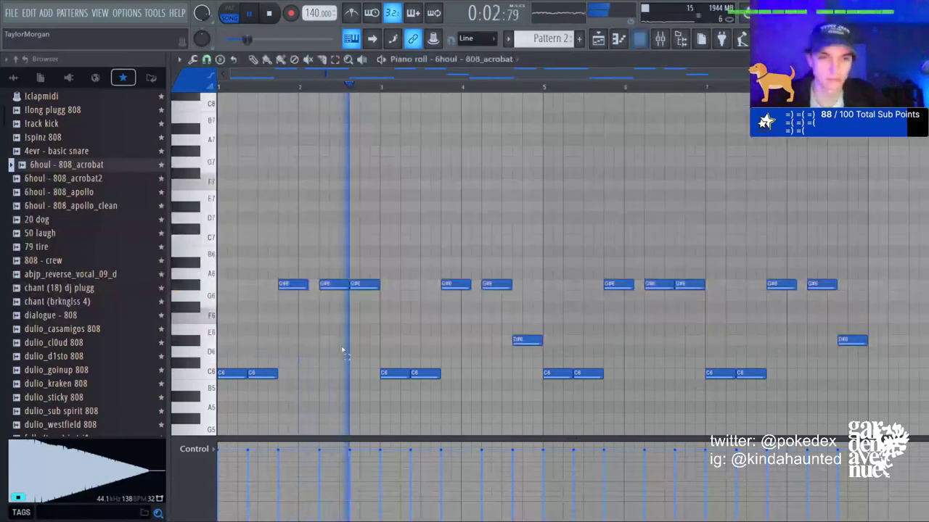
Delete the second C6 note in bars 1 and 5 and extend the 808 notes to fill the gaps.
{"action": "right_click", "coordinate": [263, 373]}
{"action": "left_click_drag", "start_coordinate": [588, 360], "coordinate": [589, 373]}
{"action": "key", "text": "Delete"}
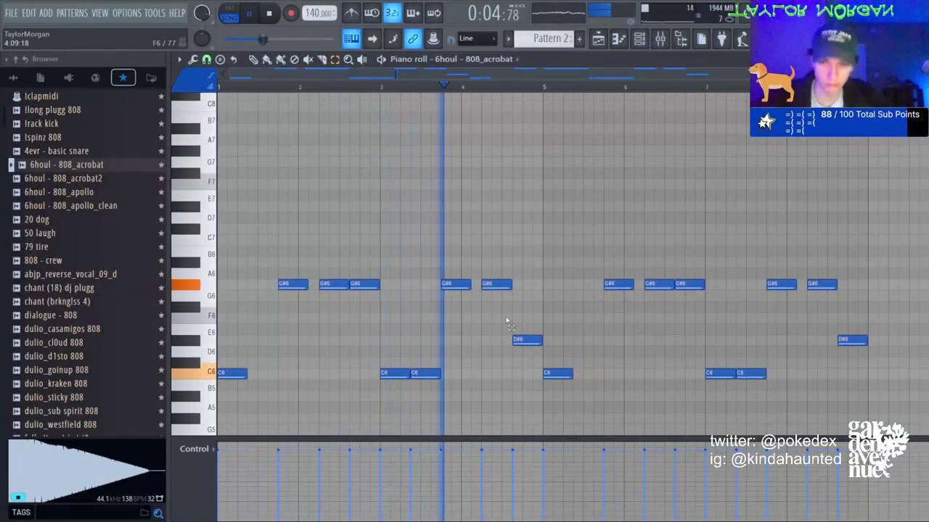
{"action": "key", "text": "ctrl+l"}
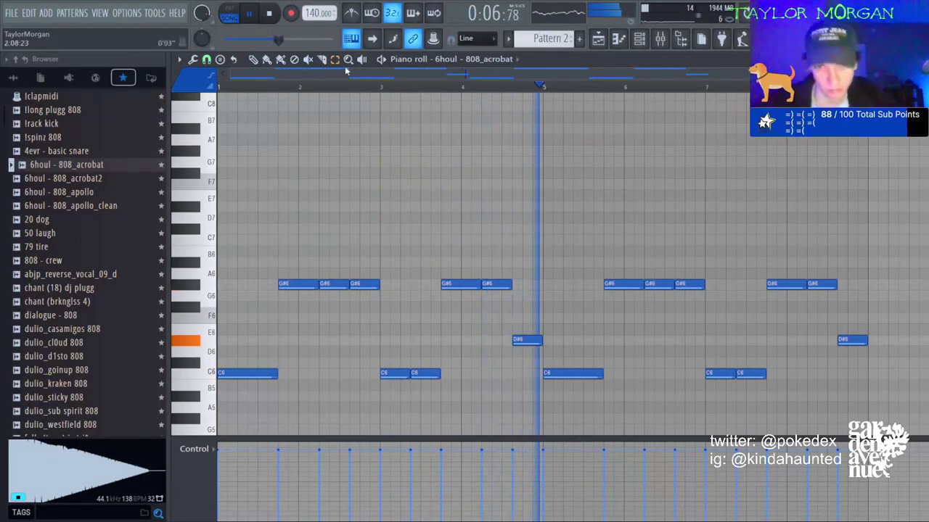
Slice the G#6 notes spanning bars 3 to 4 and bars 7 to 8 into shorter repeated hits.
{"action": "left_click", "coordinate": [777, 288]}
{"action": "left_click", "coordinate": [819, 288]}
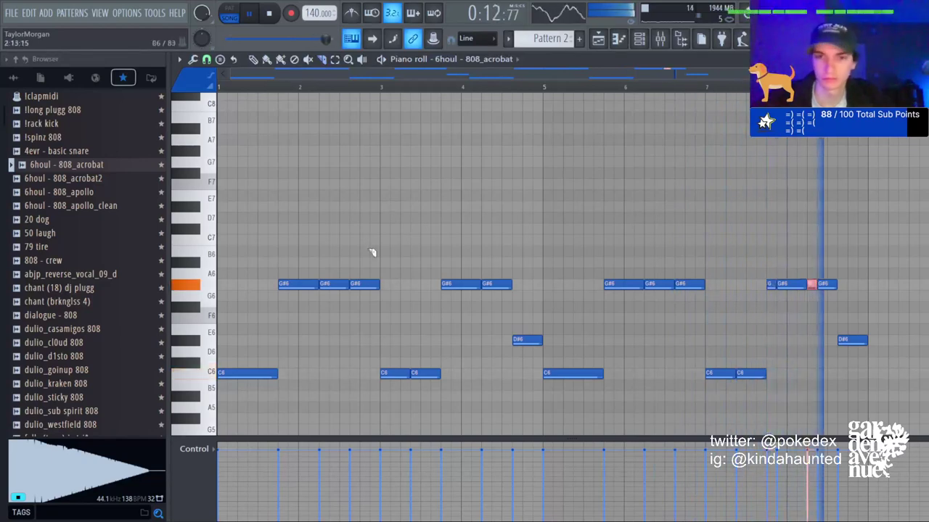
{"action": "key", "text": "ctrl+z"}
{"action": "left_click", "coordinate": [459, 287]}
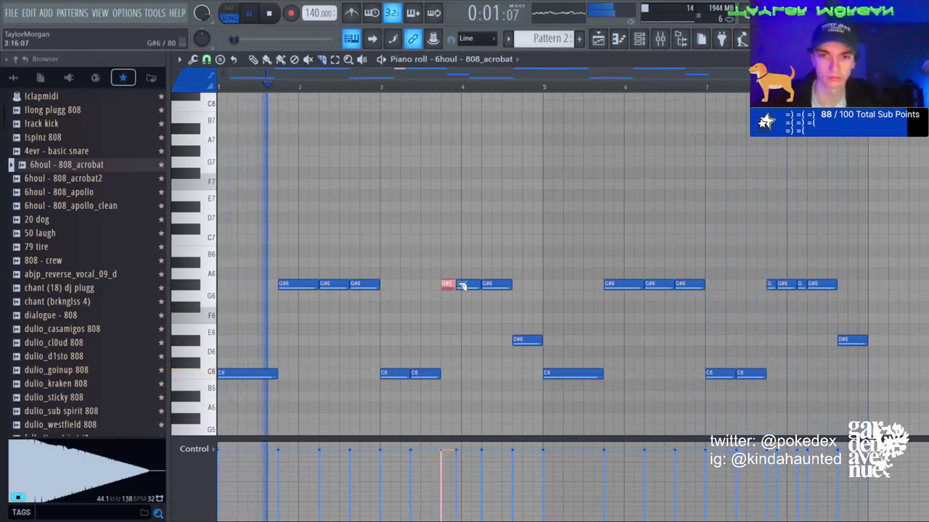
{"action": "left_click", "coordinate": [479, 286]}
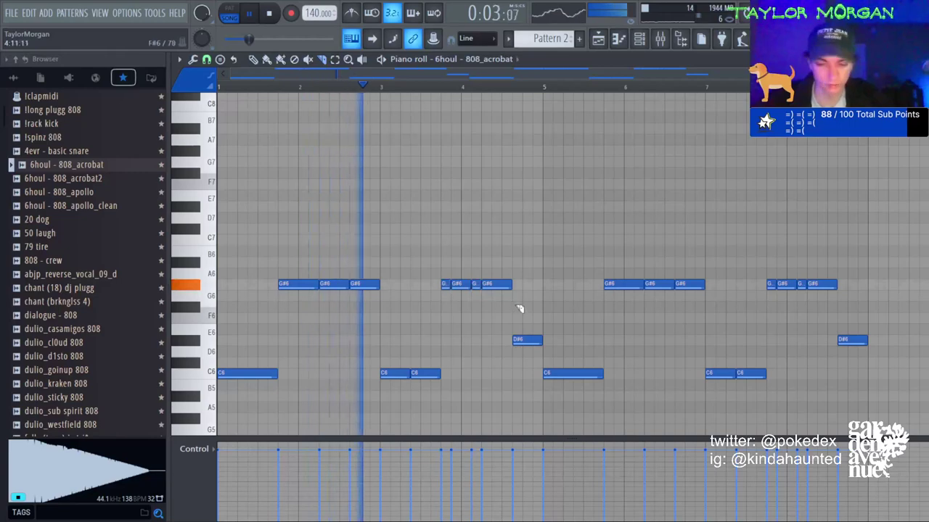
Delete the second slice of each chopped G#6 group and lengthen the preceding slices to close the gaps.
{"action": "key", "text": "F6"}
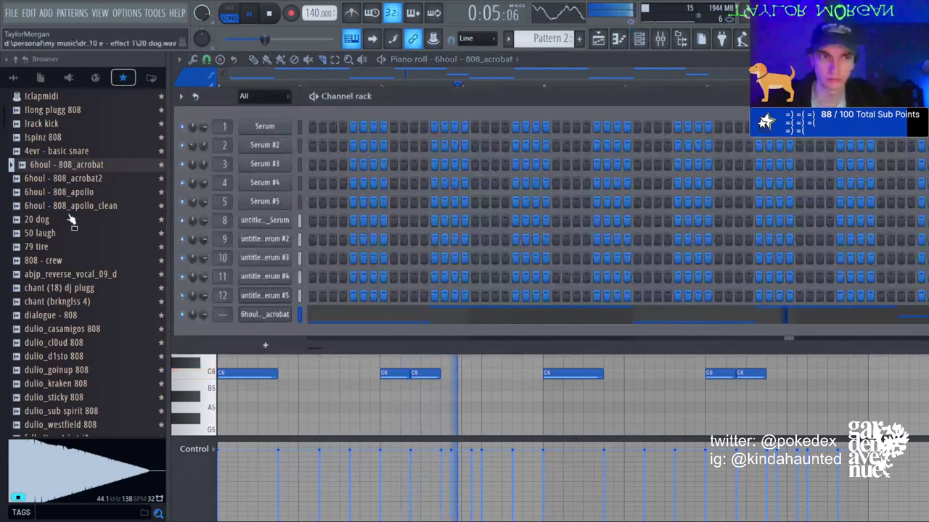
{"action": "key", "text": "F6"}
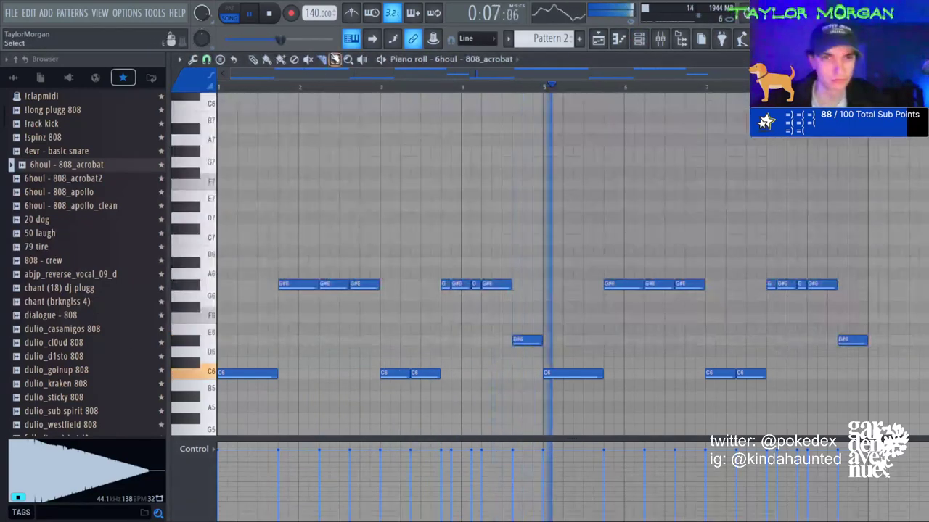
{"action": "left_click", "coordinate": [253, 60]}
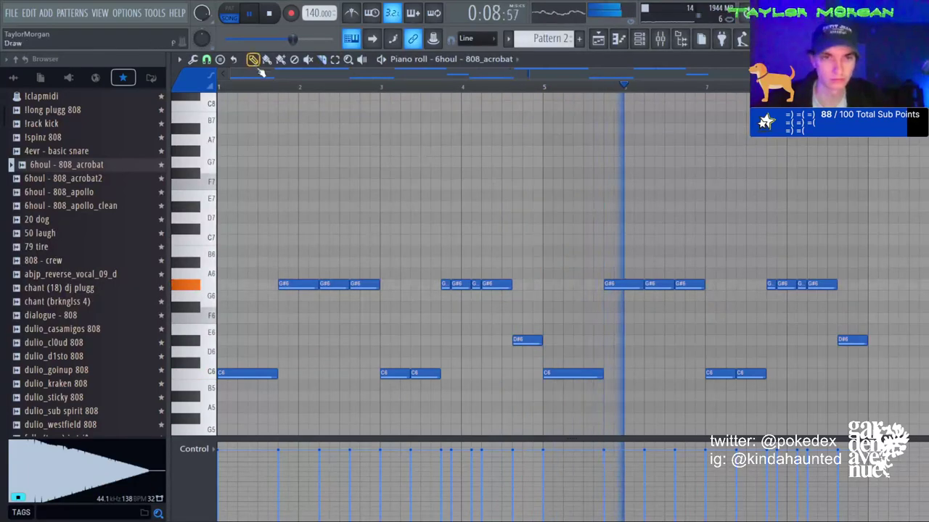
{"action": "right_click", "coordinate": [460, 284]}
{"action": "right_click", "coordinate": [780, 285]}
{"action": "key", "text": "ctrl+l"}
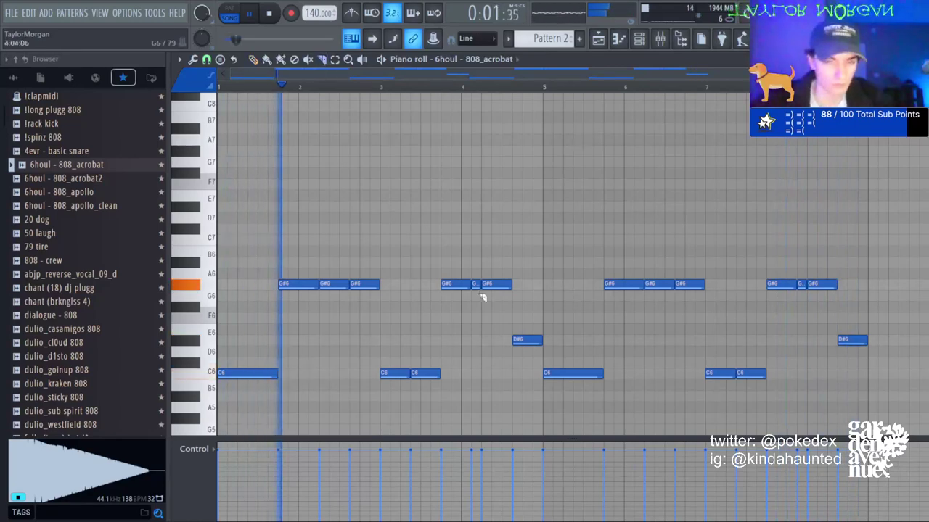
Slice a short hit off the end of the last G#6 and D#6 notes in bar 4.
{"action": "left_click", "coordinate": [505, 283]}
{"action": "left_click", "coordinate": [536, 339]}
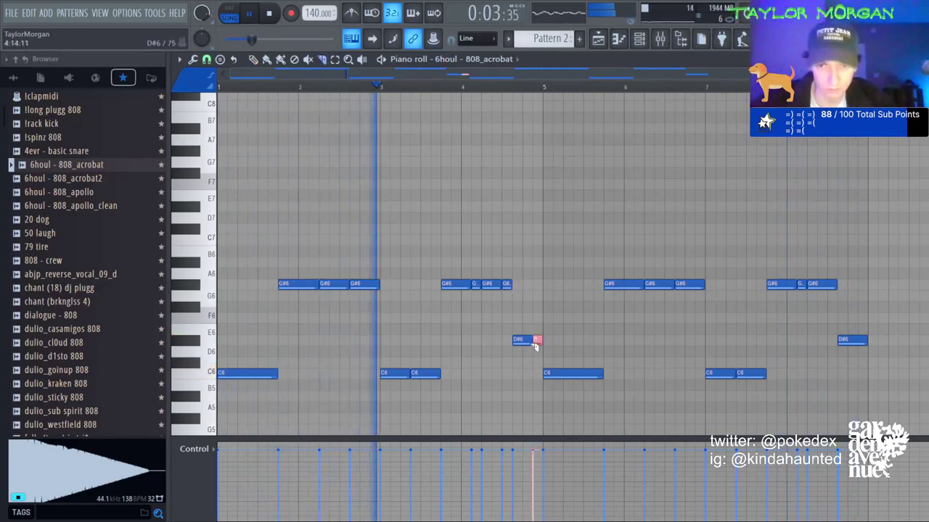
{"action": "key", "text": "ctrl+Up"}
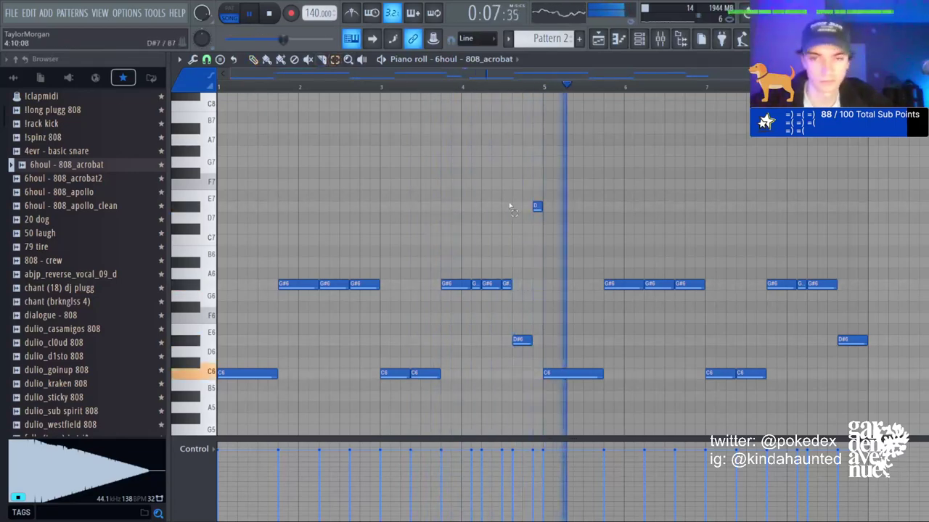
{"action": "left_click", "coordinate": [537, 206]}
{"action": "key", "text": "ctrl+Down"}
Replace bars 5 to 8 of the 808 line with a duplicate of the revised first four bars.
{"action": "left_click_drag", "start_coordinate": [550, 188], "coordinate": [907, 424]}
{"action": "key", "text": "Delete"}
{"action": "key", "text": "ctrl+b"}
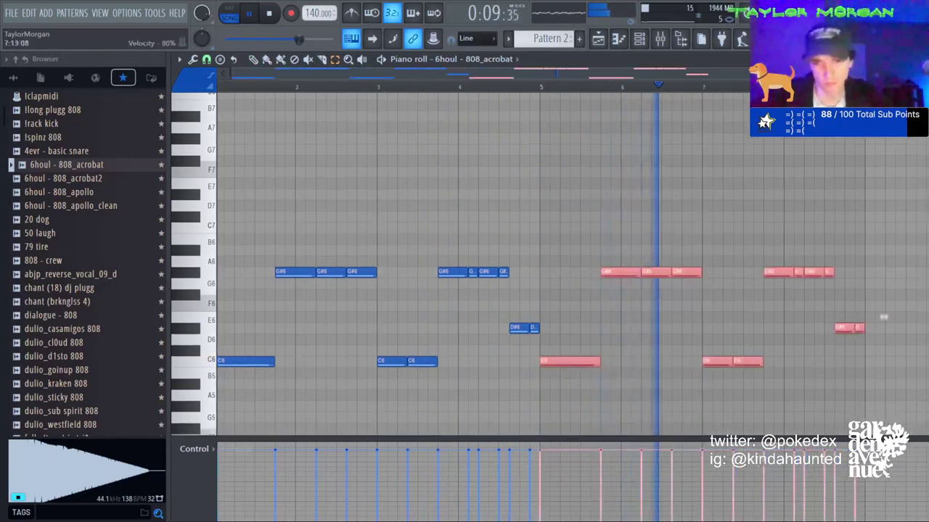
Transpose the entire eight-bar 808 line down another octave so its lowest notes sit on C5.
{"action": "key", "text": "ctrl+d"}
{"action": "key", "text": "ctrl+Down"}
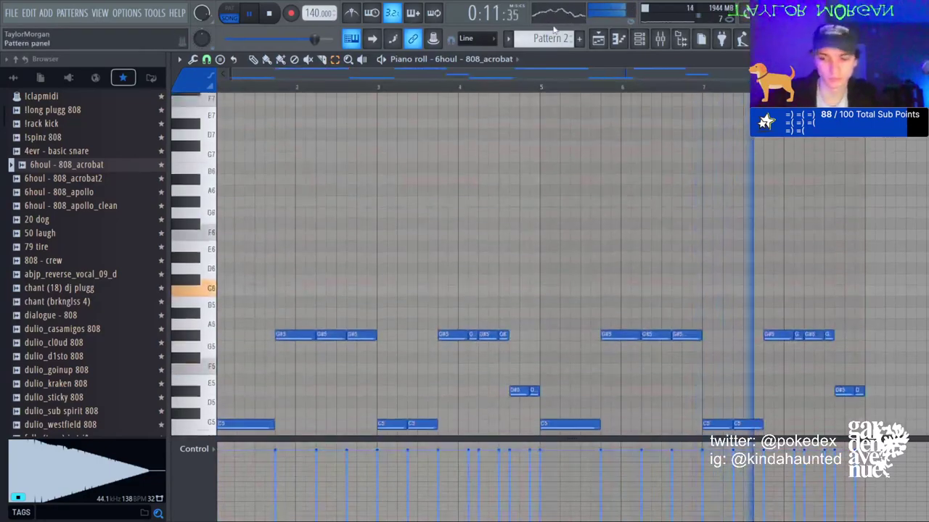
{"action": "key", "text": "ctrl+a"}
{"action": "scroll", "coordinate": [628, 232], "scroll_direction": "up", "scroll_amount": 1}
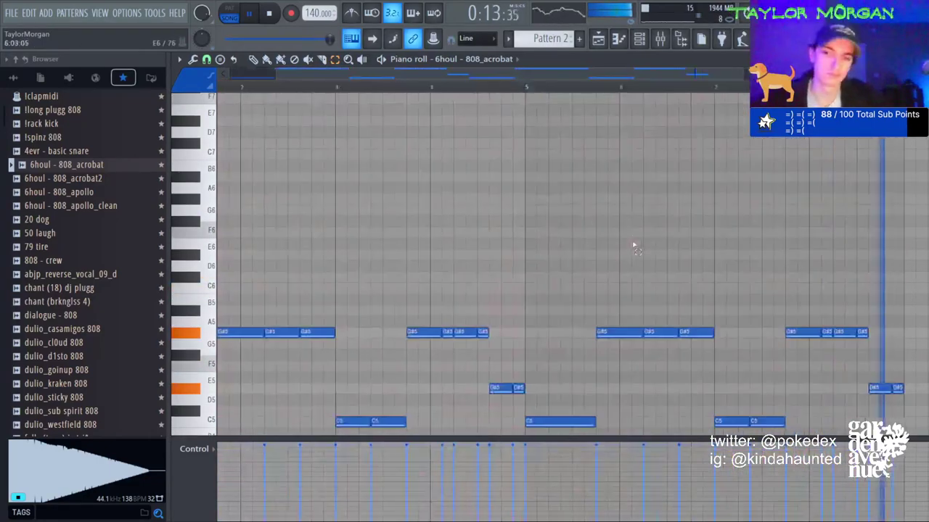
{"action": "key", "text": "ctrl+d"}
Bring up the channel rack and open the claps & snaps folder of the 4evr drumkit v3 in the Drum Kits library.
{"action": "left_click", "coordinate": [639, 40]}
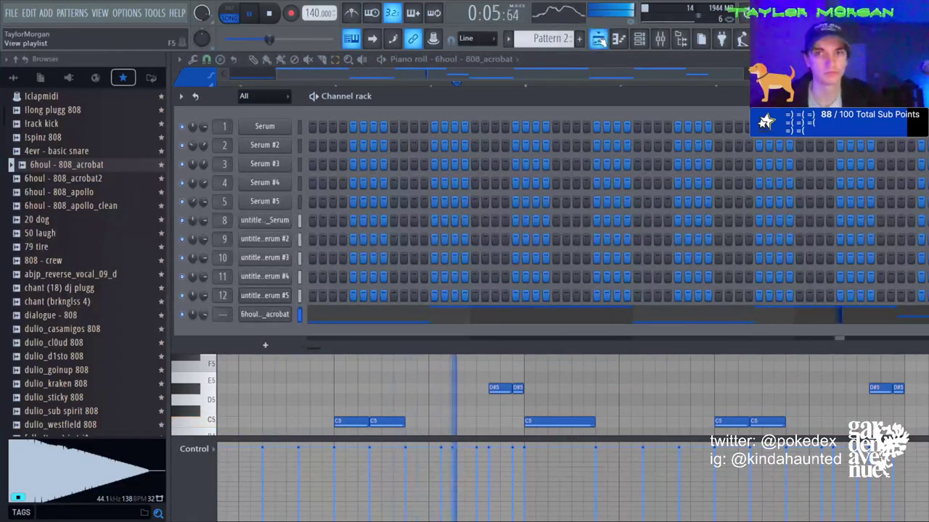
{"action": "left_click", "coordinate": [599, 40]}
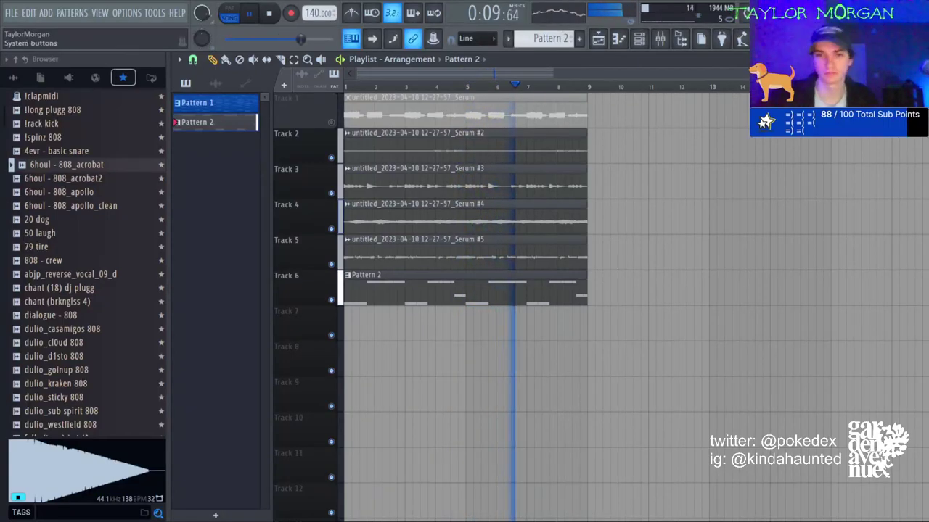
{"action": "left_click", "coordinate": [636, 42]}
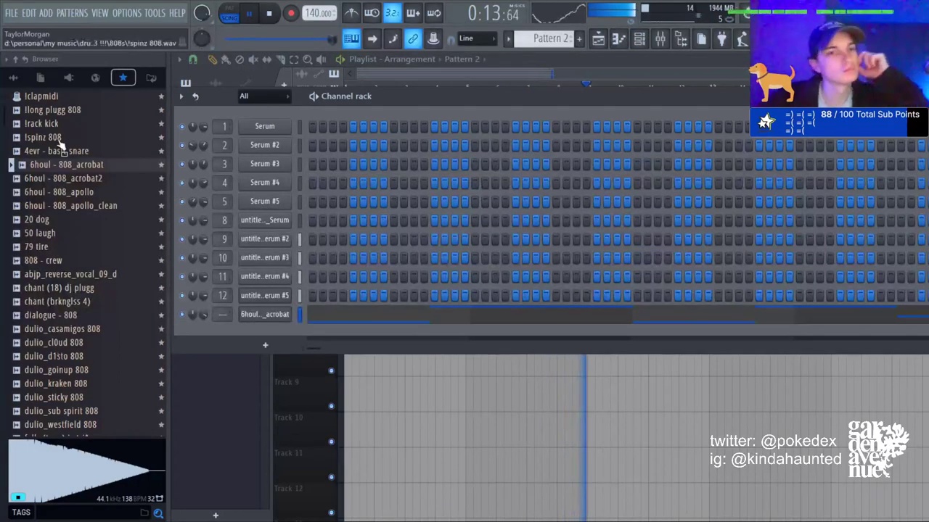
{"action": "left_click", "coordinate": [14, 78]}
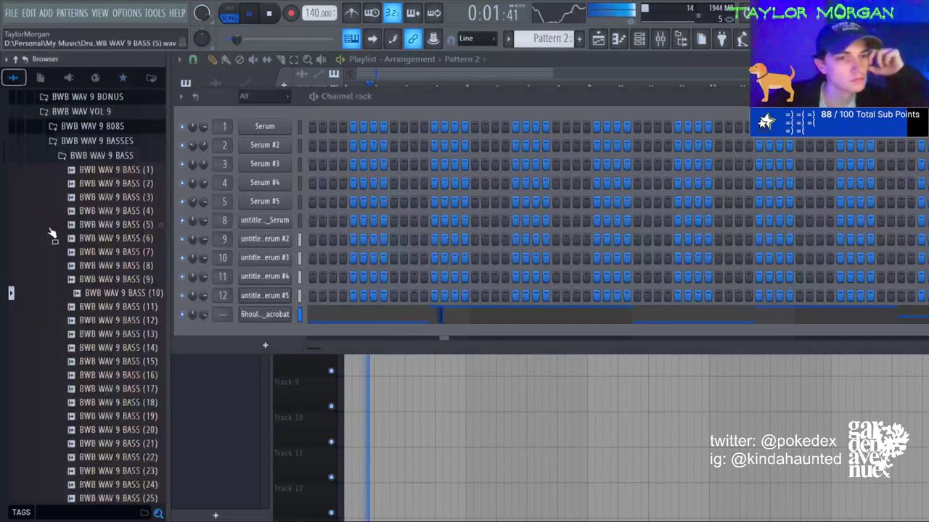
{"action": "left_click", "coordinate": [73, 139]}
{"action": "scroll", "coordinate": [70, 291], "scroll_direction": "up", "scroll_amount": 15}
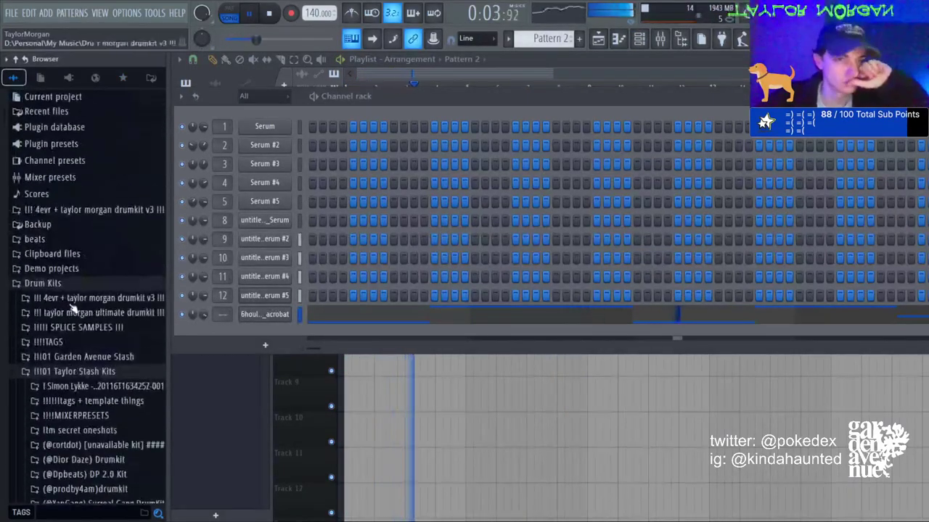
{"action": "left_click", "coordinate": [71, 301]}
{"action": "left_click", "coordinate": [72, 328]}
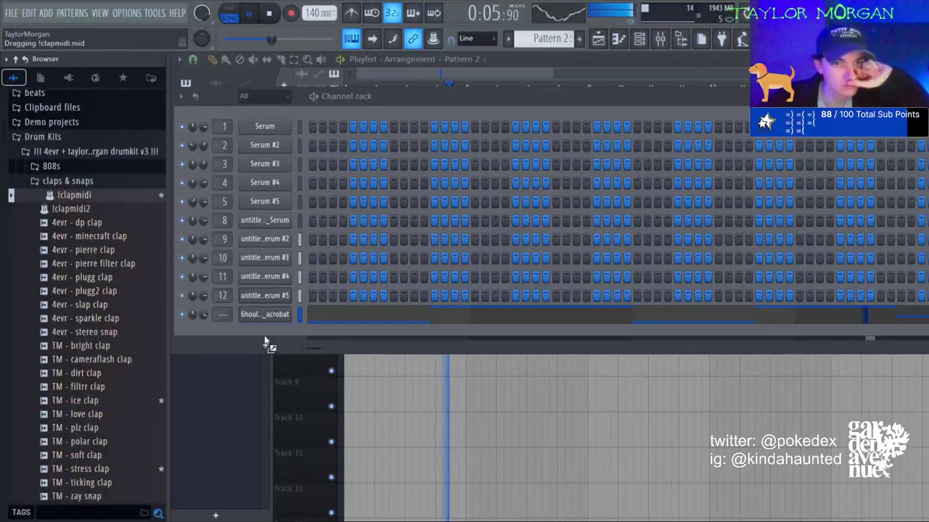
Add a TM - stress clap channel with the !clapmidi pattern and show its notes in the piano roll.
{"action": "left_click_drag", "start_coordinate": [265, 341], "coordinate": [265, 341]}
{"action": "scroll", "coordinate": [79, 440], "scroll_direction": "down", "scroll_amount": 2}
{"action": "middle_click", "coordinate": [109, 388]}
{"action": "left_click", "coordinate": [468, 335]}
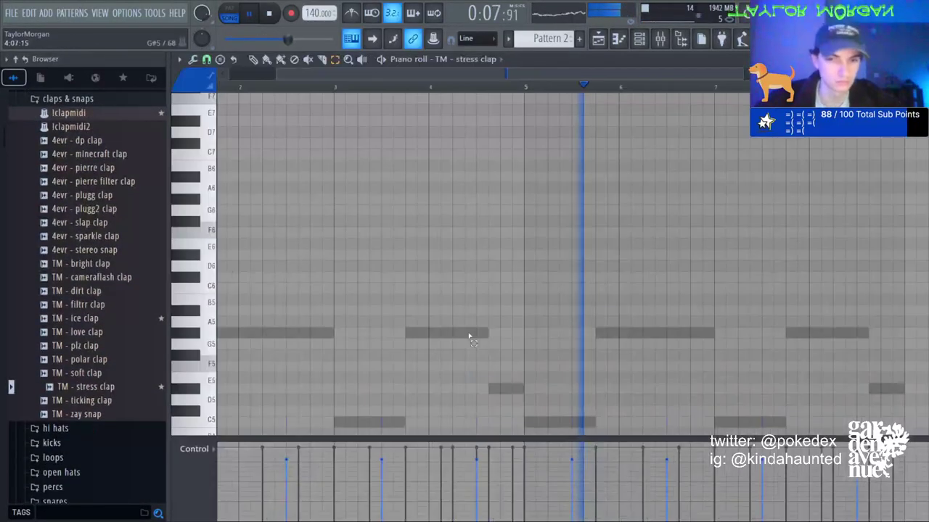
{"action": "scroll", "coordinate": [419, 331], "scroll_direction": "down", "scroll_amount": 1}
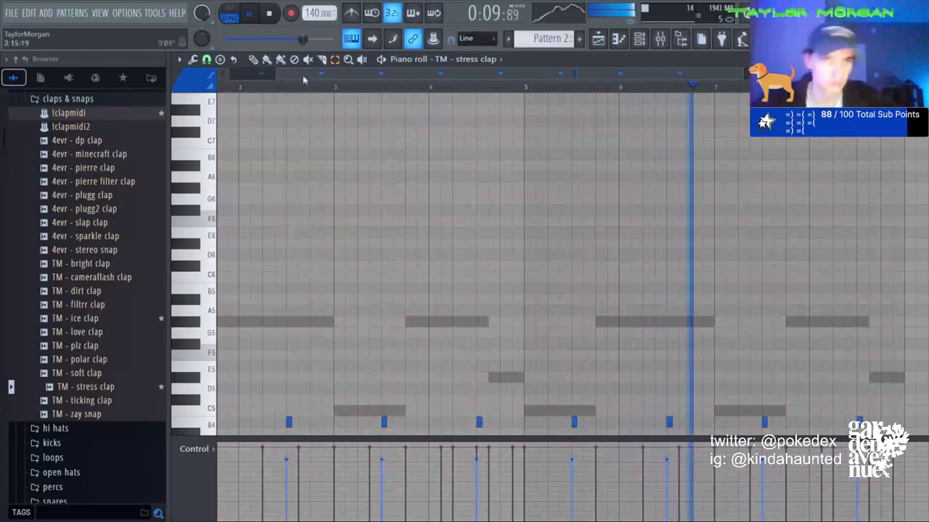
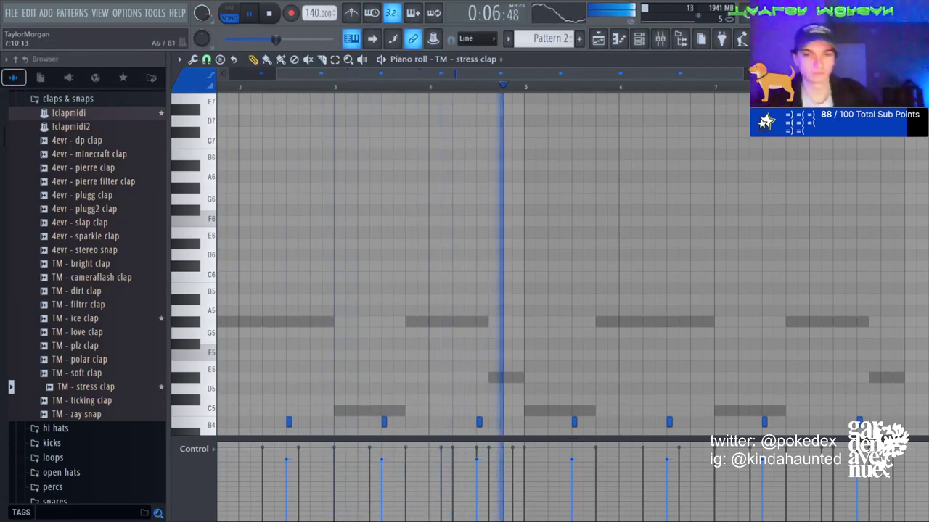
Add TM - scammer hihat from the drumkit's hi hats folder as a new channel below the clap.
{"action": "left_click", "coordinate": [639, 40]}
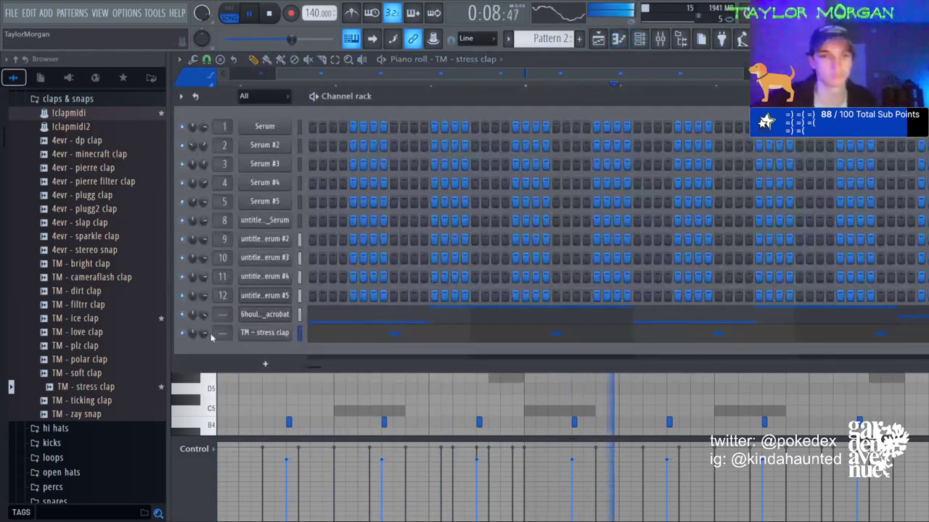
{"action": "scroll", "coordinate": [113, 333], "scroll_direction": "up", "scroll_amount": 5}
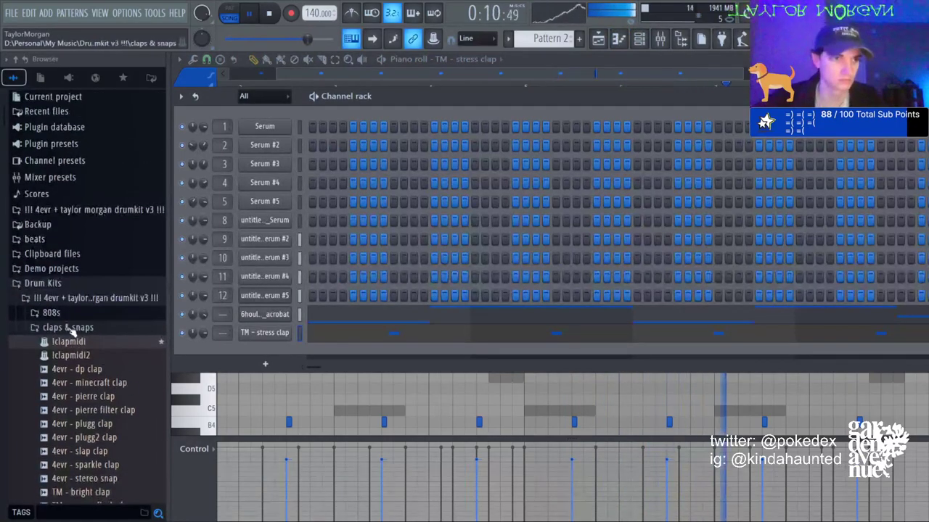
{"action": "left_click", "coordinate": [68, 327]}
{"action": "left_click", "coordinate": [60, 341]}
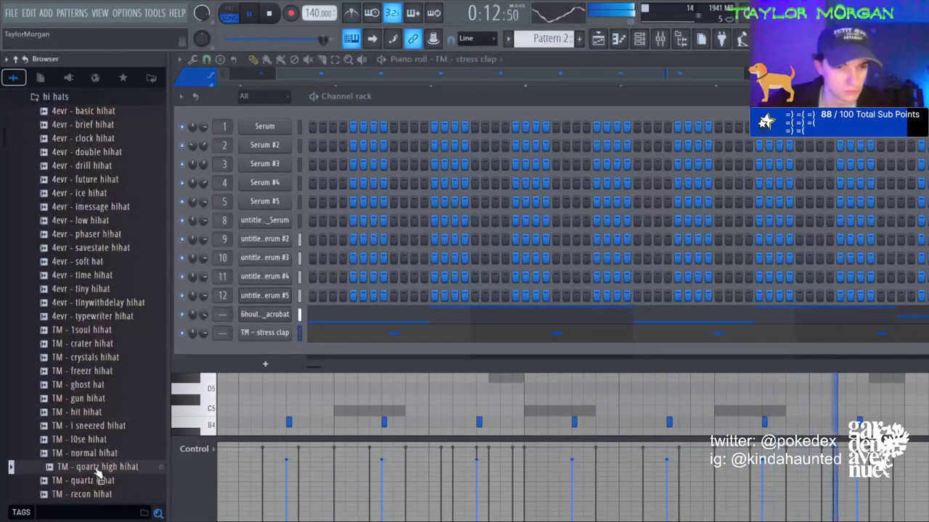
{"action": "scroll", "coordinate": [98, 472], "scroll_direction": "down", "scroll_amount": 6}
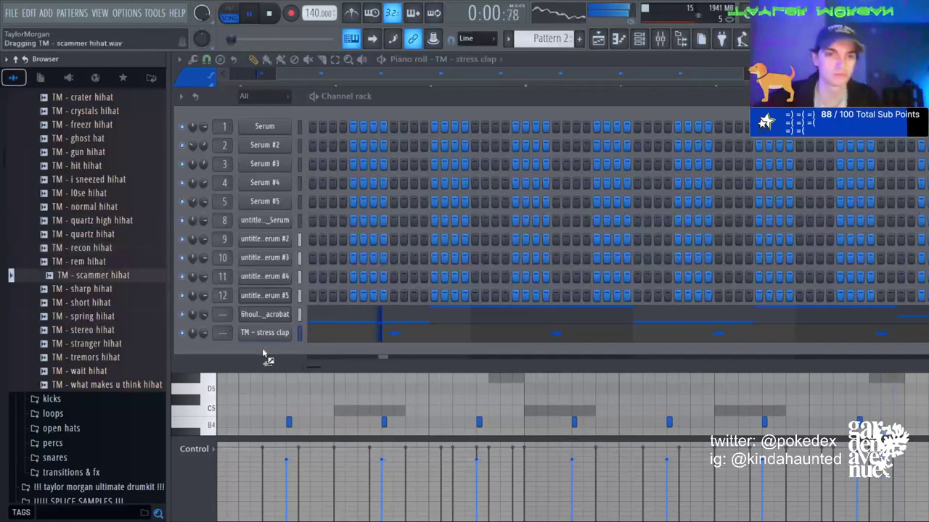
{"action": "left_click_drag", "start_coordinate": [264, 357], "coordinate": [296, 354]}
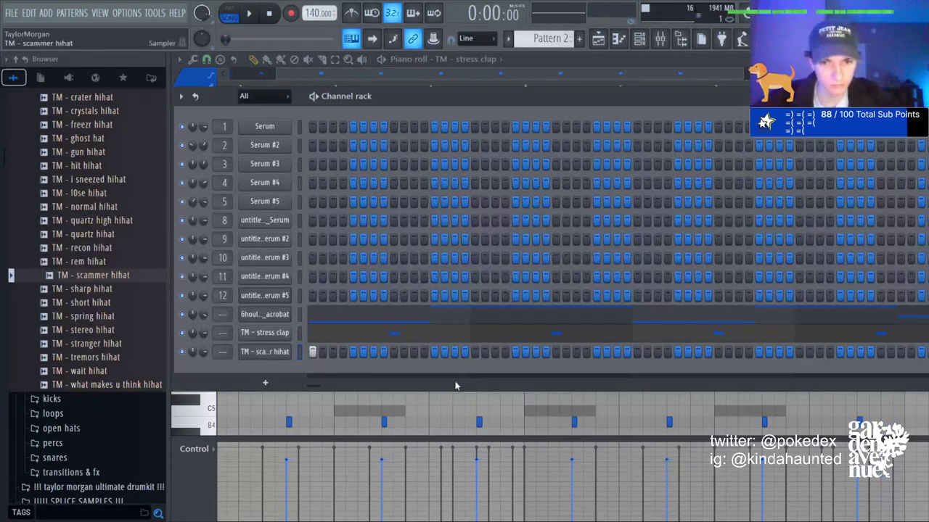
Fill the hi-hat channel on every second step with a few extra hits, and extend its piano roll notes to meet each other.
{"action": "left_click", "coordinate": [412, 386]}
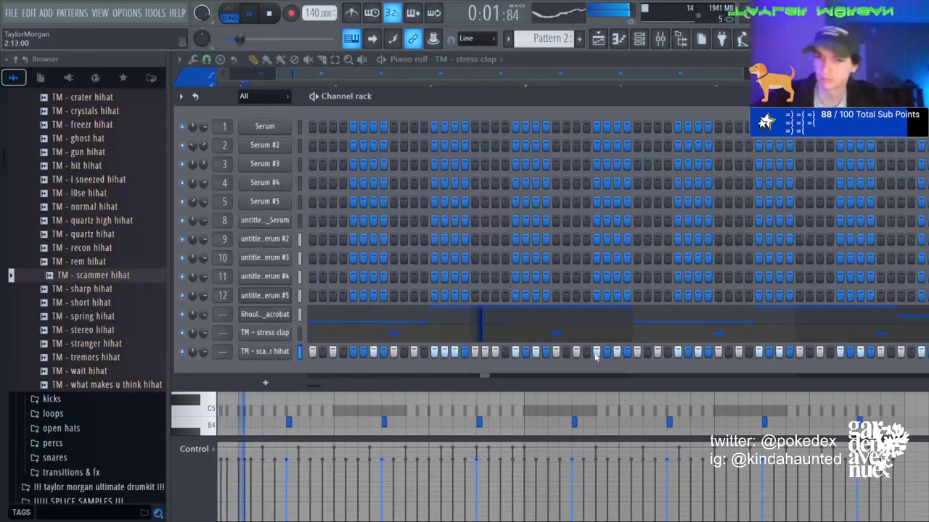
{"action": "key", "text": "F7"}
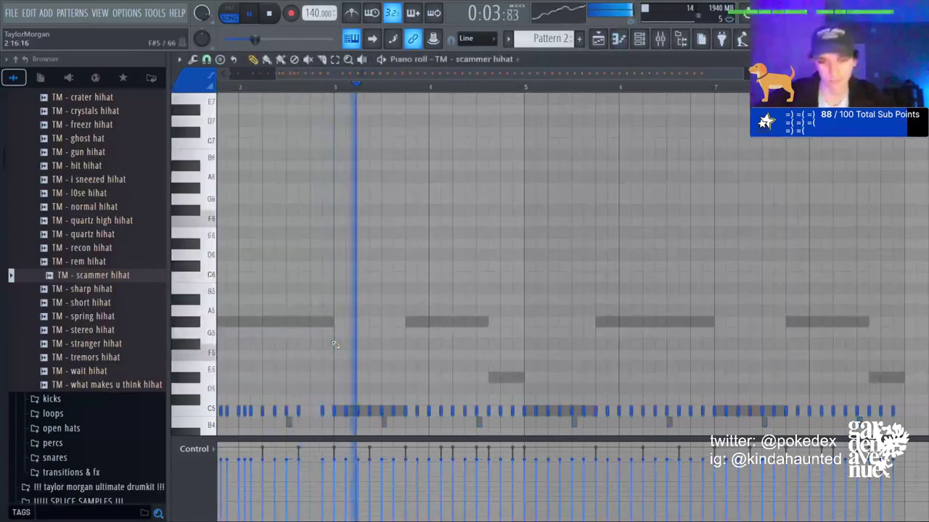
{"action": "key", "text": "ctrl+l"}
{"action": "left_click", "coordinate": [334, 59]}
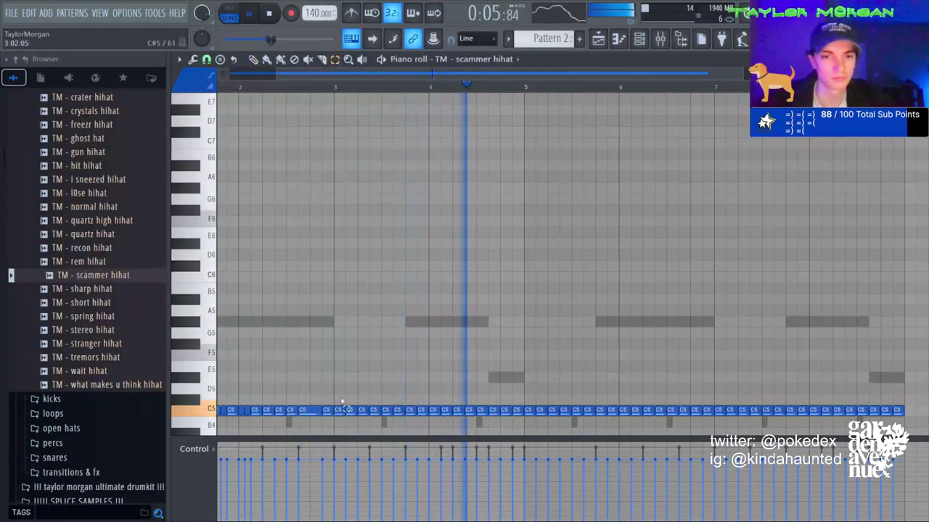
Replace bars 3 to 8 of the hi-hat part with repeats of its first two bars.
{"action": "left_click_drag", "start_coordinate": [341, 401], "coordinate": [915, 434]}
{"action": "key", "text": "Delete"}
{"action": "key", "text": "ctrl+b"}
{"action": "key", "text": "ctrl+b"}
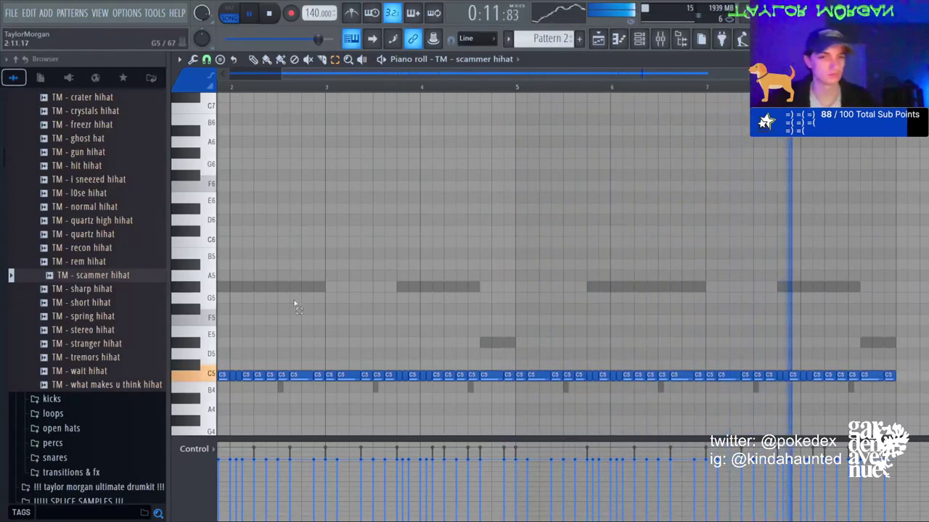
Trim the silent start of the TM - scammer hihat sample and give it a quick fade out of about 29%.
{"action": "left_click", "coordinate": [659, 38]}
{"action": "left_click", "coordinate": [261, 351]}
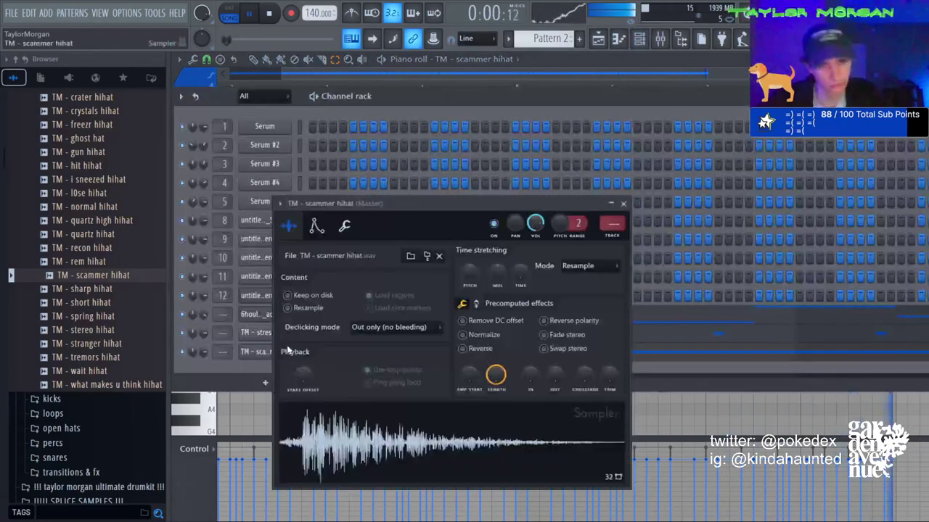
{"action": "left_click_drag", "start_coordinate": [470, 374], "coordinate": [469, 369]}
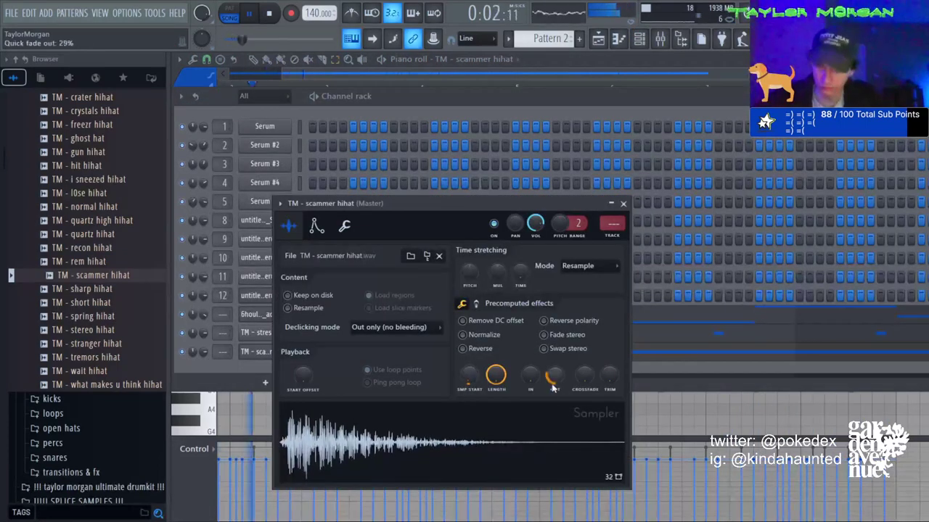
{"action": "left_click", "coordinate": [548, 103]}
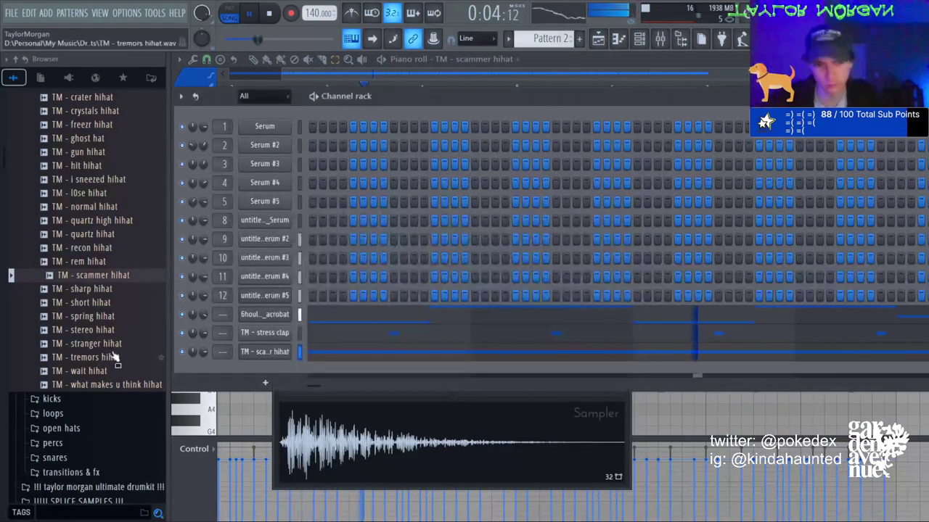
Add TM - quartz hihat as a new channel below the scammer hihat, fill every second step, and show its piano roll.
{"action": "left_click_drag", "start_coordinate": [85, 234], "coordinate": [275, 375]}
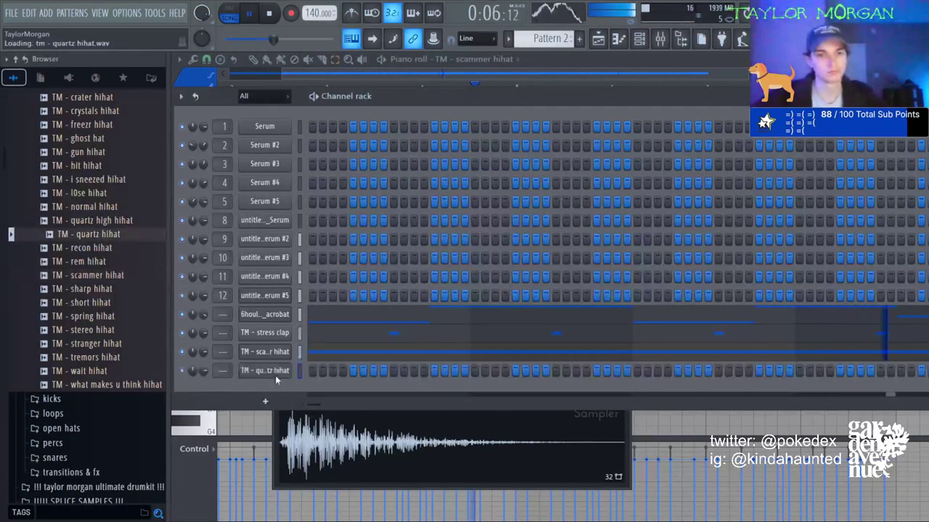
{"action": "key", "text": "F7"}
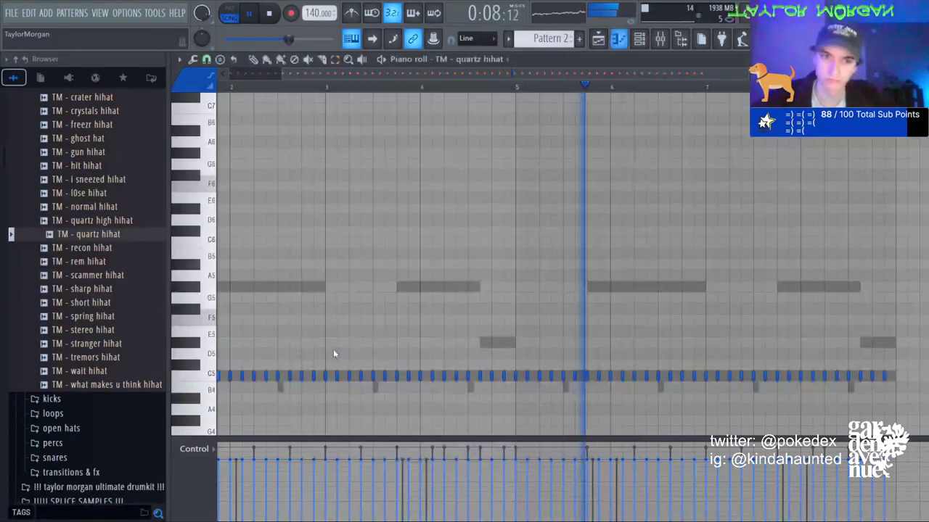
{"action": "scroll", "coordinate": [379, 89], "scroll_direction": "down", "scroll_amount": 3}
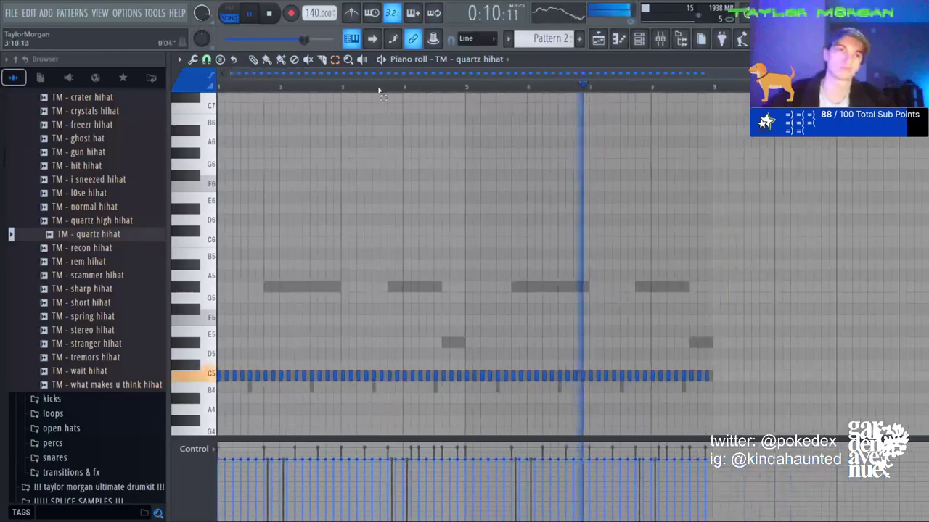
Fill the gaps between the quartz hihat notes with quieter hits, transpose the whole part up to A5, and restart playback.
{"action": "key", "text": "ctrl+a"}
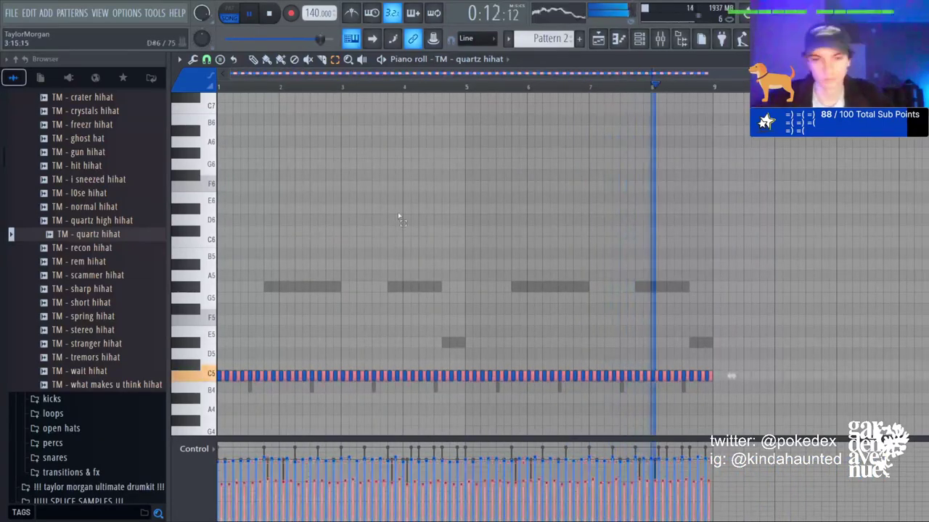
{"action": "key", "text": "ctrl+Up"}
{"action": "key", "text": "shift+Down"}
{"action": "key", "text": "shift+Down"}
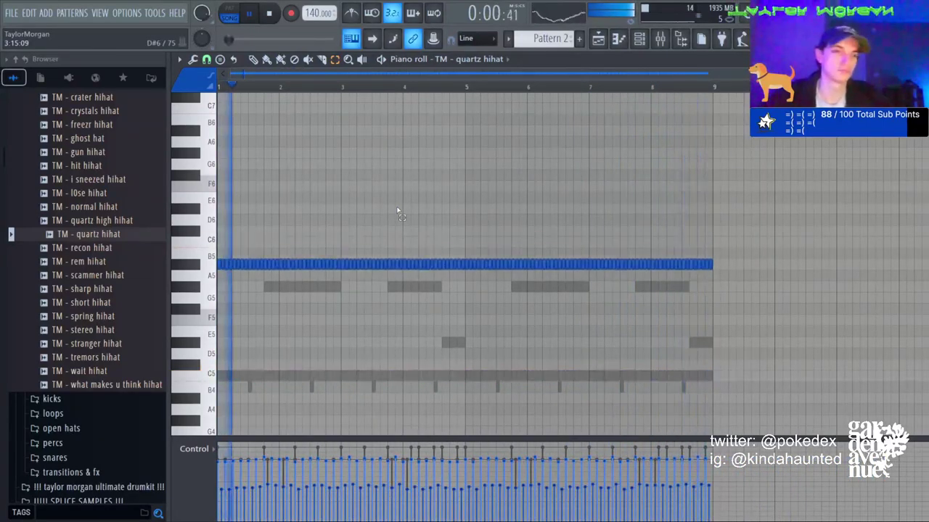
{"action": "key", "text": "shift+Down"}
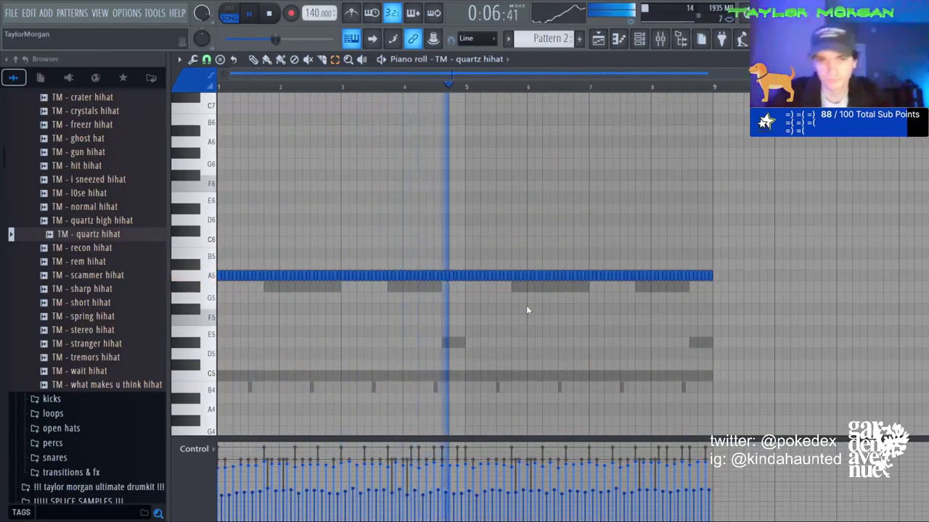
{"action": "key", "text": "space"}
{"action": "key", "text": "space"}
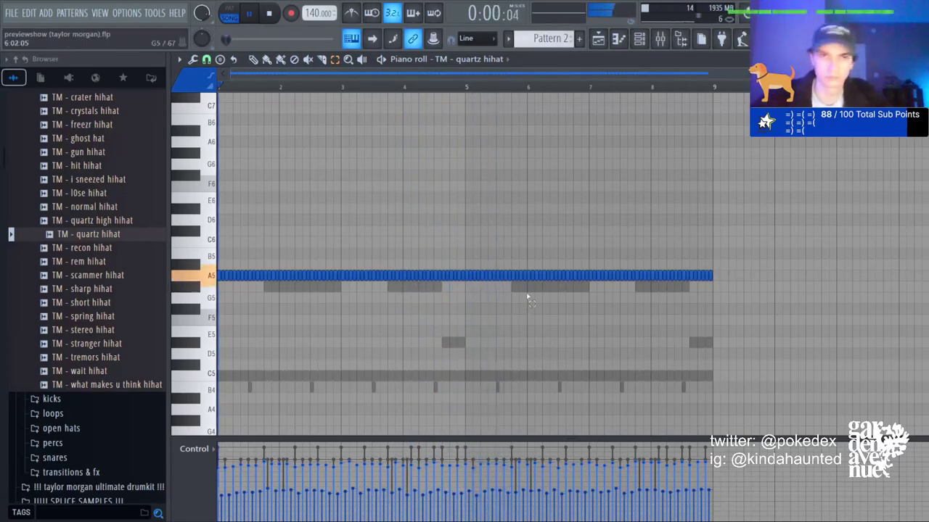
Isolate Track 1 and the Pattern 2 clip on Track 6 in the playlist, leaving the other melody tracks muted.
{"action": "left_click", "coordinate": [640, 40]}
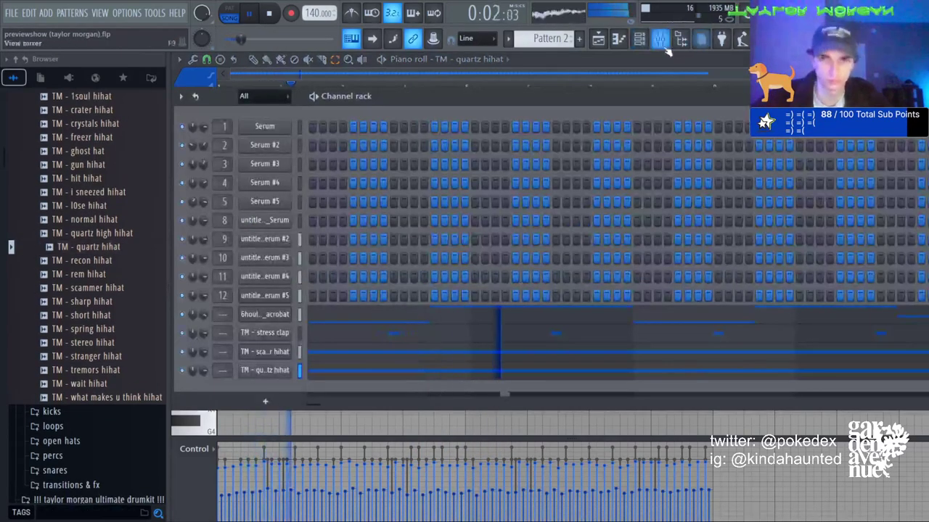
{"action": "left_click", "coordinate": [665, 46]}
{"action": "left_click", "coordinate": [598, 39]}
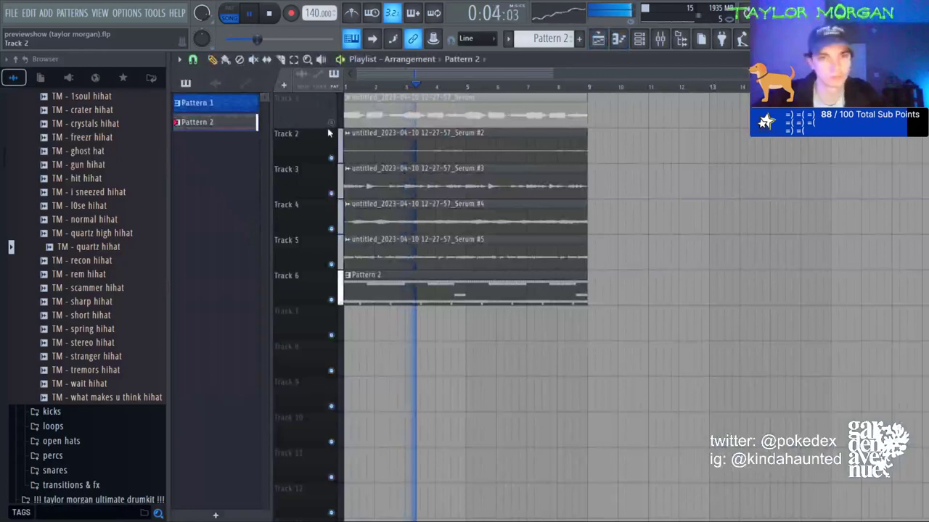
{"action": "right_click", "coordinate": [331, 123]}
{"action": "right_click", "coordinate": [331, 300]}
Add Digitalis to the first Serum audio clip's mixer track, change its preset, and set the effect's mix level to 23%.
{"action": "left_click", "coordinate": [659, 38]}
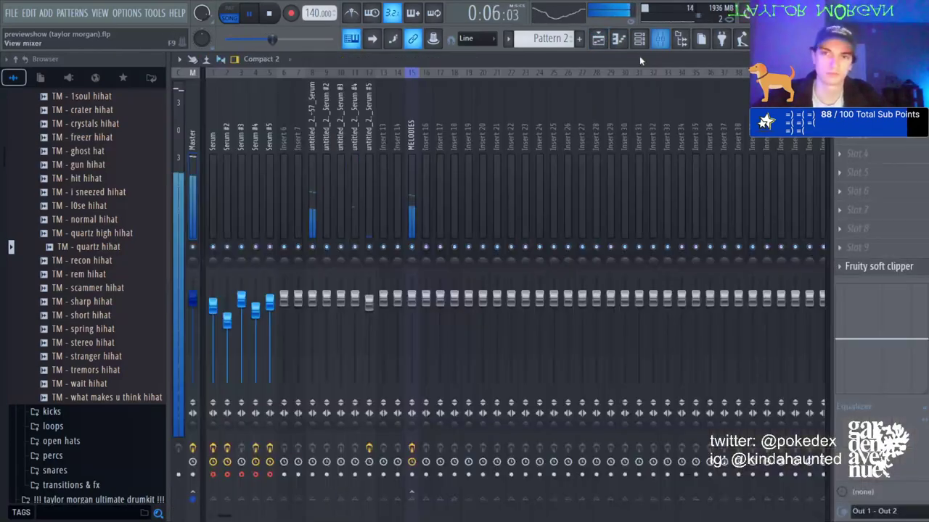
{"action": "left_click", "coordinate": [411, 133]}
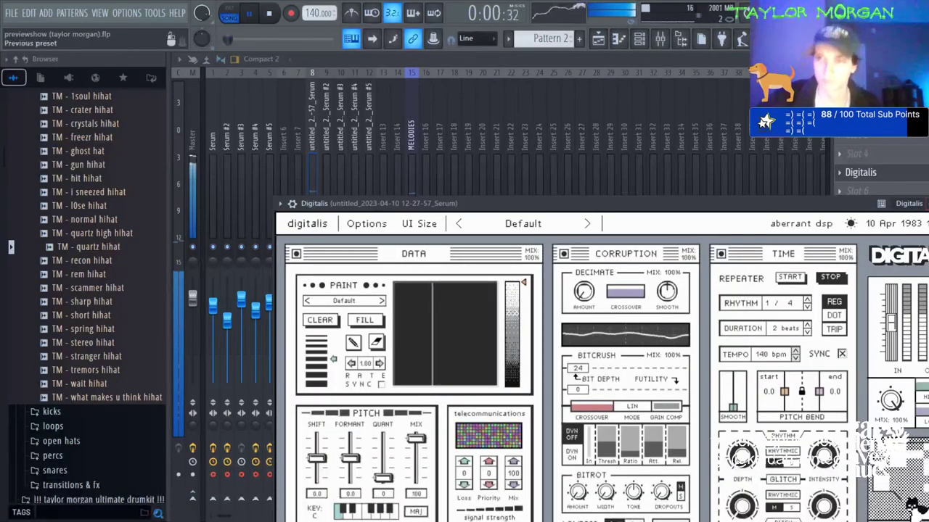
{"action": "left_click", "coordinate": [459, 223]}
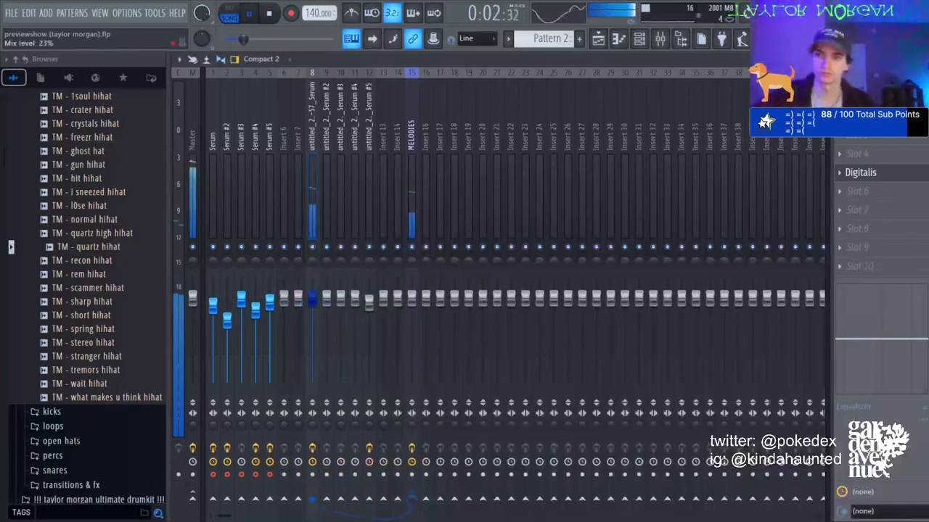
Add ShaperBox 3 to the same mixer track with a Time shaper and apply a repeating stepped curve from the Stutter 1 presets.
{"action": "left_click", "coordinate": [677, 24]}
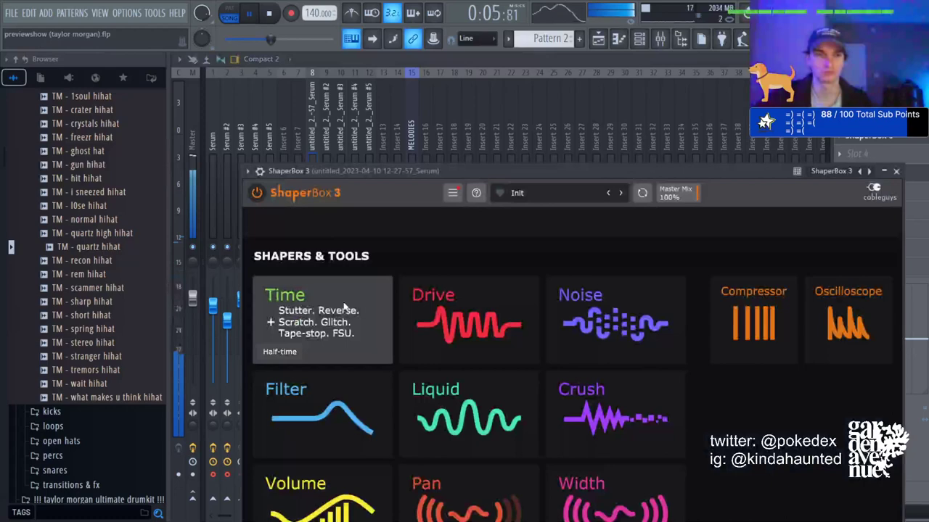
{"action": "left_click", "coordinate": [289, 307]}
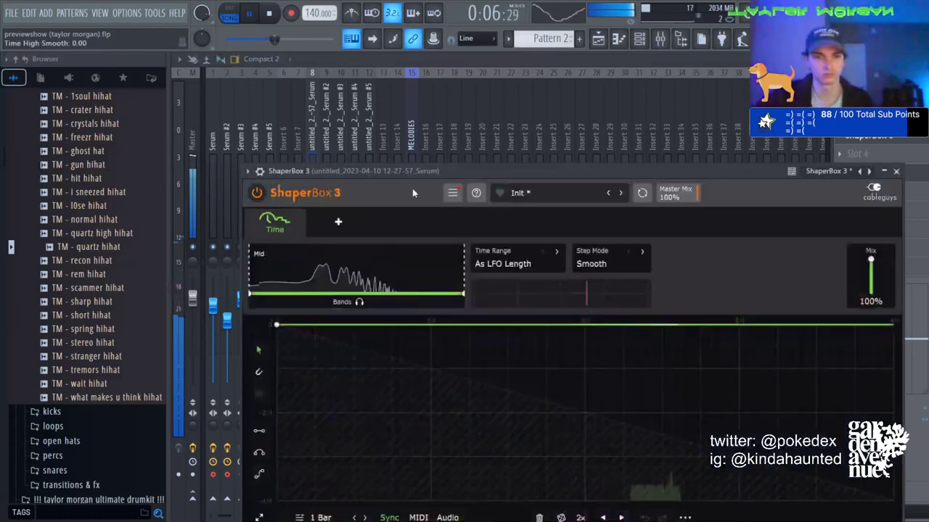
{"action": "left_click_drag", "start_coordinate": [405, 173], "coordinate": [409, 91]}
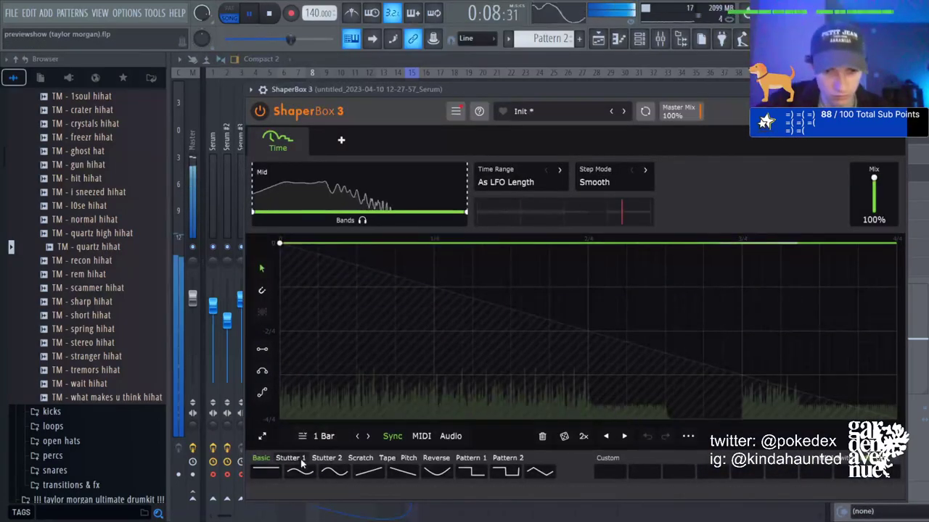
{"action": "left_click", "coordinate": [468, 471]}
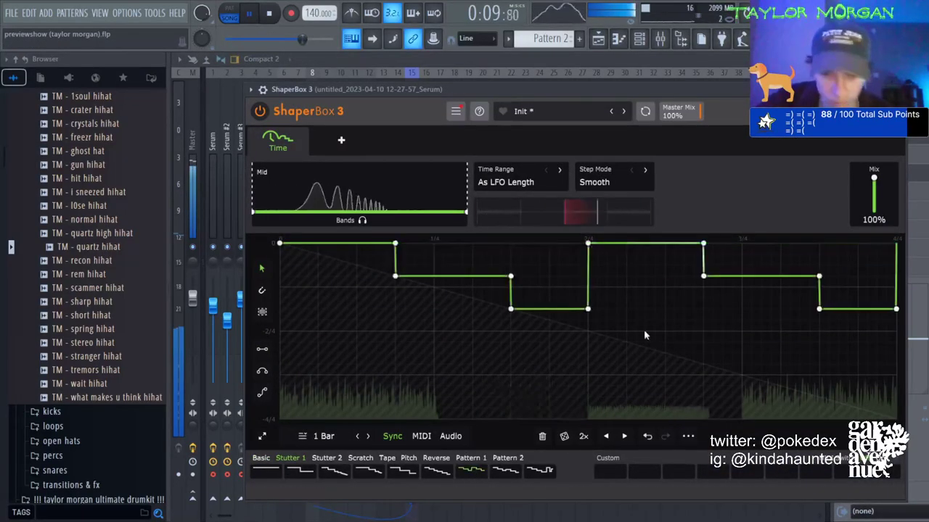
{"action": "left_click", "coordinate": [314, 58]}
Mute Track 6, unmute Track 5, and replace its Serum #5 clip with two four-bar clips starting at bars 1 and 5.
{"action": "left_click", "coordinate": [599, 39]}
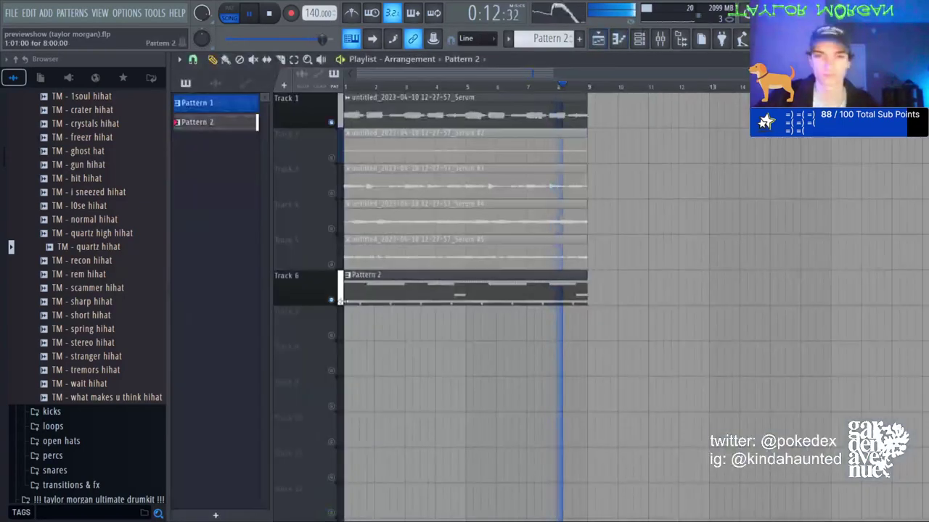
{"action": "left_click", "coordinate": [331, 300]}
{"action": "left_click", "coordinate": [331, 264]}
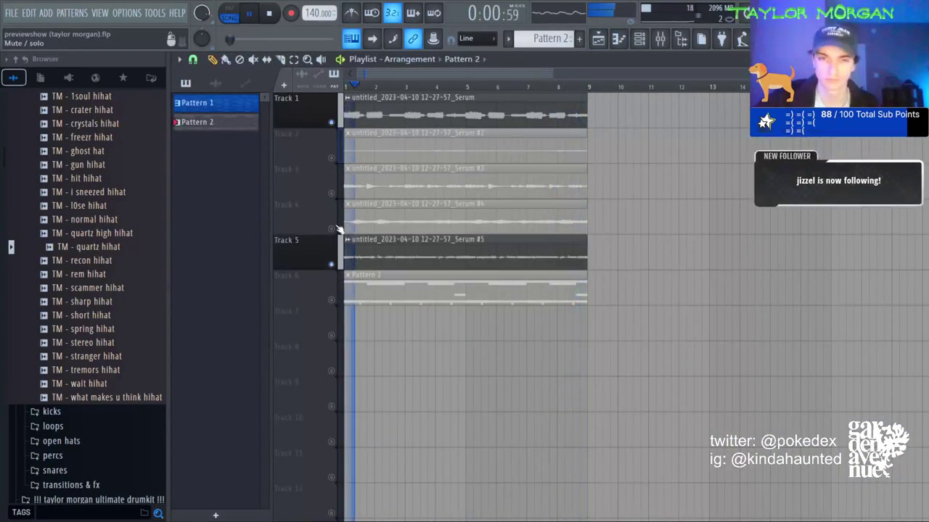
{"action": "left_click", "coordinate": [352, 251]}
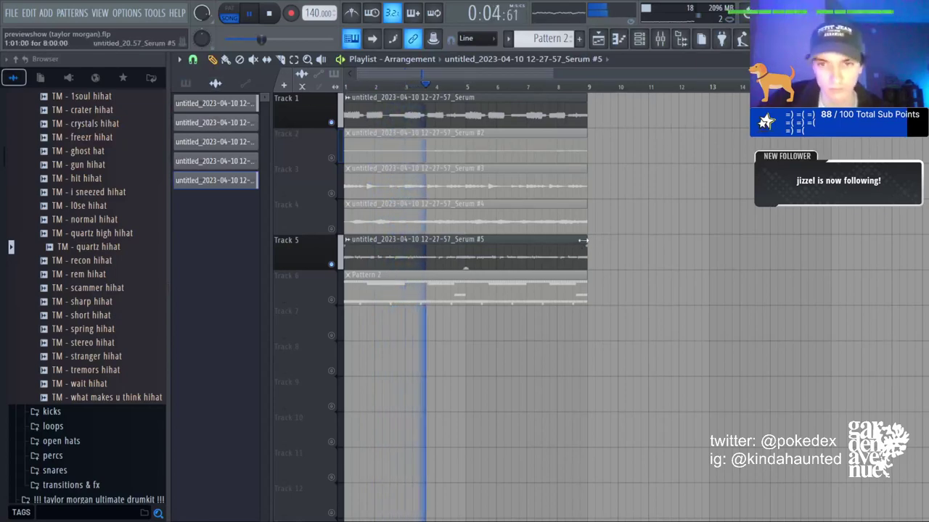
{"action": "left_click_drag", "start_coordinate": [583, 240], "coordinate": [466, 259]}
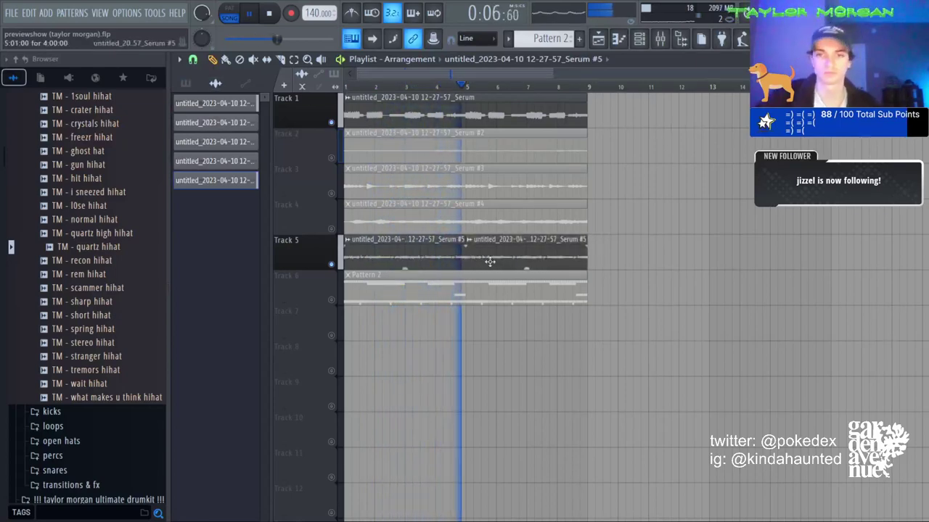
Set the Serum #5 clip's time stretching mode to Stretch, make one copy unique, and pan it about 12% left.
{"action": "double_click", "coordinate": [490, 262]}
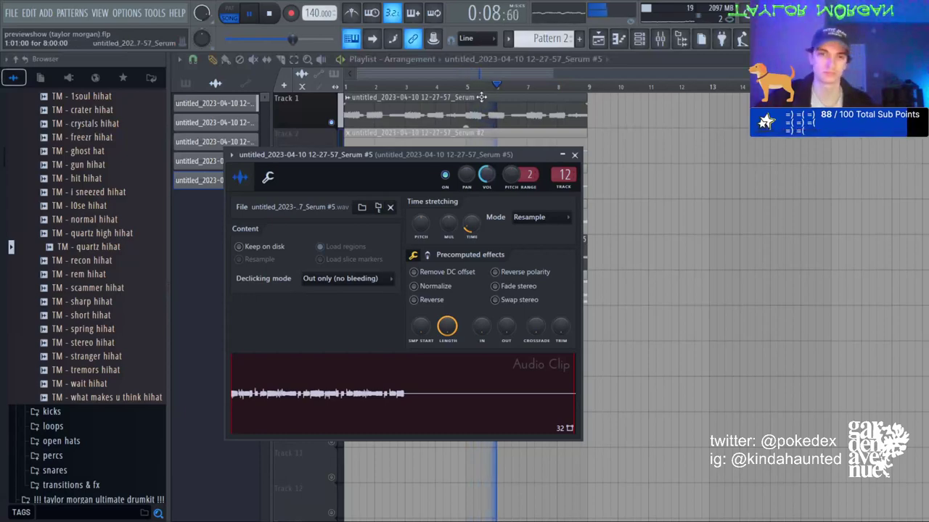
{"action": "key", "text": "Escape"}
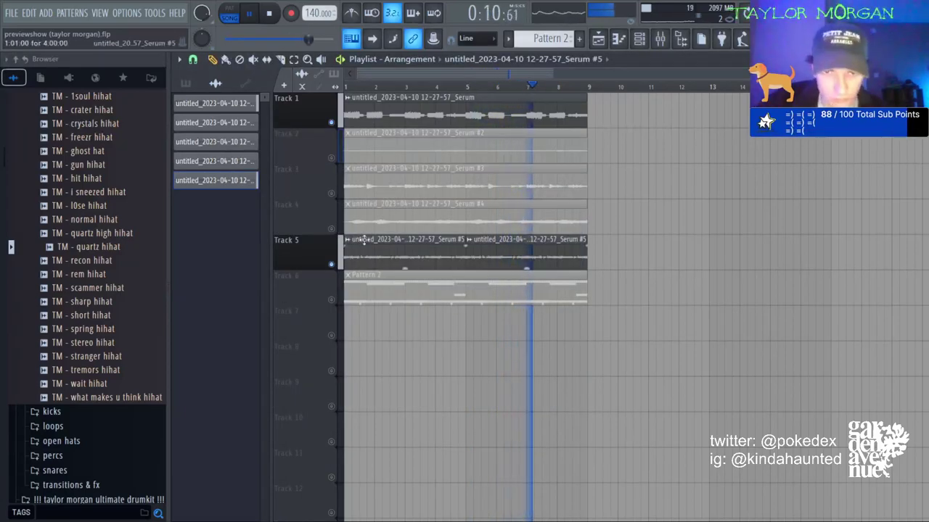
{"action": "double_click", "coordinate": [432, 235]}
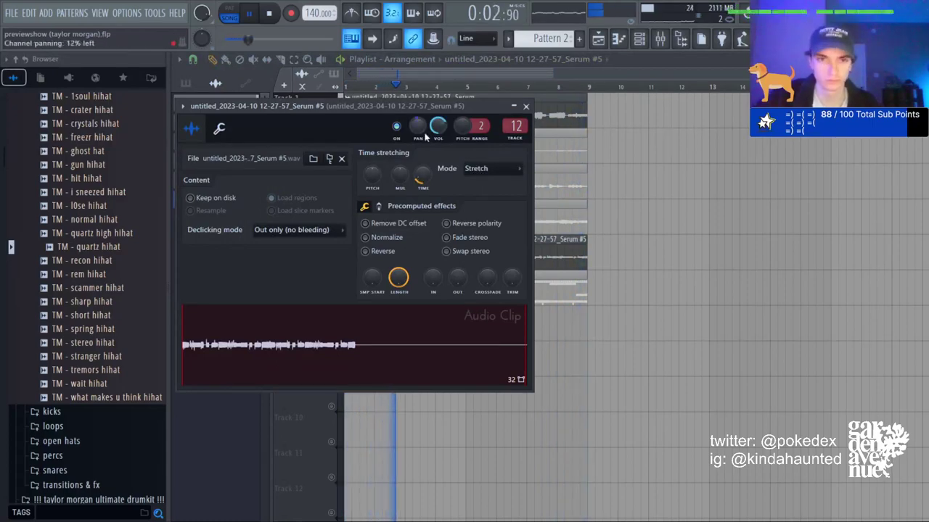
{"action": "key", "text": "Escape"}
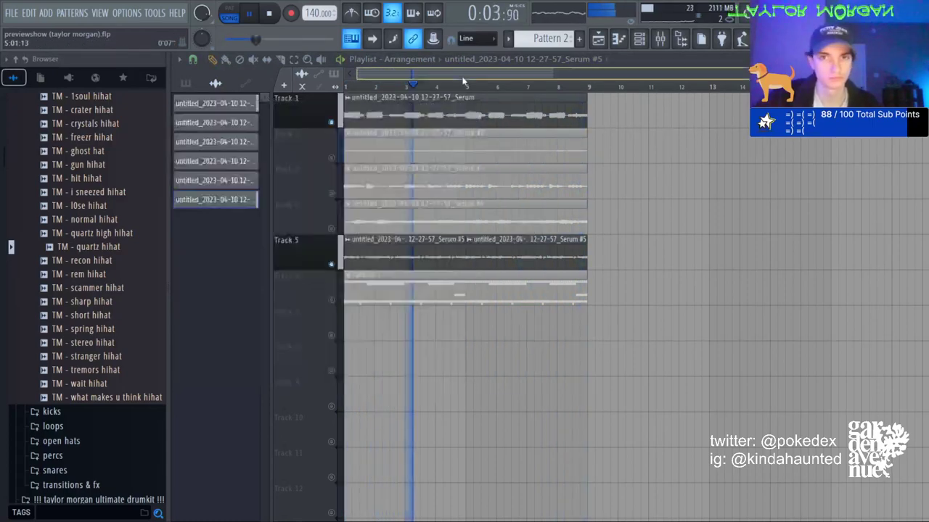
Raise the Serum #2 clip's gain to 2.9 dB, audition Track 5 alone, and bring all six playlist tracks back in.
{"action": "left_click", "coordinate": [331, 193]}
{"action": "left_click", "coordinate": [331, 158]}
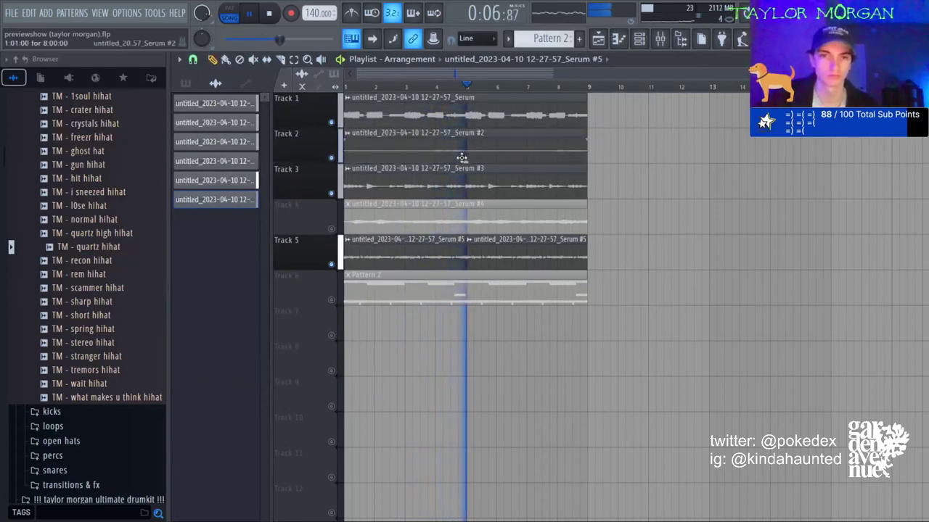
{"action": "left_click", "coordinate": [330, 229]}
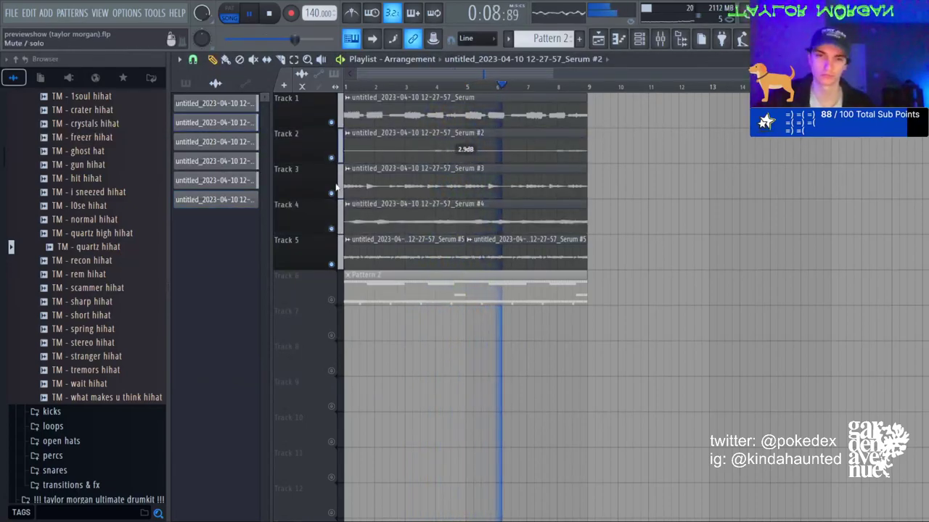
{"action": "right_click", "coordinate": [330, 264]}
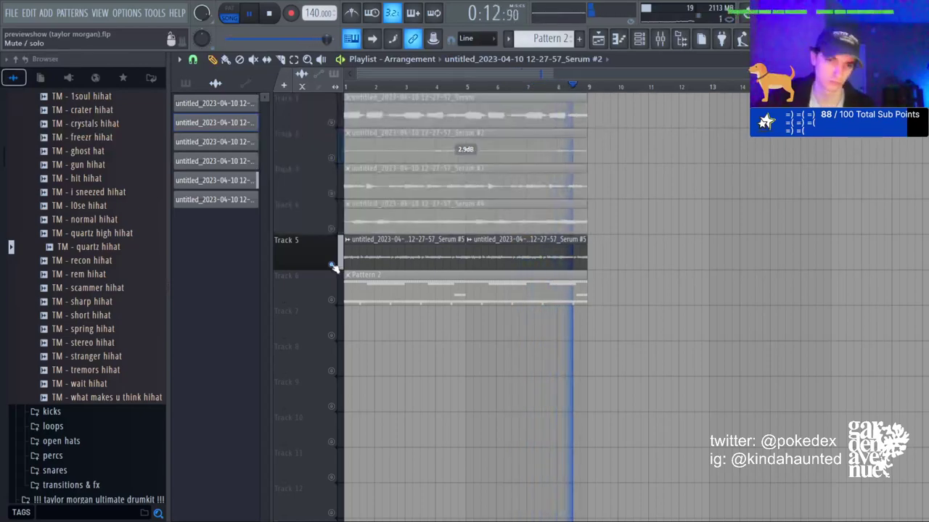
{"action": "right_click", "coordinate": [331, 265]}
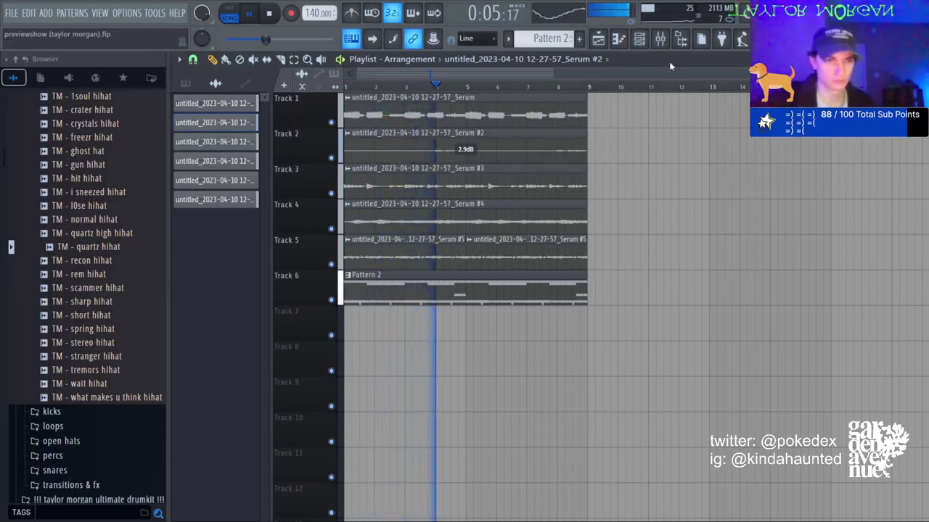
Show the unsorted channels in the channel rack and add the favourite sample chant (brknglss 4) as a new channel.
{"action": "left_click", "coordinate": [633, 46]}
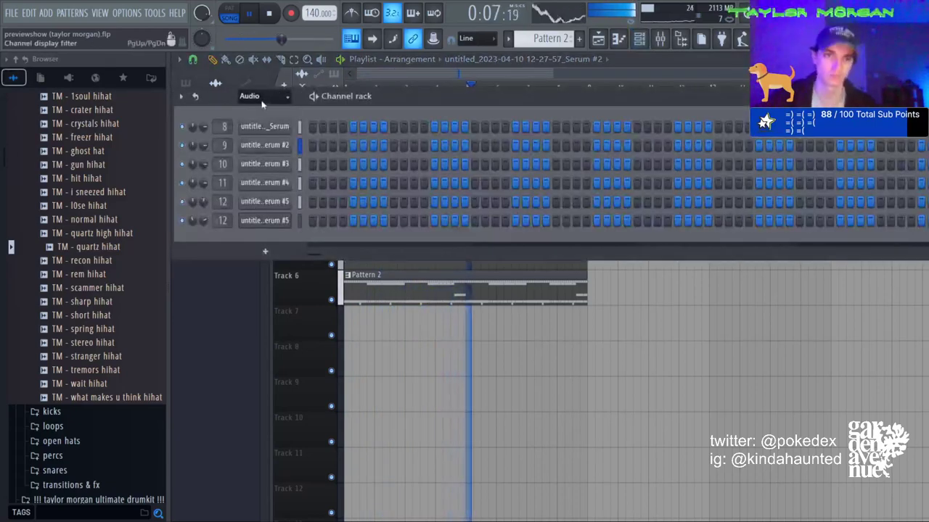
{"action": "scroll", "coordinate": [267, 100], "scroll_direction": "down", "scroll_amount": 1}
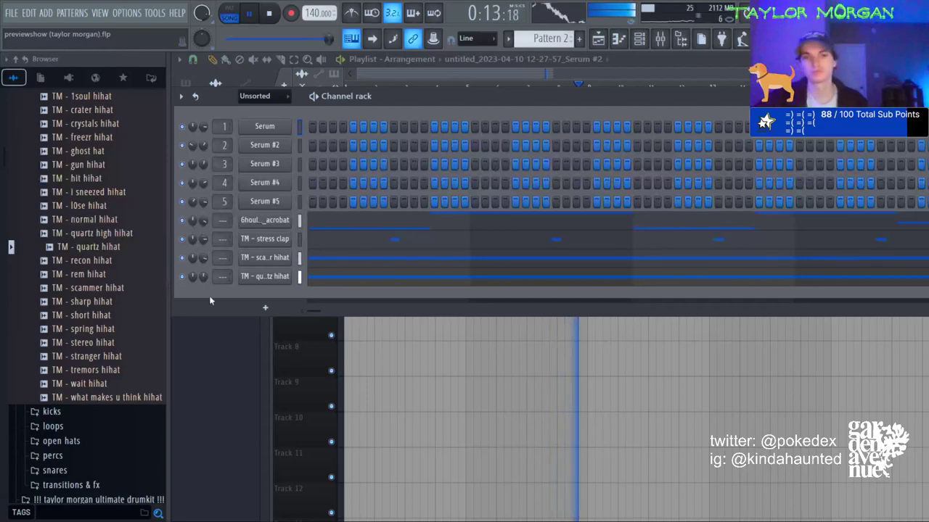
{"action": "left_click", "coordinate": [123, 77]}
{"action": "left_click", "coordinate": [66, 262]}
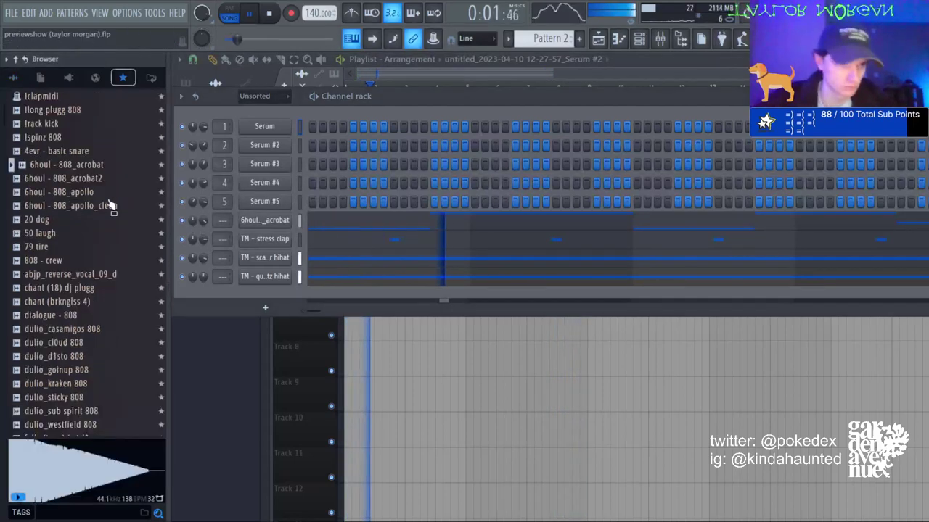
{"action": "scroll", "coordinate": [79, 276], "scroll_direction": "down", "scroll_amount": 6}
{"action": "scroll", "coordinate": [88, 310], "scroll_direction": "down", "scroll_amount": 2}
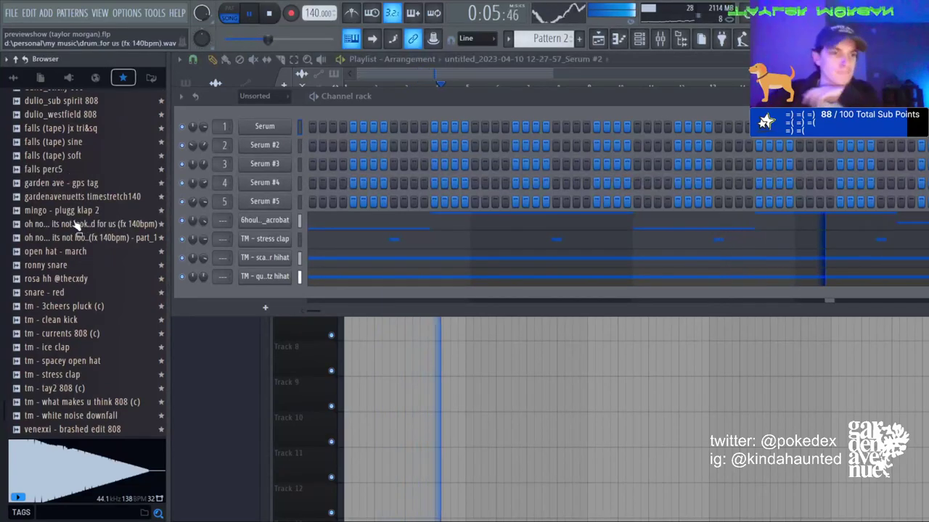
{"action": "scroll", "coordinate": [73, 259], "scroll_direction": "up", "scroll_amount": 4}
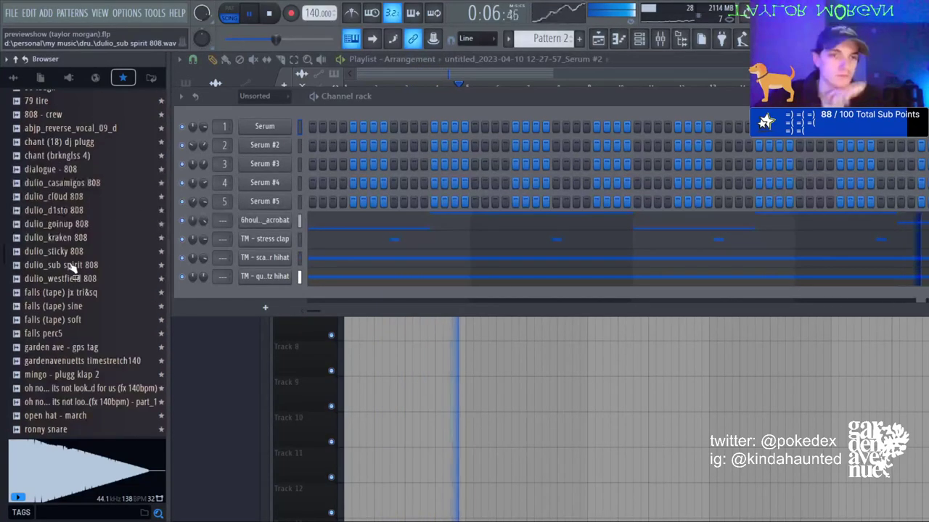
{"action": "left_click", "coordinate": [75, 156]}
{"action": "left_click_drag", "start_coordinate": [285, 287], "coordinate": [292, 294]}
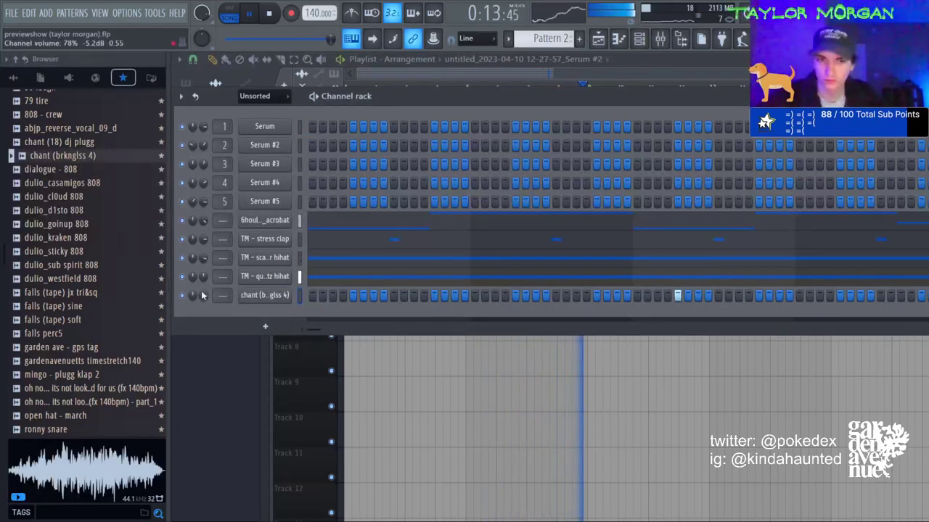
Place a chant hit at C5 on beat 2 of bar 3 and duplicate the four-bar section into bars 5 to 8.
{"action": "right_click", "coordinate": [247, 295]}
{"action": "left_click", "coordinate": [332, 278]}
{"action": "left_click_drag", "start_coordinate": [466, 87], "coordinate": [219, 87]}
{"action": "key", "text": "ctrl+b"}
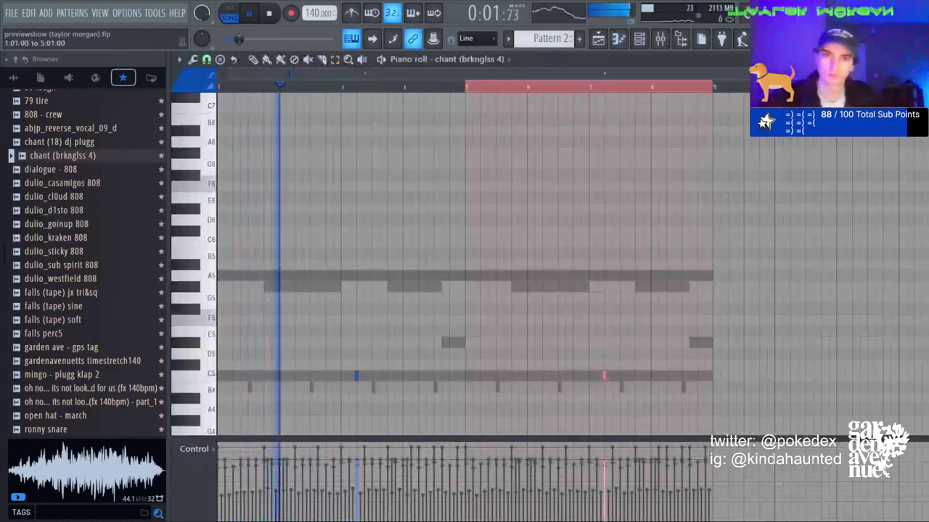
Lower the chant channel's volume and move both chant hits to beat 4 of bars 4 and 8.
{"action": "key", "text": "ctrl+a"}
{"action": "key", "text": "ctrl+d"}
{"action": "key", "text": "F6"}
{"action": "left_click_drag", "start_coordinate": [204, 296], "coordinate": [208, 314]}
{"action": "key", "text": "F6"}
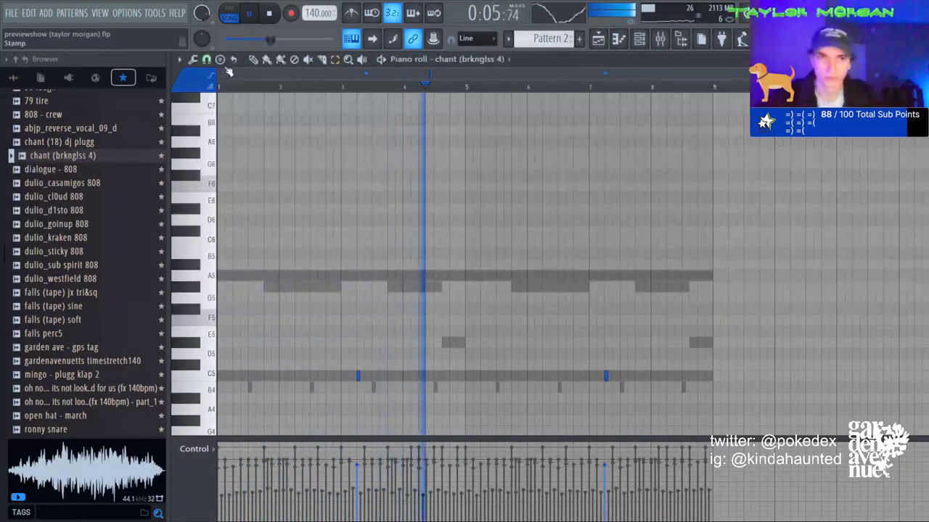
{"action": "key", "text": "ctrl+a"}
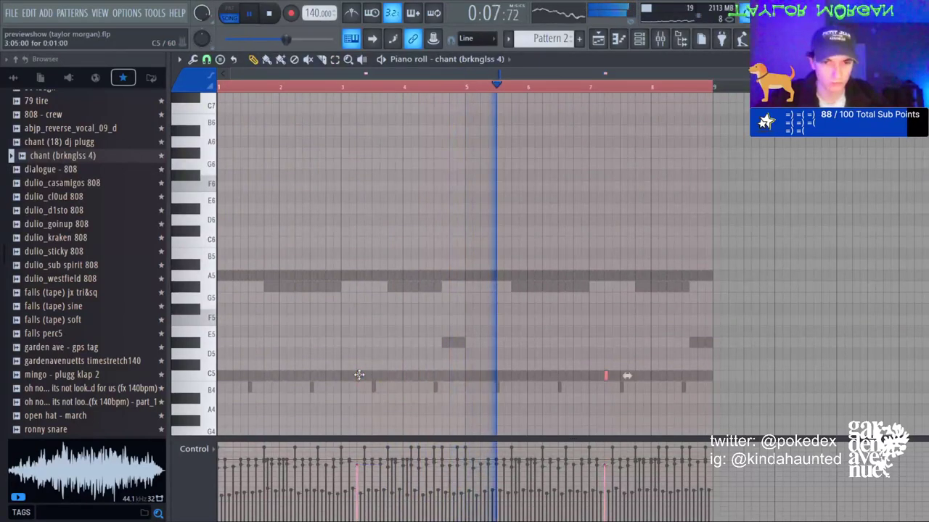
{"action": "left_click", "coordinate": [484, 340], "text": "ctrl"}
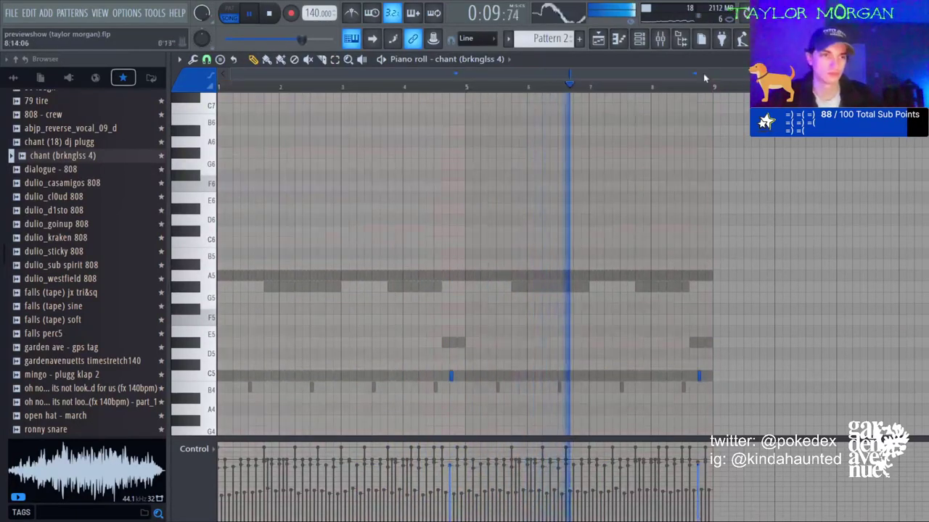
Look through the favourite samples and the drum kit folders for another percussion sound.
{"action": "left_click", "coordinate": [639, 42]}
{"action": "left_click", "coordinate": [639, 42]}
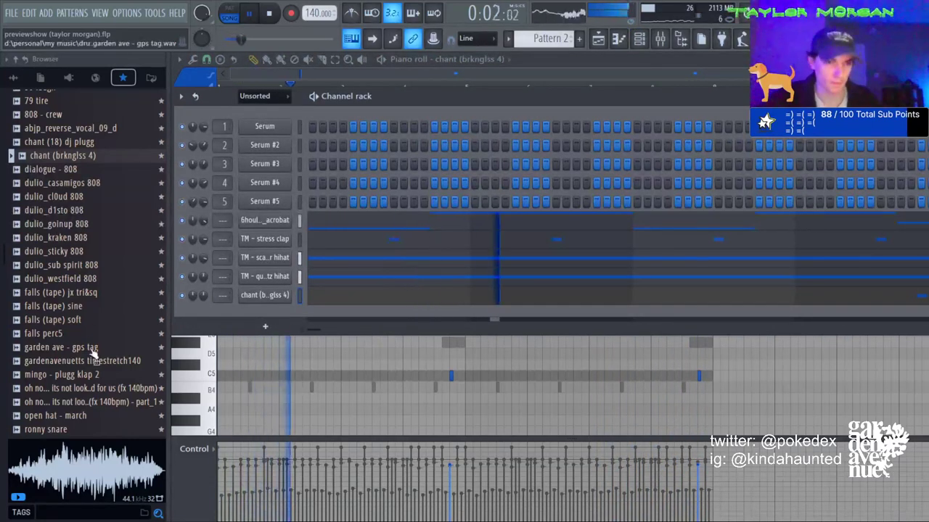
{"action": "scroll", "coordinate": [94, 356], "scroll_direction": "down", "scroll_amount": 2}
{"action": "scroll", "coordinate": [109, 349], "scroll_direction": "down", "scroll_amount": 2}
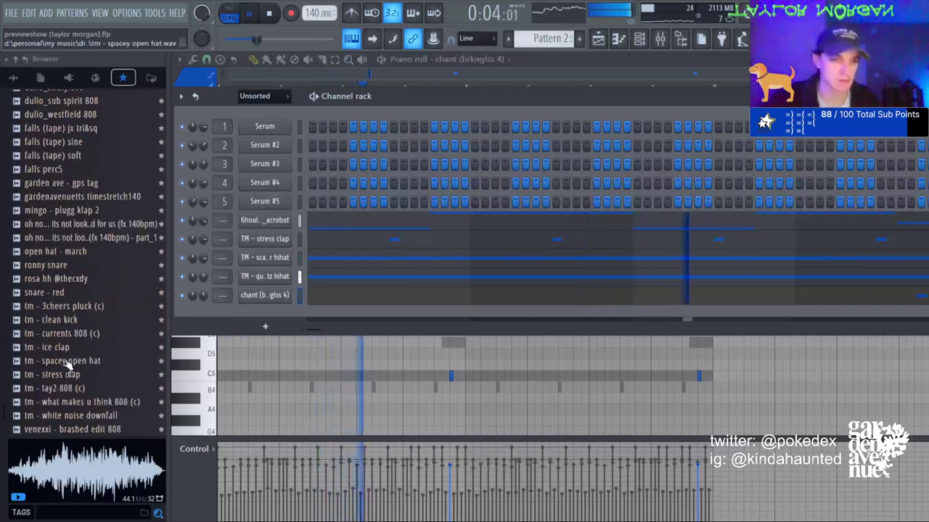
{"action": "scroll", "coordinate": [68, 367], "scroll_direction": "up", "scroll_amount": 2}
{"action": "left_click", "coordinate": [16, 78]}
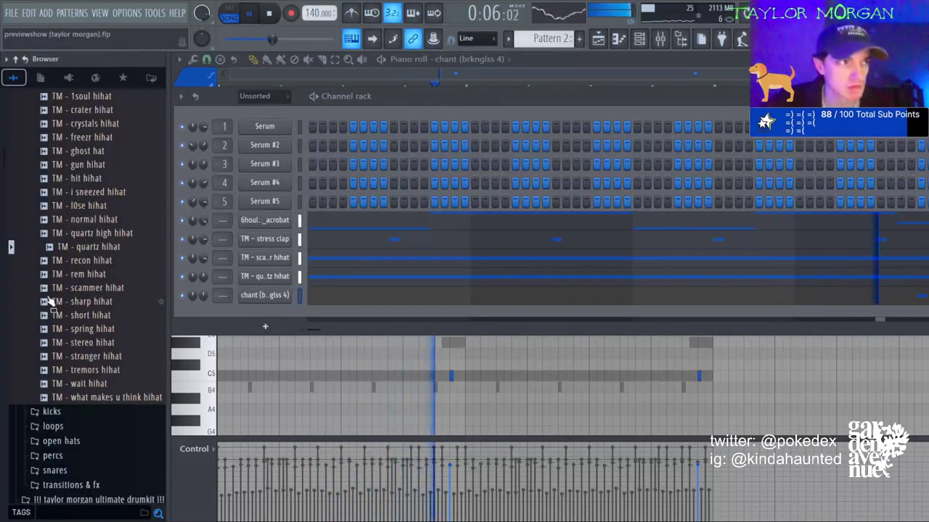
{"action": "scroll", "coordinate": [91, 357], "scroll_direction": "down", "scroll_amount": 2}
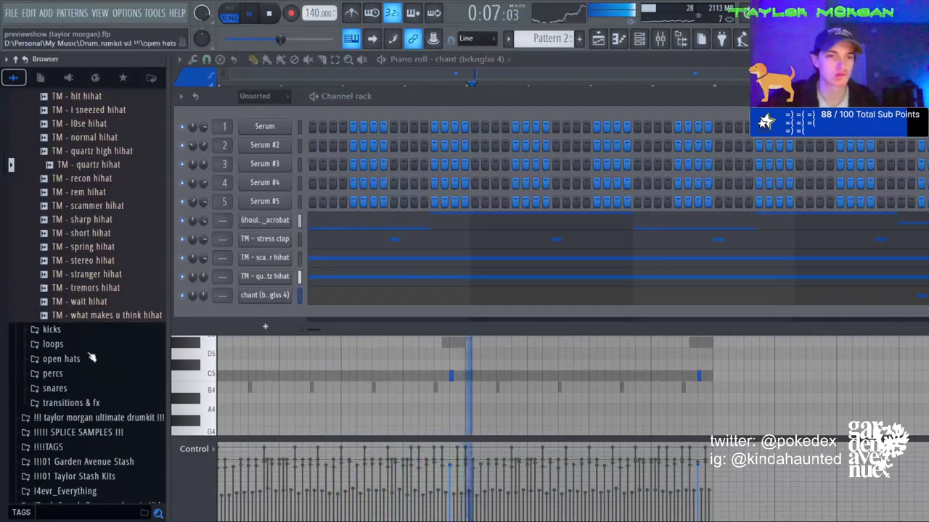
Reduce the chant part to a single C5 hit on beat 2 of bar 5.
{"action": "left_click", "coordinate": [340, 302]}
{"action": "left_click", "coordinate": [340, 301]}
{"action": "key", "text": "ctrl+a"}
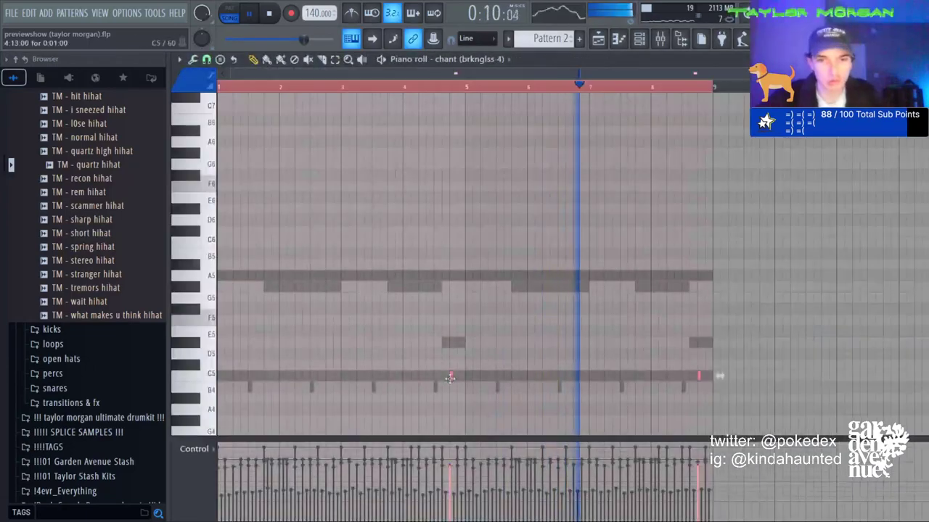
{"action": "left_click_drag", "start_coordinate": [451, 375], "coordinate": [481, 375]}
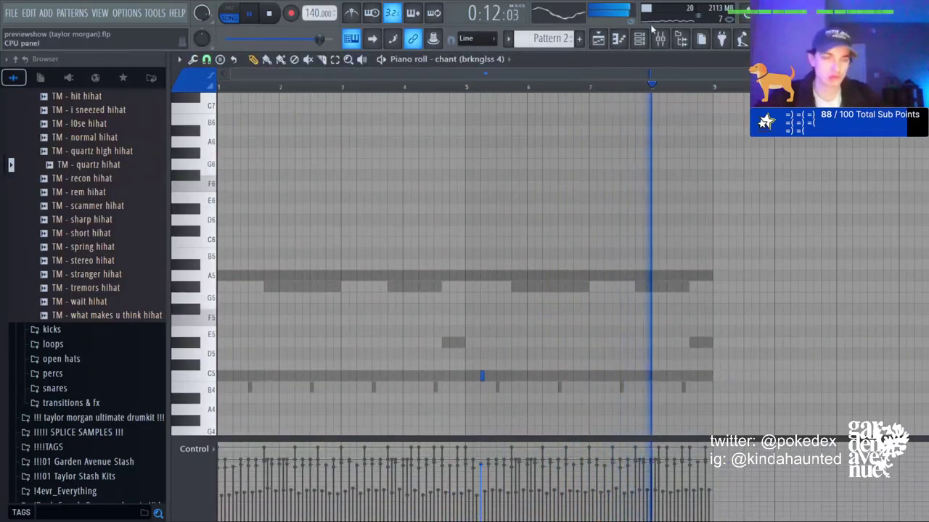
Add the 4evr - basic rim sample from the drum kit's percs folder as a new channel.
{"action": "left_click", "coordinate": [640, 39]}
{"action": "left_click", "coordinate": [55, 374]}
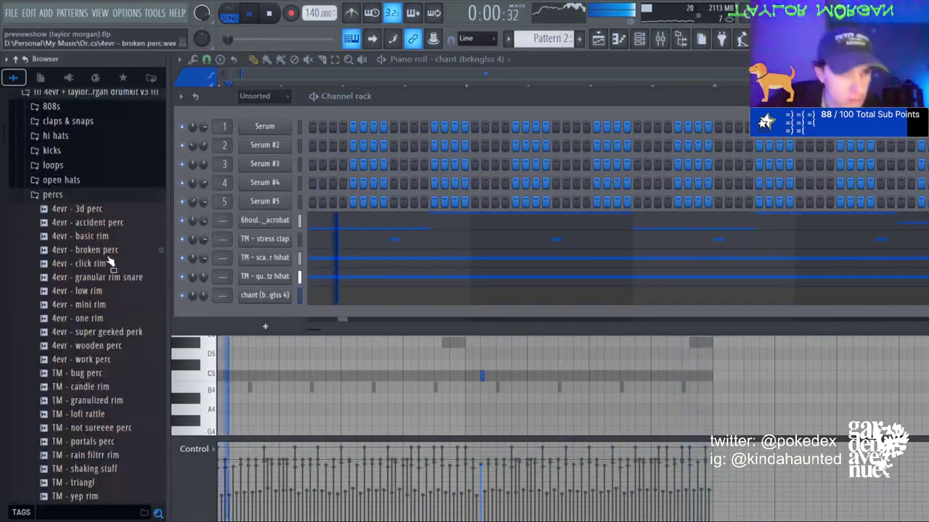
{"action": "left_click", "coordinate": [87, 237]}
{"action": "left_click_drag", "start_coordinate": [99, 245], "coordinate": [485, 312]}
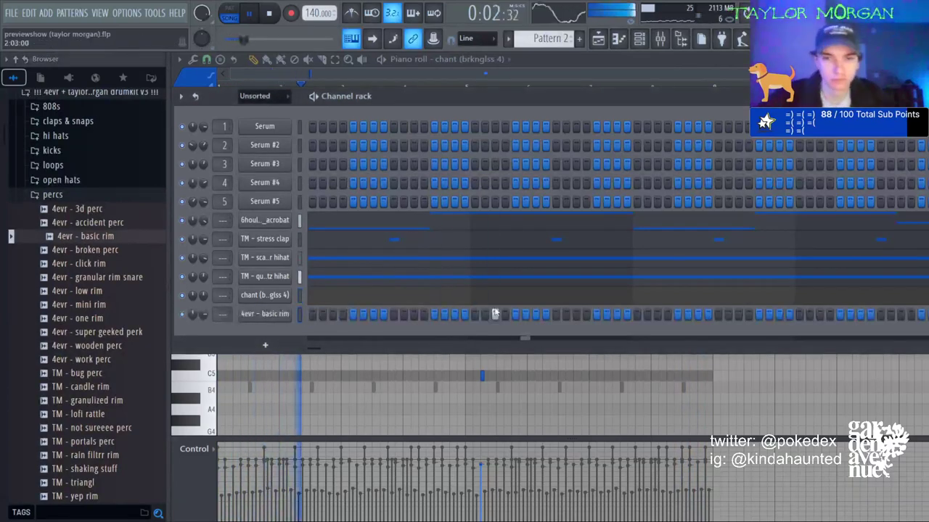
Place two C5 rim hits around the start of bar 2 and duplicate the four-bar section into bars 5 to 8.
{"action": "key", "text": "F7"}
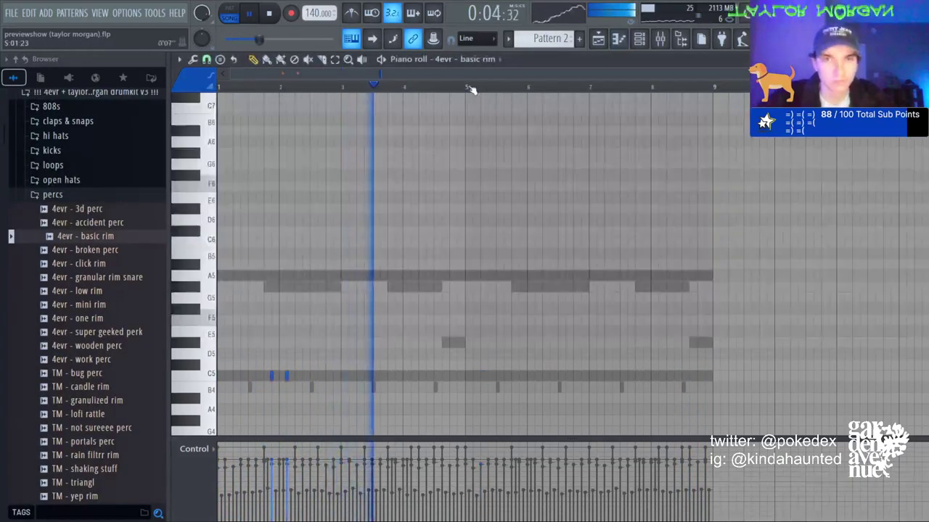
{"action": "left_click_drag", "start_coordinate": [470, 87], "coordinate": [219, 87]}
{"action": "key", "text": "ctrl+b"}
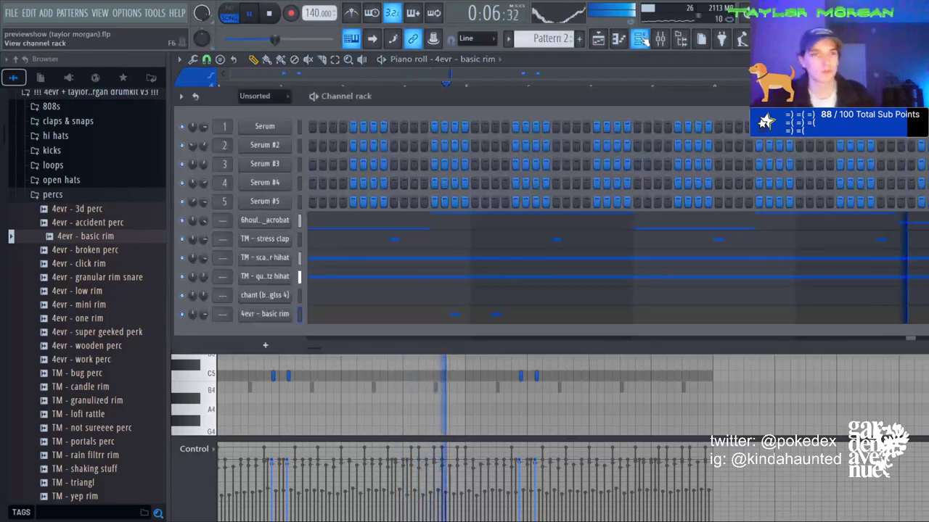
{"action": "key", "text": "F6"}
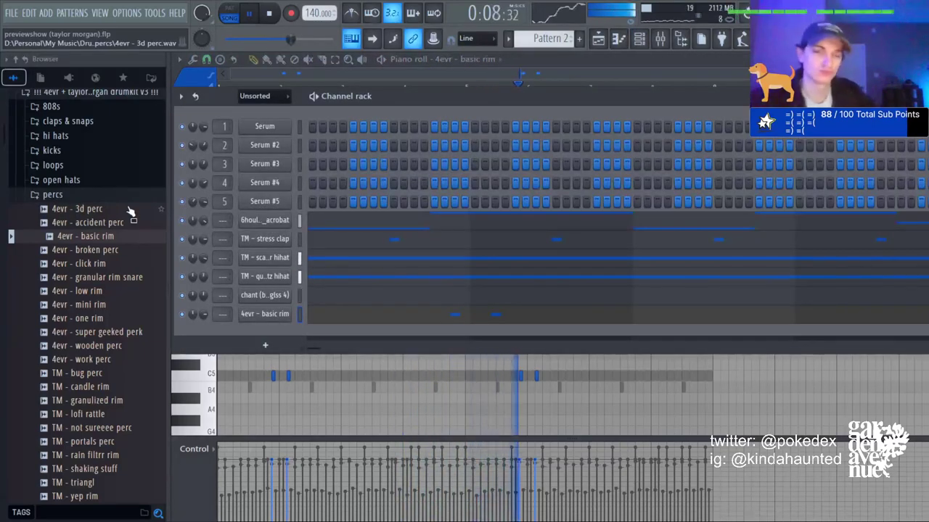
{"action": "key", "text": "F6"}
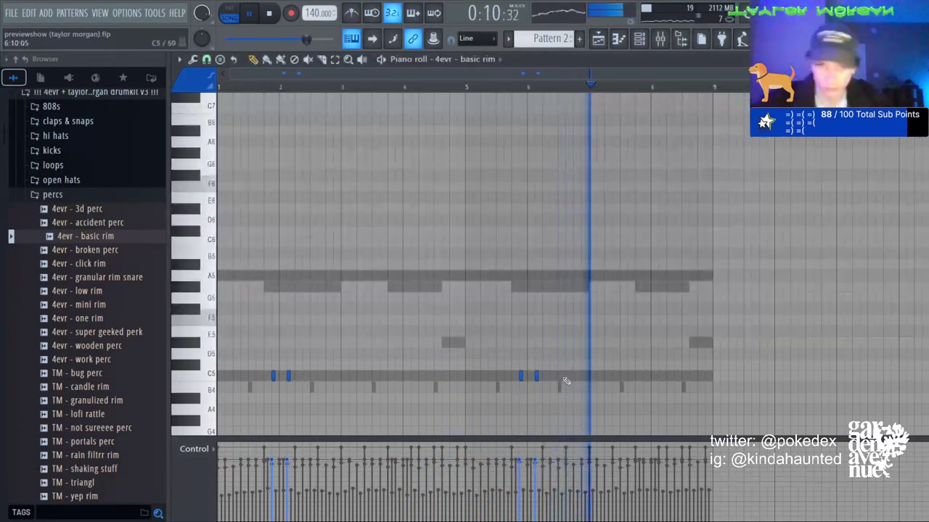
Move all the rim hits one bar later and save the project.
{"action": "key", "text": "ctrl+a"}
{"action": "left_click_drag", "start_coordinate": [288, 376], "coordinate": [350, 376]}
{"action": "key", "text": "ctrl+d"}
{"action": "key", "text": "ctrl+s"}
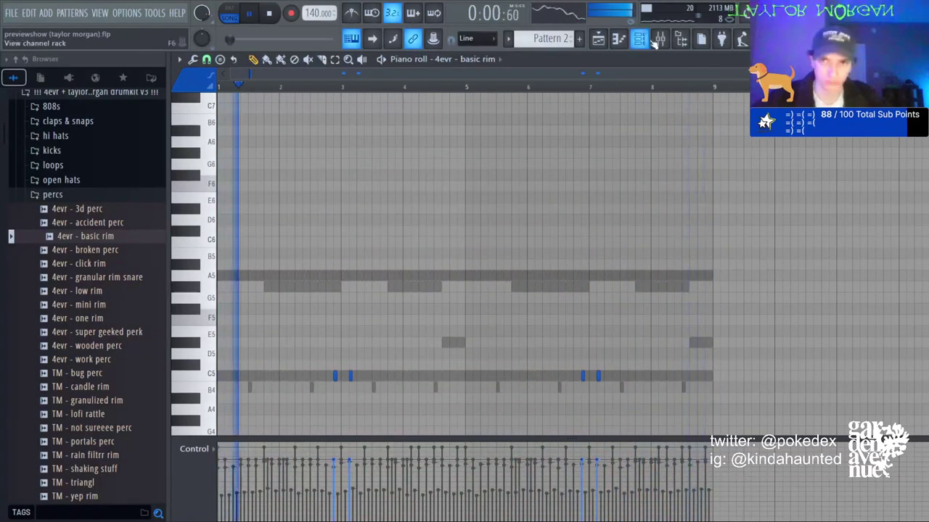
Audition TM - triangl in the percs folder and add it as a new channel.
{"action": "key", "text": "F6"}
{"action": "scroll", "coordinate": [96, 336], "scroll_direction": "down", "scroll_amount": 2}
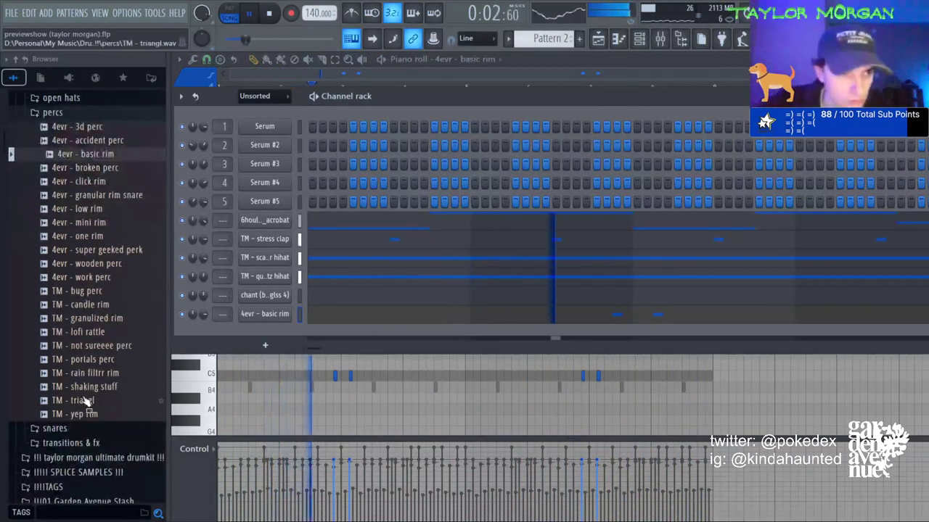
{"action": "left_click", "coordinate": [86, 401]}
{"action": "left_click_drag", "start_coordinate": [197, 354], "coordinate": [268, 341]}
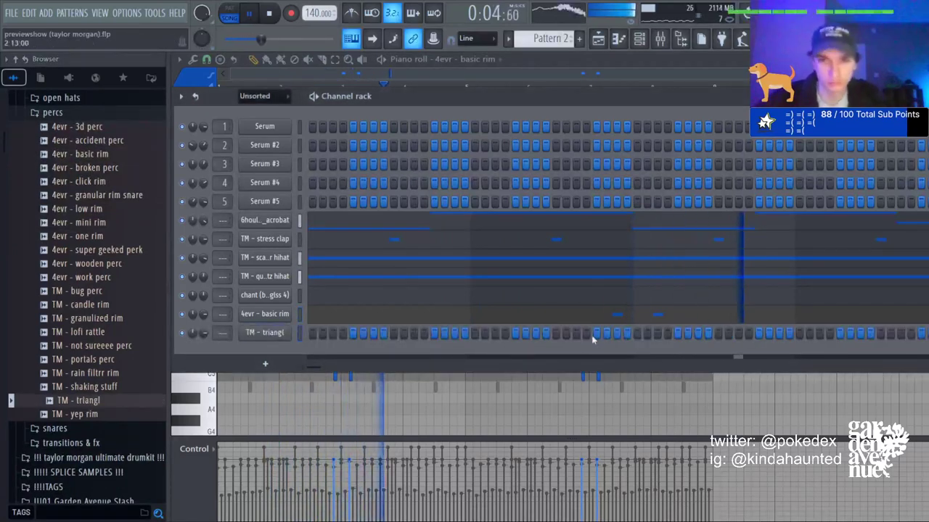
Place three C5 triangle hits one beat apart from beat 4 of bar 2, and duplicate them four bars later.
{"action": "right_click", "coordinate": [279, 337]}
{"action": "left_click", "coordinate": [313, 338]}
{"action": "left_click", "coordinate": [356, 376]}
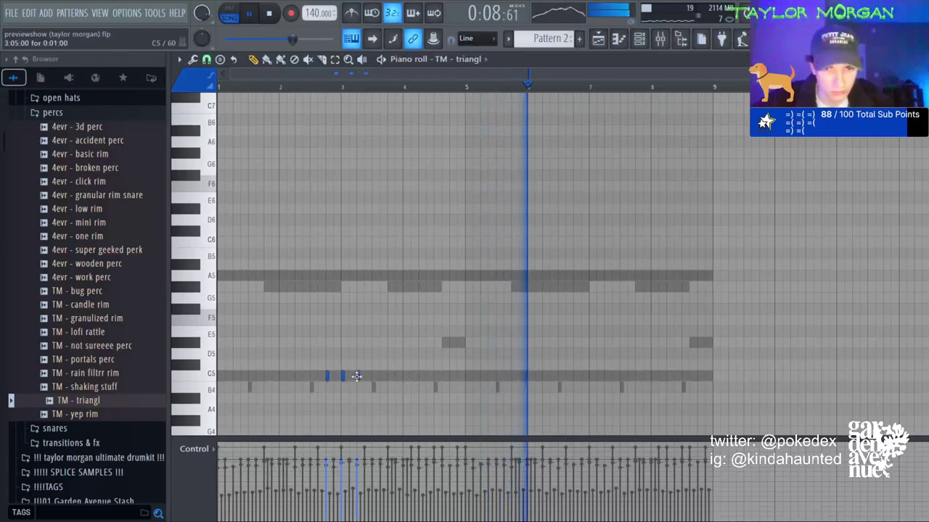
{"action": "key", "text": "ctrl+a"}
{"action": "key", "text": "ctrl+b"}
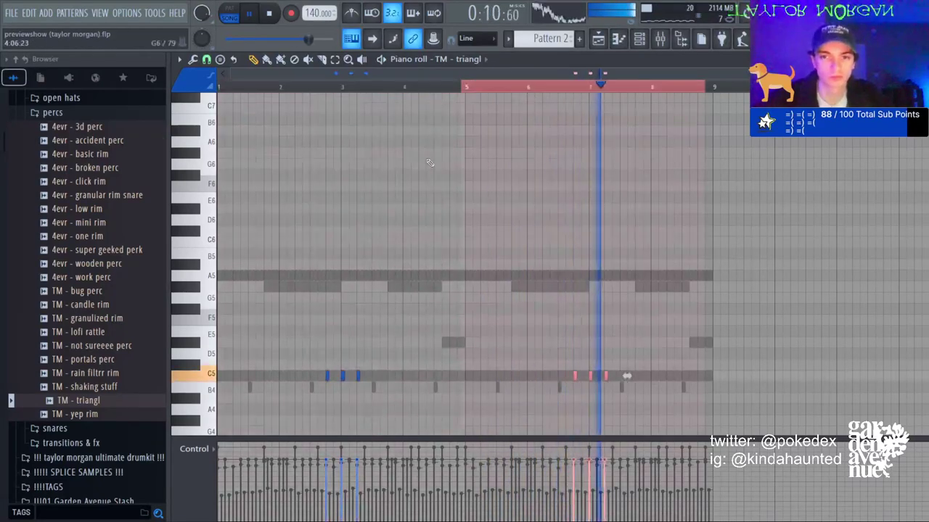
Slightly lower the velocity of all the triangle hits.
{"action": "key", "text": "ctrl+d"}
{"action": "key", "text": "ctrl+a"}
{"action": "key", "text": "ctrl+d"}
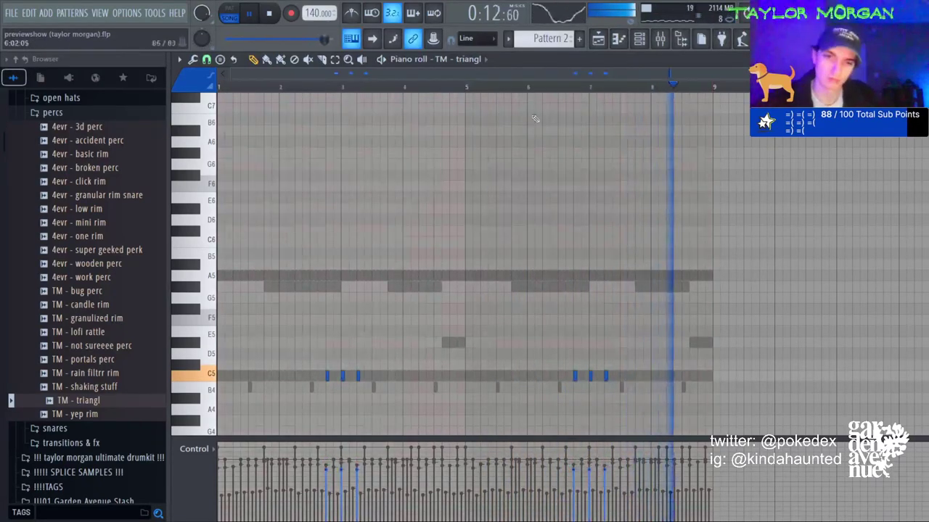
Remove the third triangle hit from each group, on beat 2 of bars 3 and 7.
{"action": "key", "text": "F6"}
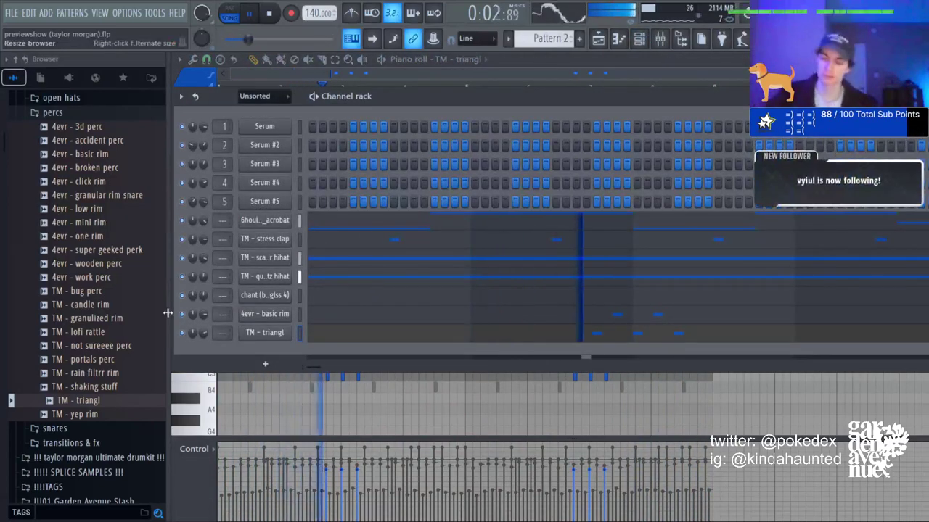
{"action": "key", "text": "F6"}
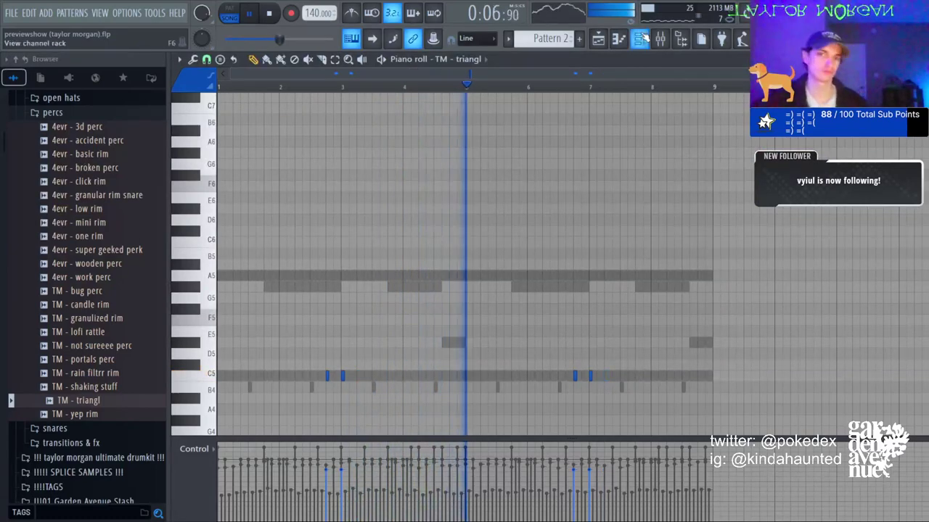
{"action": "key", "text": "F6"}
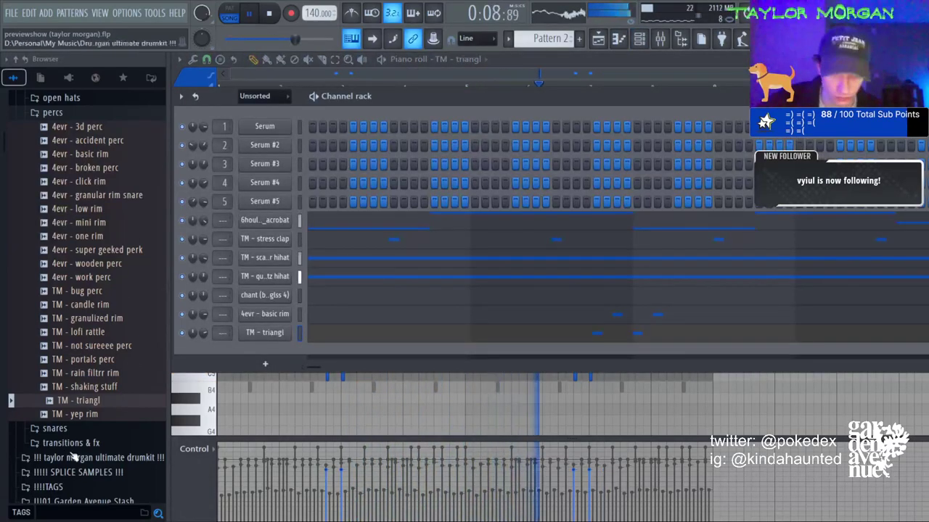
Add the favourite sample 4evr - basic snare as a new channel and place a short run of C5 hits late in bar 4.
{"action": "left_click", "coordinate": [123, 78]}
{"action": "scroll", "coordinate": [85, 250], "scroll_direction": "up", "scroll_amount": 5}
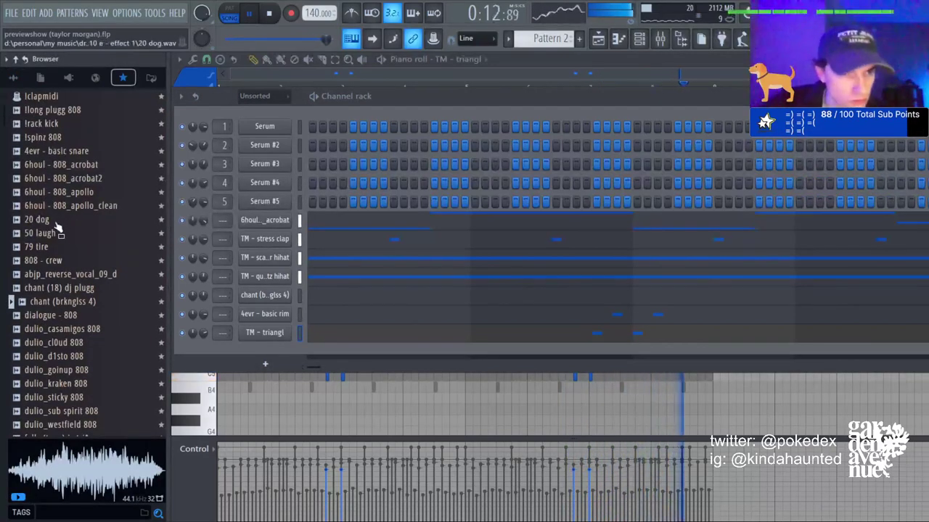
{"action": "left_click", "coordinate": [52, 247]}
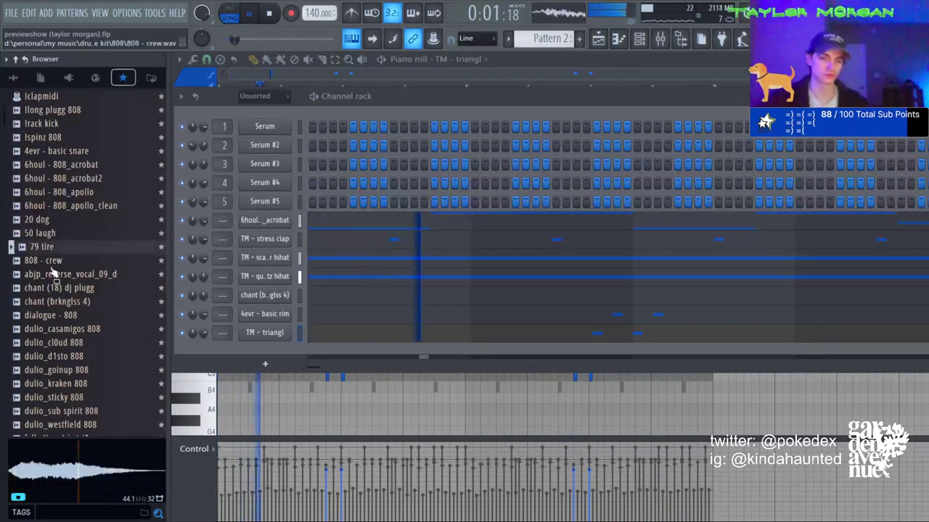
{"action": "left_click_drag", "start_coordinate": [56, 151], "coordinate": [578, 330]}
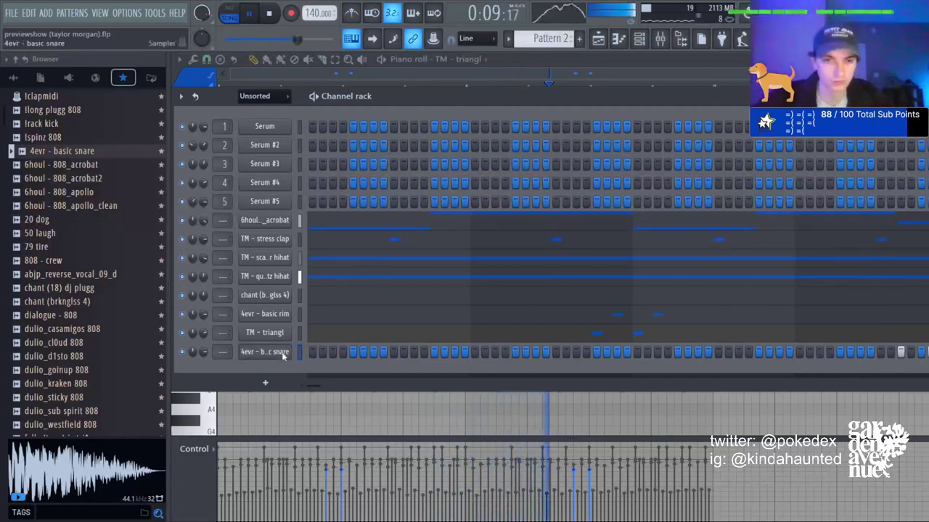
{"action": "key", "text": "F7"}
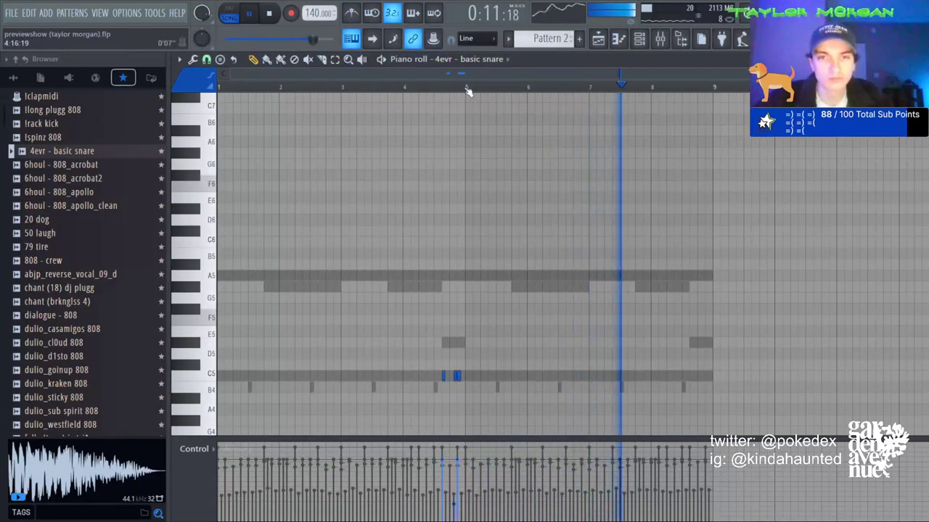
Duplicate the bar 4 snare hits four bars later into bar 8 and remove the last copied hit.
{"action": "left_click_drag", "start_coordinate": [468, 87], "coordinate": [219, 88]}
{"action": "key", "text": "ctrl+b"}
{"action": "key", "text": "ctrl+d"}
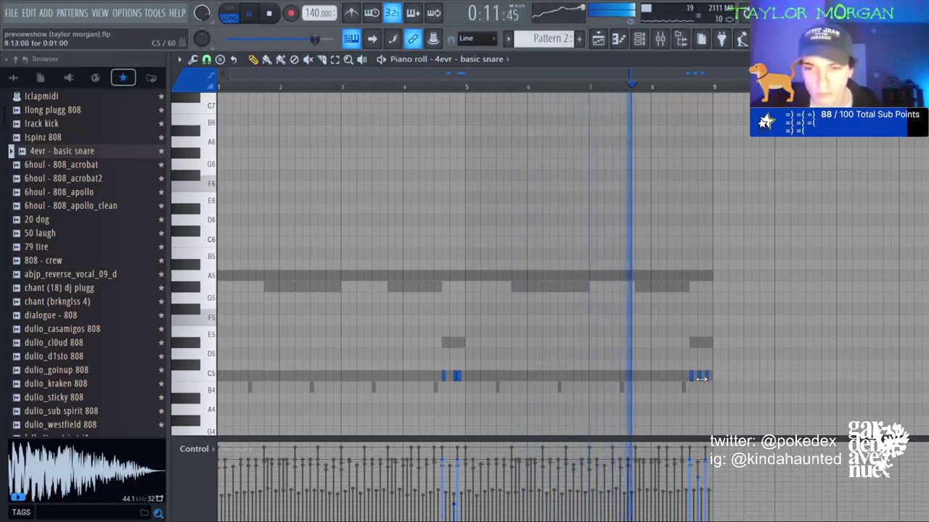
{"action": "left_click_drag", "start_coordinate": [705, 377], "coordinate": [706, 398]}
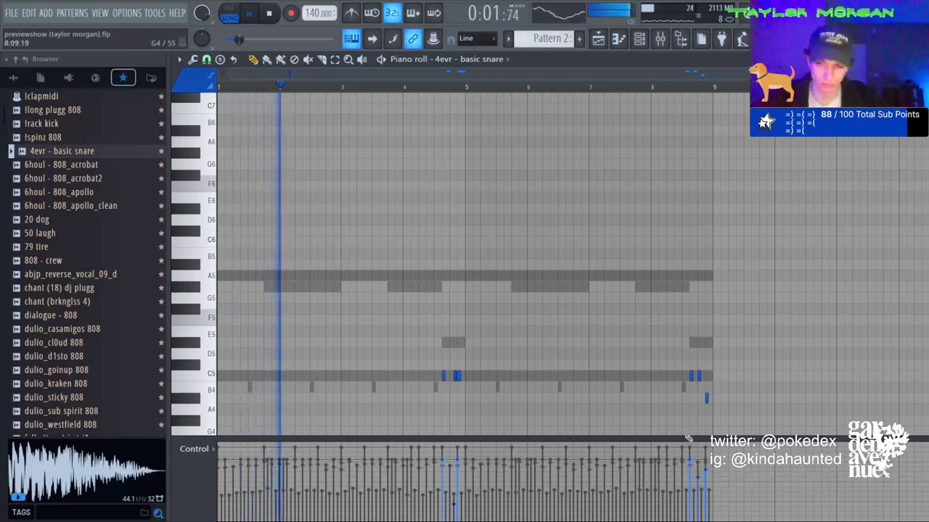
{"action": "right_click", "coordinate": [706, 398]}
Thin the bar 4 snare run to two C5 hits and replace the bar 8 hits with a duplicate of it.
{"action": "right_click", "coordinate": [455, 377]}
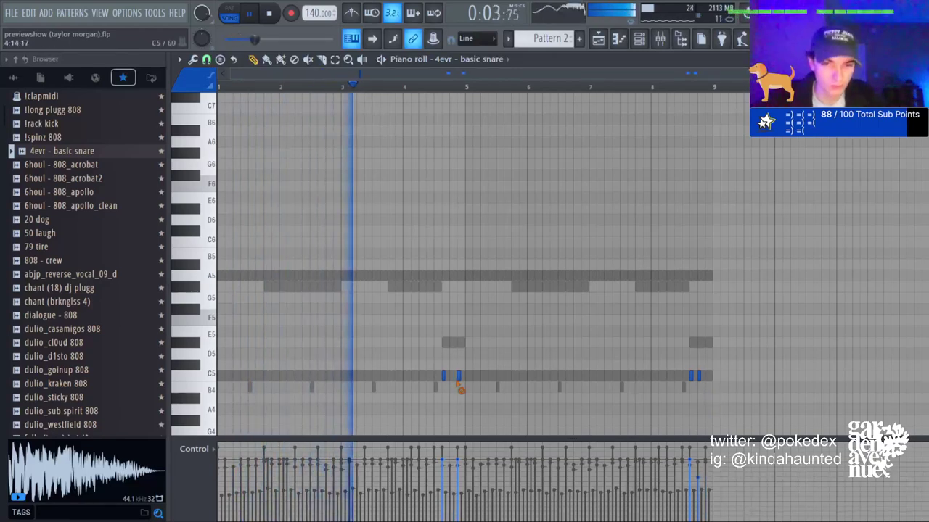
{"action": "right_click", "coordinate": [692, 374]}
{"action": "right_click", "coordinate": [699, 376]}
{"action": "key", "text": "ctrl+a"}
{"action": "key", "text": "ctrl+b"}
{"action": "key", "text": "ctrl+d"}
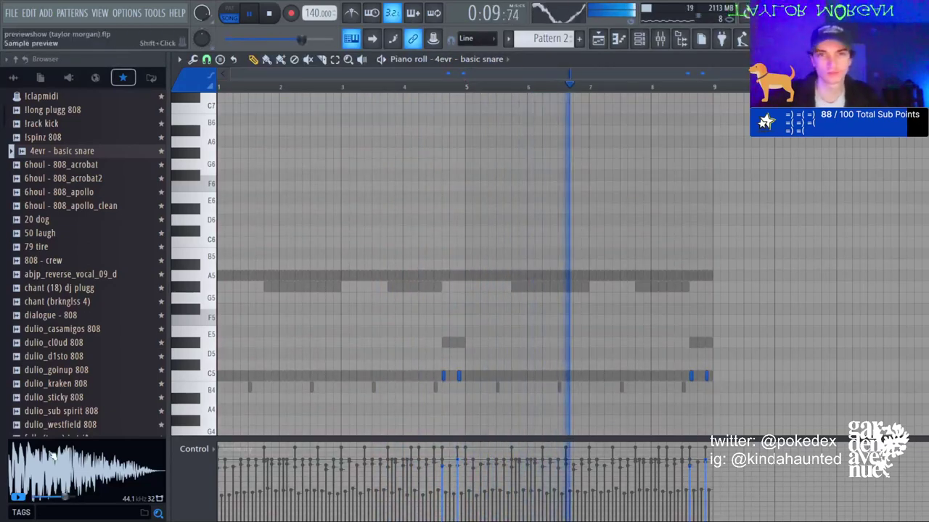
Add extra TM - stress clap hits on B4 at steps 3 and 15 of bars 4 and 8.
{"action": "scroll", "coordinate": [481, 64], "scroll_direction": "down", "scroll_amount": 2}
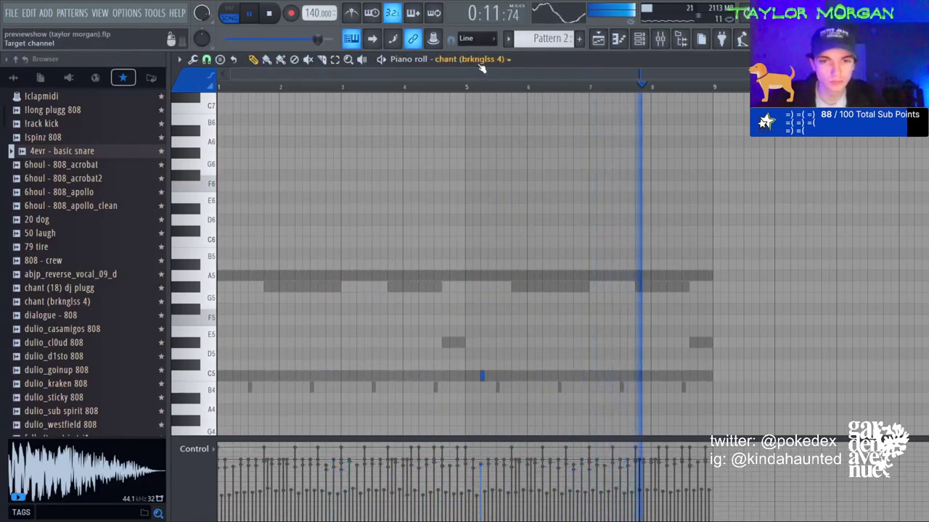
{"action": "scroll", "coordinate": [481, 66], "scroll_direction": "up", "scroll_amount": 4}
{"action": "scroll", "coordinate": [481, 66], "scroll_direction": "down", "scroll_amount": 1}
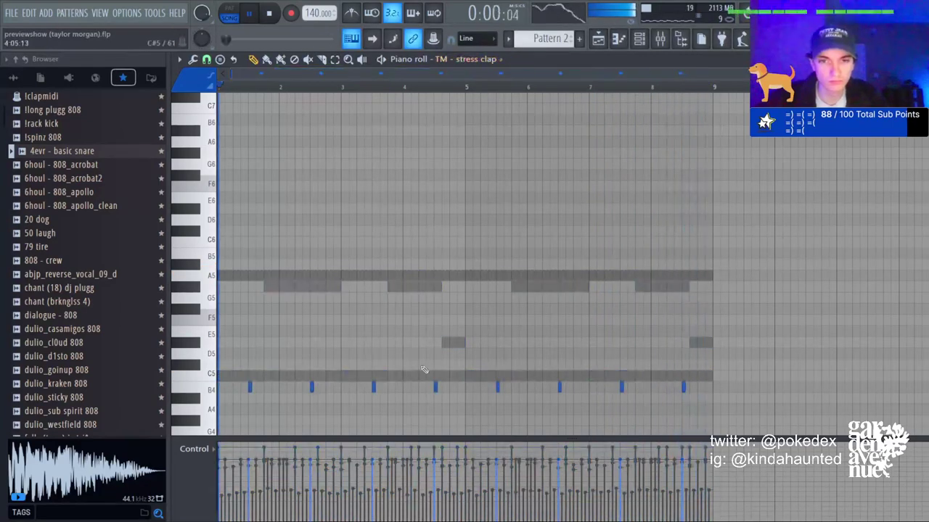
{"action": "left_click", "coordinate": [457, 386]}
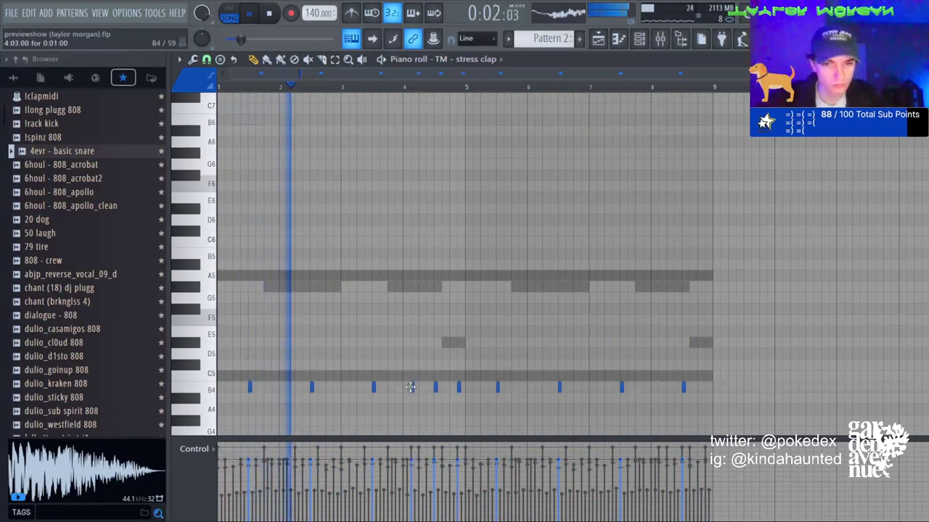
{"action": "left_click", "coordinate": [411, 386]}
{"action": "left_click", "coordinate": [660, 386]}
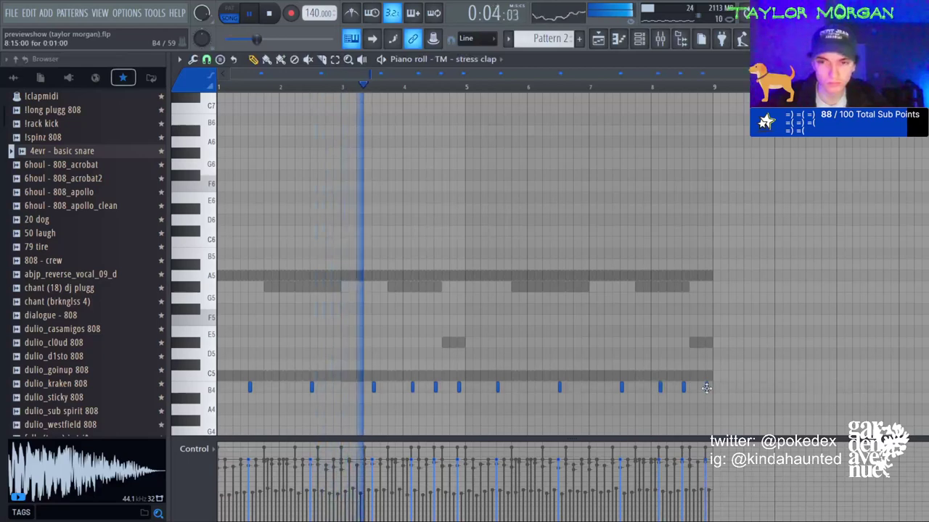
Delete the 4evr - basic snare channel from the project.
{"action": "key", "text": "F6"}
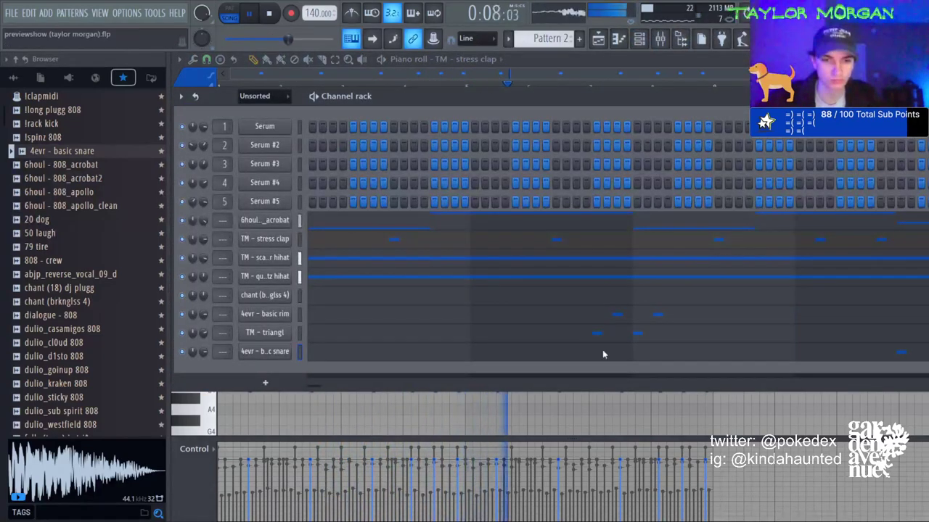
{"action": "key", "text": "alt+Delete"}
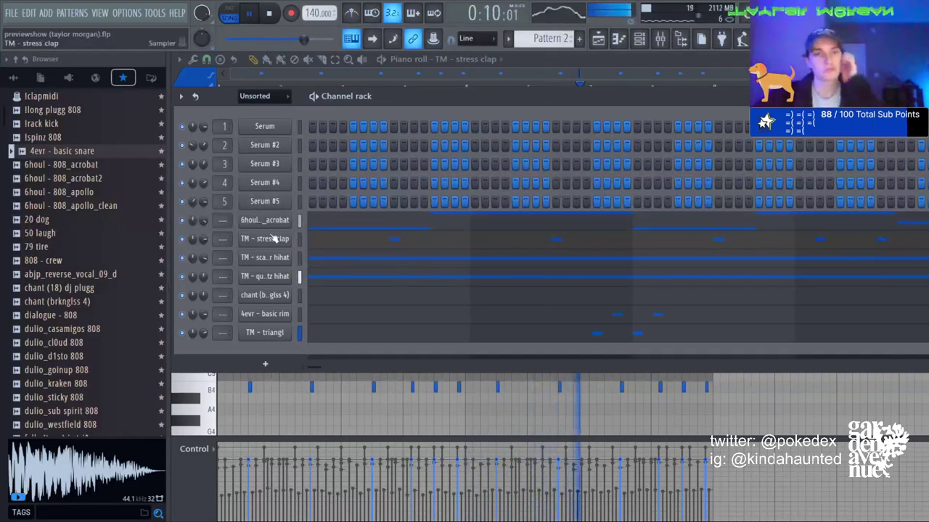
Add a Fruity parametric EQ 2 to the Serum #2 audio insert and boost band 7, moved down into the high mids.
{"action": "left_click", "coordinate": [671, 41]}
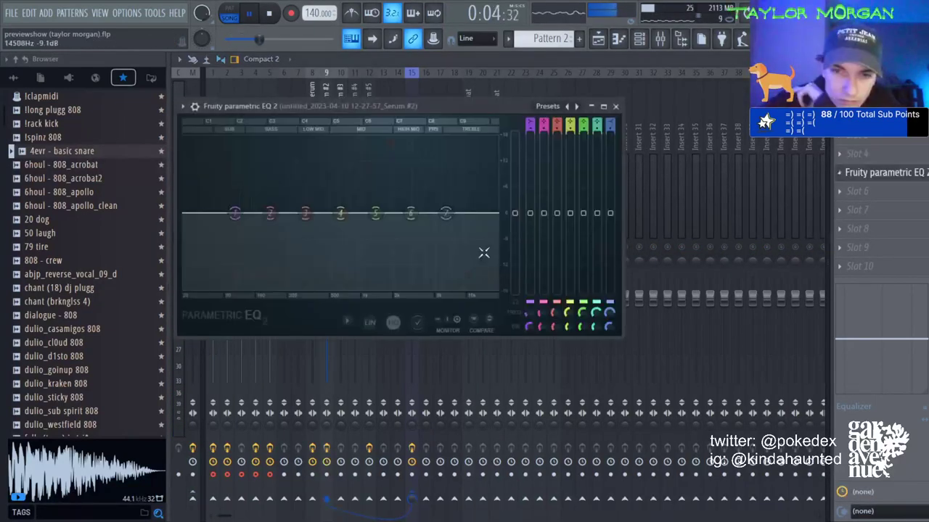
{"action": "left_click_drag", "start_coordinate": [446, 214], "coordinate": [402, 188]}
{"action": "key", "text": "Escape"}
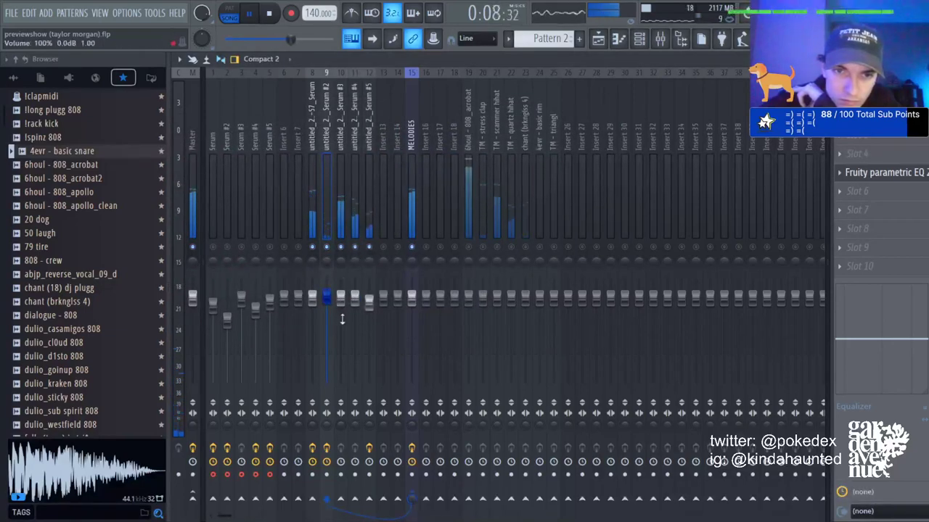
Unsolo the melody inserts and set the Serum #2 audio insert's volume to 100%.
{"action": "left_click", "coordinate": [383, 211]}
{"action": "left_click", "coordinate": [414, 212]}
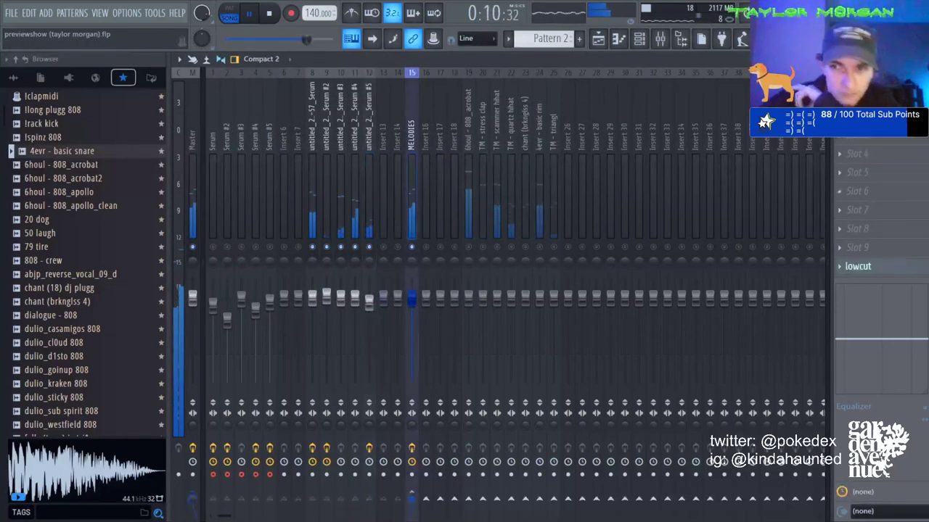
{"action": "left_click", "coordinate": [197, 138]}
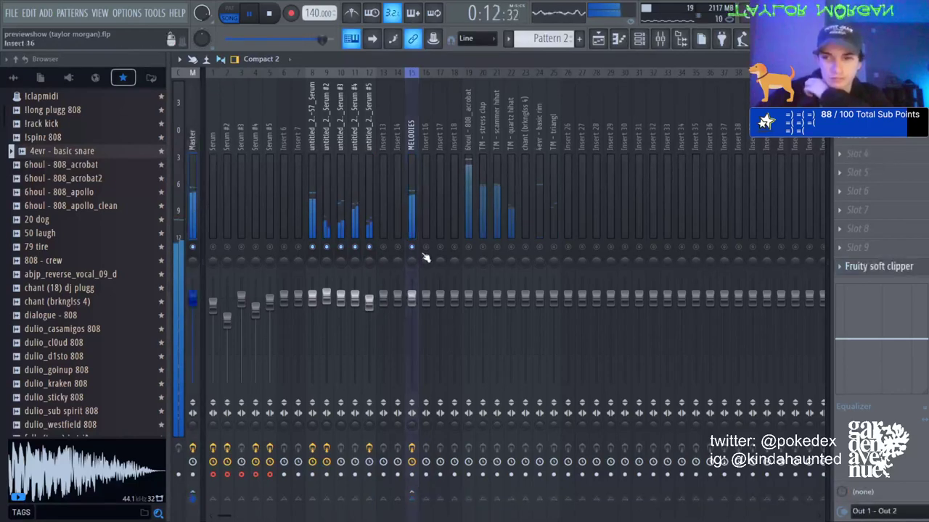
{"action": "left_click", "coordinate": [328, 297]}
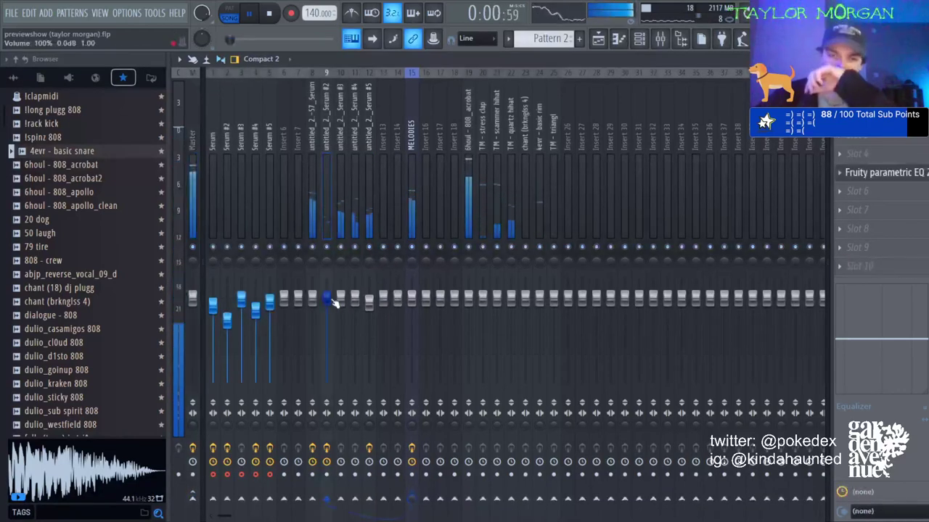
Disarm recording on the five original Serum mixer inserts.
{"action": "left_click", "coordinate": [270, 475]}
{"action": "left_click", "coordinate": [241, 475]}
{"action": "left_click", "coordinate": [255, 475]}
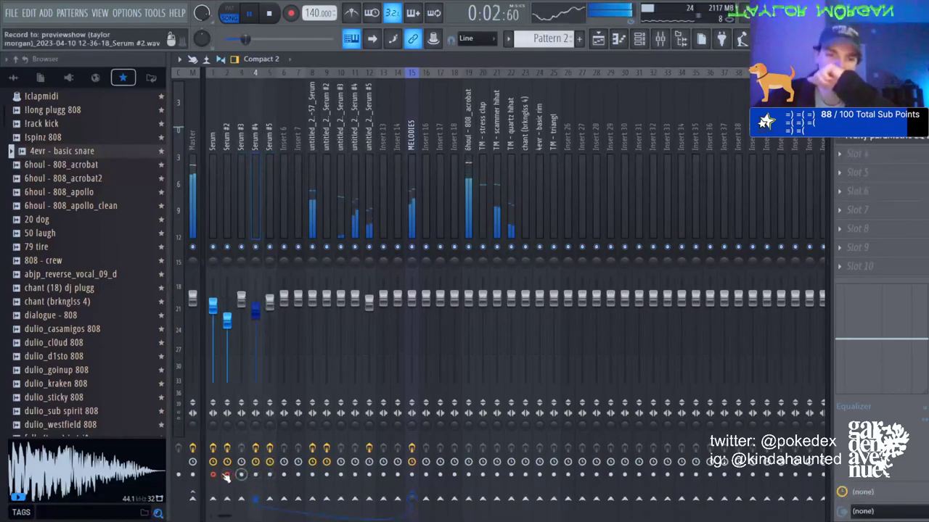
{"action": "left_click", "coordinate": [227, 475]}
{"action": "left_click", "coordinate": [183, 475]}
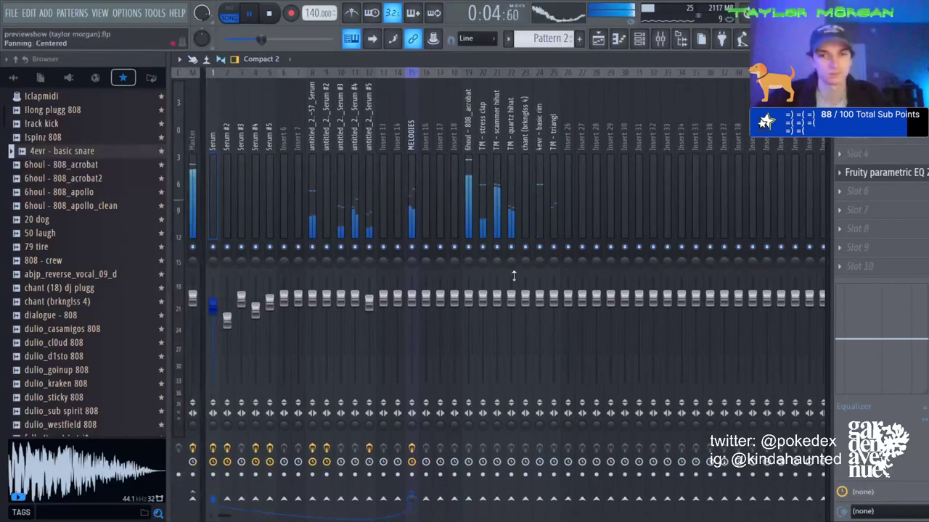
Solo the 808 insert and bring in the clap, scammer hihat at -1.0 dB and quartz hihat with lowered volumes.
{"action": "right_click", "coordinate": [468, 248]}
{"action": "left_click", "coordinate": [485, 296]}
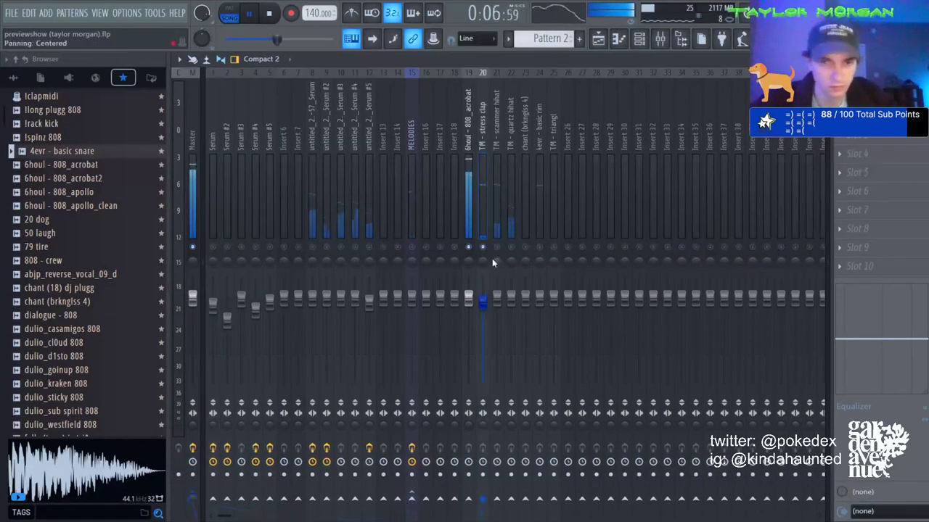
{"action": "left_click", "coordinate": [499, 301]}
{"action": "left_click", "coordinate": [497, 248]}
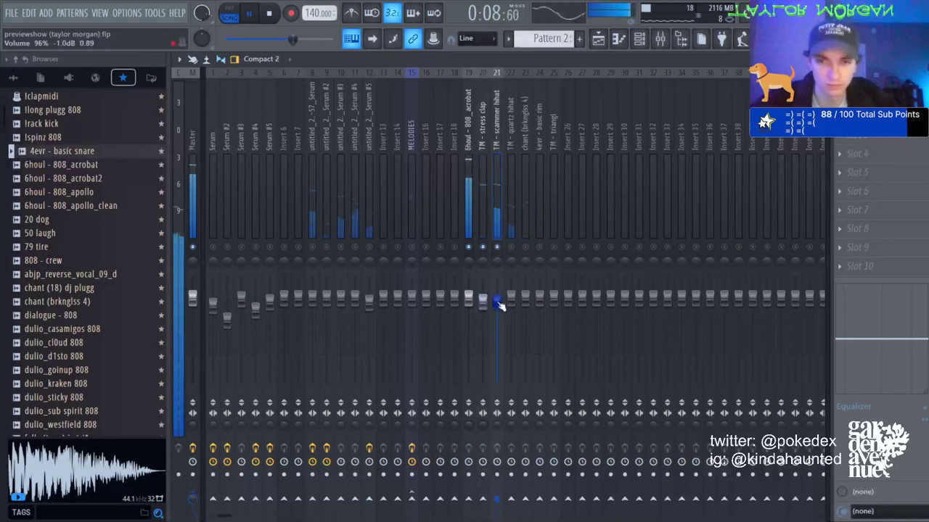
{"action": "left_click", "coordinate": [511, 296]}
Bring in the chant insert, lower its volume and shape it with a Fruity parametric EQ 2.
{"action": "left_click", "coordinate": [525, 249]}
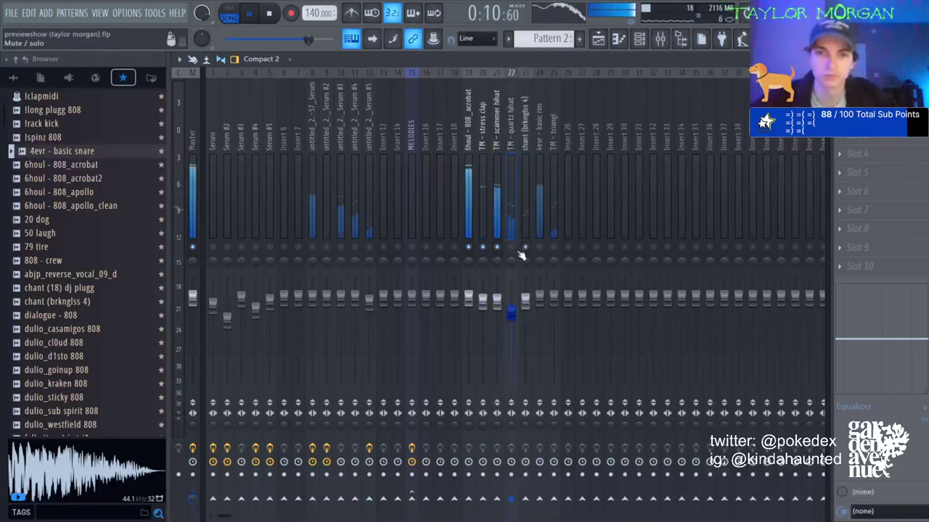
{"action": "left_click_drag", "start_coordinate": [525, 300], "coordinate": [525, 310]}
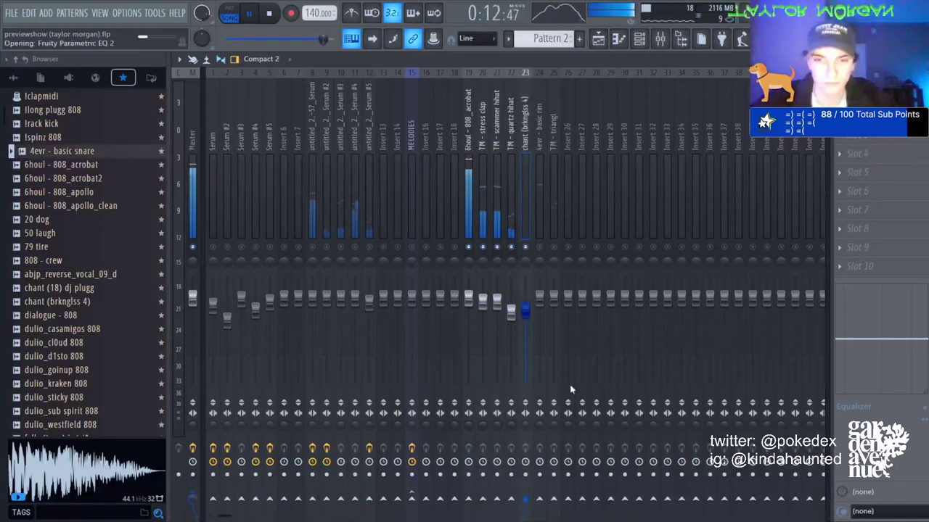
{"action": "left_click_drag", "start_coordinate": [373, 246], "coordinate": [380, 269]}
{"action": "key", "text": "Escape"}
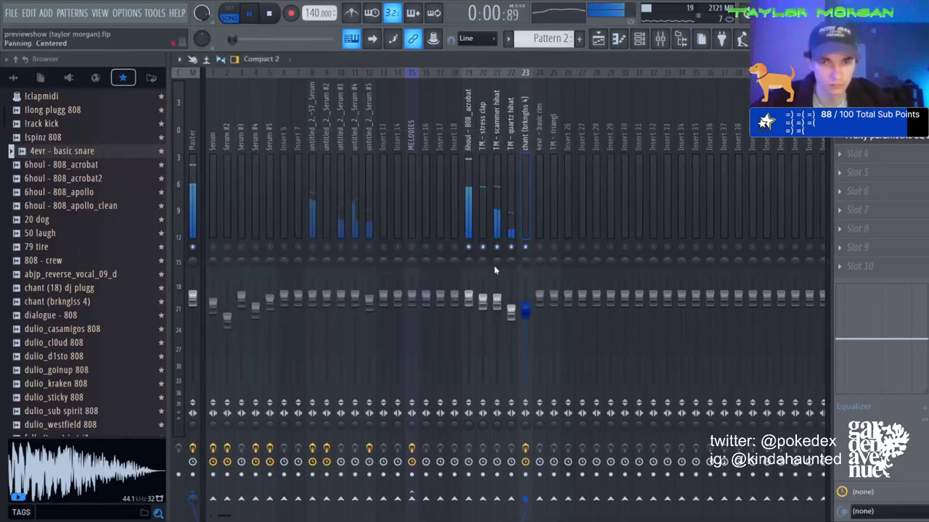
Raise the quartz hihat slightly, and bring in the rim and triangle inserts with lowered volumes and off-centre panning.
{"action": "left_click_drag", "start_coordinate": [511, 312], "coordinate": [539, 308]}
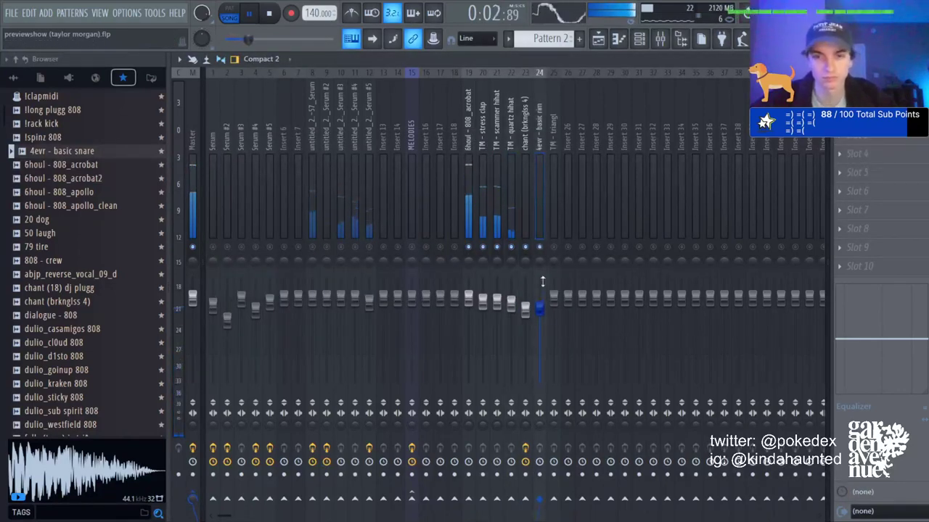
{"action": "left_click", "coordinate": [539, 247]}
{"action": "left_click", "coordinate": [553, 249]}
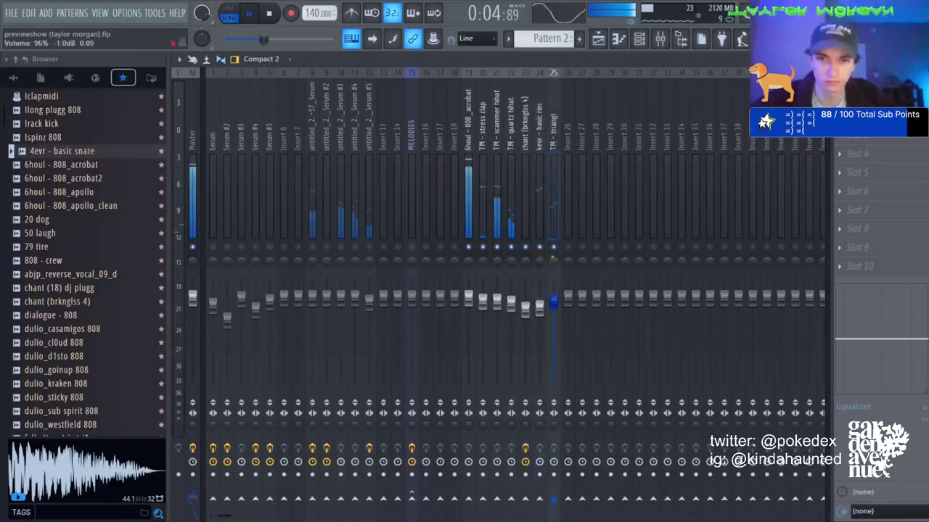
{"action": "left_click", "coordinate": [539, 311]}
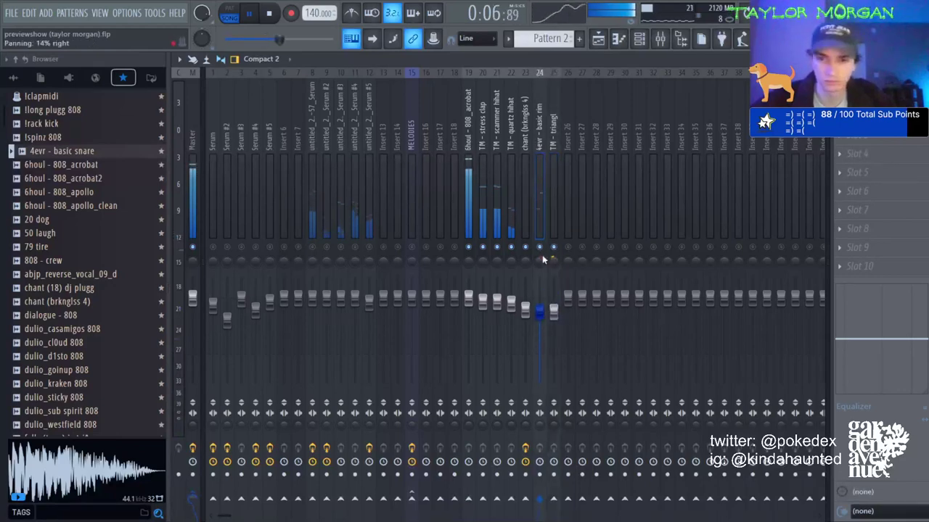
{"action": "left_click", "coordinate": [519, 172]}
{"action": "left_click", "coordinate": [469, 268]}
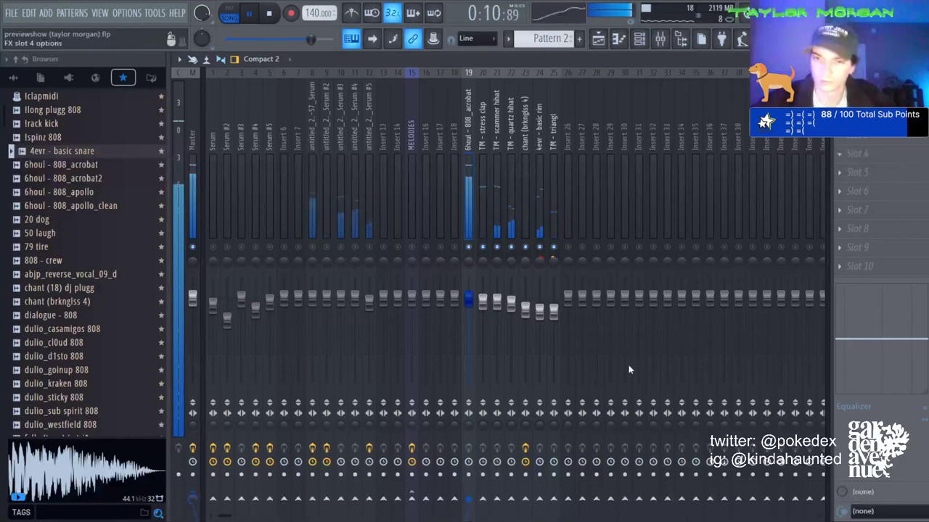
Unsolo the drum inserts and add OTT to the Serum #5 audio insert with Depth at 20%.
{"action": "left_click", "coordinate": [371, 248]}
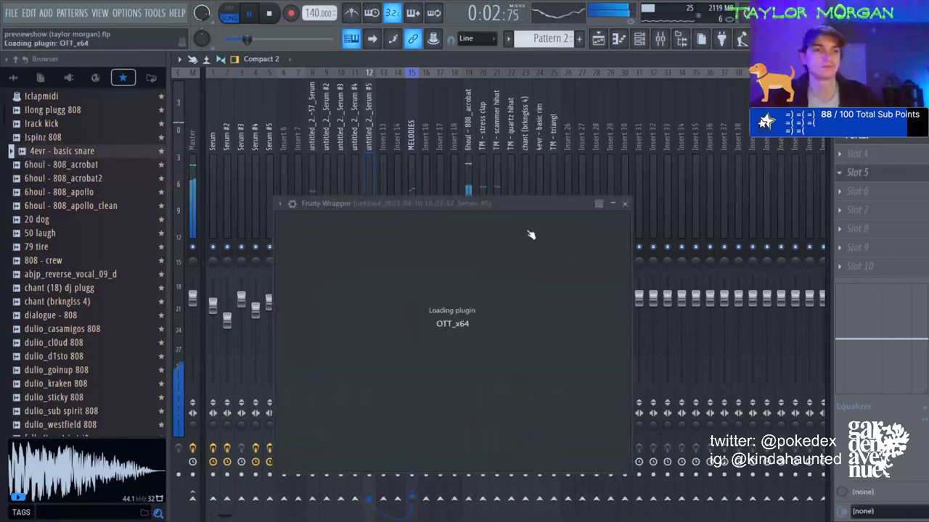
{"action": "left_click_drag", "start_coordinate": [296, 278], "coordinate": [297, 327]}
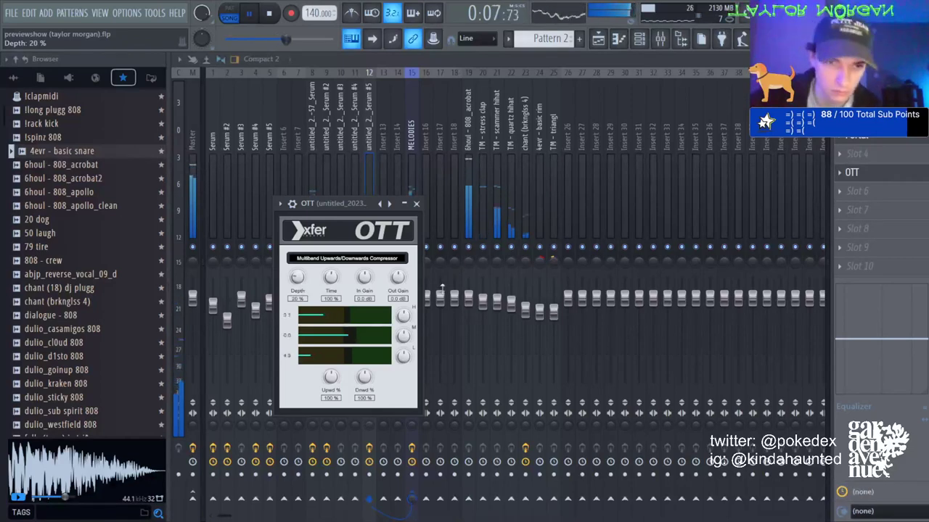
{"action": "key", "text": "Escape"}
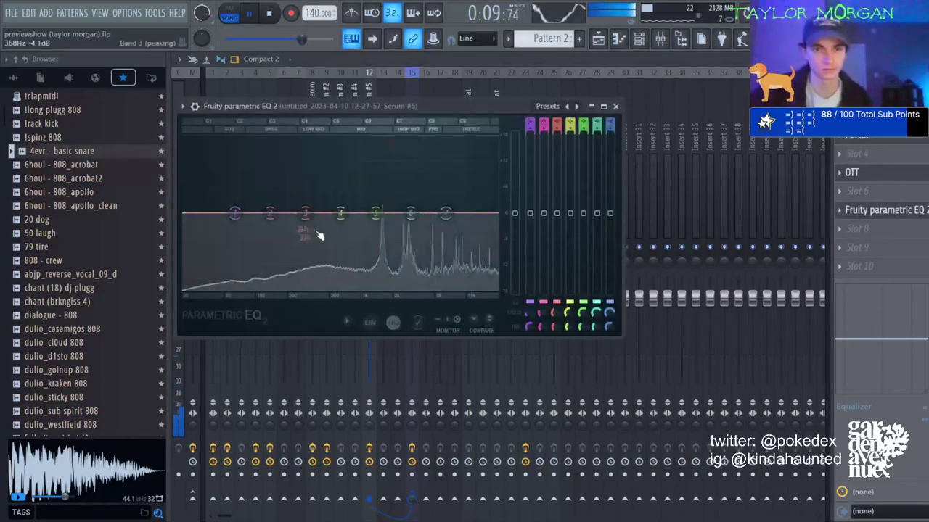
Equalize the Serum #5 audio insert with a band 5 cut of about 4.1 dB at 1334 Hz and a band 6 boost above it.
{"action": "left_click_drag", "start_coordinate": [375, 213], "coordinate": [375, 246]}
{"action": "scroll", "coordinate": [377, 145], "scroll_direction": "up", "scroll_amount": 5}
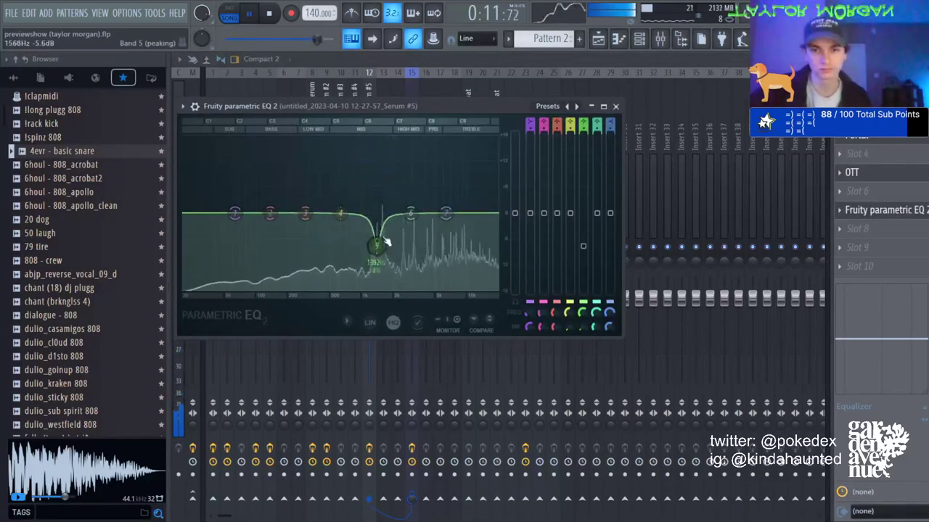
{"action": "left_click_drag", "start_coordinate": [410, 213], "coordinate": [419, 192]}
{"action": "left_click_drag", "start_coordinate": [375, 246], "coordinate": [374, 231]}
{"action": "scroll", "coordinate": [374, 231], "scroll_direction": "down", "scroll_amount": 3}
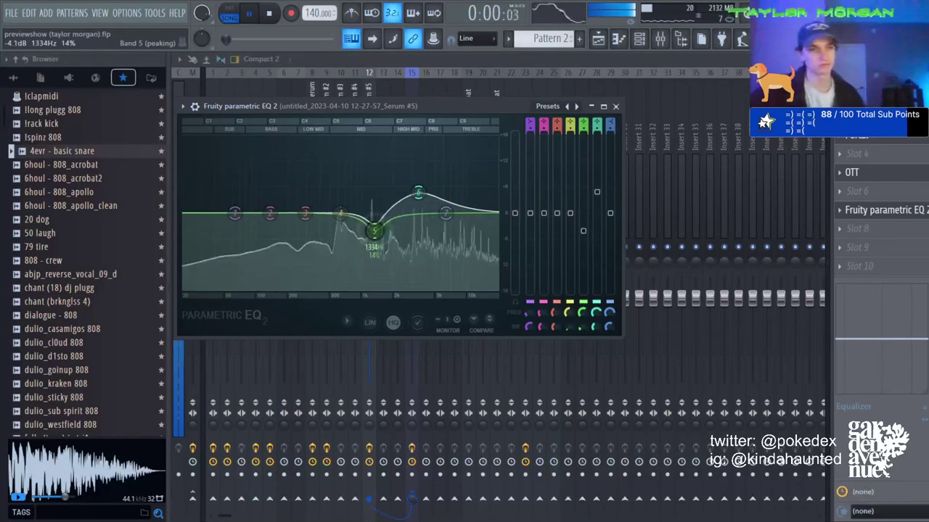
{"action": "left_click", "coordinate": [615, 107]}
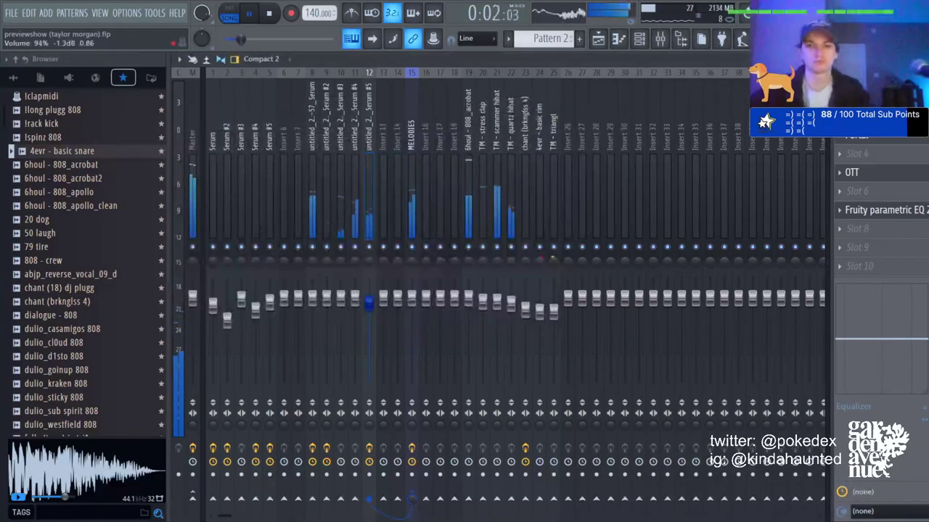
Split Pattern 2 by channel and place the resulting drum patterns on playlist tracks 7 to 13 from bar 1.
{"action": "key", "text": "F5"}
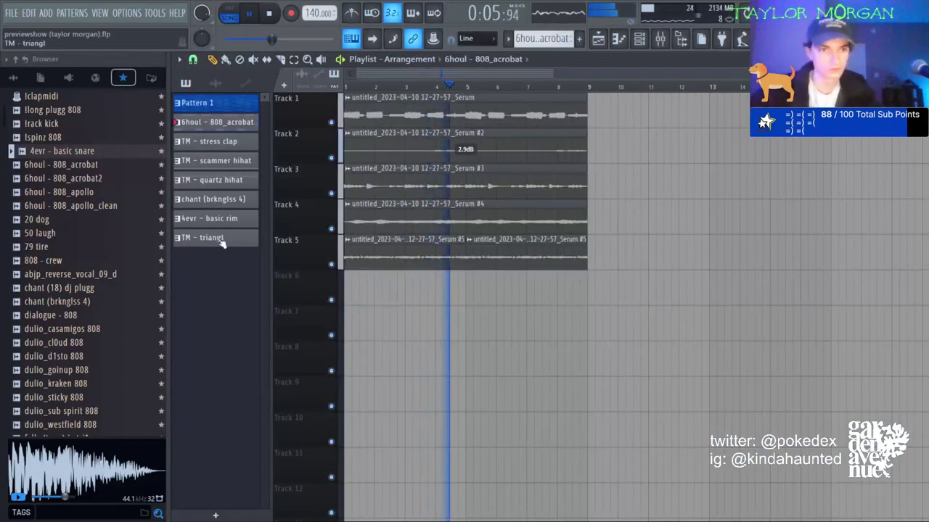
{"action": "left_click_drag", "start_coordinate": [207, 238], "coordinate": [418, 293]}
{"action": "scroll", "coordinate": [594, 317], "scroll_direction": "down", "scroll_amount": 5}
{"action": "scroll", "coordinate": [632, 87], "scroll_direction": "down", "scroll_amount": 3}
{"action": "scroll", "coordinate": [560, 239], "scroll_direction": "up", "scroll_amount": 4}
Duplicate the drum pattern clips four times end to end, deselect them and stop playback.
{"action": "key", "text": "ctrl+b"}
{"action": "key", "text": "ctrl+b"}
{"action": "key", "text": "ctrl+b"}
{"action": "key", "text": "ctrl+b"}
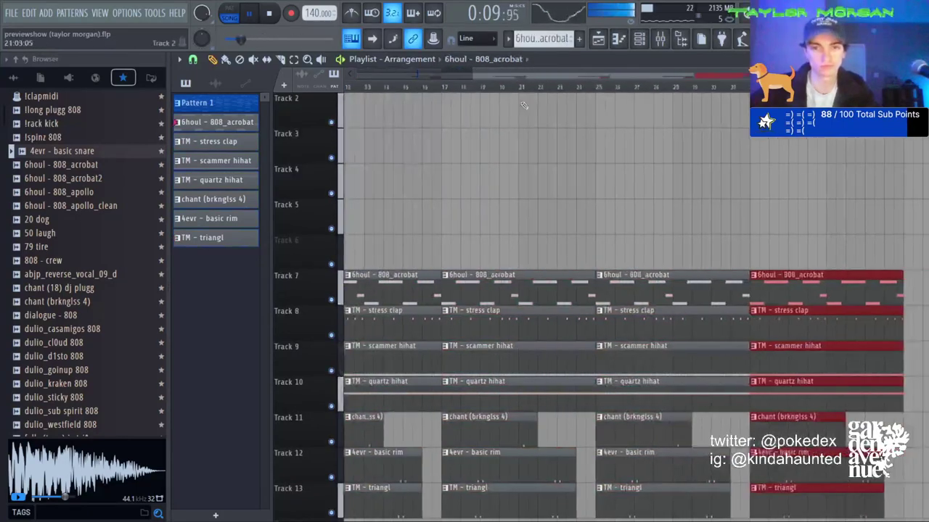
{"action": "key", "text": "ctrl+d"}
{"action": "scroll", "coordinate": [496, 88], "scroll_direction": "down", "scroll_amount": 3}
{"action": "key", "text": "space"}
{"action": "scroll", "coordinate": [337, 106], "scroll_direction": "up", "scroll_amount": 1}
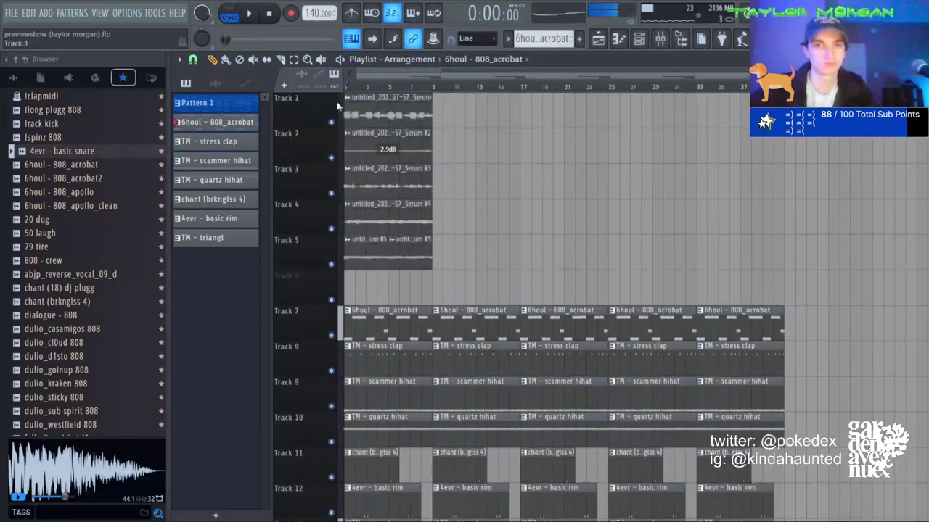
Duplicate the five Serum audio layers on tracks 1 to 5 three times end to end, up to bar 33.
{"action": "left_click", "coordinate": [296, 61]}
{"action": "left_click_drag", "start_coordinate": [501, 293], "coordinate": [363, 109]}
{"action": "key", "text": "ctrl+b"}
{"action": "key", "text": "ctrl+b"}
{"action": "key", "text": "ctrl+b"}
Delete the drum clips on tracks 7 to 13 before bar 9 and after bar 33.
{"action": "left_click_drag", "start_coordinate": [351, 253], "coordinate": [356, 518]}
{"action": "key", "text": "Delete"}
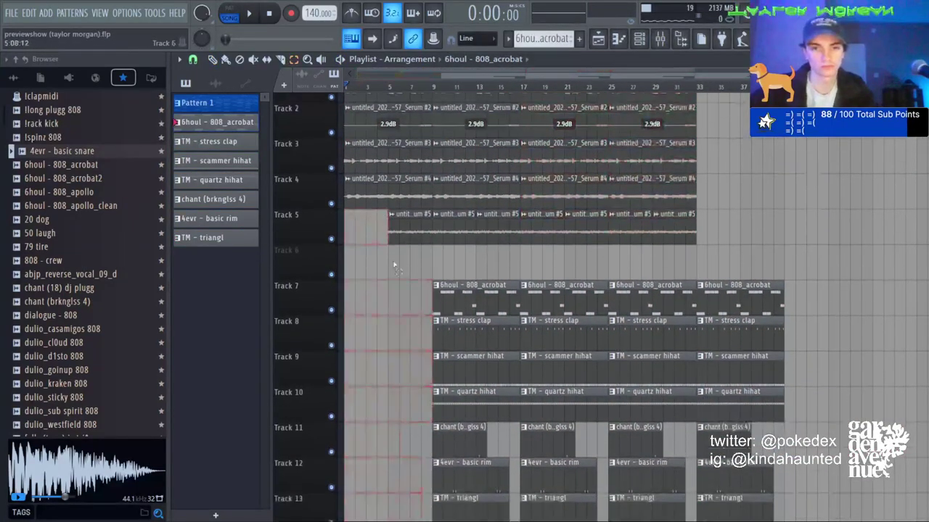
{"action": "scroll", "coordinate": [822, 242], "scroll_direction": "down", "scroll_amount": 1}
{"action": "left_click_drag", "start_coordinate": [756, 225], "coordinate": [753, 488]}
{"action": "key", "text": "Delete"}
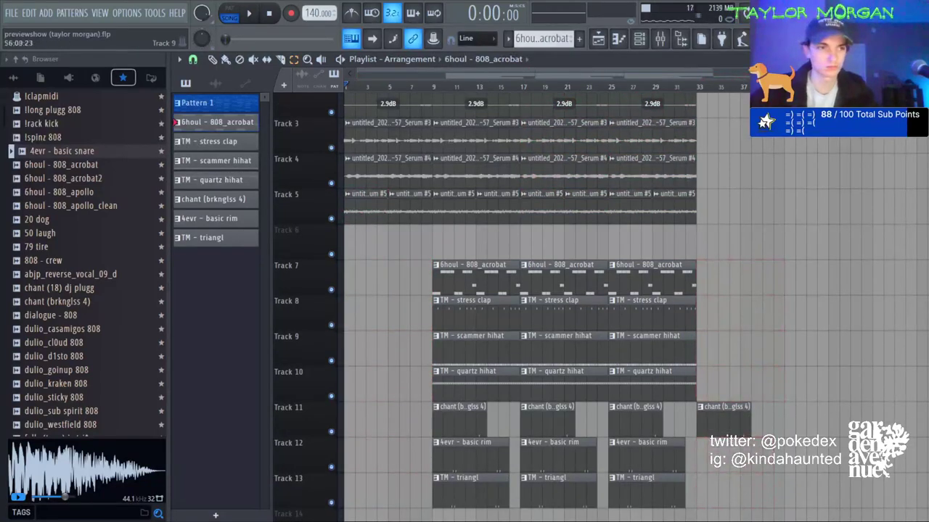
{"action": "left_click_drag", "start_coordinate": [751, 400], "coordinate": [695, 439]}
{"action": "key", "text": "Delete"}
{"action": "scroll", "coordinate": [319, 149], "scroll_direction": "up", "scroll_amount": 1}
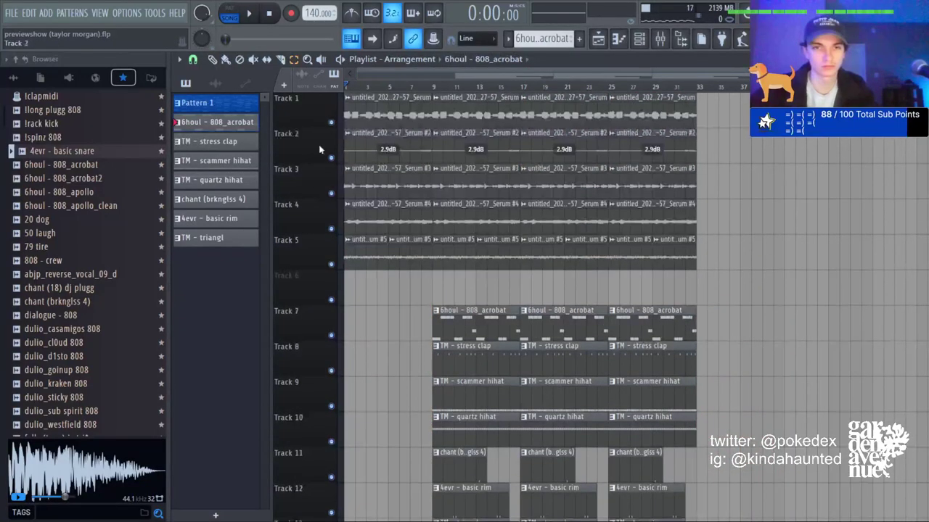
Delete the Serum #2 clips at bars 1 and 17 and the Serum #3 clip at bar 1.
{"action": "right_click", "coordinate": [399, 142]}
{"action": "right_click", "coordinate": [550, 151]}
{"action": "right_click", "coordinate": [366, 252]}
{"action": "right_click", "coordinate": [411, 257]}
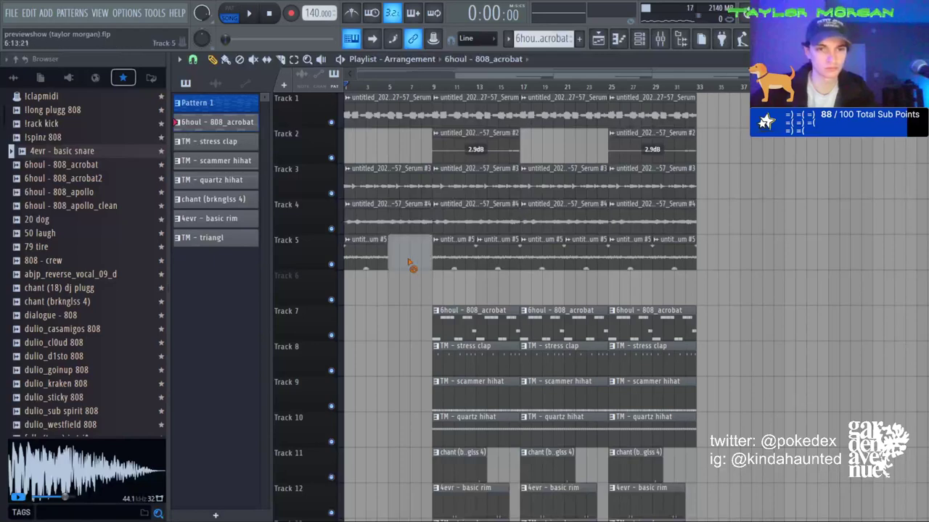
{"action": "key", "text": "space"}
{"action": "key", "text": "ctrl+z"}
{"action": "right_click", "coordinate": [388, 189]}
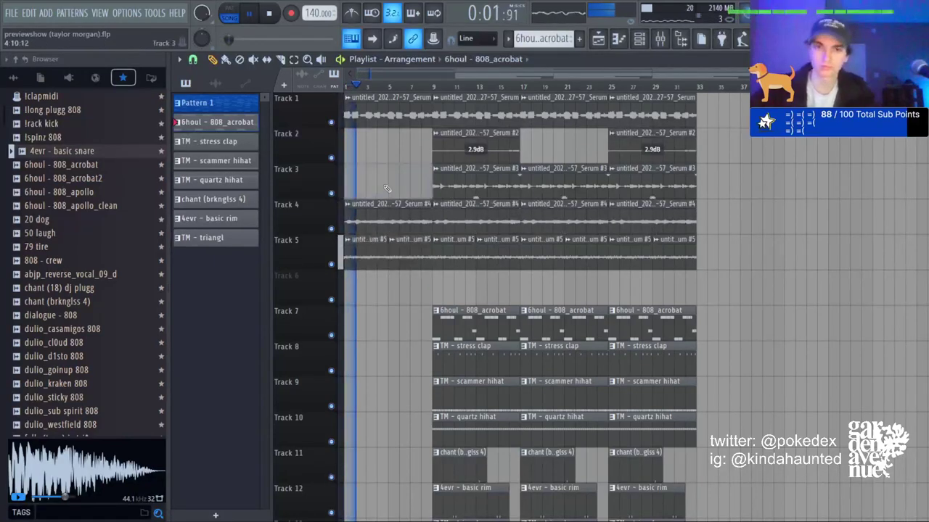
Delete the Serum #5 audio clips at bars 17, 21 and 29 on track 5.
{"action": "right_click", "coordinate": [540, 251]}
{"action": "right_click", "coordinate": [584, 251]}
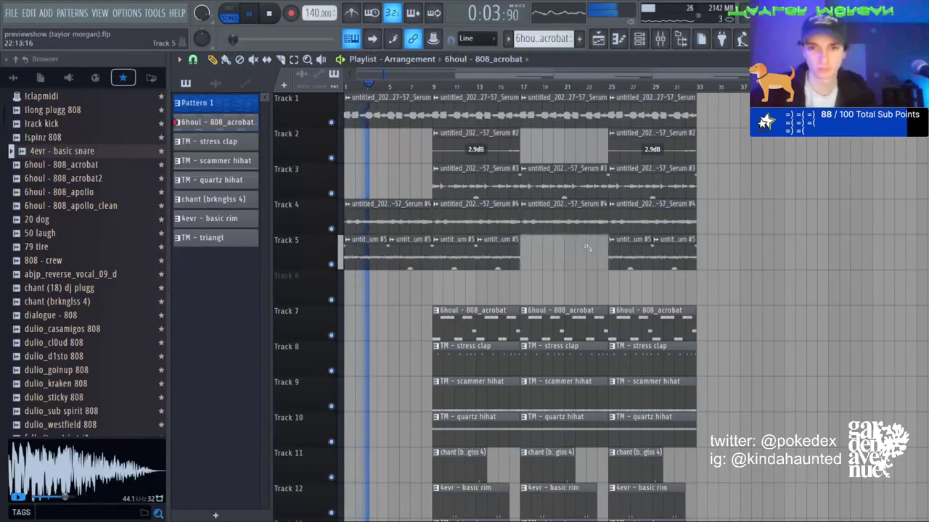
{"action": "right_click", "coordinate": [664, 248]}
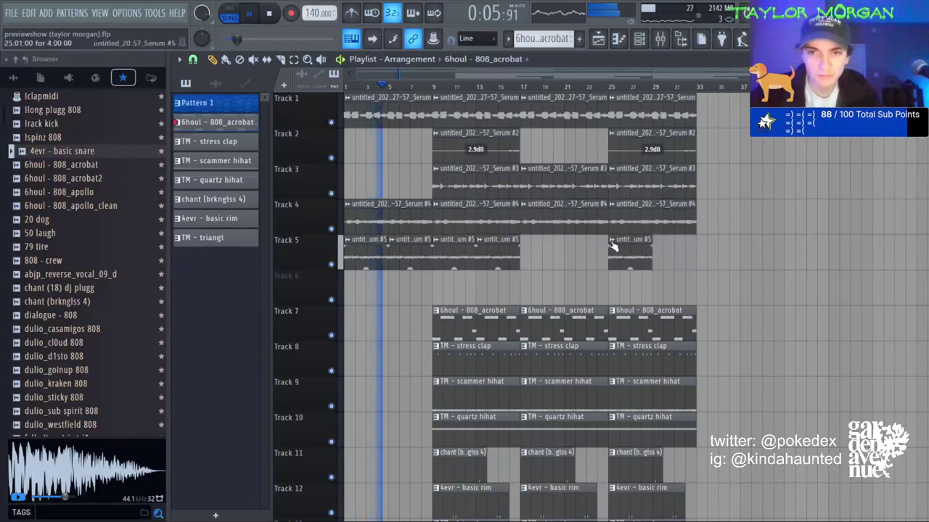
Make the Serum #5 audio clip at bar 25 unique and time-stretch it to end at bar 33.
{"action": "left_click", "coordinate": [628, 247]}
{"action": "double_click", "coordinate": [628, 247]}
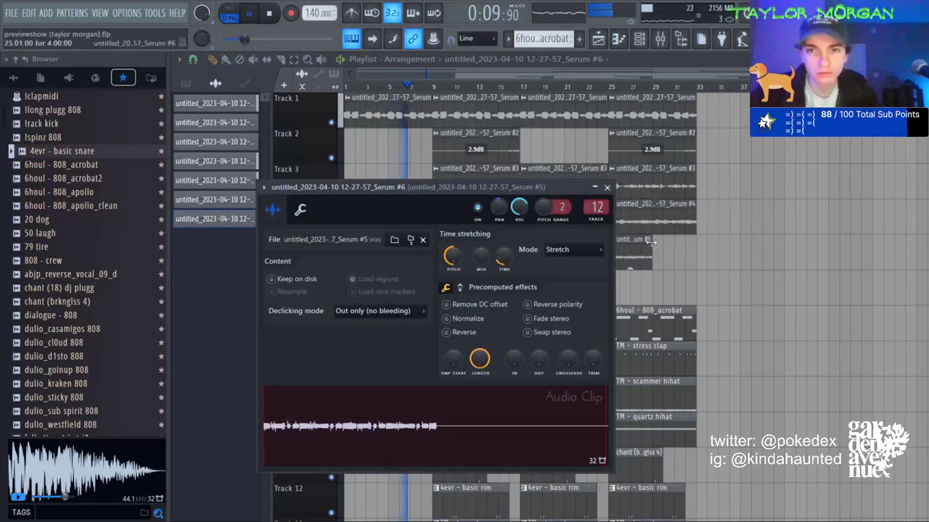
{"action": "key", "text": "Escape"}
Delete the Serum #3 clip on track 3 and the Serum clip on track 1 at bar 25.
{"action": "right_click", "coordinate": [638, 181]}
{"action": "right_click", "coordinate": [633, 117]}
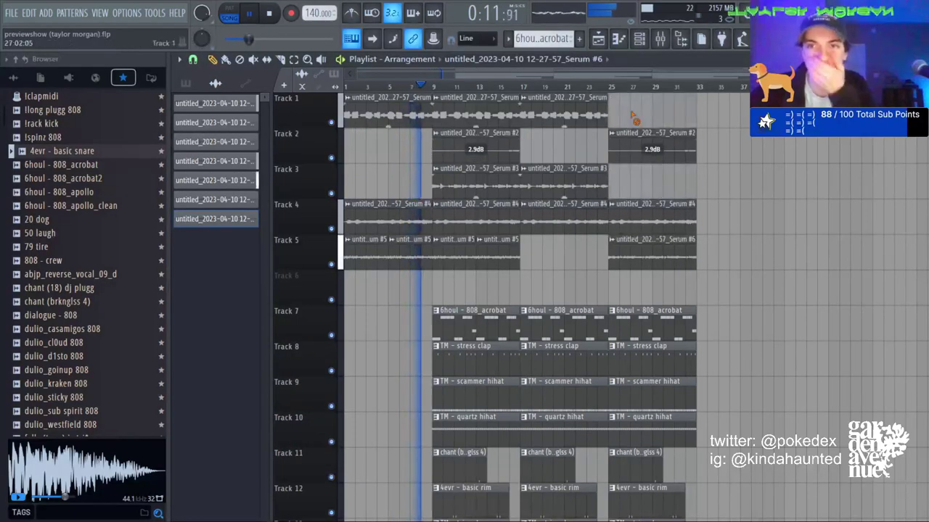
{"action": "left_click", "coordinate": [555, 168]}
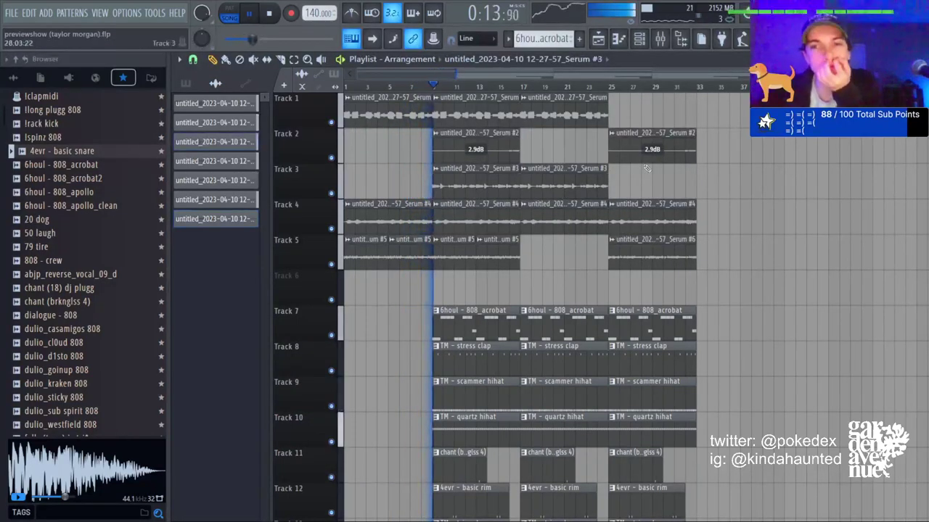
Copy the drum clips from bar 9 to bar 1 and remove the quartz hihat, basic rim and triangl clips there.
{"action": "left_click", "coordinate": [294, 61]}
{"action": "scroll", "coordinate": [372, 223], "scroll_direction": "down", "scroll_amount": 4}
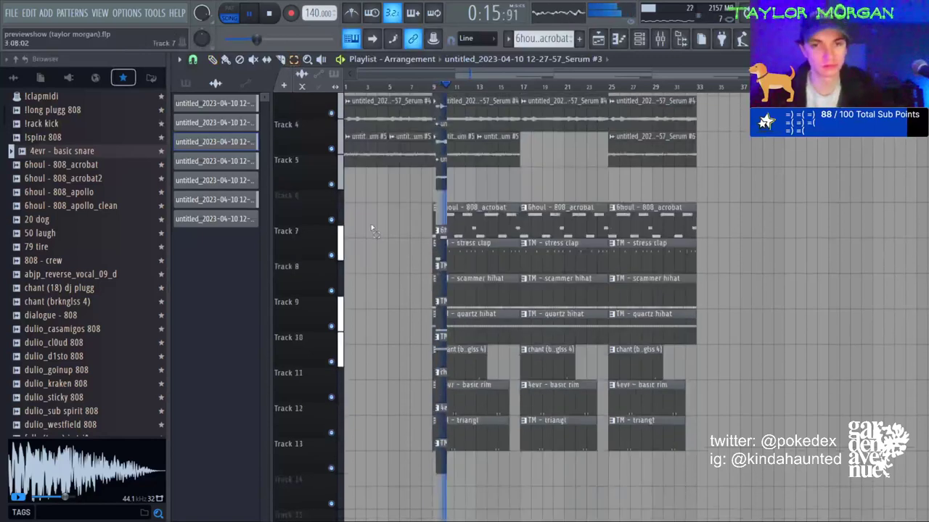
{"action": "key", "text": "space"}
{"action": "left_click_drag", "start_coordinate": [419, 166], "coordinate": [480, 403]}
{"action": "key", "text": "Delete"}
{"action": "key", "text": "ctrl+z"}
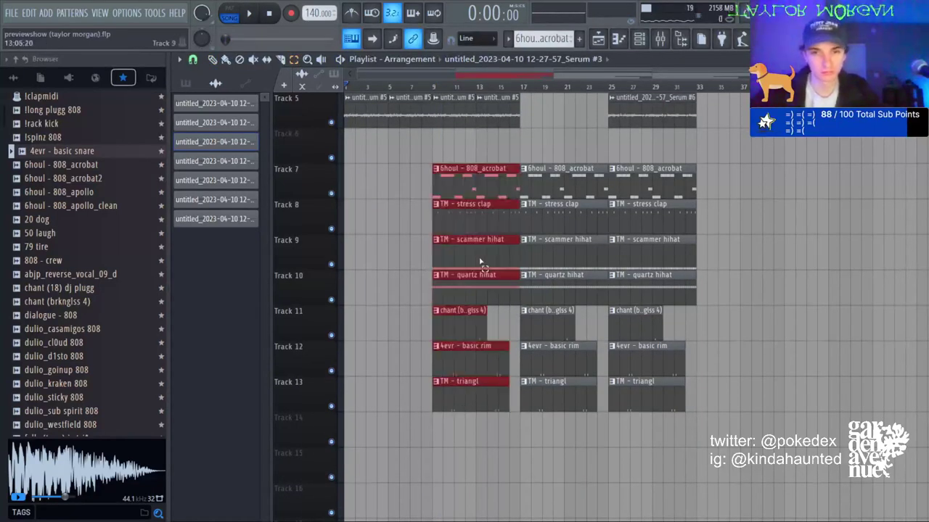
{"action": "key", "text": "ctrl+z"}
{"action": "key", "text": "Delete"}
{"action": "left_click_drag", "start_coordinate": [379, 349], "coordinate": [384, 405]}
{"action": "key", "text": "Delete"}
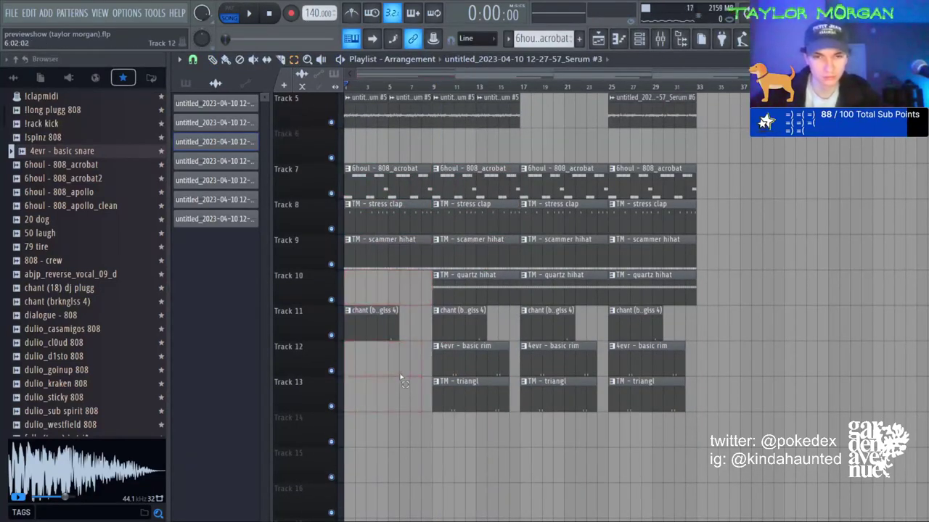
Trim the intro drum clips to start at bar 3 and play the arrangement.
{"action": "key", "text": "space"}
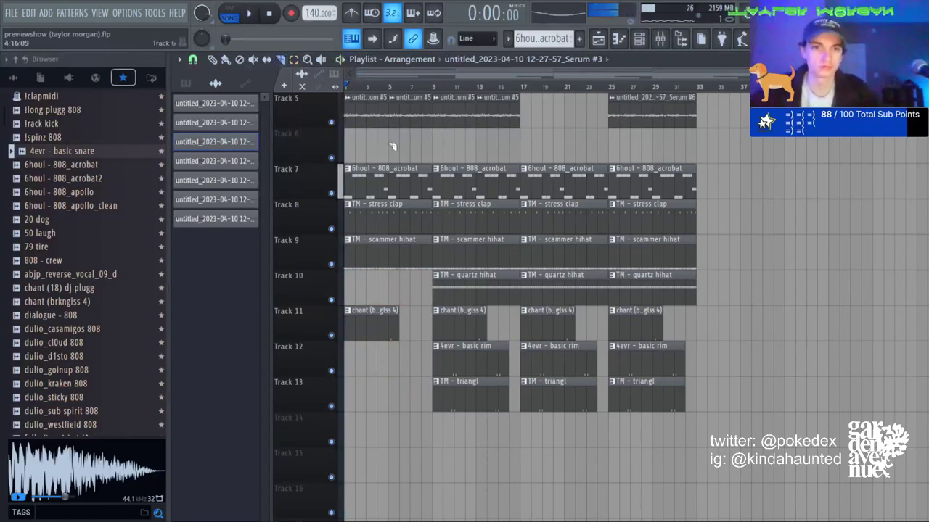
{"action": "left_click_drag", "start_coordinate": [376, 338], "coordinate": [370, 341]}
{"action": "key", "text": "space"}
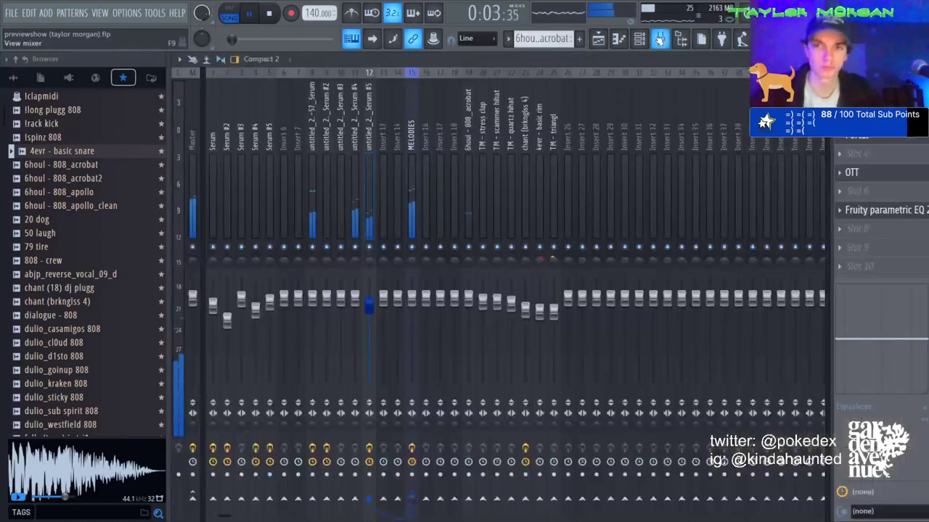
Lower the TM - stress clap insert and raise the TM - scammer hihat insert slightly in the mixer.
{"action": "key", "text": "F9"}
{"action": "left_click_drag", "start_coordinate": [467, 297], "coordinate": [475, 292]}
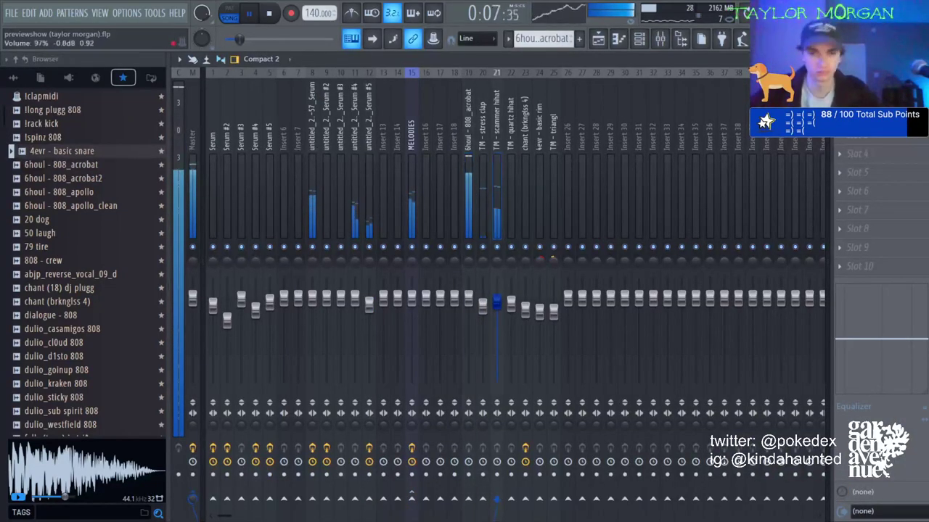
{"action": "key", "text": "F5"}
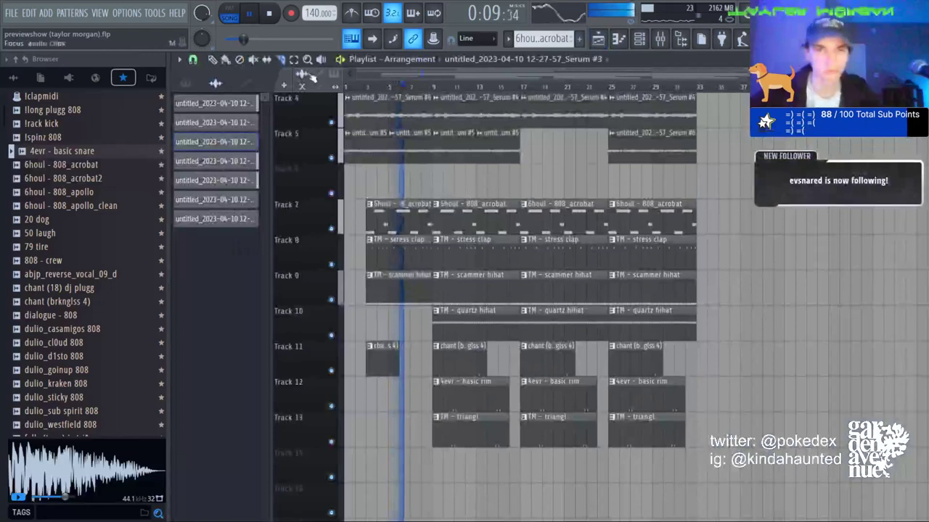
Delete the two Serum #5 audio clips before bar 9 on track 5.
{"action": "scroll", "coordinate": [395, 219], "scroll_direction": "up", "scroll_amount": 3}
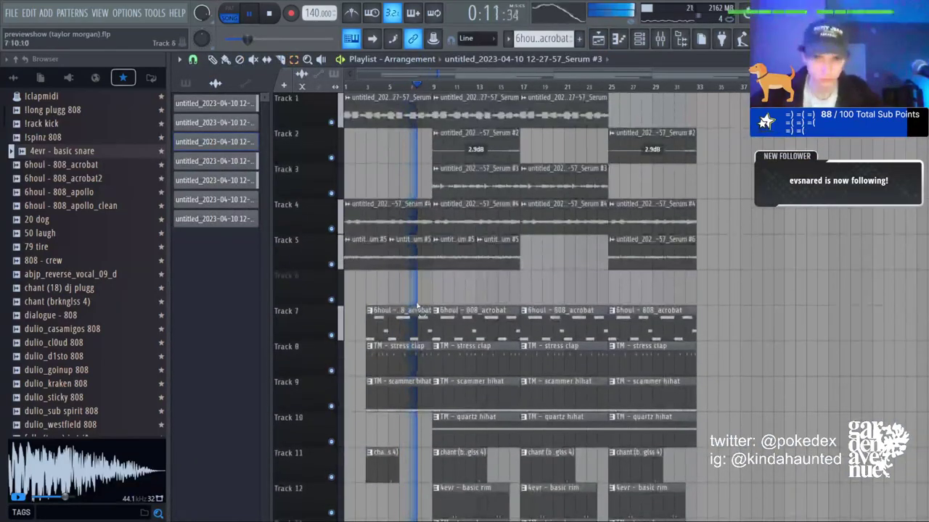
{"action": "left_click_drag", "start_coordinate": [425, 285], "coordinate": [348, 254]}
{"action": "key", "text": "Delete"}
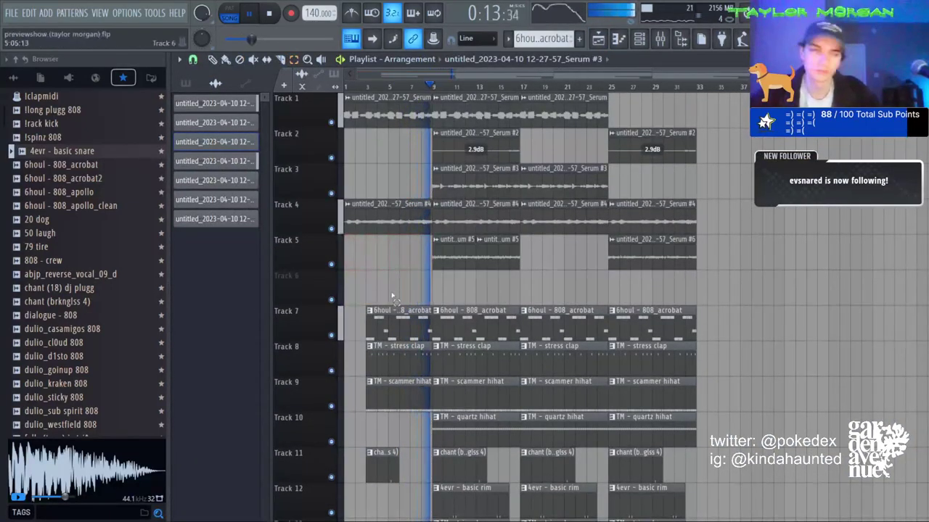
Lower the Serum #5 audio insert in the mixer, restart playback and place a Serum #3 clip at bar 1.
{"action": "left_click", "coordinate": [659, 39]}
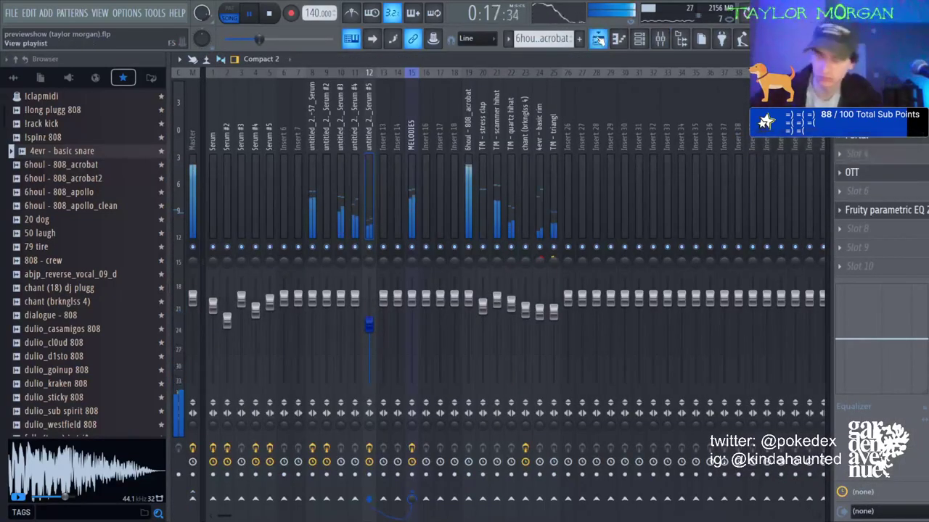
{"action": "left_click", "coordinate": [597, 39]}
{"action": "key", "text": "space"}
{"action": "key", "text": "space"}
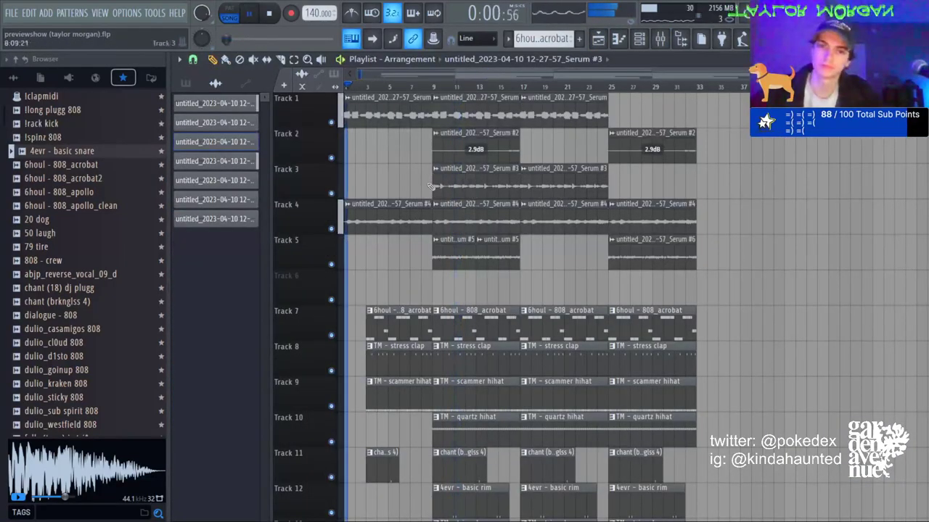
Shape the 6houl - 808_acrobat channel's volume envelope with maximum hold and minimum sustain and release.
{"action": "key", "text": "F6"}
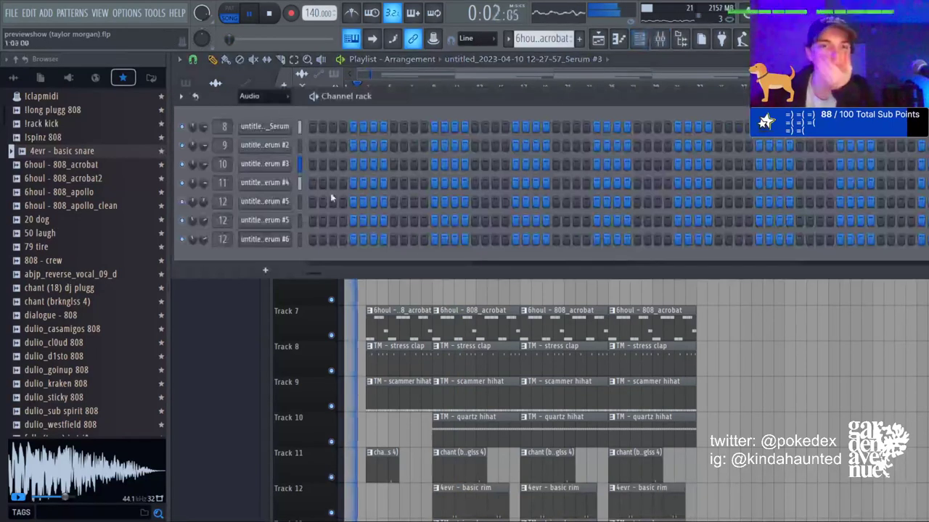
{"action": "left_click", "coordinate": [249, 96]}
{"action": "left_click", "coordinate": [257, 110]}
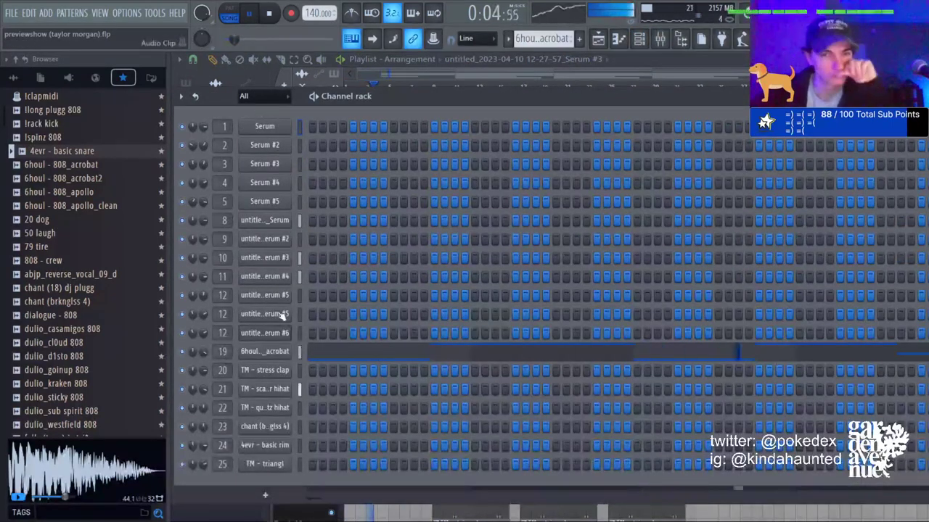
{"action": "left_click", "coordinate": [269, 351]}
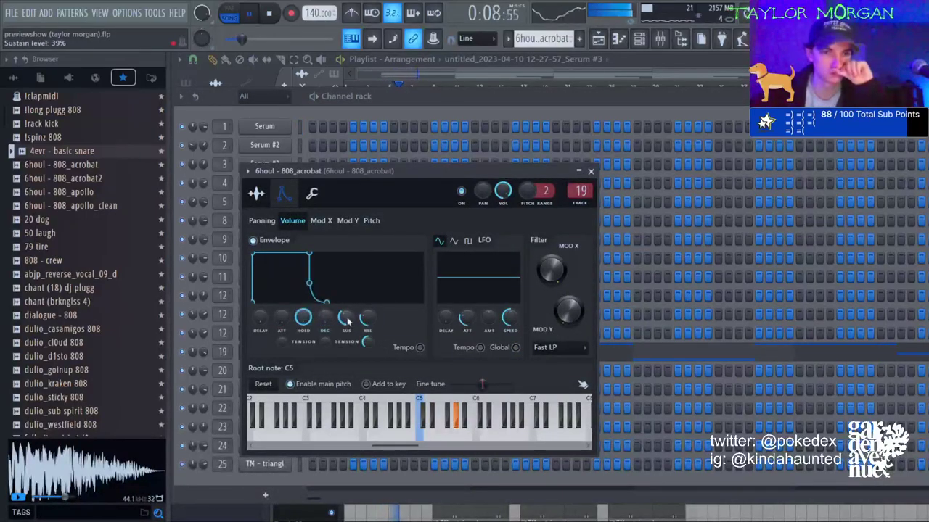
{"action": "key", "text": "F5"}
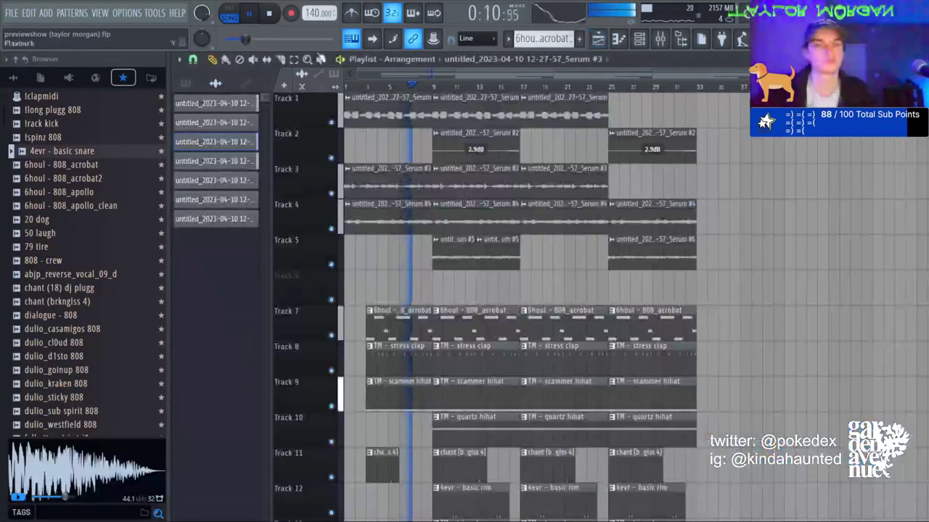
Trim the ends of the intro drum clips on tracks 7 to 9 to about half a bar before bar 9.
{"action": "left_click_drag", "start_coordinate": [442, 451], "coordinate": [441, 456]}
{"action": "scroll", "coordinate": [435, 97], "scroll_direction": "up", "scroll_amount": 2}
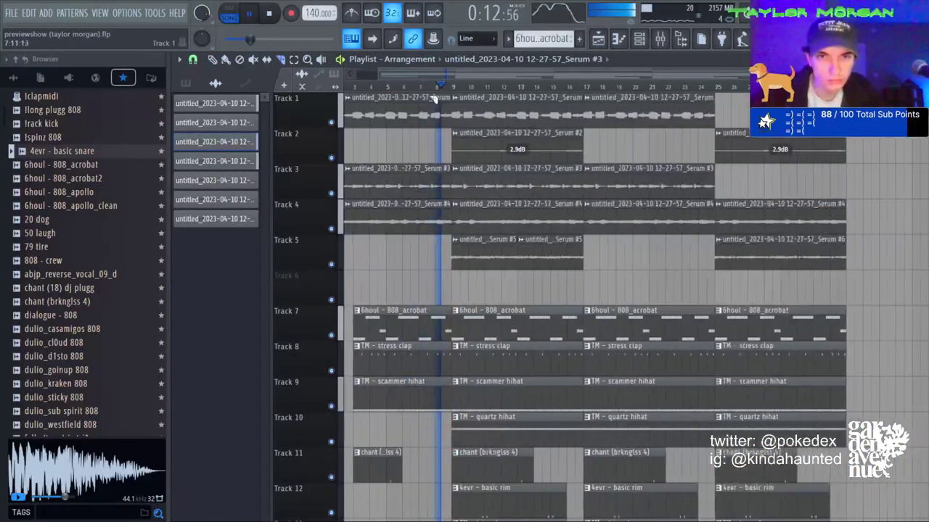
{"action": "left_click_drag", "start_coordinate": [455, 285], "coordinate": [444, 403]}
{"action": "scroll", "coordinate": [435, 94], "scroll_direction": "down", "scroll_amount": 2}
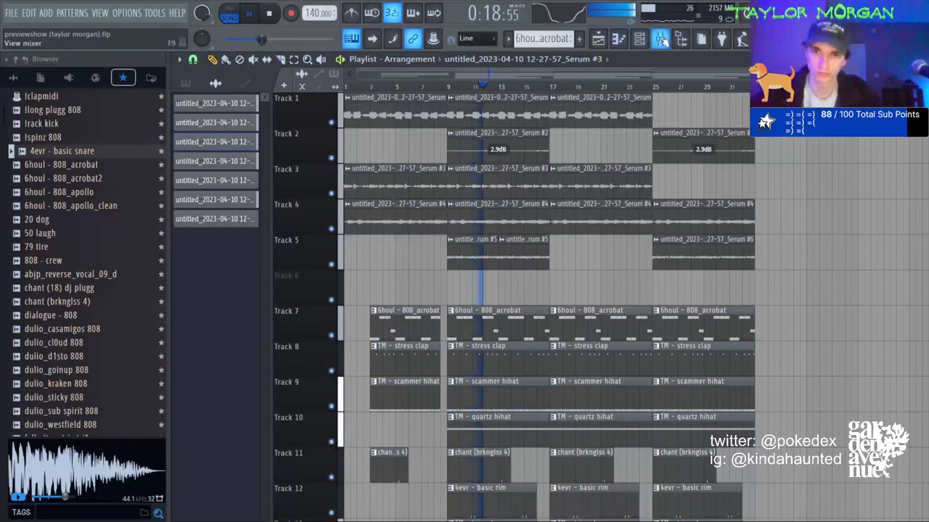
Lower the first Serum audio insert, track 8, slightly in the mixer and return to the playlist.
{"action": "left_click", "coordinate": [660, 39]}
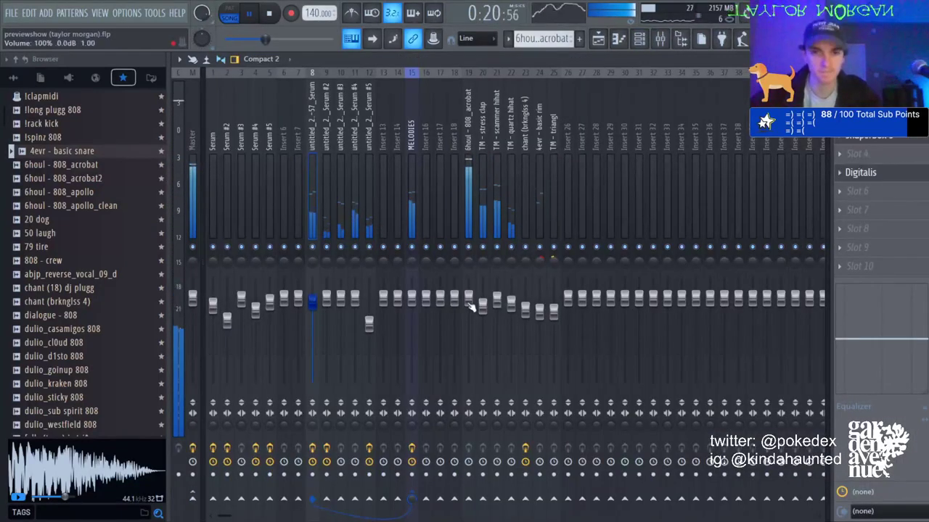
{"action": "left_click", "coordinate": [598, 39]}
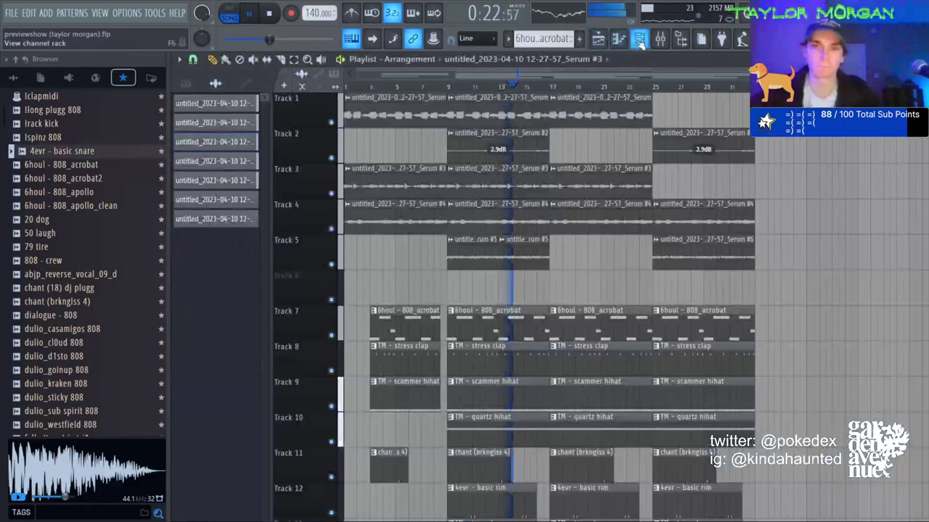
Add an out fade to the 6houl - 808_acrobat sample in its precomputed effects.
{"action": "left_click", "coordinate": [639, 40]}
{"action": "left_click", "coordinate": [261, 352]}
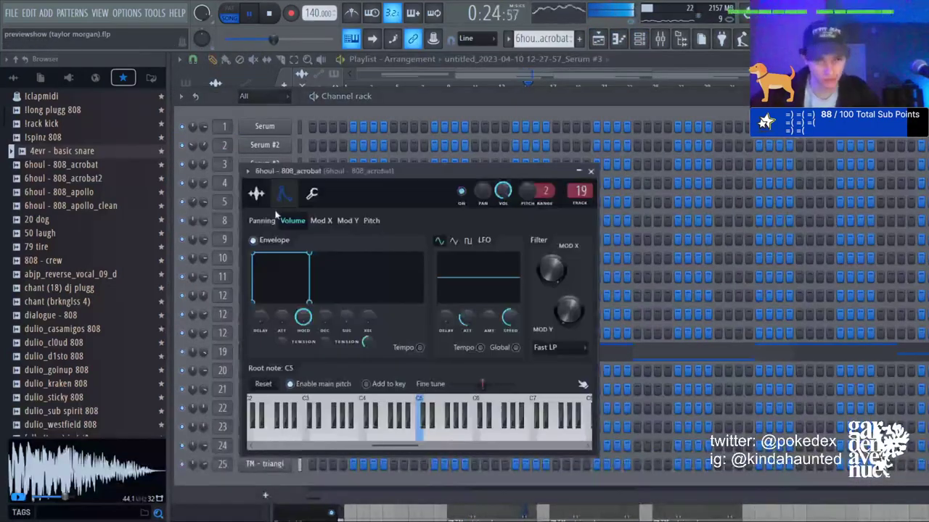
{"action": "left_click", "coordinate": [255, 193]}
{"action": "left_click_drag", "start_coordinate": [521, 353], "coordinate": [521, 347]}
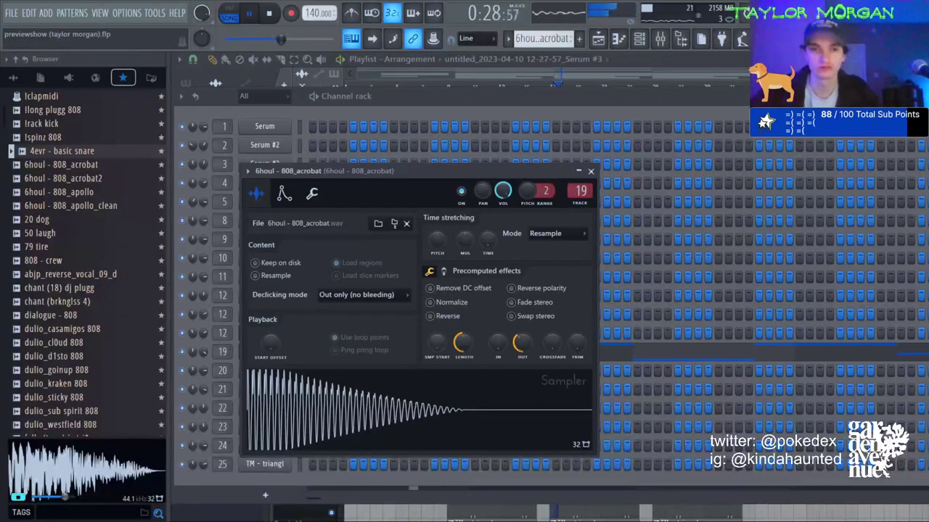
{"action": "left_click", "coordinate": [595, 41]}
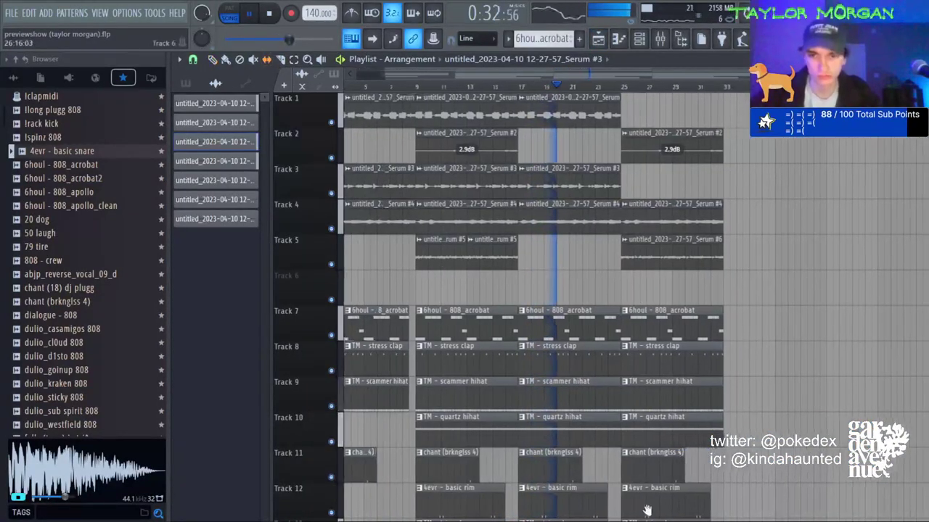
Duplicate the two Serum #5 clips on track 5 to bar 17 and delete the Serum #4 clip starting there on track 4.
{"action": "left_click_drag", "start_coordinate": [625, 307], "coordinate": [637, 501]}
{"action": "left_click", "coordinate": [291, 61]}
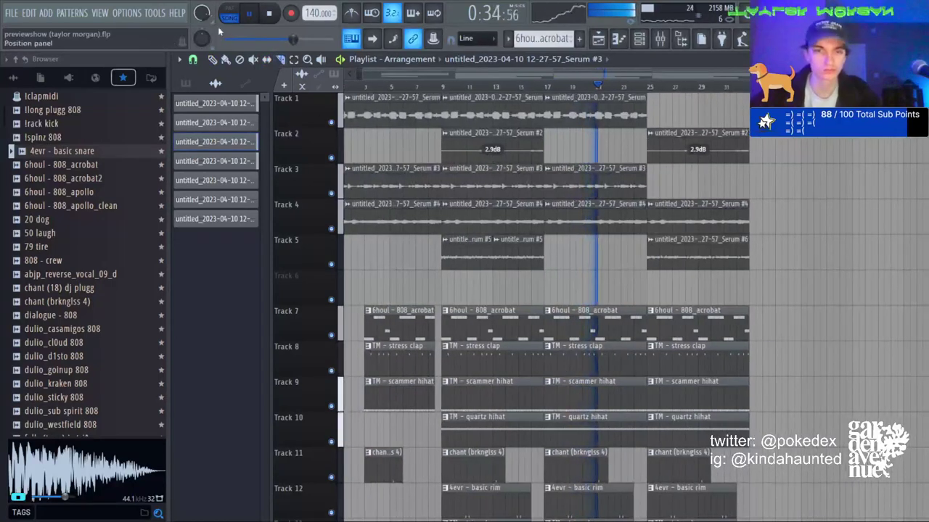
{"action": "key", "text": "space"}
{"action": "key", "text": "space"}
{"action": "left_click", "coordinate": [518, 86]}
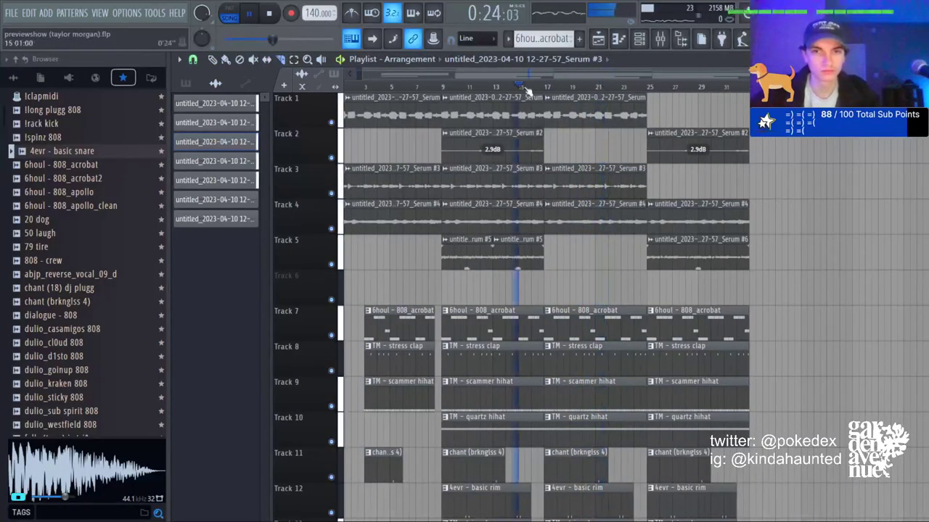
{"action": "left_click_drag", "start_coordinate": [434, 249], "coordinate": [545, 264]}
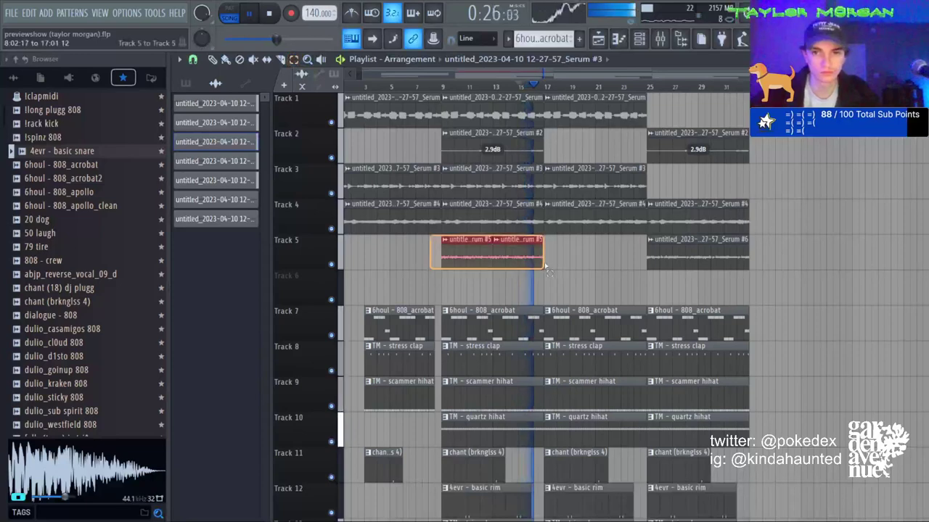
{"action": "key", "text": "ctrl+b"}
{"action": "left_click", "coordinate": [585, 211]}
{"action": "key", "text": "Delete"}
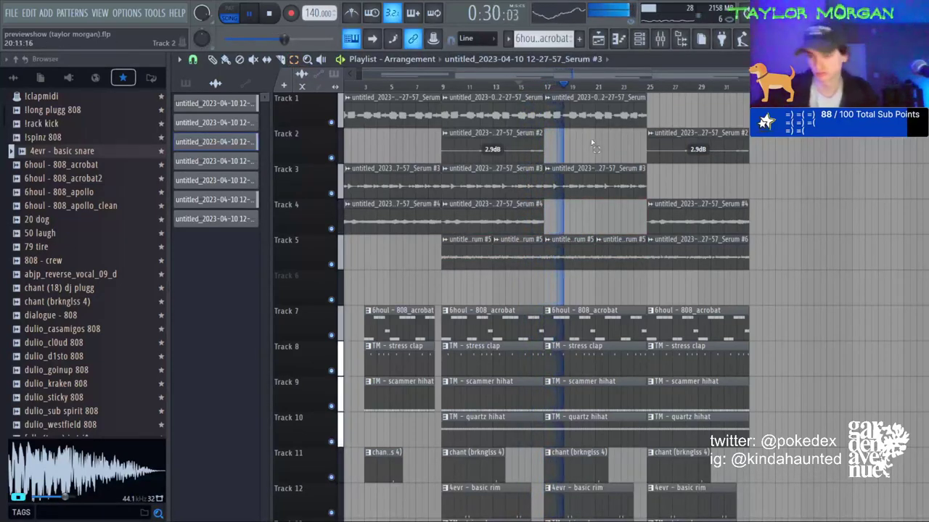
Delete the Serum #4 clip at bar 25 on track 4 and duplicate the Serum #3 clip to bar 25 on track 3.
{"action": "left_click", "coordinate": [580, 185]}
{"action": "left_click", "coordinate": [680, 210]}
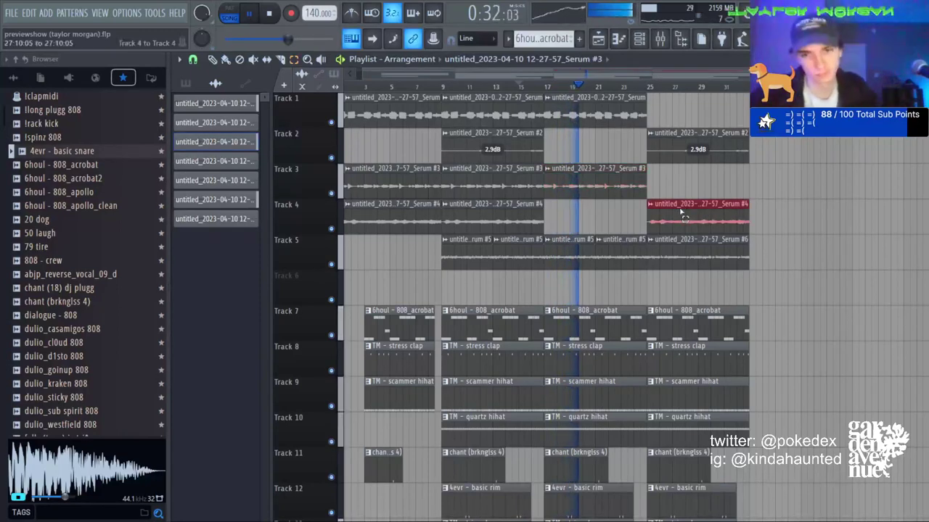
{"action": "key", "text": "Delete"}
{"action": "left_click", "coordinate": [588, 173]}
{"action": "key", "text": "ctrl+b"}
{"action": "left_click", "coordinate": [375, 185]}
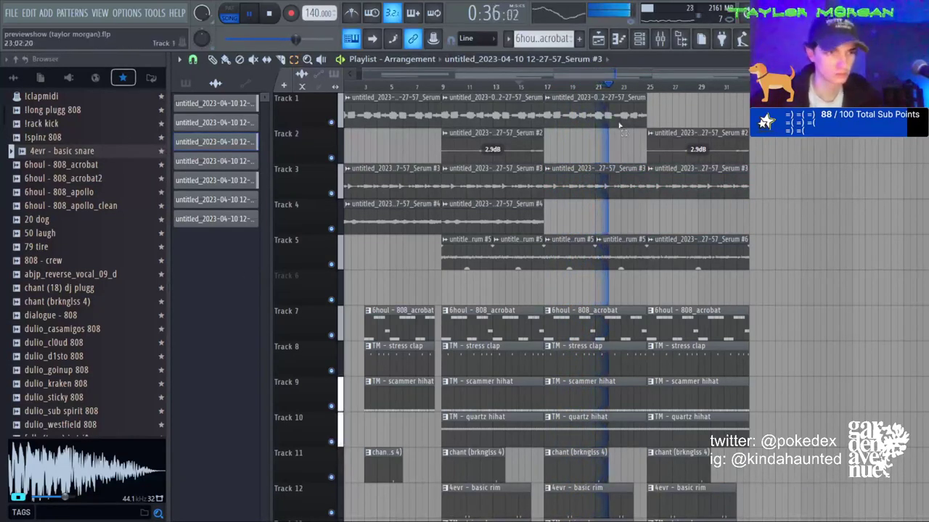
Trim the ends of the drum clips on tracks 7 to 10 to about half a bar before bar 25.
{"action": "scroll", "coordinate": [656, 334], "scroll_direction": "up", "scroll_amount": 3}
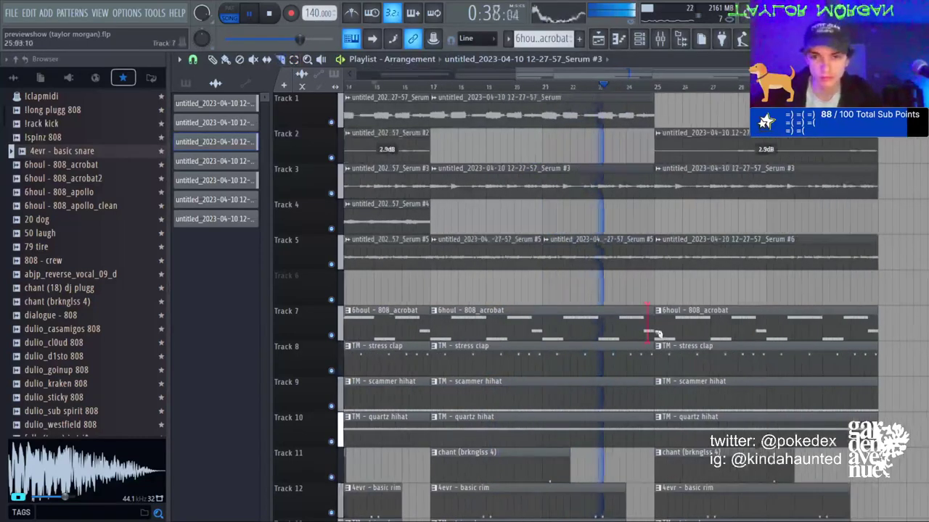
{"action": "left_click_drag", "start_coordinate": [651, 332], "coordinate": [648, 508]}
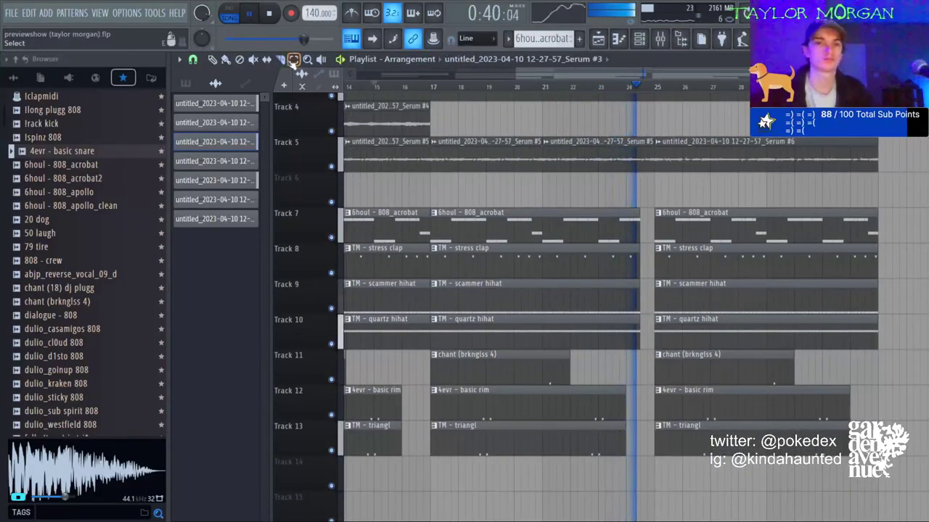
Delete the TM - quartz hihat, 4evr - basic rim and TM - triangl clips that start at bar 17.
{"action": "left_click", "coordinate": [292, 62]}
{"action": "left_click", "coordinate": [489, 344]}
{"action": "key", "text": "Delete"}
{"action": "left_click_drag", "start_coordinate": [493, 412], "coordinate": [502, 440]}
{"action": "key", "text": "Delete"}
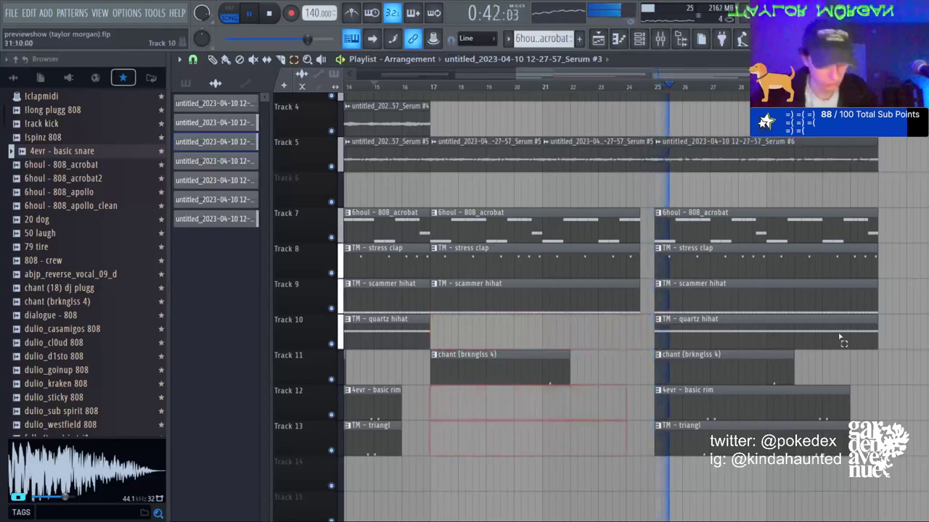
Adjust the channel volume and time-stretching pitch of the Serum #6 audio clip that starts at bar 25 on track 5.
{"action": "scroll", "coordinate": [841, 341], "scroll_direction": "up", "scroll_amount": 3}
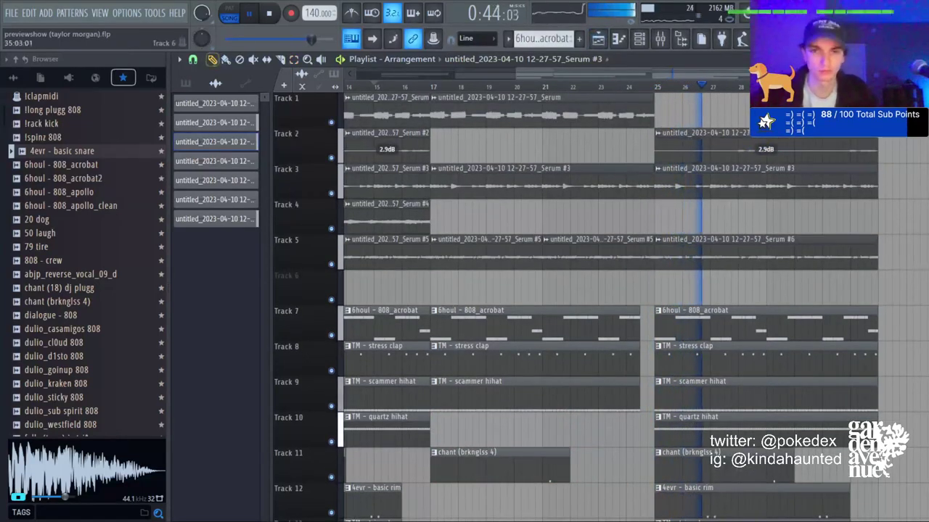
{"action": "double_click", "coordinate": [833, 247]}
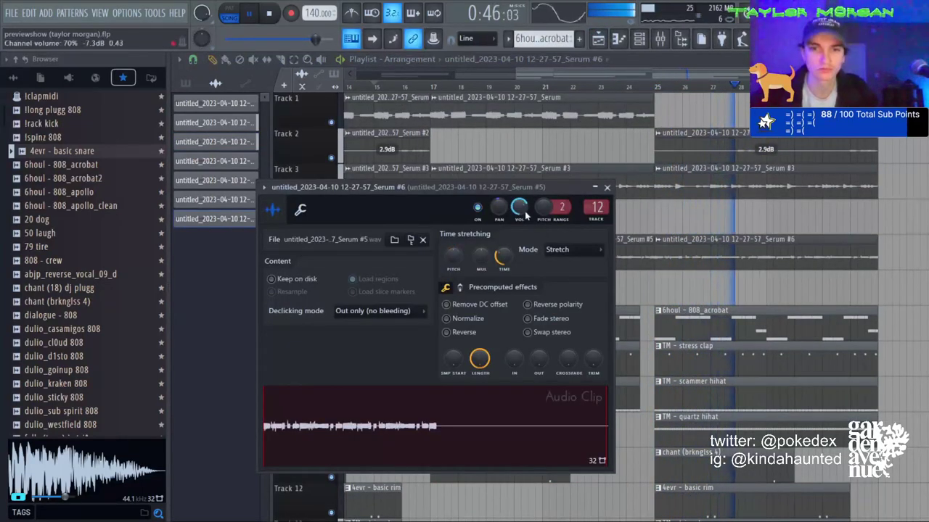
{"action": "left_click", "coordinate": [714, 86]}
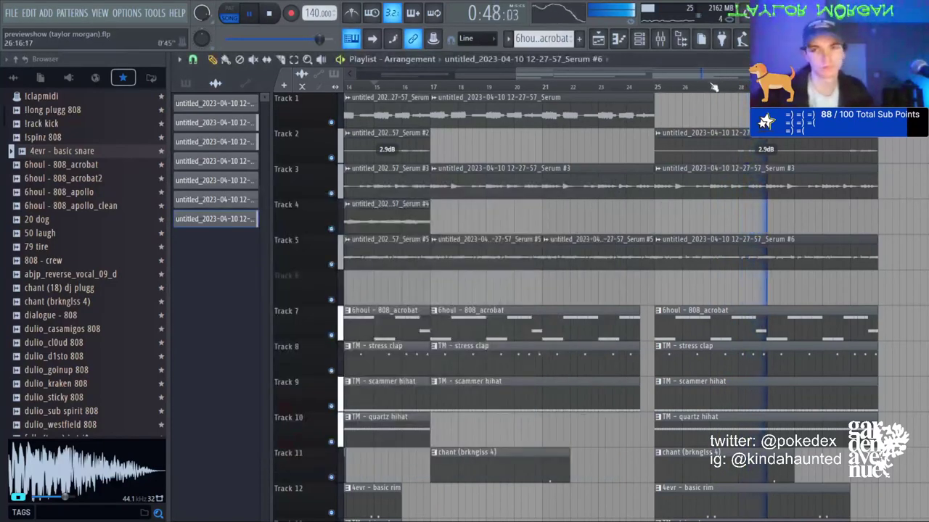
{"action": "scroll", "coordinate": [714, 86], "scroll_direction": "down", "scroll_amount": 4}
{"action": "double_click", "coordinate": [675, 251]}
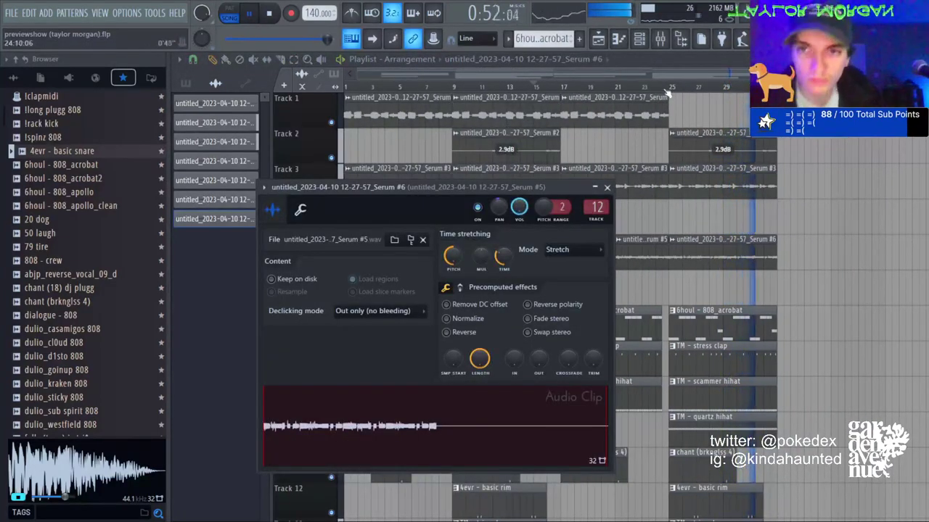
Trim the ends of the last drum clips on tracks 7 to 10 to about half a bar before bar 33.
{"action": "left_click", "coordinate": [280, 60]}
{"action": "left_click_drag", "start_coordinate": [755, 286], "coordinate": [759, 405]}
{"action": "scroll", "coordinate": [759, 405], "scroll_direction": "down", "scroll_amount": 2}
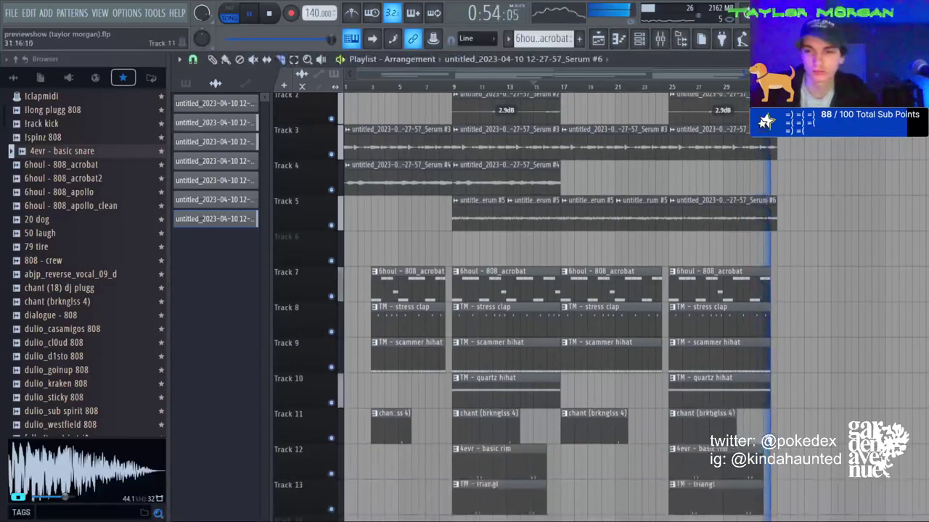
Remove the Serum #3 clip at bar 25 on track 3 and put a Serum #4 clip back at bar 25 on track 4.
{"action": "left_click", "coordinate": [211, 59]}
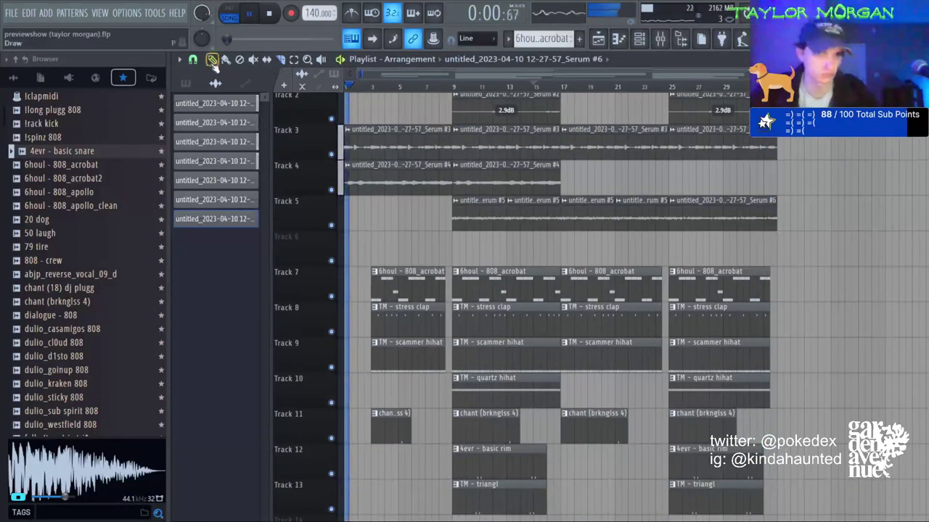
{"action": "right_click", "coordinate": [723, 138]}
{"action": "scroll", "coordinate": [702, 155], "scroll_direction": "up", "scroll_amount": 2}
{"action": "left_click", "coordinate": [626, 86]}
{"action": "left_click", "coordinate": [531, 208]}
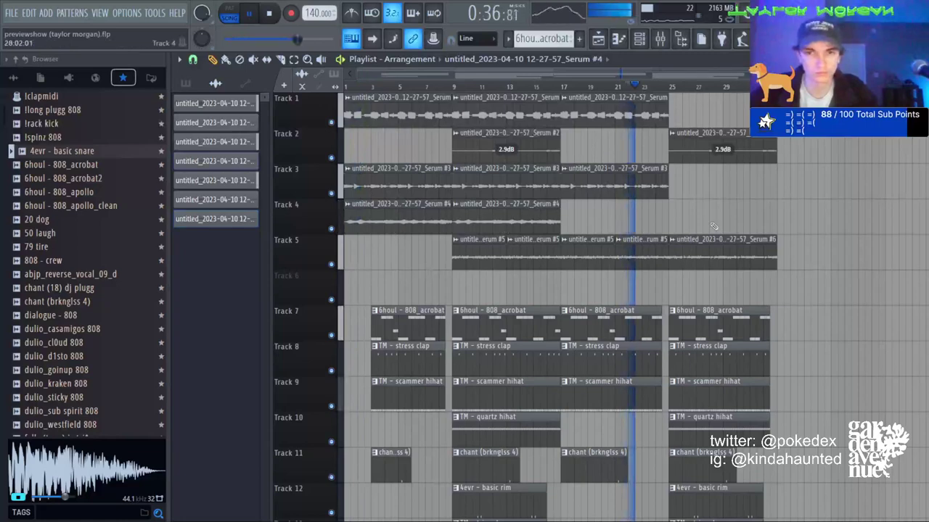
{"action": "left_click", "coordinate": [674, 217]}
{"action": "left_click", "coordinate": [657, 87]}
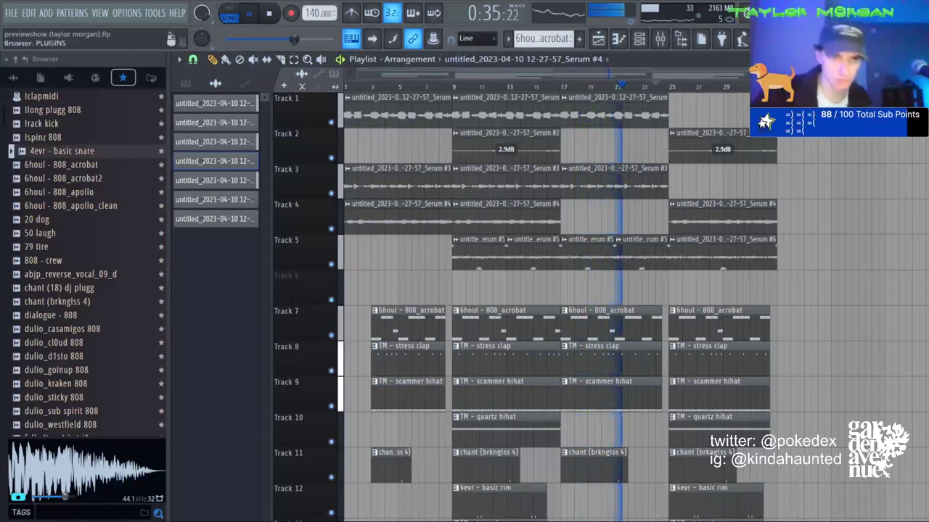
Add the tm - white noise downfall sample to track 6 at bar 1 and again at bar 17.
{"action": "scroll", "coordinate": [87, 261], "scroll_direction": "down", "scroll_amount": 7}
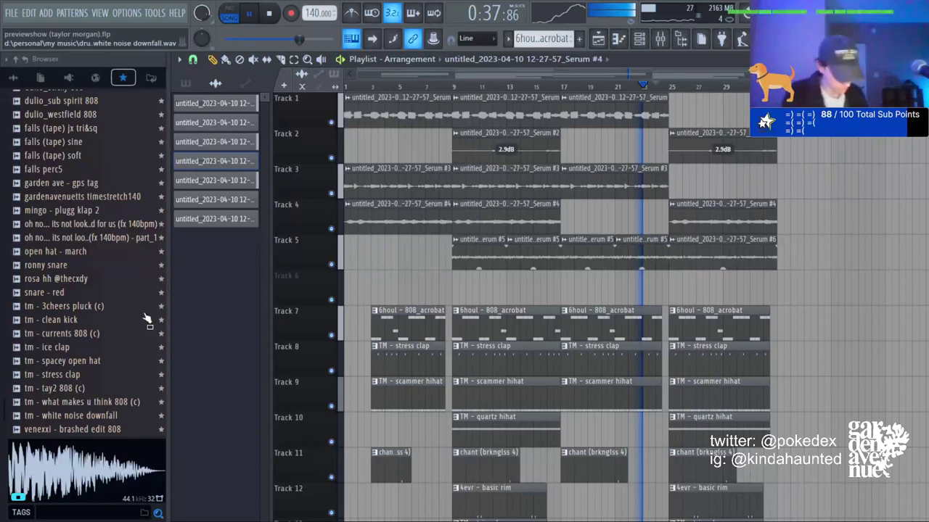
{"action": "left_click_drag", "start_coordinate": [73, 415], "coordinate": [369, 287]}
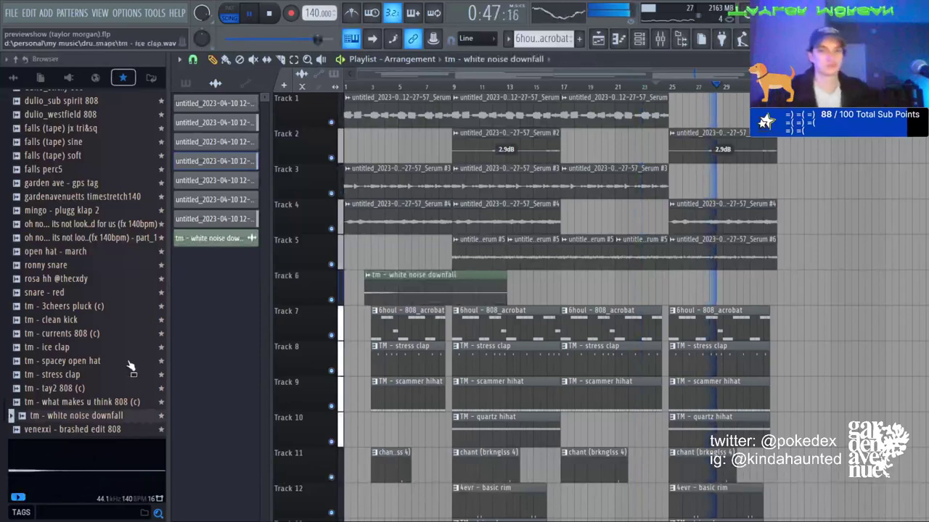
{"action": "left_click_drag", "start_coordinate": [475, 287], "coordinate": [455, 286]}
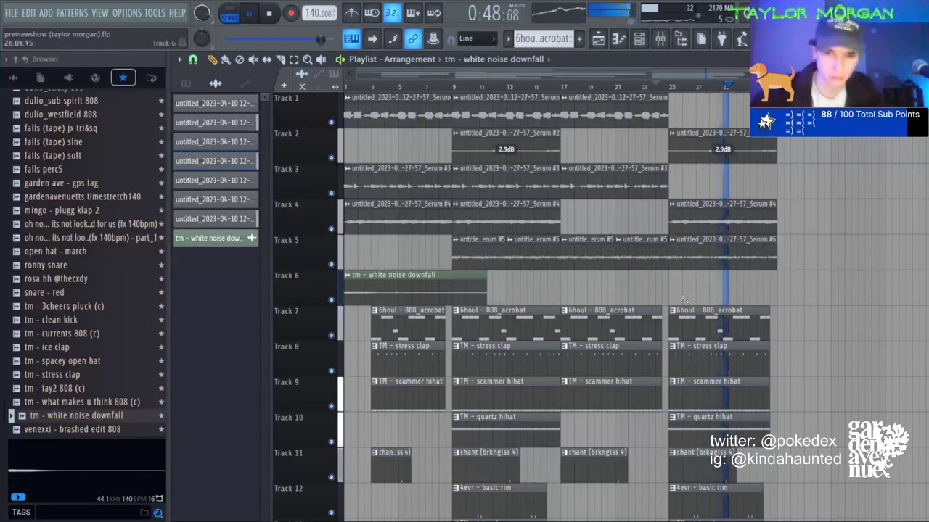
{"action": "left_click", "coordinate": [569, 287]}
Shorten the TM - scammer hihat clip at bar 9 to end at bar 16 and slightly lower that hihat's mixer level.
{"action": "left_click_drag", "start_coordinate": [558, 405], "coordinate": [545, 404]}
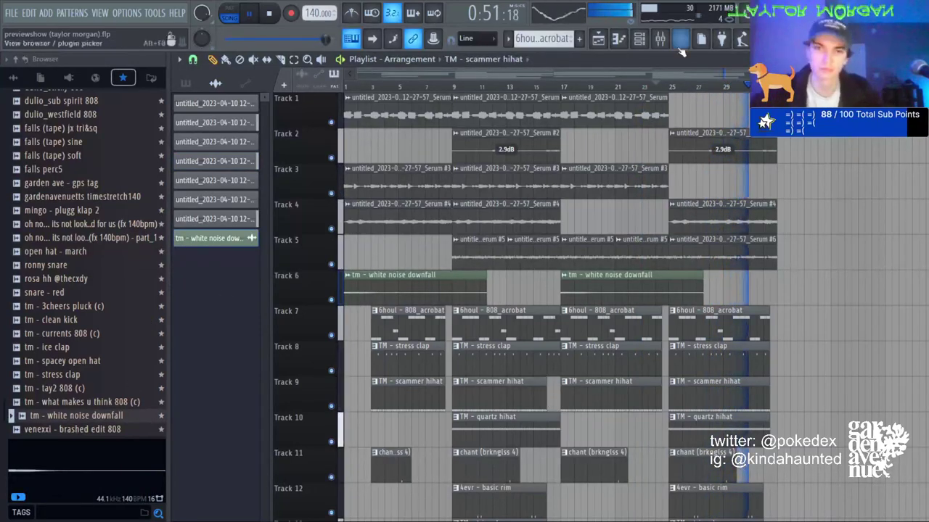
{"action": "left_click", "coordinate": [669, 41]}
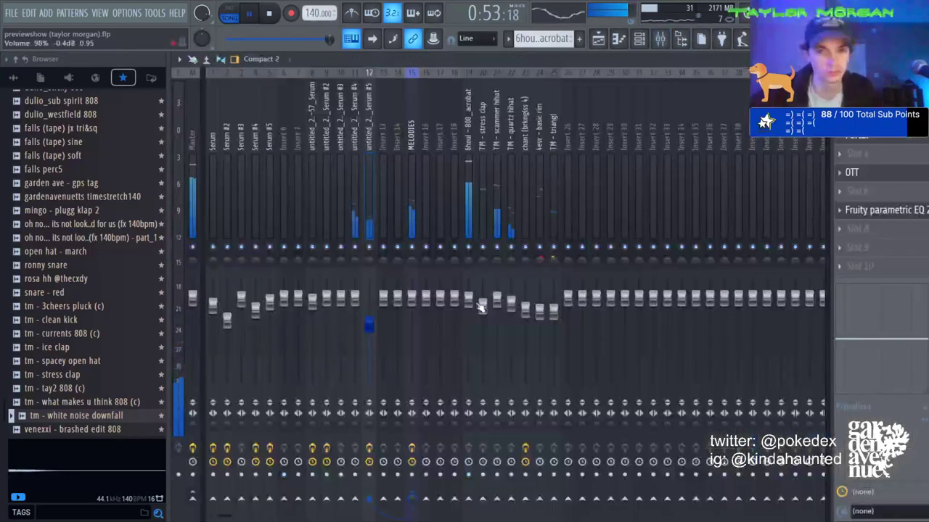
{"action": "left_click", "coordinate": [598, 38]}
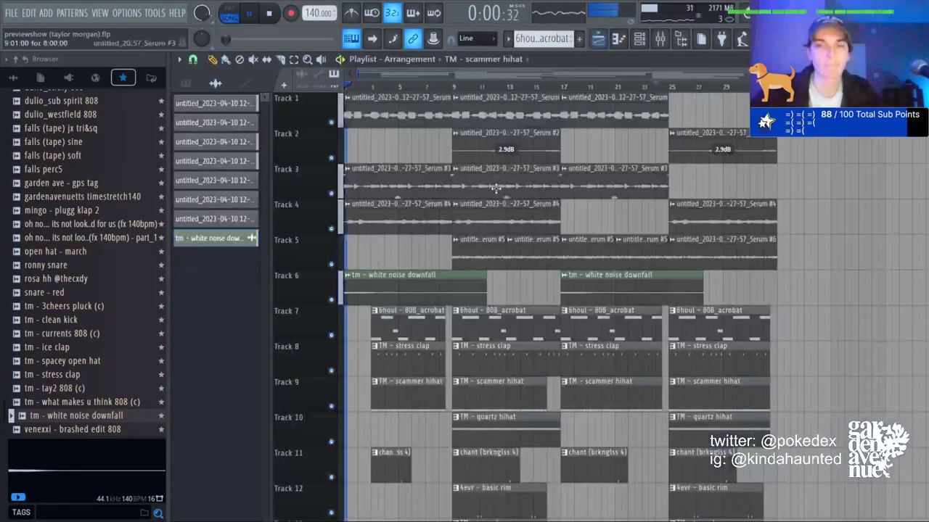
Route the tm - white noise downfall channel to mixer insert 35.
{"action": "left_click", "coordinate": [663, 38]}
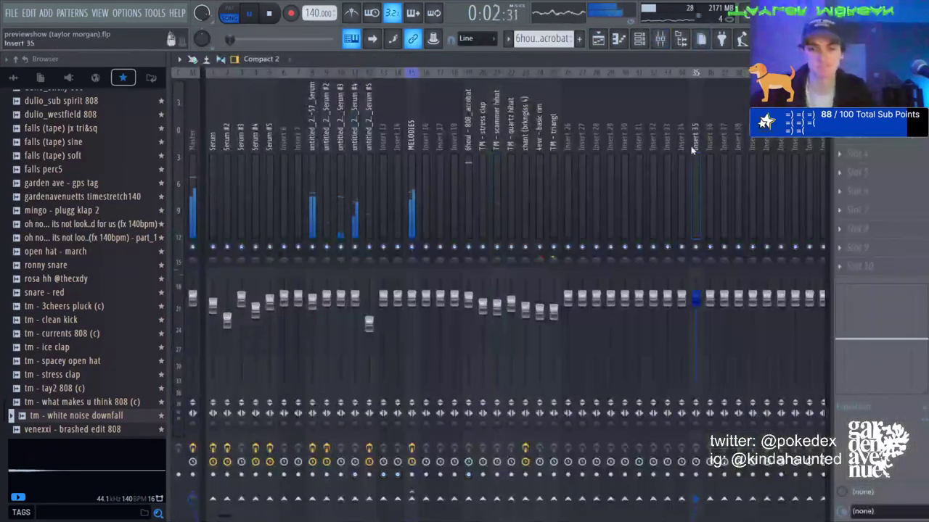
{"action": "key", "text": "ctrl+l"}
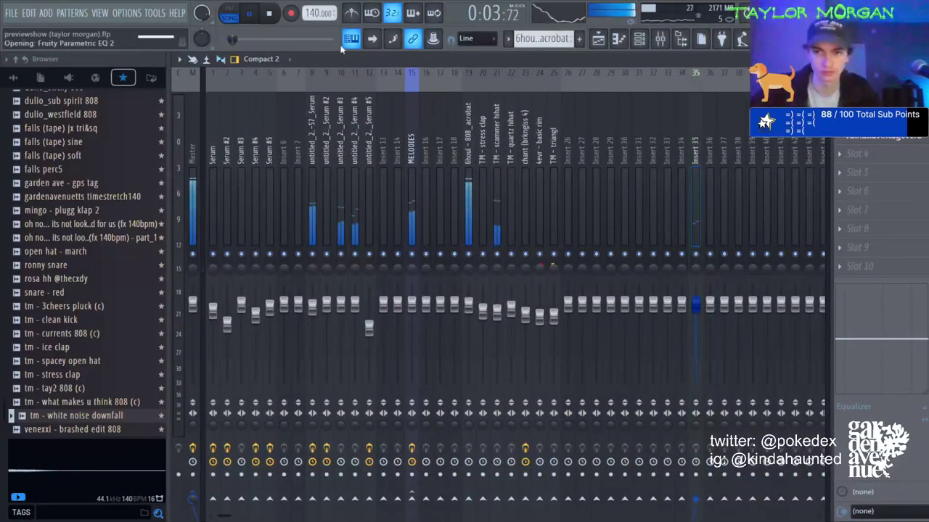
Lower the volume of the white noise downfall track in the mixer and play the song.
{"action": "left_click", "coordinate": [697, 480]}
{"action": "left_click", "coordinate": [272, 15]}
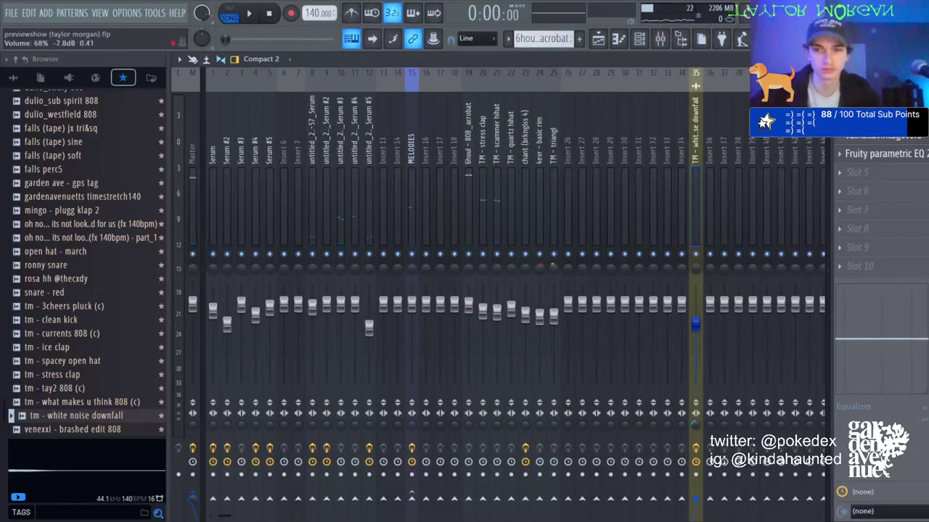
{"action": "key", "text": "space"}
{"action": "left_click_drag", "start_coordinate": [695, 325], "coordinate": [695, 353]}
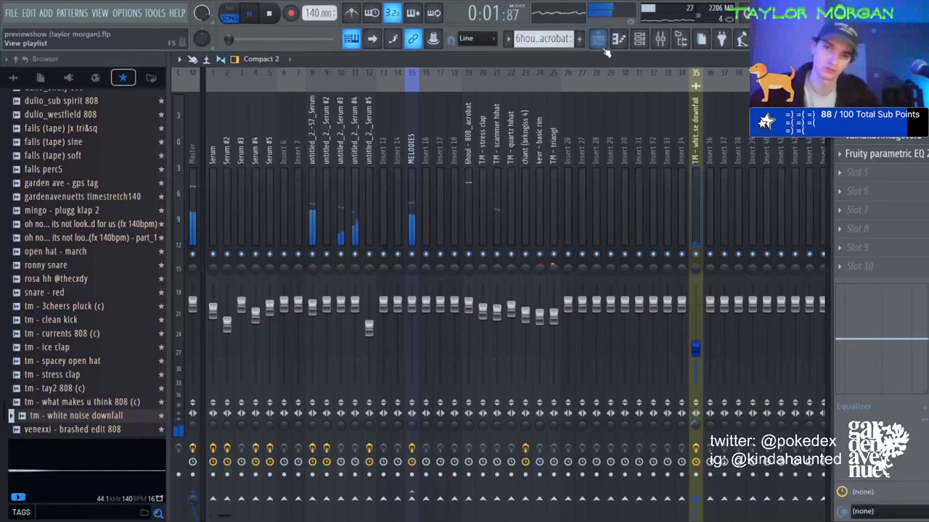
Place the "oh no... its not looking good for us (short) (fx 140bpm) - part_1" sample near the start of playlist Track 5 and play the arrangement.
{"action": "key", "text": "F5"}
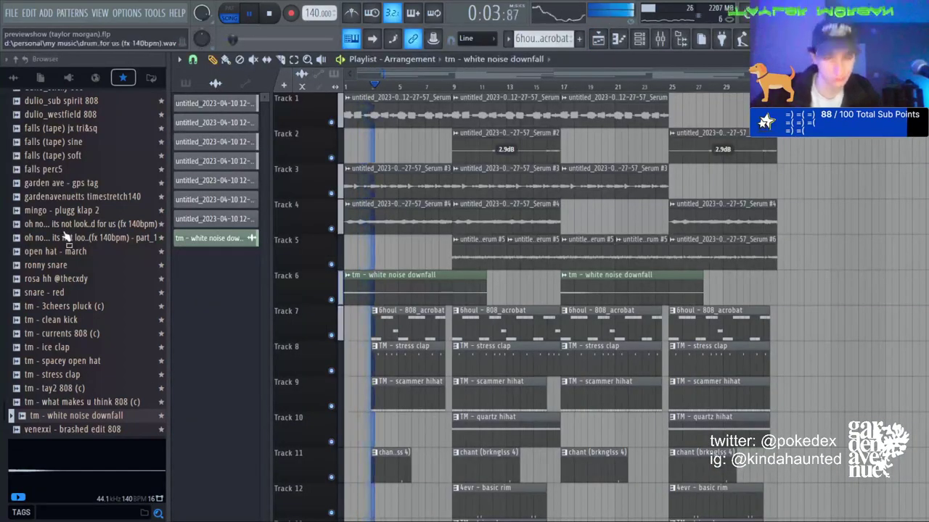
{"action": "left_click_drag", "start_coordinate": [67, 238], "coordinate": [365, 250]}
{"action": "key", "text": "space"}
{"action": "key", "text": "space"}
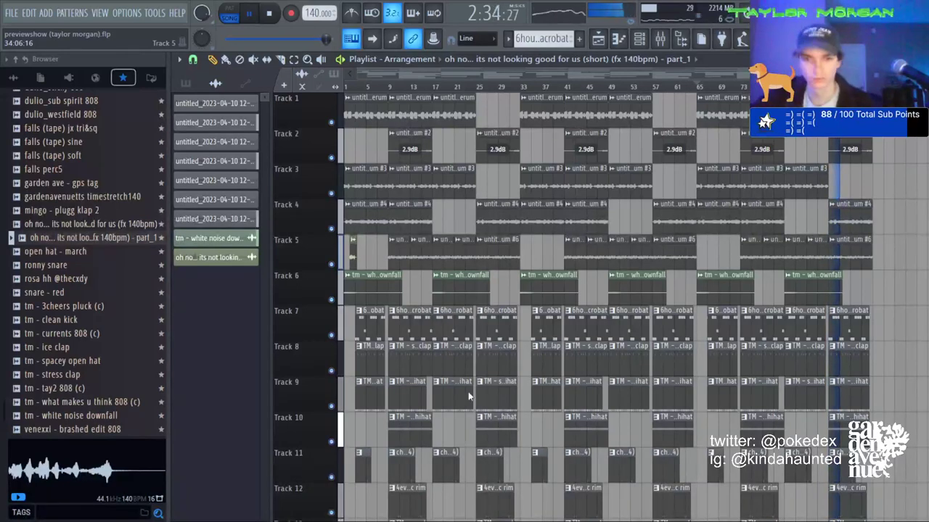
Stop playback and render the finished song.
{"action": "key", "text": "space"}
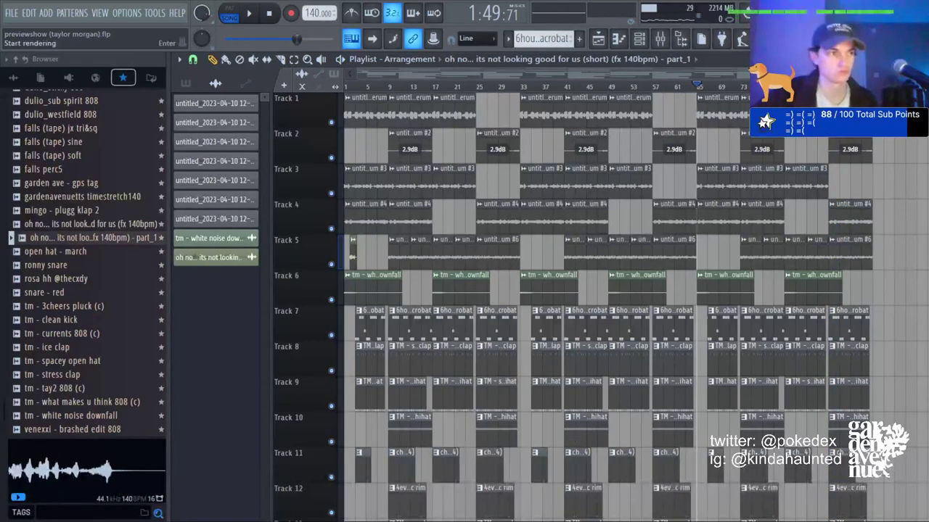
{"action": "key", "text": "Return"}
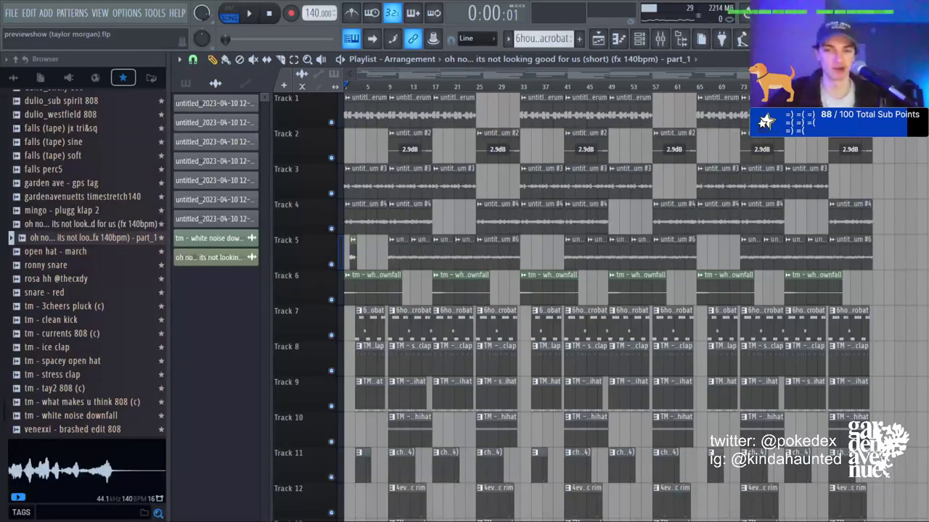
Switch to the FL Studio window with the empty project and show the browser's full folder list.
{"action": "key", "text": "alt+Tab"}
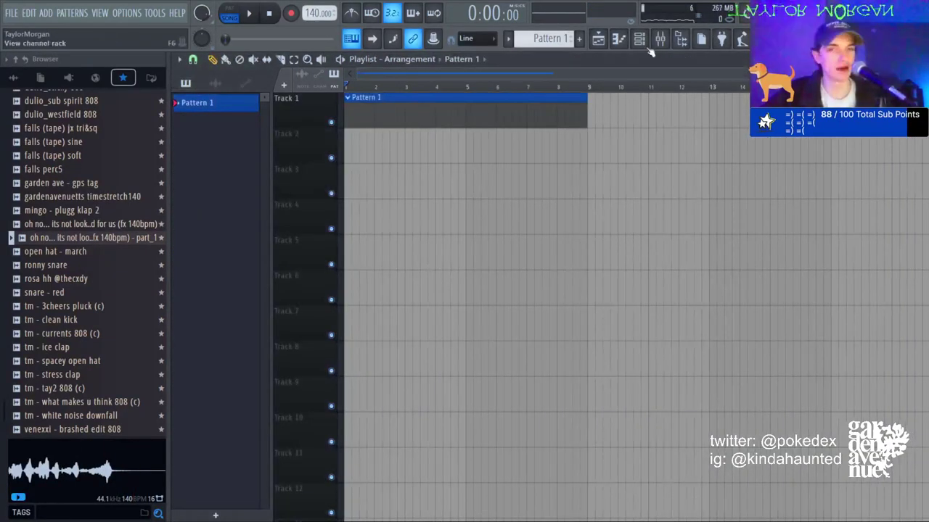
{"action": "left_click", "coordinate": [651, 40]}
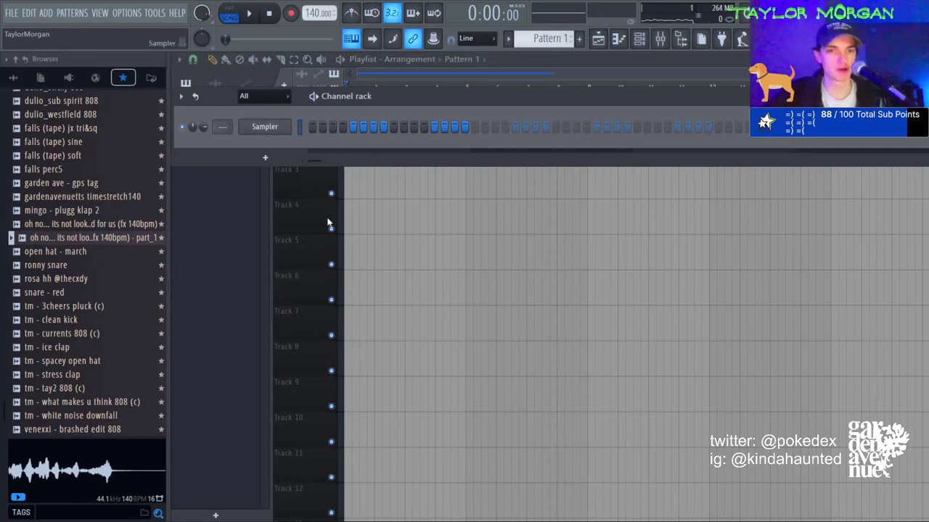
{"action": "scroll", "coordinate": [69, 163], "scroll_direction": "up", "scroll_amount": 7}
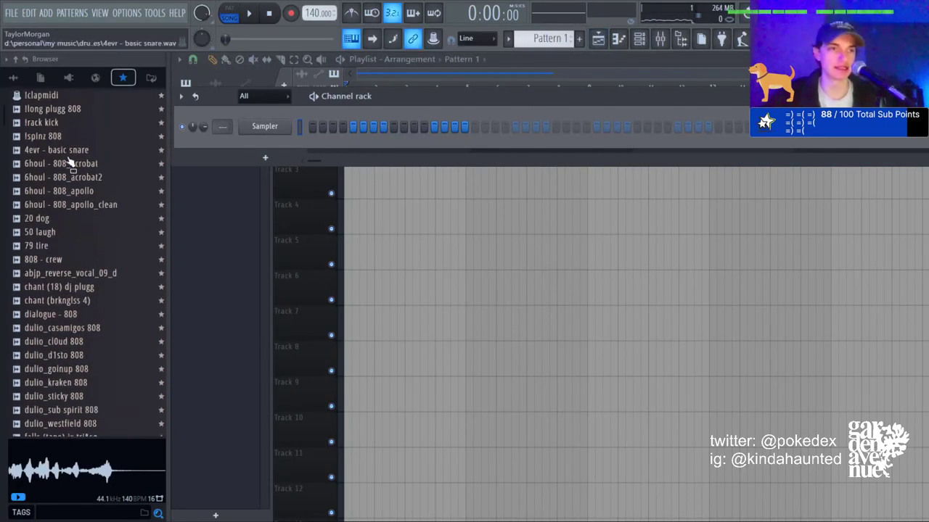
{"action": "left_click", "coordinate": [13, 78]}
{"action": "scroll", "coordinate": [58, 145], "scroll_direction": "up", "scroll_amount": 4}
{"action": "scroll", "coordinate": [58, 145], "scroll_direction": "up", "scroll_amount": 3}
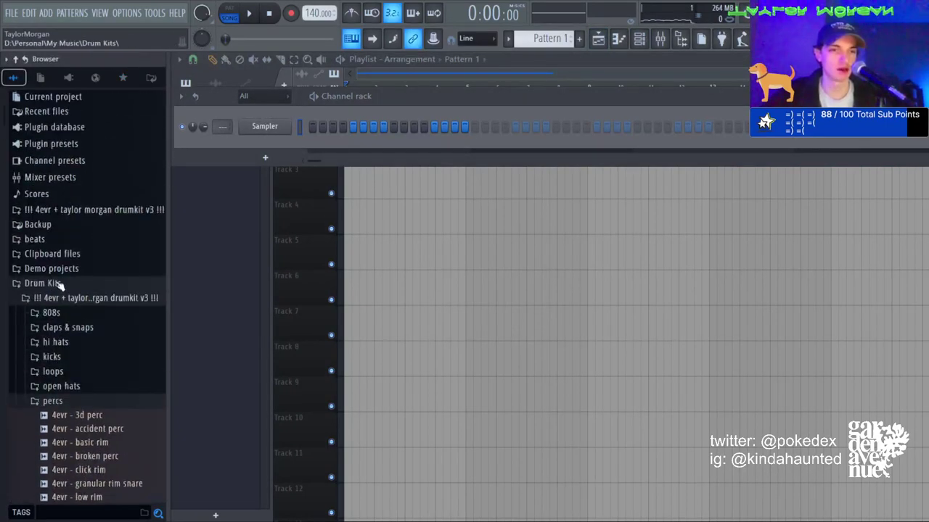
Browse to the bounces folder under beats, 2023 Beats, 4 - April.
{"action": "left_click", "coordinate": [58, 284]}
{"action": "left_click", "coordinate": [44, 240]}
{"action": "left_click", "coordinate": [58, 300]}
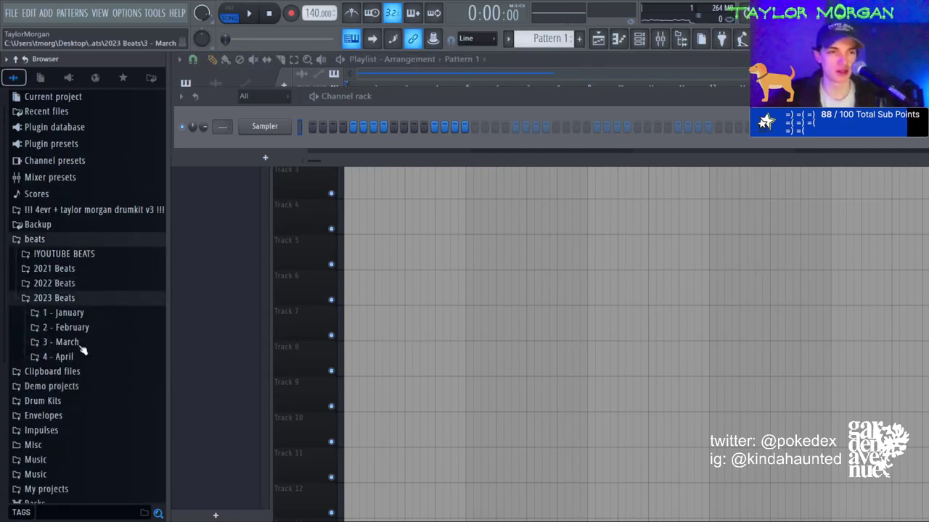
{"action": "left_click", "coordinate": [75, 327]}
{"action": "left_click", "coordinate": [71, 316]}
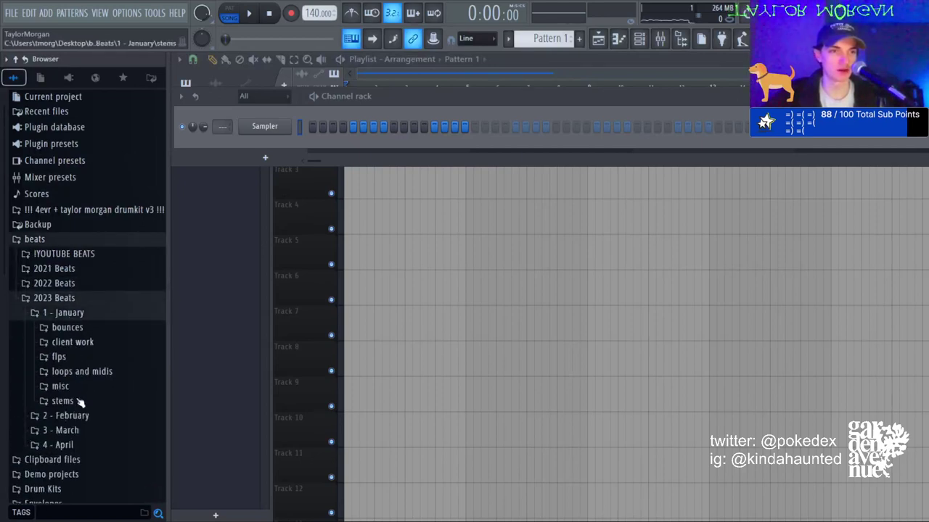
{"action": "scroll", "coordinate": [84, 403], "scroll_direction": "down", "scroll_amount": 3}
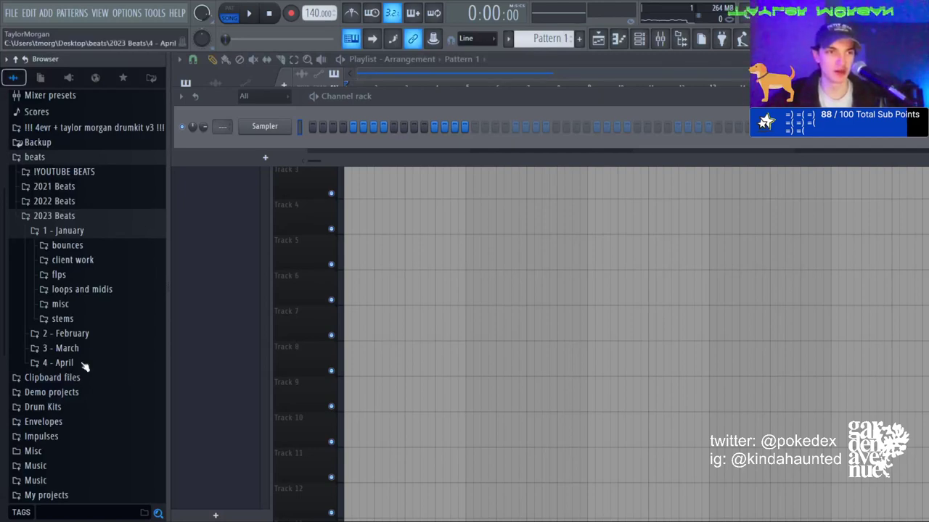
{"action": "left_click", "coordinate": [65, 363]}
{"action": "left_click", "coordinate": [79, 372]}
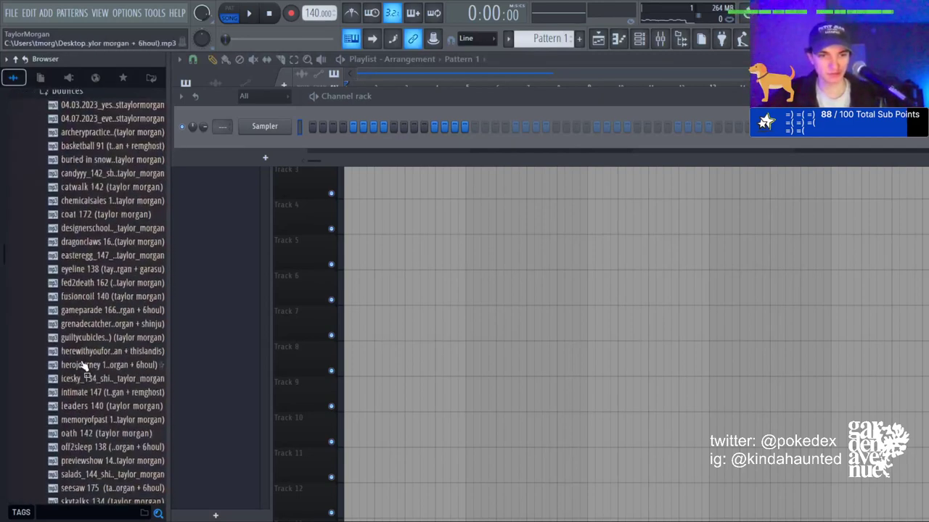
Add the candyyy_142 bounce to Track 3 and the salads_144 bounce to Track 5, both starting at bar 1.
{"action": "left_click", "coordinate": [84, 186]}
{"action": "left_click_drag", "start_coordinate": [85, 178], "coordinate": [500, 233]}
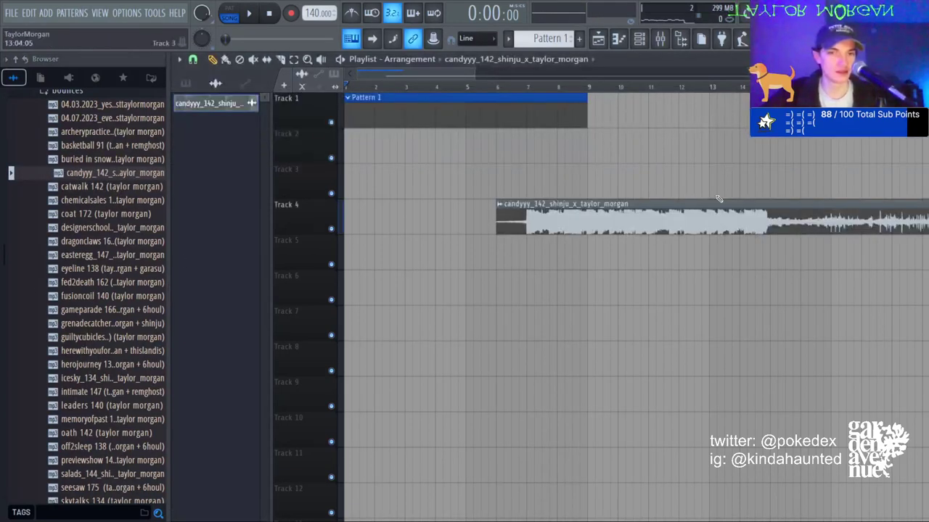
{"action": "left_click_drag", "start_coordinate": [714, 209], "coordinate": [547, 175]}
{"action": "scroll", "coordinate": [58, 301], "scroll_direction": "down", "scroll_amount": 2}
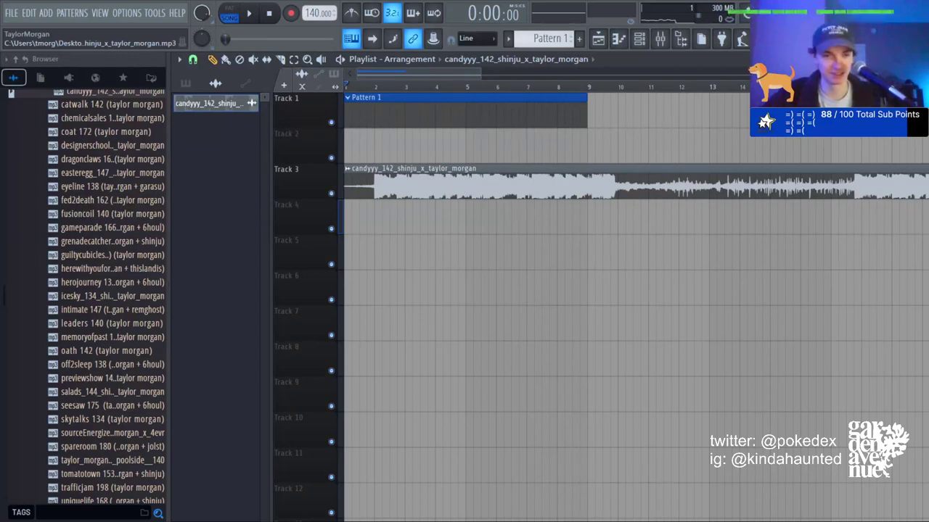
{"action": "left_click_drag", "start_coordinate": [112, 392], "coordinate": [389, 256]}
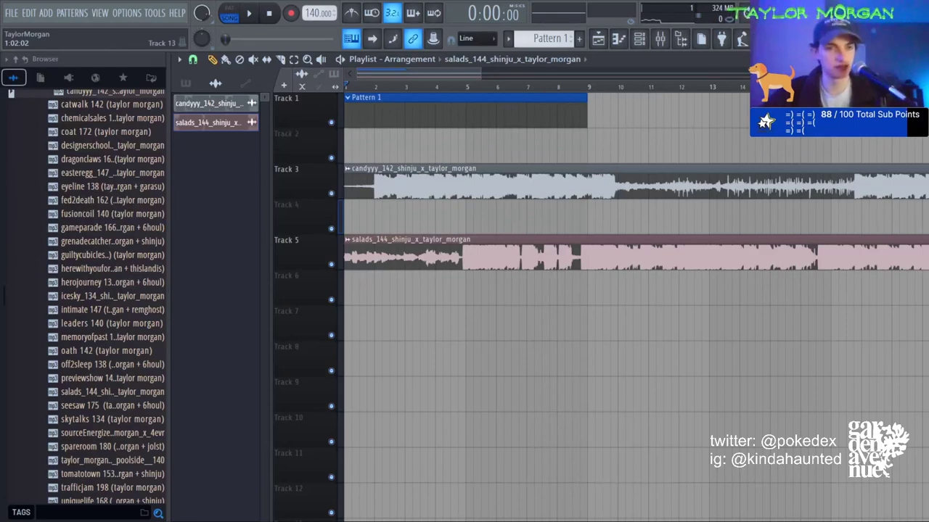
Place the rosetint 140 Eminor loop at the start of Track 9 and solo that track.
{"action": "left_click_drag", "start_coordinate": [413, 501], "coordinate": [387, 404]}
{"action": "right_click", "coordinate": [332, 407]}
{"action": "scroll", "coordinate": [368, 85], "scroll_direction": "down", "scroll_amount": 5}
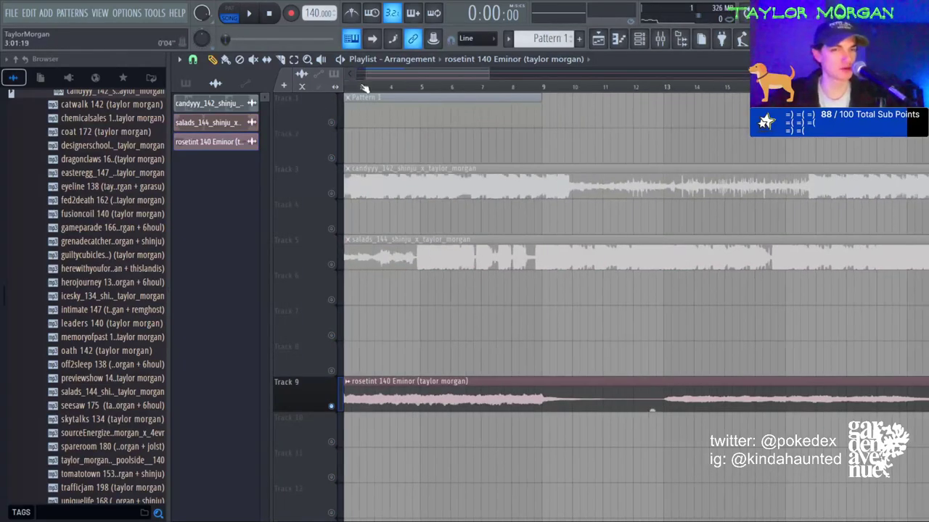
Listen to the soloed rosetint 140 Eminor loop from the start.
{"action": "key", "text": "space"}
{"action": "key", "text": "space"}
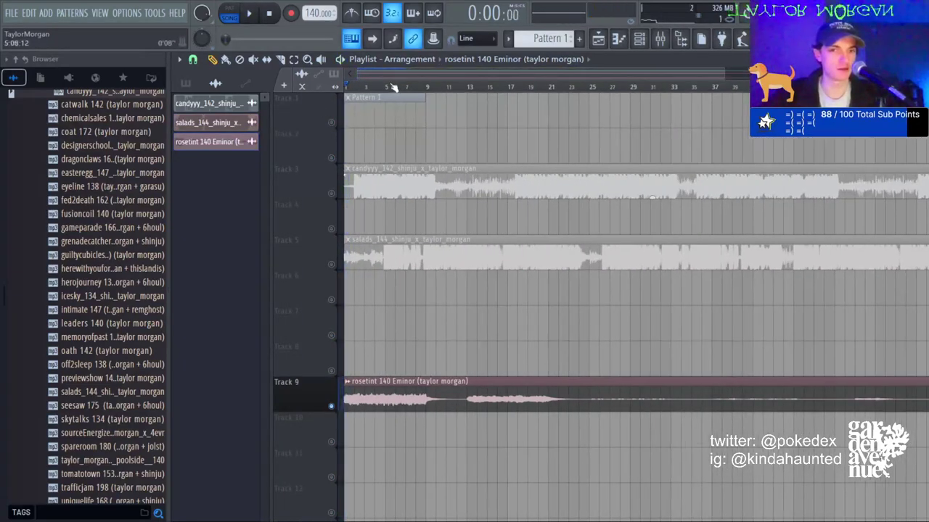
{"action": "scroll", "coordinate": [377, 143], "scroll_direction": "up", "scroll_amount": 4}
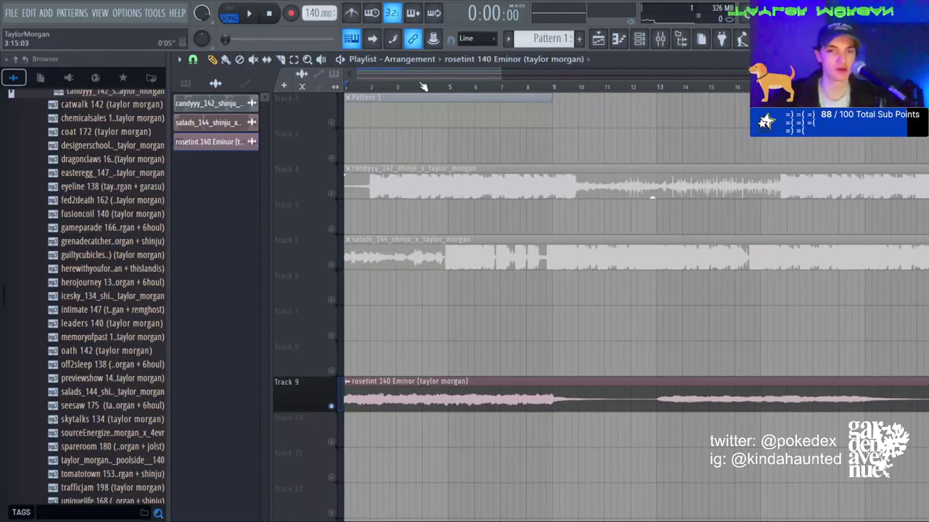
{"action": "key", "text": "space"}
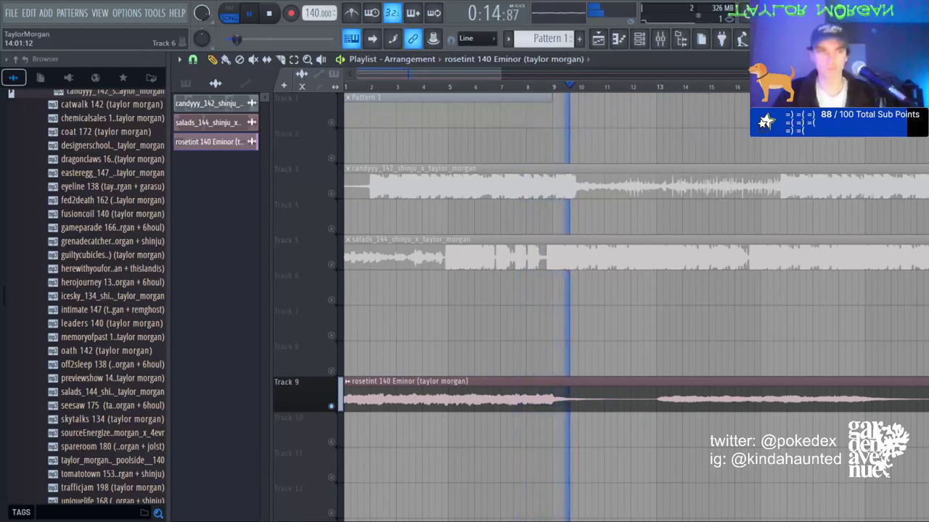
{"action": "key", "text": "space"}
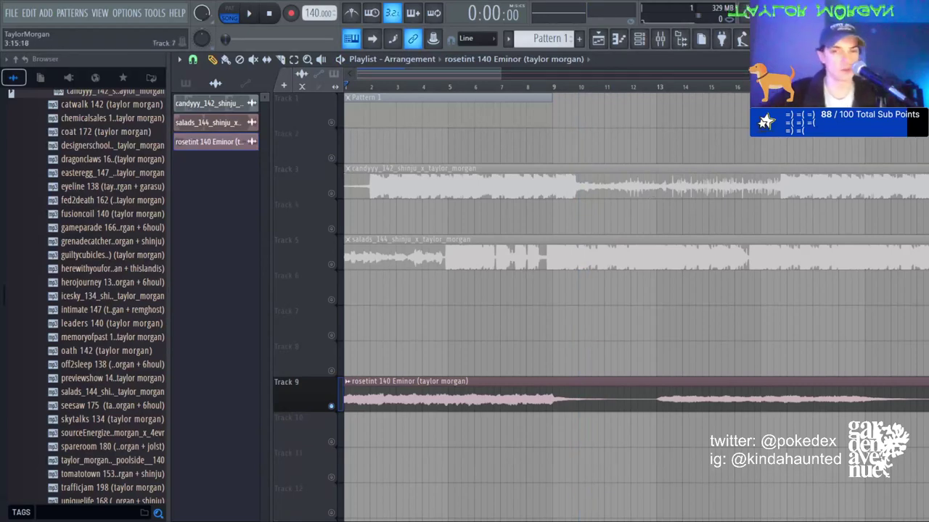
Replace the rosetint clip on Track 9 with the salads_144 clip and move the candyyy_142 clip to Track 8.
{"action": "right_click", "coordinate": [406, 396]}
{"action": "left_click_drag", "start_coordinate": [373, 257], "coordinate": [341, 399]}
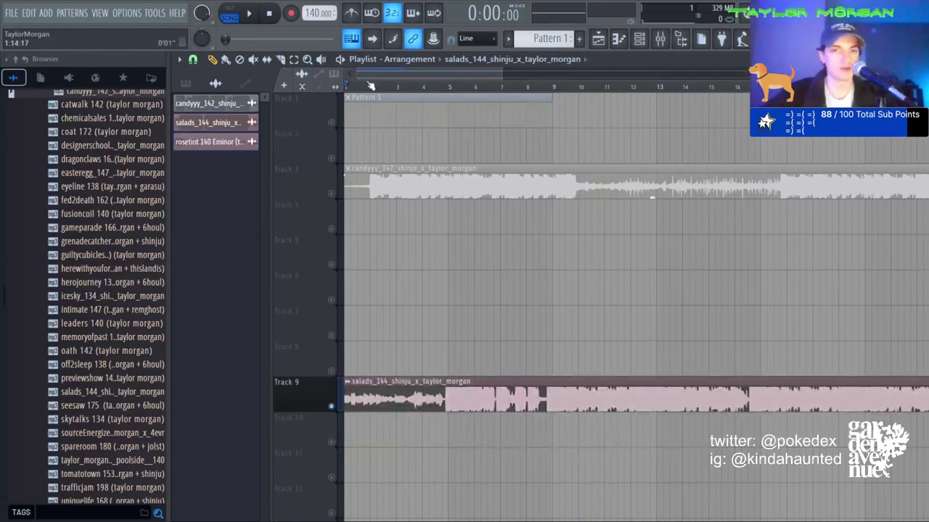
{"action": "scroll", "coordinate": [370, 86], "scroll_direction": "down", "scroll_amount": 3}
{"action": "left_click_drag", "start_coordinate": [371, 192], "coordinate": [366, 366]}
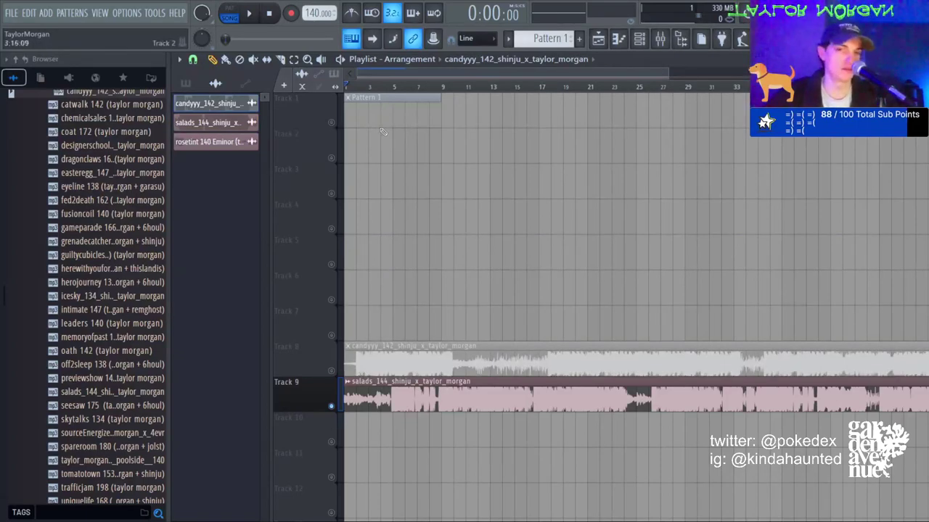
{"action": "scroll", "coordinate": [385, 84], "scroll_direction": "up", "scroll_amount": 3}
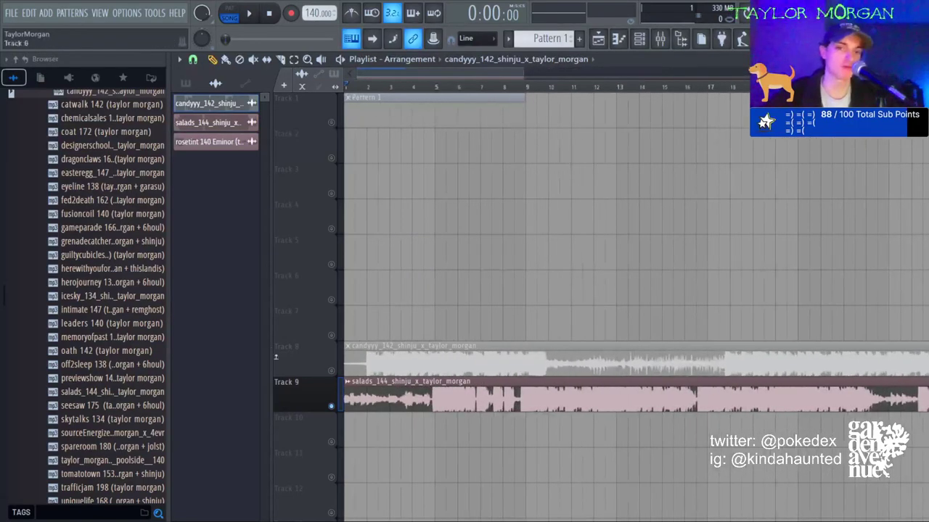
Listen to the salads_144 bounce on Track 9.
{"action": "key", "text": "space"}
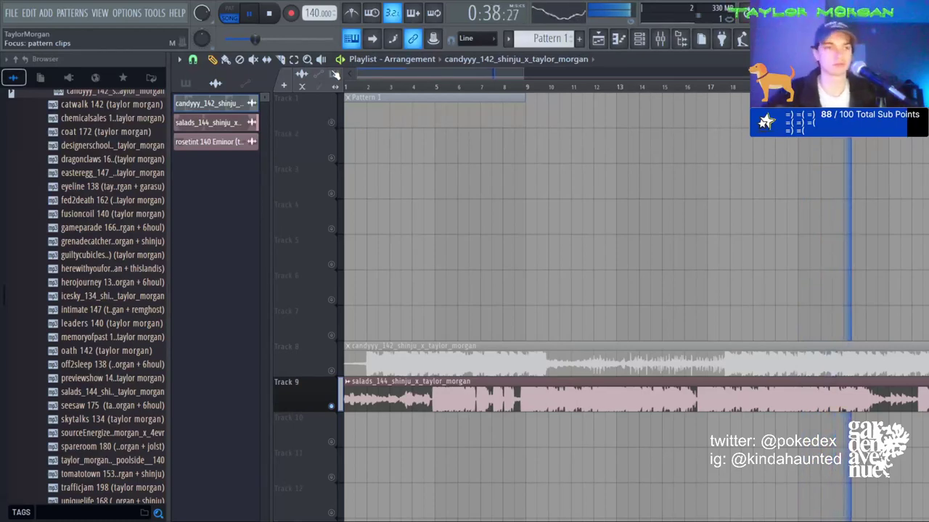
{"action": "scroll", "coordinate": [532, 87], "scroll_direction": "down", "scroll_amount": 3}
{"action": "scroll", "coordinate": [531, 86], "scroll_direction": "down", "scroll_amount": 3}
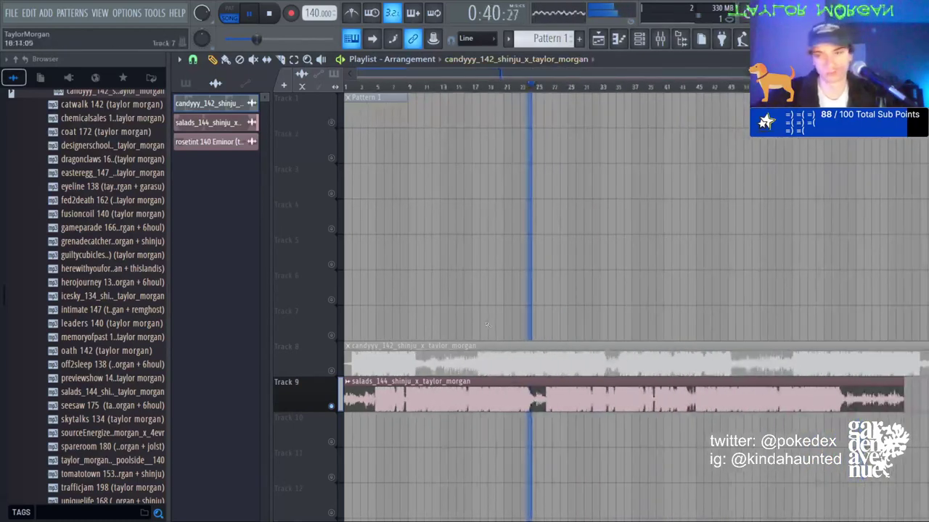
Replace the salads_144 clip on Track 9 with the candyyy_142 clip and play it from the start.
{"action": "right_click", "coordinate": [433, 397]}
{"action": "left_click_drag", "start_coordinate": [429, 364], "coordinate": [429, 403]}
{"action": "key", "text": "space"}
{"action": "key", "text": "space"}
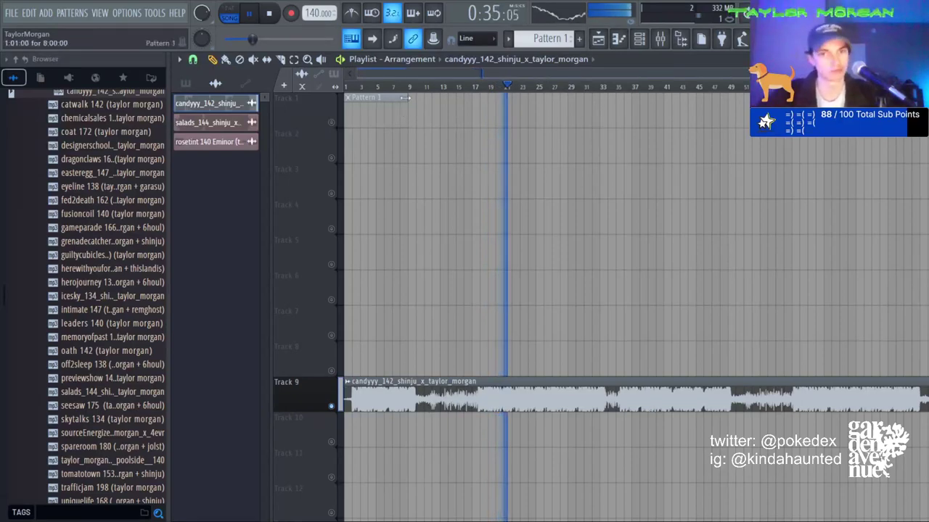
{"action": "scroll", "coordinate": [403, 90], "scroll_direction": "down", "scroll_amount": 1}
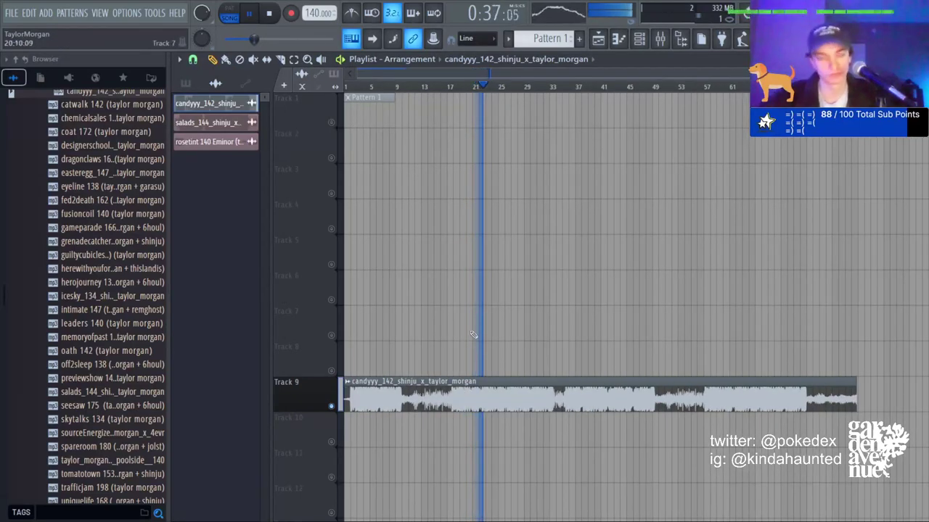
Replace the candyyy_142 clip on Track 9 with the amberedition C#minor 140 loop, and normalize its audio during playback.
{"action": "key", "text": "space"}
{"action": "right_click", "coordinate": [454, 396]}
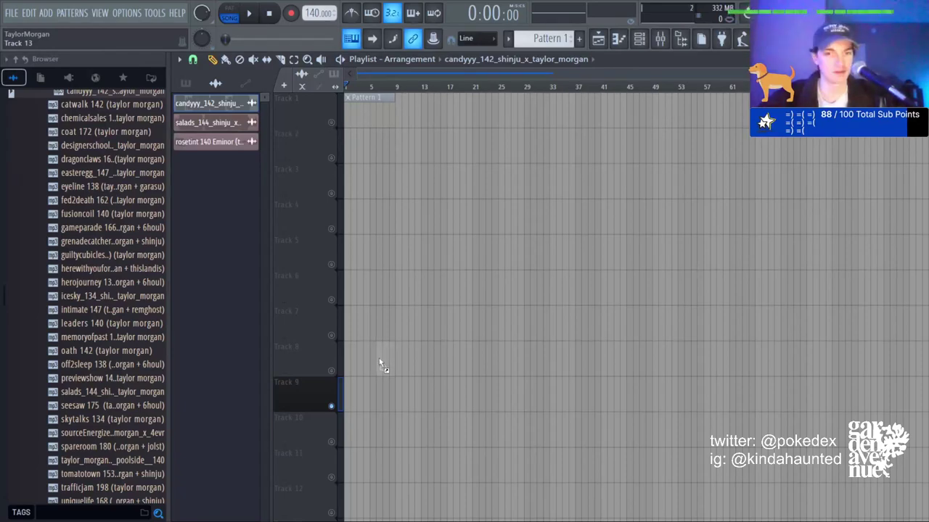
{"action": "left_click_drag", "start_coordinate": [379, 362], "coordinate": [358, 407]}
{"action": "double_click", "coordinate": [360, 407]}
{"action": "key", "text": "space"}
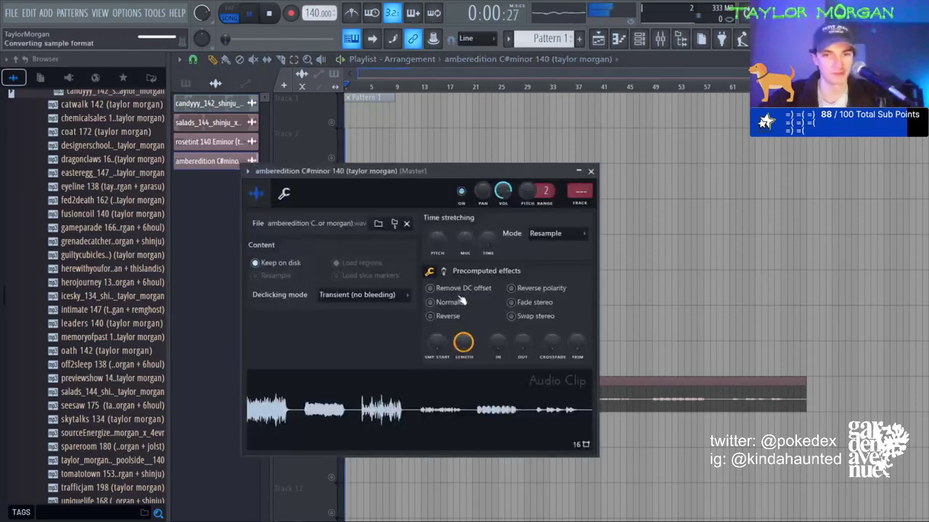
{"action": "left_click", "coordinate": [458, 302]}
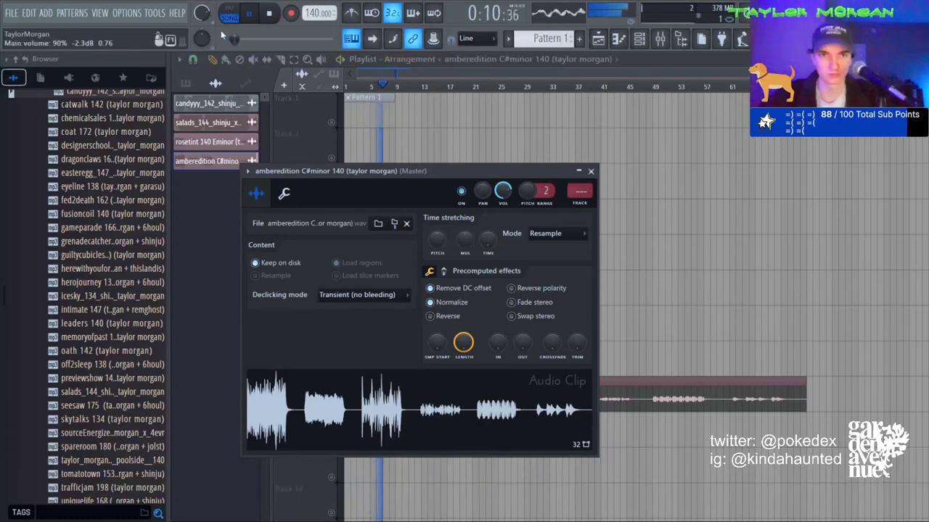
{"action": "left_click", "coordinate": [454, 72]}
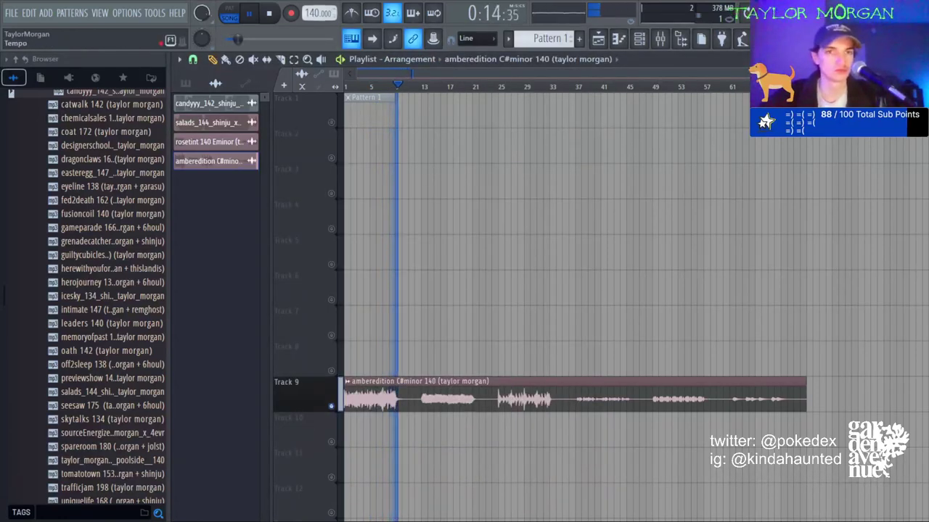
Stop playback and replace the amberedition clip on Track 9 with the previewshow 140 bounce, starting at bar 1.
{"action": "key", "text": "space"}
{"action": "right_click", "coordinate": [467, 399]}
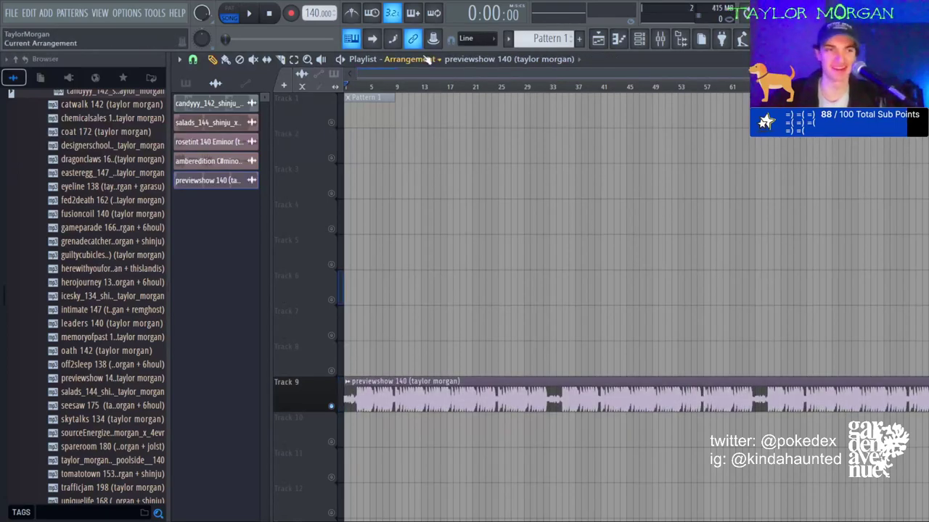
{"action": "scroll", "coordinate": [370, 85], "scroll_direction": "up", "scroll_amount": 5}
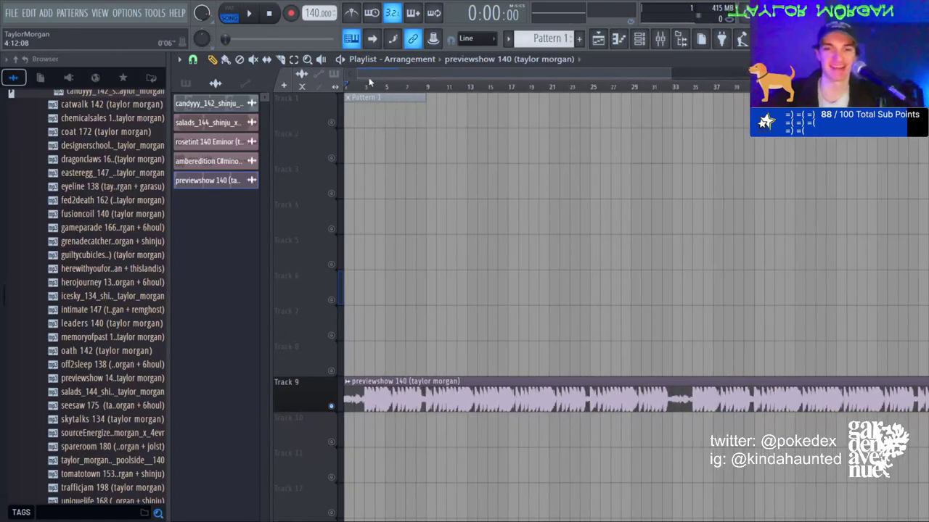
Play back the previewshow 140 bounce on Track 9 from the start.
{"action": "scroll", "coordinate": [402, 95], "scroll_direction": "down", "scroll_amount": 7}
{"action": "scroll", "coordinate": [426, 146], "scroll_direction": "up", "scroll_amount": 1}
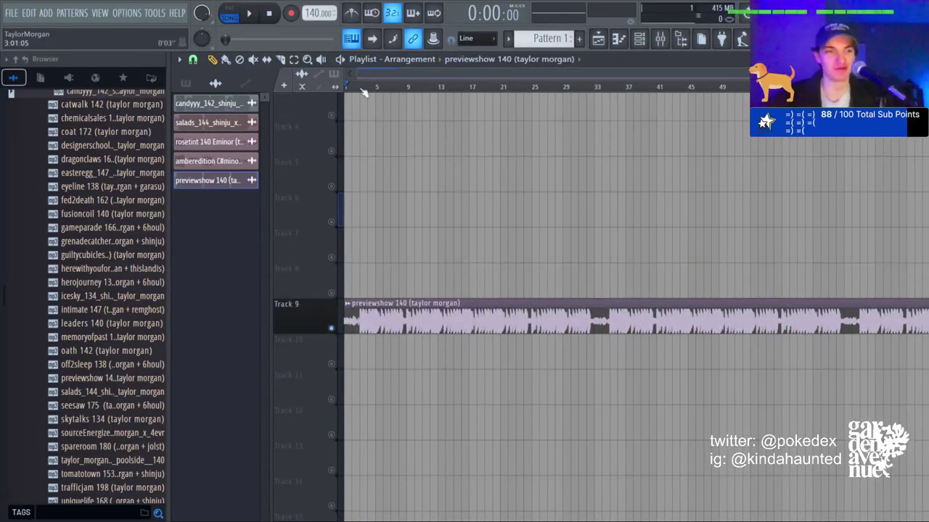
{"action": "key", "text": "space"}
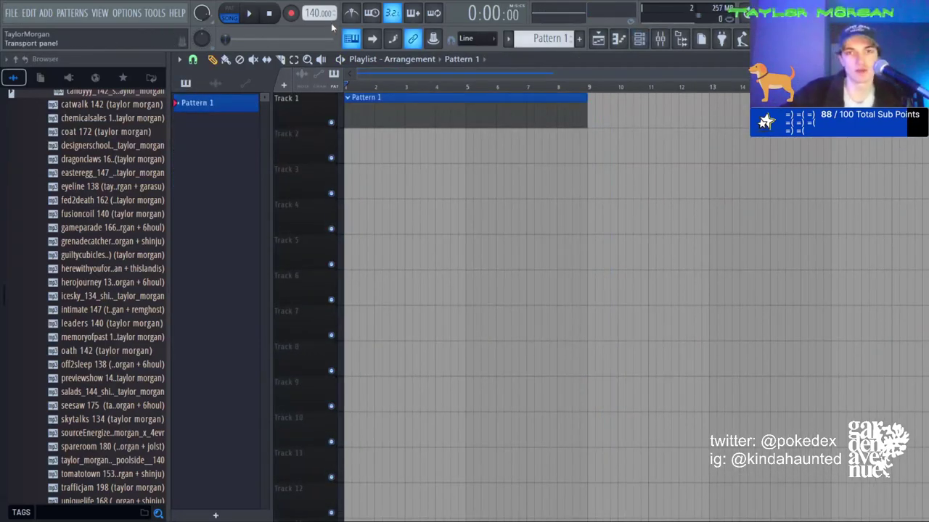
Set up a 132 BPM project with Serum's TM - pad_softly preset and open the Serum channel's piano roll.
{"action": "left_click", "coordinate": [646, 41]}
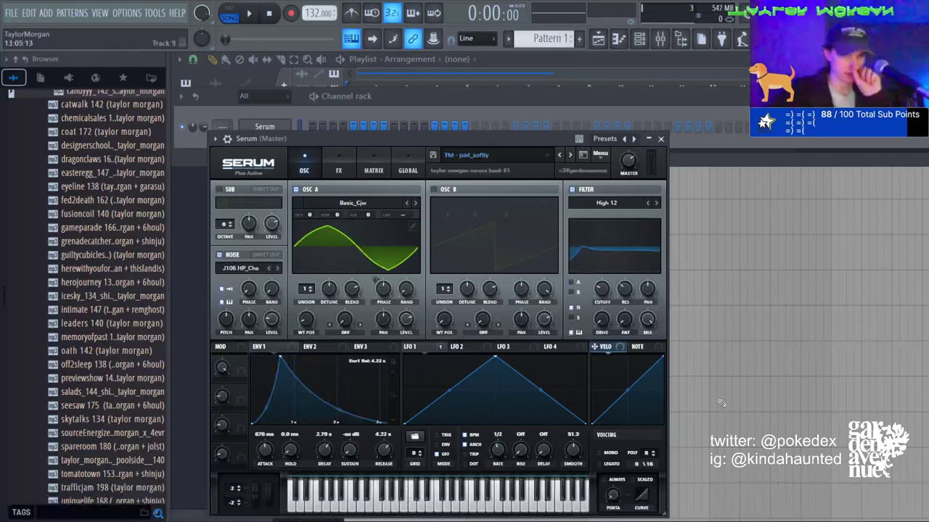
{"action": "left_click", "coordinate": [618, 42]}
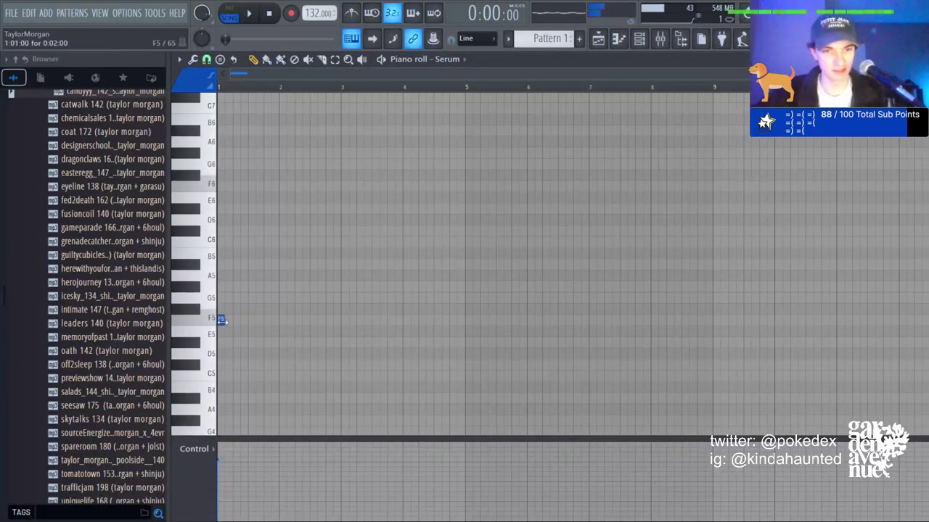
{"action": "left_click_drag", "start_coordinate": [222, 321], "coordinate": [316, 323]}
{"action": "left_click", "coordinate": [245, 288]}
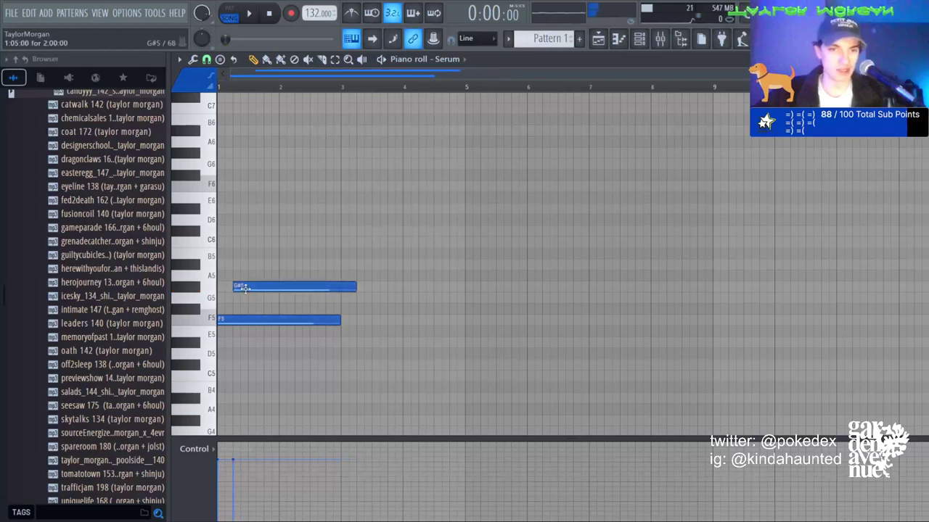
{"action": "left_click_drag", "start_coordinate": [329, 289], "coordinate": [249, 288]}
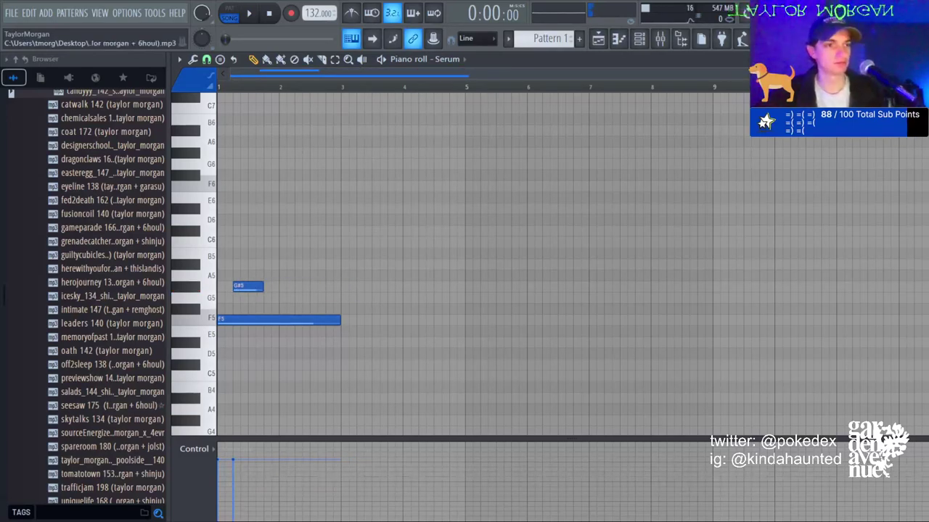
{"action": "left_click", "coordinate": [253, 209]}
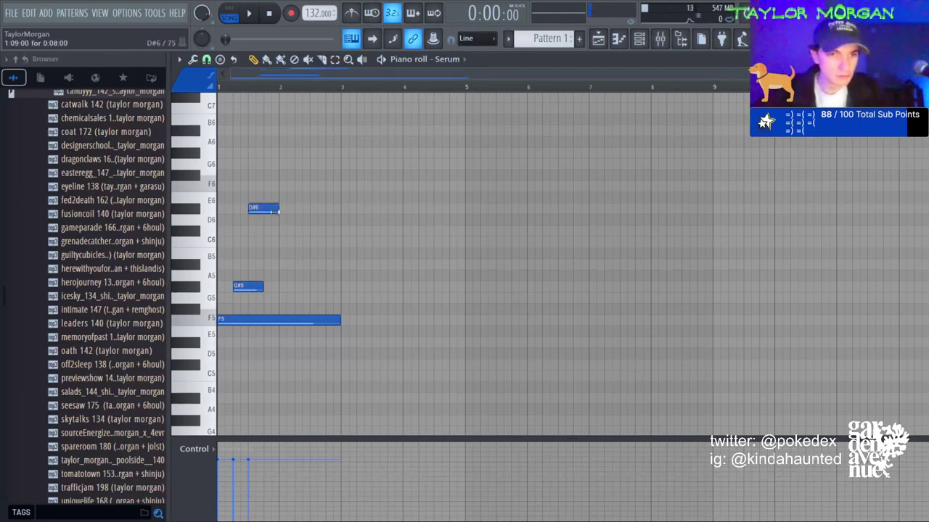
{"action": "key", "text": "space"}
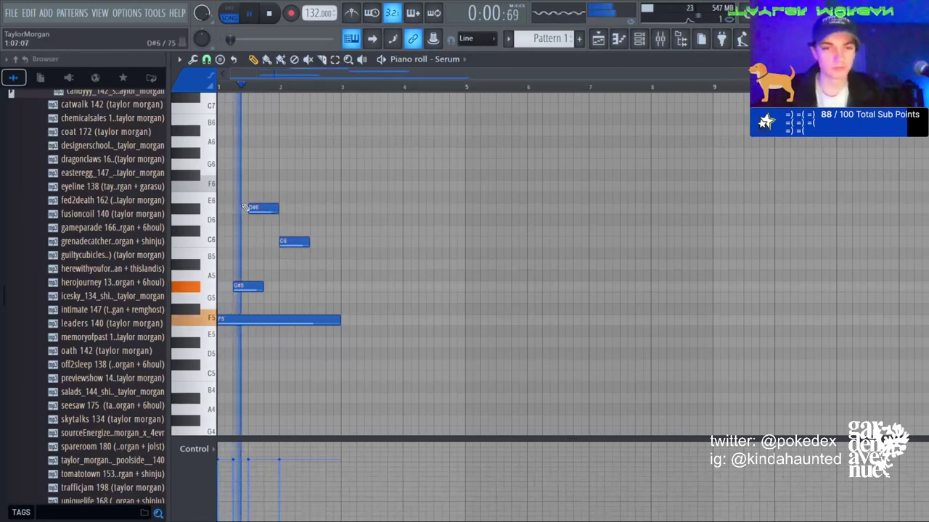
{"action": "left_click", "coordinate": [346, 364]}
{"action": "key", "text": "space"}
{"action": "right_click", "coordinate": [460, 367]}
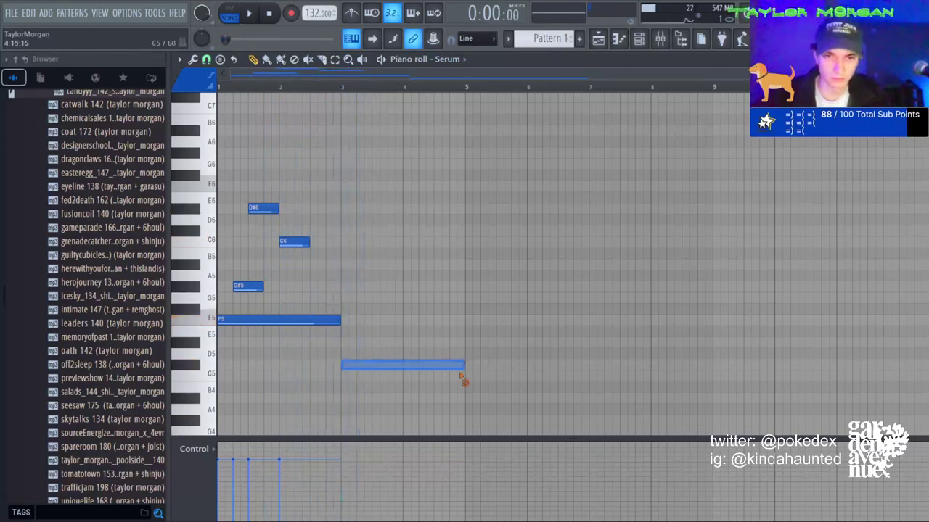
{"action": "right_click", "coordinate": [288, 322]}
{"action": "right_click", "coordinate": [252, 288]}
{"action": "key", "text": "ctrl+z"}
{"action": "right_click", "coordinate": [289, 245]}
{"action": "right_click", "coordinate": [264, 210]}
{"action": "right_click", "coordinate": [252, 287]}
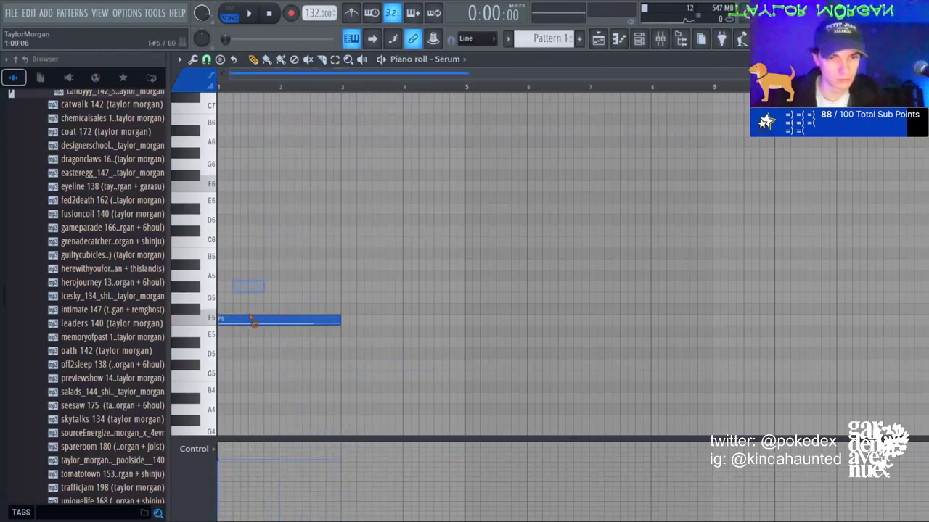
{"action": "right_click", "coordinate": [252, 320]}
Draw a two-bar C#5 note at bar 1, and audition short G5 and G#5 notes above it before deleting them.
{"action": "left_click", "coordinate": [239, 367]}
{"action": "left_click", "coordinate": [235, 298]}
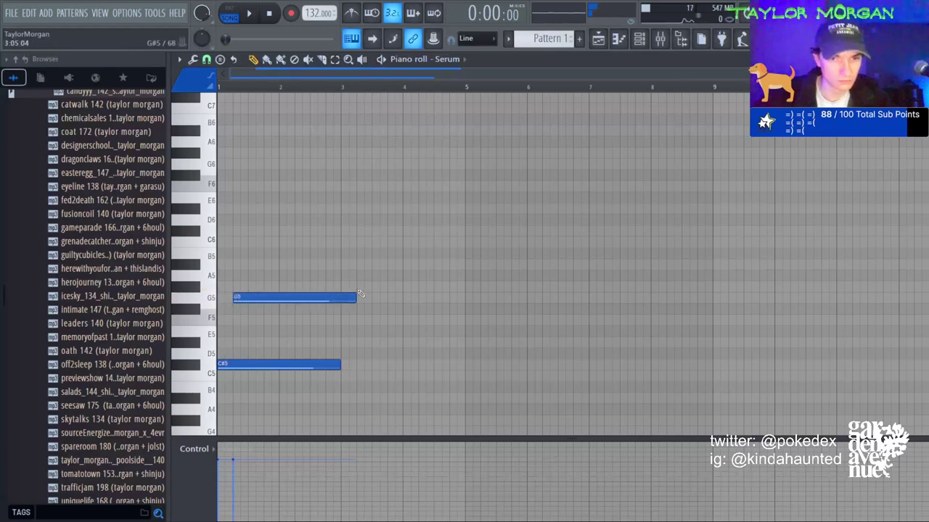
{"action": "left_click", "coordinate": [262, 287]}
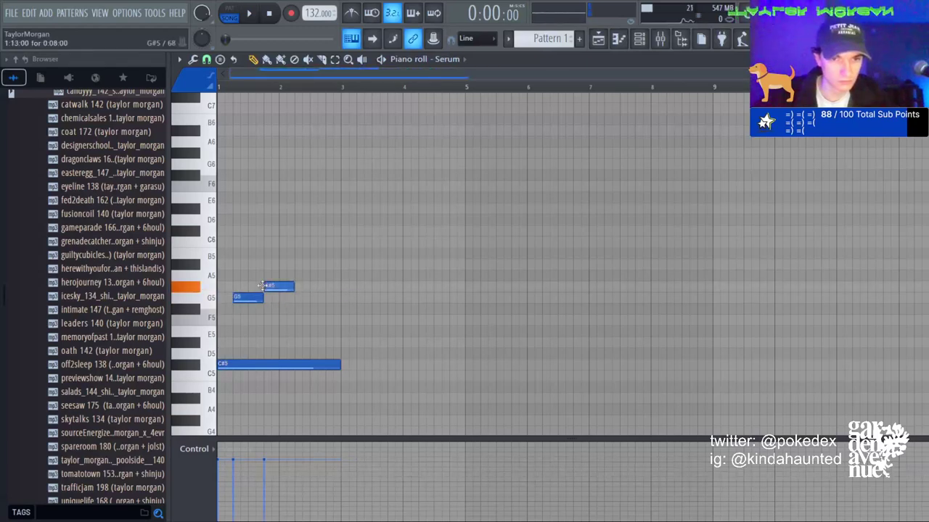
{"action": "key", "text": "space"}
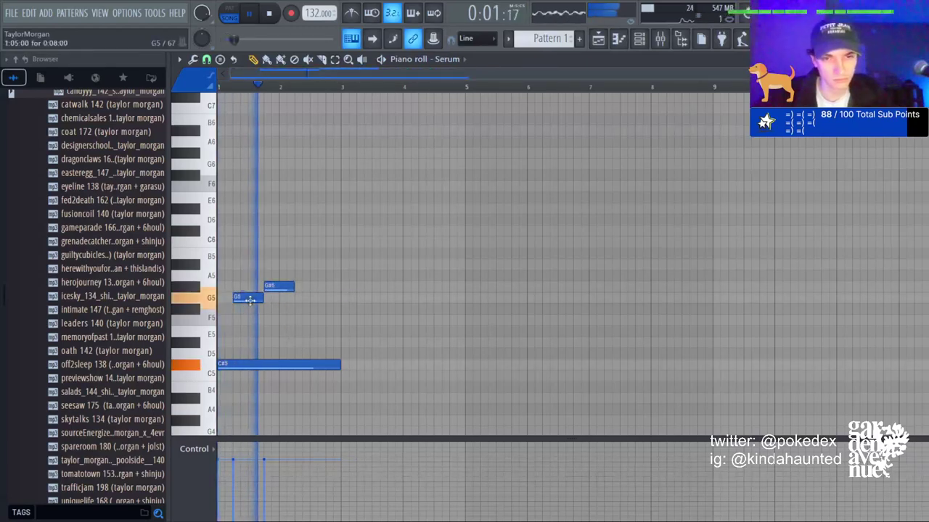
{"action": "key", "text": "space"}
{"action": "right_click", "coordinate": [248, 300]}
{"action": "right_click", "coordinate": [269, 288]}
{"action": "left_click_drag", "start_coordinate": [224, 342], "coordinate": [201, 318]}
{"action": "right_click", "coordinate": [233, 320]}
{"action": "right_click", "coordinate": [229, 319]}
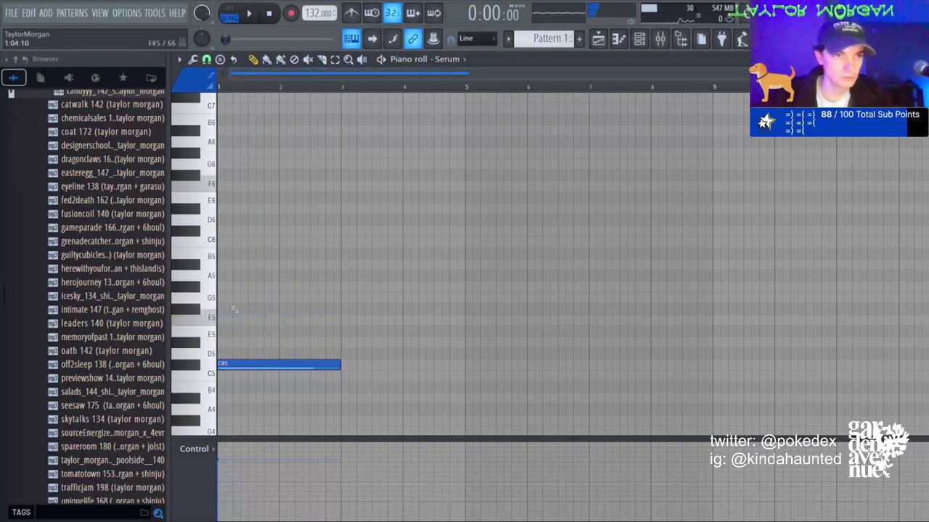
Add a two-bar G#5 note at bar 1 and a C6 note from the middle of bar 1 to the end of bar 2.
{"action": "left_click_drag", "start_coordinate": [230, 291], "coordinate": [211, 296]}
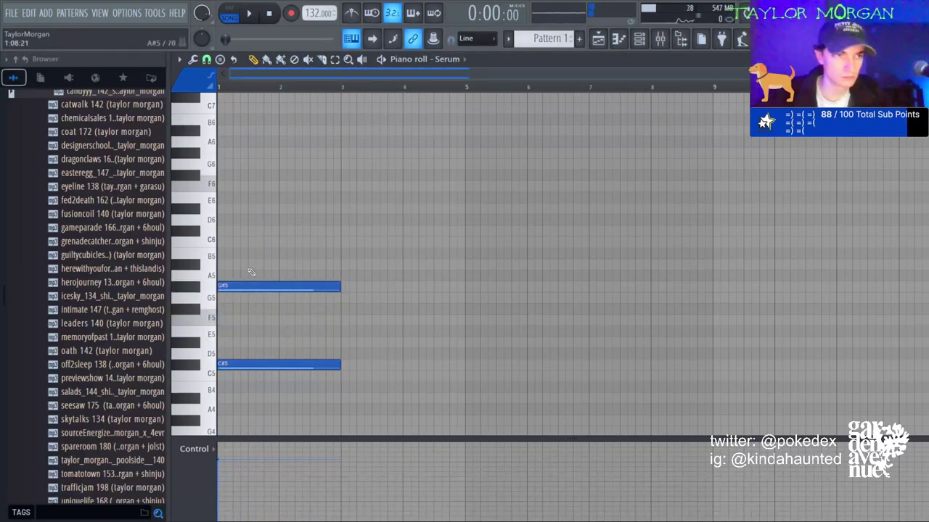
{"action": "left_click_drag", "start_coordinate": [232, 266], "coordinate": [208, 245]}
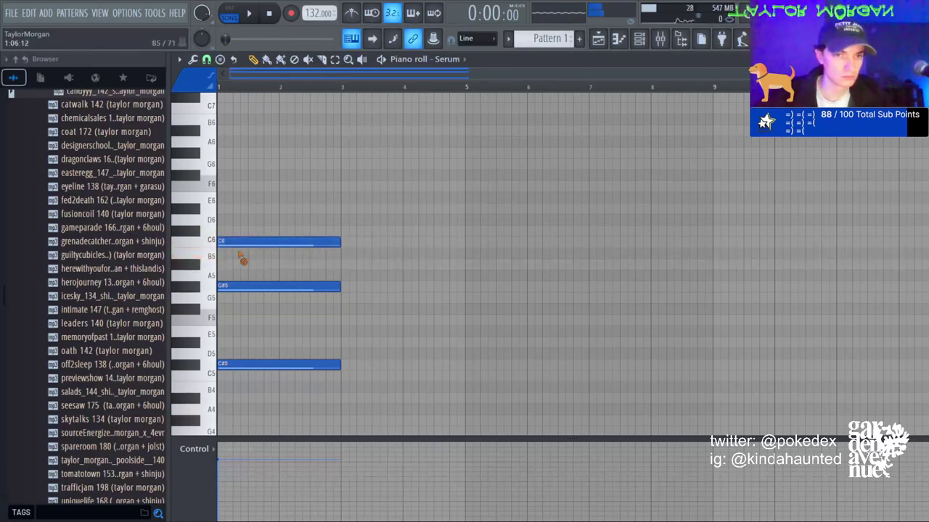
{"action": "right_click", "coordinate": [243, 245]}
{"action": "left_click", "coordinate": [245, 243]}
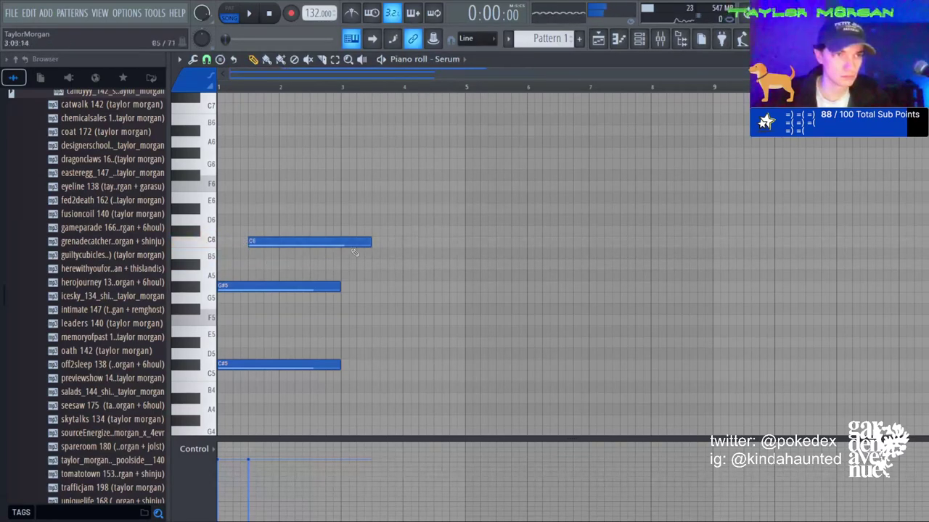
{"action": "key", "text": "space"}
{"action": "left_click_drag", "start_coordinate": [376, 249], "coordinate": [341, 248]}
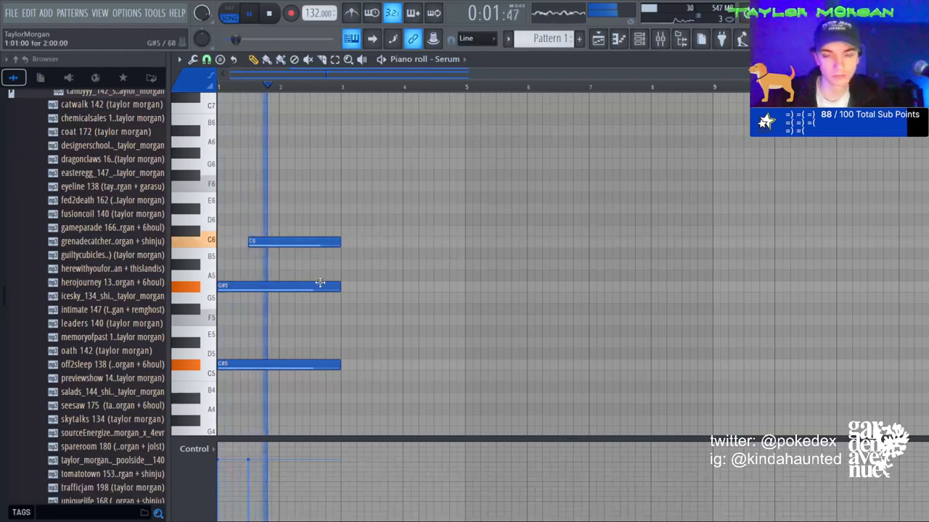
{"action": "key", "text": "space"}
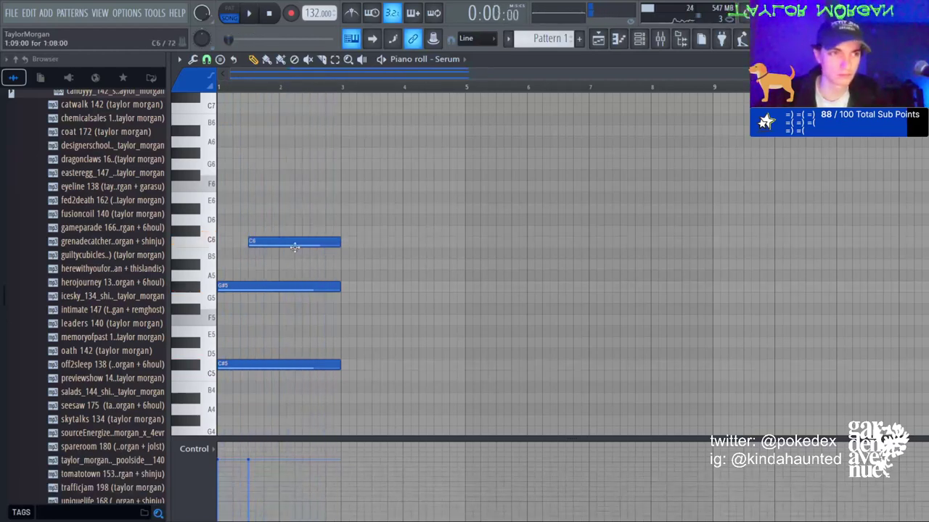
Add a one-beat D#6 note at the start of bar 1 and listen to the chord.
{"action": "left_click", "coordinate": [219, 209]}
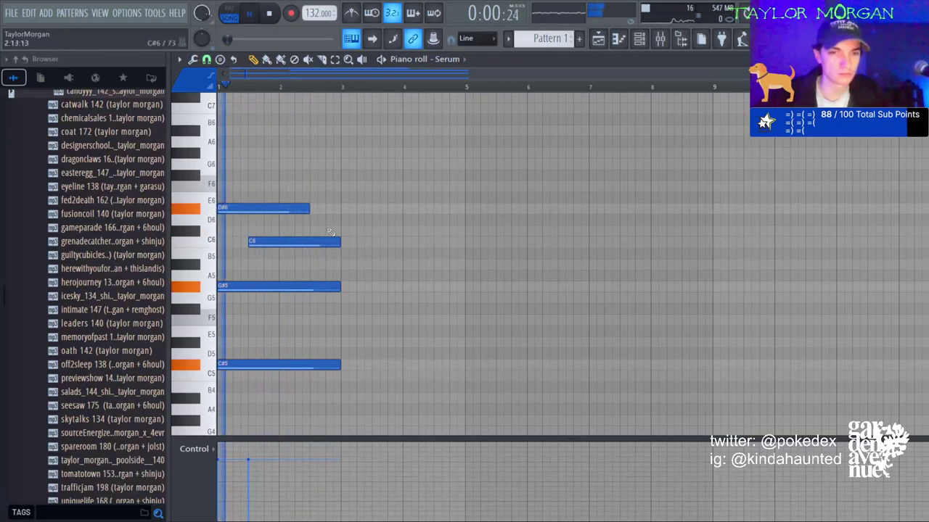
{"action": "left_click_drag", "start_coordinate": [308, 209], "coordinate": [280, 211]}
{"action": "key", "text": "space"}
{"action": "left_click", "coordinate": [267, 185]}
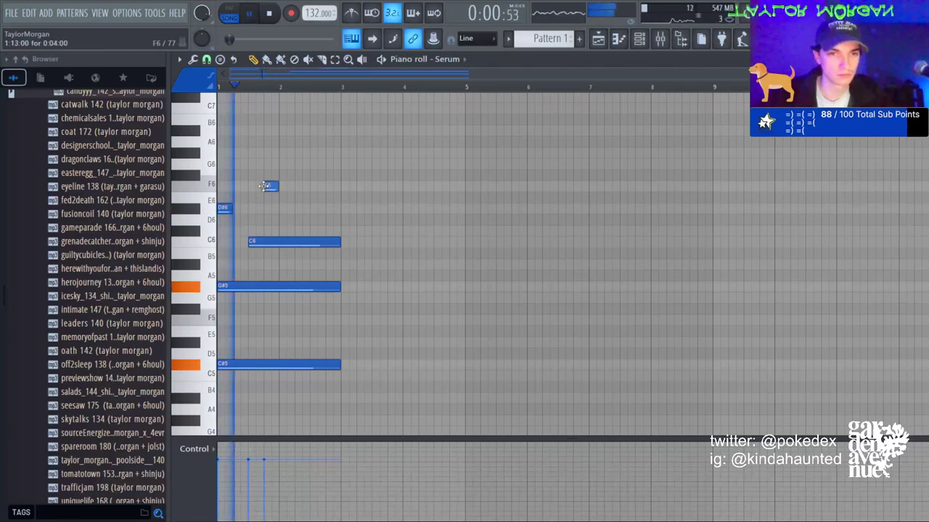
{"action": "left_click", "coordinate": [287, 165]}
{"action": "left_click_drag", "start_coordinate": [289, 166], "coordinate": [285, 165]}
{"action": "right_click", "coordinate": [285, 165]}
{"action": "right_click", "coordinate": [270, 186]}
{"action": "key", "text": "space"}
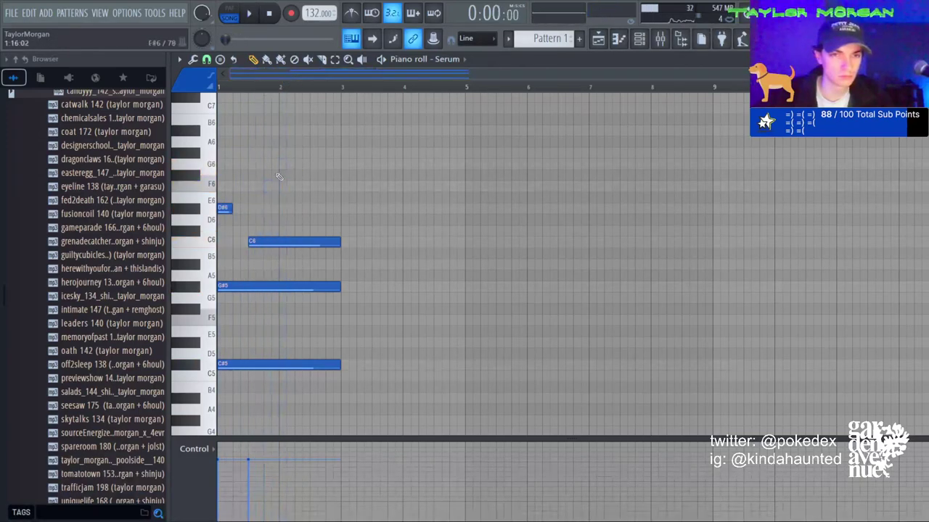
Fill bar 2 with a one-beat melody run of G#6, A#6, C7 and G#6.
{"action": "left_click", "coordinate": [280, 154]}
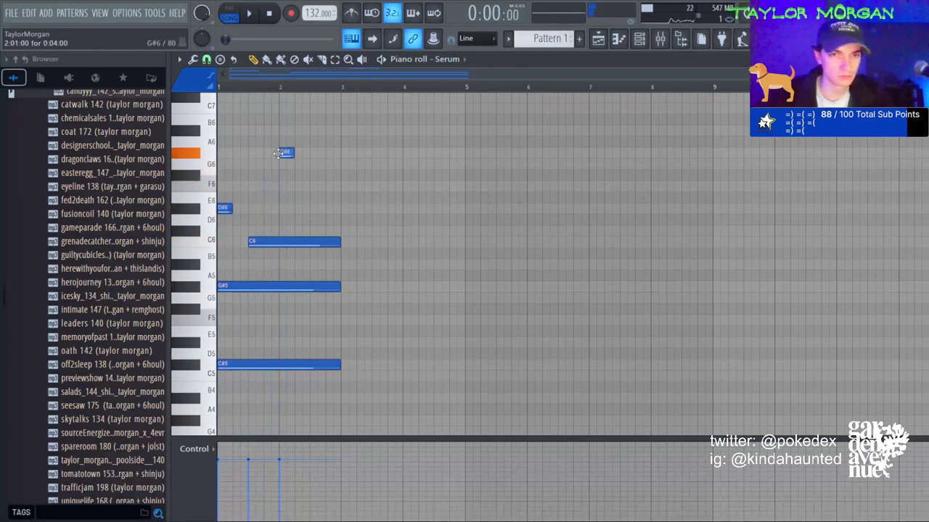
{"action": "left_click", "coordinate": [315, 111]}
{"action": "key", "text": "space"}
{"action": "left_click", "coordinate": [329, 151]}
Duplicate the two-bar phrase into bars 3 and 4 and move the copied C#5 note up to F5.
{"action": "key", "text": "ctrl+b"}
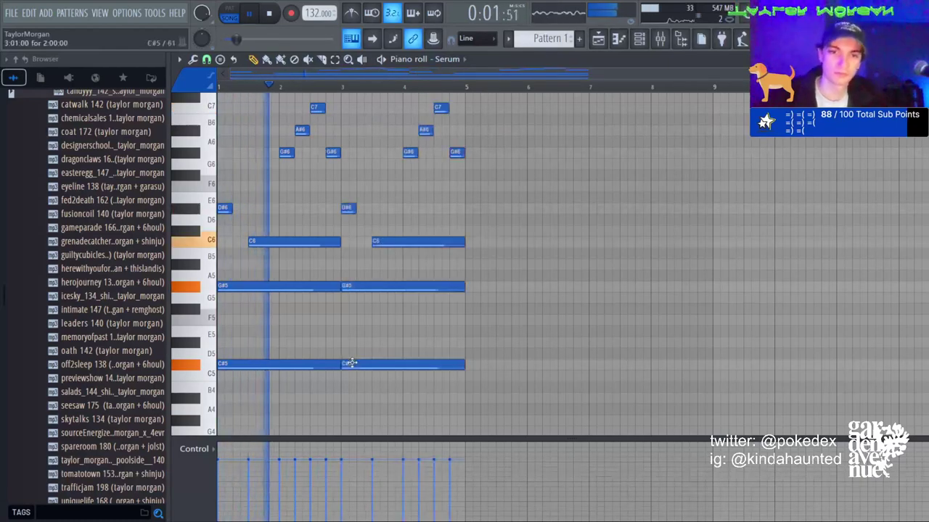
{"action": "left_click_drag", "start_coordinate": [350, 363], "coordinate": [353, 320]}
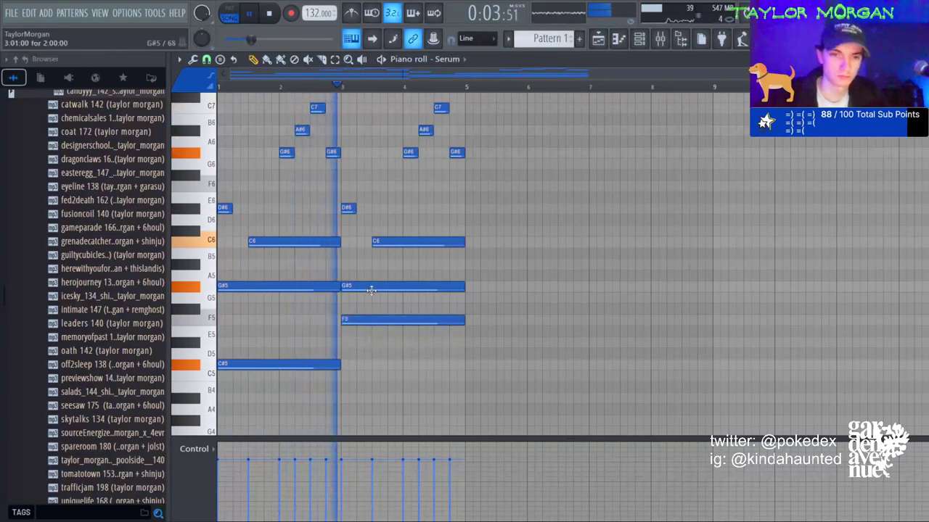
{"action": "right_click", "coordinate": [371, 290]}
{"action": "key", "text": "ctrl+z"}
{"action": "key", "text": "space"}
Delete the copied D#6, C6, G#6, A#6 and C7 melody notes in bars 3 and 4, keeping F5 and G#5.
{"action": "right_click", "coordinate": [410, 154]}
{"action": "right_click", "coordinate": [426, 130]}
{"action": "right_click", "coordinate": [441, 108]}
{"action": "key", "text": "space"}
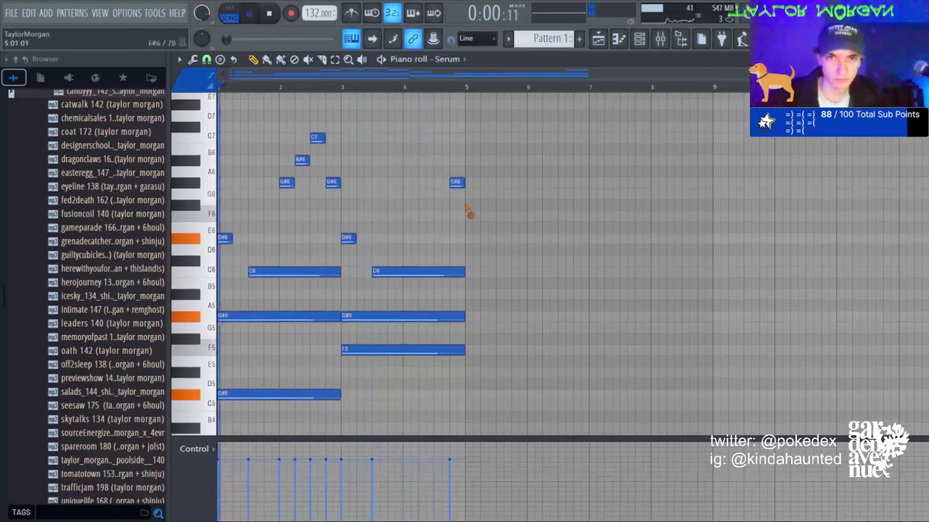
{"action": "right_click", "coordinate": [456, 182]}
{"action": "right_click", "coordinate": [402, 271]}
{"action": "right_click", "coordinate": [349, 238]}
Add a two-bar G6 and a half-bar D#6 in bar 3, plus one-beat C6, A#5 and C6 notes from beat 2 of bar 4.
{"action": "left_click", "coordinate": [346, 194]}
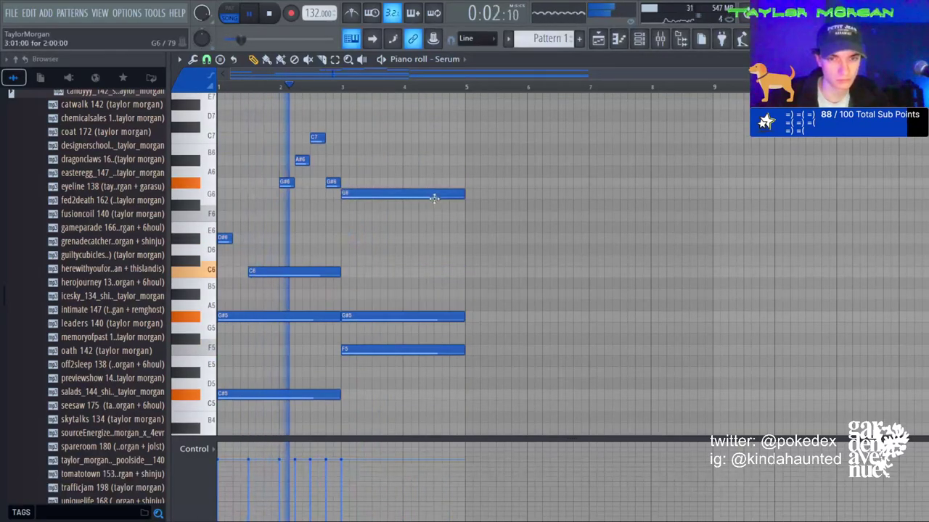
{"action": "left_click", "coordinate": [375, 238]}
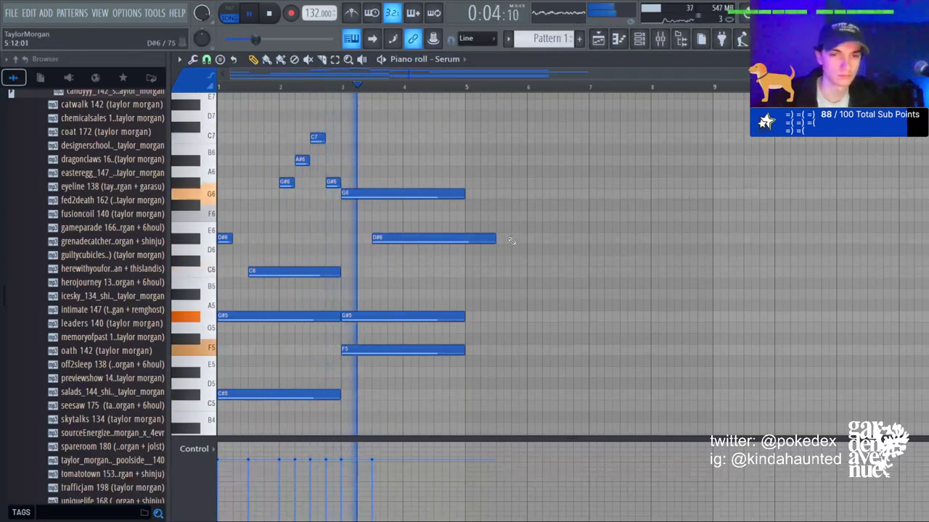
{"action": "left_click_drag", "start_coordinate": [496, 239], "coordinate": [473, 241]}
{"action": "key", "text": "space"}
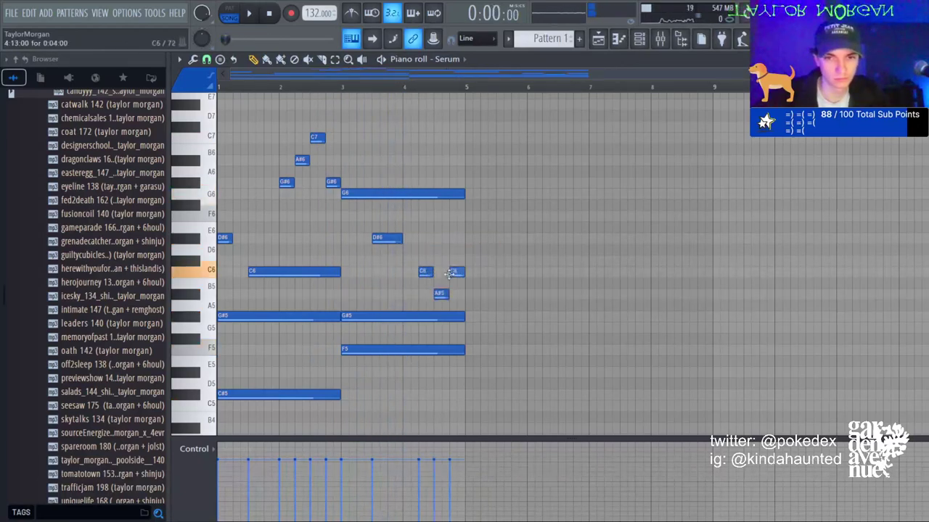
Duplicate the four-bar phrase into bars 5–8 and add high notes: D#7 from beat 2 of bar 7 and C7 from beat 3 of bar 8.
{"action": "key", "text": "space"}
{"action": "key", "text": "ctrl+b"}
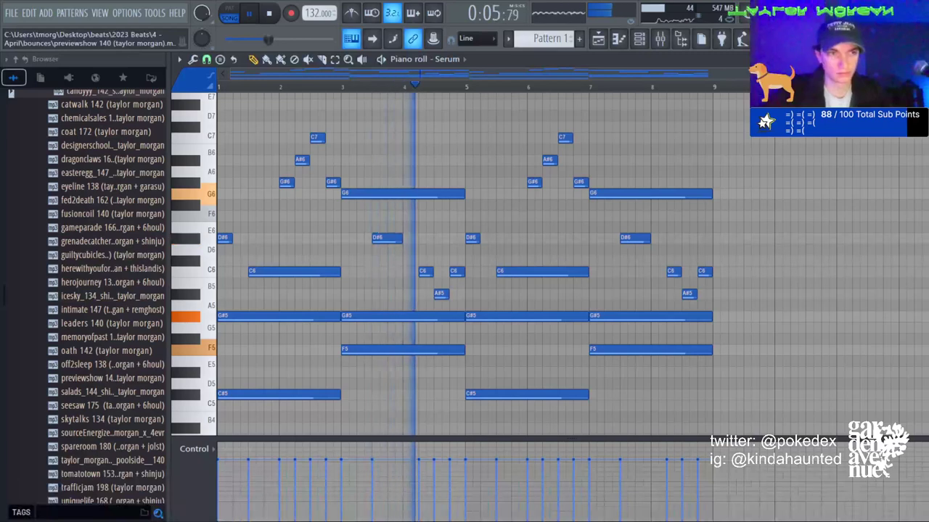
{"action": "scroll", "coordinate": [464, 261], "scroll_direction": "up", "scroll_amount": 2}
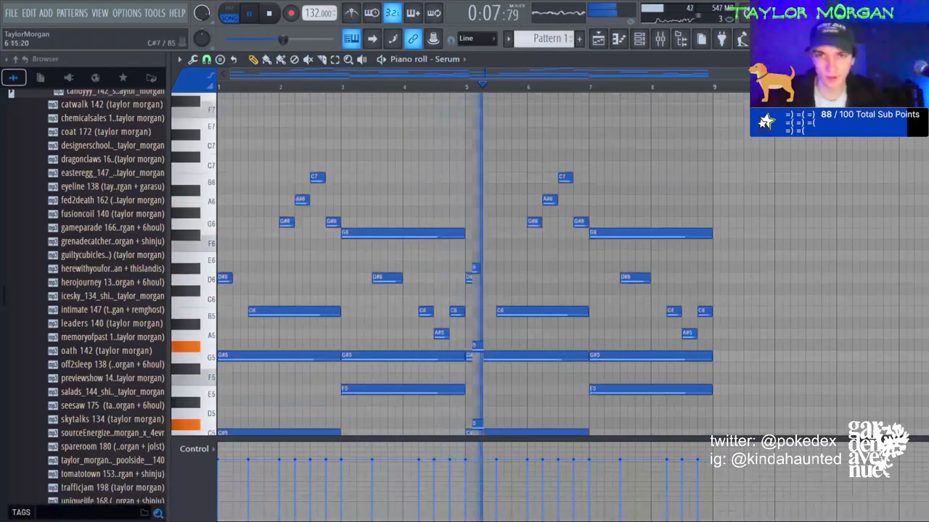
{"action": "left_click", "coordinate": [606, 172]}
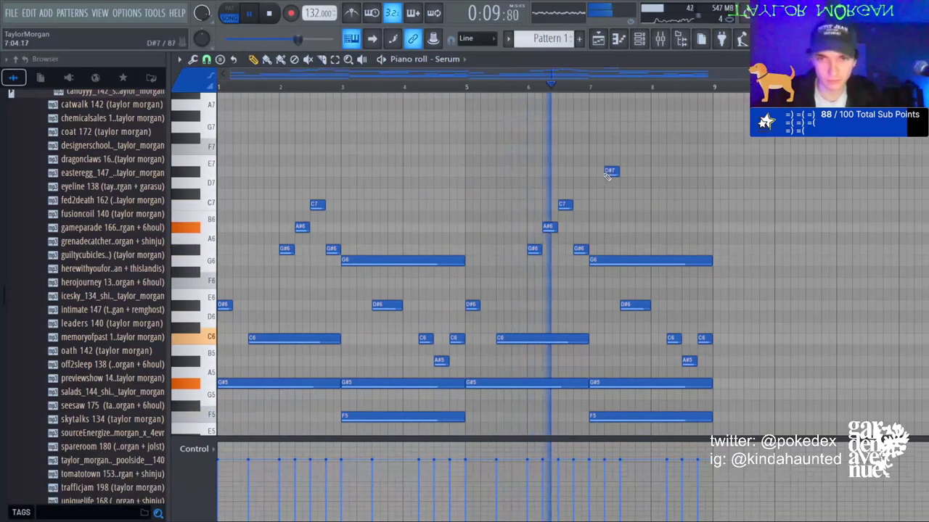
{"action": "left_click_drag", "start_coordinate": [618, 172], "coordinate": [696, 176]}
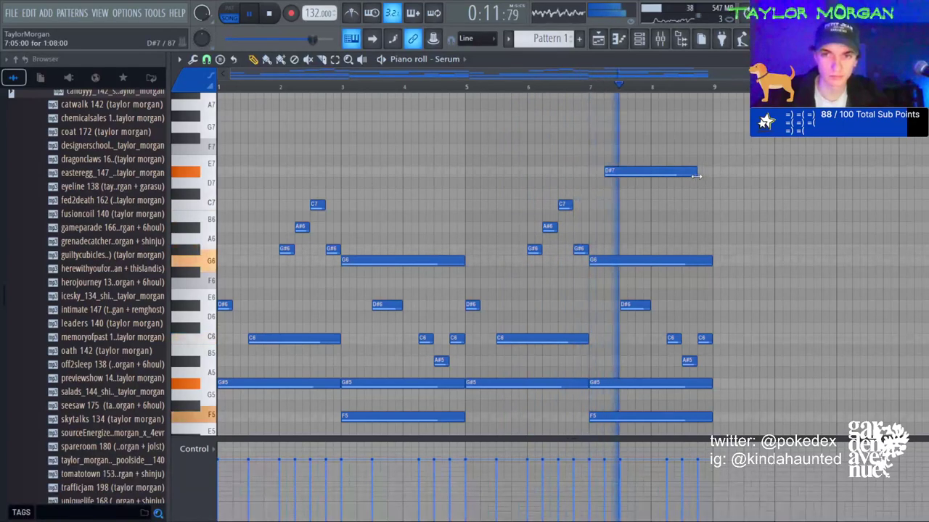
{"action": "left_click", "coordinate": [685, 204]}
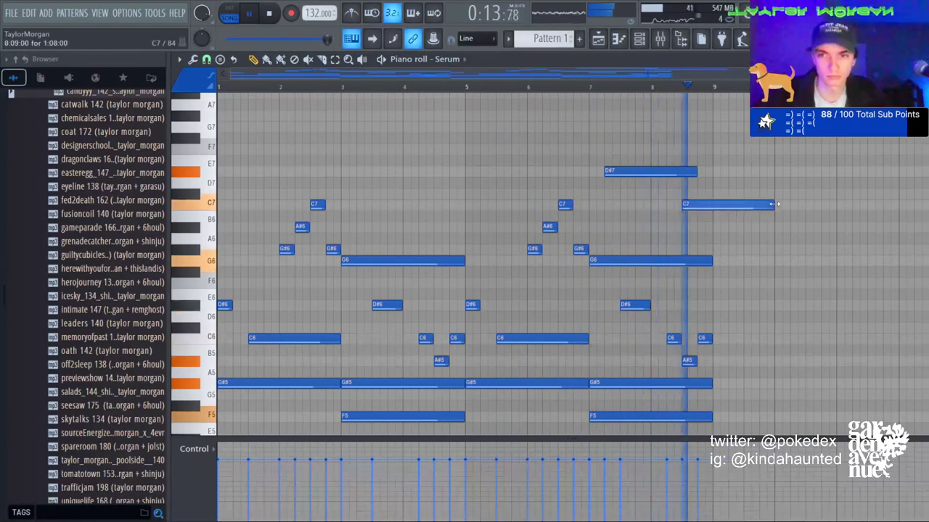
{"action": "scroll", "coordinate": [464, 161], "scroll_direction": "down", "scroll_amount": 5}
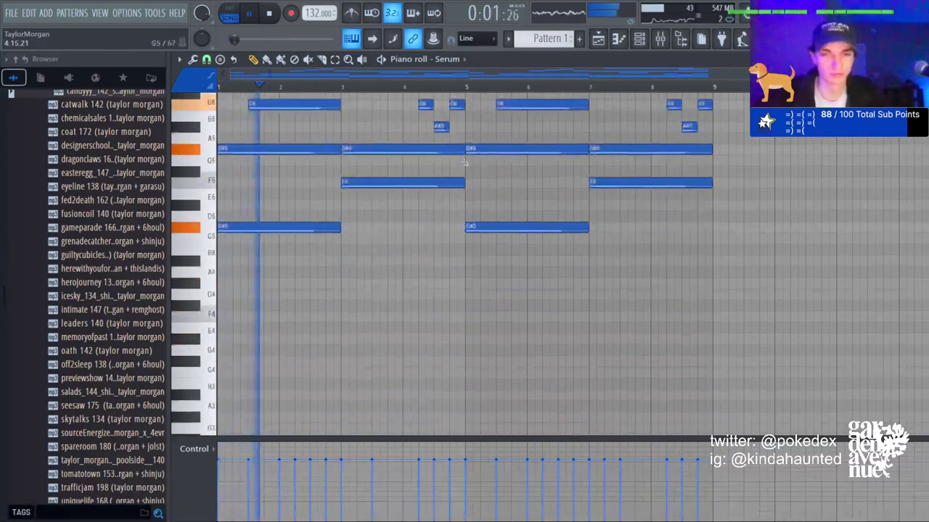
Transpose the whole loop down to an F4 root and copy the F4 and A4 notes an octave lower.
{"action": "scroll", "coordinate": [465, 161], "scroll_direction": "up", "scroll_amount": 2}
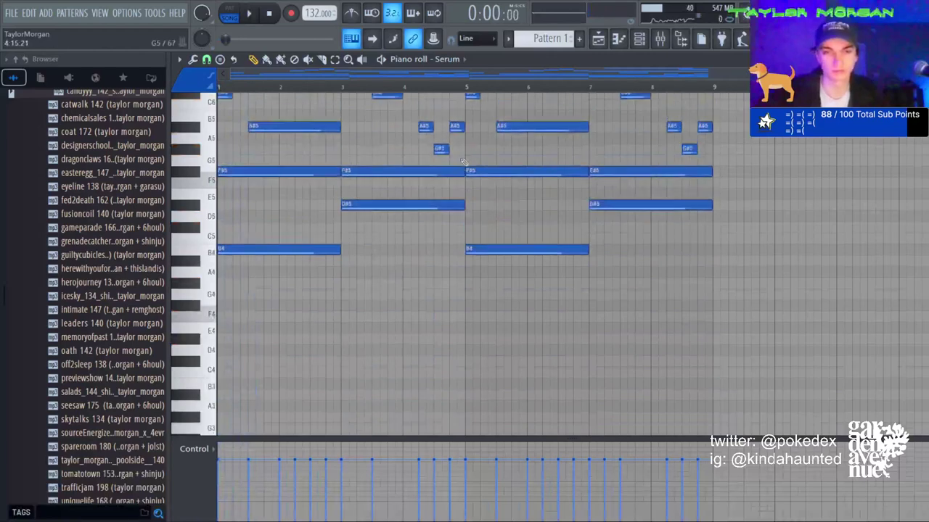
{"action": "left_click", "coordinate": [334, 60]}
{"action": "left_click_drag", "start_coordinate": [688, 319], "coordinate": [259, 266]}
{"action": "key", "text": "ctrl+c"}
{"action": "key", "text": "ctrl+v"}
{"action": "key", "text": "ctrl+Down"}
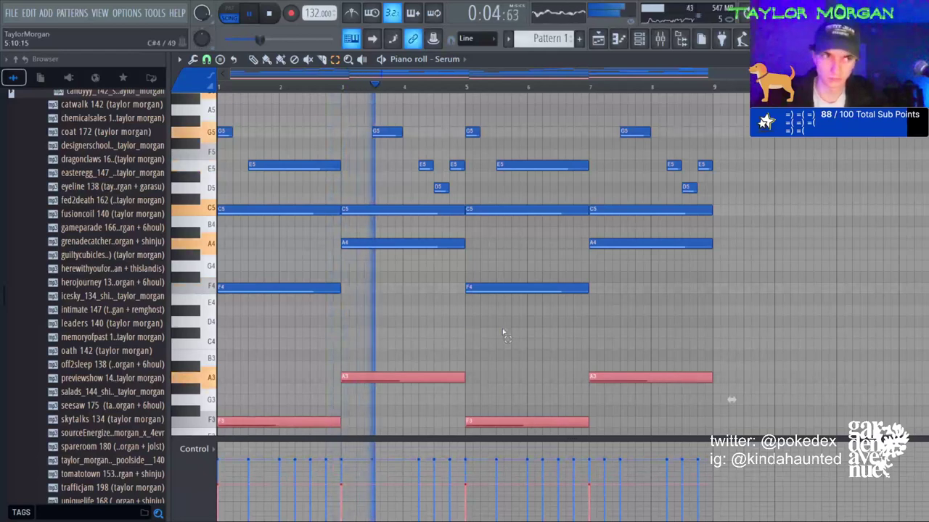
Cut the low F3 and A3 notes, then add a second Serum channel and open its piano roll.
{"action": "key", "text": "ctrl+x"}
{"action": "left_click", "coordinate": [639, 39]}
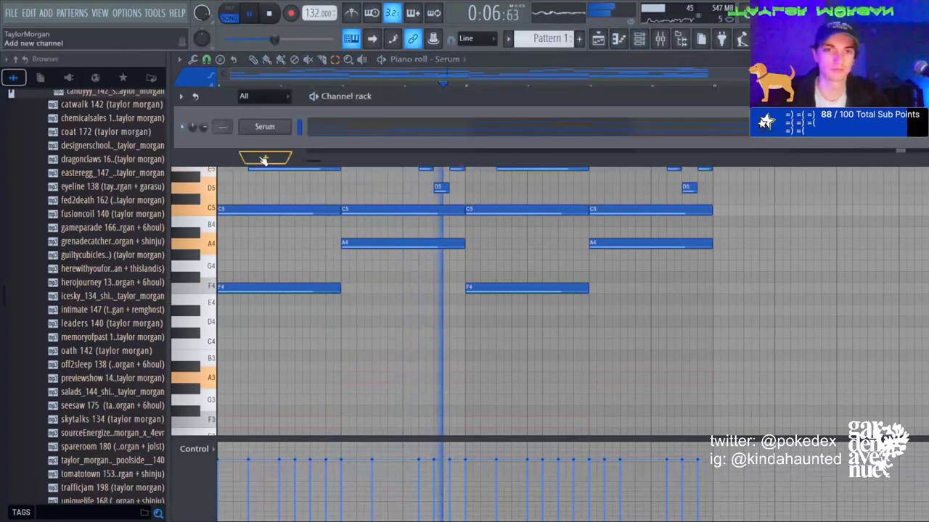
{"action": "key", "text": "alt+c"}
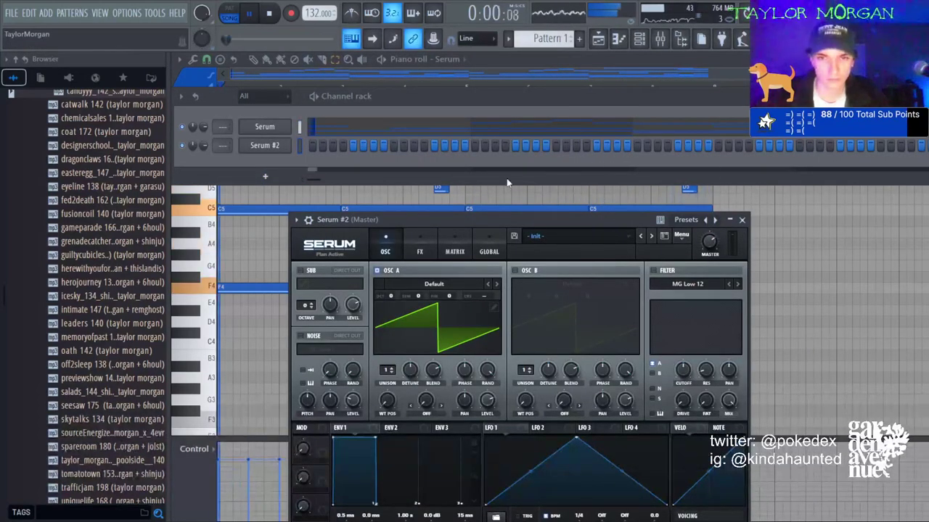
{"action": "left_click", "coordinate": [618, 40]}
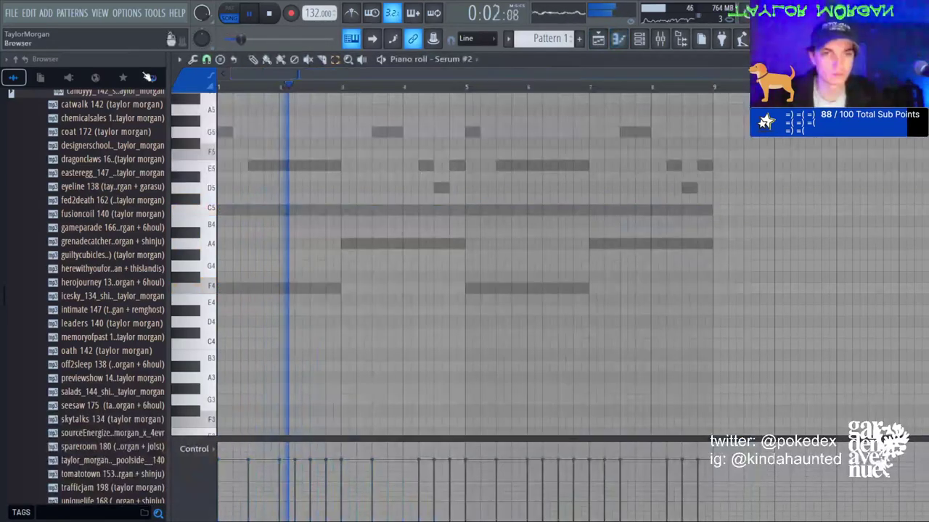
Draw three consecutive half-beat notes, C5, B4 and G4, at the start of bar 1.
{"action": "left_click", "coordinate": [253, 59]}
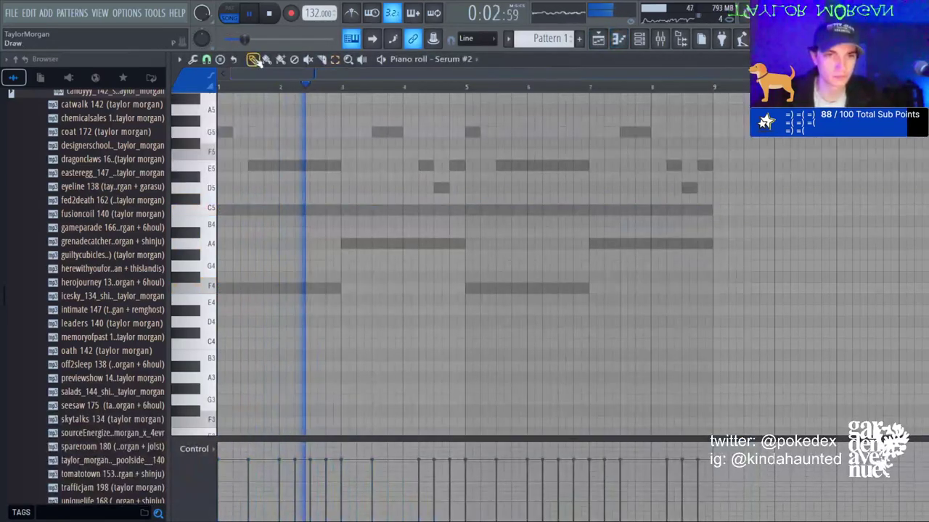
{"action": "left_click", "coordinate": [232, 209]}
{"action": "left_click_drag", "start_coordinate": [246, 210], "coordinate": [223, 209]}
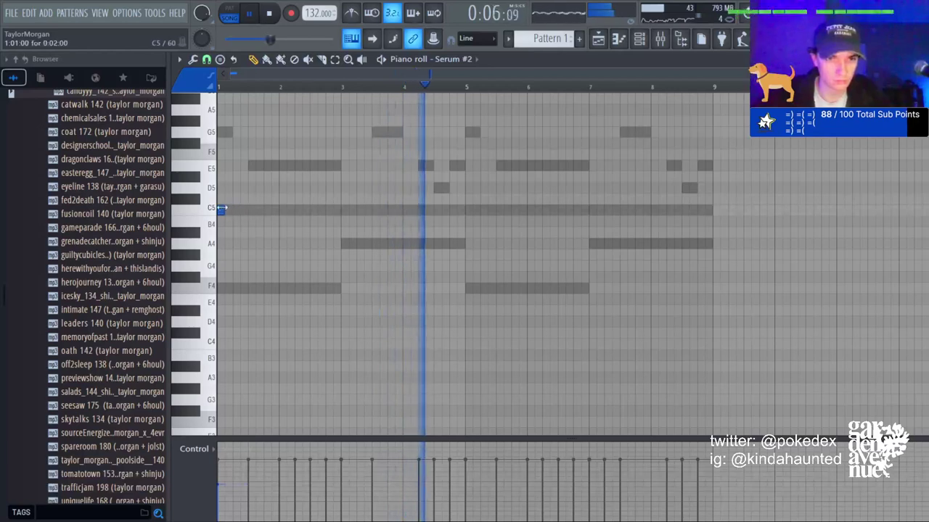
{"action": "left_click", "coordinate": [228, 220]}
{"action": "left_click", "coordinate": [235, 266]}
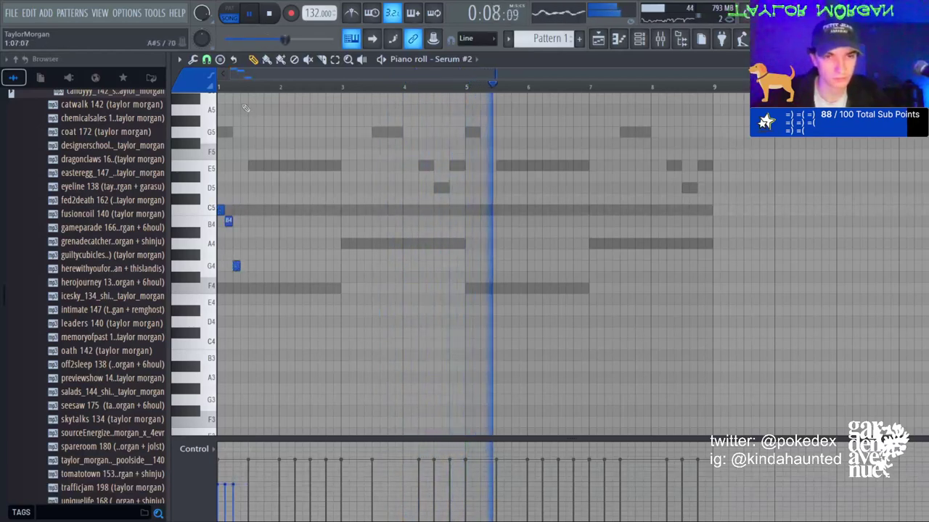
Repeat the three-note figure every two beats through bar 8 and lengthen its G4 notes to one beat.
{"action": "key", "text": "ctrl+b"}
{"action": "key", "text": "ctrl+b"}
{"action": "key", "text": "ctrl+b"}
{"action": "key", "text": "ctrl+b"}
{"action": "key", "text": "ctrl+b"}
{"action": "key", "text": "ctrl+b"}
{"action": "key", "text": "ctrl+b"}
{"action": "key", "text": "ctrl+b"}
{"action": "key", "text": "ctrl+b"}
{"action": "key", "text": "ctrl+b"}
{"action": "key", "text": "ctrl+b"}
{"action": "key", "text": "ctrl+b"}
{"action": "key", "text": "ctrl+b"}
{"action": "key", "text": "ctrl+b"}
{"action": "key", "text": "ctrl+b"}
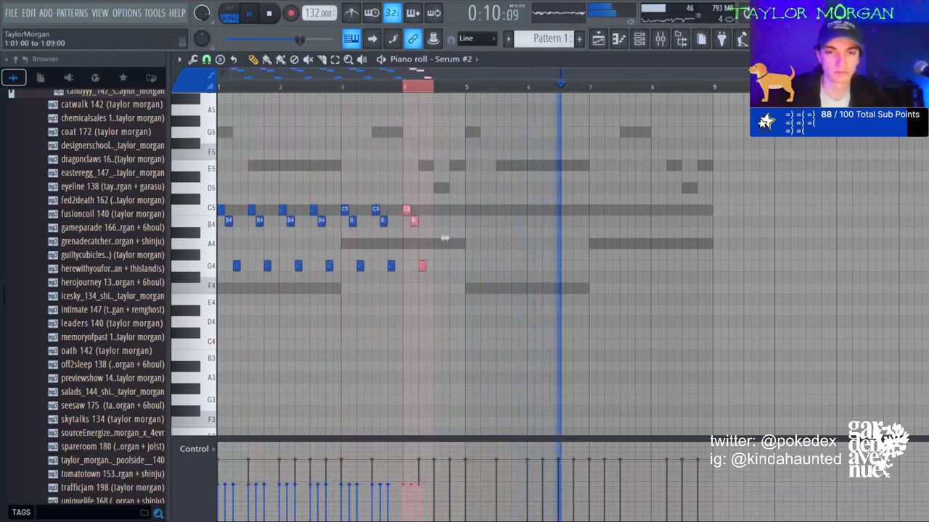
{"action": "key", "text": "ctrl+d"}
Try the whole three-note arpeggio one octave higher.
{"action": "key", "text": "ctrl+Up"}
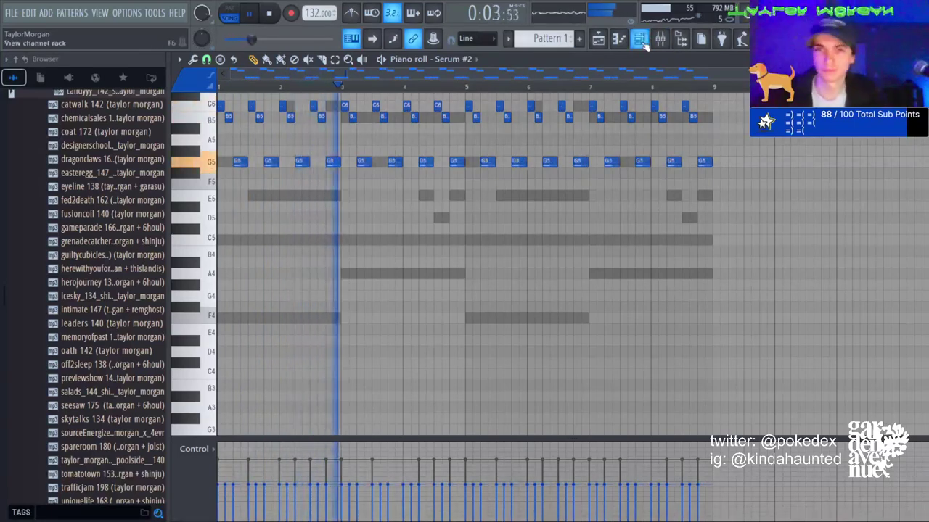
{"action": "key", "text": "ctrl+Down"}
Raise all of the arpeggio's G4 notes one octave to G5.
{"action": "left_click", "coordinate": [334, 60]}
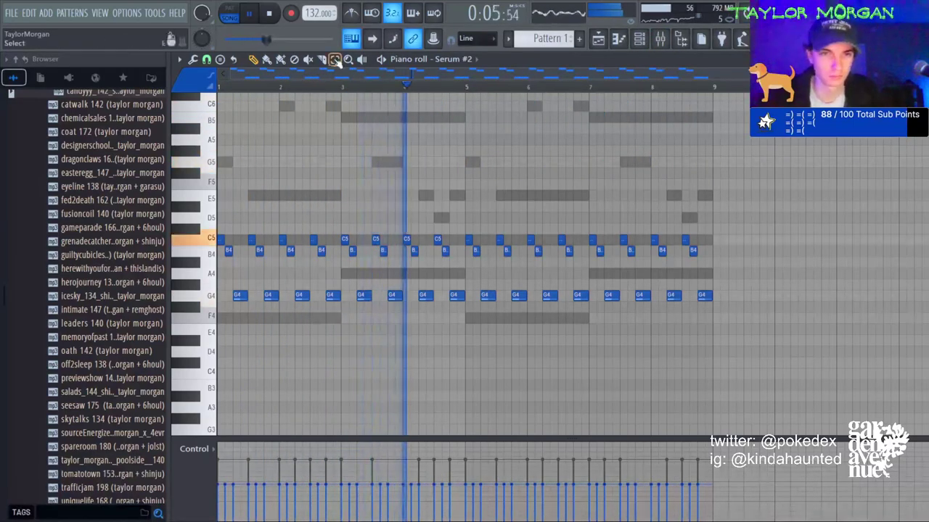
{"action": "left_click_drag", "start_coordinate": [235, 408], "coordinate": [928, 268]}
{"action": "key", "text": "ctrl+Up"}
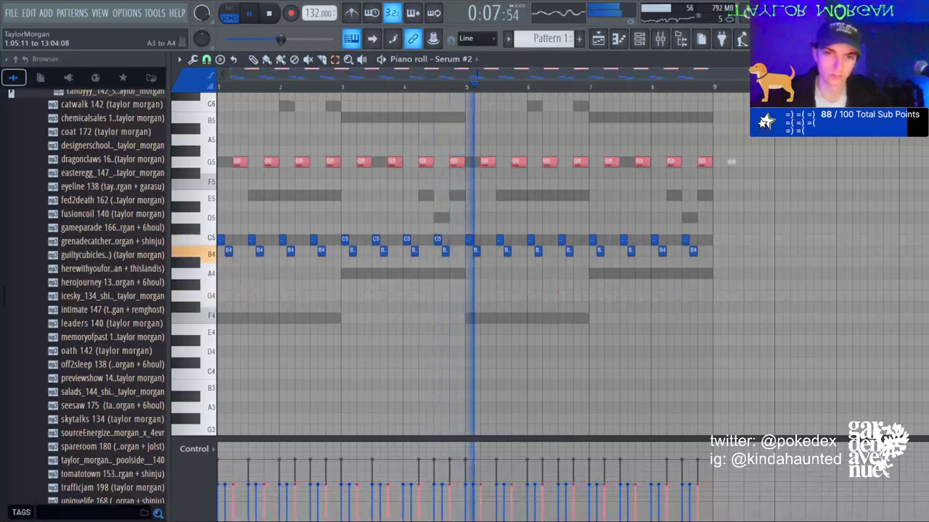
Lower the last G5 note of bar 6 and of bar 8 three semitones to E5.
{"action": "left_click_drag", "start_coordinate": [596, 166], "coordinate": [568, 160]}
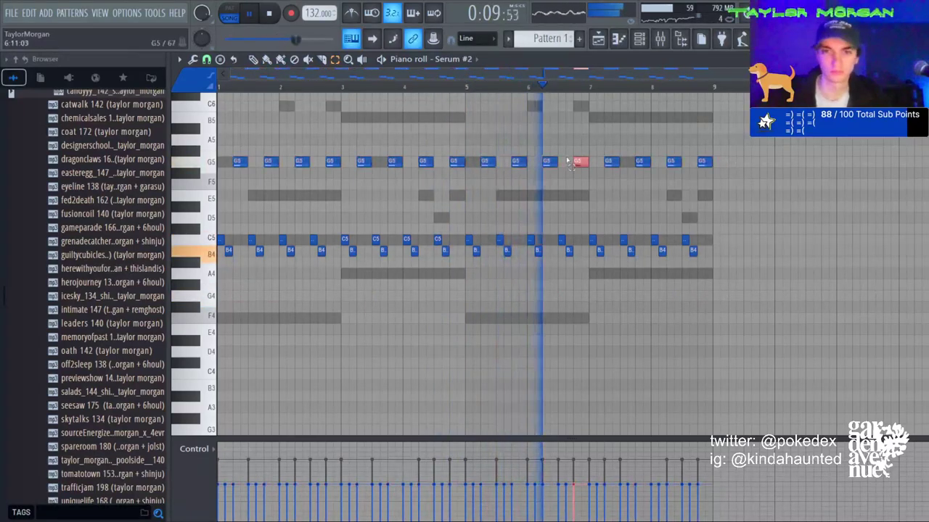
{"action": "key", "text": "shift+Down"}
{"action": "key", "text": "shift+Down"}
{"action": "key", "text": "shift+Down"}
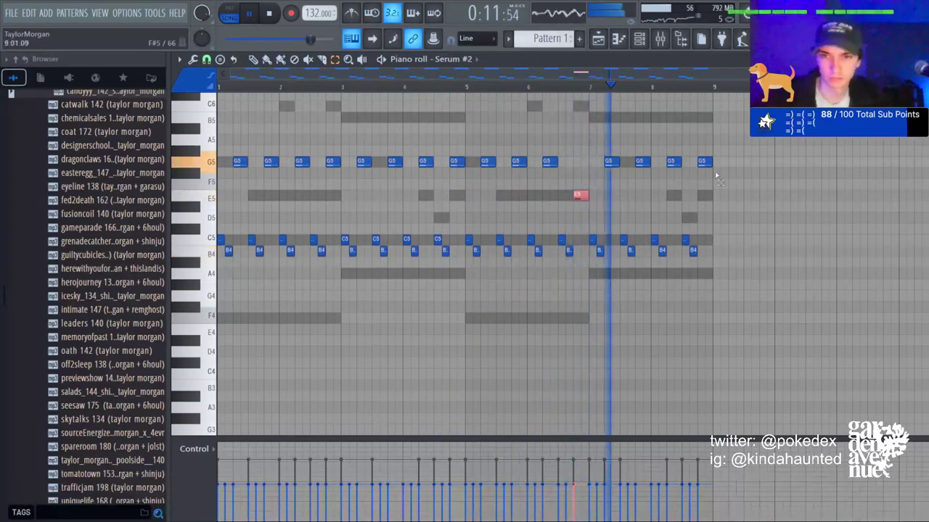
{"action": "left_click_drag", "start_coordinate": [716, 176], "coordinate": [686, 135]}
{"action": "key", "text": "shift+Down"}
{"action": "key", "text": "shift+Down"}
{"action": "key", "text": "shift+Down"}
{"action": "left_click", "coordinate": [686, 134]}
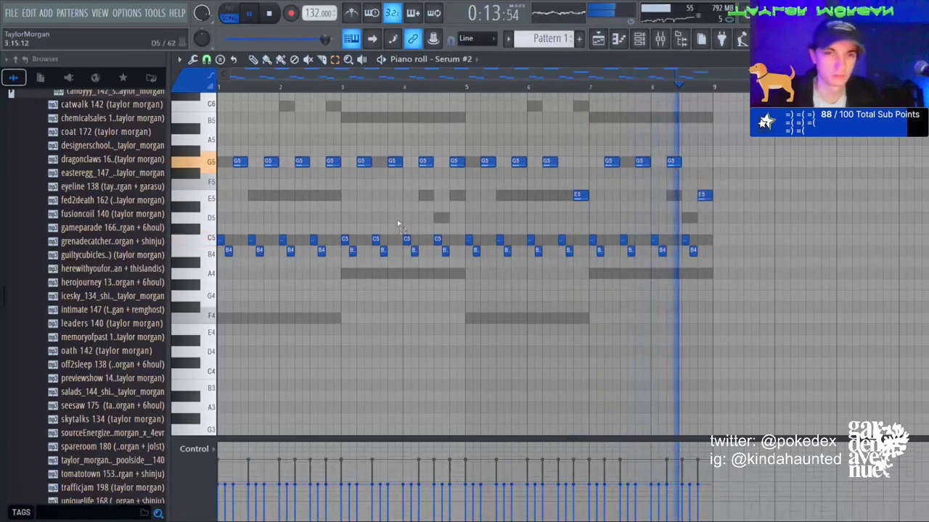
Lower the last G5 note of bar 2 and of bar 4 three semitones to E5.
{"action": "left_click", "coordinate": [333, 164], "text": "ctrl+shift"}
{"action": "left_click", "coordinate": [456, 163], "text": "ctrl+shift"}
{"action": "key", "text": "shift+Down"}
{"action": "key", "text": "shift+Down"}
{"action": "key", "text": "shift+Down"}
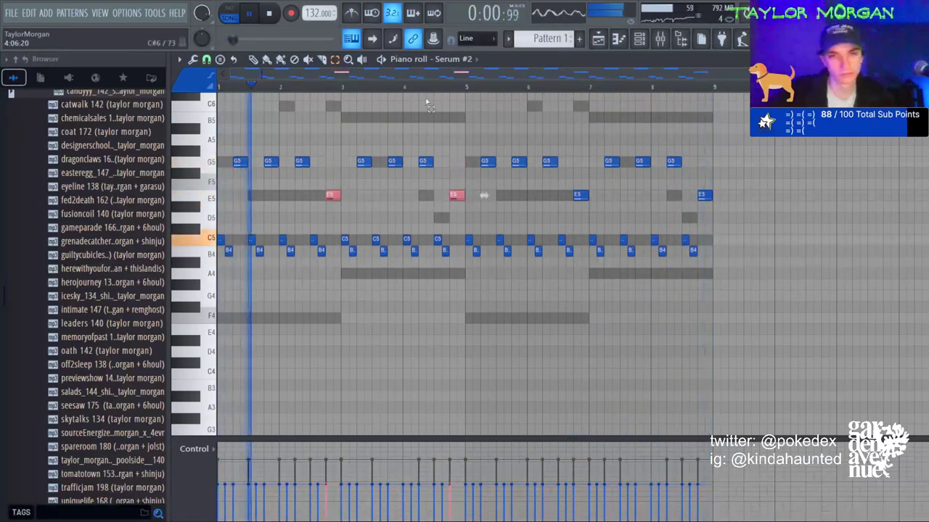
Try moving the first C5 and B4 notes of bar 3 up an octave.
{"action": "left_click", "coordinate": [402, 111]}
{"action": "left_click_drag", "start_coordinate": [364, 256], "coordinate": [333, 245]}
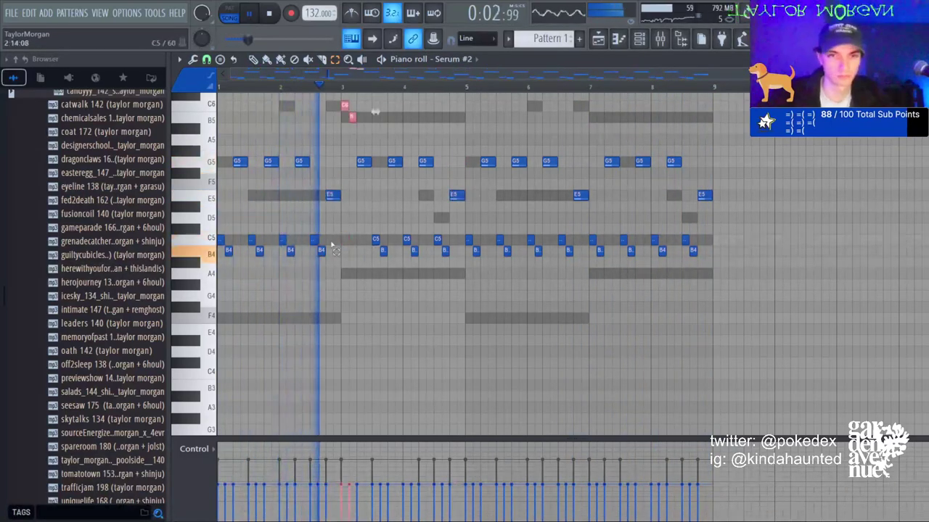
{"action": "left_click", "coordinate": [331, 245]}
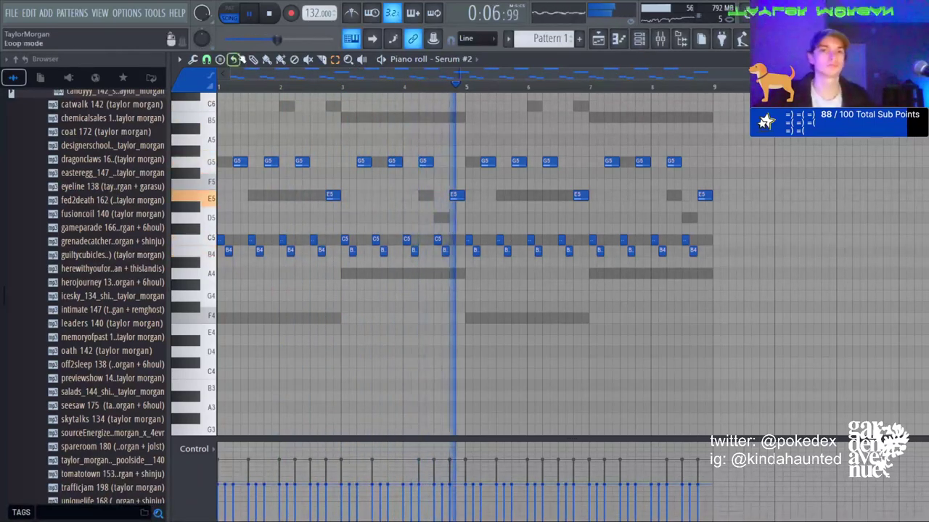
Add a third Serum channel and open its empty piano roll around the C6 octave.
{"action": "left_click", "coordinate": [636, 40]}
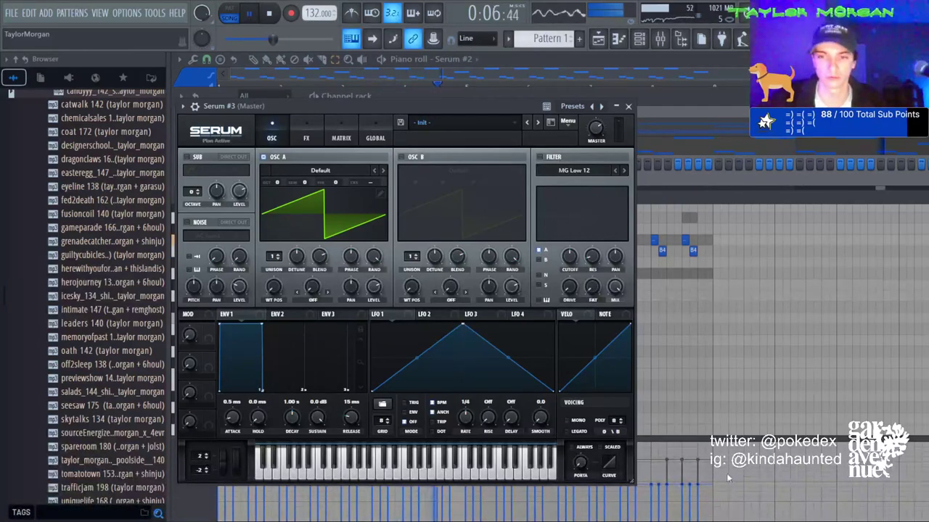
{"action": "left_click", "coordinate": [619, 40]}
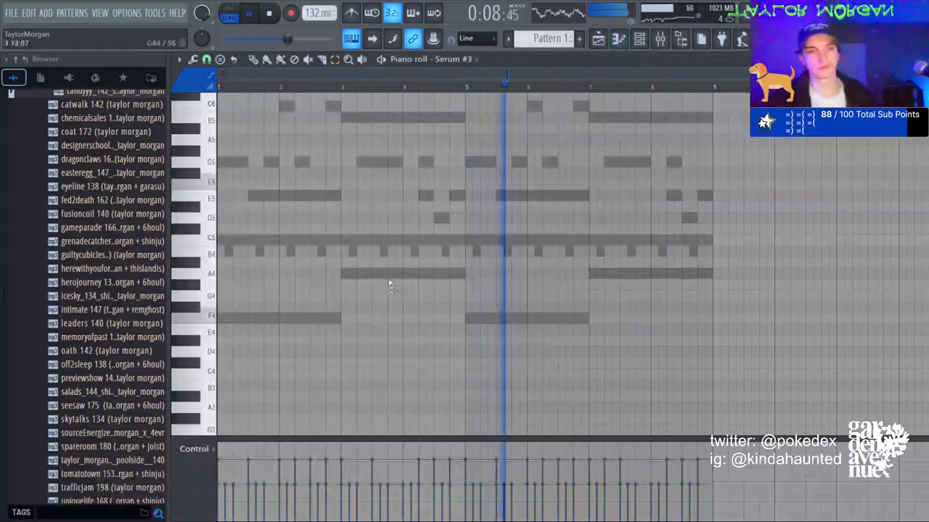
{"action": "scroll", "coordinate": [392, 308], "scroll_direction": "up", "scroll_amount": 3}
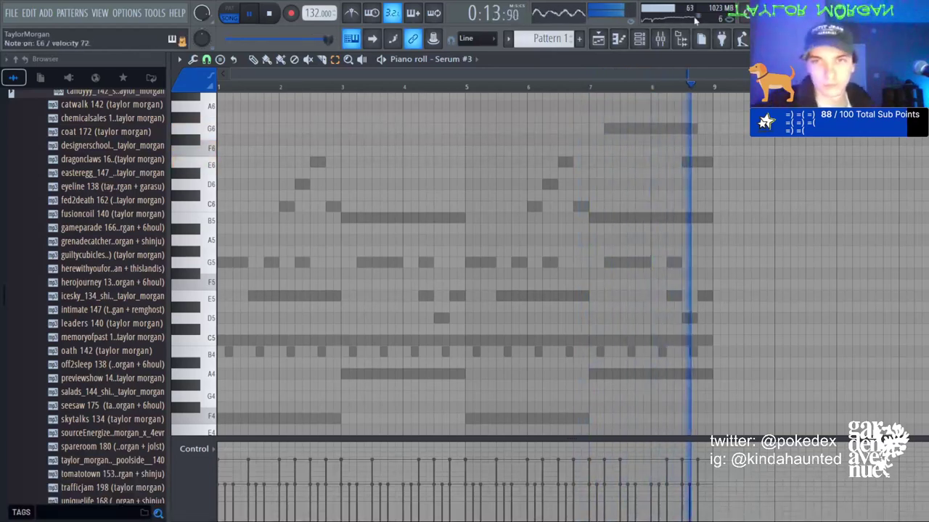
Browse back through the lead presets in Serum #3 and load TM - lead_distractions.
{"action": "key", "text": "F6"}
{"action": "left_click", "coordinate": [261, 165]}
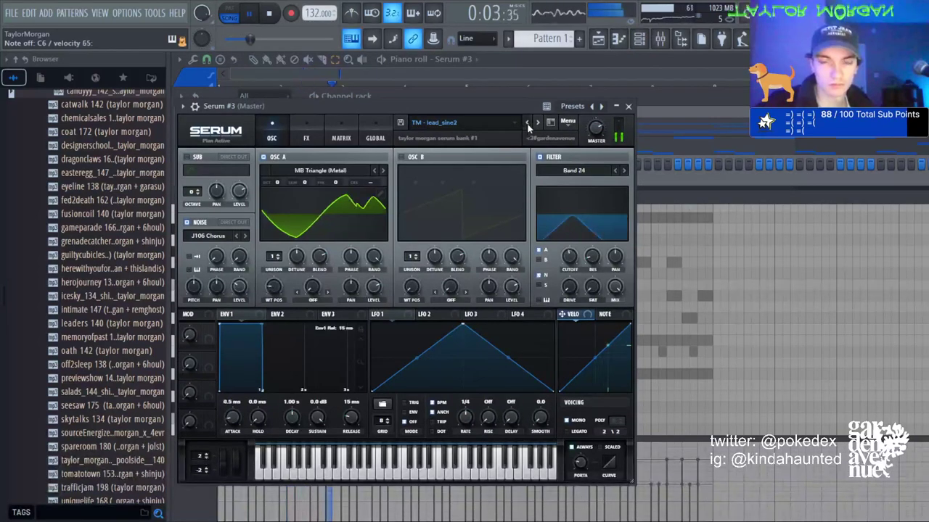
{"action": "left_click", "coordinate": [528, 124]}
{"action": "left_click", "coordinate": [528, 124]}
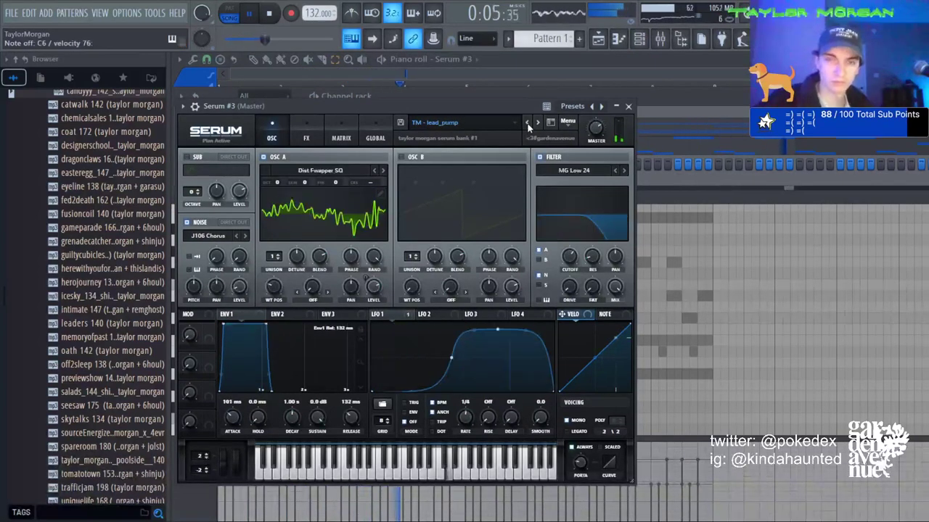
{"action": "left_click", "coordinate": [528, 125]}
{"action": "left_click", "coordinate": [528, 125]}
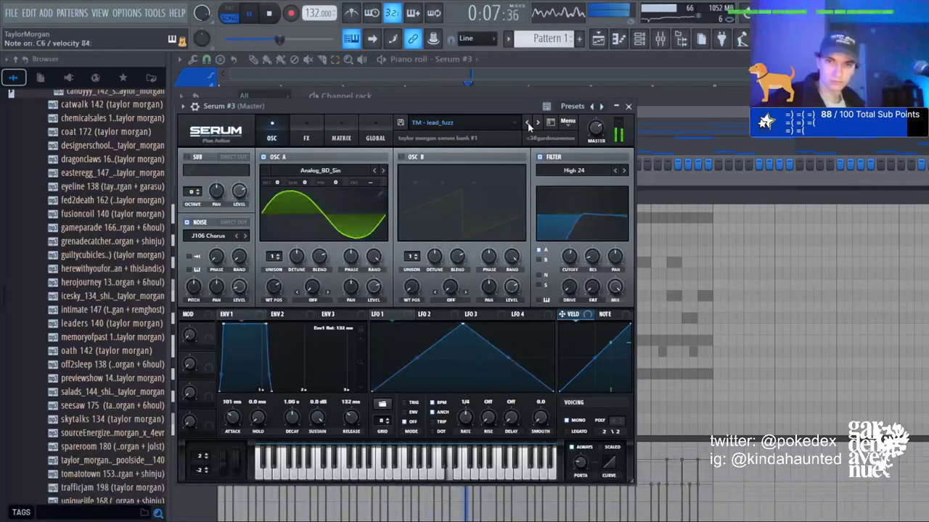
{"action": "left_click", "coordinate": [528, 125]}
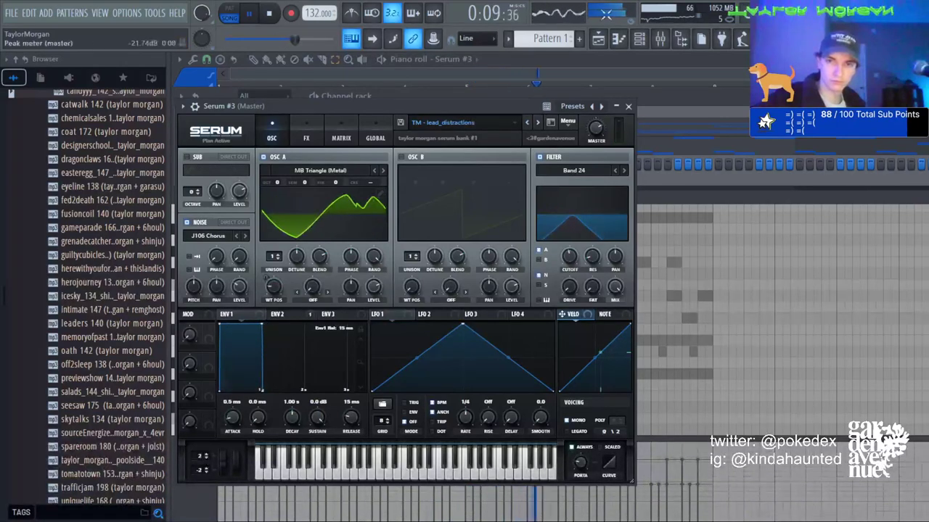
Draw alternating D6, E6, D6 and E6 half-beat notes across the first two beats of bar 1 for Serum #3.
{"action": "left_click", "coordinate": [619, 36]}
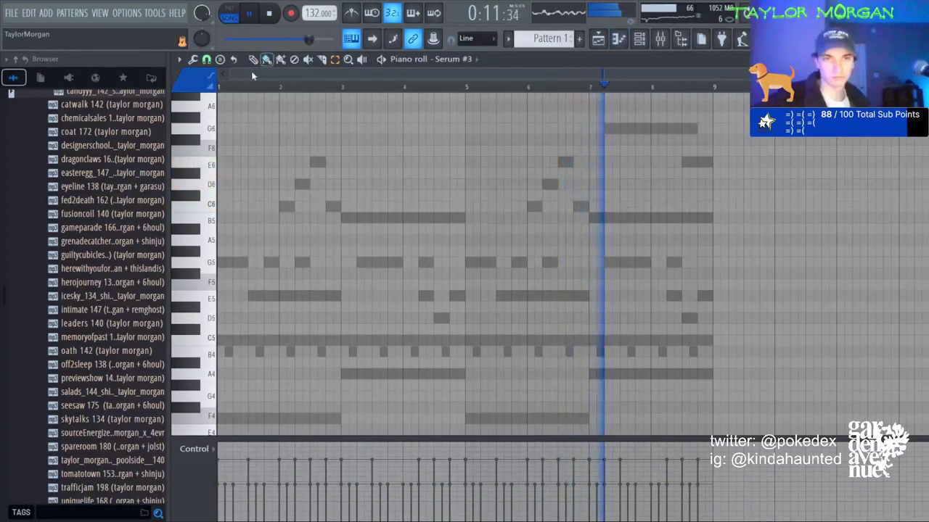
{"action": "left_click", "coordinate": [222, 184]}
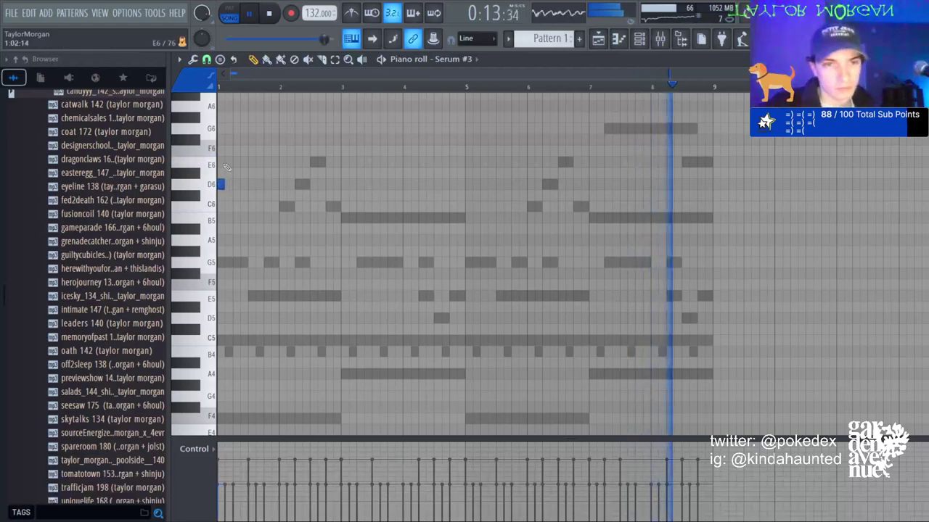
{"action": "left_click", "coordinate": [221, 164]}
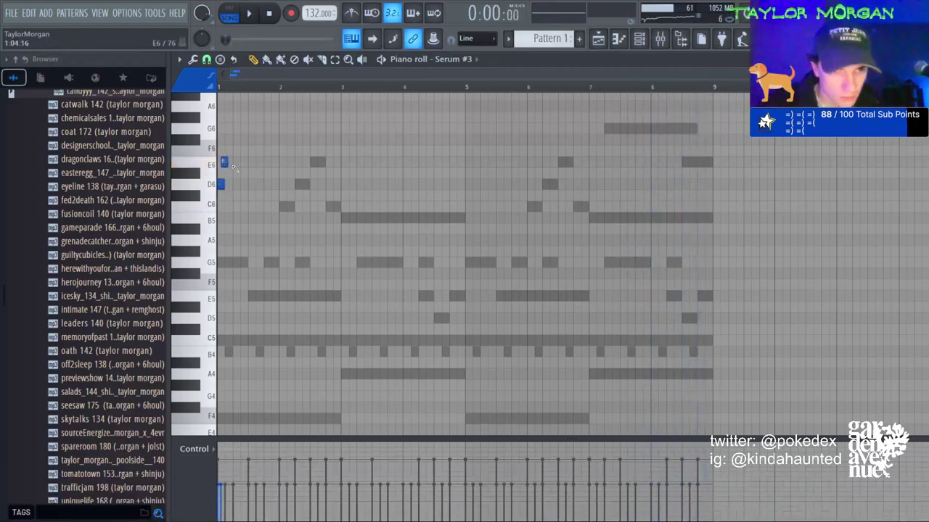
{"action": "scroll", "coordinate": [226, 89], "scroll_direction": "up", "scroll_amount": 4}
{"action": "key", "text": "space"}
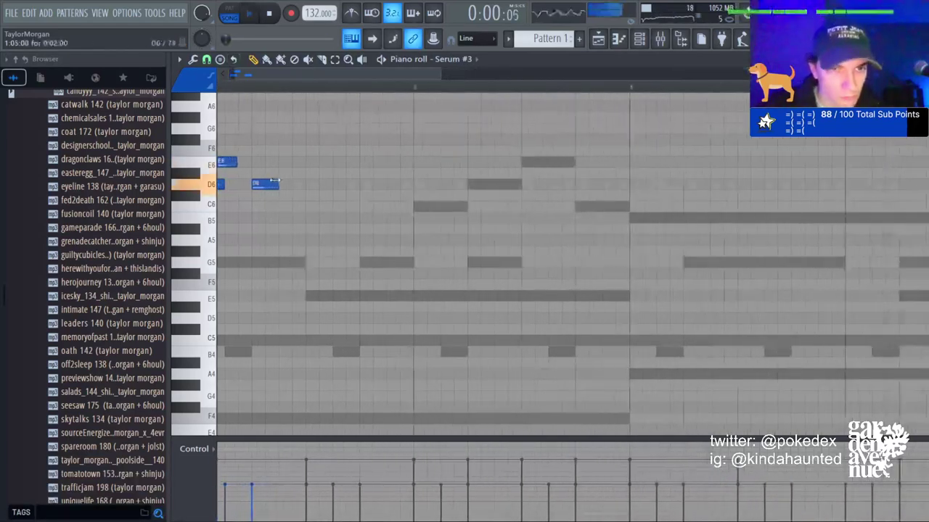
{"action": "left_click", "coordinate": [287, 162]}
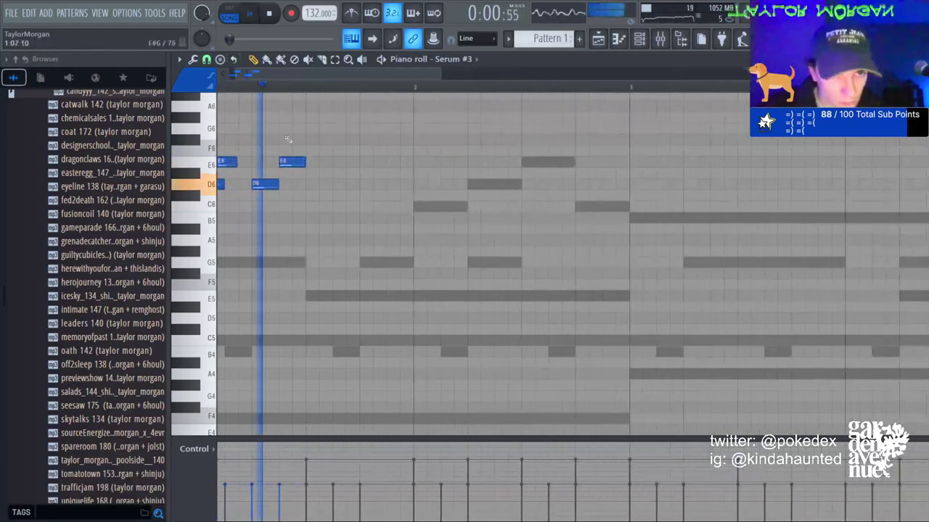
Finish the bar 1 lead with two short D6 notes, a short C#6 and a one-beat C6 on beat 4.
{"action": "left_click", "coordinate": [386, 185]}
{"action": "left_click", "coordinate": [414, 208]}
{"action": "right_click", "coordinate": [392, 184]}
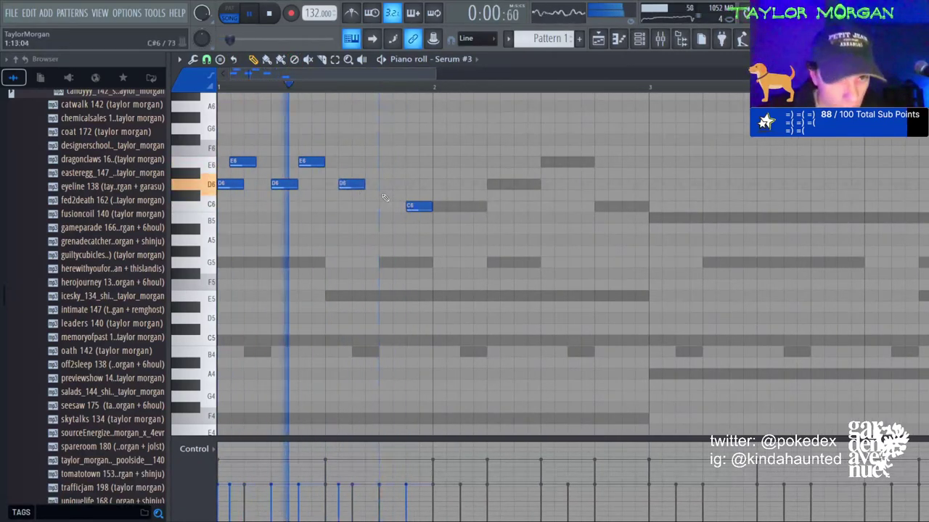
{"action": "left_click", "coordinate": [366, 184]}
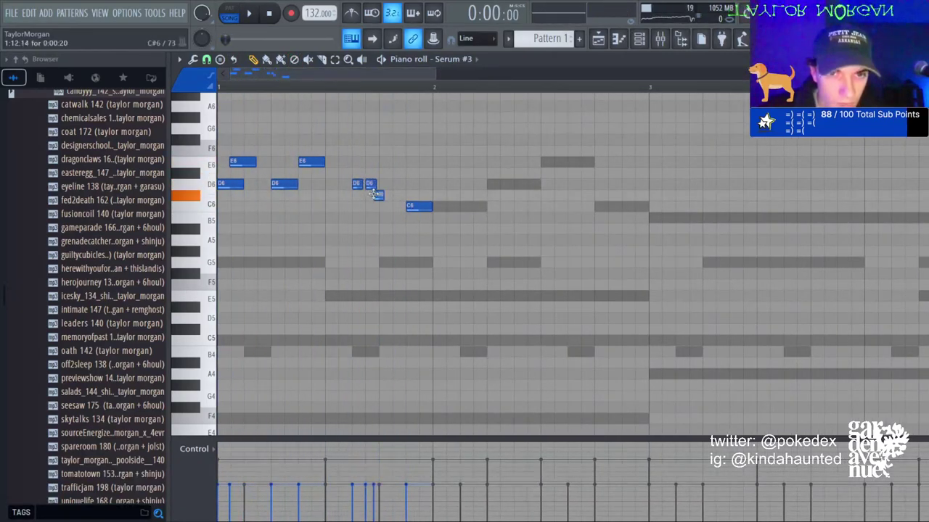
{"action": "left_click_drag", "start_coordinate": [420, 205], "coordinate": [428, 203]}
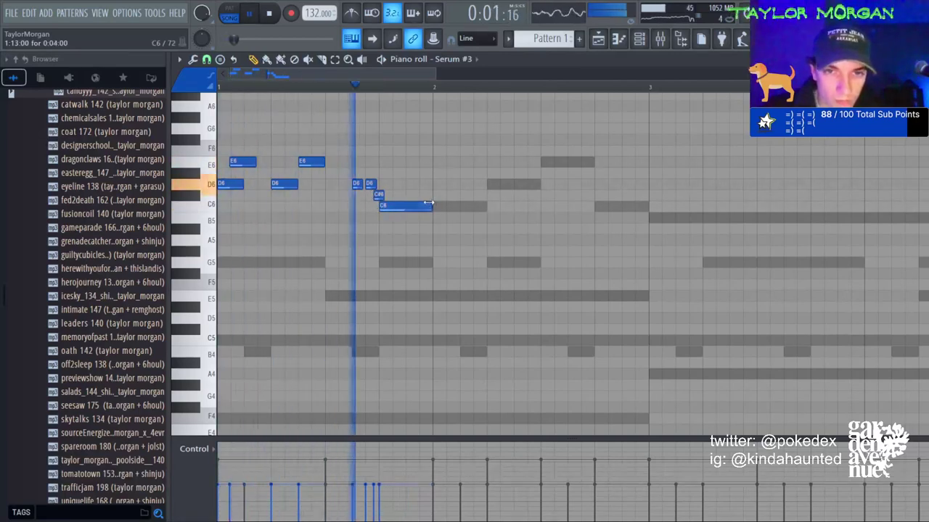
Repeat the one-bar lead phrase through bar 4, adding a half-beat D6 at the end of bars 2 and 4.
{"action": "key", "text": "ctrl+b"}
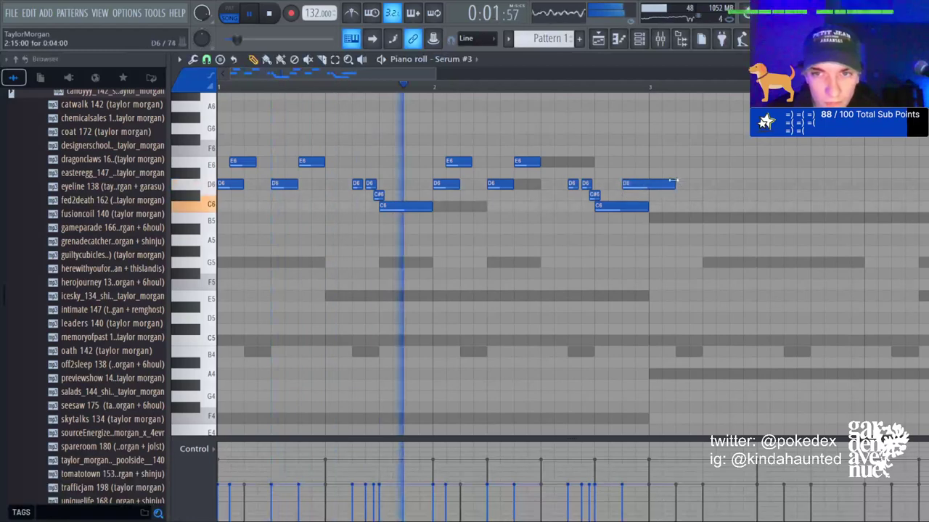
{"action": "key", "text": "ctrl+b"}
{"action": "key", "text": "ctrl+b"}
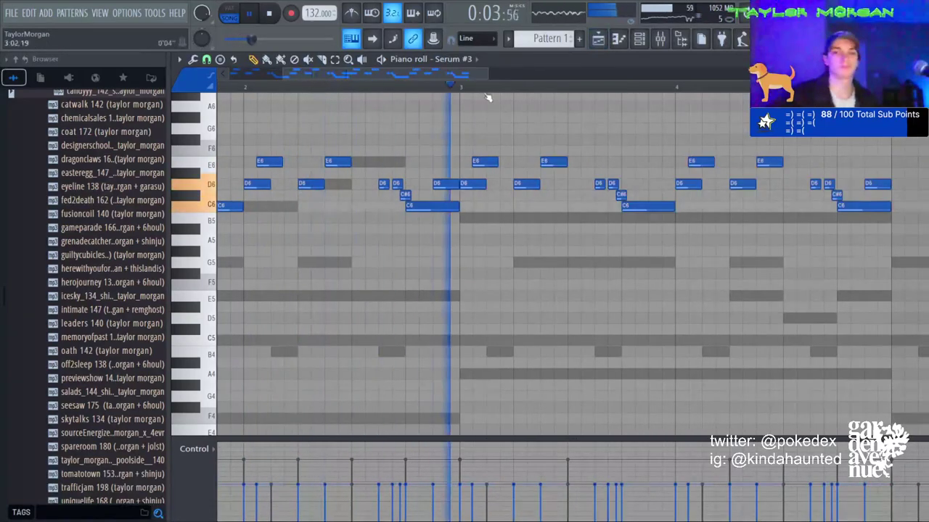
Replace bar 4's closing D6, C#6 and C6 notes with short G6, C6 and D6 notes, and repeat the four bars through bar 8.
{"action": "scroll", "coordinate": [473, 94], "scroll_direction": "down", "scroll_amount": 3}
{"action": "right_click", "coordinate": [683, 184]}
{"action": "right_click", "coordinate": [676, 207]}
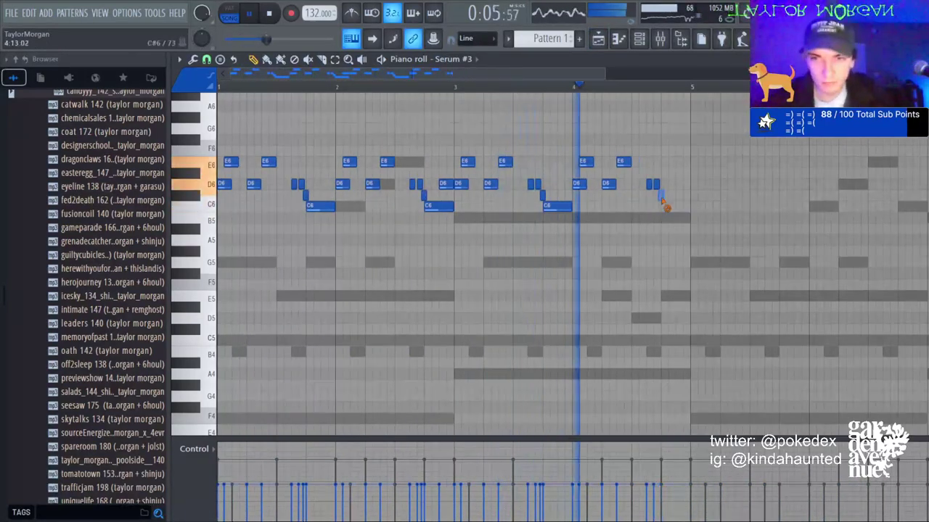
{"action": "right_click", "coordinate": [661, 196]}
{"action": "right_click", "coordinate": [656, 184]}
{"action": "right_click", "coordinate": [649, 185]}
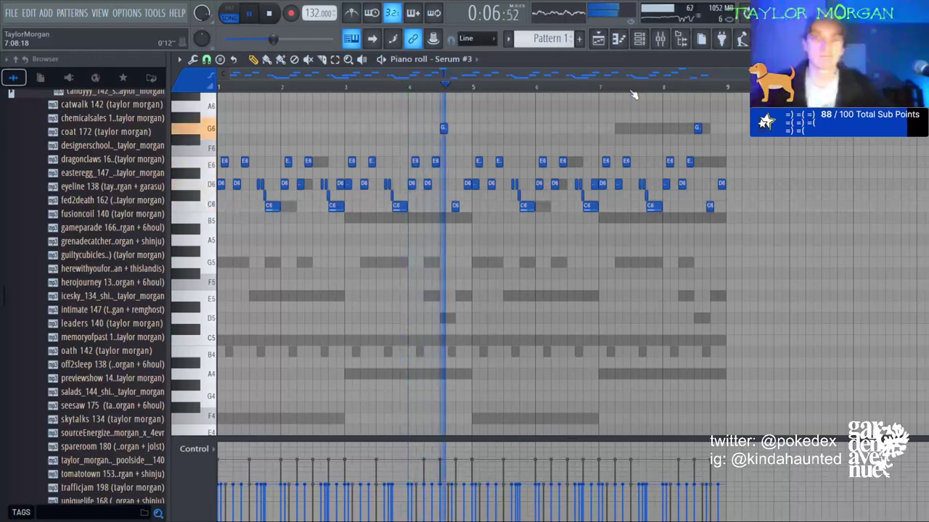
Compress the entire eight-bar Serum #3 lead to half its length so it fits bars 1 to 4.
{"action": "key", "text": "ctrl+Down"}
{"action": "key", "text": "ctrl+a"}
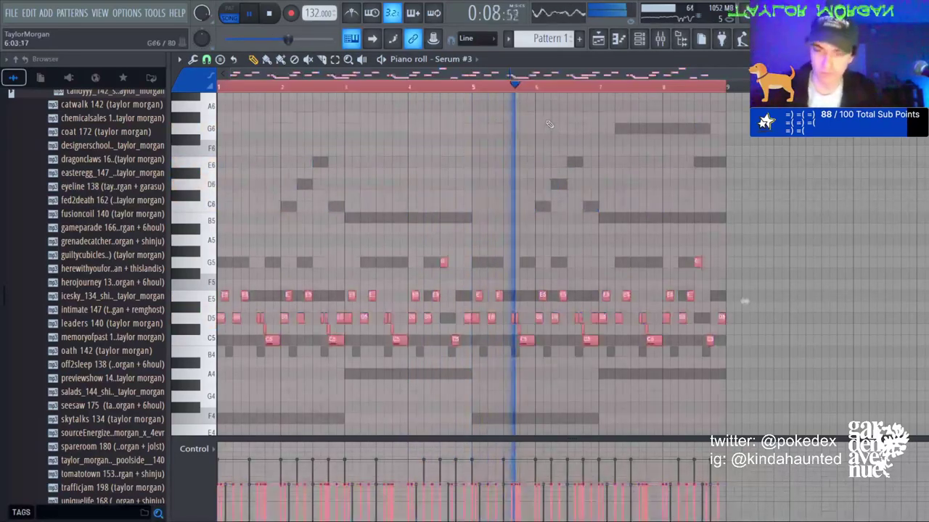
{"action": "left_click_drag", "start_coordinate": [744, 301], "coordinate": [492, 295]}
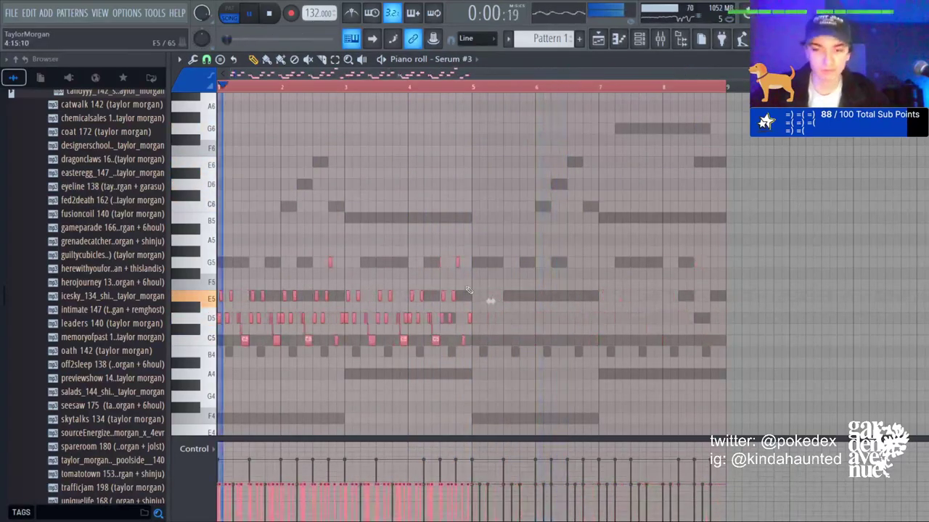
{"action": "key", "text": "ctrl+Up"}
{"action": "key", "text": "ctrl+d"}
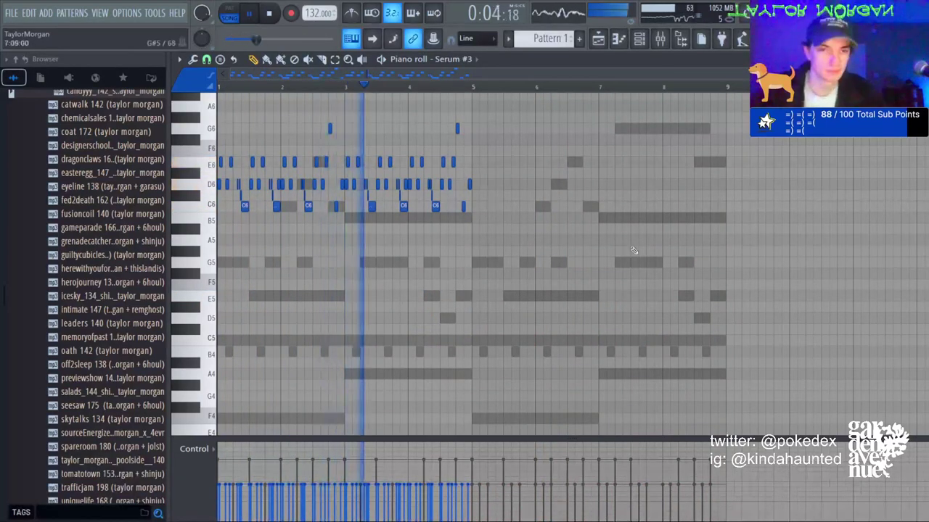
Raise the compressed lead one octave to the C7–G7 range and duplicate it into bars 5 to 8.
{"action": "key", "text": "ctrl+Up"}
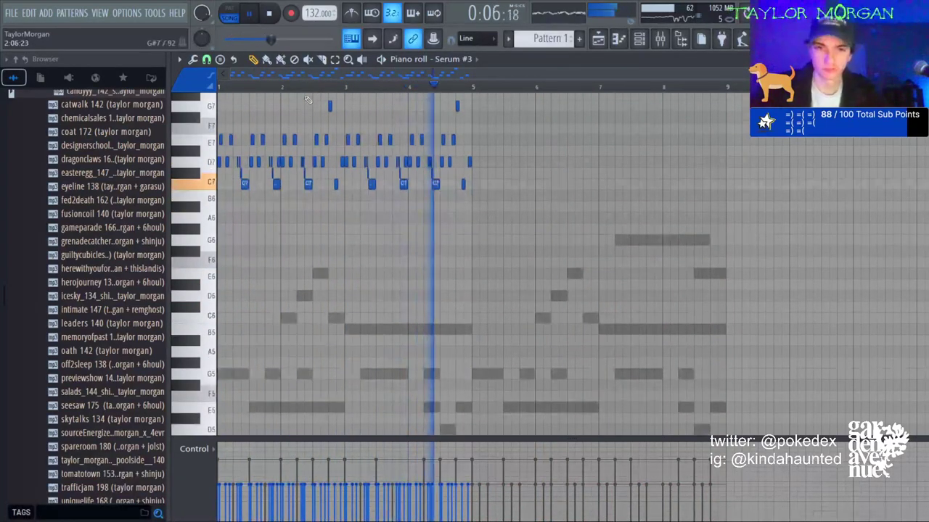
{"action": "key", "text": "ctrl+b"}
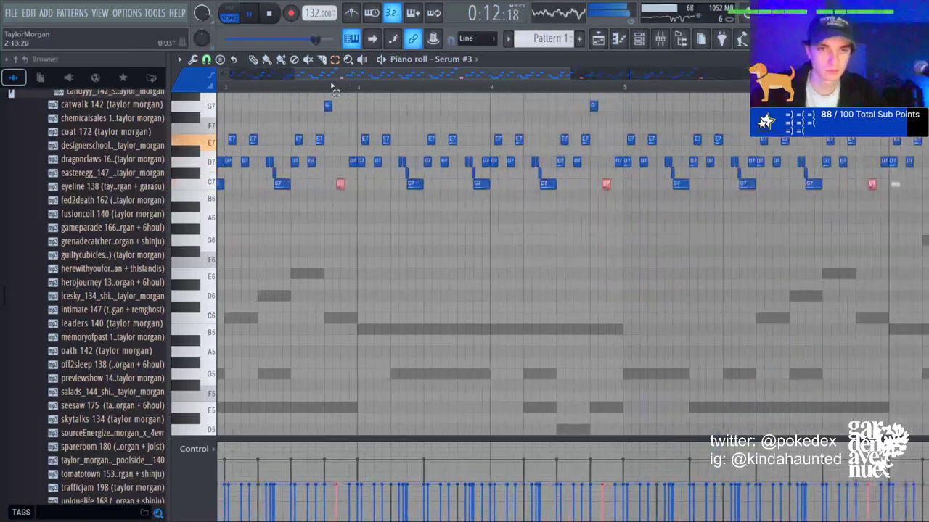
Move the D7 notes ending bars 2 and 4 one step earlier, and change the bar 4 one to C8.
{"action": "scroll", "coordinate": [334, 88], "scroll_direction": "up", "scroll_amount": 3}
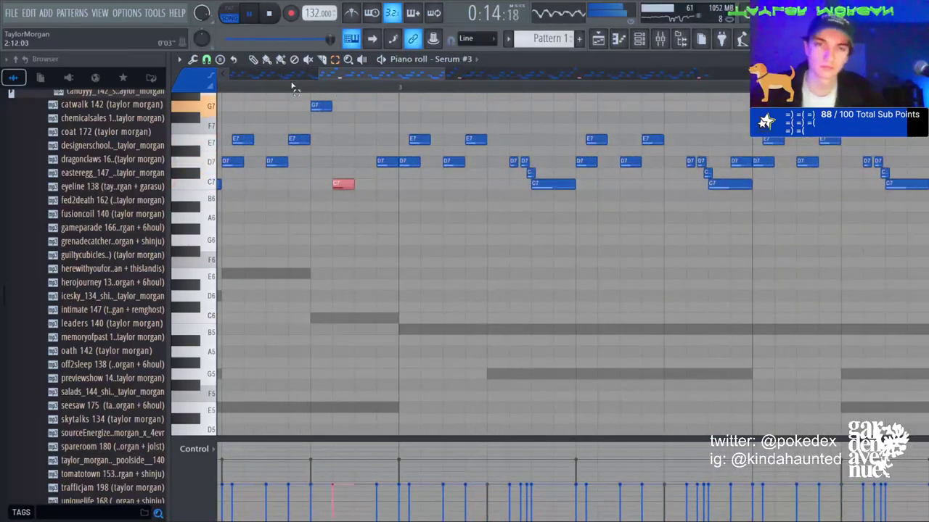
{"action": "scroll", "coordinate": [294, 88], "scroll_direction": "down", "scroll_amount": 3}
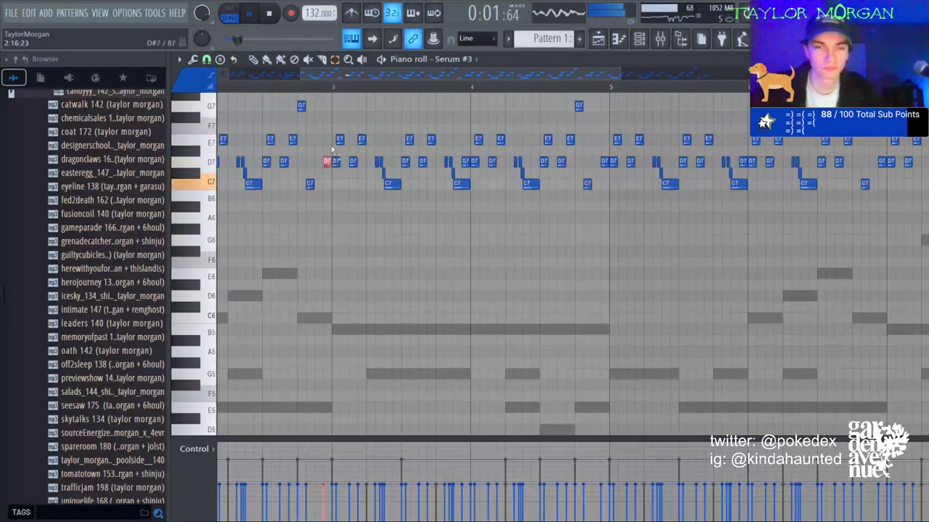
{"action": "left_click", "coordinate": [605, 162]}
{"action": "key", "text": "shift+Left"}
{"action": "key", "text": "shift+Down"}
{"action": "key", "text": "shift+Down"}
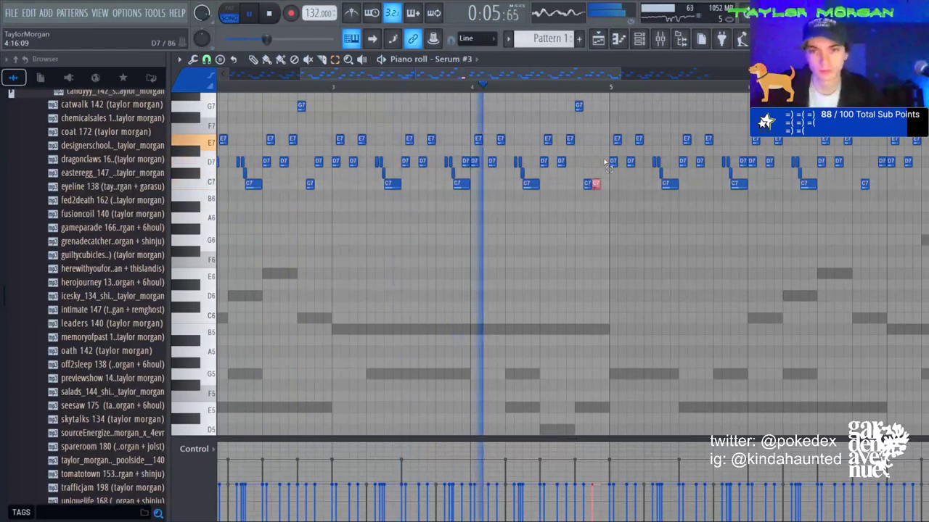
{"action": "key", "text": "ctrl+Up"}
{"action": "left_click", "coordinate": [605, 162]}
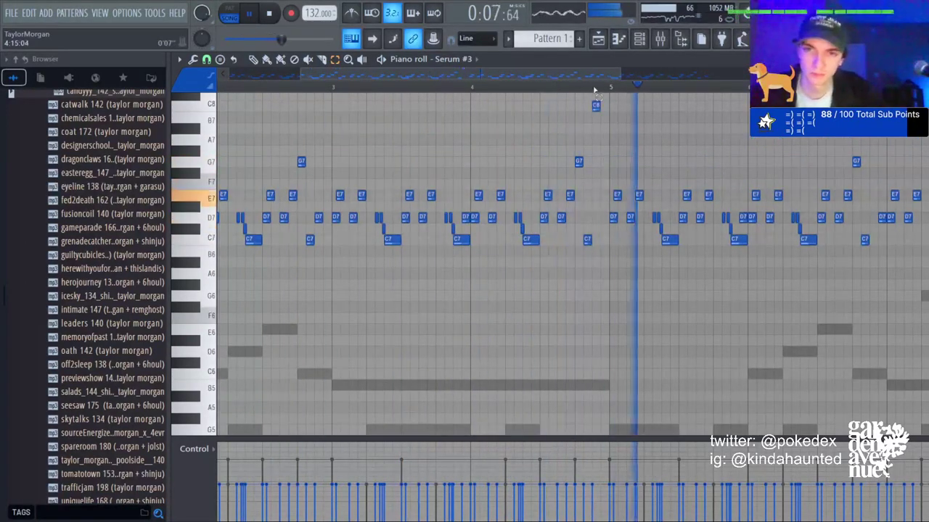
Delete the old lead notes after bar 4 and duplicate the revised bars 1 to 4 into bars 5 to 8.
{"action": "scroll", "coordinate": [594, 89], "scroll_direction": "down", "scroll_amount": 2}
{"action": "scroll", "coordinate": [594, 89], "scroll_direction": "down", "scroll_amount": 2}
{"action": "left_click_drag", "start_coordinate": [477, 168], "coordinate": [780, 278]}
{"action": "key", "text": "Delete"}
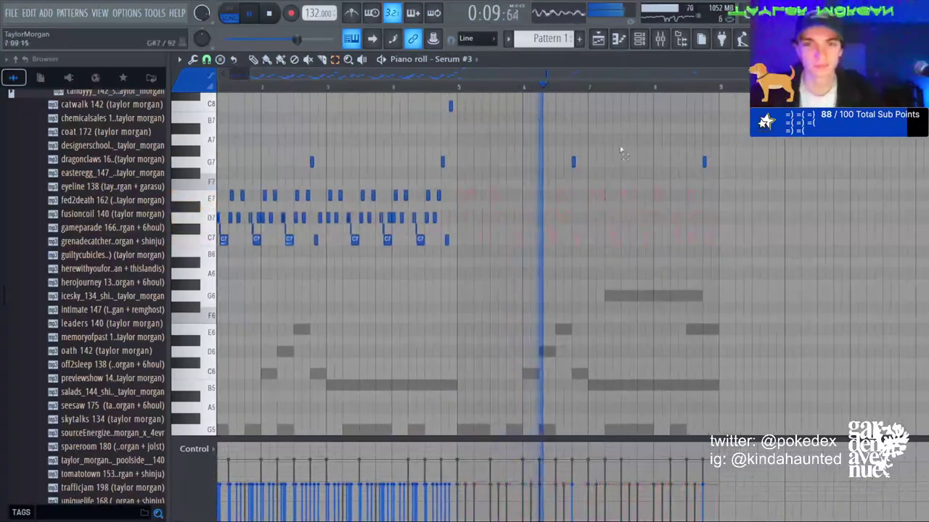
{"action": "key", "text": "ctrl+b"}
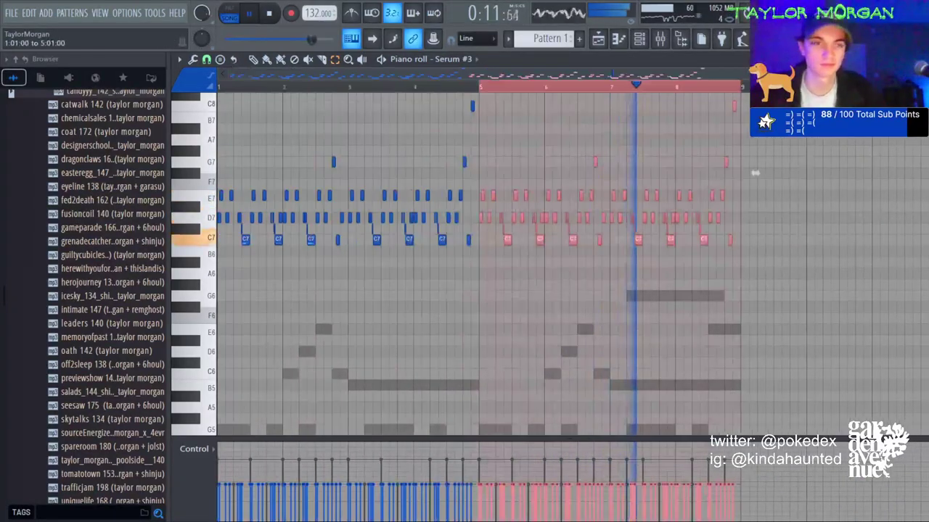
{"action": "key", "text": "ctrl+d"}
Try the whole Serum #3 lead one octave higher and one octave lower.
{"action": "key", "text": "ctrl+Up"}
{"action": "key", "text": "ctrl+Down"}
{"action": "key", "text": "ctrl+Down"}
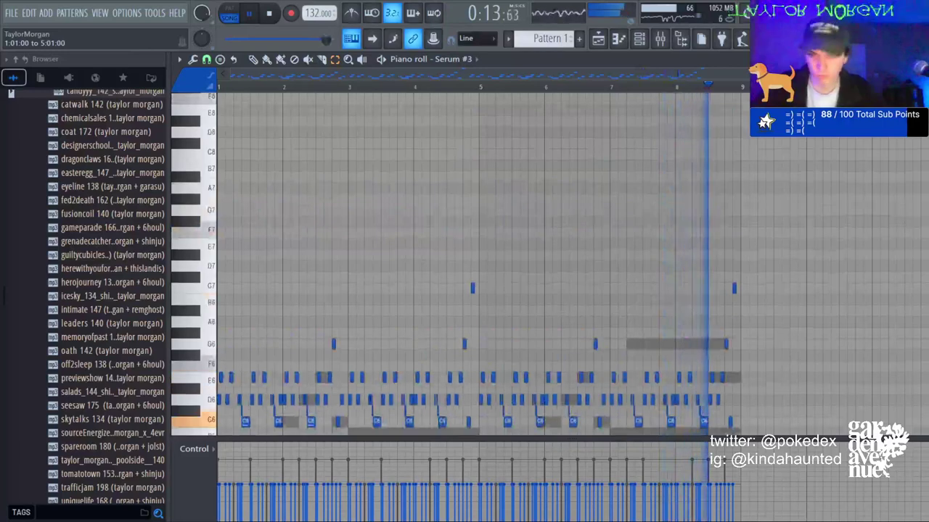
{"action": "key", "text": "ctrl+Up"}
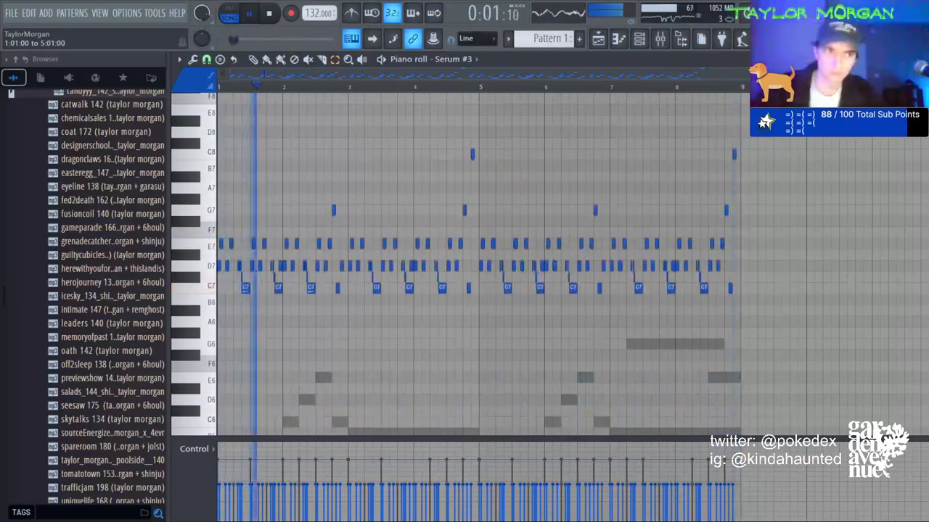
Add a Serum #4 channel and draw a three-beat G5 from beat 4 of bar 1, followed by a three-step E5.
{"action": "key", "text": "F6"}
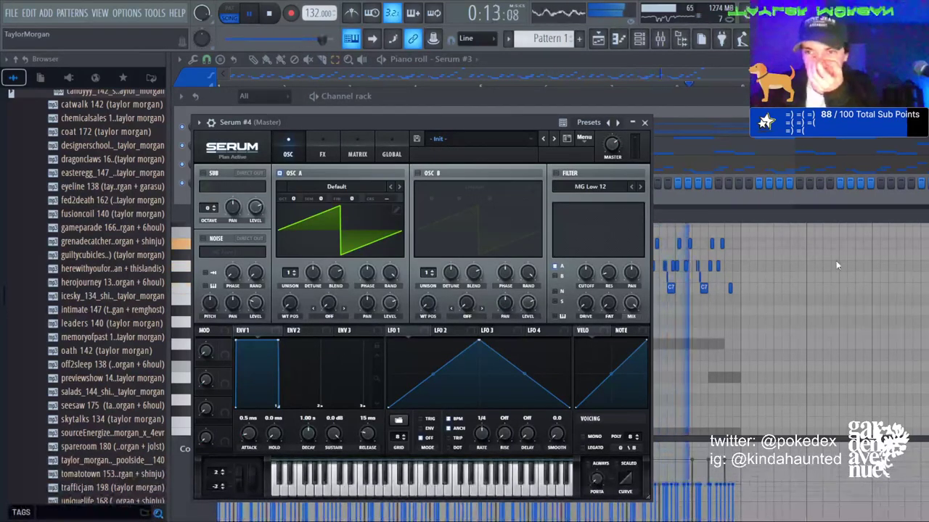
{"action": "left_click", "coordinate": [620, 40]}
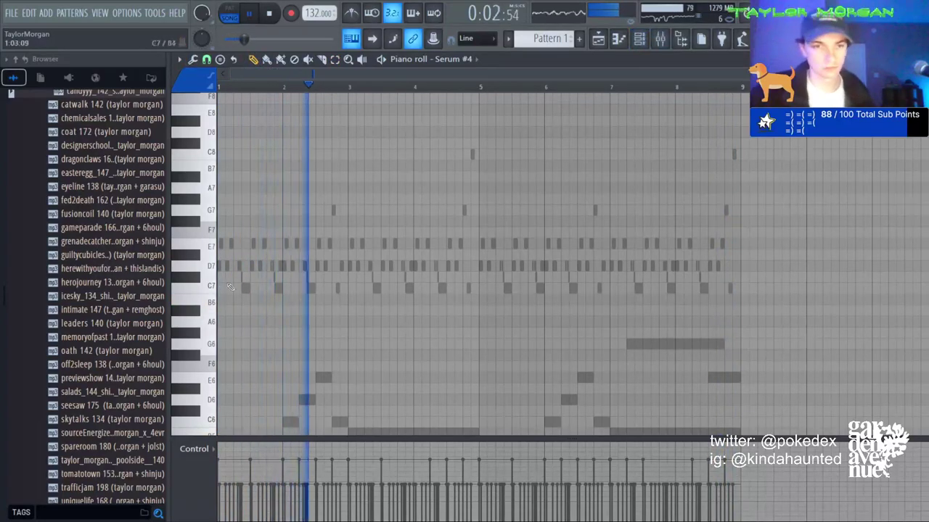
{"action": "scroll", "coordinate": [218, 267], "scroll_direction": "down", "scroll_amount": 4}
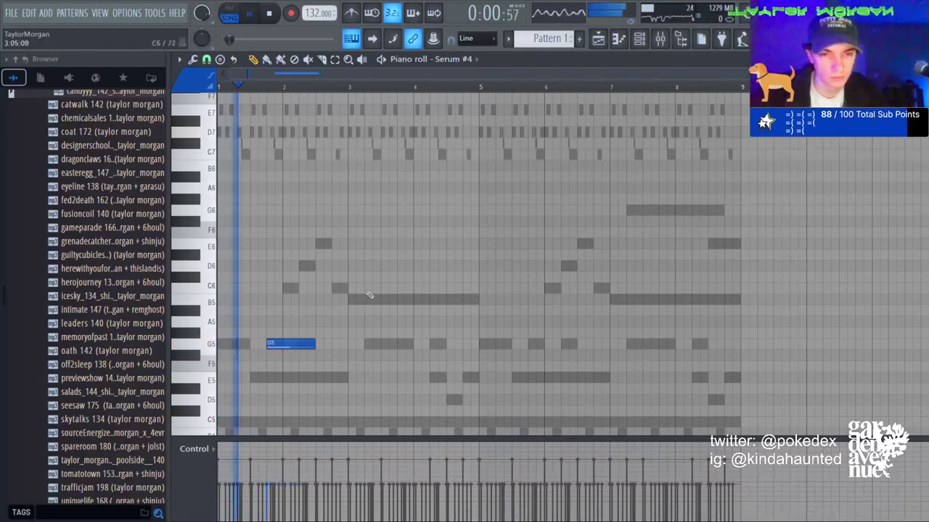
{"action": "left_click", "coordinate": [322, 384]}
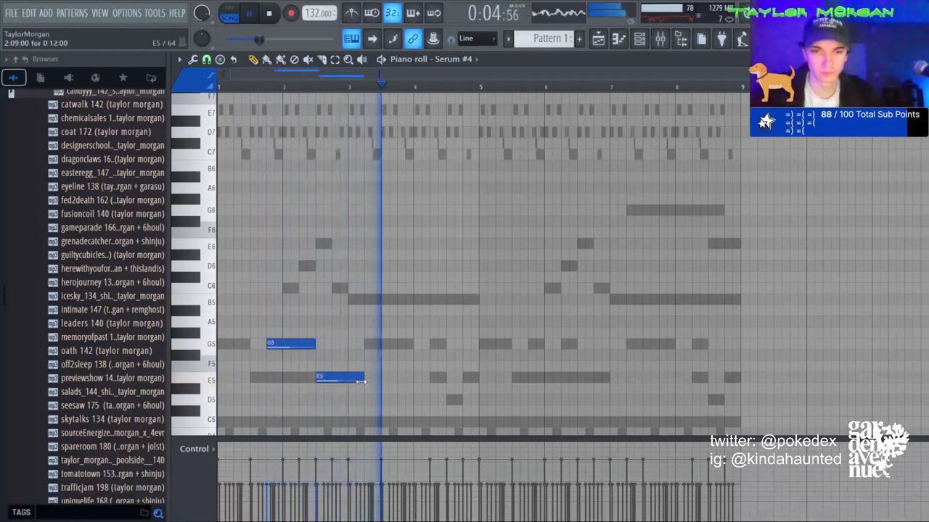
{"action": "left_click_drag", "start_coordinate": [348, 383], "coordinate": [325, 381]}
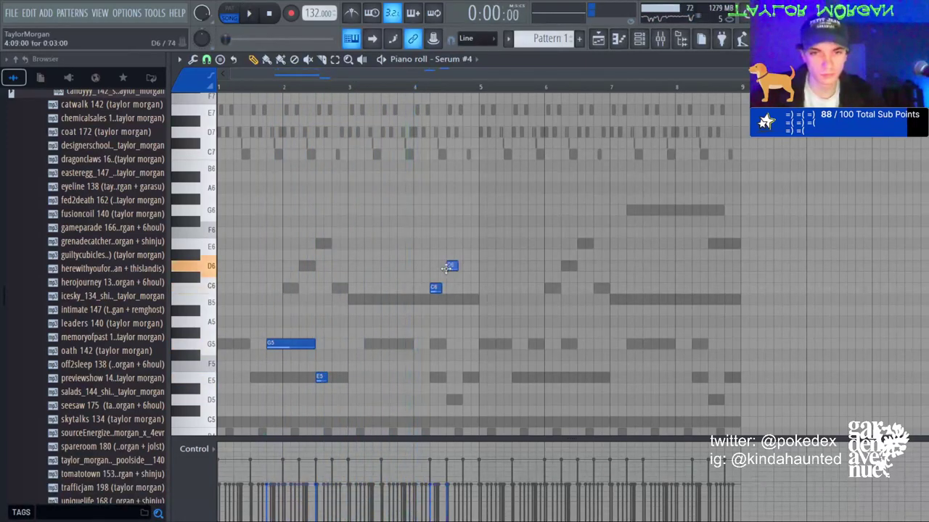
Add short C6, D6 and E6 notes on beats 2 to 4 of bar 4, and duplicate the phrase into bars 5 to 8.
{"action": "key", "text": "ctrl+b"}
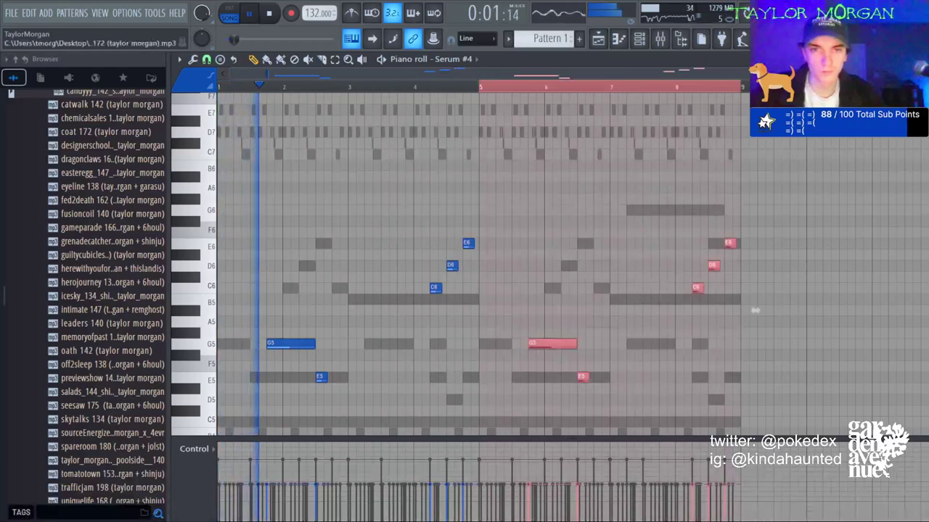
{"action": "key", "text": "ctrl+d"}
Flip the three-note run in bar 8 so it descends, and lower it one octave to E5, D5 and C5.
{"action": "left_click_drag", "start_coordinate": [728, 261], "coordinate": [787, 319]}
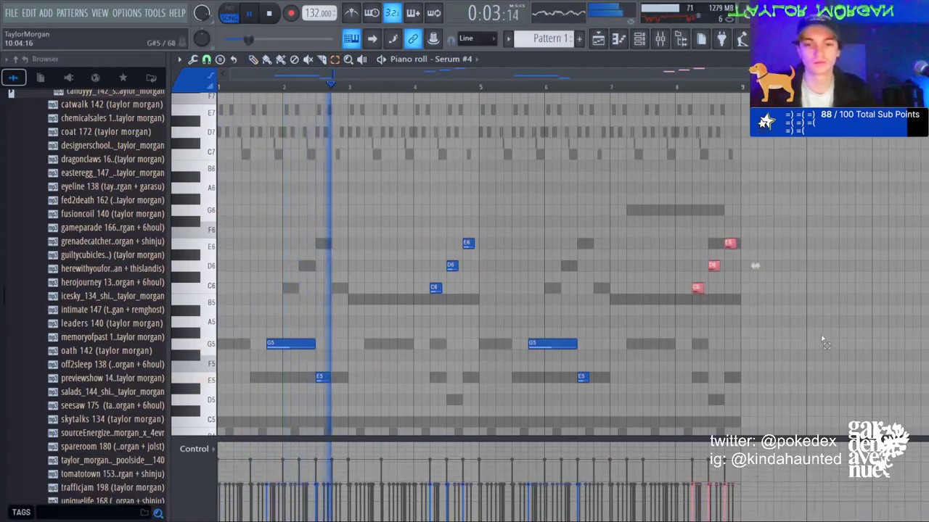
{"action": "key", "text": "alt+y"}
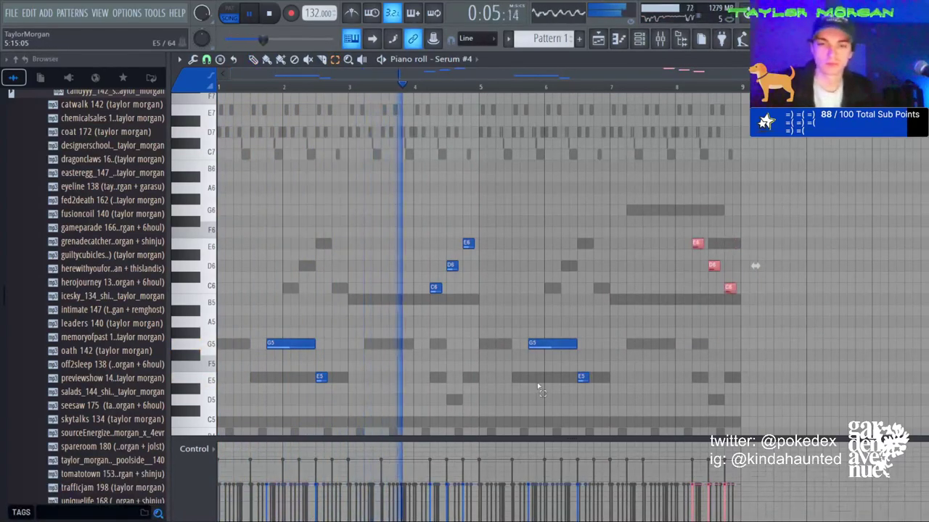
{"action": "key", "text": "ctrl+Down"}
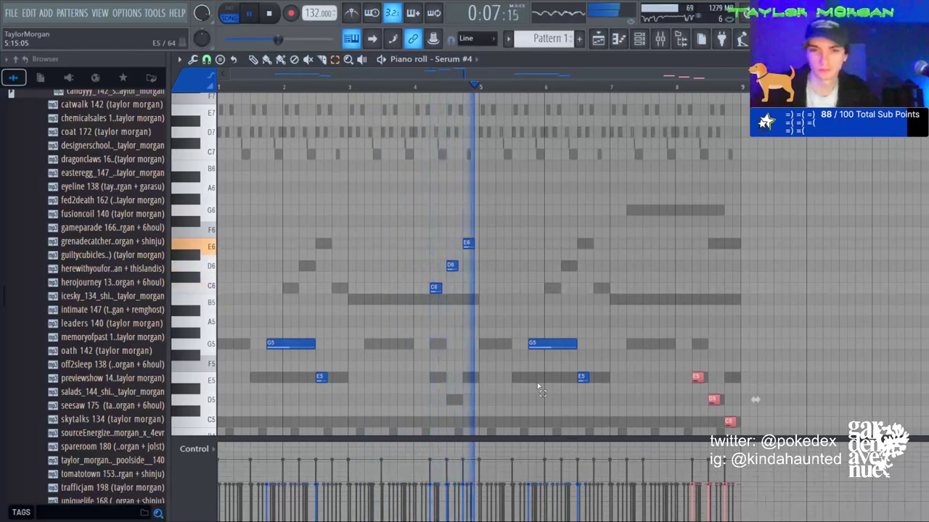
{"action": "left_click", "coordinate": [539, 387]}
Show the channel rack and set the first Serum channel's volume to about 85%.
{"action": "left_click", "coordinate": [656, 41]}
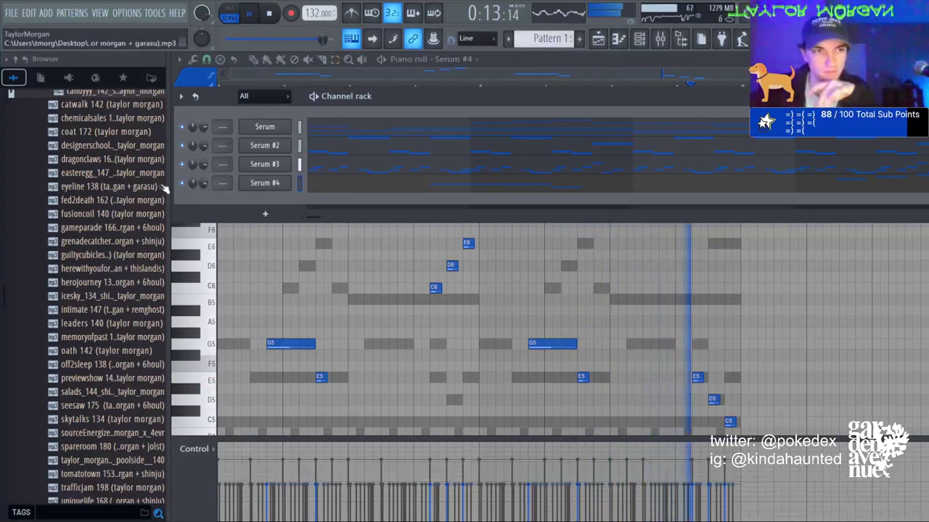
{"action": "key", "text": "F6"}
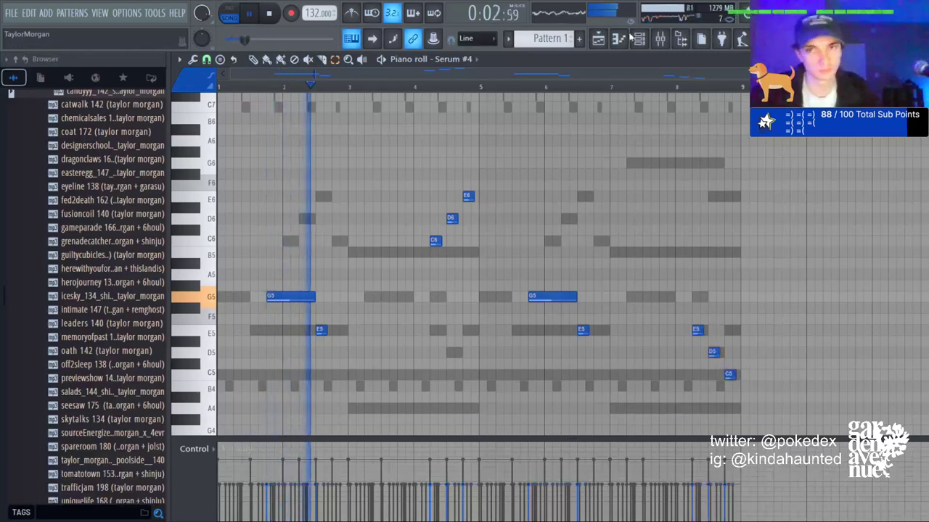
{"action": "key", "text": "F6"}
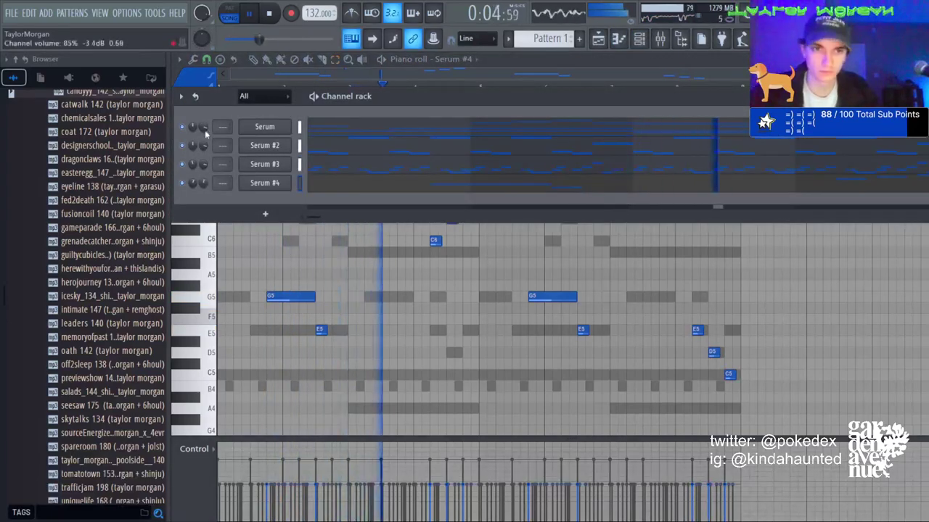
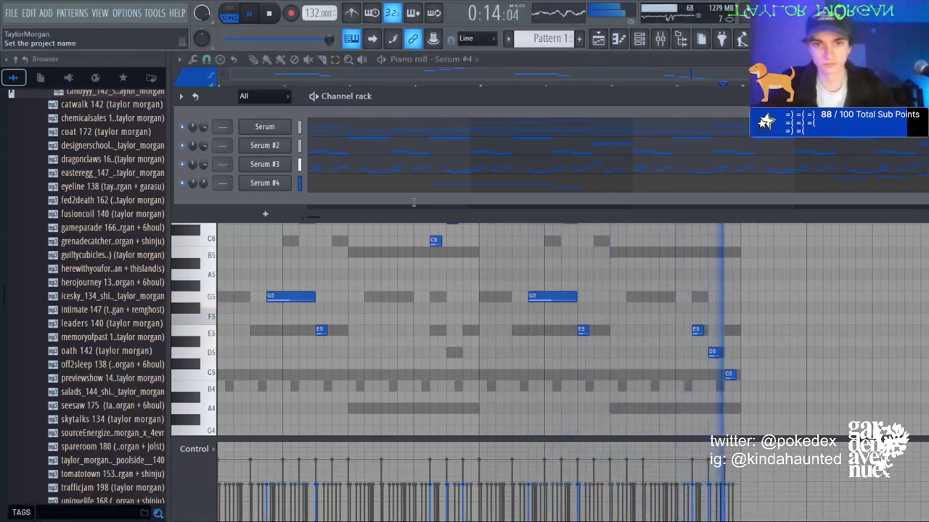
Save the project as stageleft with the artist's name in parentheses, and restart playback.
{"action": "key", "text": "space"}
{"action": "key", "text": "space"}
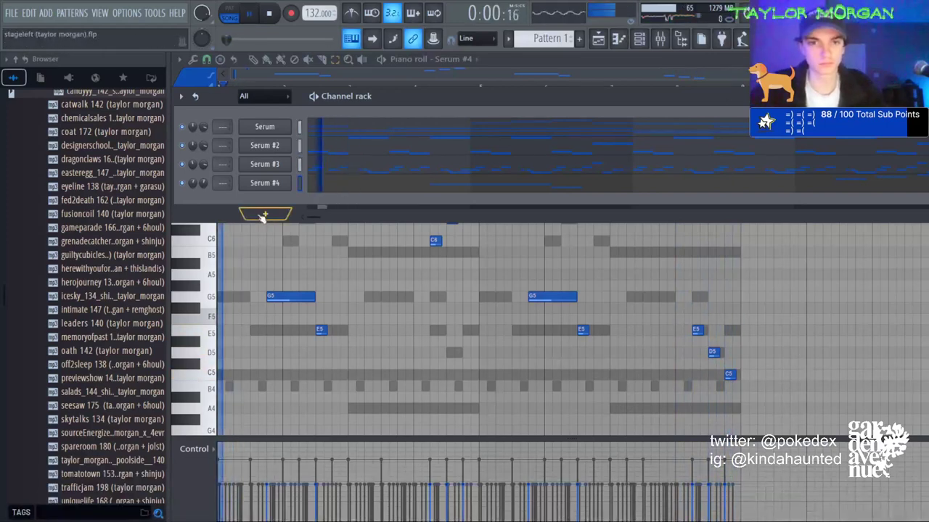
Add a fifth Serum instrument channel and open its empty piano roll.
{"action": "left_click", "coordinate": [255, 214]}
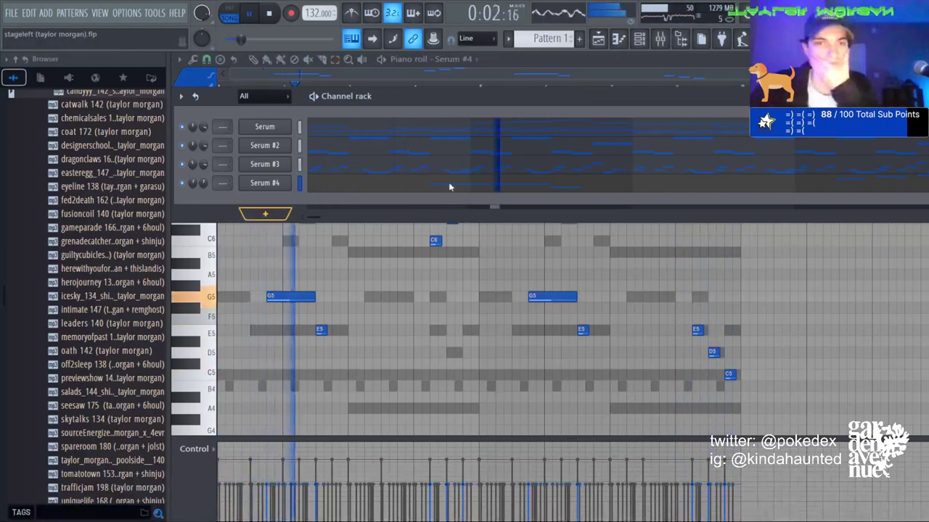
{"action": "left_click", "coordinate": [464, 159]}
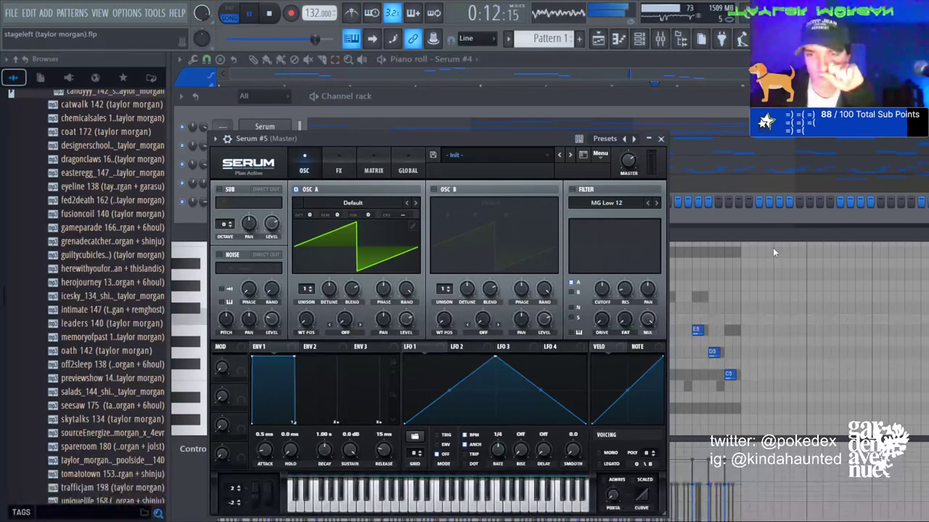
{"action": "left_click", "coordinate": [618, 39]}
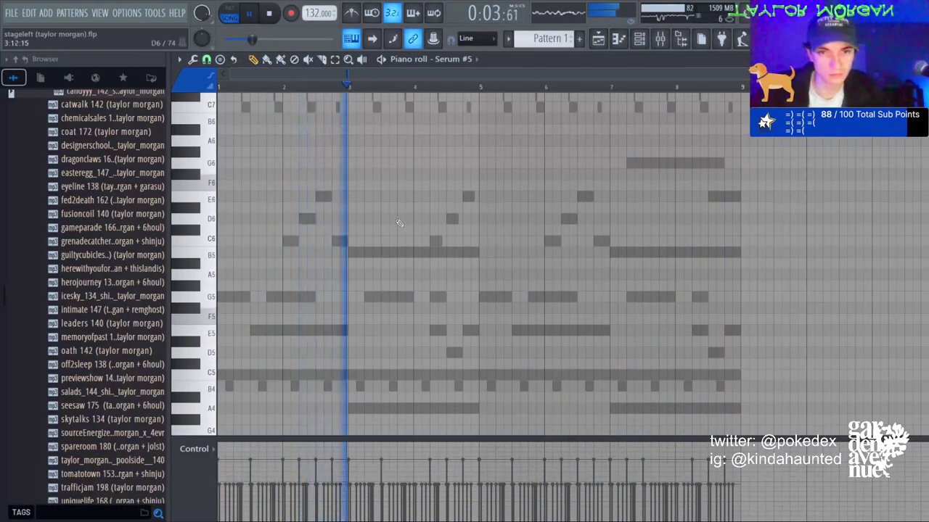
Draw overlapping three-step D6 and E6 notes at the end of bar 3, and C6, B5, G6 and E6 on bar 4's beats.
{"action": "left_click", "coordinate": [401, 218]}
{"action": "left_click", "coordinate": [404, 196]}
{"action": "left_click", "coordinate": [421, 241]}
{"action": "left_click_drag", "start_coordinate": [421, 243], "coordinate": [417, 242]}
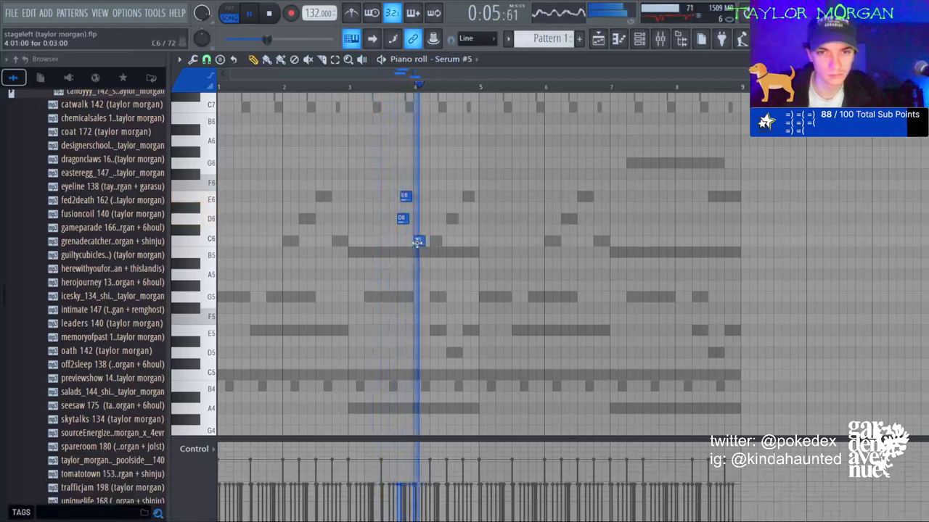
{"action": "key", "text": "space"}
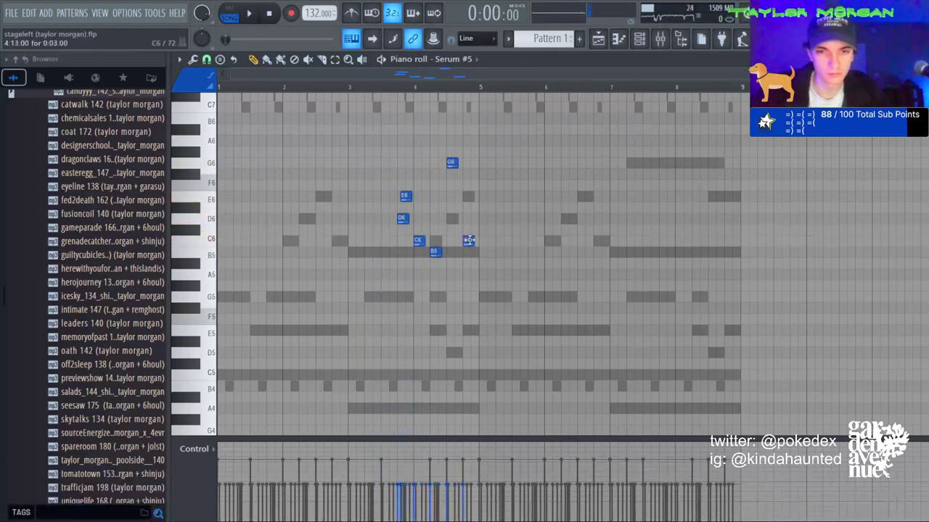
{"action": "key", "text": "space"}
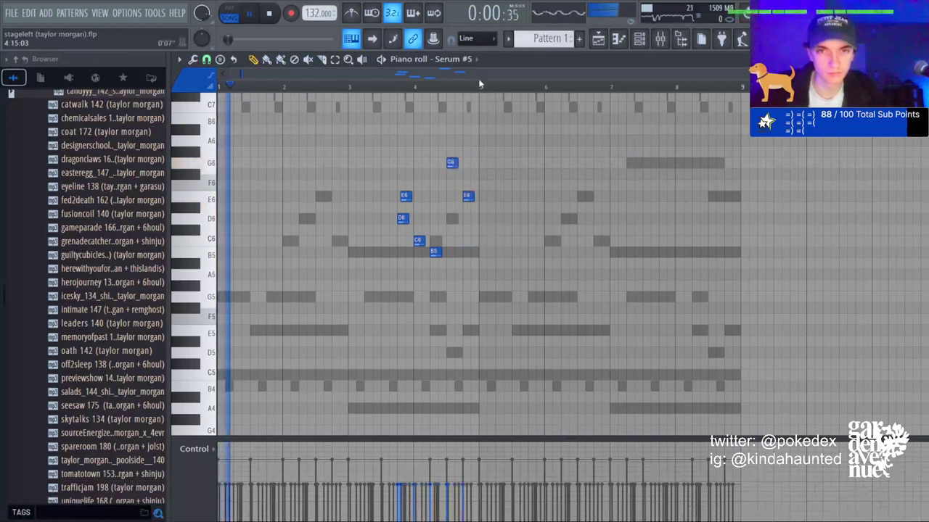
Transpose all Serum #5 notes down one octave, then clear the selection and toggle the channel rack.
{"action": "key", "text": "ctrl+a"}
{"action": "key", "text": "ctrl+Down"}
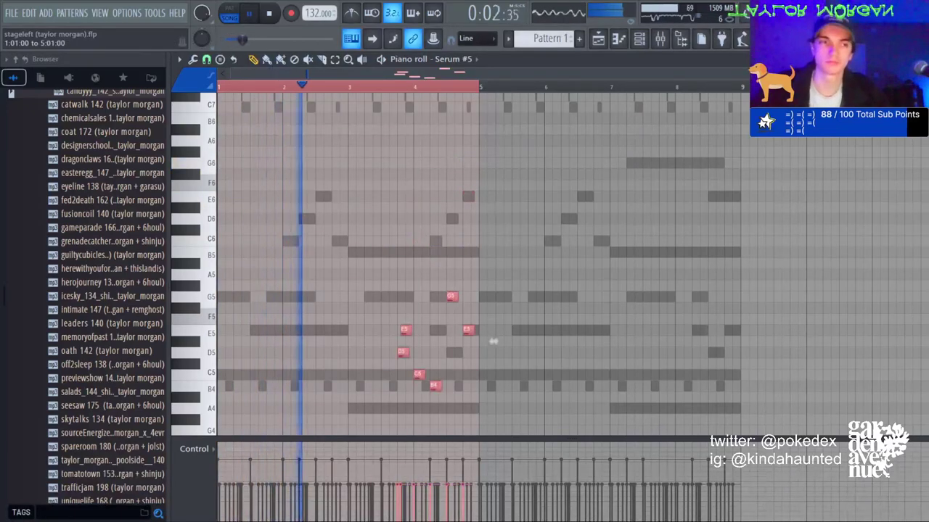
{"action": "key", "text": "ctrl+d"}
{"action": "key", "text": "F6"}
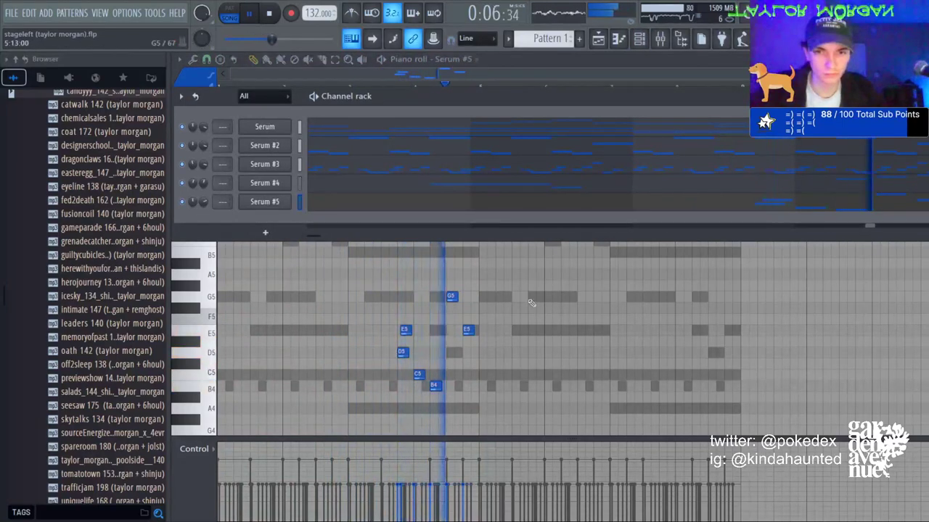
{"action": "key", "text": "F6"}
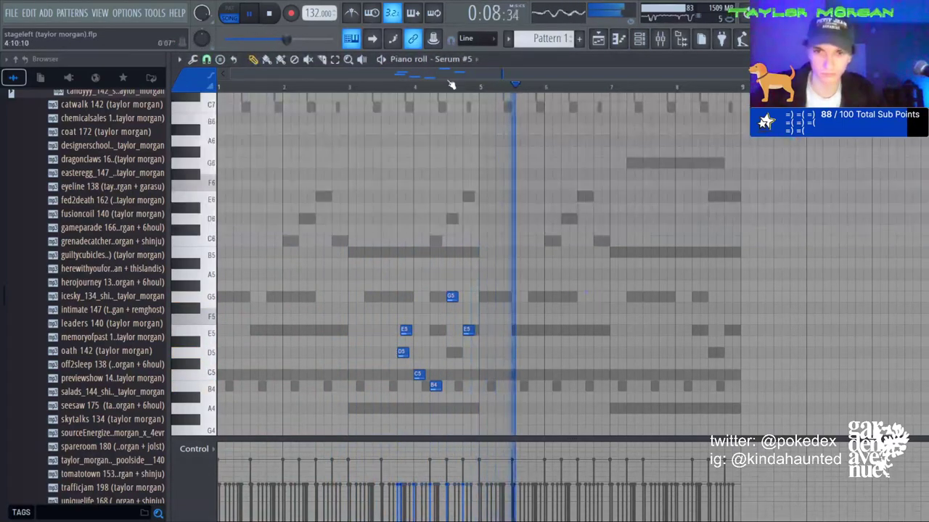
Duplicate the whole Serum #5 phrase from bars 1–4 into bars 5–8 and deselect the notes.
{"action": "key", "text": "ctrl+a"}
{"action": "key", "text": "ctrl+b"}
{"action": "key", "text": "ctrl+d"}
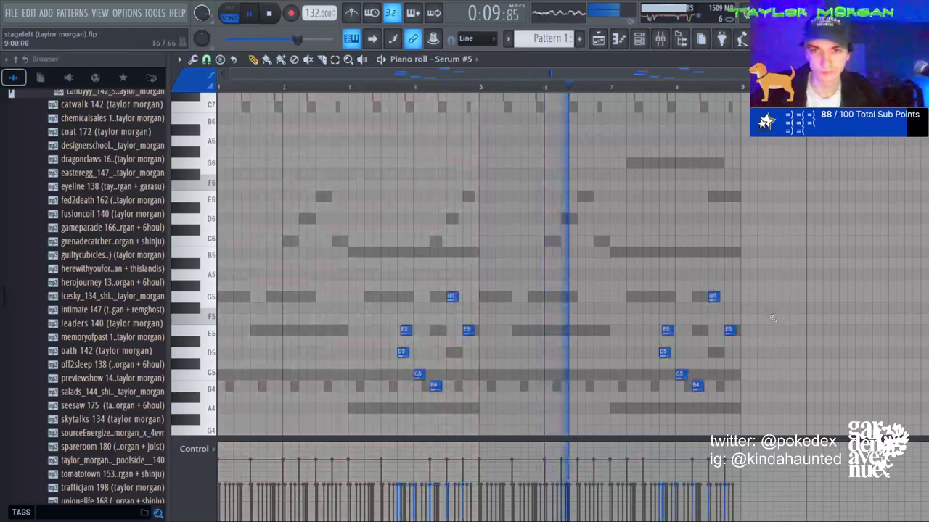
Rewrite bar 8 of the Serum #5 melody, replacing its four notes with G5, B5, C6 and B5.
{"action": "right_click", "coordinate": [681, 375]}
{"action": "right_click", "coordinate": [697, 386]}
{"action": "left_click", "coordinate": [678, 297]}
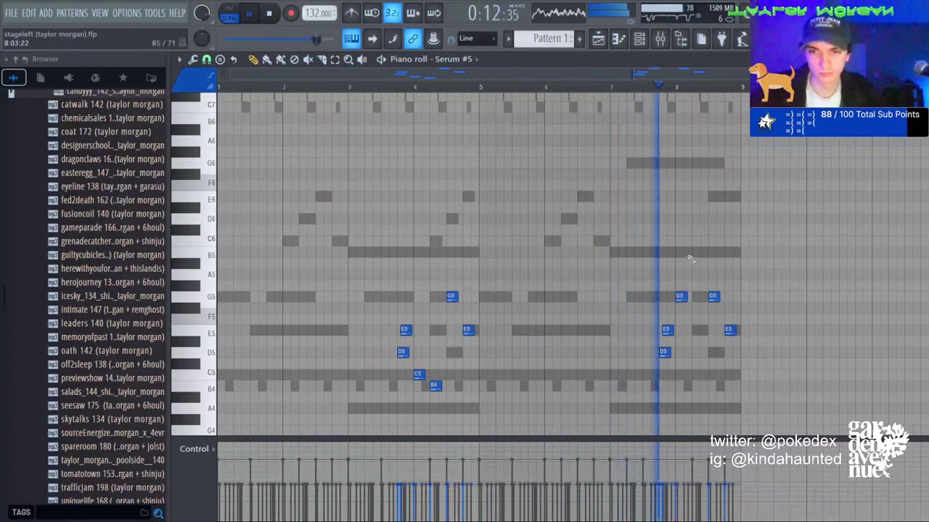
{"action": "left_click", "coordinate": [695, 252]}
{"action": "right_click", "coordinate": [714, 297]}
{"action": "left_click", "coordinate": [714, 241]}
{"action": "right_click", "coordinate": [730, 330]}
{"action": "left_click", "coordinate": [728, 252]}
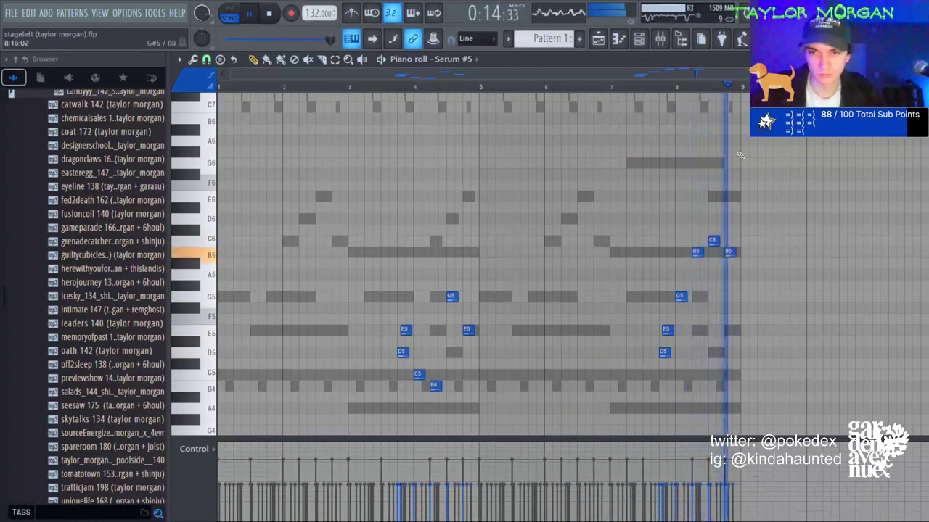
In the mixer, set the Serum insert's ValhallaVintageVerb decay to 3.44 s and cut its low mids with Fruity Parametric EQ 2.
{"action": "key", "text": "space"}
{"action": "left_click", "coordinate": [638, 40]}
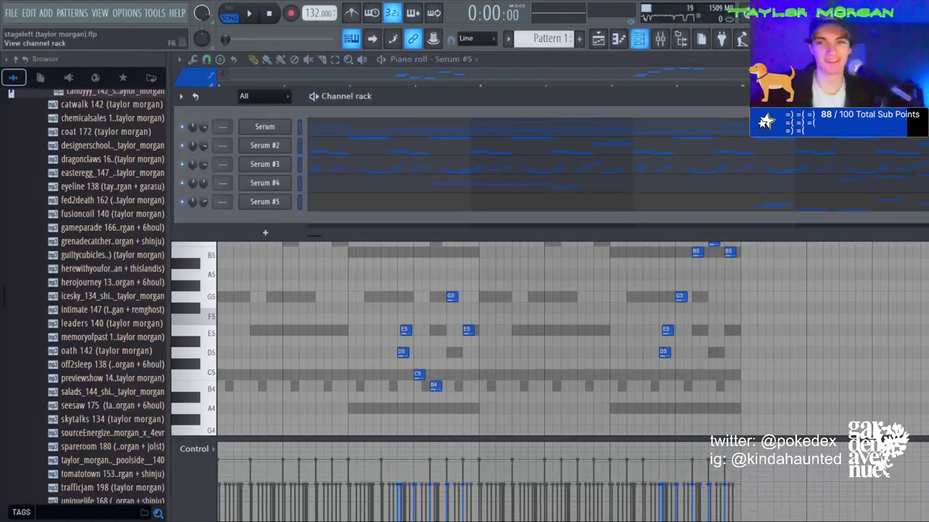
{"action": "left_click", "coordinate": [660, 39]}
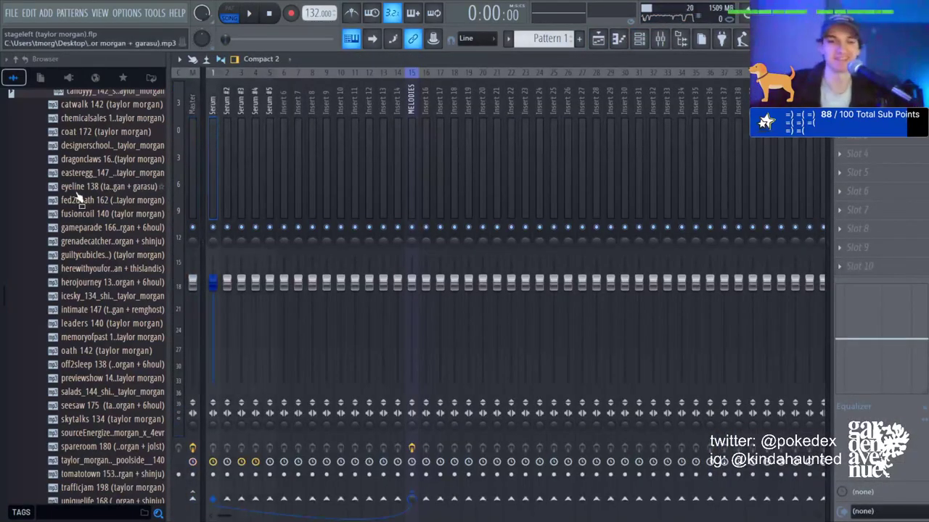
{"action": "key", "text": "space"}
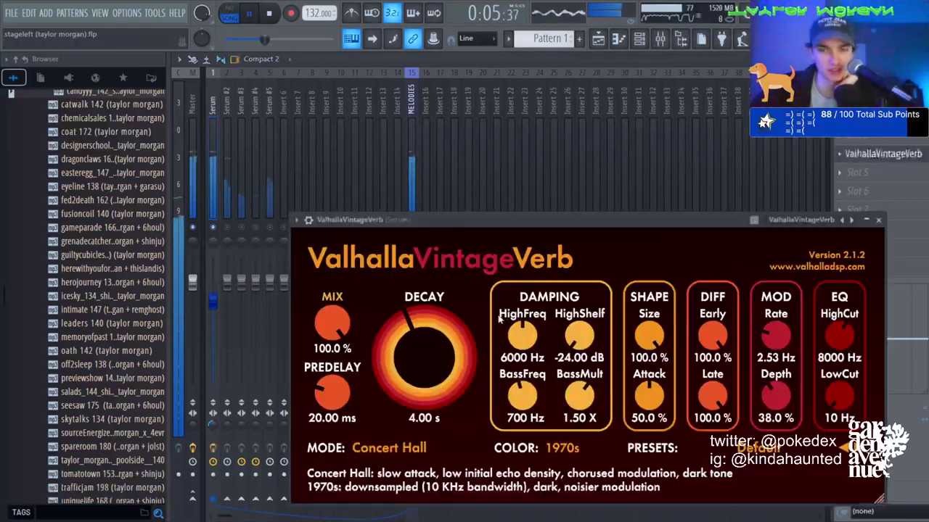
{"action": "left_click_drag", "start_coordinate": [425, 341], "coordinate": [424, 359]}
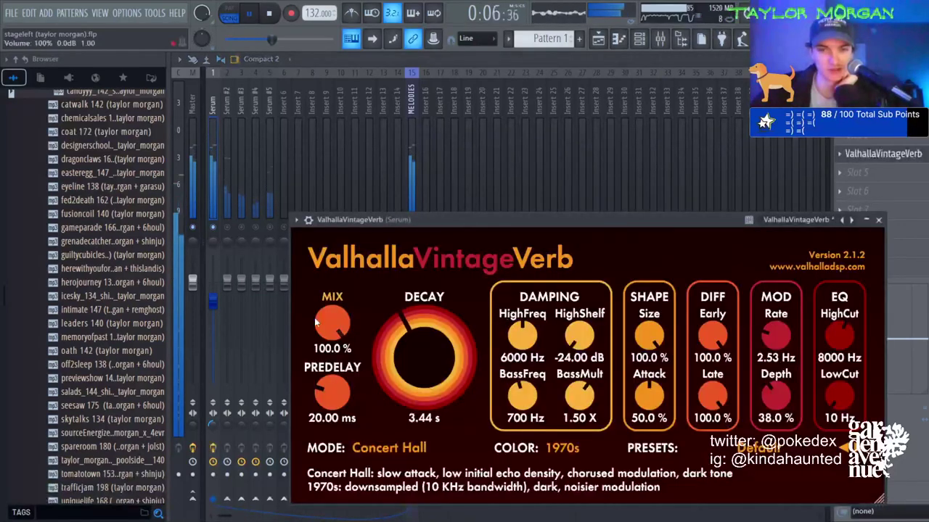
{"action": "left_click_drag", "start_coordinate": [333, 408], "coordinate": [333, 424]}
{"action": "left_click", "coordinate": [878, 220]}
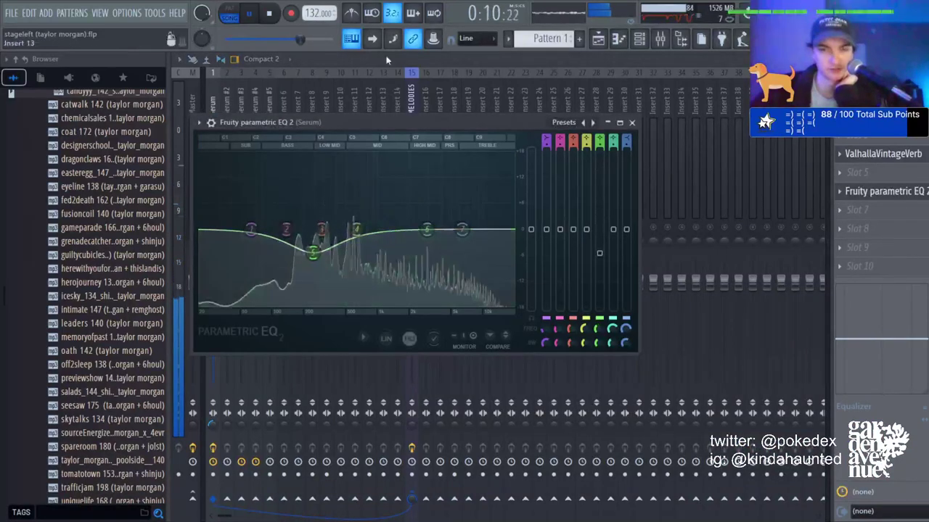
{"action": "key", "text": "Escape"}
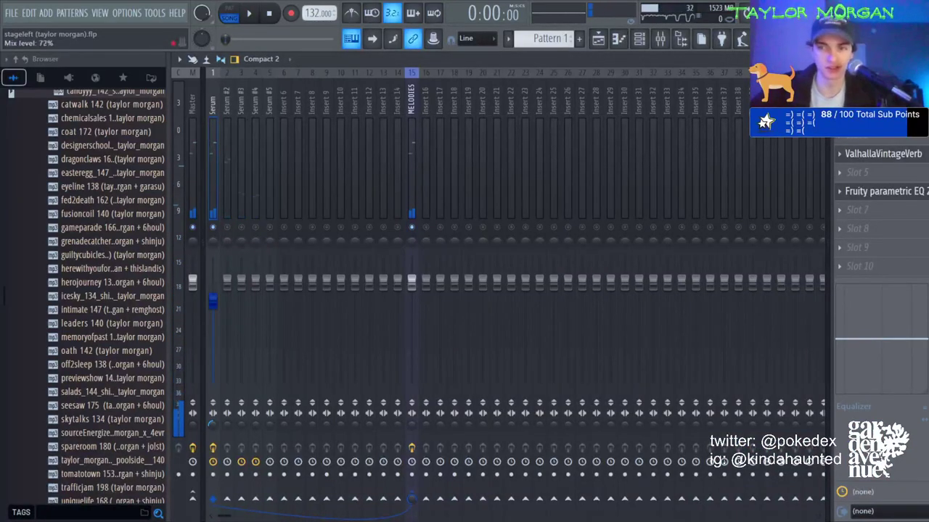
Solo the Serum #2 insert, lower its fader slightly, and add PanCake2 with a reduced slot mix.
{"action": "right_click", "coordinate": [228, 228]}
{"action": "left_click", "coordinate": [229, 191]}
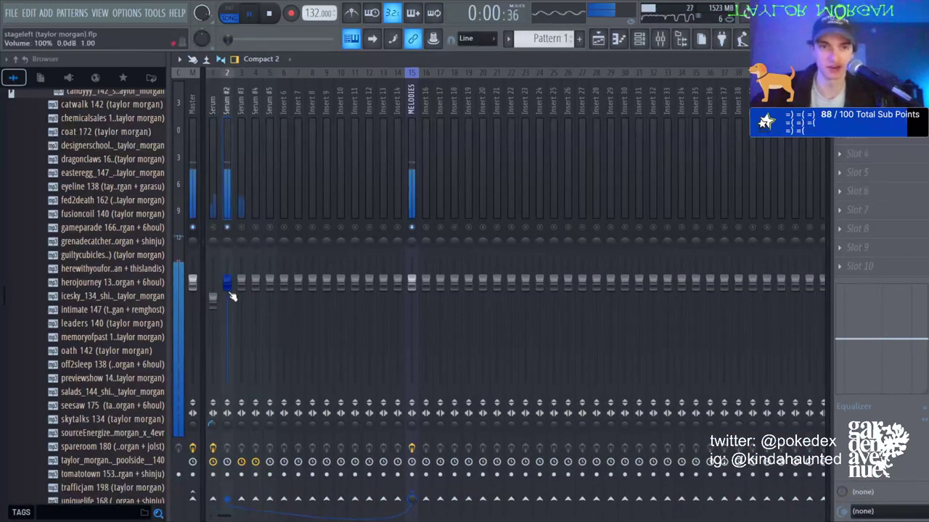
{"action": "left_click_drag", "start_coordinate": [229, 290], "coordinate": [229, 303]}
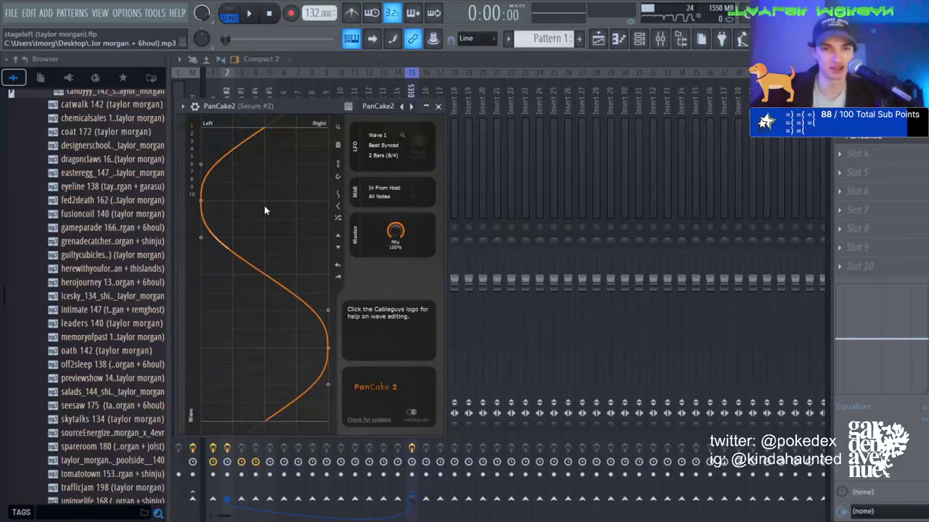
{"action": "left_click_drag", "start_coordinate": [912, 136], "coordinate": [912, 156]}
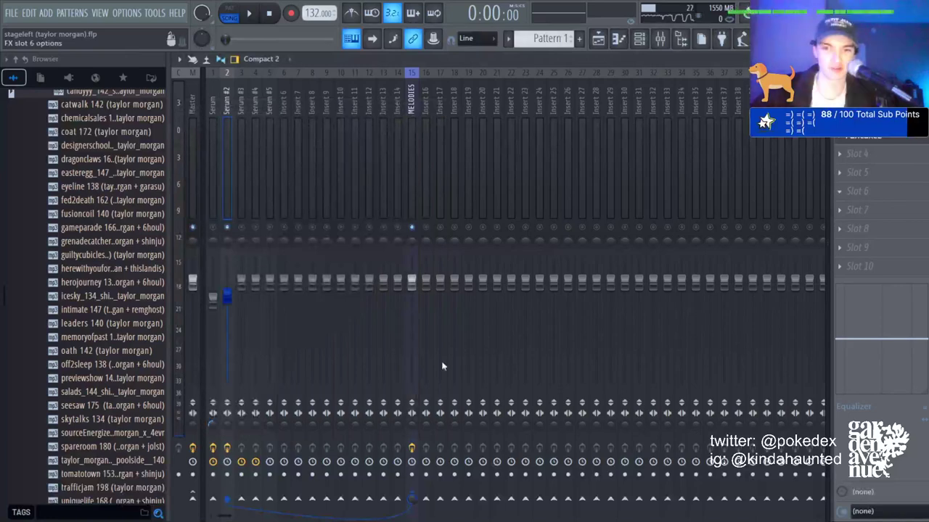
Lower the Serum #3 and Serum #4 faders and set Serum #4's ValhallaVintageVerb decay to about 11.4 s with a 64.8% mix.
{"action": "right_click", "coordinate": [241, 228]}
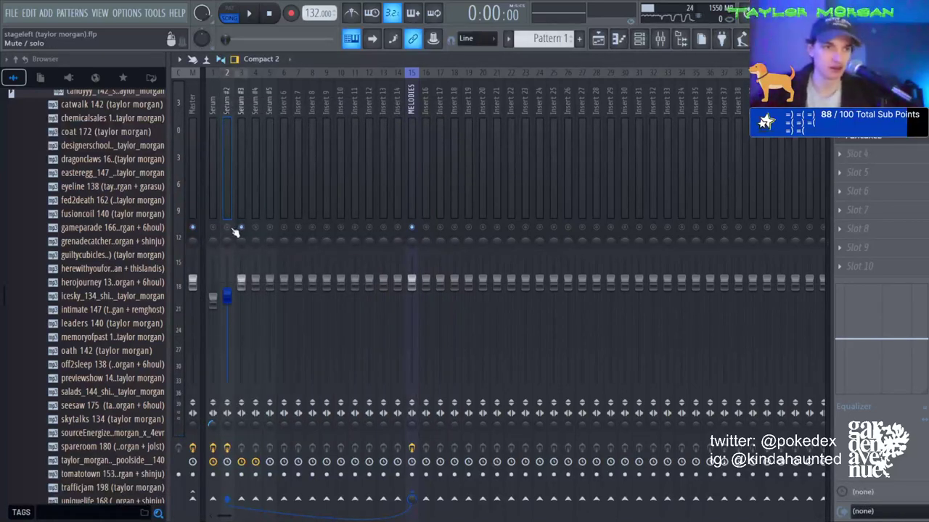
{"action": "left_click_drag", "start_coordinate": [241, 283], "coordinate": [258, 305]}
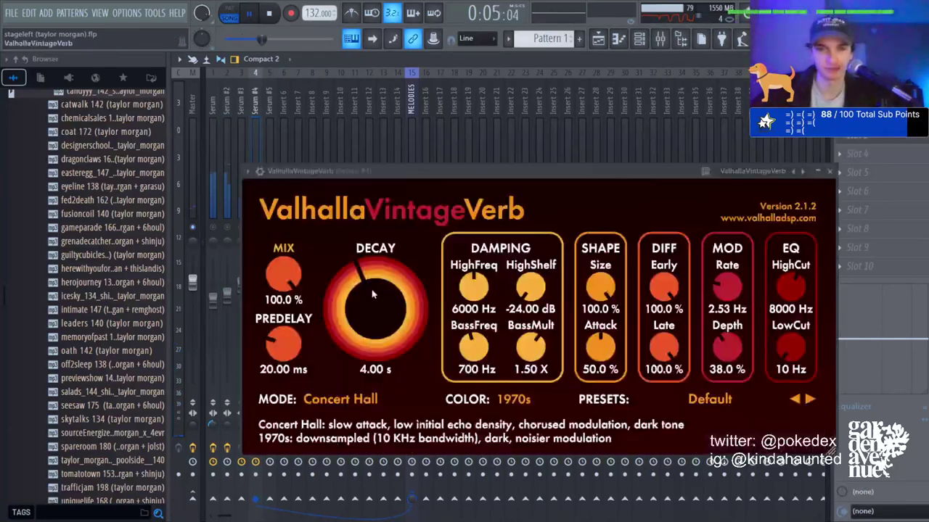
{"action": "left_click_drag", "start_coordinate": [375, 308], "coordinate": [375, 279]}
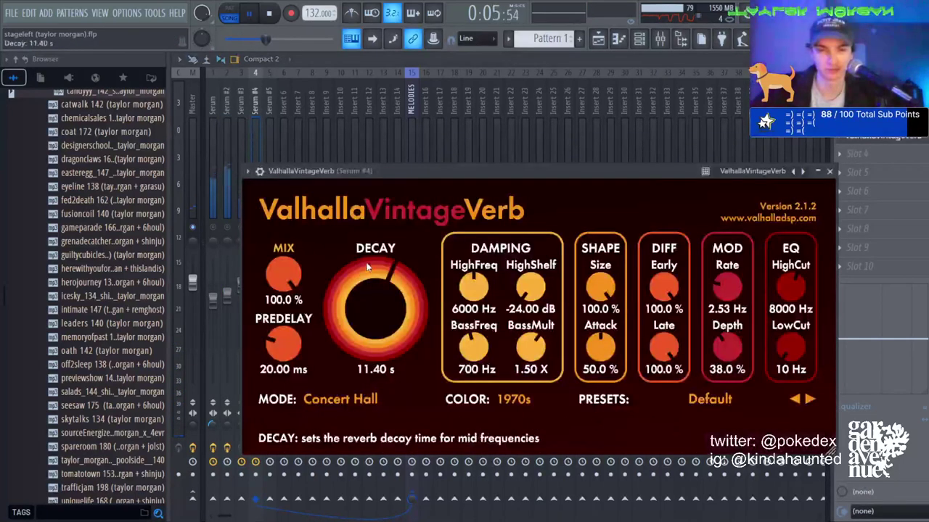
{"action": "left_click_drag", "start_coordinate": [283, 274], "coordinate": [283, 327]}
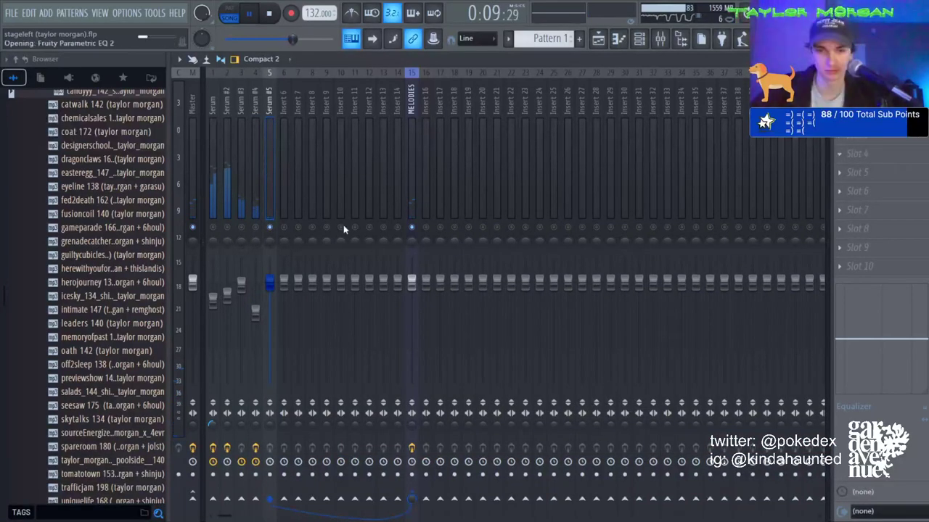
Cut Serum #5's lows about 9.3 dB at 590 Hz with Fruity Parametric EQ 2, lower its fader, and reduce Fruity Delay 2's slot mix.
{"action": "left_click_drag", "start_coordinate": [348, 327], "coordinate": [450, 366]}
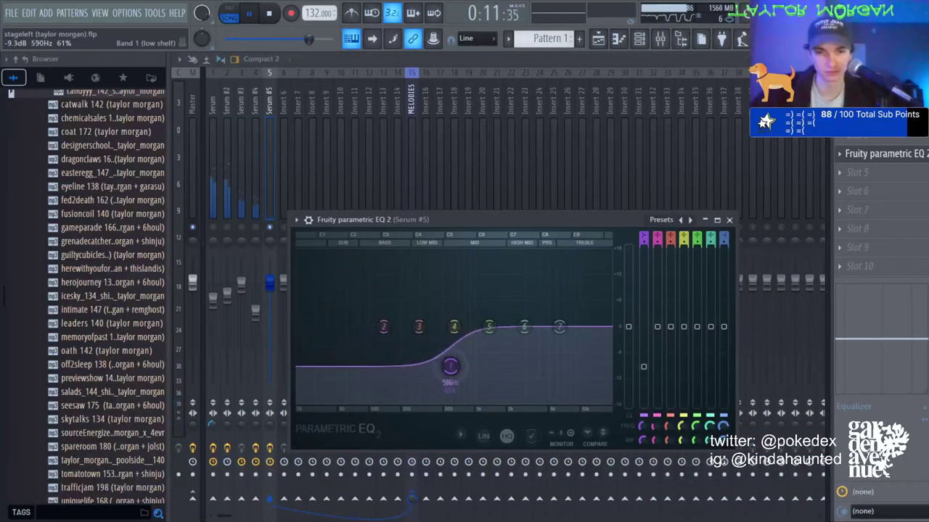
{"action": "left_click_drag", "start_coordinate": [269, 286], "coordinate": [269, 293]}
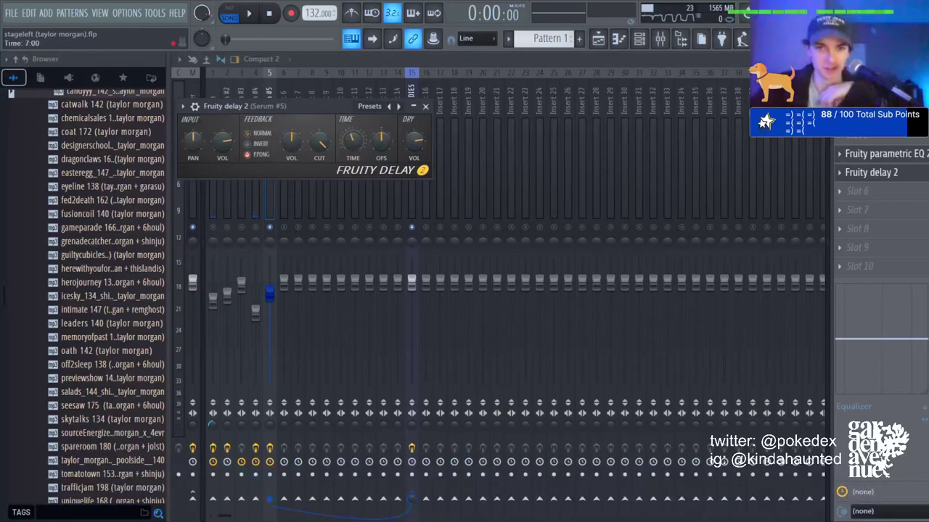
{"action": "left_click_drag", "start_coordinate": [927, 172], "coordinate": [927, 218]}
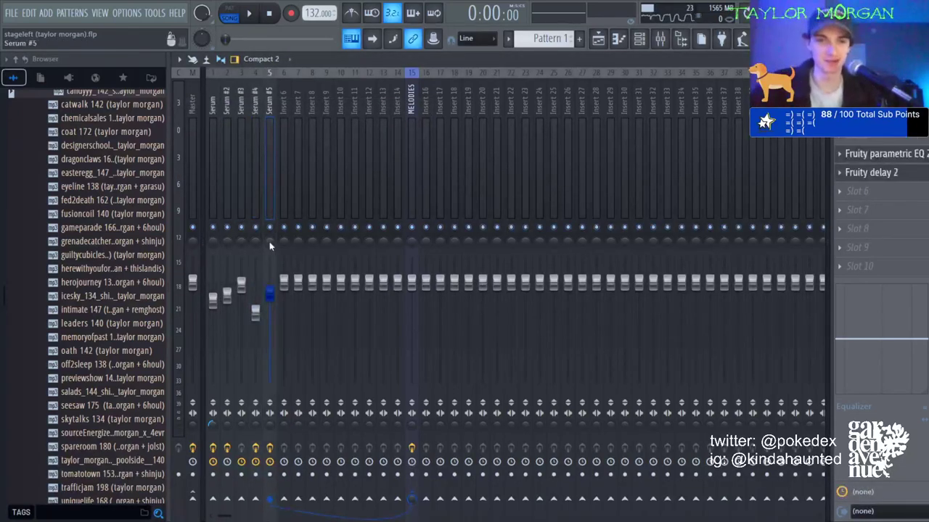
Arm the Serum through Serum #5 mixer inserts for disk recording.
{"action": "left_click", "coordinate": [213, 474]}
{"action": "left_click", "coordinate": [227, 475]}
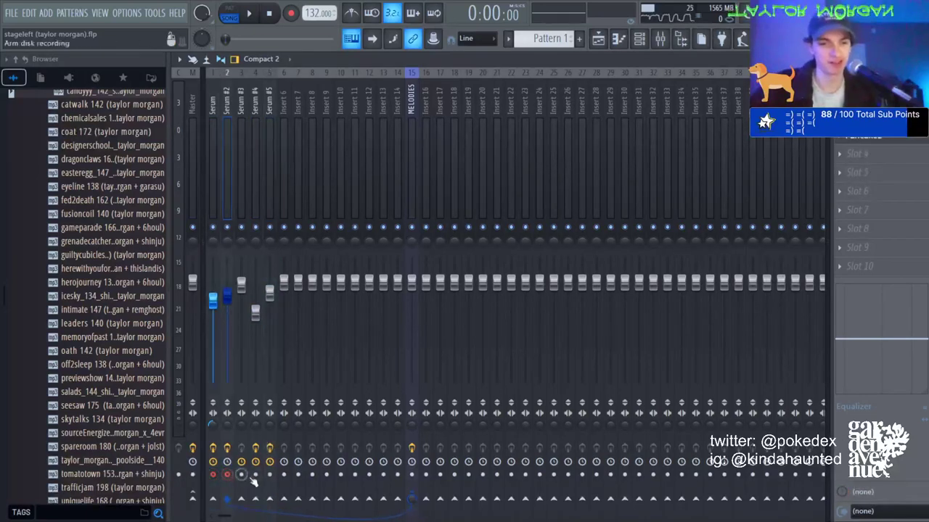
{"action": "left_click", "coordinate": [242, 474]}
{"action": "left_click", "coordinate": [270, 475]}
Select the arrangement in the playlist and render the armed mixer inserts into it as audio clips.
{"action": "left_click", "coordinate": [599, 39]}
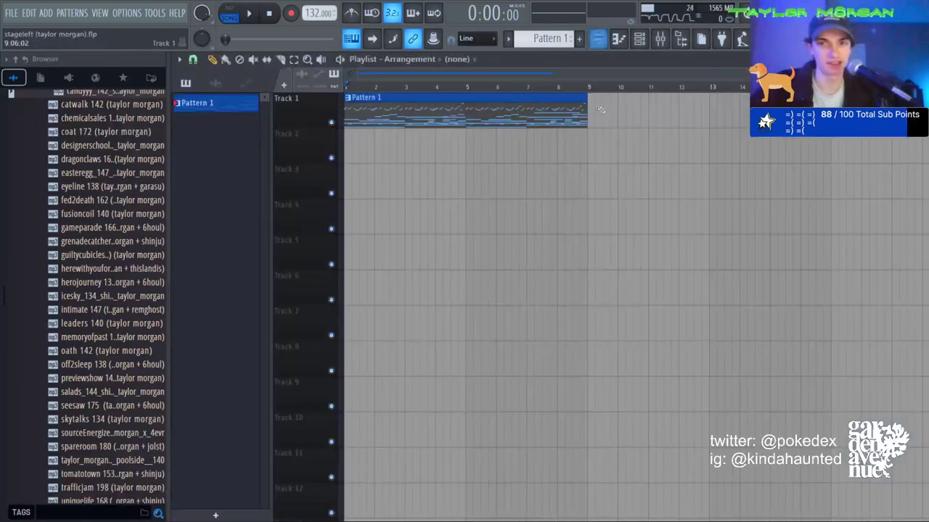
{"action": "key", "text": "ctrl+a"}
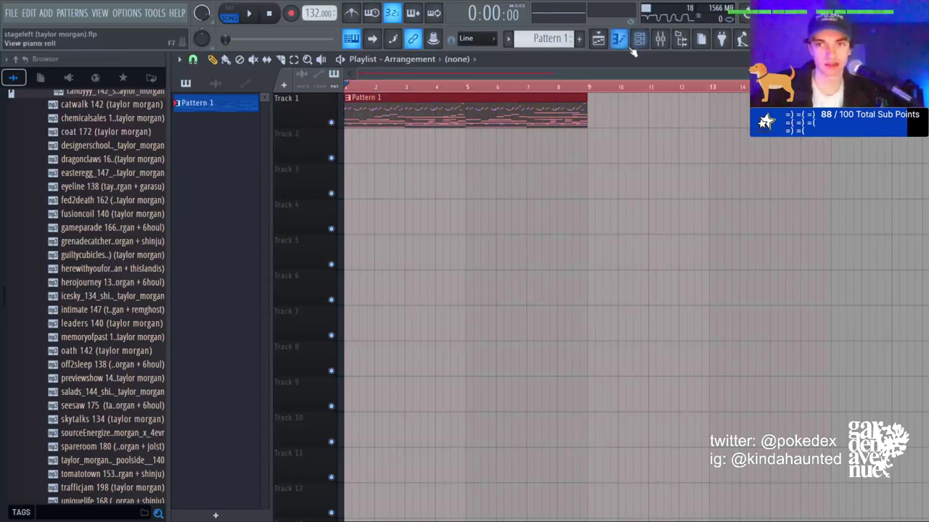
{"action": "left_click", "coordinate": [660, 39]}
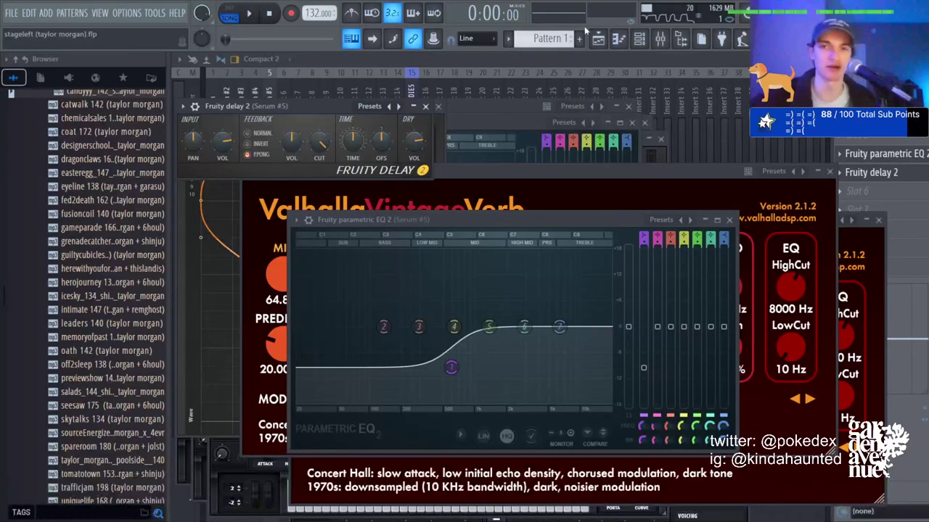
{"action": "left_click", "coordinate": [612, 39]}
{"action": "scroll", "coordinate": [391, 88], "scroll_direction": "down", "scroll_amount": 2}
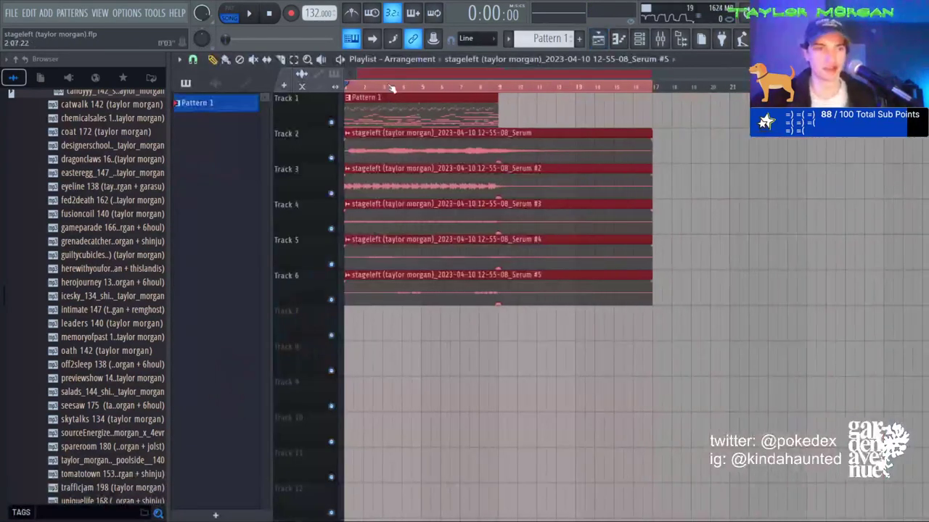
Switch to a new Pattern 2 and replace the Pattern 1 clip on Track 1 with an eight-bar Pattern 2 clip.
{"action": "left_click", "coordinate": [413, 98]}
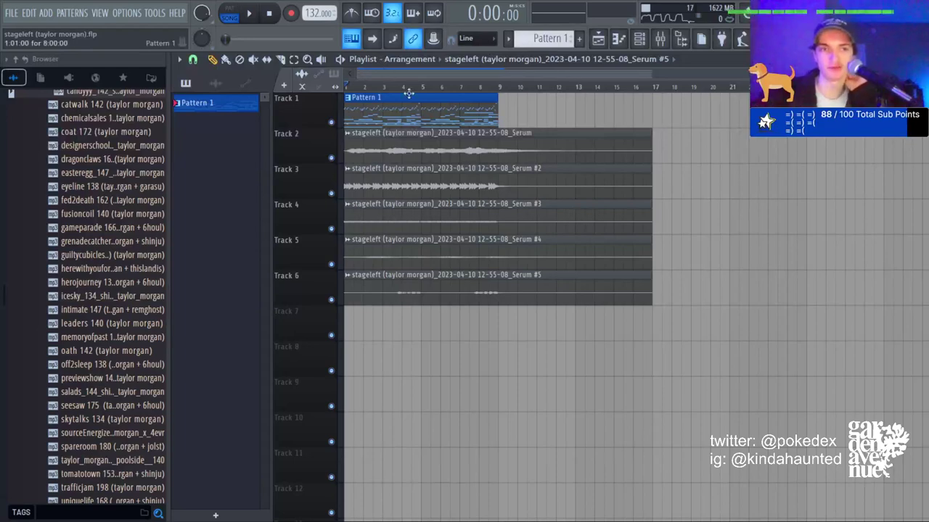
{"action": "double_click", "coordinate": [407, 120]}
{"action": "scroll", "coordinate": [415, 86], "scroll_direction": "down", "scroll_amount": 2}
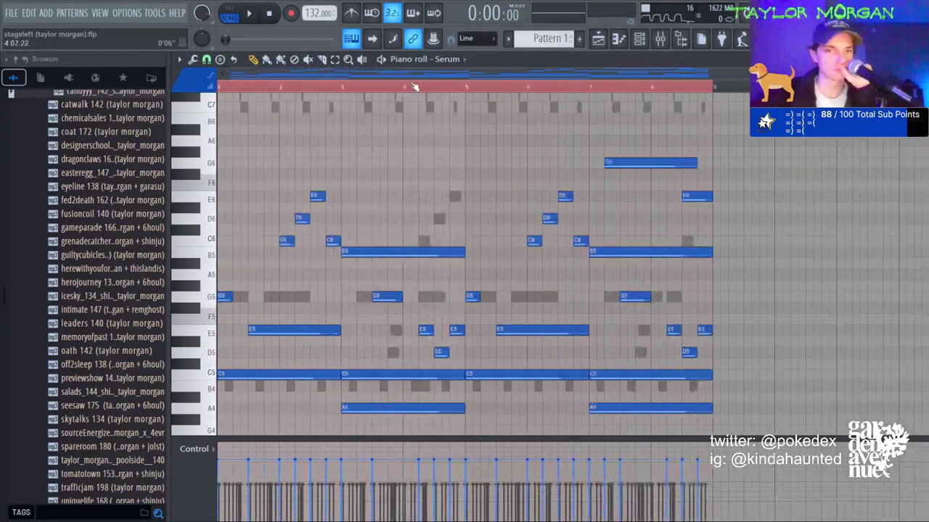
{"action": "left_click", "coordinate": [596, 41]}
{"action": "scroll", "coordinate": [543, 44], "scroll_direction": "up", "scroll_amount": 1}
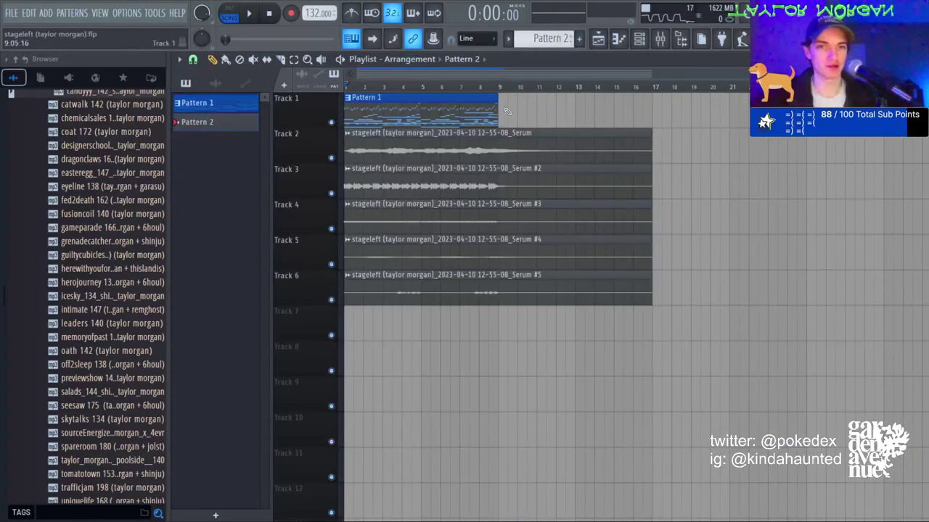
{"action": "right_click", "coordinate": [359, 124]}
{"action": "left_click_drag", "start_coordinate": [358, 102], "coordinate": [499, 111]}
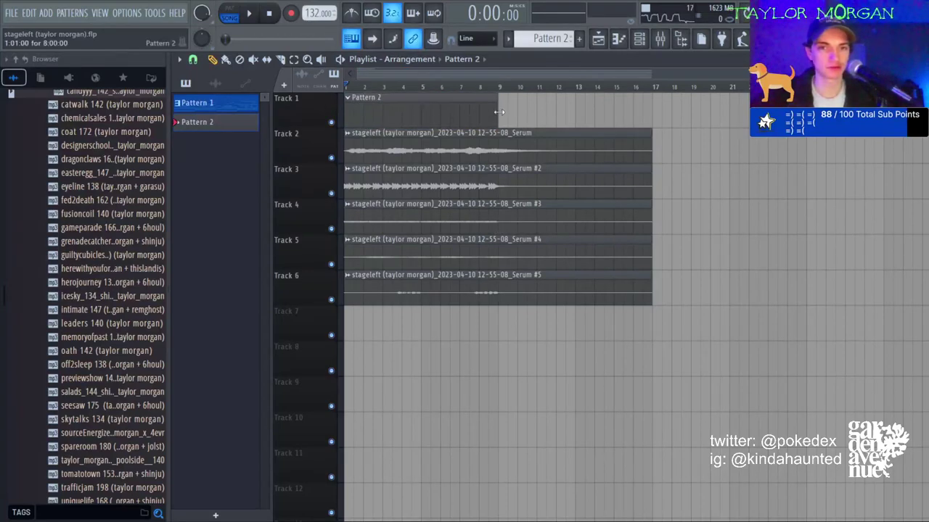
Solo Track 2, start playback, and slice its full-length Serum audio clip at bars 5 and 9.
{"action": "left_click_drag", "start_coordinate": [651, 293], "coordinate": [505, 311]}
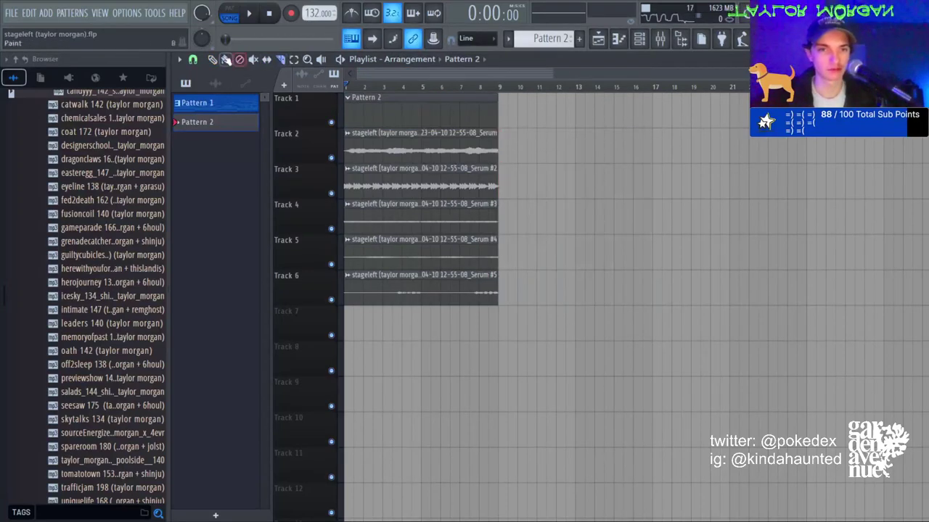
{"action": "key", "text": "ctrl+z"}
{"action": "left_click", "coordinate": [331, 157], "text": "ctrl"}
{"action": "key", "text": "space"}
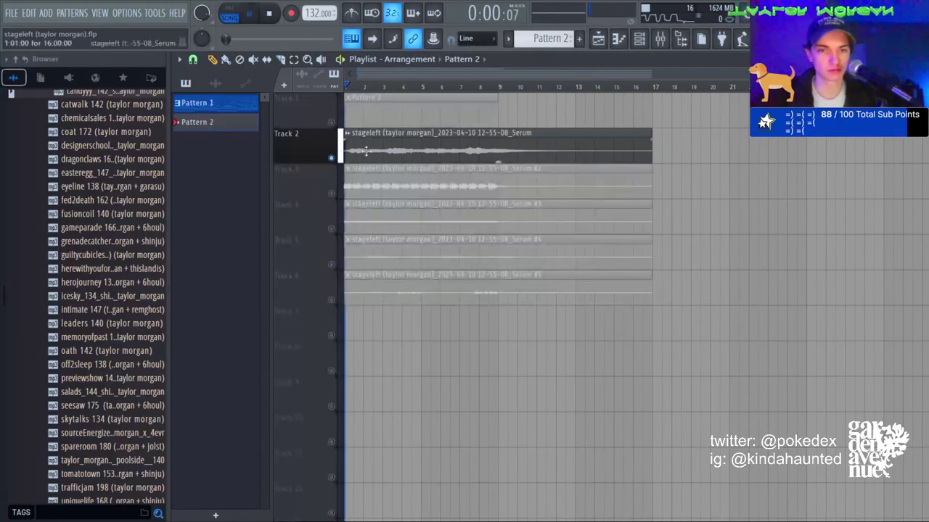
{"action": "left_click", "coordinate": [280, 59]}
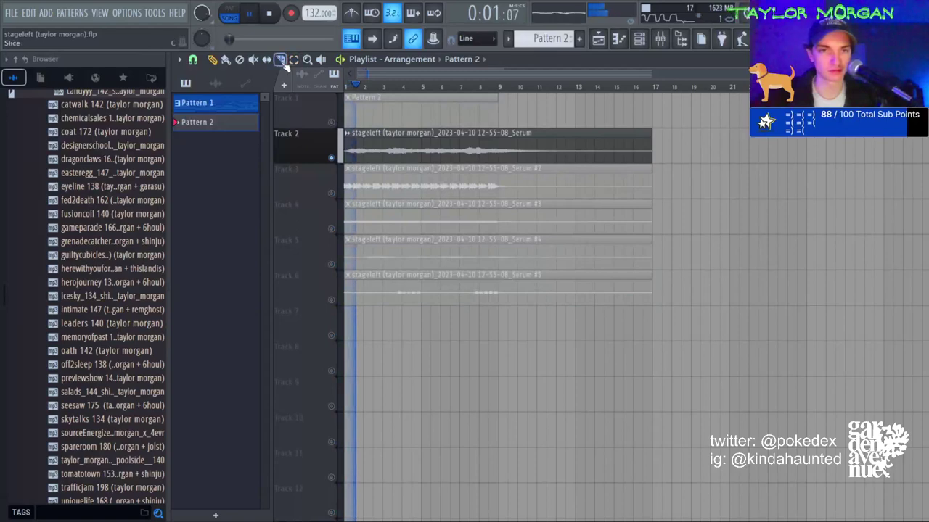
{"action": "left_click", "coordinate": [425, 149]}
{"action": "left_click", "coordinate": [498, 151]}
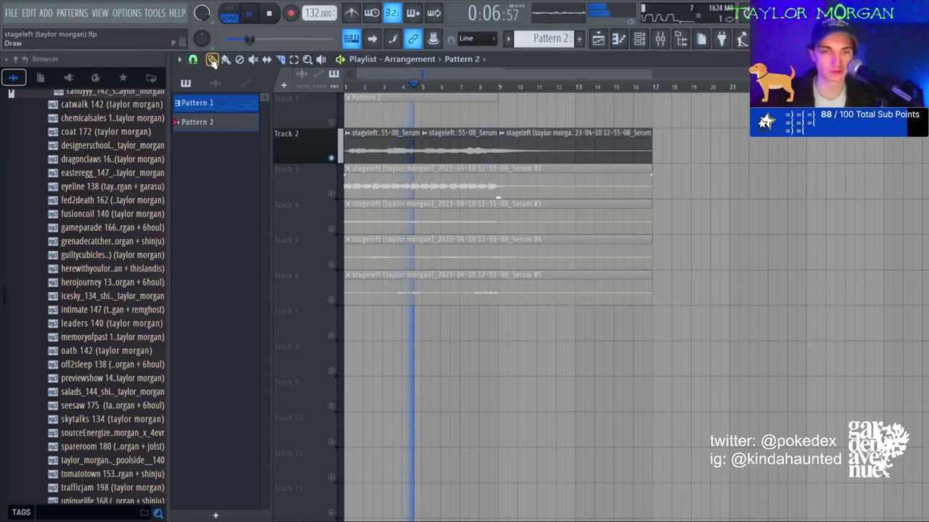
Undo the two slices in Track 2's Serum audio clip and restart playback from the beginning.
{"action": "key", "text": "ctrl+z"}
{"action": "key", "text": "ctrl+z"}
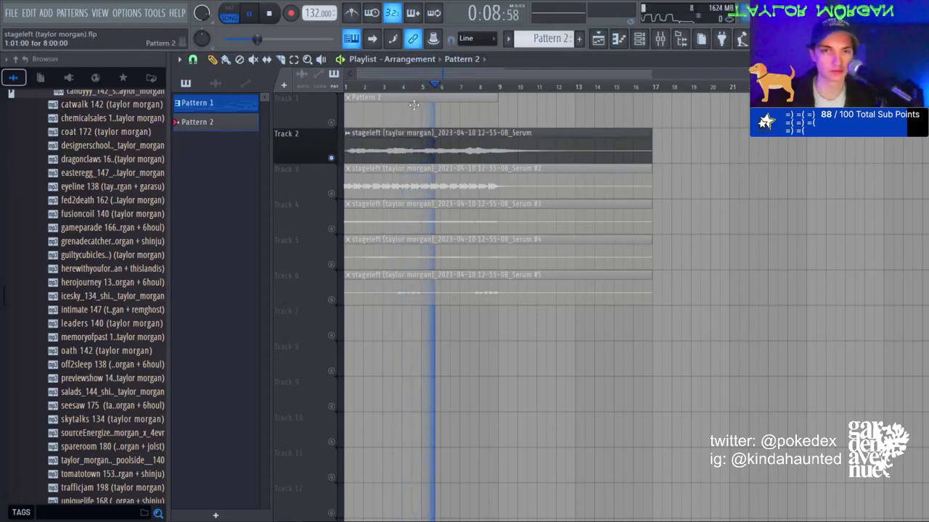
{"action": "key", "text": "space"}
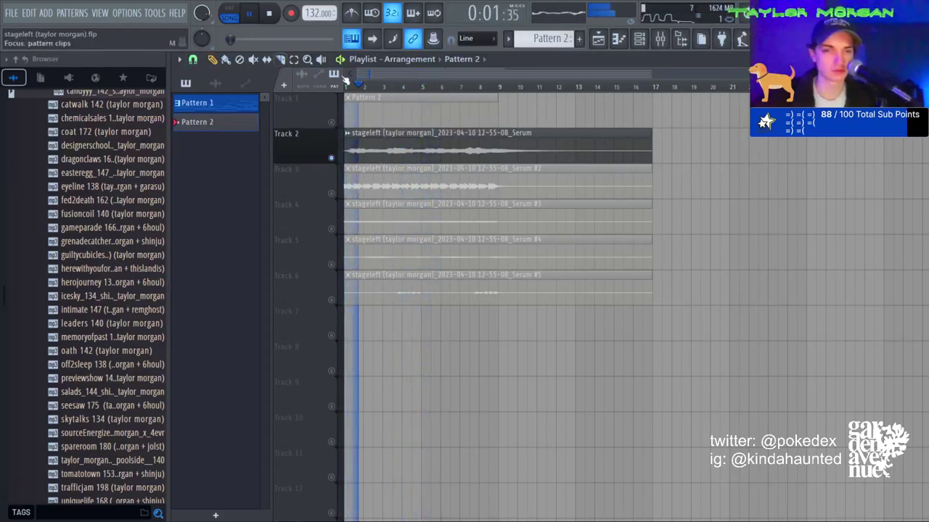
{"action": "scroll", "coordinate": [350, 87], "scroll_direction": "up", "scroll_amount": 3}
{"action": "scroll", "coordinate": [352, 87], "scroll_direction": "down", "scroll_amount": 4}
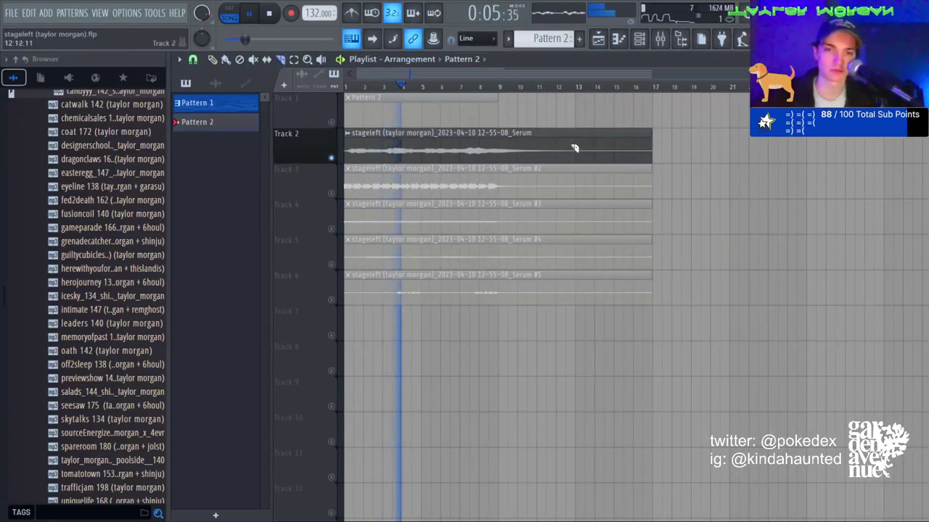
Trim Track 2's Serum clip at bar 11, then add an overlapping copy at bar 9 cut off at bar 17.
{"action": "left_click", "coordinate": [542, 151]}
{"action": "left_click", "coordinate": [214, 61]}
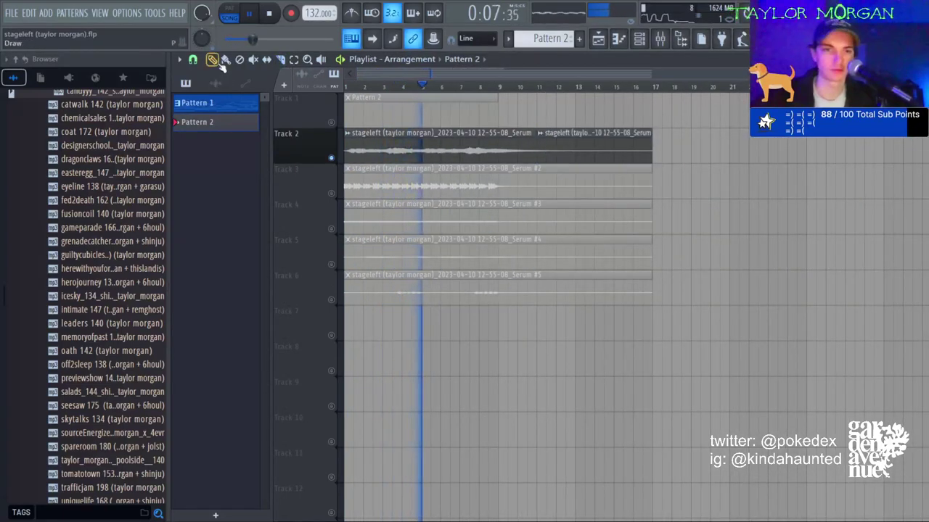
{"action": "right_click", "coordinate": [578, 139]}
{"action": "left_click", "coordinate": [530, 151]}
{"action": "left_click_drag", "start_coordinate": [557, 155], "coordinate": [578, 149]}
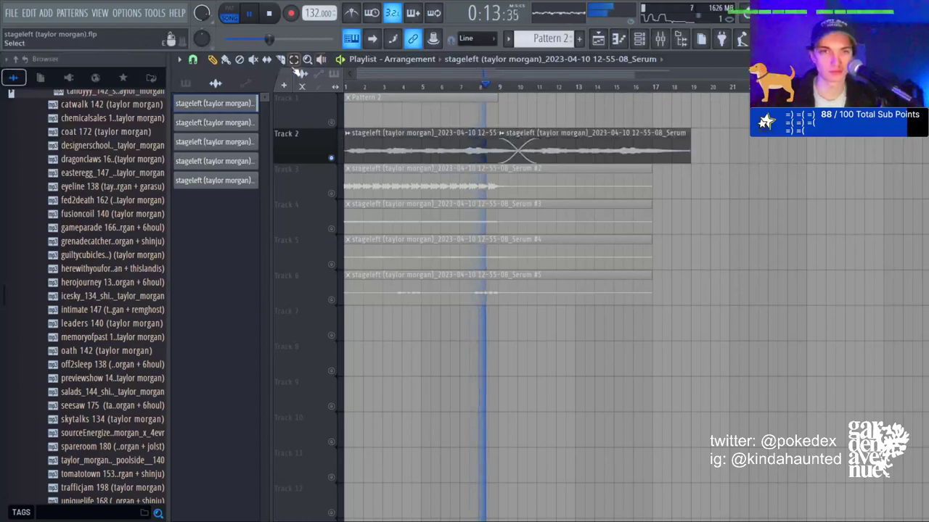
{"action": "left_click", "coordinate": [282, 60]}
{"action": "right_click", "coordinate": [655, 151]}
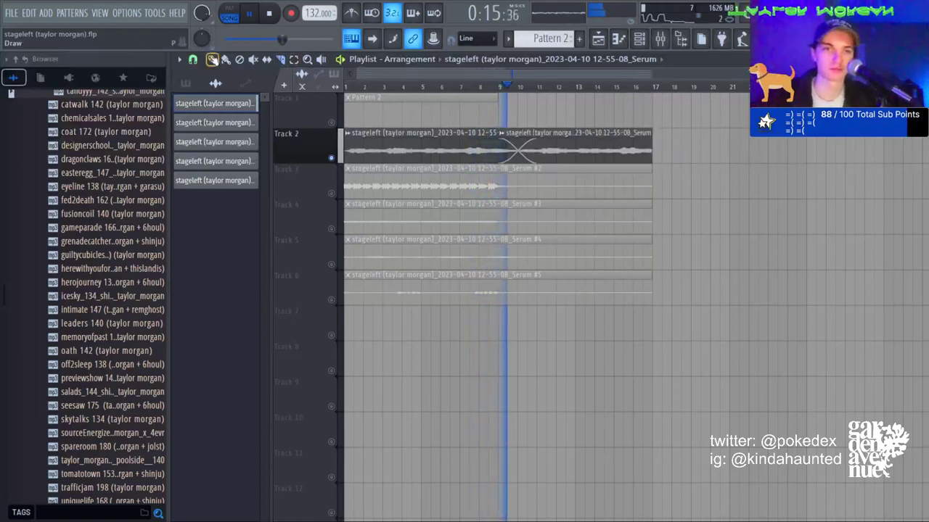
Remove the overlapping copy, try placing the ten-bar Serum clip again at bar 11, and delete it.
{"action": "right_click", "coordinate": [560, 155]}
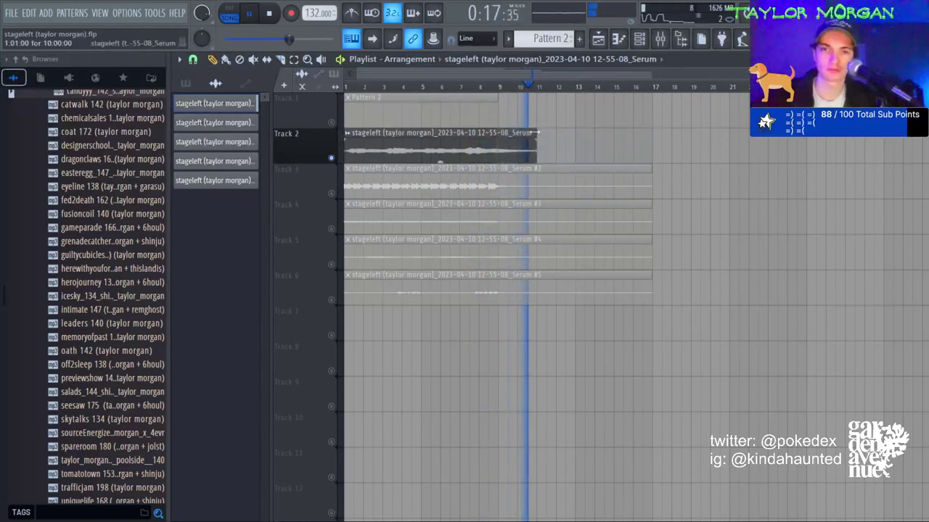
{"action": "left_click", "coordinate": [549, 150]}
{"action": "key", "text": "space"}
{"action": "right_click", "coordinate": [561, 136]}
{"action": "left_click", "coordinate": [546, 133]}
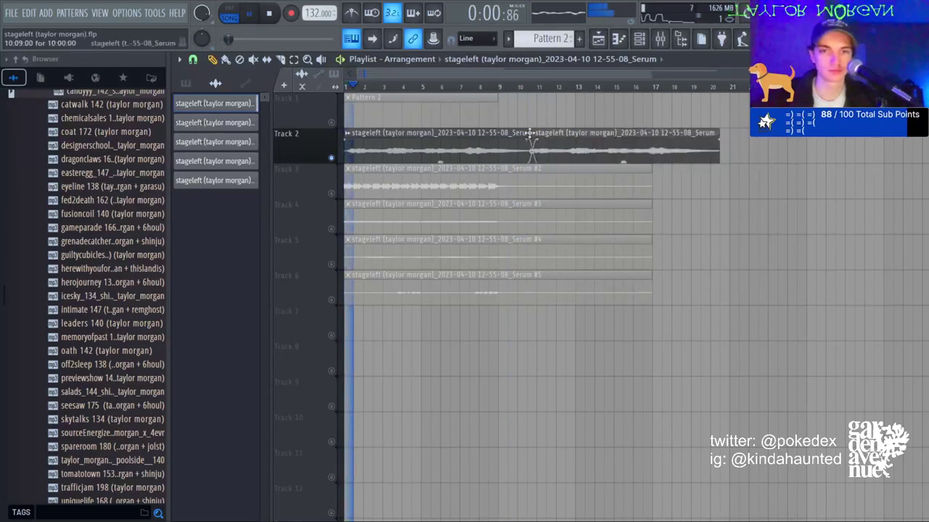
{"action": "right_click", "coordinate": [545, 135]}
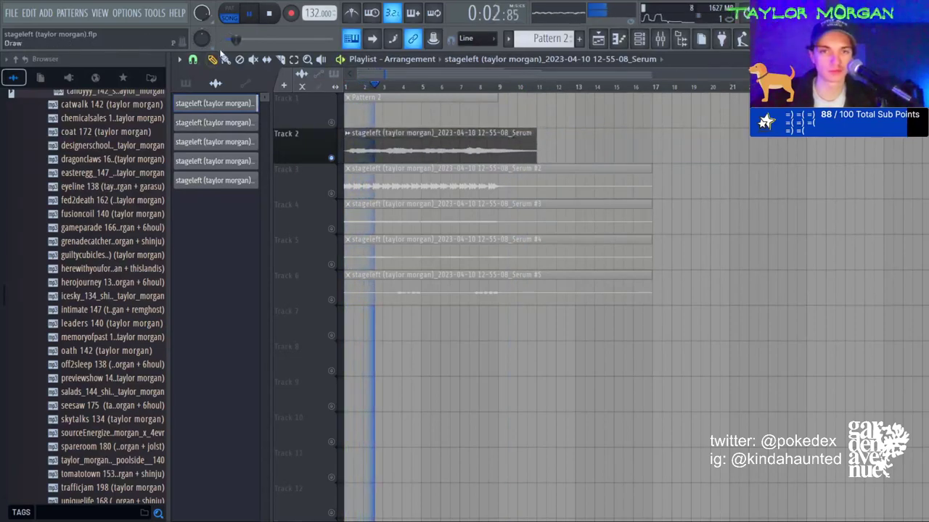
Trim Track 2's Serum clip at bar 9, place an eight-bar copy directly after it, and stop playback.
{"action": "left_click", "coordinate": [280, 59]}
{"action": "left_click_drag", "start_coordinate": [502, 131], "coordinate": [515, 167]}
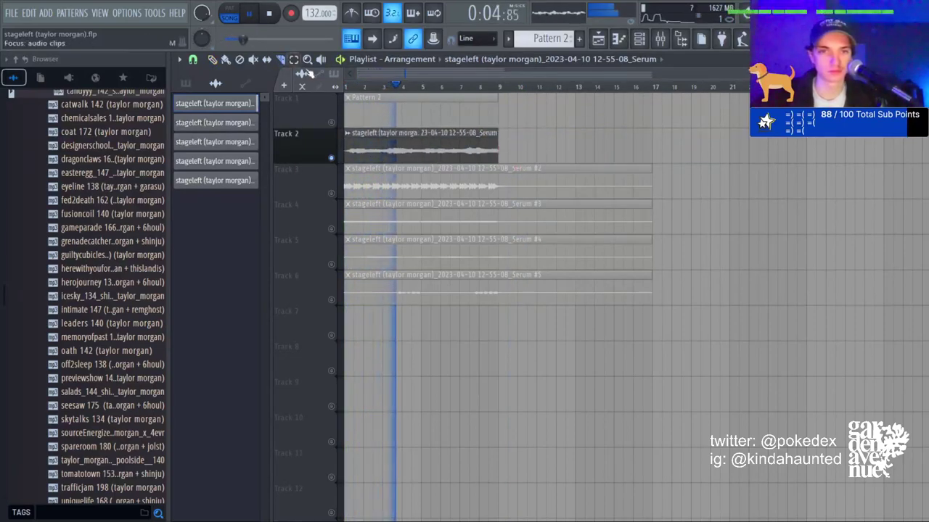
{"action": "key", "text": "ctrl+z"}
{"action": "key", "text": "space"}
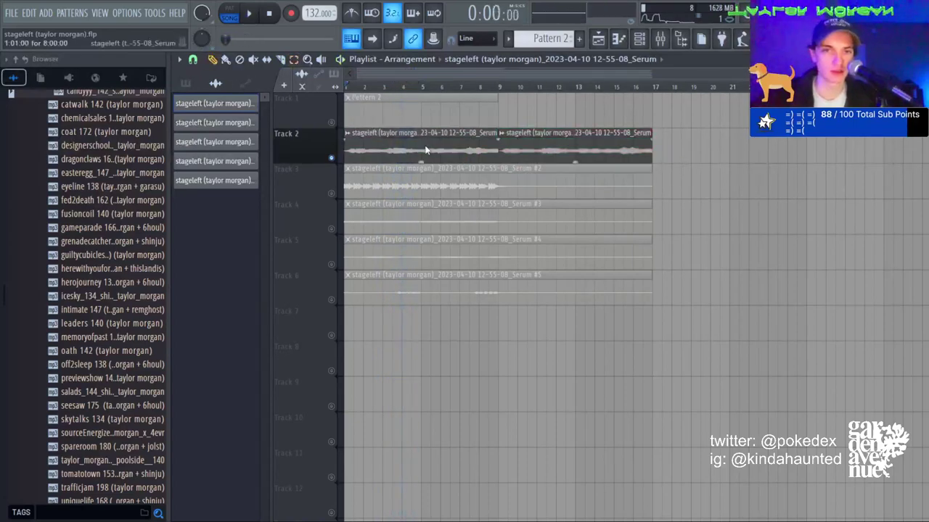
Check the Serum audio clip's channel settings and route the five Serum audio clips to mixer inserts 8 to 12.
{"action": "double_click", "coordinate": [610, 129]}
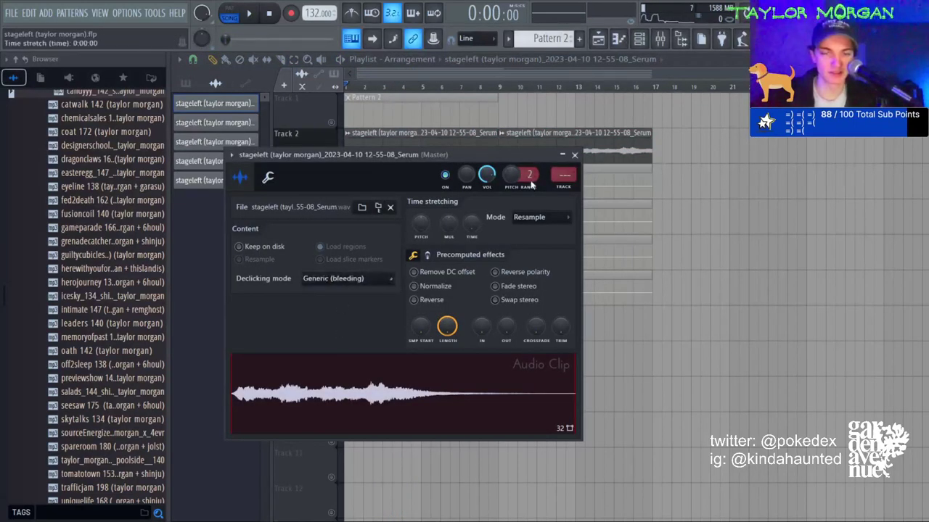
{"action": "left_click", "coordinate": [660, 40]}
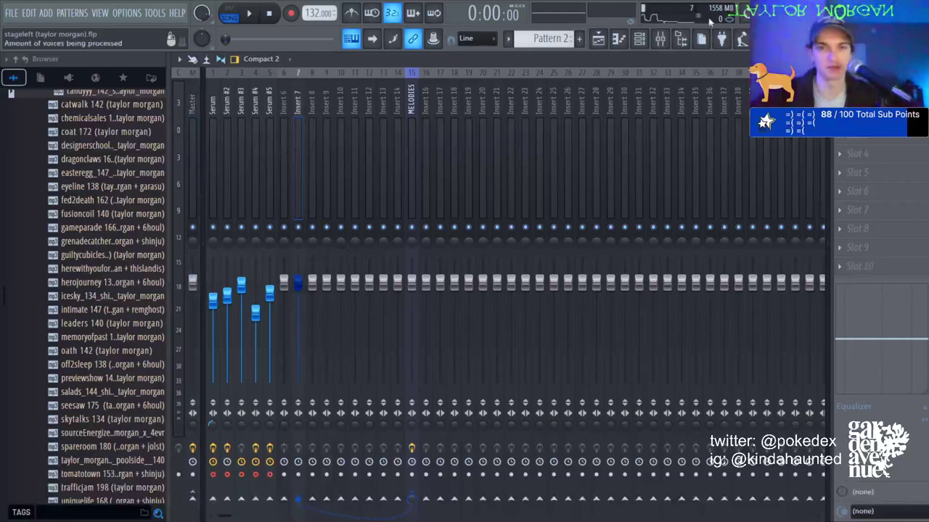
{"action": "key", "text": "F6"}
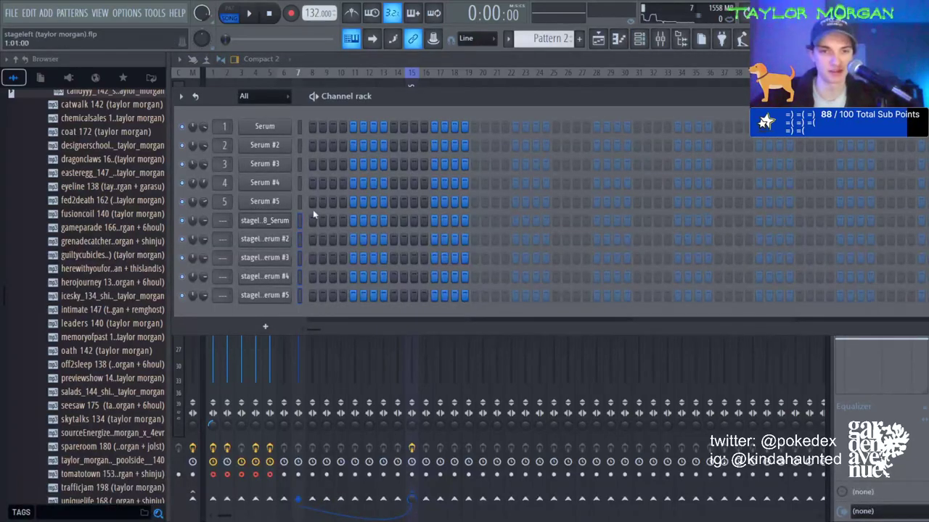
{"action": "key", "text": "F6"}
{"action": "left_click", "coordinate": [318, 164]}
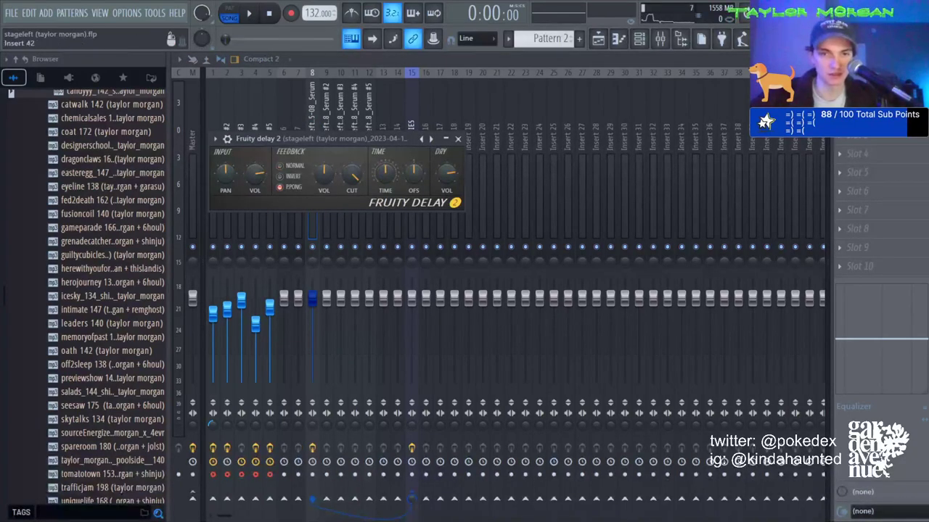
Finish the Fruity Delay 2 setup on the Serum audio insert and load Portal into effect slot 4.
{"action": "left_click_drag", "start_coordinate": [910, 97], "coordinate": [909, 132]}
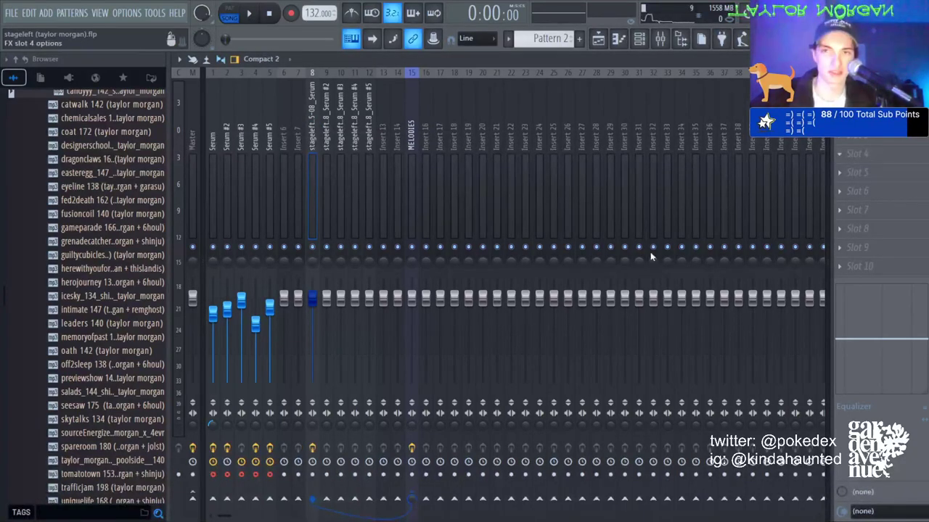
{"action": "left_click", "coordinate": [592, 503]}
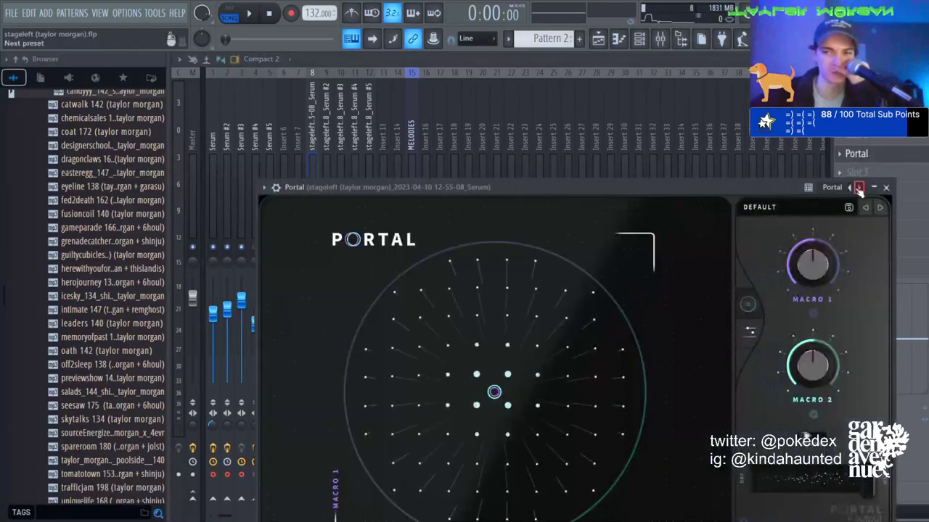
{"action": "left_click", "coordinate": [858, 187]}
{"action": "left_click", "coordinate": [886, 187]}
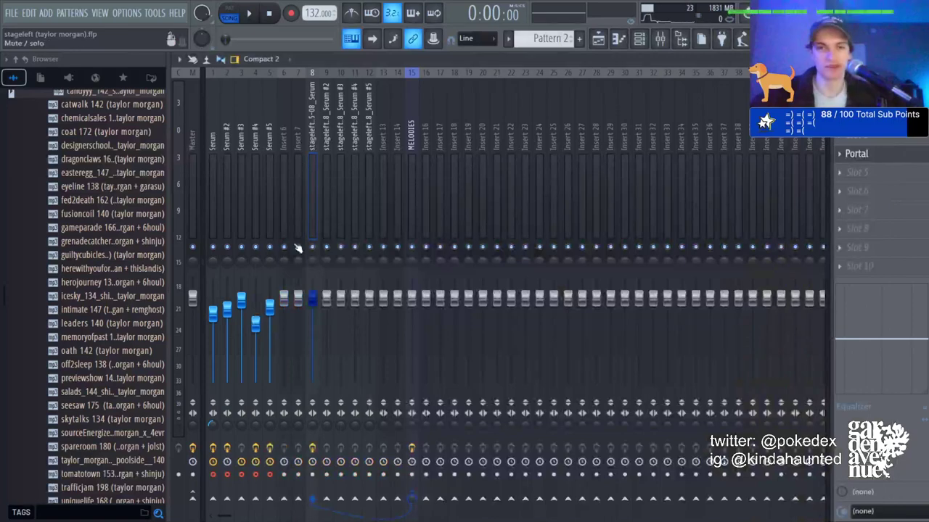
Play the arrangement and add Fruity Parametric EQ 2 to slot 5 of the Serum audio insert, adjusting its curve.
{"action": "key", "text": "space"}
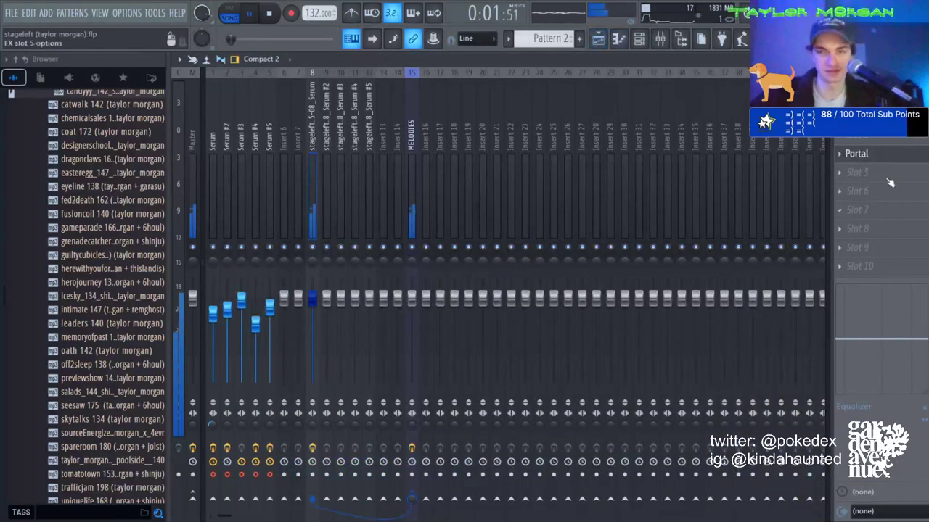
{"action": "left_click", "coordinate": [615, 393]}
{"action": "left_click_drag", "start_coordinate": [545, 310], "coordinate": [477, 316]}
Stop playback, delete the Serum copy at bar 9 on Track 2, and trim the clips on Tracks 3 to 6 at bar 9.
{"action": "key", "text": "F5"}
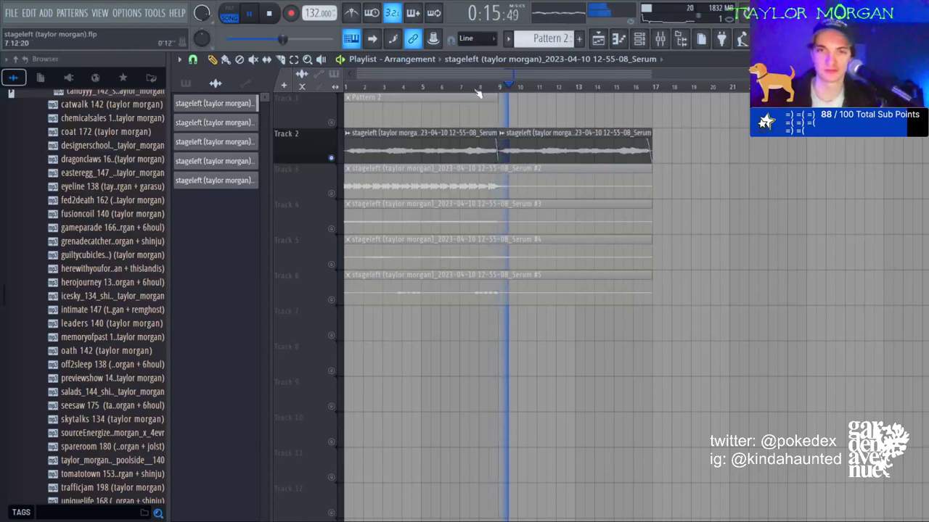
{"action": "key", "text": "space"}
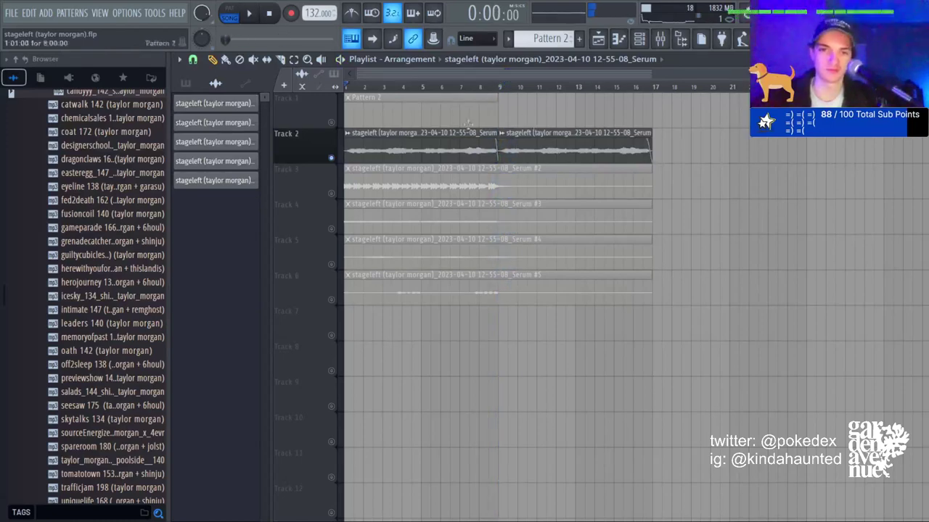
{"action": "right_click", "coordinate": [556, 133]}
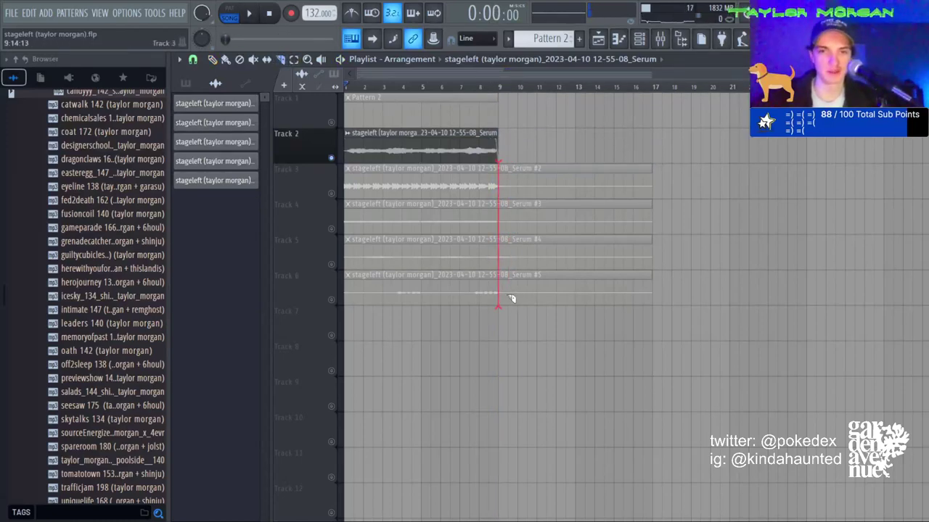
{"action": "left_click_drag", "start_coordinate": [511, 298], "coordinate": [511, 299]}
Solo Tracks 6, 5 and 4 in turn and audition the Serum #3 clip on Track 4.
{"action": "right_click", "coordinate": [331, 299]}
{"action": "right_click", "coordinate": [331, 265]}
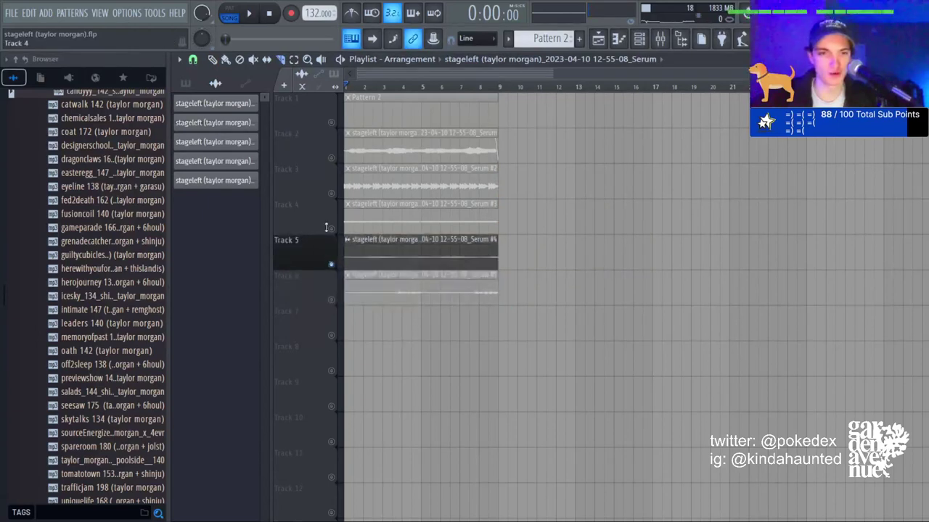
{"action": "right_click", "coordinate": [331, 228]}
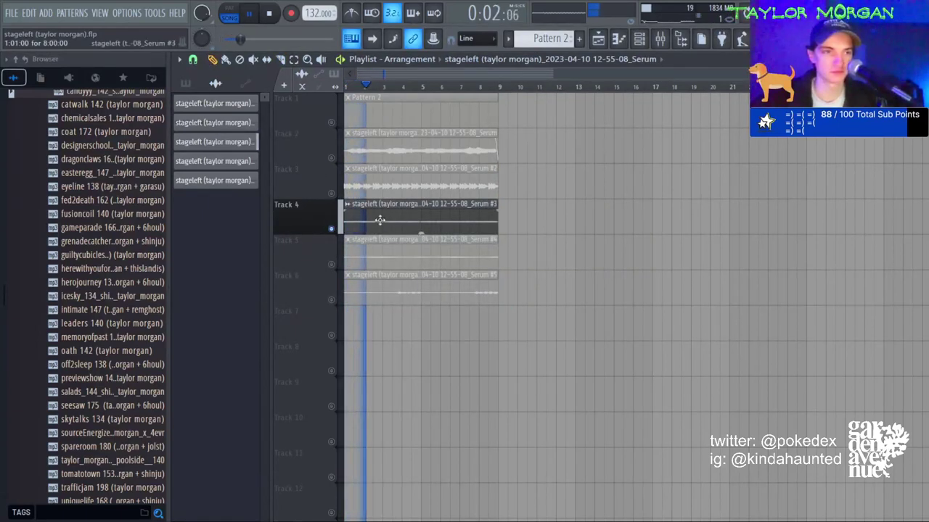
{"action": "key", "text": "space"}
Try extending the Serum #3 clip on Track 4 to 16 bars and reversing it, and play the result.
{"action": "left_click_drag", "start_coordinate": [497, 206], "coordinate": [605, 200]}
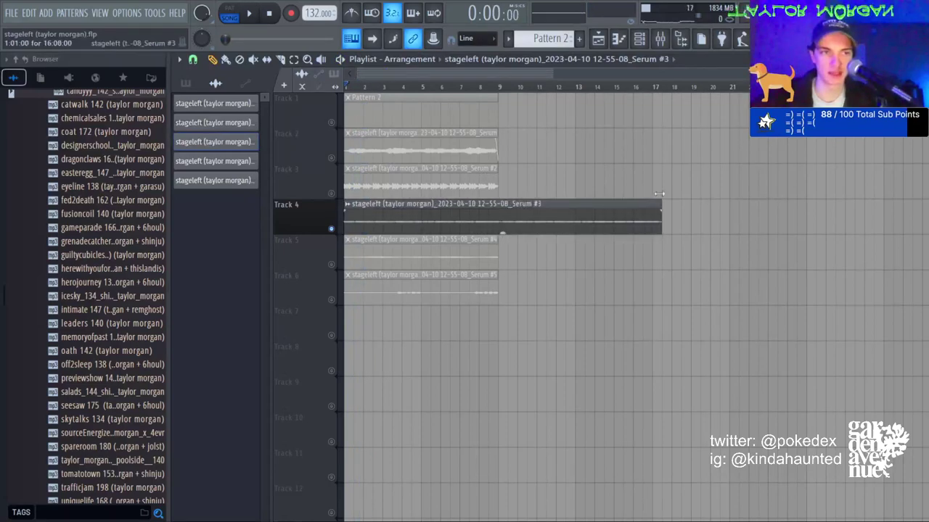
{"action": "left_click_drag", "start_coordinate": [679, 191], "coordinate": [652, 206]}
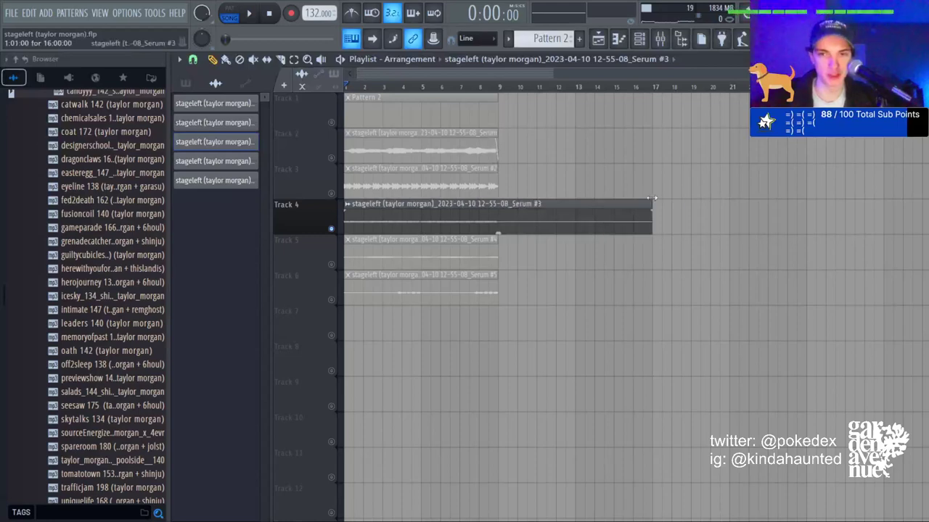
{"action": "double_click", "coordinate": [554, 222]}
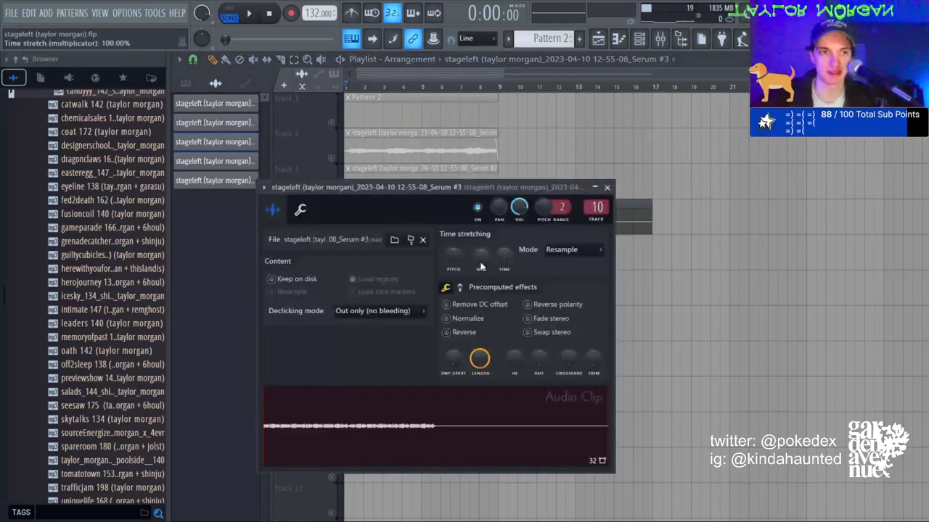
{"action": "left_click", "coordinate": [447, 332]}
{"action": "key", "text": "space"}
{"action": "key", "text": "Escape"}
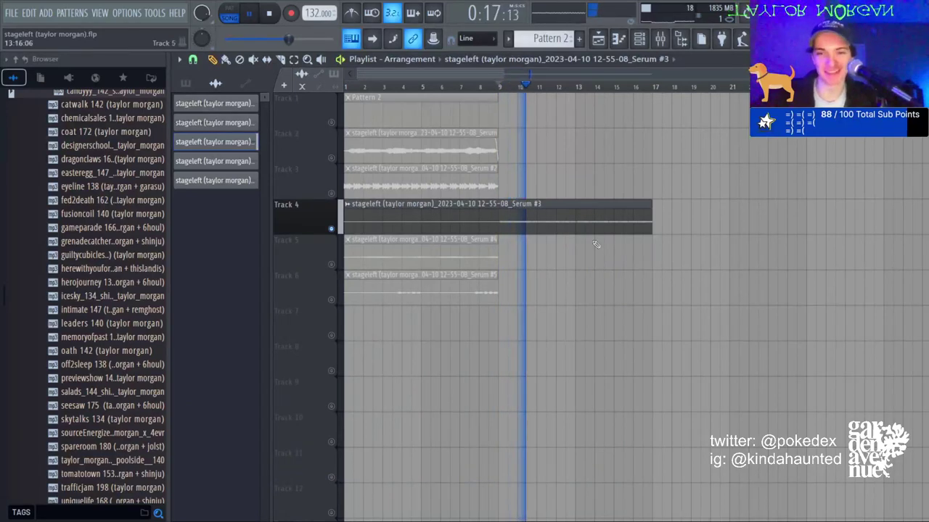
Turn off Reverse for the Serum #3 clip, return the playhead to the start, and trim the clip at bar 9.
{"action": "double_click", "coordinate": [556, 230]}
{"action": "key", "text": "space"}
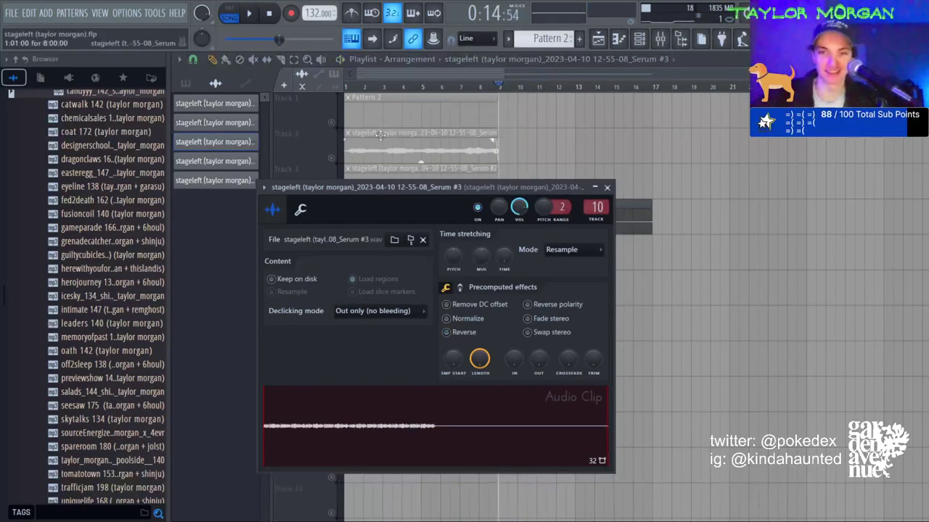
{"action": "left_click_drag", "start_coordinate": [373, 85], "coordinate": [343, 84]}
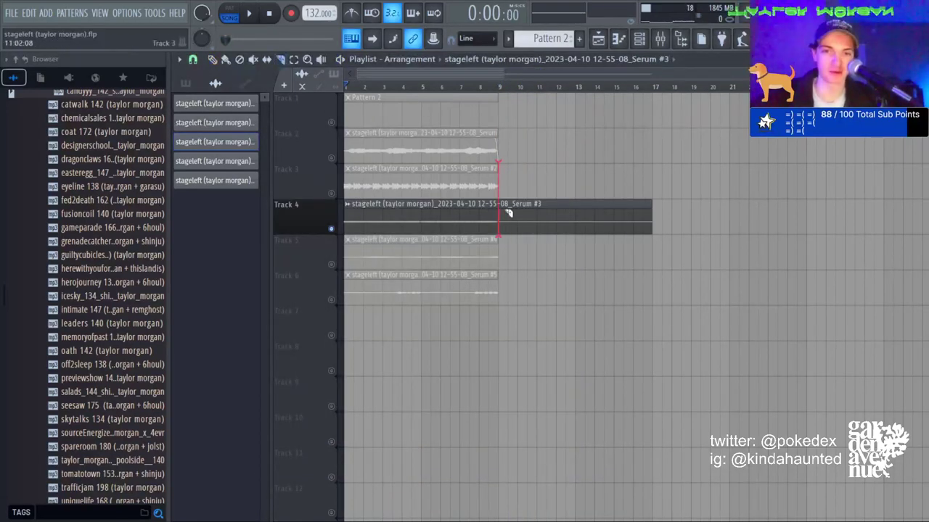
{"action": "left_click_drag", "start_coordinate": [508, 213], "coordinate": [508, 214]}
Clear the track solo, lower the Serum #2 clip on Track 3 to -2.7 dB, and play the arrangement.
{"action": "right_click", "coordinate": [333, 194]}
{"action": "right_click", "coordinate": [332, 194]}
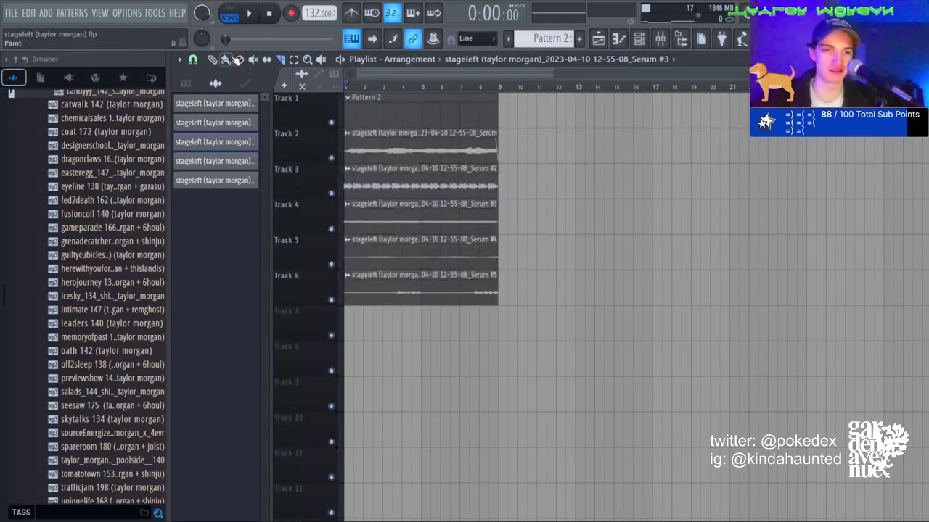
{"action": "left_click_drag", "start_coordinate": [420, 197], "coordinate": [420, 211]}
{"action": "key", "text": "space"}
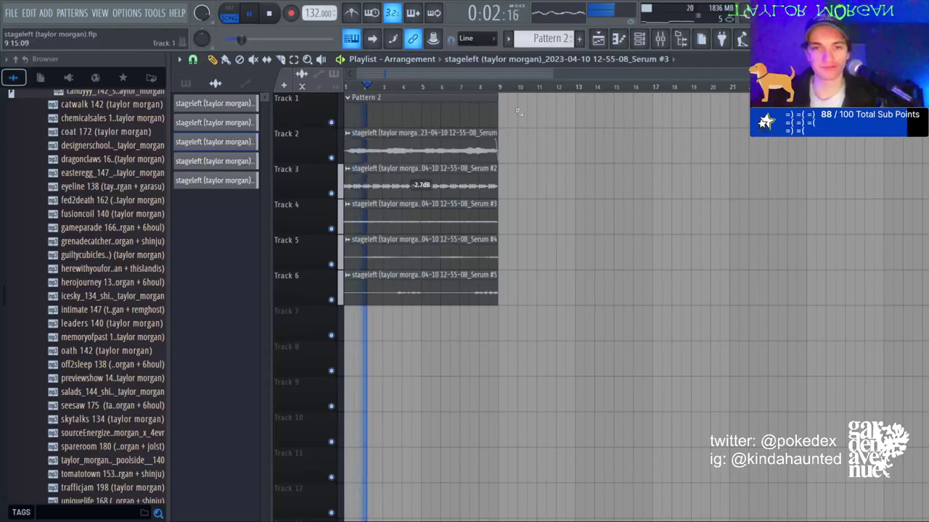
Solo the Serum and Serum #2 audio inserts in the mixer, set Serum #2 to -4.8 dB, and raise the Serum fader.
{"action": "left_click", "coordinate": [659, 38]}
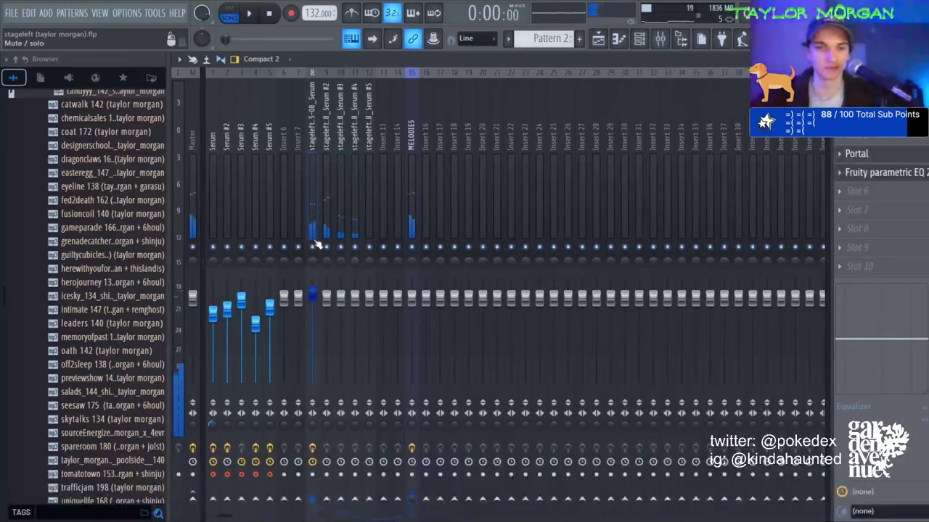
{"action": "left_click", "coordinate": [326, 257]}
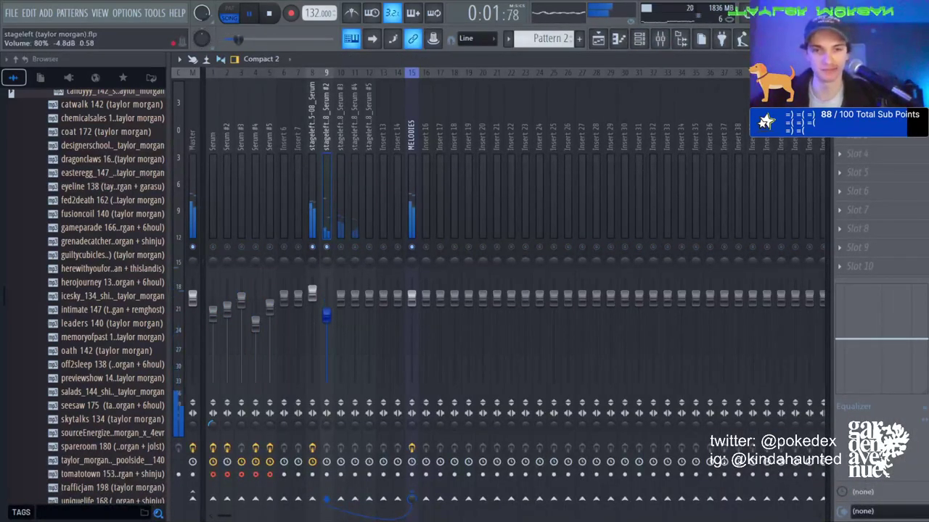
{"action": "left_click_drag", "start_coordinate": [312, 294], "coordinate": [317, 285]}
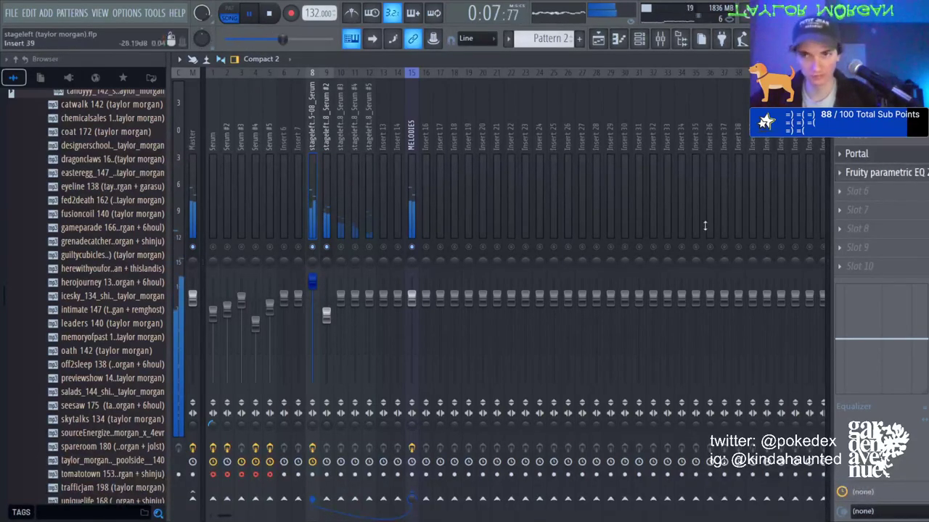
Balance the Serum #2 to #5 audio inserts by raising Serum #2 and slightly lowering Serum #3 and #4, soloing stems to compare.
{"action": "left_click_drag", "start_coordinate": [377, 324], "coordinate": [376, 308]}
{"action": "left_click", "coordinate": [326, 165]}
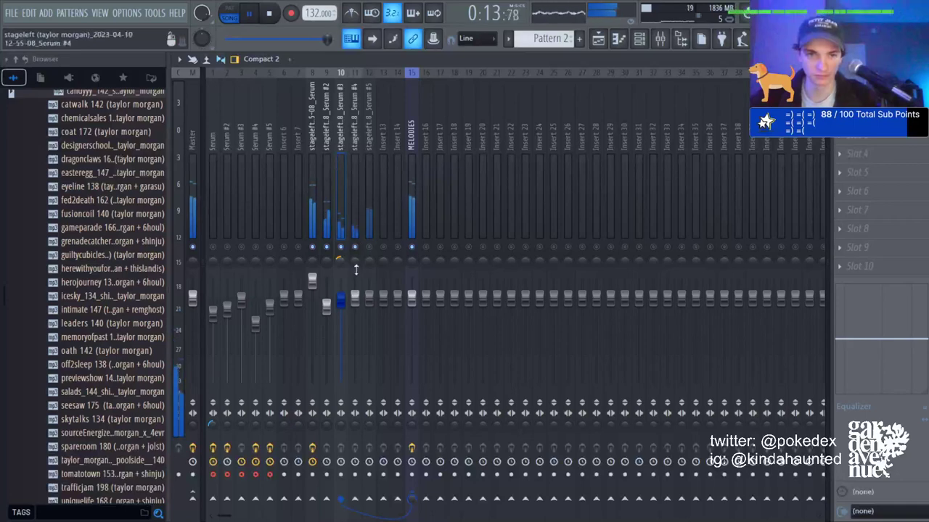
{"action": "left_click", "coordinate": [370, 297]}
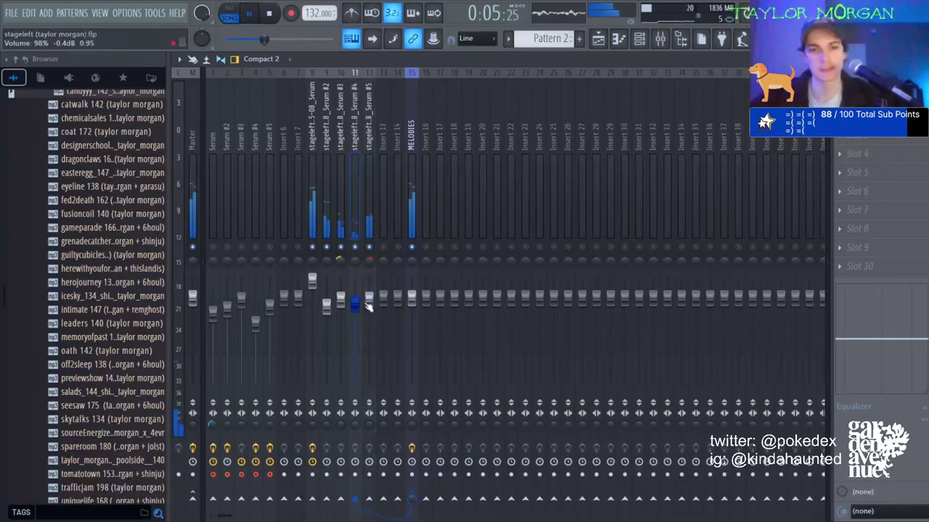
{"action": "left_click", "coordinate": [376, 302]}
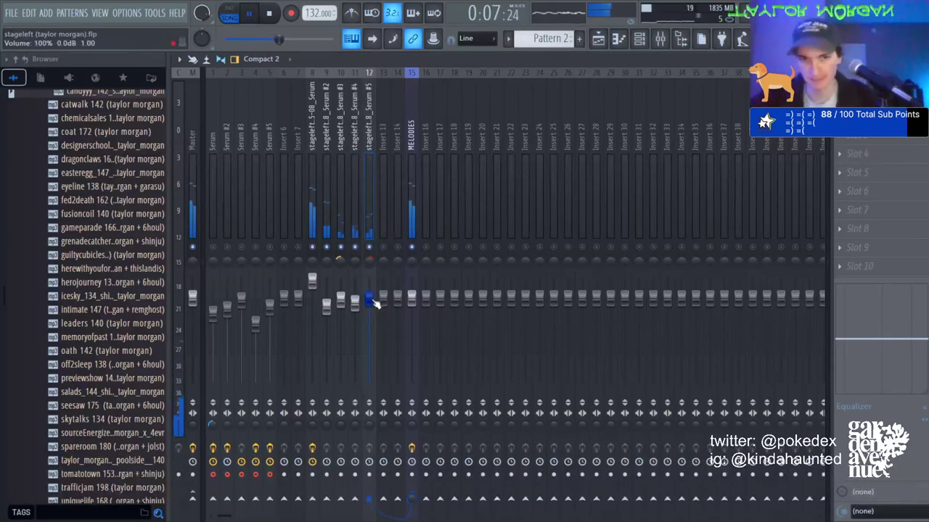
{"action": "left_click", "coordinate": [345, 248]}
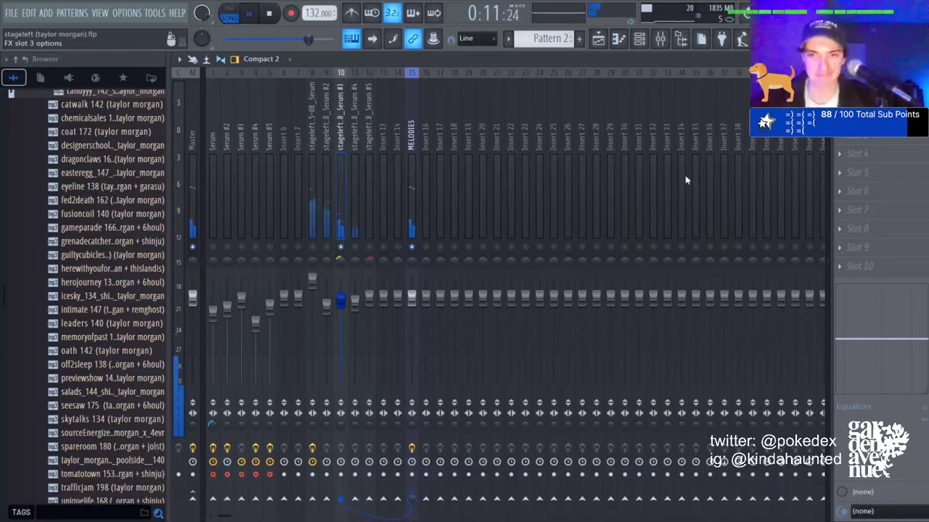
{"action": "left_click", "coordinate": [355, 245]}
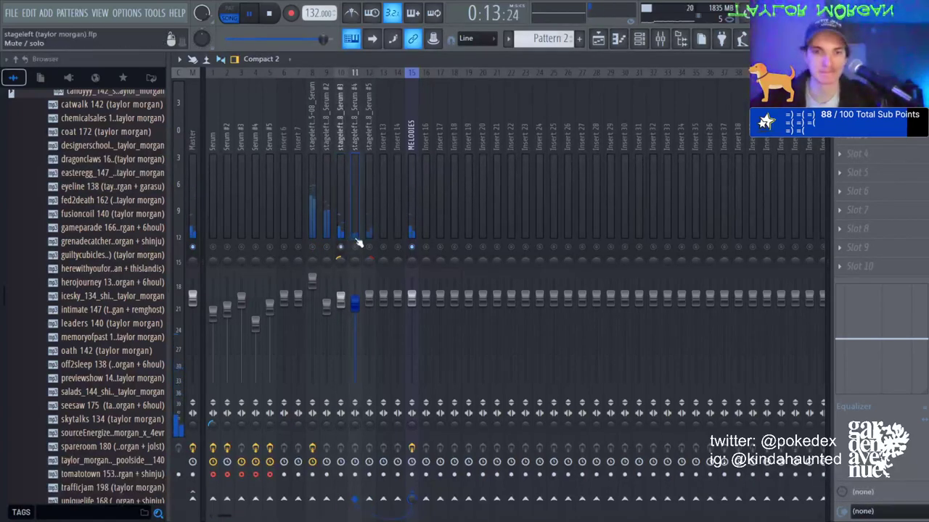
Audition the rosa hh sample from the favourites and add open hat - march to the channel rack as a new channel.
{"action": "left_click", "coordinate": [639, 41]}
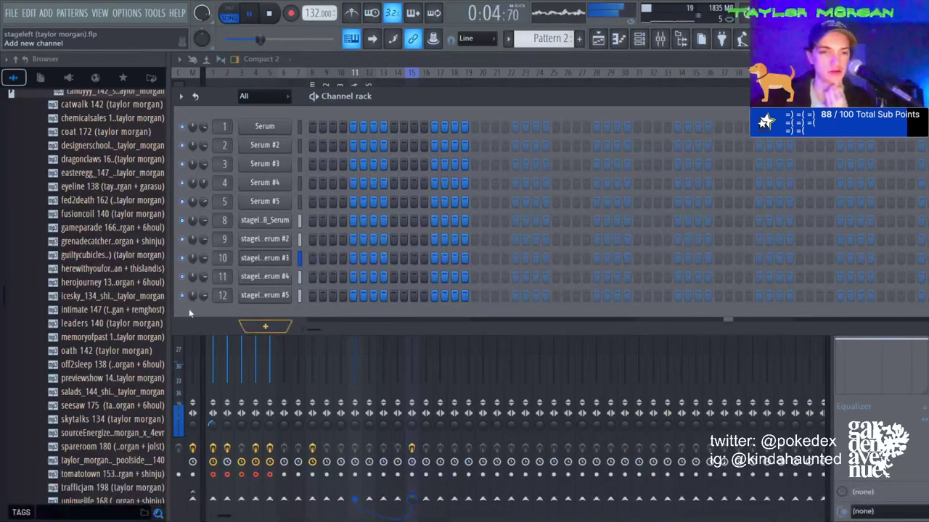
{"action": "left_click", "coordinate": [123, 78]}
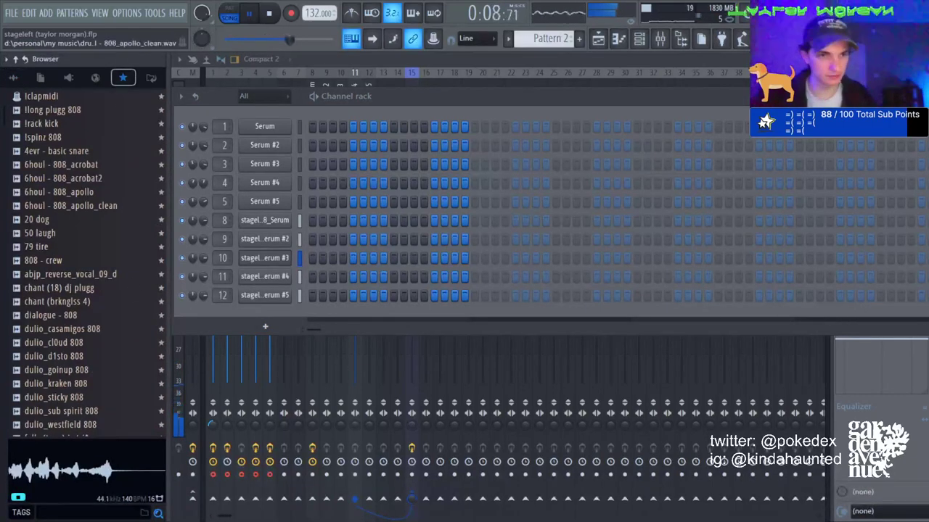
{"action": "scroll", "coordinate": [84, 261], "scroll_direction": "down", "scroll_amount": 8}
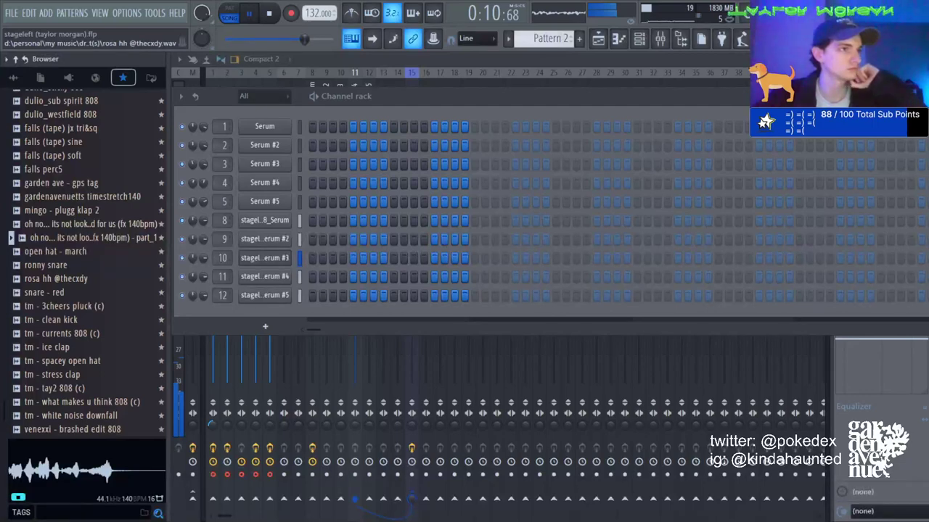
{"action": "left_click", "coordinate": [61, 279]}
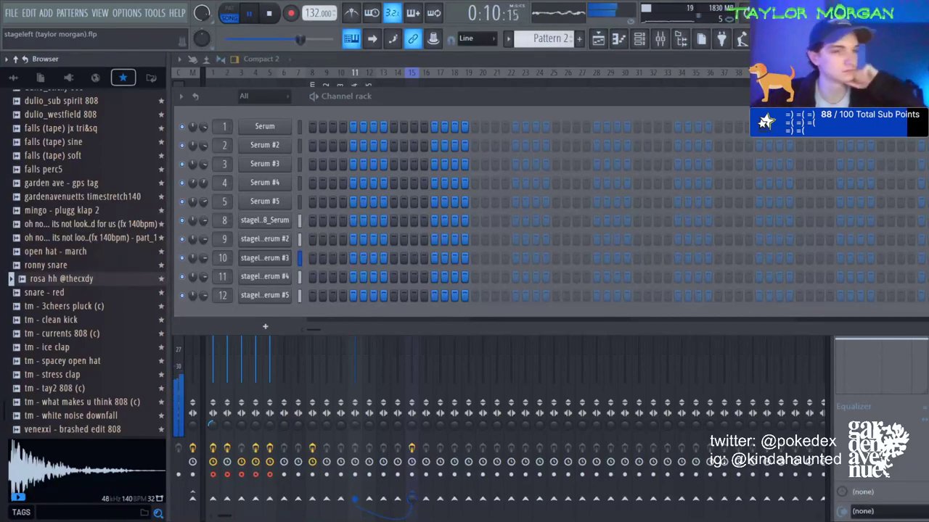
{"action": "left_click", "coordinate": [64, 254]}
{"action": "left_click_drag", "start_coordinate": [264, 328], "coordinate": [264, 329]}
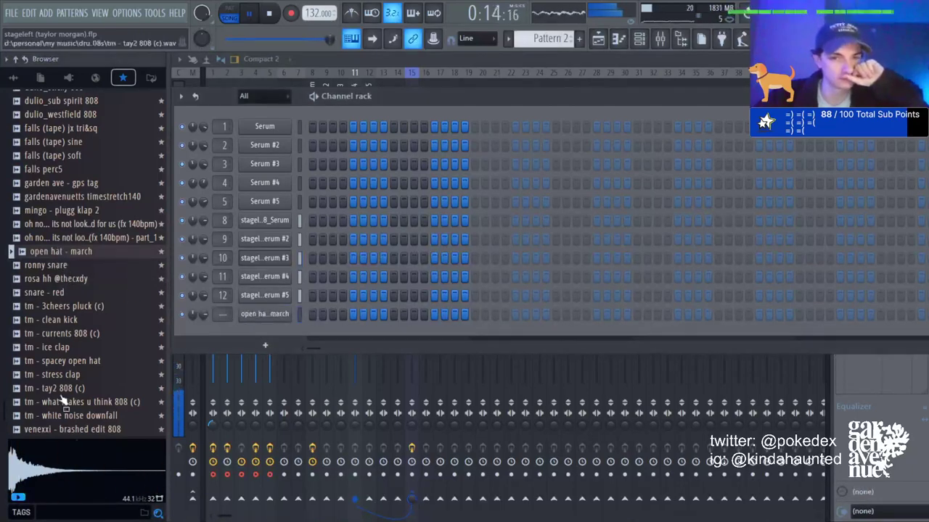
Audition the tm - tay2 808, tm - currents 808 and tm - 3cheers pluck samples.
{"action": "left_click", "coordinate": [64, 390]}
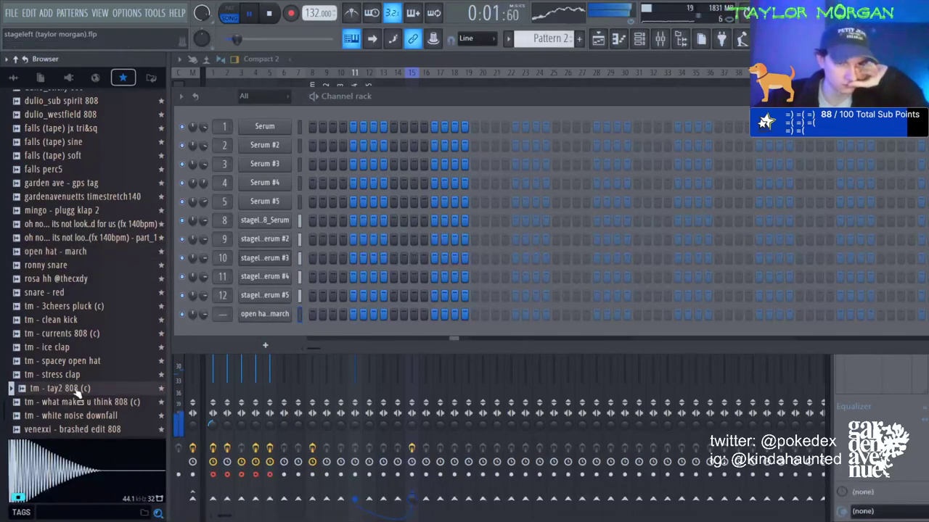
{"action": "left_click", "coordinate": [87, 335]}
{"action": "left_click", "coordinate": [86, 308]}
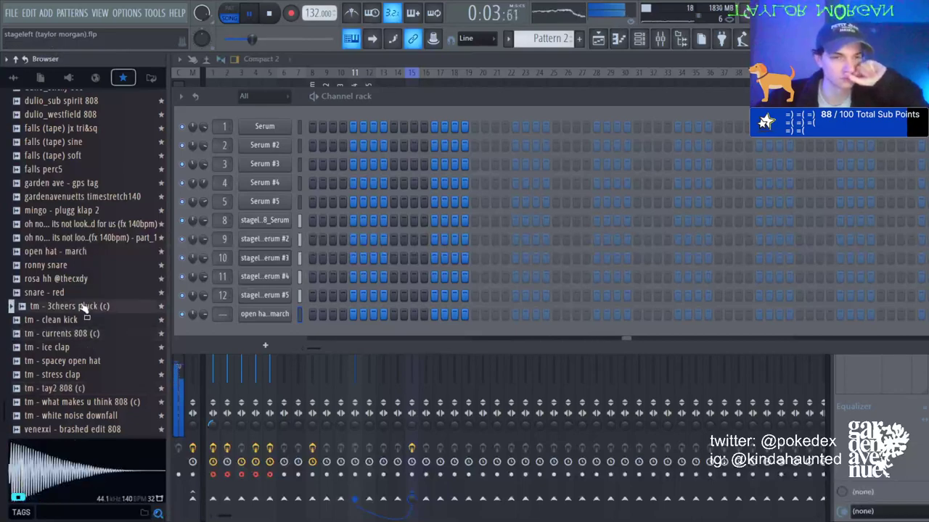
Add !clapmidi to the channel rack as a new channel and load the tm - ice clap sample into it.
{"action": "scroll", "coordinate": [69, 283], "scroll_direction": "up", "scroll_amount": 7}
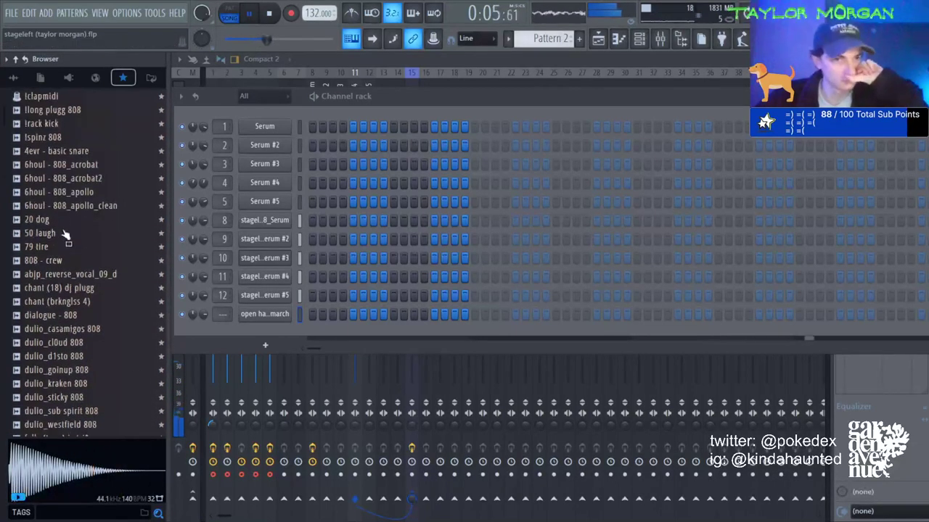
{"action": "left_click_drag", "start_coordinate": [43, 96], "coordinate": [274, 280]}
{"action": "left_click_drag", "start_coordinate": [279, 328], "coordinate": [280, 330]}
{"action": "scroll", "coordinate": [82, 325], "scroll_direction": "down", "scroll_amount": 7}
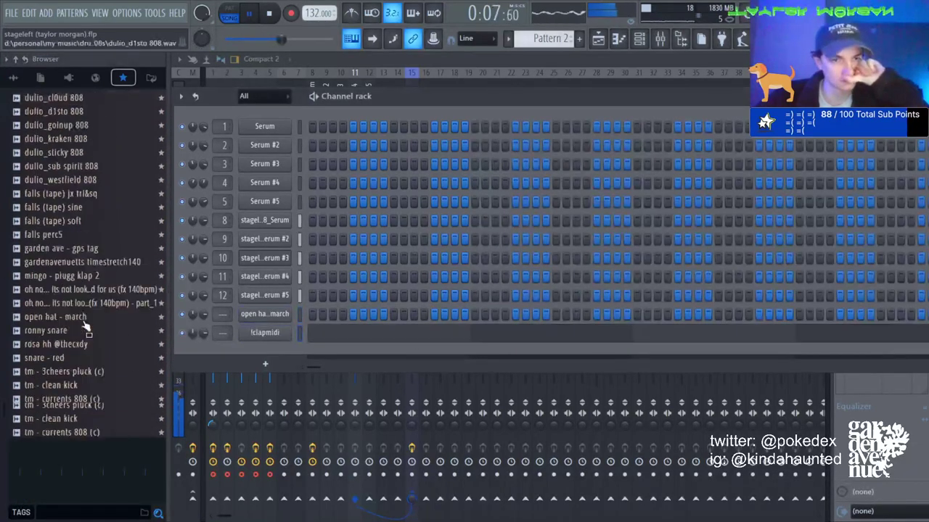
{"action": "left_click_drag", "start_coordinate": [65, 349], "coordinate": [275, 333]}
In the ice clap piano roll, shift the notes to C#5 and replace the bar 4 and bar 8 hits with hits at 4:03 and 8:03.
{"action": "left_click", "coordinate": [555, 335]}
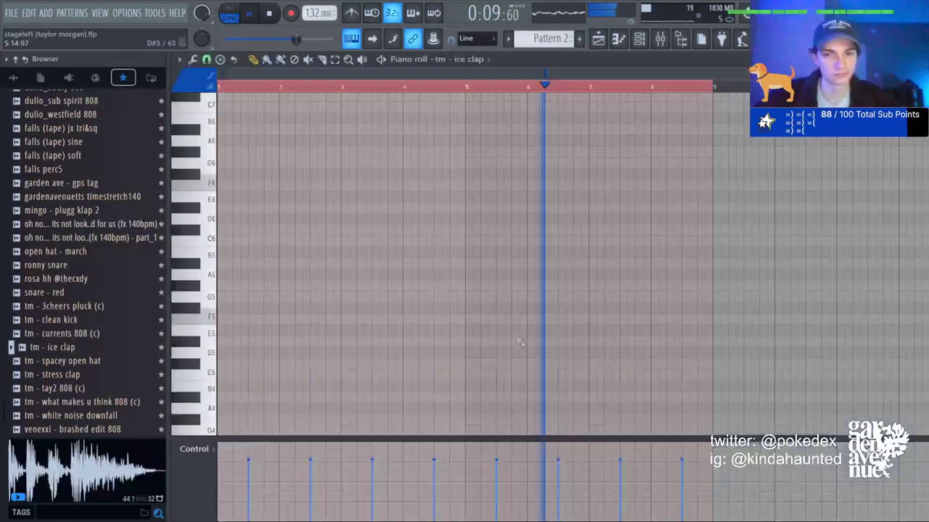
{"action": "left_click_drag", "start_coordinate": [665, 344], "coordinate": [702, 378]}
{"action": "right_click", "coordinate": [710, 376]}
{"action": "right_click", "coordinate": [435, 364]}
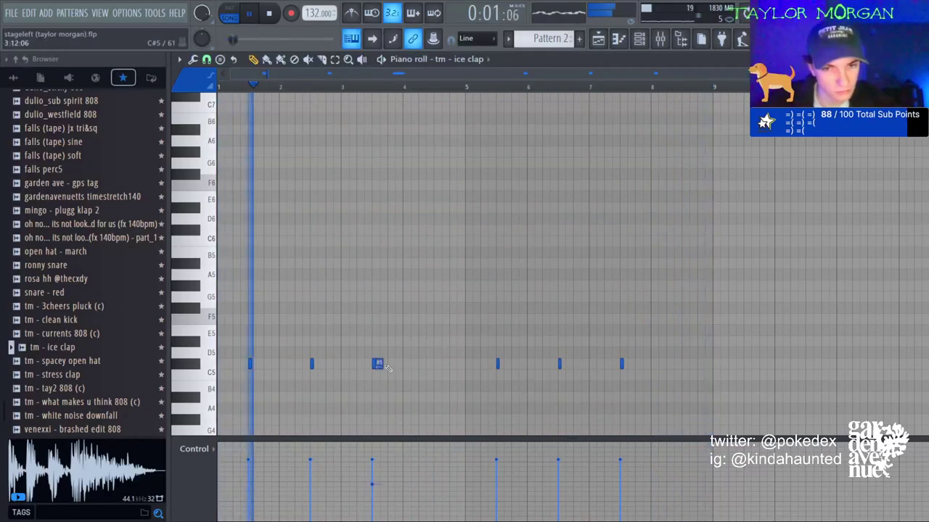
{"action": "left_click", "coordinate": [411, 364]}
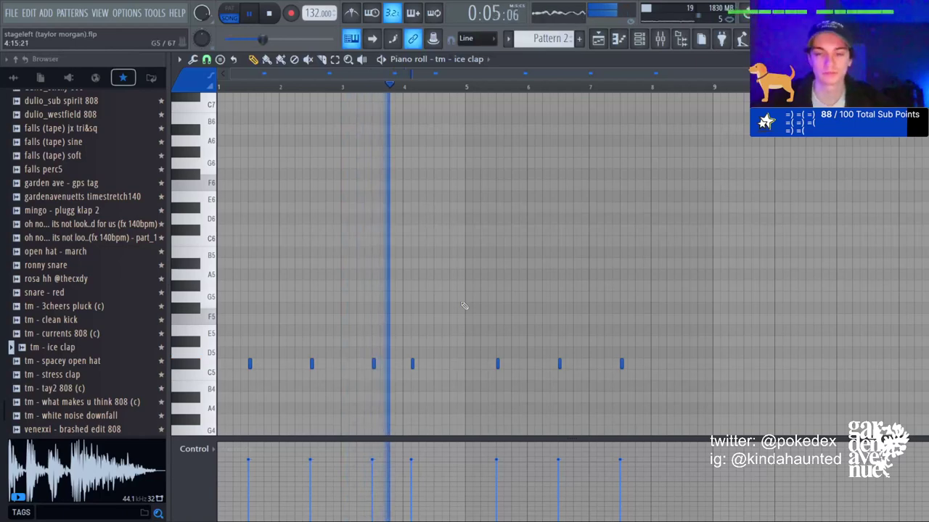
{"action": "left_click", "coordinate": [660, 364]}
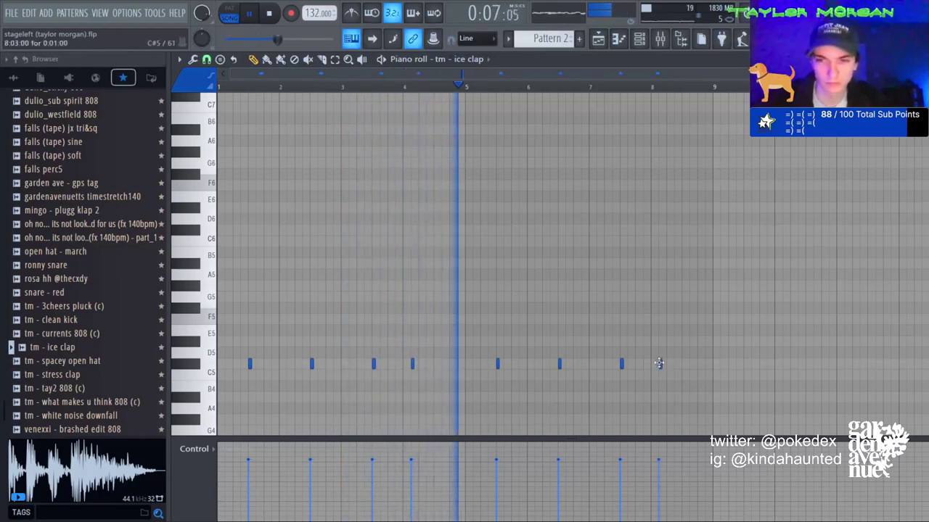
Add the 4evr - basic snare sample to the channel rack below the ice clap channel.
{"action": "left_click", "coordinate": [657, 40]}
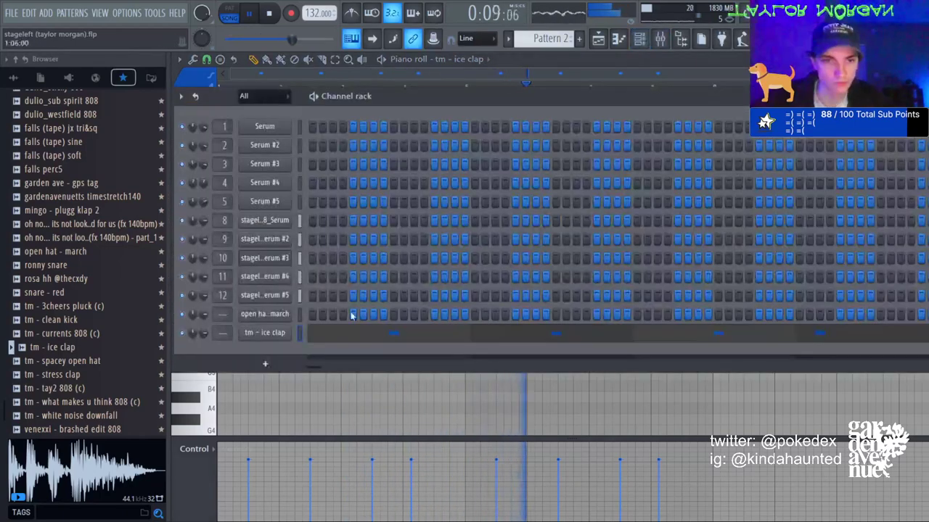
{"action": "scroll", "coordinate": [62, 181], "scroll_direction": "up", "scroll_amount": 8}
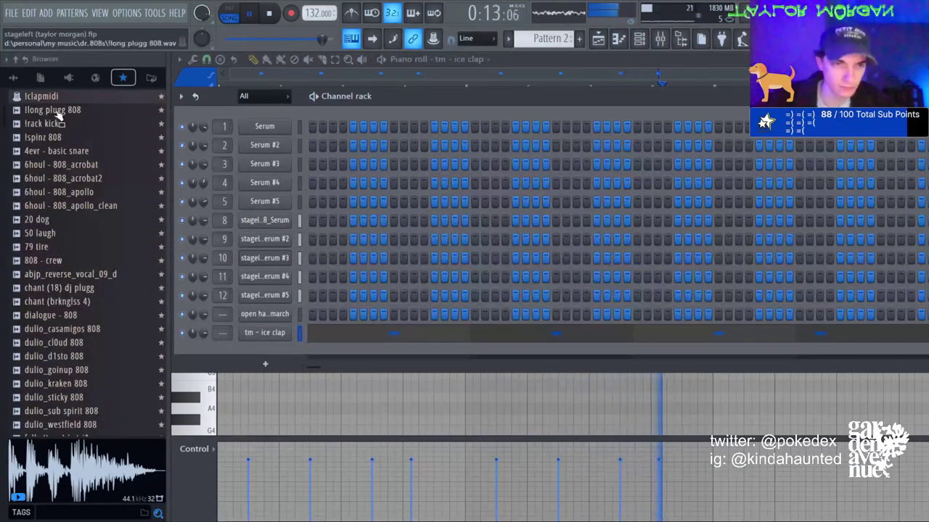
{"action": "left_click_drag", "start_coordinate": [58, 151], "coordinate": [339, 355]}
Program basic snare steps at 1:03, 2:03, 3:01, 3:05, 4:09, 4:11 and 4:15.
{"action": "left_click", "coordinate": [334, 352]}
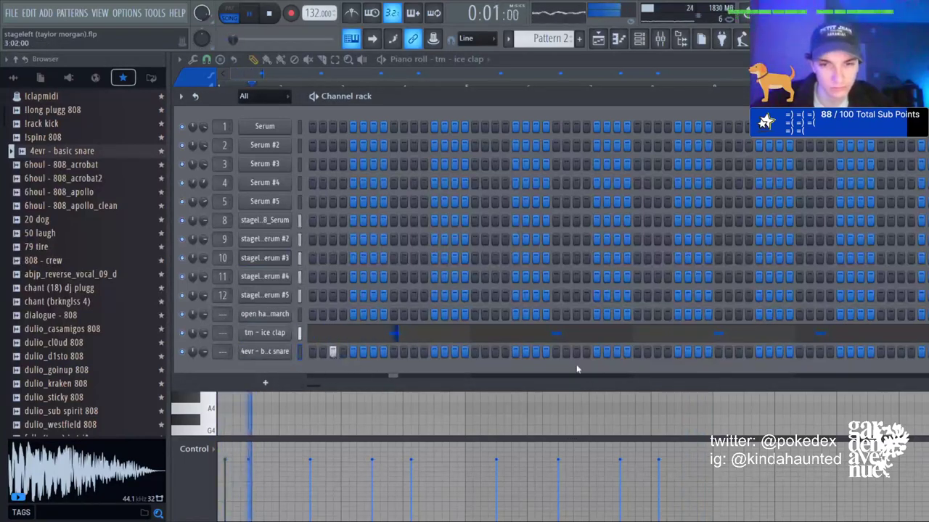
{"action": "left_click", "coordinate": [495, 353]}
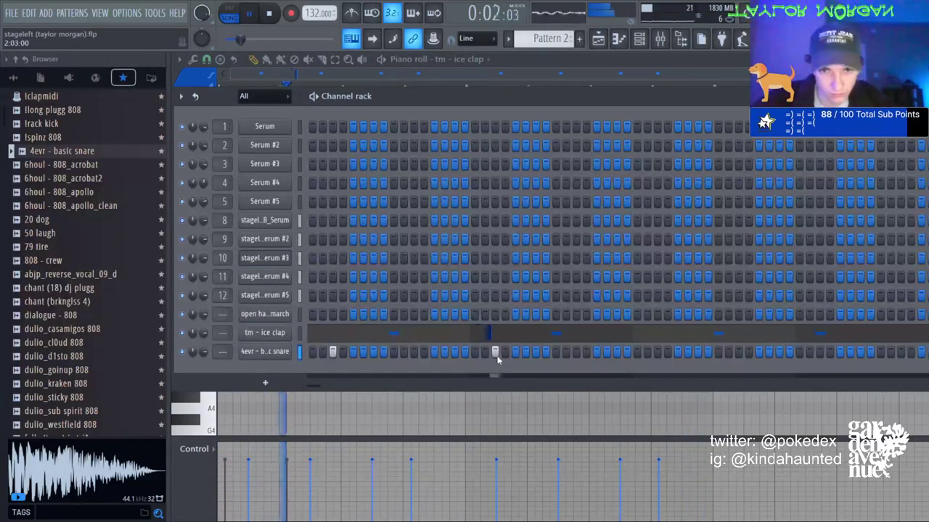
{"action": "left_click", "coordinate": [637, 352]}
{"action": "left_click", "coordinate": [678, 353]}
{"action": "left_click", "coordinate": [861, 353]}
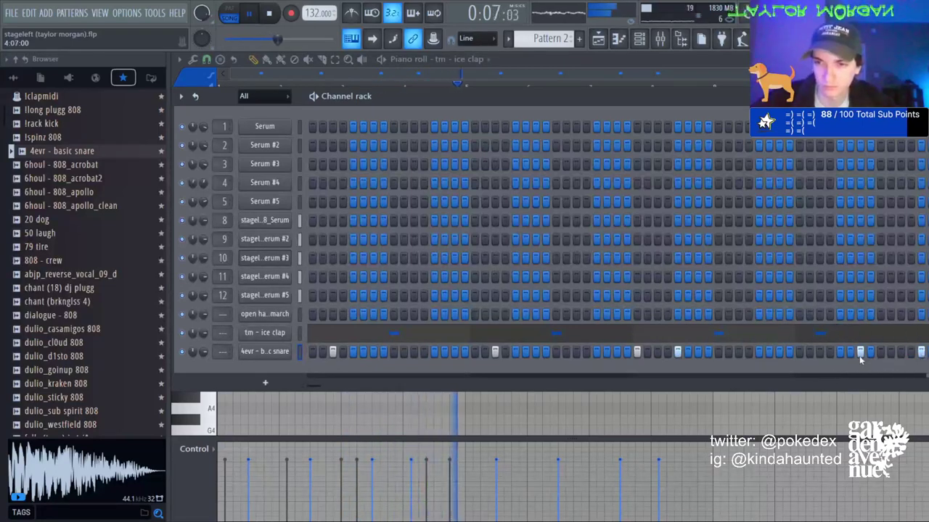
{"action": "left_click", "coordinate": [880, 352]}
{"action": "left_click", "coordinate": [901, 352]}
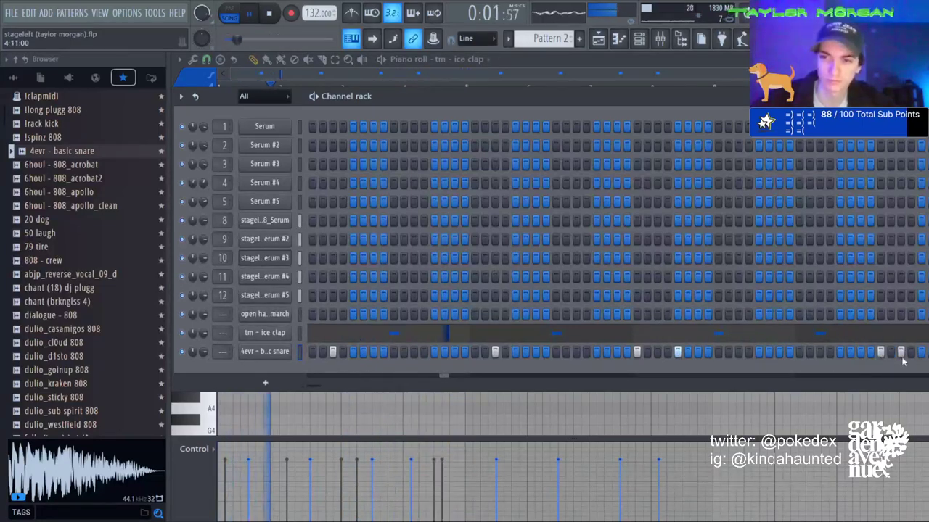
{"action": "left_click", "coordinate": [928, 352]}
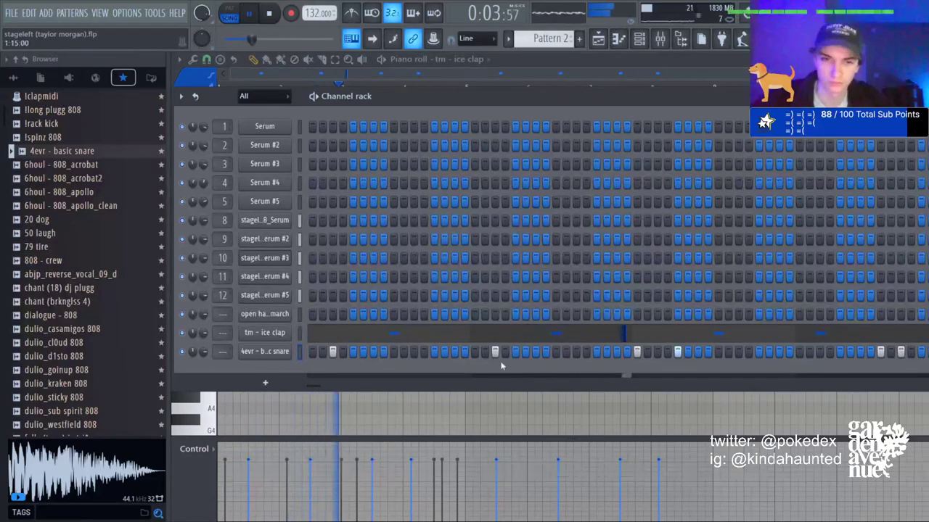
Open the basic snare channel in the piano roll and duplicate its bars 1 to 4 into bars 5 to 8.
{"action": "right_click", "coordinate": [274, 355]}
{"action": "left_click", "coordinate": [315, 346]}
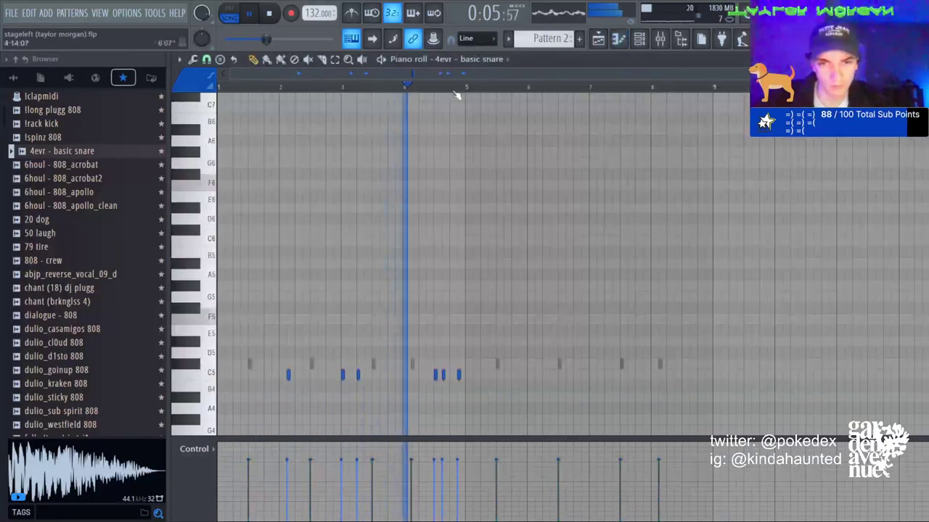
{"action": "left_click_drag", "start_coordinate": [468, 88], "coordinate": [219, 88]}
{"action": "key", "text": "ctrl+b"}
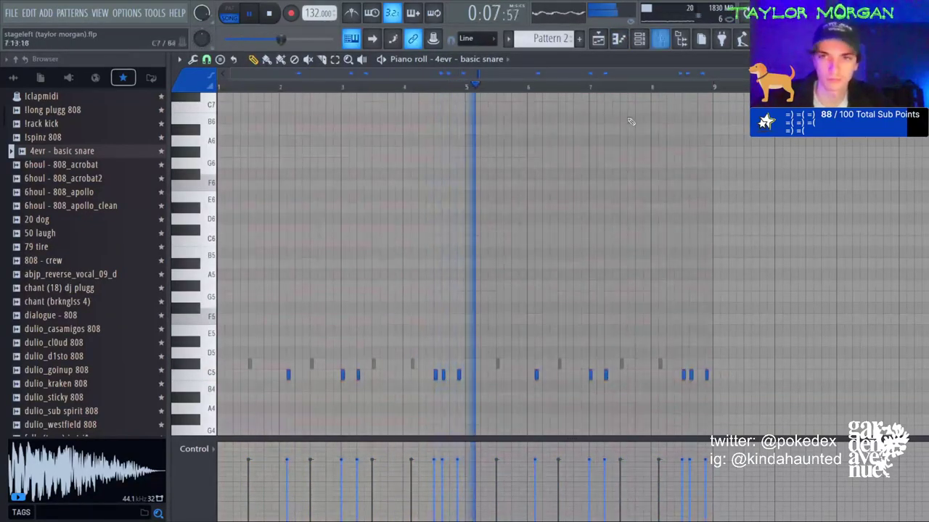
Delete the snare hits at 4:15 and 8:15 and place ice clap hits on C#5 there instead.
{"action": "right_click", "coordinate": [705, 374]}
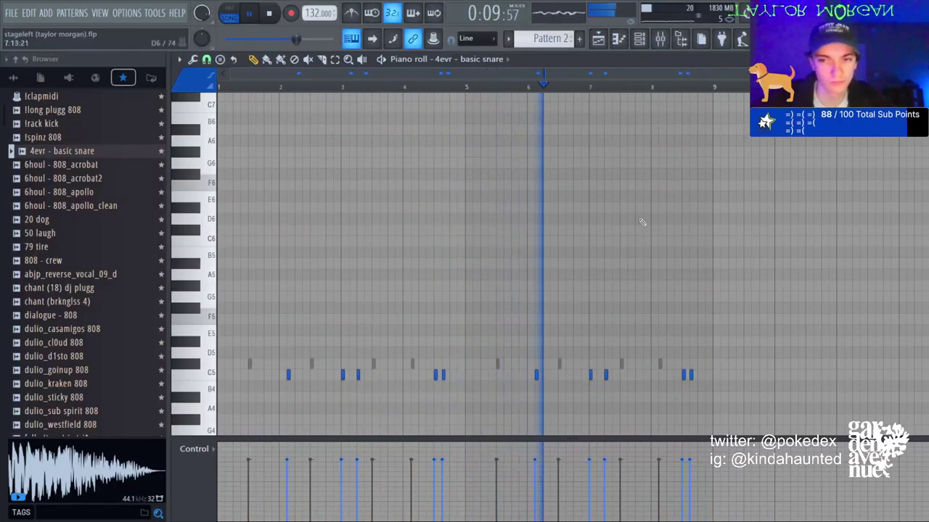
{"action": "scroll", "coordinate": [498, 69], "scroll_direction": "up", "scroll_amount": 1}
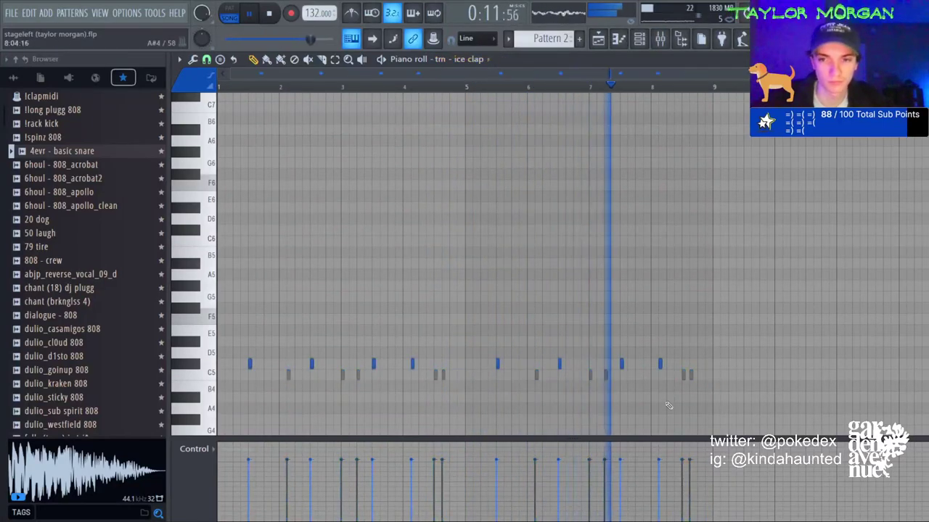
{"action": "left_click", "coordinate": [706, 365]}
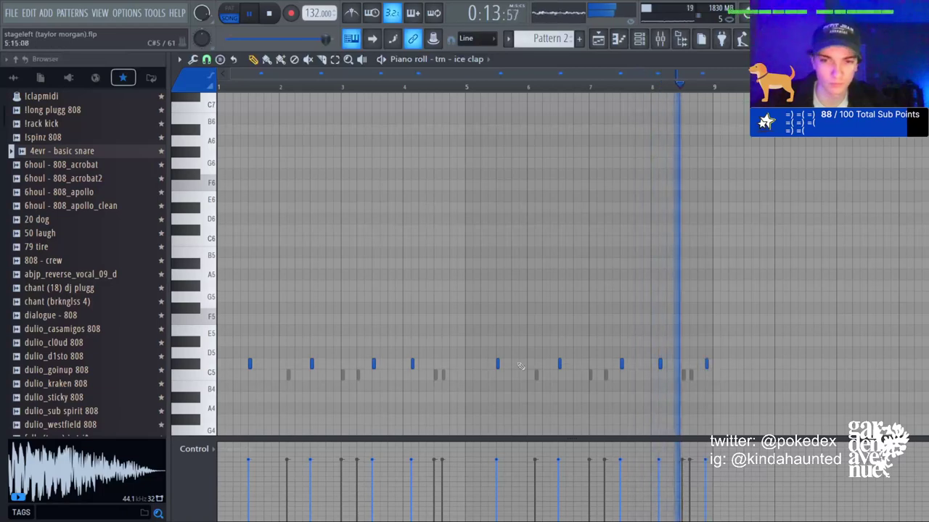
Add basic snare hits on C5 at 1:03 and 5:03, and apply quick legato to the snare notes.
{"action": "left_click", "coordinate": [457, 59]}
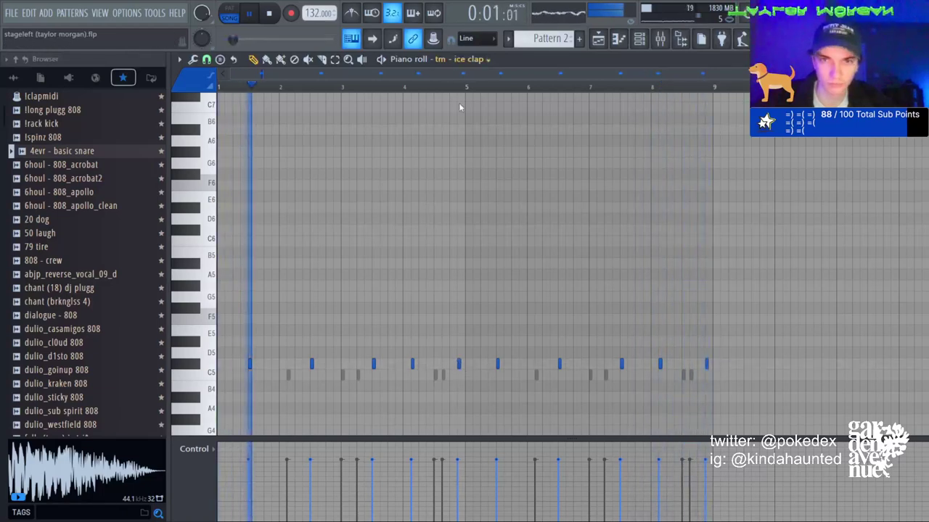
{"action": "left_click", "coordinate": [474, 222]}
{"action": "left_click", "coordinate": [226, 374]}
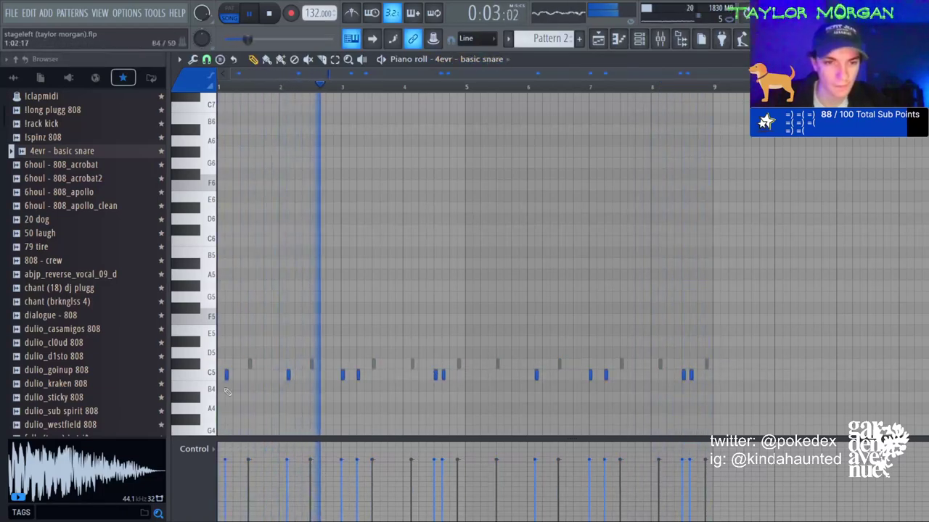
{"action": "left_click", "coordinate": [474, 374]}
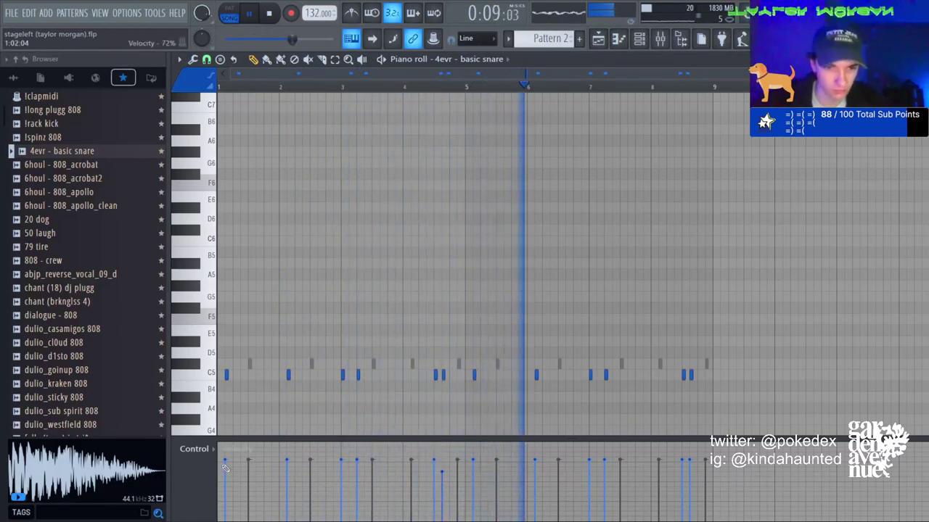
{"action": "key", "text": "ctrl+l"}
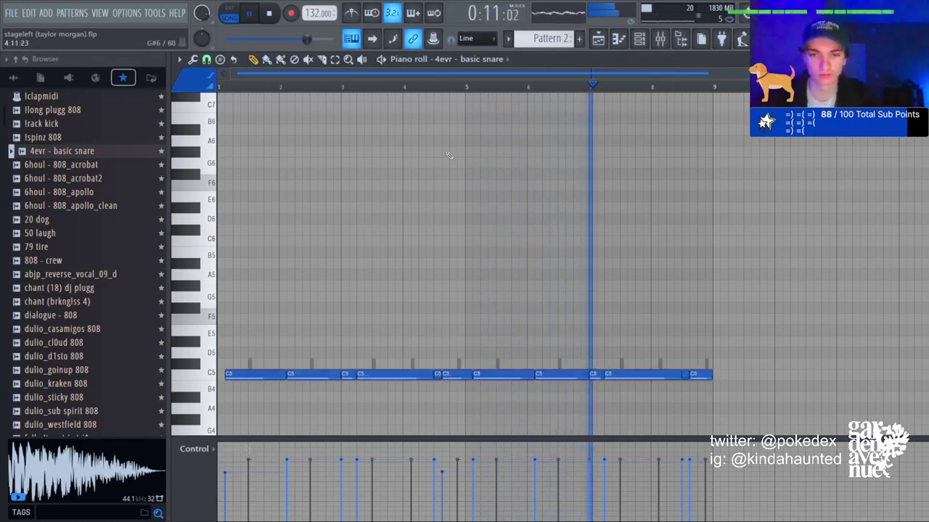
{"action": "left_click", "coordinate": [335, 59]}
{"action": "left_click_drag", "start_coordinate": [485, 350], "coordinate": [927, 451]}
{"action": "key", "text": "Delete"}
{"action": "key", "text": "ctrl+z"}
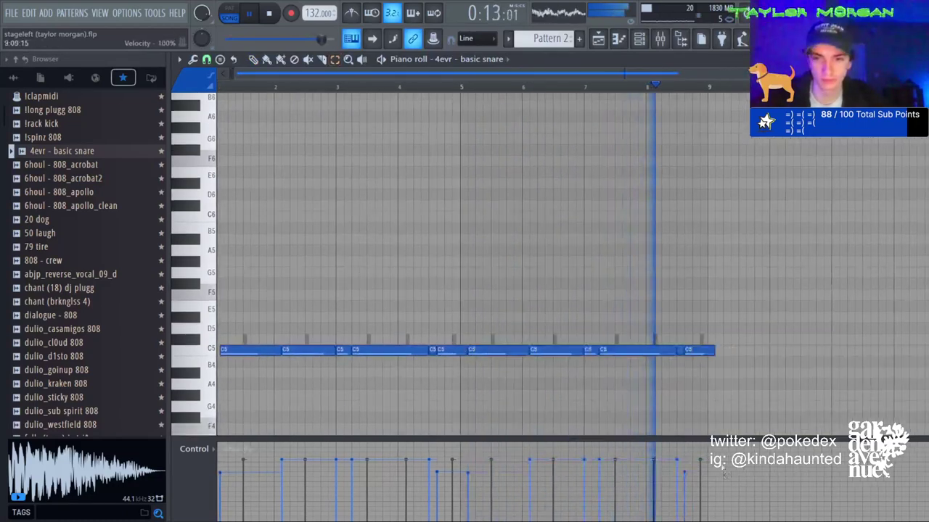
Undo the quick legato on the snare notes and program open hat hits at 1:01, 1:07 and 1:13.
{"action": "key", "text": "ctrl+z"}
{"action": "key", "text": "F6"}
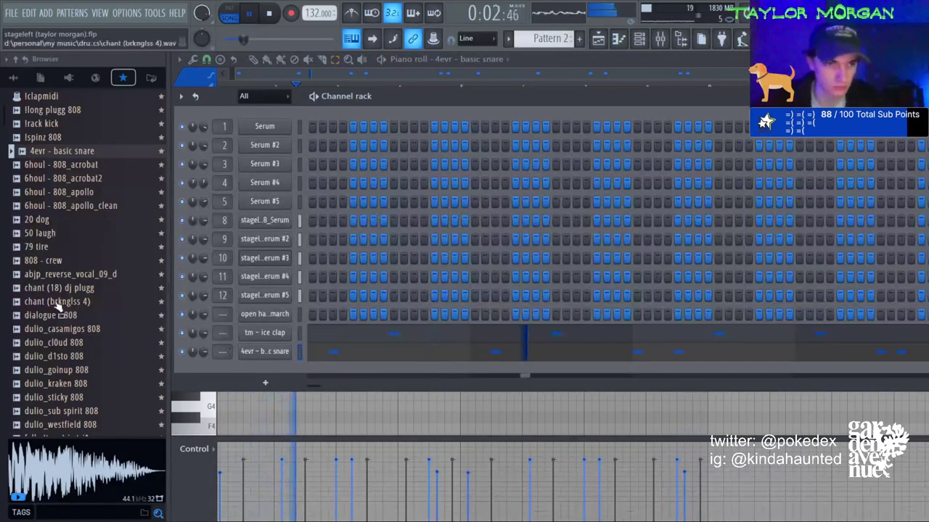
{"action": "left_click", "coordinate": [433, 314]}
{"action": "key", "text": "F7"}
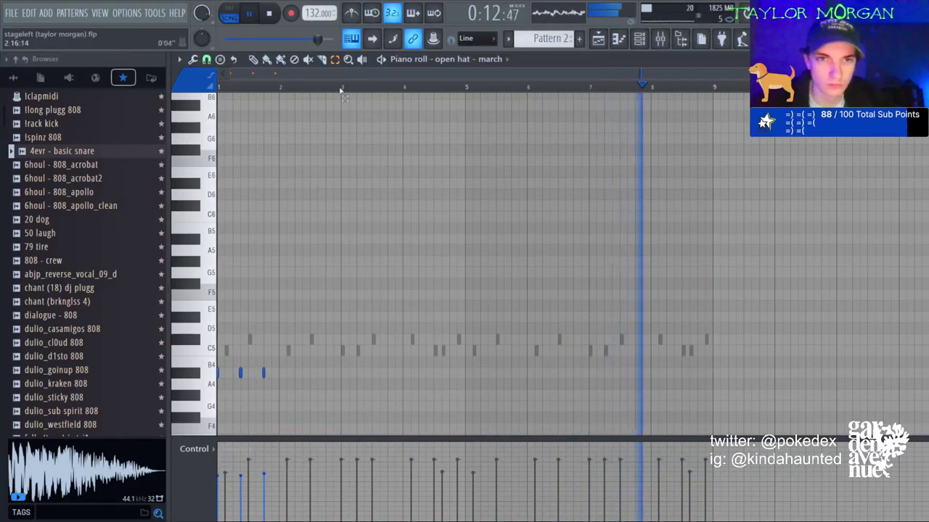
Duplicate the open hat notes of bars 1 and 2 into bars 3 and 4, and delete the hit at 1:07.
{"action": "left_click_drag", "start_coordinate": [343, 87], "coordinate": [219, 87]}
{"action": "key", "text": "ctrl+b"}
{"action": "left_click_drag", "start_coordinate": [233, 371], "coordinate": [254, 388]}
{"action": "key", "text": "Delete"}
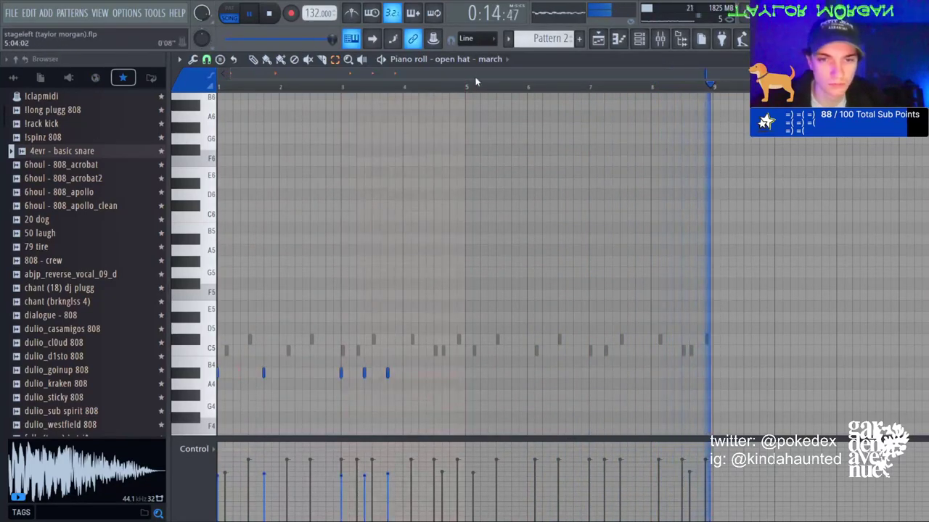
Duplicate the open hat pattern of bars 1 to 4 into bars 5 to 8.
{"action": "left_click_drag", "start_coordinate": [466, 86], "coordinate": [218, 87]}
{"action": "key", "text": "ctrl+b"}
{"action": "key", "text": "ctrl+d"}
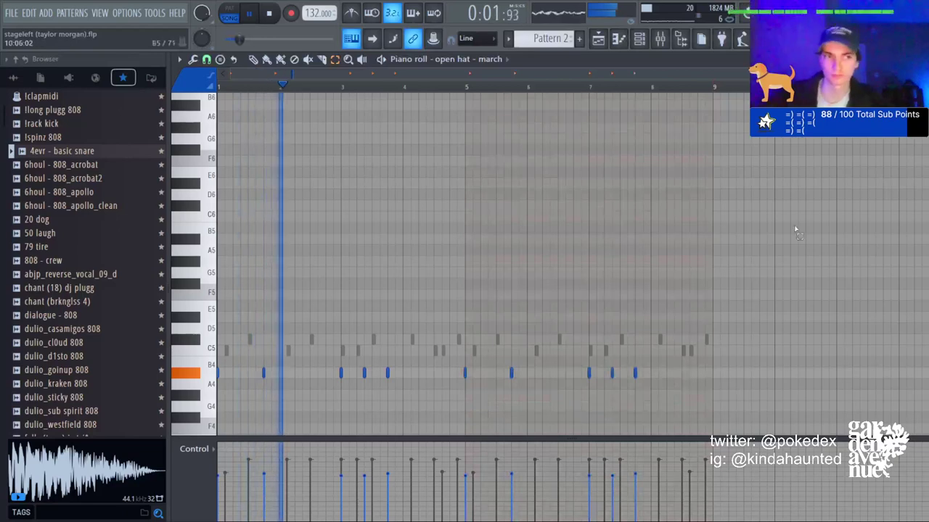
Transpose all the open hat notes down to A4 and lower their velocity slightly.
{"action": "key", "text": "shift+Down"}
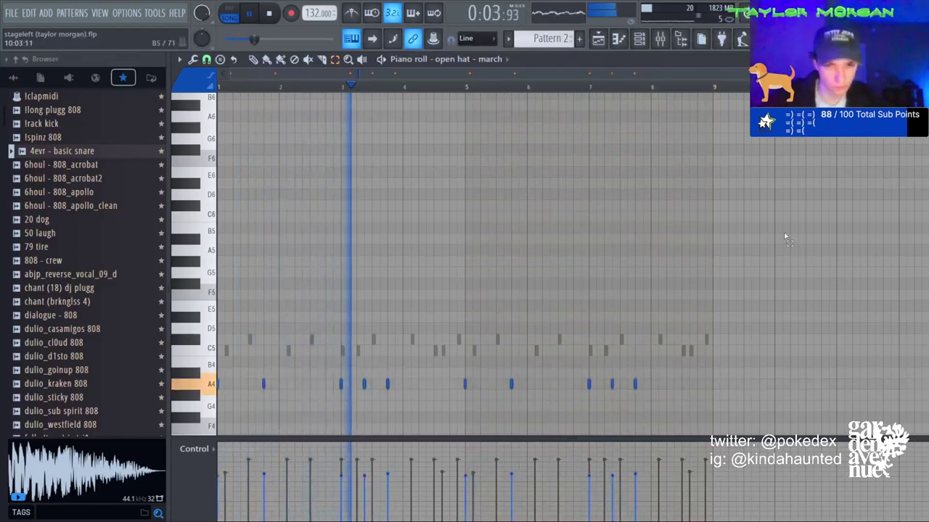
{"action": "key", "text": "ctrl+a"}
{"action": "scroll", "coordinate": [782, 243], "scroll_direction": "down", "scroll_amount": 2}
{"action": "key", "text": "ctrl+d"}
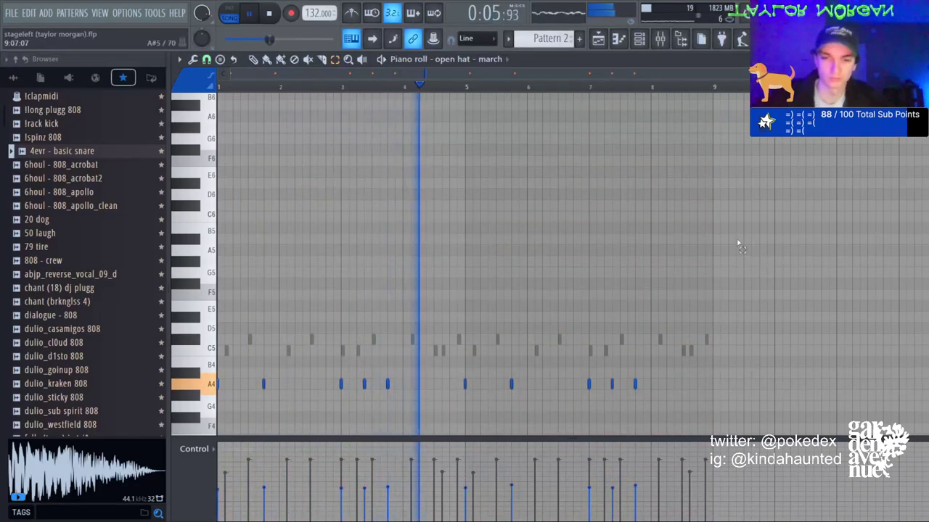
Add the !long plugg 808 sample as a channel and check the Serum melody's lowest notes in Pattern 1.
{"action": "key", "text": "F6"}
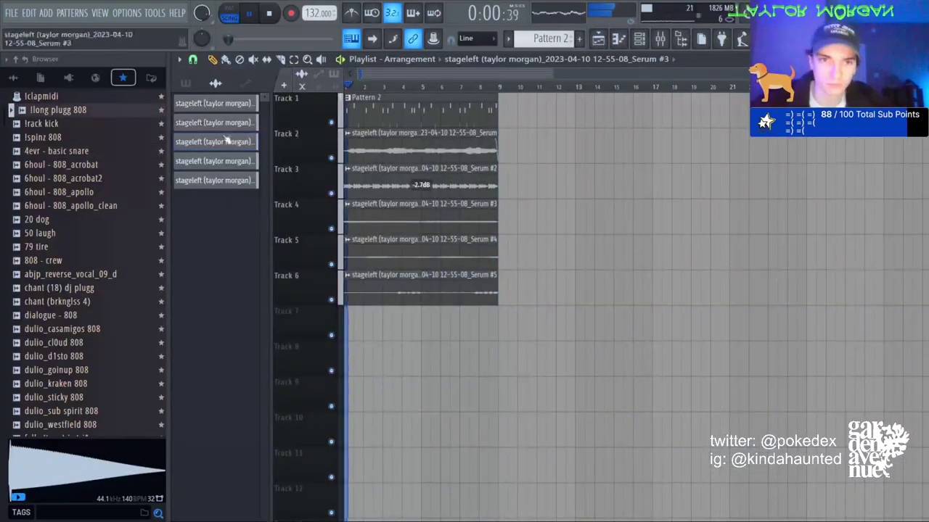
{"action": "double_click", "coordinate": [206, 104]}
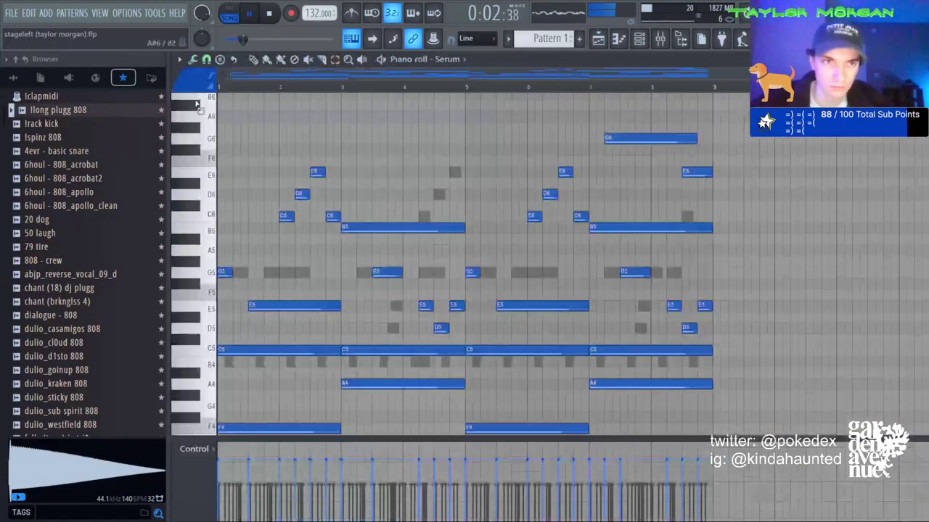
{"action": "scroll", "coordinate": [234, 178], "scroll_direction": "down", "scroll_amount": 3}
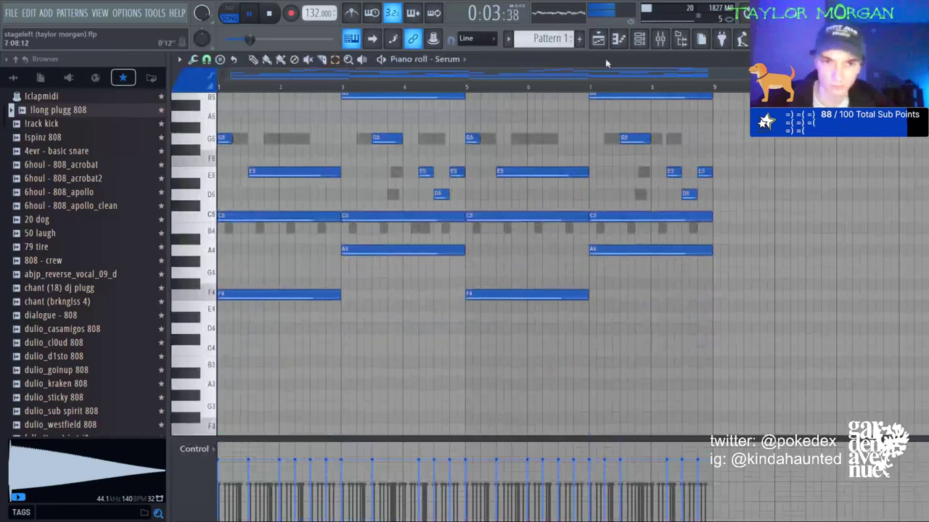
{"action": "left_click", "coordinate": [614, 39]}
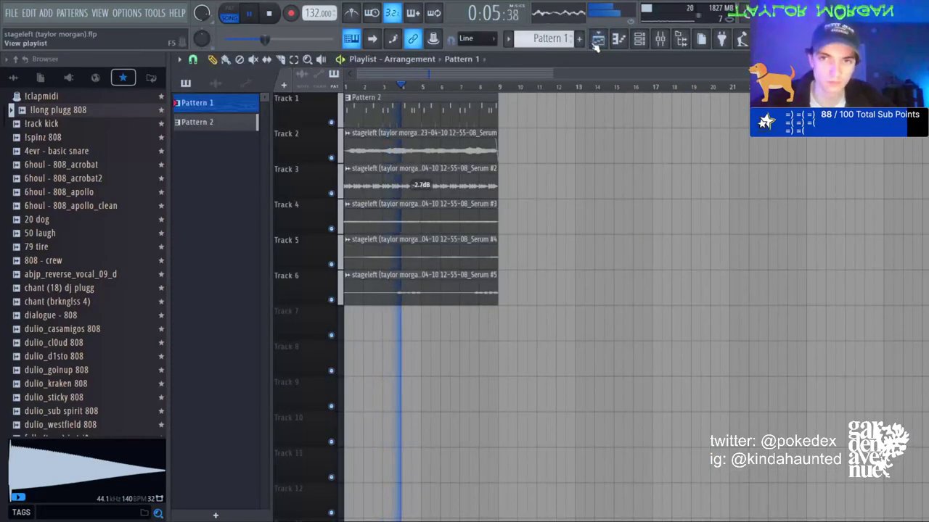
{"action": "left_click", "coordinate": [610, 41]}
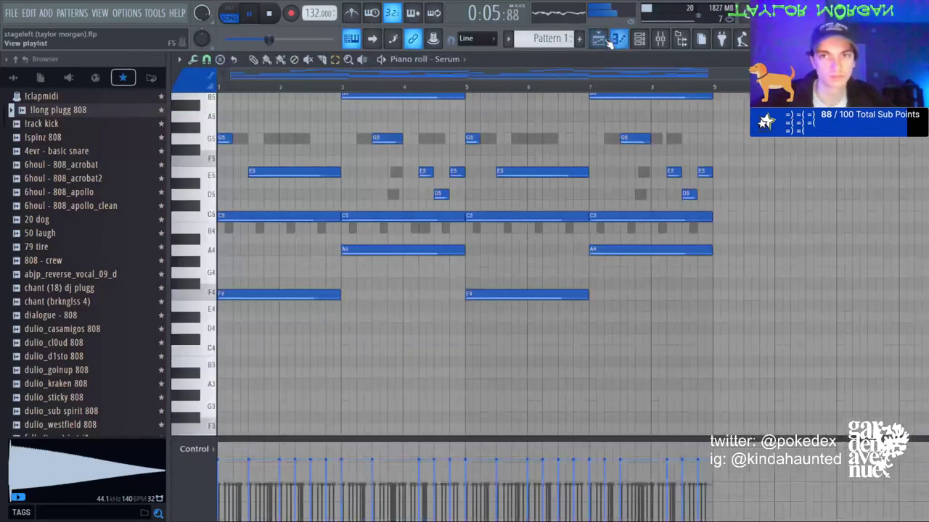
{"action": "left_click", "coordinate": [486, 211]}
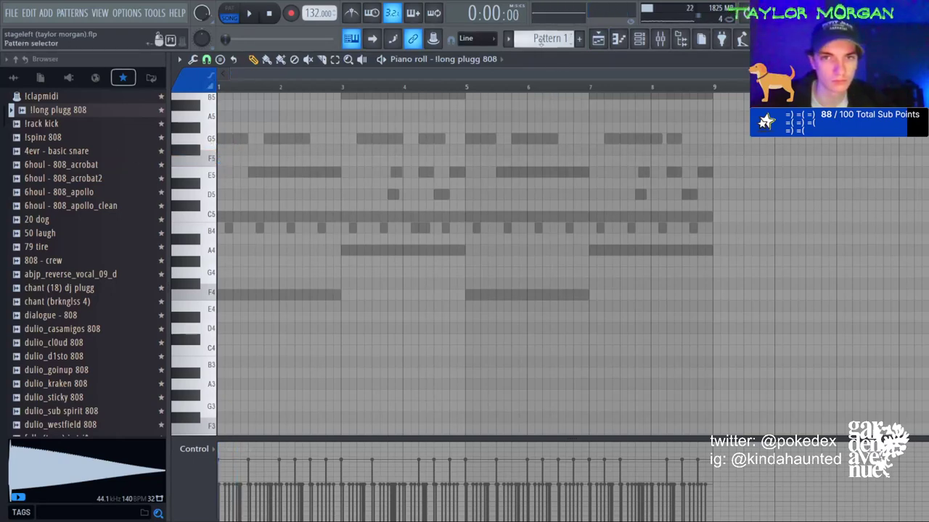
Place 808 notes in Pattern 2 on F6 at 1:01 and 2:05 and on A6 at 3:01, 4:05 and 4:11.
{"action": "scroll", "coordinate": [540, 42], "scroll_direction": "down", "scroll_amount": 1}
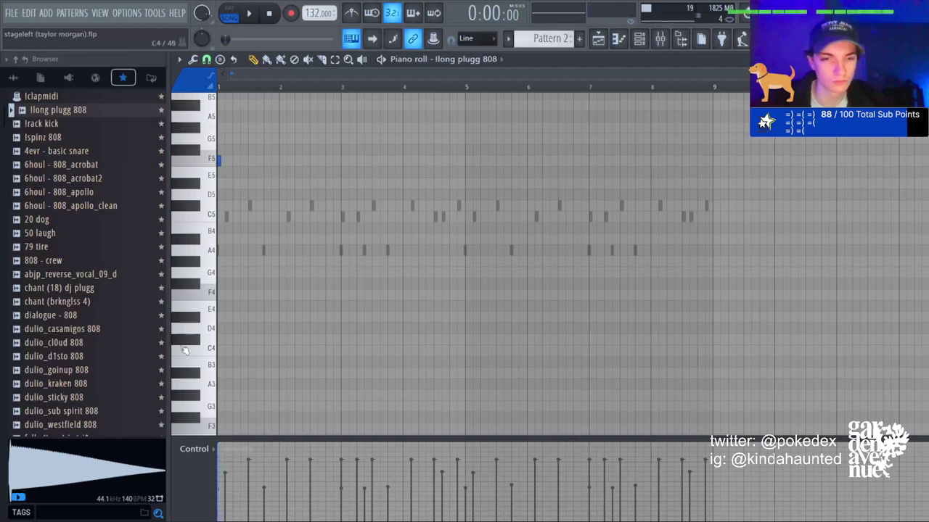
{"action": "scroll", "coordinate": [185, 351], "scroll_direction": "up", "scroll_amount": 3}
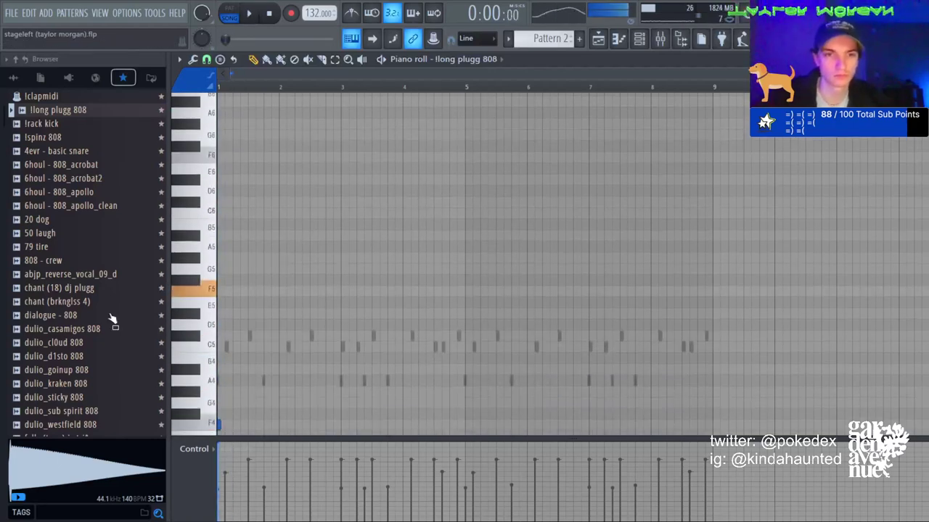
{"action": "key", "text": "space"}
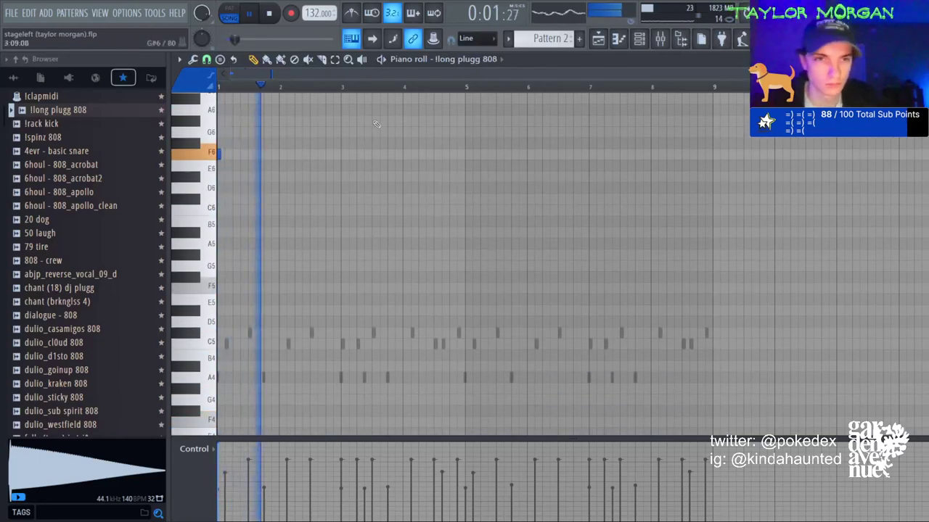
{"action": "left_click", "coordinate": [296, 153]}
{"action": "scroll", "coordinate": [297, 156], "scroll_direction": "up", "scroll_amount": 1}
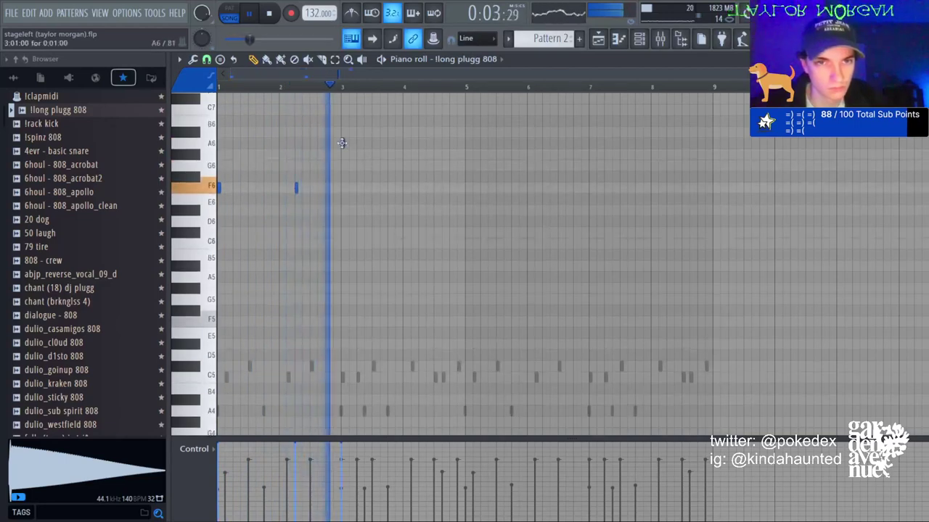
{"action": "left_click", "coordinate": [342, 143]}
{"action": "left_click", "coordinate": [420, 142]}
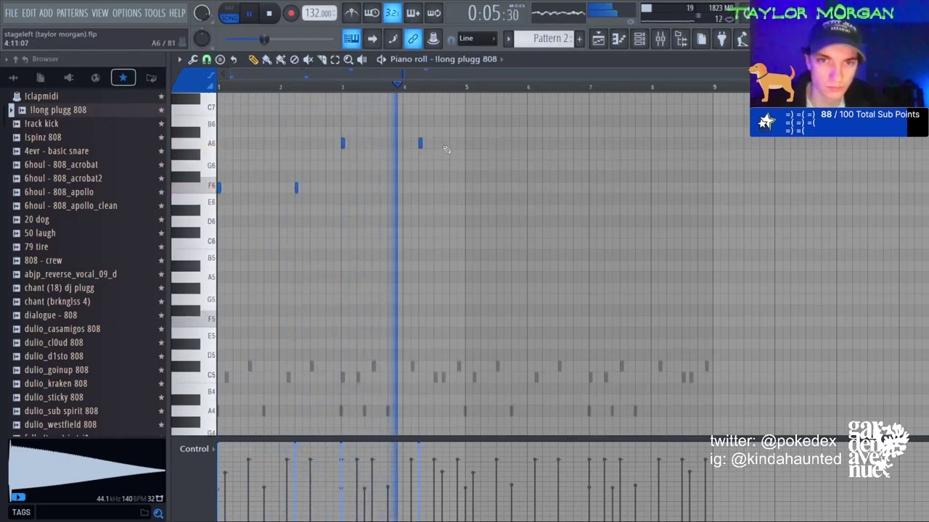
{"action": "left_click", "coordinate": [443, 143]}
Duplicate the 808 notes of bars 1 to 4 into bars 5 to 8 and transpose them all down one octave.
{"action": "key", "text": "ctrl+a"}
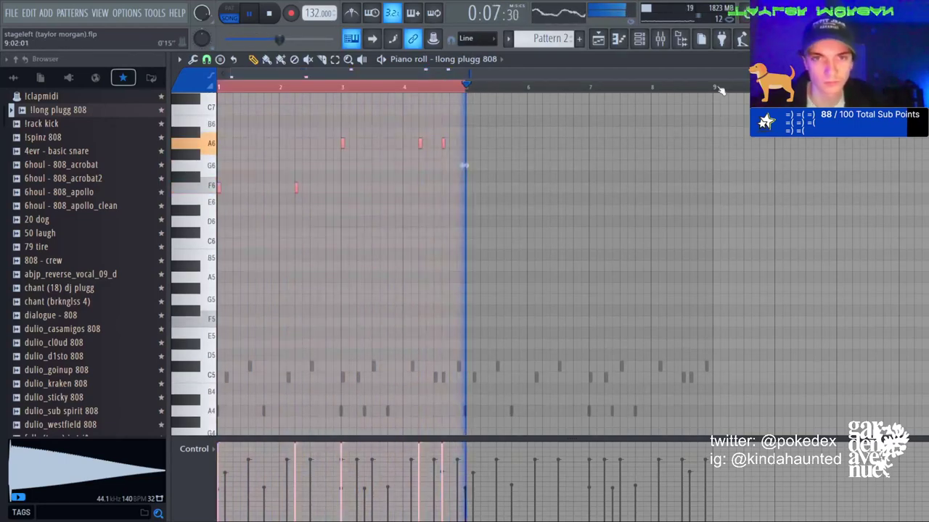
{"action": "key", "text": "ctrl+b"}
{"action": "key", "text": "ctrl+d"}
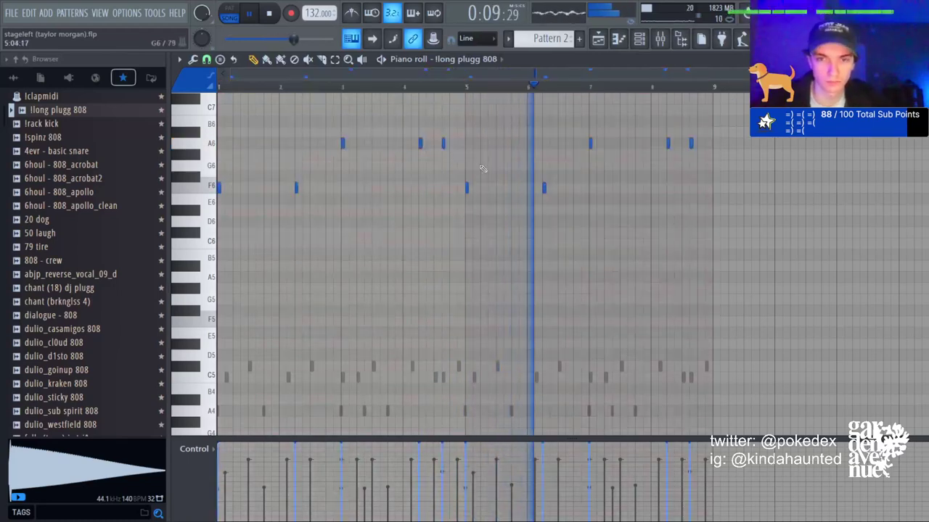
{"action": "key", "text": "ctrl+Down"}
{"action": "key", "text": "ctrl+a"}
{"action": "key", "text": "ctrl+d"}
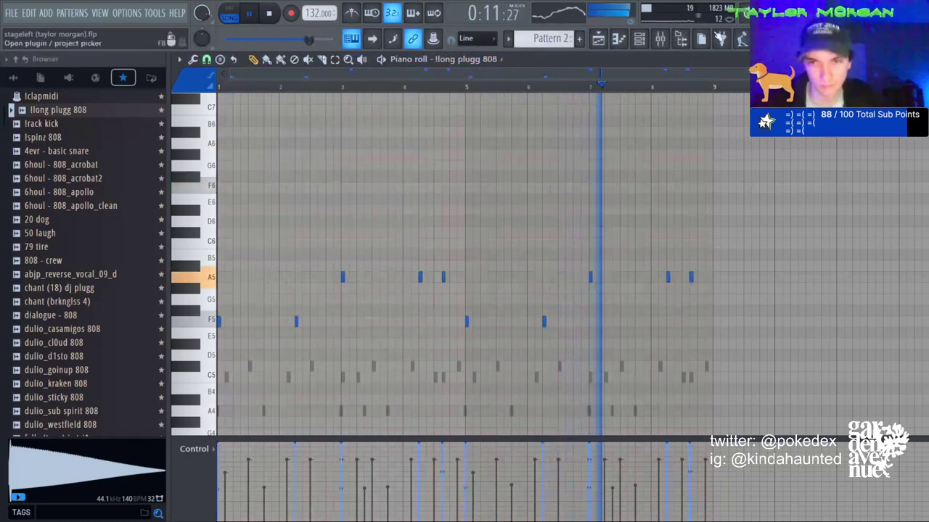
Mute playlist tracks 3 to 6 and set the pitch shift of the Serum audio clip on Track 2 to -400 cents.
{"action": "left_click", "coordinate": [601, 40]}
{"action": "right_click", "coordinate": [332, 158]}
{"action": "double_click", "coordinate": [372, 142]}
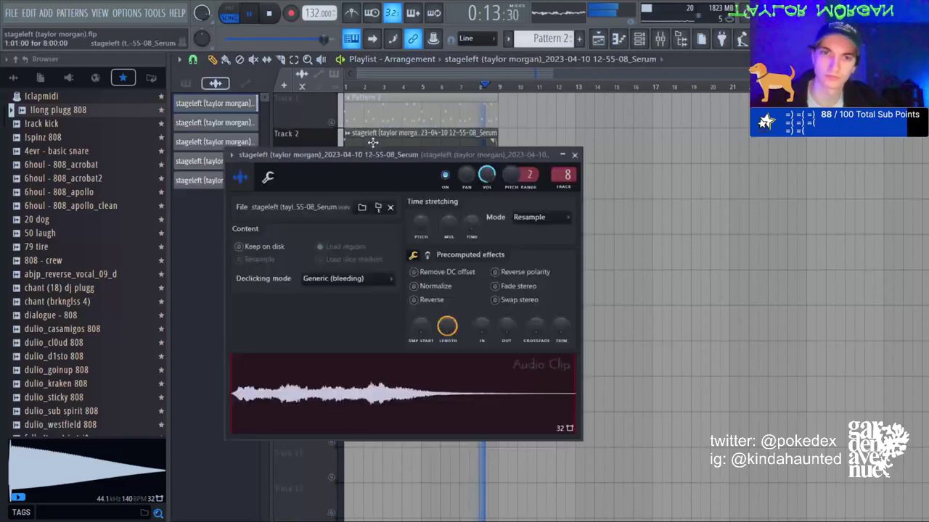
{"action": "key", "text": "space"}
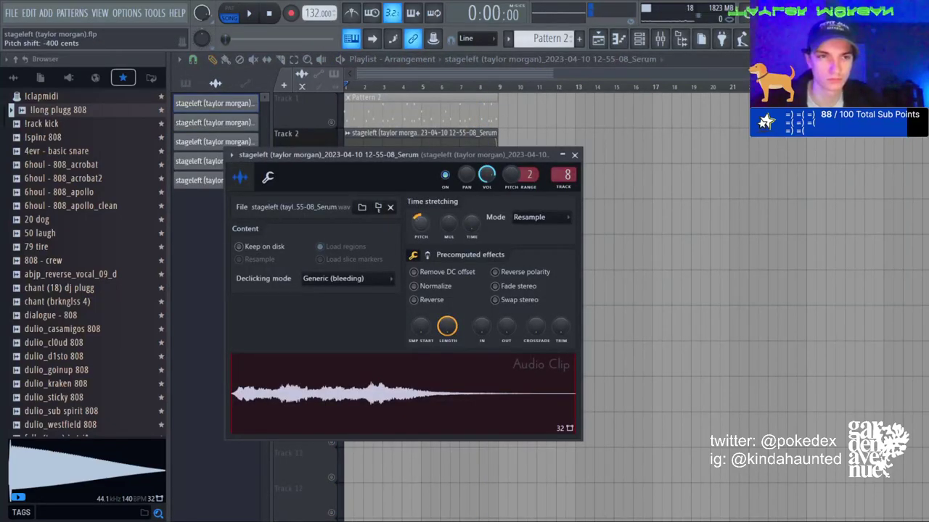
{"action": "key", "text": "Escape"}
Listen to the Track 2 melody with the drums and 808 while checking the piano roll, channel rack and mixer.
{"action": "key", "text": "space"}
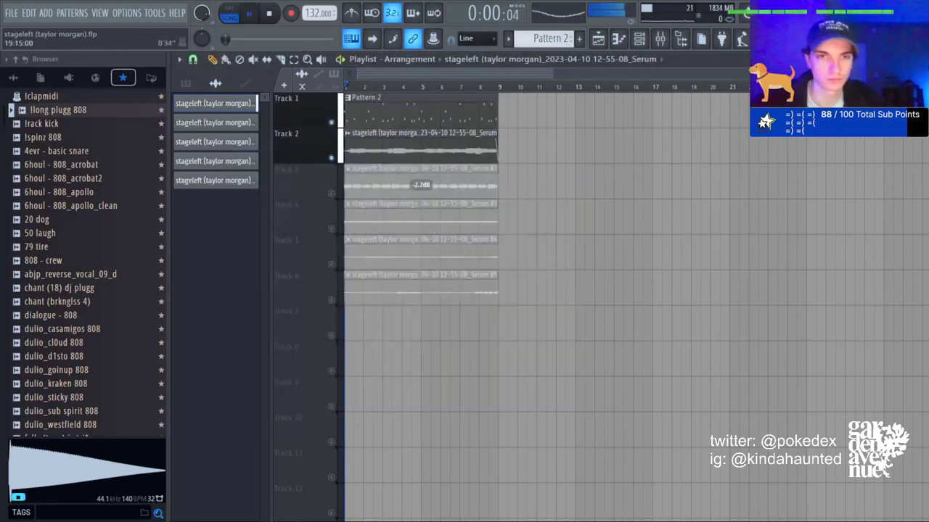
{"action": "left_click", "coordinate": [615, 42]}
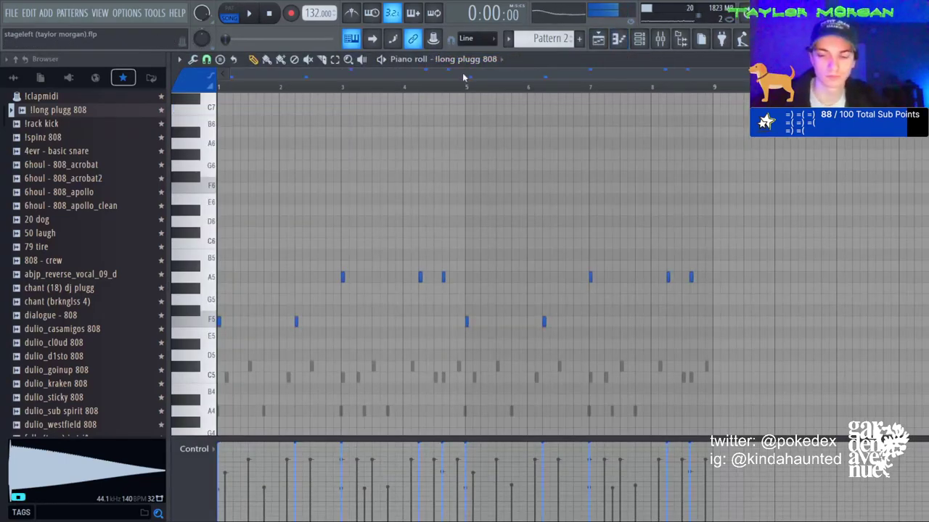
{"action": "key", "text": "F6"}
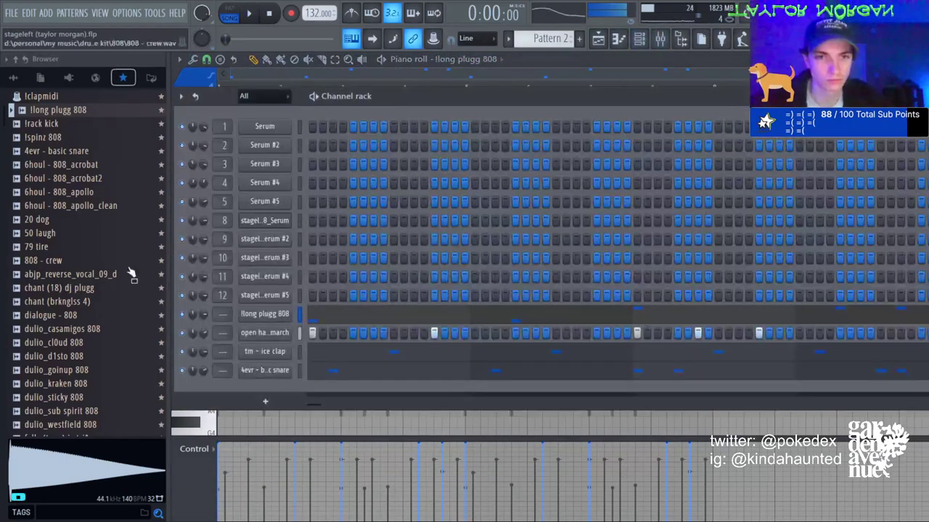
{"action": "left_click", "coordinate": [599, 41]}
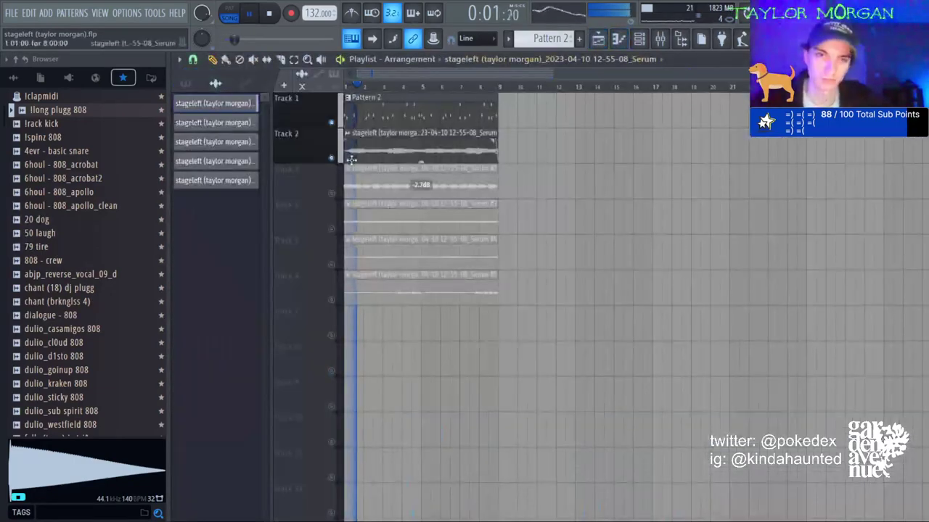
{"action": "left_click", "coordinate": [666, 42]}
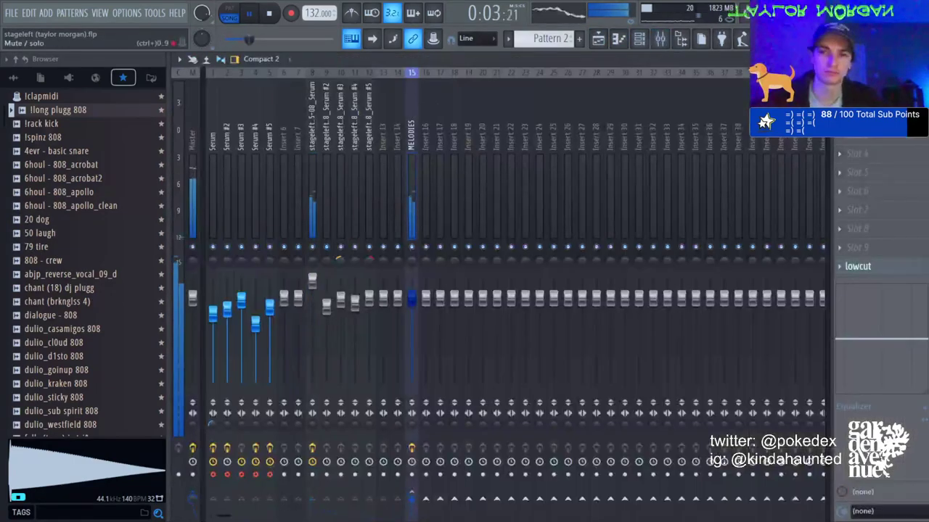
{"action": "left_click", "coordinate": [639, 41]}
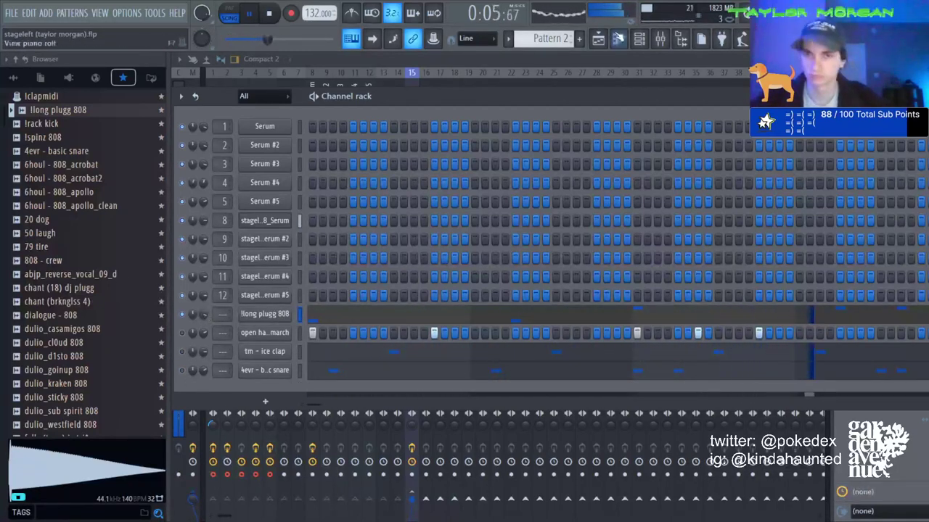
{"action": "left_click", "coordinate": [601, 39]}
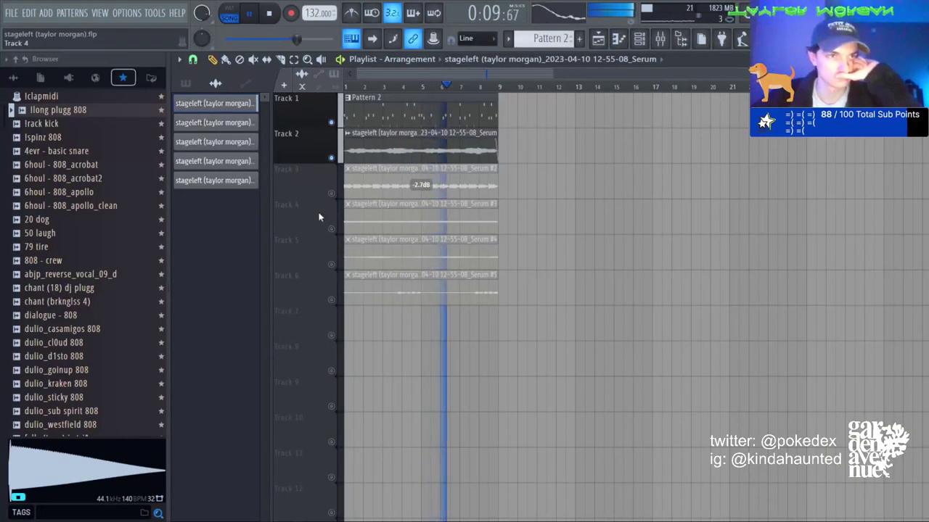
Unmute Track 3 and lower the time-stretching pitch of its Serum #2 audio clip.
{"action": "left_click", "coordinate": [333, 193]}
{"action": "double_click", "coordinate": [420, 196]}
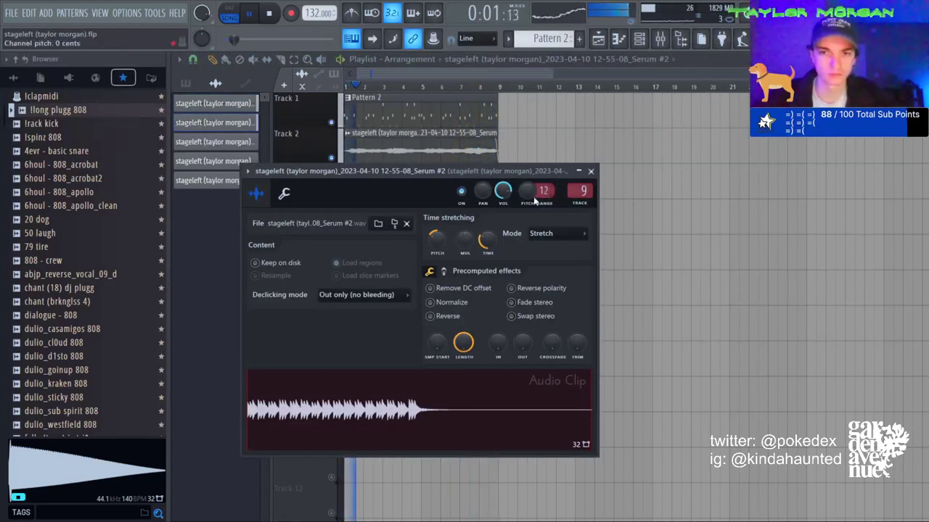
{"action": "key", "text": "Escape"}
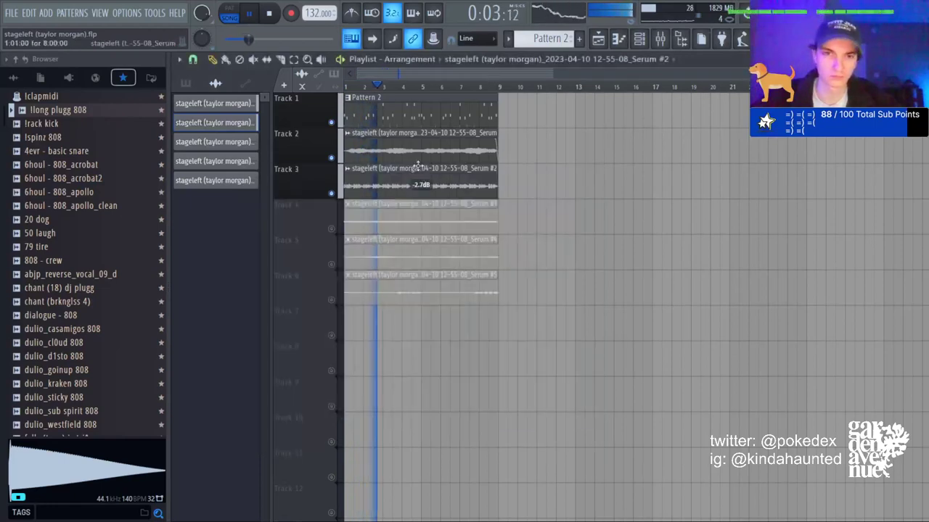
Unmute Track 4, lower the Serum #3 clip's time-stretching pitch, and set its channel pitch to +1200 cents with a range of 12.
{"action": "double_click", "coordinate": [421, 232]}
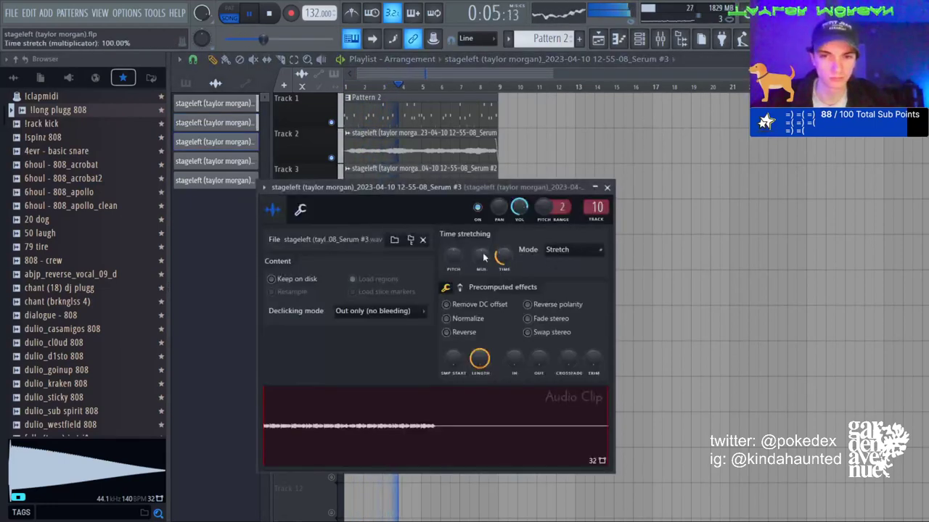
{"action": "key", "text": "Escape"}
{"action": "left_click", "coordinate": [331, 229]}
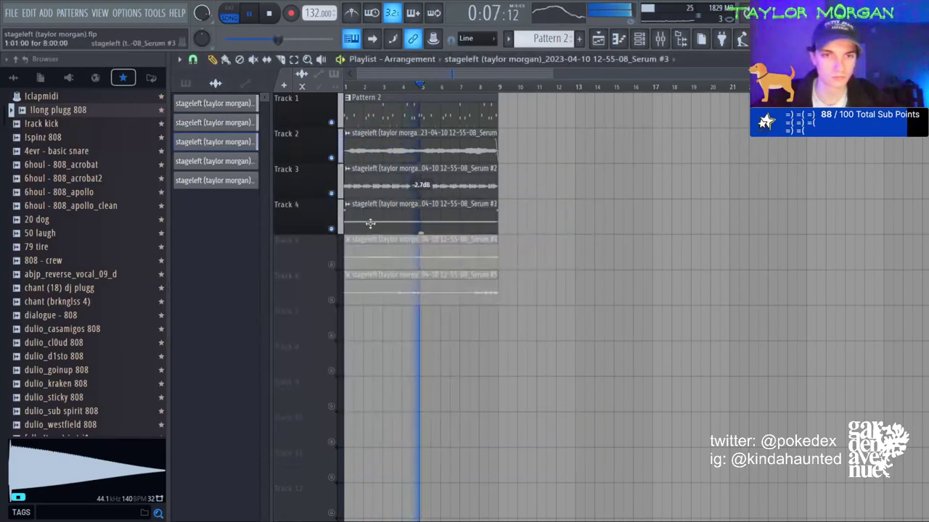
{"action": "double_click", "coordinate": [404, 226]}
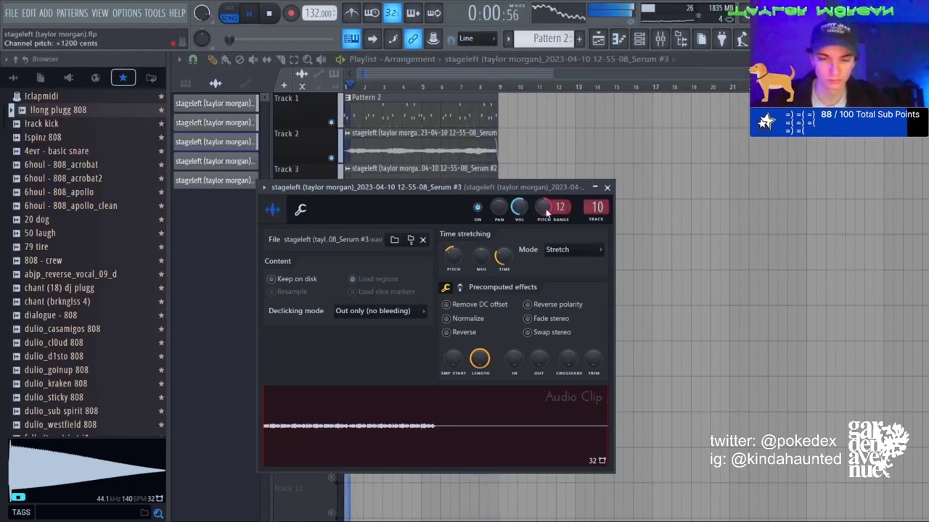
{"action": "left_click", "coordinate": [607, 187]}
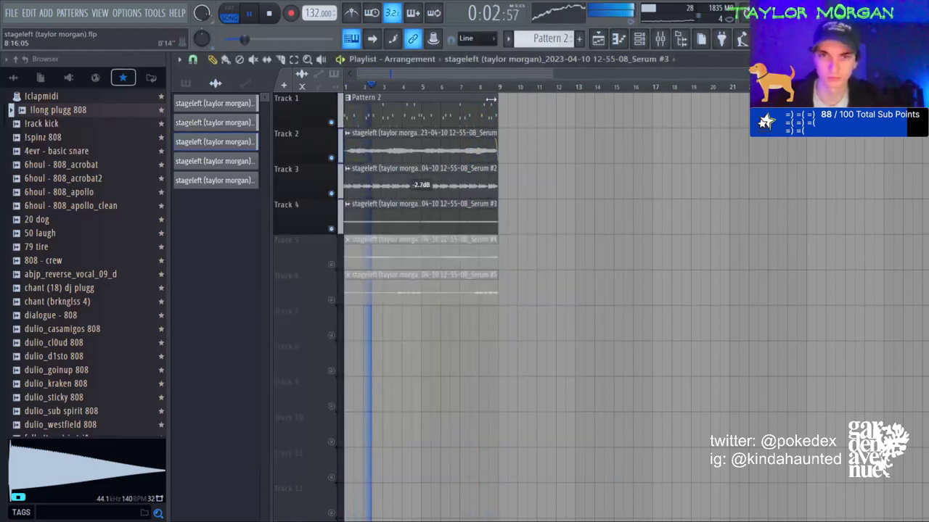
Unmute Track 5 and lower the time-stretching pitch of its Serum #4 audio clip.
{"action": "left_click", "coordinate": [331, 264]}
{"action": "key", "text": "space"}
{"action": "double_click", "coordinate": [402, 251]}
{"action": "key", "text": "space"}
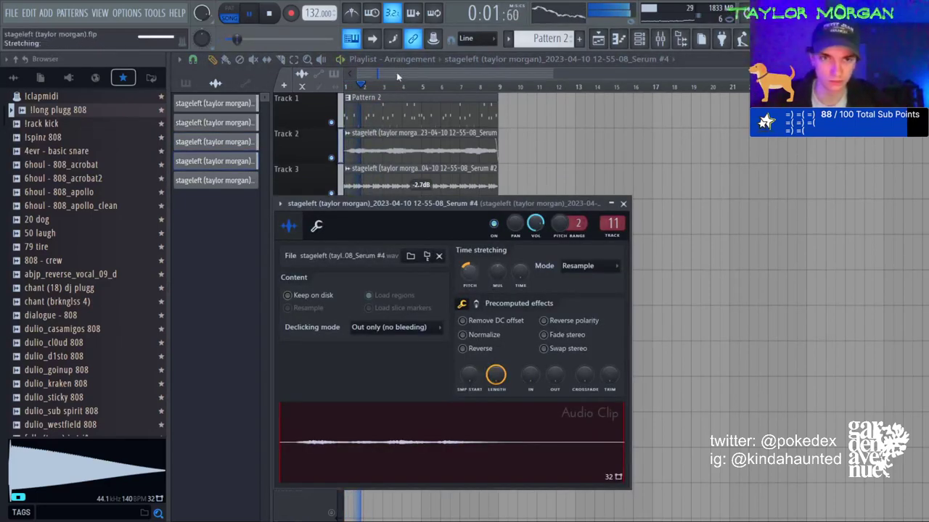
{"action": "left_click", "coordinate": [623, 204]}
Unmute Track 6 and give its Serum #5 audio clip a pitch range of 12 and a channel volume of 81%.
{"action": "left_click", "coordinate": [332, 300]}
{"action": "left_click", "coordinate": [405, 291]}
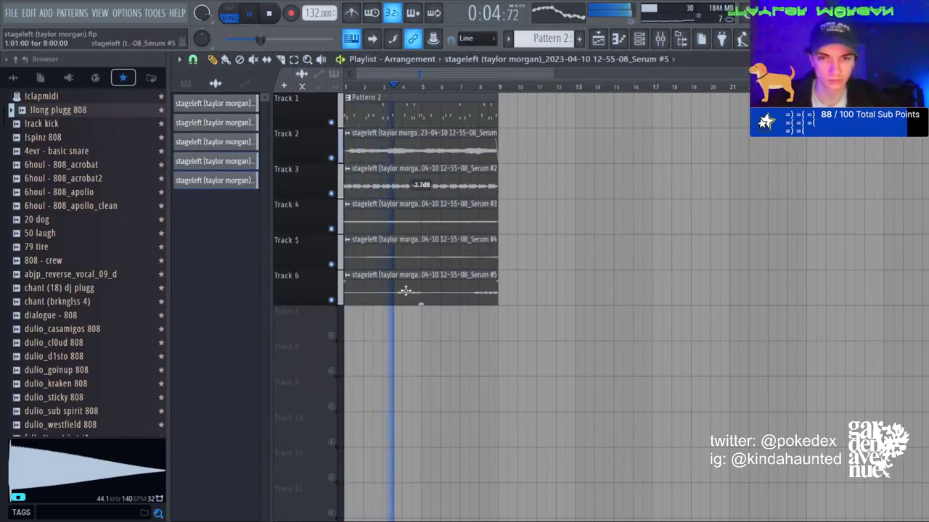
{"action": "key", "text": "space"}
{"action": "double_click", "coordinate": [405, 291]}
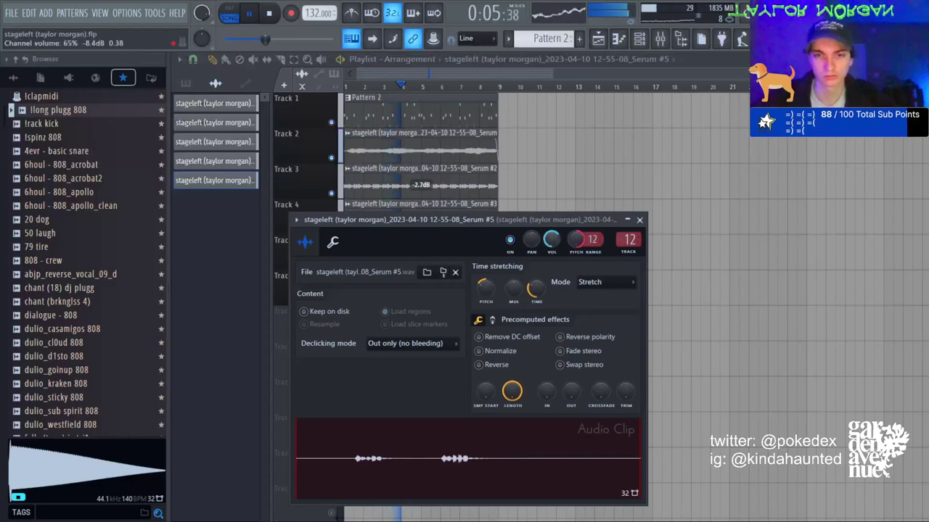
{"action": "left_click", "coordinate": [598, 38]}
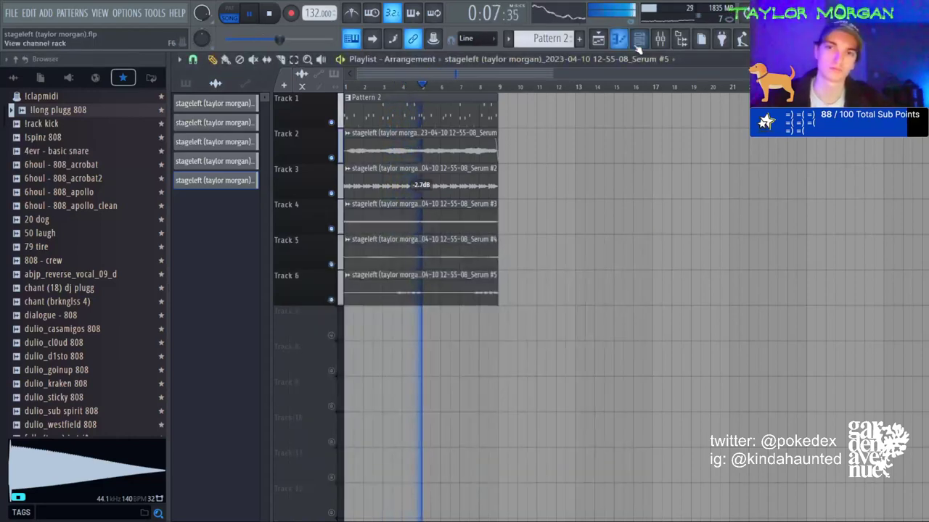
{"action": "left_click", "coordinate": [639, 38]}
{"action": "left_click", "coordinate": [639, 38]}
{"action": "double_click", "coordinate": [433, 297]}
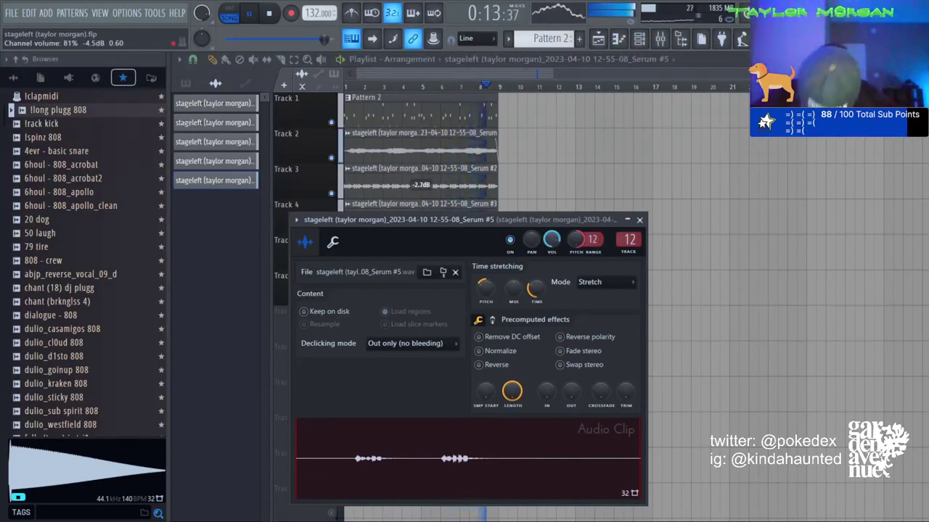
{"action": "key", "text": "space"}
{"action": "key", "text": "Escape"}
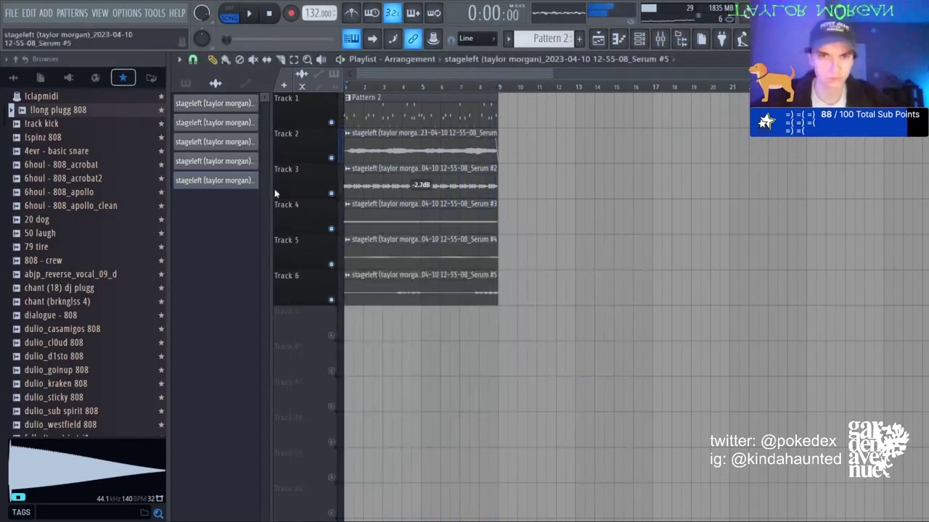
Check the Serum #2 clip's pitch shift and reset the Serum #5 clip's channel pitch to 0 cents.
{"action": "double_click", "coordinate": [398, 273]}
{"action": "key", "text": "Escape"}
{"action": "double_click", "coordinate": [415, 167]}
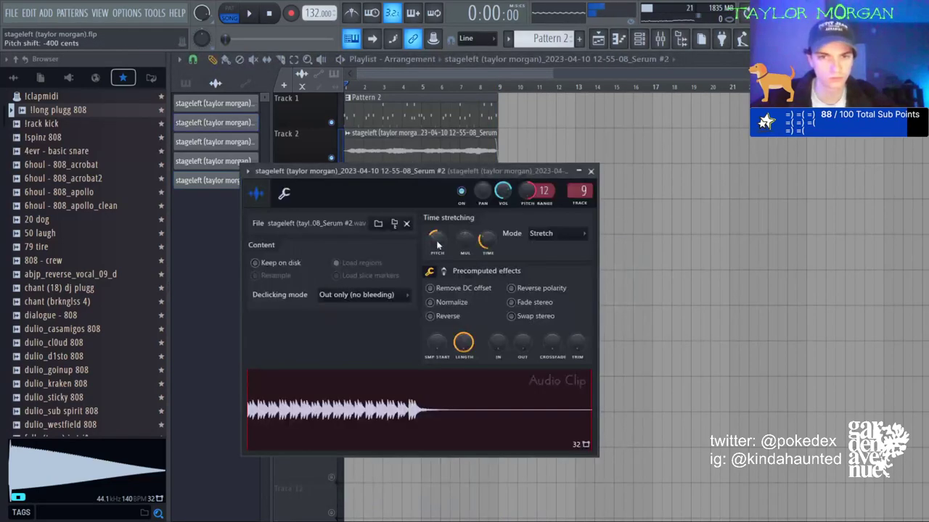
{"action": "key", "text": "Escape"}
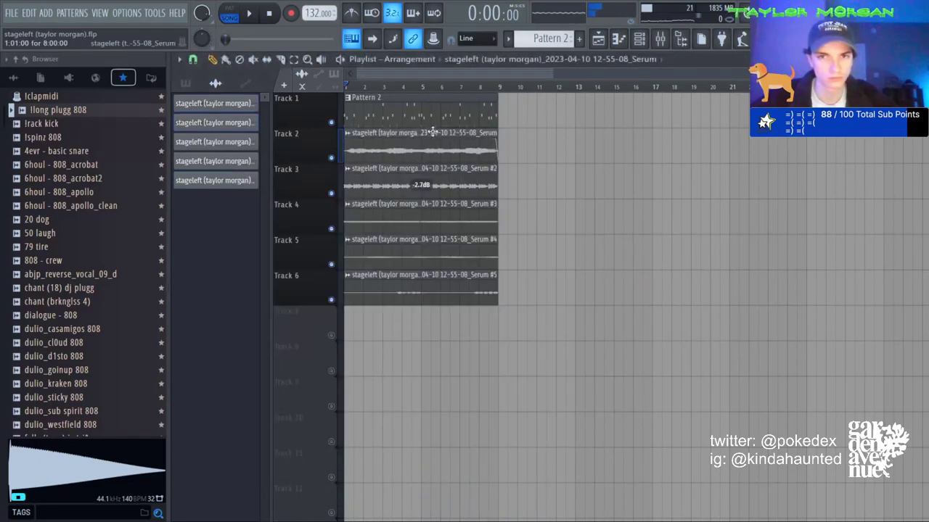
{"action": "double_click", "coordinate": [437, 279]}
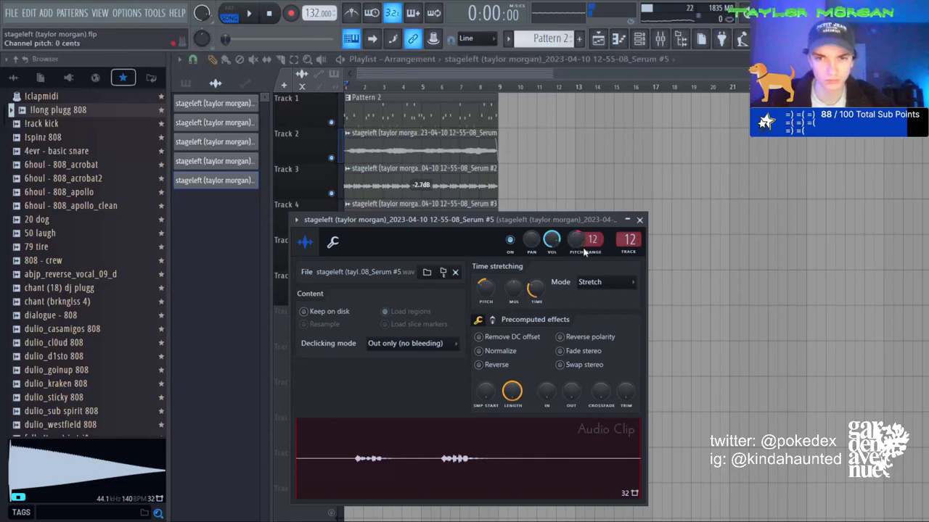
Listen to the arrangement with all melodies and delete the Serum #5 audio clip from Track 6.
{"action": "key", "text": "space"}
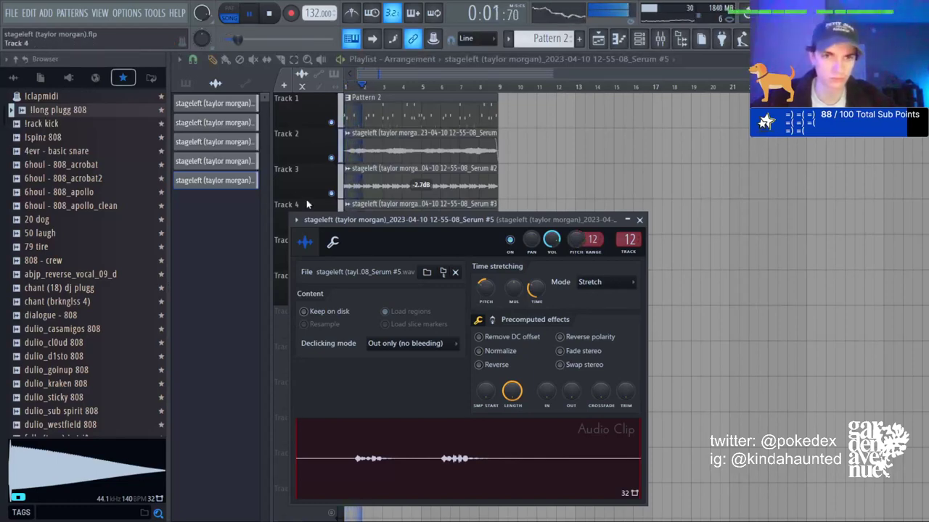
{"action": "key", "text": "Escape"}
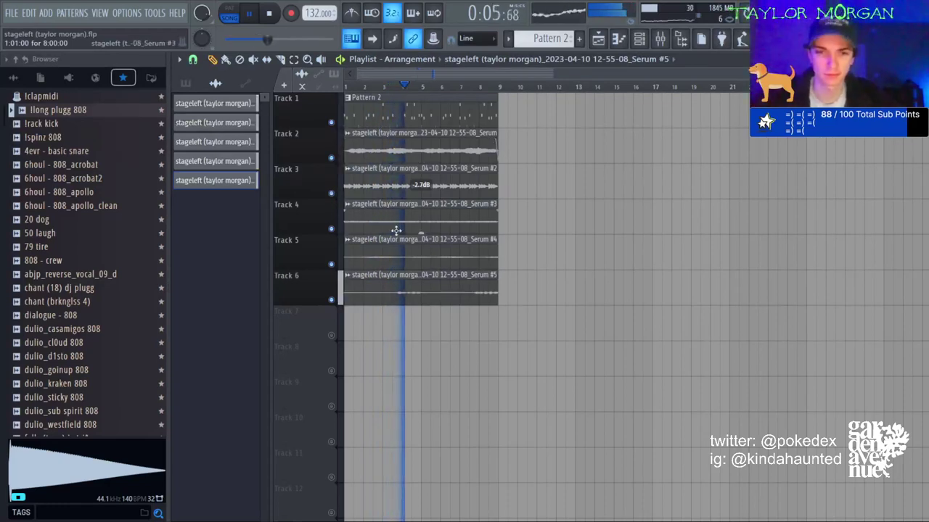
{"action": "double_click", "coordinate": [400, 294]}
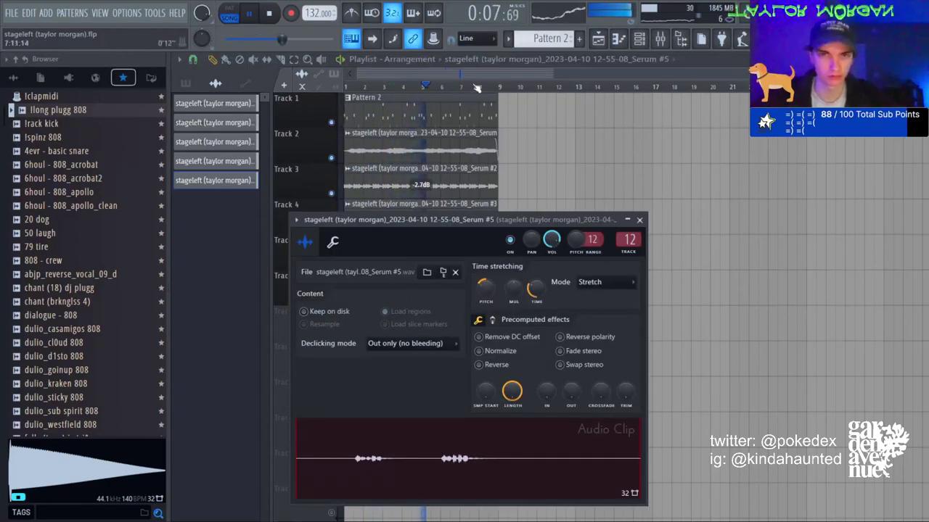
{"action": "key", "text": "Escape"}
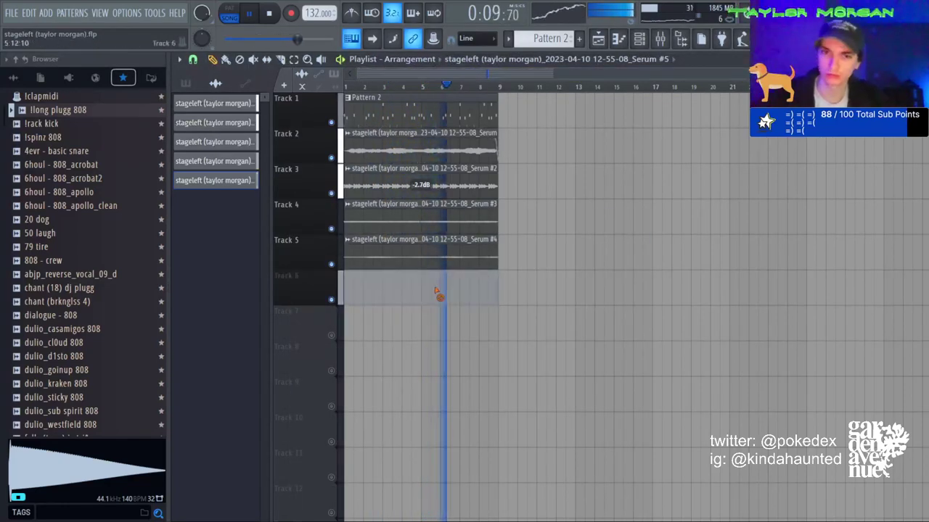
Add TM - freezr hihat from the drum kit's hi hats folder as a new channel and fill steps 1-3 and 5-7.
{"action": "left_click", "coordinate": [639, 39]}
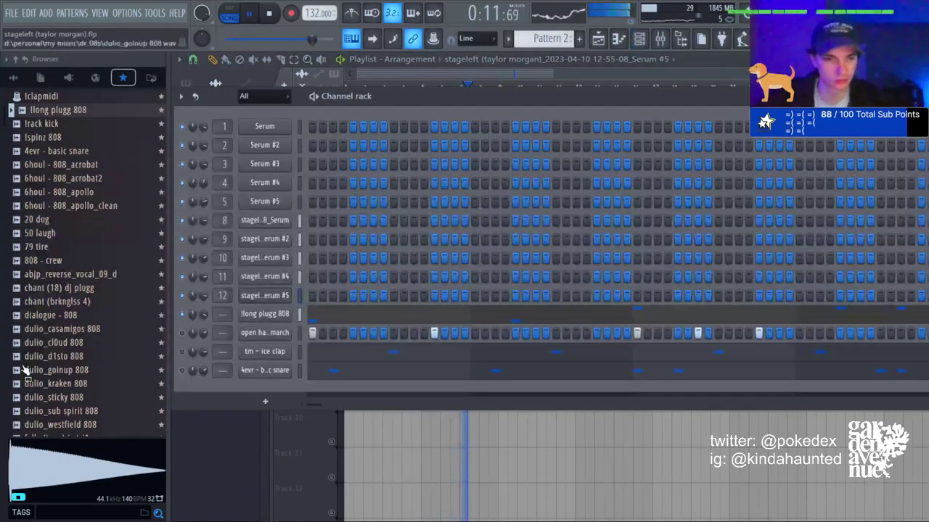
{"action": "scroll", "coordinate": [81, 263], "scroll_direction": "down", "scroll_amount": 7}
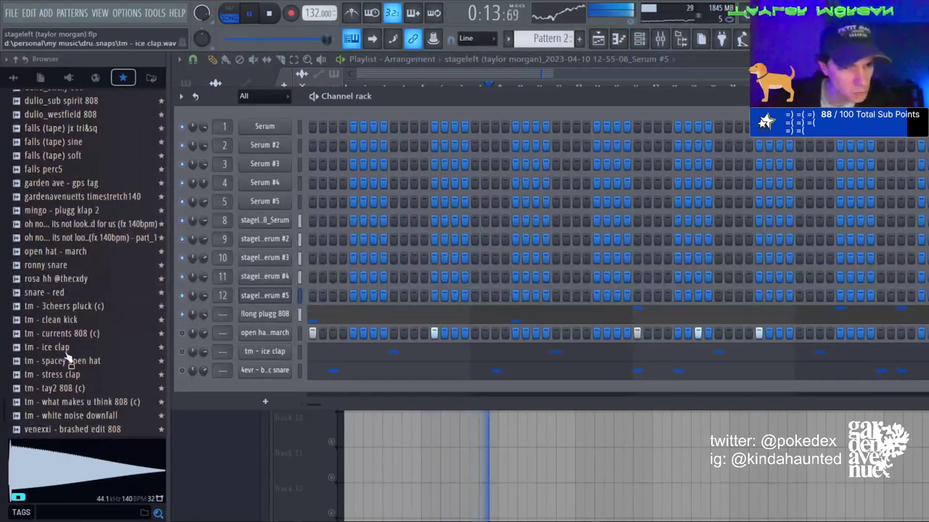
{"action": "left_click", "coordinate": [13, 78]}
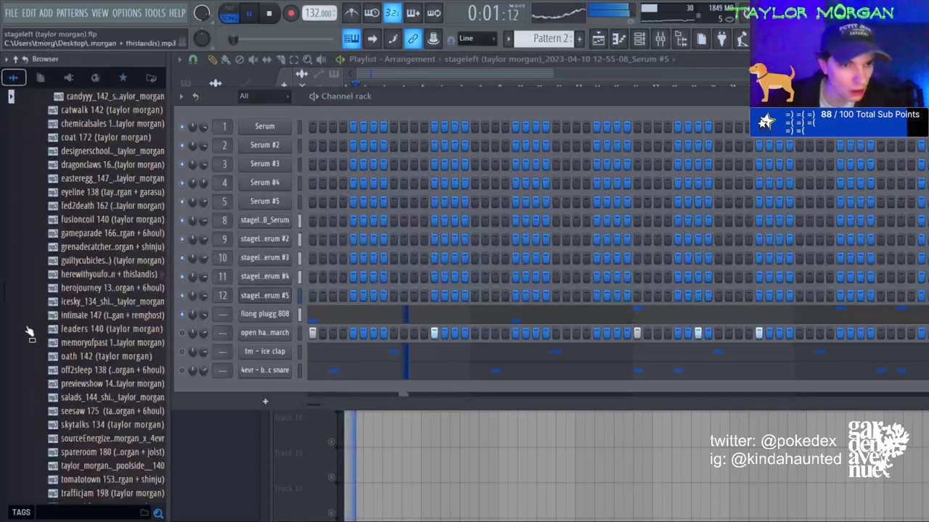
{"action": "scroll", "coordinate": [36, 327], "scroll_direction": "up", "scroll_amount": 10}
{"action": "left_click", "coordinate": [58, 298]}
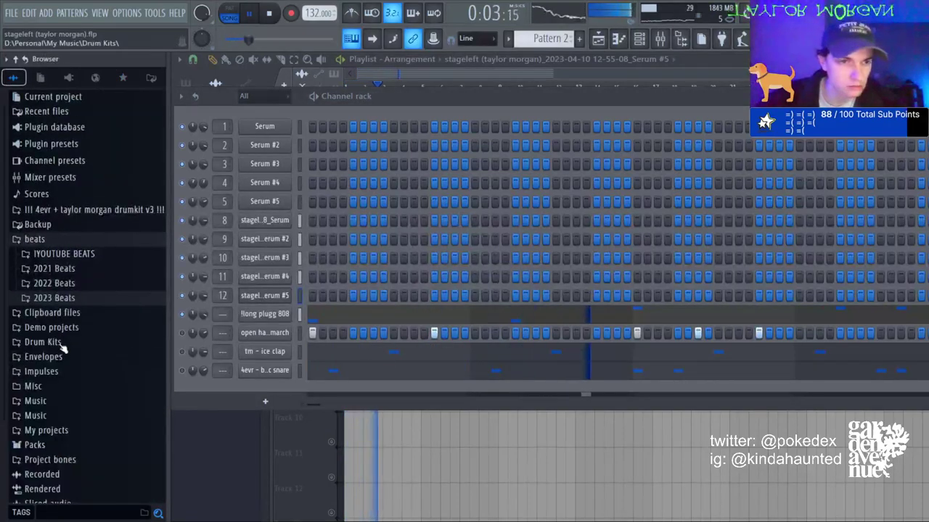
{"action": "left_click", "coordinate": [42, 342]}
{"action": "left_click", "coordinate": [87, 290]}
{"action": "left_click", "coordinate": [82, 340]}
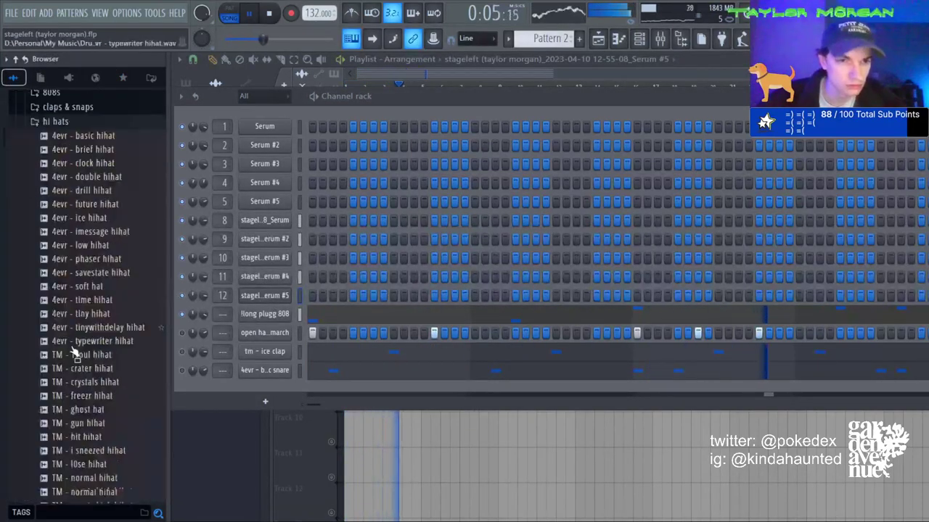
{"action": "left_click", "coordinate": [91, 385]}
{"action": "left_click_drag", "start_coordinate": [83, 370], "coordinate": [289, 405]}
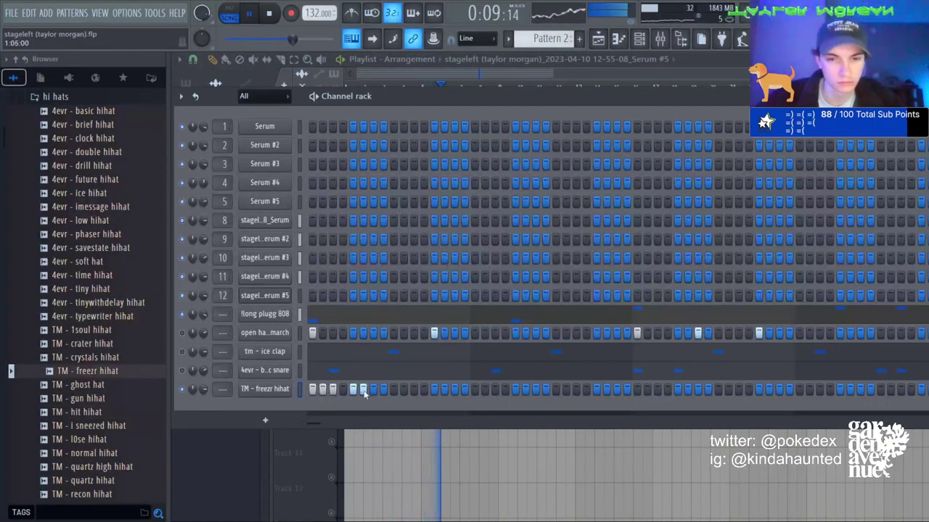
In the freezr hihat piano roll, add a C5 hit and a B4 hit in the second half of bar 1.
{"action": "key", "text": "F7"}
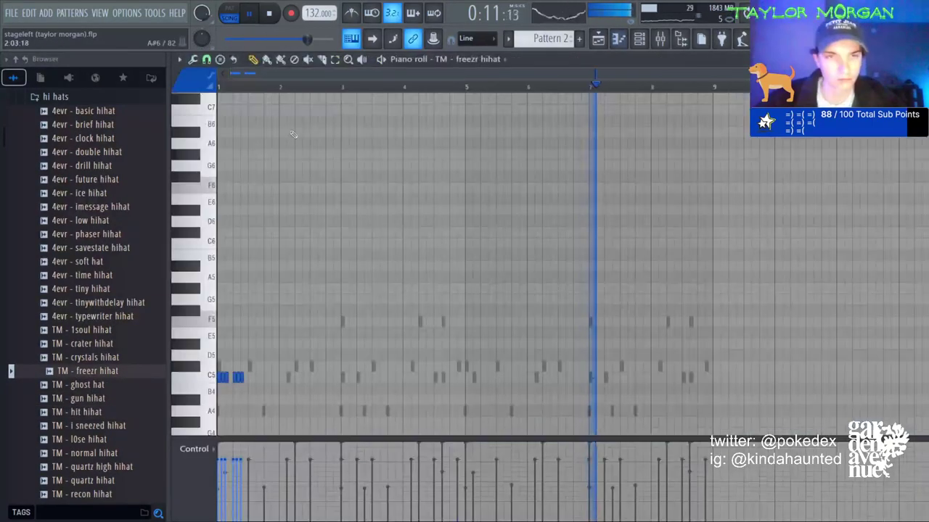
{"action": "left_click", "coordinate": [257, 381]}
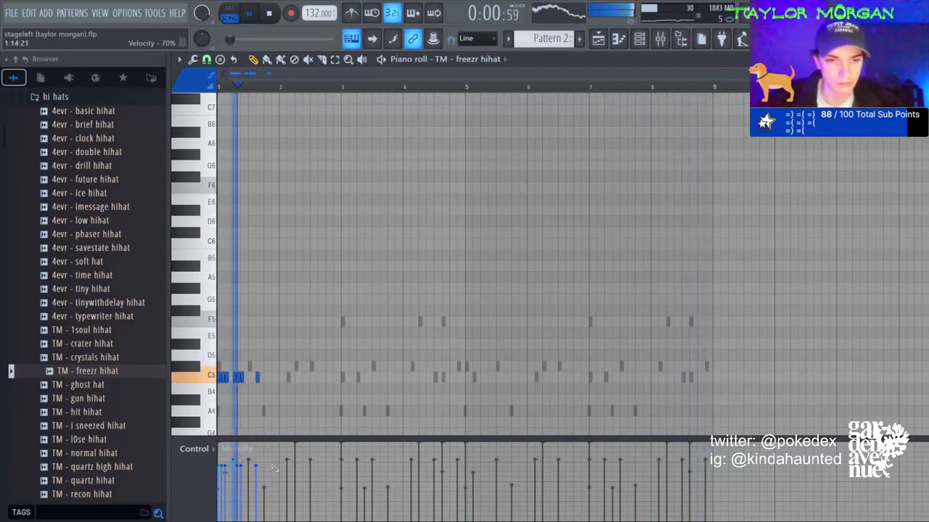
{"action": "left_click", "coordinate": [273, 389]}
{"action": "left_click_drag", "start_coordinate": [293, 382], "coordinate": [266, 396]}
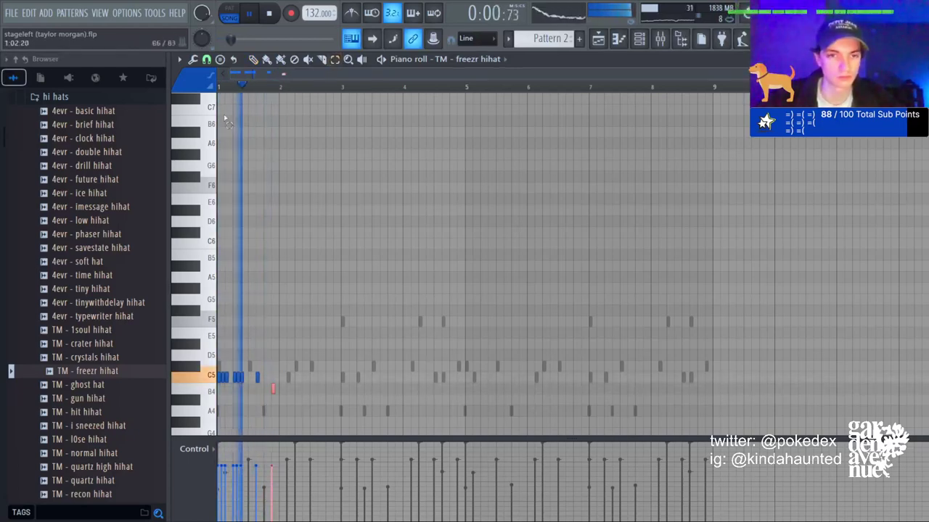
Split the B4 hi-hat note at the end of bar 1 into a short roll and lower its velocity.
{"action": "key", "text": "space"}
{"action": "key", "text": "space"}
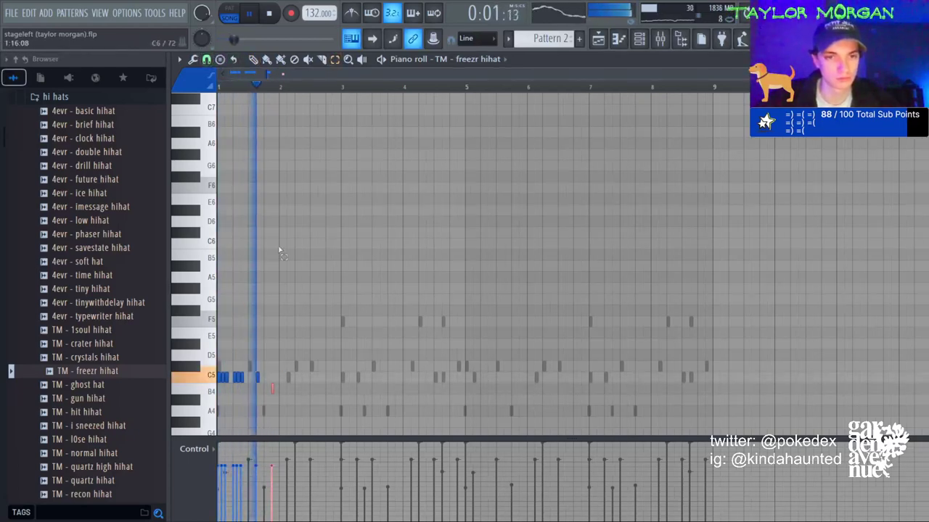
{"action": "key", "text": "space"}
{"action": "key", "text": "space"}
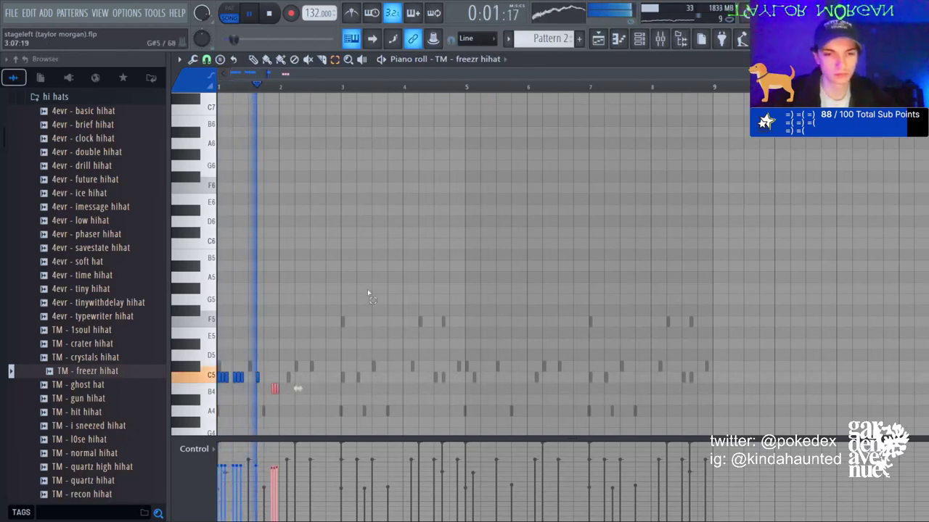
{"action": "left_click_drag", "start_coordinate": [280, 478], "coordinate": [269, 481]}
Duplicate the bar 1 hi-hat pattern into bar 2 and remove the second hit of the copy.
{"action": "left_click", "coordinate": [284, 383], "text": "ctrl"}
{"action": "key", "text": "ctrl+b"}
{"action": "key", "text": "space"}
{"action": "key", "text": "space"}
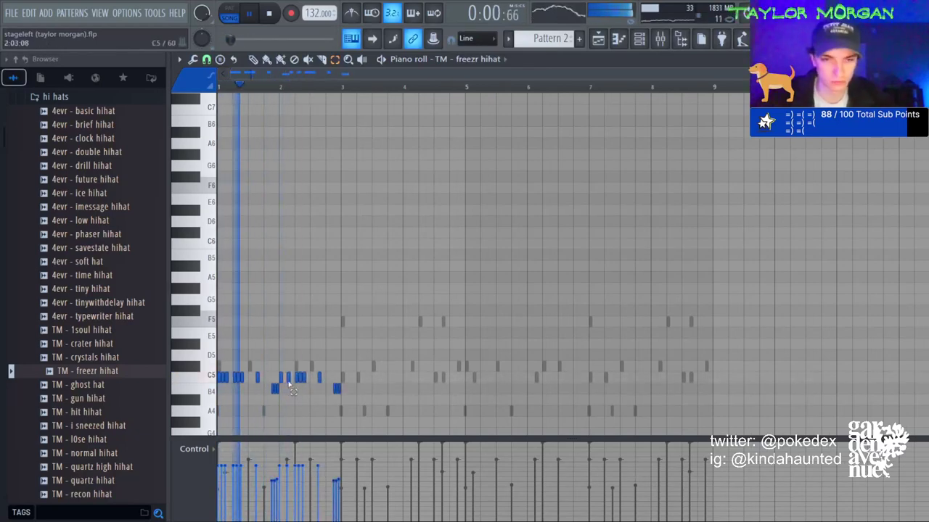
Lower the second hi-hat hit of bar 2 to F4 and stop playback.
{"action": "scroll", "coordinate": [292, 377], "scroll_direction": "down", "scroll_amount": 3}
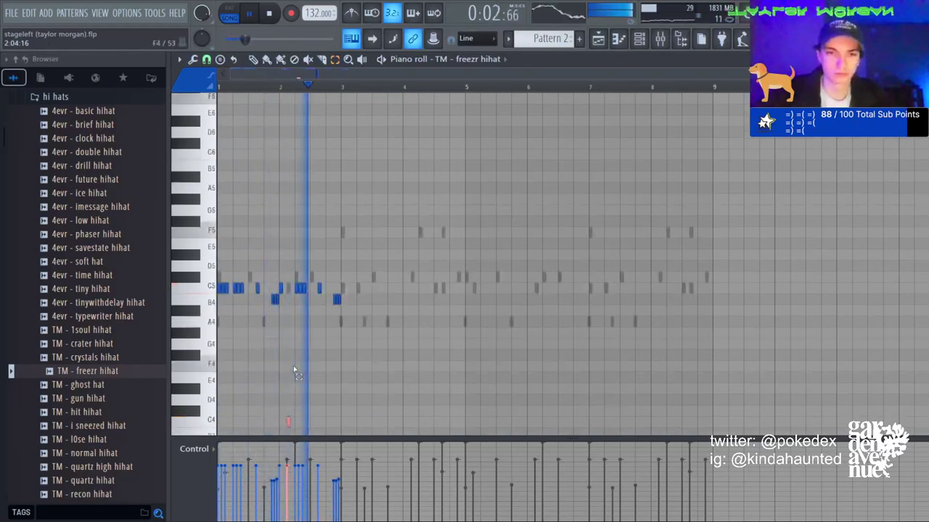
{"action": "key", "text": "shift+Down"}
{"action": "key", "text": "shift+Down"}
{"action": "key", "text": "shift+Down"}
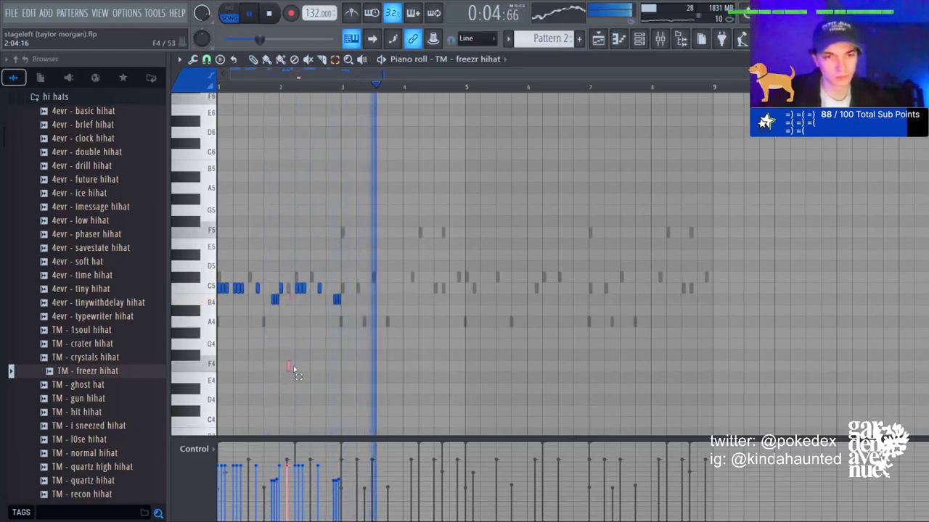
{"action": "key", "text": "space"}
Rework bar 2's closing hi-hats into a longer G#4 roll and duplicate the two-bar pattern into bars 3 and 4.
{"action": "left_click_drag", "start_coordinate": [328, 283], "coordinate": [377, 309]}
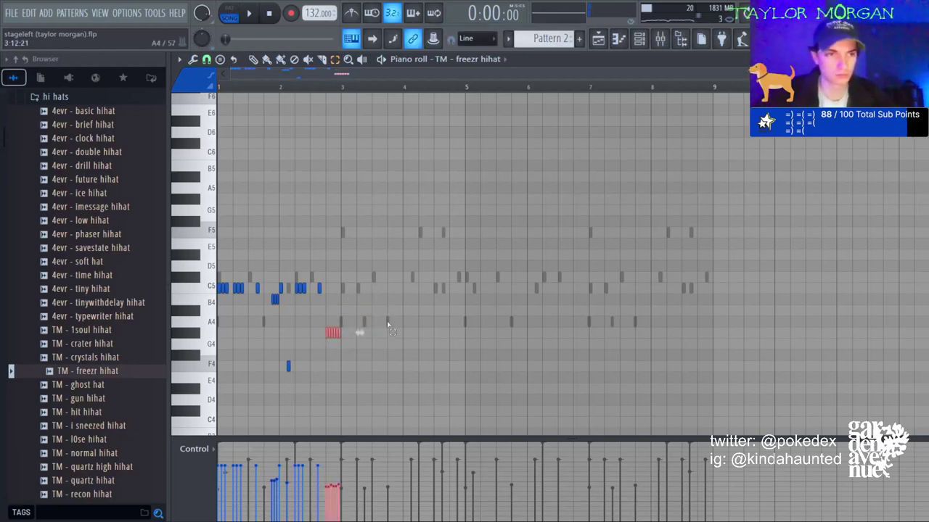
{"action": "key", "text": "ctrl+b"}
{"action": "key", "text": "space"}
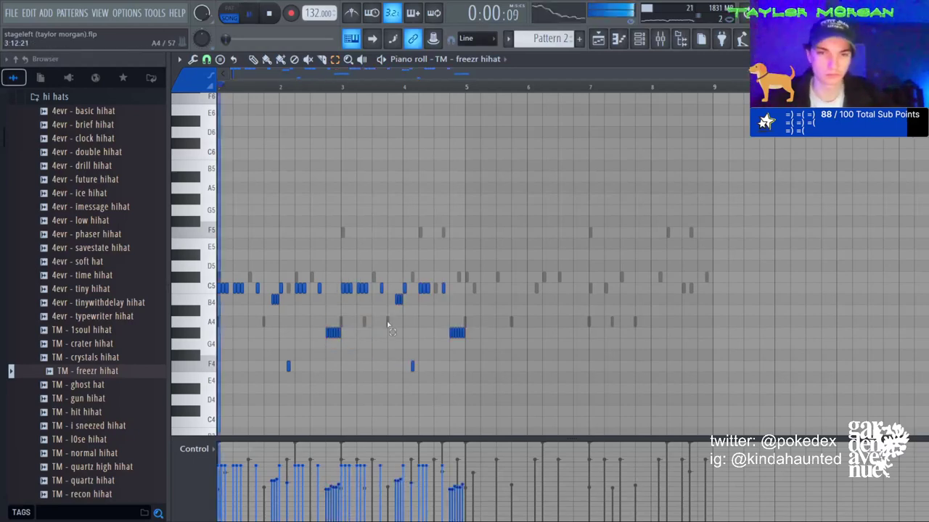
Thin the G#4 hi-hat roll at the end of bar 4 to three evenly spaced hits.
{"action": "left_click", "coordinate": [317, 288]}
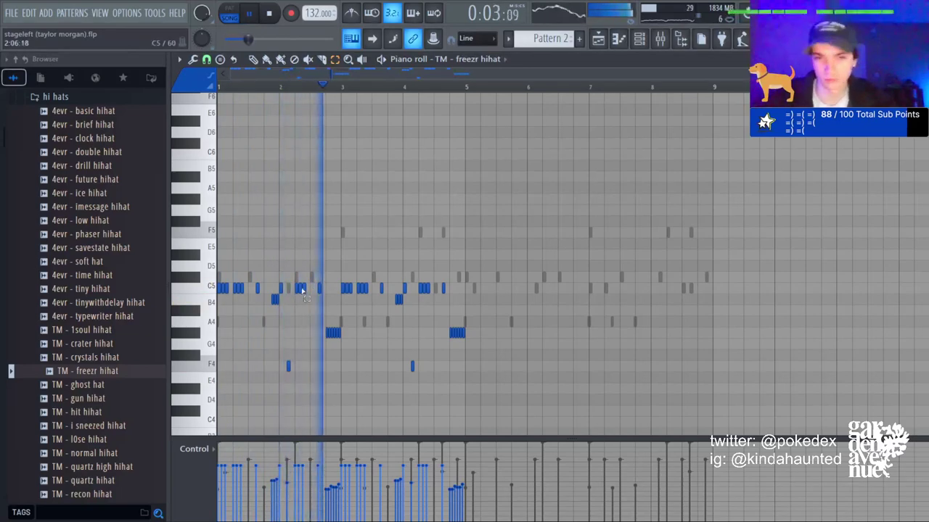
{"action": "right_click", "coordinate": [452, 334]}
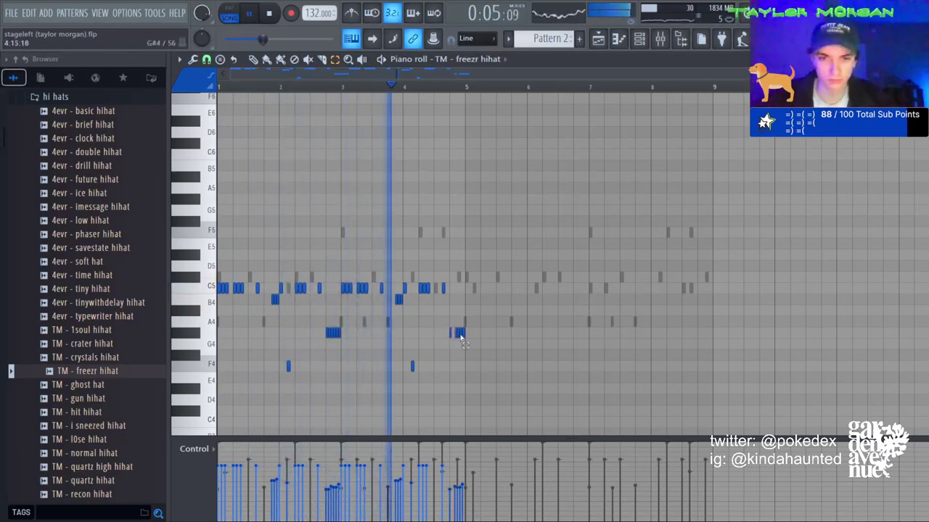
{"action": "right_click", "coordinate": [458, 334]}
{"action": "right_click", "coordinate": [463, 335]}
{"action": "left_click_drag", "start_coordinate": [469, 339], "coordinate": [437, 331]}
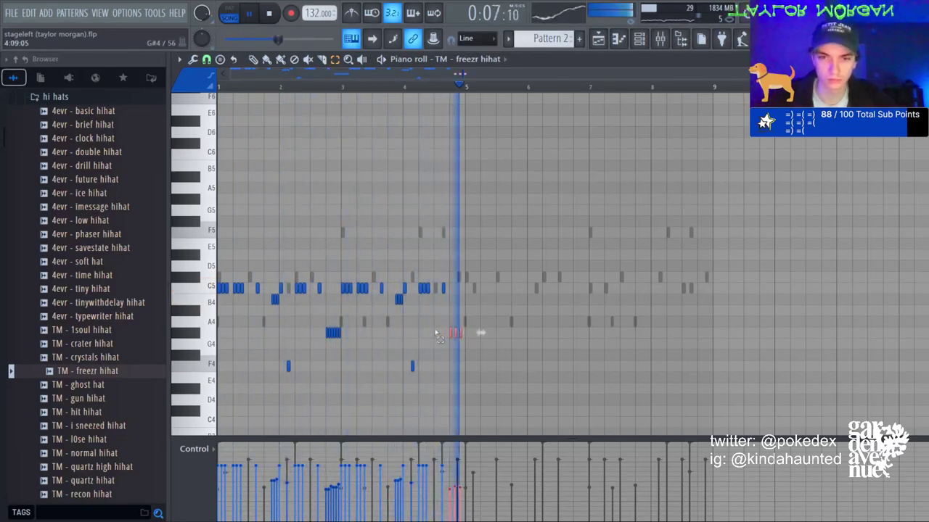
Lower the three closing hits of bar 4 to D4 and make all hi-hat notes legato.
{"action": "scroll", "coordinate": [423, 296], "scroll_direction": "down", "scroll_amount": 1}
{"action": "key", "text": "shift+Down"}
{"action": "key", "text": "shift+Down"}
{"action": "key", "text": "shift+Down"}
{"action": "key", "text": "shift+Down"}
{"action": "key", "text": "shift+Down"}
{"action": "key", "text": "shift+Down"}
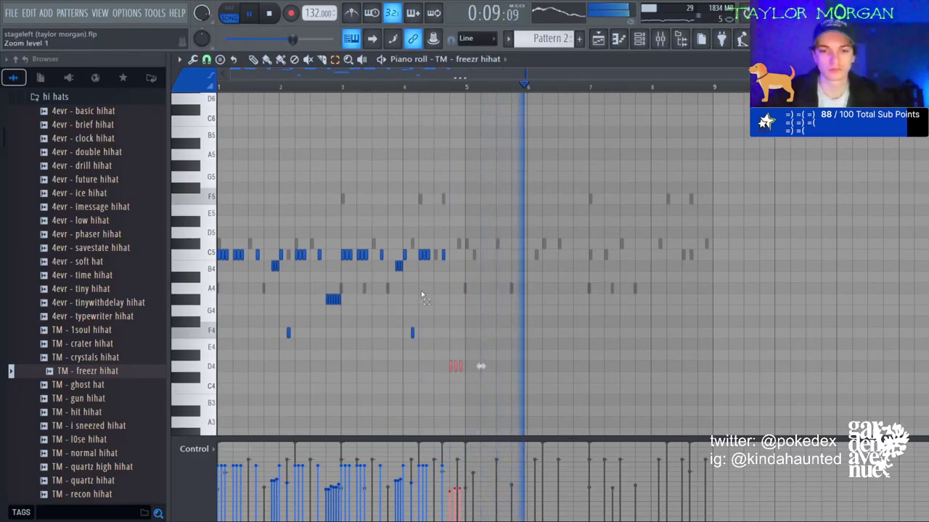
{"action": "key", "text": "ctrl+d"}
{"action": "key", "text": "ctrl+l"}
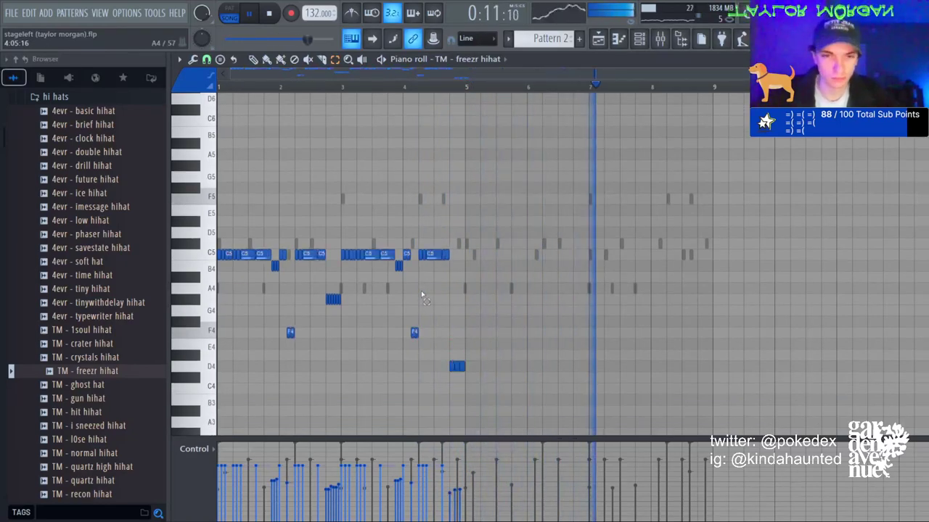
Duplicate the four-bar hi-hat pattern into bars 5 to 8 and transpose the whole pattern up one semitone.
{"action": "key", "text": "ctrl+b"}
{"action": "key", "text": "shift+Up"}
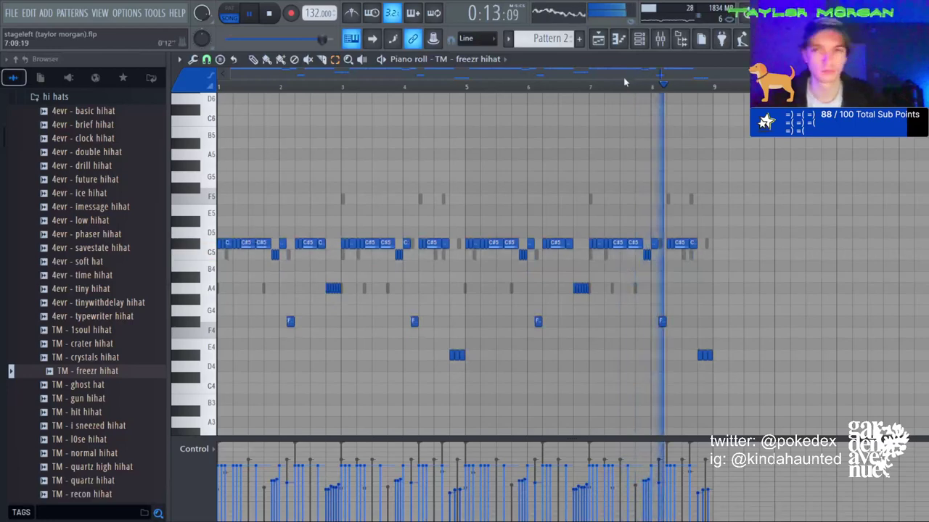
Mute the open hat channel and browse to the drum kit's claps & snaps samples.
{"action": "left_click", "coordinate": [638, 40]}
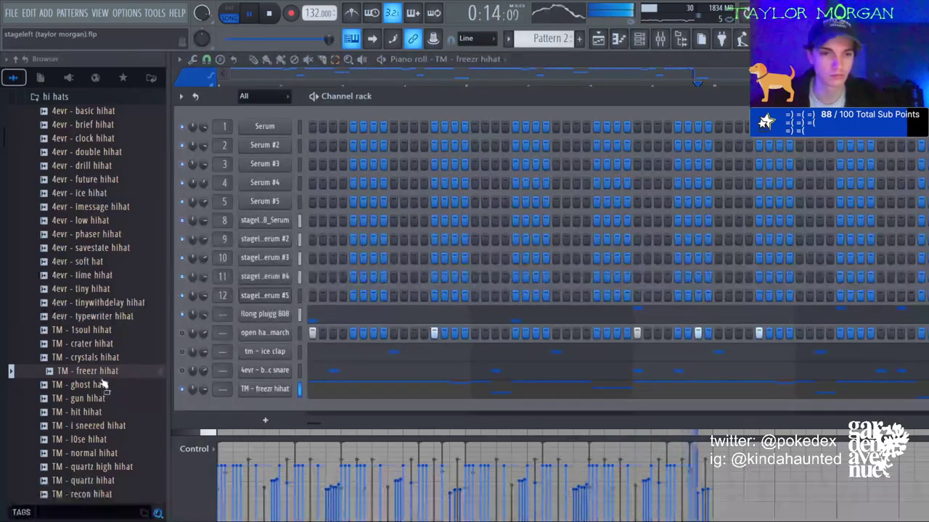
{"action": "left_click", "coordinate": [182, 333]}
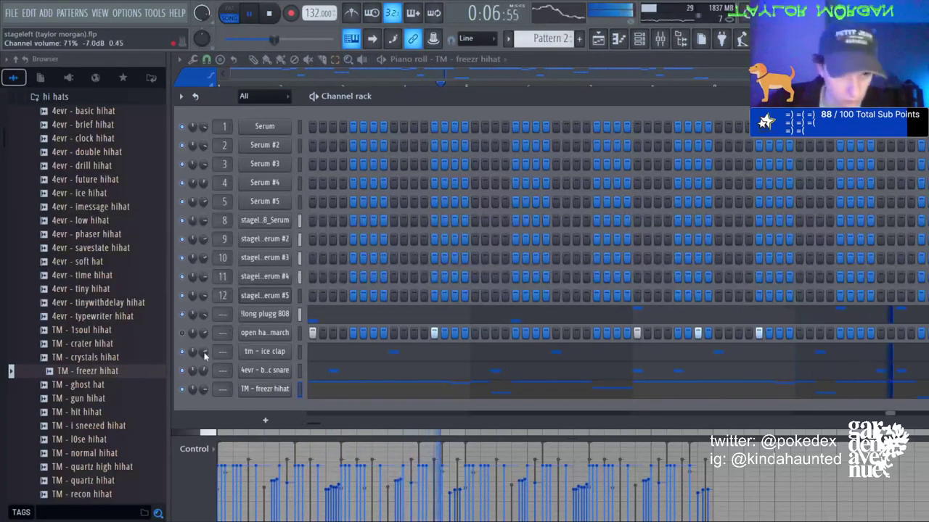
{"action": "left_click", "coordinate": [314, 356]}
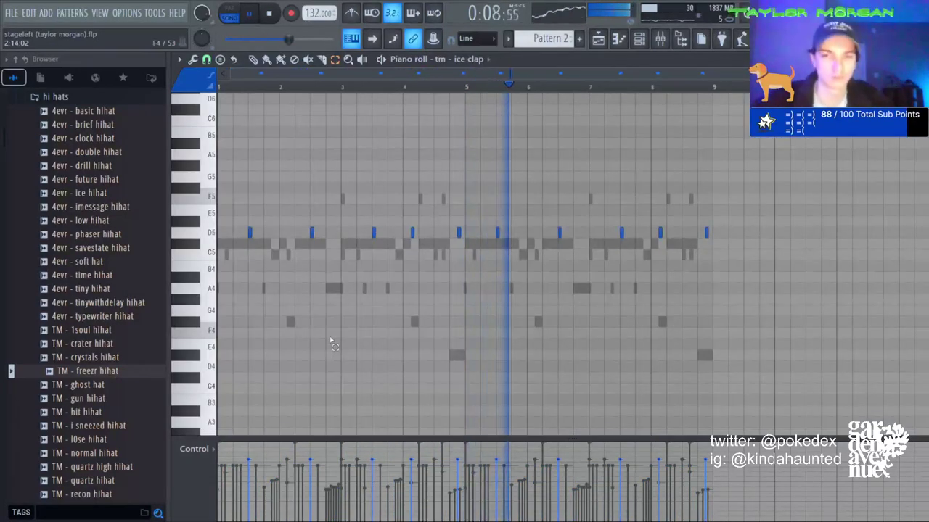
{"action": "scroll", "coordinate": [72, 177], "scroll_direction": "up", "scroll_amount": 5}
{"action": "left_click", "coordinate": [73, 243]}
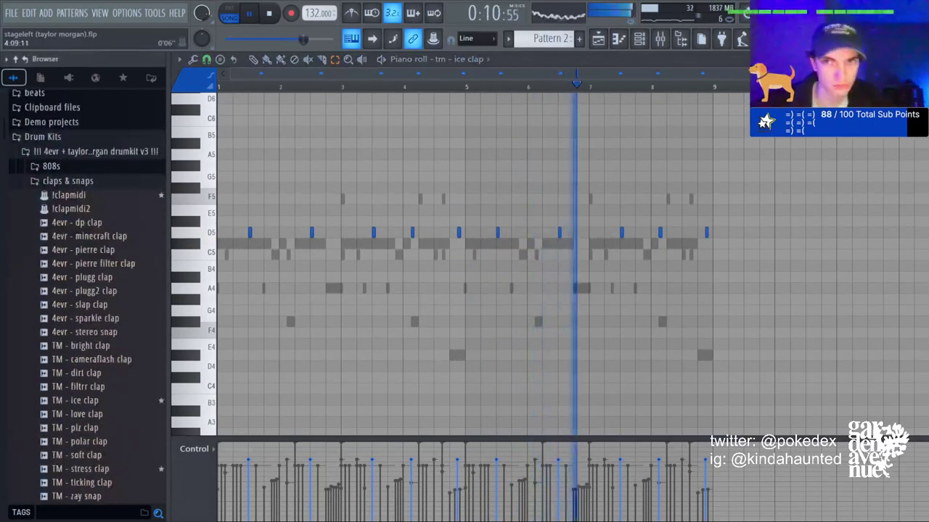
Replace the ice clap sample with TM - stress clap after trying TM - ticking clap, and lower its notes to B4.
{"action": "left_click", "coordinate": [638, 39]}
{"action": "scroll", "coordinate": [78, 450], "scroll_direction": "down", "scroll_amount": 2}
{"action": "left_click_drag", "start_coordinate": [99, 403], "coordinate": [261, 352]}
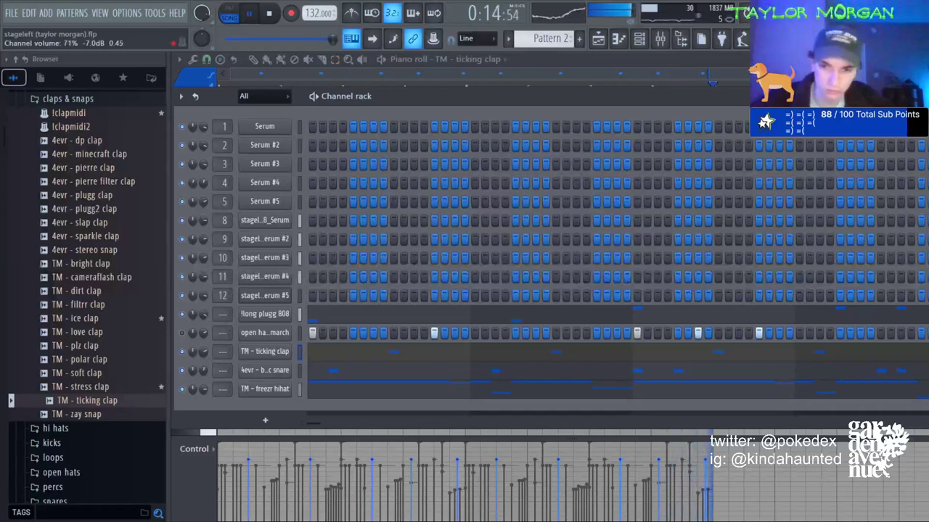
{"action": "left_click_drag", "start_coordinate": [90, 388], "coordinate": [265, 353]}
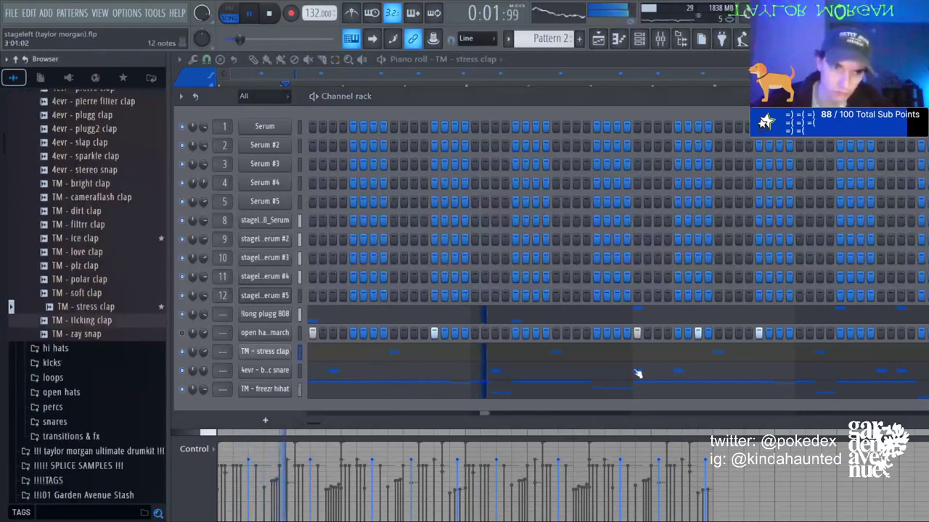
{"action": "key", "text": "F7"}
{"action": "key", "text": "F7"}
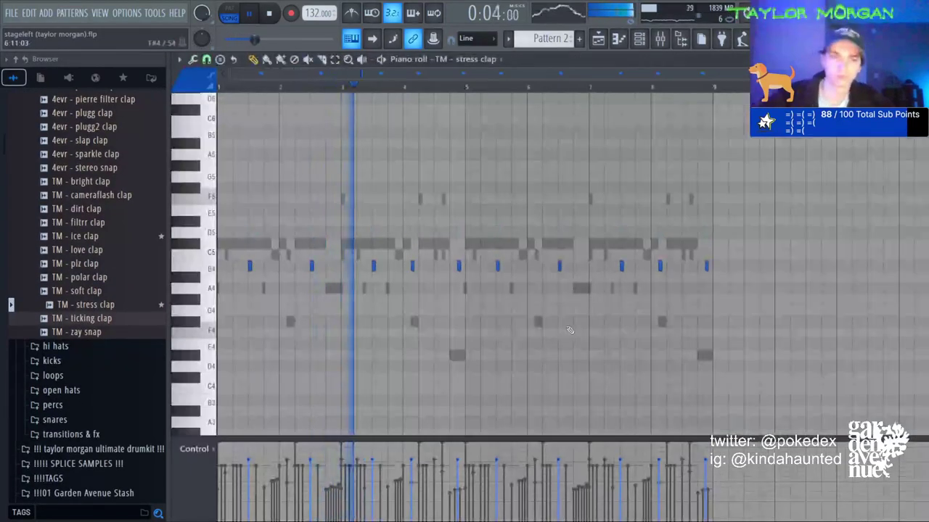
{"action": "key", "text": "F6"}
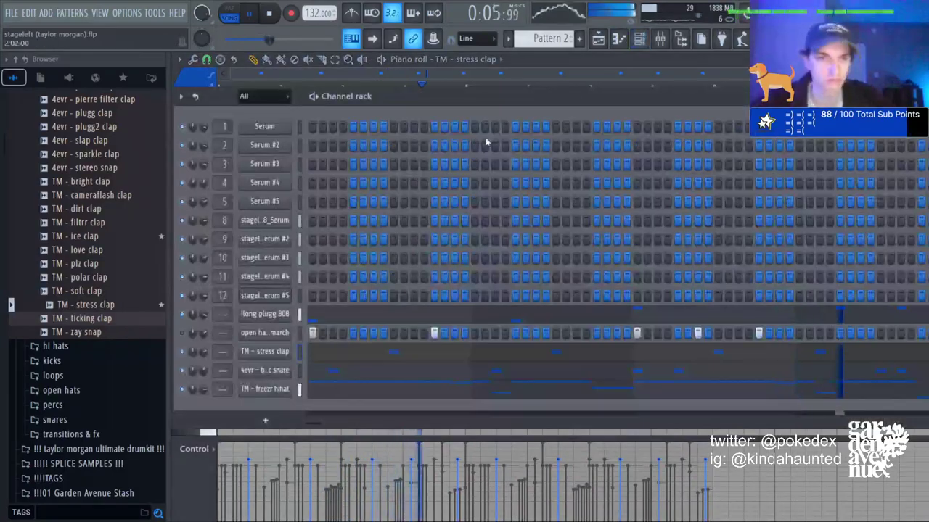
Shape the first two bounced Serum tracks with Parametric EQ 2, lowering the first's volume slightly and setting the second's to about 98%.
{"action": "key", "text": "F9"}
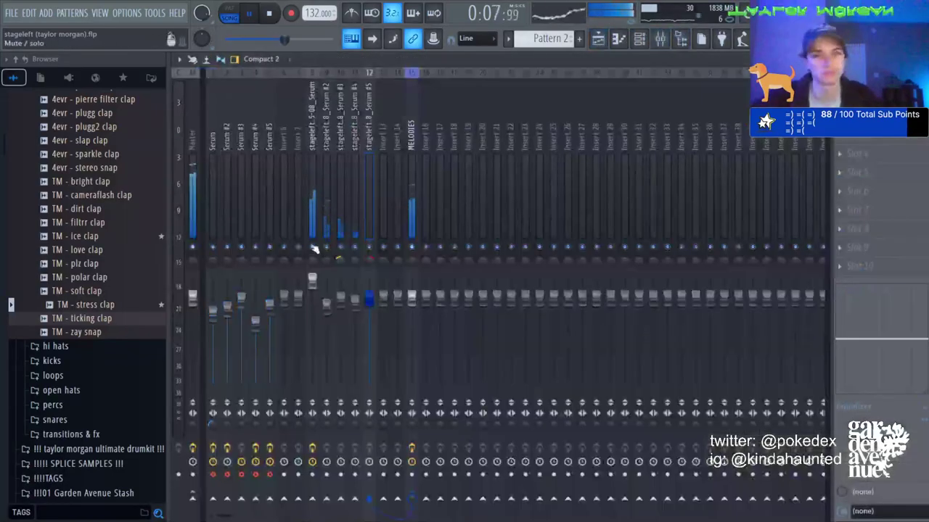
{"action": "left_click", "coordinate": [315, 249]}
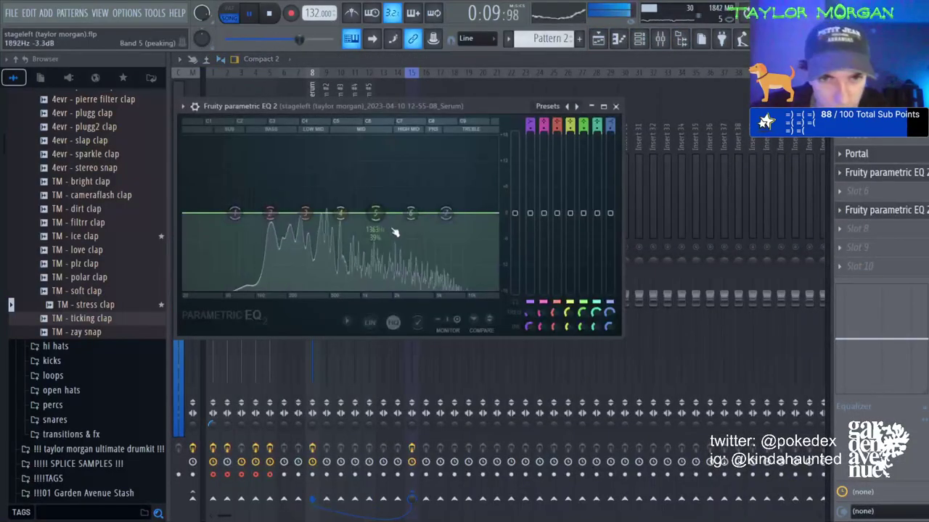
{"action": "left_click_drag", "start_coordinate": [376, 213], "coordinate": [341, 227]}
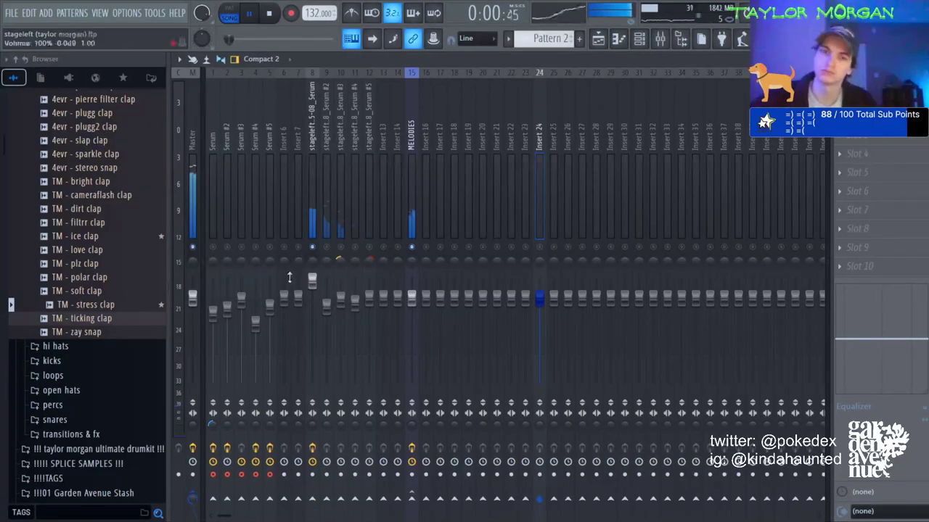
{"action": "left_click", "coordinate": [312, 280]}
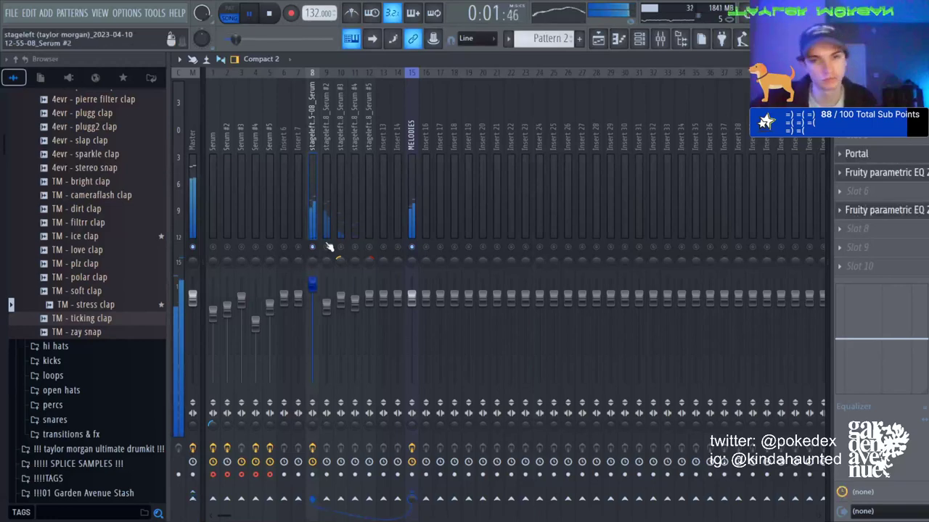
{"action": "left_click", "coordinate": [326, 304]}
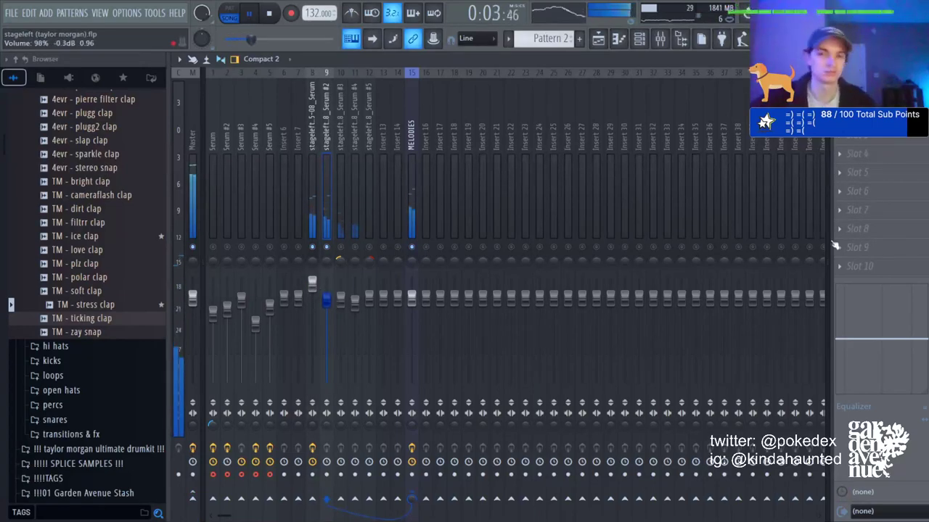
{"action": "left_click_drag", "start_coordinate": [462, 229], "coordinate": [333, 249]}
Add Parametric EQ 2 to the bounced Serum #3 track with a high-shelf boost and a low-mid cut, and select the Serum #4 track.
{"action": "left_click", "coordinate": [340, 105]}
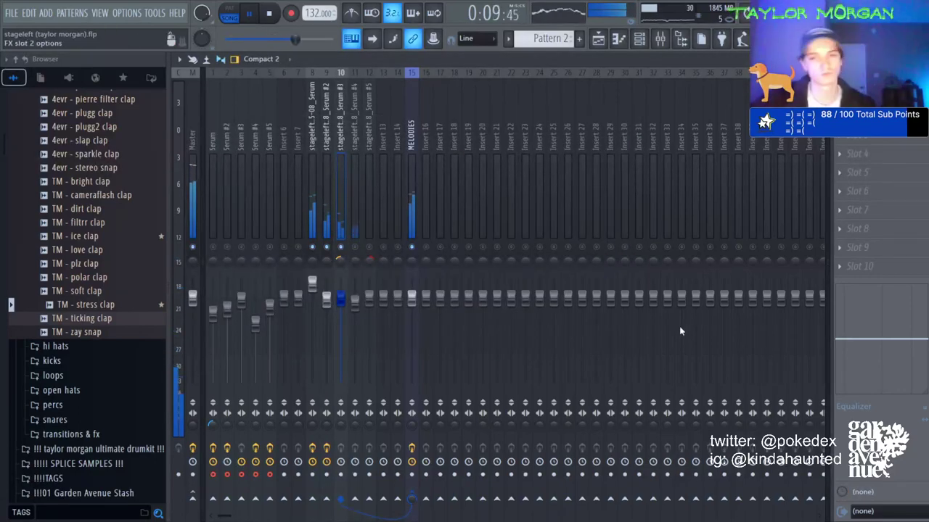
{"action": "left_click_drag", "start_coordinate": [559, 327], "coordinate": [484, 292]}
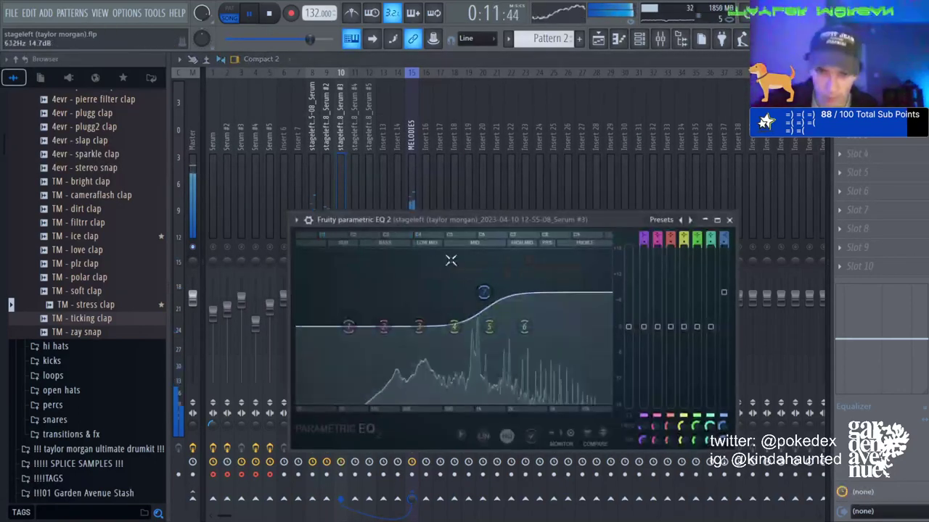
{"action": "left_click_drag", "start_coordinate": [455, 326], "coordinate": [457, 354]}
{"action": "left_click_drag", "start_coordinate": [484, 293], "coordinate": [480, 293]}
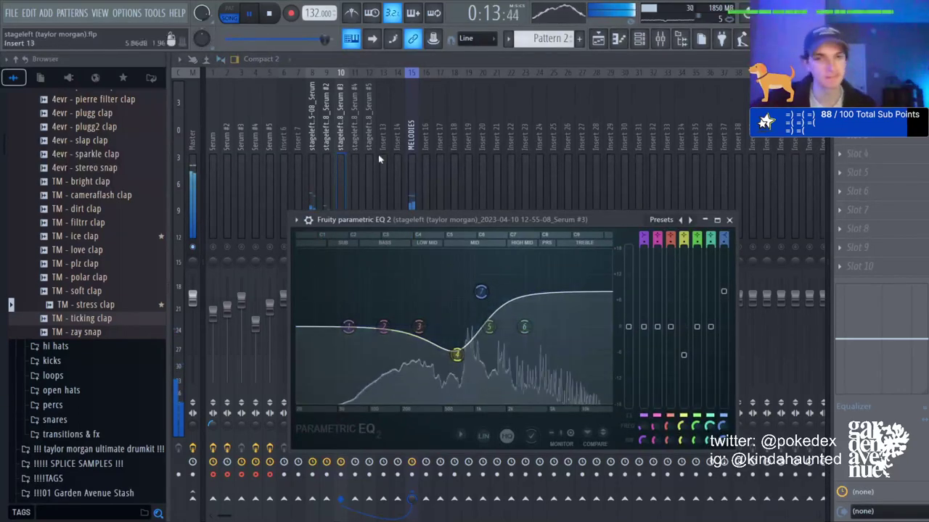
{"action": "left_click", "coordinate": [355, 135]}
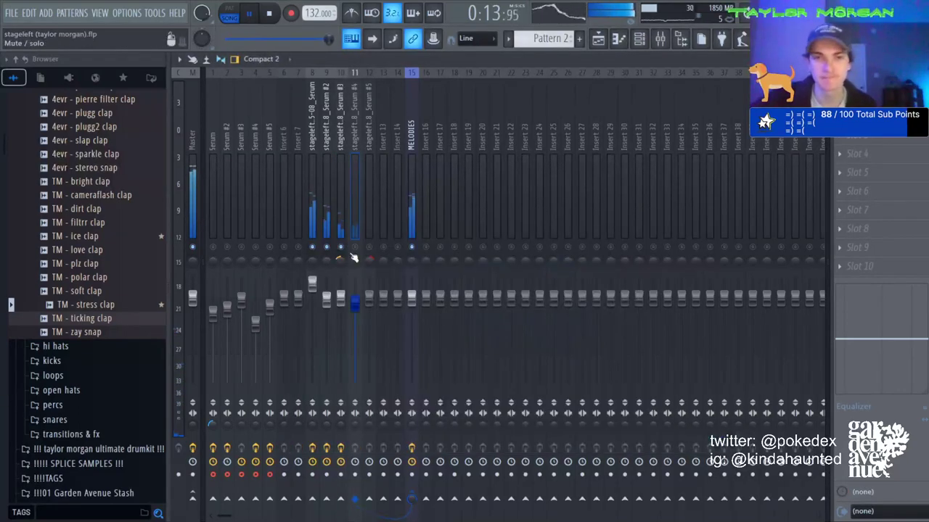
Load the taylors arp preset in a new Zebra2 instrument and set oscillator 2's volume to 0.00.
{"action": "left_click", "coordinate": [639, 42]}
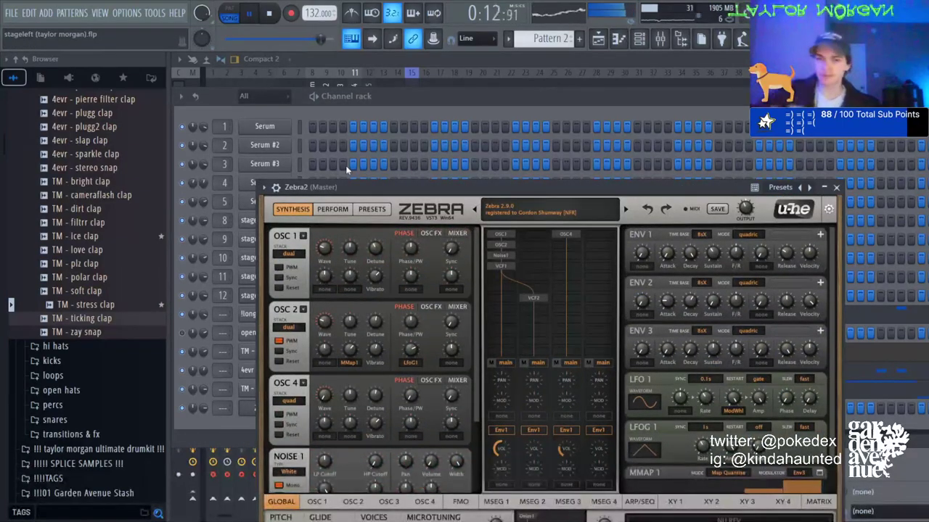
{"action": "left_click", "coordinate": [370, 216]}
{"action": "left_click_drag", "start_coordinate": [808, 189], "coordinate": [804, 191]}
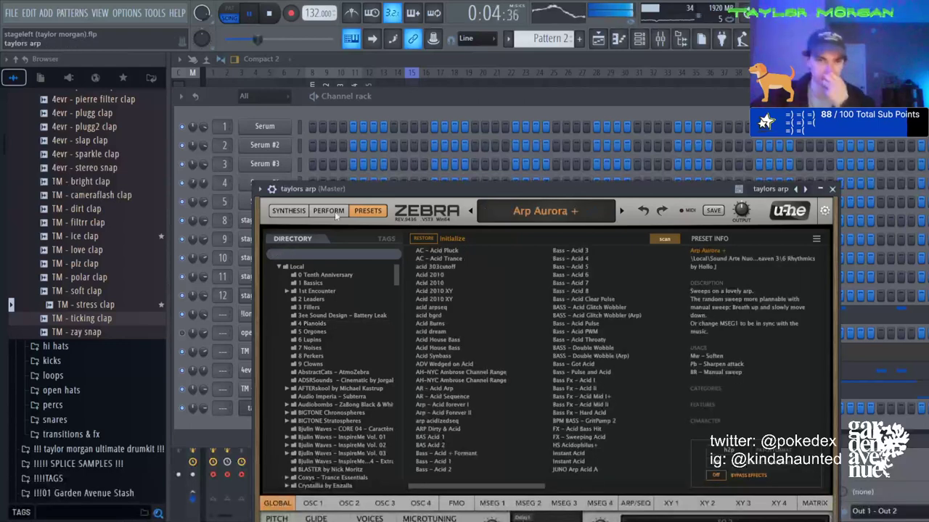
{"action": "left_click", "coordinate": [288, 211]}
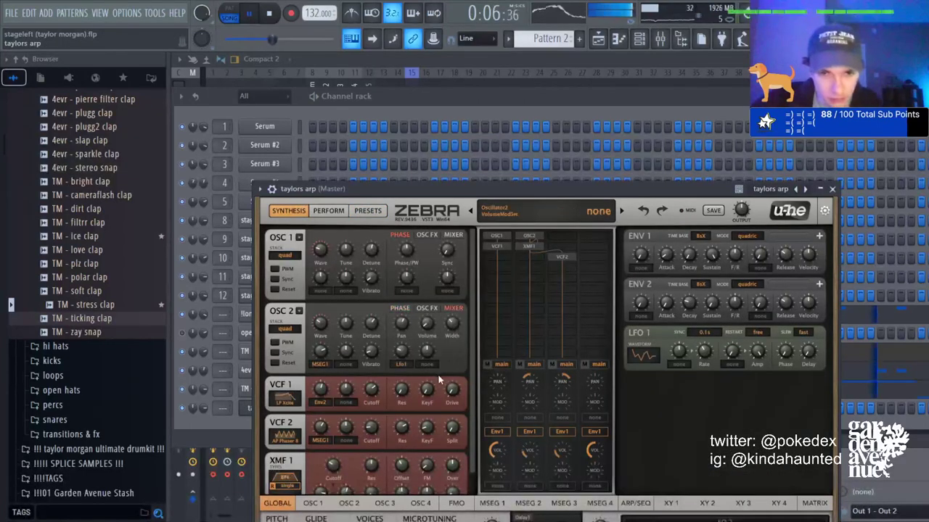
{"action": "left_click", "coordinate": [426, 307]}
{"action": "left_click", "coordinate": [451, 309]}
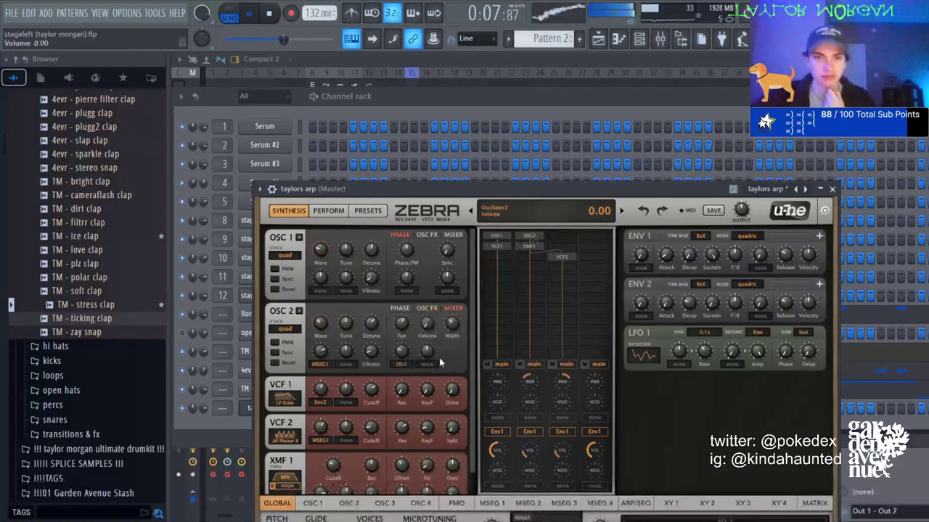
Check the 808's notes and enter a two-bar D#5, G5 and G#5 chord at bar 1 for taylors arp.
{"action": "left_click", "coordinate": [628, 44]}
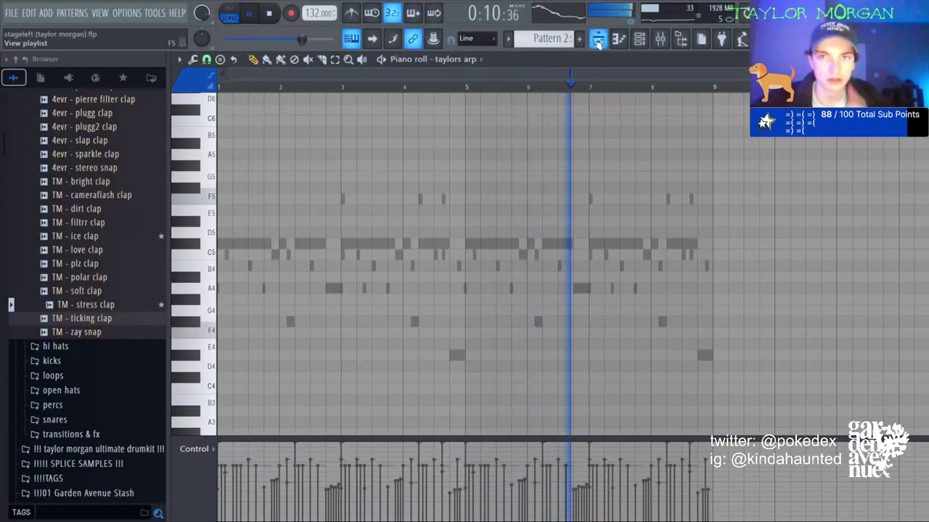
{"action": "left_click", "coordinate": [446, 61]}
{"action": "left_click", "coordinate": [478, 201]}
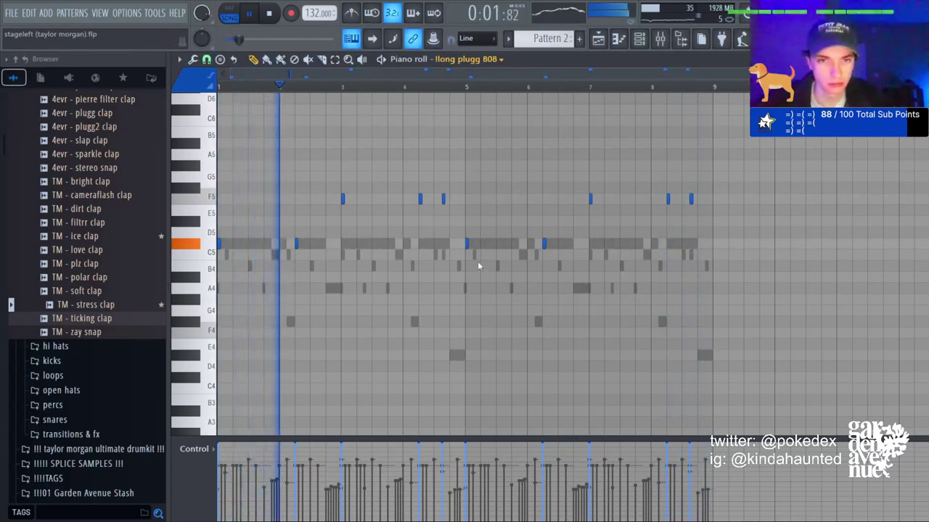
{"action": "key", "text": "Down"}
{"action": "key", "text": "space"}
{"action": "left_click", "coordinate": [253, 176]}
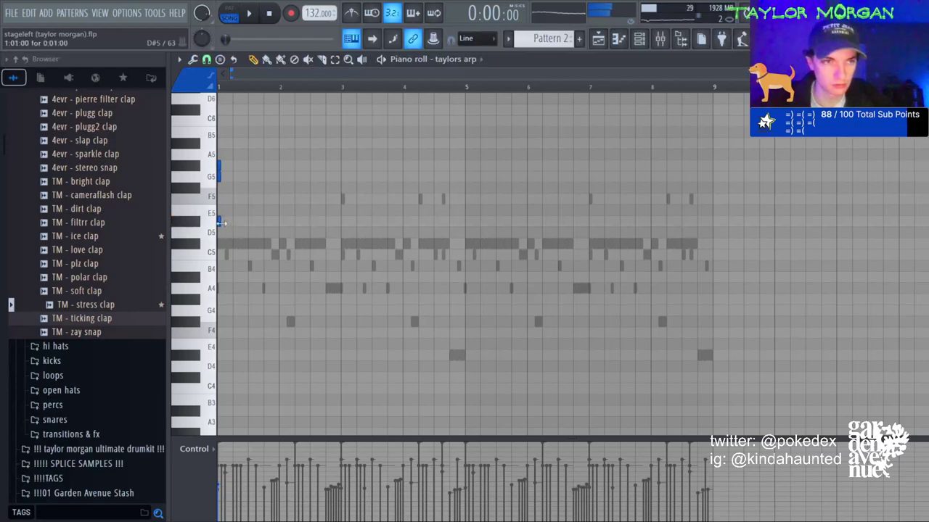
{"action": "key", "text": "ctrl+a"}
{"action": "left_click_drag", "start_coordinate": [221, 222], "coordinate": [349, 230]}
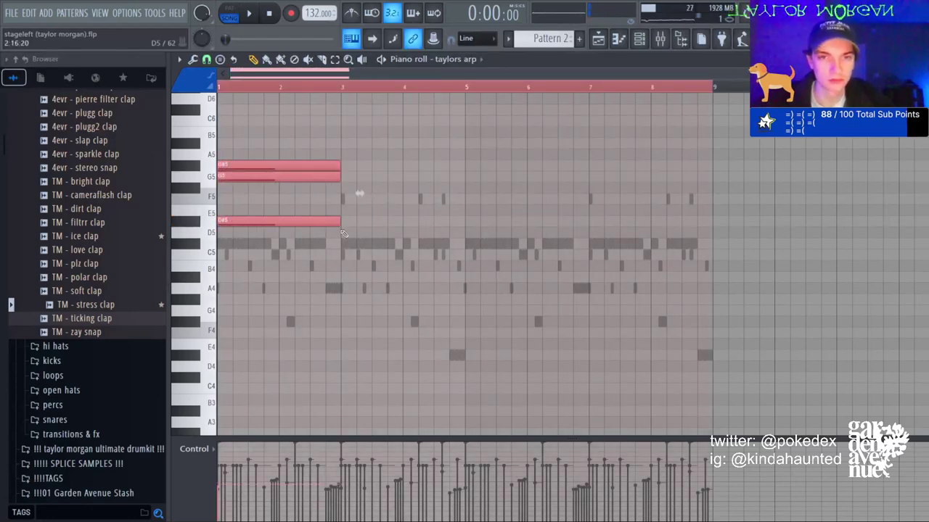
Audition the arp chord and duplicate it three times to fill bars 3 to 8.
{"action": "key", "text": "ctrl+d"}
{"action": "key", "text": "space"}
{"action": "key", "text": "ctrl+Up"}
{"action": "key", "text": "ctrl+Down"}
{"action": "key", "text": "space"}
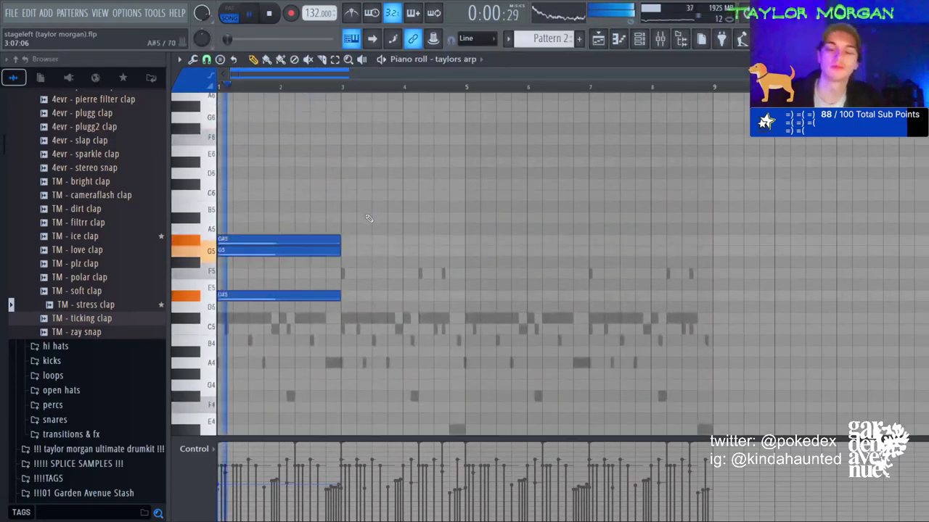
{"action": "key", "text": "ctrl+b"}
{"action": "key", "text": "ctrl+b"}
{"action": "key", "text": "ctrl+b"}
{"action": "key", "text": "ctrl+d"}
Raise the chord's D#5 notes in bars 3–4 and bars 7–8 by one octave to D#6.
{"action": "left_click", "coordinate": [334, 60]}
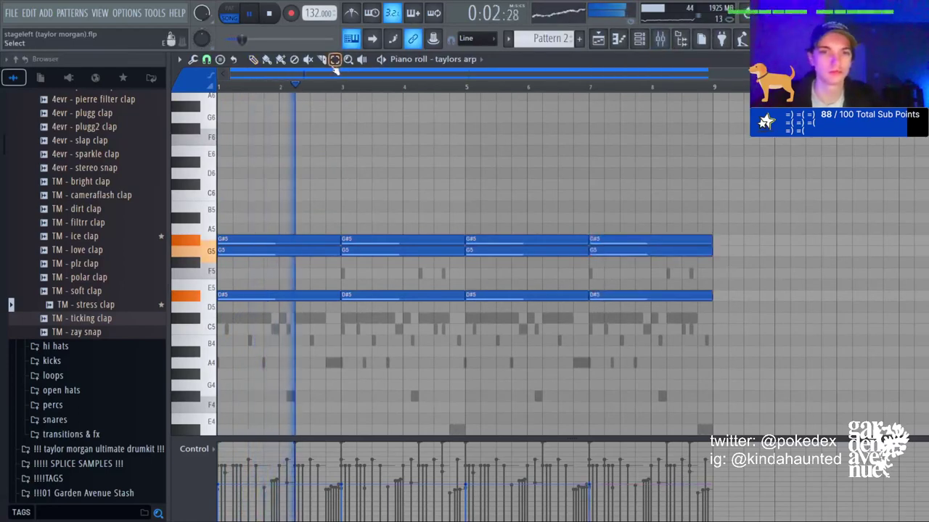
{"action": "left_click_drag", "start_coordinate": [376, 280], "coordinate": [398, 367]}
{"action": "key", "text": "ctrl+Up"}
{"action": "key", "text": "ctrl+d"}
{"action": "left_click_drag", "start_coordinate": [622, 277], "coordinate": [655, 351]}
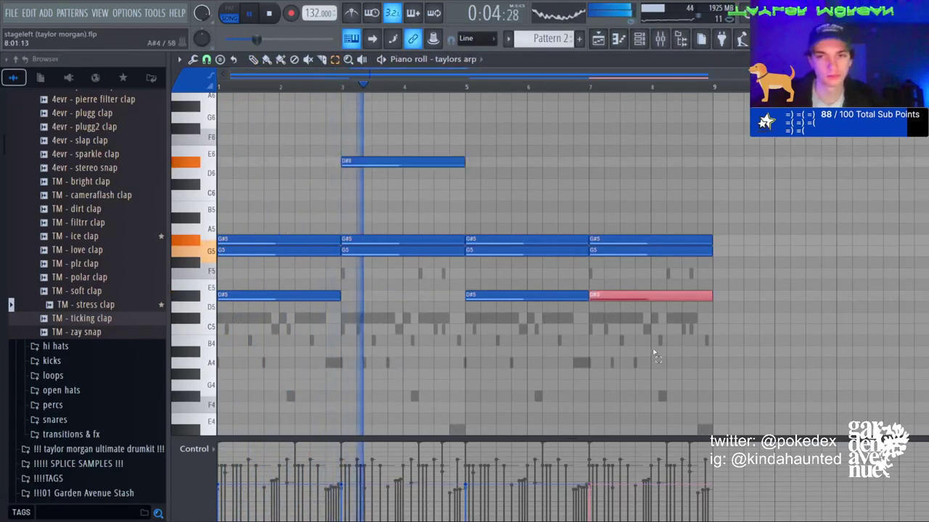
{"action": "key", "text": "ctrl+Up"}
{"action": "key", "text": "ctrl+d"}
Route taylors arp to mixer insert 13, cut its lows and boost its highs with Parametric EQ 2, and lower its volume.
{"action": "key", "text": "F9"}
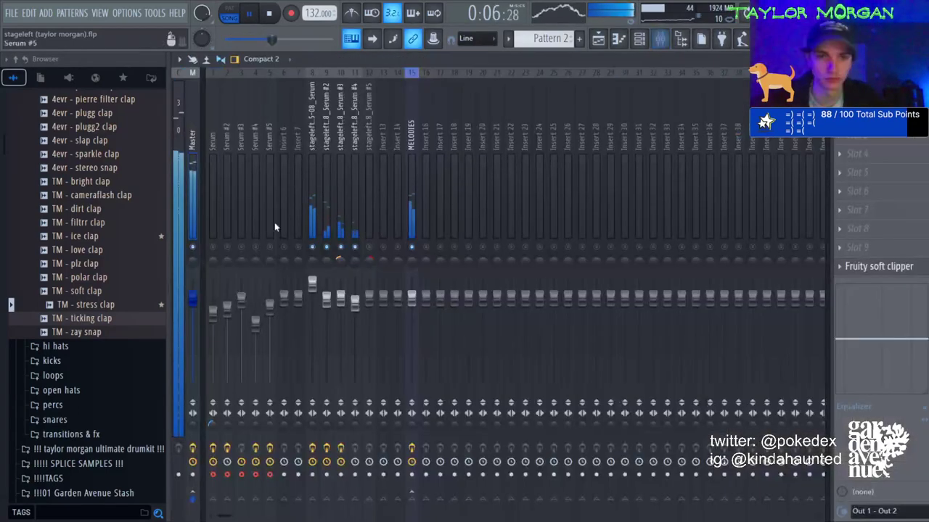
{"action": "left_click", "coordinate": [384, 200]}
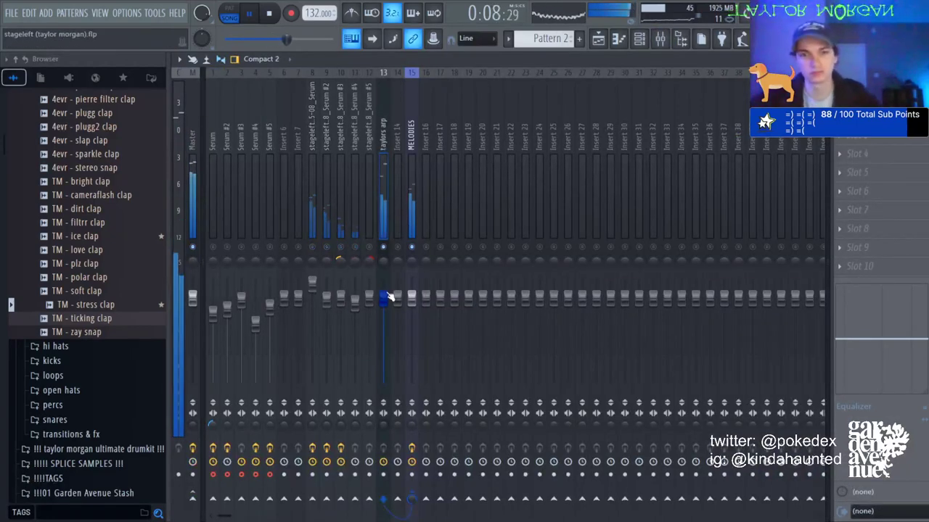
{"action": "left_click", "coordinate": [600, 386]}
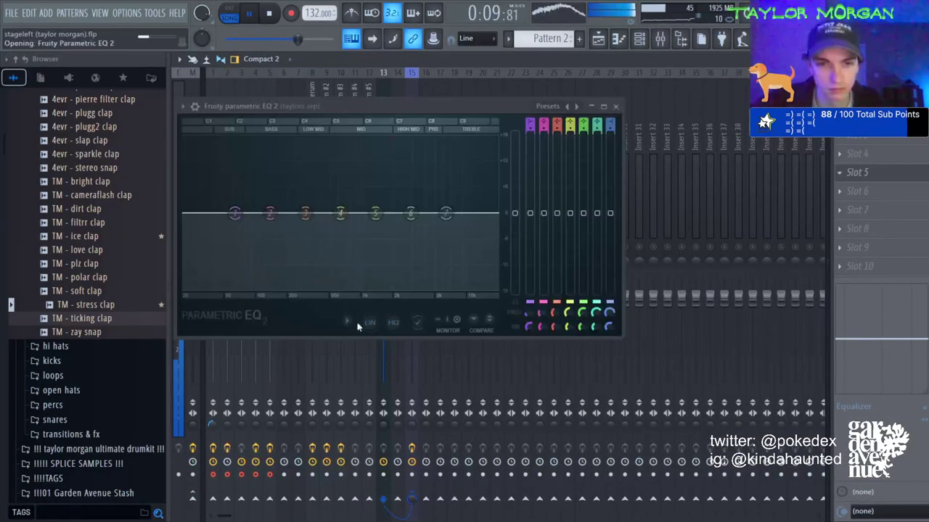
{"action": "left_click_drag", "start_coordinate": [234, 213], "coordinate": [361, 259]}
{"action": "left_click_drag", "start_coordinate": [388, 203], "coordinate": [421, 189]}
{"action": "key", "text": "Escape"}
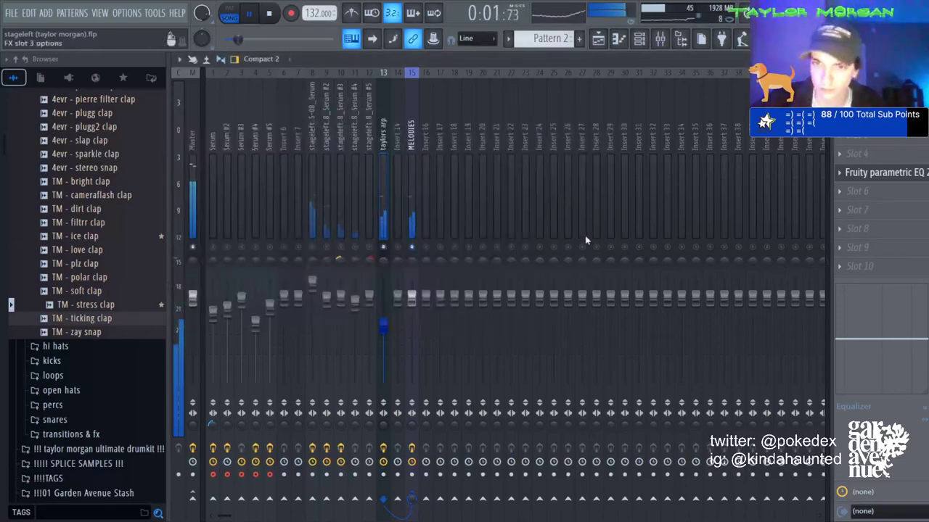
Add OTT and Gross Beat to the taylors arp track and load Gross Beat's "sounds good on sine bells" preset.
{"action": "key", "text": "Escape"}
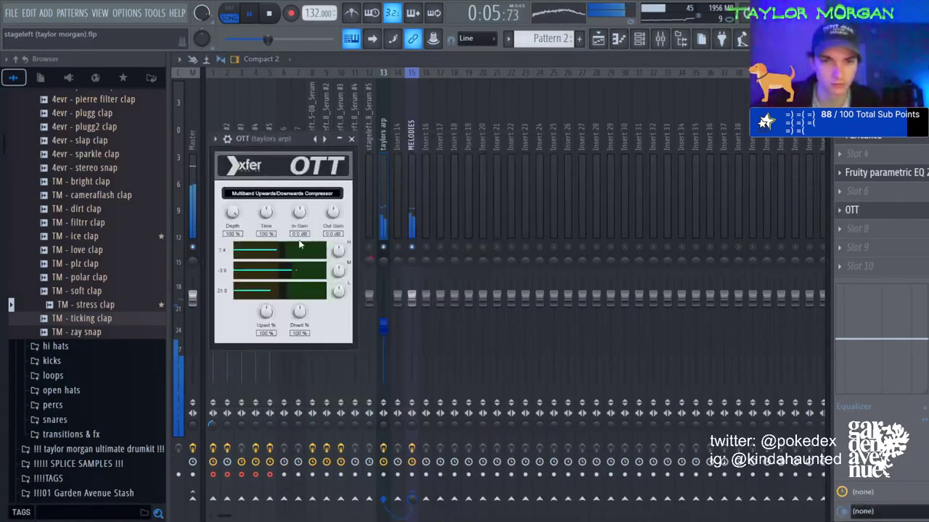
{"action": "key", "text": "Escape"}
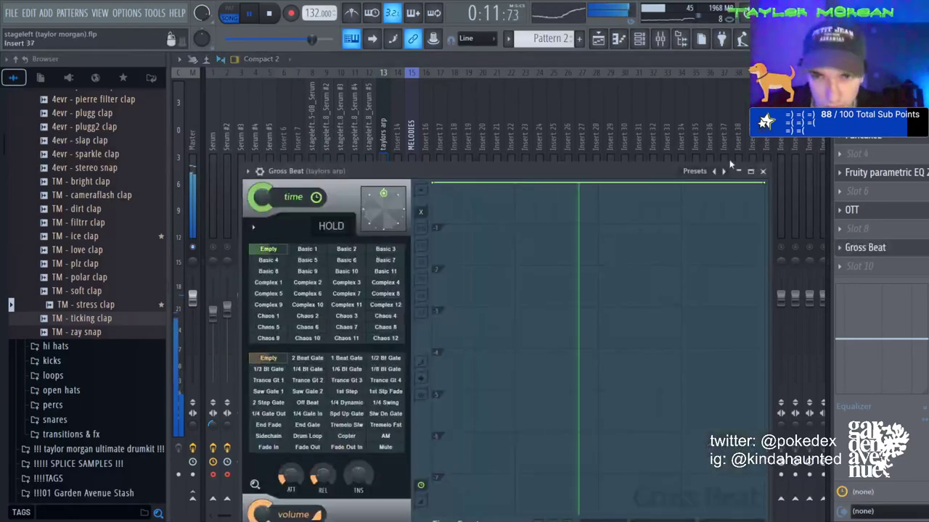
{"action": "left_click", "coordinate": [723, 171]}
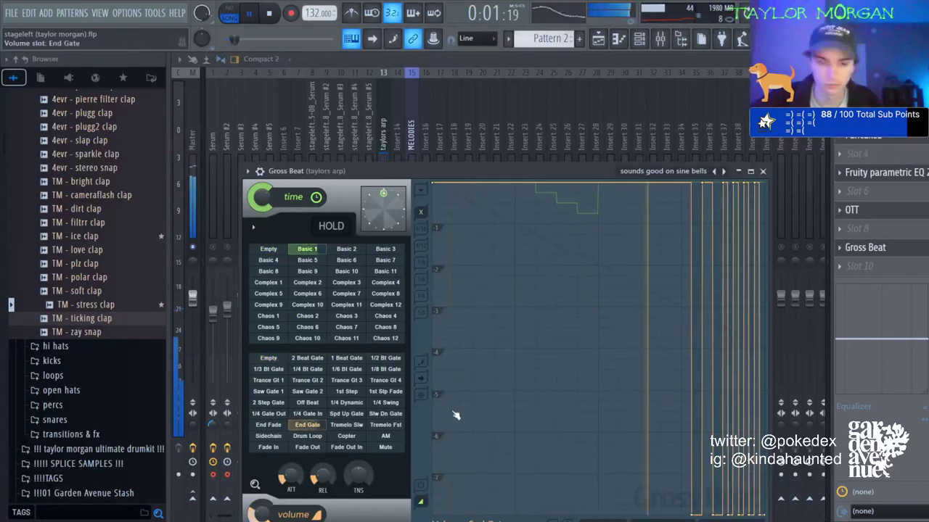
Route the long plugg 808, open hat, clap, snare and hi-hat channels to mixer inserts 18–22 and raise the taylors arp volume slightly.
{"action": "left_click", "coordinate": [358, 107]}
{"action": "left_click", "coordinate": [641, 41]}
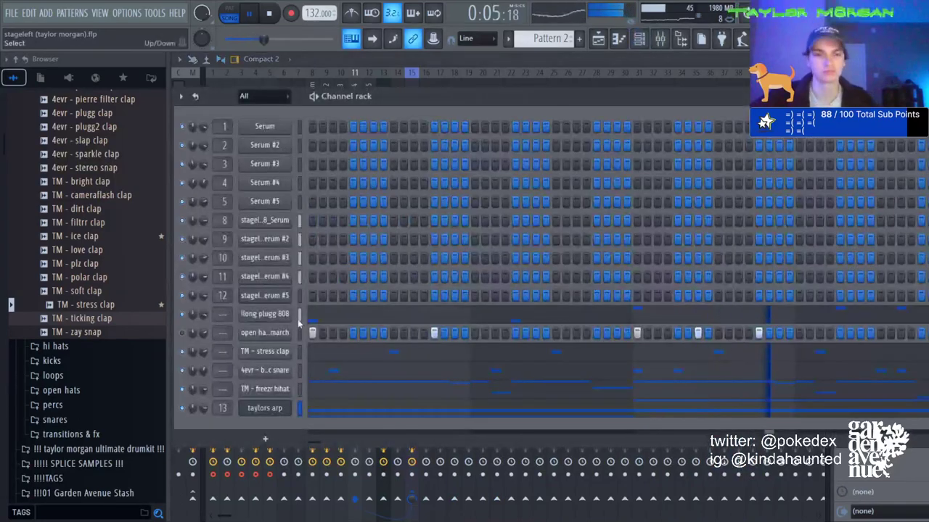
{"action": "key", "text": "F6"}
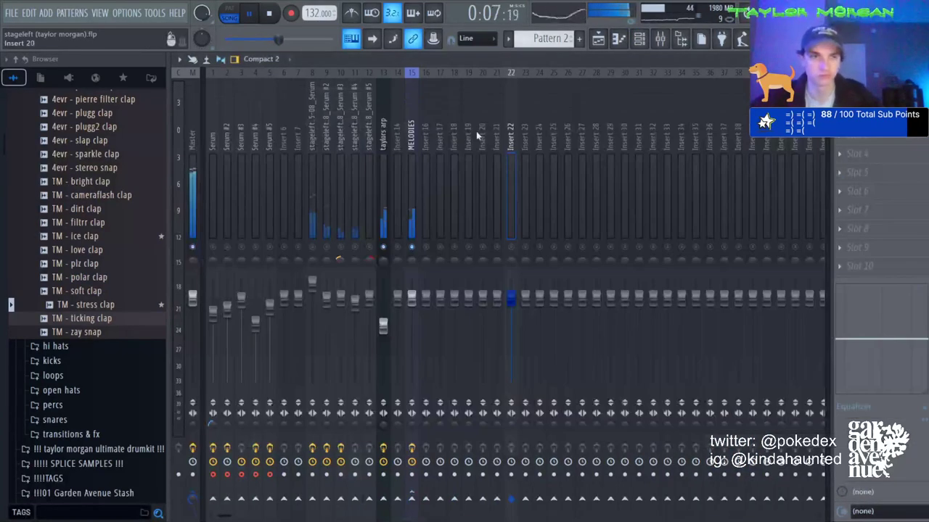
{"action": "left_click", "coordinate": [456, 139]}
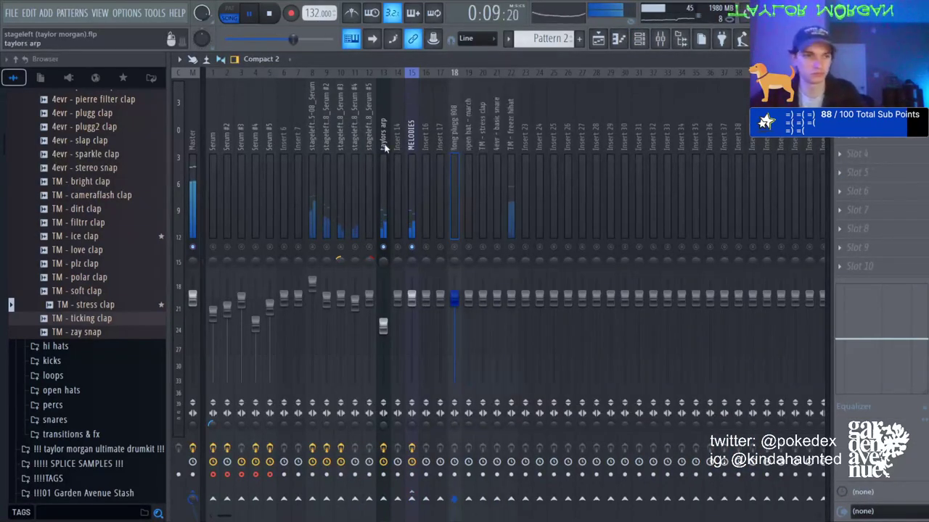
{"action": "left_click", "coordinate": [379, 185]}
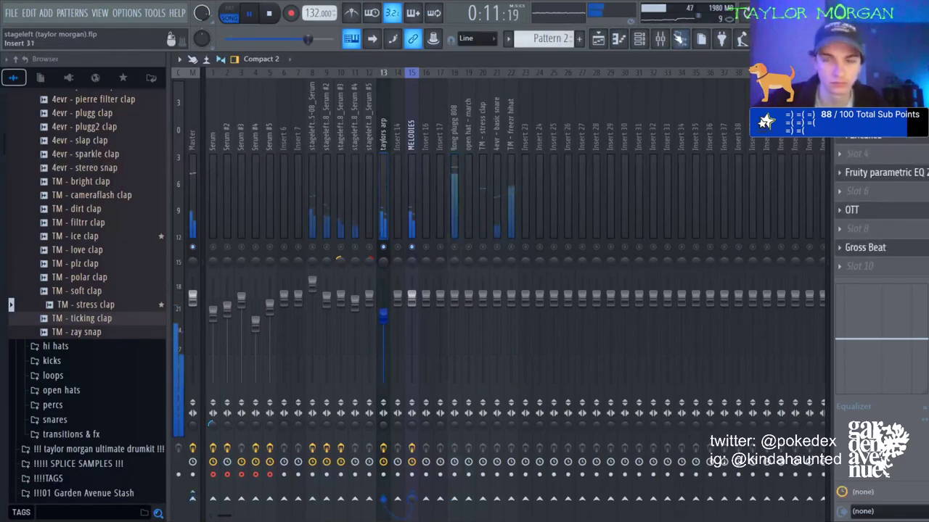
Enable the volume envelope on the long plugg 808 sampler with its hold time at 100%.
{"action": "left_click", "coordinate": [639, 38]}
{"action": "left_click", "coordinate": [283, 317]}
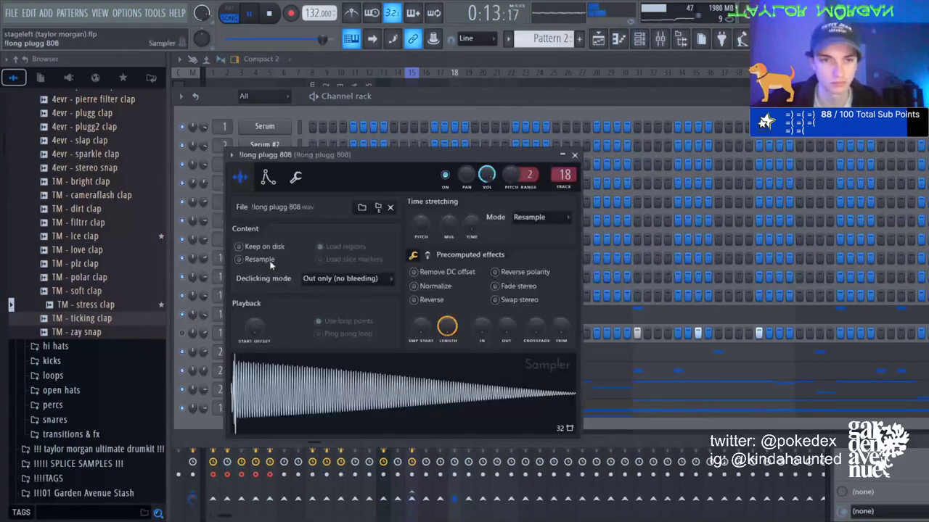
{"action": "left_click", "coordinate": [266, 179]}
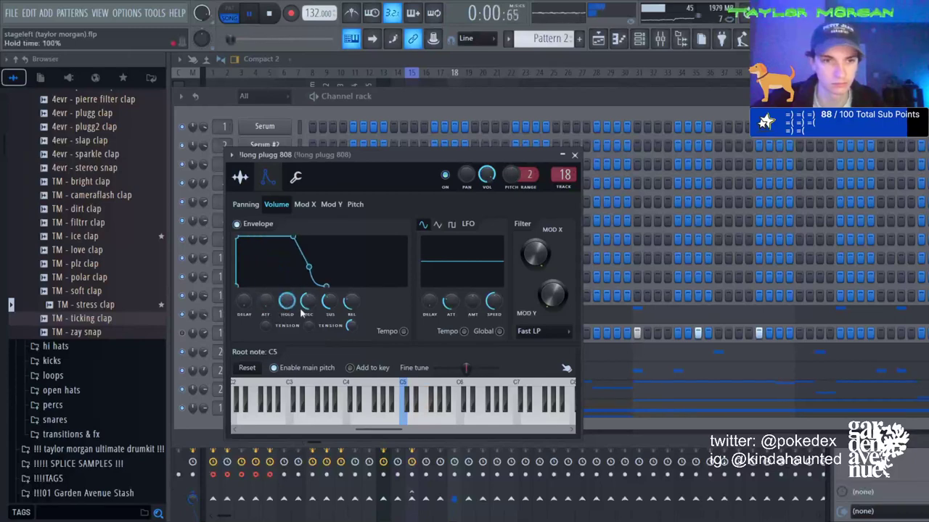
Check Gross Beat on the taylors arp track and move it up one effect slot.
{"action": "left_click", "coordinate": [660, 40]}
{"action": "left_click", "coordinate": [387, 166]}
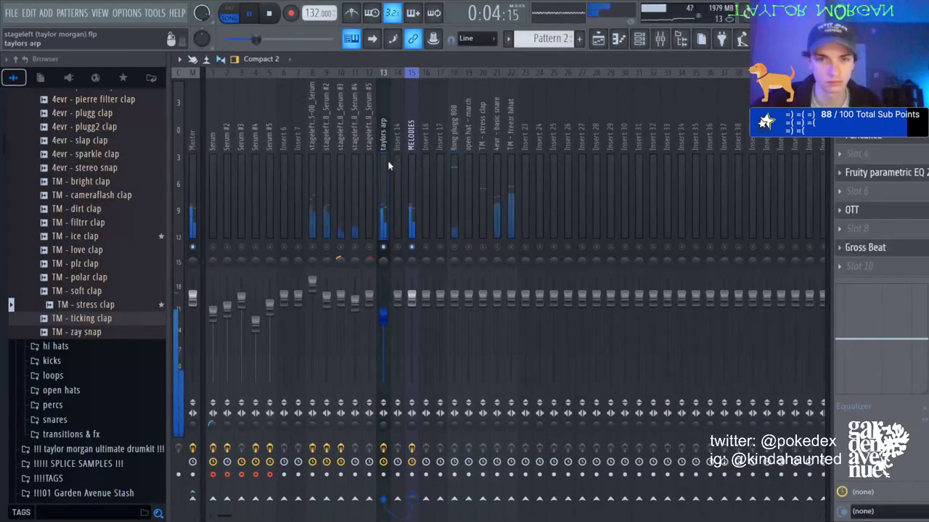
{"action": "left_click", "coordinate": [887, 250]}
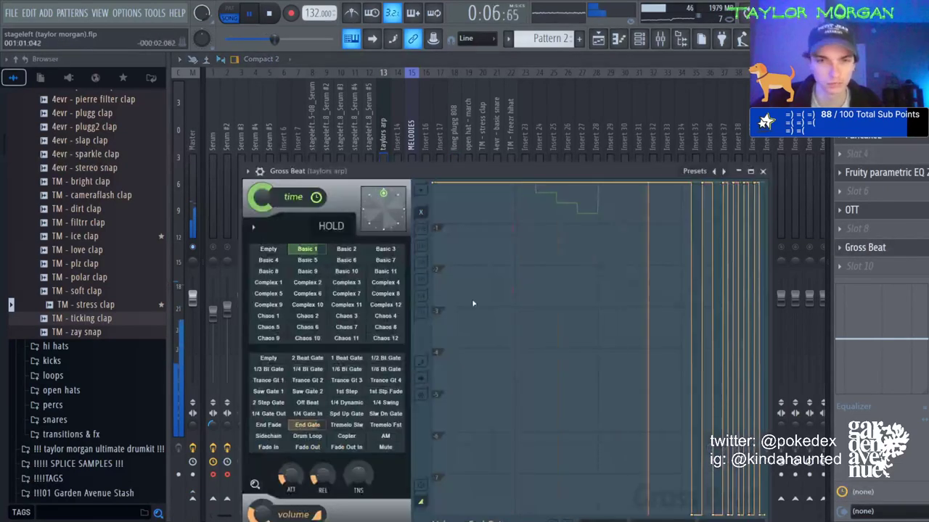
{"action": "left_click", "coordinate": [762, 172]}
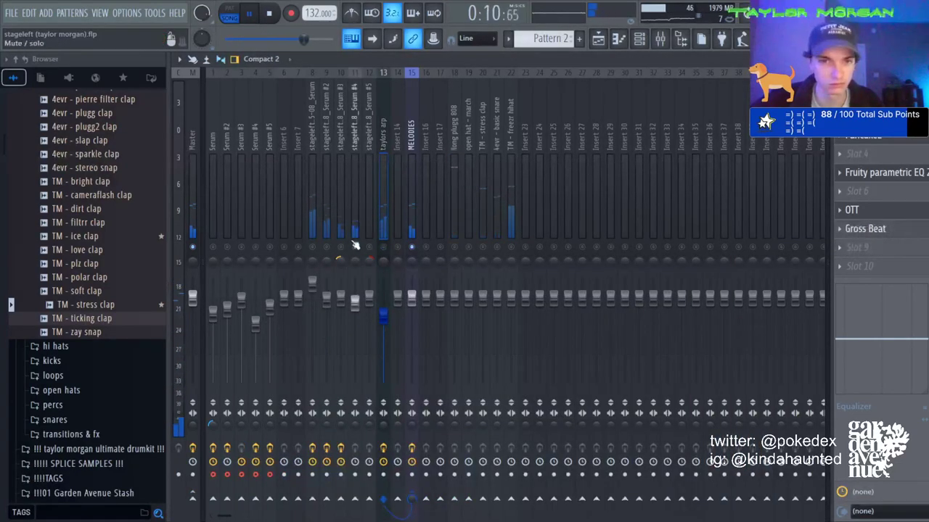
In the bounced Serum #3 track's Parametric EQ 2, strengthen the high boost and shift it and the mid cut to lower frequencies.
{"action": "left_click", "coordinate": [357, 308]}
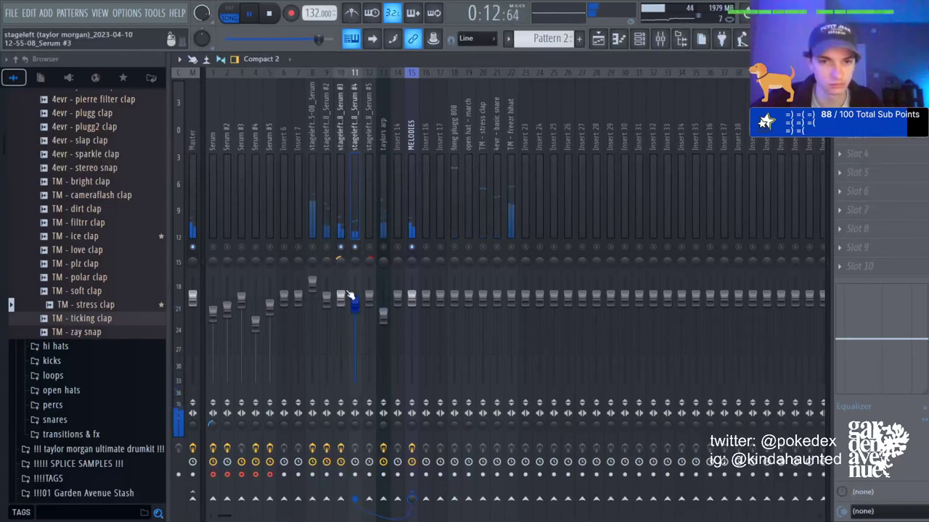
{"action": "left_click", "coordinate": [863, 97]}
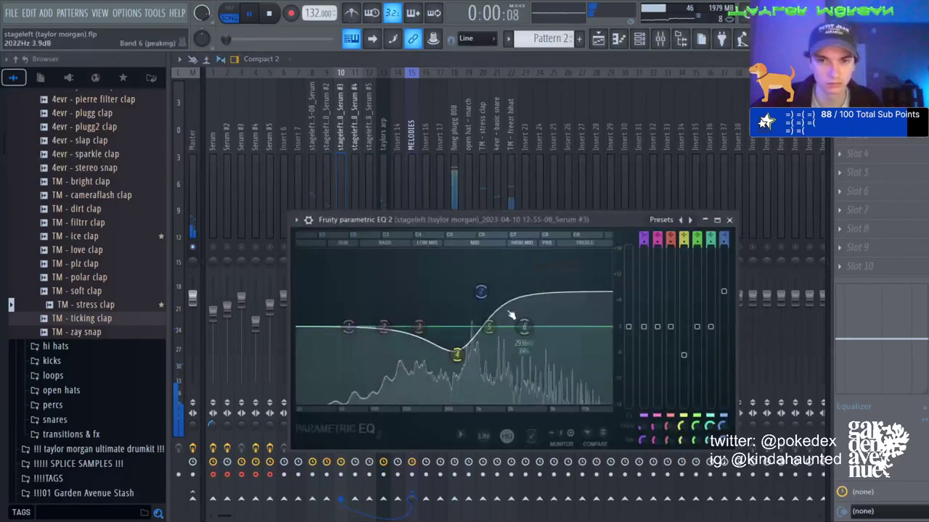
{"action": "left_click_drag", "start_coordinate": [481, 290], "coordinate": [469, 282]}
{"action": "left_click_drag", "start_coordinate": [458, 353], "coordinate": [445, 355]}
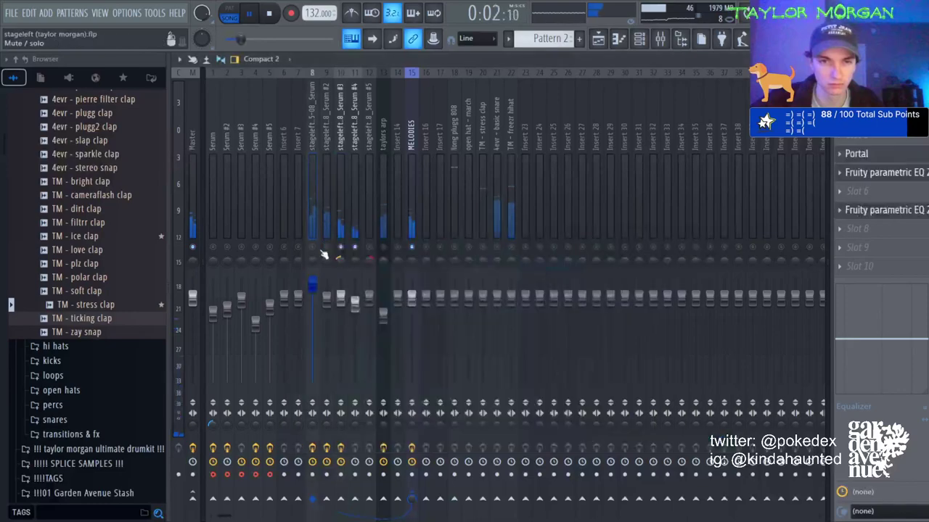
{"action": "left_click", "coordinate": [638, 43]}
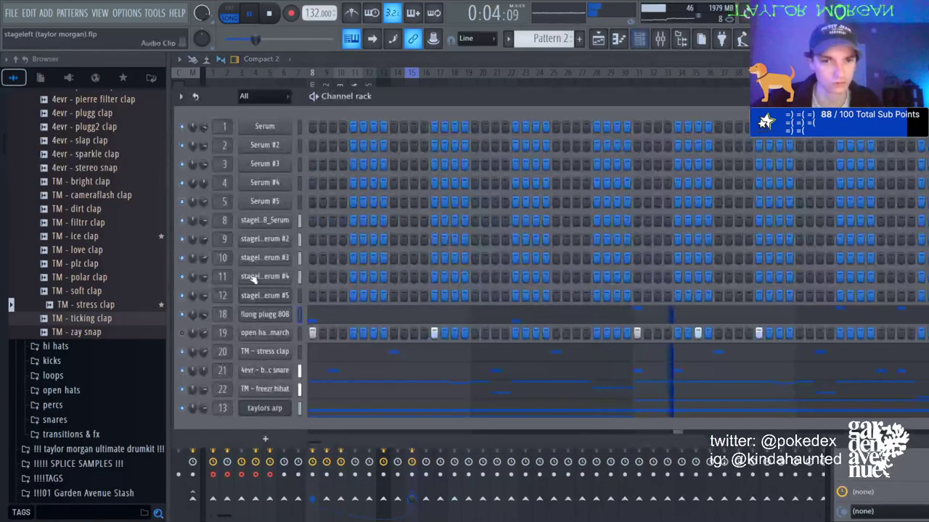
{"action": "left_click", "coordinate": [598, 40]}
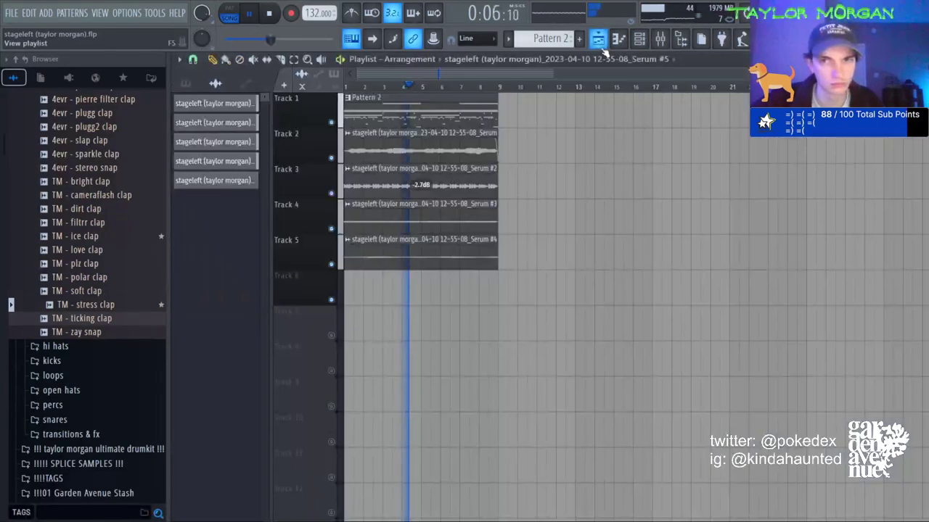
{"action": "left_click", "coordinate": [639, 39]}
{"action": "left_click", "coordinate": [661, 42]}
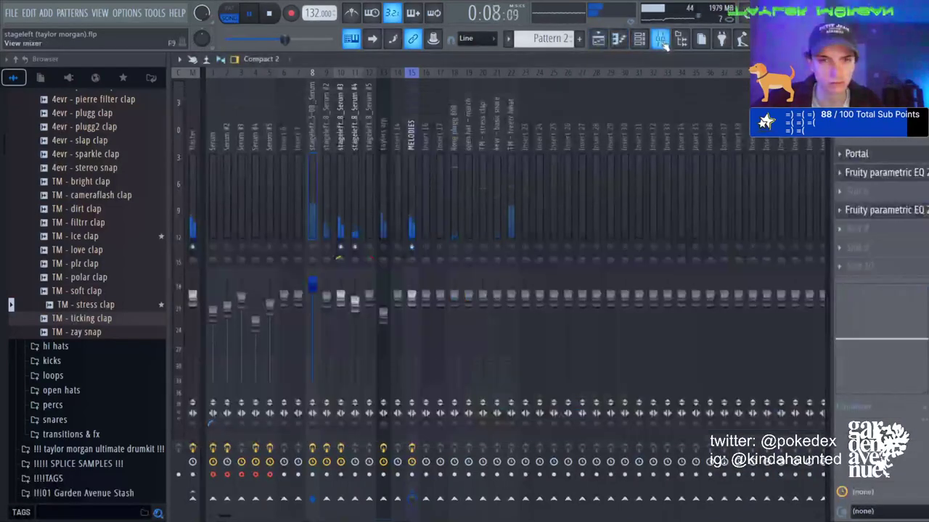
Raise the bounced Serum #4 track's volume and add ValhallaVintageVerb to it with a longer decay and a reduced mix.
{"action": "left_click", "coordinate": [351, 227]}
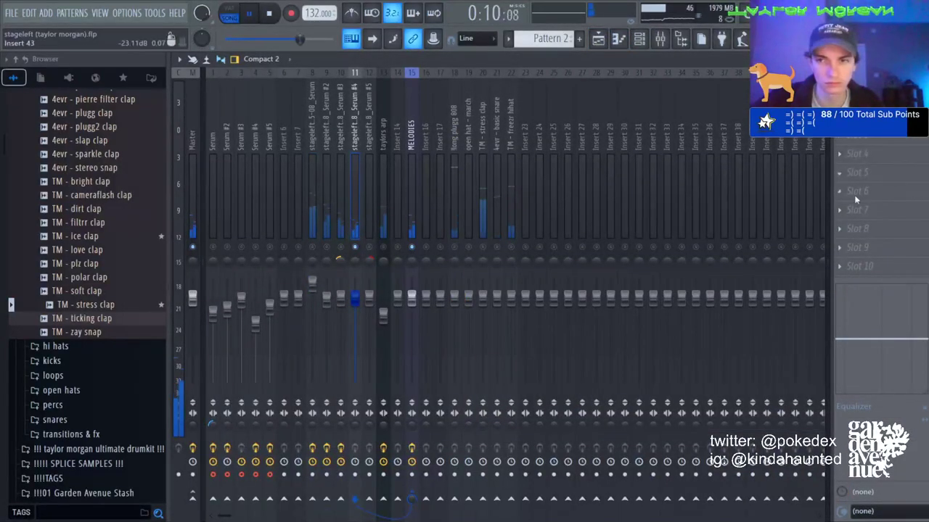
{"action": "left_click", "coordinate": [333, 227]}
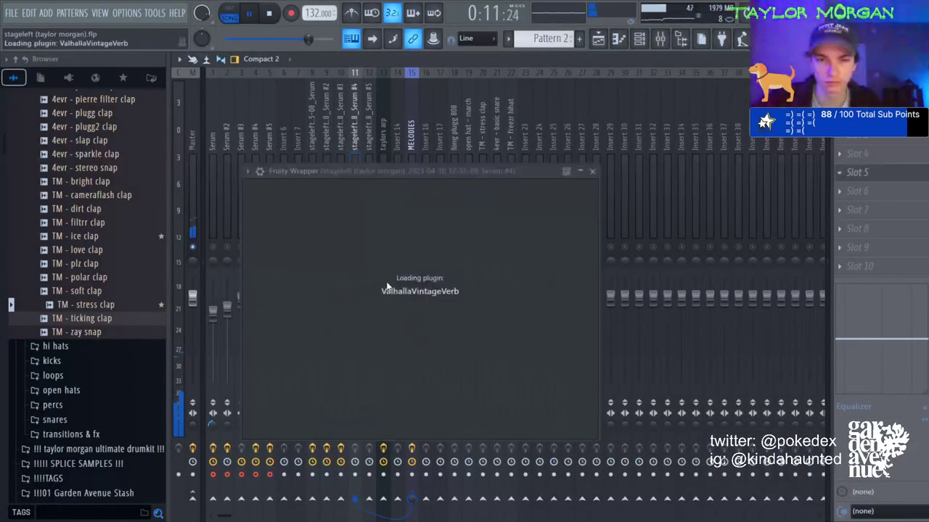
{"action": "left_click_drag", "start_coordinate": [385, 289], "coordinate": [383, 251]}
{"action": "left_click_drag", "start_coordinate": [284, 274], "coordinate": [283, 320]}
Solo the bounced Serum melody tracks and add Parametric EQ 2 to the MELODIES bus with a slight mid cut.
{"action": "left_click", "coordinate": [312, 150]}
{"action": "left_click", "coordinate": [312, 248]}
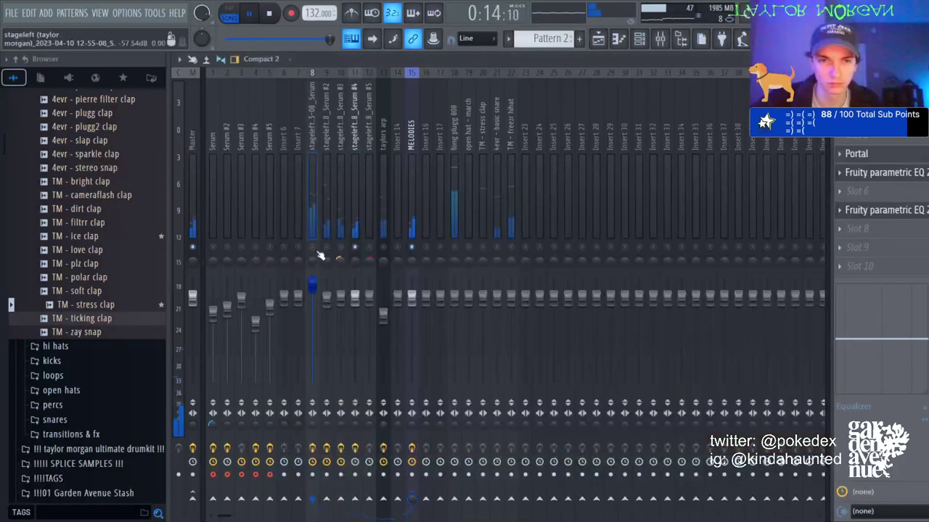
{"action": "left_click", "coordinate": [340, 247]}
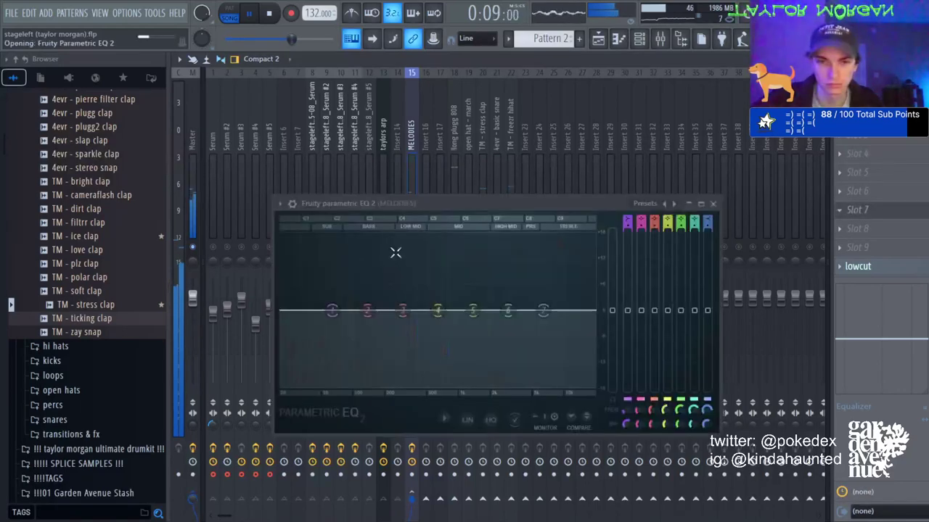
{"action": "left_click_drag", "start_coordinate": [403, 310], "coordinate": [436, 326]}
{"action": "left_click", "coordinate": [427, 172]}
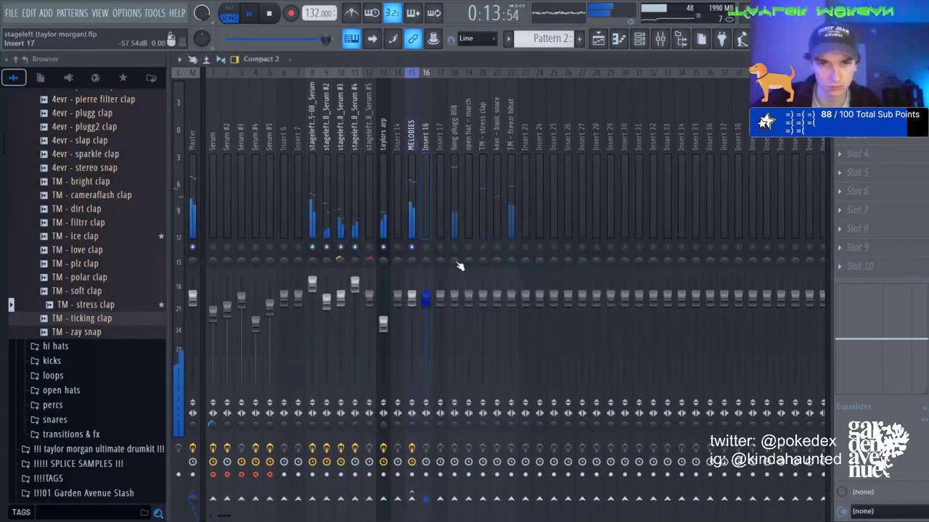
Solo the long plugg 808, raise its volume slightly and transpose its last note in bar 4 from F5 up to G#5.
{"action": "right_click", "coordinate": [455, 249]}
{"action": "left_click_drag", "start_coordinate": [457, 294], "coordinate": [464, 287]}
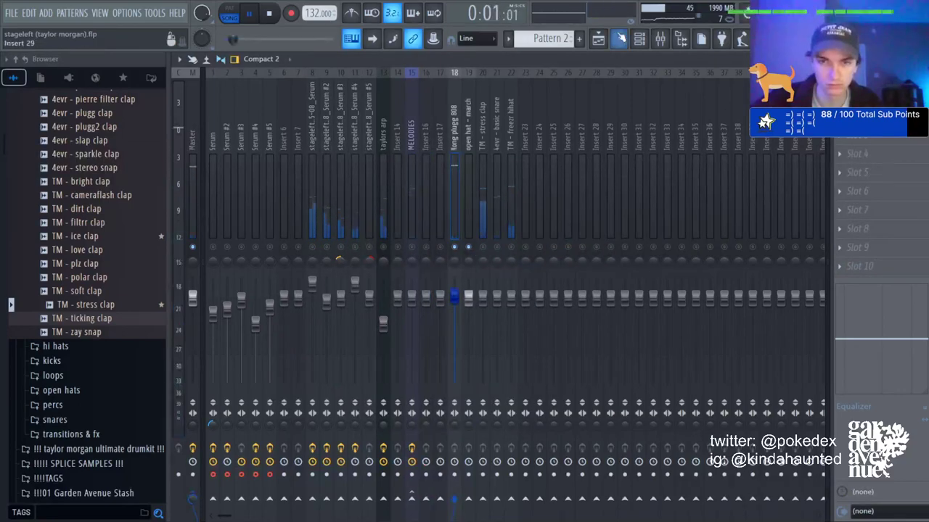
{"action": "left_click", "coordinate": [619, 38]}
{"action": "key", "text": "ctrl+l"}
{"action": "left_click_drag", "start_coordinate": [491, 214], "coordinate": [729, 341]}
{"action": "left_click_drag", "start_coordinate": [462, 250], "coordinate": [457, 278]}
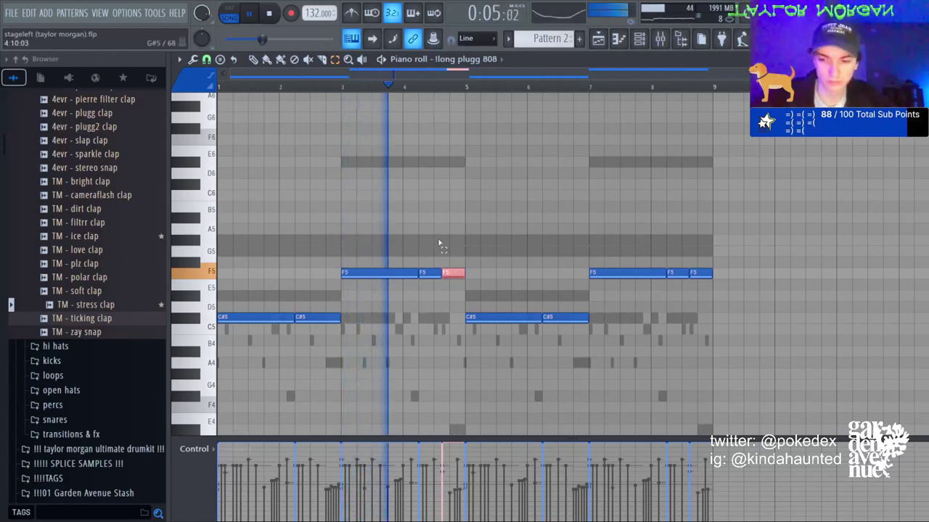
{"action": "key", "text": "shift+Up"}
{"action": "key", "text": "shift+Up"}
{"action": "key", "text": "shift+Up"}
Replace the 808 notes in bars 5–8 with a duplicate of bars 1–4.
{"action": "left_click", "coordinate": [476, 156]}
{"action": "left_click_drag", "start_coordinate": [486, 233], "coordinate": [813, 412]}
{"action": "key", "text": "Delete"}
{"action": "key", "text": "ctrl+b"}
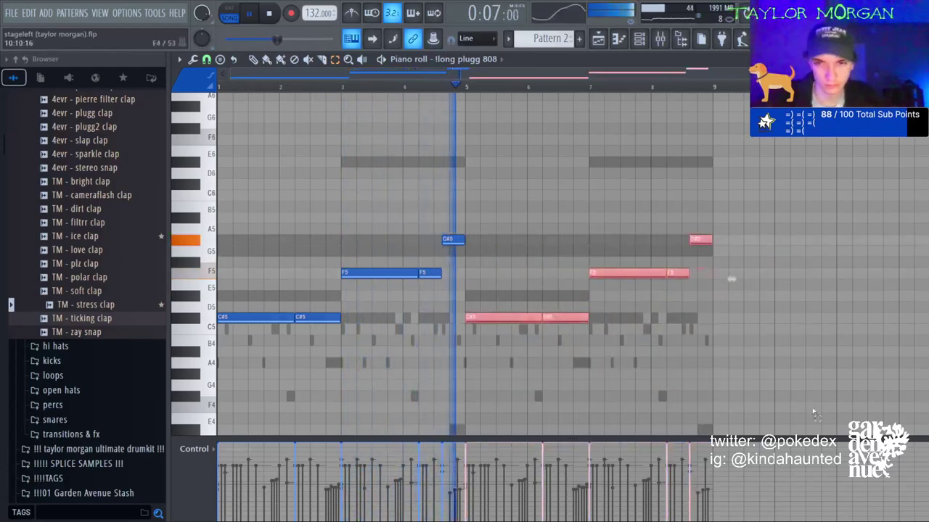
Bring in the clap, snare and hi-hat tracks and lower the basic snare and freezr hihat volumes.
{"action": "left_click", "coordinate": [659, 38]}
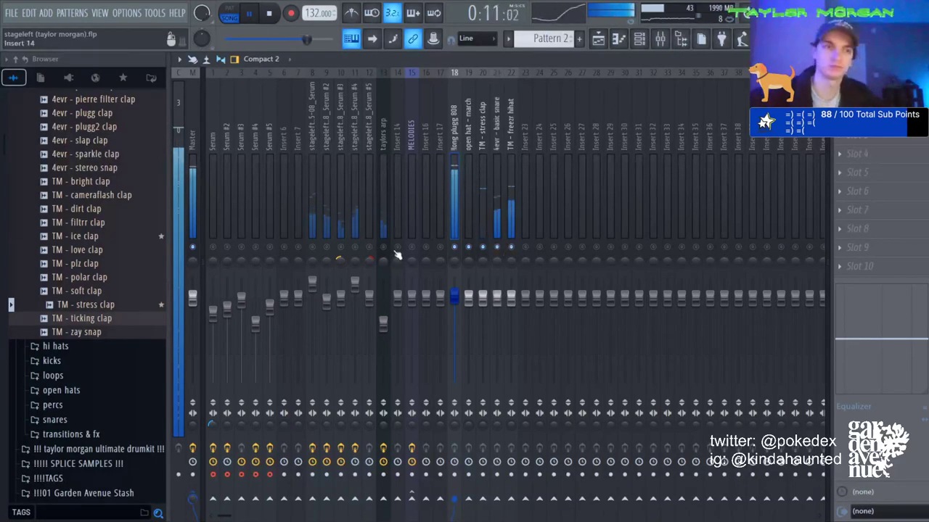
{"action": "left_click", "coordinate": [482, 298]}
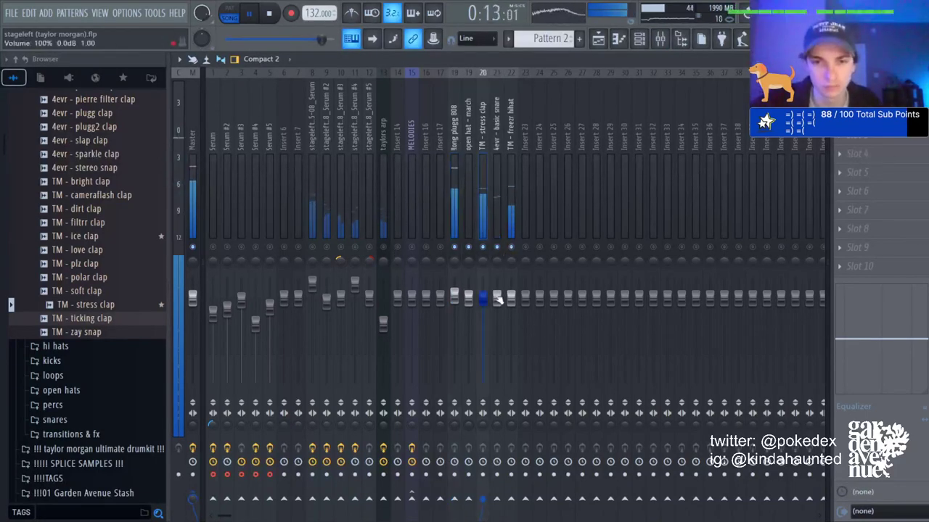
{"action": "left_click_drag", "start_coordinate": [497, 299], "coordinate": [511, 314]}
{"action": "left_click", "coordinate": [497, 310]}
Add Parametric EQ 2 to the freezr hihat track and cut a narrow band at about 9700 Hz by about 4.8 dB.
{"action": "left_click", "coordinate": [839, 154]}
{"action": "left_click", "coordinate": [631, 389]}
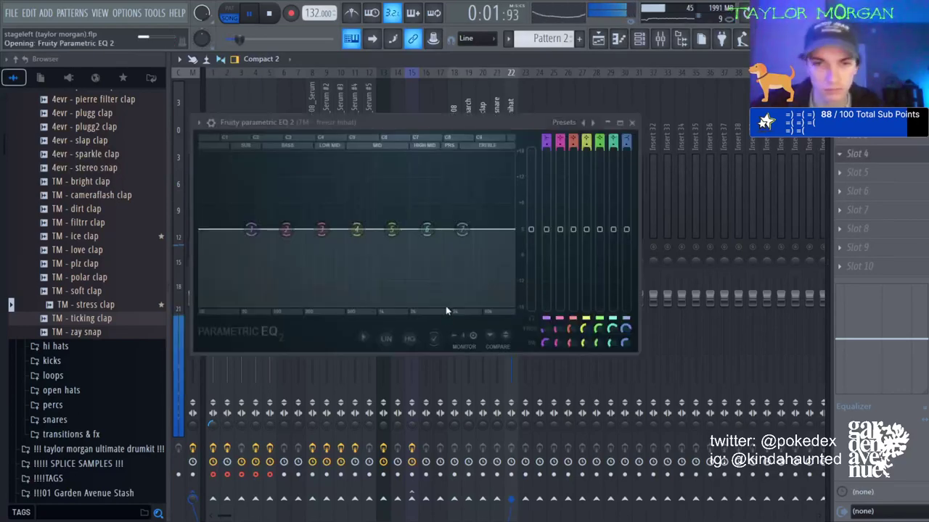
{"action": "scroll", "coordinate": [473, 160], "scroll_direction": "down", "scroll_amount": 5}
{"action": "left_click_drag", "start_coordinate": [426, 230], "coordinate": [481, 239]}
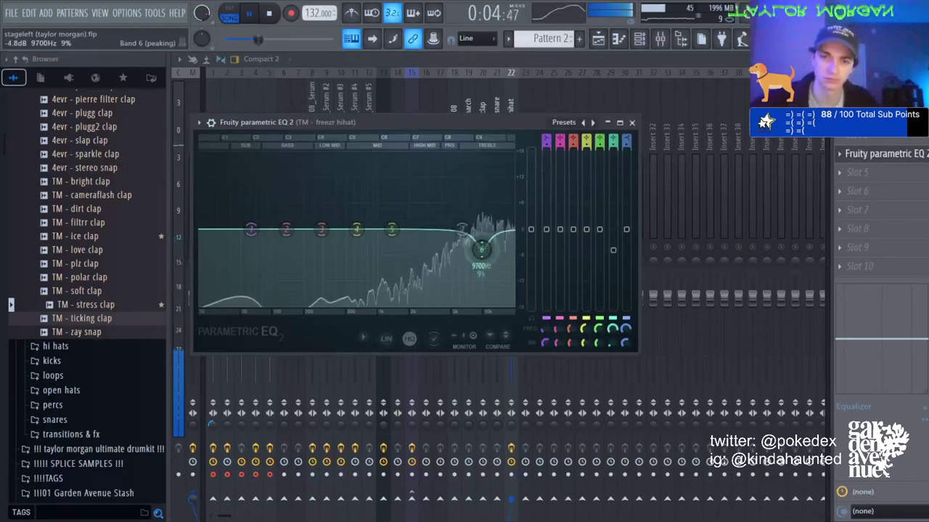
Unmute the open hat - march channel and lower its mixer volume.
{"action": "key", "text": "F6"}
{"action": "left_click", "coordinate": [183, 333]}
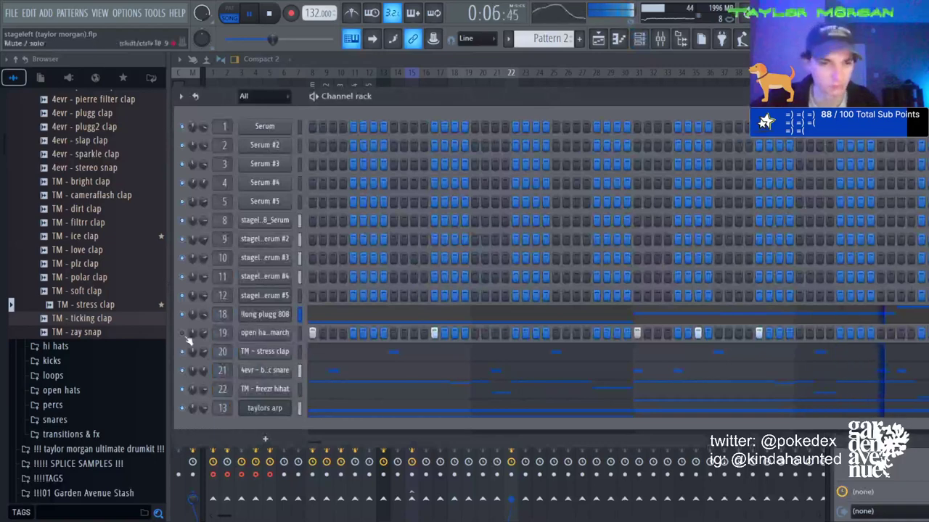
{"action": "left_click", "coordinate": [631, 62]}
{"action": "left_click_drag", "start_coordinate": [466, 303], "coordinate": [466, 313]}
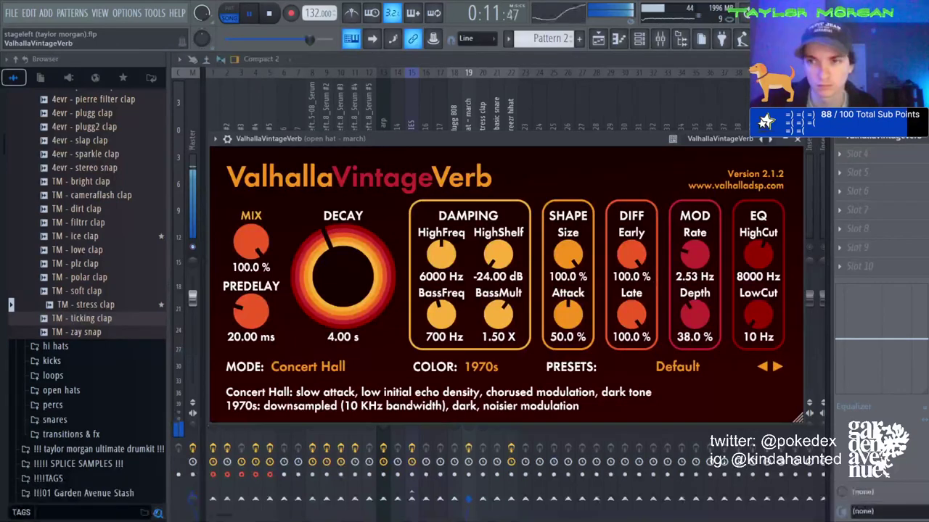
Add ValhallaVintageVerb to the open hat - march track and turn down the effect's mix level.
{"action": "left_click", "coordinate": [880, 136]}
{"action": "left_click_drag", "start_coordinate": [915, 135], "coordinate": [915, 177]}
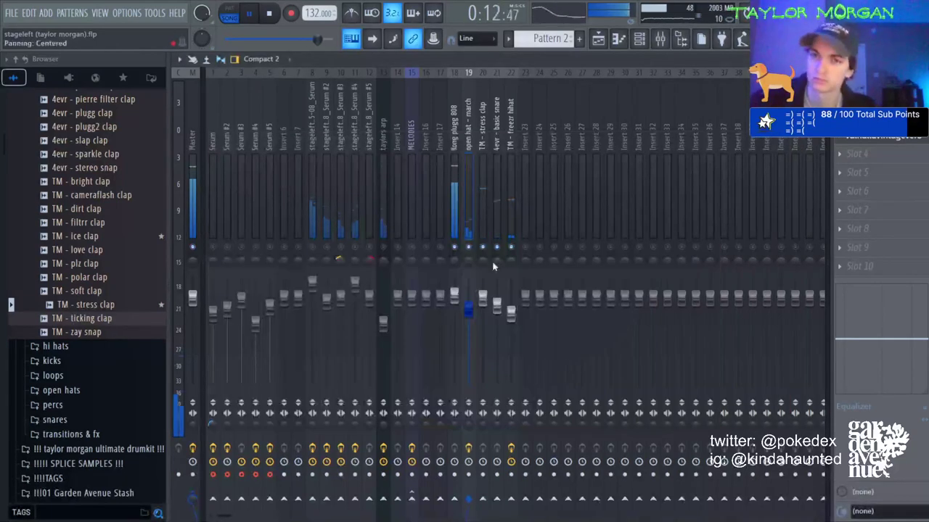
Unsolo the drums so all mixer tracks play and lower the open hat - march volume further.
{"action": "right_click", "coordinate": [342, 247]}
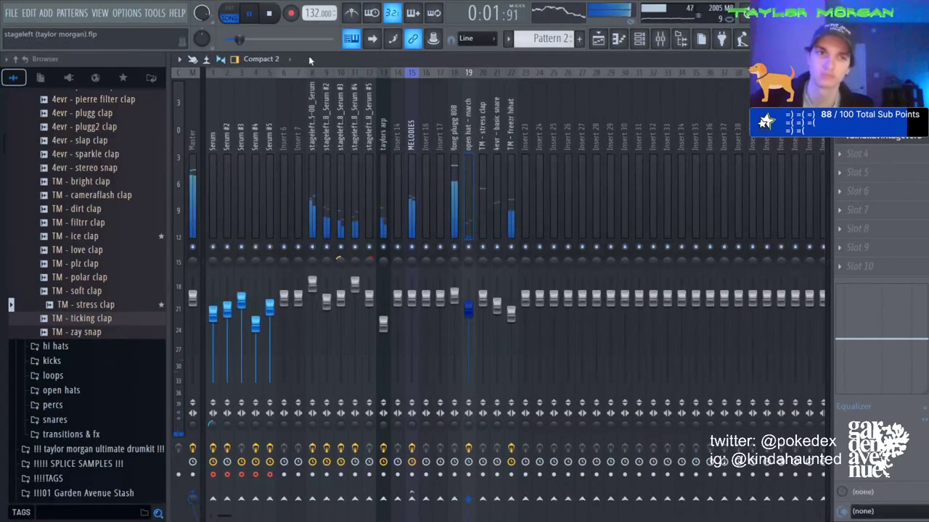
{"action": "left_click", "coordinate": [341, 305]}
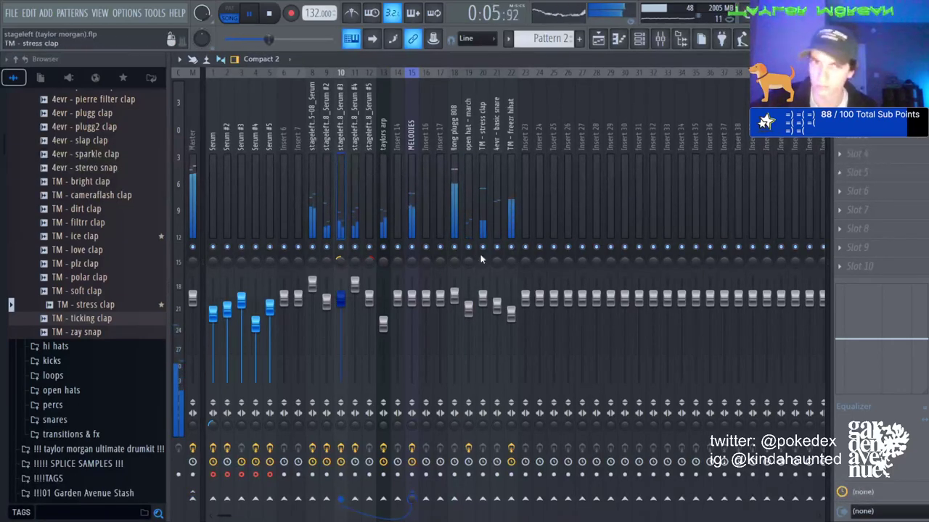
{"action": "left_click", "coordinate": [469, 307]}
Lower the long plugg 808's mixer volume to 101% (0.1 dB).
{"action": "left_click", "coordinate": [640, 38]}
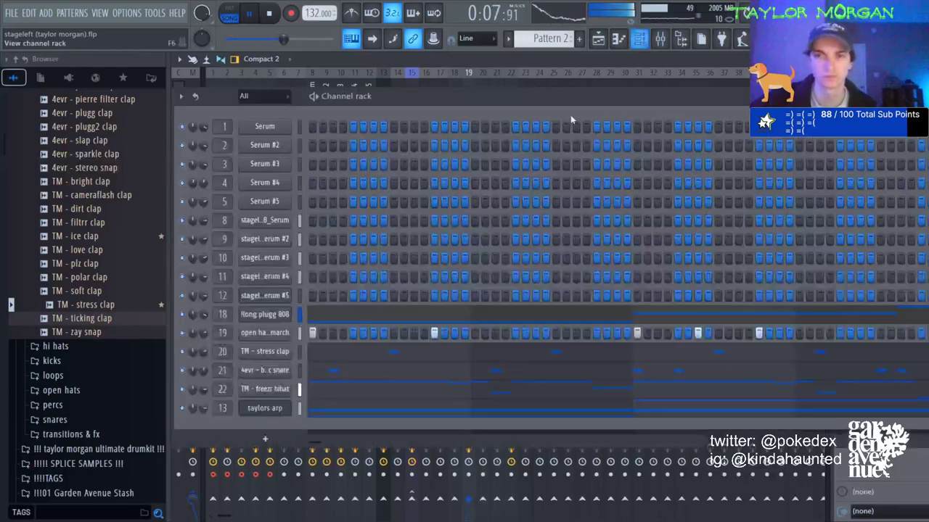
{"action": "key", "text": "F6"}
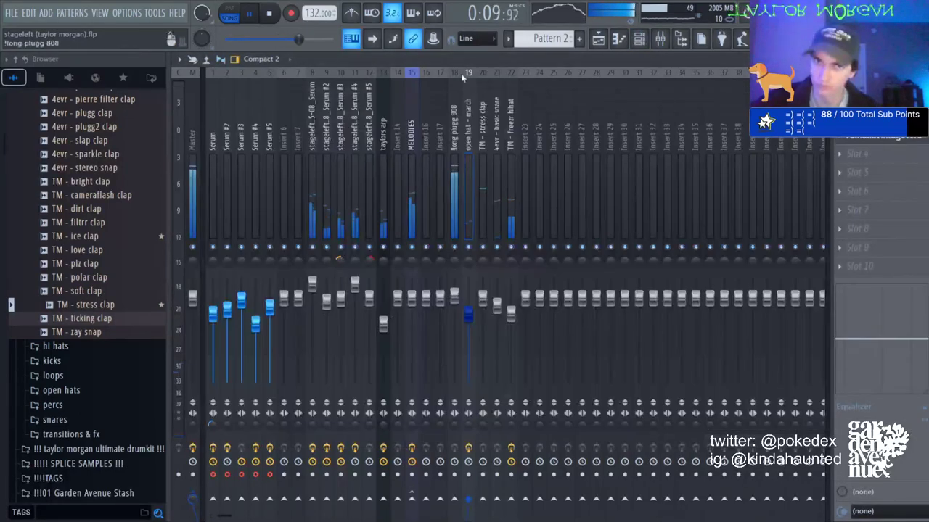
{"action": "left_click", "coordinate": [454, 296]}
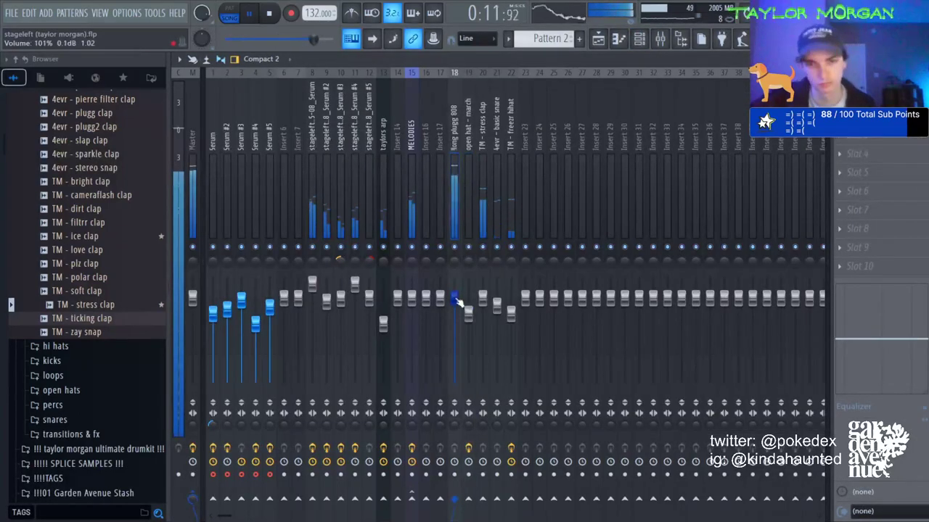
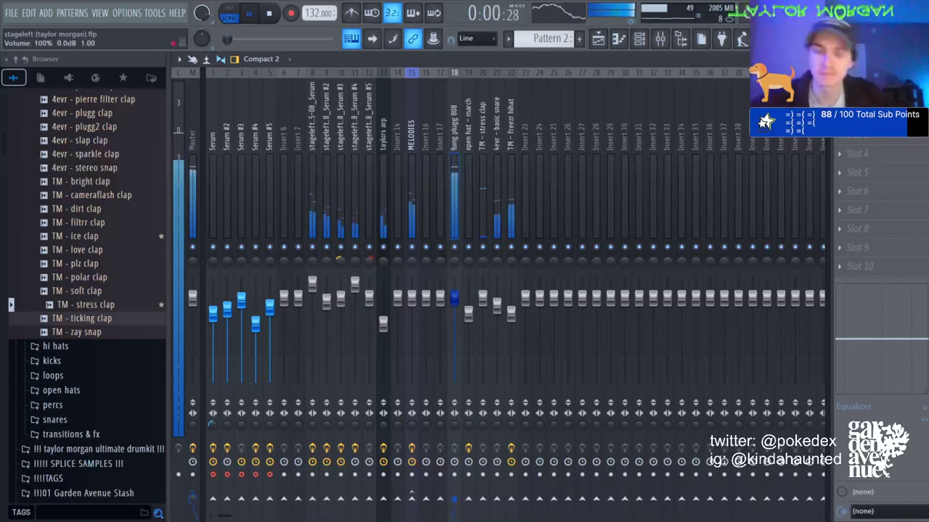
Solo the bounced Serum #3 mixer track, adjust a band in its Fruity Parametric EQ 2, and unsolo it.
{"action": "left_click", "coordinate": [650, 42]}
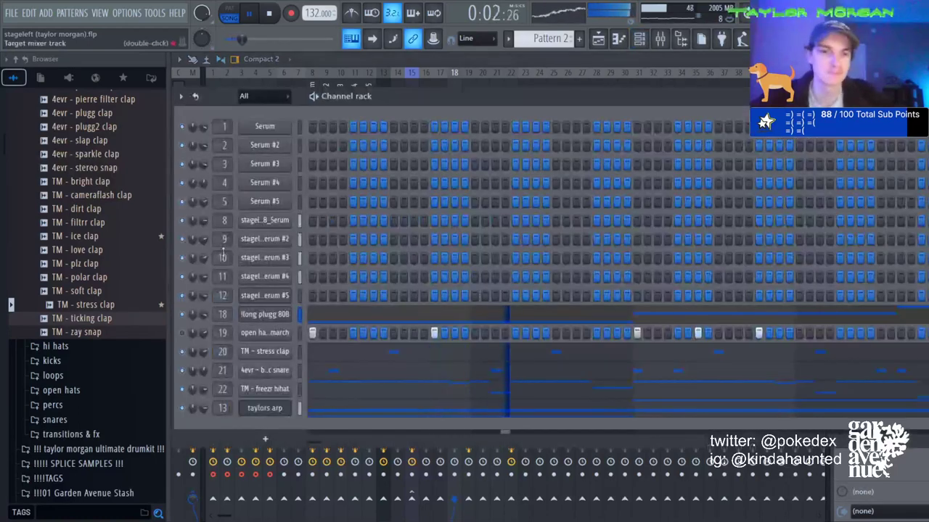
{"action": "key", "text": "F6"}
{"action": "right_click", "coordinate": [340, 247]}
{"action": "left_click", "coordinate": [340, 229]}
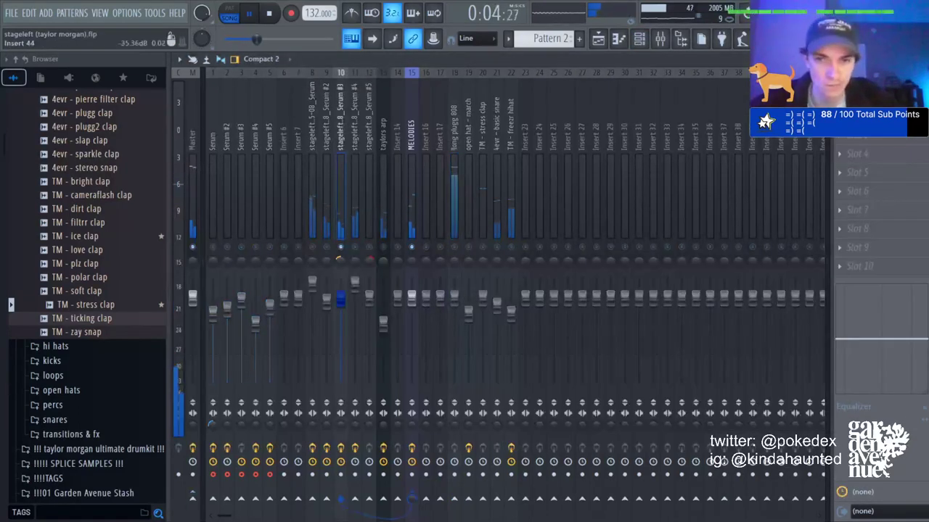
{"action": "left_click_drag", "start_coordinate": [439, 278], "coordinate": [422, 305]}
{"action": "key", "text": "Escape"}
{"action": "left_click", "coordinate": [350, 240]}
{"action": "left_click", "coordinate": [346, 243]}
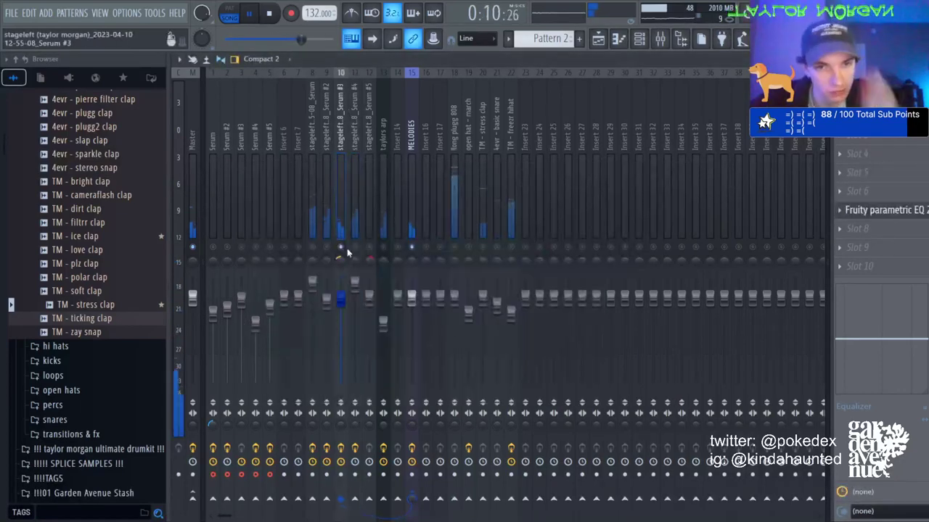
{"action": "right_click", "coordinate": [341, 247]}
{"action": "left_click", "coordinate": [381, 150]}
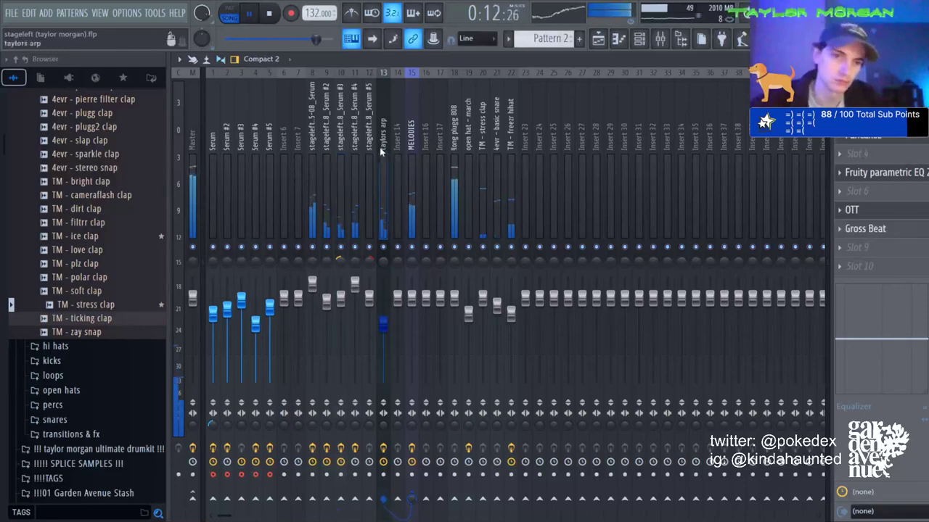
Split Pattern 2 by channel and remove the original pattern clip from playlist Track 1.
{"action": "left_click", "coordinate": [639, 39]}
{"action": "left_click", "coordinate": [599, 40]}
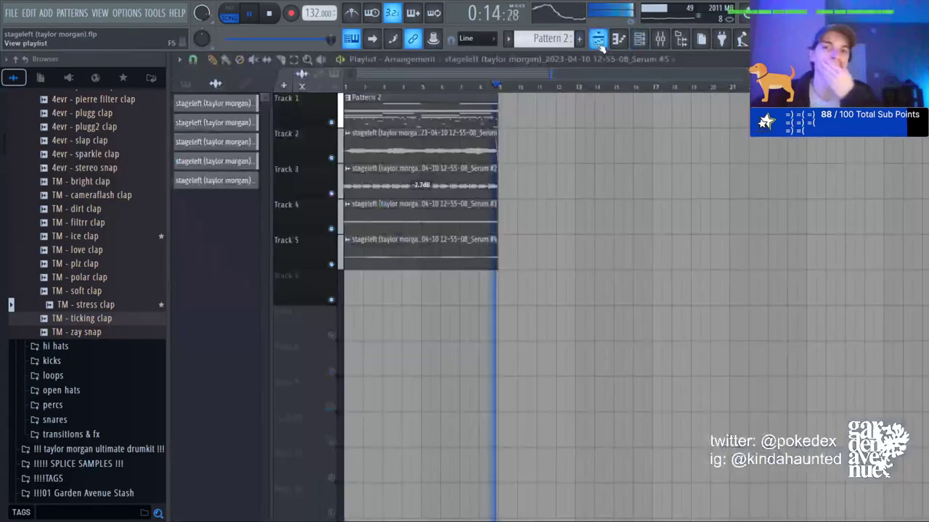
{"action": "left_click", "coordinate": [645, 213]}
{"action": "right_click", "coordinate": [433, 111]}
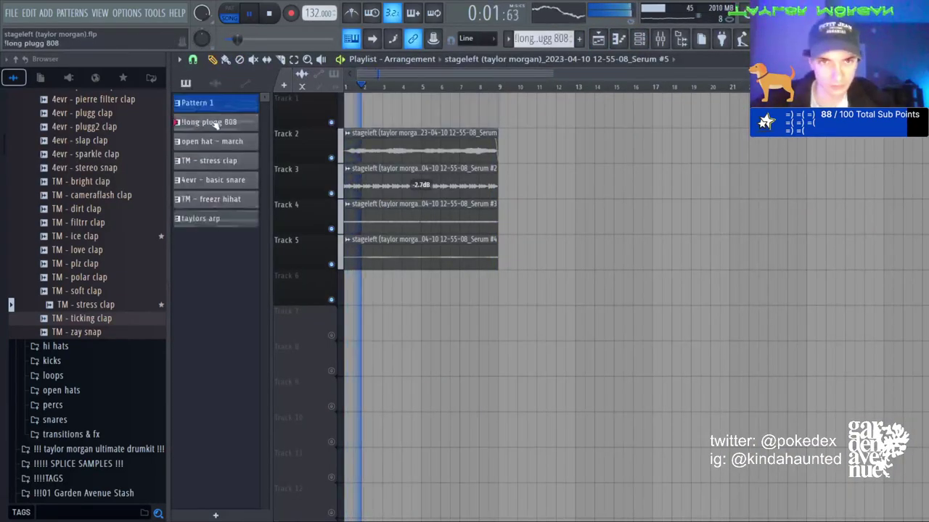
Place the taylors arp pattern at the start of playlist Track 6 and duplicate all clips to fill 32 bars.
{"action": "left_click", "coordinate": [226, 220]}
{"action": "left_click", "coordinate": [426, 280]}
{"action": "key", "text": "ctrl+a"}
{"action": "key", "text": "ctrl+b"}
{"action": "key", "text": "ctrl+b"}
{"action": "key", "text": "ctrl+b"}
{"action": "key", "text": "ctrl+b"}
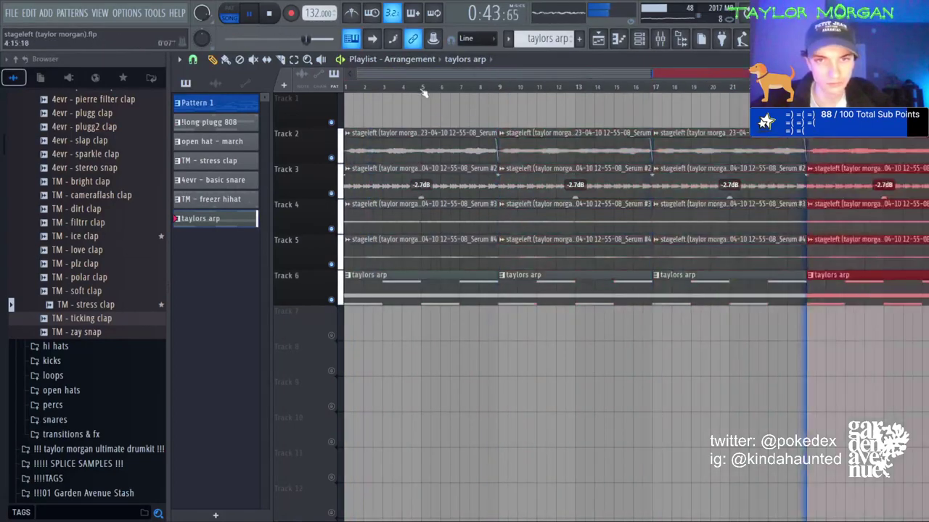
{"action": "scroll", "coordinate": [423, 91], "scroll_direction": "down", "scroll_amount": 3}
{"action": "key", "text": "ctrl+z"}
{"action": "key", "text": "ctrl+d"}
{"action": "right_click", "coordinate": [375, 192]}
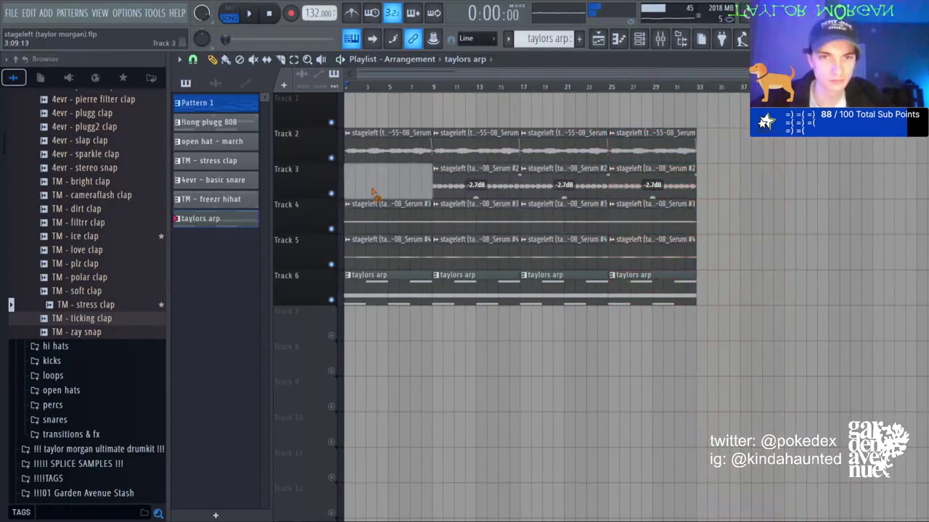
{"action": "key", "text": "space"}
{"action": "key", "text": "ctrl+z"}
Delete the first Serum #3 clip from playlist Track 4 and play the arrangement from the start.
{"action": "right_click", "coordinate": [390, 224]}
{"action": "key", "text": "space"}
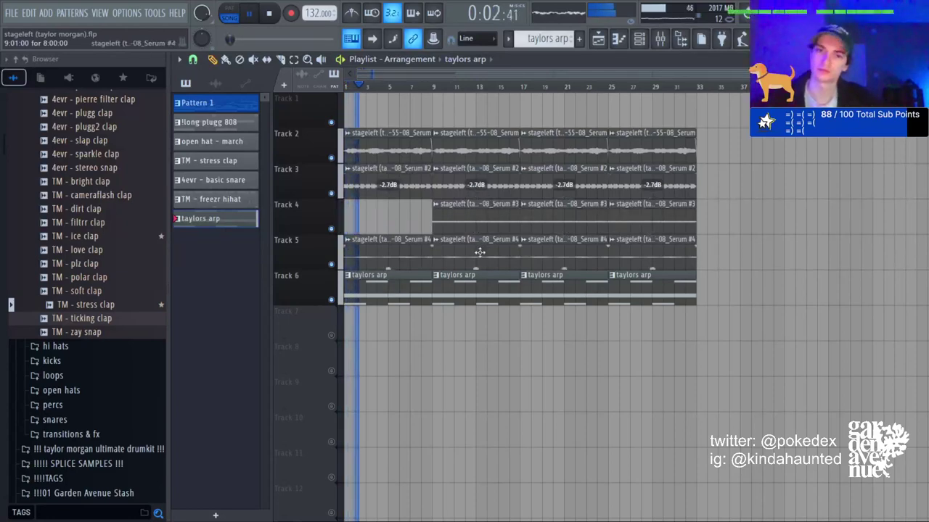
Delete the Serum #3 clip at bar 9 on Track 4 and the taylors arp clips at bars 9 and 17 on Track 6.
{"action": "right_click", "coordinate": [477, 217]}
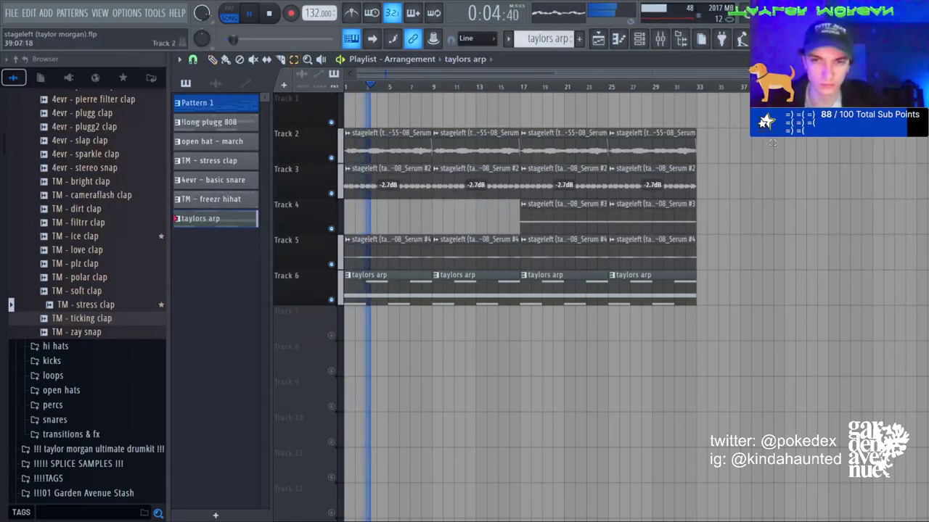
{"action": "right_click", "coordinate": [495, 290]}
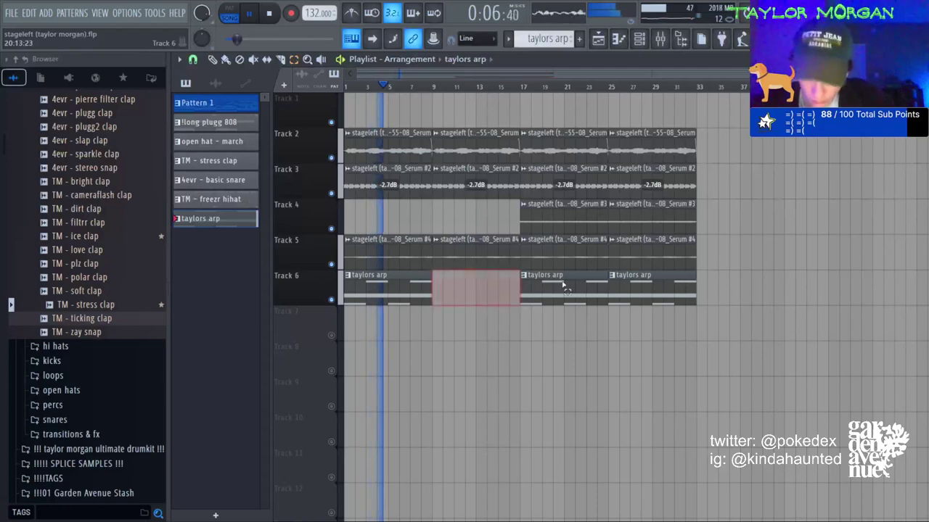
{"action": "right_click", "coordinate": [558, 294]}
Duplicate the melody clips of bars 25–32 to bar 33 and delete the Serum #3 clip at bar 25 on Track 4.
{"action": "left_click_drag", "start_coordinate": [634, 131], "coordinate": [707, 294]}
{"action": "key", "text": "ctrl+b"}
{"action": "key", "text": "ctrl+d"}
{"action": "right_click", "coordinate": [639, 213]}
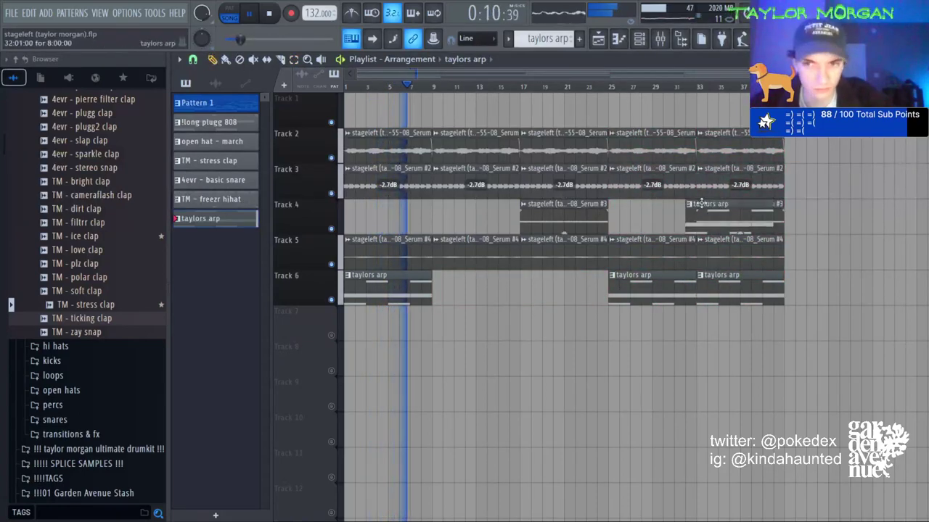
{"action": "double_click", "coordinate": [730, 216]}
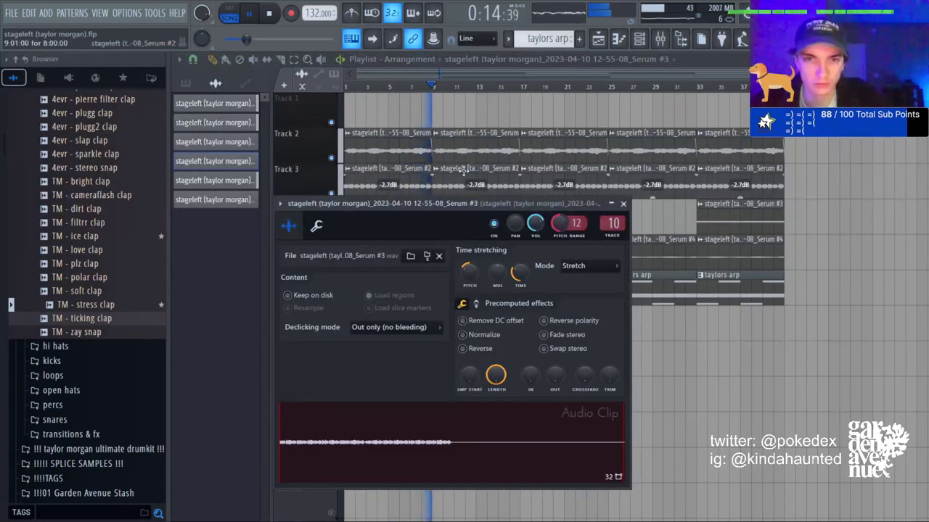
{"action": "key", "text": "Escape"}
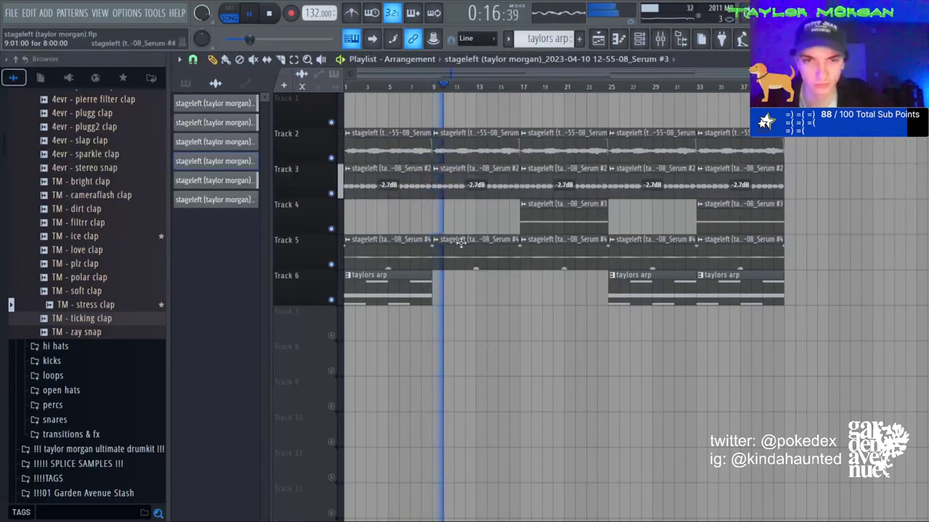
Play from about bar 16 and delete the Serum clip at bar 33 on Track 2 and the Serum #4 clip at bar 25 on Track 5.
{"action": "left_click", "coordinate": [619, 289]}
{"action": "left_click", "coordinate": [508, 87]}
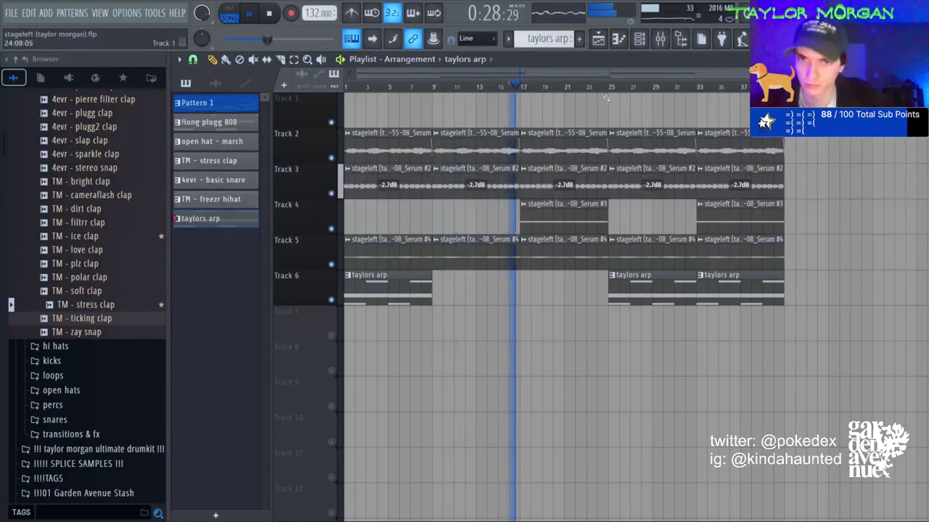
{"action": "right_click", "coordinate": [709, 160]}
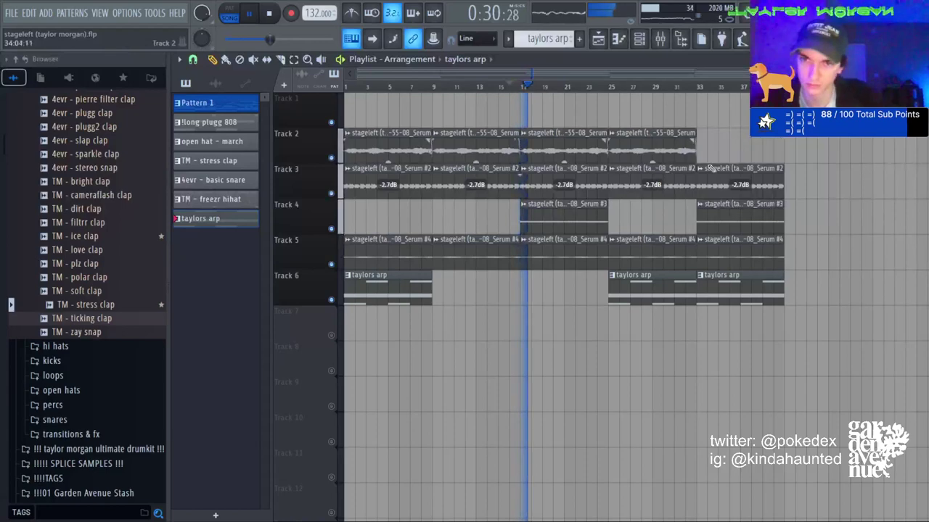
{"action": "right_click", "coordinate": [642, 254]}
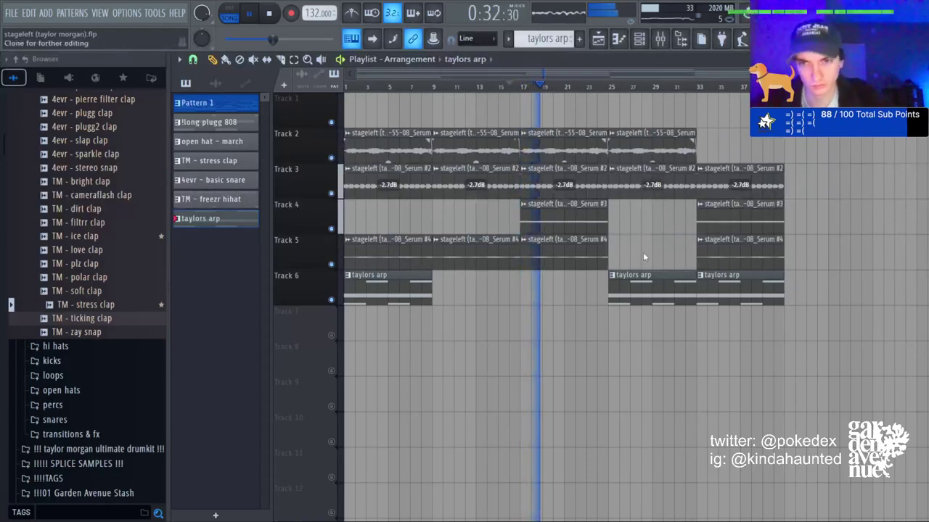
Make the taylors arp clip at bar 33 a unique pattern and view its notes in the piano roll.
{"action": "double_click", "coordinate": [676, 167]}
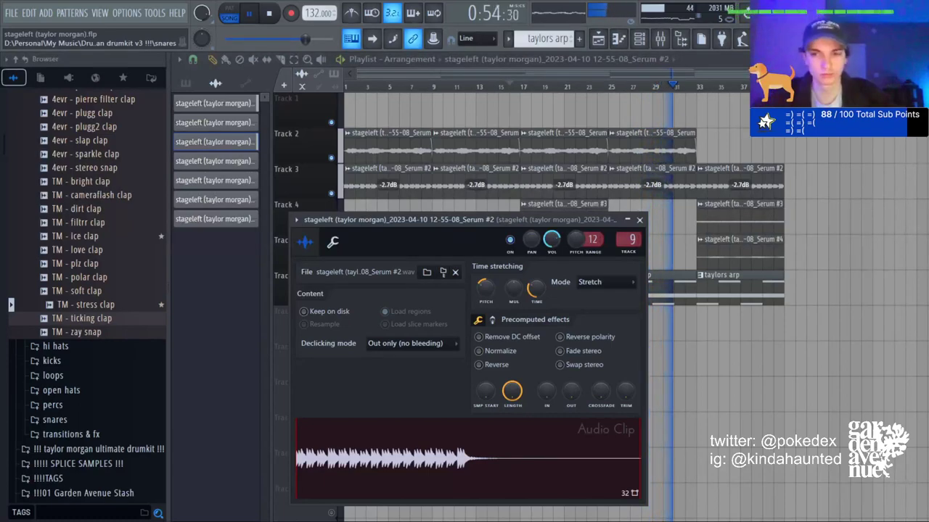
{"action": "left_click", "coordinate": [700, 276]}
{"action": "left_click", "coordinate": [725, 353]}
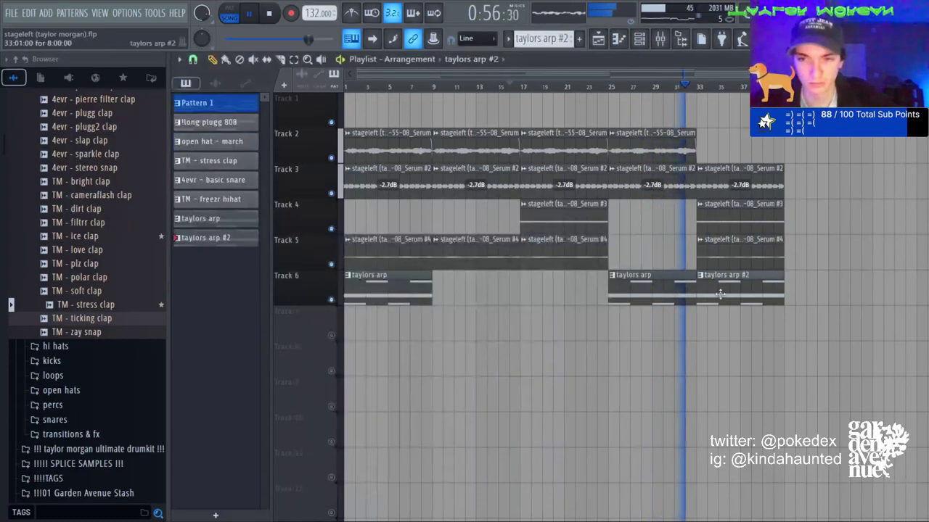
{"action": "double_click", "coordinate": [719, 293]}
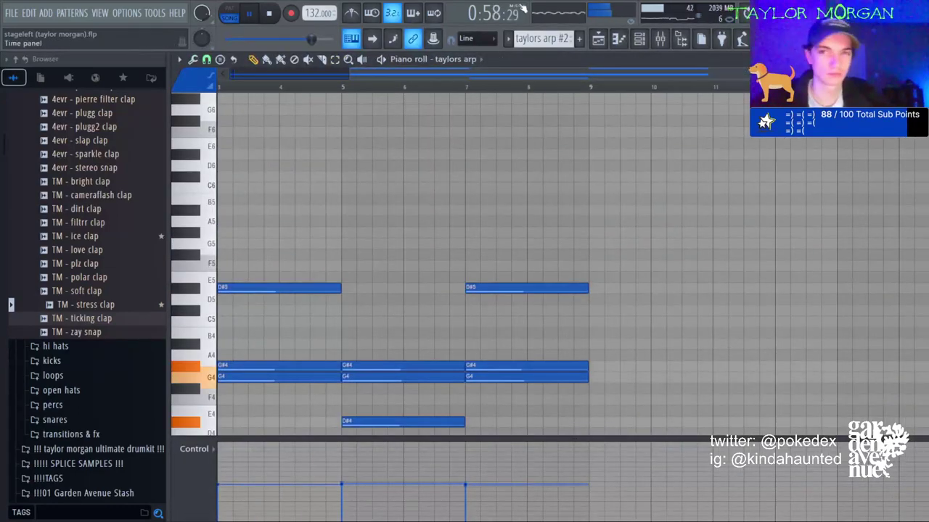
{"action": "left_click", "coordinate": [618, 38]}
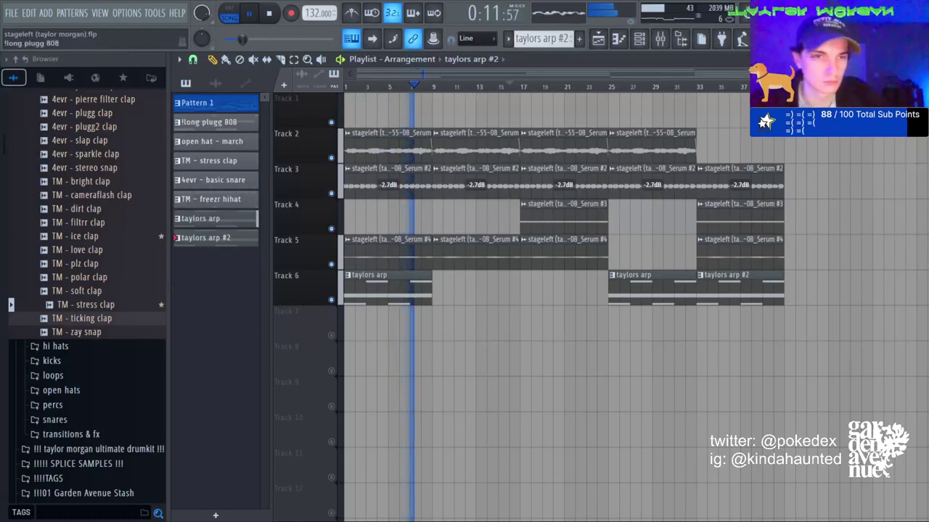
Place the 808, open hat, clap, snare and hihat patterns on Tracks 8–12 at bar 9 and duplicate them to bar 17.
{"action": "left_click", "coordinate": [209, 122]}
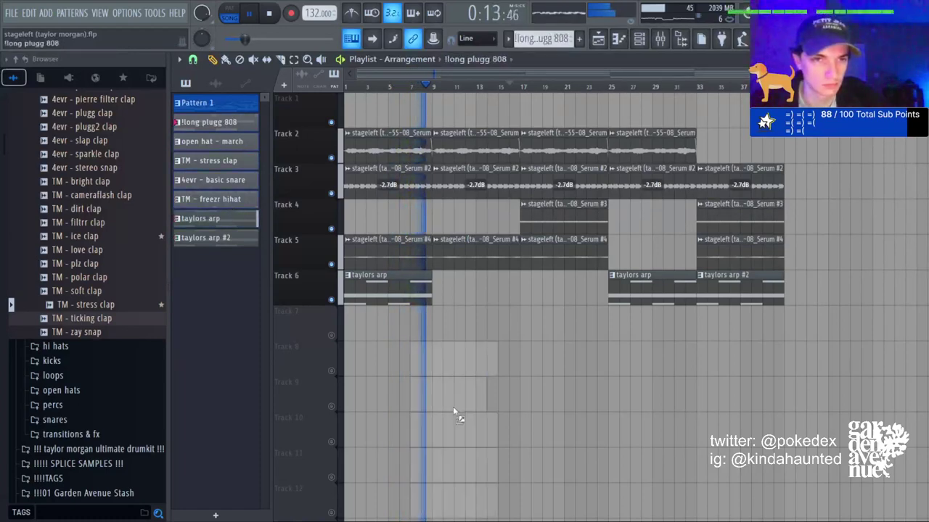
{"action": "left_click_drag", "start_coordinate": [437, 356], "coordinate": [438, 355]}
{"action": "scroll", "coordinate": [456, 370], "scroll_direction": "down", "scroll_amount": 2}
{"action": "key", "text": "ctrl+b"}
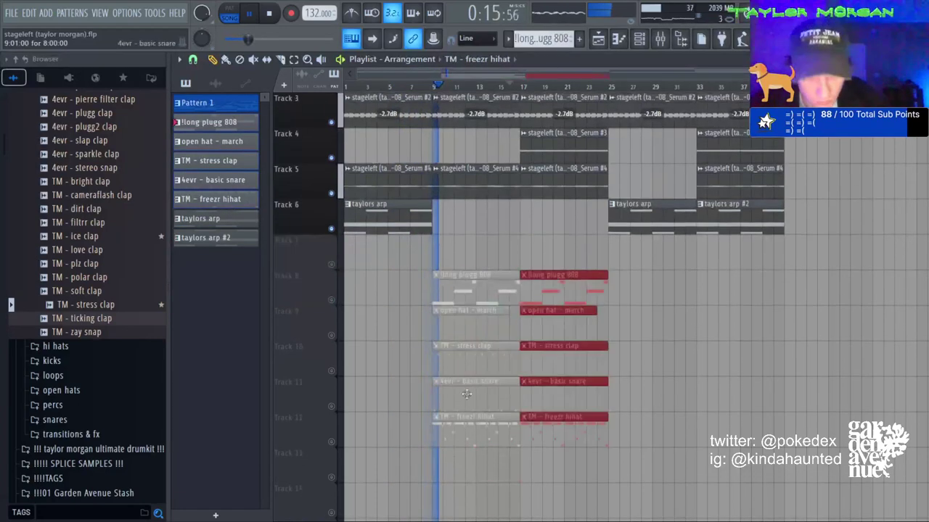
{"action": "key", "text": "ctrl+d"}
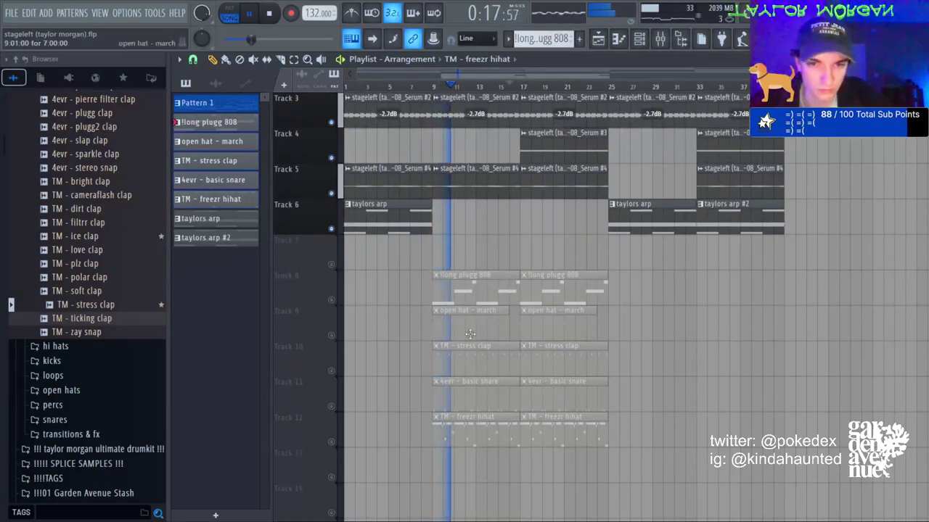
Delete both open hat - march clips on Track 9 and unmute the drum tracks.
{"action": "right_click", "coordinate": [471, 311]}
{"action": "right_click", "coordinate": [544, 312]}
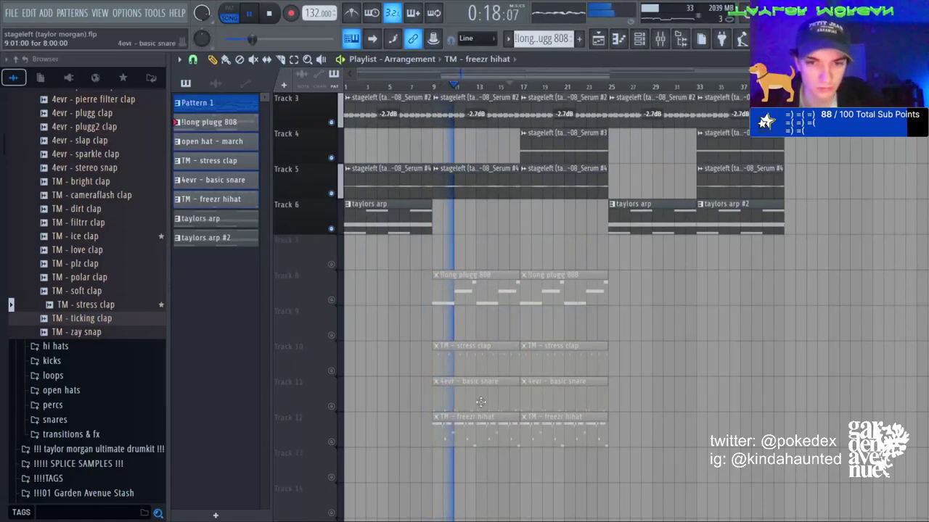
{"action": "right_click", "coordinate": [331, 337]}
{"action": "right_click", "coordinate": [332, 337]}
Cut the last bar off the drum clips starting at bar 9 and set the !long plugg 808 channel volume to about 92%.
{"action": "left_click_drag", "start_coordinate": [519, 234], "coordinate": [509, 477]}
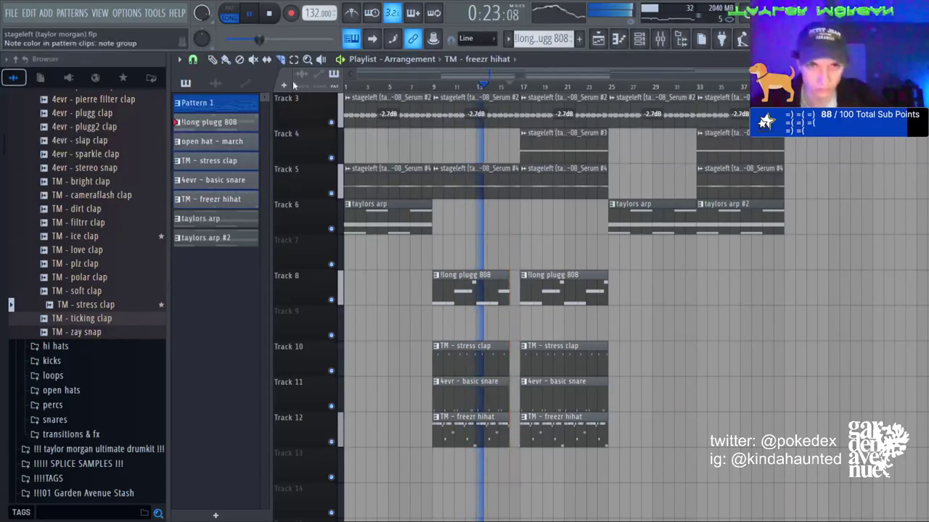
{"action": "left_click", "coordinate": [642, 42]}
{"action": "left_click_drag", "start_coordinate": [203, 220], "coordinate": [204, 216]}
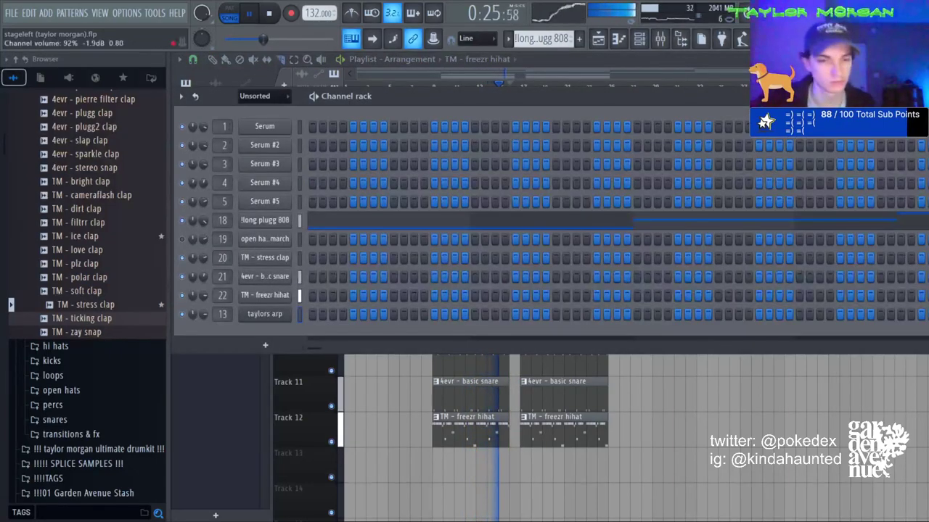
{"action": "left_click", "coordinate": [678, 404]}
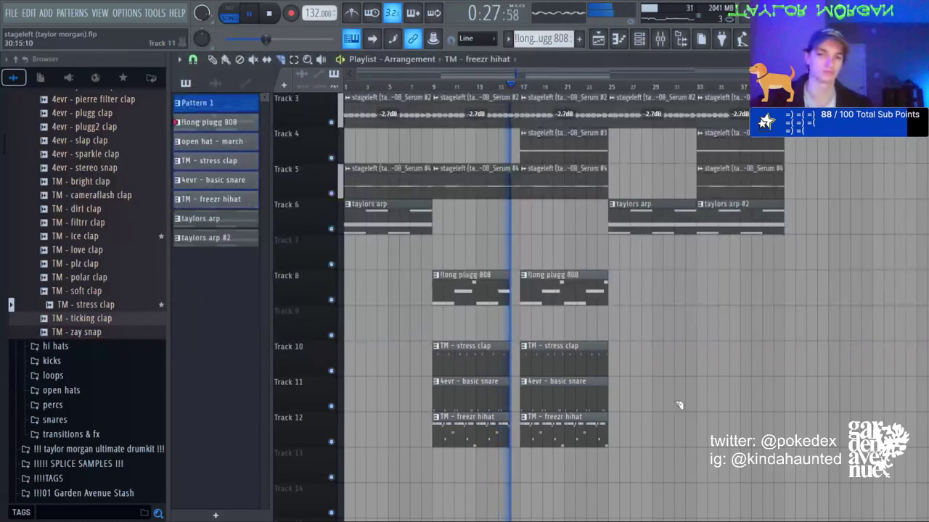
{"action": "key", "text": "ctrl+z"}
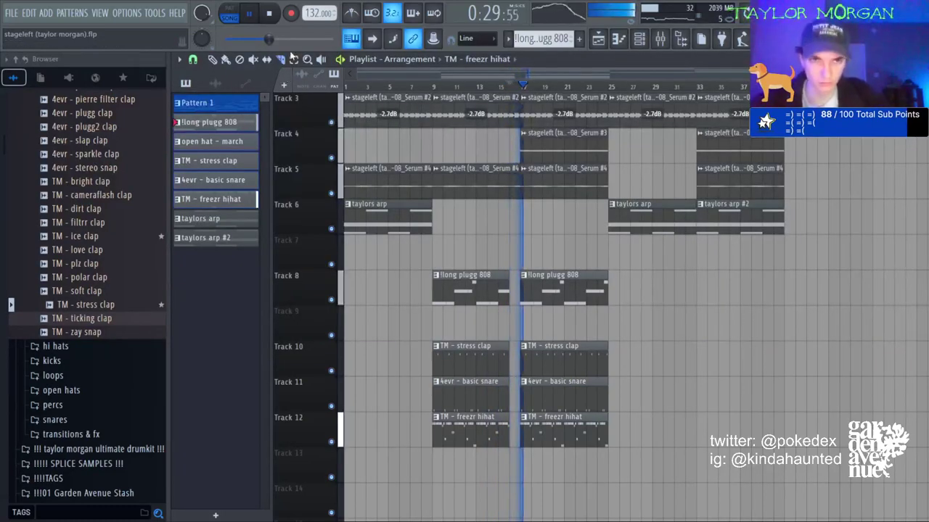
Delete all drum clips that start at bar 9 on Tracks 8–12.
{"action": "left_click", "coordinate": [293, 61]}
{"action": "left_click_drag", "start_coordinate": [449, 251], "coordinate": [500, 438]}
{"action": "key", "text": "Delete"}
Duplicate the drum clips at bar 17 to bar 25 and delete the 4evr - basic snare clip at bar 25.
{"action": "left_click_drag", "start_coordinate": [536, 254], "coordinate": [580, 463]}
{"action": "key", "text": "ctrl+b"}
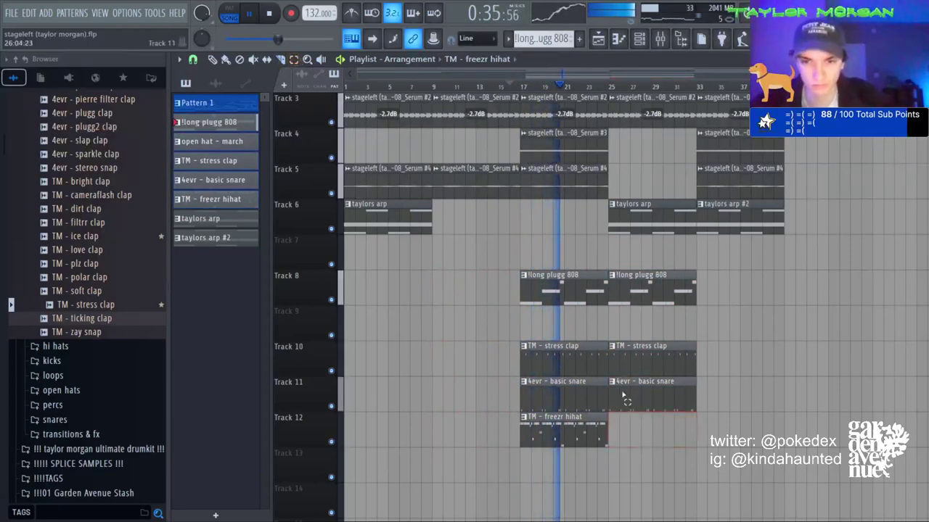
{"action": "left_click", "coordinate": [621, 394]}
{"action": "key", "text": "Delete"}
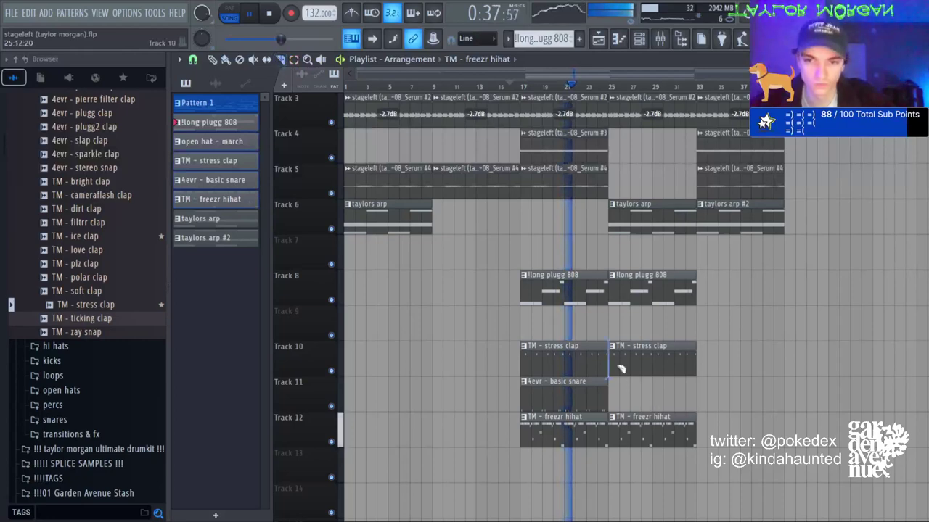
Reduce the TM - stress clap clip at bar 25 to its first bar and repeat that one-bar piece through bar 32.
{"action": "left_click", "coordinate": [299, 60]}
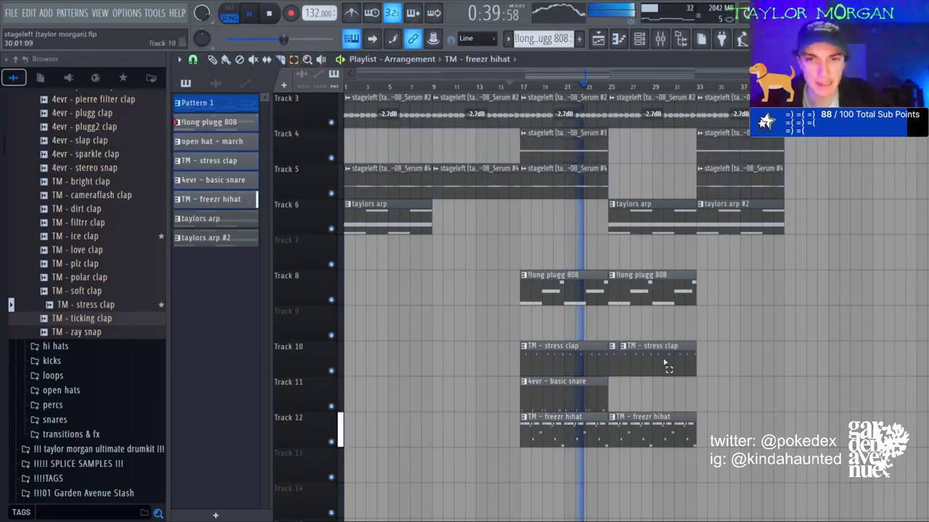
{"action": "left_click", "coordinate": [663, 361]}
{"action": "key", "text": "Delete"}
{"action": "left_click", "coordinate": [615, 360]}
{"action": "key", "text": "ctrl+b"}
{"action": "key", "text": "ctrl+b"}
{"action": "key", "text": "ctrl+b"}
{"action": "key", "text": "ctrl+b"}
{"action": "key", "text": "ctrl+b"}
{"action": "key", "text": "ctrl+b"}
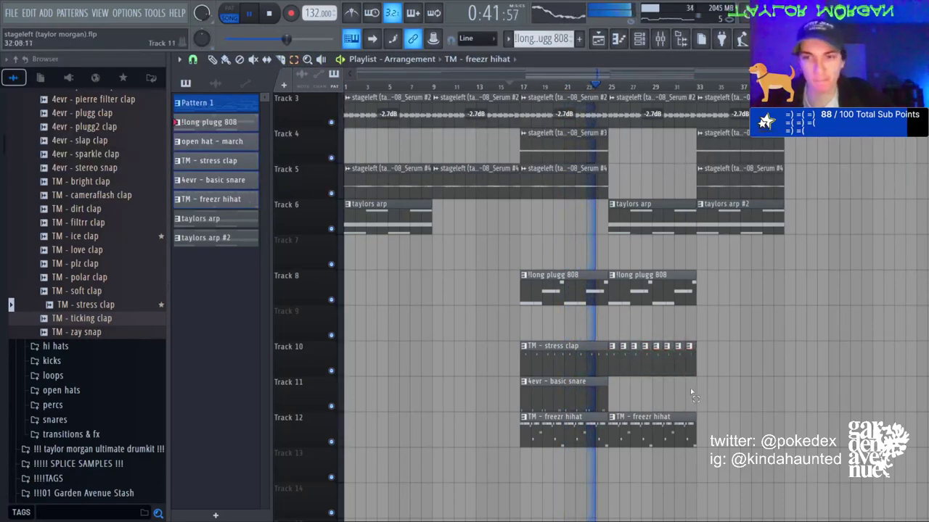
Duplicate the drum clips of bars 17–32 to bars 33–48.
{"action": "left_click_drag", "start_coordinate": [703, 437], "coordinate": [520, 274]}
{"action": "key", "text": "ctrl+b"}
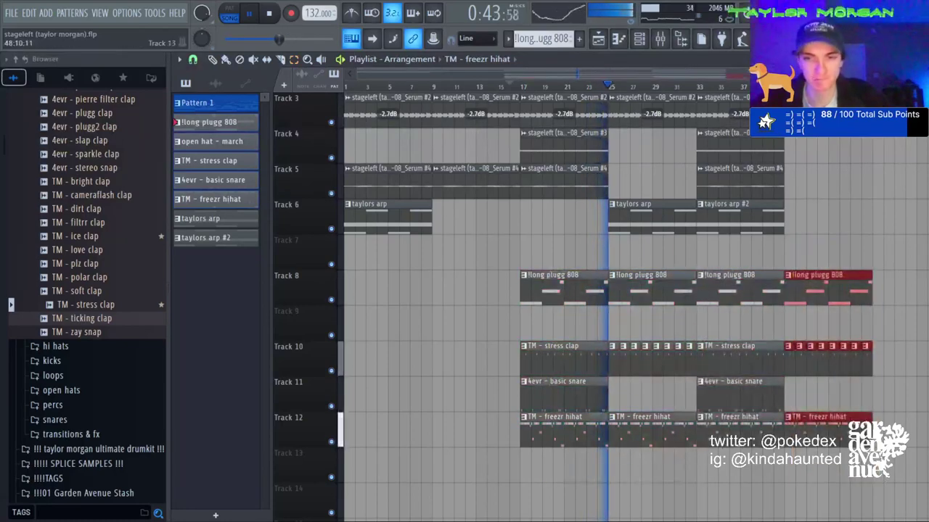
Move the drum clips starting at bar 41 to bar 9 and save the project.
{"action": "left_click_drag", "start_coordinate": [844, 277], "coordinate": [489, 276]}
{"action": "key", "text": "ctrl+d"}
{"action": "key", "text": "ctrl+s"}
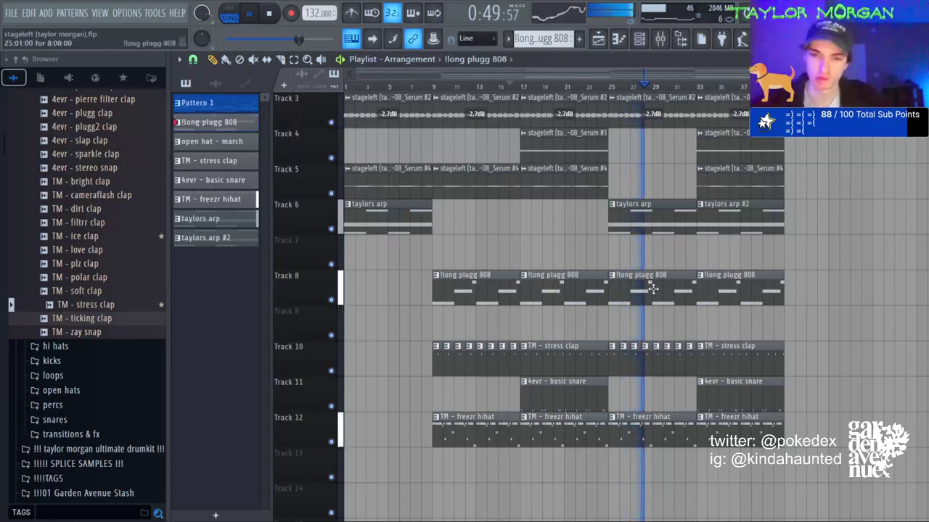
Cut the drum clips halfway through bar 32 and remove the last half bar before bar 33.
{"action": "left_click", "coordinate": [660, 38]}
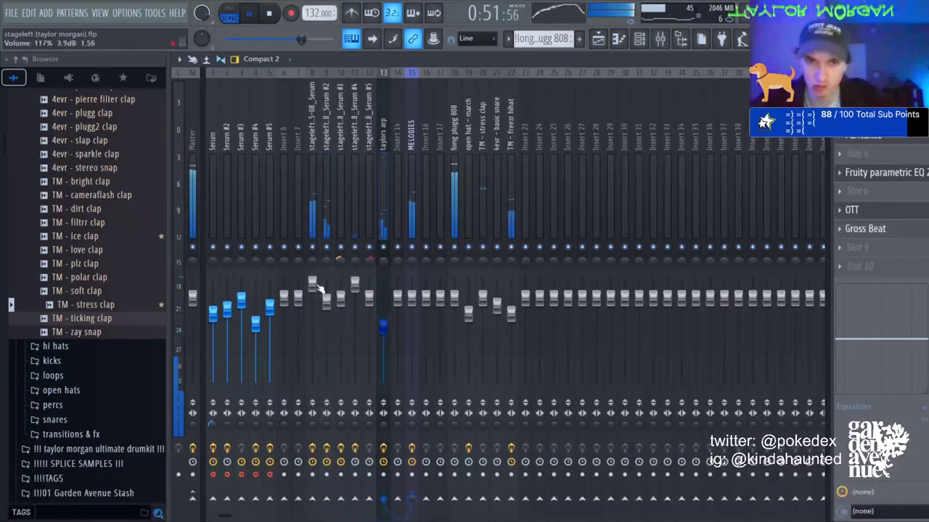
{"action": "left_click", "coordinate": [227, 61]}
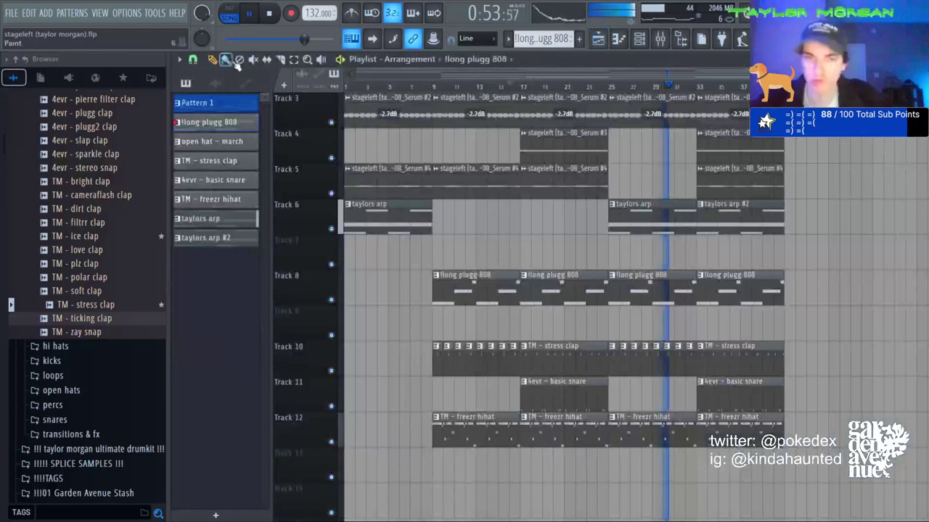
{"action": "key", "text": "c"}
{"action": "left_click_drag", "start_coordinate": [689, 251], "coordinate": [698, 453]}
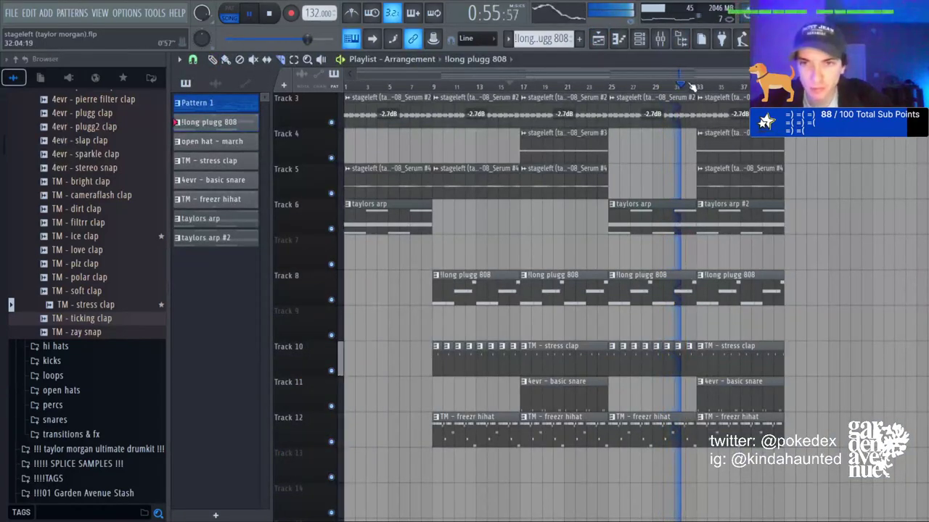
{"action": "scroll", "coordinate": [689, 116], "scroll_direction": "up", "scroll_amount": 3}
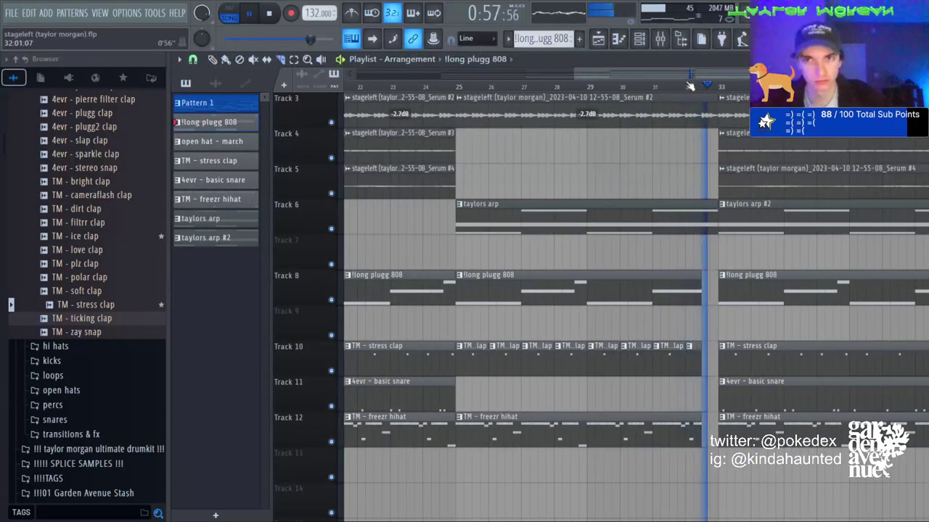
{"action": "scroll", "coordinate": [703, 119], "scroll_direction": "down", "scroll_amount": 3}
{"action": "scroll", "coordinate": [667, 266], "scroll_direction": "up", "scroll_amount": 2}
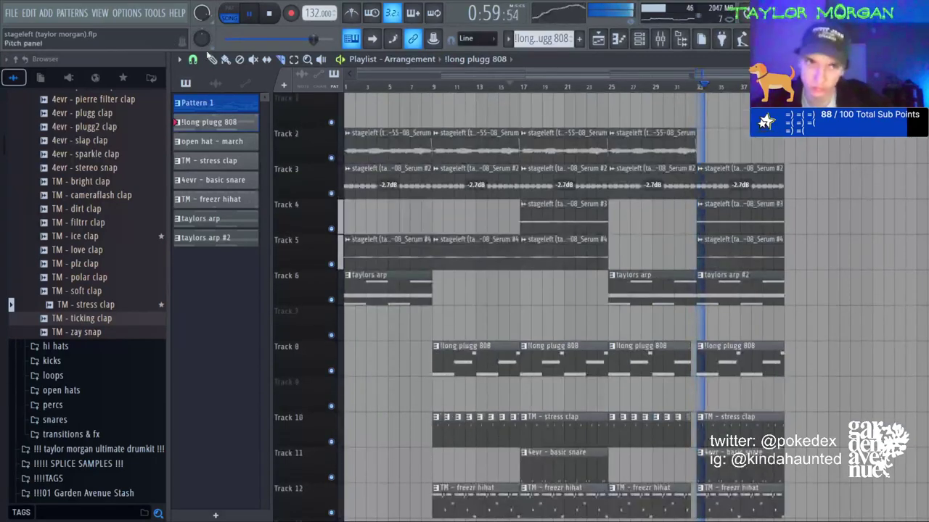
Lower the Serum #3 audio clip's channel volume to about 30% and delete its clip at bar 33 on Track 4.
{"action": "double_click", "coordinate": [542, 226]}
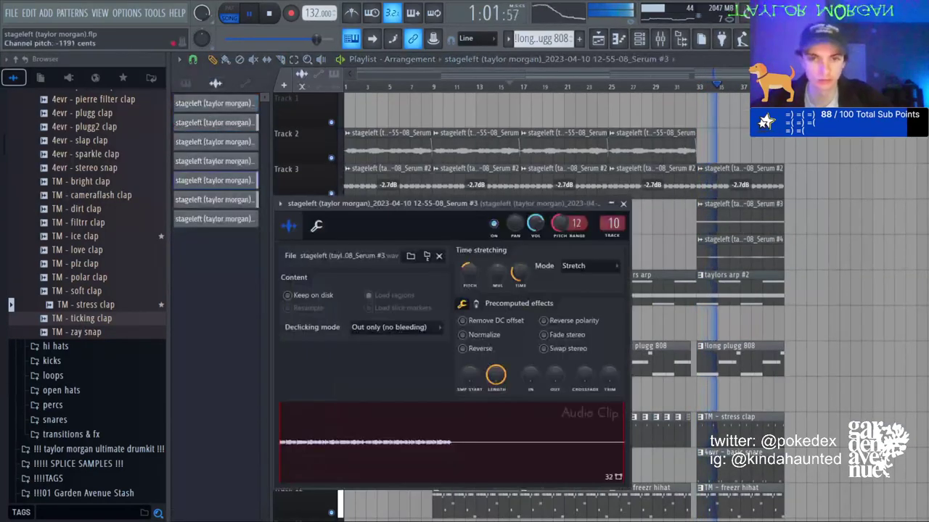
{"action": "left_click_drag", "start_coordinate": [541, 226], "coordinate": [542, 255]}
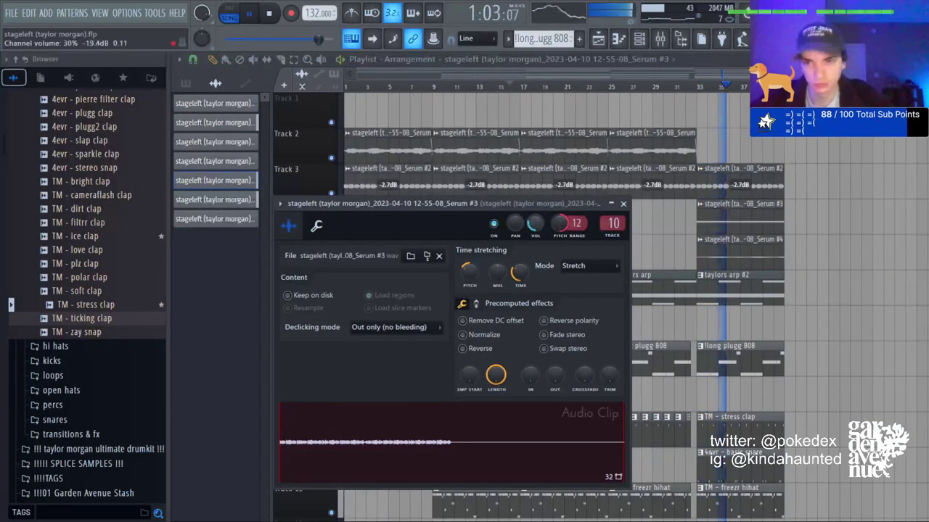
{"action": "right_click", "coordinate": [702, 221]}
{"action": "scroll", "coordinate": [698, 89], "scroll_direction": "up", "scroll_amount": 7}
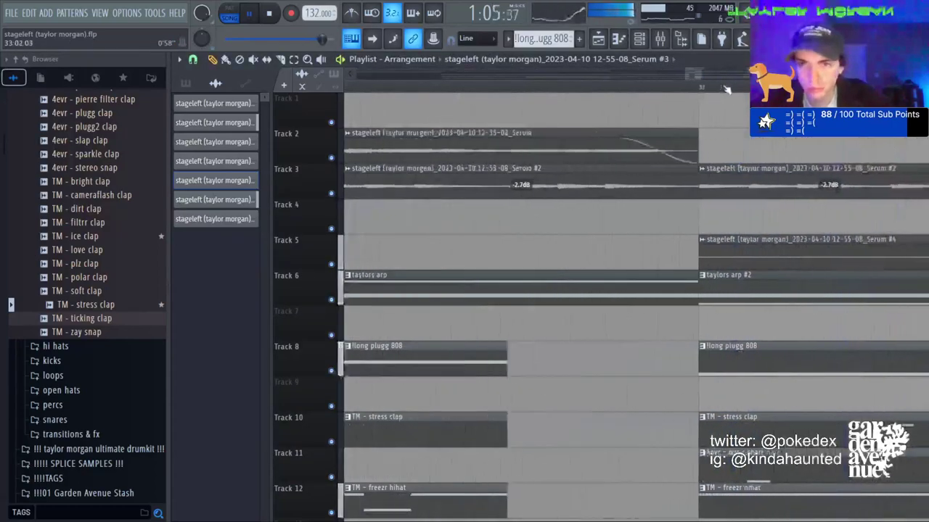
{"action": "scroll", "coordinate": [725, 88], "scroll_direction": "down", "scroll_amount": 6}
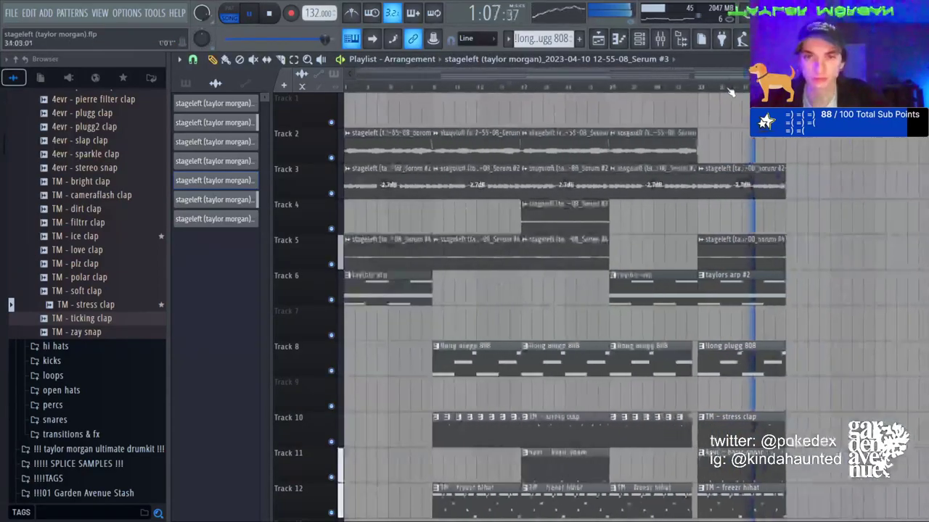
Place a copy of the Serum #3 clip at bar 33 on Track 4, made unique with its gain at -0.9 dB.
{"action": "left_click", "coordinate": [572, 221]}
{"action": "left_click_drag", "start_coordinate": [712, 211], "coordinate": [701, 208]}
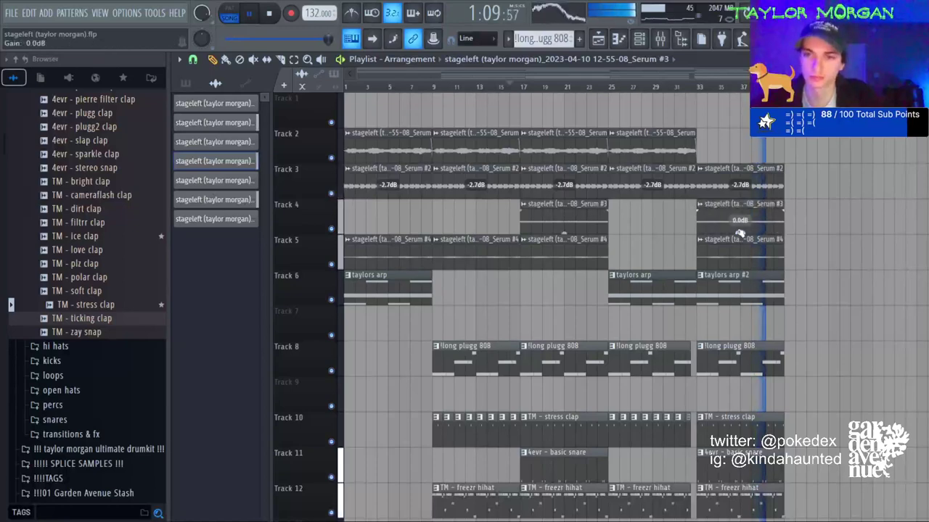
{"action": "left_click_drag", "start_coordinate": [739, 233], "coordinate": [739, 235]}
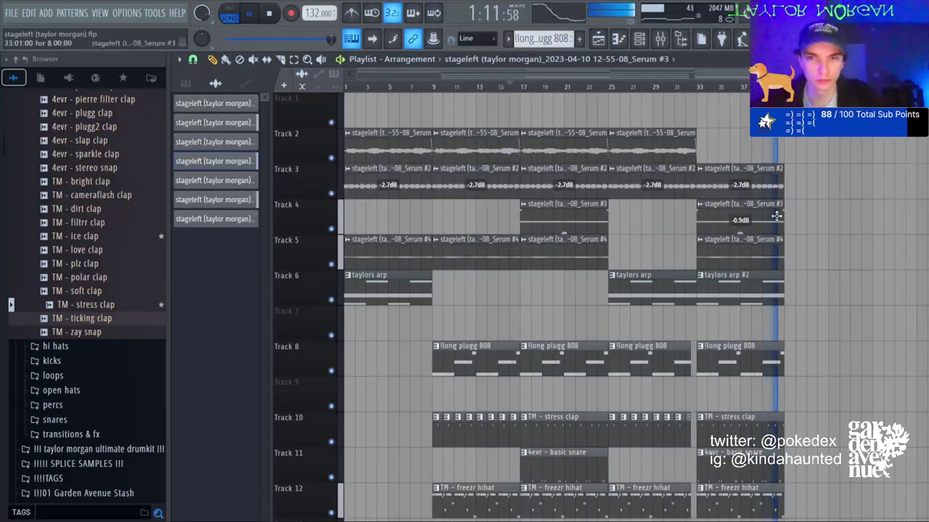
{"action": "key", "text": "space"}
{"action": "left_click", "coordinate": [752, 296]}
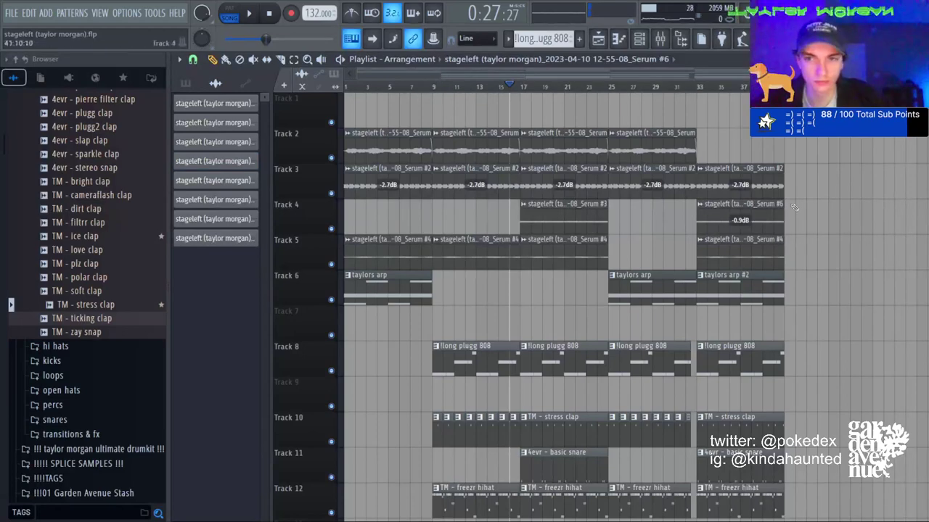
Stretch the Serum #6 clip on Track 4 to bar 49, split it at bar 41 and delete the second half.
{"action": "left_click_drag", "start_coordinate": [783, 209], "coordinate": [871, 211]}
{"action": "left_click", "coordinate": [700, 86]}
{"action": "key", "text": "space"}
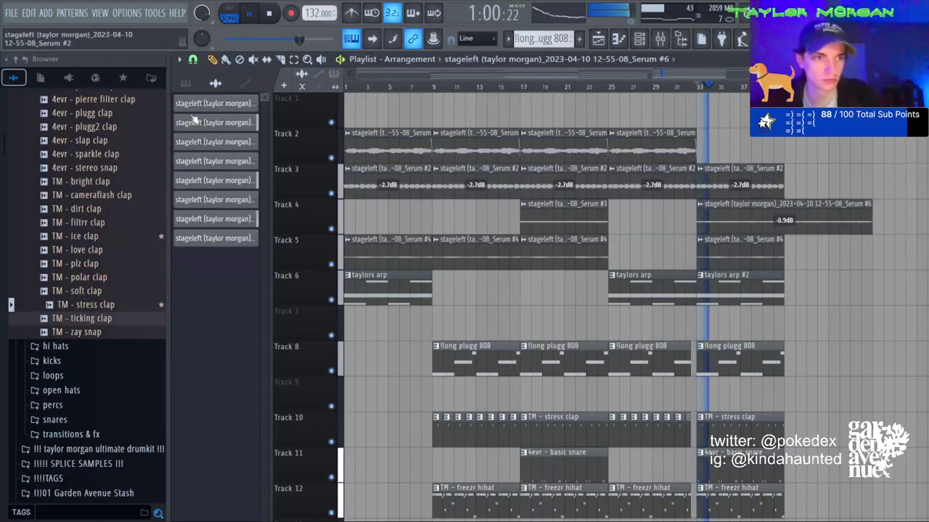
{"action": "left_click", "coordinate": [786, 210]}
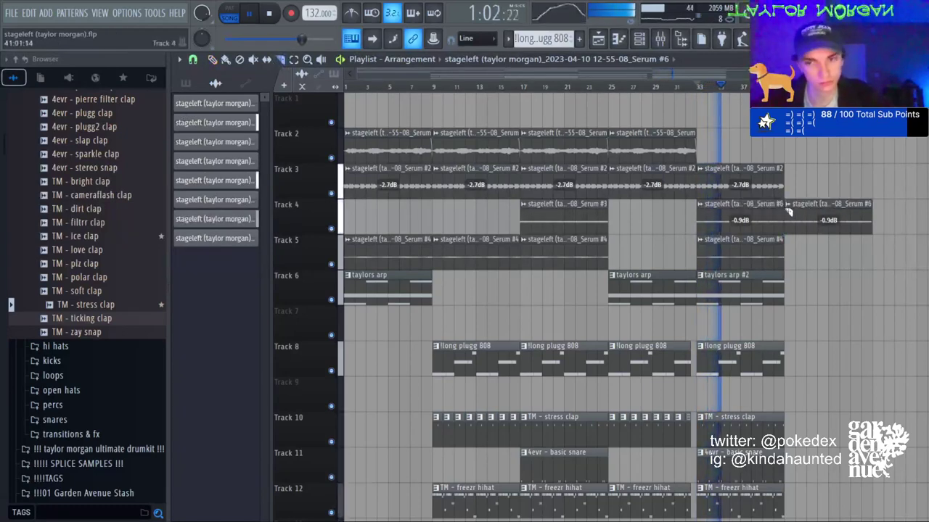
{"action": "left_click", "coordinate": [213, 62]}
{"action": "right_click", "coordinate": [835, 210]}
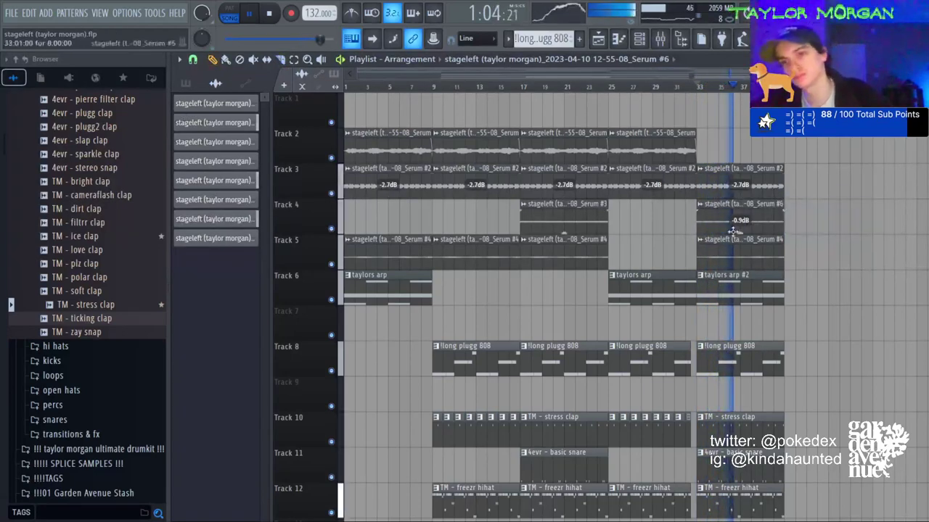
Lower the Serum #6 clip's gain to -3.1 dB and trim the bar 33 808 and drum clips to end at bar 39.
{"action": "left_click_drag", "start_coordinate": [739, 231], "coordinate": [766, 500]}
{"action": "left_click", "coordinate": [283, 61]}
{"action": "scroll", "coordinate": [846, 350], "scroll_direction": "down", "scroll_amount": 2}
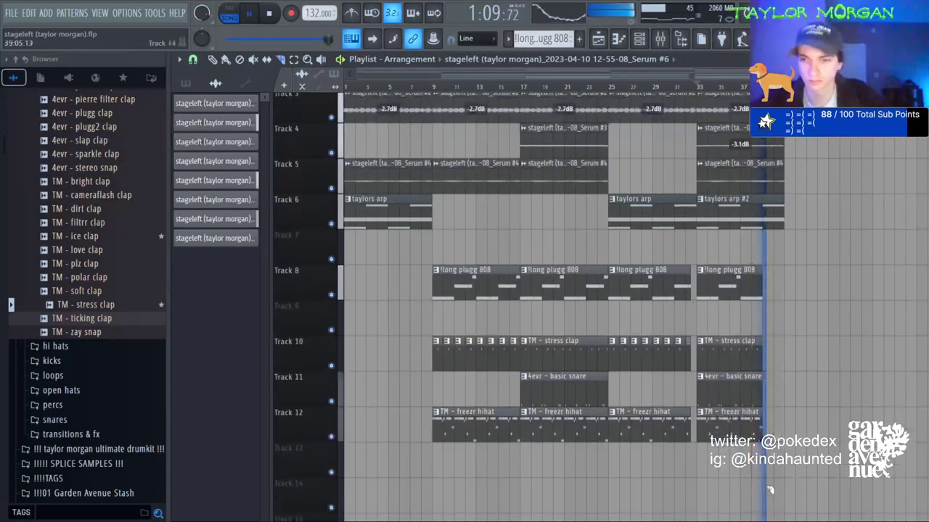
Try duplicating all clips of bars 9–40 to start at bar 41, and remove the copies.
{"action": "left_click", "coordinate": [293, 60]}
{"action": "scroll", "coordinate": [491, 336], "scroll_direction": "up", "scroll_amount": 3}
{"action": "left_click_drag", "start_coordinate": [441, 105], "coordinate": [861, 519]}
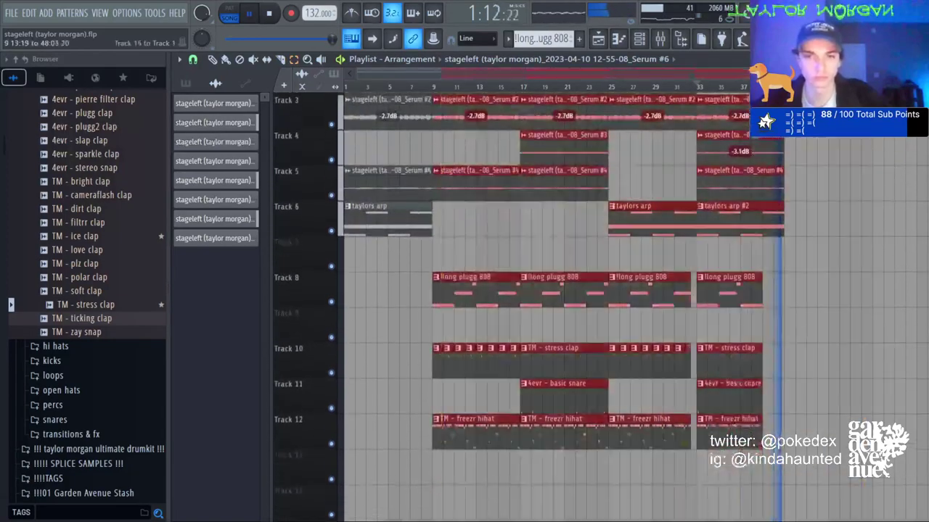
{"action": "key", "text": "ctrl+b"}
{"action": "scroll", "coordinate": [565, 84], "scroll_direction": "down", "scroll_amount": 2}
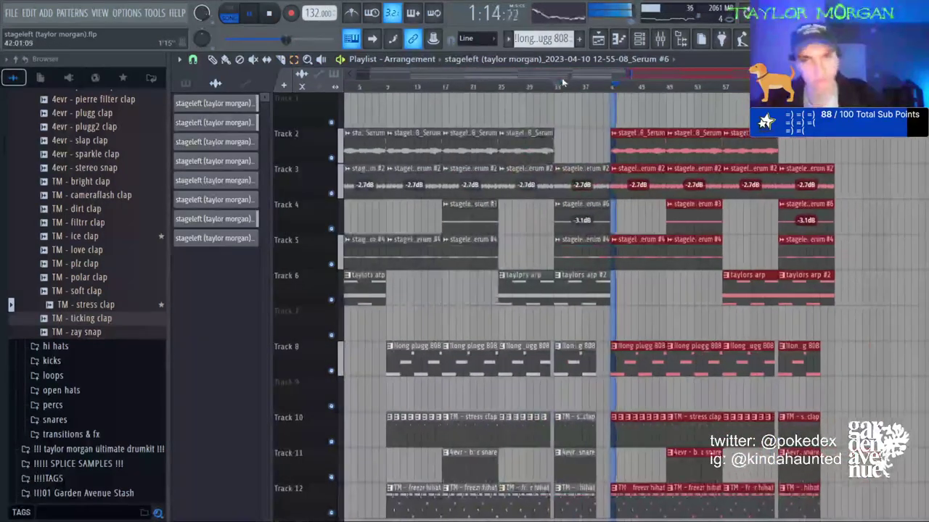
{"action": "key", "text": "ctrl+b"}
{"action": "key", "text": "ctrl+d"}
{"action": "scroll", "coordinate": [564, 84], "scroll_direction": "right", "scroll_amount": 3}
{"action": "scroll", "coordinate": [564, 84], "scroll_direction": "down", "scroll_amount": 2}
{"action": "key", "text": "ctrl+z"}
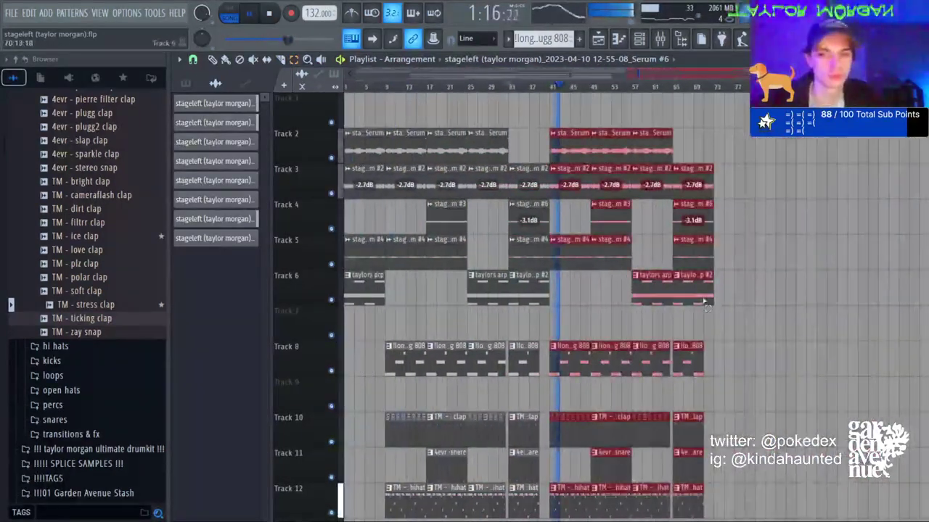
{"action": "key", "text": "Delete"}
{"action": "scroll", "coordinate": [533, 312], "scroll_direction": "down", "scroll_amount": 1}
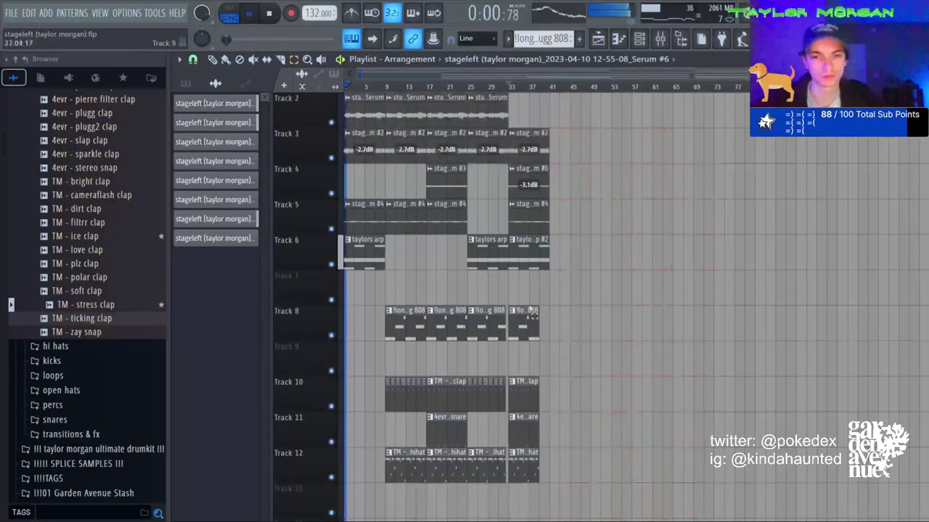
Extend the last 808, clap, snare and hihat clips on Tracks 8–12 to end at bar 41.
{"action": "left_click_drag", "start_coordinate": [515, 319], "coordinate": [560, 485]}
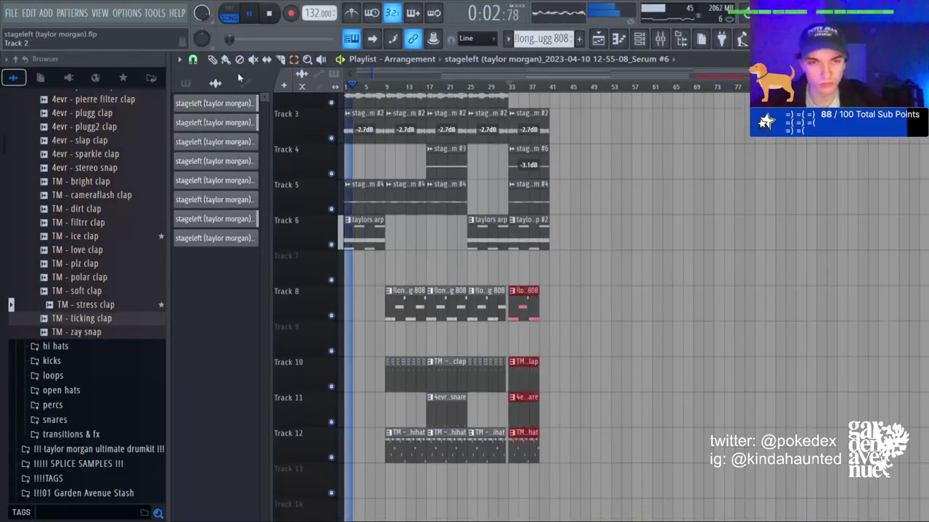
{"action": "mouse_move", "coordinate": [540, 291]}
{"action": "left_mouse_down"}
{"action": "mouse_move", "coordinate": [560, 291]}
{"action": "mouse_move", "coordinate": [550, 292]}
{"action": "left_mouse_up"}
{"action": "key", "text": "ctrl+d"}
Play from about bar 31, check the Serum #6 clip's channel settings and reset its clip gain on Track 4.
{"action": "left_click", "coordinate": [496, 86]}
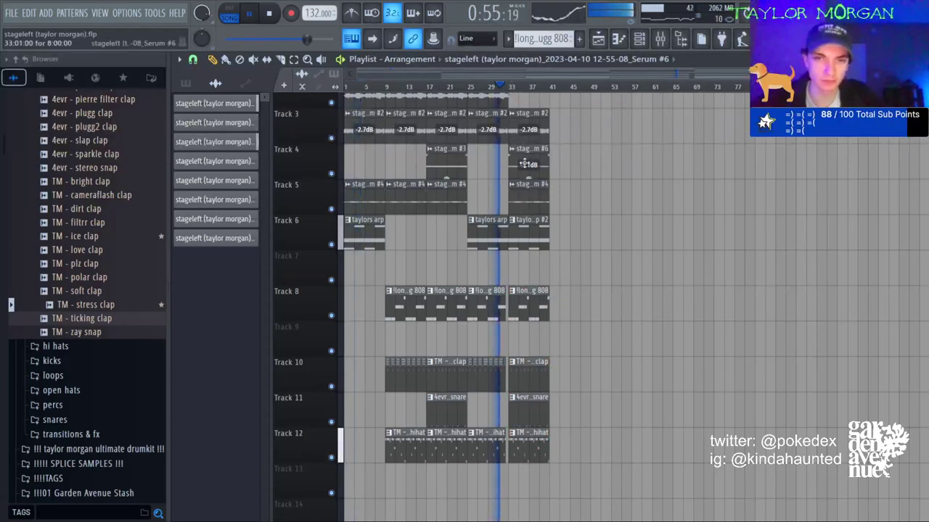
{"action": "double_click", "coordinate": [524, 161]}
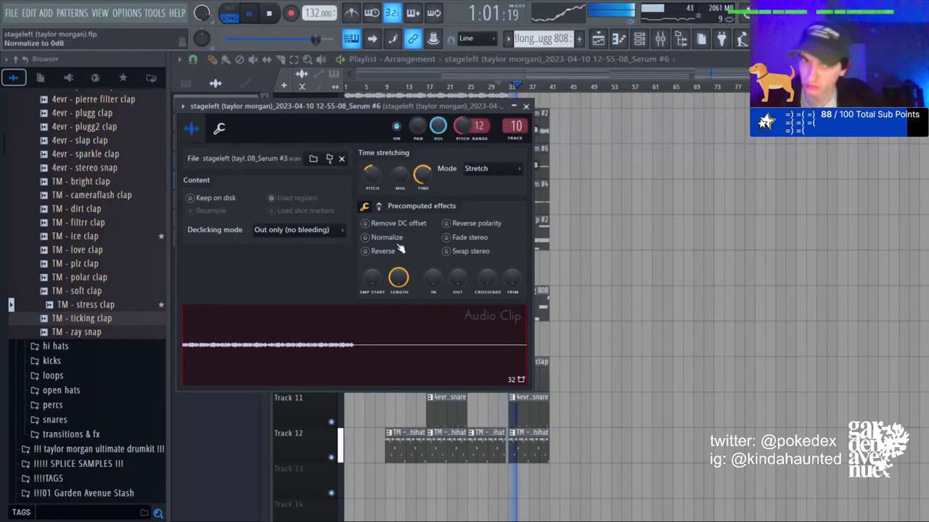
{"action": "left_click", "coordinate": [526, 106]}
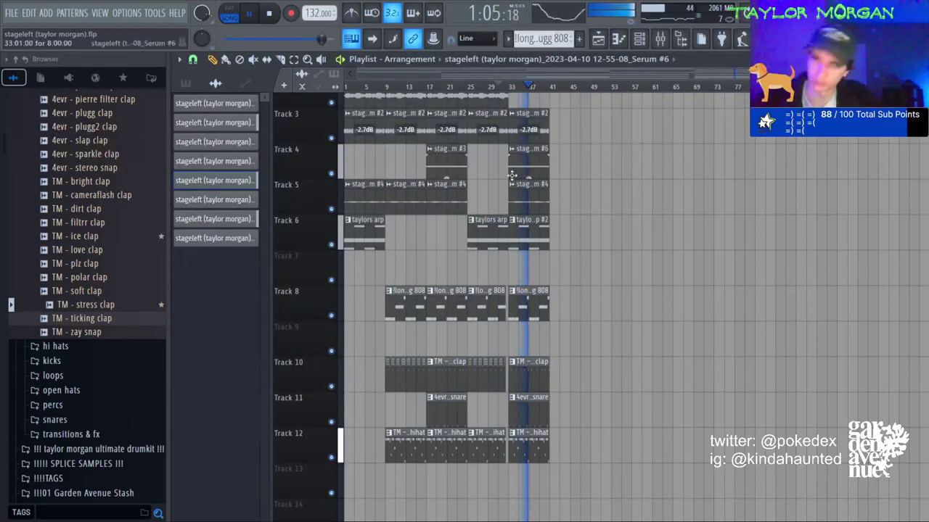
{"action": "scroll", "coordinate": [528, 177], "scroll_direction": "up", "scroll_amount": 2}
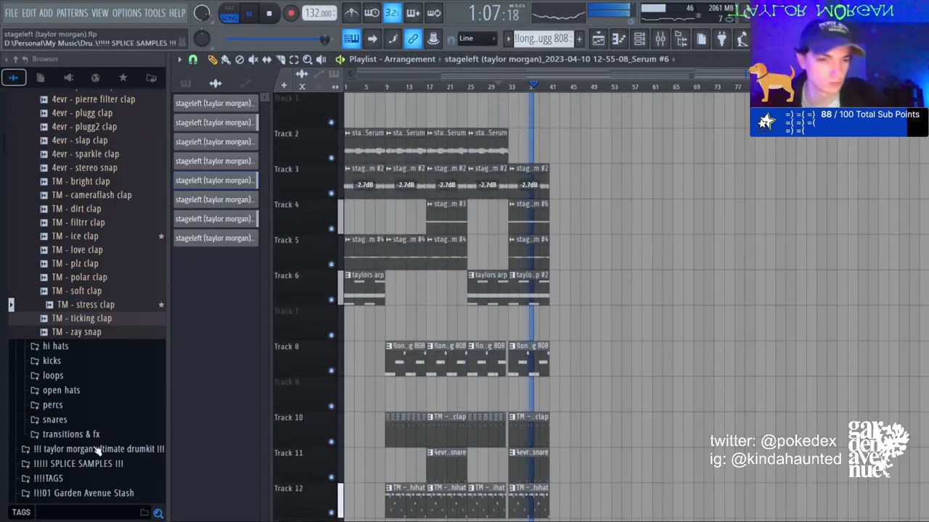
Place TM - white noise downfall at bar 9 on Track 7 and route it to mixer Insert 34 with ValhallaVintageVerb and a lowered fader.
{"action": "left_click", "coordinate": [71, 434]}
{"action": "left_click_drag", "start_coordinate": [130, 413], "coordinate": [396, 327]}
{"action": "left_click", "coordinate": [660, 39]}
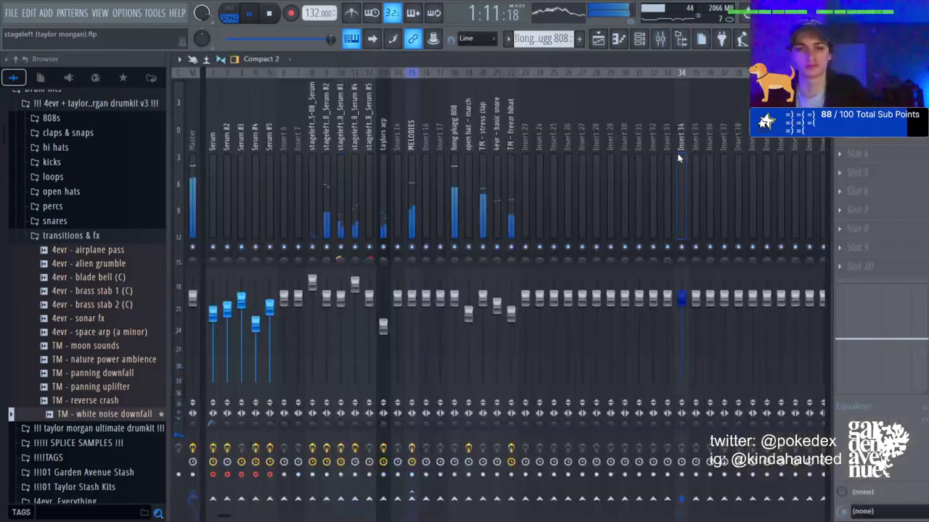
{"action": "key", "text": "ctrl+l"}
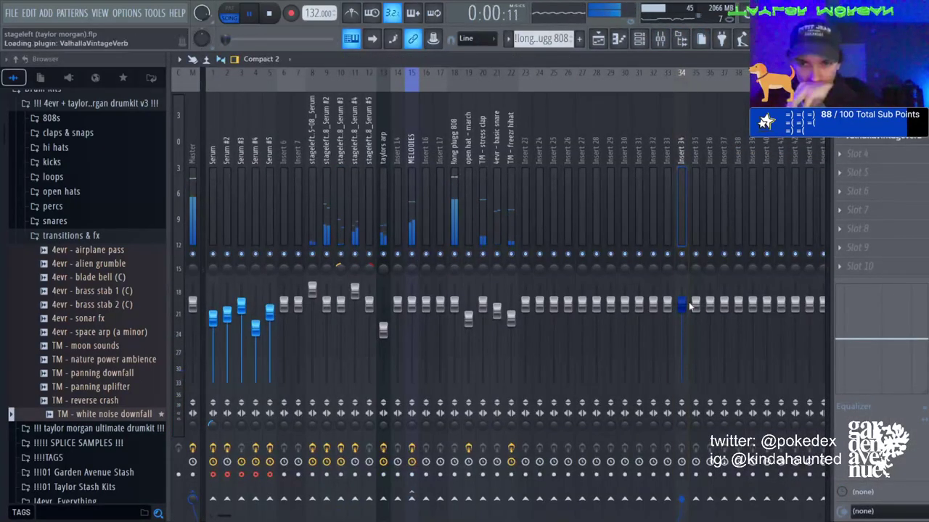
{"action": "left_click_drag", "start_coordinate": [681, 305], "coordinate": [681, 329]}
Copy the white noise downfall clip to bar 25 and put an 8-bar copy at bar 1 on Track 7 with -4.3 dB gain.
{"action": "left_click", "coordinate": [599, 43]}
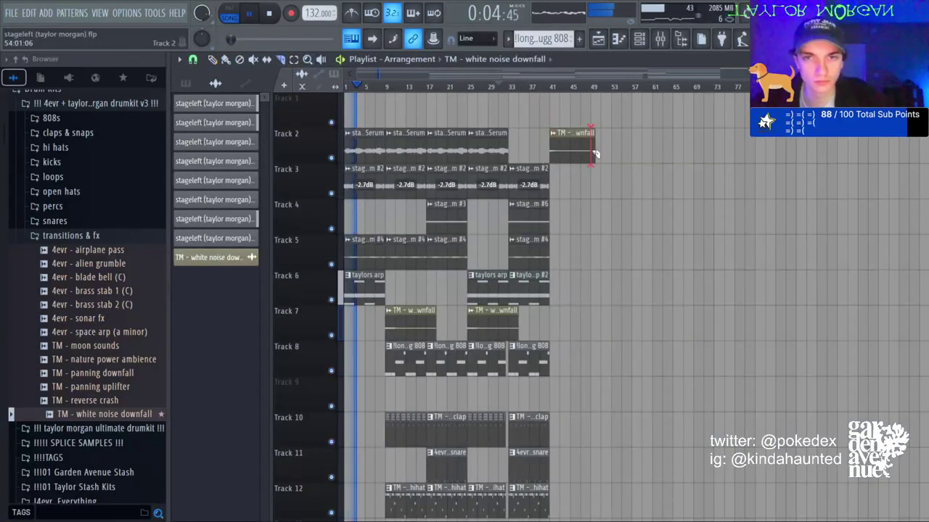
{"action": "left_click_drag", "start_coordinate": [577, 145], "coordinate": [370, 322]}
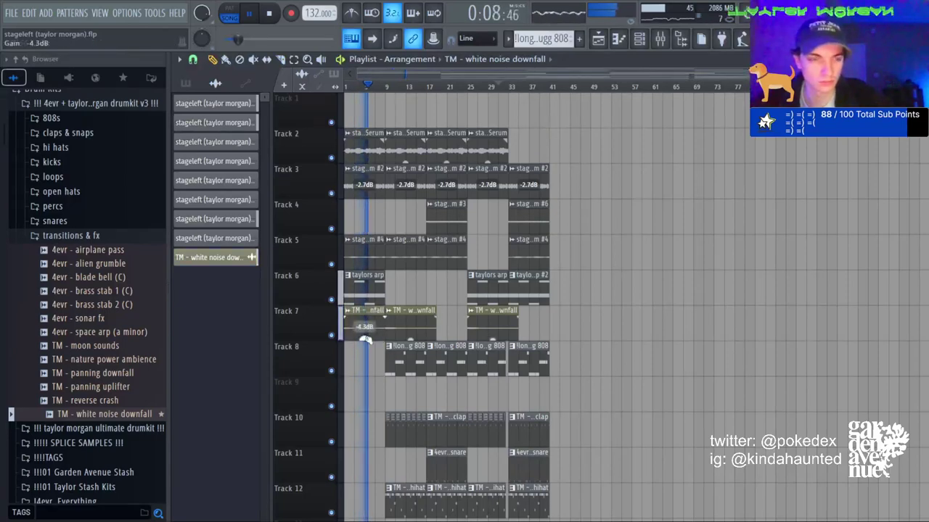
Place the favorite "oh no... its not looking good for us" part_1 sample before bar 9 on Track 9 and lower the white noise insert to about 60%.
{"action": "left_click", "coordinate": [123, 77]}
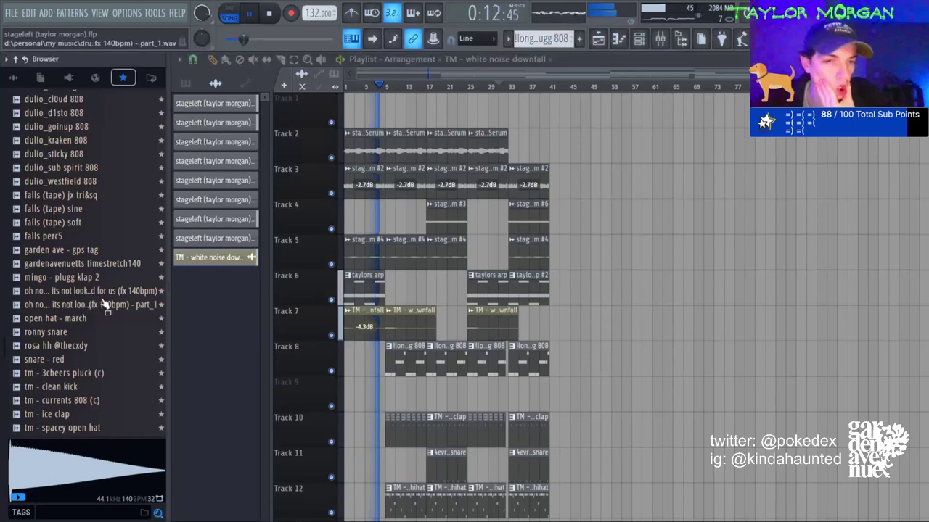
{"action": "left_click_drag", "start_coordinate": [106, 305], "coordinate": [383, 408]}
{"action": "scroll", "coordinate": [91, 279], "scroll_direction": "up", "scroll_amount": 6}
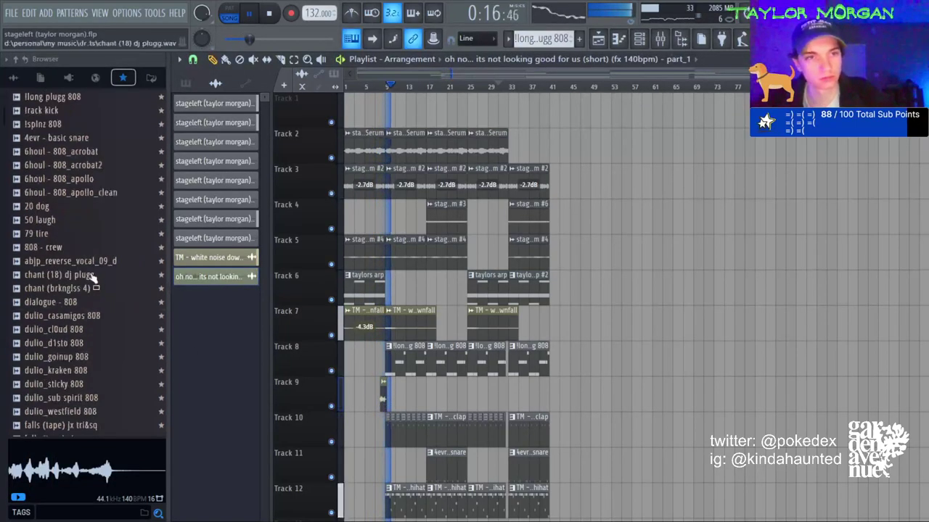
{"action": "left_click", "coordinate": [660, 39]}
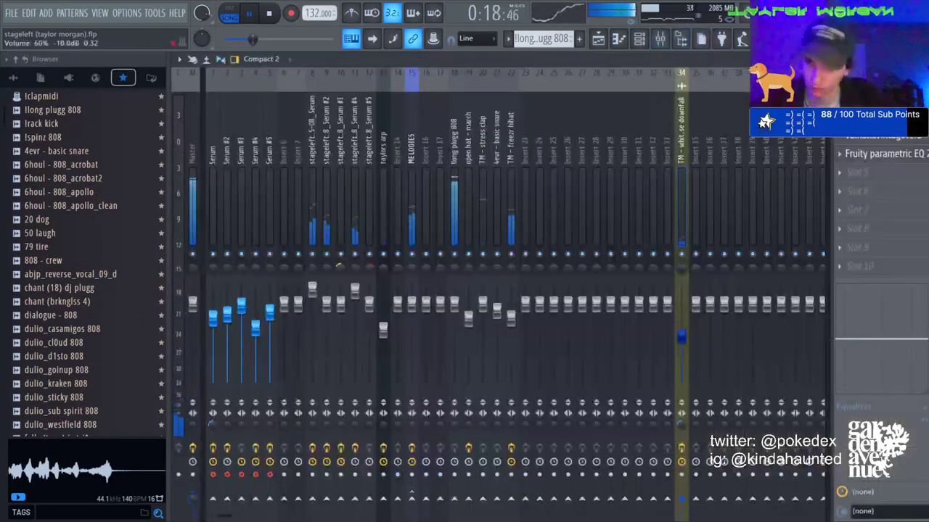
{"action": "left_click", "coordinate": [597, 40]}
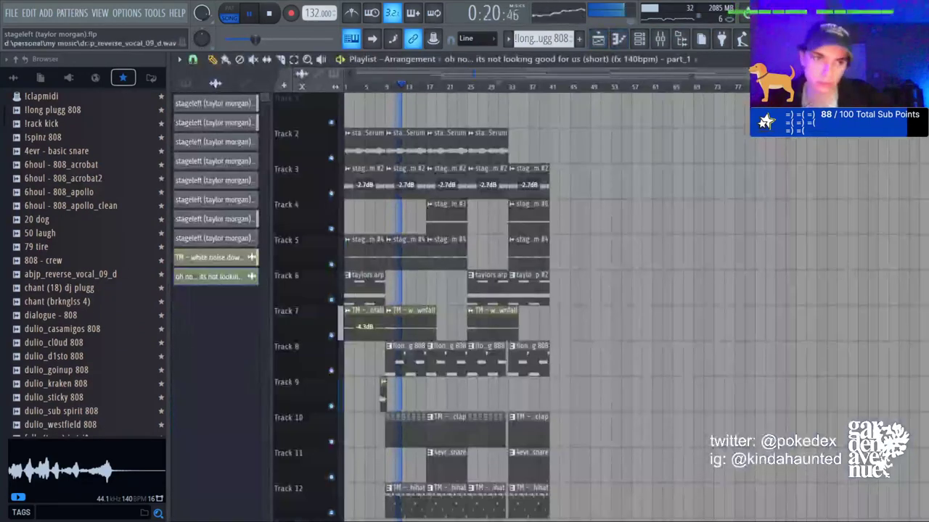
Add abjp_reverse_vocal_09_d near bar 40 on Track 9 and raise its pitch to match the 808's notes.
{"action": "left_click_drag", "start_coordinate": [109, 277], "coordinate": [545, 394]}
{"action": "double_click", "coordinate": [527, 346]}
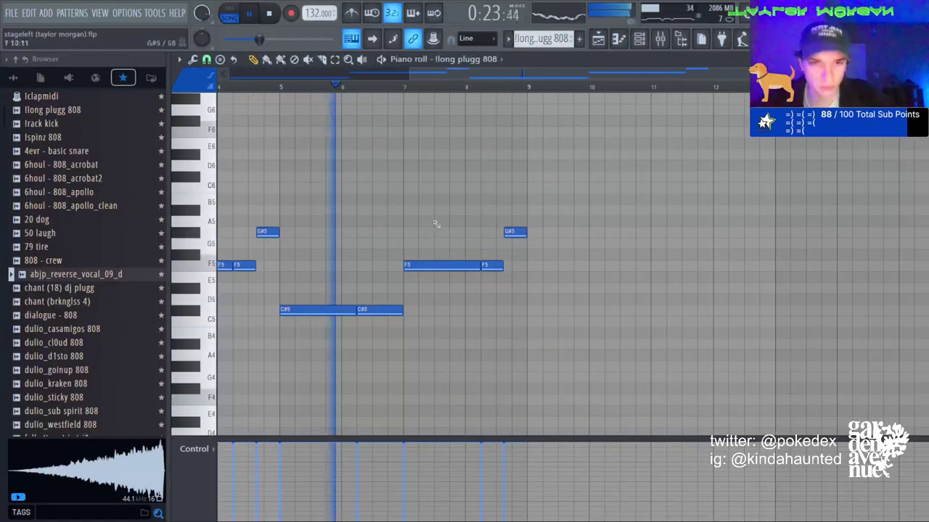
{"action": "left_click", "coordinate": [598, 39]}
{"action": "double_click", "coordinate": [548, 397]}
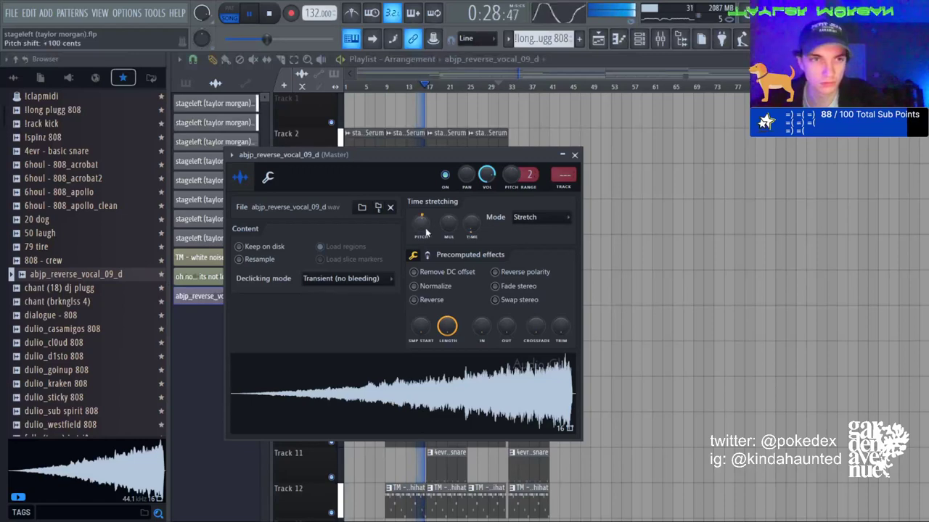
{"action": "left_click", "coordinate": [553, 76]}
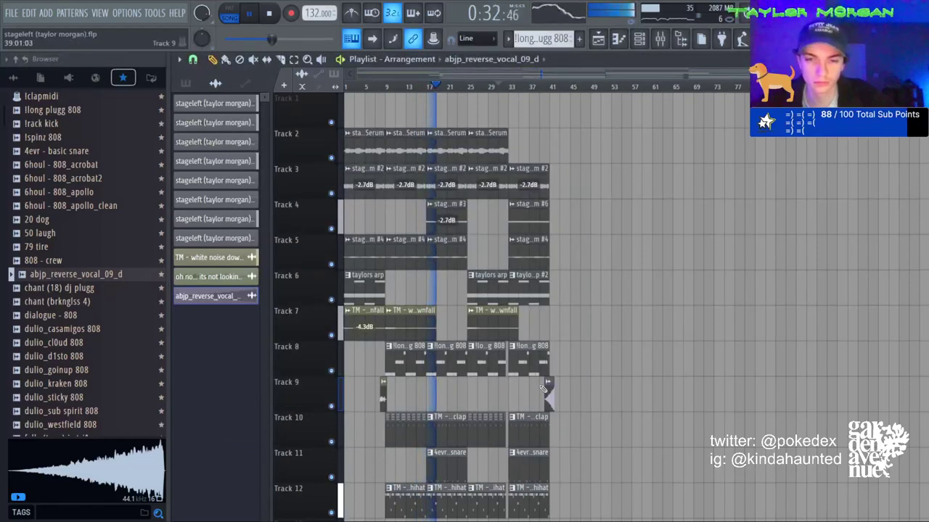
Fit the reverse vocal clip on Track 9 to two bars, starting at bar 39 and ending at bar 41.
{"action": "scroll", "coordinate": [532, 98], "scroll_direction": "up", "scroll_amount": 3}
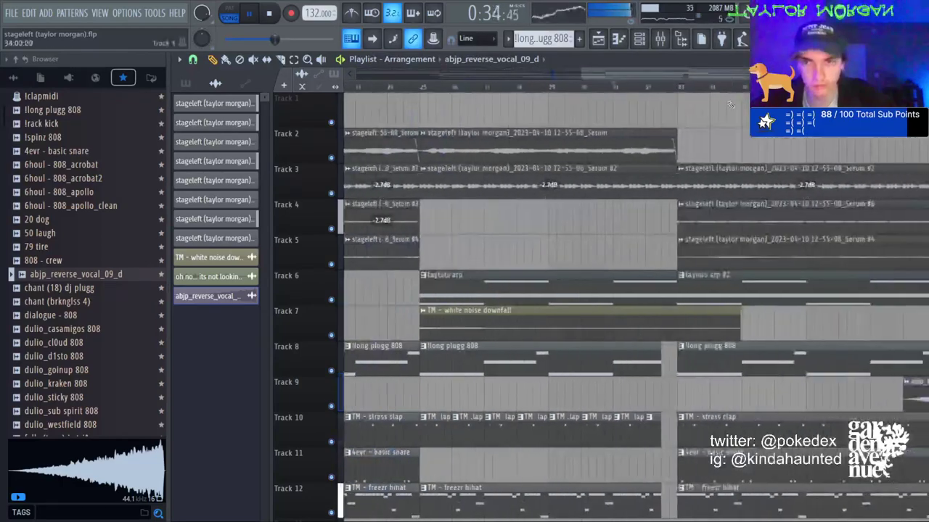
{"action": "left_click_drag", "start_coordinate": [687, 68], "coordinate": [724, 73]}
{"action": "left_click_drag", "start_coordinate": [823, 393], "coordinate": [792, 392]}
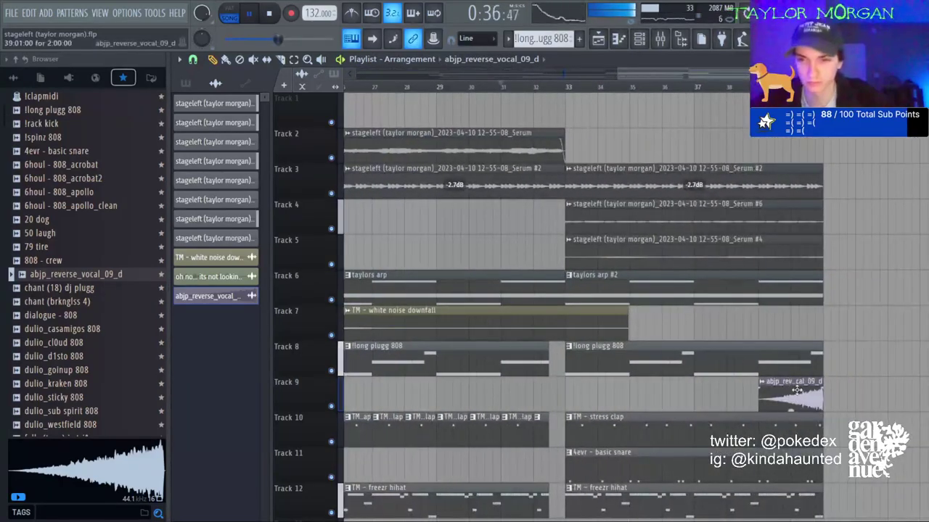
Route the reverse vocal to mixer Insert 38, load the VOCAL RISER MIX effects preset and lower its volume to about 32%.
{"action": "left_click", "coordinate": [659, 38]}
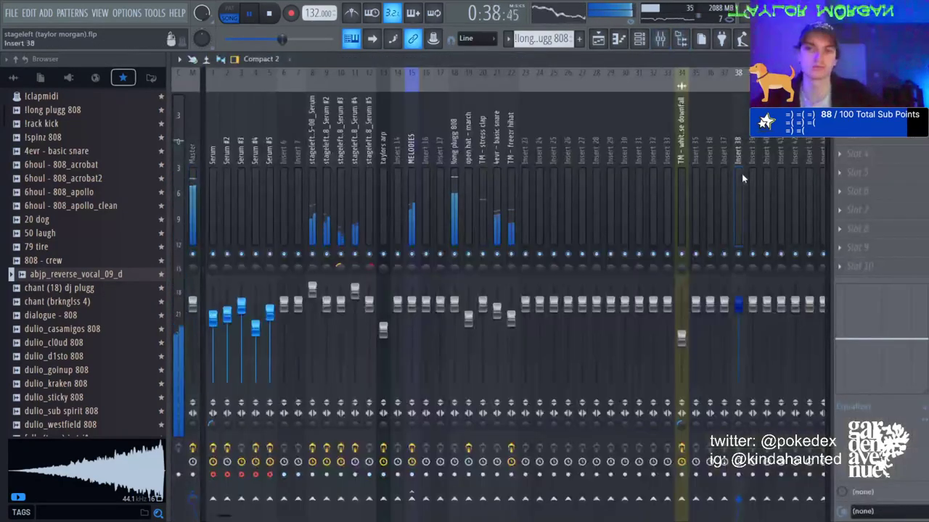
{"action": "key", "text": "ctrl+l"}
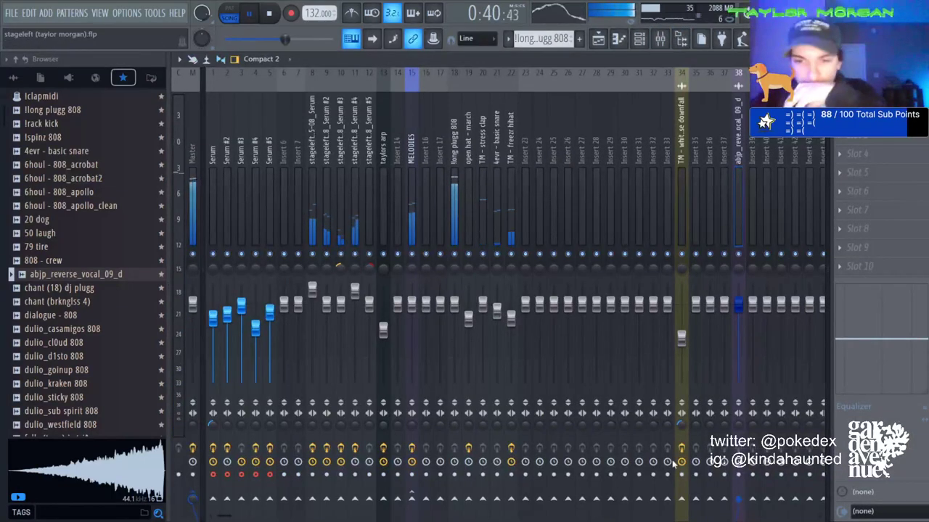
{"action": "left_click_drag", "start_coordinate": [738, 305], "coordinate": [736, 321]}
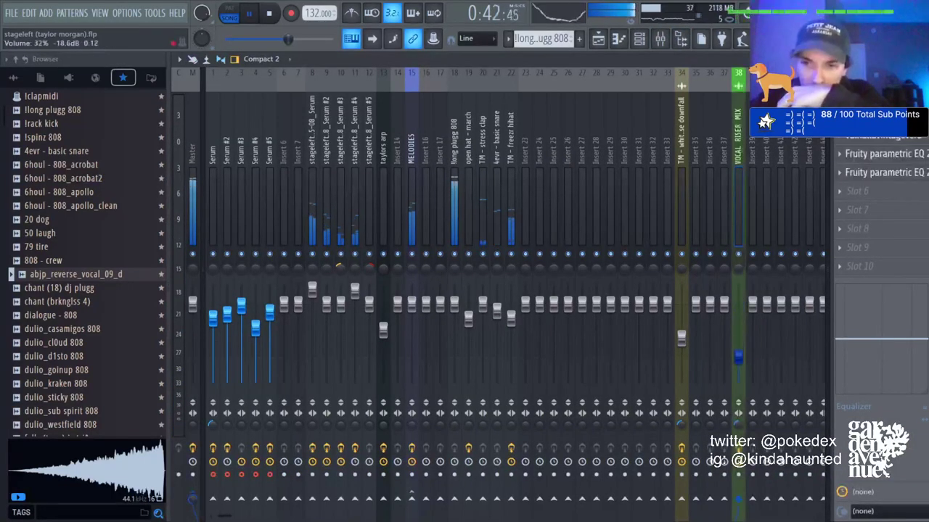
{"action": "left_click", "coordinate": [599, 40]}
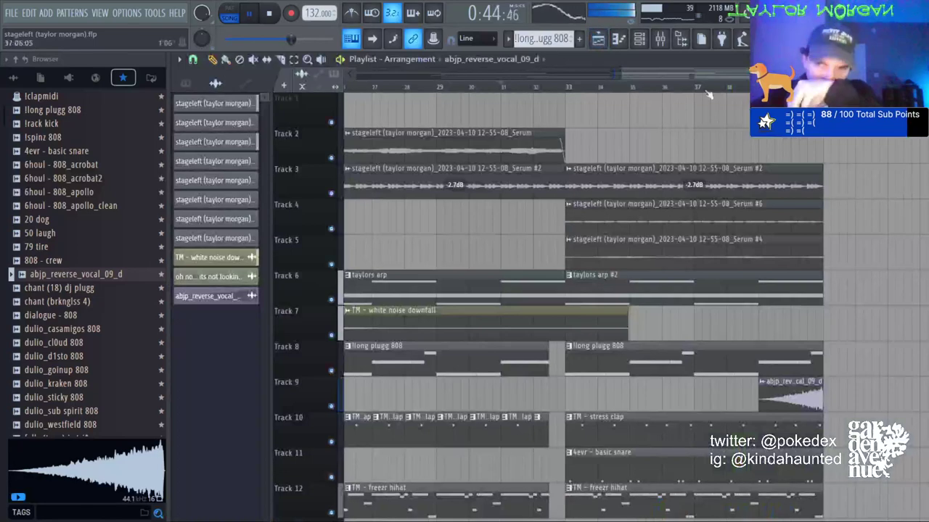
Set the reverse vocal clip's gain to -5.4 dB, trim the last freezr hihat clip to bar 39 and save the project.
{"action": "scroll", "coordinate": [707, 90], "scroll_direction": "down", "scroll_amount": 3}
{"action": "left_click", "coordinate": [729, 89]}
{"action": "key", "text": "ctrl+s"}
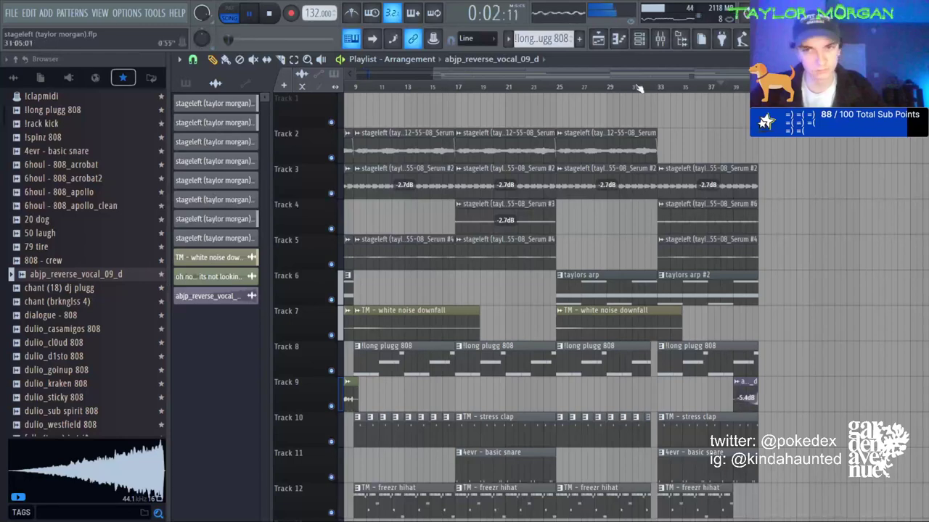
{"action": "scroll", "coordinate": [639, 89], "scroll_direction": "down", "scroll_amount": 2}
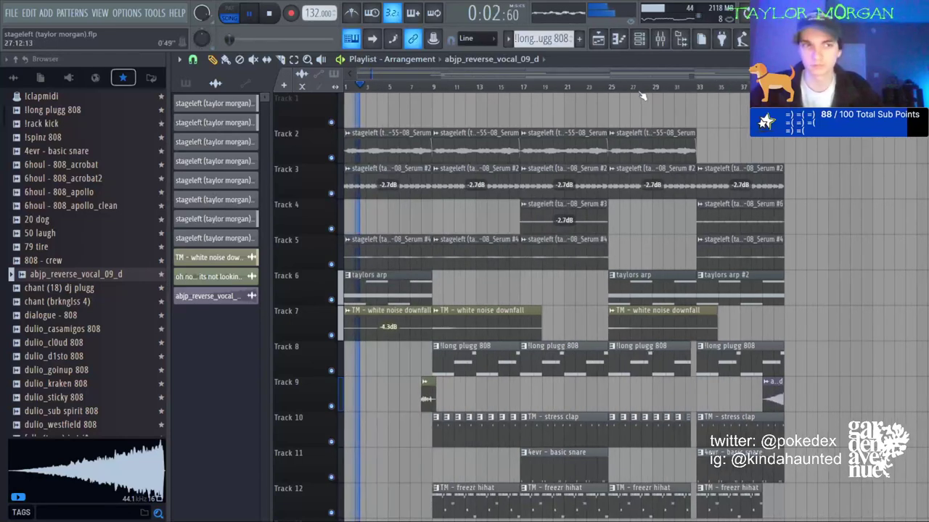
Lower the gain of the "oh no" vocal clip at bar 8 on Track 9 to -8.1 dB.
{"action": "left_click", "coordinate": [412, 89]}
{"action": "scroll", "coordinate": [411, 89], "scroll_direction": "up", "scroll_amount": 3}
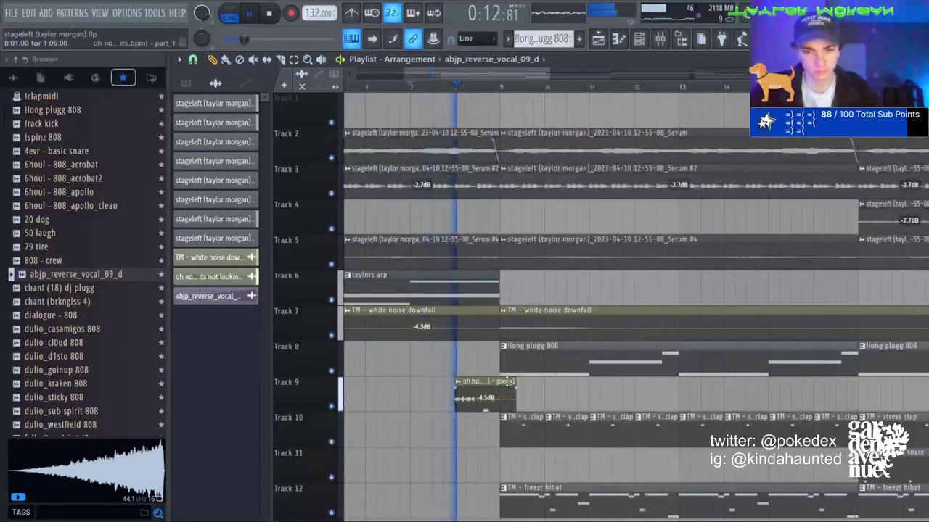
{"action": "left_click_drag", "start_coordinate": [485, 409], "coordinate": [485, 501]}
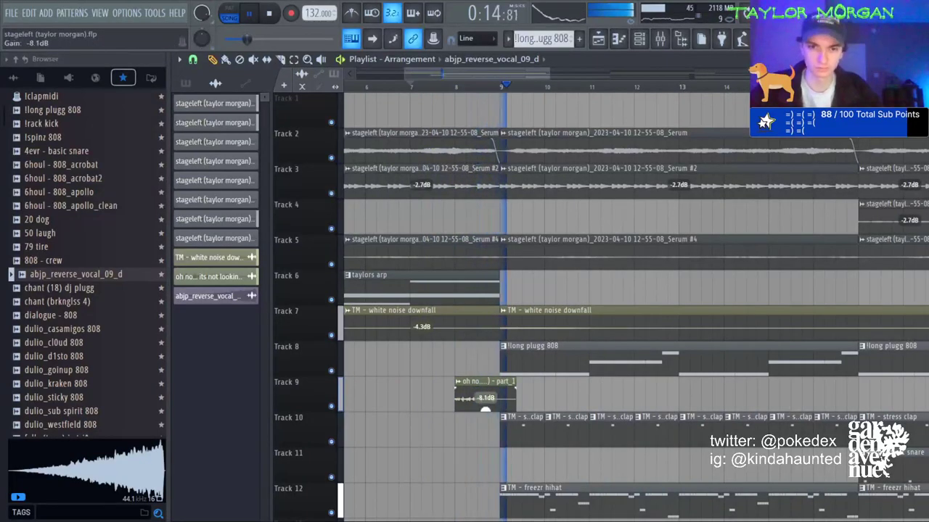
Review the extended arrangement and play it back from bar 5.
{"action": "scroll", "coordinate": [468, 81], "scroll_direction": "down", "scroll_amount": 2}
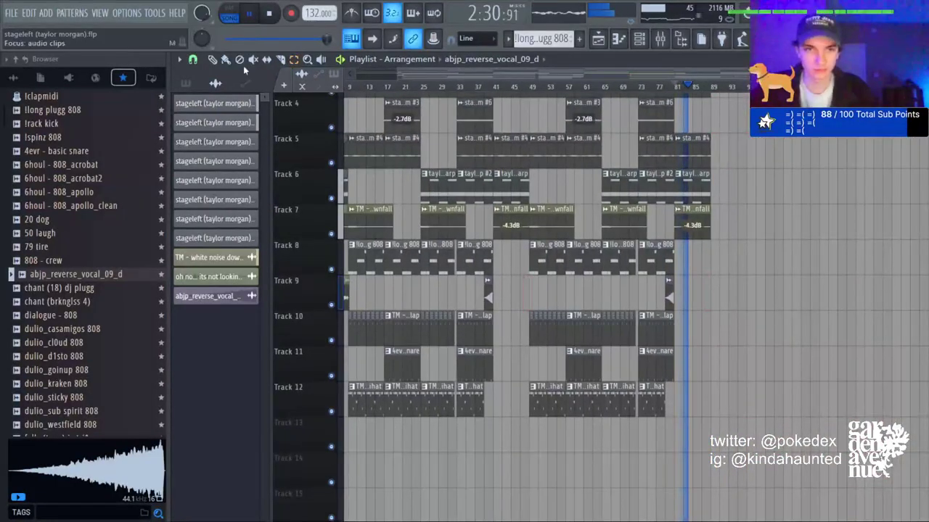
{"action": "scroll", "coordinate": [606, 88], "scroll_direction": "up", "scroll_amount": 2}
{"action": "key", "text": "space"}
{"action": "left_click", "coordinate": [370, 87]}
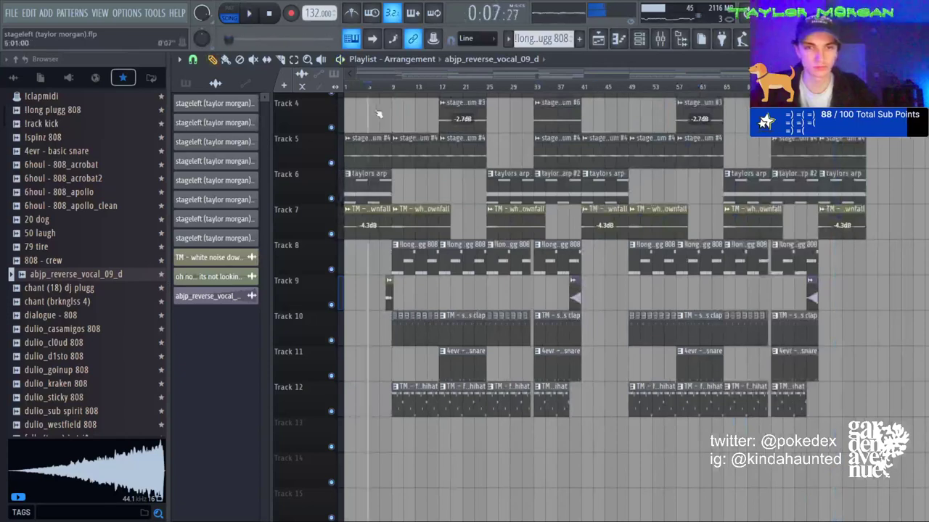
{"action": "key", "text": "space"}
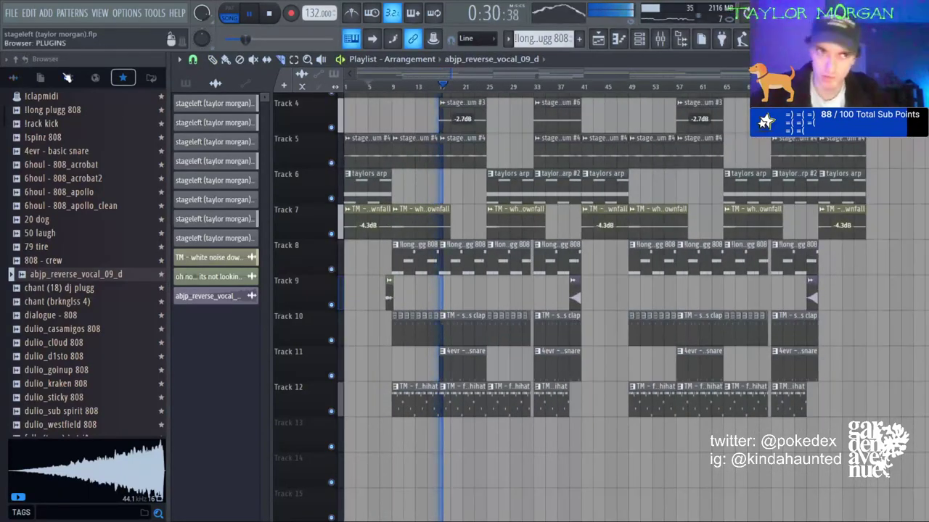
Audition favourite samples over the playing beat, including 50 laugh, 79 tire, 20 dog, the two chants and abjp_reverse_vocal_09_d.
{"action": "left_click", "coordinate": [16, 77]}
{"action": "left_click", "coordinate": [121, 78]}
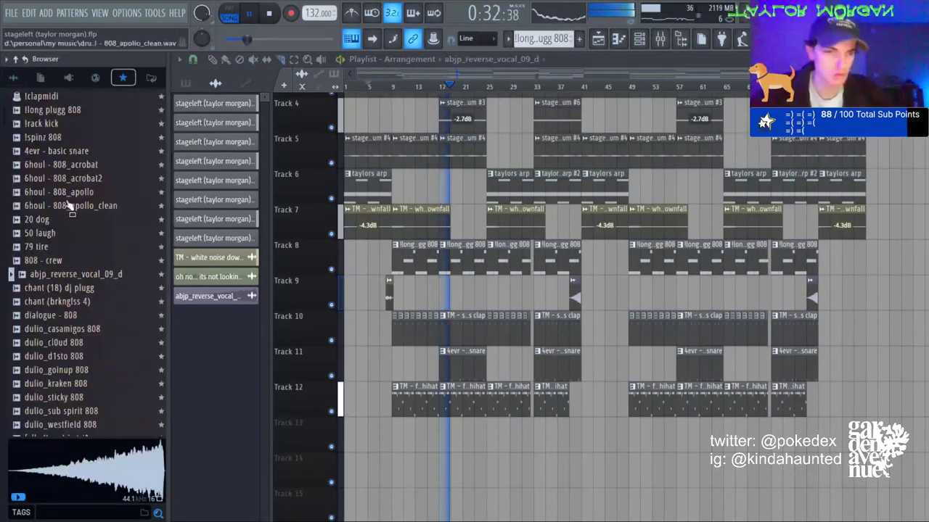
{"action": "left_click", "coordinate": [56, 238]}
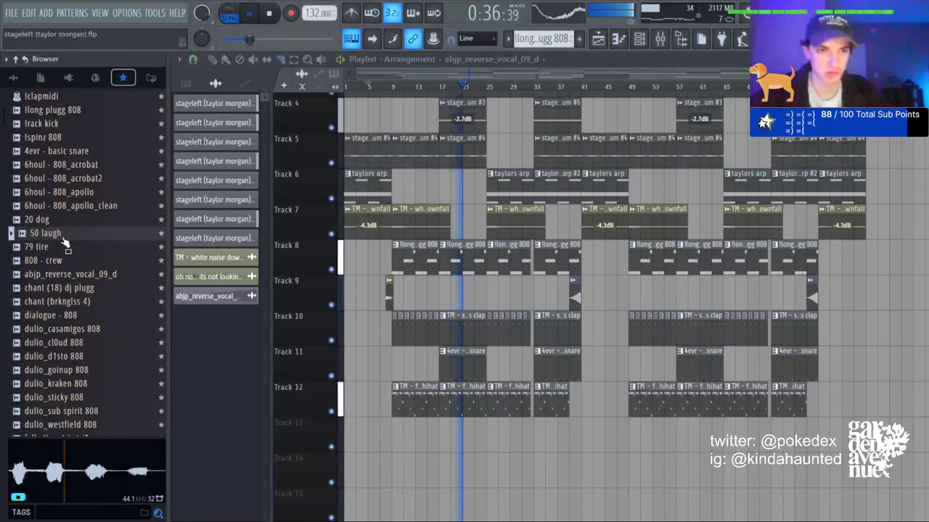
{"action": "left_click", "coordinate": [64, 247]}
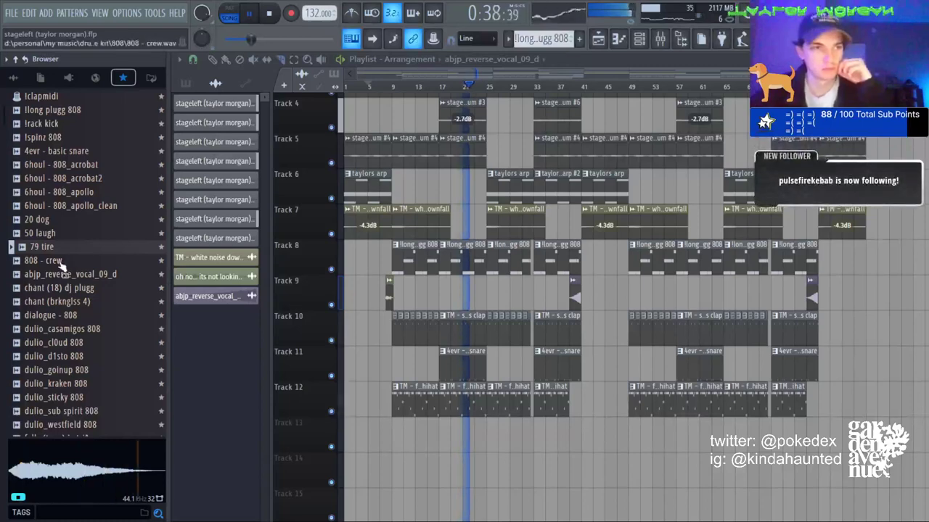
{"action": "left_click", "coordinate": [64, 233]}
{"action": "left_click", "coordinate": [63, 219]}
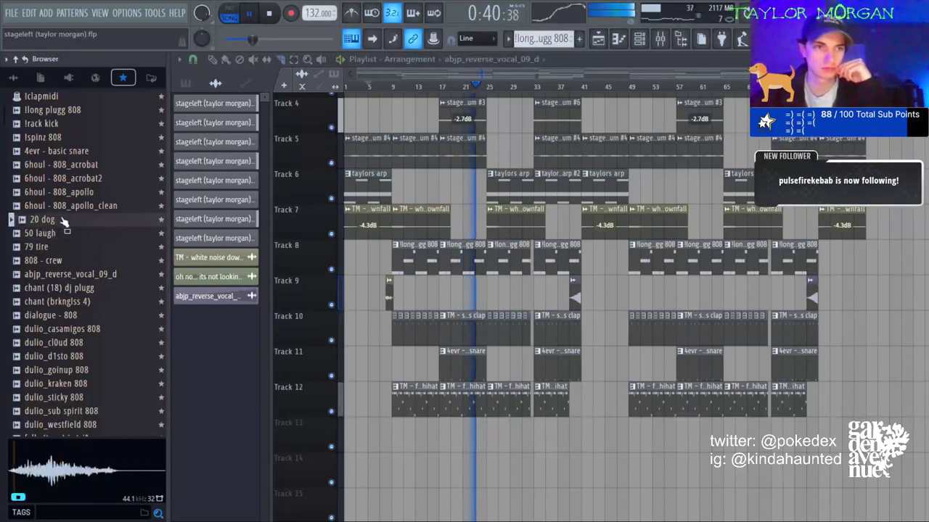
{"action": "left_click", "coordinate": [66, 233]}
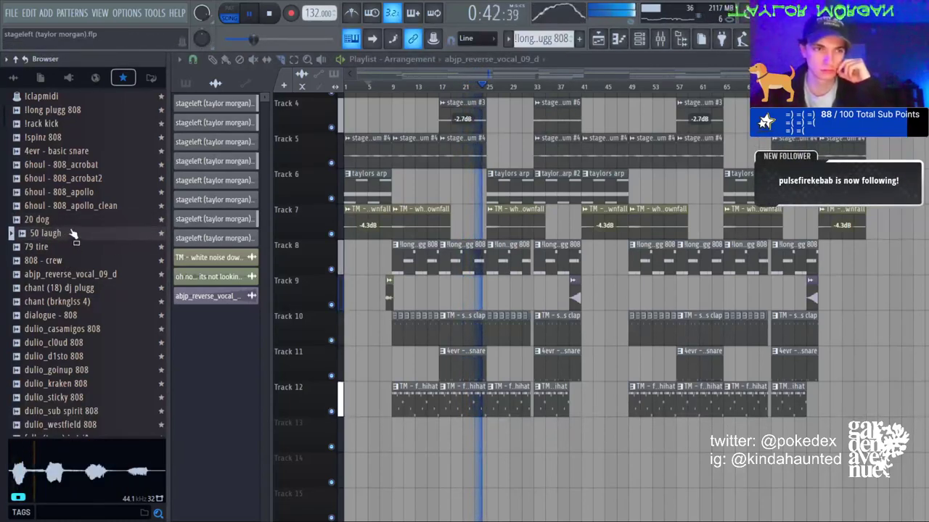
{"action": "left_click", "coordinate": [71, 221]}
{"action": "left_click", "coordinate": [77, 290]}
{"action": "left_click", "coordinate": [75, 302]}
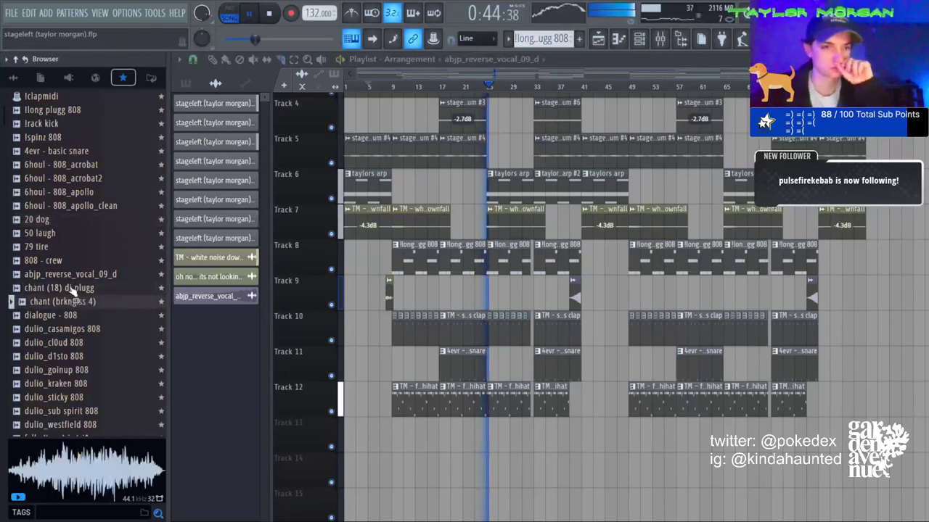
{"action": "left_click", "coordinate": [73, 274]}
{"action": "left_click", "coordinate": [76, 288]}
{"action": "left_click", "coordinate": [76, 276]}
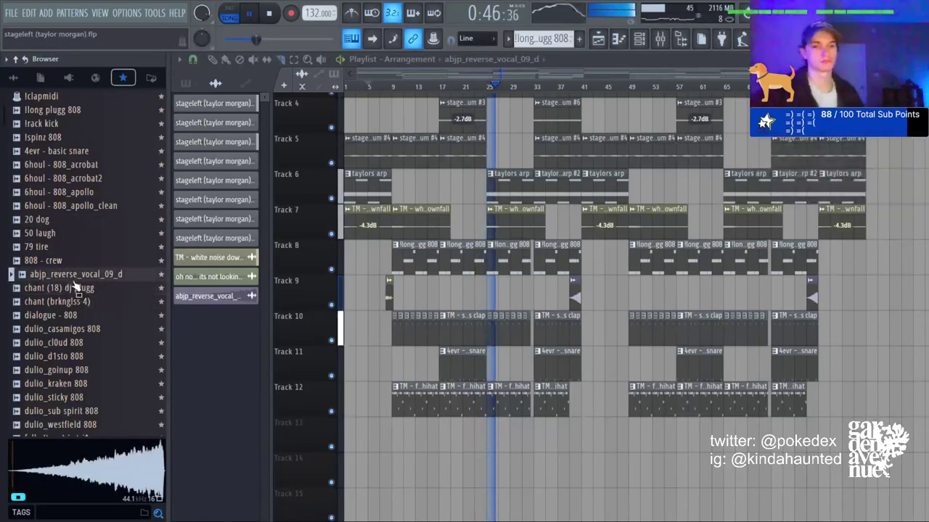
{"action": "left_click", "coordinate": [75, 288]}
Audition garden ave - gps tag and snare - red from the favourites, stop playback and replay the arrangement.
{"action": "scroll", "coordinate": [76, 290], "scroll_direction": "down", "scroll_amount": 6}
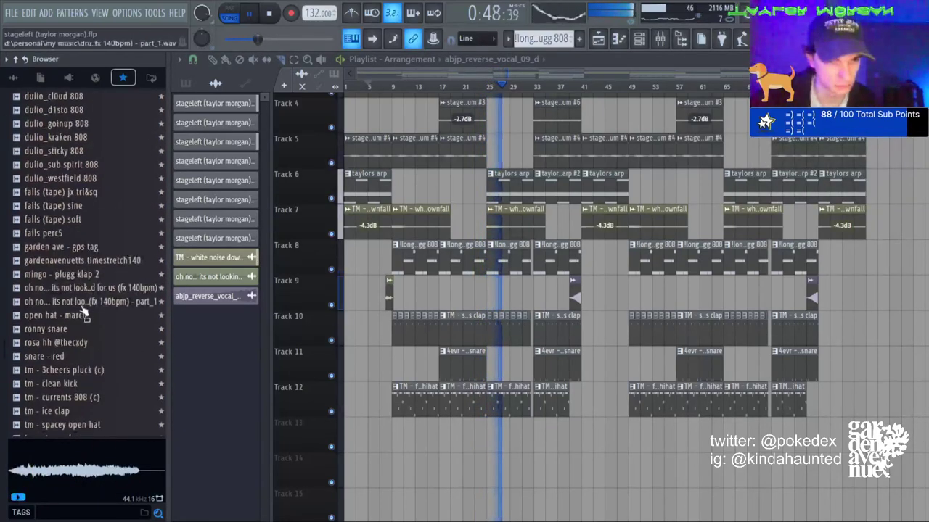
{"action": "left_click", "coordinate": [76, 301]}
{"action": "left_click", "coordinate": [84, 248]}
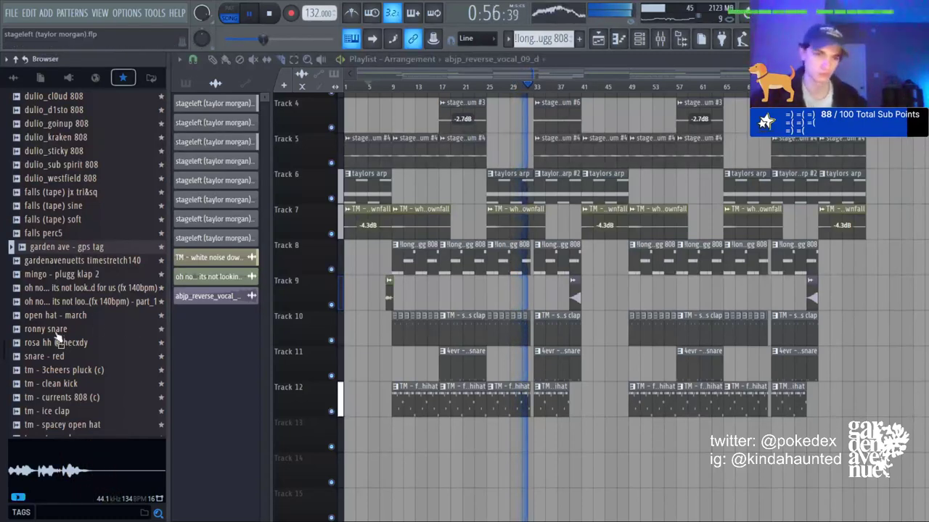
{"action": "left_click", "coordinate": [62, 357]}
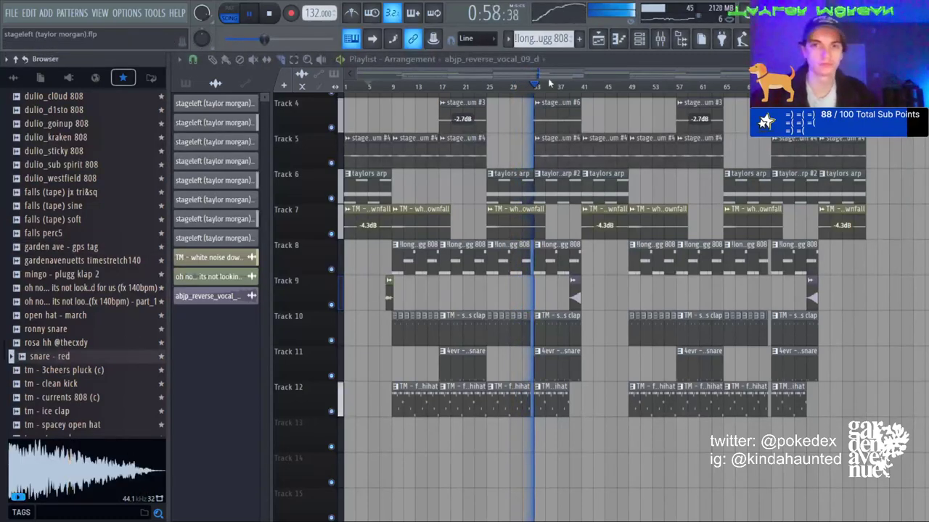
{"action": "key", "text": "space"}
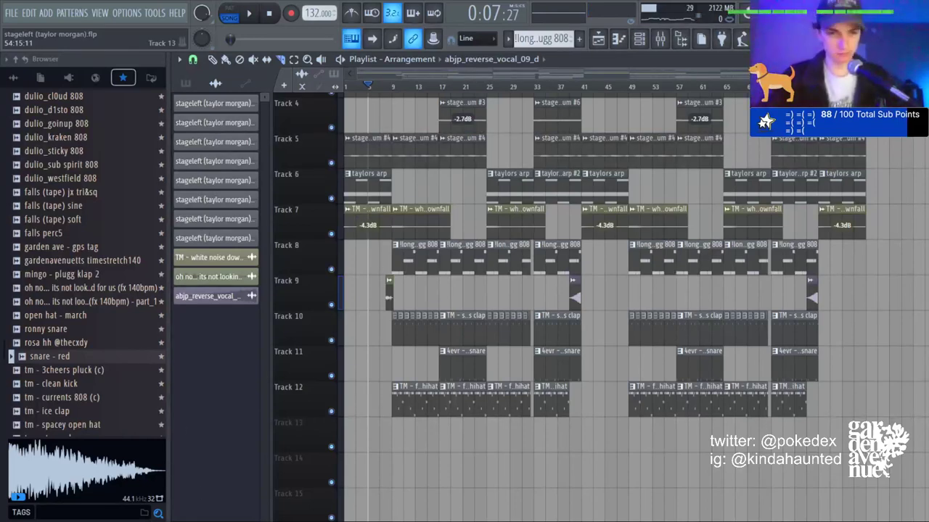
{"action": "key", "text": "space"}
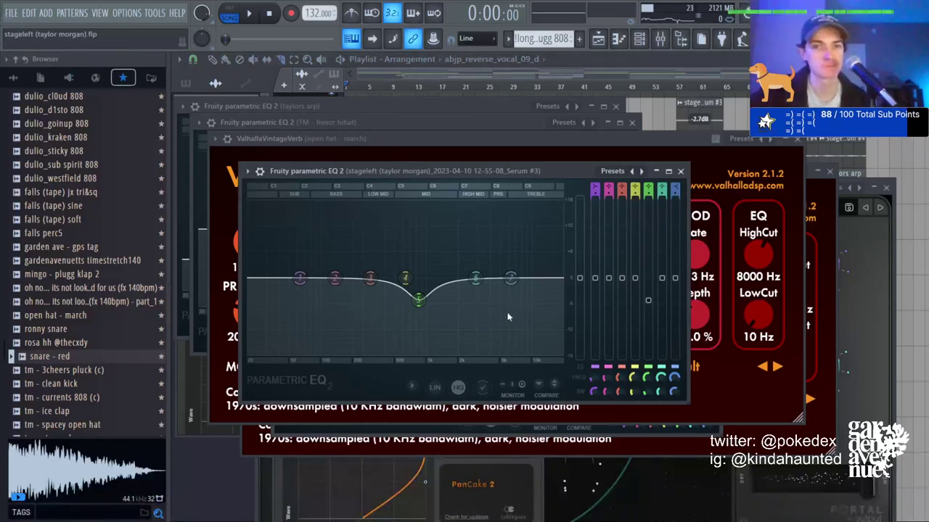
Start a new project at 140 BPM and replace its Sampler channel with Serum.
{"action": "left_click", "coordinate": [512, 270]}
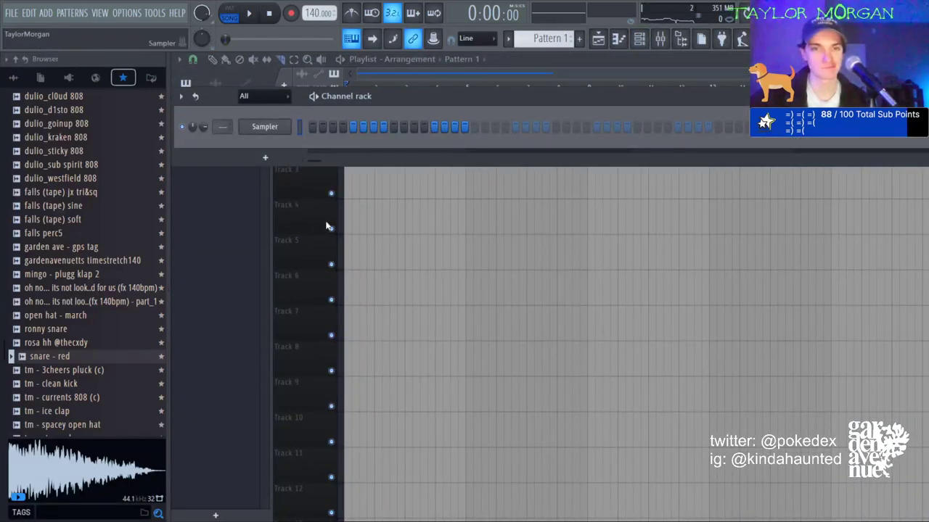
{"action": "left_click", "coordinate": [636, 175]}
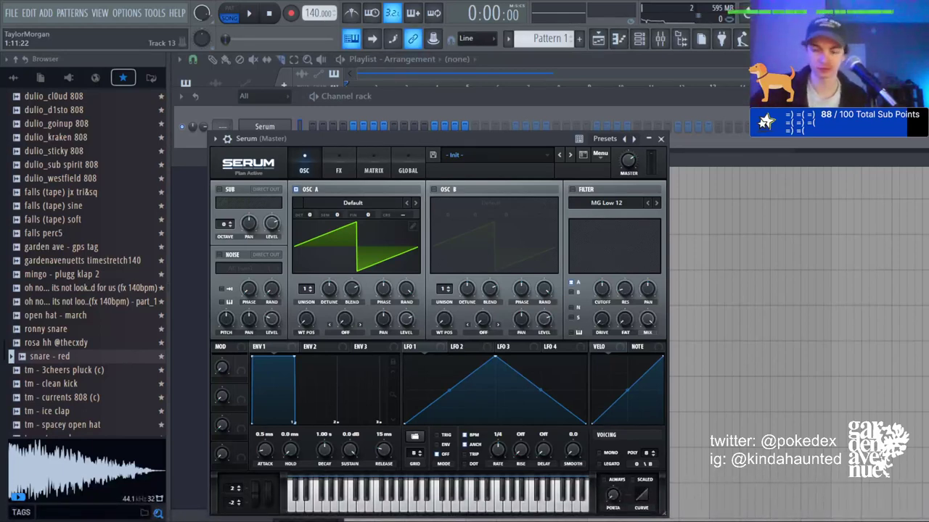
{"action": "left_click", "coordinate": [426, 116]}
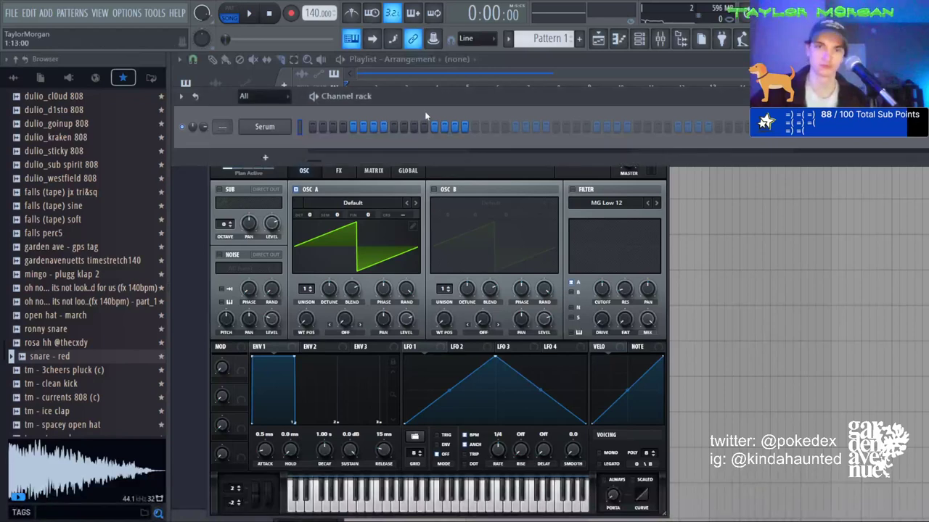
Open the 1Loops folder in Drum Kits and load the TM - key_loveandcare preset in Serum.
{"action": "left_click", "coordinate": [14, 78]}
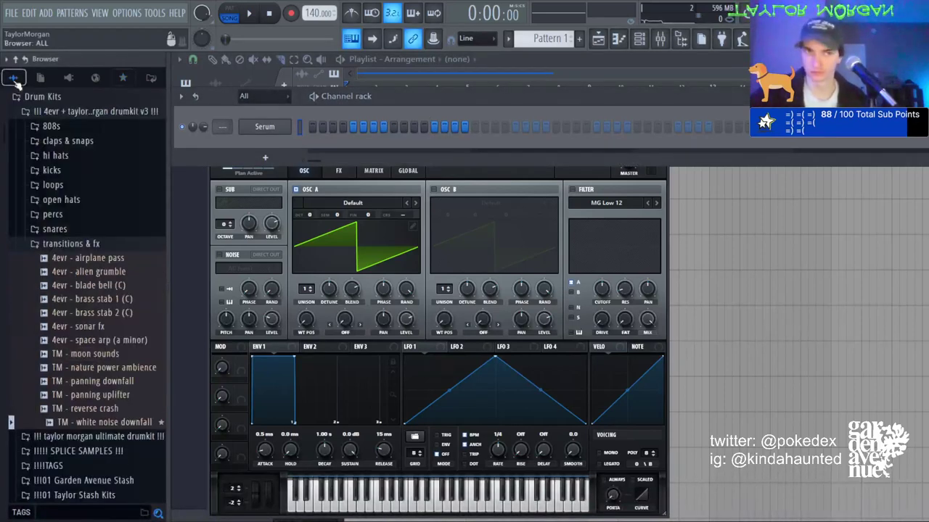
{"action": "left_click", "coordinate": [41, 99]}
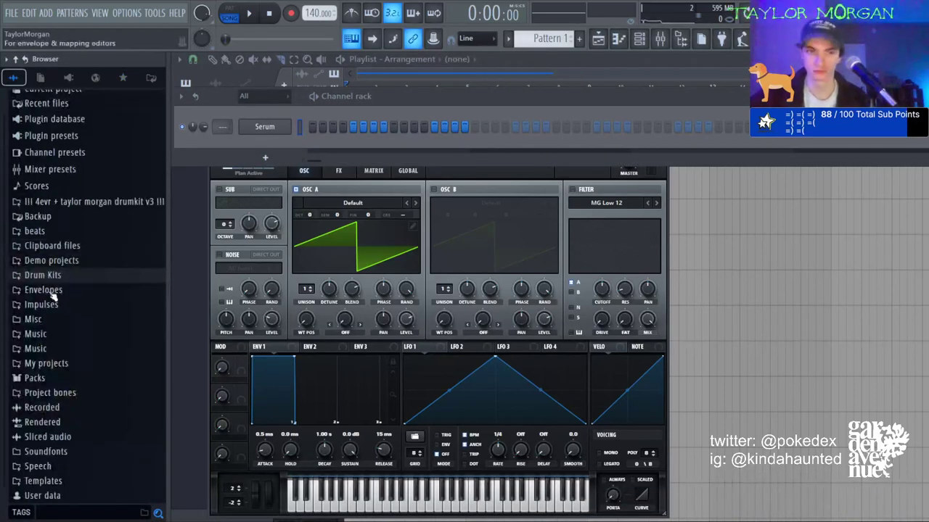
{"action": "left_click", "coordinate": [43, 275]}
{"action": "left_click", "coordinate": [65, 289]}
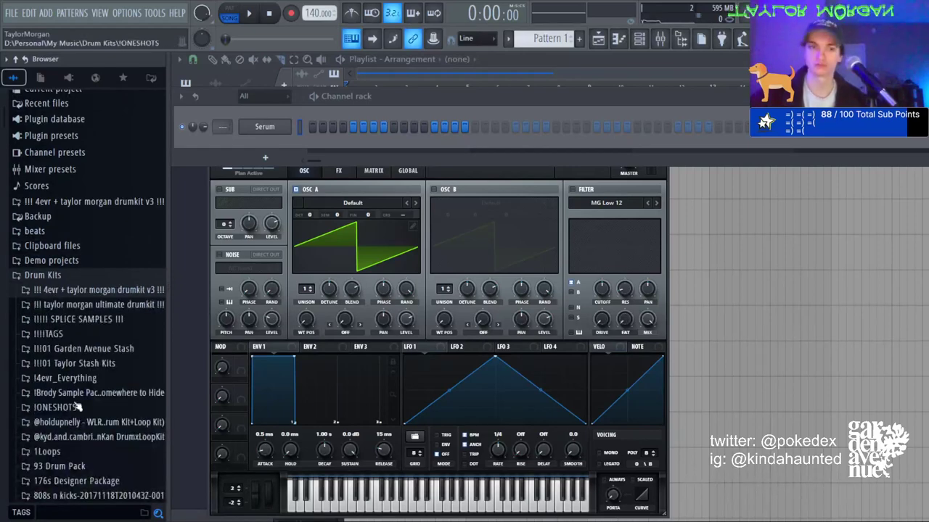
{"action": "left_click", "coordinate": [72, 451]}
{"action": "left_click", "coordinate": [507, 193]}
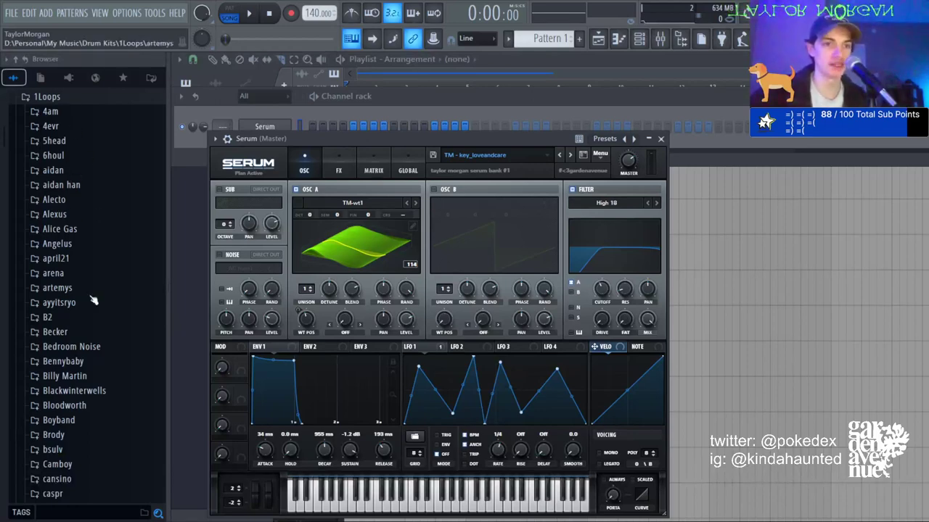
Open the shinju folder inside 1Loops and expand its april10midis folder.
{"action": "scroll", "coordinate": [94, 300], "scroll_direction": "down", "scroll_amount": 20}
{"action": "scroll", "coordinate": [89, 321], "scroll_direction": "down", "scroll_amount": 20}
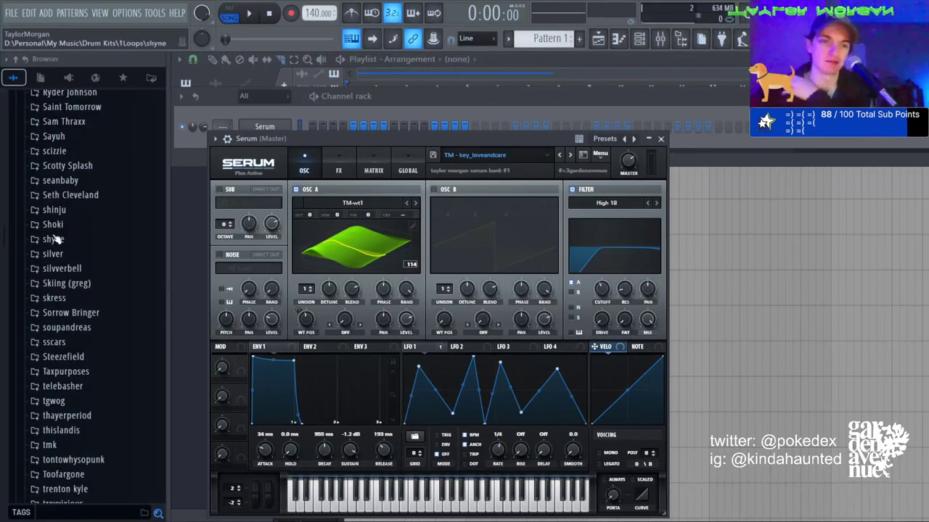
{"action": "left_click", "coordinate": [45, 211]}
{"action": "scroll", "coordinate": [109, 210], "scroll_direction": "down", "scroll_amount": 5}
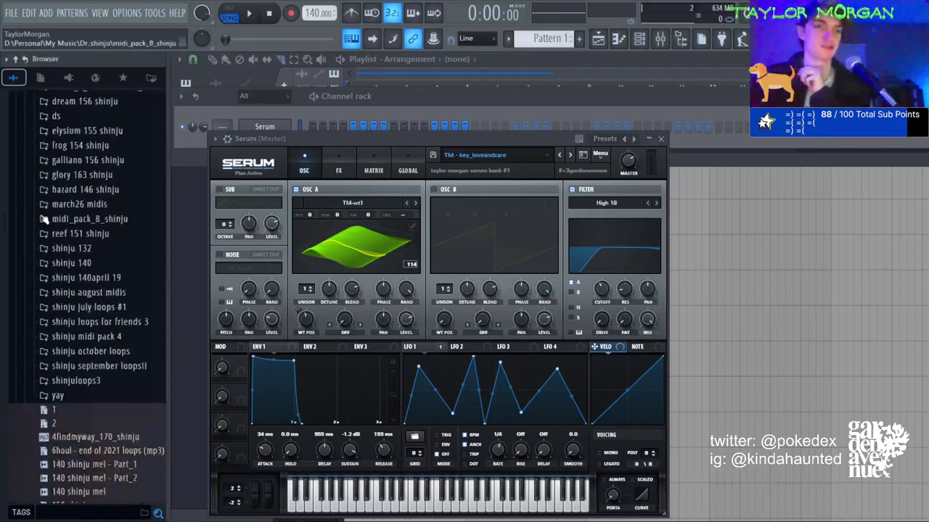
{"action": "scroll", "coordinate": [134, 208], "scroll_direction": "up", "scroll_amount": 5}
{"action": "left_click", "coordinate": [73, 212]}
{"action": "scroll", "coordinate": [73, 212], "scroll_direction": "up", "scroll_amount": 3}
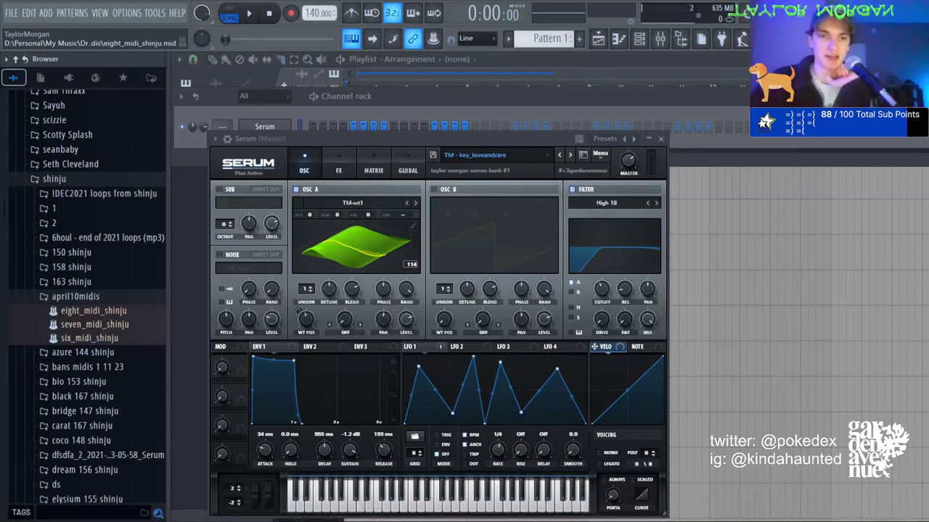
Load eight_midi_shinju onto the Serum channel, play it and open its notes in the piano roll.
{"action": "left_click_drag", "start_coordinate": [115, 319], "coordinate": [406, 127]}
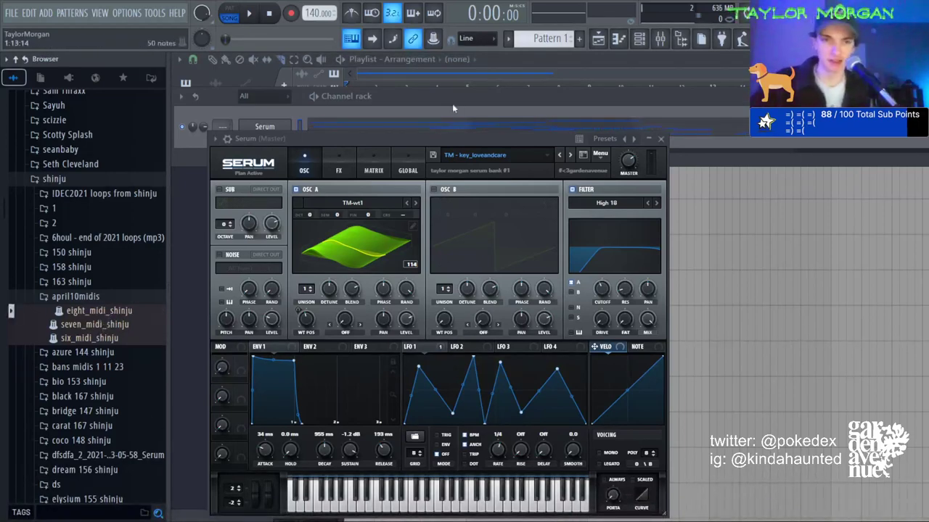
{"action": "left_click", "coordinate": [428, 232]}
{"action": "key", "text": "space"}
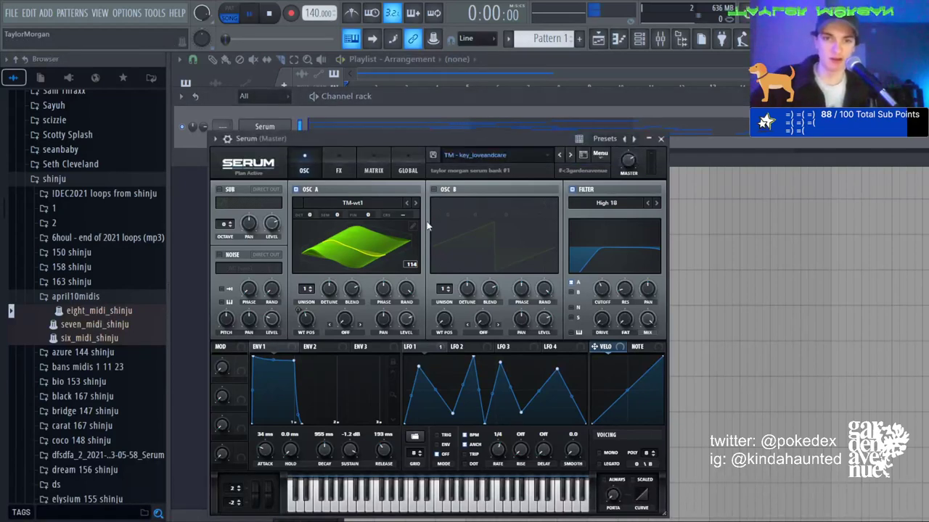
{"action": "left_click", "coordinate": [523, 108]}
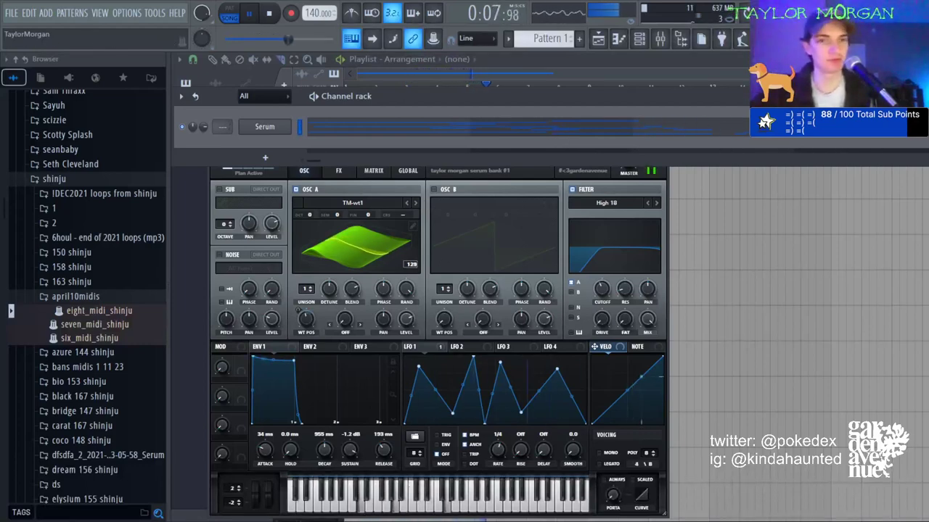
{"action": "left_click", "coordinate": [405, 137]}
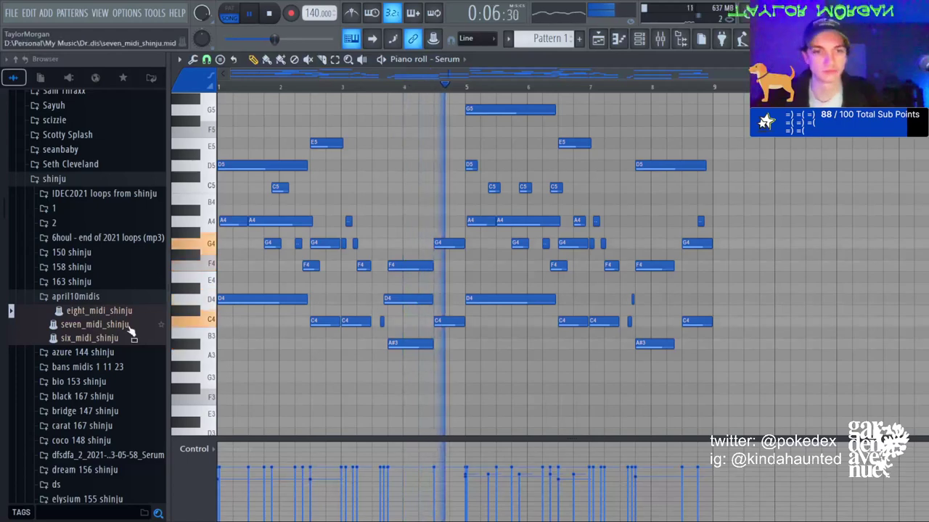
Try seven_midi_shinju and six_midi_shinju as replacement melodies in the Serum piano roll.
{"action": "left_click_drag", "start_coordinate": [124, 326], "coordinate": [730, 203]}
{"action": "scroll", "coordinate": [377, 286], "scroll_direction": "up", "scroll_amount": 3}
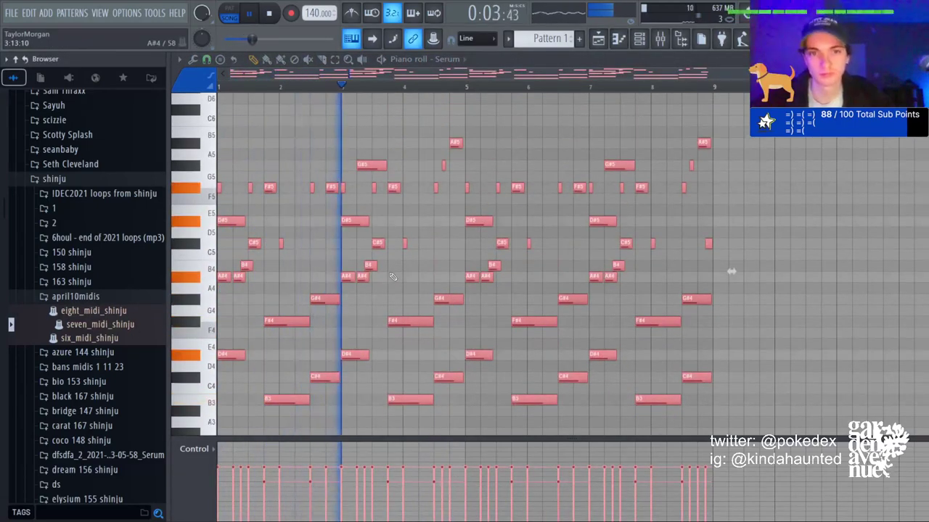
{"action": "left_click", "coordinate": [107, 338]}
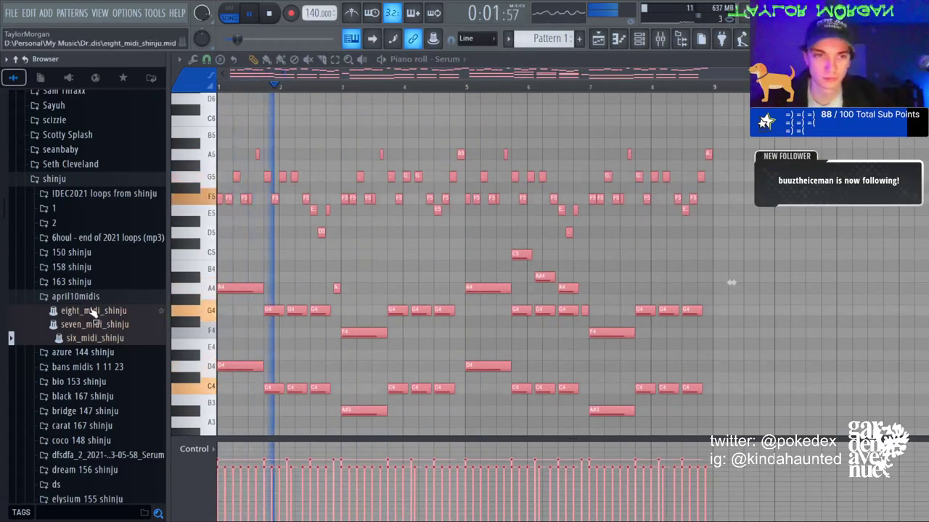
Bring eight_midi_shinju back into the Serum piano roll and play it with its notes deselected.
{"action": "left_click", "coordinate": [93, 312]}
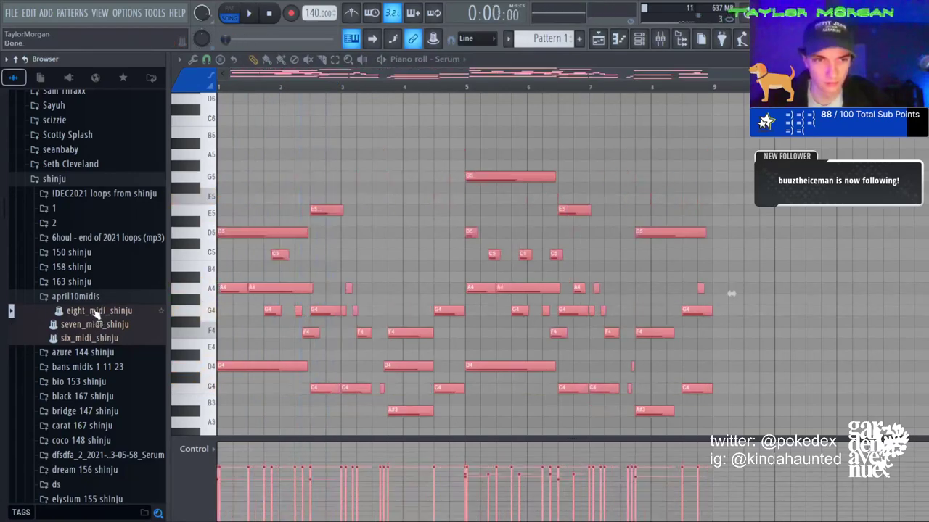
{"action": "key", "text": "F6"}
{"action": "key", "text": "F6"}
{"action": "key", "text": "ctrl+a"}
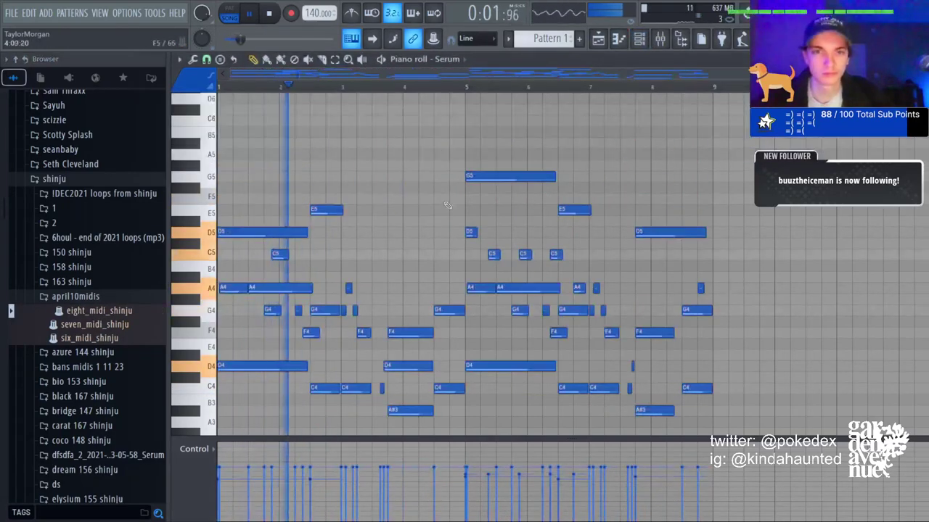
Transpose the Serum melody down an octave and up five semitones, and play it from the start.
{"action": "key", "text": "space"}
{"action": "key", "text": "ctrl+Down"}
{"action": "key", "text": "shift+Up"}
{"action": "key", "text": "shift+Up"}
{"action": "key", "text": "shift+Up"}
{"action": "key", "text": "shift+Up"}
{"action": "key", "text": "shift+Up"}
{"action": "key", "text": "space"}
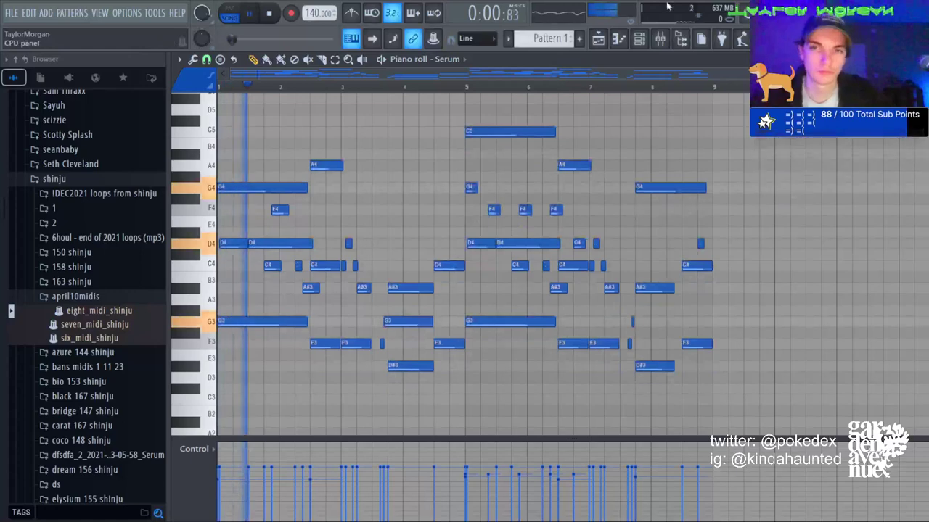
Open the Serum plugin and audition its TM key presets, including key_fortress, key_haunt, key_method and key_secrets, while the melody plays.
{"action": "key", "text": "F6"}
{"action": "left_click", "coordinate": [258, 128]}
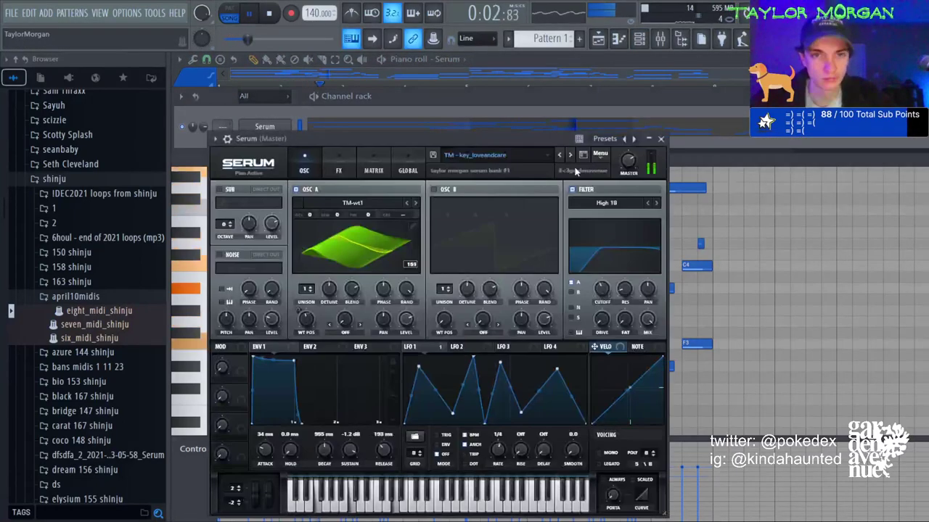
{"action": "left_click", "coordinate": [560, 158]}
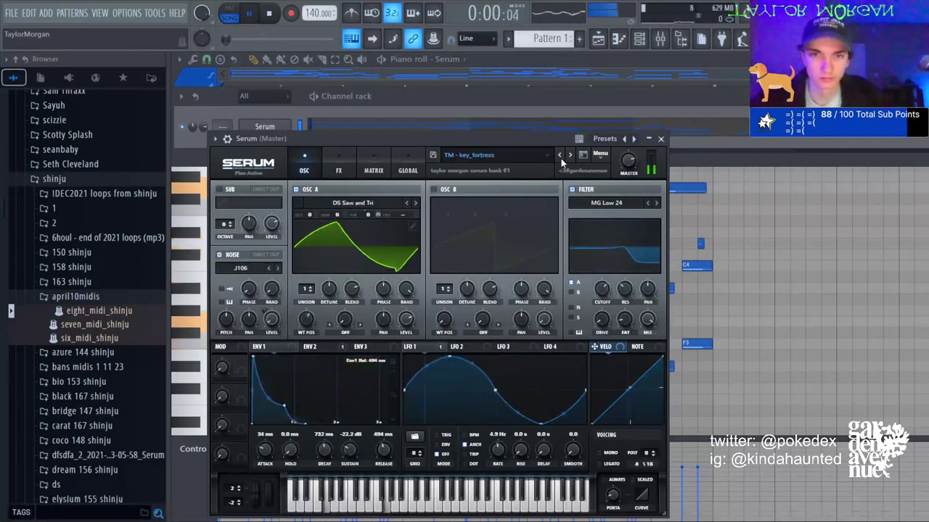
{"action": "key", "text": "space"}
{"action": "left_click", "coordinate": [560, 158]}
{"action": "key", "text": "space"}
{"action": "left_click", "coordinate": [569, 155]}
{"action": "left_click", "coordinate": [569, 155]}
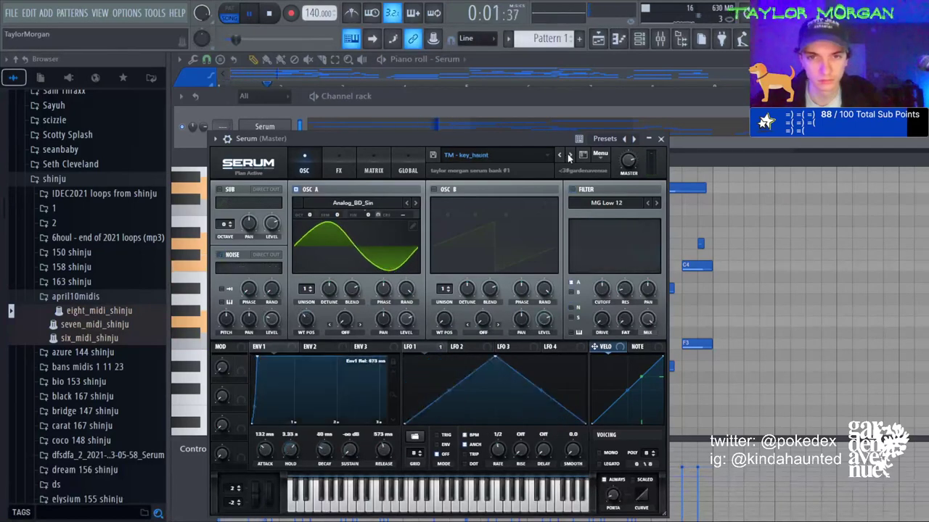
{"action": "left_click", "coordinate": [569, 155]}
{"action": "left_click", "coordinate": [569, 155]}
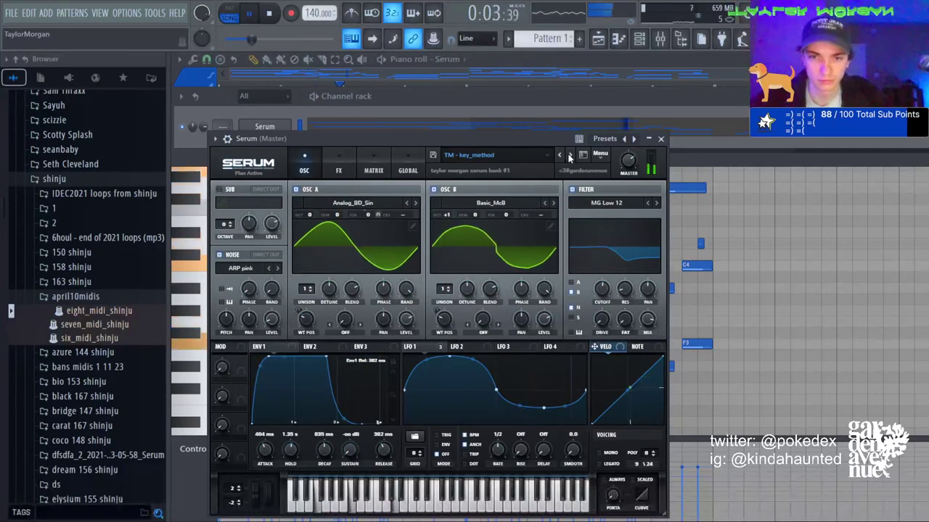
{"action": "left_click", "coordinate": [569, 155]}
{"action": "left_click", "coordinate": [569, 156]}
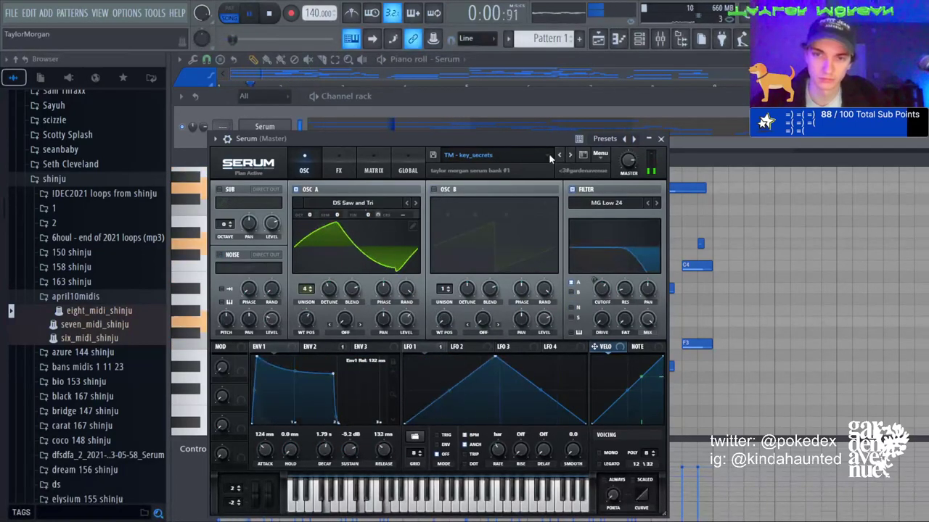
Step through Serum's presets past TM - key_tiers and TM - lead_bits and settle on TM - pad_health.
{"action": "left_click", "coordinate": [621, 129]}
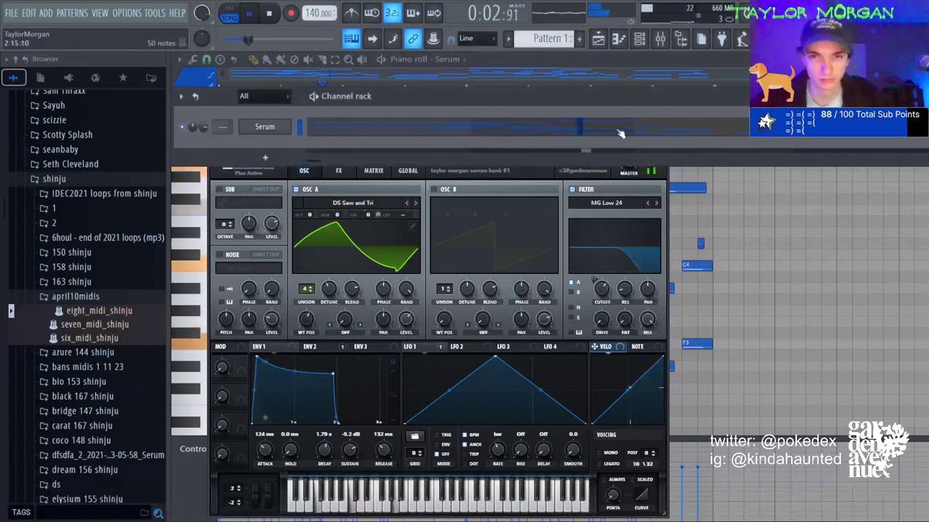
{"action": "left_click", "coordinate": [577, 168]}
{"action": "left_click", "coordinate": [569, 155]}
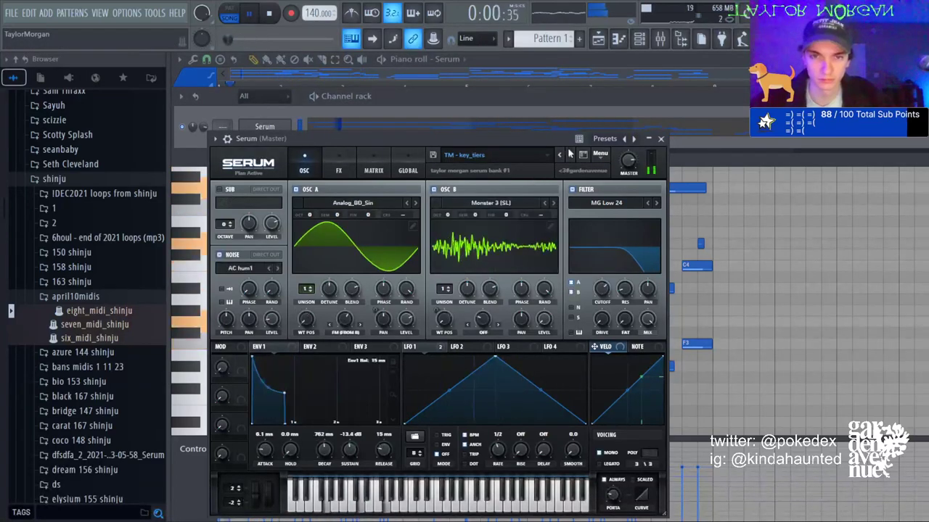
{"action": "left_click", "coordinate": [569, 154]}
{"action": "key", "text": "space"}
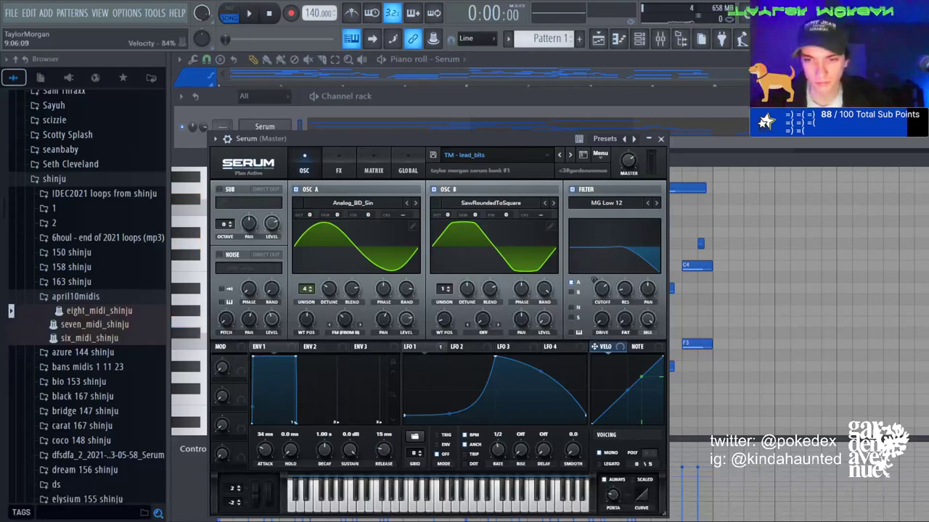
{"action": "left_click", "coordinate": [569, 155]}
{"action": "key", "text": "space"}
{"action": "key", "text": "space"}
{"action": "left_click", "coordinate": [569, 156]}
{"action": "key", "text": "space"}
Play the Serum melody in the piano roll with the metronome on.
{"action": "left_click", "coordinate": [584, 123]}
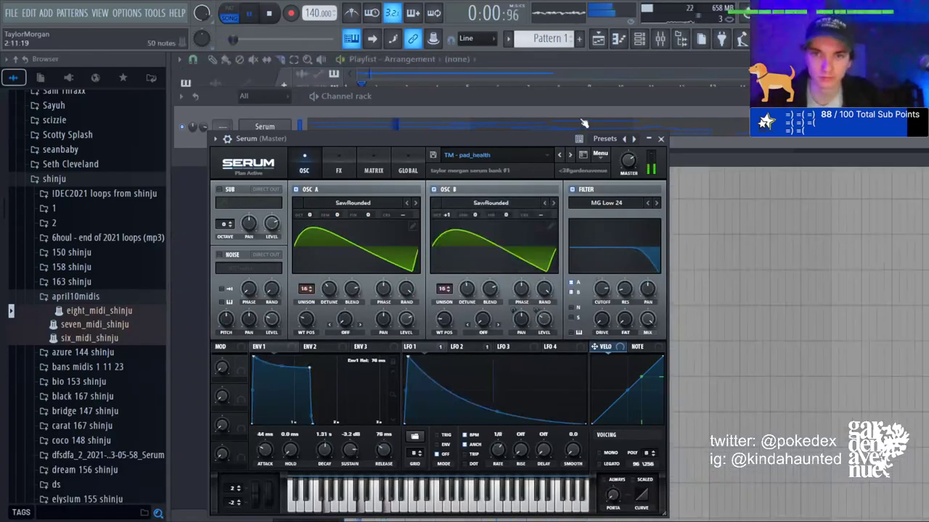
{"action": "left_click", "coordinate": [584, 123]}
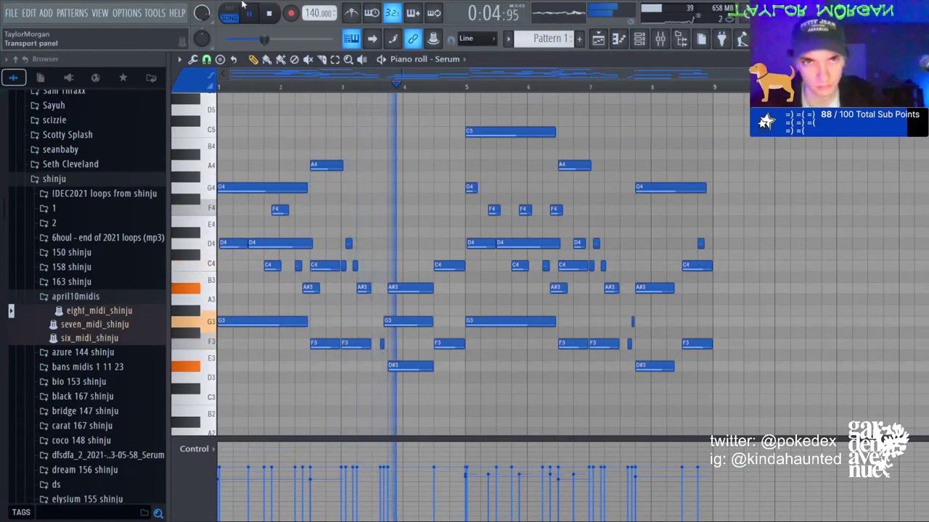
{"action": "left_click", "coordinate": [352, 13]}
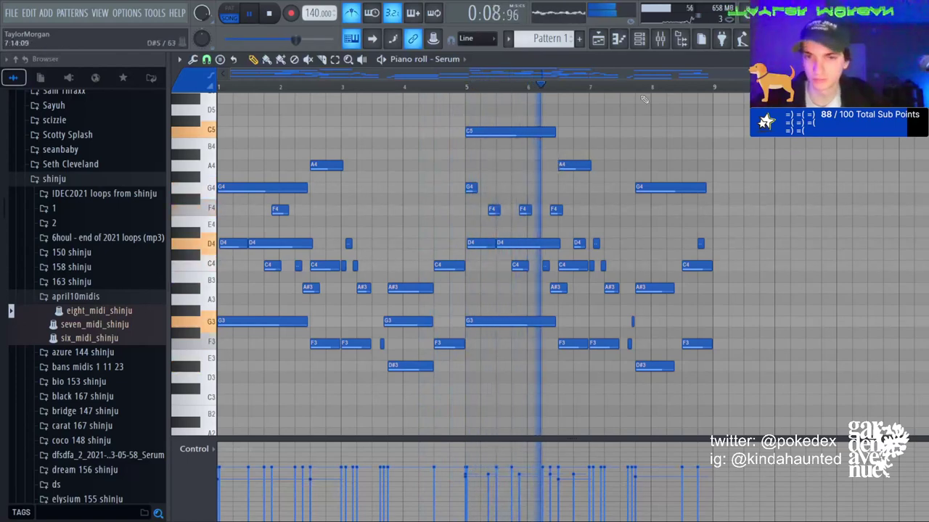
Add a second Serum to the channel rack and load the TM - pluck_optical preset on it.
{"action": "left_click", "coordinate": [640, 40]}
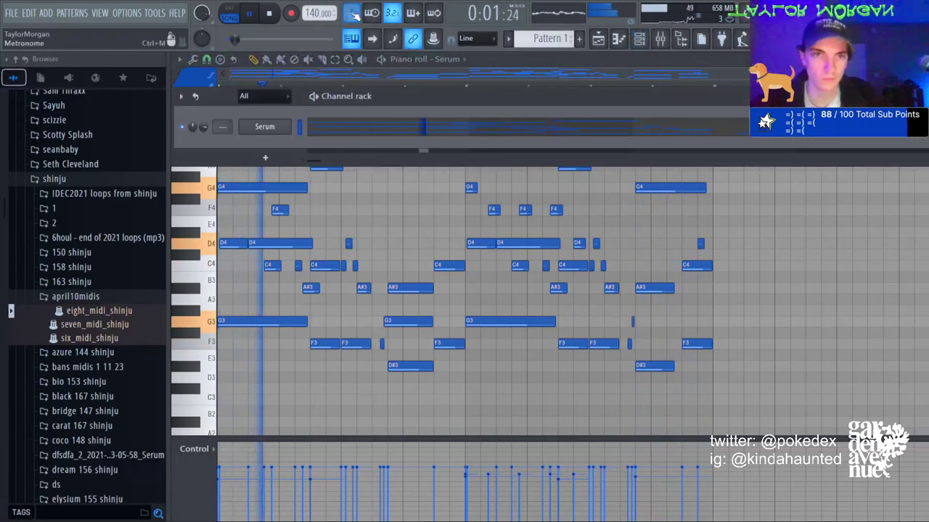
{"action": "left_click", "coordinate": [638, 40]}
{"action": "left_click", "coordinate": [638, 40]}
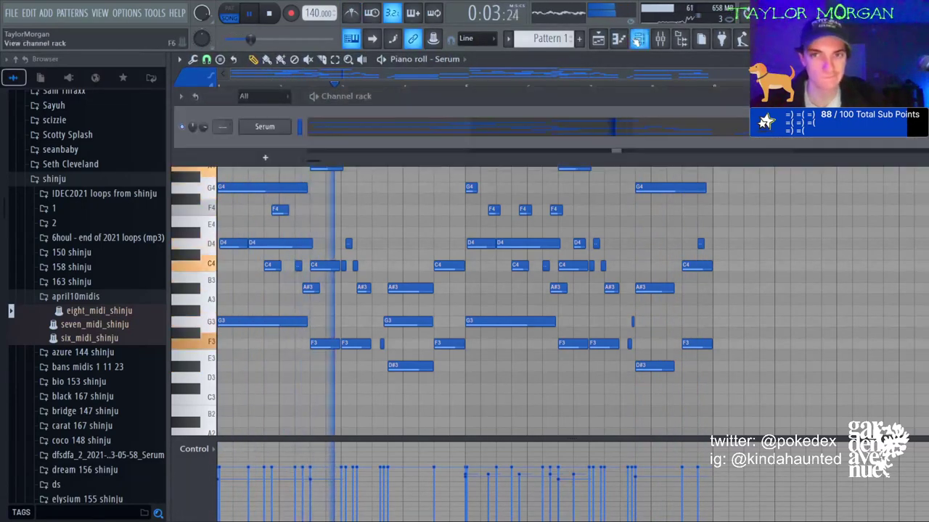
{"action": "left_click", "coordinate": [266, 159]}
{"action": "left_click", "coordinate": [454, 165]}
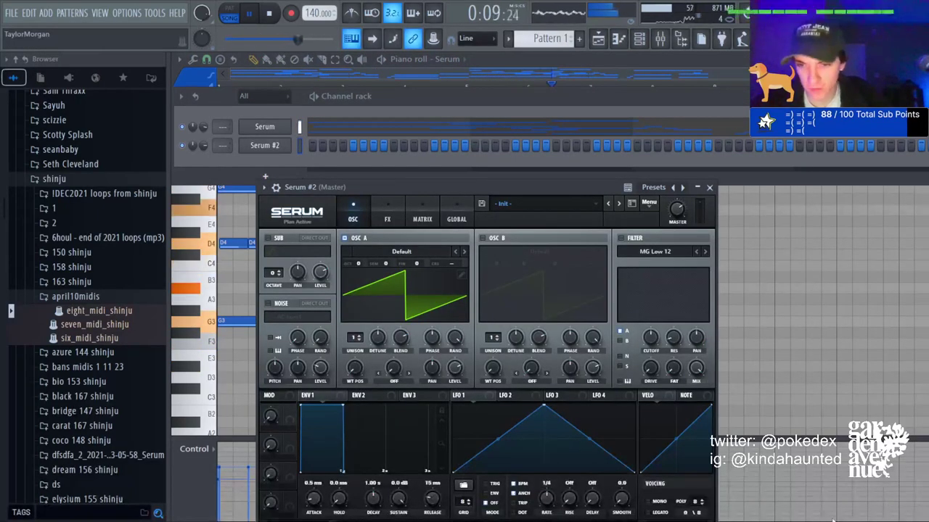
{"action": "left_click", "coordinate": [878, 180]}
Copy the first Serum channel's notes into the Serum #2 channel.
{"action": "left_click", "coordinate": [299, 128]}
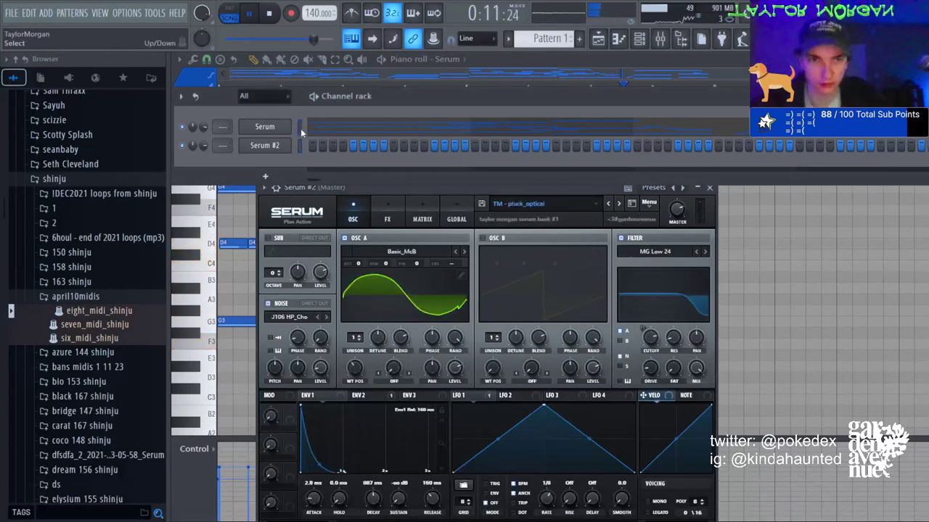
{"action": "key", "text": "ctrl+c"}
{"action": "left_click", "coordinate": [300, 146]}
{"action": "key", "text": "ctrl+v"}
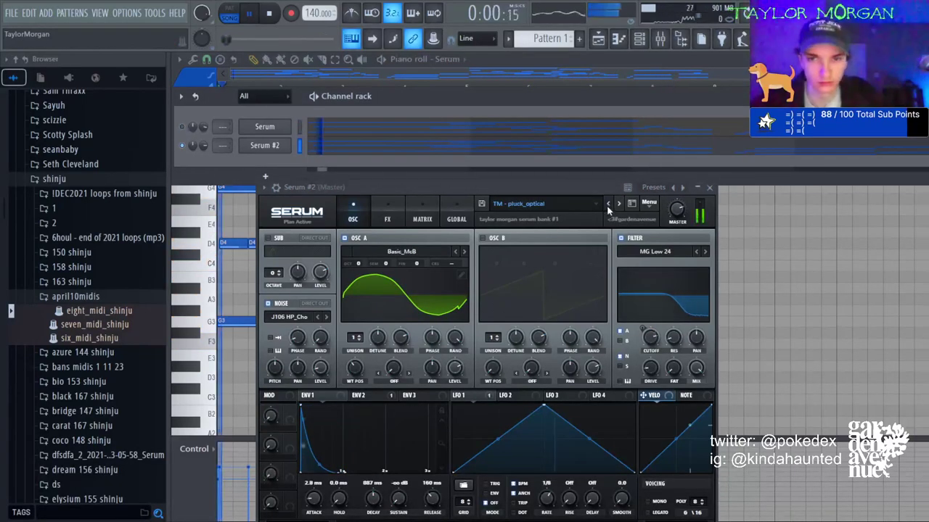
Audition the TM - pluck_boost and TM - pluck_blueberry presets on Serum #2.
{"action": "left_click", "coordinate": [608, 204]}
{"action": "left_click", "coordinate": [608, 204]}
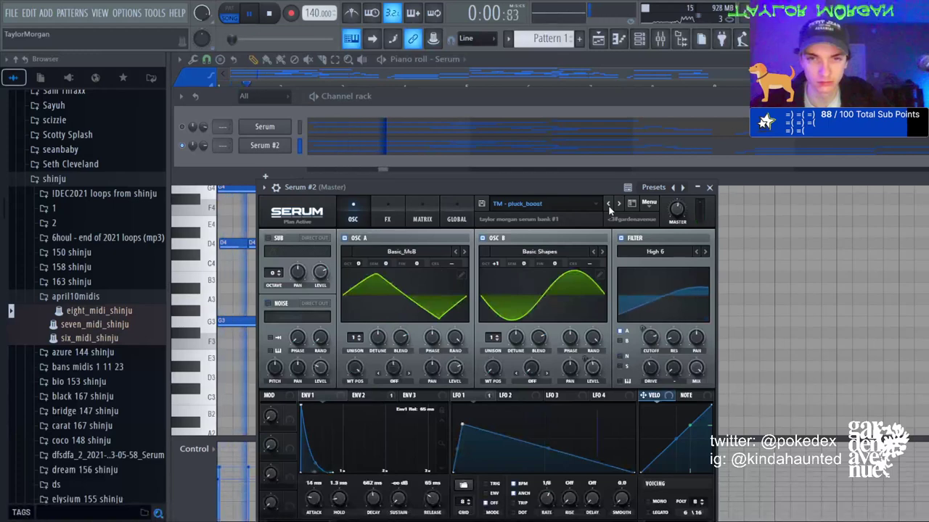
{"action": "left_click", "coordinate": [608, 204]}
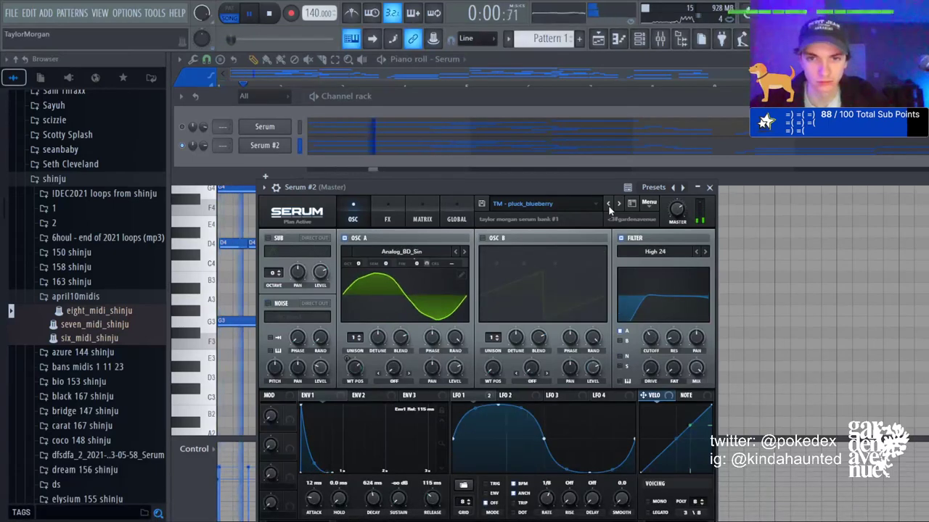
Transpose Serum #2's notes up an octave and down three semitones in its piano roll.
{"action": "left_click", "coordinate": [598, 150]}
{"action": "key", "text": "ctrl+Up"}
{"action": "key", "text": "space"}
{"action": "key", "text": "Down"}
{"action": "key", "text": "Down"}
{"action": "key", "text": "Down"}
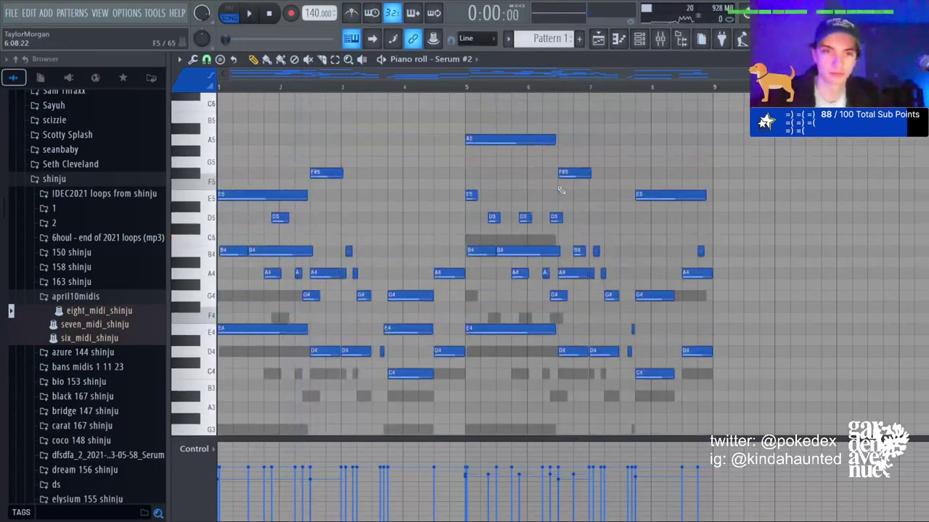
Transpose the first Serum channel's notes down three semitones to match Serum #2's key.
{"action": "key", "text": "space"}
{"action": "key", "text": "ctrl+Down"}
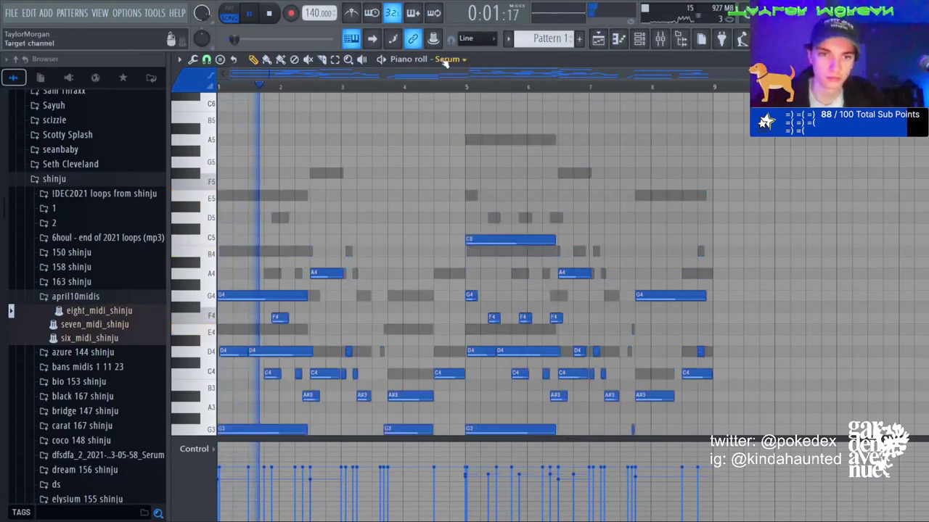
{"action": "key", "text": "Up"}
{"action": "key", "text": "Down"}
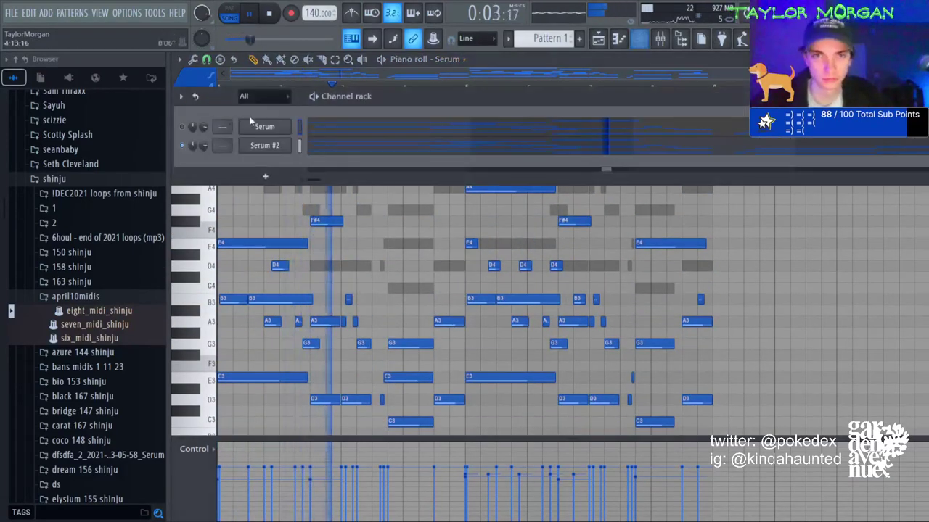
Load TM - pluck_apex on Serum #2 and balance it at 54% channel volume against the unmuted first Serum.
{"action": "key", "text": "F6"}
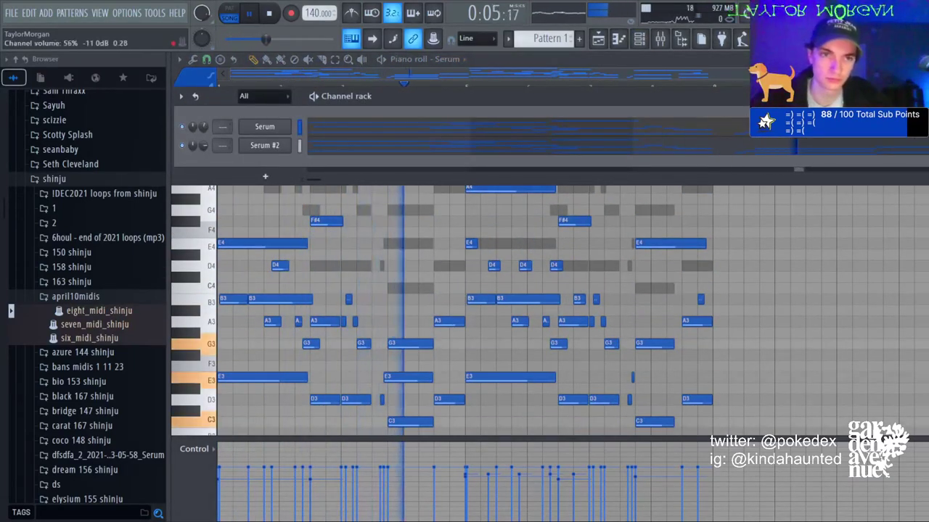
{"action": "left_click", "coordinate": [345, 132]}
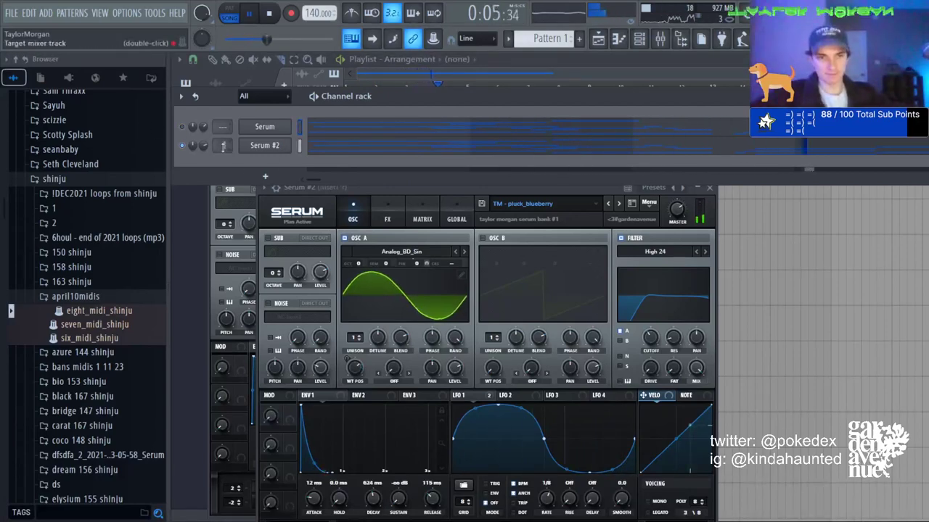
{"action": "left_click", "coordinate": [610, 203]}
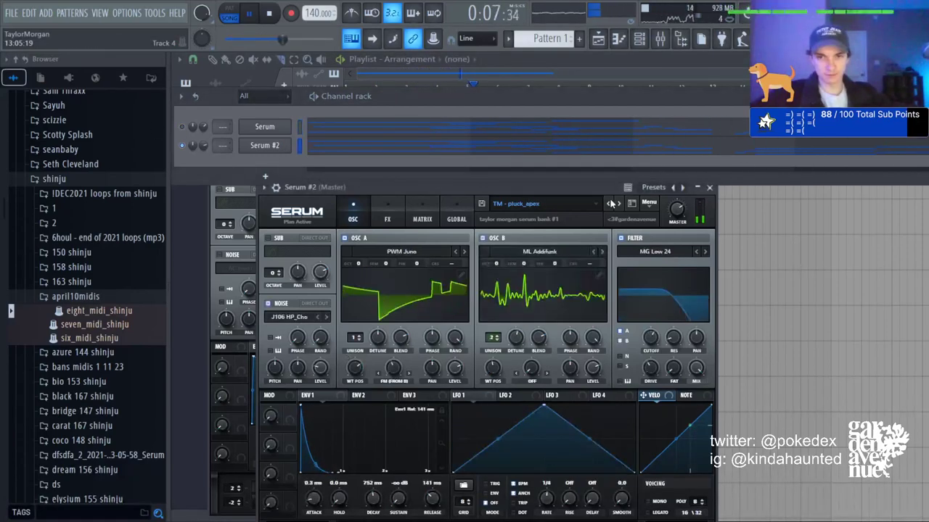
{"action": "left_click_drag", "start_coordinate": [204, 146], "coordinate": [204, 149]}
{"action": "left_click", "coordinate": [183, 127]}
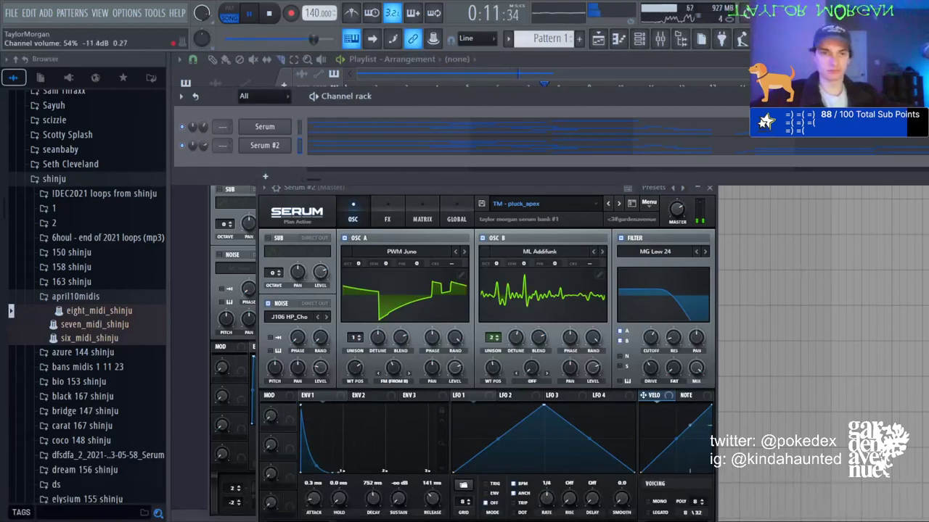
Add a third Serum with TM - lead_detunesquare and place short rising G4, A4 and B4 notes at the start of bar 1.
{"action": "left_click", "coordinate": [473, 155]}
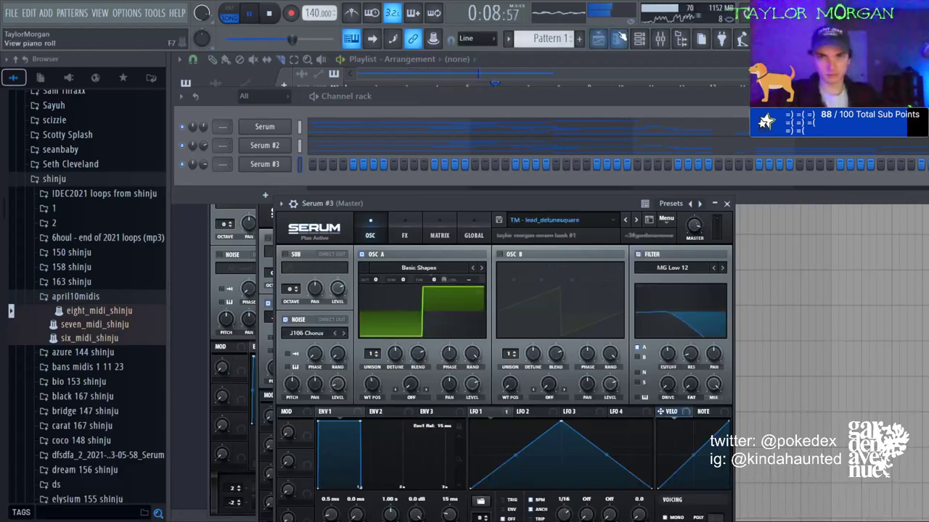
{"action": "left_click", "coordinate": [618, 39]}
{"action": "key", "text": "space"}
{"action": "left_click", "coordinate": [221, 209]}
{"action": "left_click", "coordinate": [228, 187]}
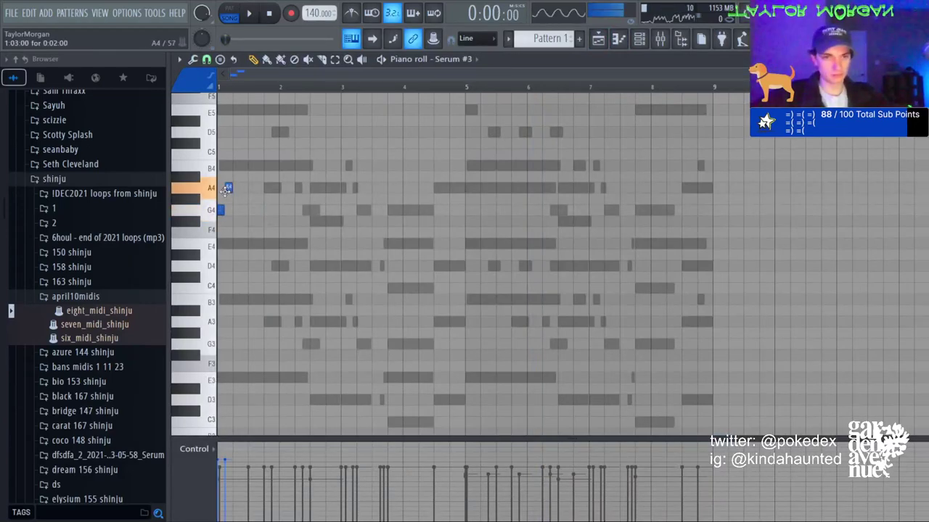
{"action": "left_click", "coordinate": [236, 166]}
Play the rising Serum #3 line and extend it with C5 and D5 late in bar 1 and two B4 notes in bar 2.
{"action": "left_click", "coordinate": [636, 40]}
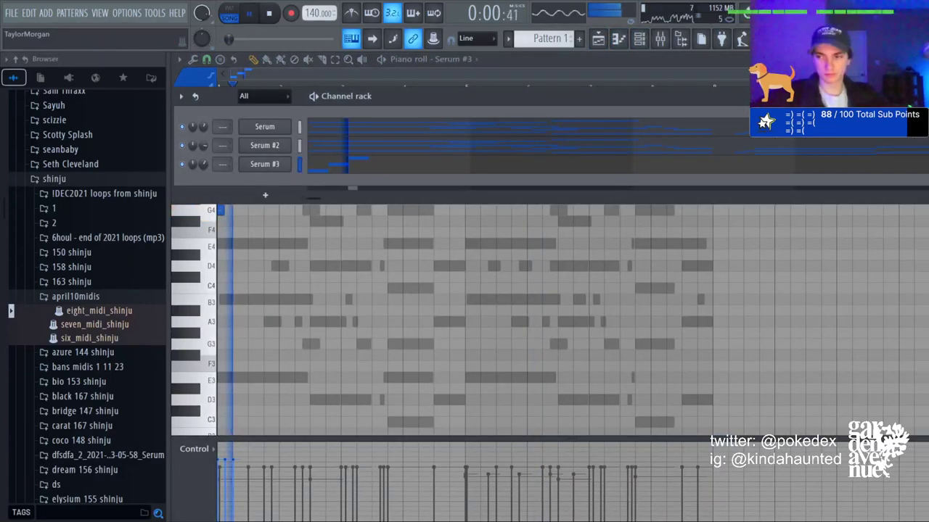
{"action": "left_click", "coordinate": [358, 213]}
{"action": "key", "text": "space"}
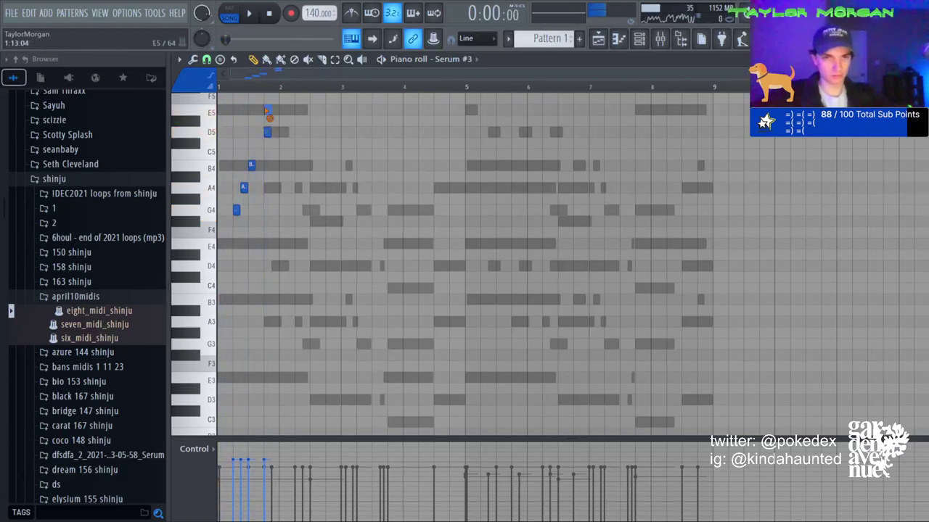
{"action": "left_click", "coordinate": [267, 153]}
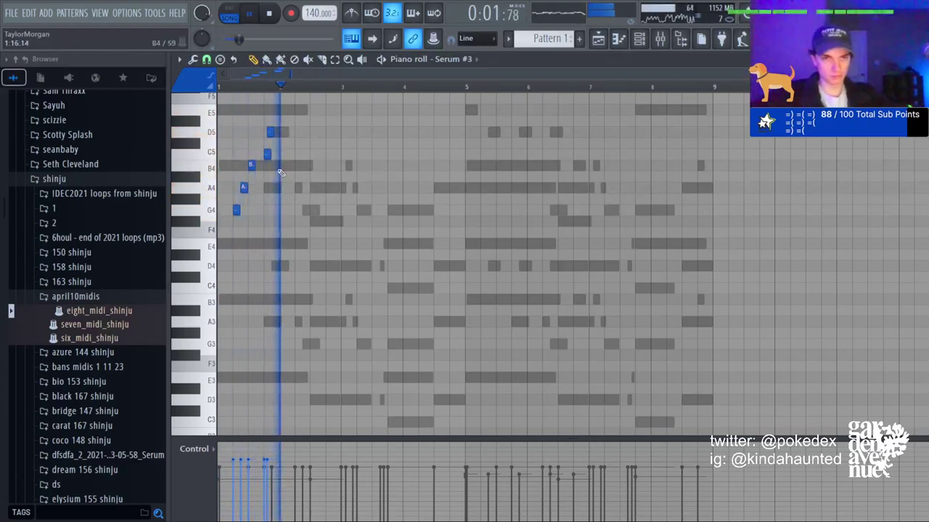
{"action": "left_click_drag", "start_coordinate": [286, 169], "coordinate": [290, 167]}
{"action": "left_click", "coordinate": [305, 166]}
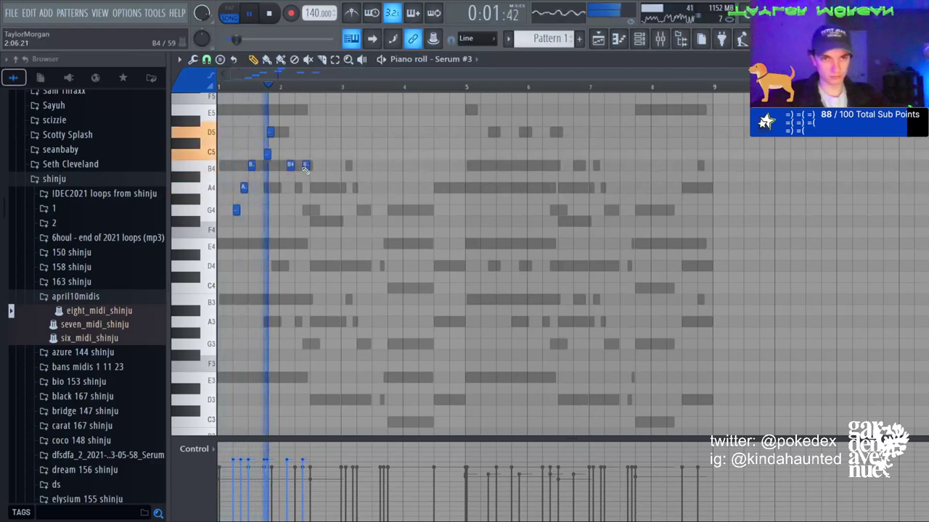
Finish the Serum #3 phrase in bar 2 with B4, A4 and G4 notes and a closing A4.
{"action": "left_click", "coordinate": [315, 133]}
{"action": "right_click", "coordinate": [314, 135]}
{"action": "left_click", "coordinate": [313, 132]}
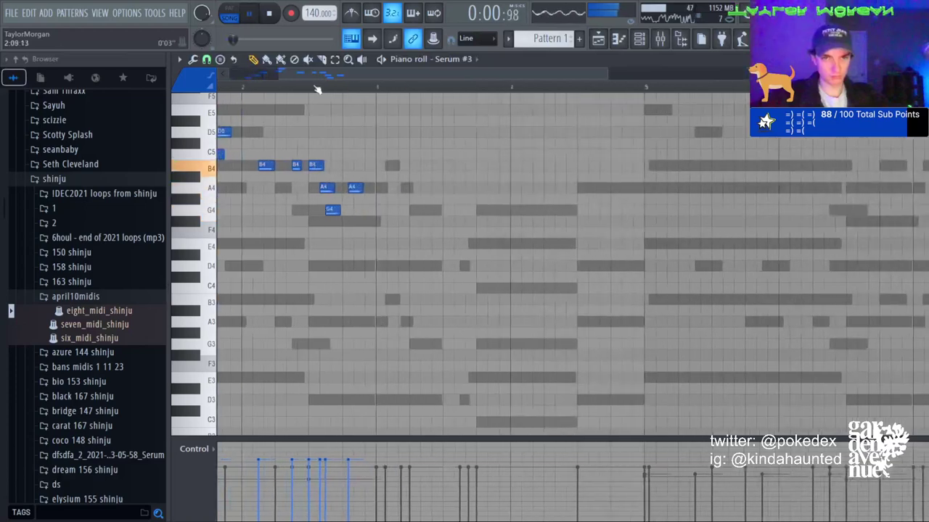
{"action": "left_click_drag", "start_coordinate": [369, 188], "coordinate": [384, 188]}
{"action": "scroll", "coordinate": [398, 92], "scroll_direction": "down", "scroll_amount": 3}
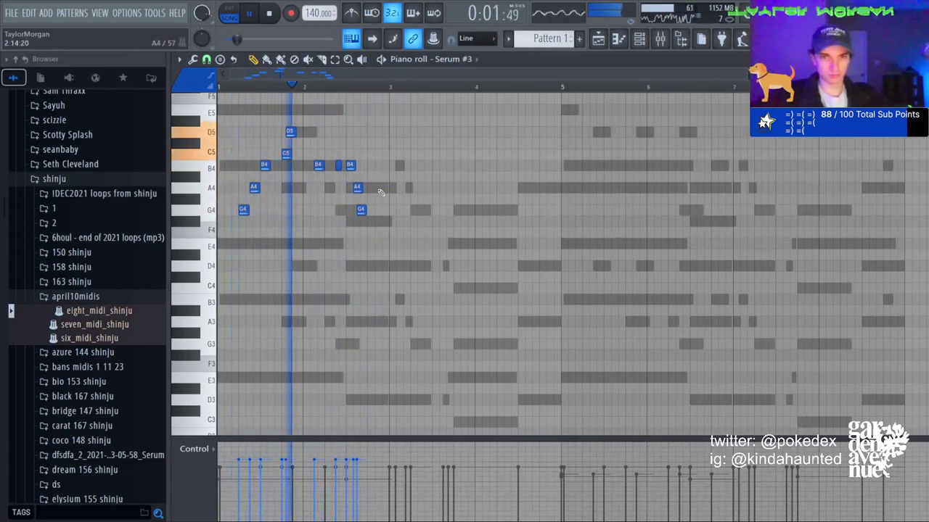
Duplicate the two-bar Serum #3 melody into bars 3 and 4 and transpose it all up an octave.
{"action": "key", "text": "ctrl+a"}
{"action": "key", "text": "ctrl+b"}
{"action": "key", "text": "ctrl+d"}
{"action": "key", "text": "ctrl+Up"}
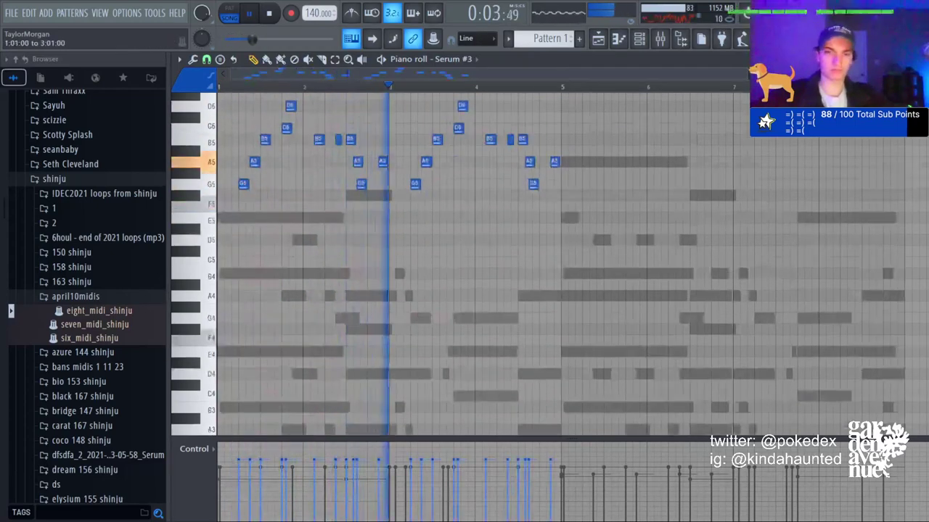
Play the Serum #3 melody from the start against the other channels.
{"action": "left_click", "coordinate": [639, 39]}
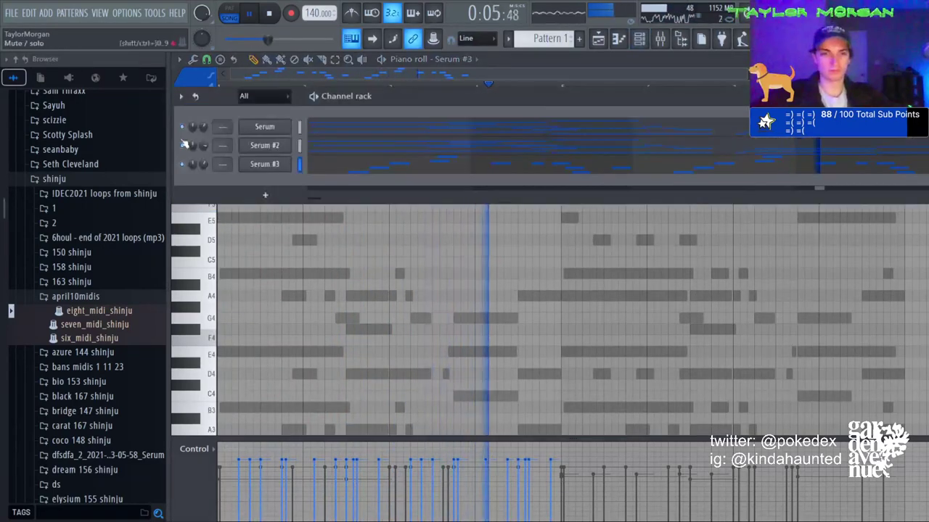
{"action": "left_click", "coordinate": [351, 252]}
{"action": "right_click", "coordinate": [351, 252]}
{"action": "key", "text": "space"}
{"action": "key", "text": "space"}
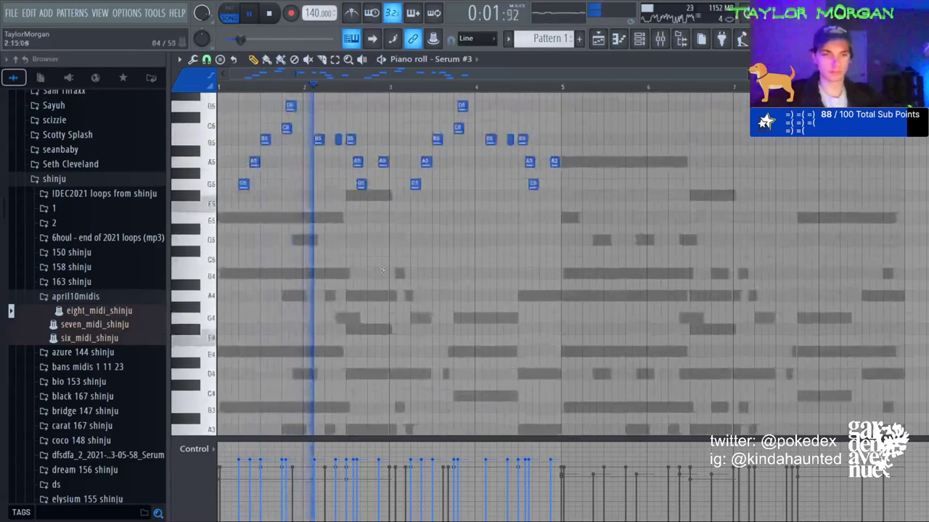
{"action": "scroll", "coordinate": [355, 287], "scroll_direction": "up", "scroll_amount": 3}
{"action": "key", "text": "space"}
{"action": "key", "text": "space"}
Delete the rising G5-to-D6 notes at the start of bar 3 and the closing A5 of bar 2.
{"action": "left_click_drag", "start_coordinate": [411, 157], "coordinate": [482, 302]}
{"action": "key", "text": "Delete"}
{"action": "left_click_drag", "start_coordinate": [372, 246], "coordinate": [397, 293]}
{"action": "key", "text": "Delete"}
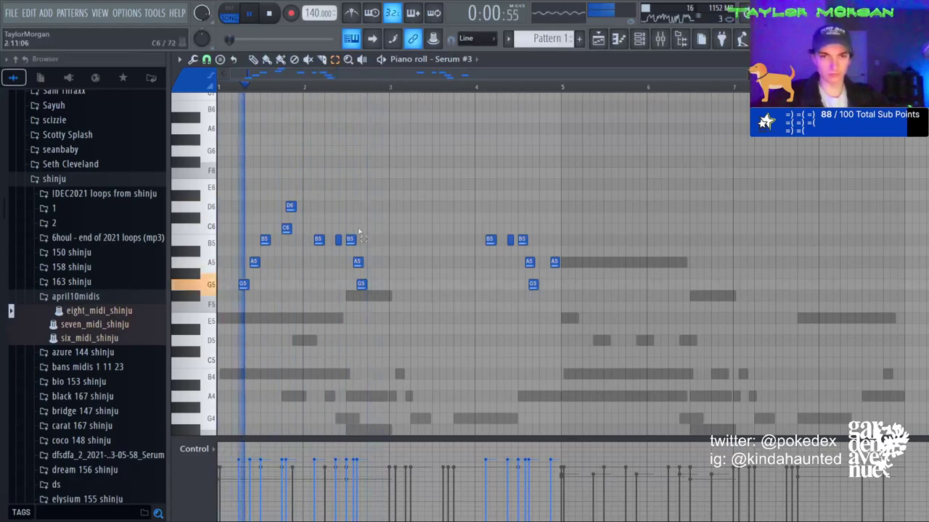
Repeat the bar 2 B5-A5-G5 figure four more times through the end of bar 2 and across bar 3.
{"action": "key", "text": "ctrl+z"}
{"action": "key", "text": "ctrl+b"}
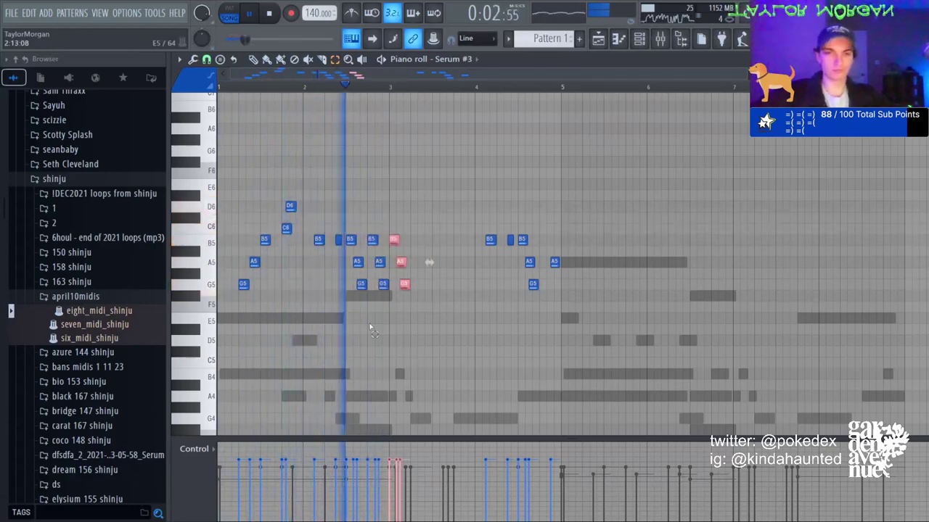
{"action": "key", "text": "ctrl+b"}
{"action": "key", "text": "ctrl+b"}
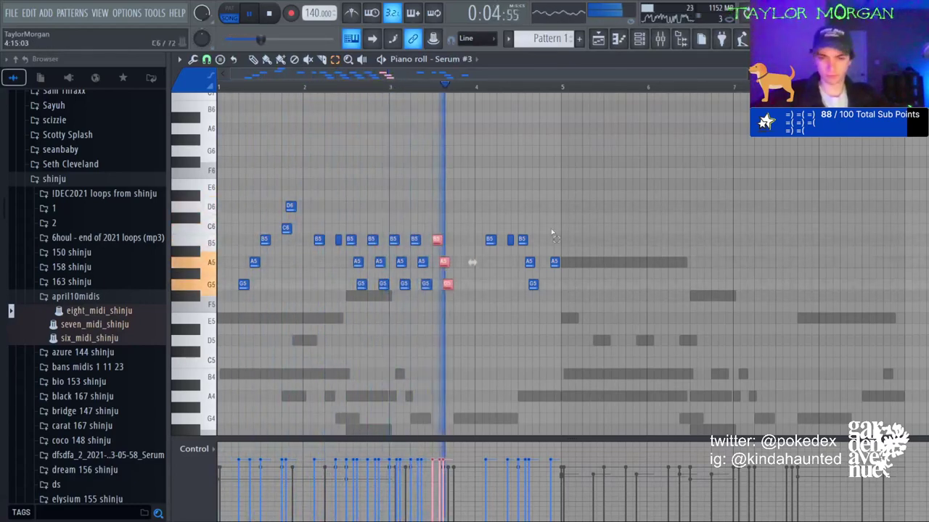
Transpose the bar 4 phrase up an octave and replace its closing note with a repeat of the B6-A6-G6 figure.
{"action": "left_click_drag", "start_coordinate": [466, 203], "coordinate": [573, 308]}
{"action": "key", "text": "ctrl+Up"}
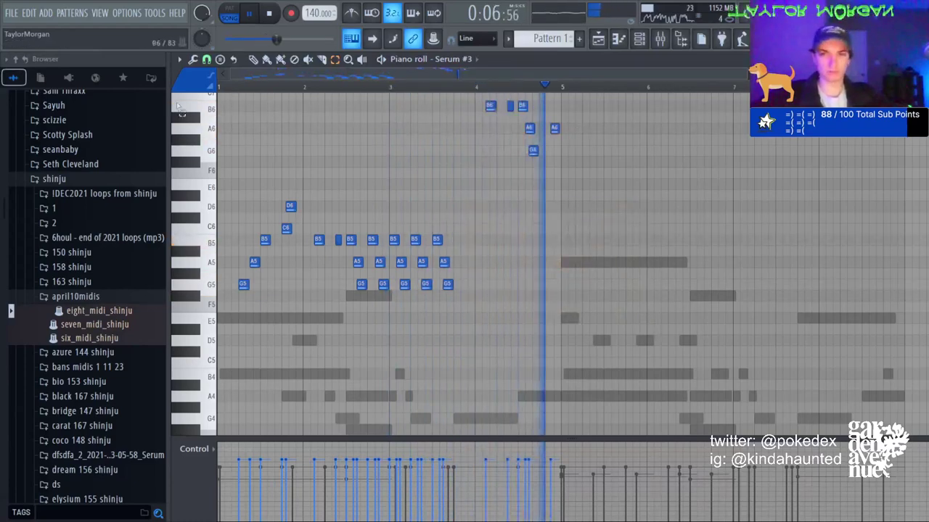
{"action": "left_click_drag", "start_coordinate": [515, 97], "coordinate": [556, 188]}
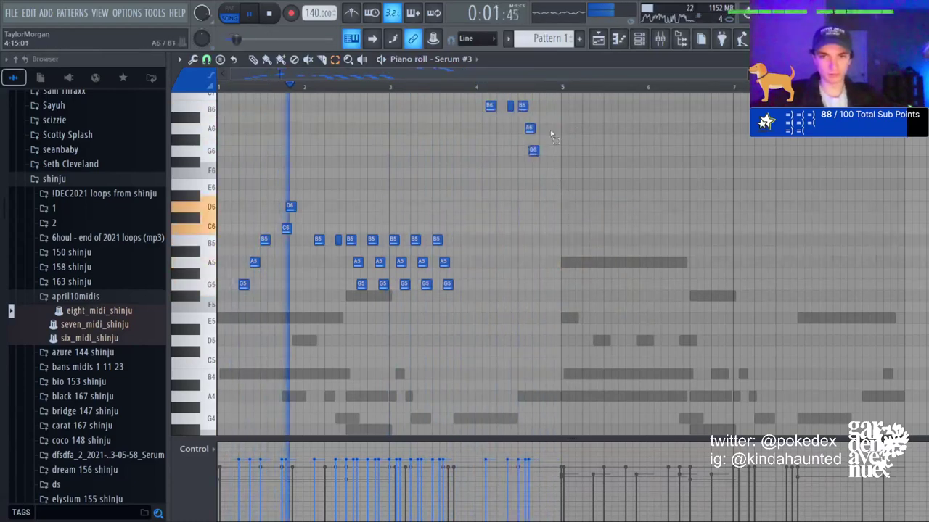
{"action": "left_click_drag", "start_coordinate": [514, 96], "coordinate": [570, 184]}
{"action": "key", "text": "ctrl+b"}
Try the three repeated B5-A5-G5 figures in bar 3 an octave lower.
{"action": "left_click", "coordinate": [394, 242]}
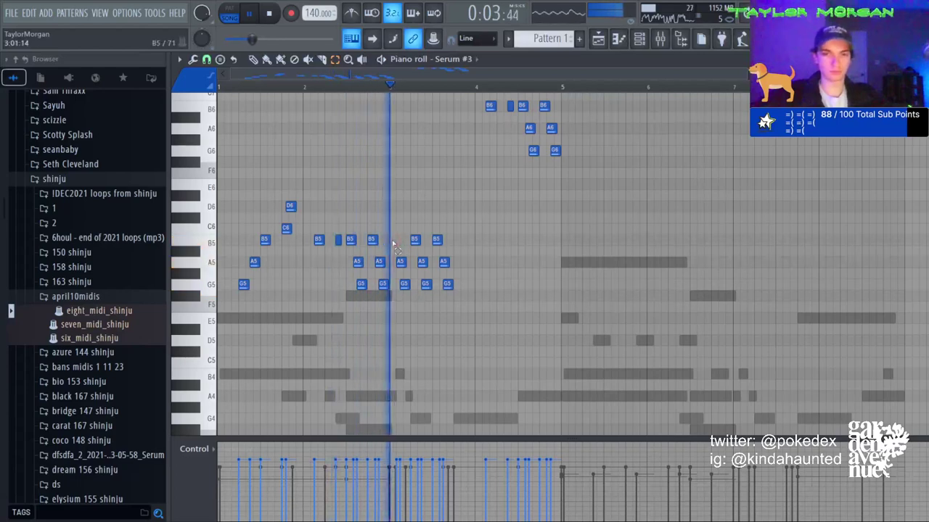
{"action": "key", "text": "space"}
{"action": "key", "text": "space"}
{"action": "left_click_drag", "start_coordinate": [398, 223], "coordinate": [452, 301]}
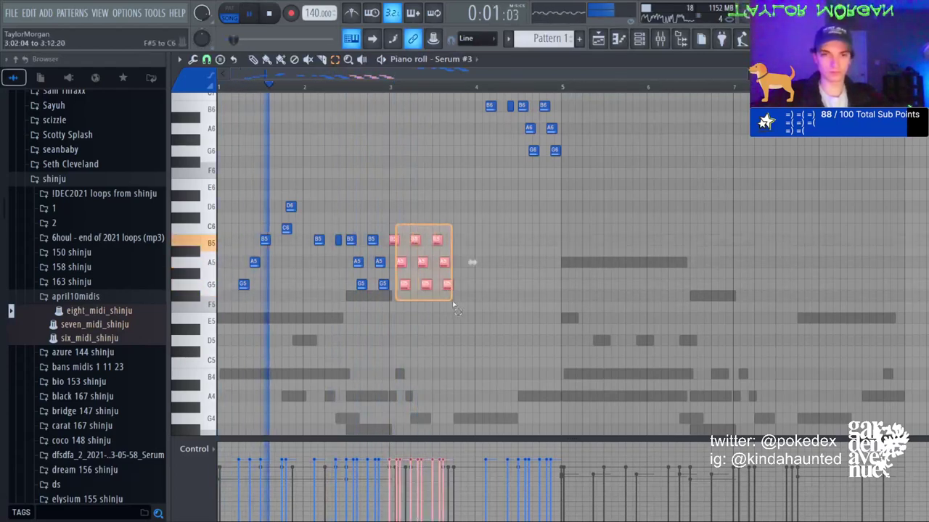
{"action": "key", "text": "ctrl+Down"}
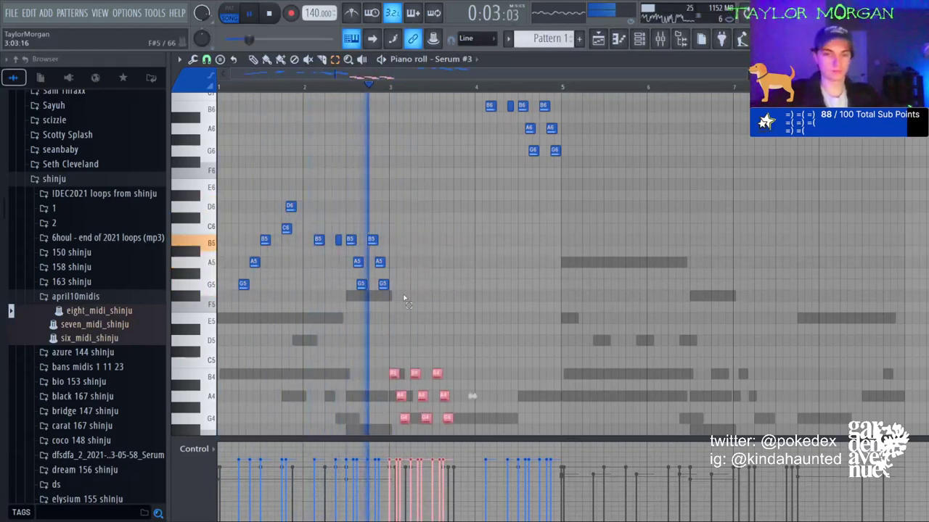
{"action": "key", "text": "ctrl+Up"}
{"action": "left_click", "coordinate": [446, 320]}
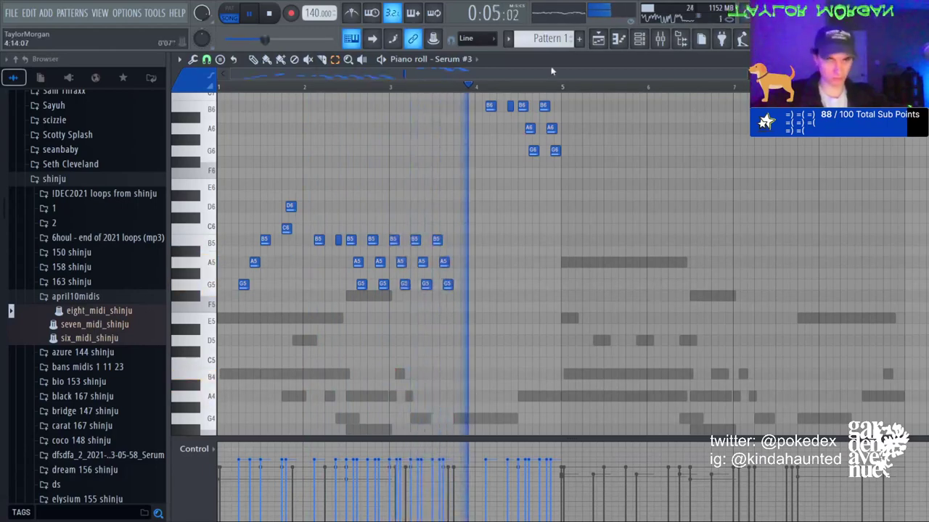
Duplicate the four-bar Serum #3 melody into bars 5 to 8.
{"action": "key", "text": "ctrl+a"}
{"action": "key", "text": "ctrl+b"}
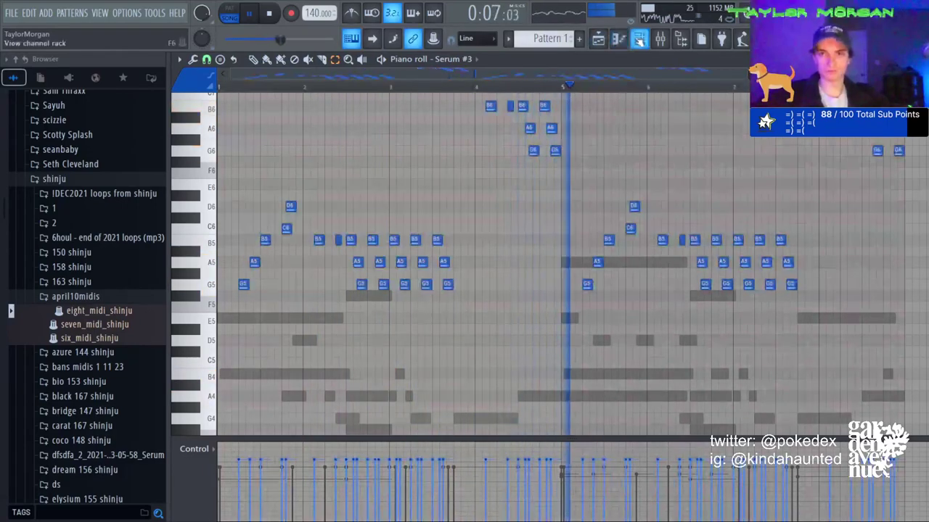
{"action": "key", "text": "F6"}
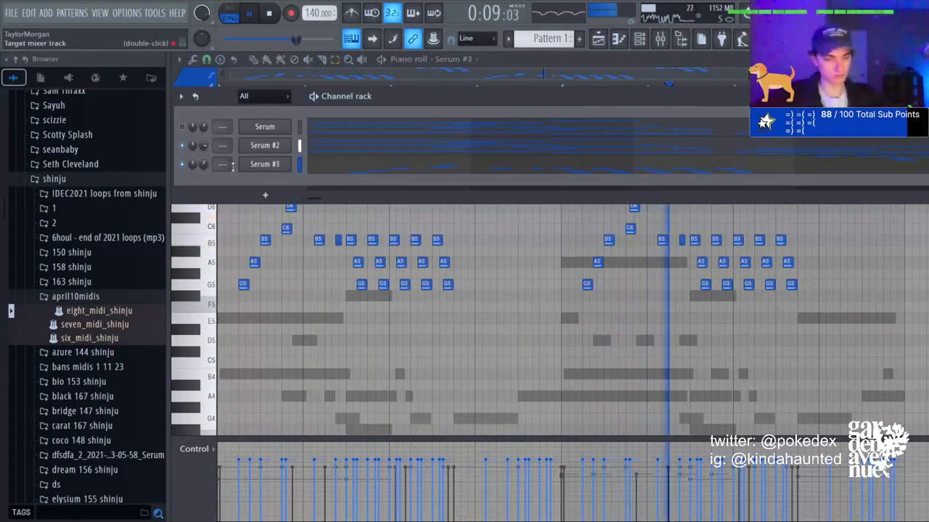
{"action": "scroll", "coordinate": [837, 366], "scroll_direction": "down", "scroll_amount": 5}
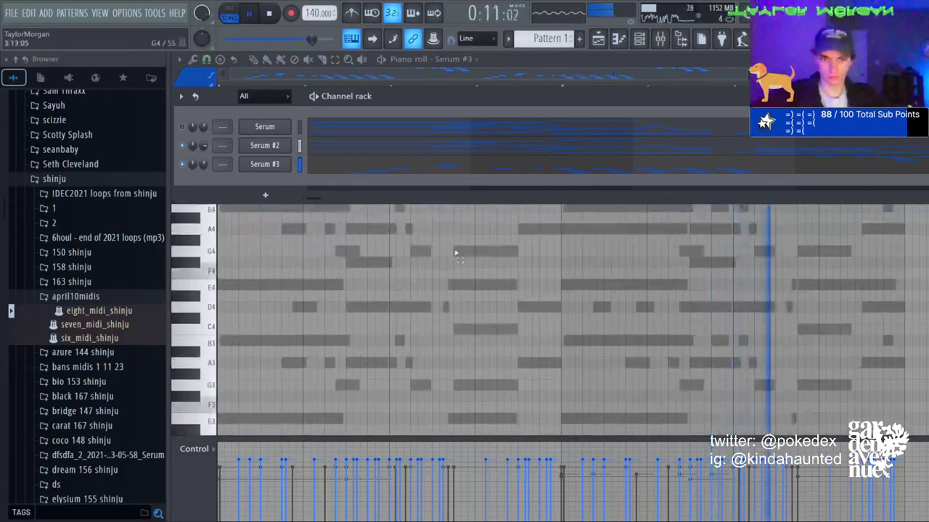
{"action": "key", "text": "F6"}
{"action": "scroll", "coordinate": [389, 246], "scroll_direction": "up", "scroll_amount": 5}
Delete the last B5-A5-G5 figure in bar 3 and squeeze the two remaining figures to half length.
{"action": "left_click_drag", "start_coordinate": [393, 204], "coordinate": [473, 229]}
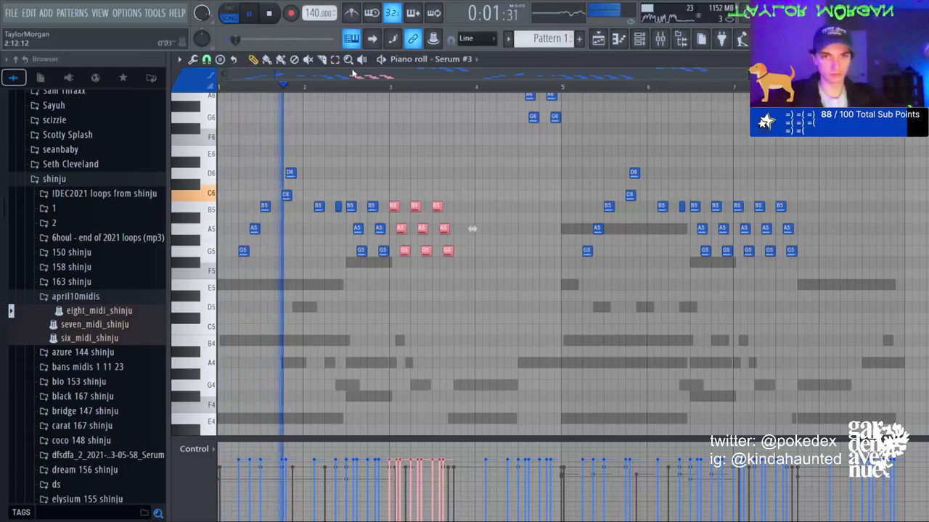
{"action": "left_click_drag", "start_coordinate": [434, 199], "coordinate": [450, 267]}
{"action": "key", "text": "Delete"}
{"action": "left_click_drag", "start_coordinate": [388, 190], "coordinate": [482, 300]}
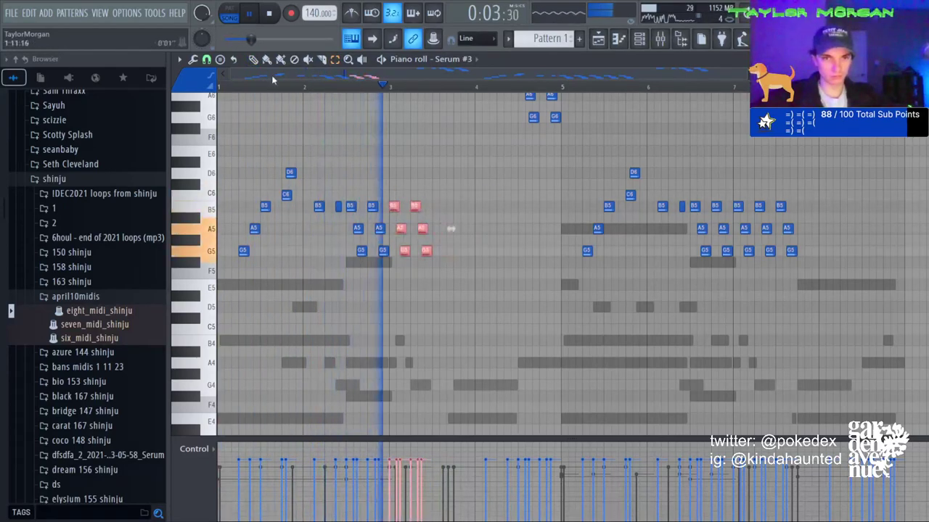
{"action": "key", "text": "space"}
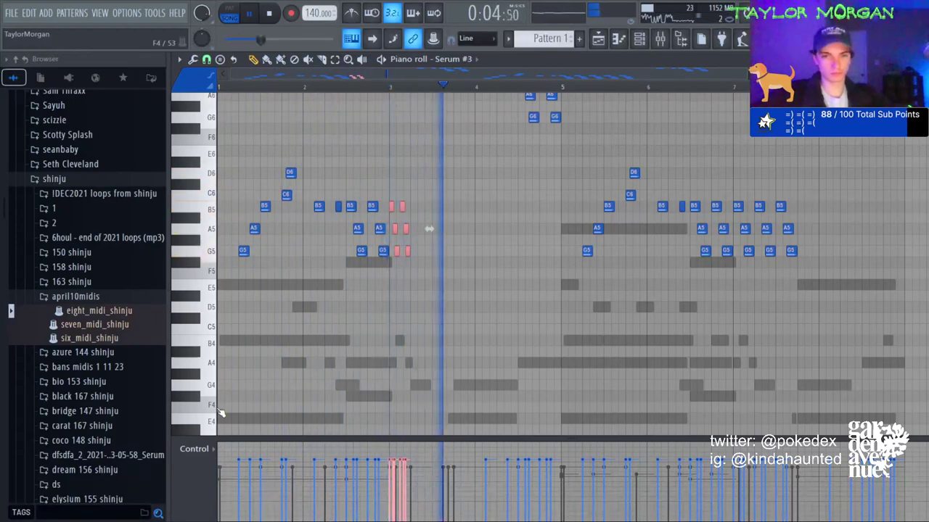
Copy the squeezed bar 3 figures an octave higher right behind them and scale the copies to 200%.
{"action": "scroll", "coordinate": [591, 315], "scroll_direction": "up", "scroll_amount": 1}
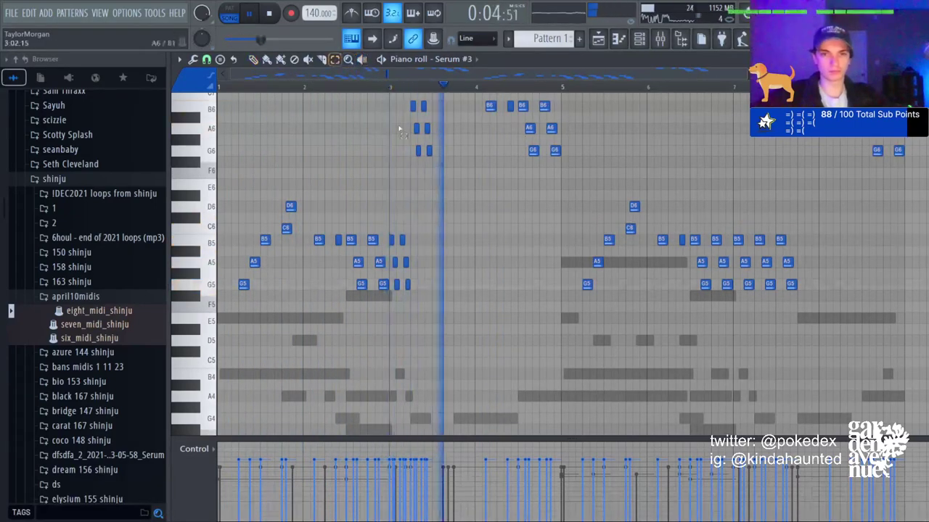
{"action": "scroll", "coordinate": [399, 130], "scroll_direction": "up", "scroll_amount": 3}
{"action": "left_click_drag", "start_coordinate": [407, 196], "coordinate": [472, 236]}
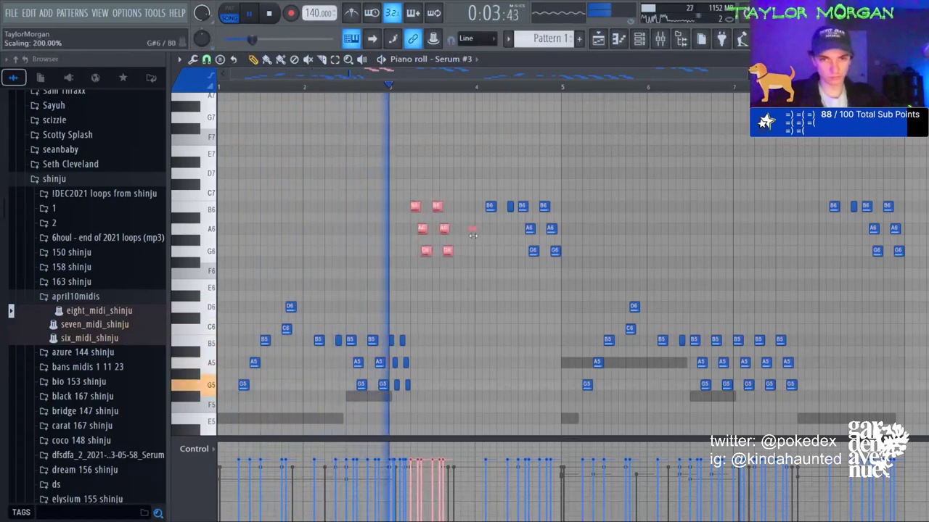
Clear all the B, A and G notes in both octaves from bar 3 of Serum #3.
{"action": "right_click", "coordinate": [446, 280]}
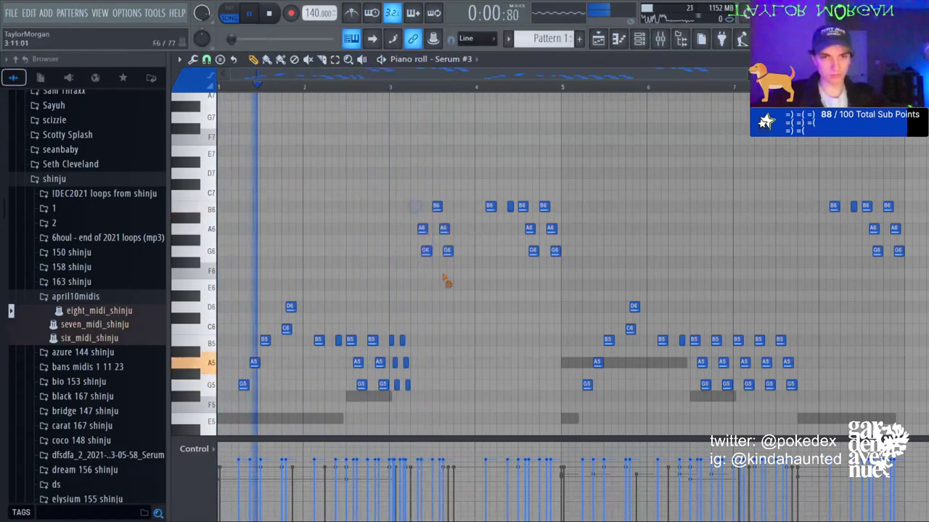
{"action": "right_click", "coordinate": [421, 215]}
{"action": "right_click", "coordinate": [443, 229]}
{"action": "right_click", "coordinate": [407, 385]}
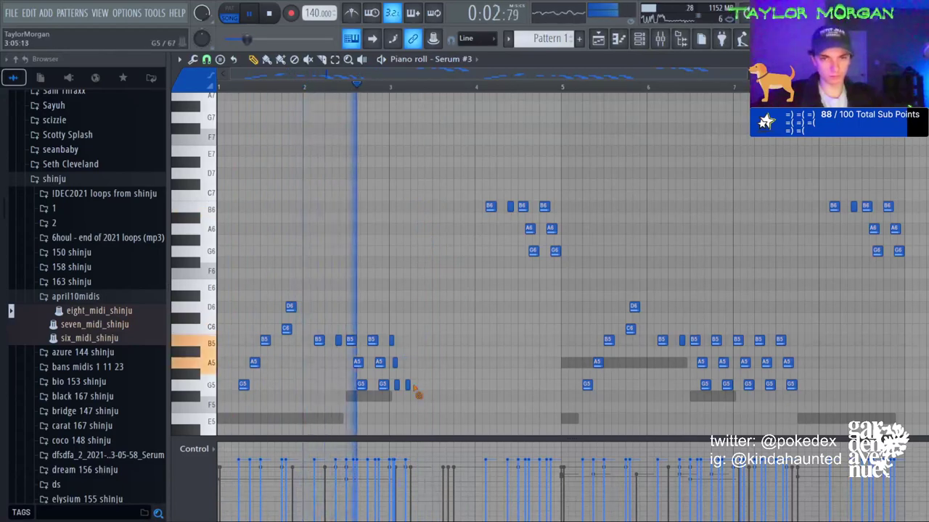
{"action": "right_click", "coordinate": [402, 340]}
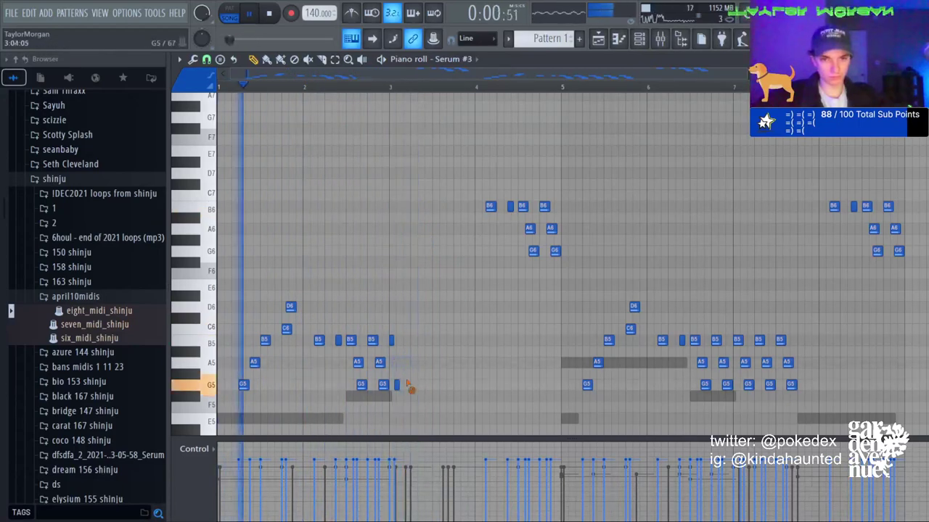
{"action": "right_click", "coordinate": [397, 385]}
{"action": "right_click", "coordinate": [395, 362]}
{"action": "right_click", "coordinate": [392, 340]}
Try two A5 notes in the first half of bar 3.
{"action": "left_click", "coordinate": [402, 362]}
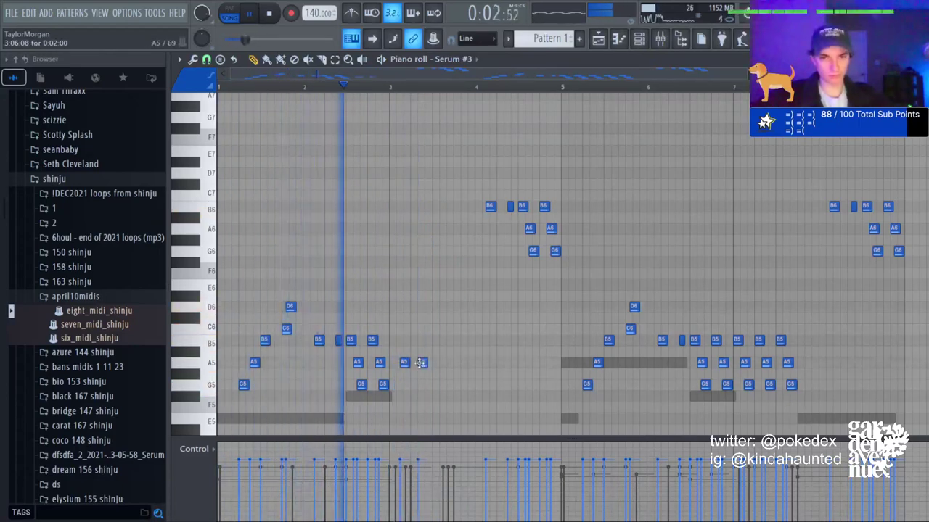
{"action": "left_click", "coordinate": [426, 362]}
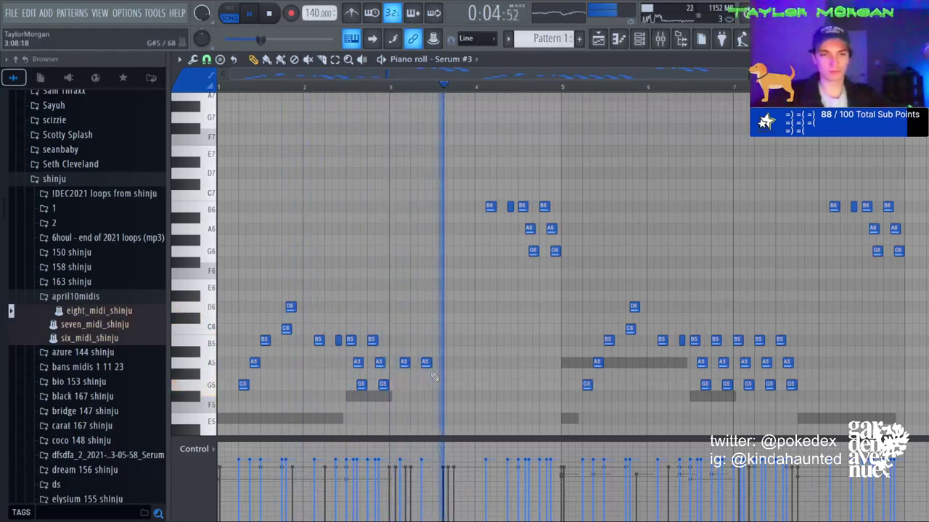
{"action": "right_click", "coordinate": [426, 362]}
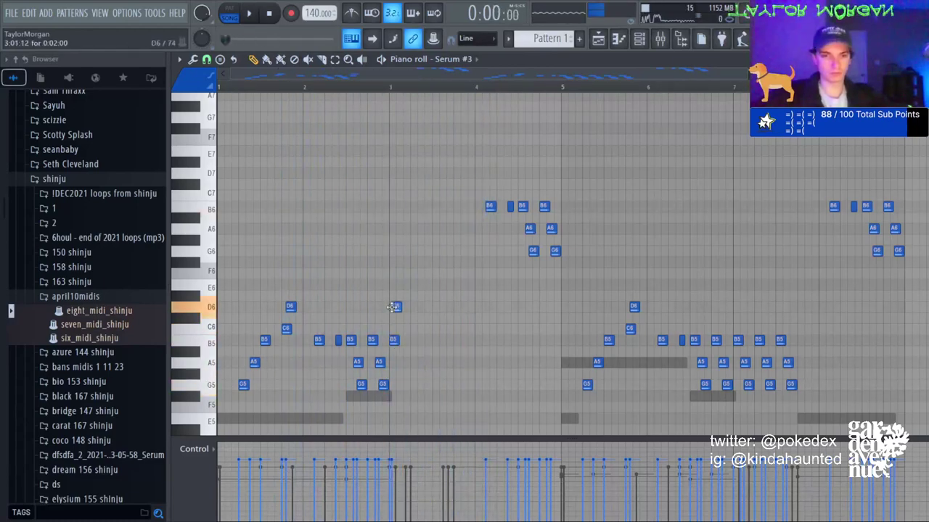
Place short B5, D6, G5 and A5 notes in bar 3 and extend the A5 to the start of bar 4.
{"action": "key", "text": "space"}
{"action": "left_click", "coordinate": [424, 363]}
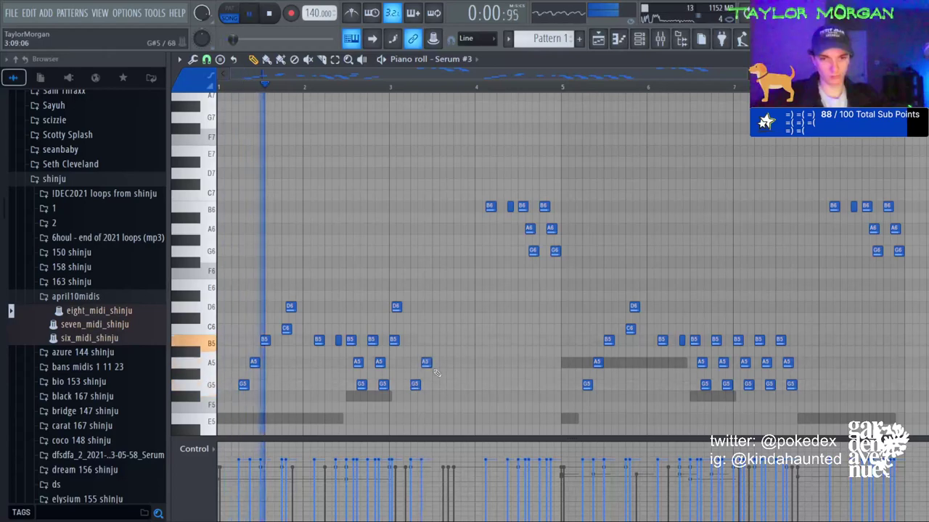
{"action": "left_click_drag", "start_coordinate": [430, 363], "coordinate": [474, 369]}
{"action": "scroll", "coordinate": [407, 352], "scroll_direction": "down", "scroll_amount": 5}
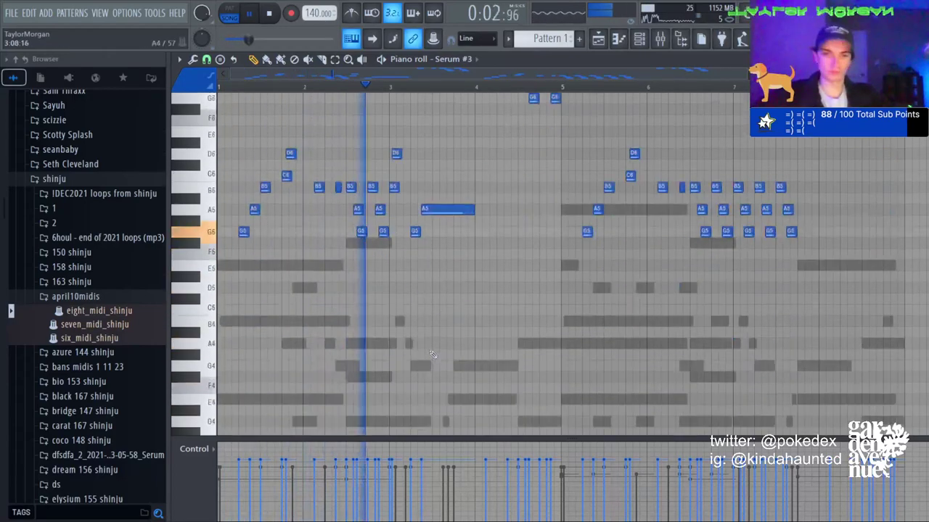
{"action": "scroll", "coordinate": [407, 352], "scroll_direction": "up", "scroll_amount": 2}
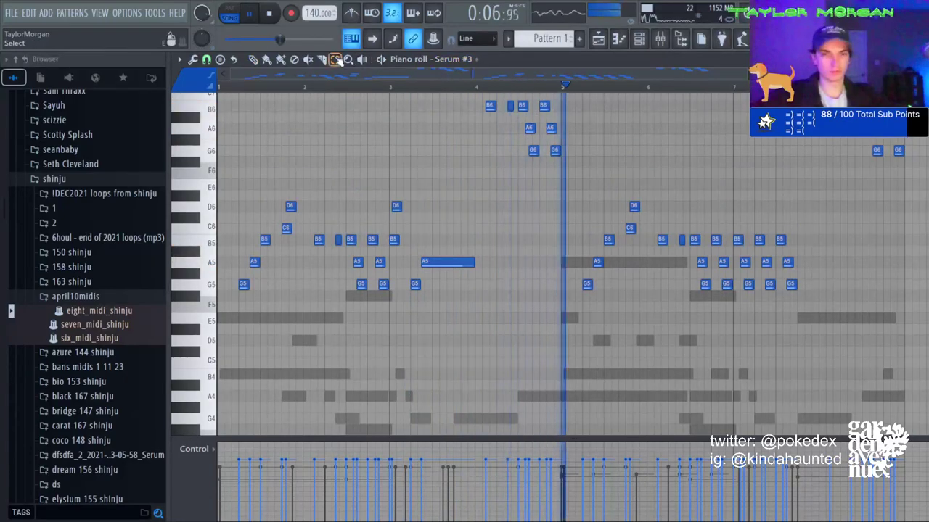
Delete the Serum #3 notes in bars 5 to 8 and duplicate the revised first four bars in their place.
{"action": "scroll", "coordinate": [579, 155], "scroll_direction": "up", "scroll_amount": 3}
{"action": "left_click_drag", "start_coordinate": [573, 145], "coordinate": [918, 425]}
{"action": "key", "text": "Delete"}
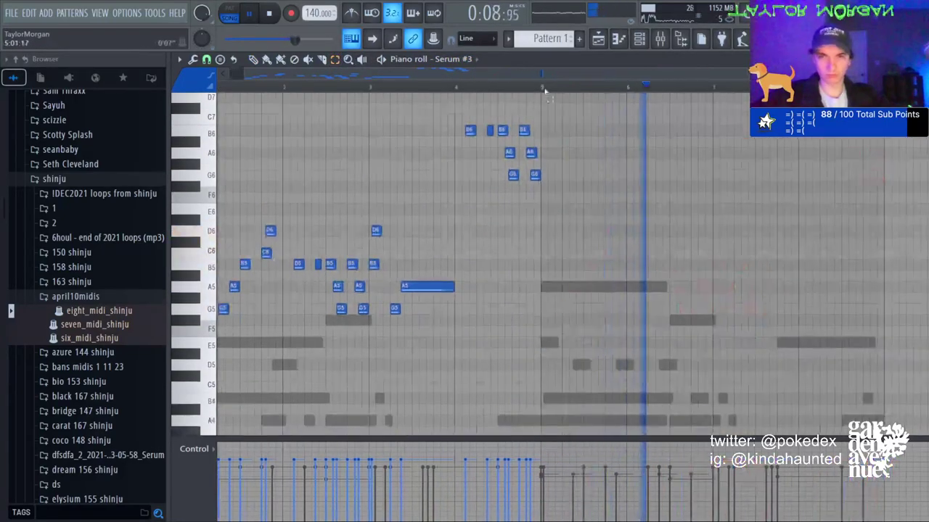
{"action": "left_click_drag", "start_coordinate": [545, 89], "coordinate": [219, 91]}
{"action": "key", "text": "ctrl+b"}
{"action": "left_click", "coordinate": [515, 240]}
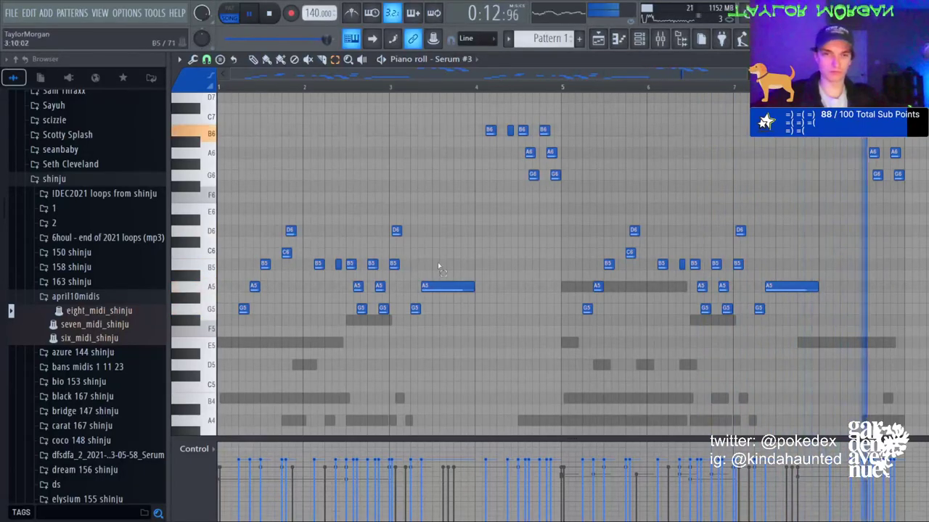
Delete the long A5 in bar 3 and nudge the long A5 in bar 7 slightly earlier.
{"action": "right_click", "coordinate": [446, 286]}
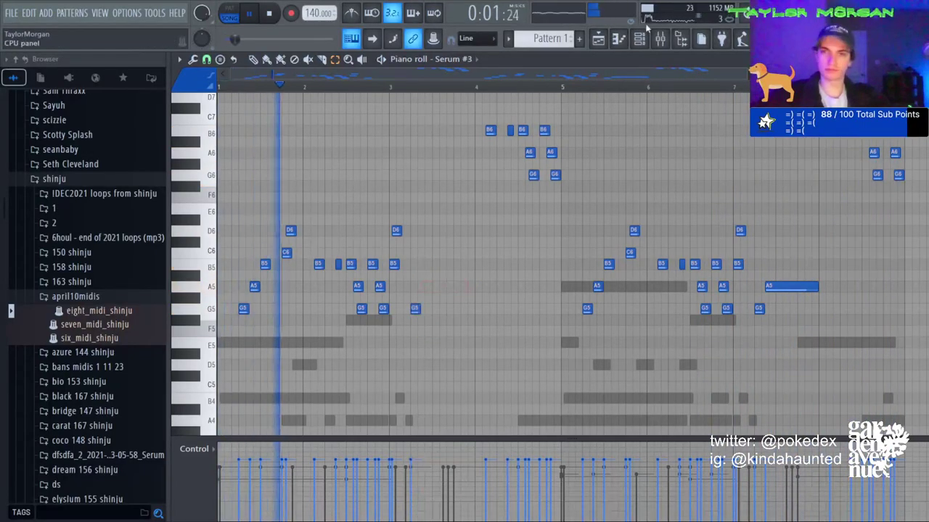
{"action": "left_click_drag", "start_coordinate": [761, 281], "coordinate": [766, 297]}
{"action": "key", "text": "shift+Left"}
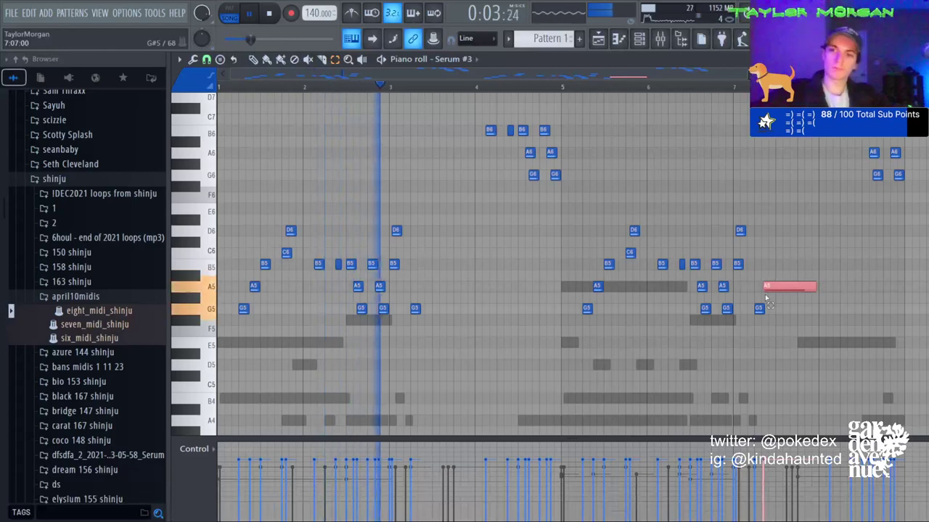
{"action": "key", "text": "shift+Left"}
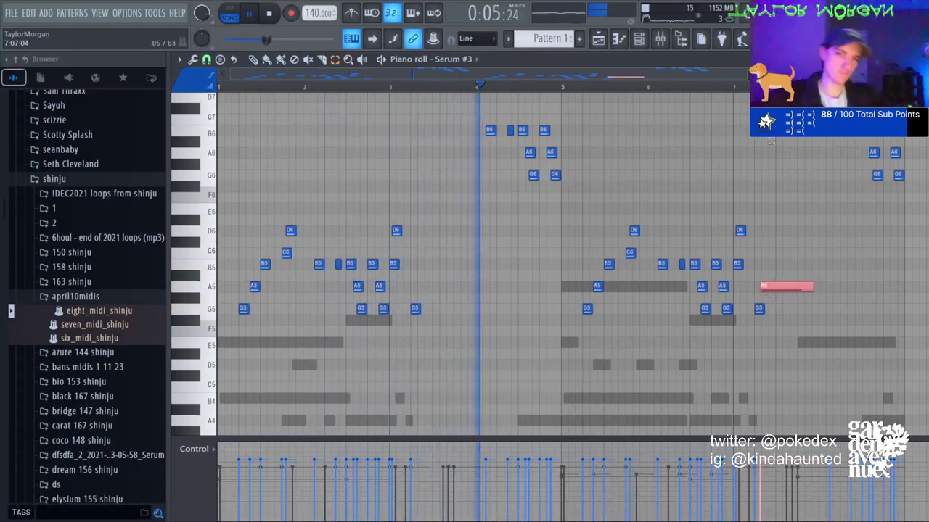
Raise the last G5 in bar 3 to B5 and nudge it slightly later.
{"action": "left_click_drag", "start_coordinate": [401, 326], "coordinate": [533, 286]}
{"action": "key", "text": "shift+Up"}
{"action": "key", "text": "shift+Up"}
{"action": "key", "text": "shift+Right"}
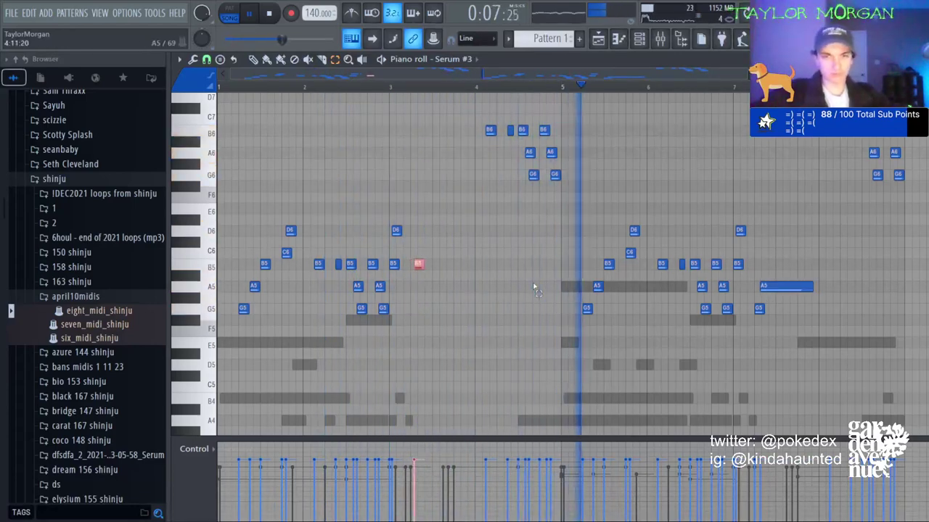
{"action": "key", "text": "shift+Right"}
{"action": "key", "text": "shift+Right"}
{"action": "left_click", "coordinate": [534, 287]}
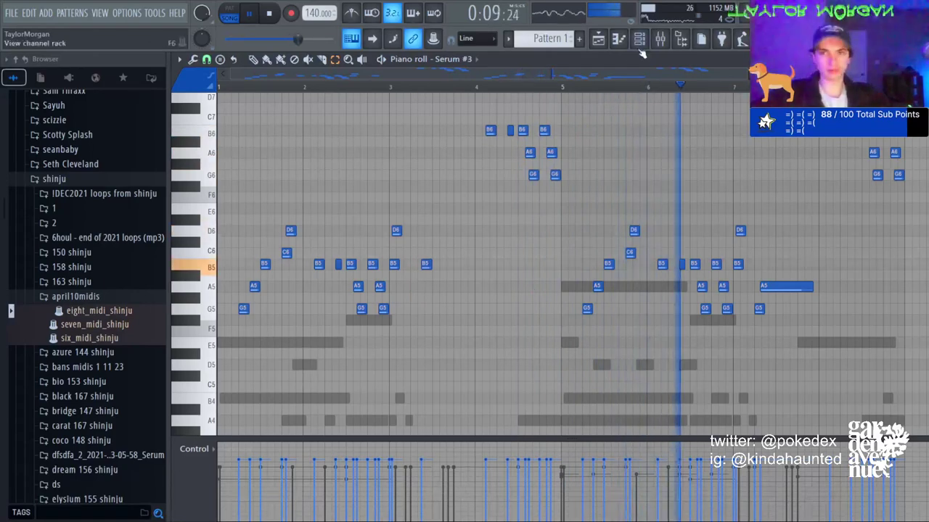
Nudge the long A5 in bar 7 of Serum #3 slightly earlier and bring up the first Serum channel's notes.
{"action": "left_click", "coordinate": [640, 48]}
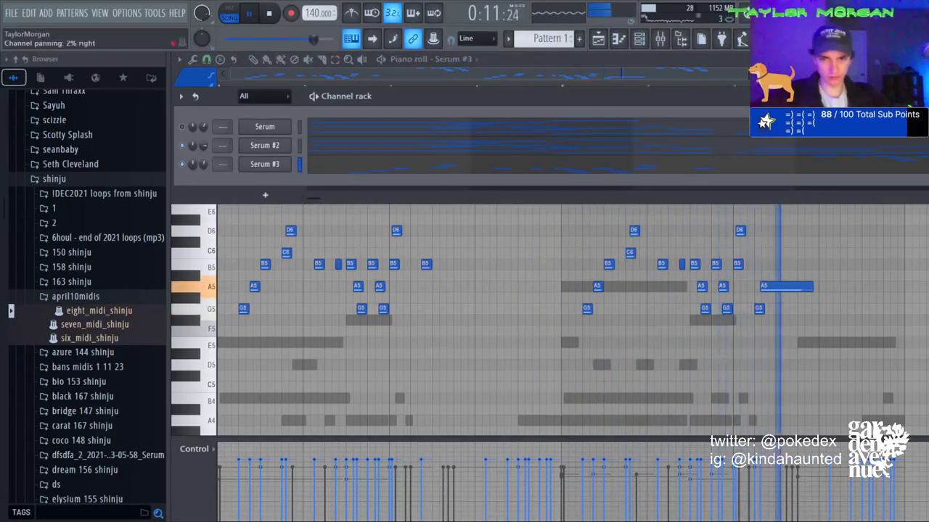
{"action": "left_click", "coordinate": [765, 286]}
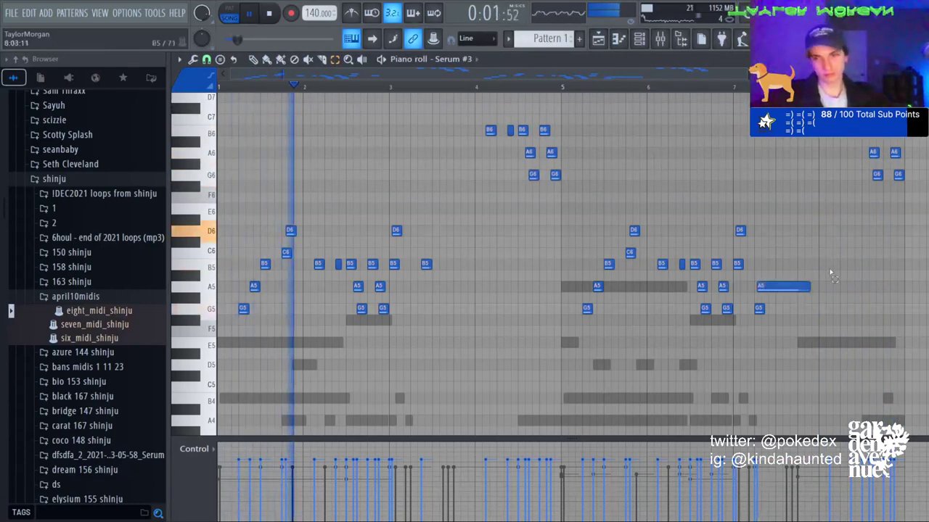
{"action": "left_click", "coordinate": [648, 42]}
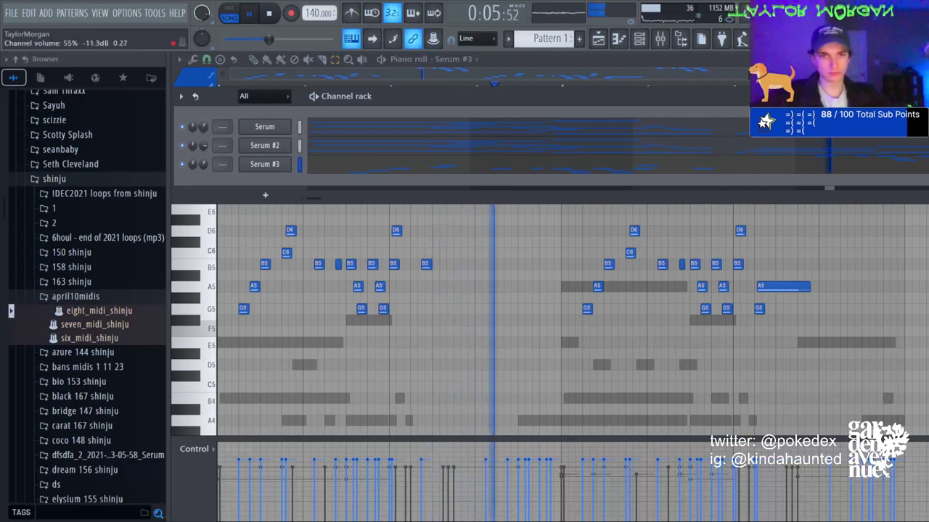
{"action": "left_click", "coordinate": [362, 126]}
{"action": "scroll", "coordinate": [373, 309], "scroll_direction": "down", "scroll_amount": 11}
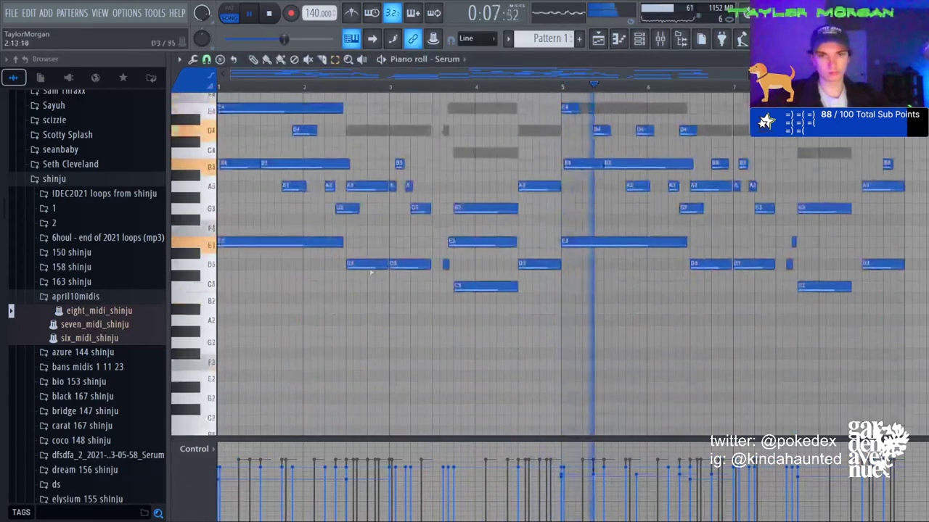
Add a fourth Serum channel and place a B4 note at the start of bar 3 in its pattern.
{"action": "left_click", "coordinate": [639, 39]}
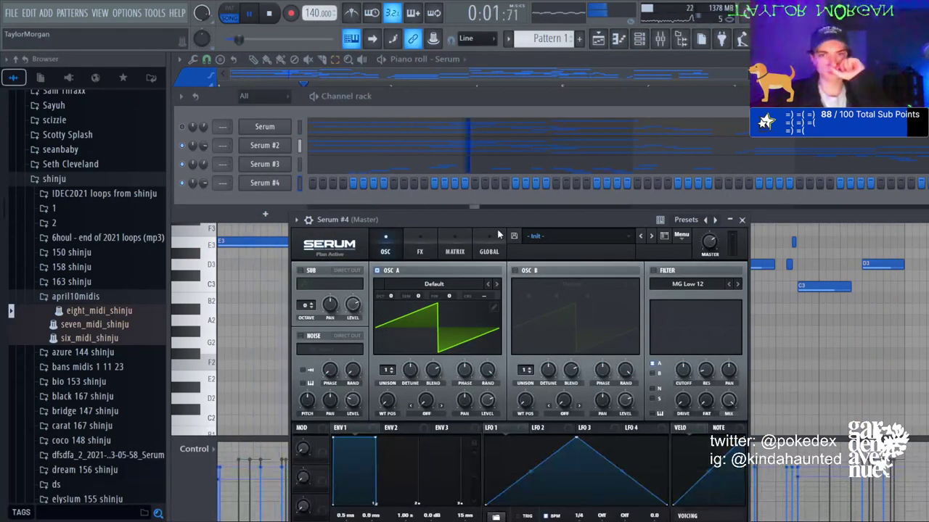
{"action": "left_click", "coordinate": [621, 38]}
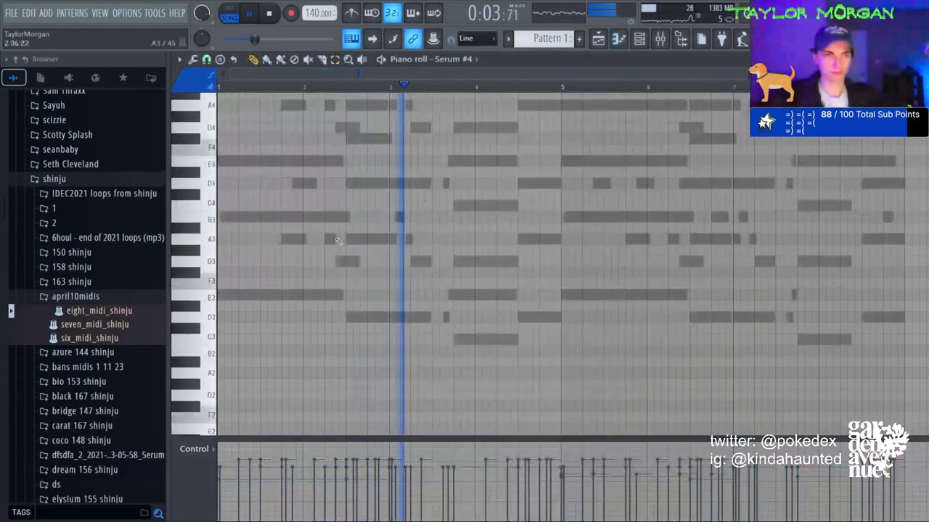
{"action": "key", "text": "space"}
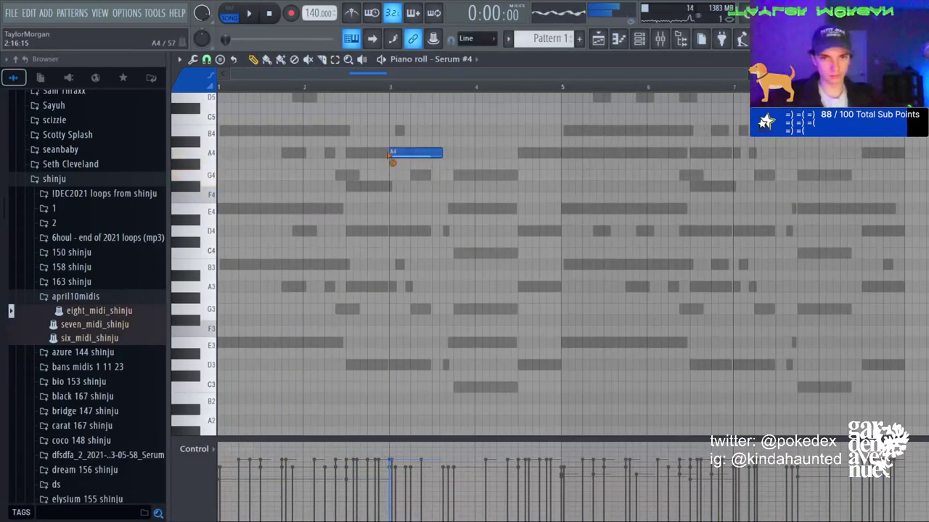
In Serum #2, replace the short B4, A4 and G4 notes of bar 3 with one long B4 starting the bar.
{"action": "left_click", "coordinate": [638, 38]}
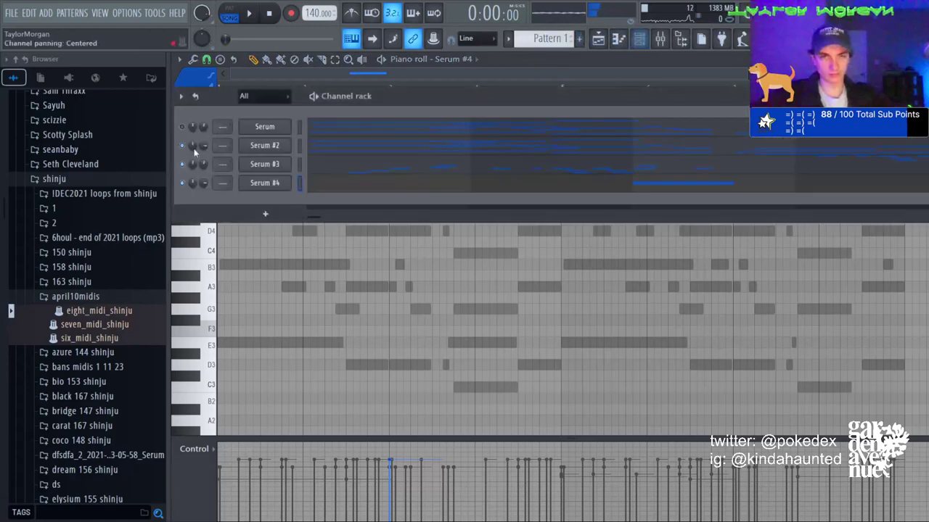
{"action": "left_click", "coordinate": [339, 140]}
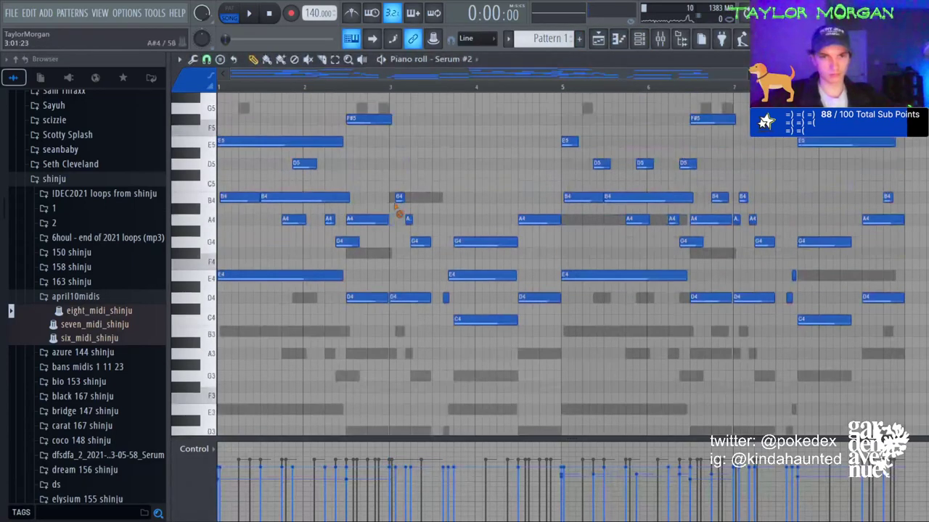
{"action": "left_click", "coordinate": [391, 196]}
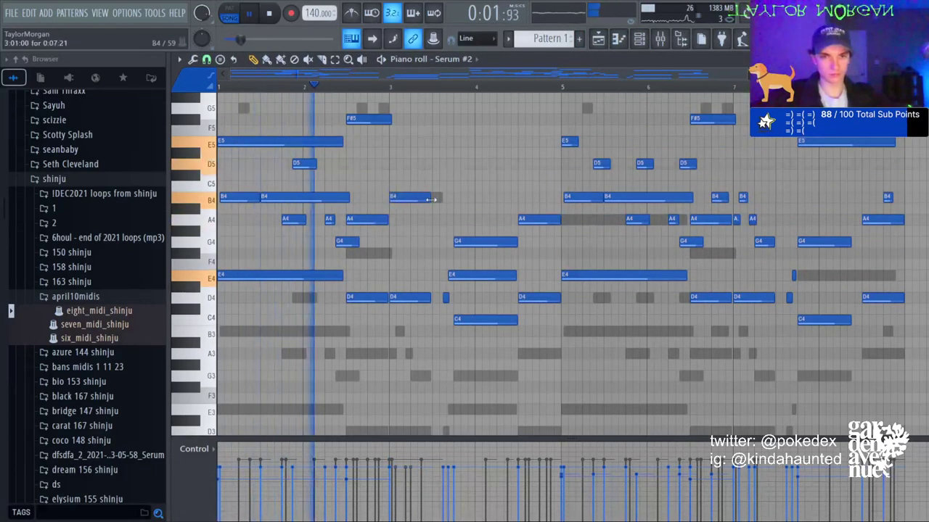
{"action": "left_click_drag", "start_coordinate": [431, 197], "coordinate": [448, 208]}
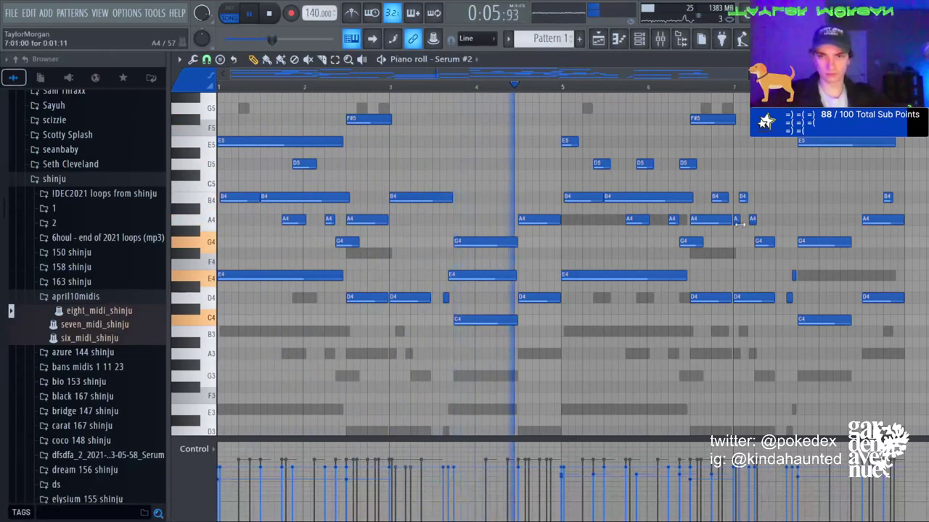
Add long B5 and D6 notes at the start of bar 7 in Serum #2, with the D6 nudged slightly later.
{"action": "scroll", "coordinate": [751, 215], "scroll_direction": "up", "scroll_amount": 5}
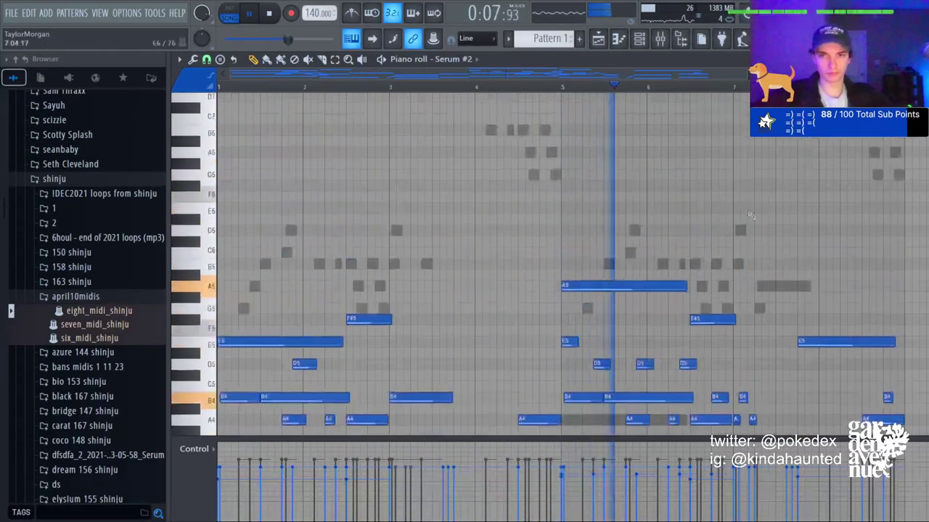
{"action": "left_click", "coordinate": [736, 264]}
{"action": "left_click", "coordinate": [736, 232]}
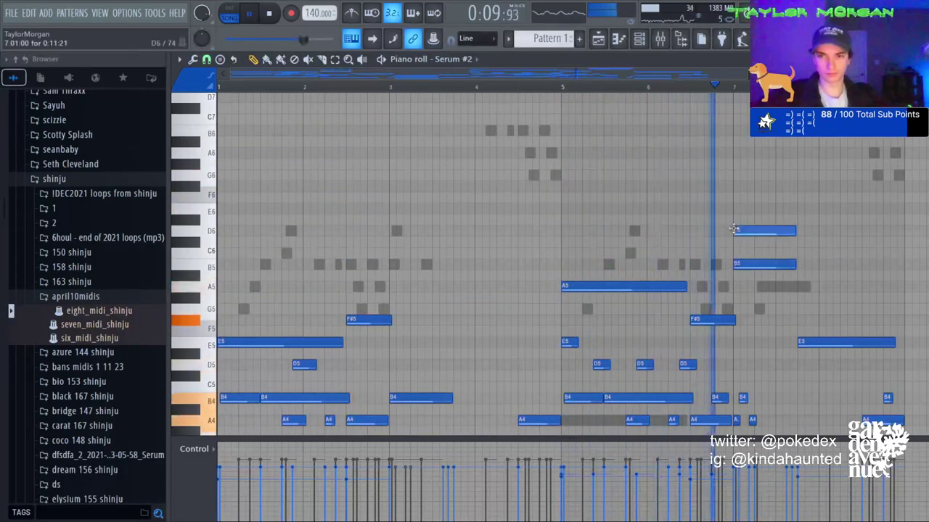
{"action": "left_click", "coordinate": [759, 241]}
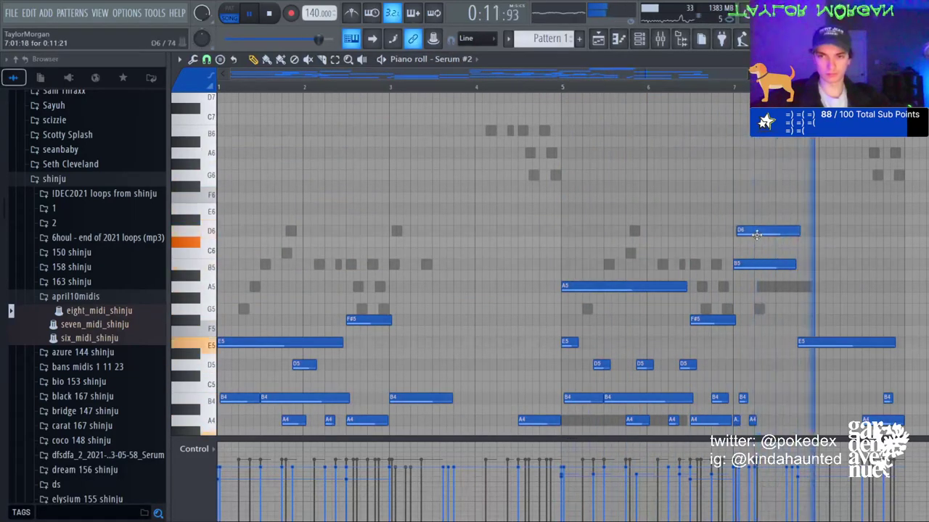
{"action": "scroll", "coordinate": [753, 235], "scroll_direction": "down", "scroll_amount": 3}
{"action": "left_click", "coordinate": [335, 64]}
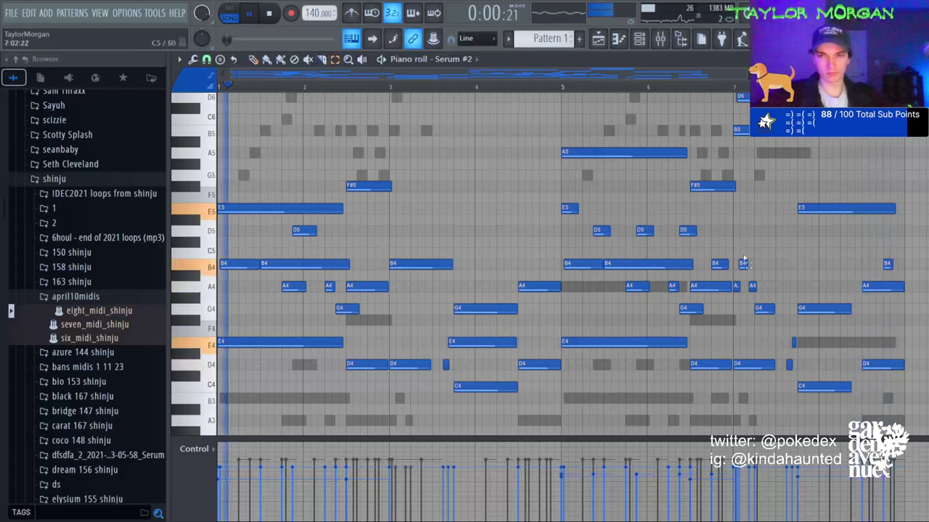
Raise bar 7's short B4, A4 and G4 notes an octave, lower the long B5 to B4 and delete the long D6.
{"action": "left_click_drag", "start_coordinate": [737, 256], "coordinate": [780, 317]}
{"action": "key", "text": "ctrl+Up"}
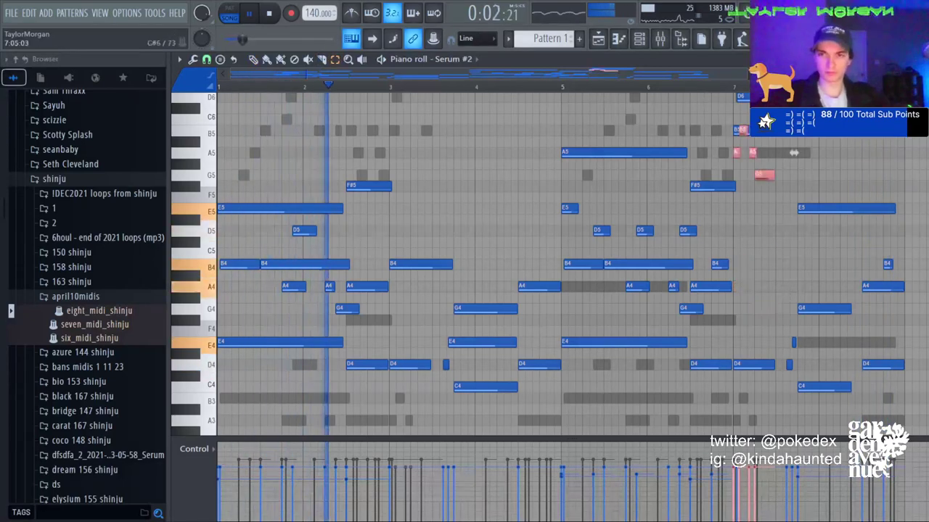
{"action": "left_click_drag", "start_coordinate": [782, 150], "coordinate": [769, 90]}
{"action": "left_click_drag", "start_coordinate": [818, 179], "coordinate": [751, 283]}
{"action": "key", "text": "Delete"}
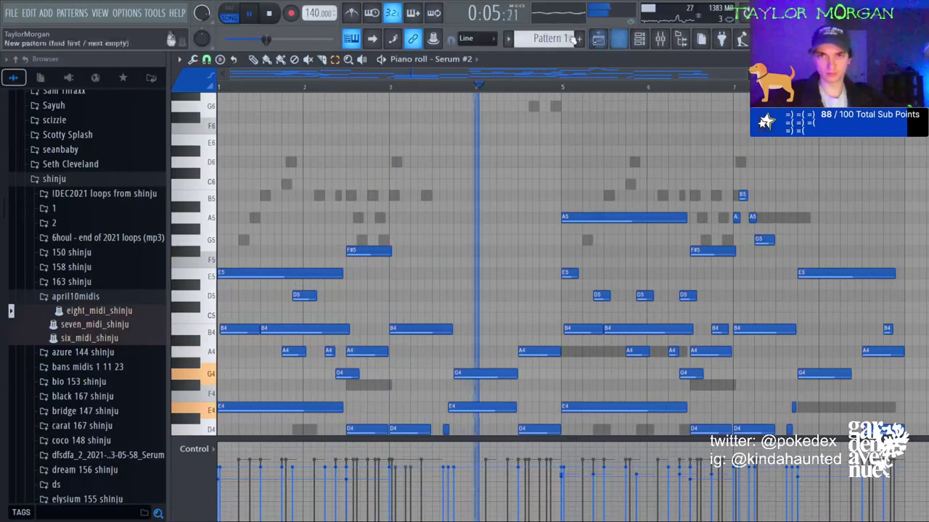
In Serum #4, place a B4 at the start of bar 7, a B5 mid-bar and a long G5 in bar 8.
{"action": "left_click", "coordinate": [441, 112]}
{"action": "scroll", "coordinate": [496, 218], "scroll_direction": "down", "scroll_amount": 1}
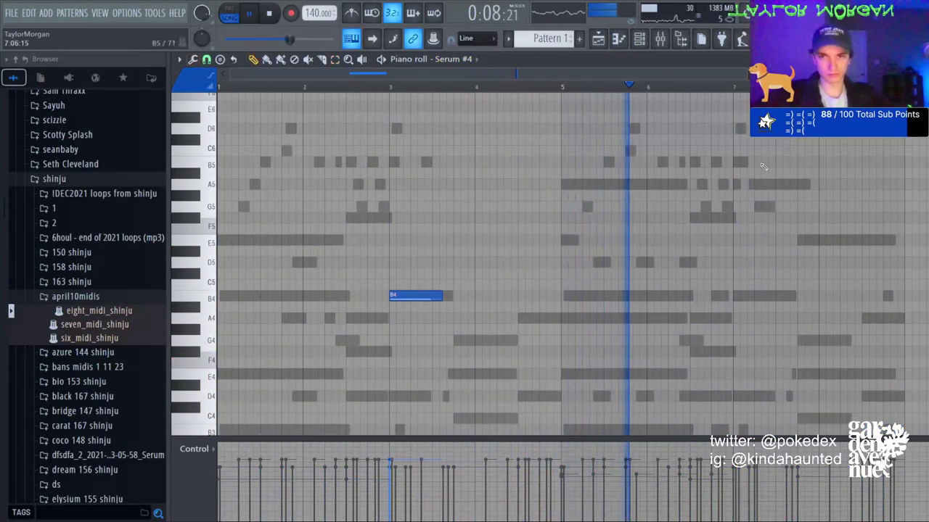
{"action": "left_click", "coordinate": [693, 216]}
{"action": "left_click", "coordinate": [774, 184]}
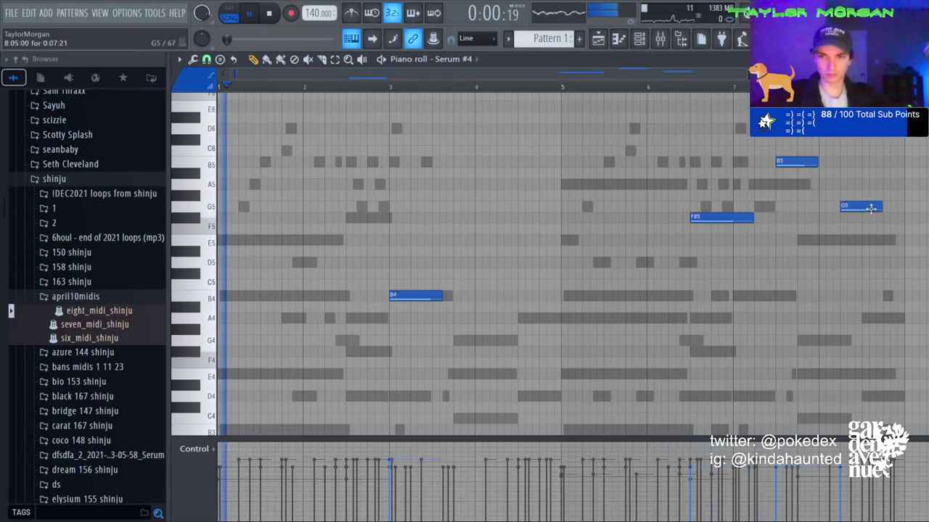
{"action": "left_click_drag", "start_coordinate": [880, 208], "coordinate": [899, 208]}
{"action": "right_click", "coordinate": [725, 217]}
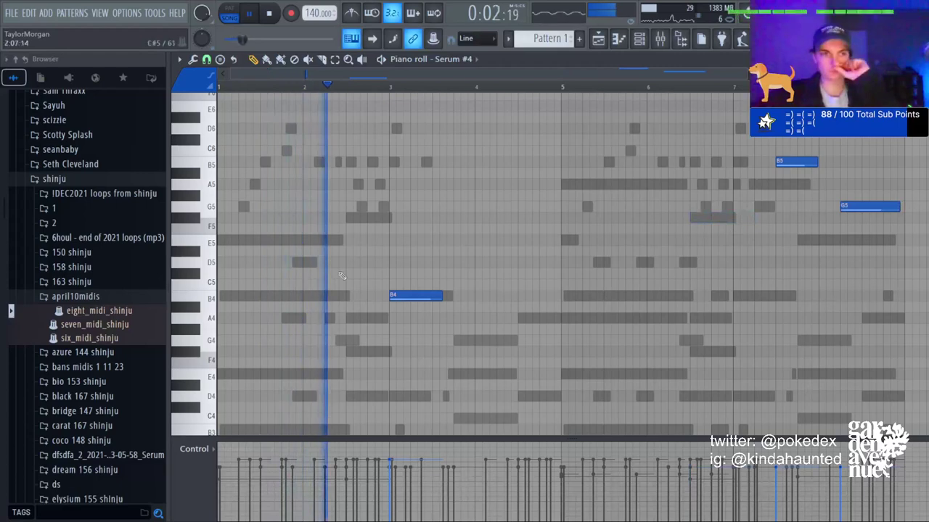
{"action": "left_click", "coordinate": [735, 296]}
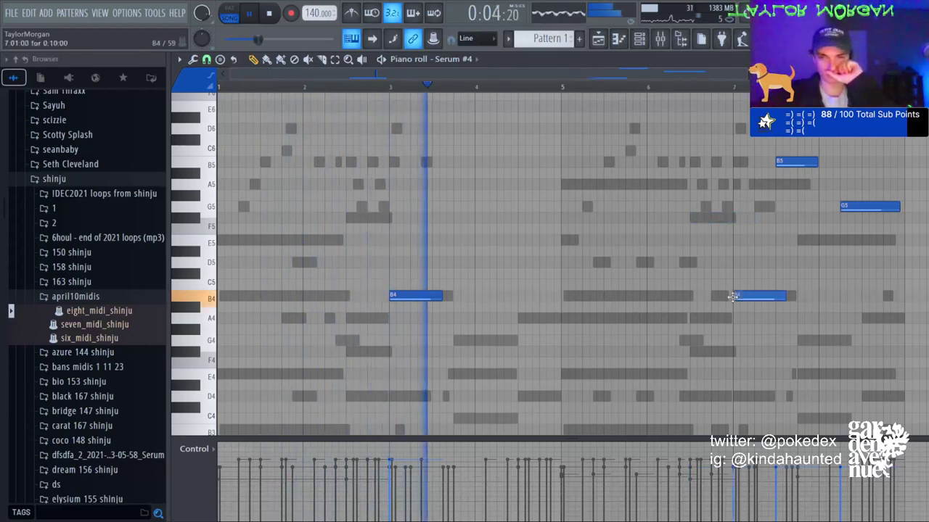
Load the TM - synth_lore preset into Serum #4.
{"action": "key", "text": "F6"}
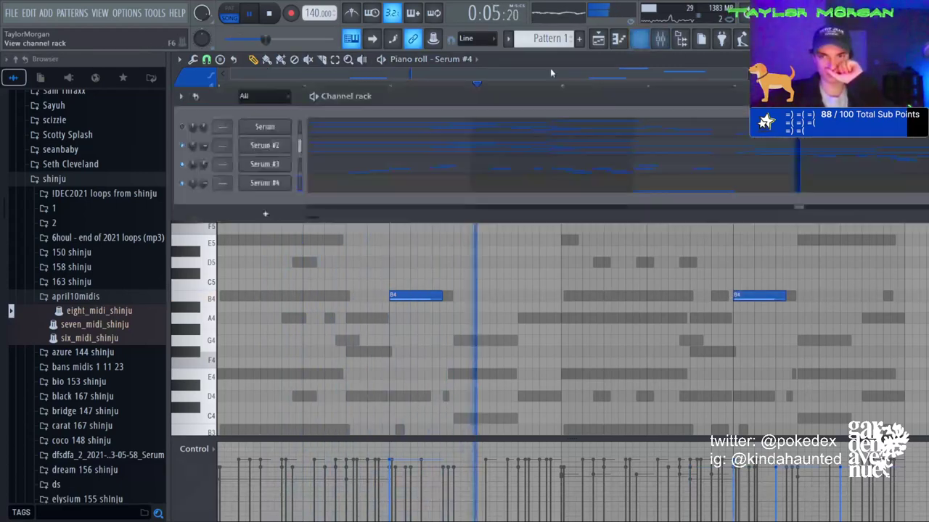
{"action": "left_click", "coordinate": [274, 184]}
{"action": "left_click", "coordinate": [641, 237]}
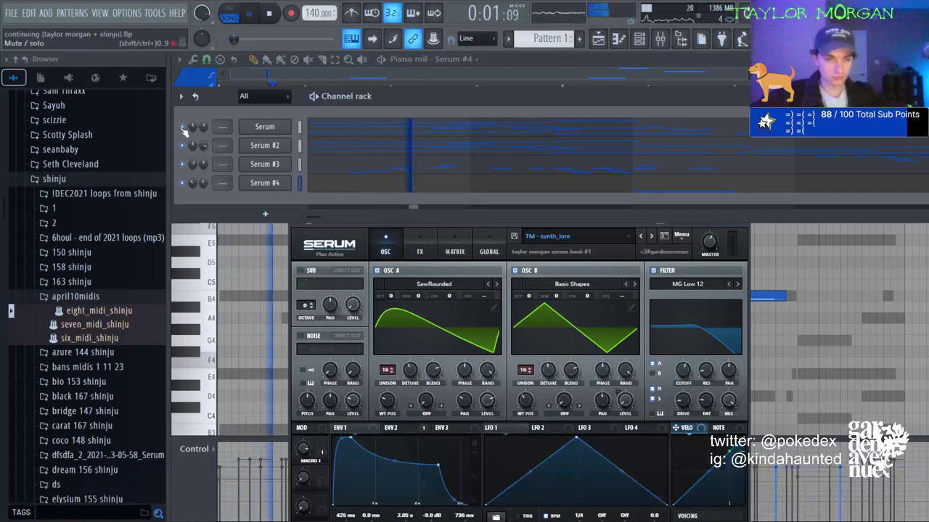
Stop playback and cut all existing notes from the first Serum channel.
{"action": "left_click", "coordinate": [358, 133]}
{"action": "key", "text": "space"}
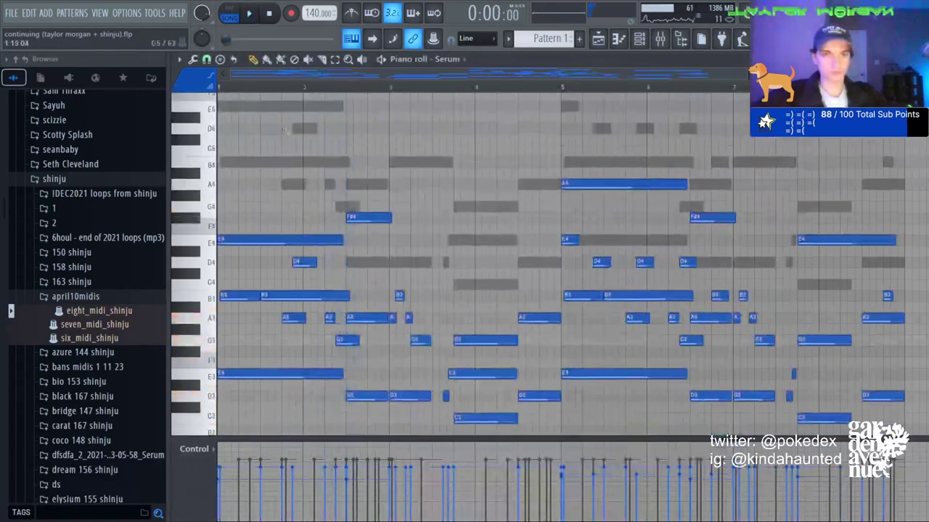
{"action": "key", "text": "ctrl+x"}
Place a long E4 from bar 1 to mid-bar 2, a G4 filling the rest of bar 2 and a B4 starting bar 3.
{"action": "left_click_drag", "start_coordinate": [228, 243], "coordinate": [189, 242]}
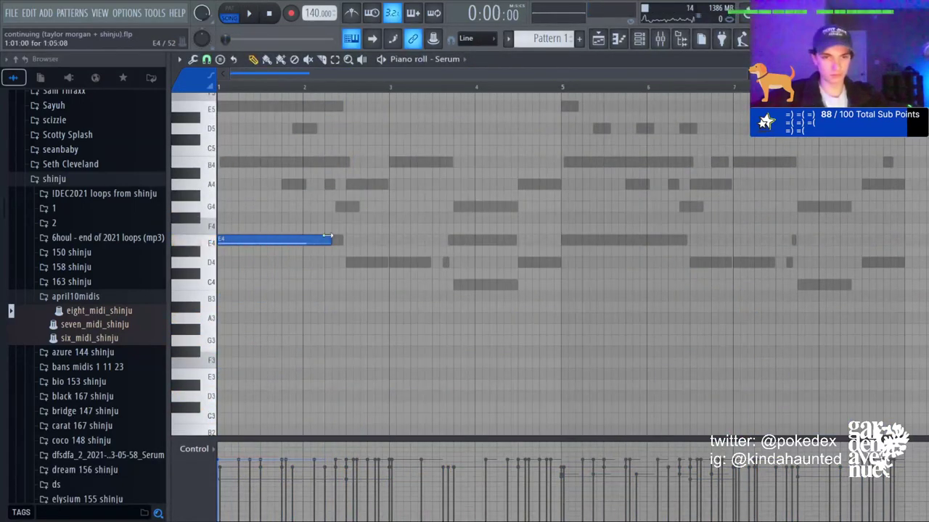
{"action": "left_click", "coordinate": [348, 206]}
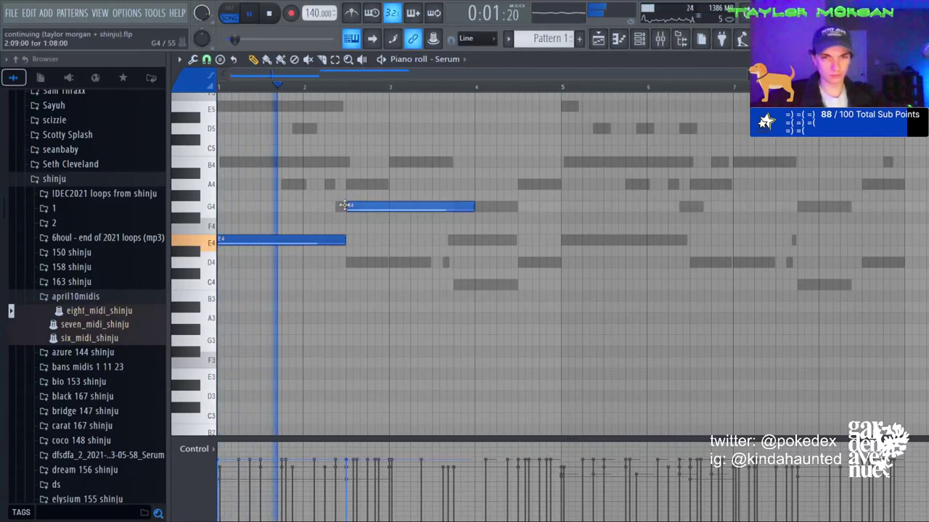
{"action": "left_click_drag", "start_coordinate": [471, 208], "coordinate": [389, 210]}
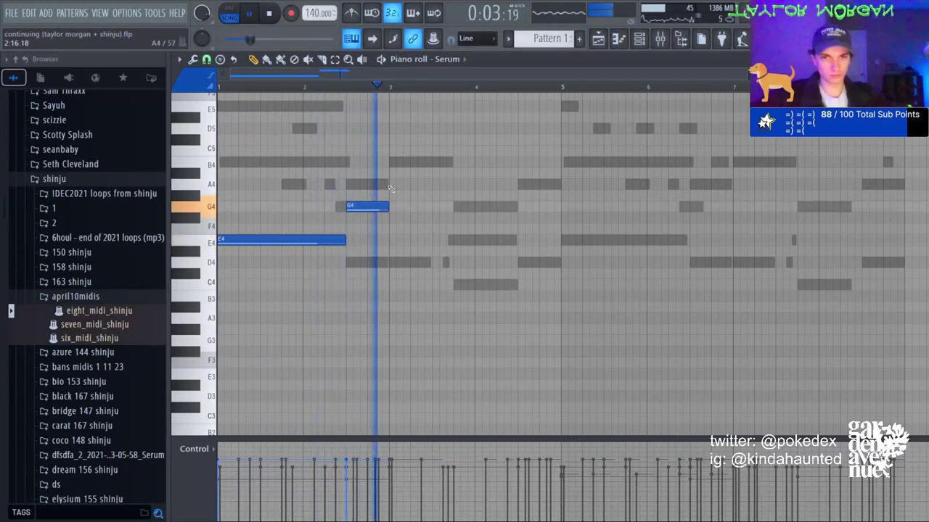
{"action": "left_click", "coordinate": [397, 185]}
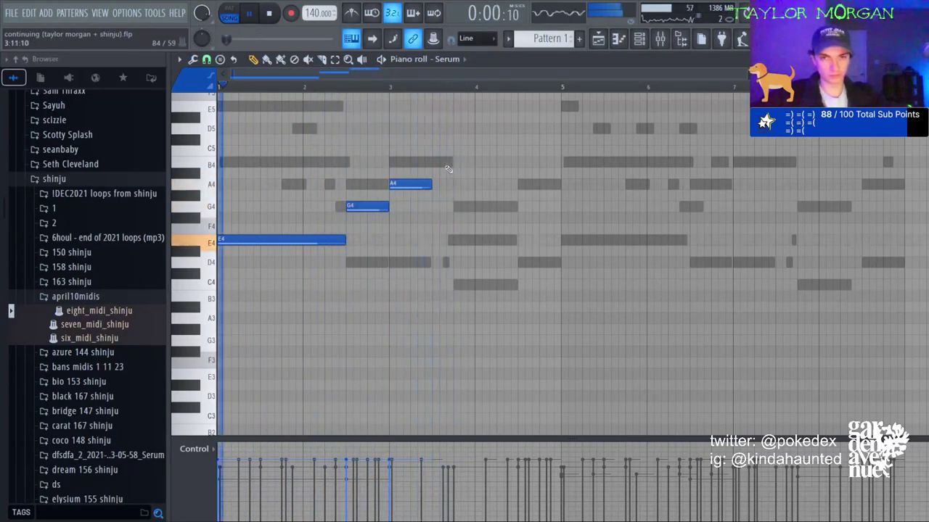
{"action": "left_click_drag", "start_coordinate": [410, 184], "coordinate": [410, 161]}
Add A4 and D5 together late in bar 3, extend both to bar 5 and lengthen the B4 up to them.
{"action": "left_click", "coordinate": [456, 185]}
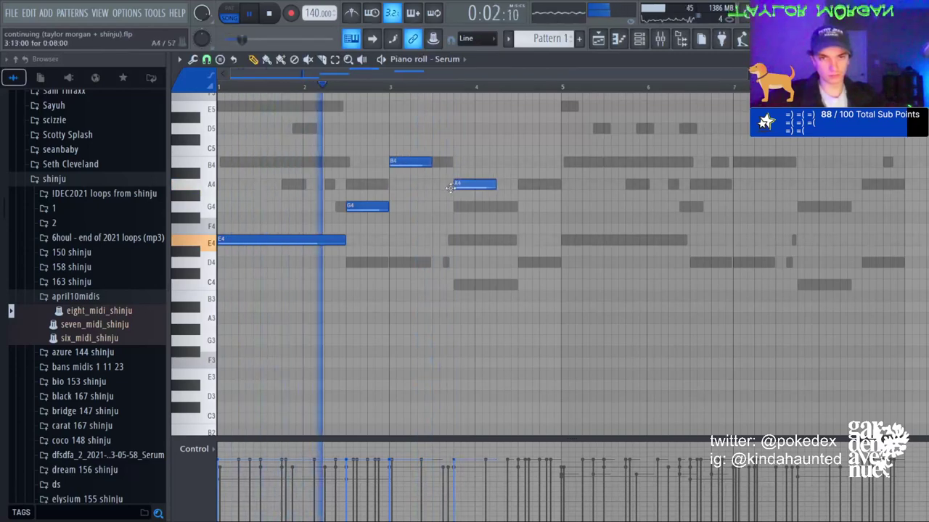
{"action": "left_click", "coordinate": [457, 128]}
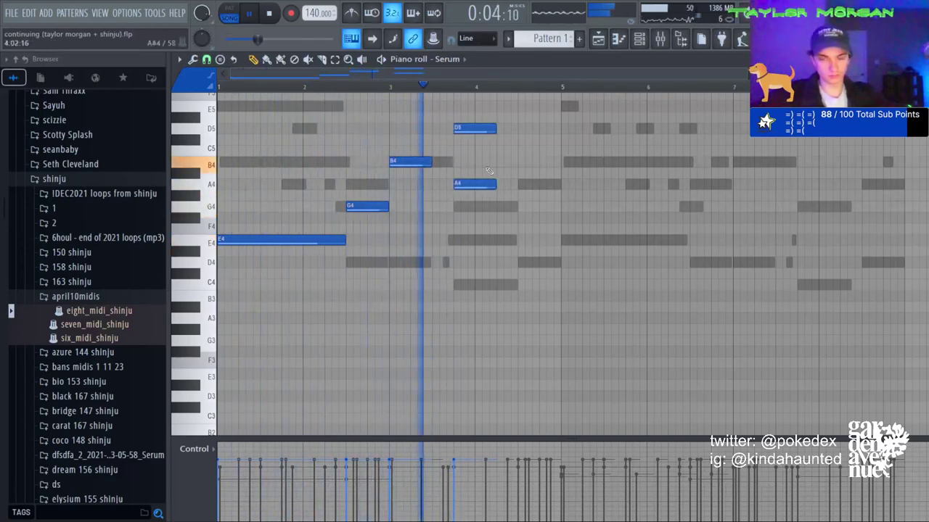
{"action": "left_click", "coordinate": [563, 115]}
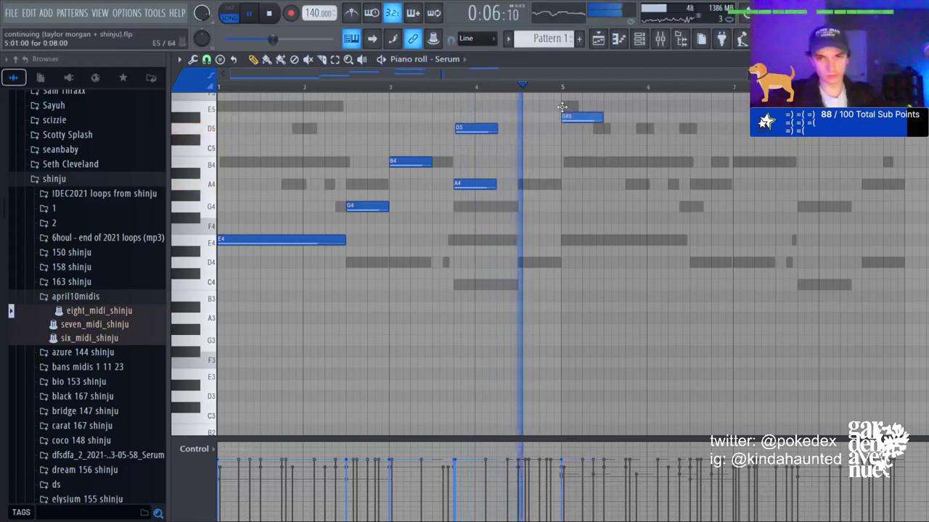
{"action": "key", "text": "ctrl+l"}
{"action": "right_click", "coordinate": [574, 118]}
{"action": "key", "text": "space"}
{"action": "key", "text": "space"}
{"action": "left_click_drag", "start_coordinate": [457, 185], "coordinate": [559, 182]}
Duplicate the first Serum channel's four-bar part into bars 5 to 8 and lower all its notes an octave.
{"action": "key", "text": "ctrl+b"}
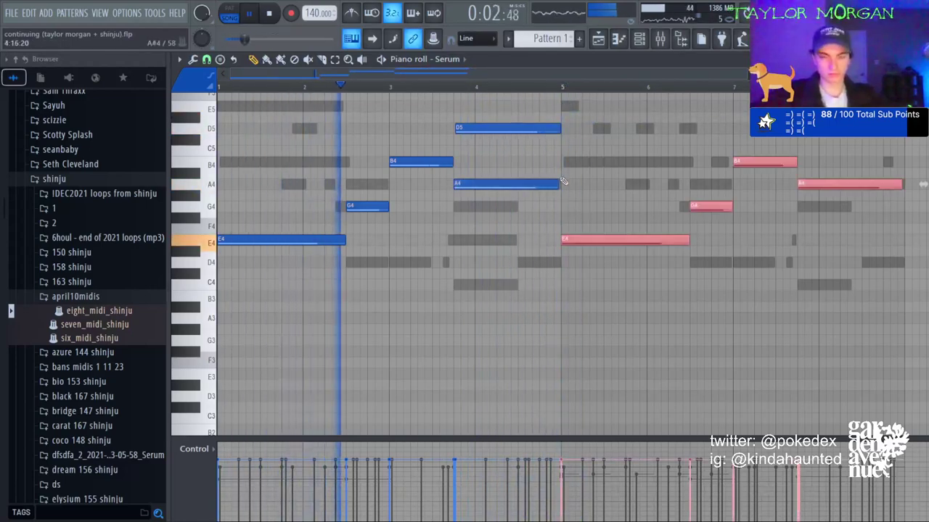
{"action": "key", "text": "ctrl+d"}
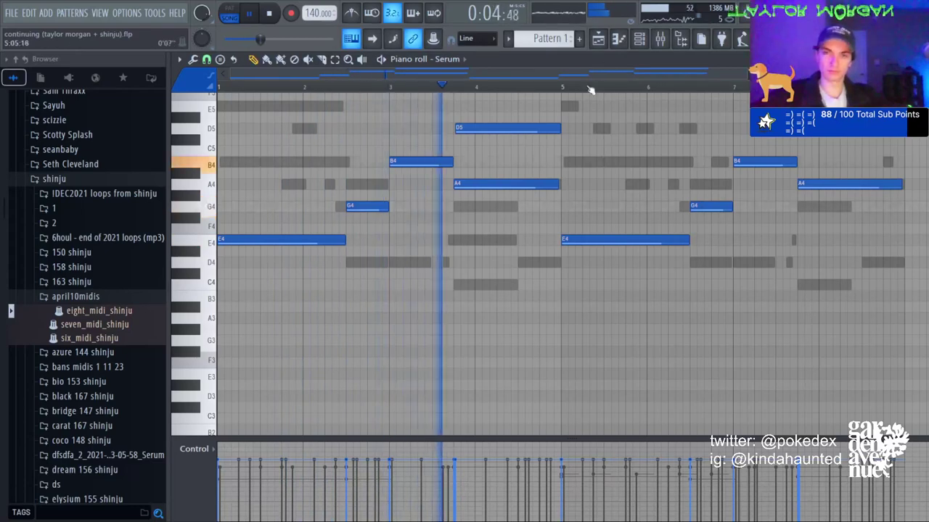
{"action": "scroll", "coordinate": [590, 90], "scroll_direction": "down", "scroll_amount": 2}
{"action": "key", "text": "ctrl+Down"}
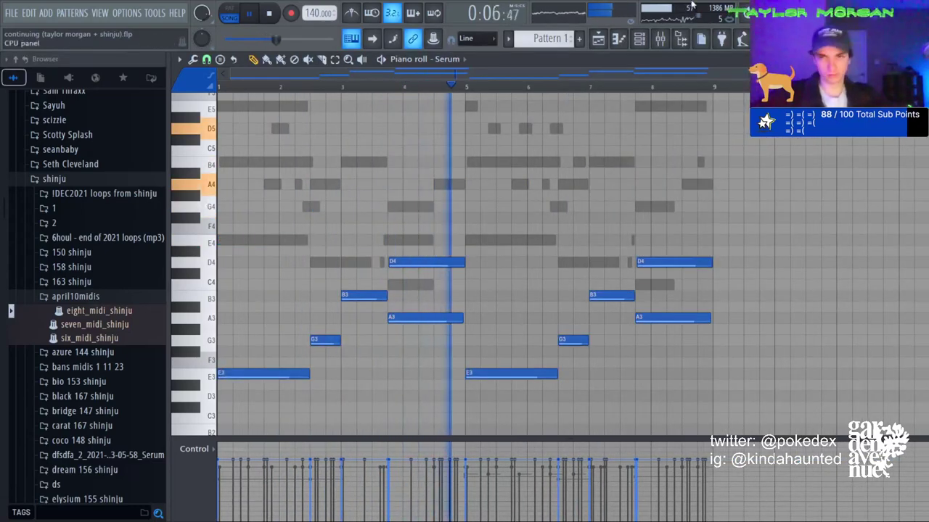
Raise all notes of the first Serum channel an octave and replay the pattern from the beginning.
{"action": "key", "text": "F9"}
{"action": "key", "text": "F6"}
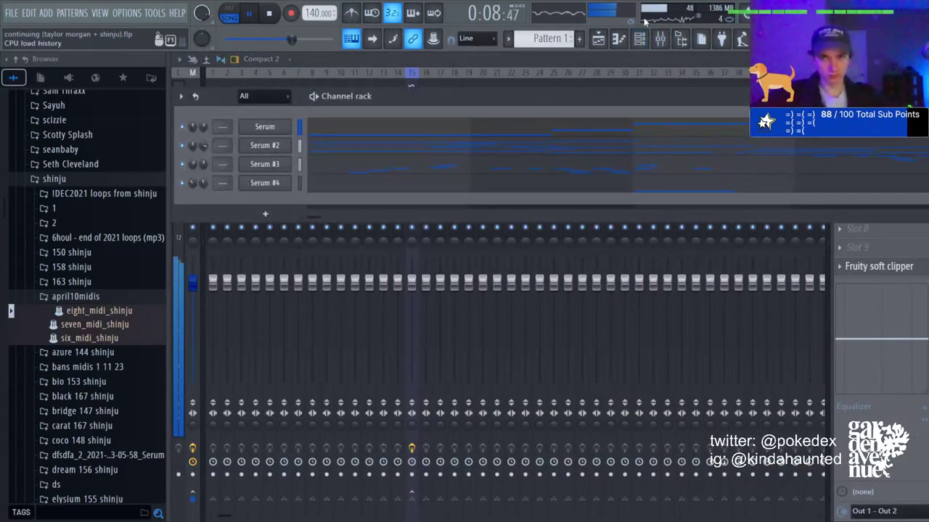
{"action": "key", "text": "F7"}
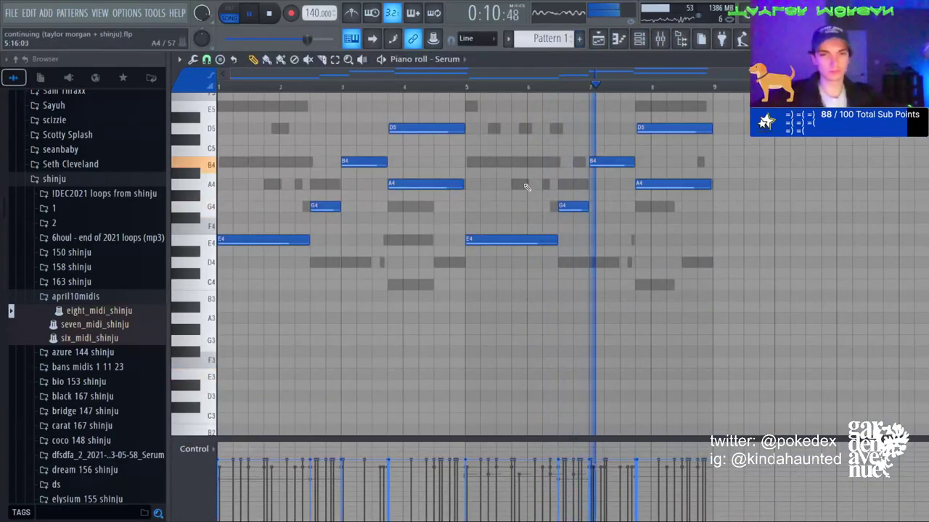
{"action": "key", "text": "space"}
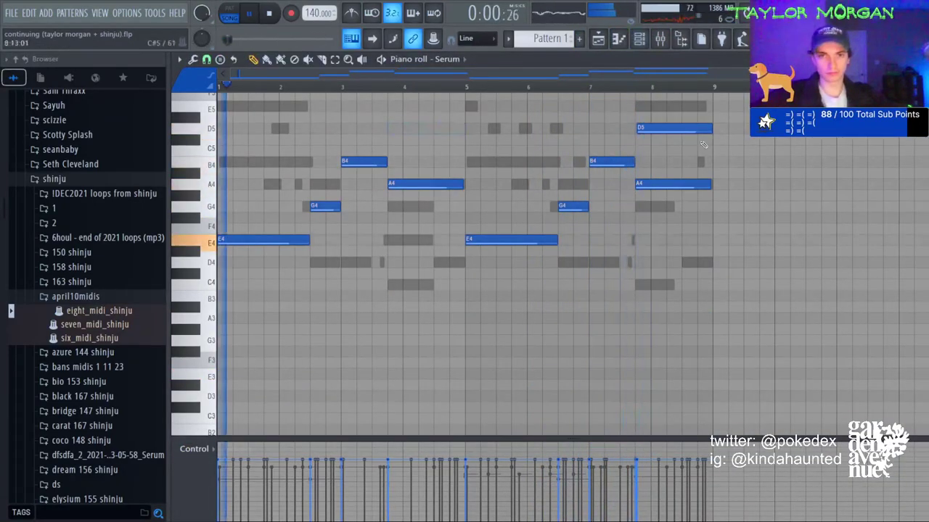
Delete the D5 notes and try lowering bar 3's B4 to A4 and the following long A4 to G4.
{"action": "right_click", "coordinate": [676, 129]}
{"action": "left_click_drag", "start_coordinate": [330, 207], "coordinate": [332, 185]}
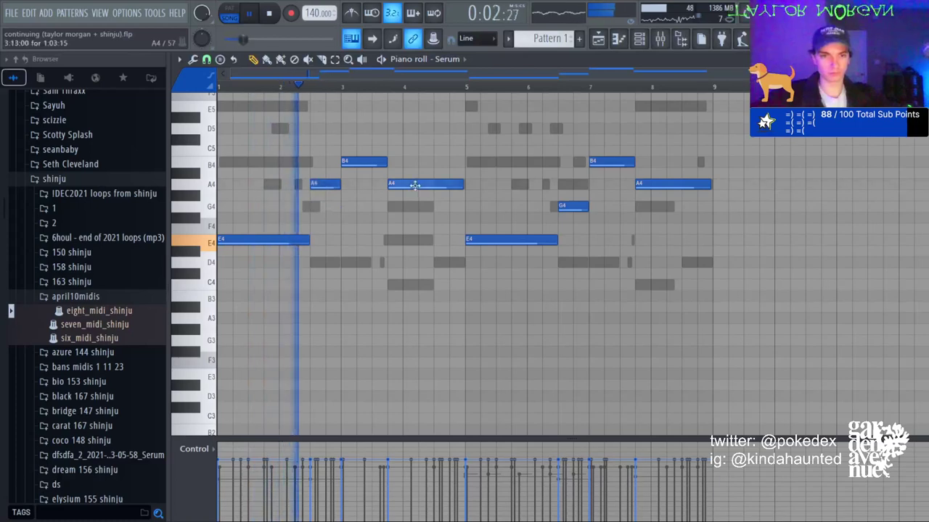
{"action": "left_click_drag", "start_coordinate": [414, 185], "coordinate": [414, 207]}
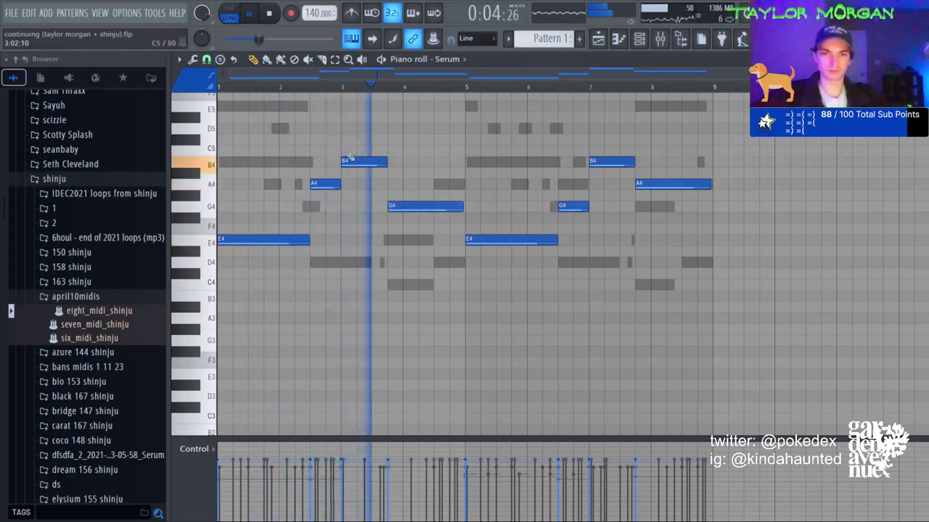
{"action": "left_click_drag", "start_coordinate": [314, 183], "coordinate": [314, 206]}
{"action": "left_click_drag", "start_coordinate": [357, 162], "coordinate": [354, 183]}
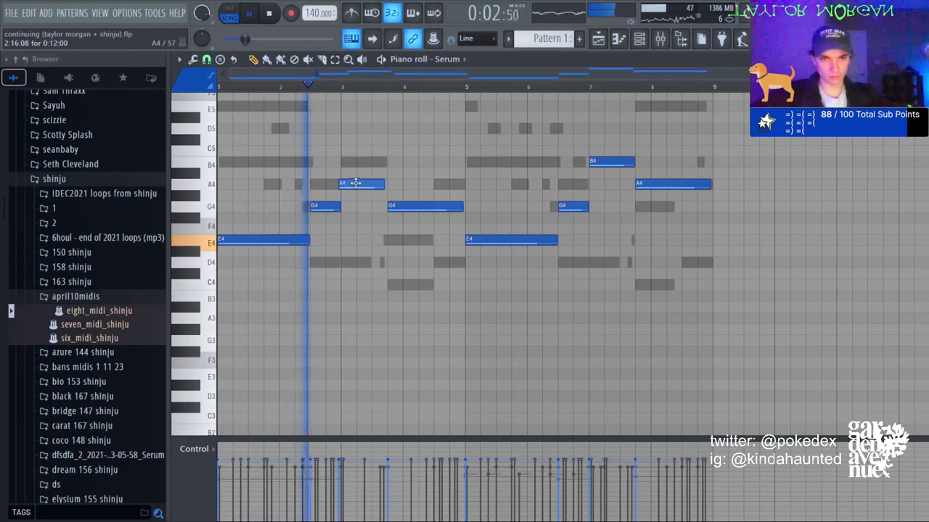
Return the bar 3 note to B4 and replace the long note after it with a D4 ending mid-bar 4.
{"action": "right_click", "coordinate": [402, 205]}
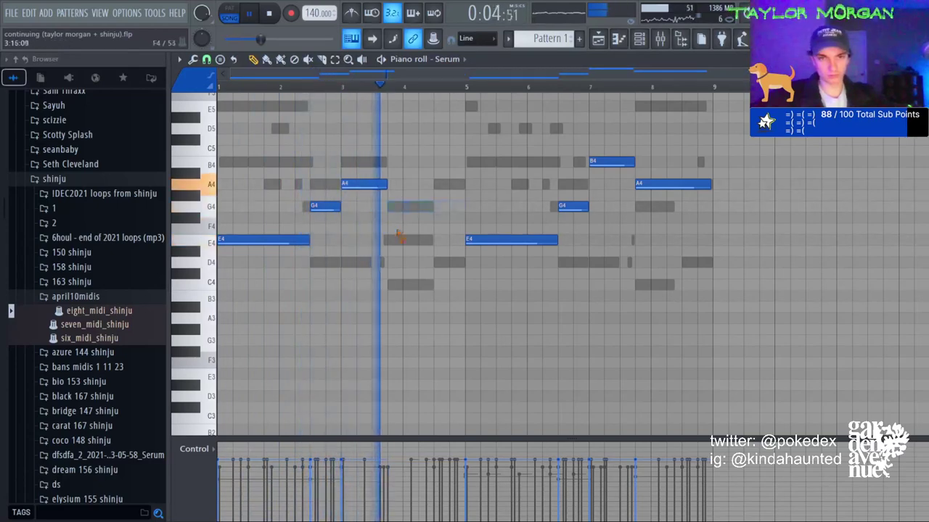
{"action": "key", "text": "space"}
{"action": "left_click", "coordinate": [391, 163]}
{"action": "key", "text": "space"}
{"action": "left_click_drag", "start_coordinate": [381, 183], "coordinate": [436, 152]}
{"action": "key", "text": "ctrl+Down"}
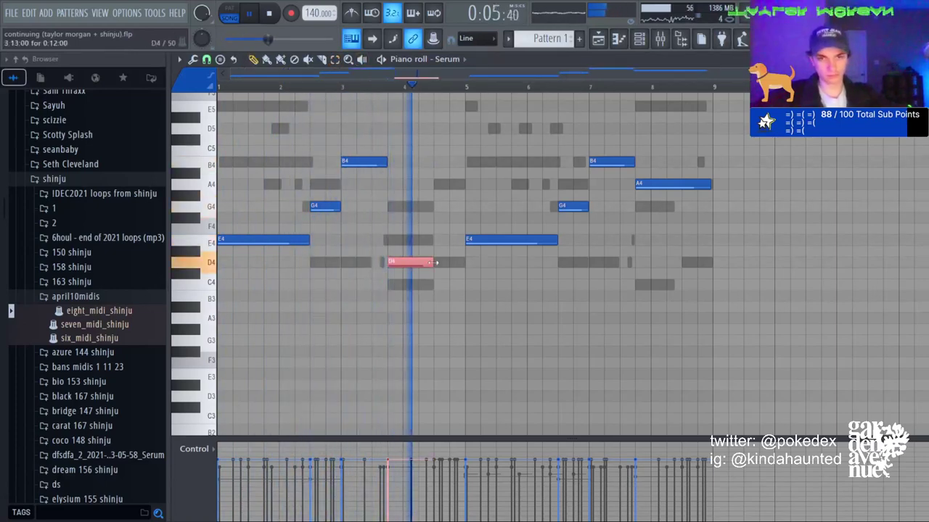
{"action": "mouse_move", "coordinate": [433, 263]}
{"action": "left_mouse_down"}
{"action": "mouse_move", "coordinate": [462, 266]}
{"action": "mouse_move", "coordinate": [432, 260]}
{"action": "left_mouse_up"}
Delete the notes in bars 5 to 8 and duplicate the first four bars into their place.
{"action": "left_click_drag", "start_coordinate": [726, 291], "coordinate": [510, 131]}
{"action": "key", "text": "Delete"}
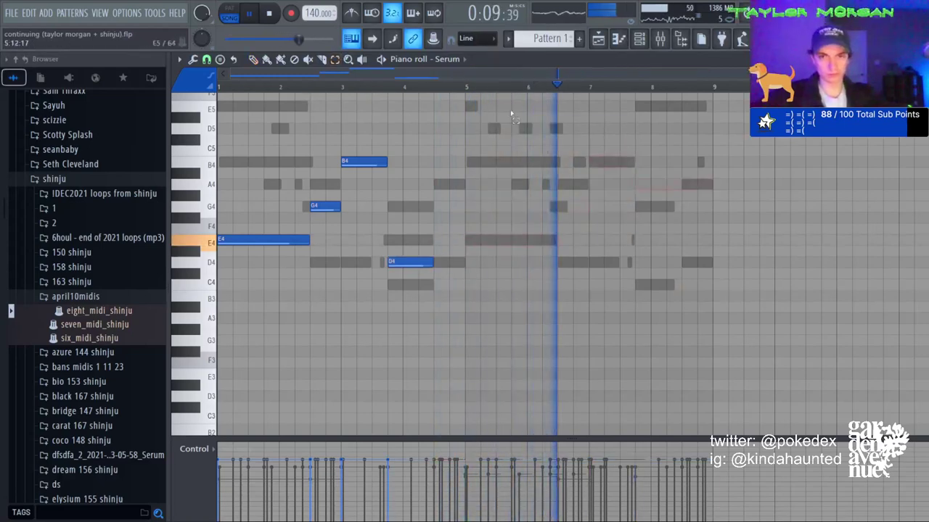
{"action": "left_click_drag", "start_coordinate": [467, 90], "coordinate": [221, 88]}
{"action": "key", "text": "ctrl+b"}
{"action": "left_click", "coordinate": [844, 325], "text": "ctrl"}
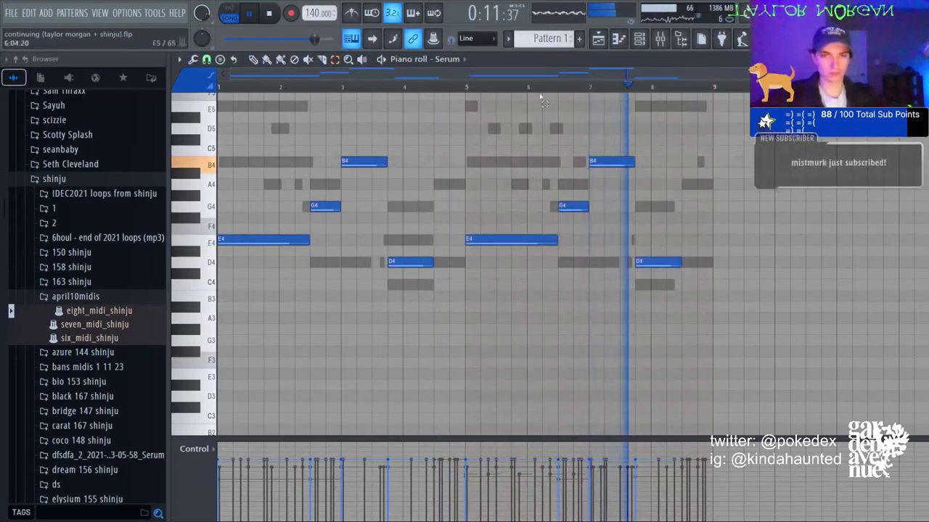
Try a long note from late bar 7 to bar 9 at E5, D5, G5 and G4, and delete it.
{"action": "key", "text": "space"}
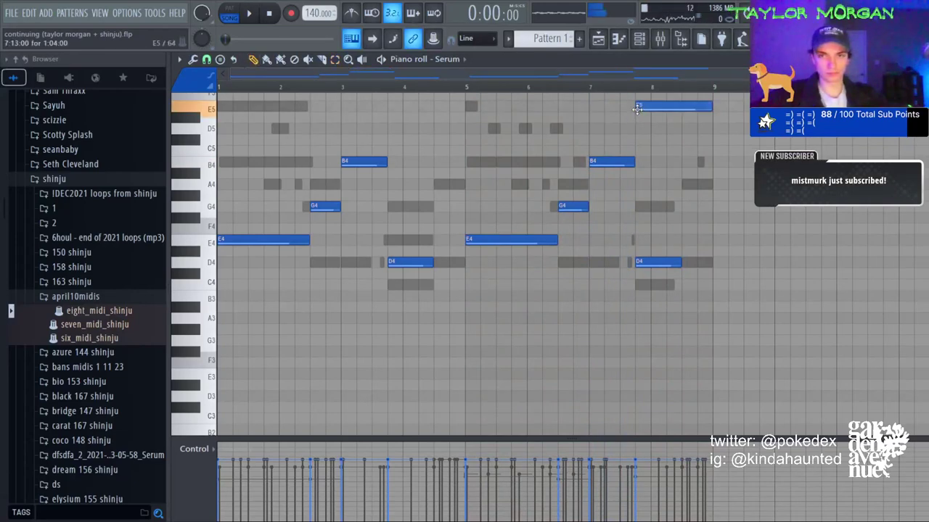
{"action": "scroll", "coordinate": [638, 138], "scroll_direction": "up", "scroll_amount": 5}
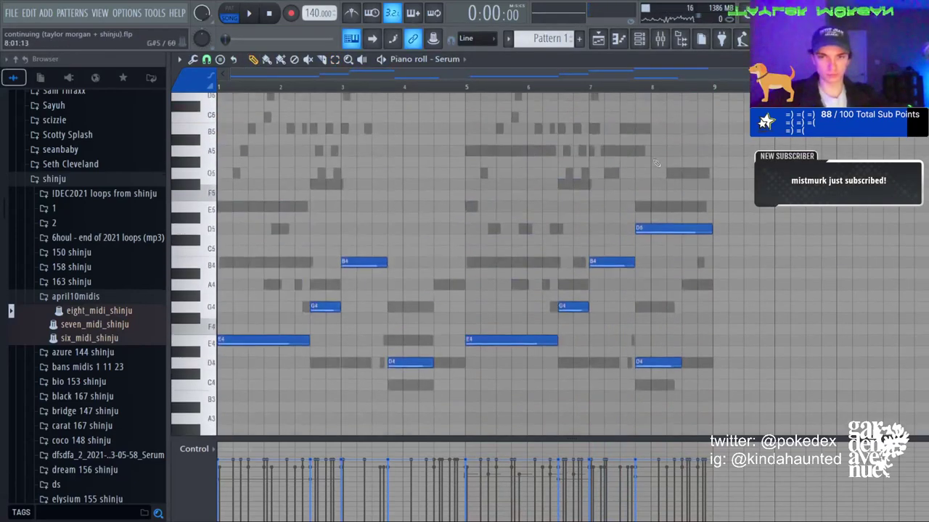
{"action": "key", "text": "space"}
{"action": "left_click", "coordinate": [334, 59]}
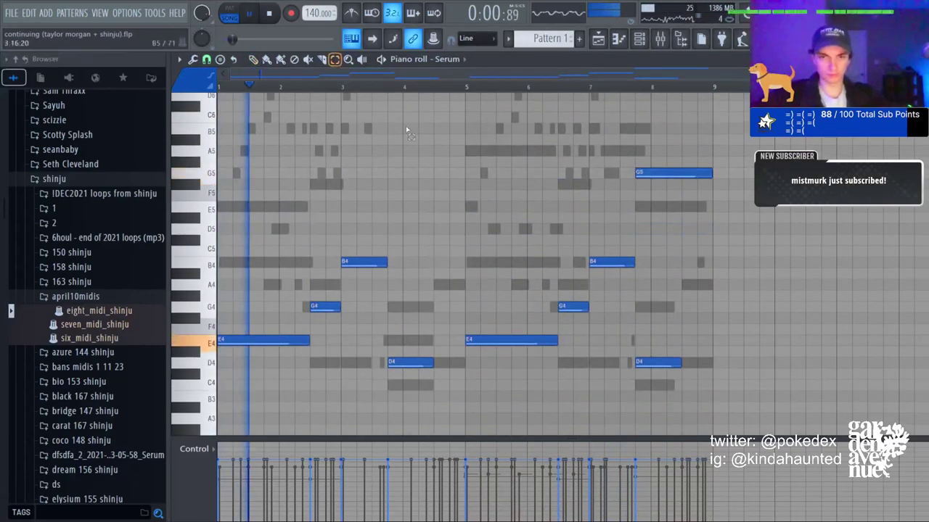
{"action": "left_click_drag", "start_coordinate": [682, 194], "coordinate": [639, 115]}
{"action": "key", "text": "ctrl+Down"}
{"action": "left_click", "coordinate": [640, 113]}
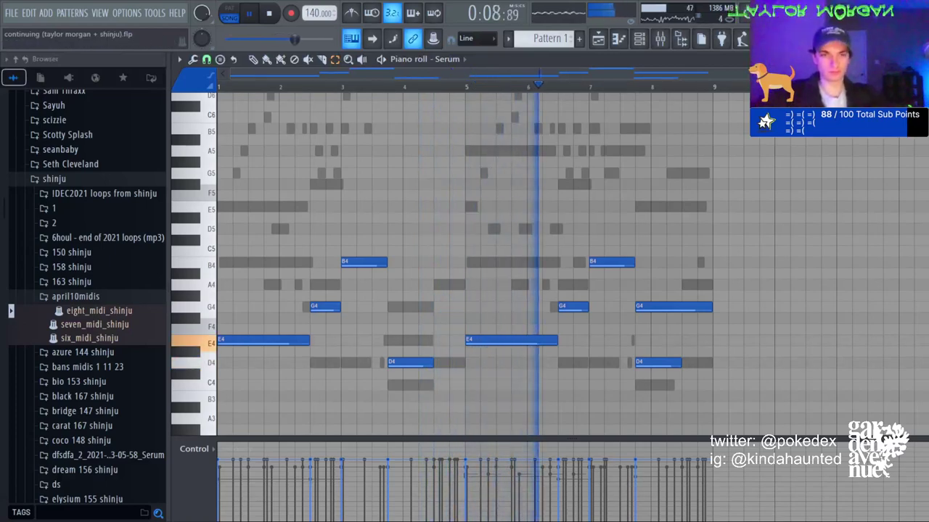
{"action": "right_click", "coordinate": [686, 307]}
Place a short G4 directly after bar 8's D4 and end the bar with a short A4.
{"action": "left_click", "coordinate": [685, 307]}
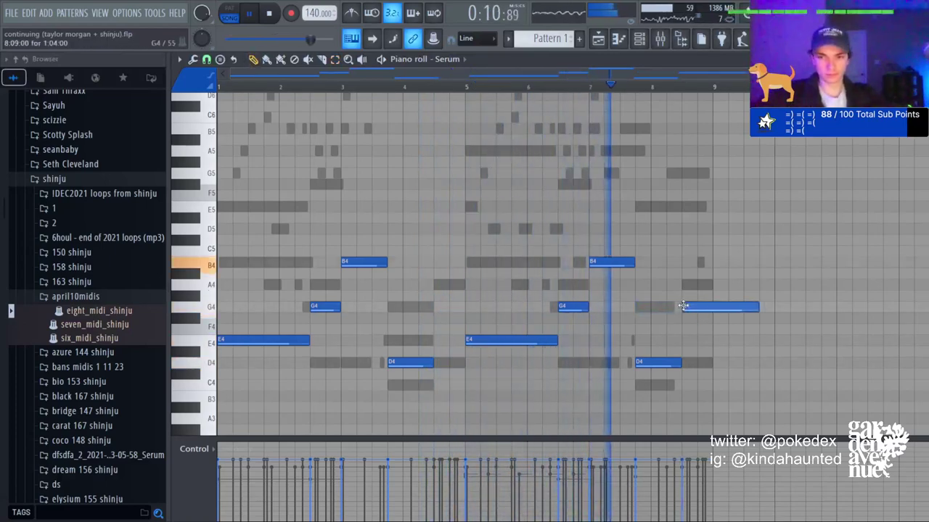
{"action": "left_click_drag", "start_coordinate": [753, 307], "coordinate": [712, 307]}
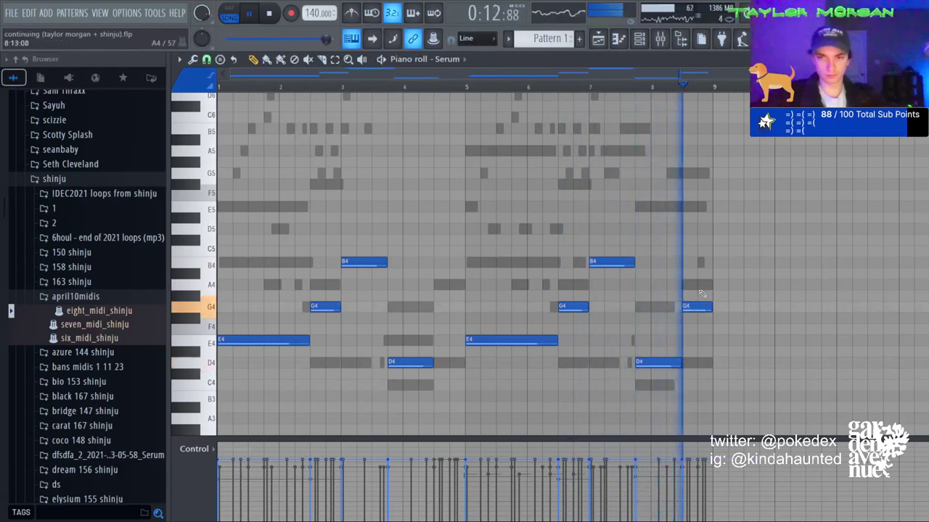
{"action": "key", "text": "space"}
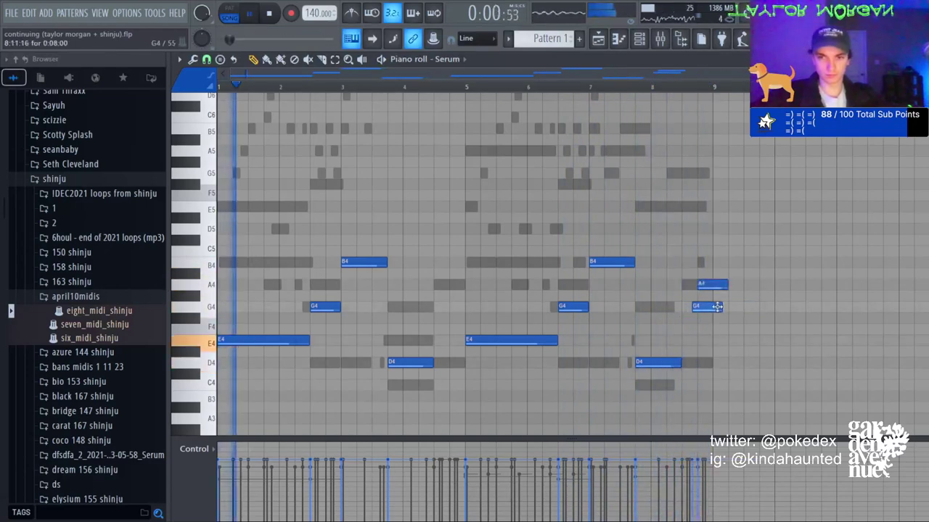
{"action": "left_click_drag", "start_coordinate": [708, 307], "coordinate": [692, 307]}
{"action": "right_click", "coordinate": [715, 286]}
{"action": "left_click", "coordinate": [703, 285]}
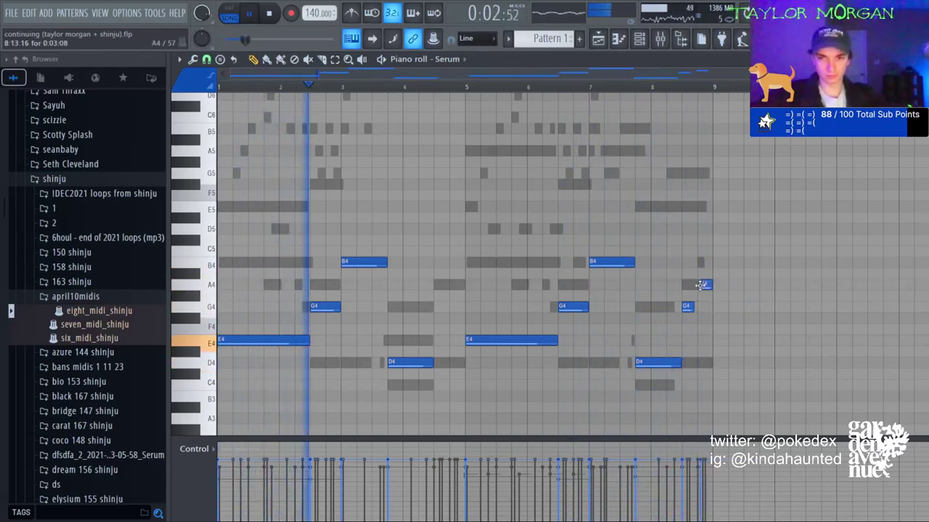
Add a ZENOLOGY channel with the Back EP preset and open its piano roll.
{"action": "key", "text": "F6"}
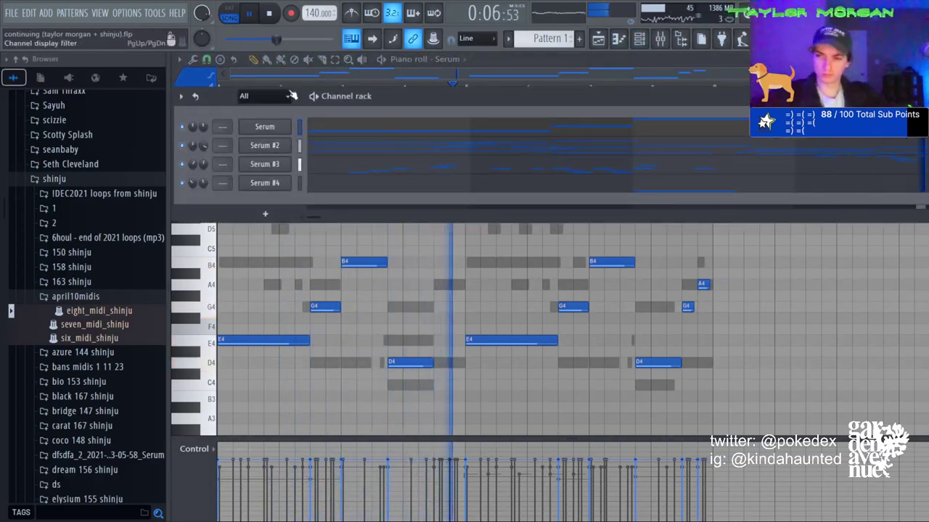
{"action": "left_click", "coordinate": [289, 349]}
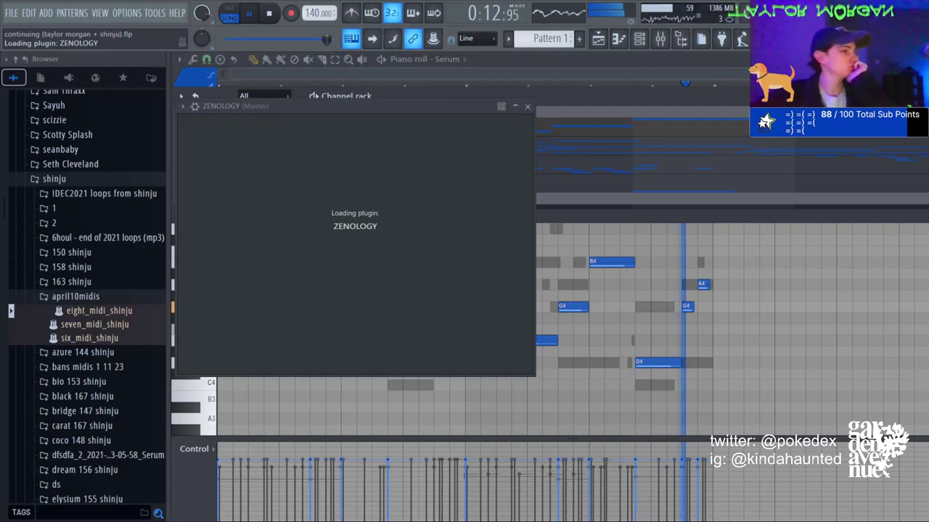
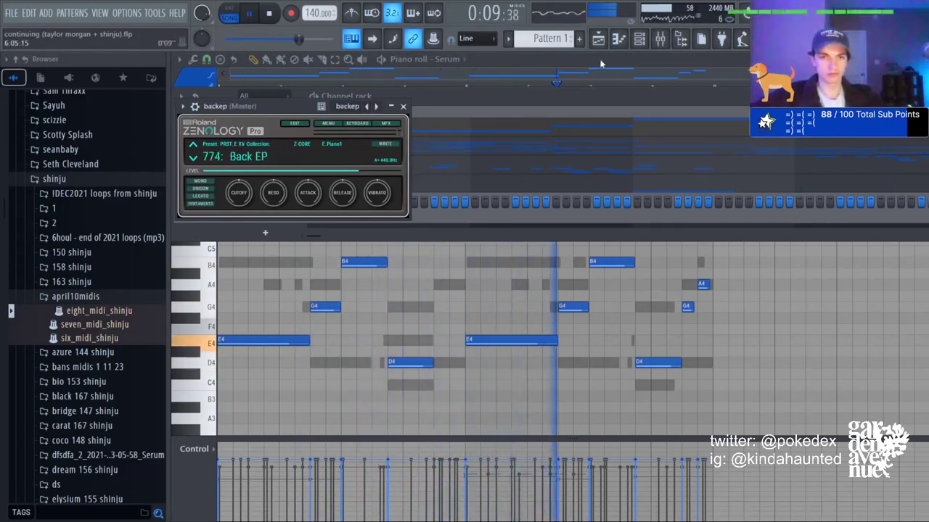
{"action": "left_click", "coordinate": [620, 40]}
Enter the electric piano melody G5, A5, B5, D6, B5, G5, A5 in bar 1 and audition it.
{"action": "key", "text": "space"}
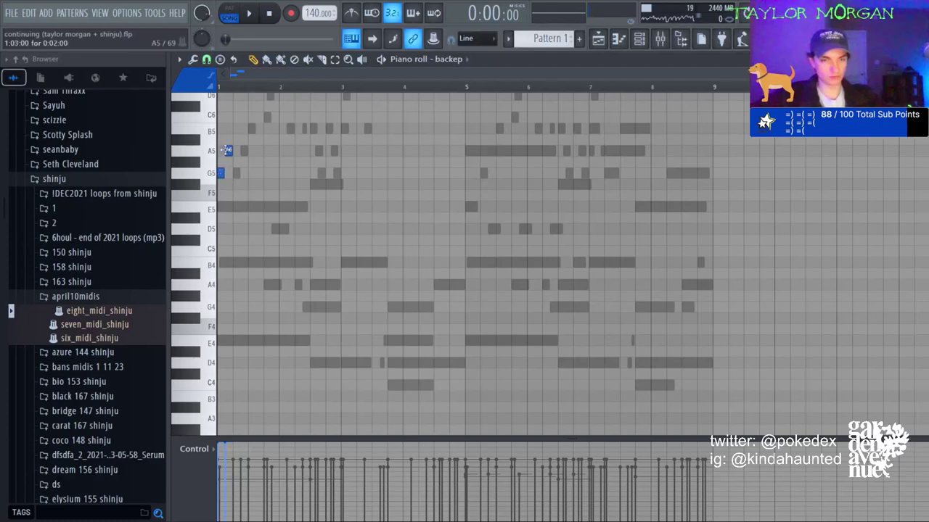
{"action": "scroll", "coordinate": [238, 142], "scroll_direction": "up", "scroll_amount": 3}
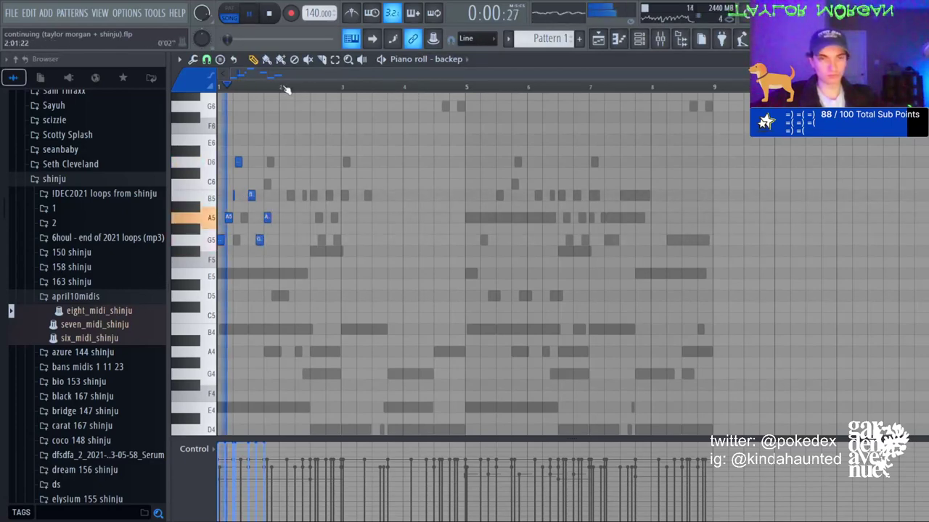
{"action": "left_click_drag", "start_coordinate": [284, 88], "coordinate": [219, 88]}
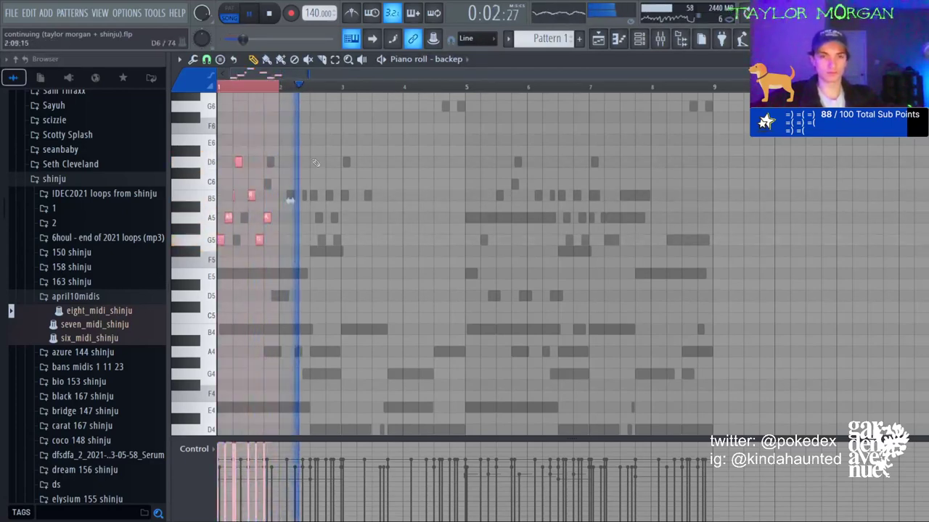
{"action": "scroll", "coordinate": [245, 90], "scroll_direction": "up", "scroll_amount": 3}
{"action": "key", "text": "ctrl+d"}
Continue the electric piano melody through bar 2 with short B5, G5, B5, F#5, G5 and D5 notes.
{"action": "left_click", "coordinate": [345, 241]}
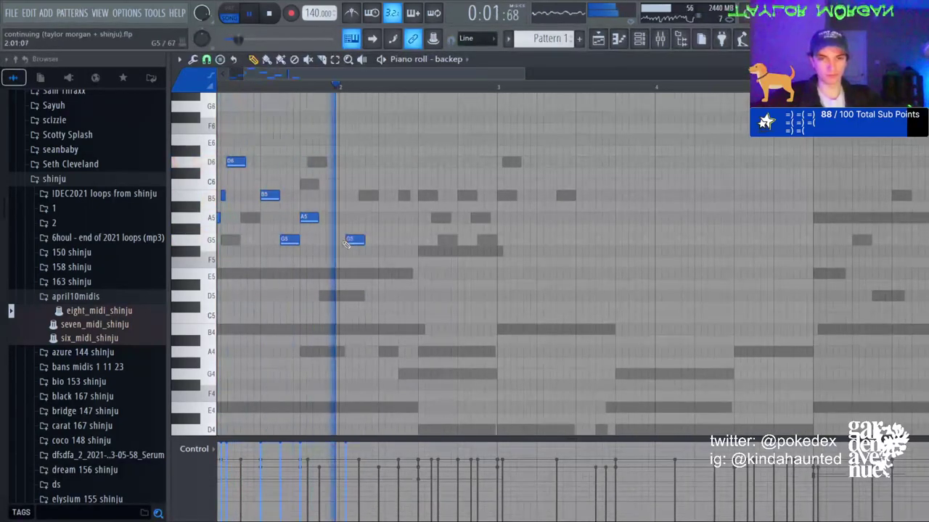
{"action": "left_click", "coordinate": [346, 196]}
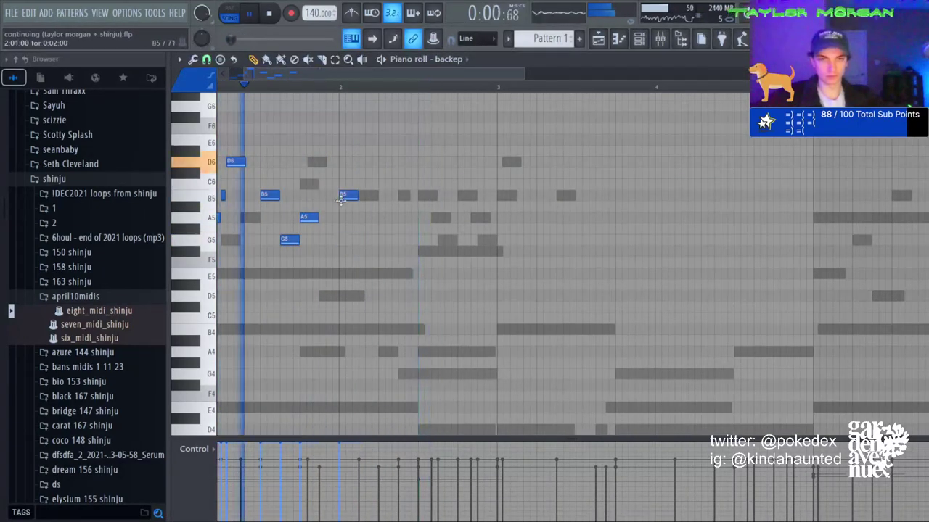
{"action": "left_click", "coordinate": [366, 241]}
{"action": "left_click", "coordinate": [383, 196]}
{"action": "left_click", "coordinate": [423, 250]}
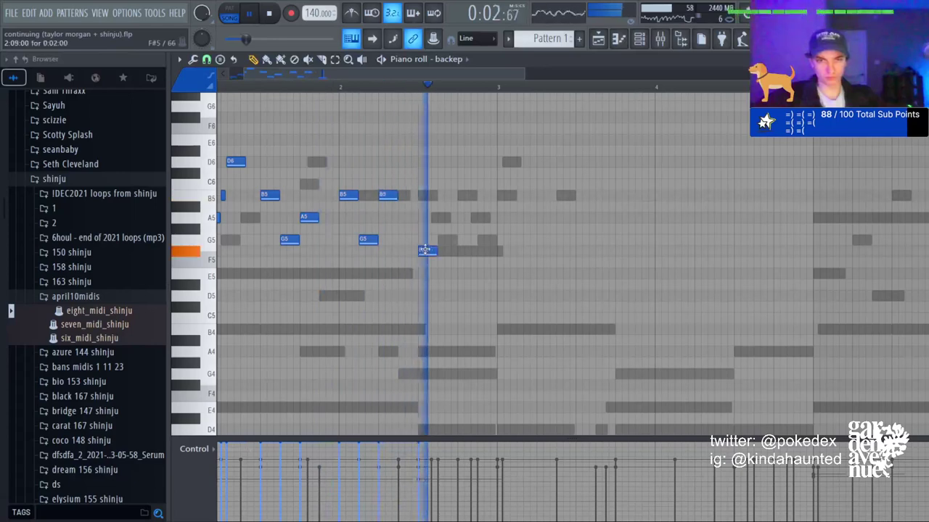
{"action": "left_click", "coordinate": [442, 240]}
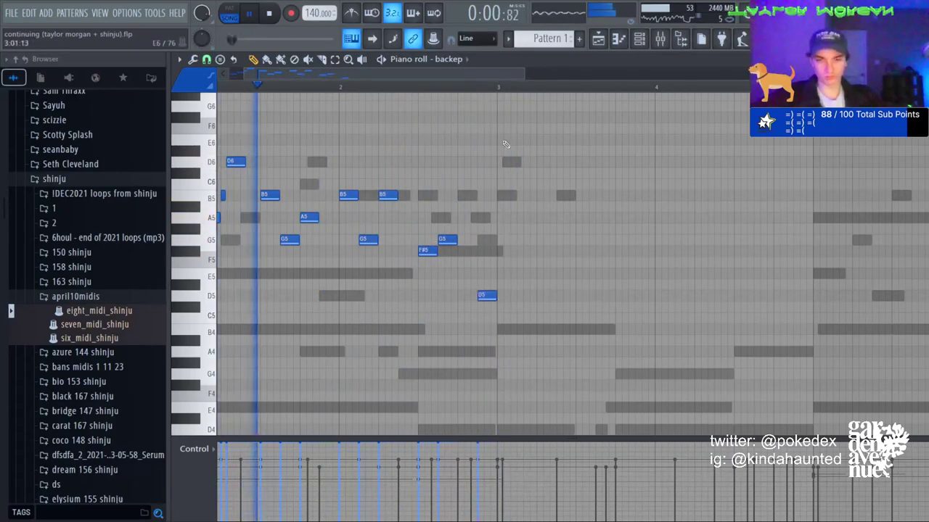
Duplicate bar 2's F#5, G5, D5 group to the start of bar 3 and shift the copied D5 directly after the G5.
{"action": "left_click", "coordinate": [334, 60]}
{"action": "left_click_drag", "start_coordinate": [412, 230], "coordinate": [509, 310]}
{"action": "key", "text": "ctrl+b"}
{"action": "left_click_drag", "start_coordinate": [553, 280], "coordinate": [596, 327]}
{"action": "key", "text": "shift+Left"}
{"action": "key", "text": "shift+Left"}
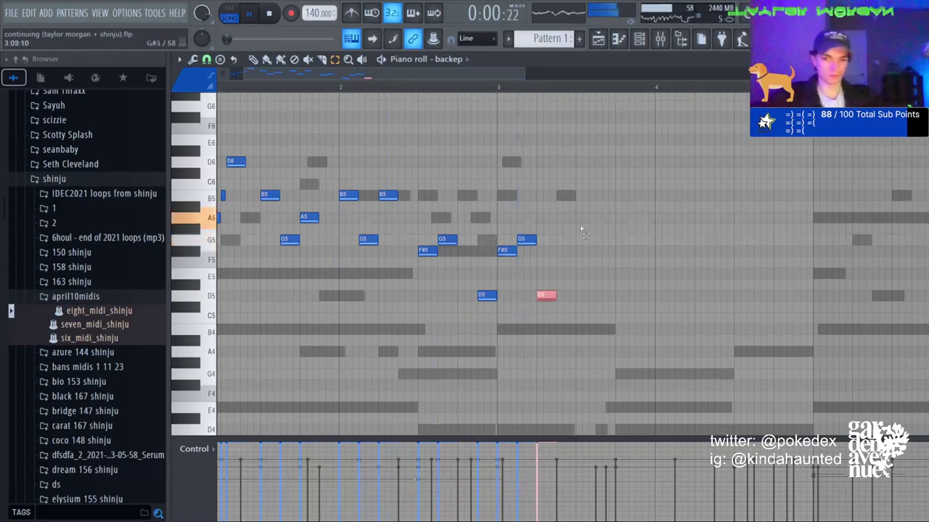
Change the first two notes of the bar 3 group to G5 and F#5, and repeat the three-note group after it.
{"action": "left_click", "coordinate": [503, 252]}
{"action": "key", "text": "shift+Up"}
{"action": "left_click", "coordinate": [527, 240]}
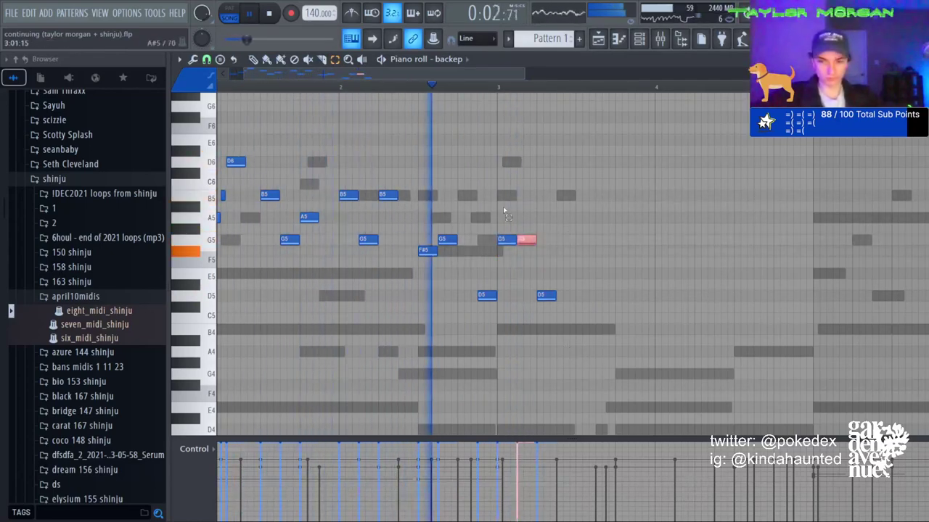
{"action": "key", "text": "shift+Down"}
{"action": "left_click_drag", "start_coordinate": [503, 207], "coordinate": [643, 334]}
{"action": "key", "text": "ctrl+b"}
Duplicate the last D5 and raise the copy to B5 late in bar 3, followed by A5 and another B5.
{"action": "left_click_drag", "start_coordinate": [605, 273], "coordinate": [647, 337]}
{"action": "key", "text": "ctrl+b"}
{"action": "key", "text": "shift+Down"}
{"action": "key", "text": "shift+Down"}
{"action": "key", "text": "shift+Down"}
{"action": "key", "text": "ctrl+Up"}
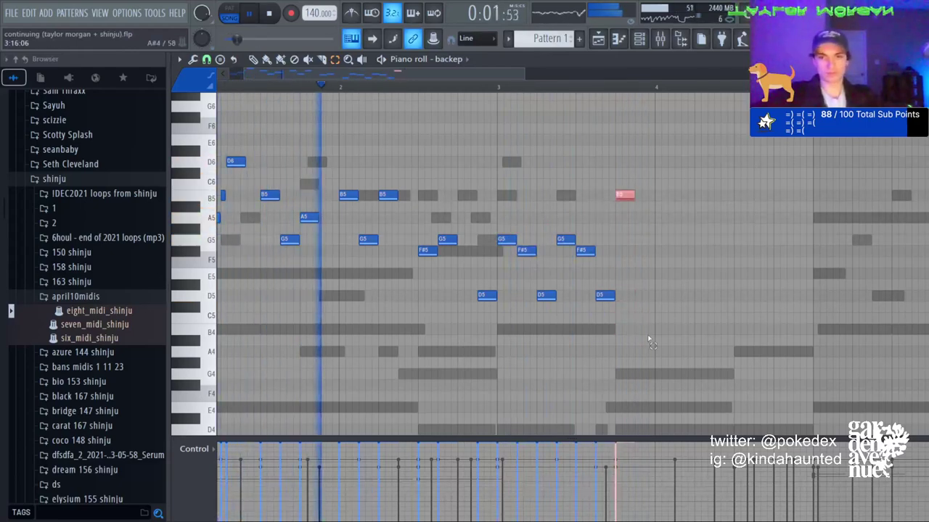
{"action": "key", "text": "ctrl+b"}
{"action": "key", "text": "shift+Down"}
{"action": "key", "text": "shift+Down"}
{"action": "key", "text": "ctrl+b"}
{"action": "key", "text": "shift+Up"}
{"action": "key", "text": "shift+Up"}
Repeat the B5, A5, B5 figure in bar 4, leaving a short gap before it.
{"action": "key", "text": "ctrl+b"}
{"action": "key", "text": "shift+Right"}
{"action": "key", "text": "shift+Right"}
{"action": "key", "text": "shift+Right"}
{"action": "key", "text": "shift+Right"}
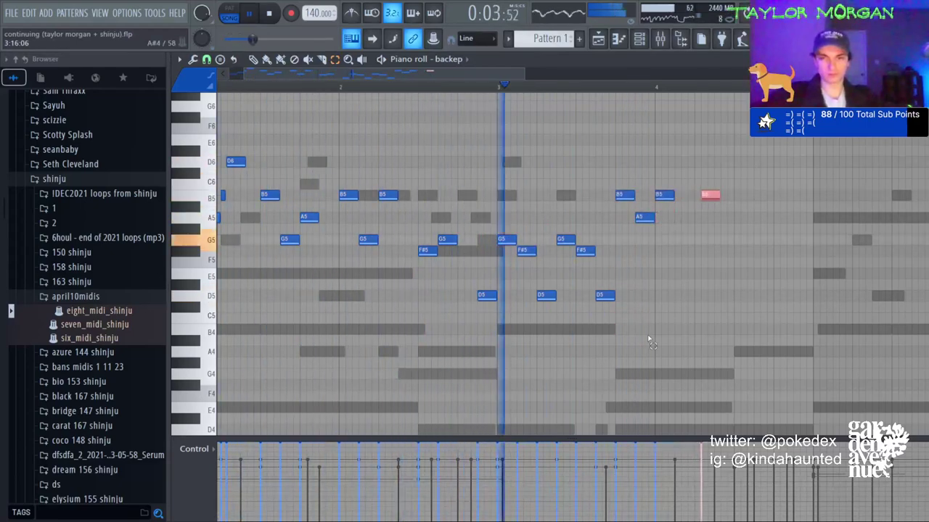
{"action": "key", "text": "ctrl+b"}
{"action": "key", "text": "shift+Down"}
{"action": "key", "text": "shift+Down"}
{"action": "key", "text": "ctrl+b"}
{"action": "key", "text": "shift+Up"}
{"action": "key", "text": "shift+Up"}
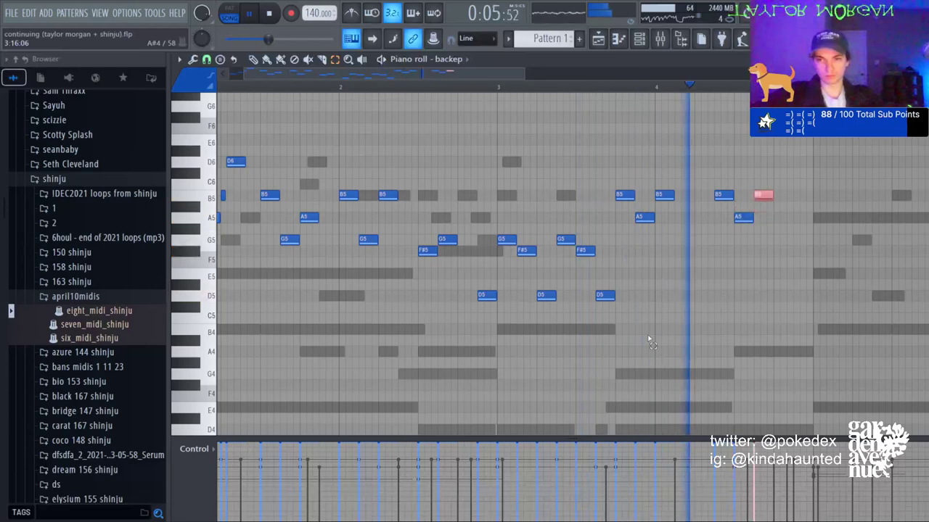
Lower the last B5 in bar 4 to B4 and finish the bar with a B5 and a G5.
{"action": "key", "text": "ctrl+Down"}
{"action": "key", "text": "ctrl+d"}
{"action": "scroll", "coordinate": [649, 341], "scroll_direction": "up", "scroll_amount": 2}
{"action": "key", "text": "ctrl+Down"}
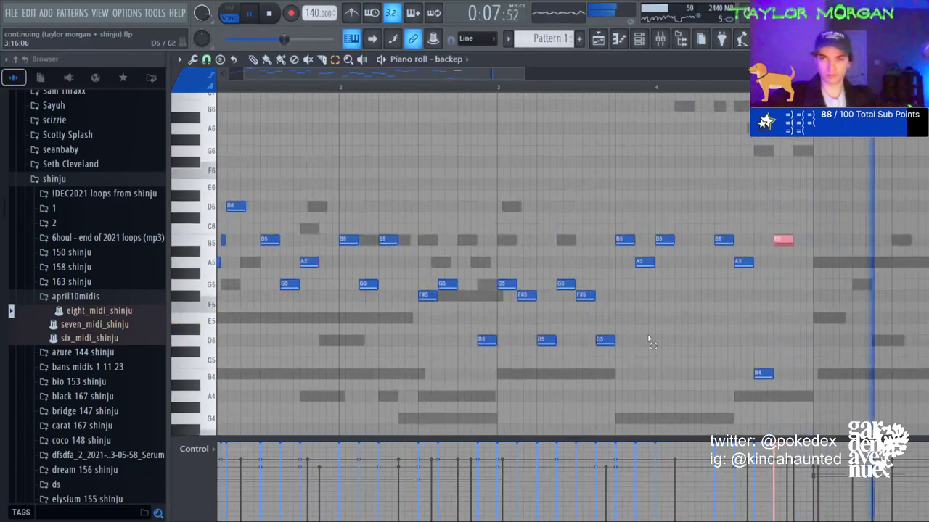
{"action": "key", "text": "ctrl+b"}
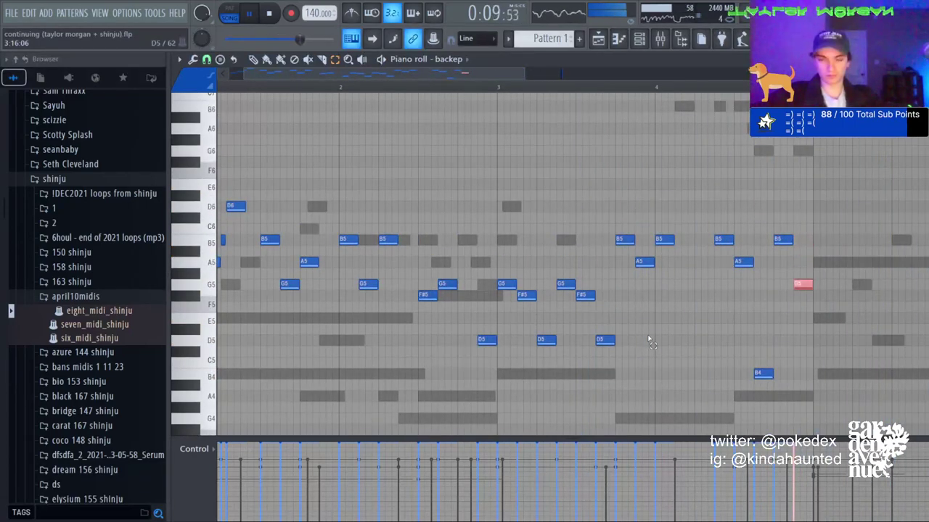
Duplicate the four-bar electric piano melody into bars 5–8 and raise the copy's last notes in bar 8 by an octave.
{"action": "key", "text": "ctrl+d"}
{"action": "key", "text": "ctrl+b"}
{"action": "key", "text": "ctrl+d"}
{"action": "left_click_drag", "start_coordinate": [786, 223], "coordinate": [928, 519]}
{"action": "key", "text": "ctrl+Up"}
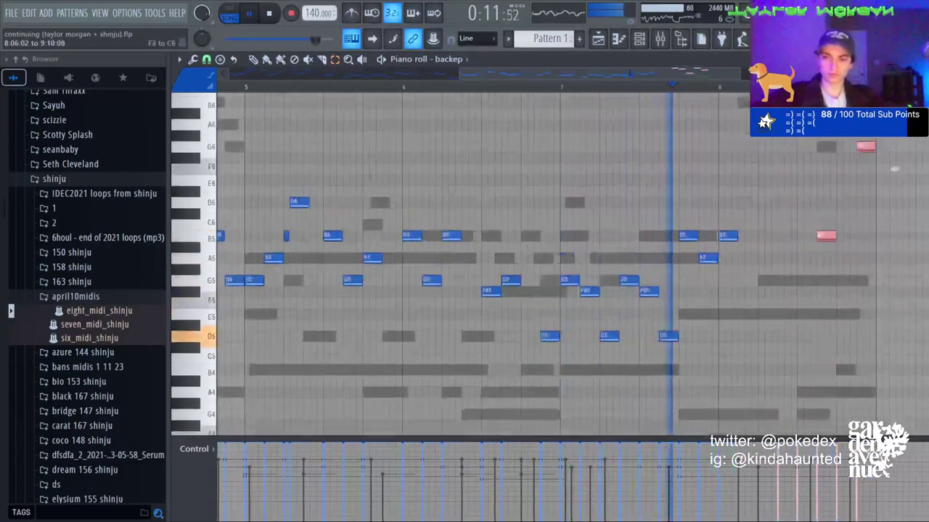
{"action": "key", "text": "ctrl+d"}
{"action": "scroll", "coordinate": [707, 101], "scroll_direction": "up", "scroll_amount": 1}
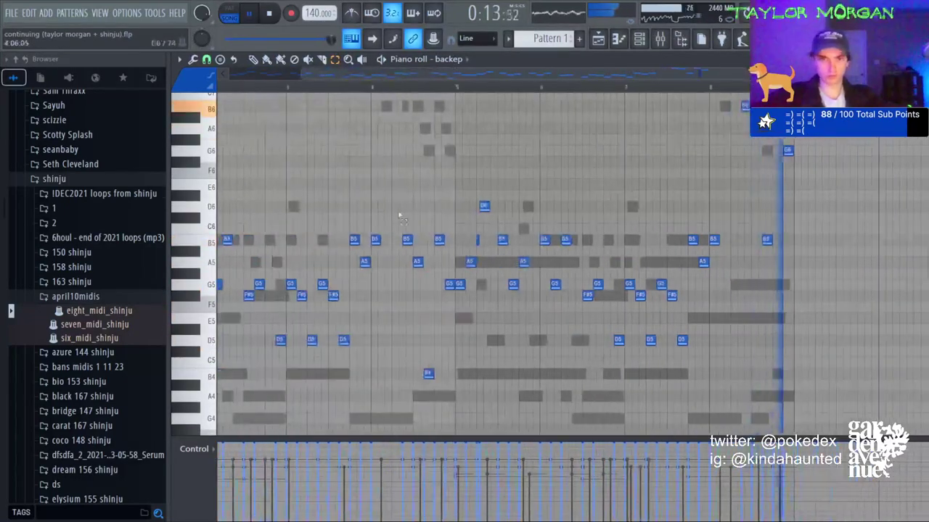
Raise the last five notes of bar 4 by an octave to match the ending in bar 8.
{"action": "left_click_drag", "start_coordinate": [398, 201], "coordinate": [457, 382]}
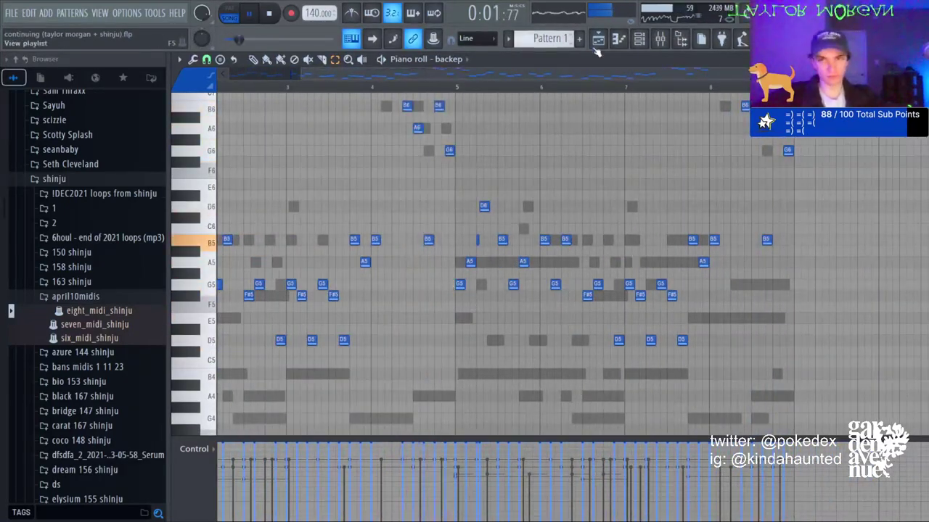
{"action": "key", "text": "F6"}
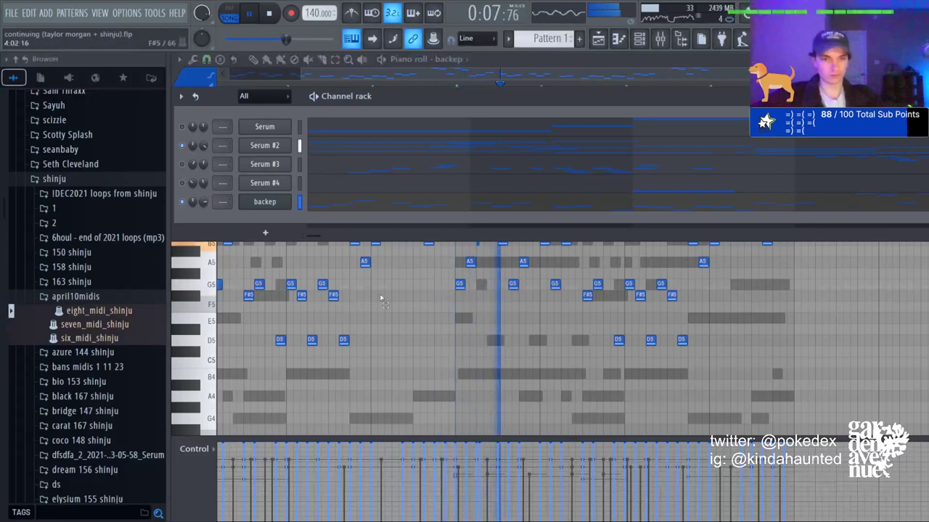
{"action": "key", "text": "F6"}
Raise the bar 7 notes from G5 through the A5 by an octave, and remove the isolated B5 from bars 4 and 8.
{"action": "left_click_drag", "start_coordinate": [625, 252], "coordinate": [726, 341]}
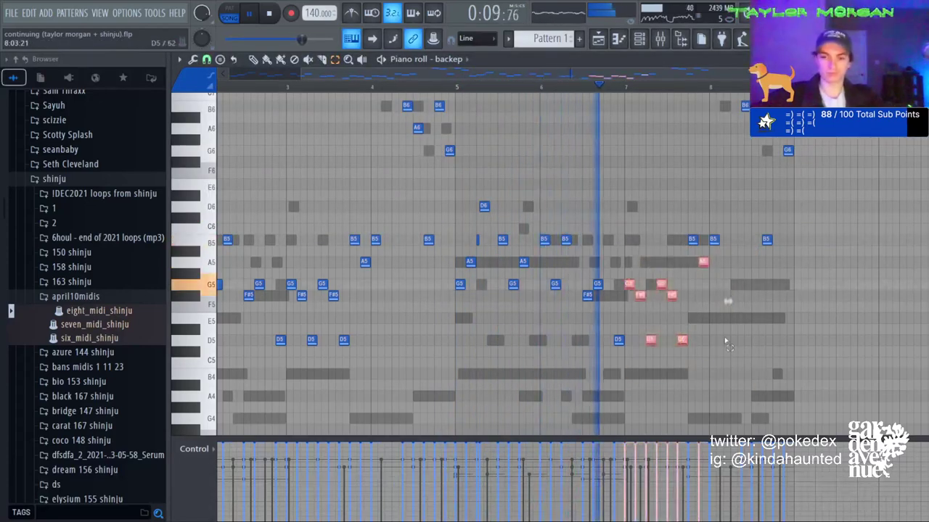
{"action": "key", "text": "ctrl+Up"}
{"action": "left_click", "coordinate": [725, 341]}
{"action": "left_click_drag", "start_coordinate": [747, 218], "coordinate": [786, 259]}
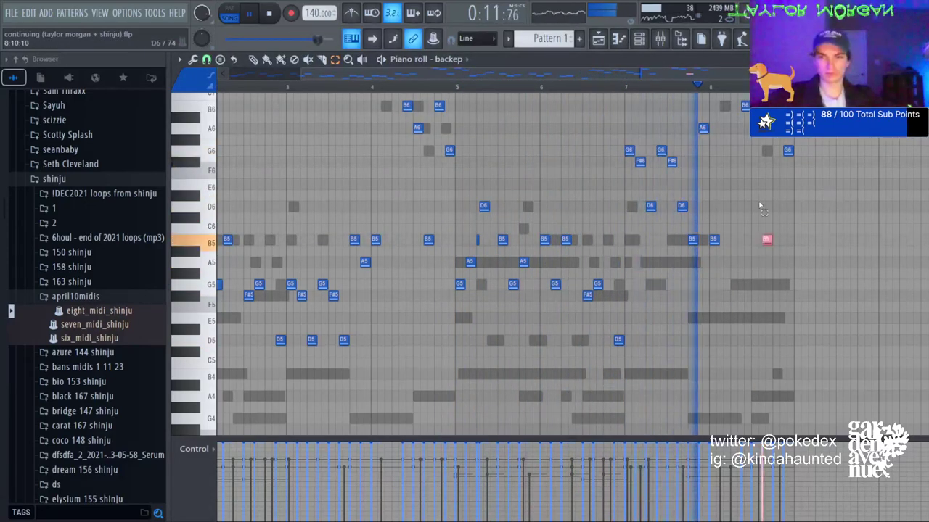
{"action": "key", "text": "ctrl+Up"}
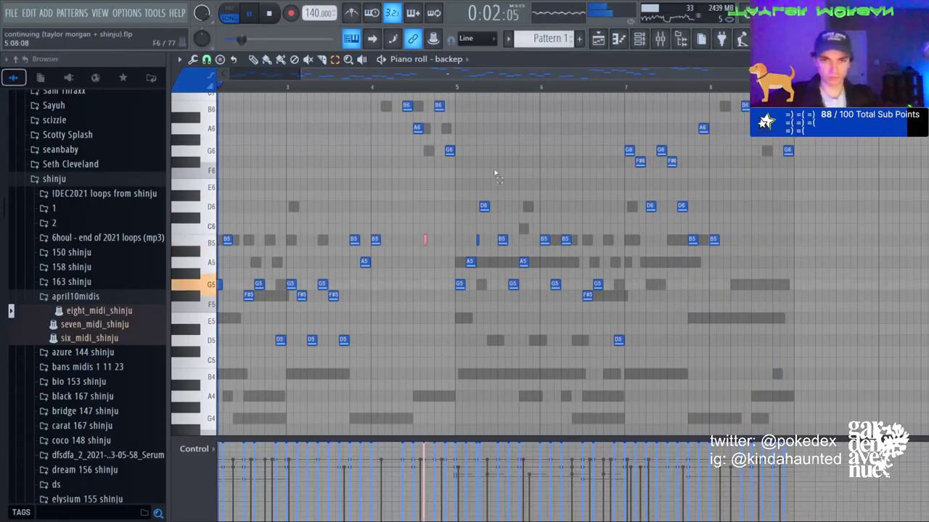
Add a fifth Serum channel and step to the next preset in its preset list.
{"action": "left_click", "coordinate": [639, 42]}
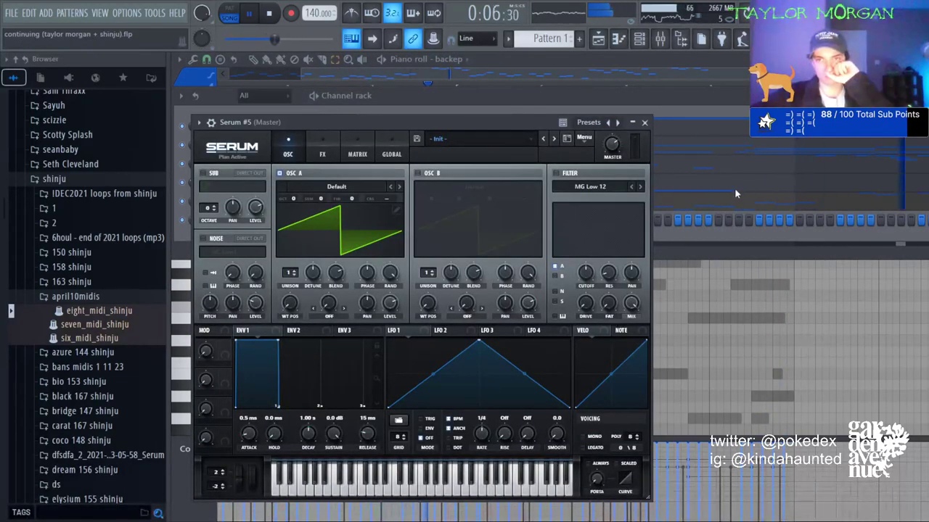
{"action": "left_click", "coordinate": [554, 139]}
{"action": "left_click", "coordinate": [598, 39]}
{"action": "key", "text": "space"}
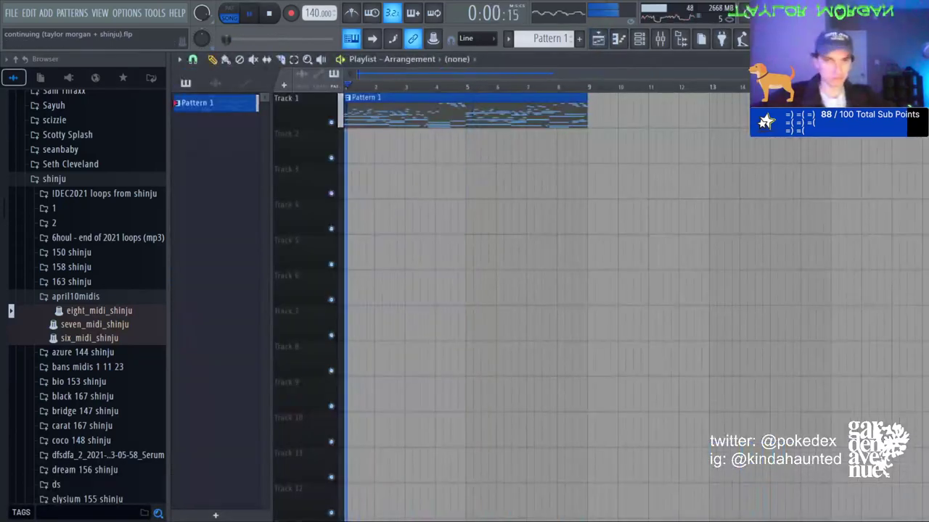
Draw an E4 at the start of bar 1 in the Serum #5 piano roll and lengthen it to late in bar 1.
{"action": "left_click", "coordinate": [620, 41]}
{"action": "key", "text": "space"}
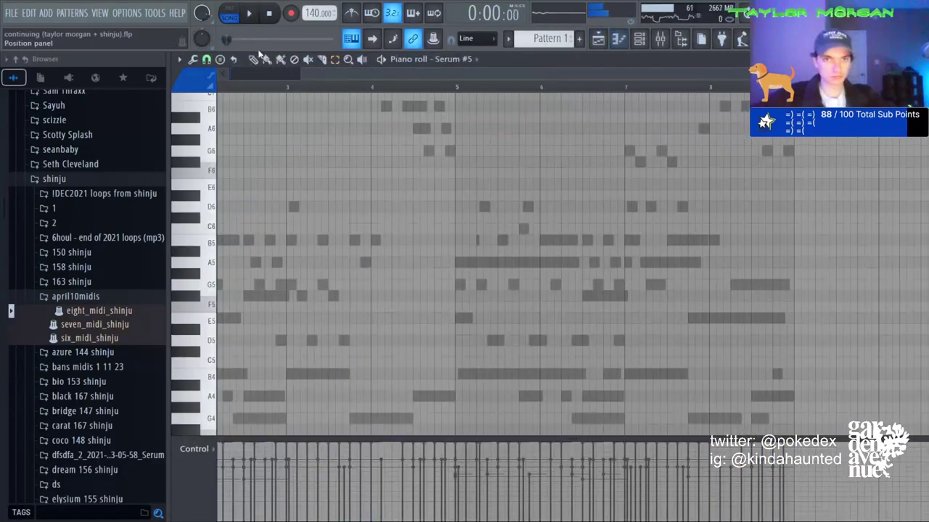
{"action": "left_click_drag", "start_coordinate": [311, 319], "coordinate": [128, 261]}
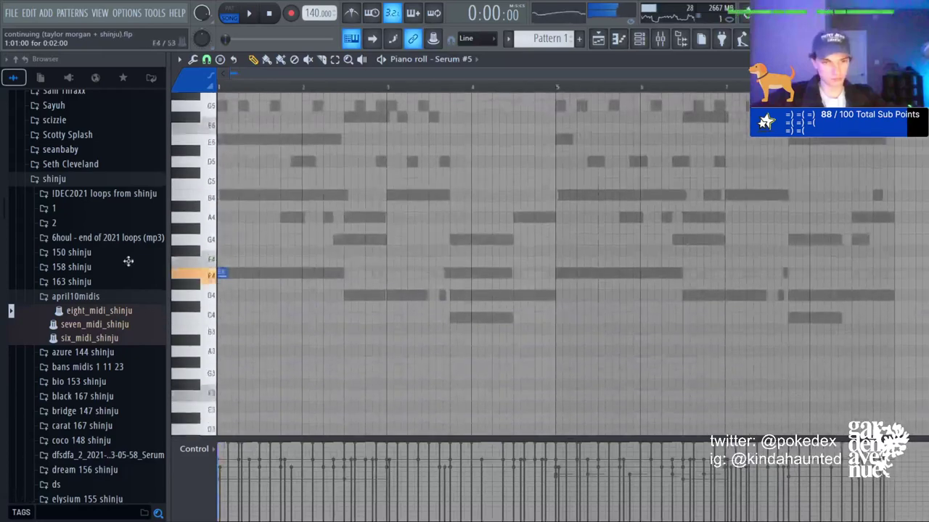
{"action": "key", "text": "space"}
{"action": "left_click_drag", "start_coordinate": [254, 277], "coordinate": [282, 278]}
{"action": "key", "text": "space"}
Add a second E4 directly after the first, ending midway through bar 2.
{"action": "key", "text": "space"}
{"action": "left_click", "coordinate": [293, 275]}
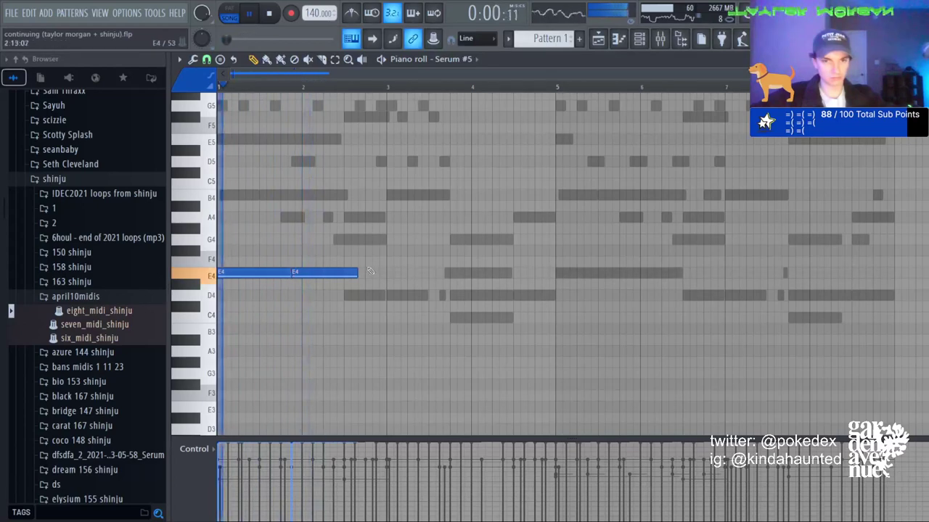
{"action": "right_click", "coordinate": [293, 274]}
{"action": "left_click", "coordinate": [298, 276]}
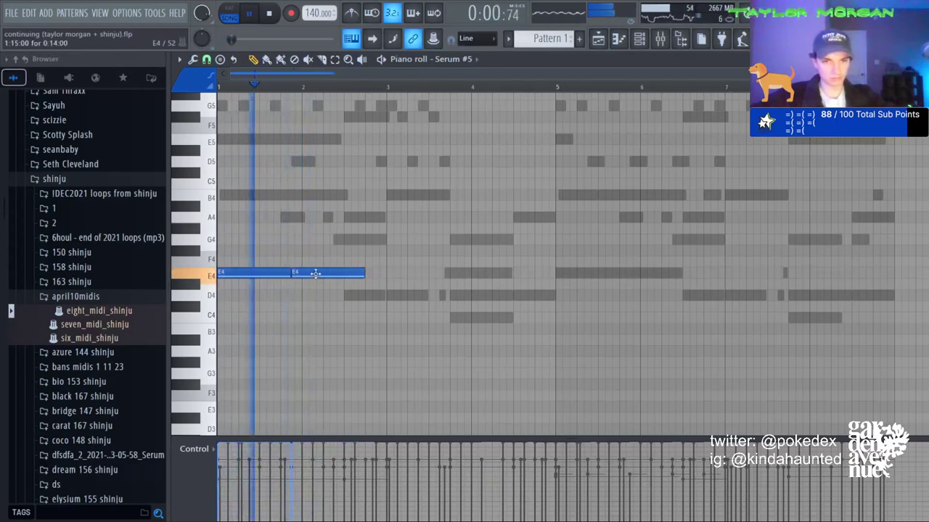
{"action": "left_click_drag", "start_coordinate": [363, 275], "coordinate": [342, 277]}
Add a G4 in the second half of bar 2.
{"action": "left_click", "coordinate": [355, 294]}
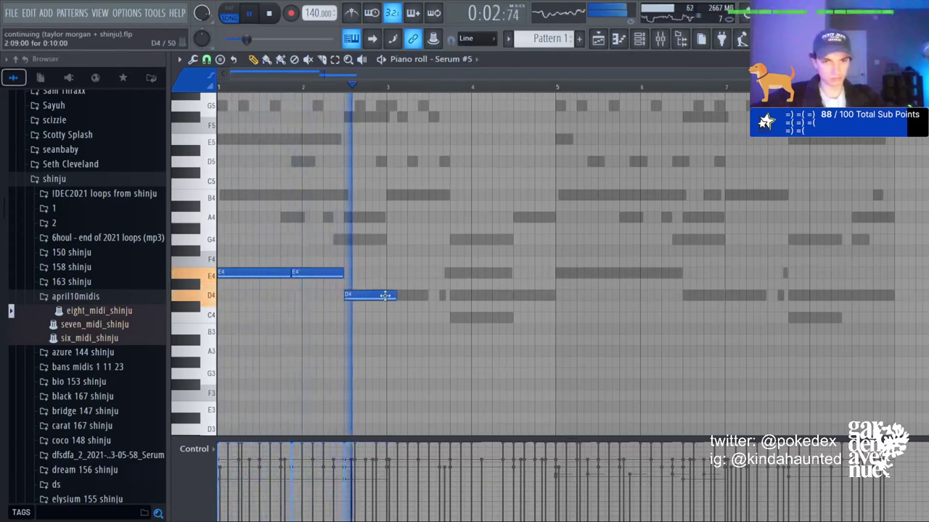
{"action": "left_click_drag", "start_coordinate": [357, 293], "coordinate": [357, 240]}
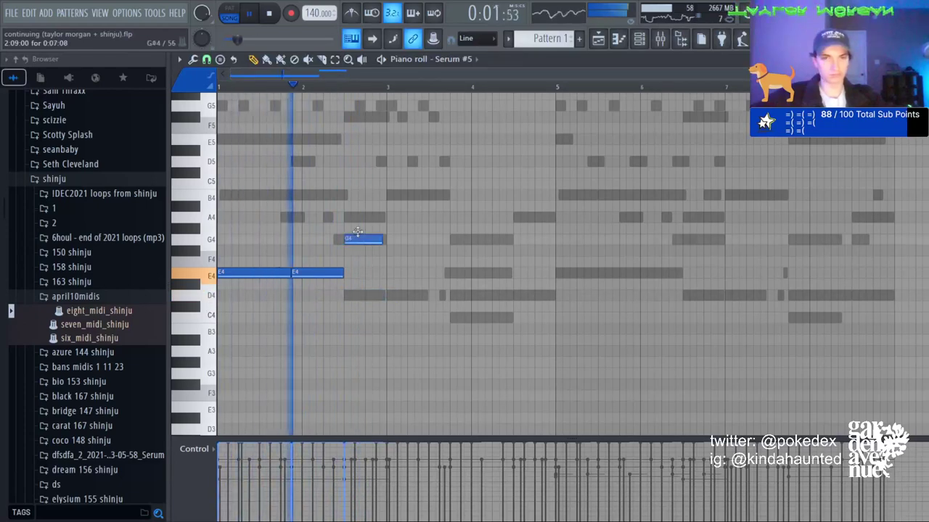
Try a D4 in bar 3, redrawing it as a shorter note starting in the middle of the bar.
{"action": "left_click", "coordinate": [392, 294]}
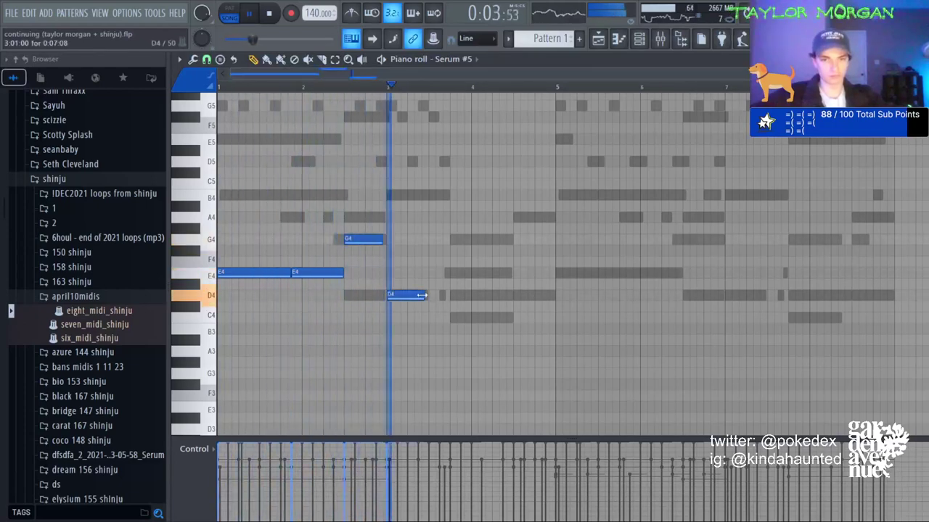
{"action": "left_click_drag", "start_coordinate": [426, 296], "coordinate": [449, 296]}
{"action": "right_click", "coordinate": [404, 297]}
{"action": "left_click", "coordinate": [424, 296]}
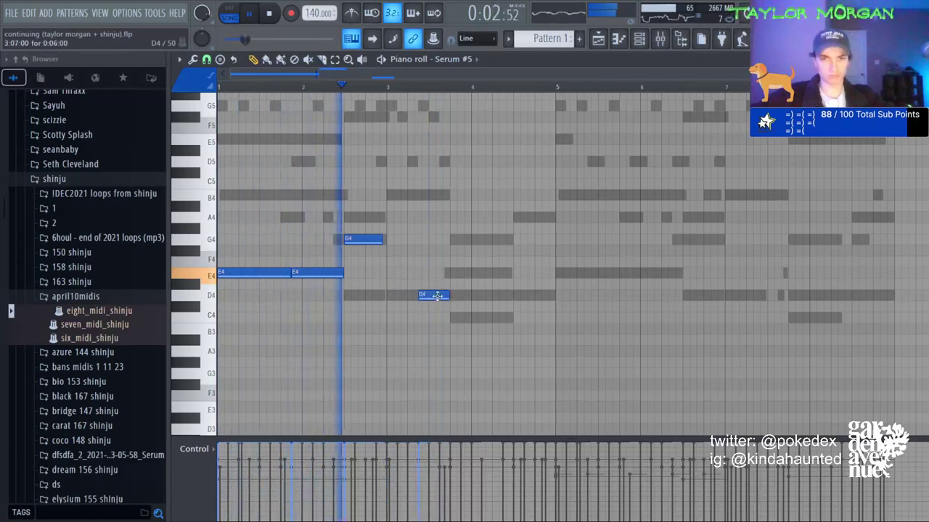
Add a C4 from late bar 3 to the middle of bar 4, followed by a D4 filling the rest of bar 4.
{"action": "left_click", "coordinate": [455, 317]}
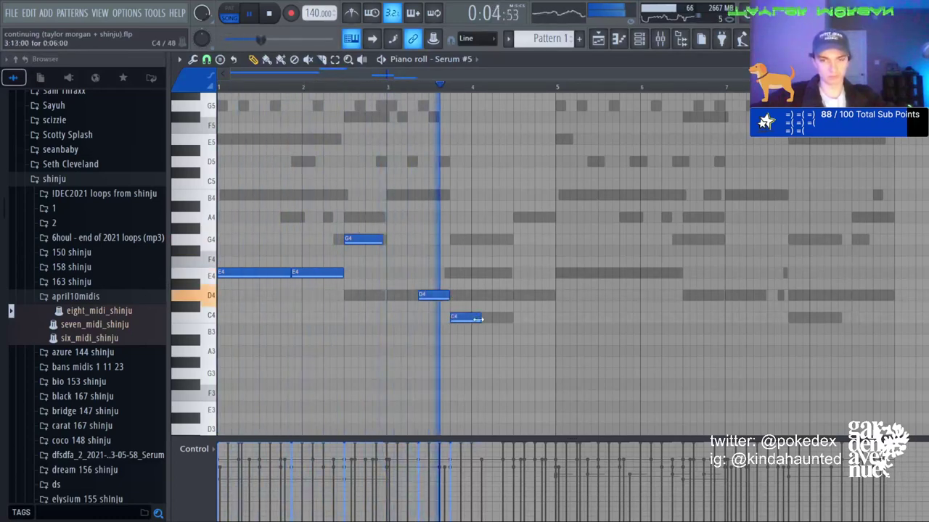
{"action": "left_click_drag", "start_coordinate": [473, 318], "coordinate": [512, 318]}
{"action": "left_click", "coordinate": [513, 295]}
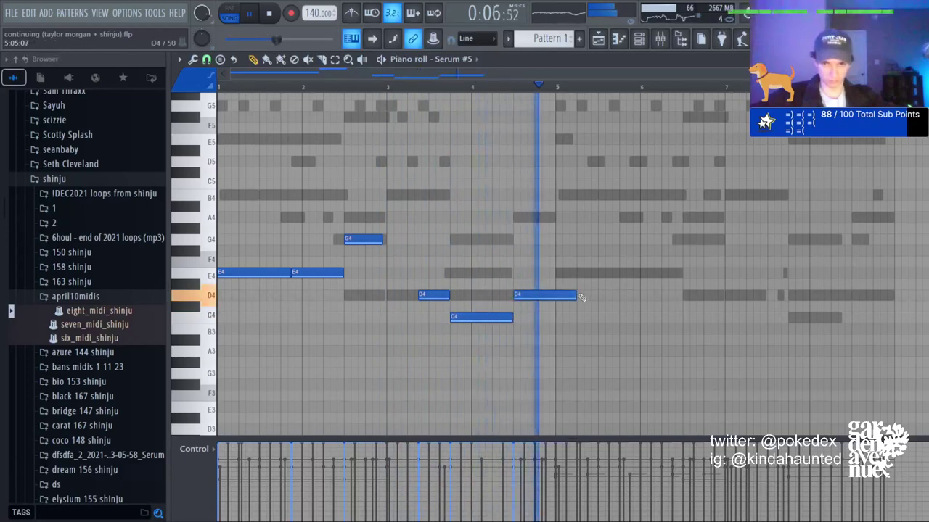
{"action": "left_click_drag", "start_coordinate": [575, 295], "coordinate": [555, 295]}
Delete the D4 in bar 3 and repeat the four-bar Serum #5 line in bars 5–8.
{"action": "right_click", "coordinate": [430, 296]}
{"action": "key", "text": "ctrl+b"}
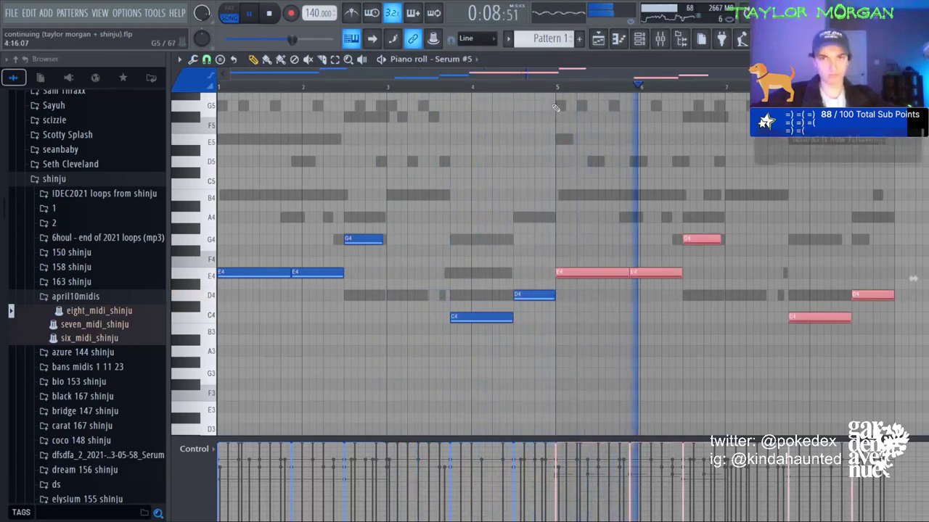
{"action": "key", "text": "ctrl+d"}
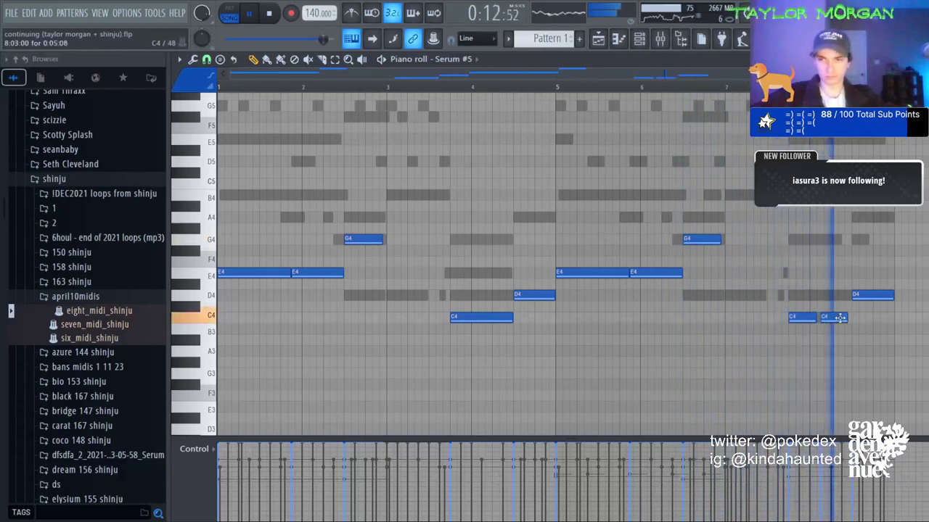
Split the C4 across bars 7–8 into two C4 notes and replace bars 1–4 with a copy of bars 5–8.
{"action": "left_click_drag", "start_coordinate": [815, 318], "coordinate": [819, 318]}
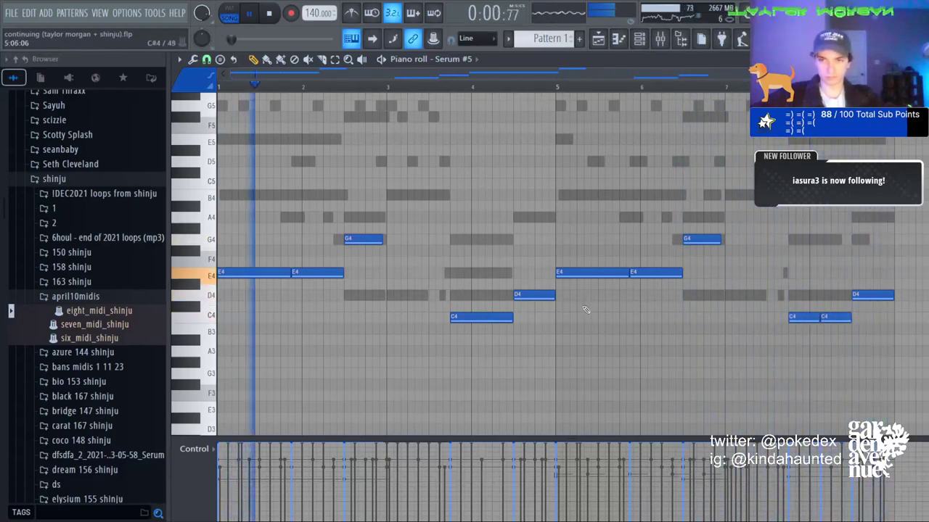
{"action": "right_click", "coordinate": [534, 296]}
{"action": "right_click", "coordinate": [482, 319]}
{"action": "right_click", "coordinate": [359, 240]}
{"action": "right_click", "coordinate": [275, 273]}
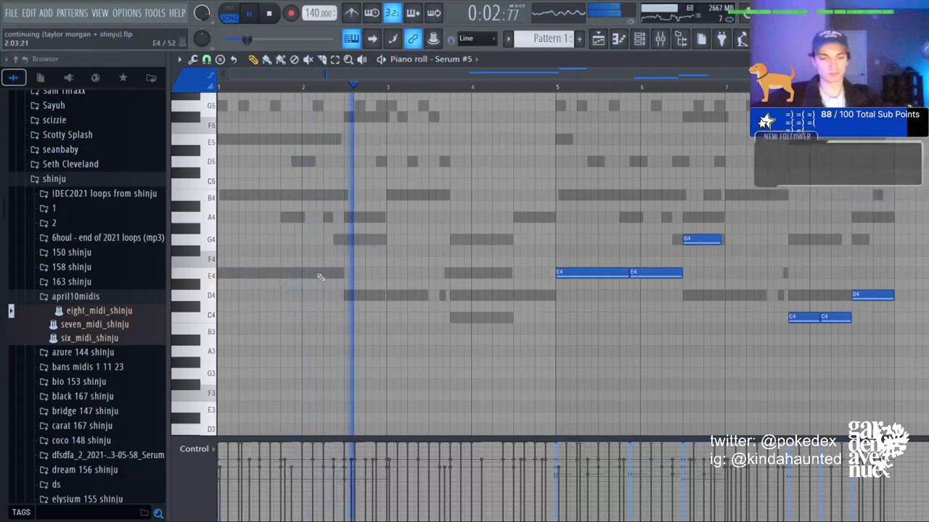
{"action": "key", "text": "ctrl+z"}
Delete the second E4 in bars 1–2 and extend the first E4 to the middle of bar 2.
{"action": "right_click", "coordinate": [317, 274]}
{"action": "mouse_move", "coordinate": [288, 273]}
{"action": "left_mouse_down"}
{"action": "mouse_move", "coordinate": [359, 273]}
{"action": "mouse_move", "coordinate": [337, 273]}
{"action": "left_mouse_up"}
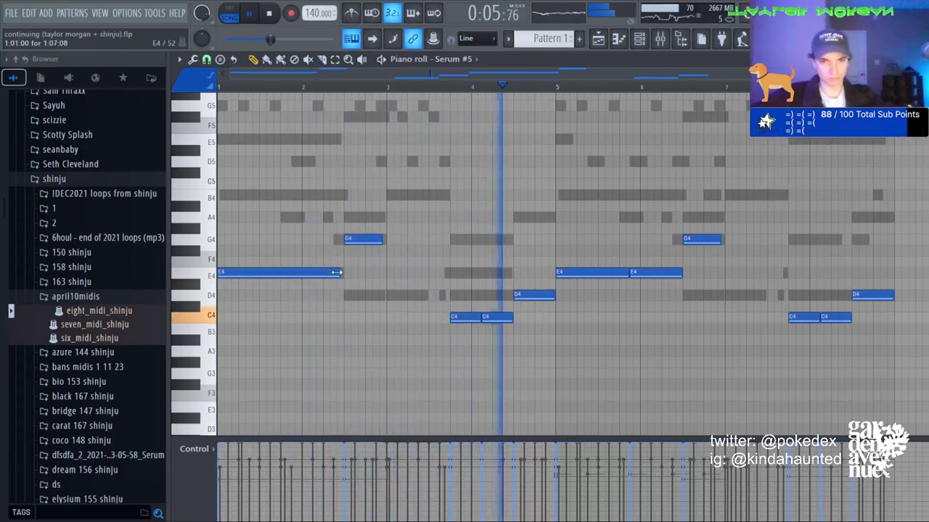
{"action": "right_click", "coordinate": [655, 273]}
{"action": "key", "text": "ctrl+z"}
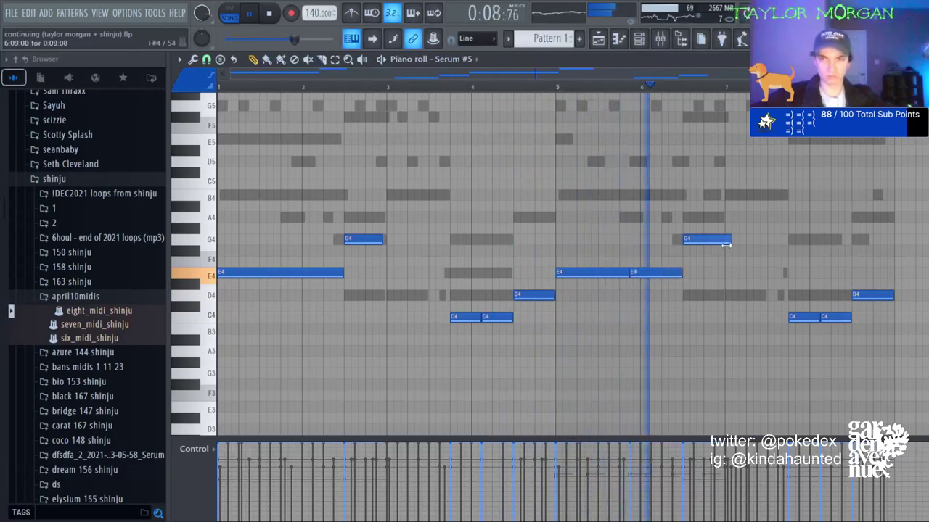
Slice the E4 in bar 6 into two notes about a quarter of the way into the bar.
{"action": "left_click", "coordinate": [322, 59]}
{"action": "left_click_drag", "start_coordinate": [661, 265], "coordinate": [665, 284]}
{"action": "left_click", "coordinate": [253, 59]}
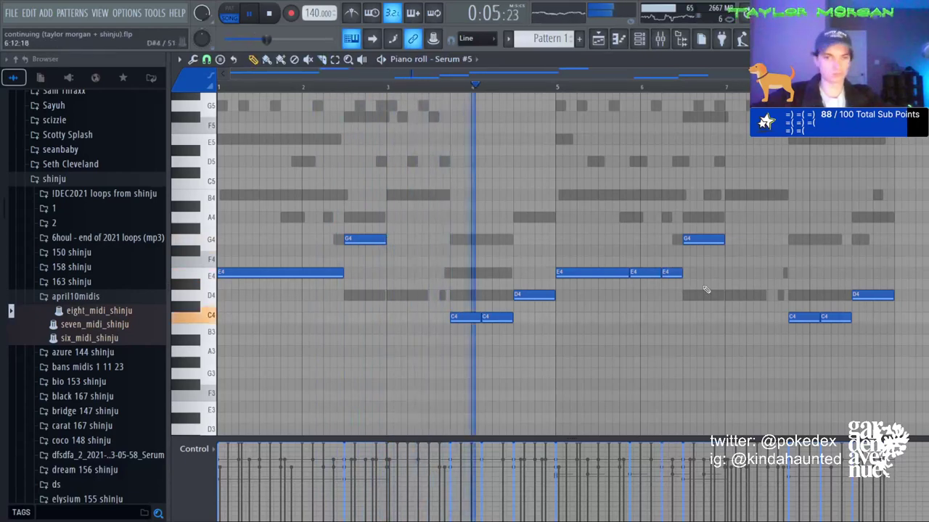
Delete the second C4 in bars 3–4 and extend the first C4 to the middle of bar 4.
{"action": "right_click", "coordinate": [499, 317]}
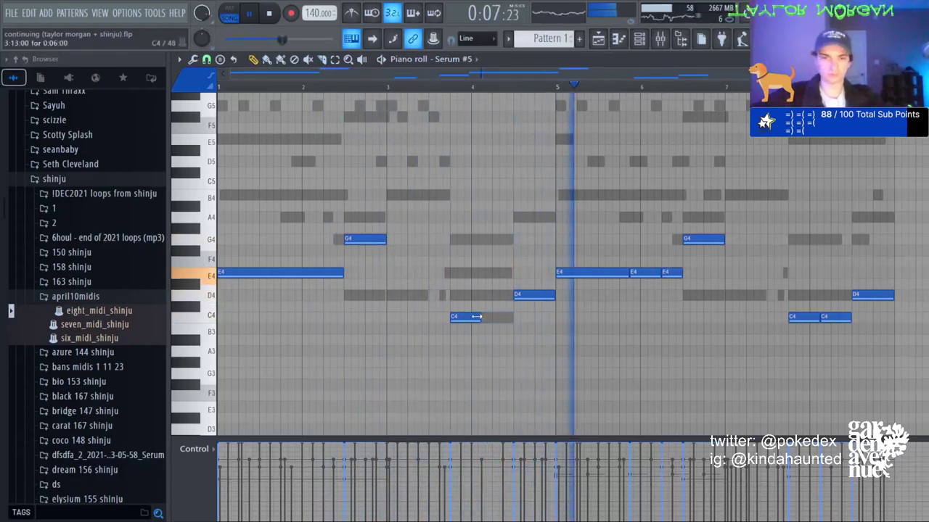
{"action": "left_click_drag", "start_coordinate": [479, 317], "coordinate": [513, 316]}
{"action": "left_click", "coordinate": [525, 318]}
{"action": "right_click", "coordinate": [531, 320]}
Redraw the second C4 in bar 8 with a slightly later start, ending where the D4 begins.
{"action": "right_click", "coordinate": [835, 319]}
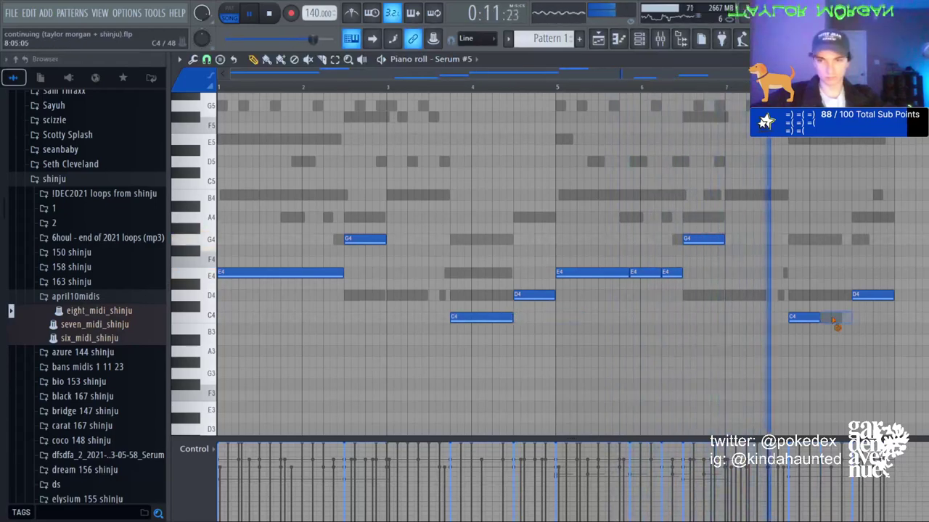
{"action": "left_click", "coordinate": [829, 318]}
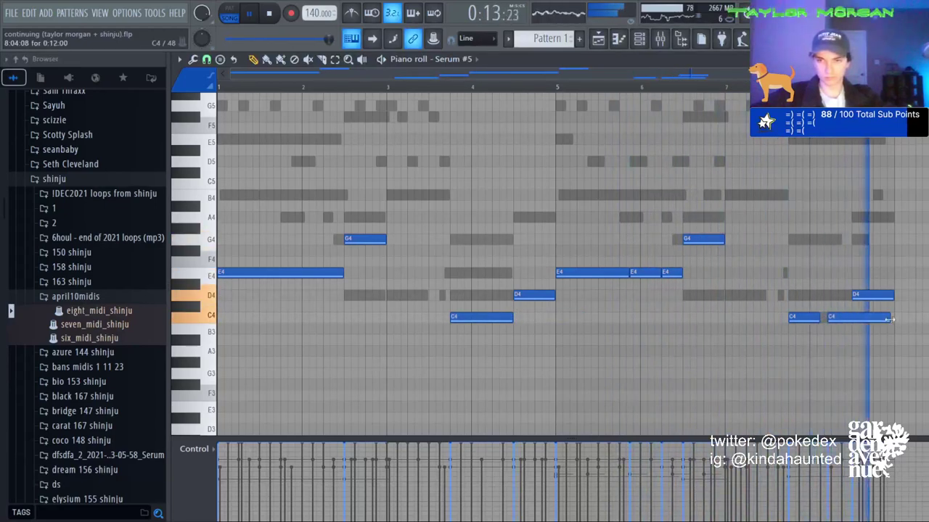
{"action": "left_click_drag", "start_coordinate": [890, 318], "coordinate": [851, 318]}
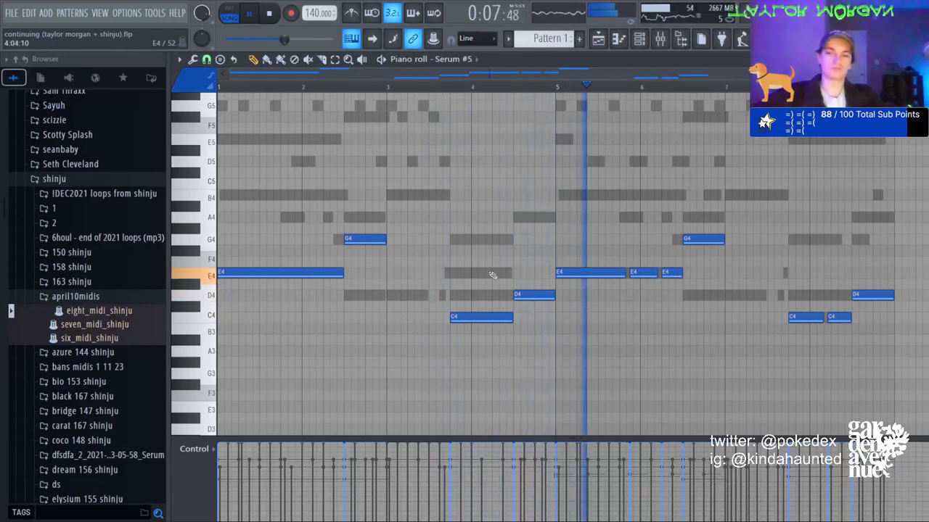
Adjust the Serum #5 channel volume and route the first four Serum channels and backep to their own inserts feeding MELODIES.
{"action": "left_click", "coordinate": [638, 39]}
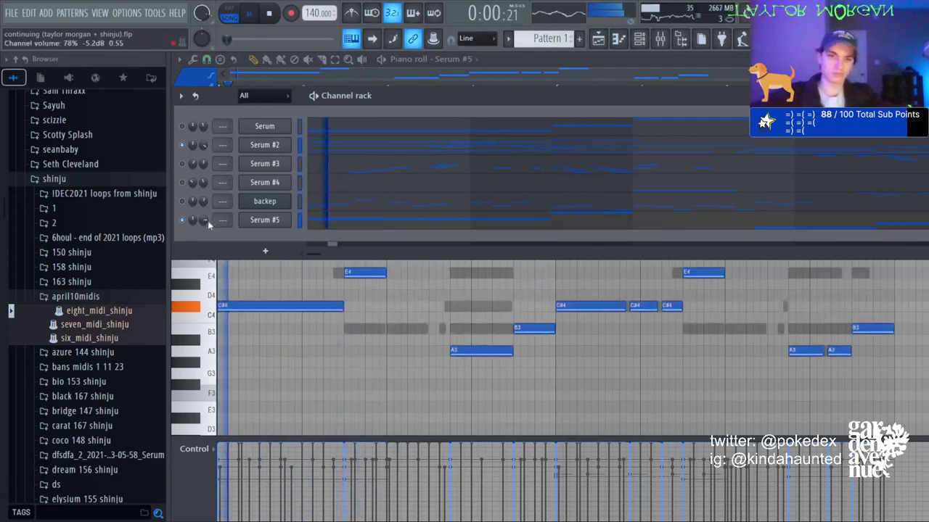
{"action": "left_click_drag", "start_coordinate": [203, 220], "coordinate": [203, 219]}
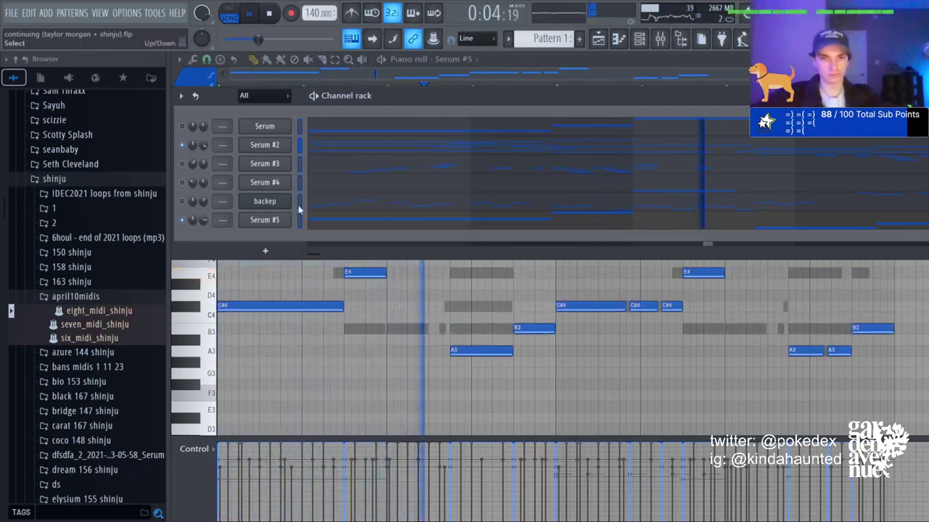
{"action": "key", "text": "F9"}
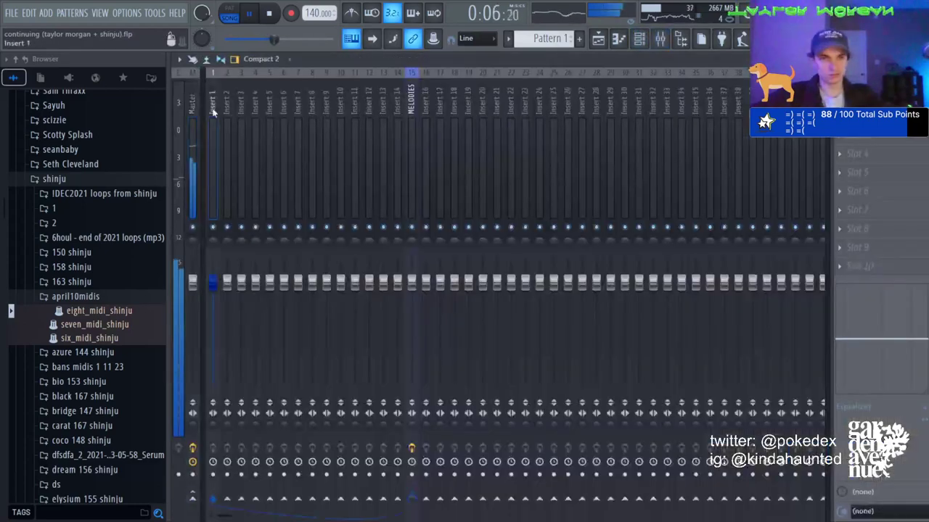
{"action": "left_click", "coordinate": [412, 165]}
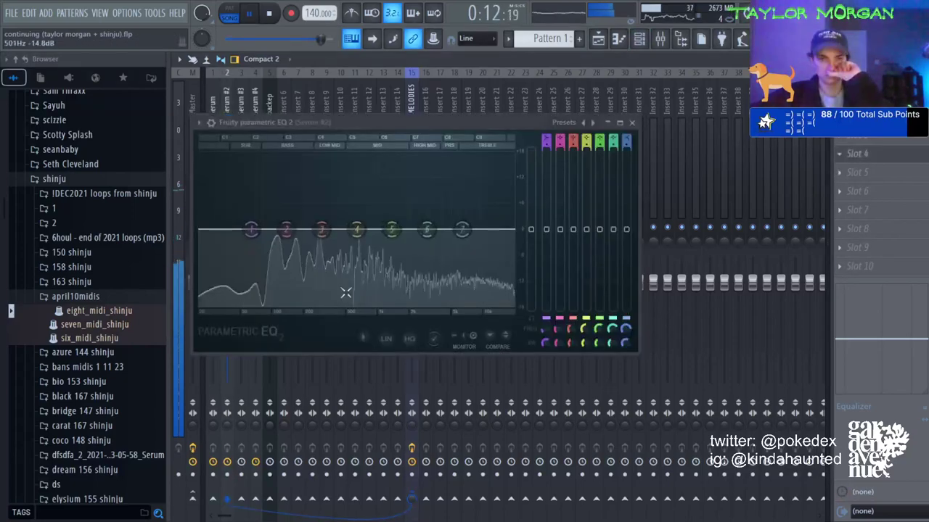
Cut the second low band of Fruity parametric EQ 2 on the Serum #2 insert.
{"action": "left_click_drag", "start_coordinate": [286, 229], "coordinate": [287, 267]}
{"action": "scroll", "coordinate": [377, 193], "scroll_direction": "up", "scroll_amount": 4}
{"action": "key", "text": "Escape"}
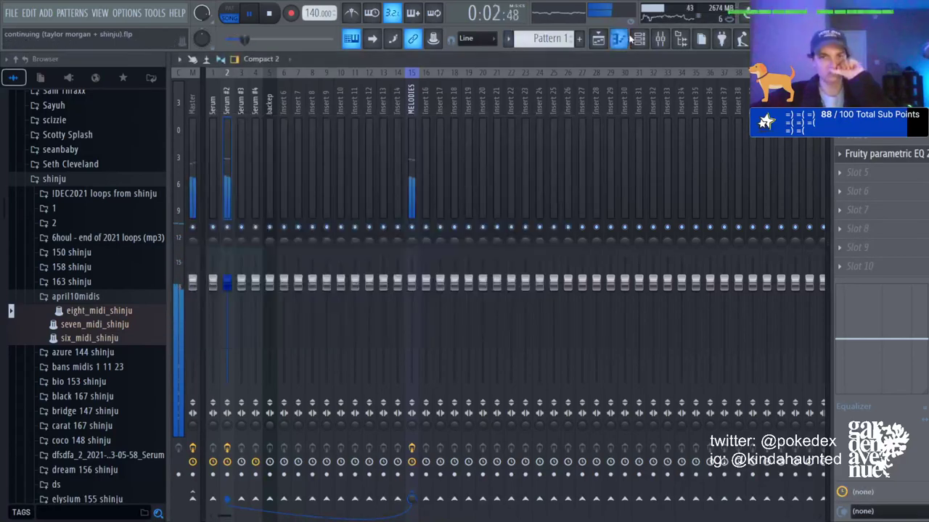
Add OTT to the backep insert with a depth of 63% and add Fruity parametric EQ 2 in slot 5.
{"action": "left_click", "coordinate": [639, 40]}
{"action": "left_click", "coordinate": [266, 285]}
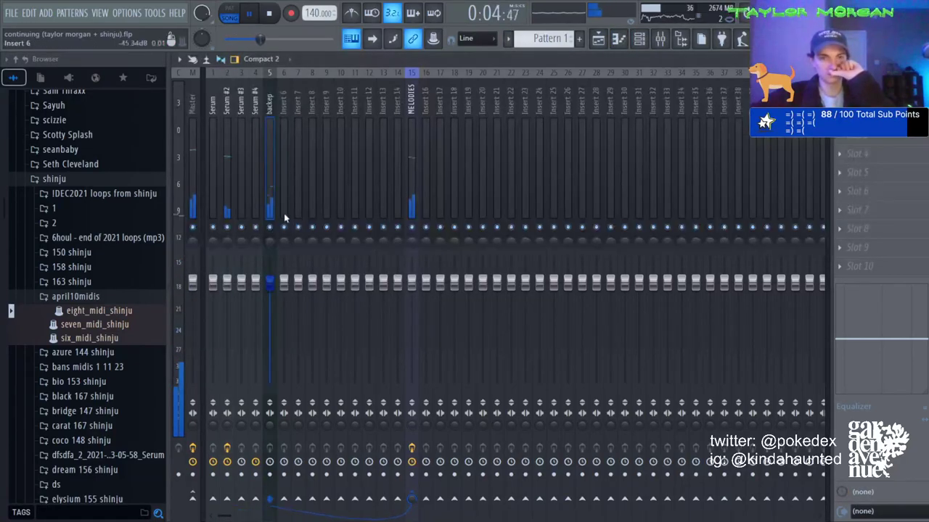
{"action": "left_click", "coordinate": [572, 223]}
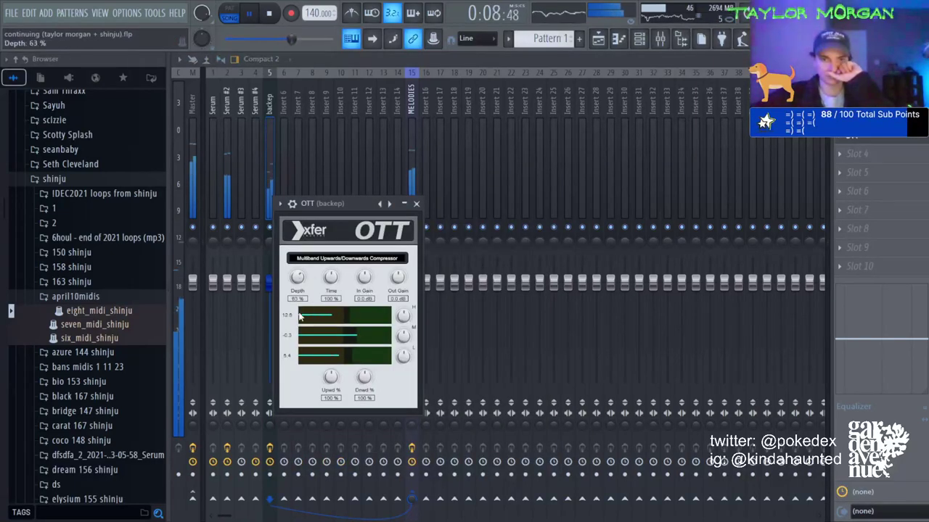
{"action": "left_click", "coordinate": [840, 172]}
{"action": "left_click", "coordinate": [578, 392]}
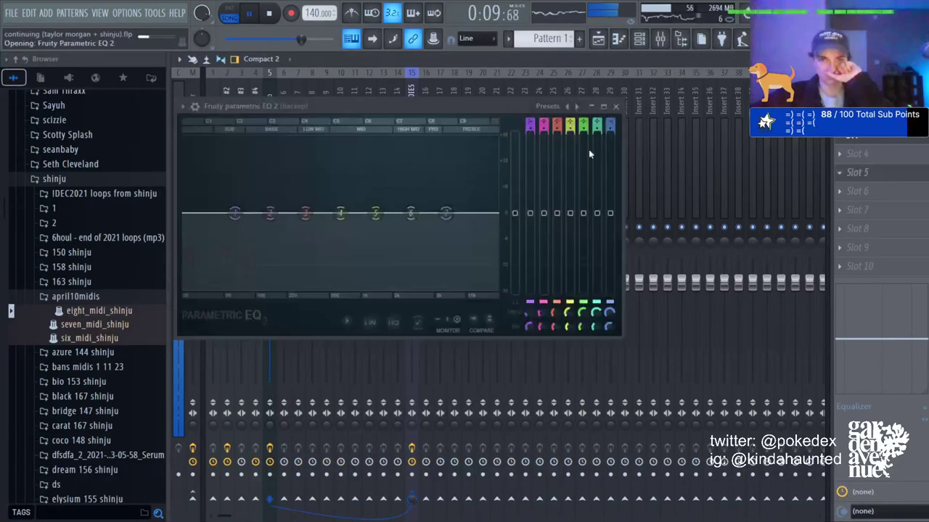
Load the 30Hz + 18kHz cut preset in the backep EQ, lower its high cut and raise its low cut into the mids.
{"action": "left_click", "coordinate": [568, 107]}
{"action": "left_click", "coordinate": [577, 107]}
{"action": "left_click", "coordinate": [577, 107]}
{"action": "left_click_drag", "start_coordinate": [493, 214], "coordinate": [437, 213]}
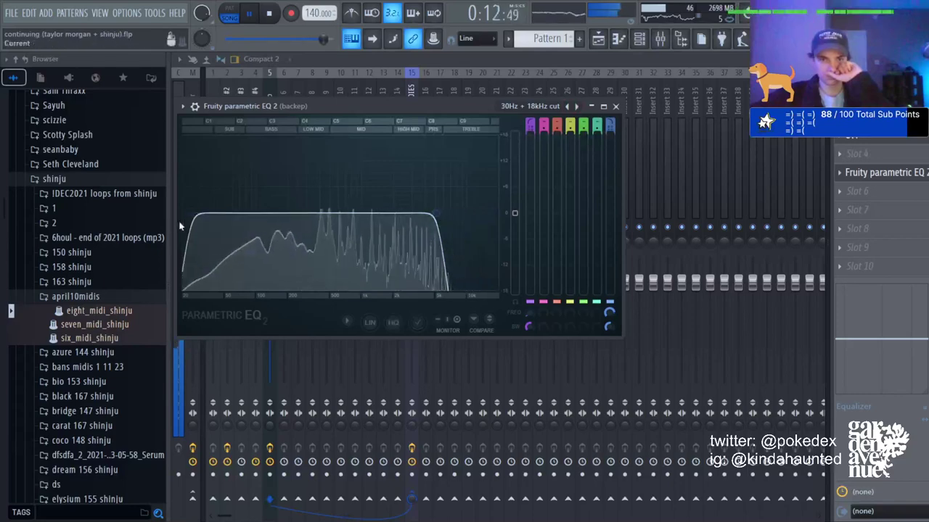
{"action": "left_click_drag", "start_coordinate": [201, 214], "coordinate": [398, 214]}
Lower the backep insert's volume and unmute the Serum, Serum #3 and Serum #4 channels.
{"action": "left_click", "coordinate": [259, 86]}
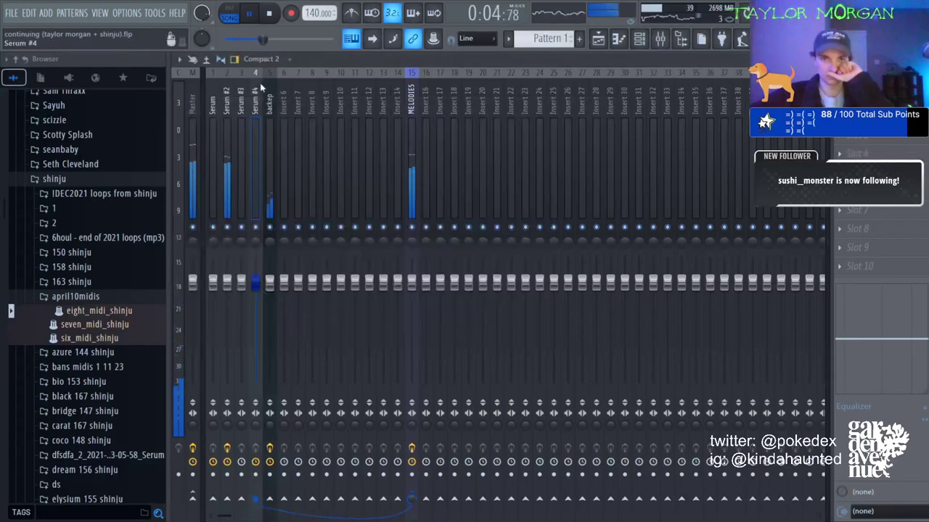
{"action": "left_click", "coordinate": [638, 39]}
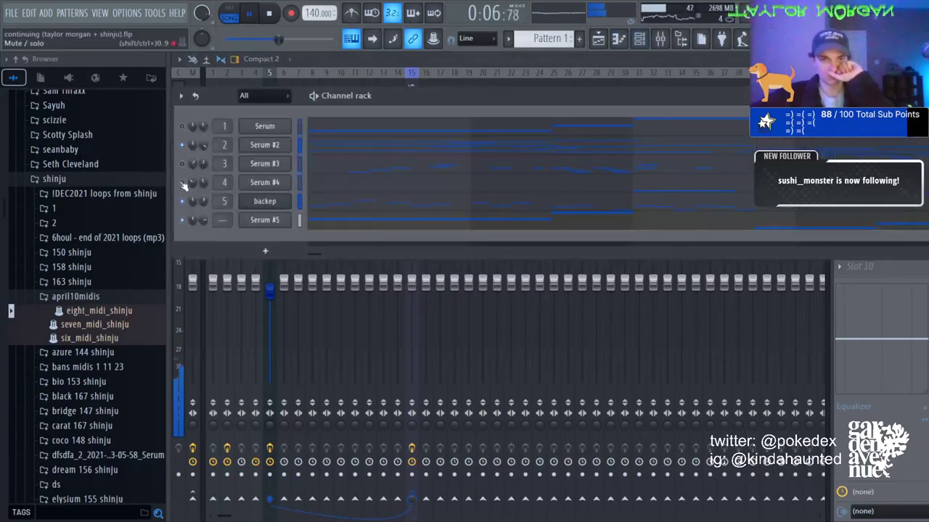
{"action": "left_click", "coordinate": [282, 77]}
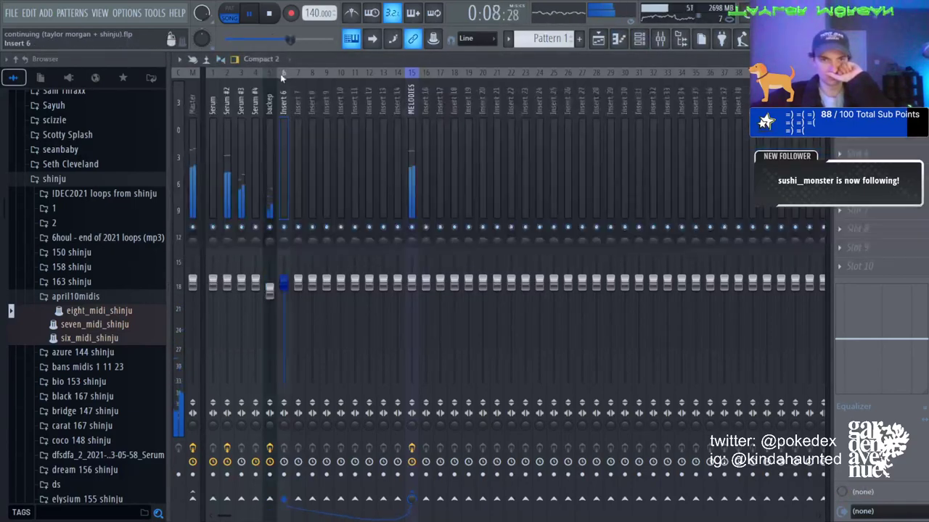
Solo the Serum insert and set its ValhallaVintageVerb to a 9.62 s decay and about 68% mix.
{"action": "right_click", "coordinate": [213, 227]}
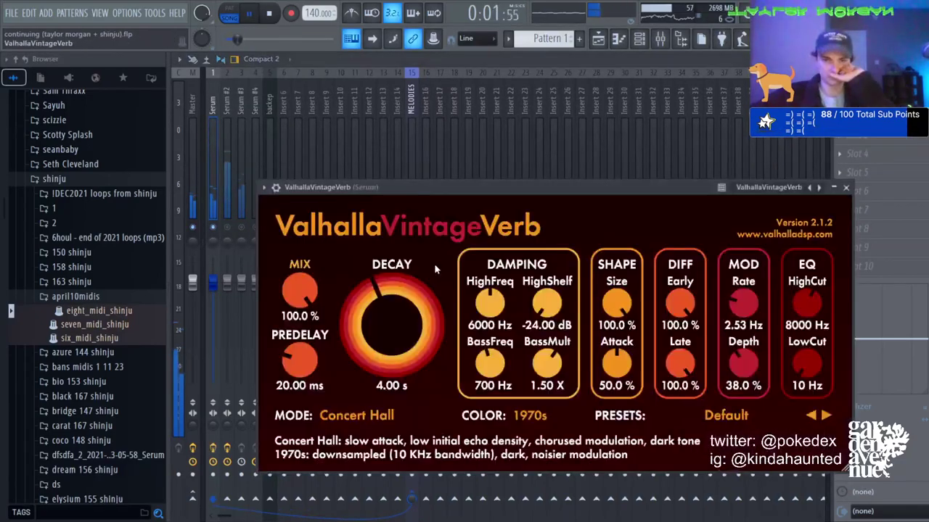
{"action": "left_click_drag", "start_coordinate": [394, 313], "coordinate": [391, 279]}
{"action": "left_click_drag", "start_coordinate": [300, 289], "coordinate": [305, 344]}
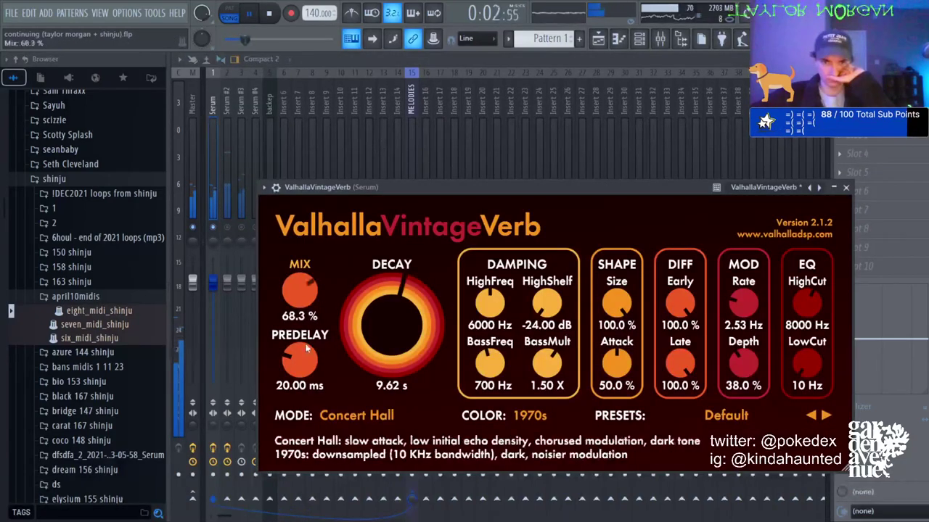
Add Fruity parametric EQ 2 to the Serum insert and pull its first band down in the low mids.
{"action": "left_click", "coordinate": [907, 173]}
{"action": "left_click", "coordinate": [606, 386]}
{"action": "left_click_drag", "start_coordinate": [235, 214], "coordinate": [317, 256]}
Add Portal with the silly preset to the Serum #3 insert and lower the insert's volume to 83%.
{"action": "left_click", "coordinate": [227, 95]}
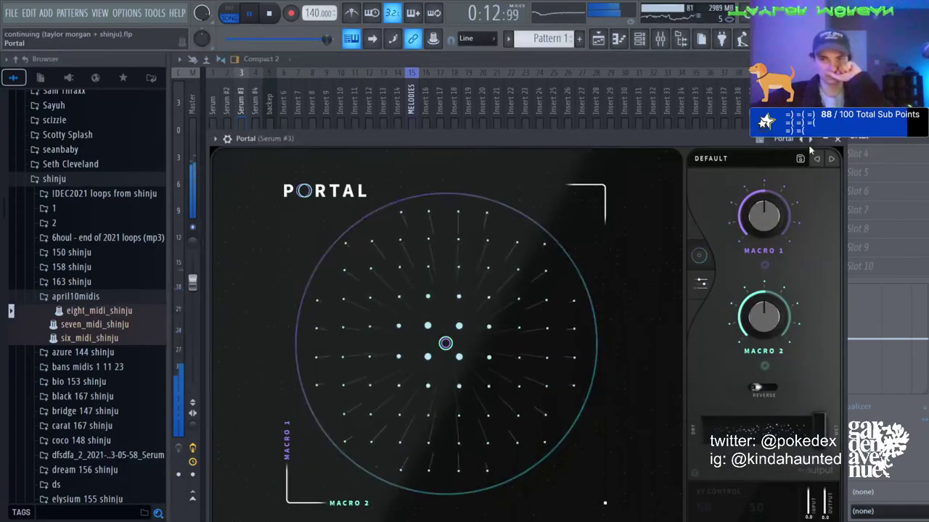
{"action": "left_click", "coordinate": [812, 144]}
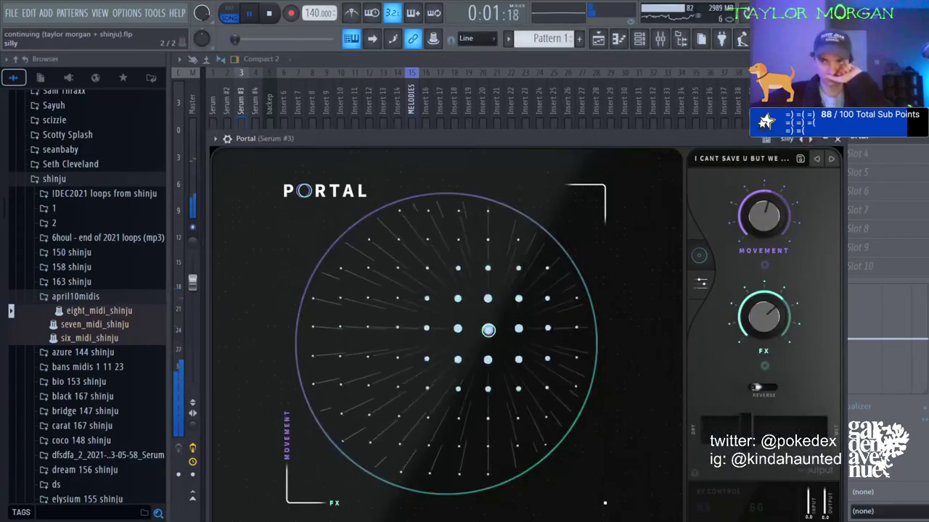
{"action": "left_click", "coordinate": [837, 139]}
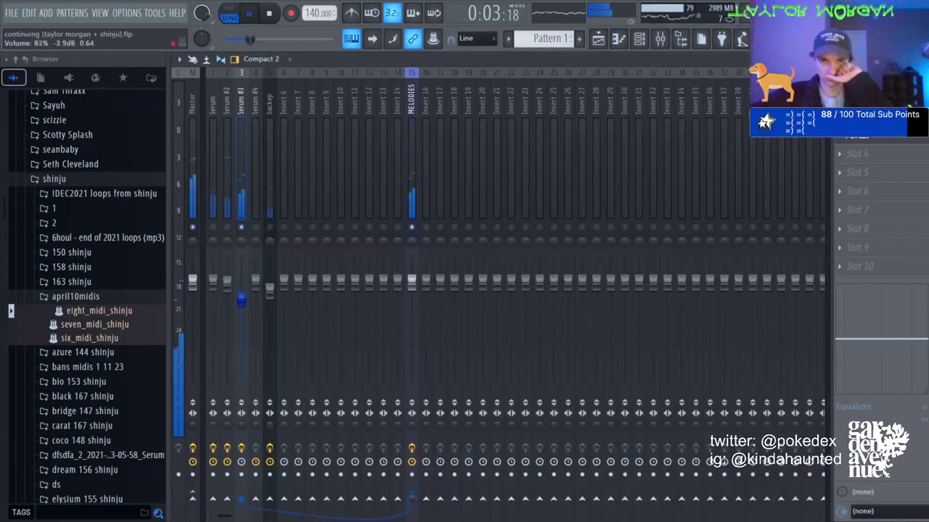
Cut band 3 and slightly boost band 6 of Fruity parametric EQ 2 on the Serum #3 insert.
{"action": "left_click_drag", "start_coordinate": [385, 294], "coordinate": [404, 321]}
{"action": "left_click_drag", "start_coordinate": [492, 295], "coordinate": [491, 286]}
Add Fruity parametric EQ 2 in slot 5 of the Serum #4 insert, cutting band 4 near 200 Hz and boosting band 6.
{"action": "left_click", "coordinate": [254, 169]}
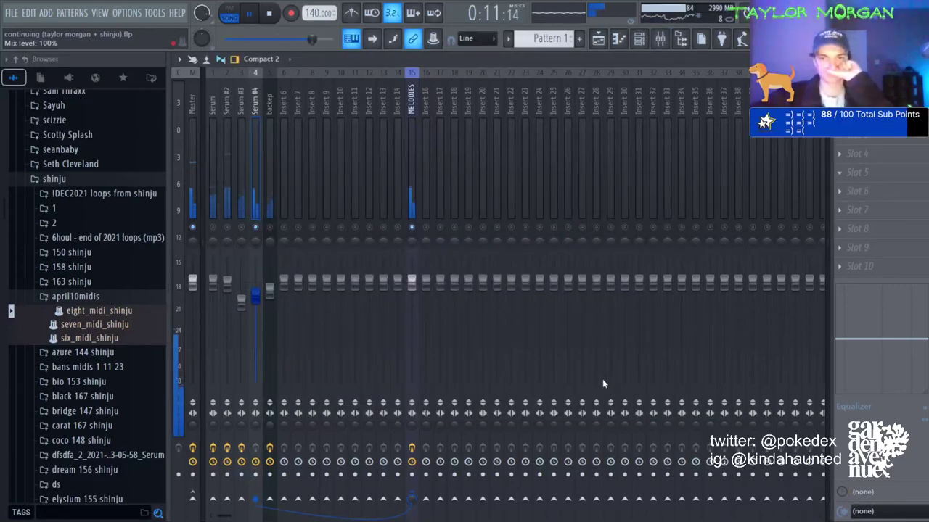
{"action": "left_click_drag", "start_coordinate": [438, 312], "coordinate": [385, 331]}
{"action": "left_click_drag", "start_coordinate": [509, 311], "coordinate": [512, 298]}
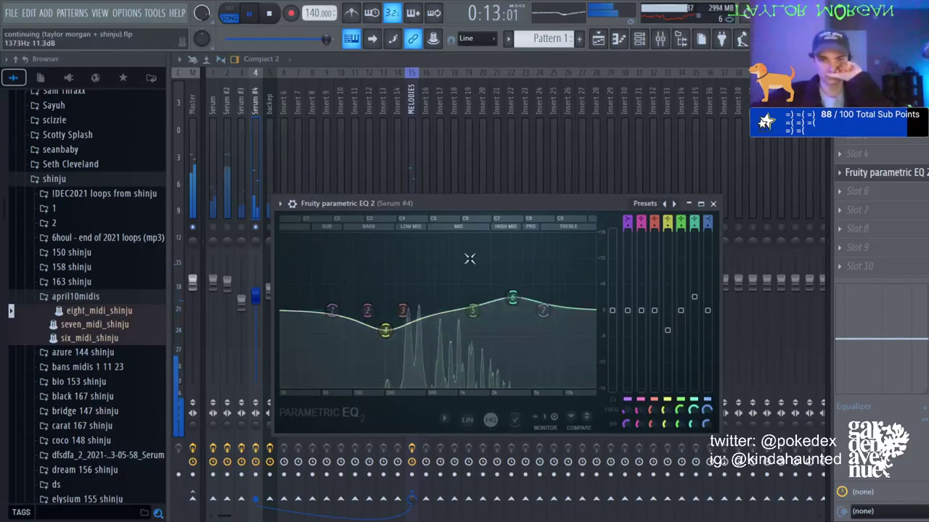
End the Serum #4 solo, set the Serum #2 insert's volume to 94% and lower the Serum insert's volume.
{"action": "right_click", "coordinate": [256, 228]}
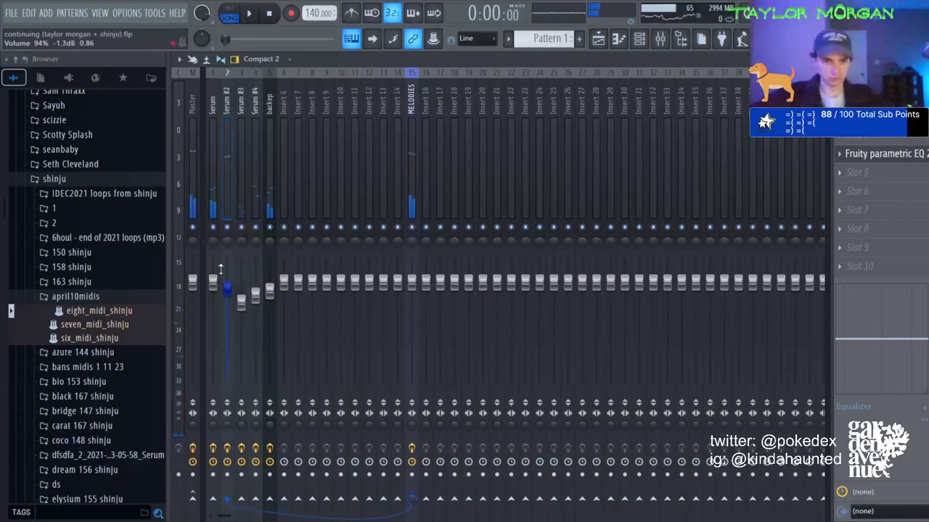
{"action": "left_click_drag", "start_coordinate": [216, 282], "coordinate": [227, 301]}
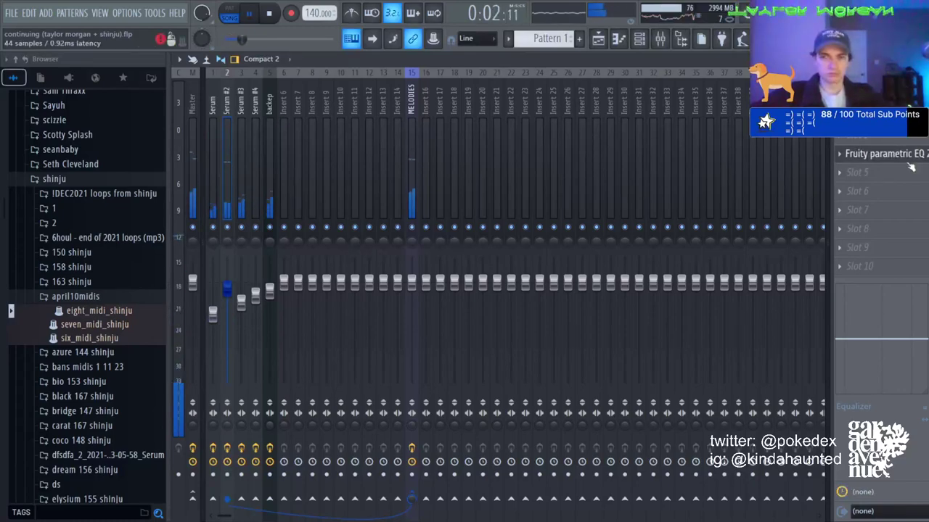
Route the Serum #5 channel to insert 18, play it soloed and adjust the insert's stereo separation.
{"action": "key", "text": "F6"}
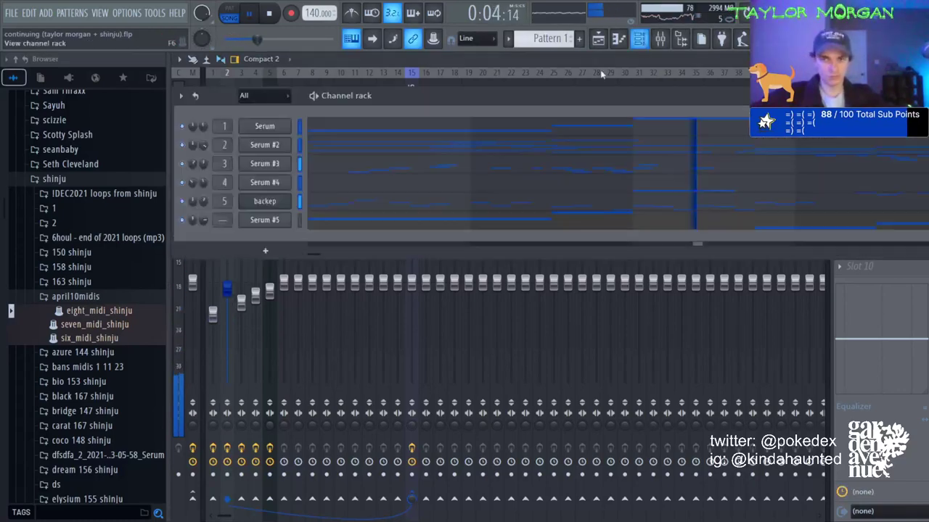
{"action": "left_click", "coordinate": [456, 317]}
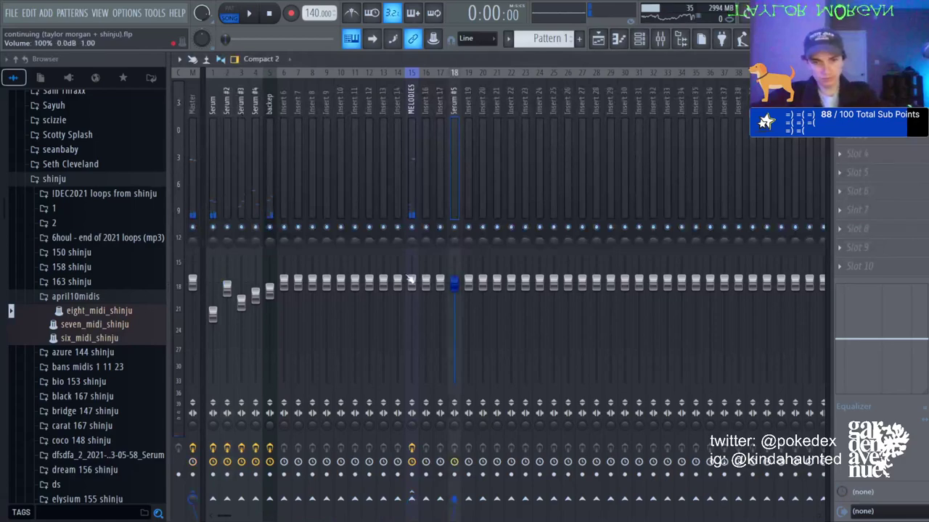
{"action": "key", "text": "space"}
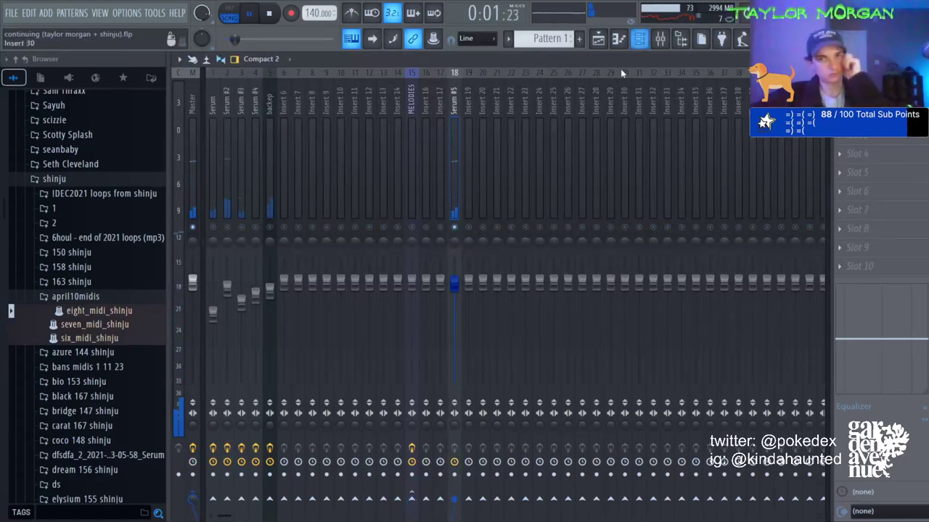
{"action": "left_click", "coordinate": [640, 40]}
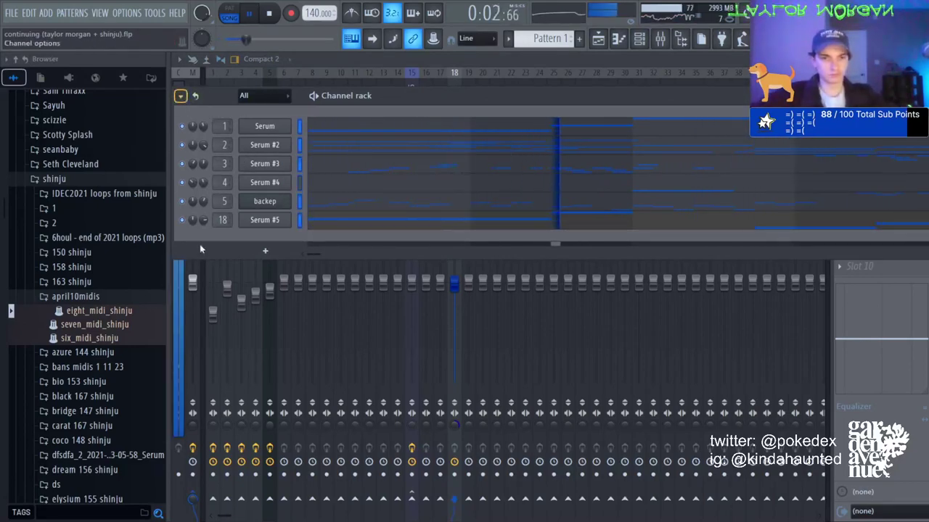
Replay the mix with the Serum #2, Serum #3 and Serum #4 inserts soloed and raise the Serum #3 insert's volume.
{"action": "key", "text": "space"}
{"action": "key", "text": "space"}
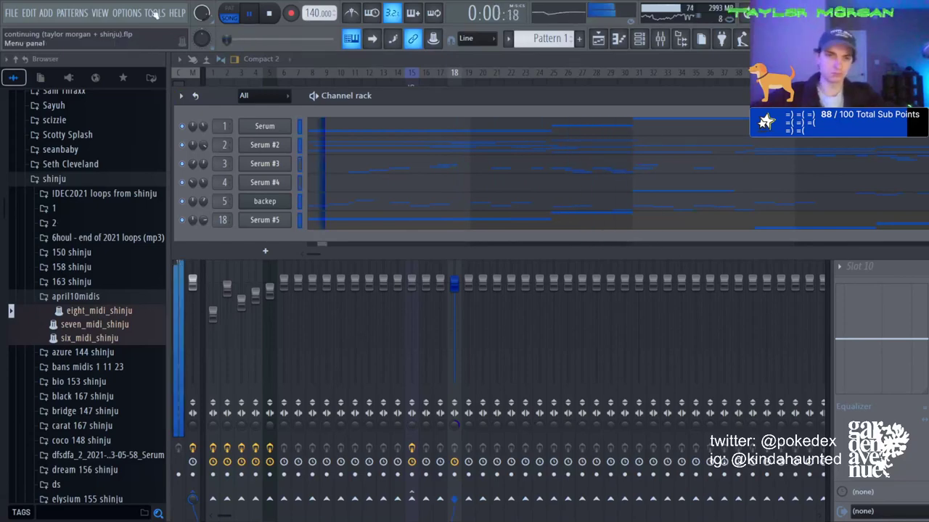
{"action": "left_click", "coordinate": [210, 280]}
{"action": "key", "text": "space"}
{"action": "left_click", "coordinate": [225, 208]}
{"action": "key", "text": "space"}
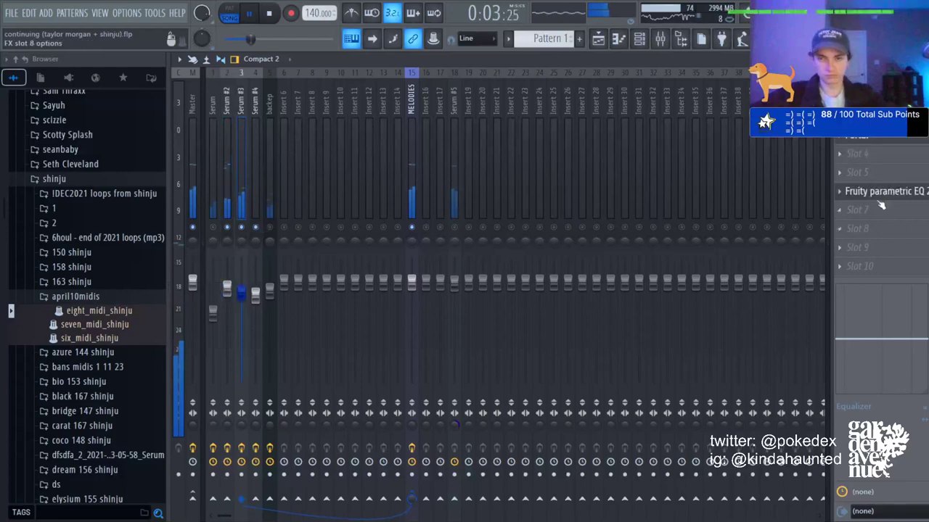
Boost band 6 further and cut band 5 in the Serum #3 EQ, and move Portal below it to slot 7.
{"action": "left_click", "coordinate": [881, 192]}
{"action": "left_click_drag", "start_coordinate": [498, 277], "coordinate": [498, 253]}
{"action": "left_click_drag", "start_coordinate": [420, 293], "coordinate": [455, 324]}
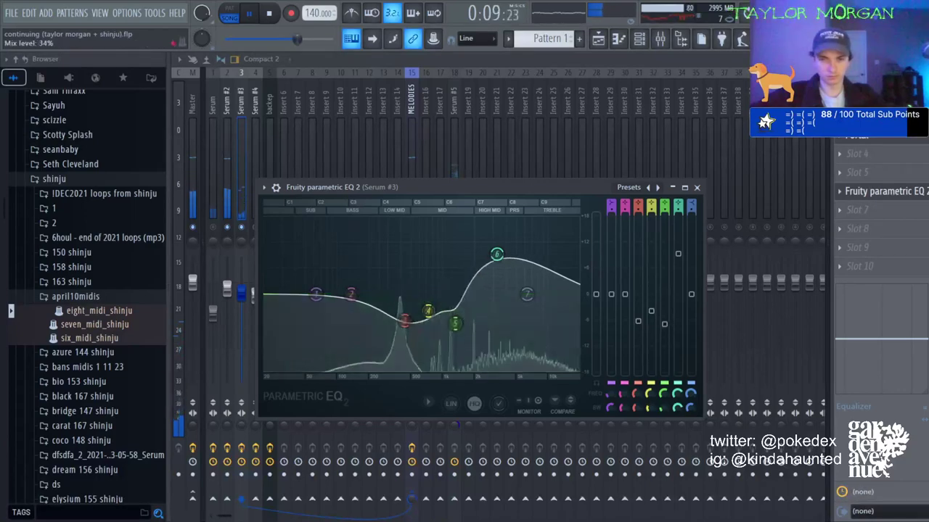
{"action": "scroll", "coordinate": [902, 138], "scroll_direction": "down", "scroll_amount": 4}
End the solo, stop playback and lower the backep insert's volume further.
{"action": "left_click", "coordinate": [240, 158]}
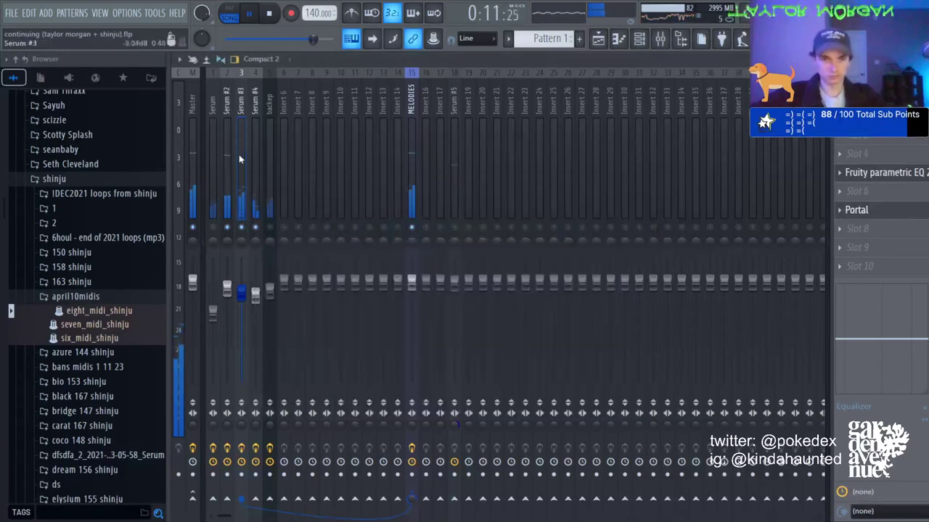
{"action": "key", "text": "space"}
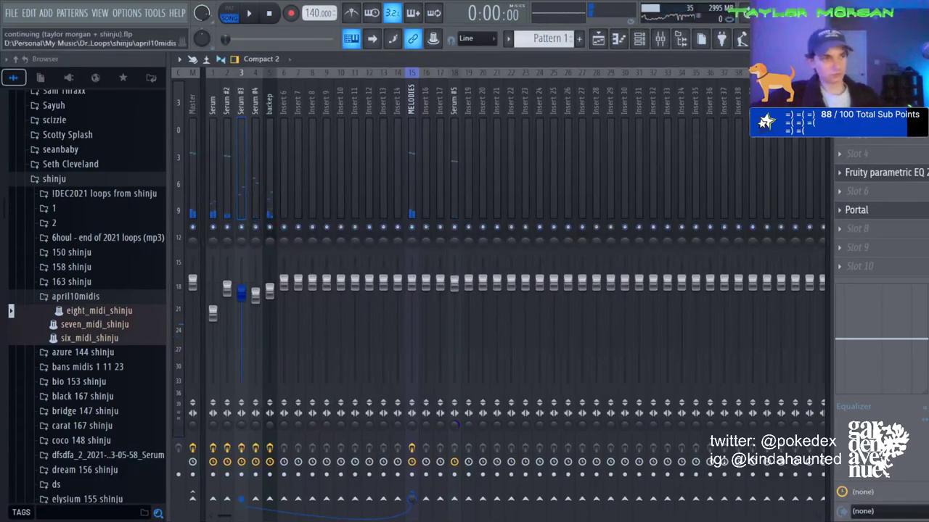
{"action": "left_click_drag", "start_coordinate": [269, 291], "coordinate": [269, 317]}
{"action": "left_click", "coordinate": [241, 218]}
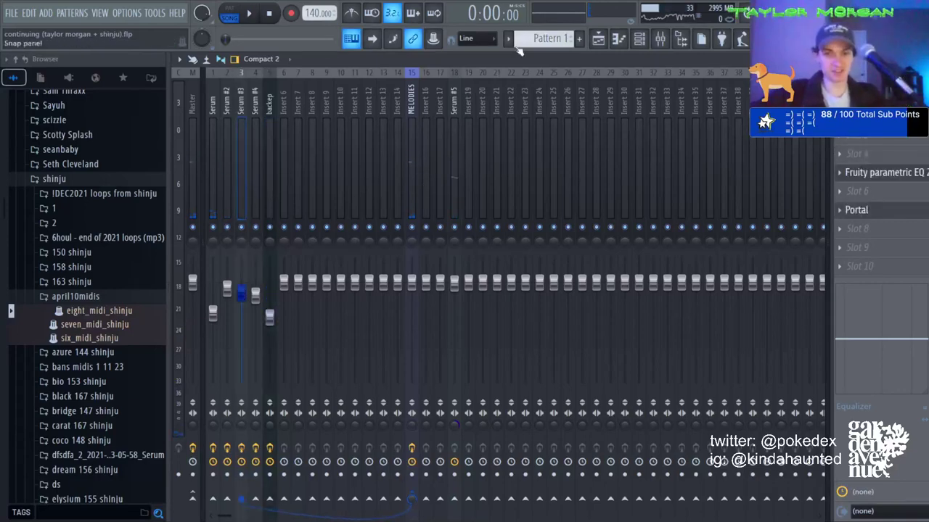
{"action": "left_click", "coordinate": [611, 44]}
{"action": "left_click", "coordinate": [454, 183]}
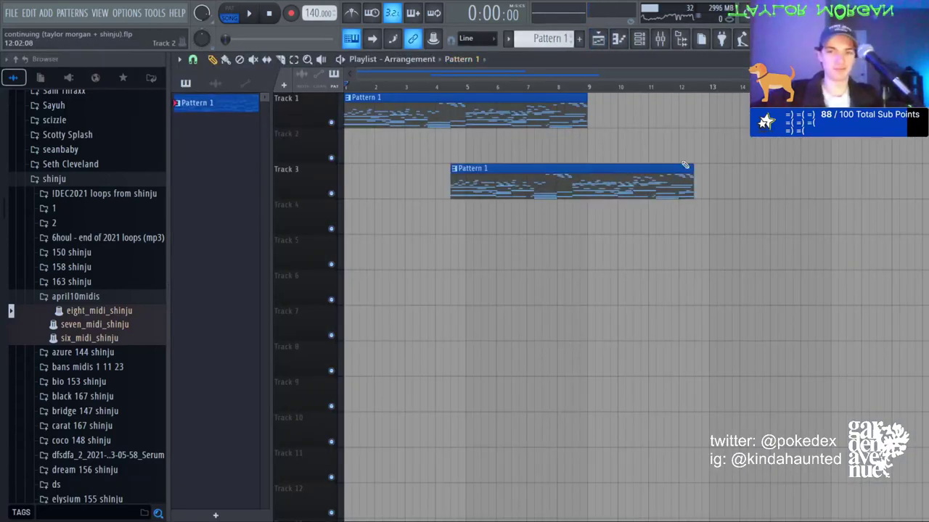
{"action": "right_click", "coordinate": [685, 167]}
Arm the four Serum inserts and backep for recording and select bars 1 to 16 in the playlist.
{"action": "left_click", "coordinate": [659, 38]}
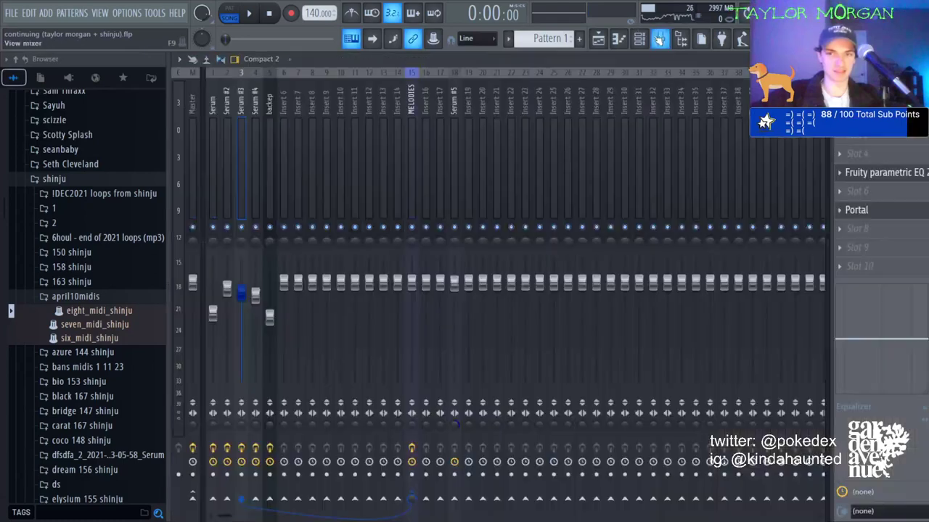
{"action": "left_click_drag", "start_coordinate": [211, 475], "coordinate": [269, 475]}
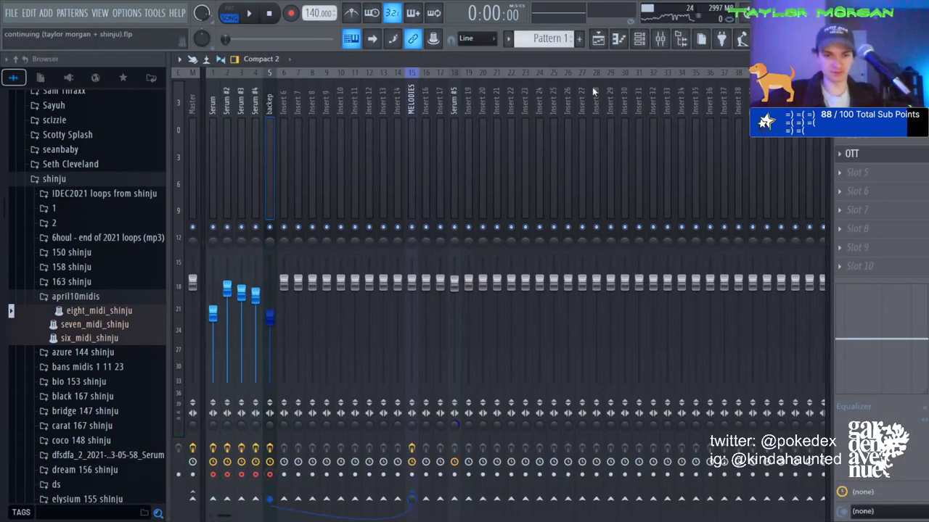
{"action": "left_click", "coordinate": [598, 38]}
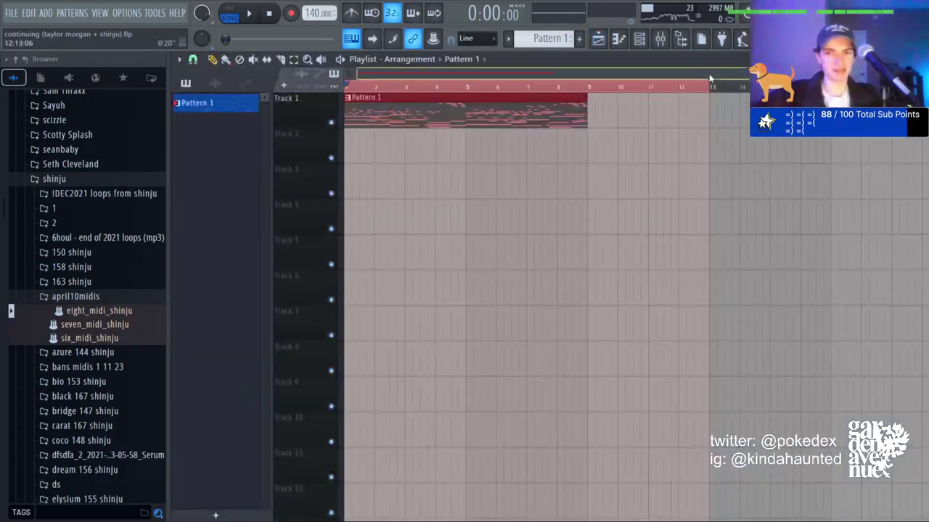
{"action": "right_click", "coordinate": [830, 85]}
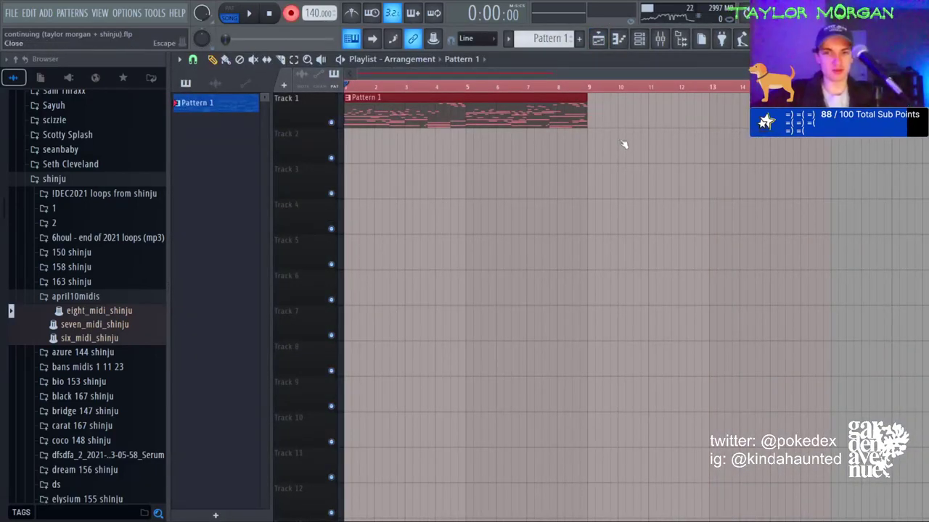
Render the armed inserts to audio clips on playlist tracks 2 to 6.
{"action": "left_click", "coordinate": [663, 39]}
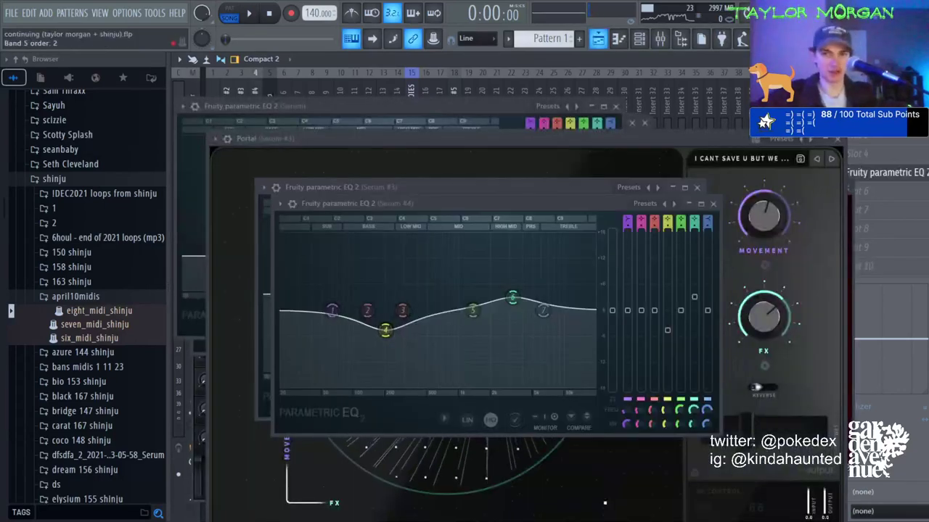
{"action": "left_click", "coordinate": [600, 40]}
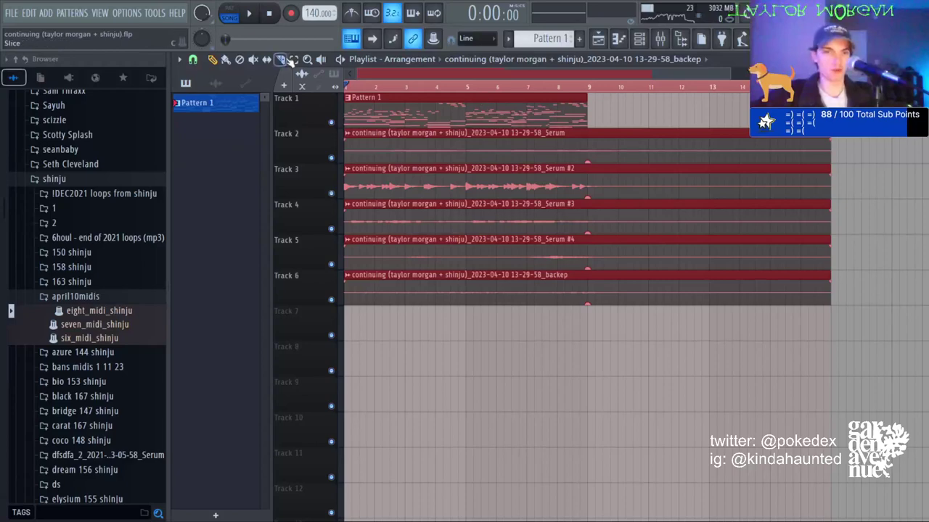
Clear the playlist selection, delete the Pattern 1 clip from Track 1 and list the audio clips in the picker.
{"action": "left_click", "coordinate": [668, 120]}
{"action": "right_click", "coordinate": [666, 121]}
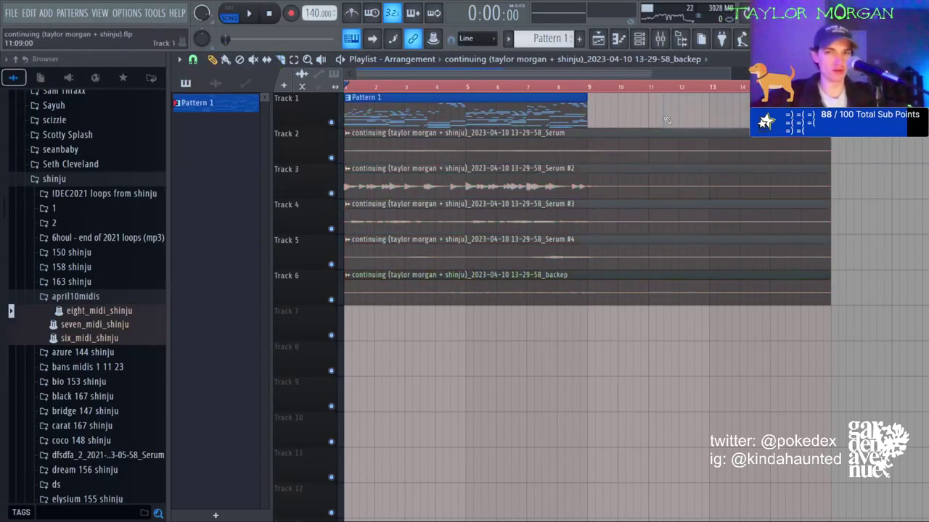
{"action": "right_click", "coordinate": [589, 102]}
{"action": "left_click", "coordinate": [227, 84]}
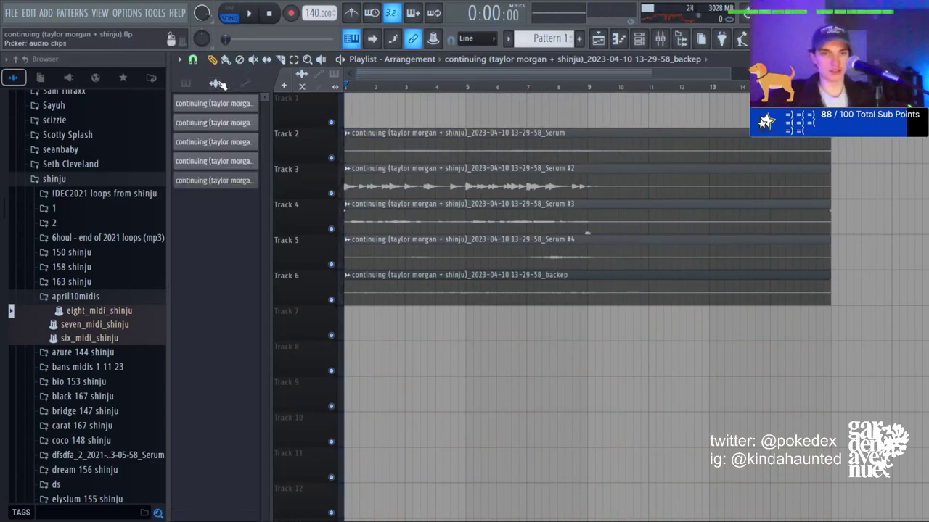
Restore the deleted Pattern 1 clip, then mute channels Serum to Serum #4 and backep for playback.
{"action": "left_click", "coordinate": [184, 85]}
{"action": "key", "text": "ctrl+z"}
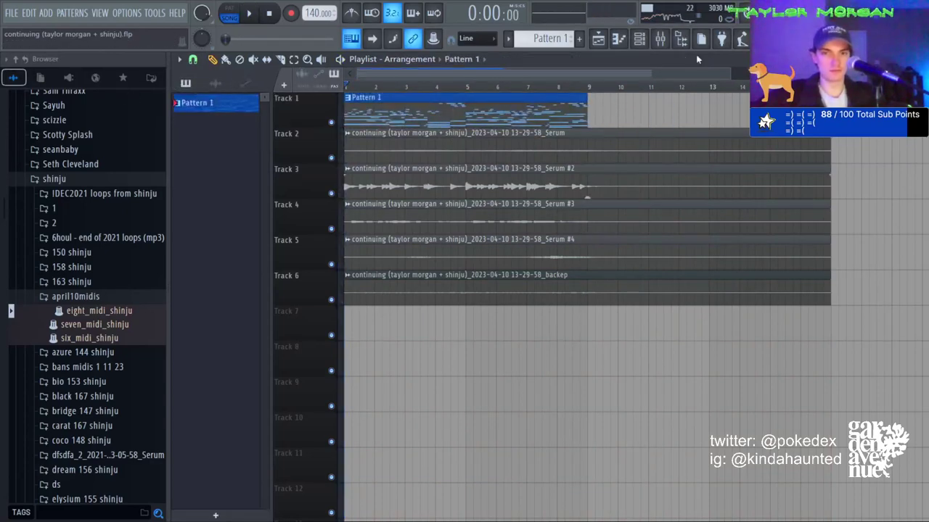
{"action": "key", "text": "F6"}
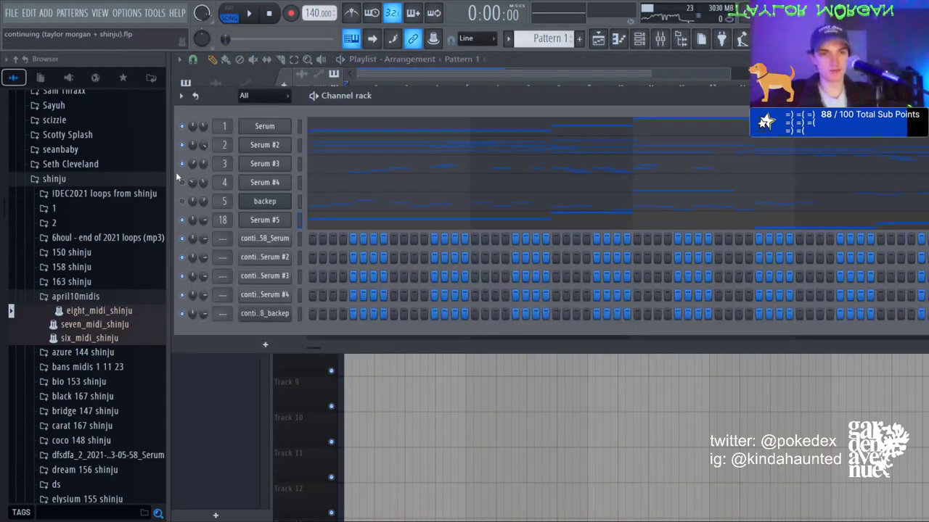
{"action": "key", "text": "space"}
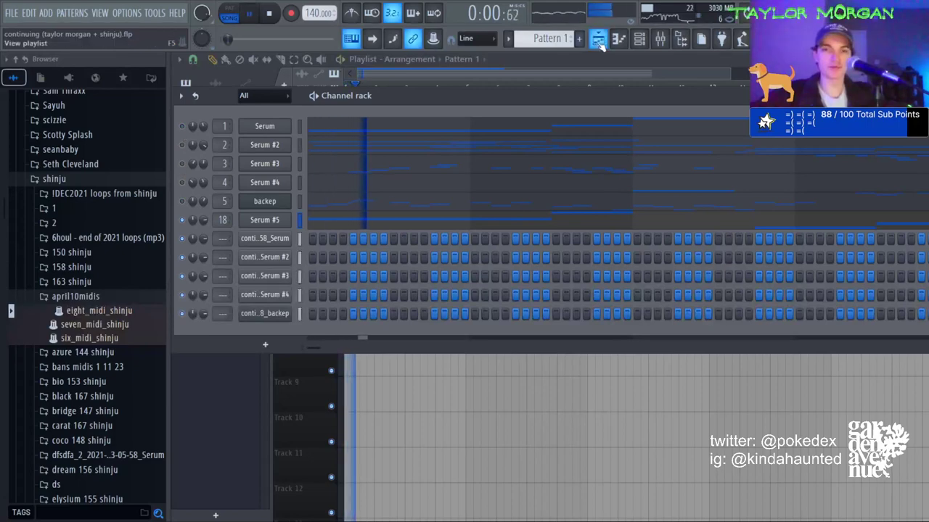
Trim the audio clips on playlist tracks 2 to 6 so they end at bar 9 with Pattern 1.
{"action": "key", "text": "F6"}
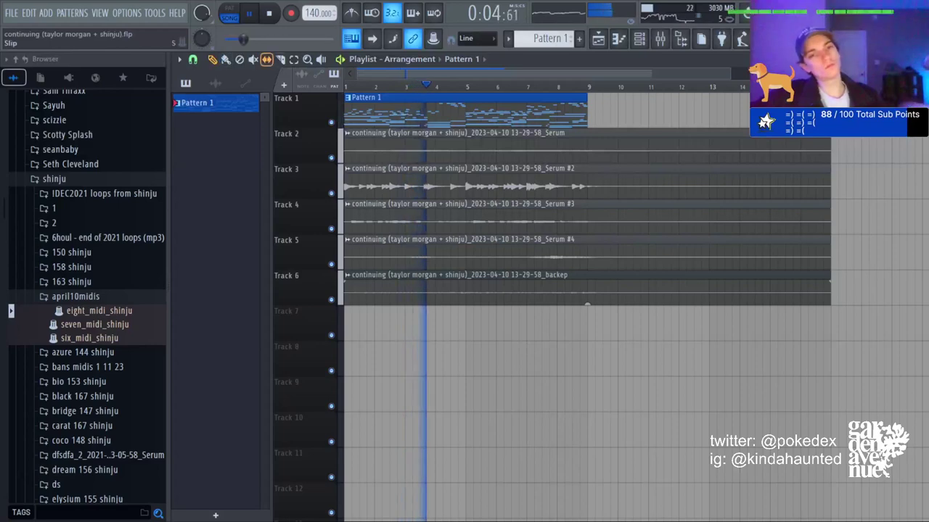
{"action": "left_click_drag", "start_coordinate": [575, 320], "coordinate": [589, 309]}
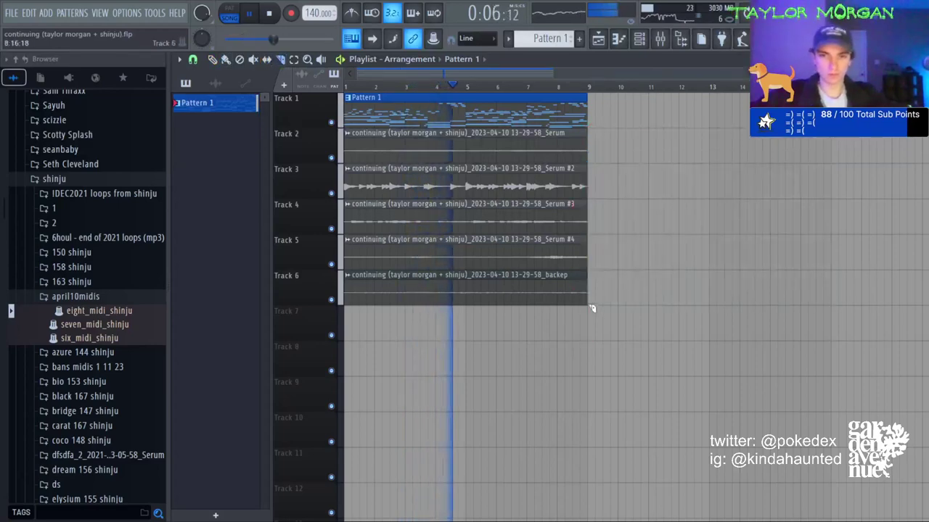
{"action": "left_click", "coordinate": [212, 59]}
{"action": "left_click", "coordinate": [638, 47]}
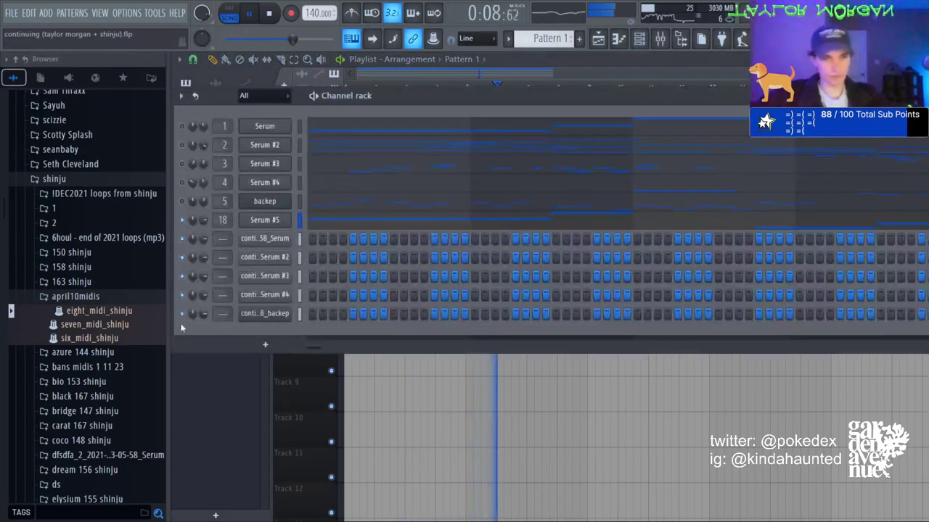
{"action": "scroll", "coordinate": [62, 308], "scroll_direction": "up", "scroll_amount": 3}
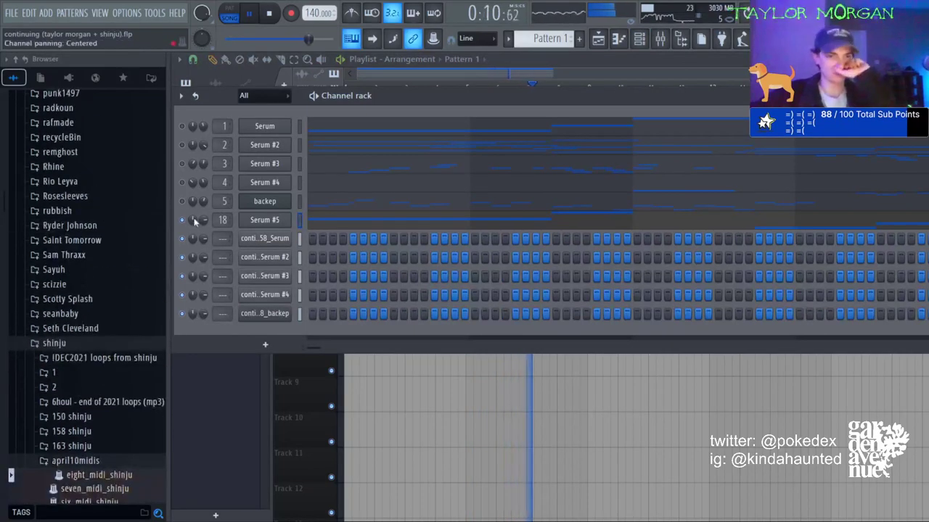
{"action": "scroll", "coordinate": [108, 276], "scroll_direction": "up", "scroll_amount": 8}
{"action": "scroll", "coordinate": [73, 280], "scroll_direction": "up", "scroll_amount": 7}
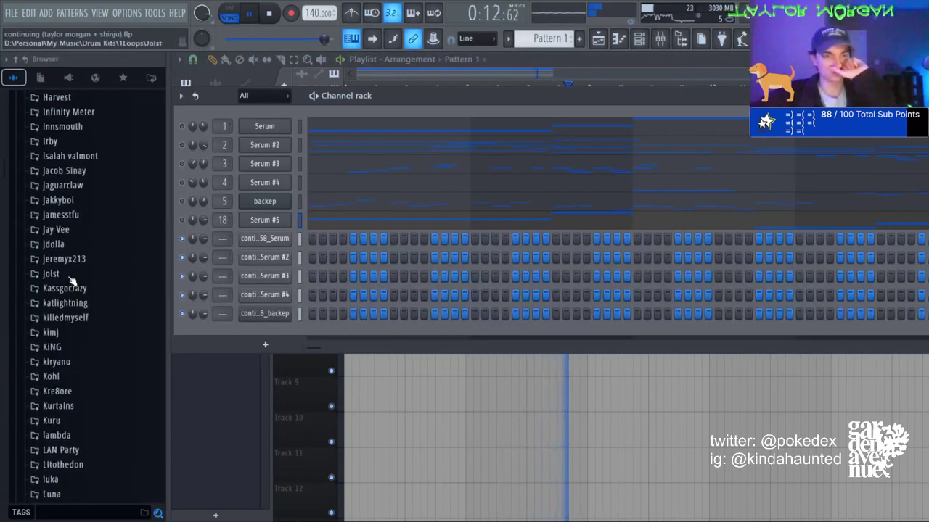
Assign the five rendered audio clip channels to consecutive mixer inserts starting at insert 8.
{"action": "left_click", "coordinate": [660, 40]}
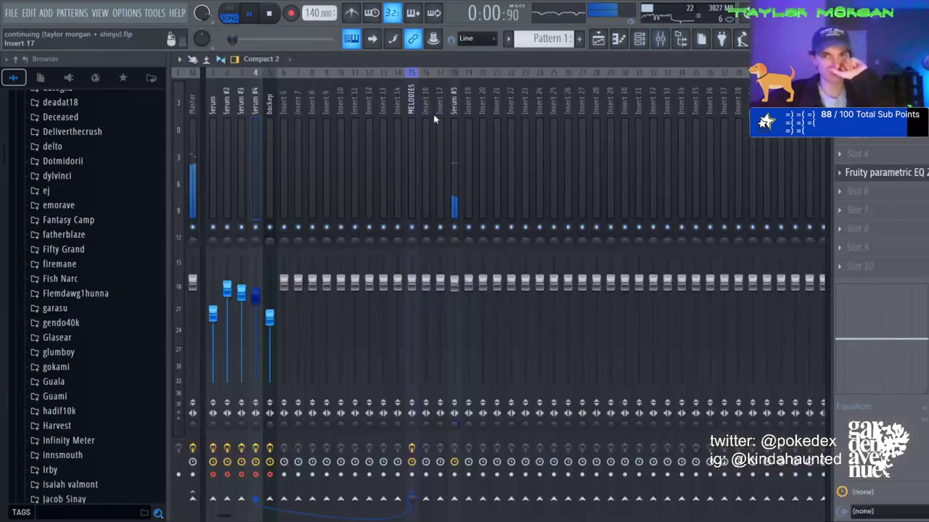
{"action": "left_click", "coordinate": [416, 111]}
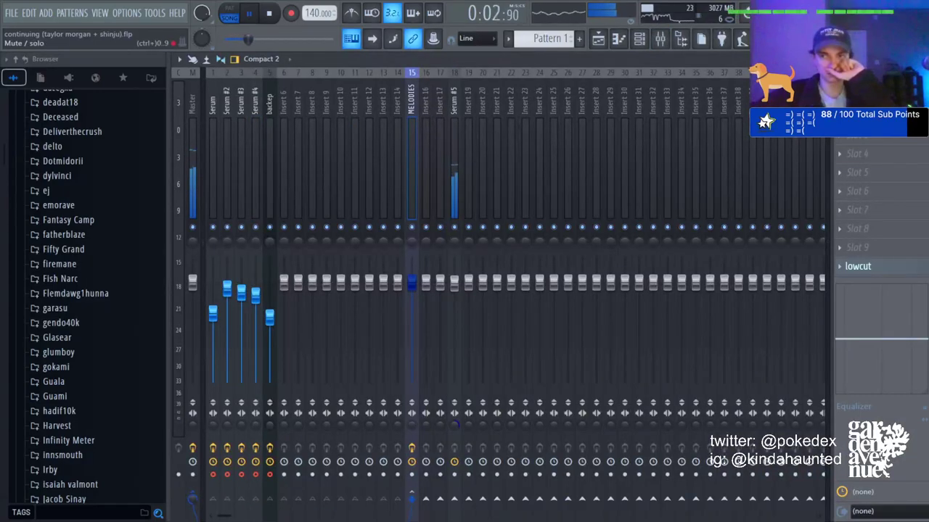
{"action": "left_click", "coordinate": [598, 39]}
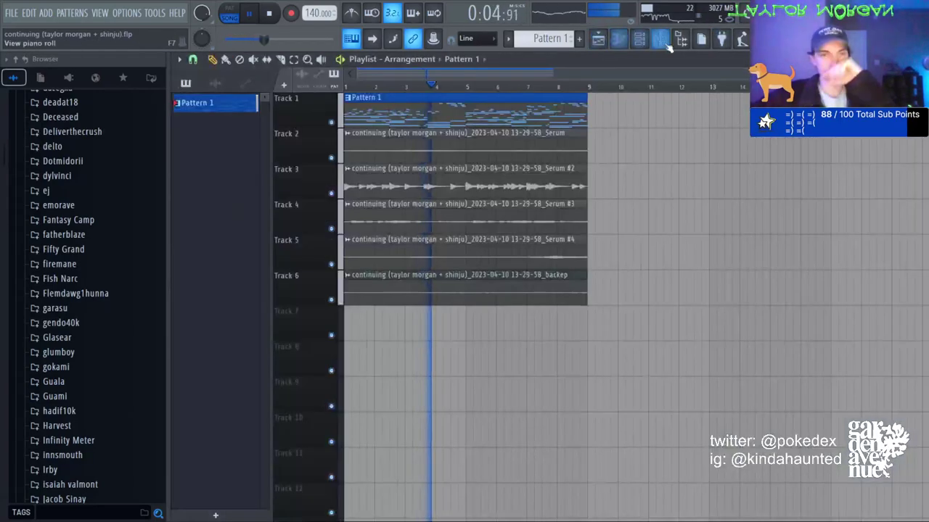
{"action": "left_click", "coordinate": [639, 39]}
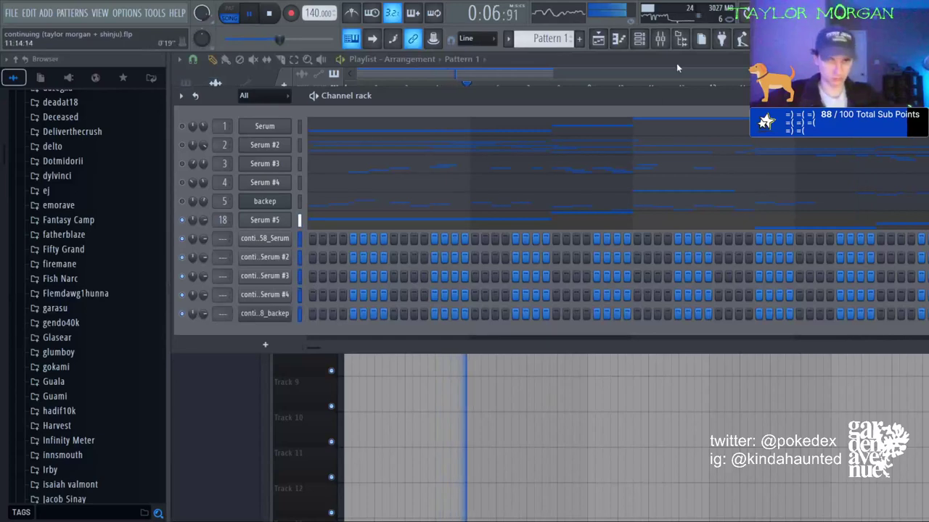
{"action": "left_click", "coordinate": [660, 39]}
{"action": "left_click", "coordinate": [308, 161]}
{"action": "key", "text": "ctrl+l"}
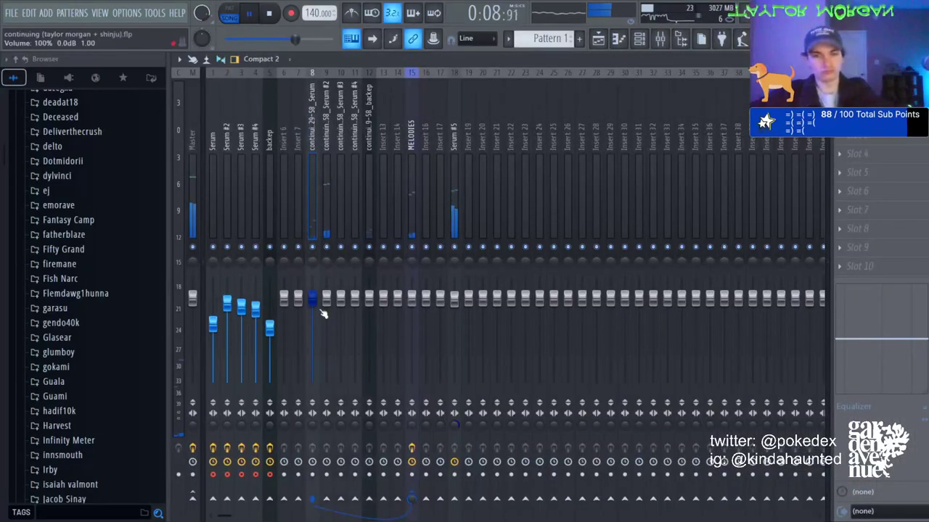
Solo the Serum #2 audio insert and shape its tone with Fruity parametric EQ 2.
{"action": "left_click", "coordinate": [326, 304]}
{"action": "right_click", "coordinate": [327, 248]}
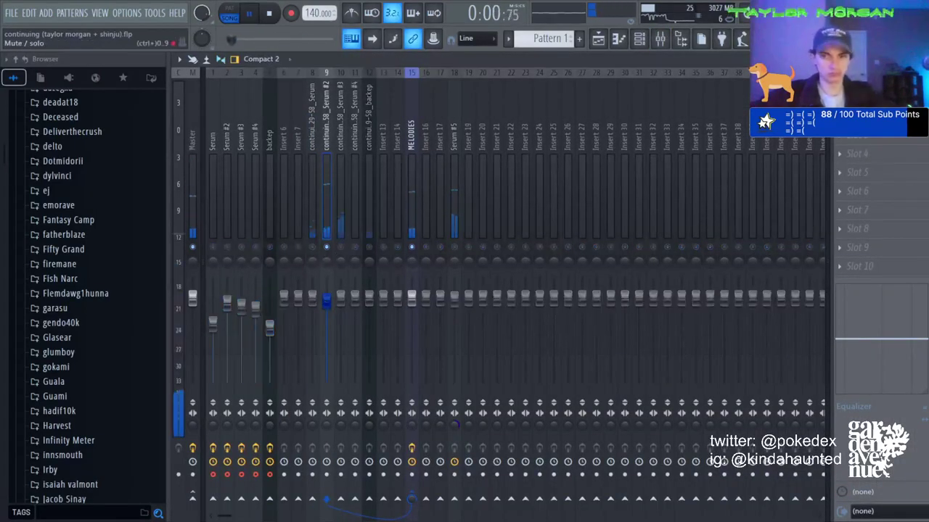
{"action": "key", "text": "ctrl+e"}
{"action": "left_click_drag", "start_coordinate": [489, 327], "coordinate": [502, 346]}
Add Fruity Delay 2 to the Serum #2 audio insert, increase its delay time and reduce the effect's mix level.
{"action": "key", "text": "Escape"}
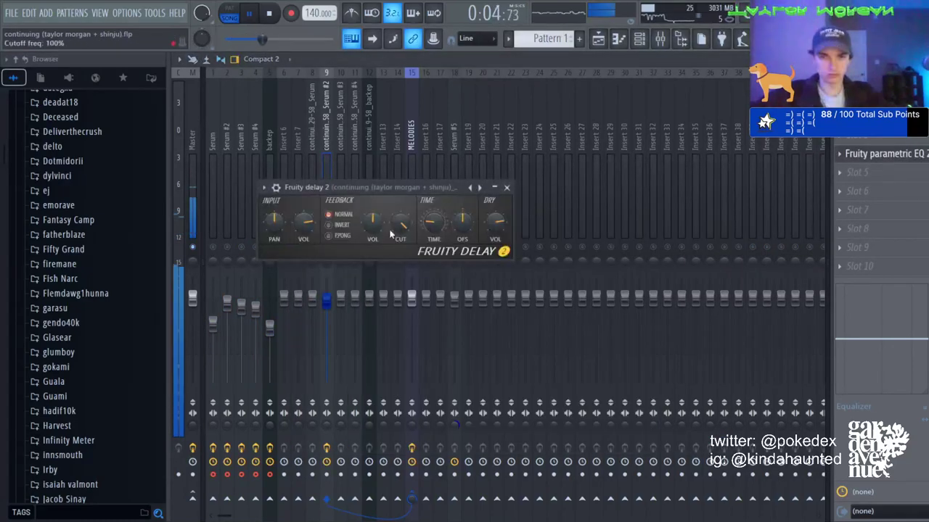
{"action": "left_click_drag", "start_coordinate": [434, 223], "coordinate": [433, 213]}
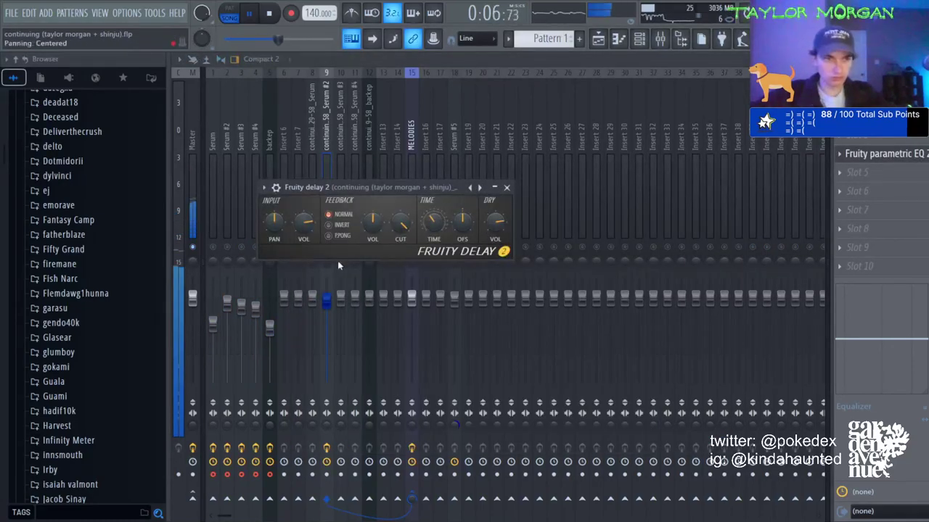
{"action": "left_click_drag", "start_coordinate": [923, 116], "coordinate": [923, 145]}
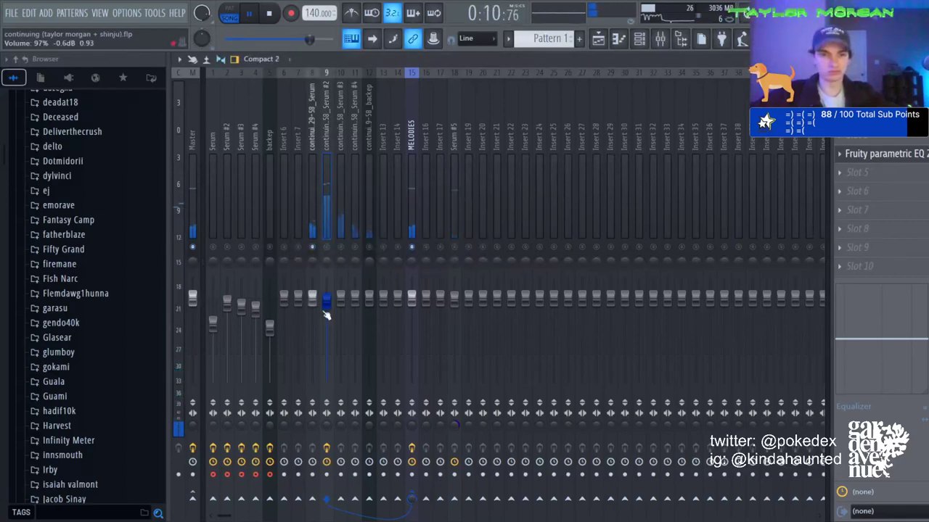
Raise the Serum audio insert's volume and boost its upper frequencies with a Fruity parametric EQ 2 high shelf.
{"action": "left_click_drag", "start_coordinate": [315, 297], "coordinate": [334, 273]}
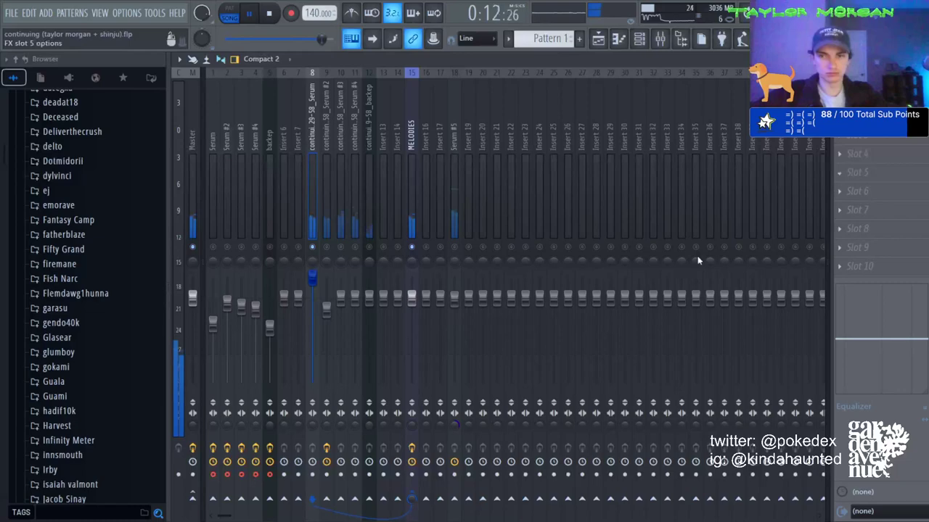
{"action": "left_click", "coordinate": [636, 388]}
{"action": "left_click_drag", "start_coordinate": [544, 311], "coordinate": [450, 288]}
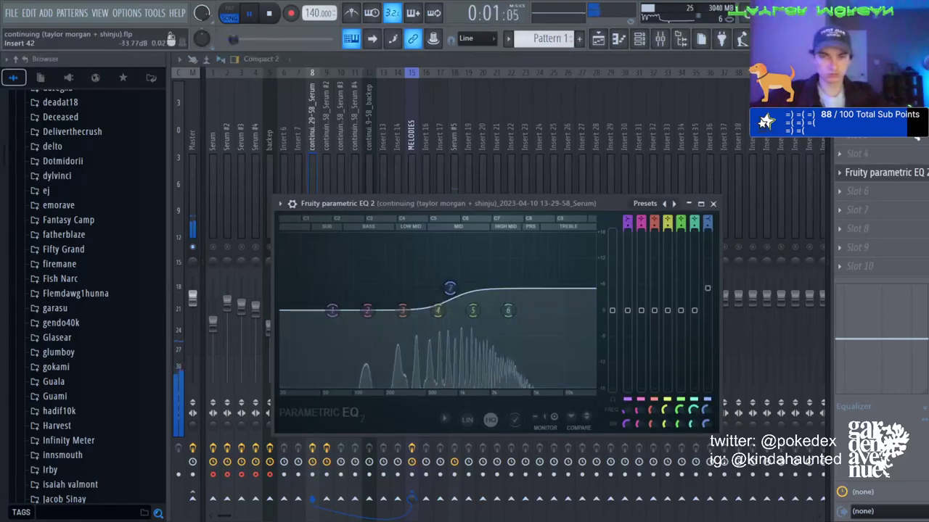
{"action": "left_click", "coordinate": [713, 204]}
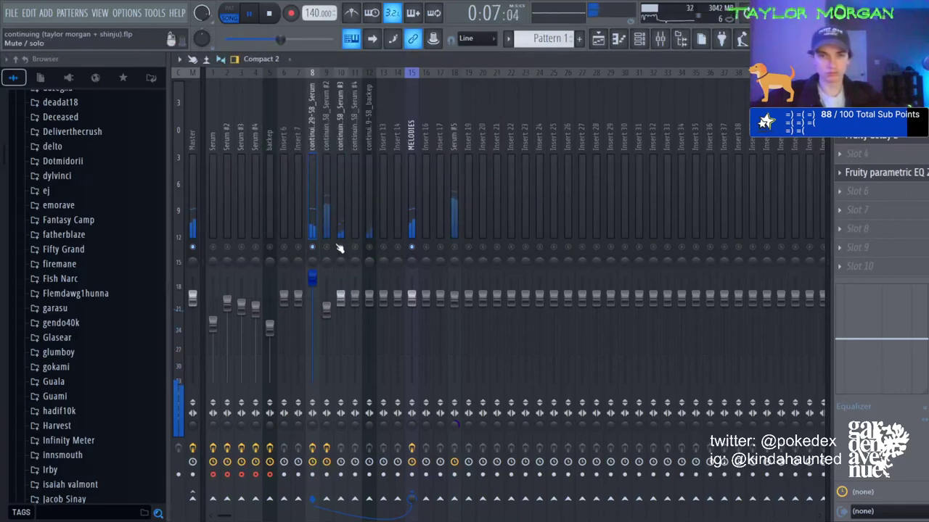
Bring the other audio inserts back in alongside Serum and raise the Serum #2 audio insert's volume.
{"action": "left_click", "coordinate": [330, 290]}
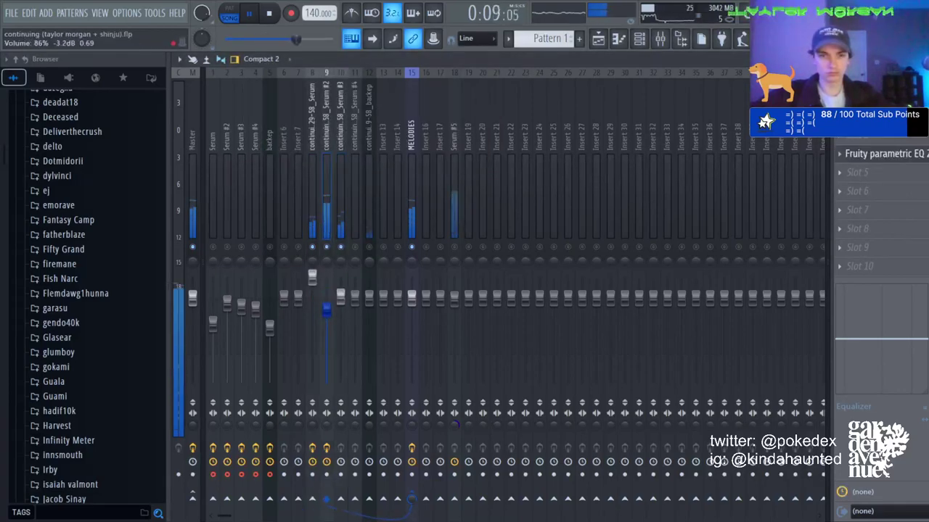
{"action": "left_click", "coordinate": [369, 297]}
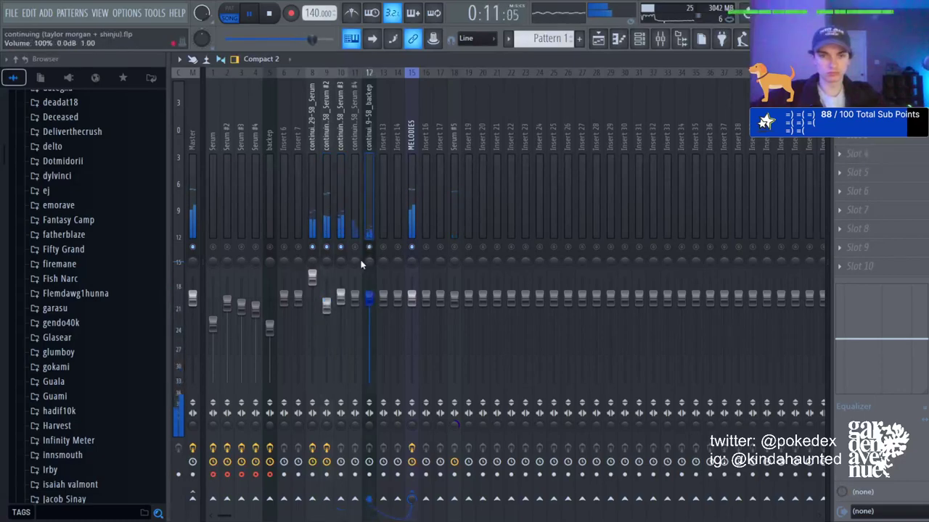
{"action": "left_click", "coordinate": [327, 303]}
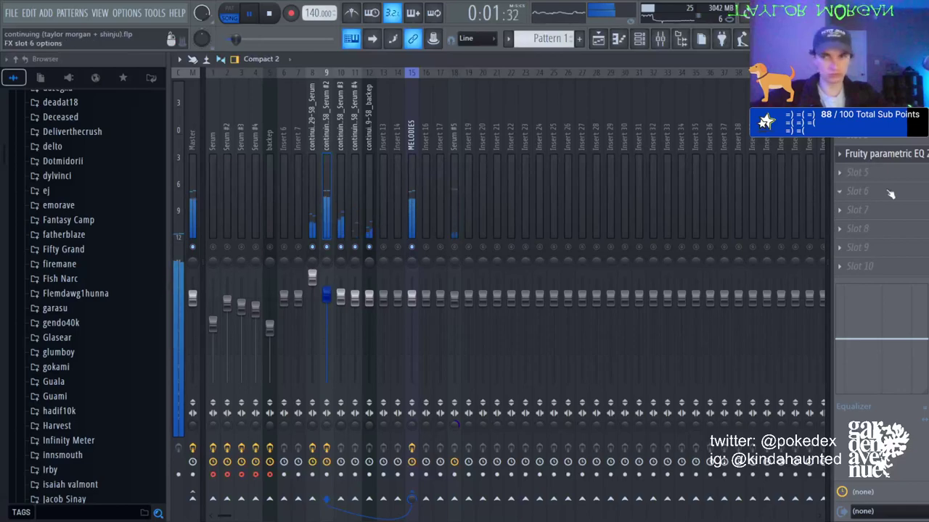
Open the Serum #2 audio clip's settings from Track 3 and check its channel in the channel rack.
{"action": "left_click", "coordinate": [606, 39]}
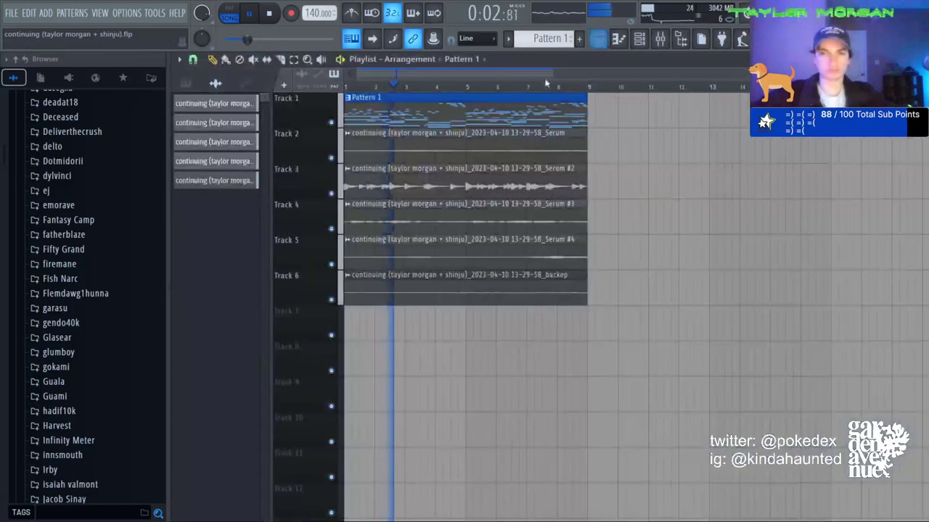
{"action": "double_click", "coordinate": [534, 182]}
{"action": "scroll", "coordinate": [326, 284], "scroll_direction": "down", "scroll_amount": 3}
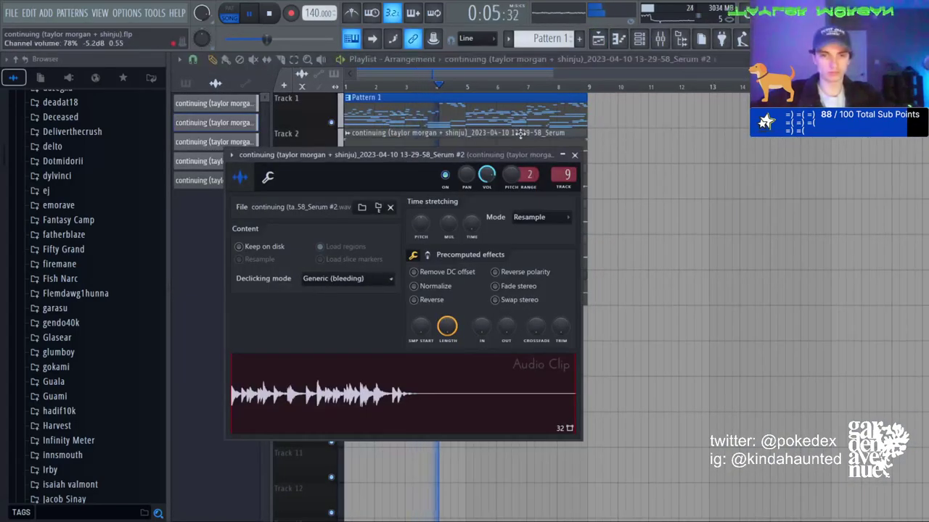
{"action": "left_click", "coordinate": [639, 41]}
{"action": "left_click", "coordinate": [638, 40]}
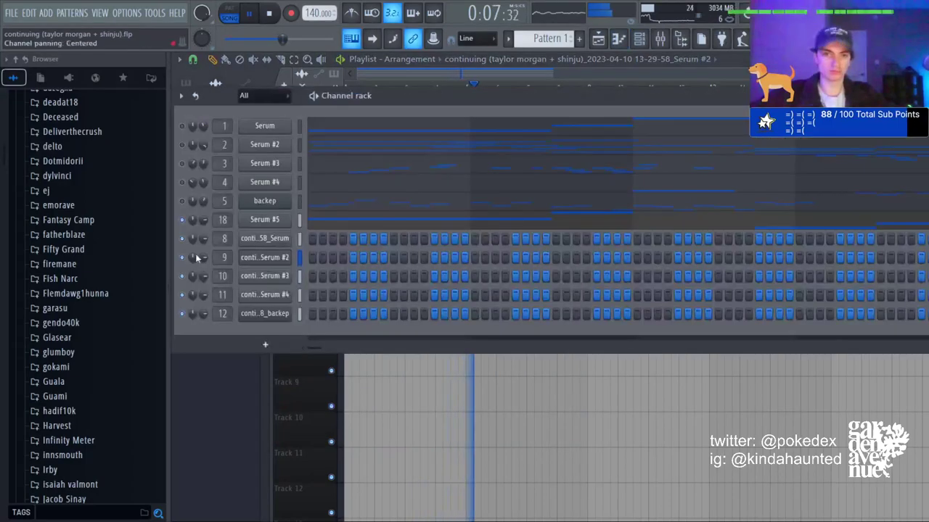
Open the Serum #5 instrument and examine its LFO 1, LFO 2 and oscillator A fine tuning.
{"action": "left_click", "coordinate": [659, 40]}
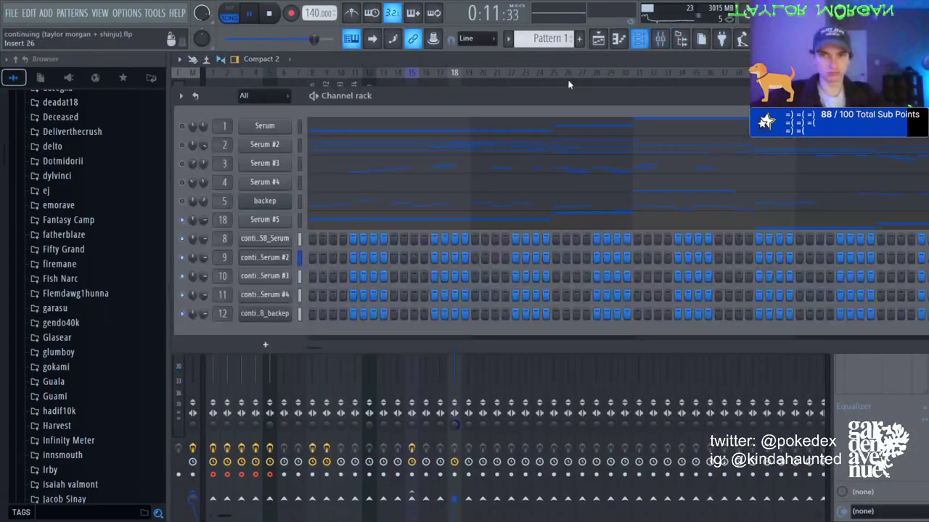
{"action": "left_click", "coordinate": [639, 40]}
{"action": "left_click", "coordinate": [261, 221]}
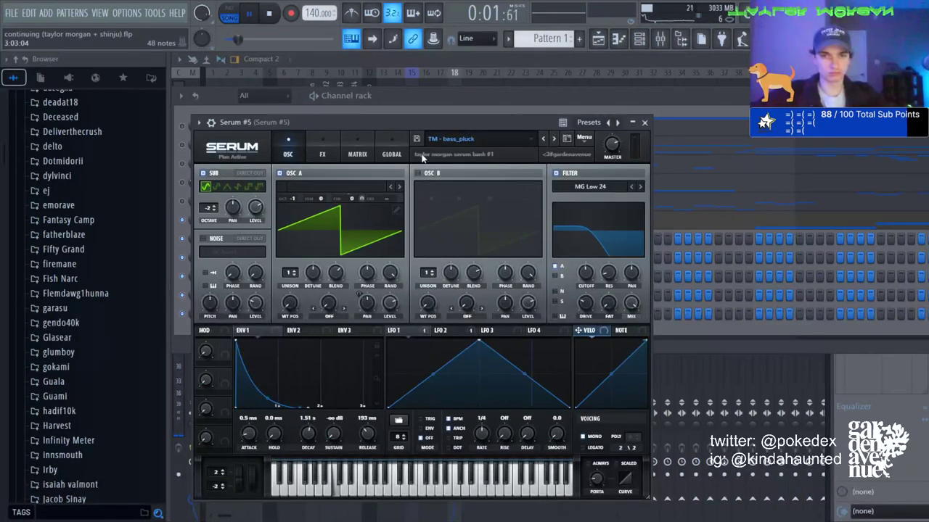
{"action": "left_click", "coordinate": [436, 333]}
{"action": "left_click", "coordinate": [417, 332]}
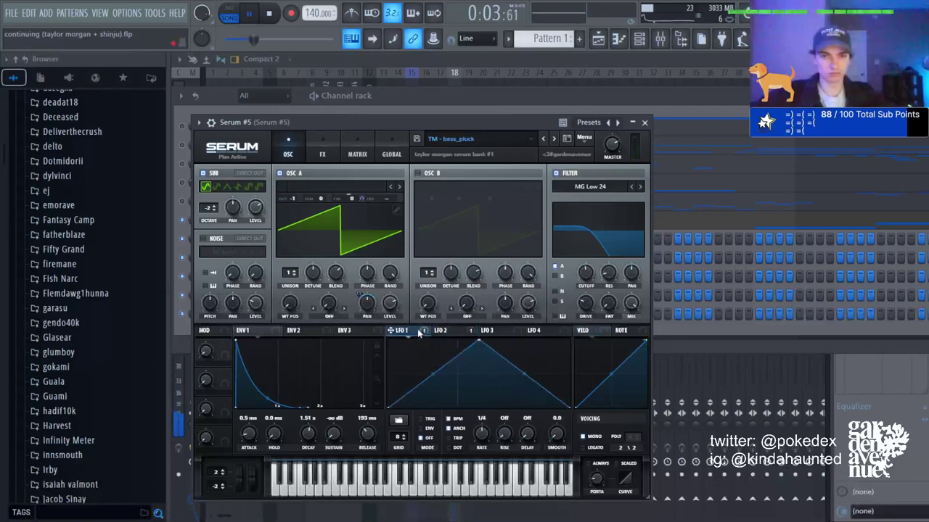
{"action": "left_click_drag", "start_coordinate": [362, 199], "coordinate": [362, 204]}
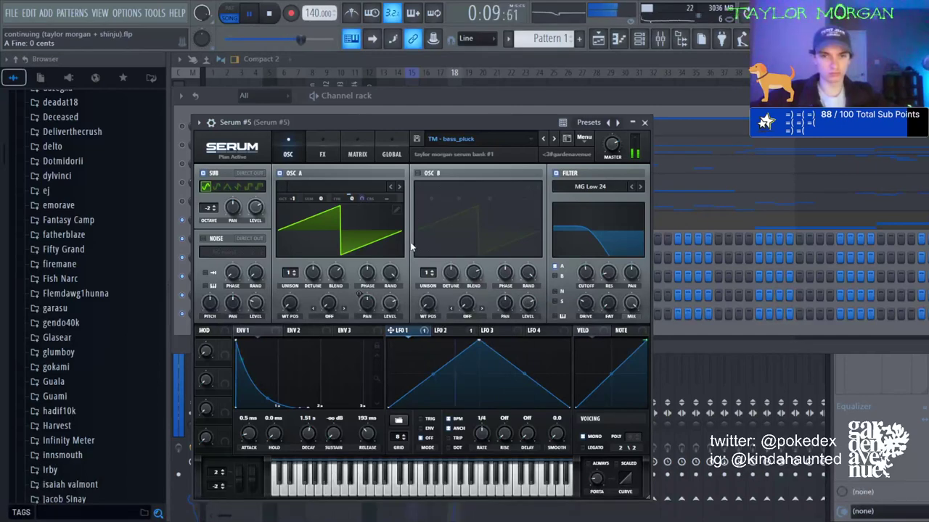
Raise the MELODIES insert's volume slightly, lower the Serum audio insert and set the Serum #2 audio insert to about 100%.
{"action": "left_click", "coordinate": [599, 40]}
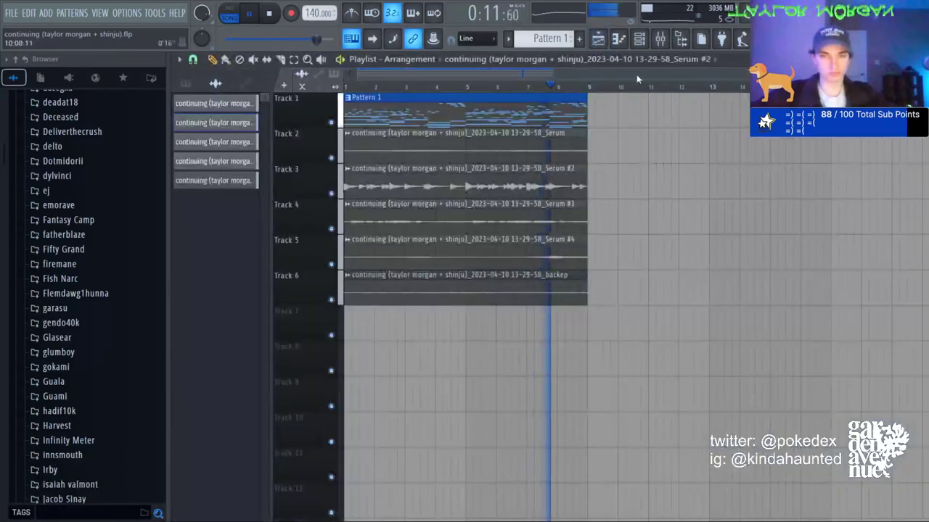
{"action": "left_click", "coordinate": [660, 40]}
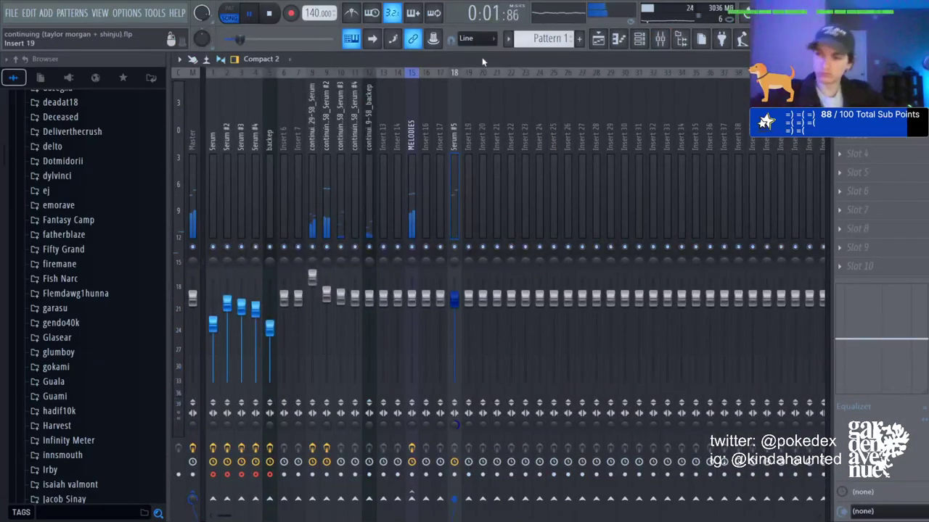
{"action": "mouse_move", "coordinate": [411, 298]}
{"action": "left_mouse_down"}
{"action": "mouse_move", "coordinate": [411, 286]}
{"action": "mouse_move", "coordinate": [416, 296]}
{"action": "left_mouse_up"}
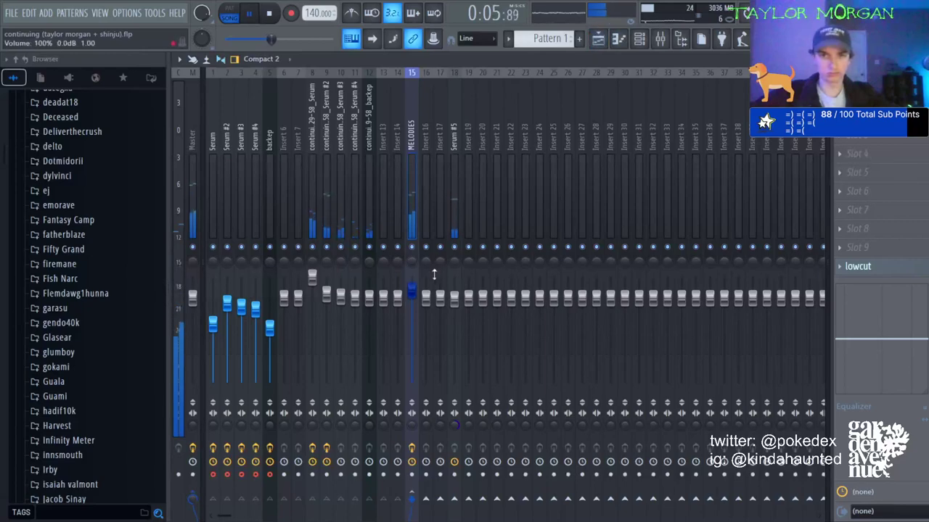
{"action": "left_click_drag", "start_coordinate": [312, 277], "coordinate": [312, 301]}
{"action": "left_click", "coordinate": [326, 302]}
{"action": "left_click", "coordinate": [326, 296]}
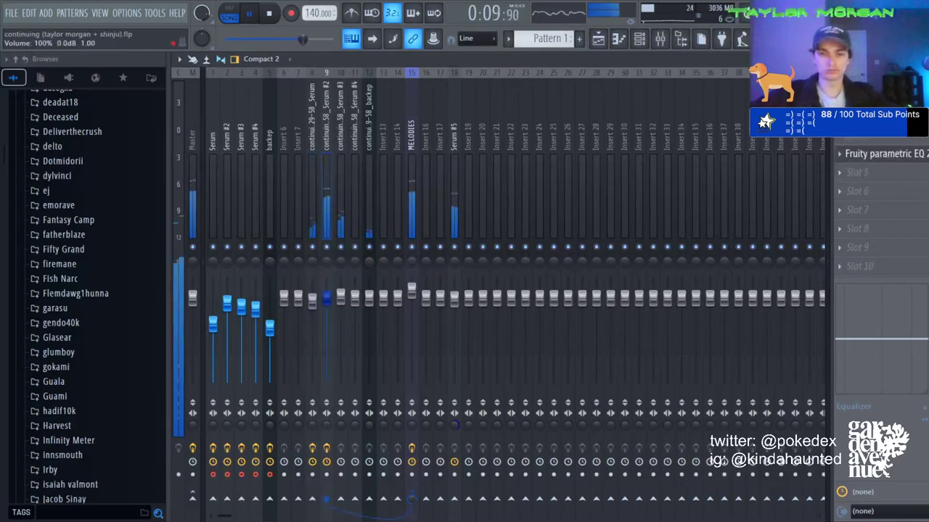
Cut the highs of the Serum #2 audio insert with band 7 of Fruity parametric EQ 2.
{"action": "left_click", "coordinate": [631, 386]}
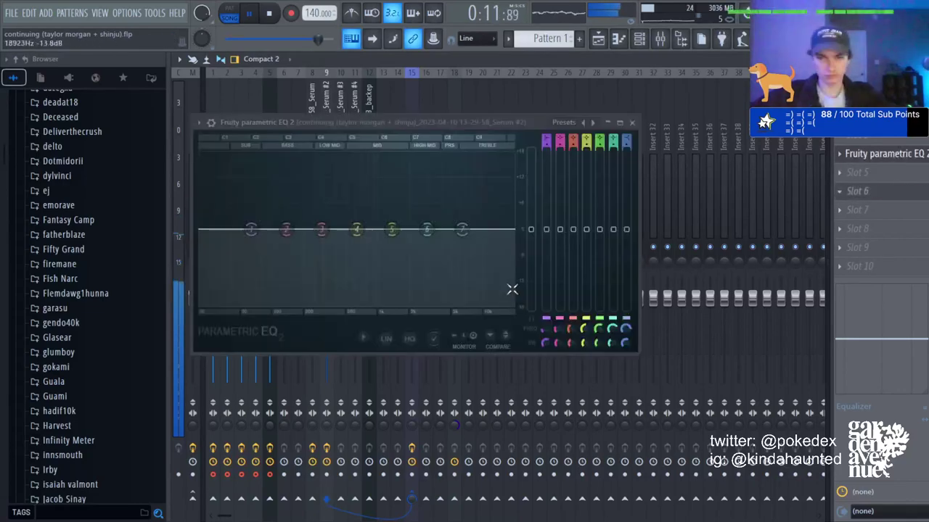
{"action": "left_click_drag", "start_coordinate": [462, 230], "coordinate": [435, 250]}
{"action": "left_click", "coordinate": [639, 39]}
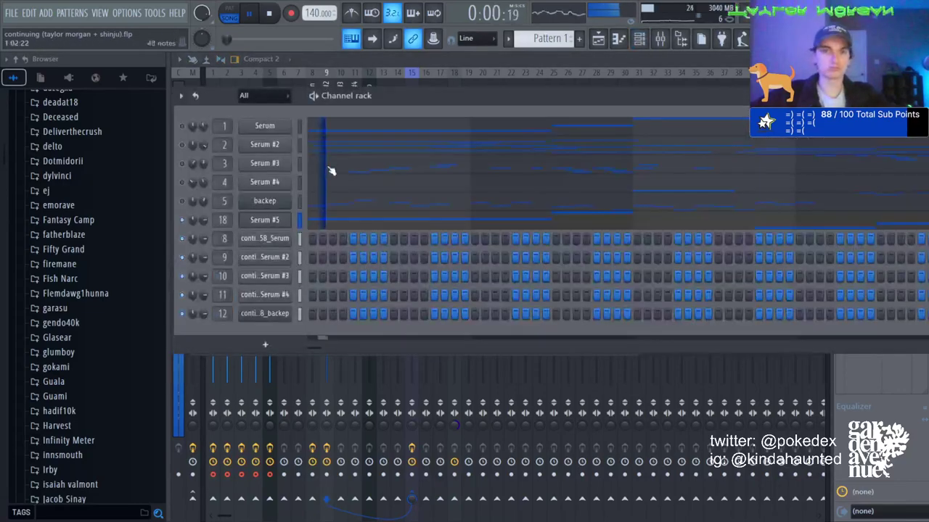
Add another Serum instrument to the channel rack and paste the Serum #2 notes into it.
{"action": "scroll", "coordinate": [75, 263], "scroll_direction": "up", "scroll_amount": 10}
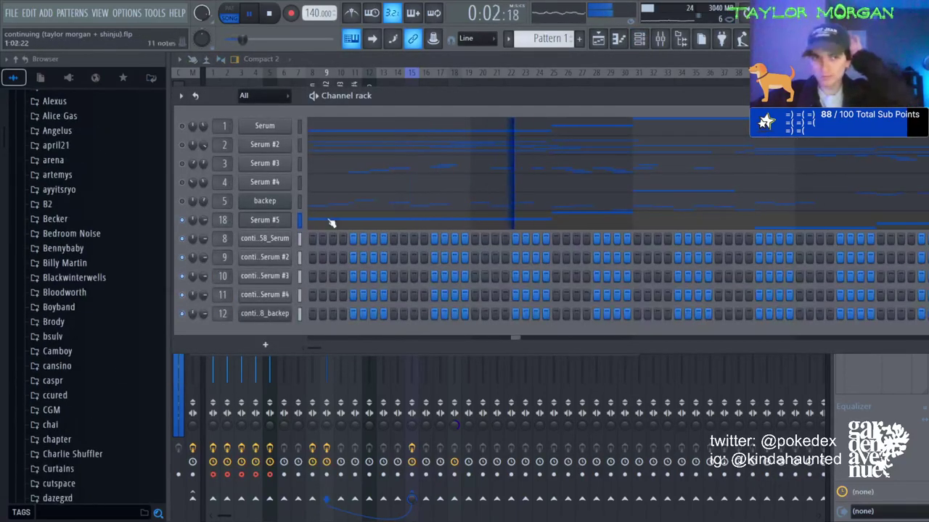
{"action": "left_click", "coordinate": [265, 342]}
{"action": "left_click", "coordinate": [481, 161]}
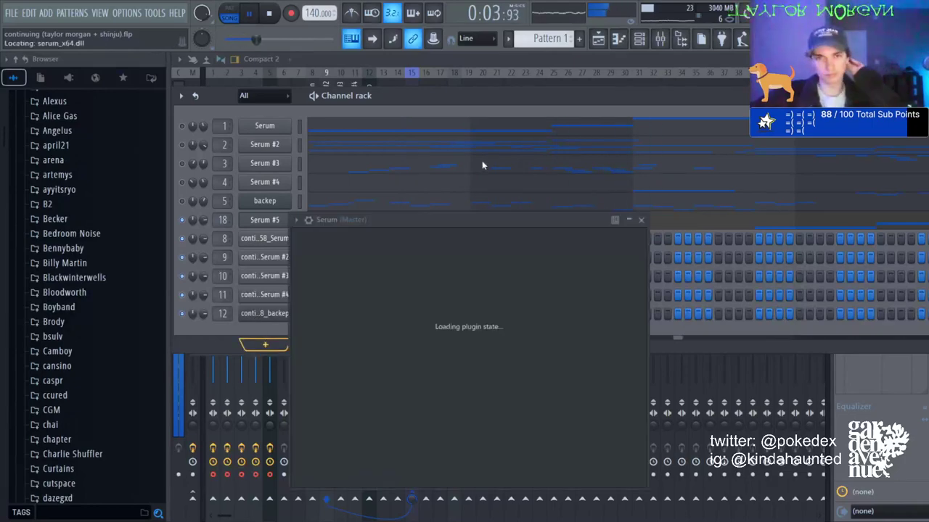
{"action": "left_click", "coordinate": [300, 145]}
{"action": "key", "text": "ctrl+v"}
Load the TM - key_fortress preset in Serum #6, lower its channel volume to 61% and play it in pattern mode.
{"action": "key", "text": "space"}
{"action": "left_click_drag", "start_coordinate": [203, 332], "coordinate": [203, 336]}
{"action": "key", "text": "space"}
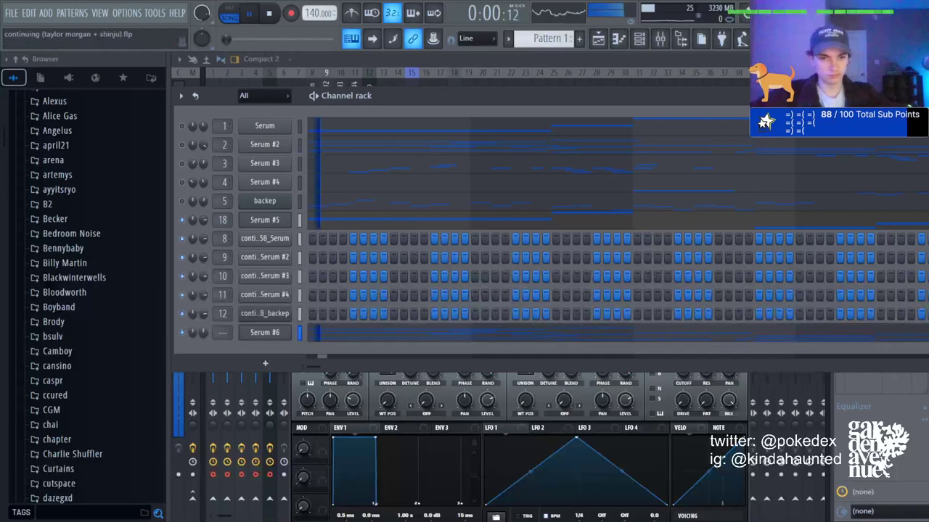
{"action": "key", "text": "space"}
{"action": "left_click", "coordinate": [283, 338]}
{"action": "left_click", "coordinate": [282, 338]}
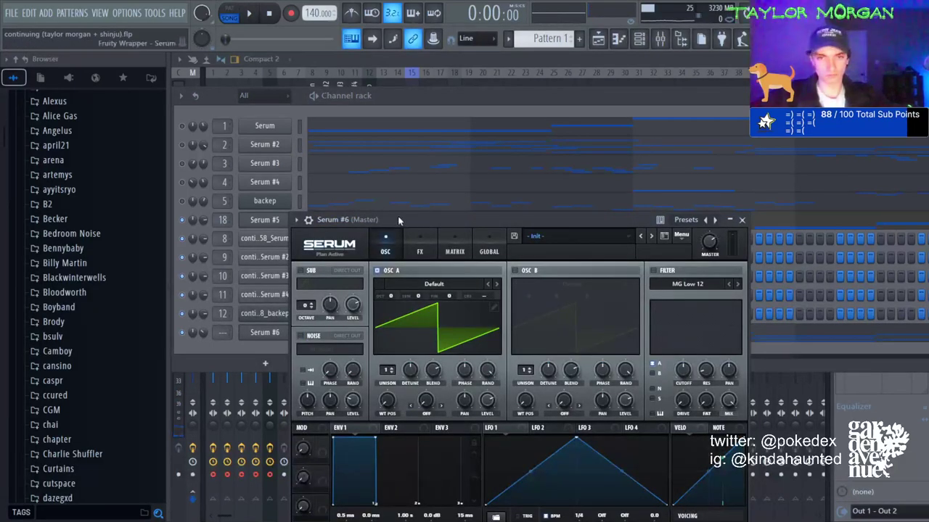
{"action": "key", "text": "ctrl+v"}
{"action": "key", "text": "space"}
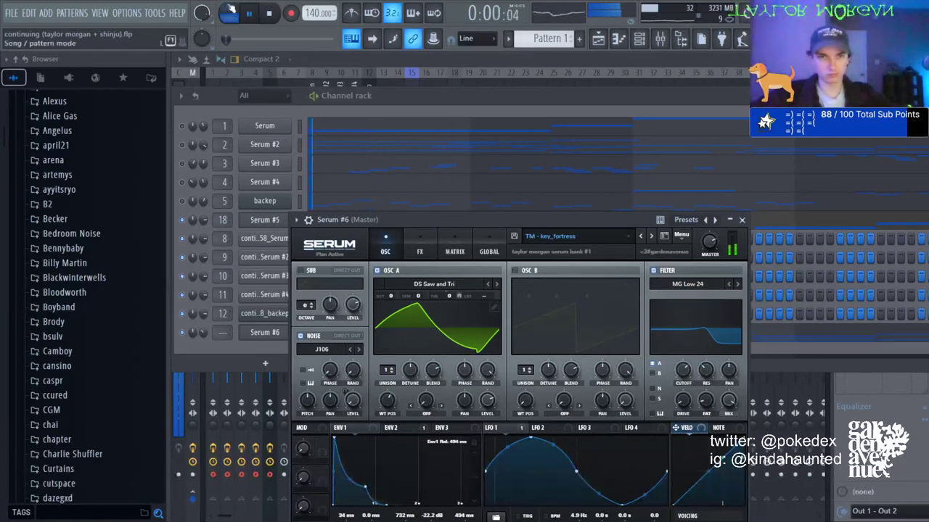
{"action": "key", "text": "l"}
{"action": "left_click", "coordinate": [266, 332]}
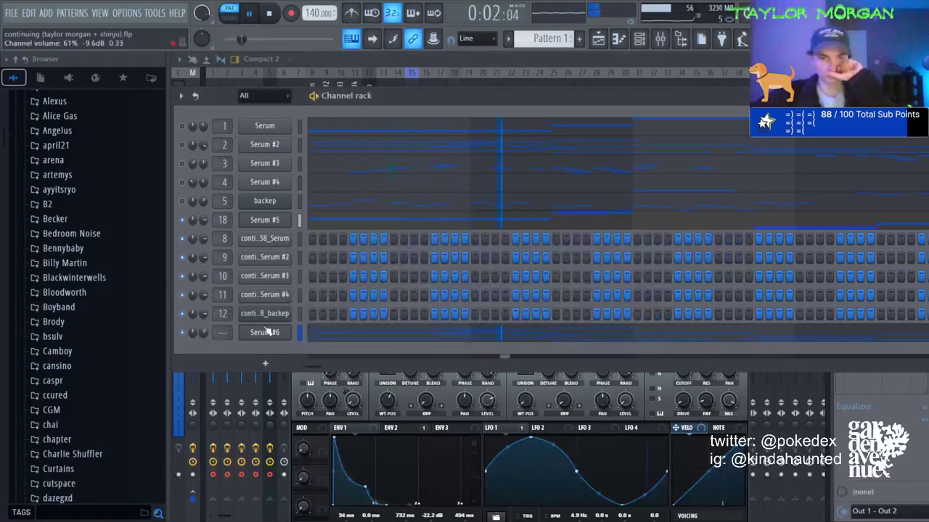
Give the Serum #6 mixer insert a Fruity delay 2 in ping pong feedback mode at 34% mix.
{"action": "left_click", "coordinate": [659, 38]}
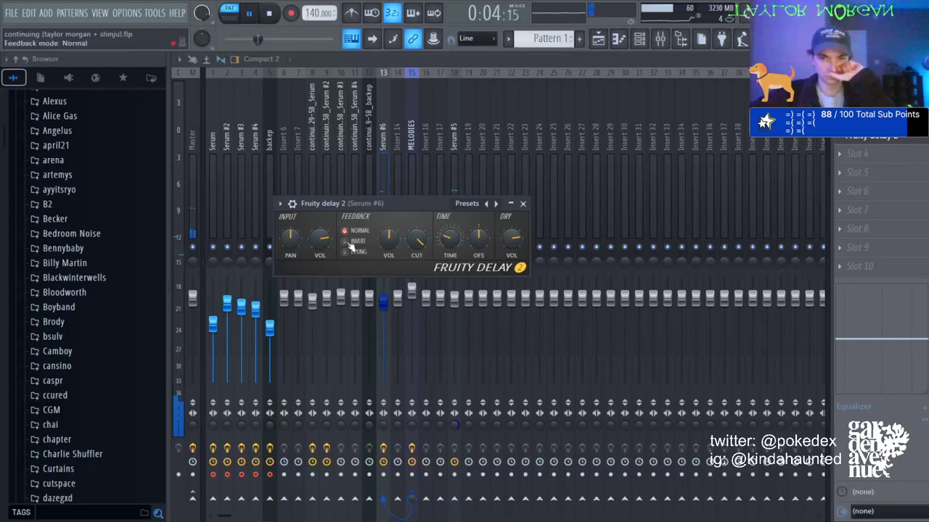
{"action": "left_click", "coordinate": [351, 251]}
{"action": "key", "text": "Escape"}
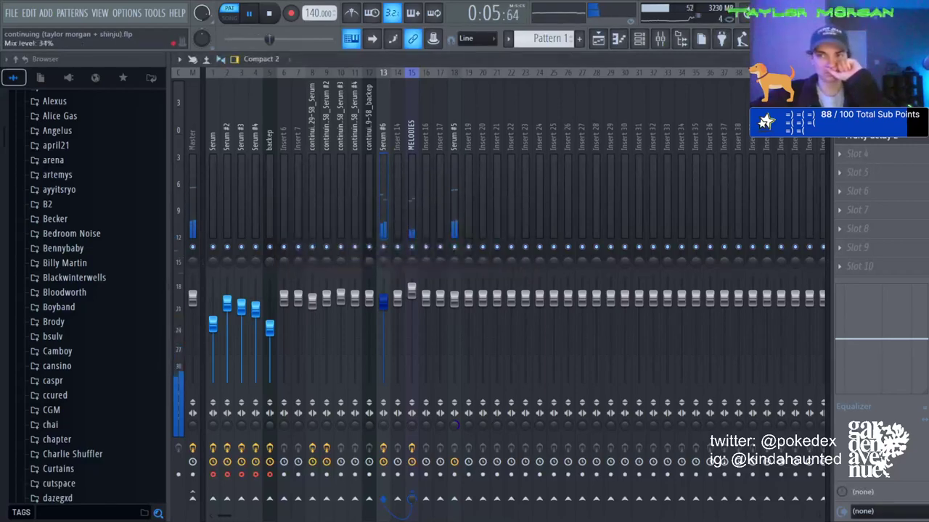
Add Fruity parametric EQ 2 to slot 5 of the Serum #6 insert and reshape its bands.
{"action": "left_click", "coordinate": [880, 178]}
{"action": "left_click", "coordinate": [512, 338]}
{"action": "left_click_drag", "start_coordinate": [410, 213], "coordinate": [282, 237]}
{"action": "left_click_drag", "start_coordinate": [375, 213], "coordinate": [453, 243]}
Try the Serum #6 melody an octave higher in the piano roll, then return it to its original octave.
{"action": "key", "text": "F7"}
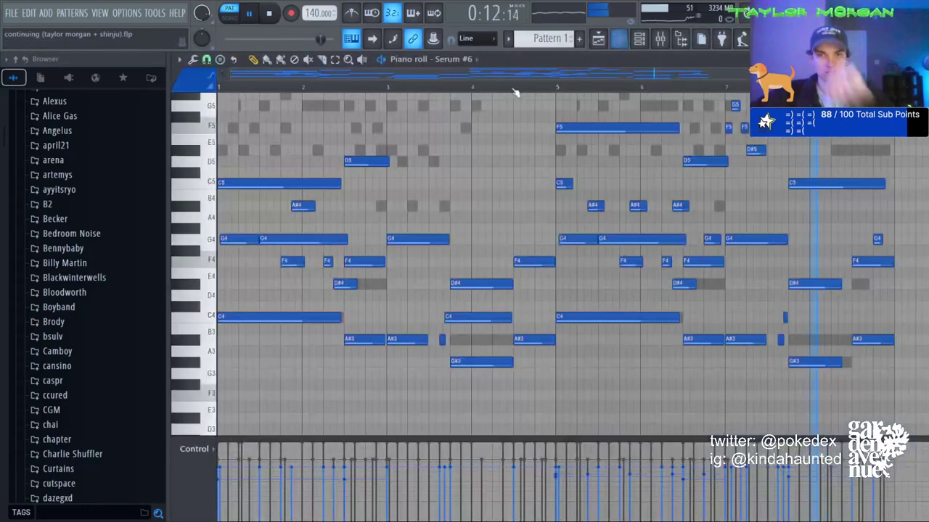
{"action": "key", "text": "ctrl+Up"}
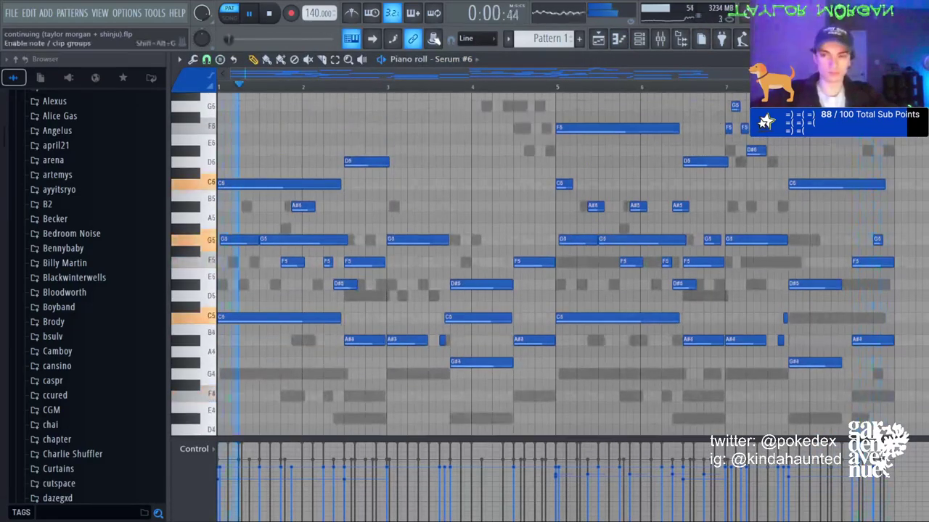
{"action": "key", "text": "ctrl+Down"}
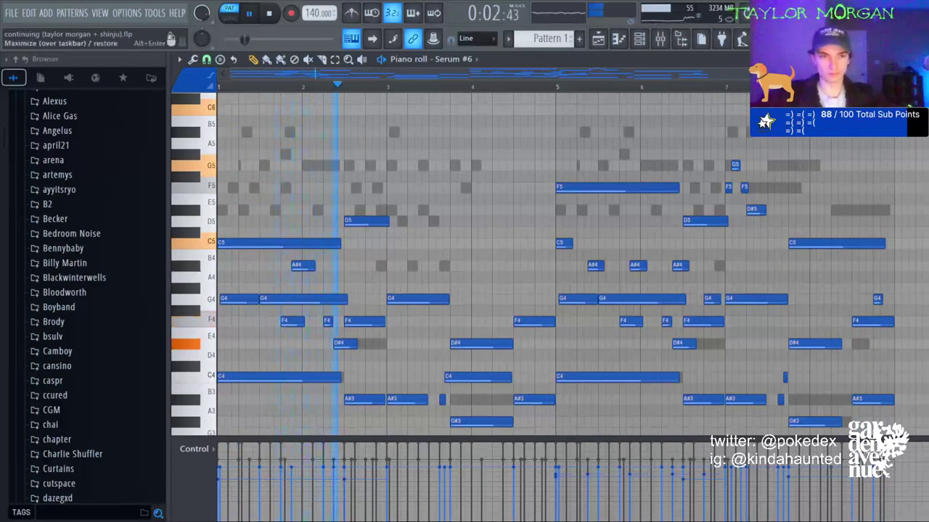
{"action": "scroll", "coordinate": [396, 195], "scroll_direction": "down", "scroll_amount": 4}
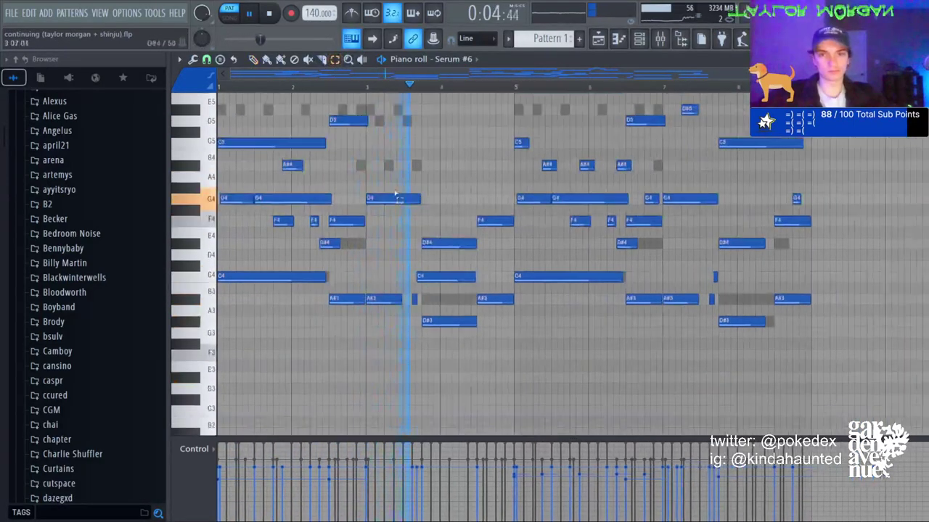
{"action": "scroll", "coordinate": [533, 323], "scroll_direction": "up", "scroll_amount": 2}
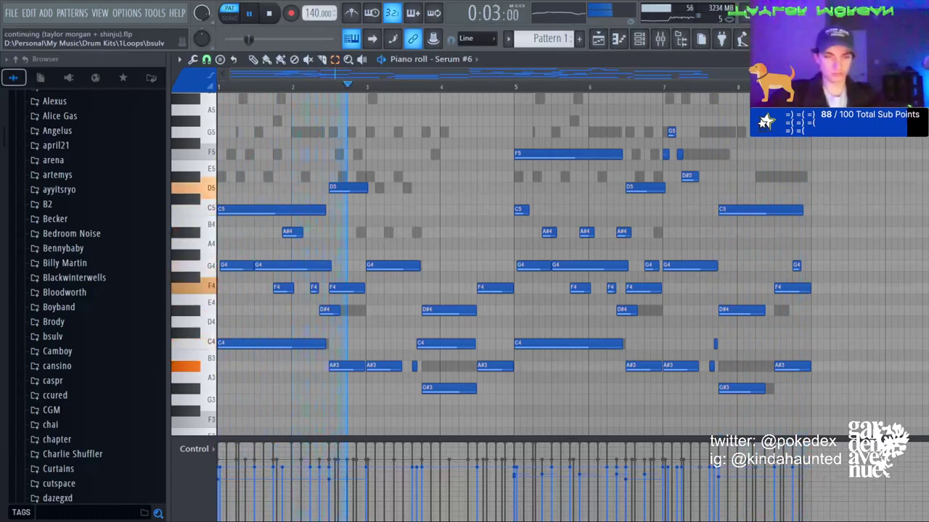
Start the last G#3 note of Serum #5 slightly later and make it end where the final A#3 begins.
{"action": "key", "text": "Up"}
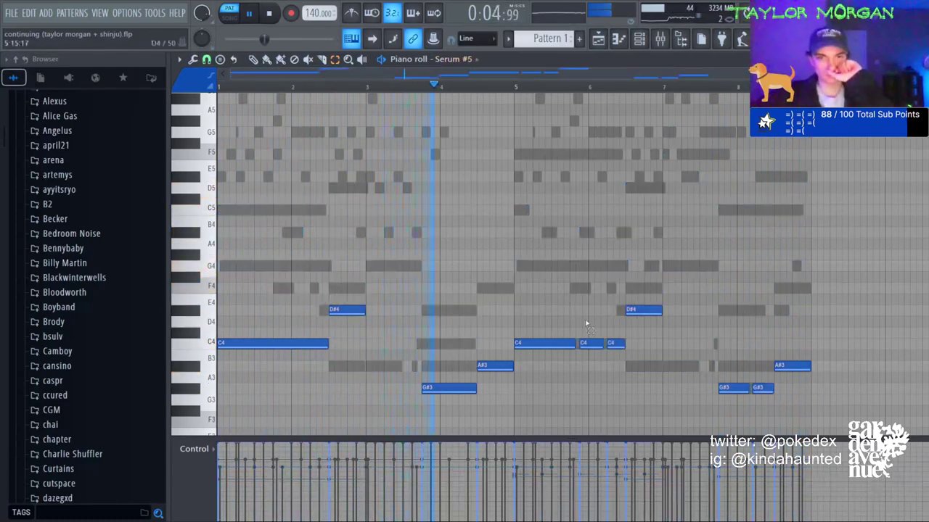
{"action": "left_click", "coordinate": [761, 388], "text": "ctrl"}
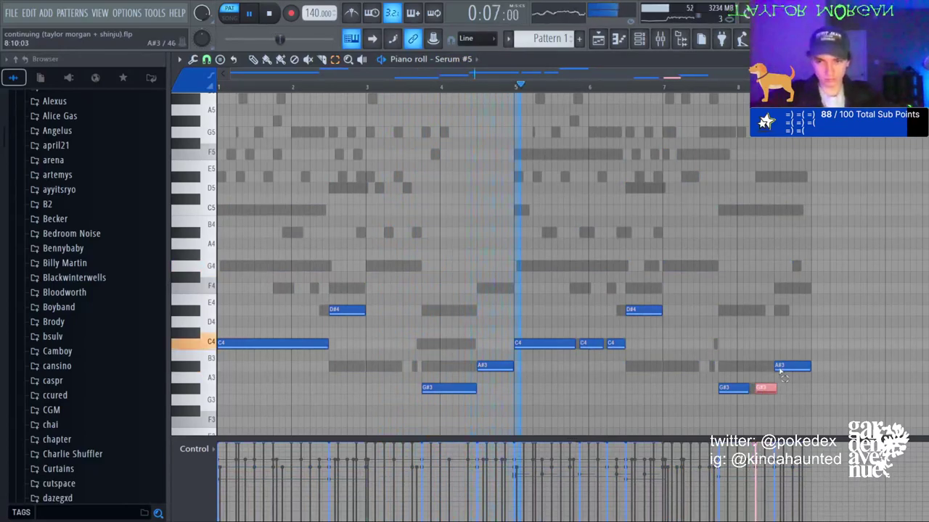
{"action": "left_click", "coordinate": [780, 369], "text": "ctrl+shift"}
{"action": "key", "text": "ctrl+l"}
{"action": "left_click", "coordinate": [830, 376], "text": "ctrl"}
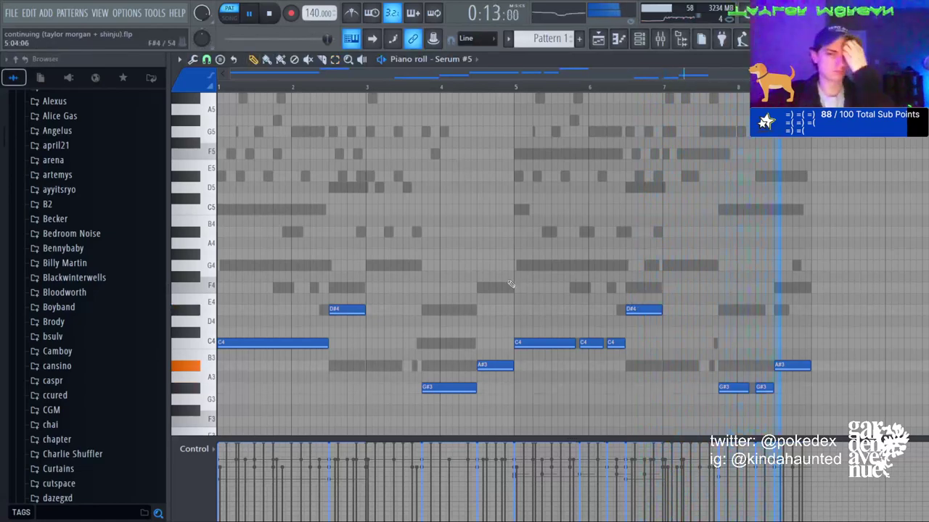
Try raising the last two G#3 notes of Serum #5 by an octave to G#4.
{"action": "left_click", "coordinate": [639, 42]}
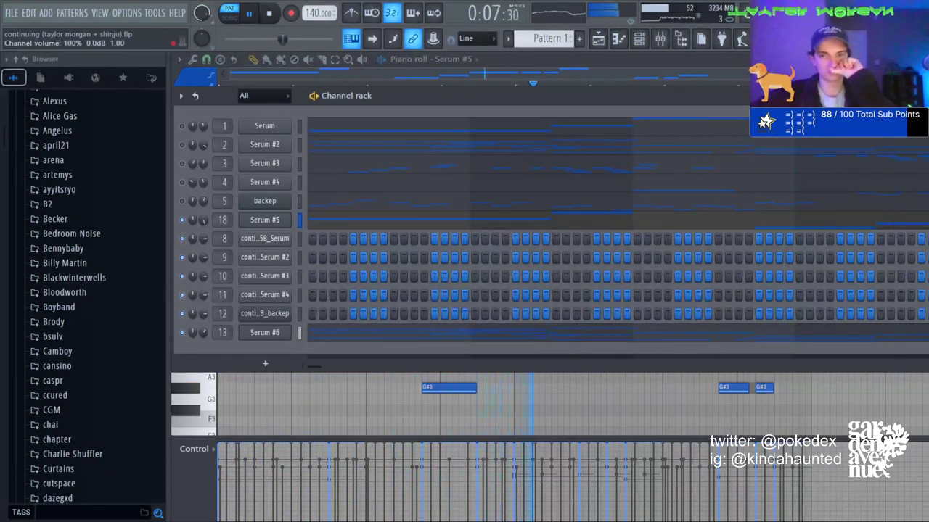
{"action": "left_click", "coordinate": [660, 382]}
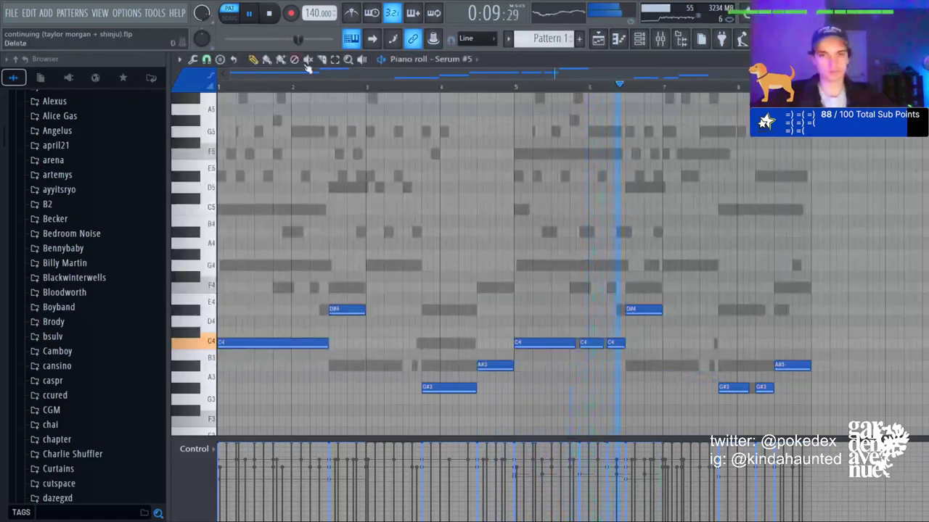
{"action": "left_click_drag", "start_coordinate": [744, 354], "coordinate": [733, 415]}
{"action": "key", "text": "ctrl+Up"}
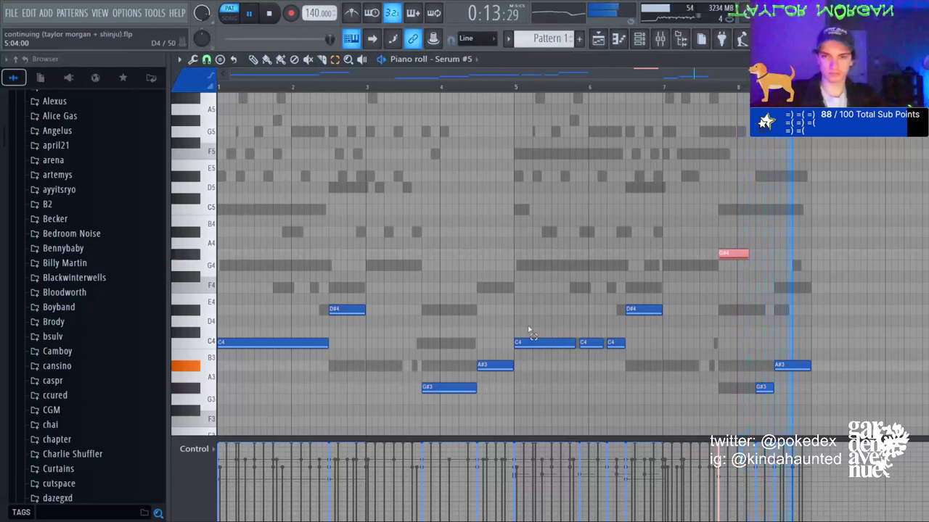
{"action": "left_click_drag", "start_coordinate": [766, 368], "coordinate": [762, 403]}
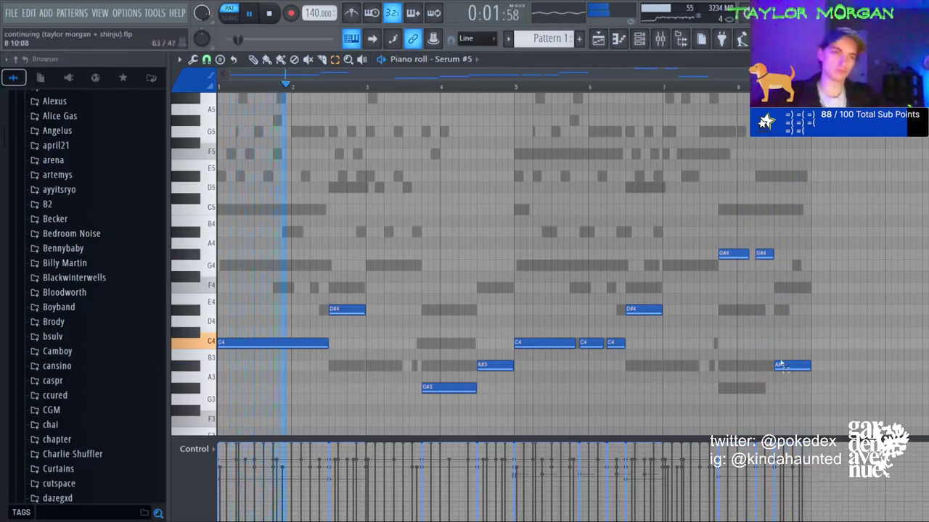
Set the Serum #5 mixer insert's volume to about 100% (0.1 dB).
{"action": "left_click", "coordinate": [660, 38]}
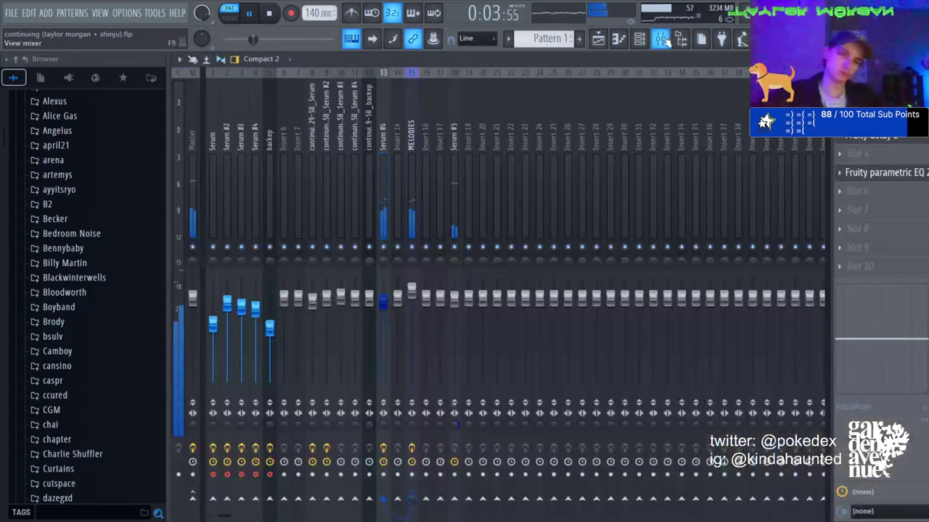
{"action": "left_click", "coordinate": [454, 297]}
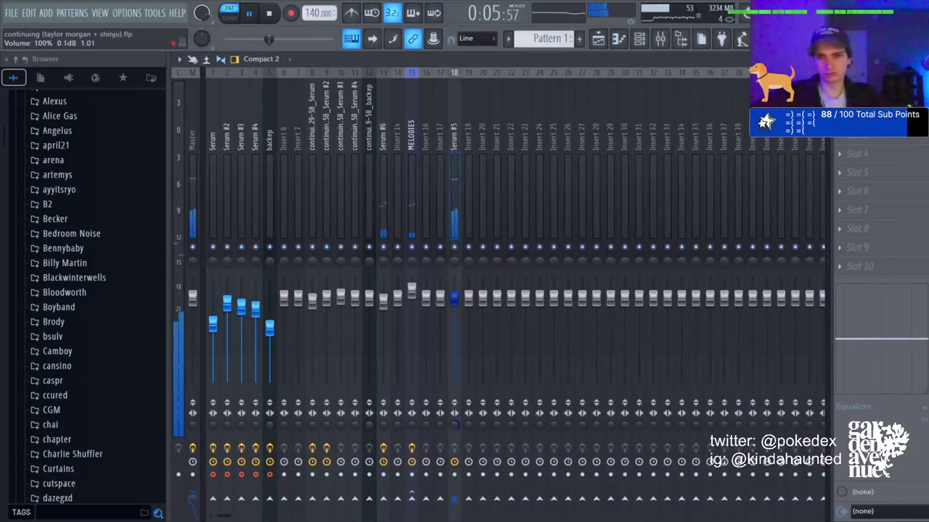
Browse the hi hats of the 4evr + taylor morgan drumkit v3 and preview the 4evr - savestate hihat.
{"action": "left_click", "coordinate": [651, 37]}
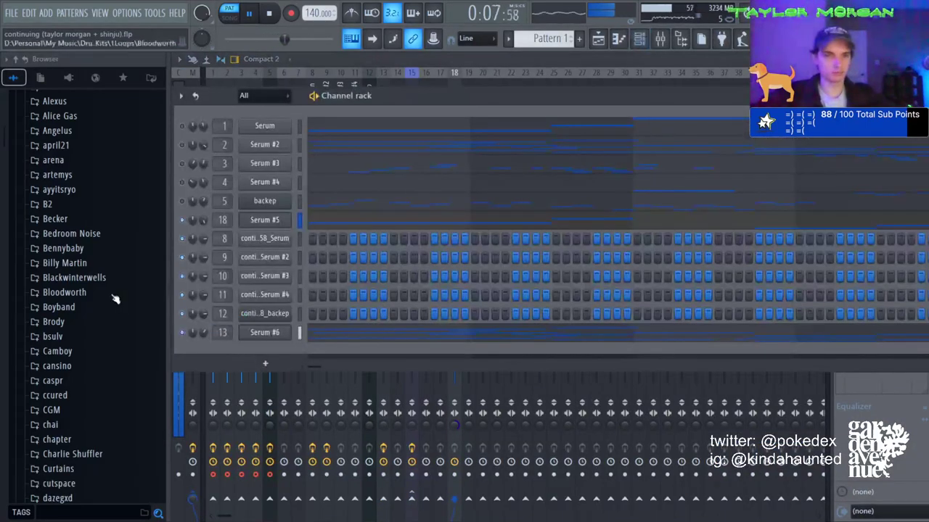
{"action": "scroll", "coordinate": [101, 232], "scroll_direction": "up", "scroll_amount": 6}
{"action": "left_click", "coordinate": [68, 229]}
{"action": "scroll", "coordinate": [69, 230], "scroll_direction": "up", "scroll_amount": 4}
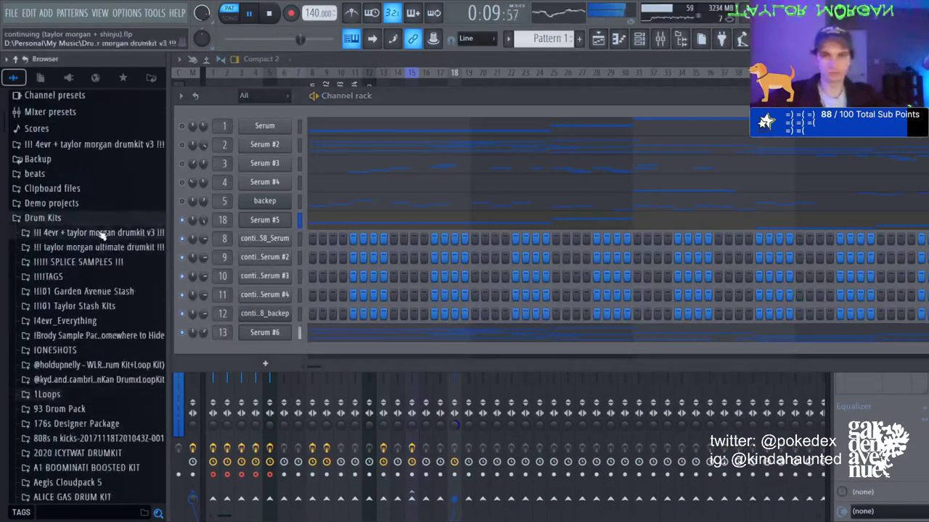
{"action": "left_click", "coordinate": [103, 233]}
{"action": "left_click", "coordinate": [77, 231]}
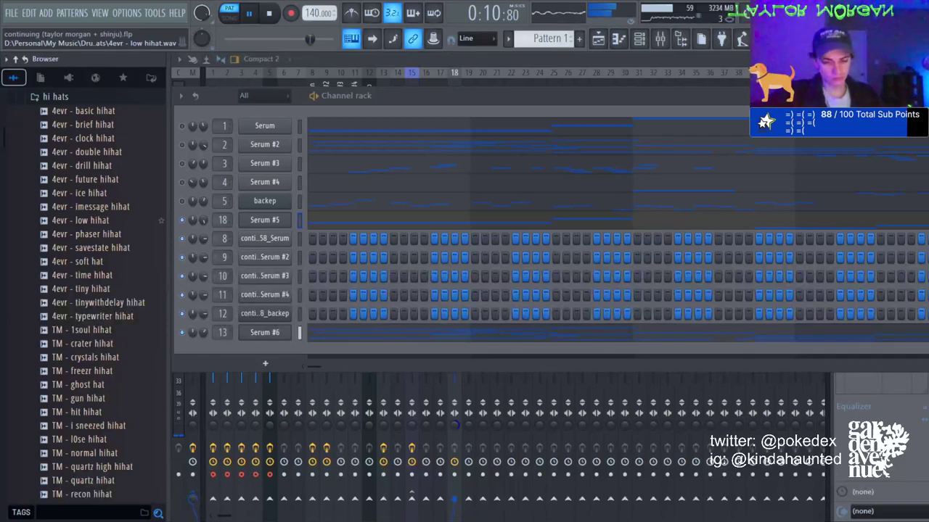
{"action": "left_click", "coordinate": [96, 248]}
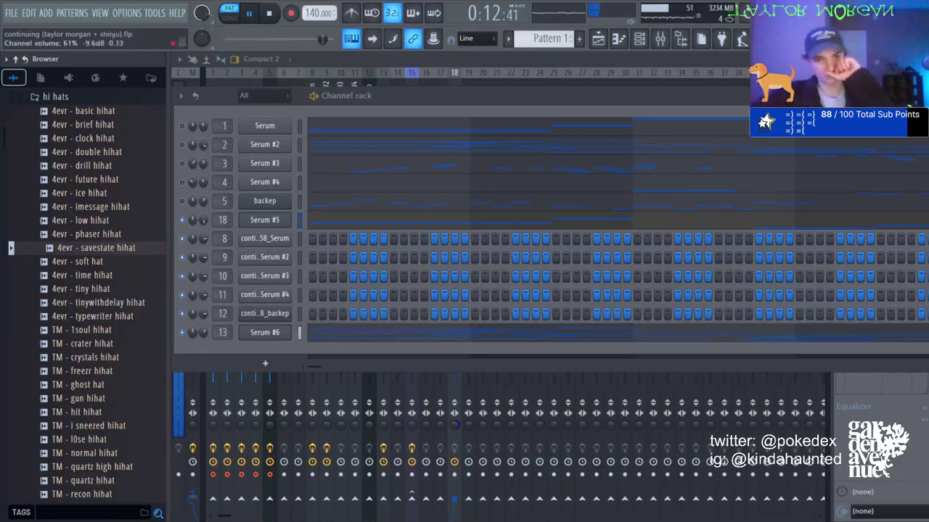
Move the two G#4 notes near the end of Serum #5 back down an octave to G#3.
{"action": "left_click", "coordinate": [338, 221]}
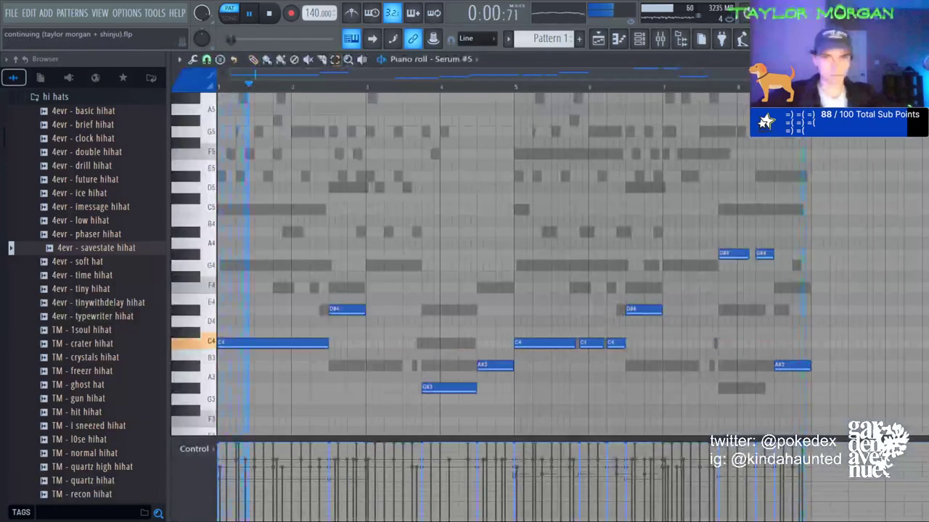
{"action": "left_click_drag", "start_coordinate": [793, 254], "coordinate": [600, 174]}
{"action": "key", "text": "ctrl+Down"}
{"action": "key", "text": "ctrl+d"}
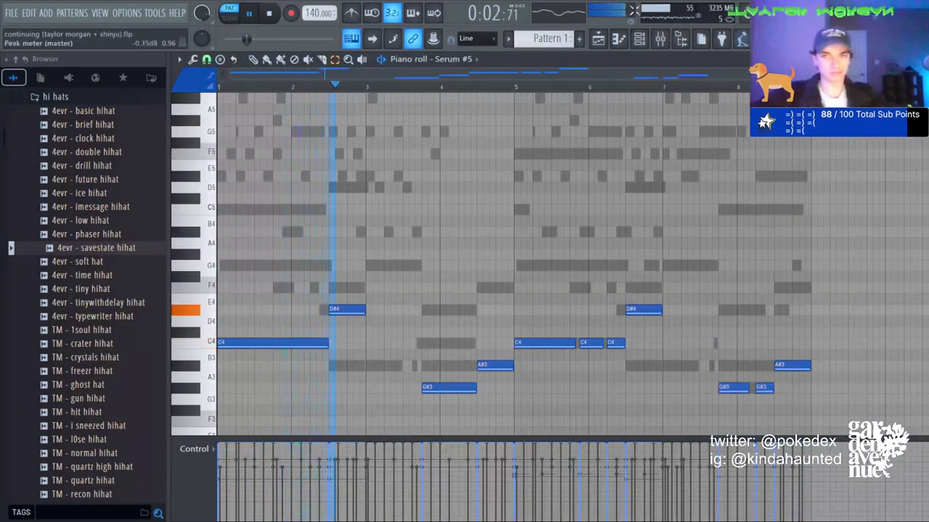
Bring up the playlist, switch playback from pattern to song mode and stop it.
{"action": "left_click", "coordinate": [639, 39]}
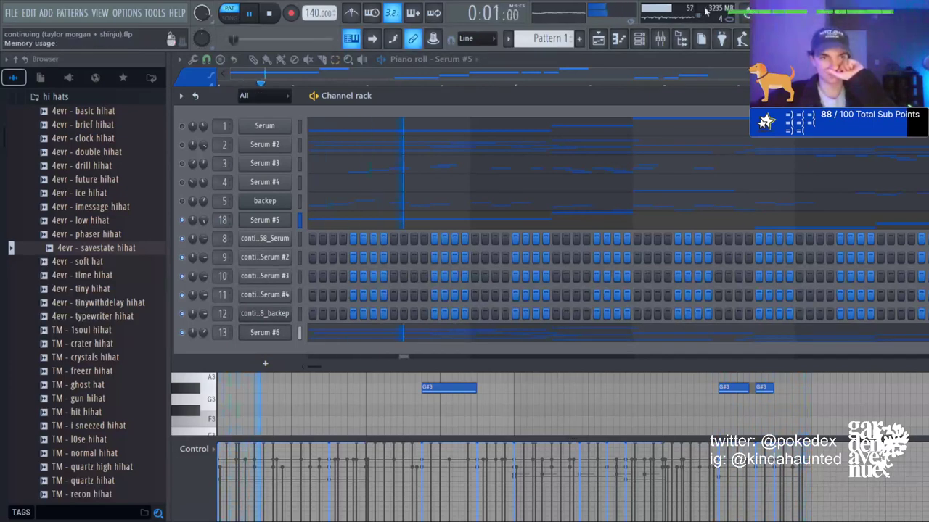
{"action": "left_click", "coordinate": [659, 38]}
{"action": "key", "text": "F5"}
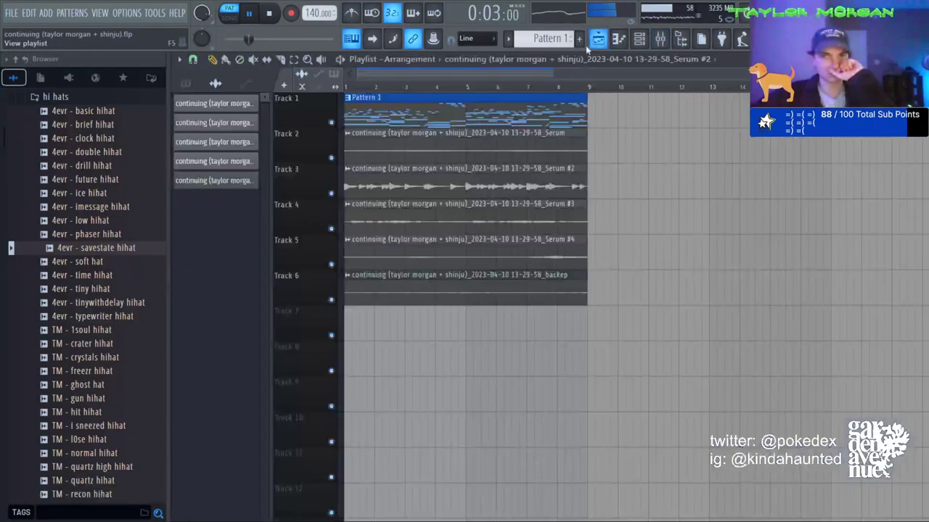
{"action": "key", "text": "l"}
{"action": "key", "text": "space"}
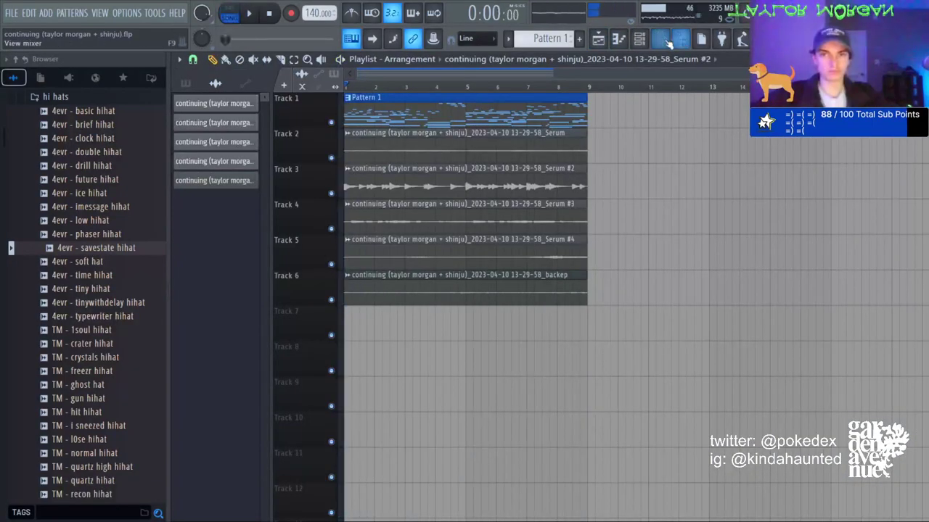
Solo the Serum #2 audio insert during playback, then solo the Serum #6 insert instead.
{"action": "left_click", "coordinate": [661, 39]}
{"action": "right_click", "coordinate": [313, 248]}
{"action": "key", "text": "space"}
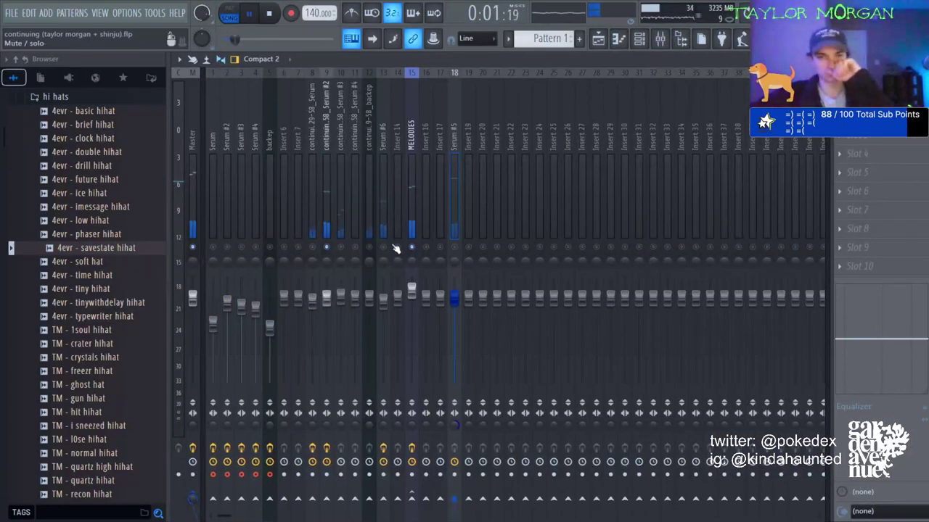
{"action": "left_click", "coordinate": [383, 299]}
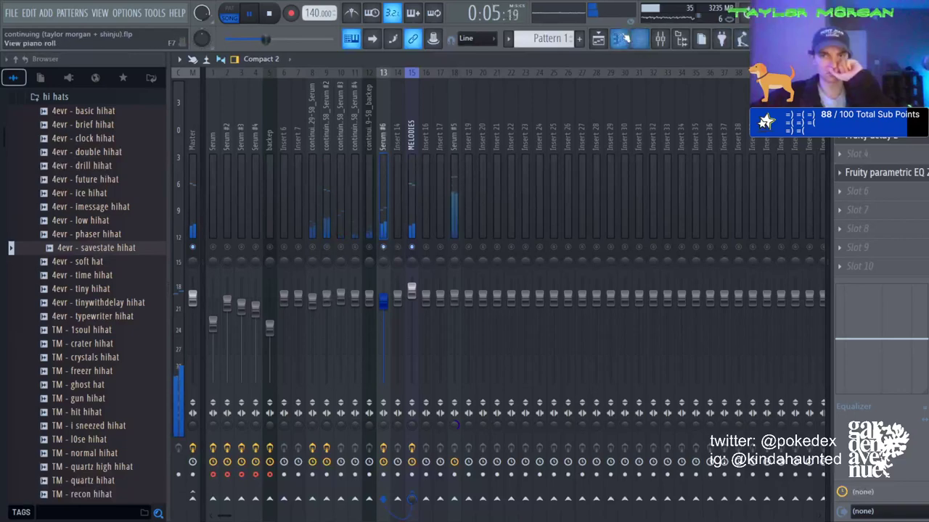
Transpose all Serum #6 notes up one octave and lower the Serum #6 mixer insert's volume to about 62%.
{"action": "key", "text": "F7"}
{"action": "scroll", "coordinate": [460, 62], "scroll_direction": "down", "scroll_amount": 1}
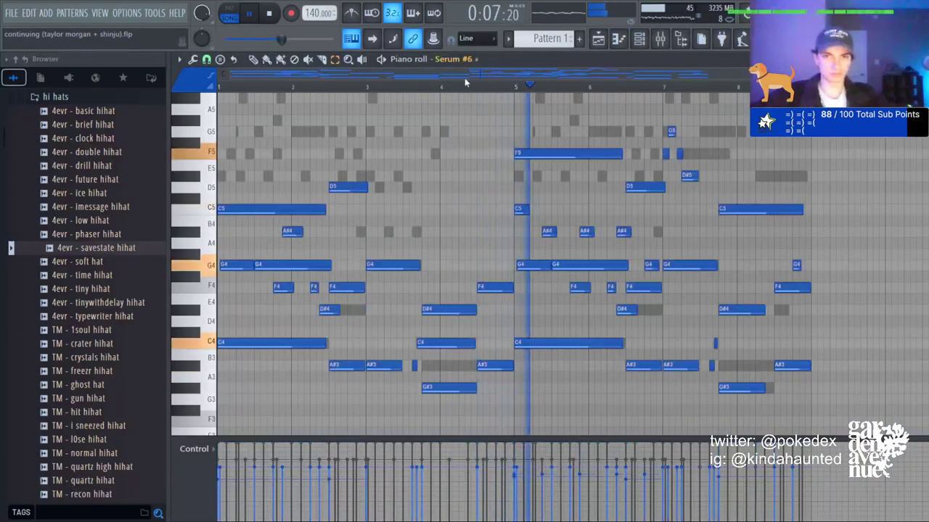
{"action": "key", "text": "ctrl+Up"}
{"action": "key", "text": "F9"}
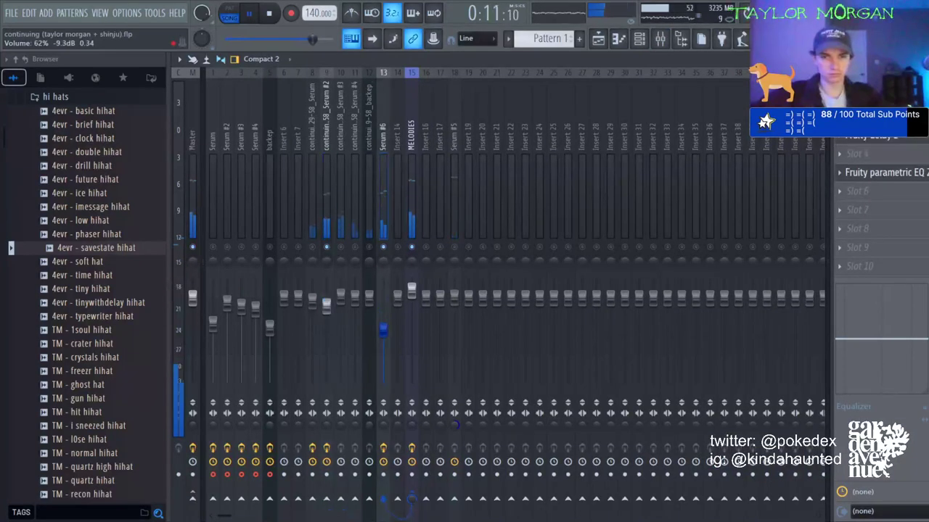
Replace the second half of the Serum #6 melody, from bar 5 on, with a copy of the first four bars.
{"action": "left_click", "coordinate": [618, 39]}
{"action": "scroll", "coordinate": [533, 142], "scroll_direction": "up", "scroll_amount": 1}
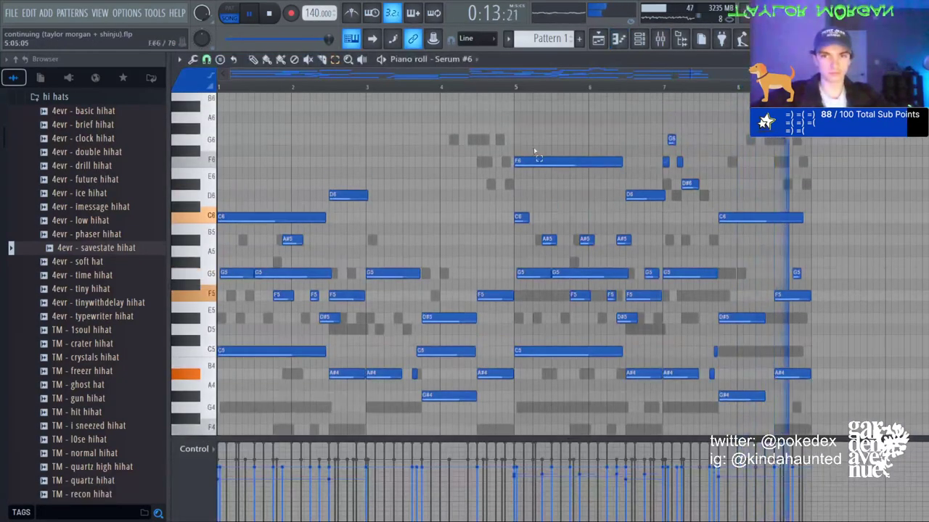
{"action": "left_click_drag", "start_coordinate": [523, 129], "coordinate": [890, 472], "text": "ctrl"}
{"action": "key", "text": "Delete"}
{"action": "key", "text": "ctrl+z"}
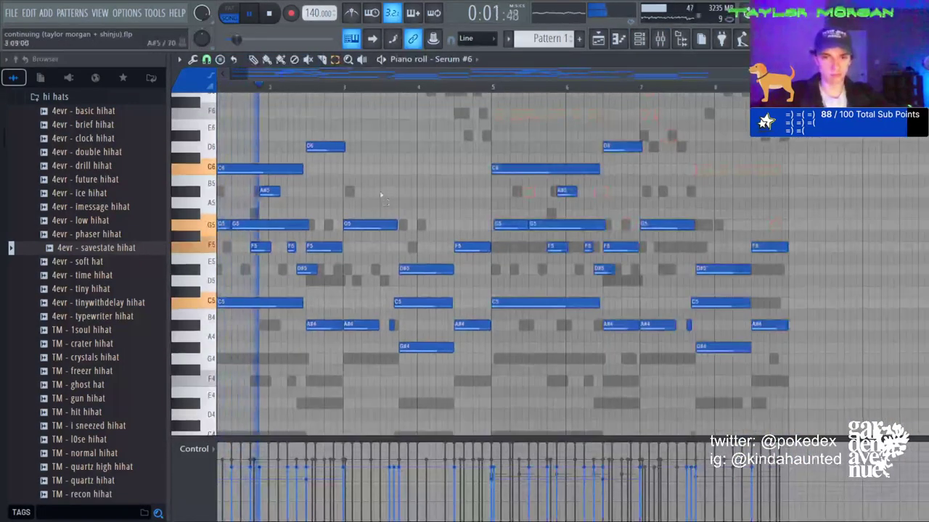
In the bounced Serum #2 insert's Parametric EQ 2, lower the high shelf and cut band 4 about 3.1 dB near 603 Hz.
{"action": "left_click", "coordinate": [659, 39]}
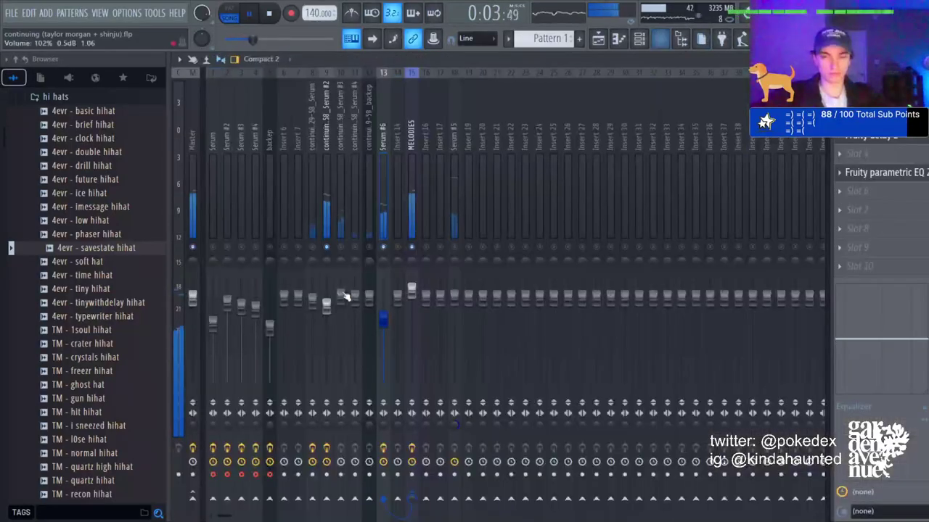
{"action": "left_click", "coordinate": [326, 307]}
{"action": "left_click", "coordinate": [916, 190]}
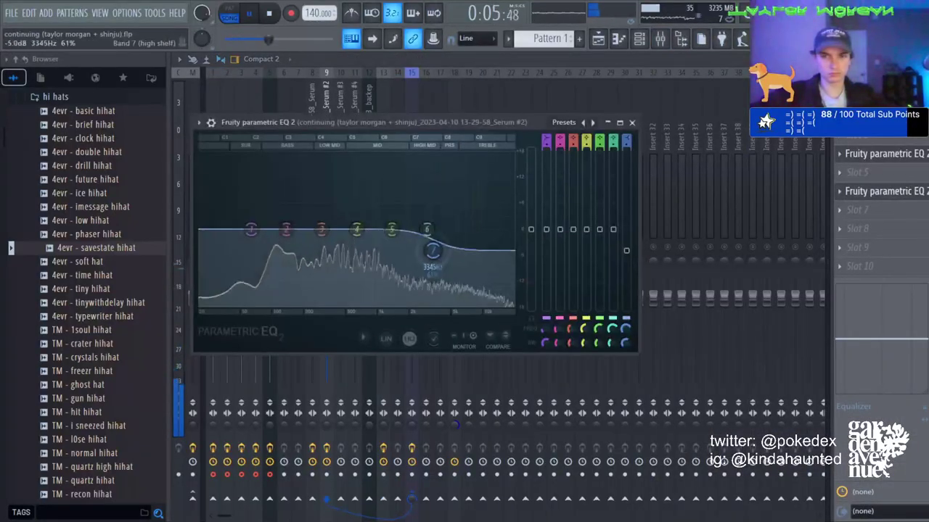
{"action": "mouse_move", "coordinate": [356, 229]}
{"action": "left_mouse_down"}
{"action": "mouse_move", "coordinate": [348, 121]}
{"action": "mouse_move", "coordinate": [331, 132]}
{"action": "mouse_move", "coordinate": [360, 194]}
{"action": "mouse_move", "coordinate": [354, 243]}
{"action": "left_mouse_up"}
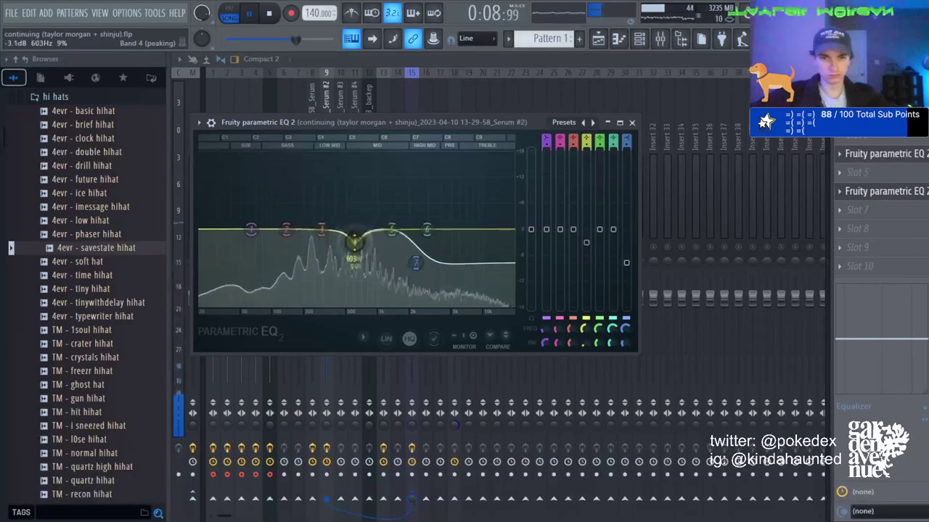
{"action": "left_click", "coordinate": [434, 57]}
Solo the bounced Serum #3 insert and add Fruity parametric EQ 2, boosting the high shelf and cutting band 5 about 6.2 dB near 260 Hz.
{"action": "left_click", "coordinate": [341, 248]}
{"action": "left_click_drag", "start_coordinate": [344, 302], "coordinate": [344, 300]}
{"action": "left_click", "coordinate": [341, 297]}
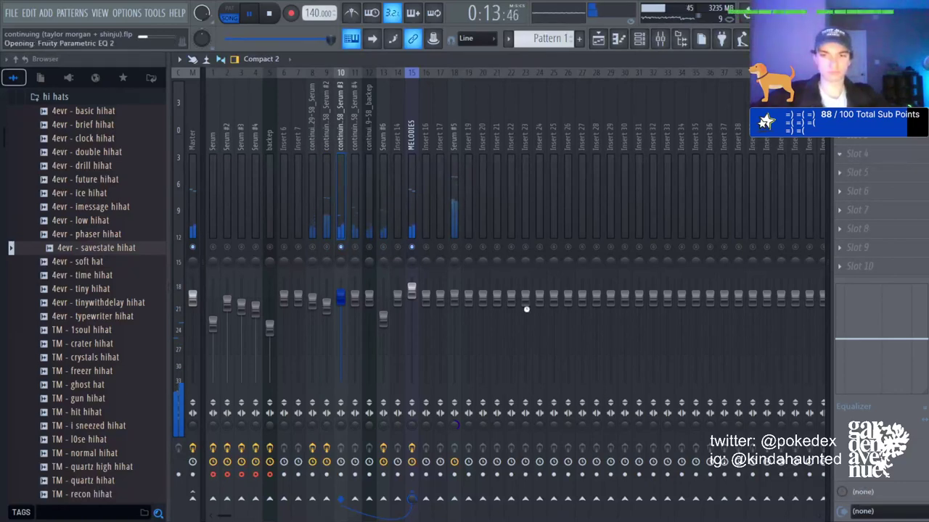
{"action": "left_click_drag", "start_coordinate": [398, 222], "coordinate": [314, 259]}
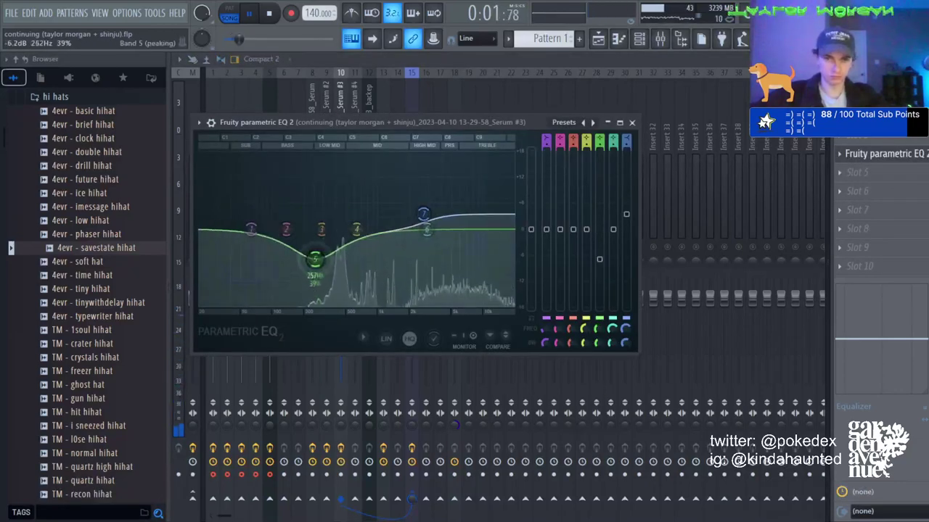
{"action": "left_click", "coordinate": [311, 76]}
Unsolo the bounced Serum #3 insert and raise the Serum #5 insert's volume to about 104%.
{"action": "right_click", "coordinate": [340, 249]}
{"action": "left_click_drag", "start_coordinate": [341, 299], "coordinate": [341, 297]}
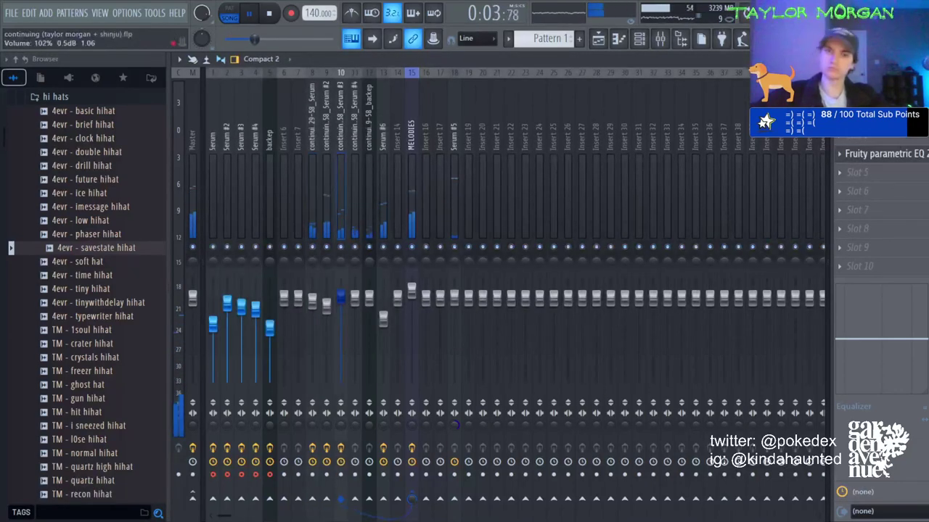
{"action": "left_click", "coordinate": [454, 296]}
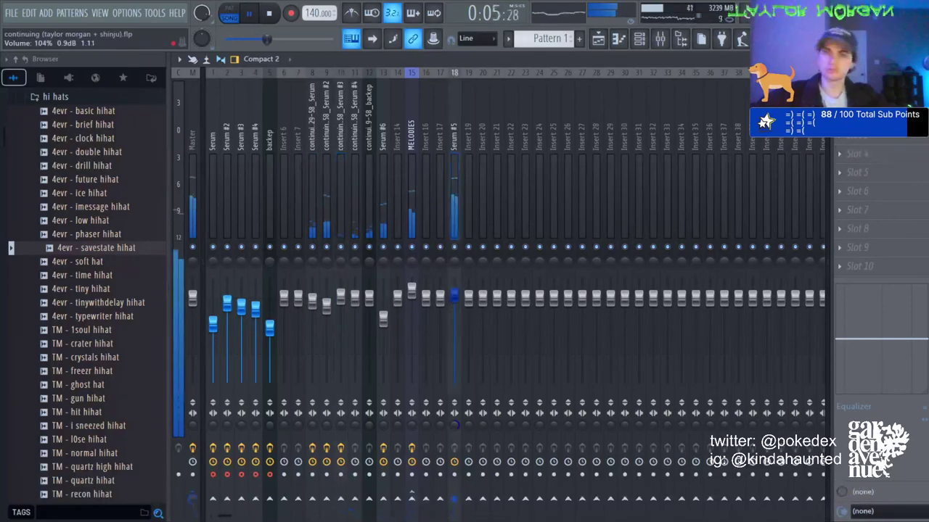
Bring up the channel rack and open the 808s folder of the 4evr + taylor morgan drumkit v3.
{"action": "left_click", "coordinate": [639, 38]}
{"action": "scroll", "coordinate": [72, 240], "scroll_direction": "up", "scroll_amount": 5}
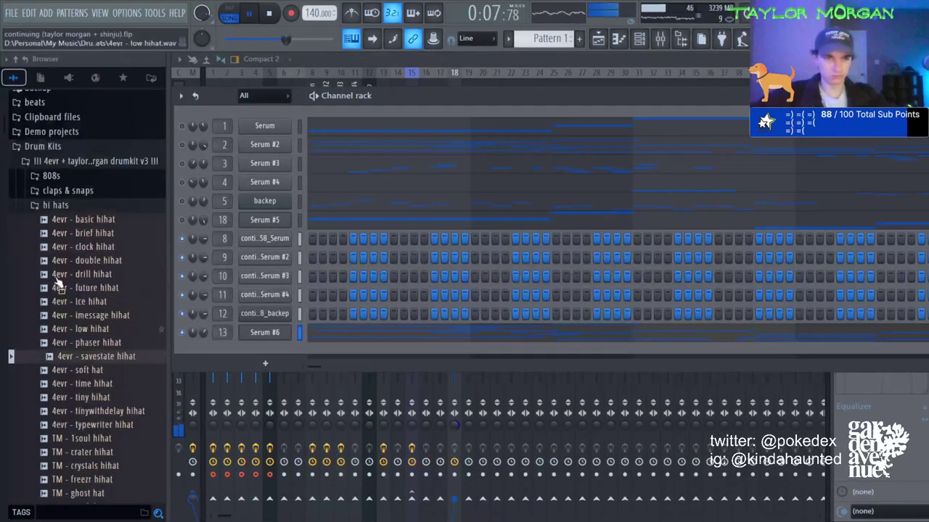
{"action": "left_click", "coordinate": [72, 229]}
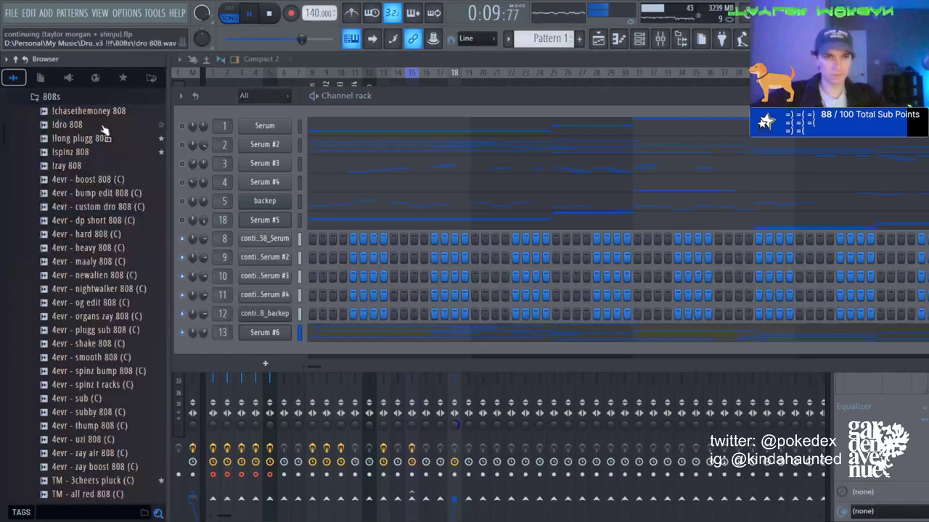
Add the TM - currents 808 (C) sample as a new channel carrying the bass notes and open its notes for editing.
{"action": "scroll", "coordinate": [104, 383], "scroll_direction": "down", "scroll_amount": 6}
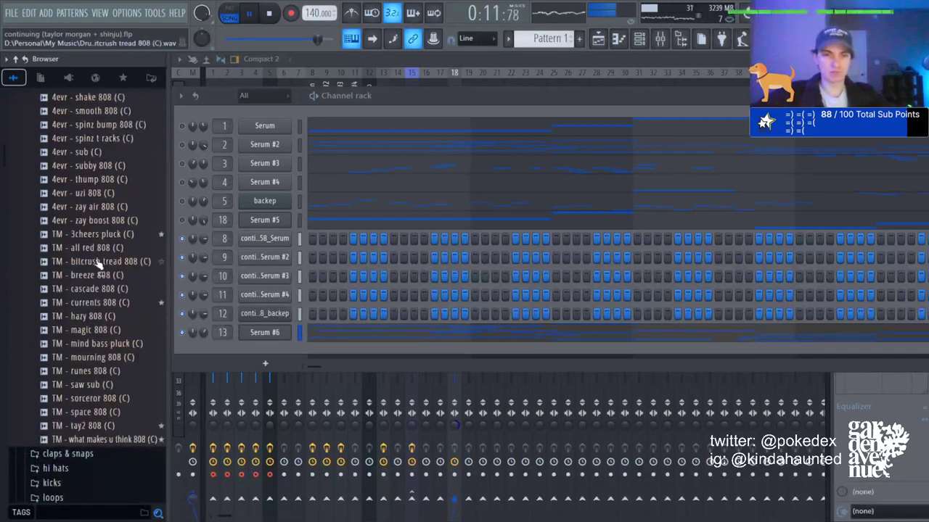
{"action": "left_click_drag", "start_coordinate": [107, 308], "coordinate": [292, 356]}
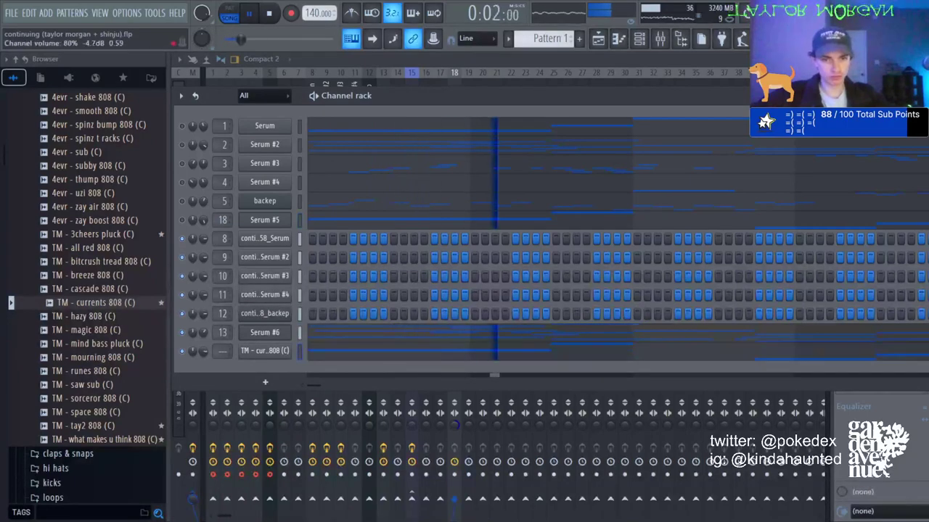
{"action": "left_click", "coordinate": [541, 352]}
Transpose all 808 notes by octaves while auditioning, settling with the opening note on C5.
{"action": "key", "text": "ctrl+Up"}
{"action": "key", "text": "ctrl+Up"}
{"action": "key", "text": "space"}
{"action": "key", "text": "space"}
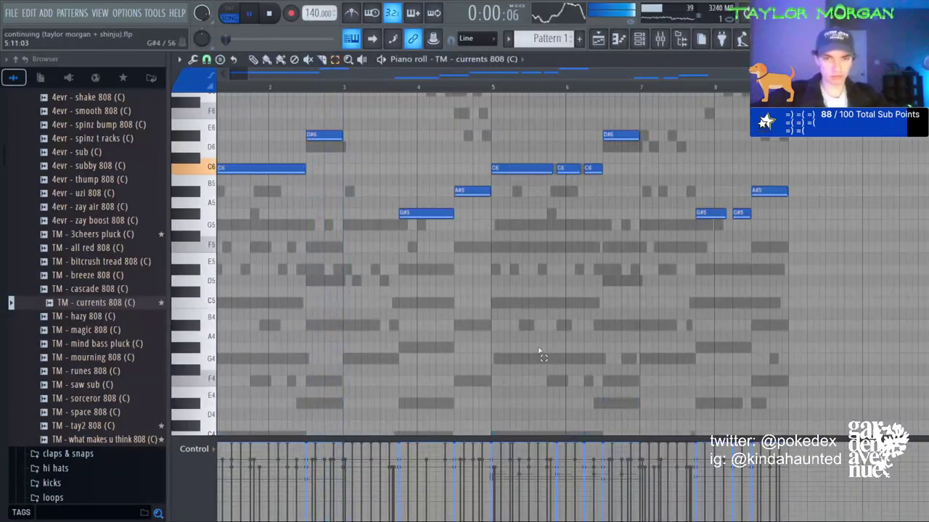
{"action": "key", "text": "ctrl+Down"}
{"action": "key", "text": "space"}
{"action": "key", "text": "space"}
{"action": "key", "text": "ctrl+a"}
{"action": "left_click", "coordinate": [441, 306]}
{"action": "scroll", "coordinate": [444, 305], "scroll_direction": "up", "scroll_amount": 5}
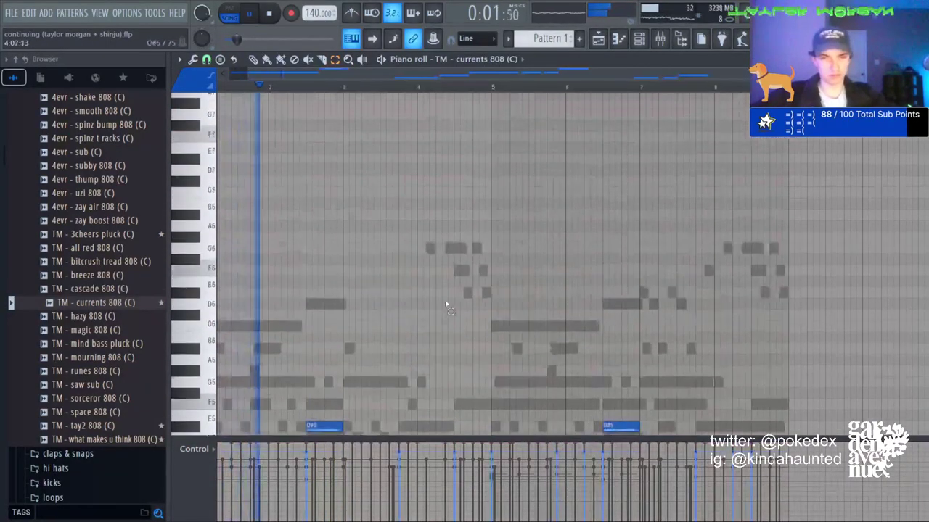
{"action": "scroll", "coordinate": [439, 307], "scroll_direction": "down", "scroll_amount": 8}
{"action": "scroll", "coordinate": [437, 311], "scroll_direction": "up", "scroll_amount": 3}
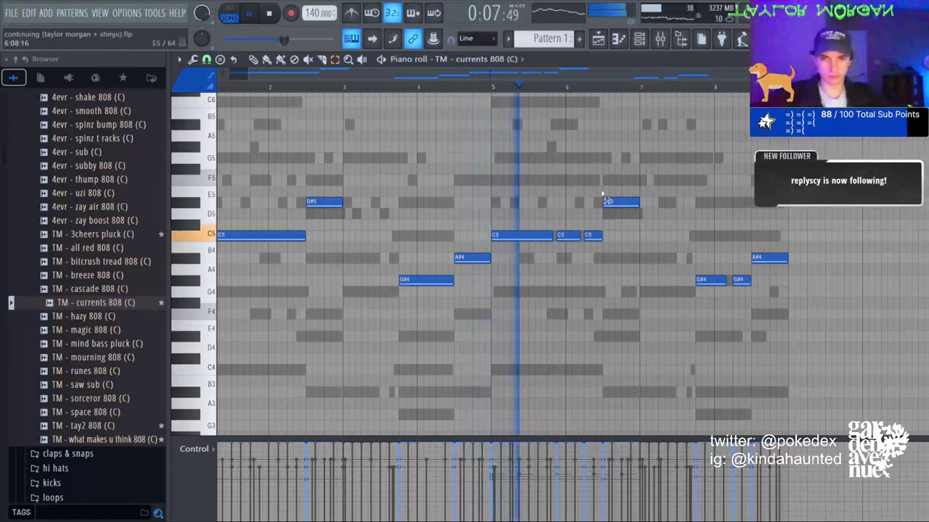
{"action": "scroll", "coordinate": [541, 332], "scroll_direction": "up", "scroll_amount": 2}
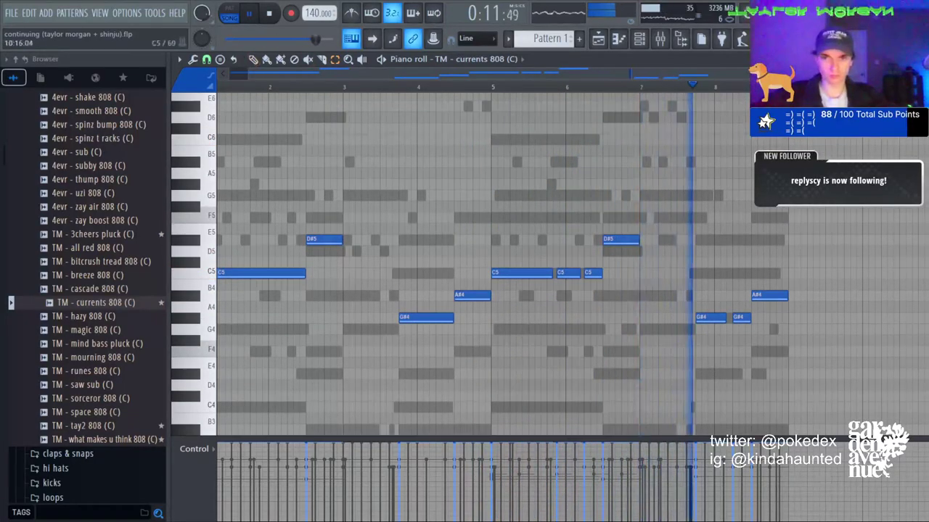
Place a short A#4 note at the end of bar 8 and close the gaps between the repeated C5 and G#4 notes.
{"action": "left_click_drag", "start_coordinate": [796, 281], "coordinate": [781, 304]}
{"action": "left_click", "coordinate": [254, 59]}
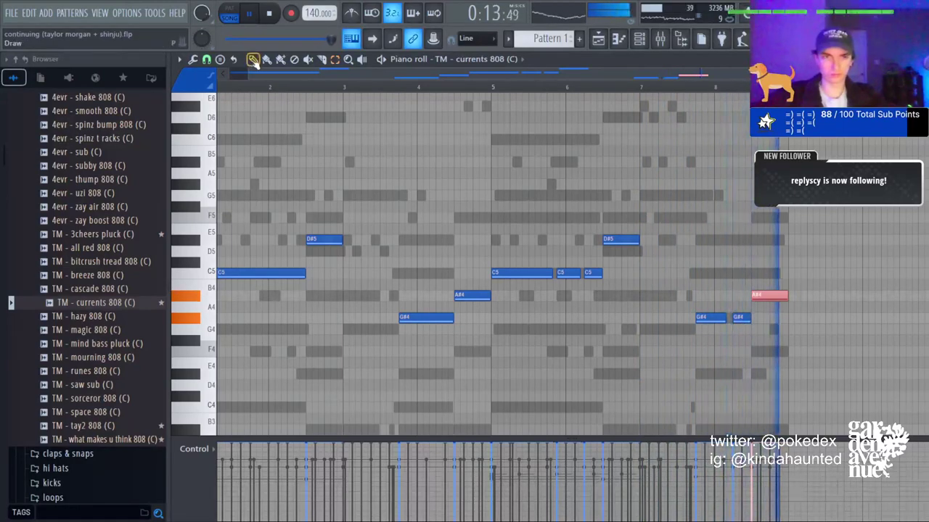
{"action": "left_click_drag", "start_coordinate": [792, 263], "coordinate": [790, 295]}
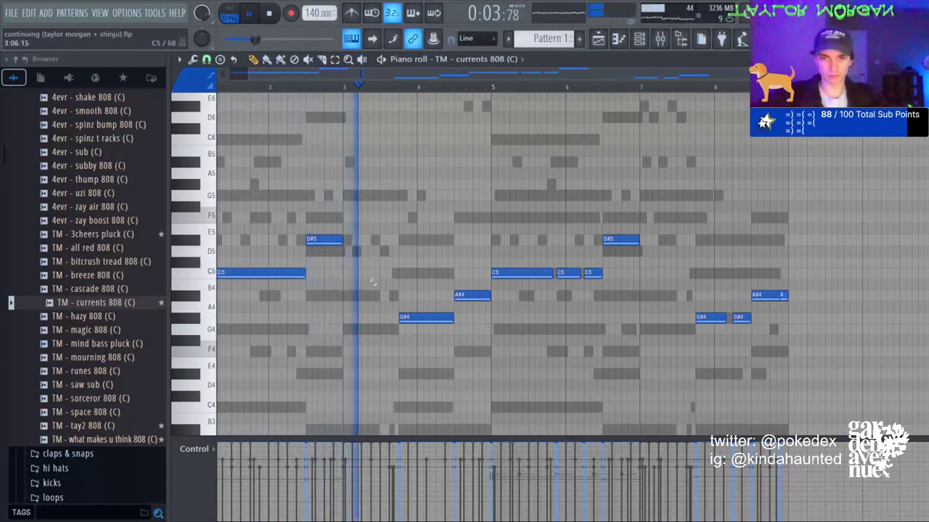
{"action": "left_click", "coordinate": [346, 208]}
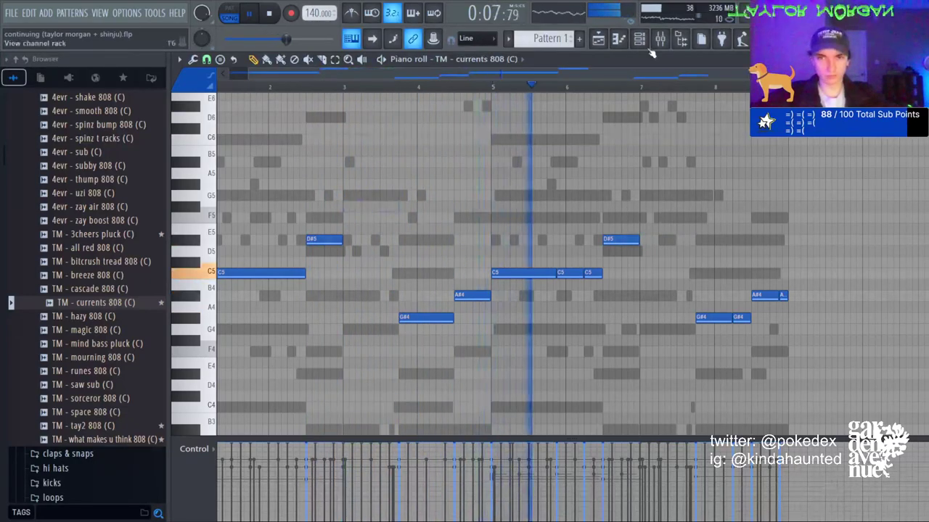
Turn the two final G#4 notes into one long note and lower both D#5 notes of the 808 to A#4.
{"action": "key", "text": "F6"}
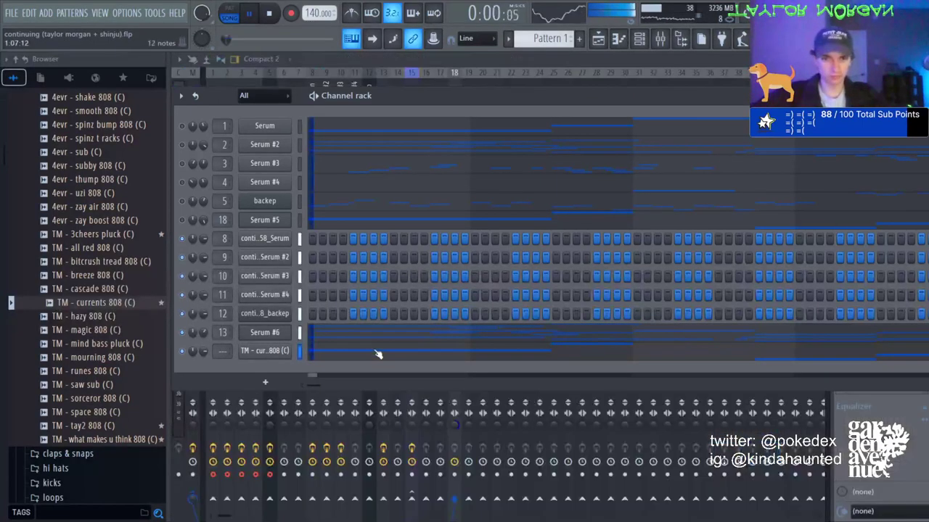
{"action": "key", "text": "F6"}
{"action": "left_click_drag", "start_coordinate": [753, 318], "coordinate": [774, 320]}
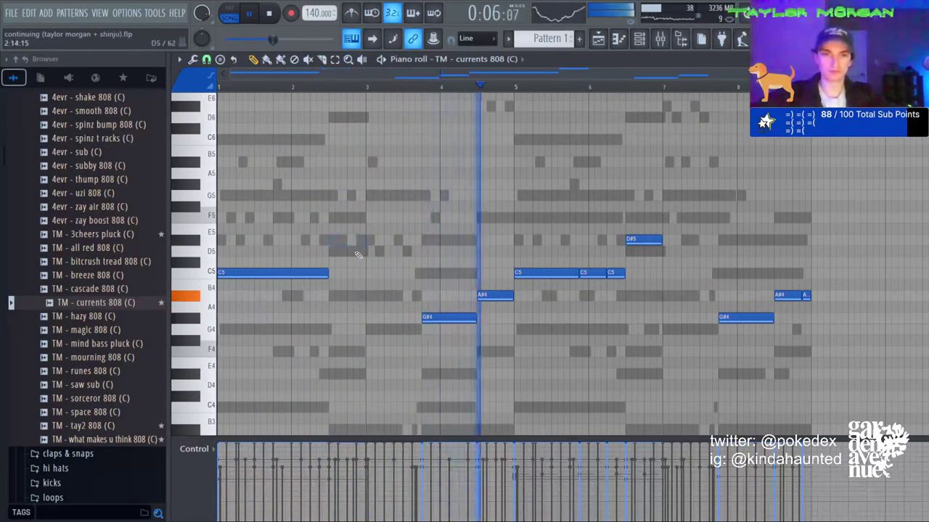
{"action": "left_click_drag", "start_coordinate": [633, 241], "coordinate": [633, 297]}
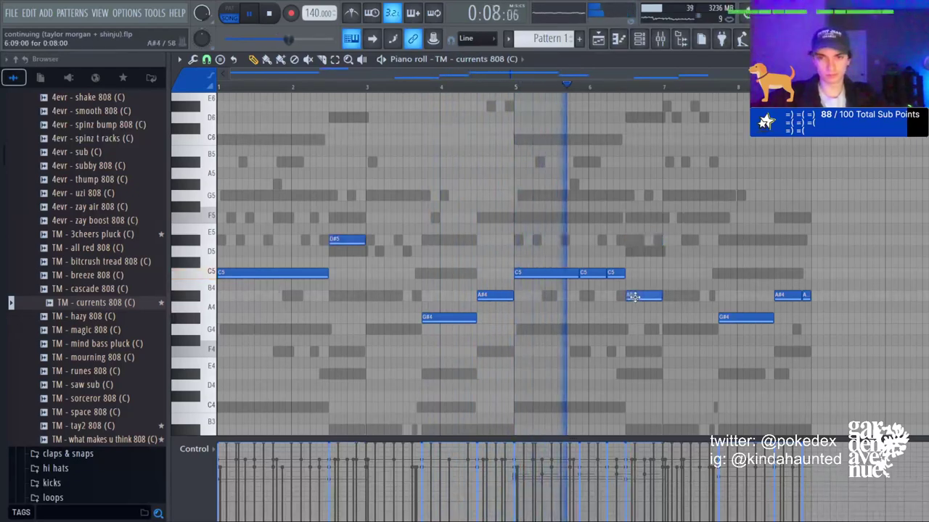
{"action": "left_click_drag", "start_coordinate": [352, 245], "coordinate": [352, 296]}
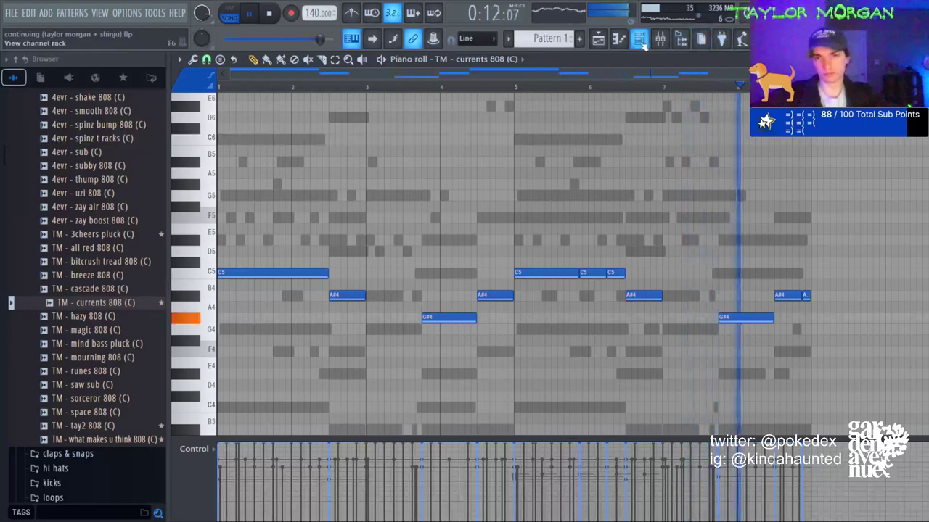
Transpose the whole 808 line up four semitones so its opening note sits on E5.
{"action": "key", "text": "Up"}
{"action": "key", "text": "Up"}
{"action": "key", "text": "Up"}
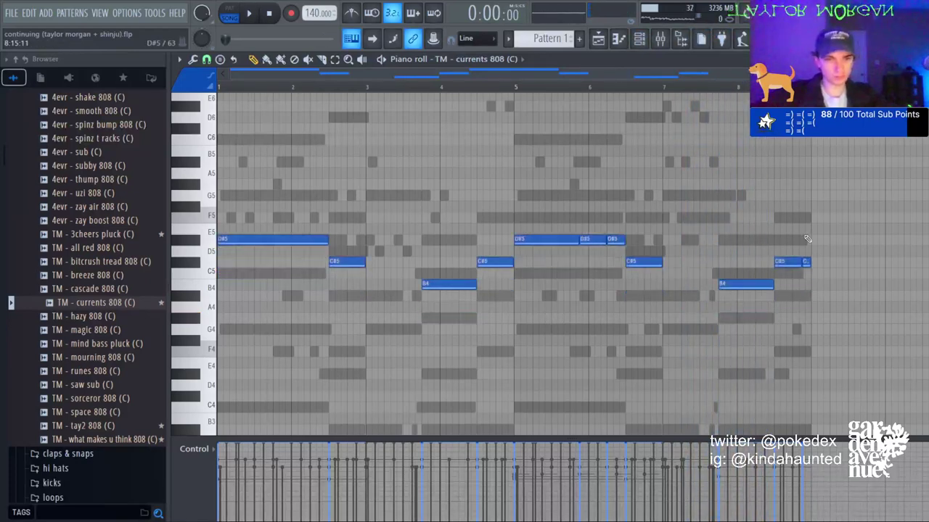
{"action": "key", "text": "shift+Up"}
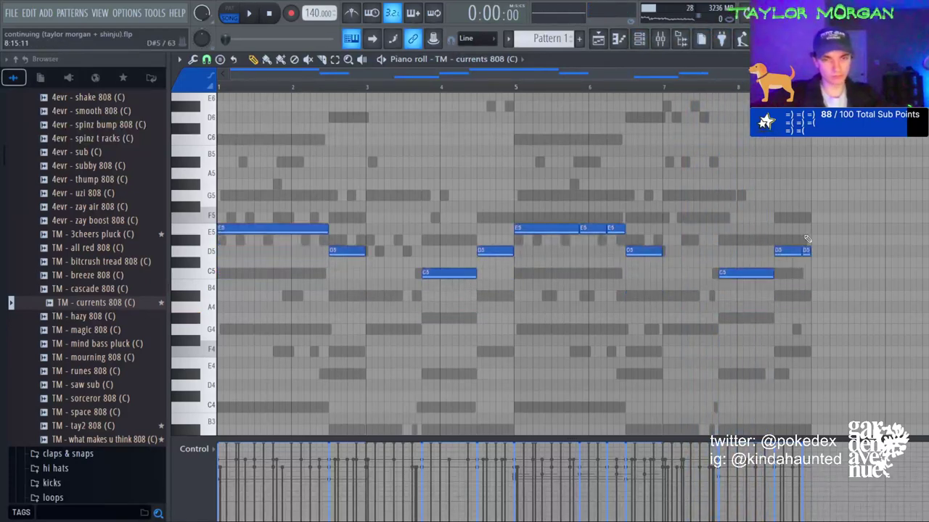
{"action": "key", "text": "shift+Down"}
{"action": "key", "text": "shift+Down"}
{"action": "key", "text": "shift+Down"}
{"action": "key", "text": "shift+Down"}
{"action": "key", "text": "shift+Up"}
{"action": "key", "text": "shift+Up"}
{"action": "key", "text": "shift+Up"}
{"action": "key", "text": "shift+Up"}
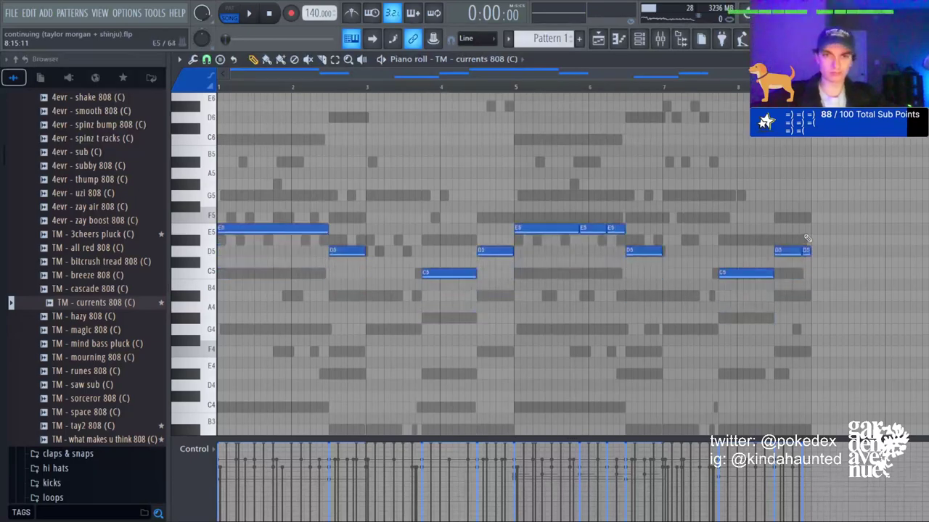
Switch to the Serum #6 notes and transpose them all up four semitones.
{"action": "right_click", "coordinate": [463, 217]}
{"action": "right_click", "coordinate": [463, 217]}
{"action": "key", "text": "shift+Up"}
{"action": "key", "text": "shift+Up"}
{"action": "key", "text": "shift+Up"}
{"action": "key", "text": "shift+Up"}
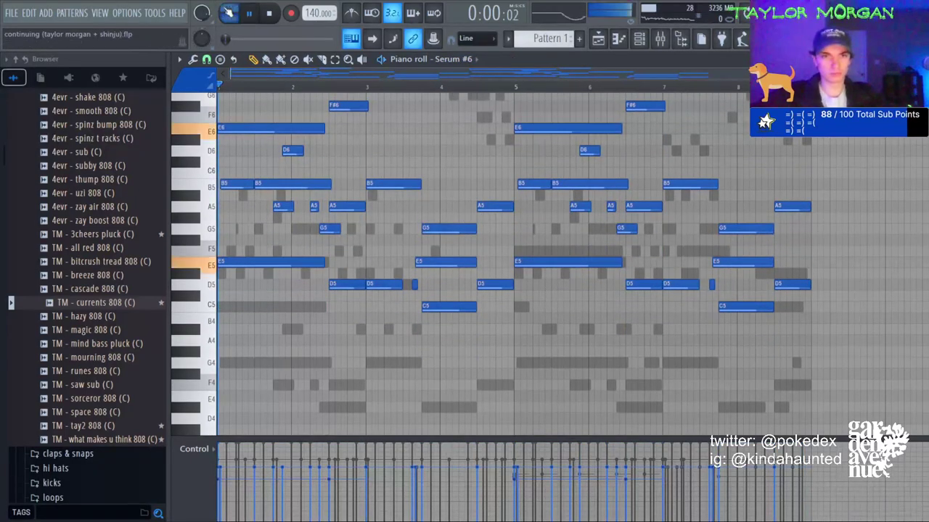
Lower the volume of the Serum #6 mixer track.
{"action": "left_click", "coordinate": [660, 38]}
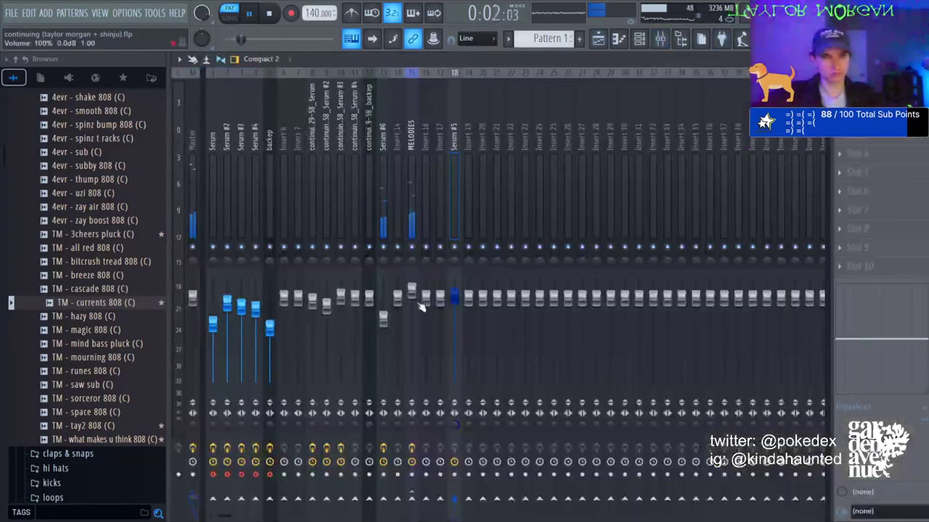
{"action": "left_click_drag", "start_coordinate": [383, 320], "coordinate": [383, 336]}
Set the Serum audio clip's pitch shift to +400 cents in the playlist and raise the Serum #2 clip's pitch to match.
{"action": "left_click", "coordinate": [598, 38]}
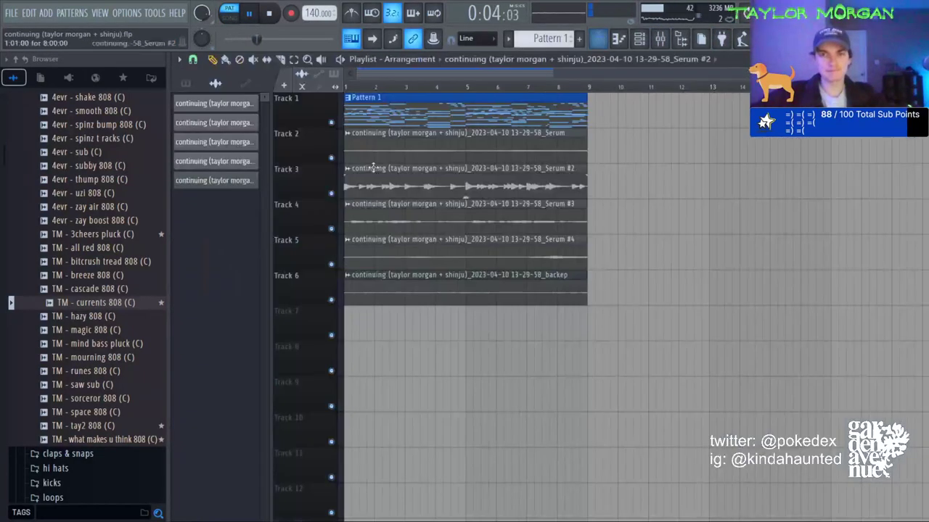
{"action": "double_click", "coordinate": [370, 161]}
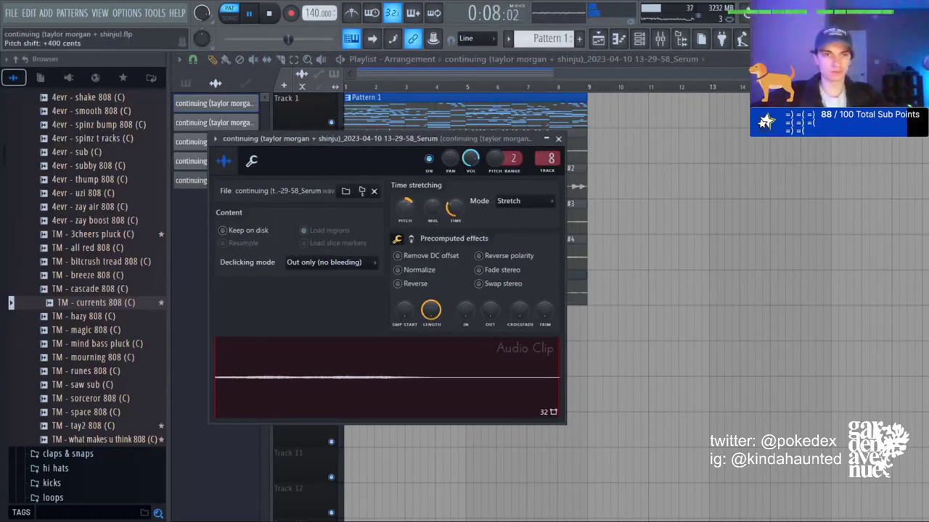
{"action": "left_click", "coordinate": [558, 138]}
{"action": "double_click", "coordinate": [364, 188]}
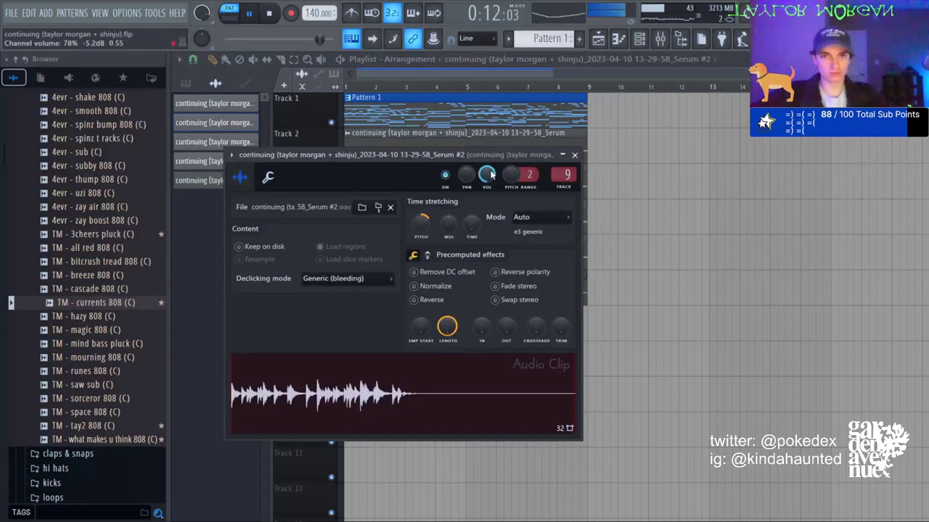
{"action": "key", "text": "space"}
{"action": "key", "text": "Escape"}
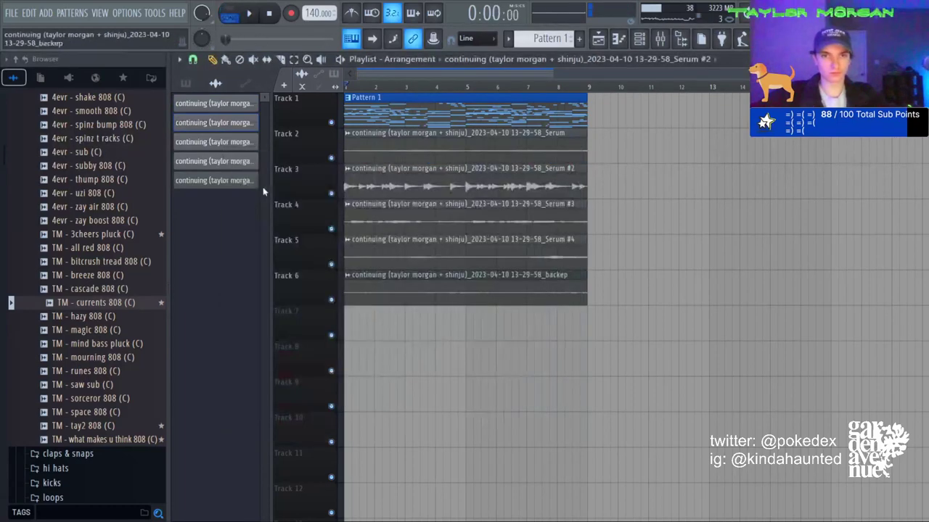
Solo tracks 2 and 3 in the playlist, check the Serum #3 clip's time-stretching settings, and unmute track 4.
{"action": "left_click", "coordinate": [331, 193], "text": "ctrl"}
{"action": "left_click", "coordinate": [331, 159]}
{"action": "double_click", "coordinate": [362, 231]}
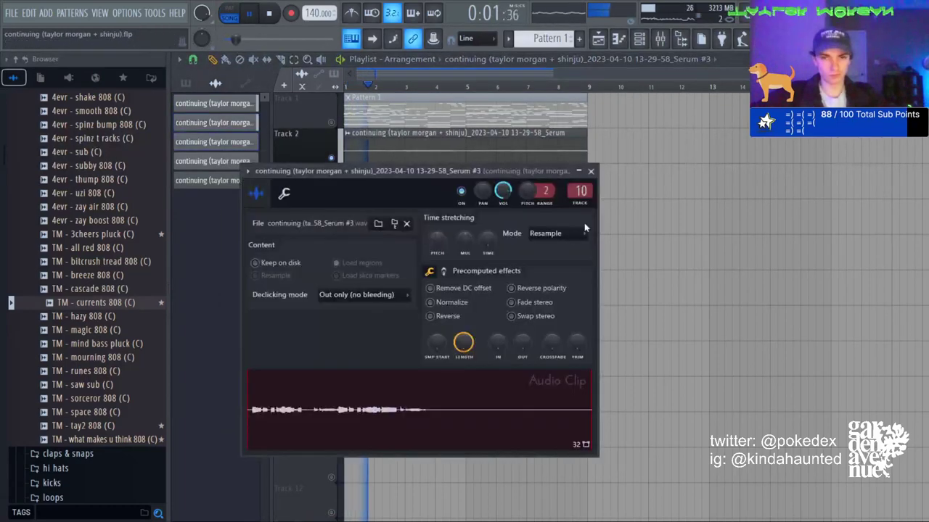
{"action": "key", "text": "Escape"}
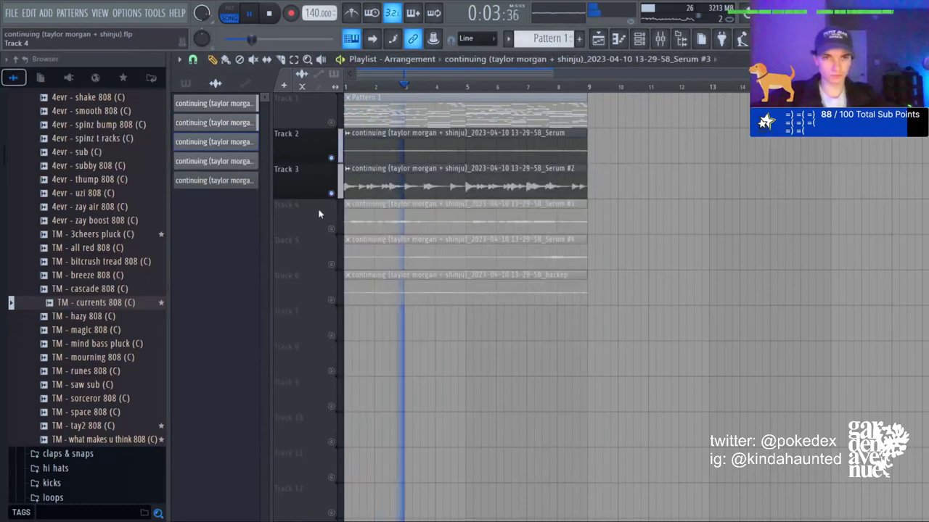
{"action": "left_click", "coordinate": [332, 229]}
Raise the Serum #4 clip's pitch, unmute track 5, and set the backep clip's pitch shift to +400 cents.
{"action": "double_click", "coordinate": [441, 262]}
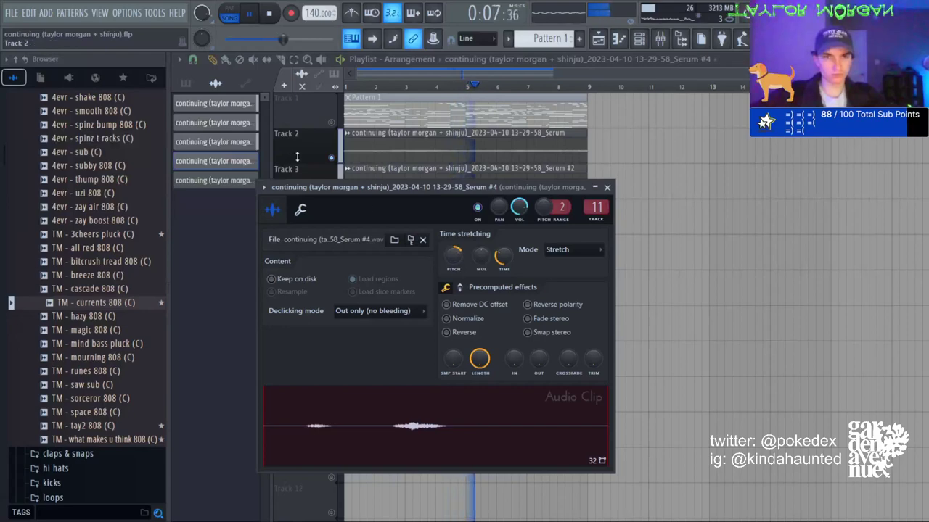
{"action": "key", "text": "Escape"}
{"action": "left_click", "coordinate": [332, 265]}
{"action": "double_click", "coordinate": [365, 277]}
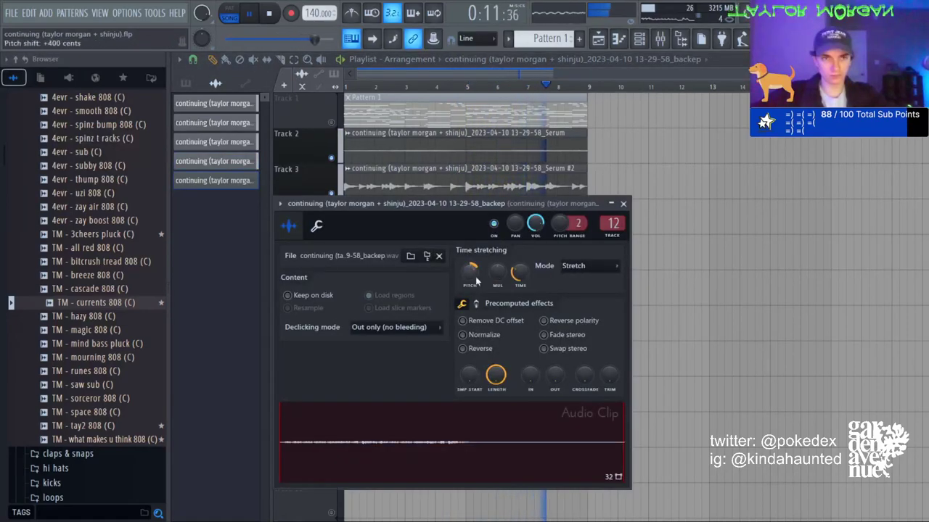
{"action": "key", "text": "Escape"}
Solo track 4 to hear the Serum #3 clip alone and bring all tracks back.
{"action": "right_click", "coordinate": [333, 229]}
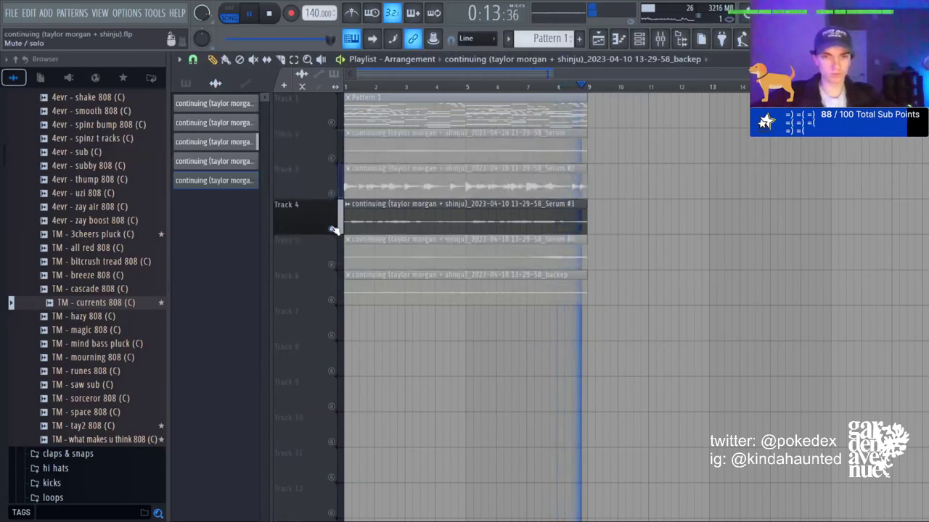
{"action": "right_click", "coordinate": [332, 229]}
Add the !clapmidi pattern from the claps & snaps folder as a new channel and load the TM - ticking clap sample onto it.
{"action": "left_click", "coordinate": [639, 39]}
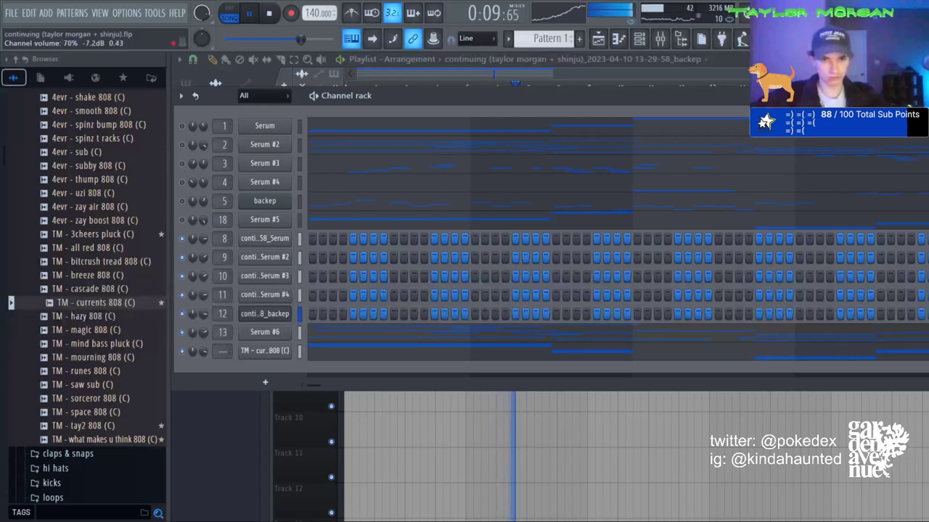
{"action": "scroll", "coordinate": [118, 387], "scroll_direction": "up", "scroll_amount": 15}
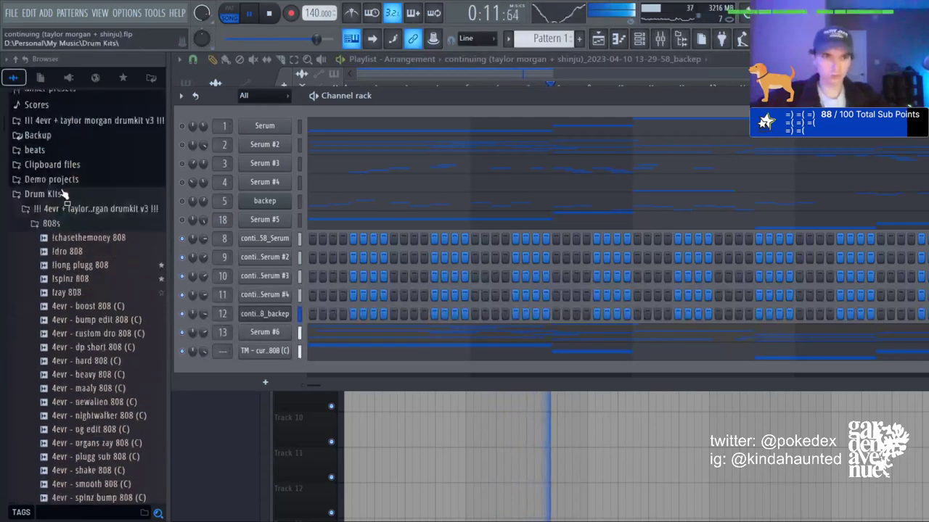
{"action": "left_click", "coordinate": [62, 262]}
{"action": "left_click", "coordinate": [82, 280]}
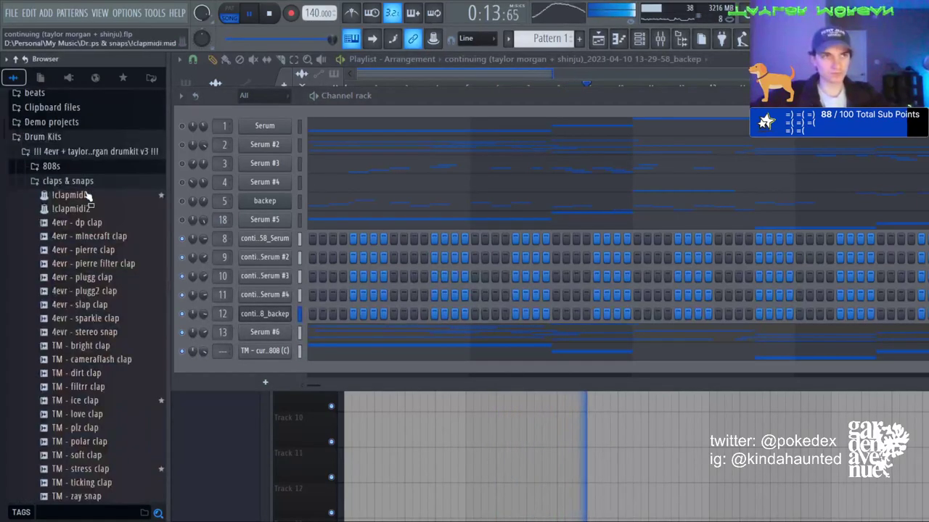
{"action": "left_click_drag", "start_coordinate": [86, 196], "coordinate": [114, 234]}
{"action": "left_click_drag", "start_coordinate": [265, 370], "coordinate": [264, 371]}
{"action": "scroll", "coordinate": [91, 438], "scroll_direction": "down", "scroll_amount": 6}
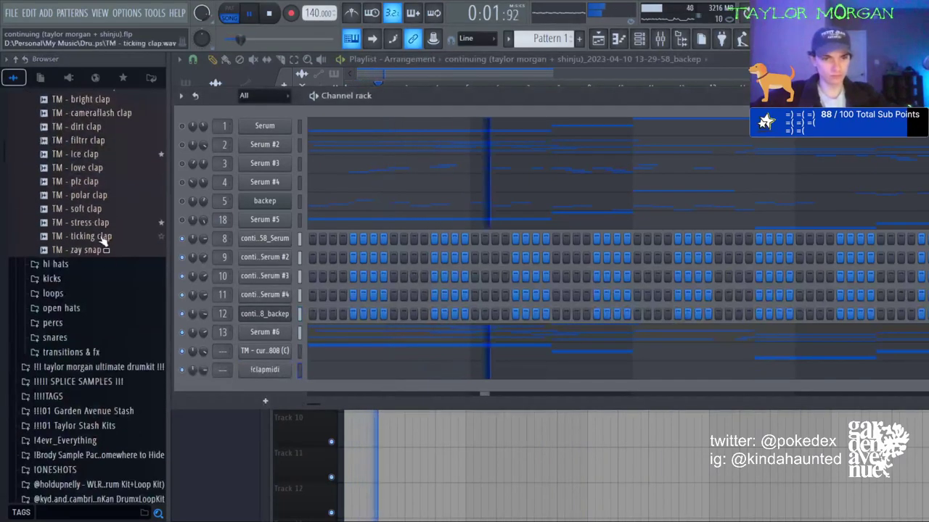
{"action": "left_click_drag", "start_coordinate": [103, 238], "coordinate": [266, 370]}
Add two extra C5 clap hits in the second half of bar 4 and replay the beat from the start.
{"action": "left_click", "coordinate": [392, 369]}
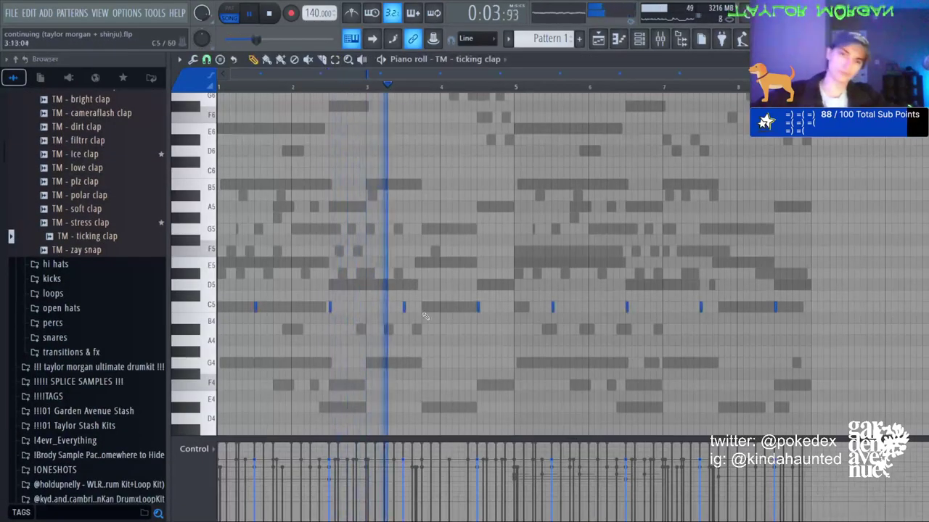
{"action": "left_click", "coordinate": [490, 311]}
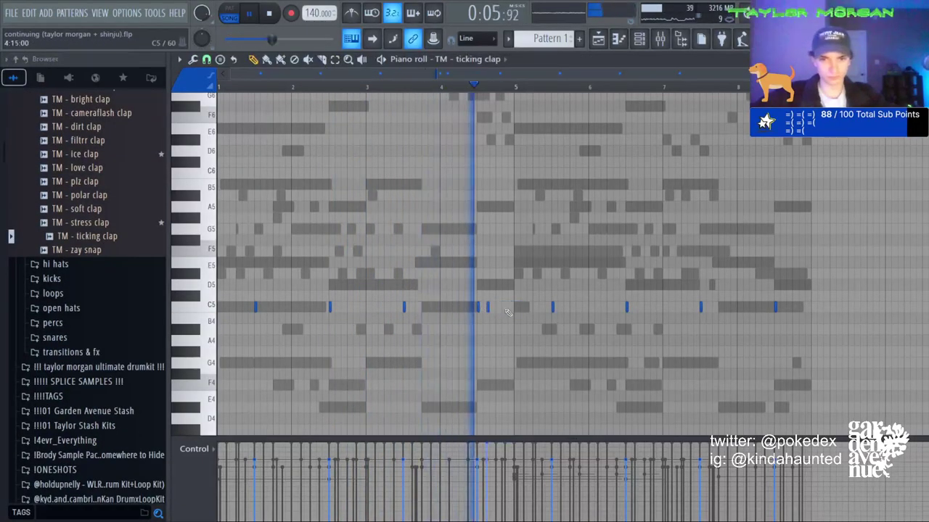
{"action": "left_click", "coordinate": [509, 311]}
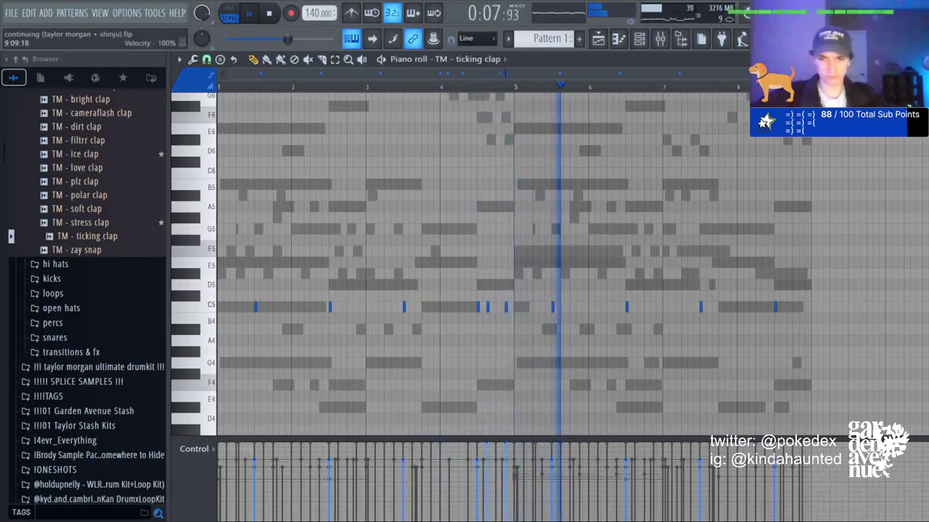
{"action": "key", "text": "space"}
{"action": "key", "text": "space"}
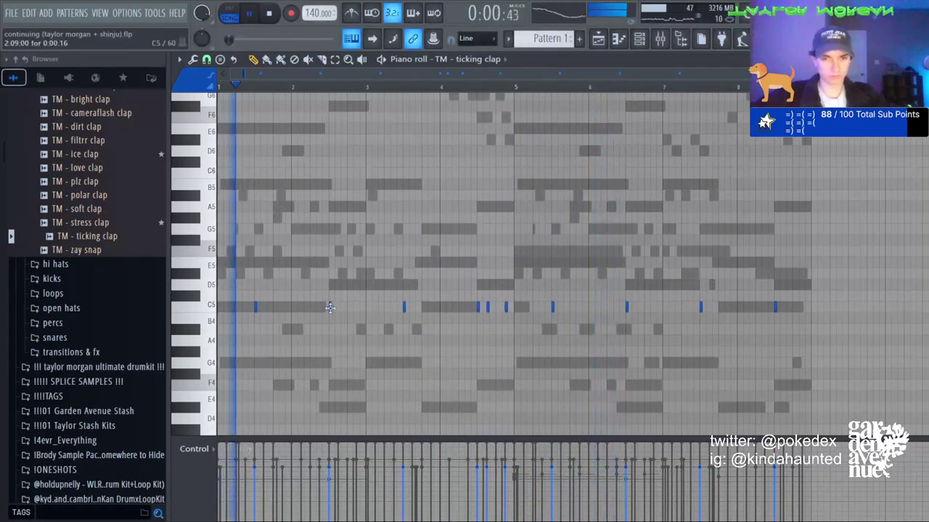
Delete the C5 clap hit in the middle of bar 2, trying an alternative hit early in the bar and removing it again.
{"action": "left_click", "coordinate": [301, 309]}
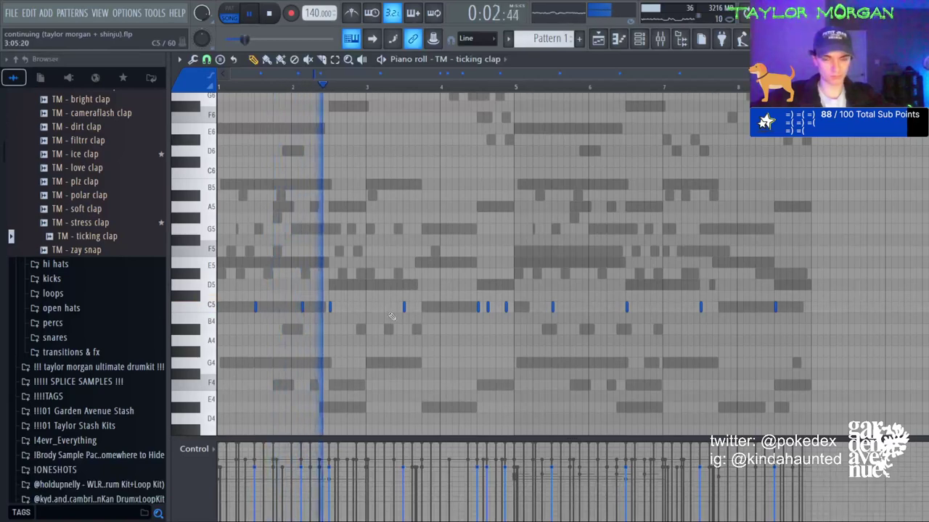
{"action": "key", "text": "space"}
{"action": "right_click", "coordinate": [330, 307]}
{"action": "key", "text": "space"}
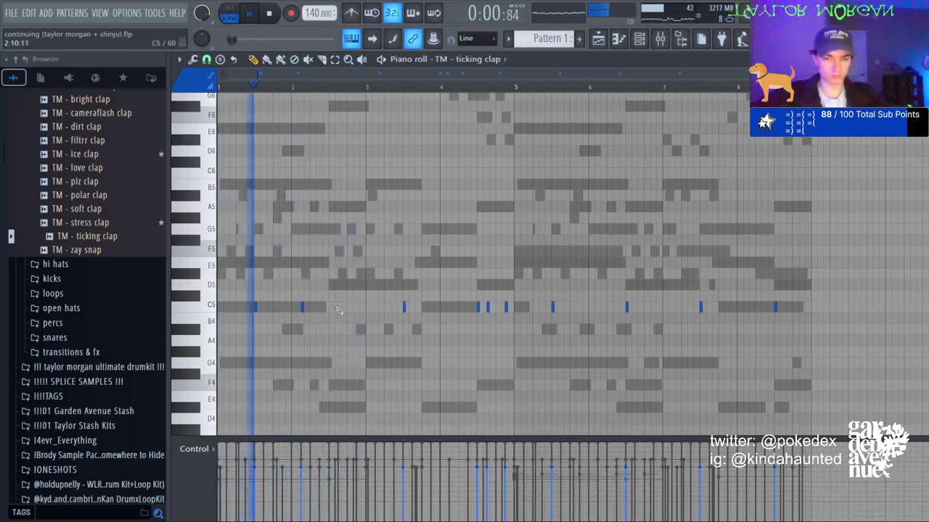
{"action": "right_click", "coordinate": [301, 307]}
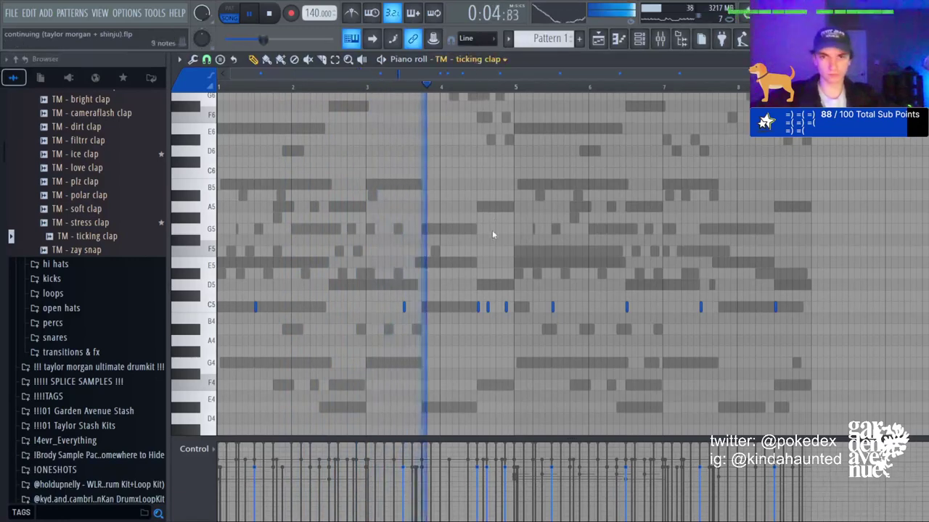
Remove the currents 808's D5 notes in the second half of bar 2 and return to the ticking clap notes.
{"action": "right_click", "coordinate": [330, 289]}
{"action": "right_click", "coordinate": [330, 289]}
{"action": "right_click", "coordinate": [332, 286]}
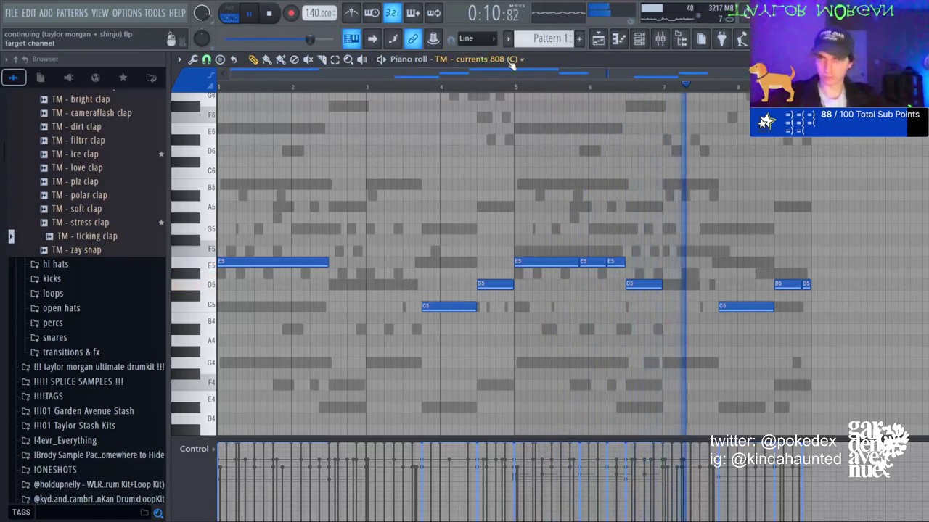
{"action": "right_click", "coordinate": [518, 239]}
{"action": "right_click", "coordinate": [518, 239]}
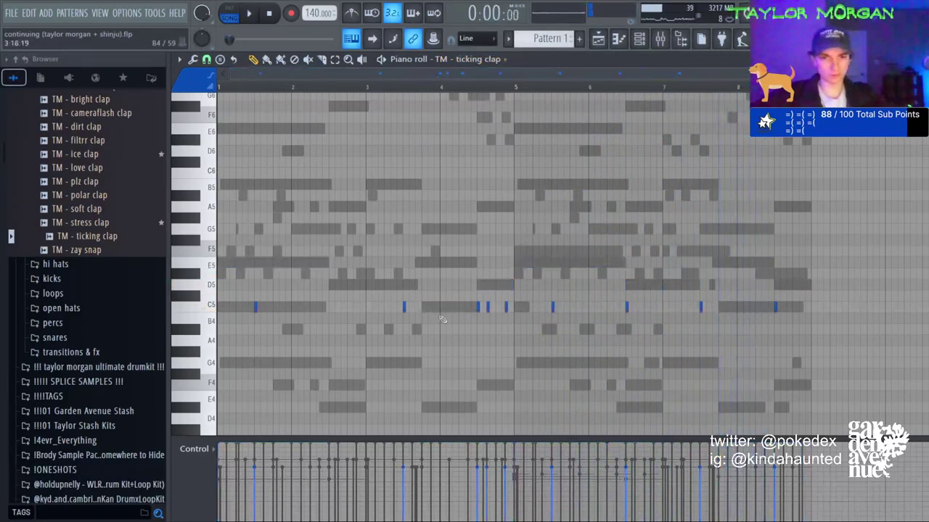
Replace the three ticking clap hits in the second half of bar 4 with a single C5 hit between them.
{"action": "right_click", "coordinate": [478, 307]}
{"action": "right_click", "coordinate": [488, 307]}
{"action": "right_click", "coordinate": [507, 307]}
{"action": "left_click", "coordinate": [496, 307]}
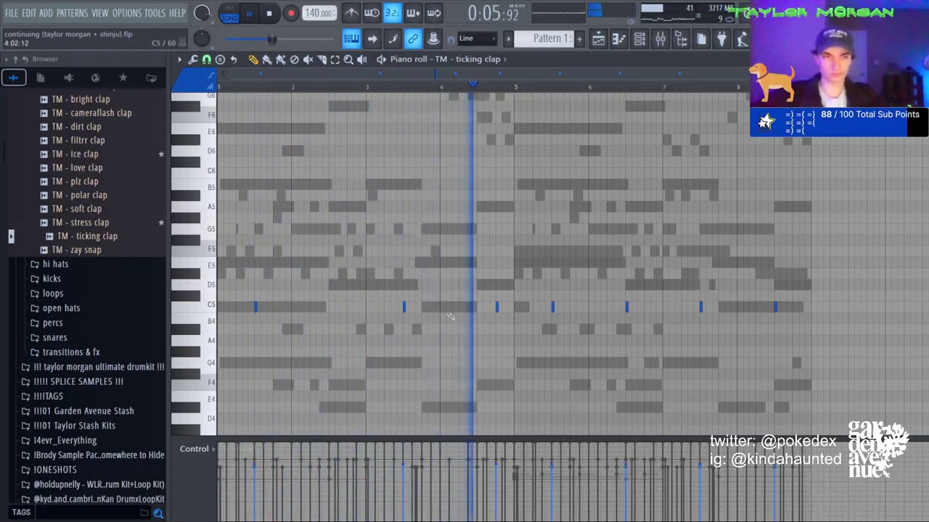
Replace the claps in bars 5–8 with a copy of the bars 1–4 pattern, keeping every hit short.
{"action": "key", "text": "ctrl+l"}
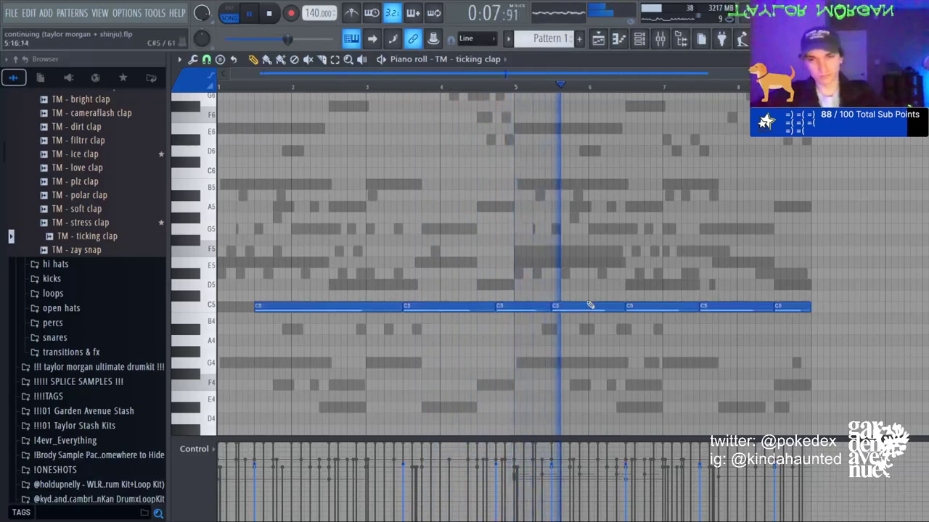
{"action": "right_click", "coordinate": [589, 307]}
{"action": "key", "text": "ctrl+b"}
{"action": "key", "text": "ctrl+d"}
{"action": "key", "text": "shift+d"}
Add TM - zay snap as a new channel with two C5 hits in bar 3, and copy them to bar 7.
{"action": "left_click", "coordinate": [641, 44]}
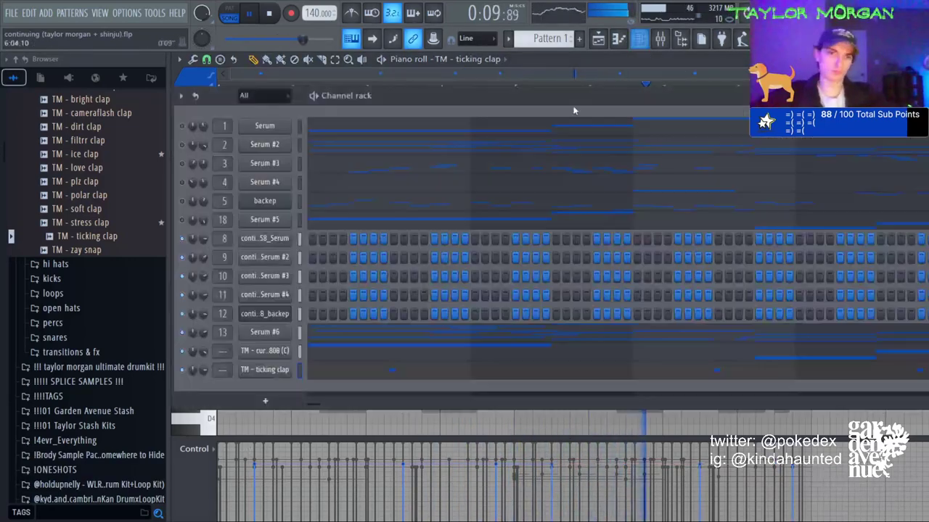
{"action": "left_click_drag", "start_coordinate": [115, 258], "coordinate": [305, 392]}
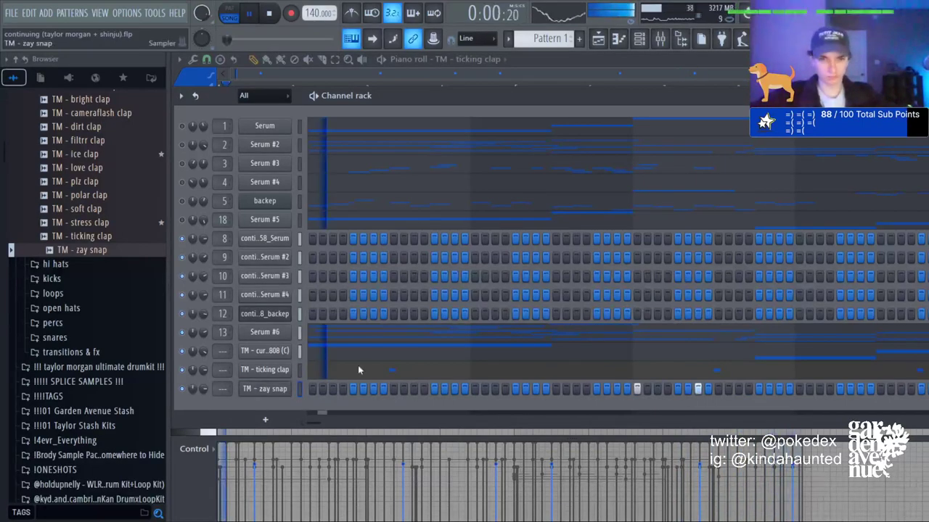
{"action": "left_click", "coordinate": [642, 44]}
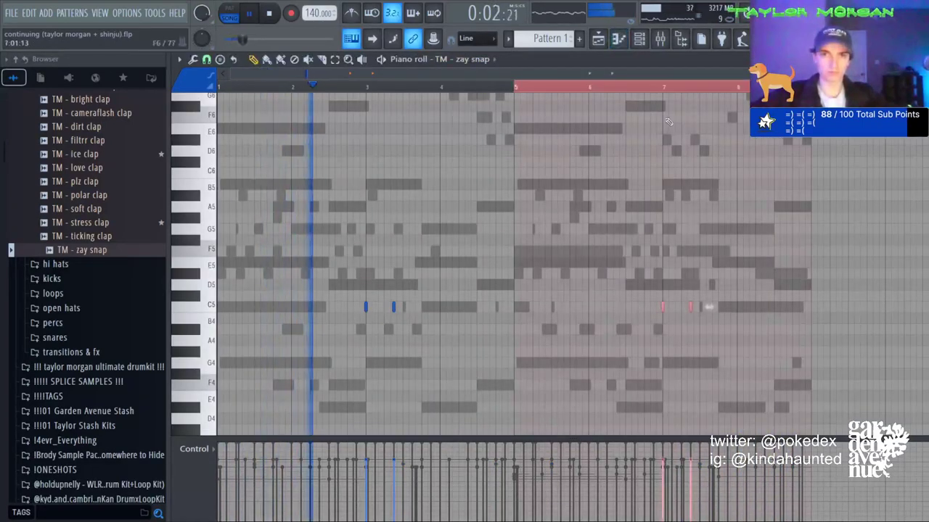
Mute the currents 808, audition hi-hat samples, and add TM - crystals hihat as a new channel with hits on steps 1, 7 and 13.
{"action": "left_click", "coordinate": [649, 43]}
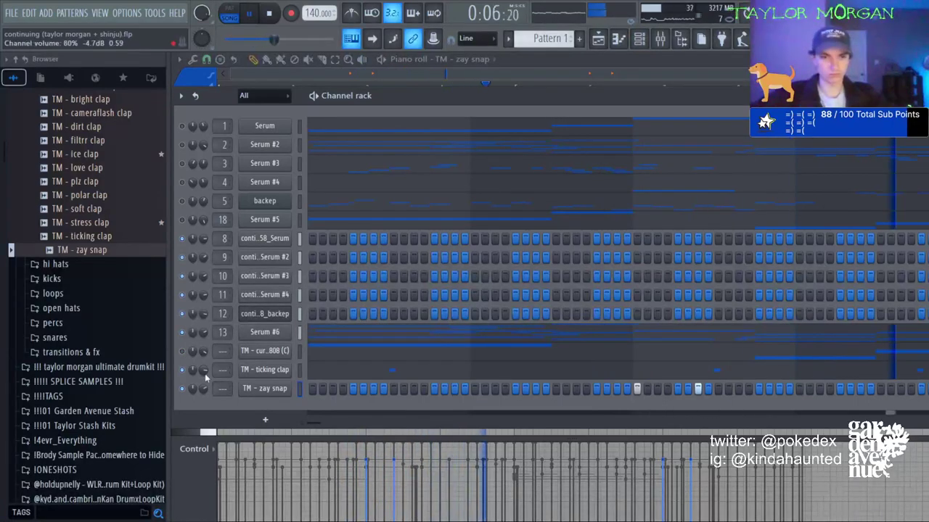
{"action": "left_click", "coordinate": [61, 265]}
{"action": "left_click", "coordinate": [77, 318]}
{"action": "left_click", "coordinate": [95, 345]}
{"action": "left_click", "coordinate": [93, 371]}
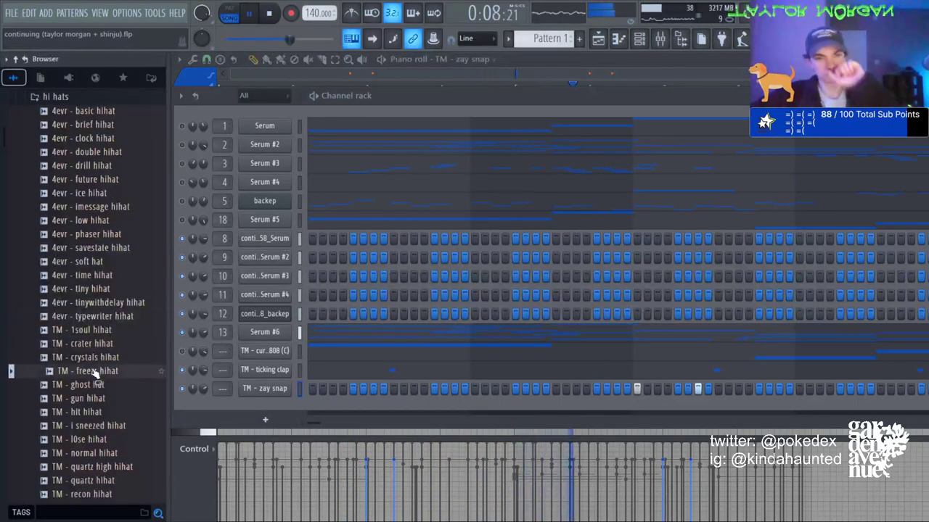
{"action": "left_click", "coordinate": [94, 386]}
{"action": "left_click", "coordinate": [101, 361]}
{"action": "left_click_drag", "start_coordinate": [164, 399], "coordinate": [381, 411]}
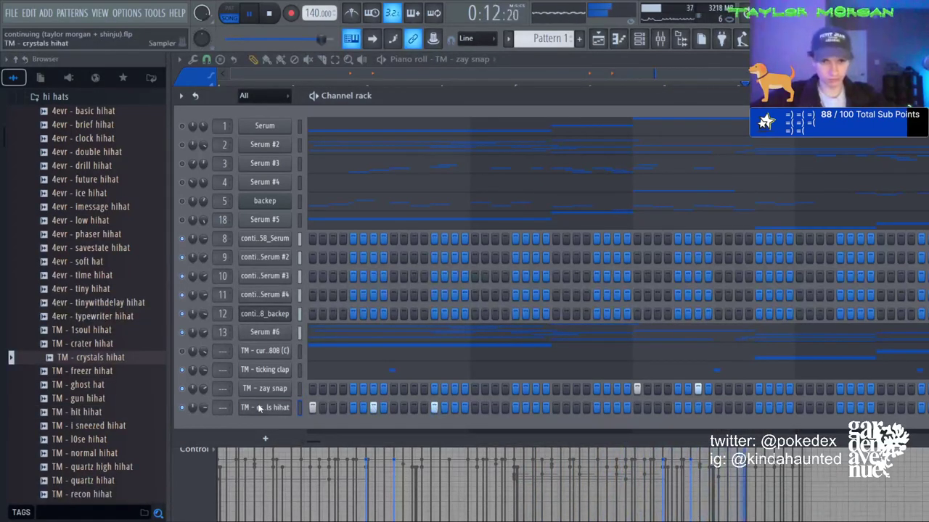
Add three evenly spaced C5 crystals hihat hits in the second half of bar 2.
{"action": "key", "text": "F7"}
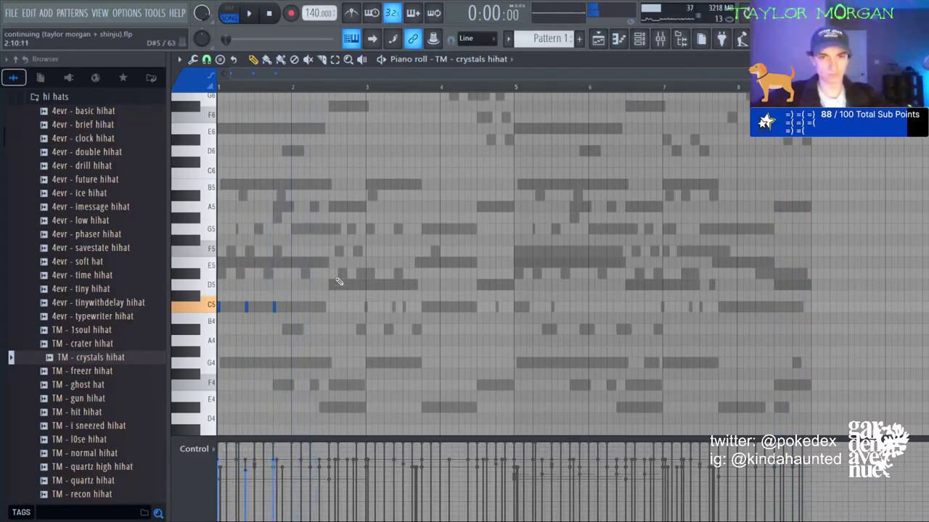
{"action": "left_click", "coordinate": [340, 309]}
{"action": "left_click", "coordinate": [349, 309]}
{"action": "left_click", "coordinate": [357, 309]}
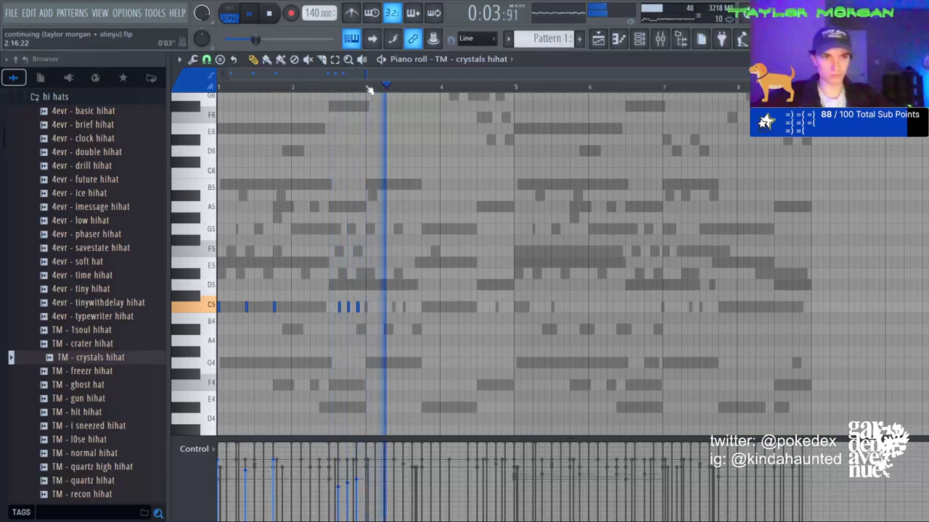
Copy the two-bar hi-hat pattern into bars 3–4 and delete the copied hits except the one late in bar 3.
{"action": "left_click_drag", "start_coordinate": [369, 88], "coordinate": [218, 88]}
{"action": "key", "text": "ctrl+b"}
{"action": "key", "text": "ctrl+d"}
{"action": "right_click", "coordinate": [367, 308]}
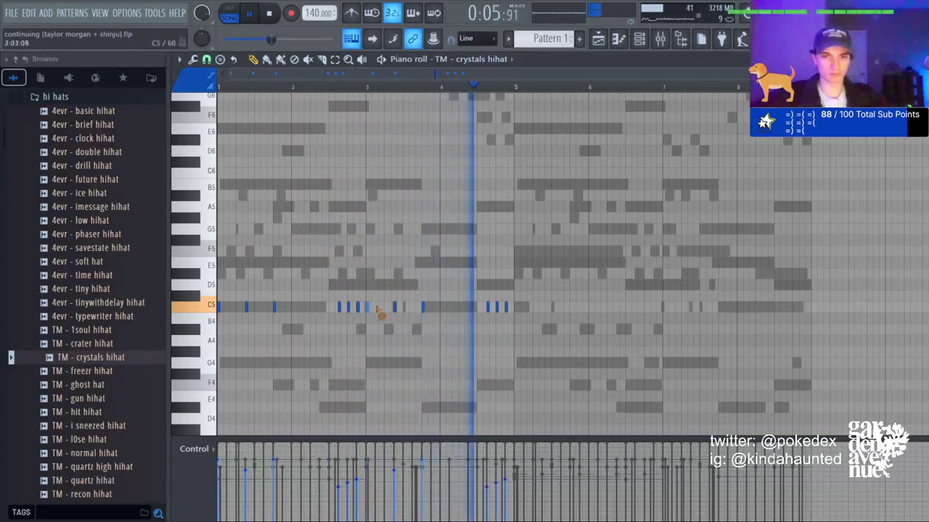
{"action": "right_click", "coordinate": [394, 309]}
{"action": "right_click", "coordinate": [488, 307]}
{"action": "right_click", "coordinate": [505, 307]}
Add three closely spaced G5 hi-hat hits before the middle of bar 4, trying an E5 hit after them and removing it.
{"action": "left_click", "coordinate": [463, 230]}
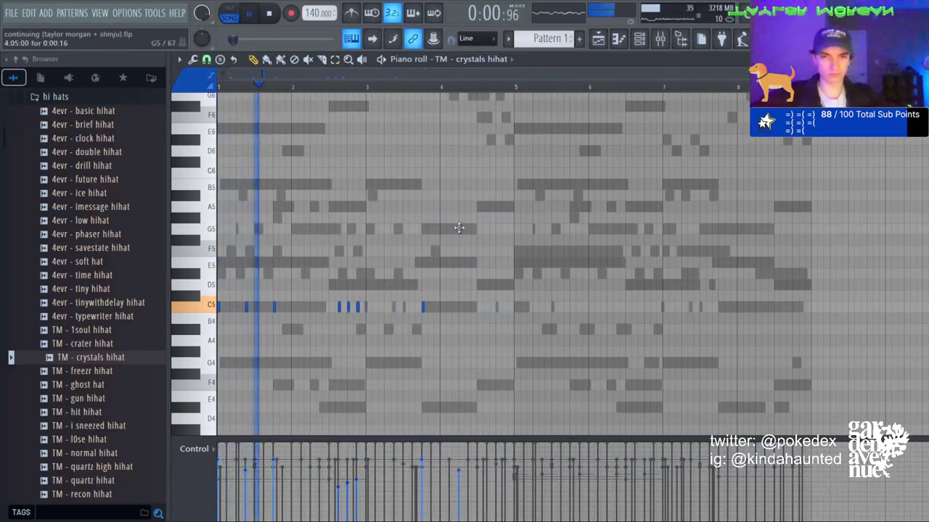
{"action": "left_click", "coordinate": [466, 229]}
{"action": "left_click", "coordinate": [471, 230]}
{"action": "left_click", "coordinate": [478, 262]}
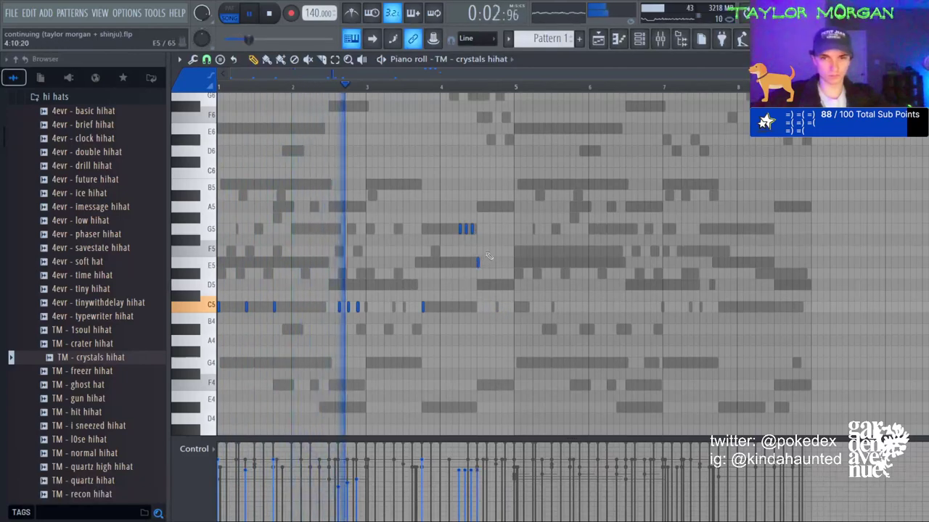
{"action": "right_click", "coordinate": [477, 262]}
Build a fast A5 hi-hat roll from the middle of bar 4 and move the separate hit after it to A4.
{"action": "left_click", "coordinate": [497, 206]}
{"action": "left_click", "coordinate": [506, 207]}
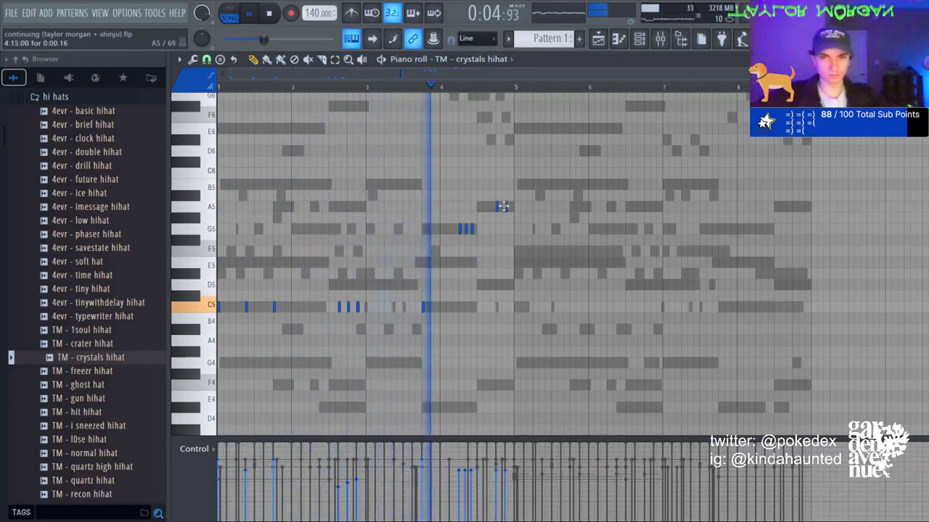
{"action": "right_click", "coordinate": [503, 208]}
{"action": "key", "text": "space"}
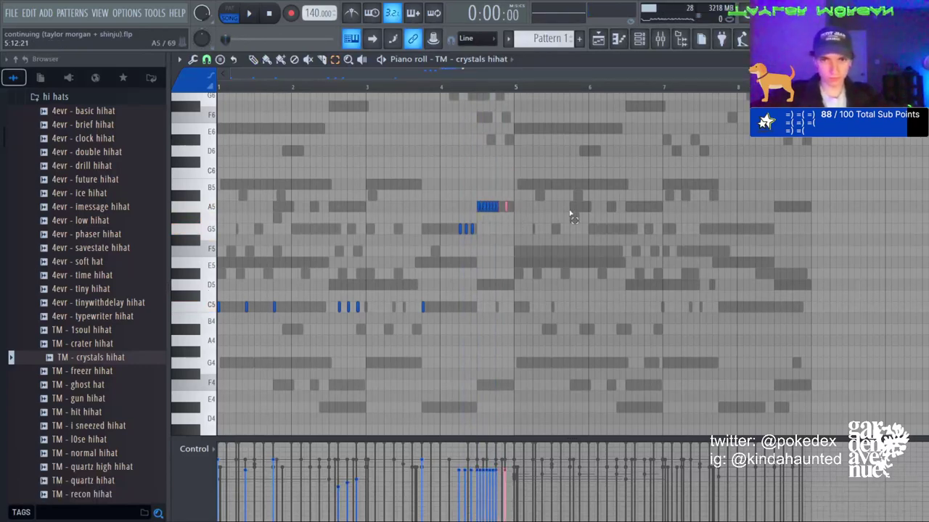
{"action": "left_click_drag", "start_coordinate": [456, 202], "coordinate": [517, 206]}
{"action": "left_click", "coordinate": [254, 59]}
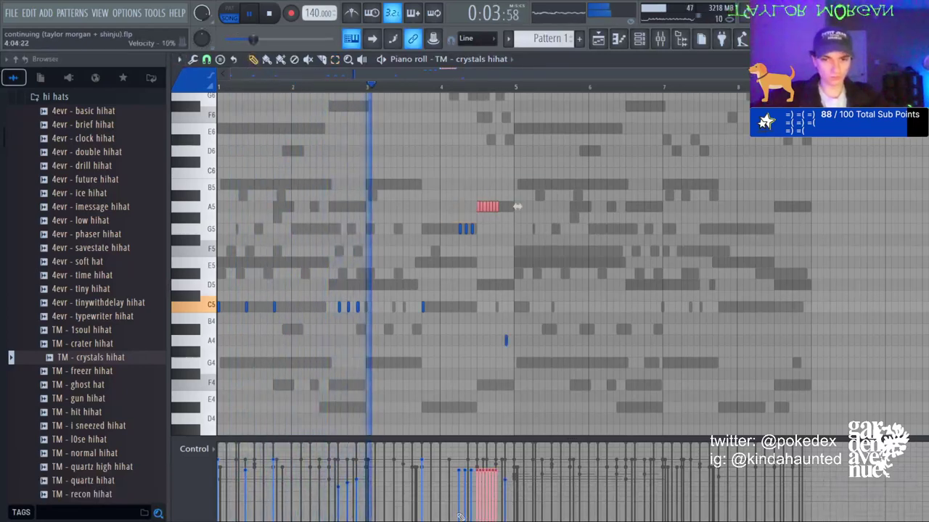
Shape the A5 roll's velocities into a rising ramp and delete the A4 hit after it.
{"action": "left_click_drag", "start_coordinate": [476, 500], "coordinate": [498, 489]}
{"action": "key", "text": "ctrl+d"}
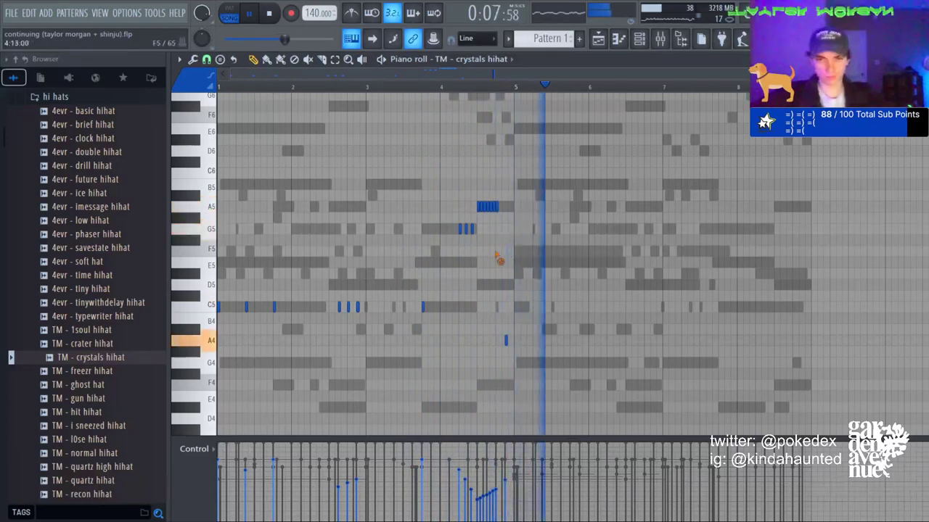
{"action": "right_click", "coordinate": [506, 340]}
Save the project as a new version and copy the four-bar hi-hat pattern into bars 5–8.
{"action": "left_click_drag", "start_coordinate": [514, 86], "coordinate": [219, 86]}
{"action": "key", "text": "ctrl+n"}
{"action": "key", "text": "ctrl+b"}
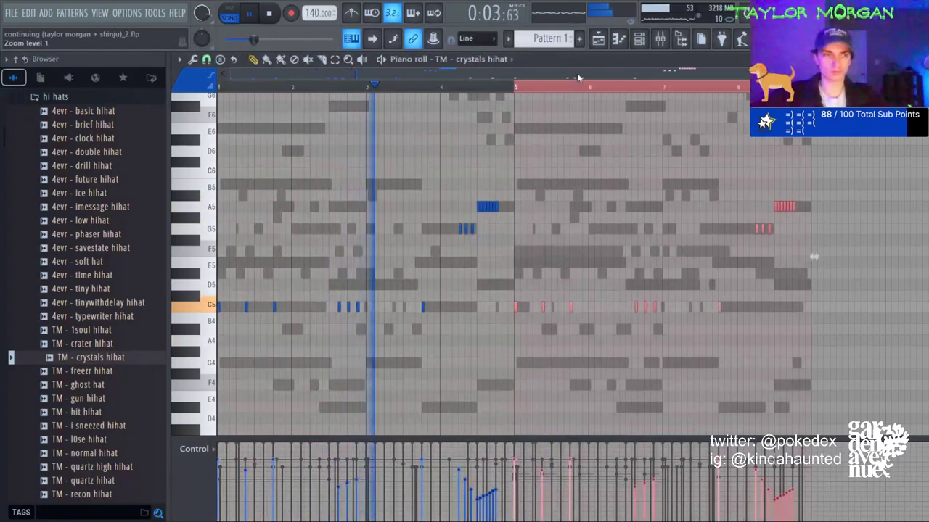
{"action": "key", "text": "ctrl+d"}
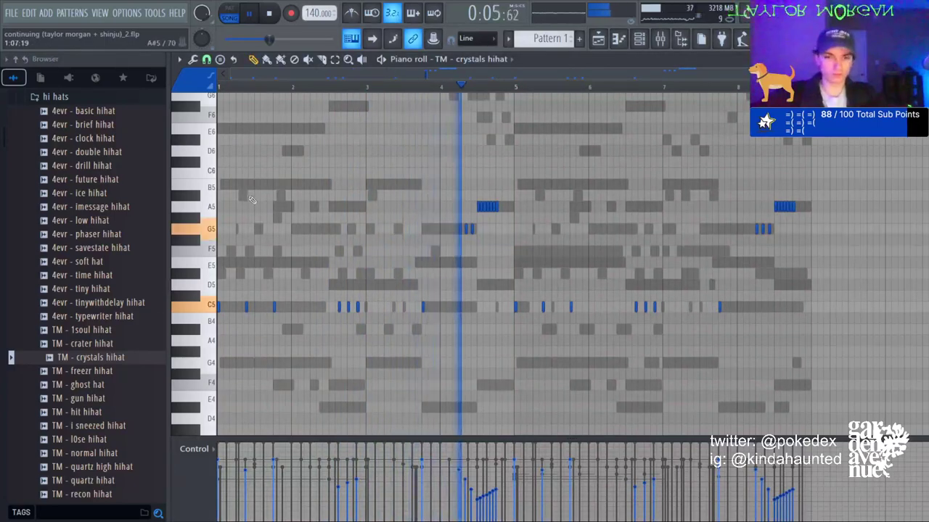
Transpose all crystals hihat notes up two semitones, moving the C5 hits to D5.
{"action": "key", "text": "shift+Up"}
{"action": "key", "text": "shift+Up"}
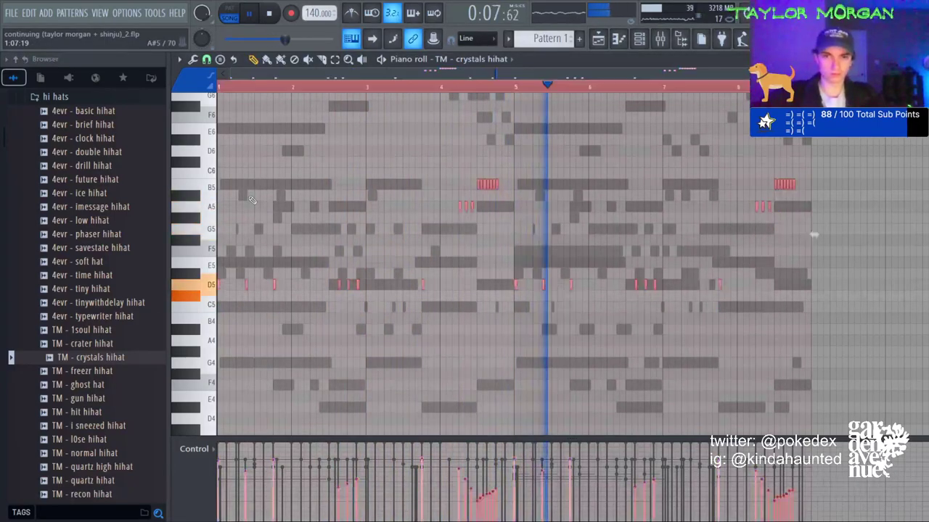
{"action": "key", "text": "ctrl+a"}
{"action": "key", "text": "ctrl+d"}
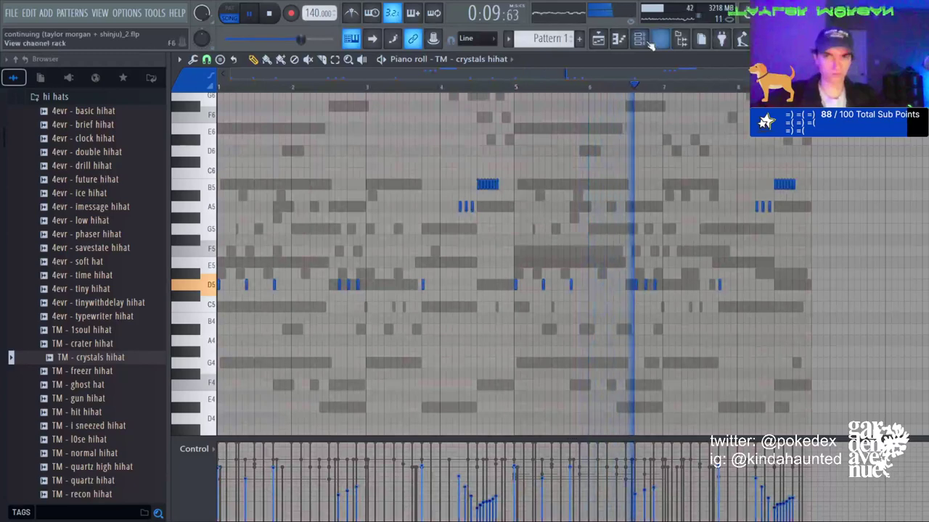
Turn the currents 808 back on and replace its notes in bars 5–8 with a copy of the bars 1–4 bassline.
{"action": "key", "text": "F6"}
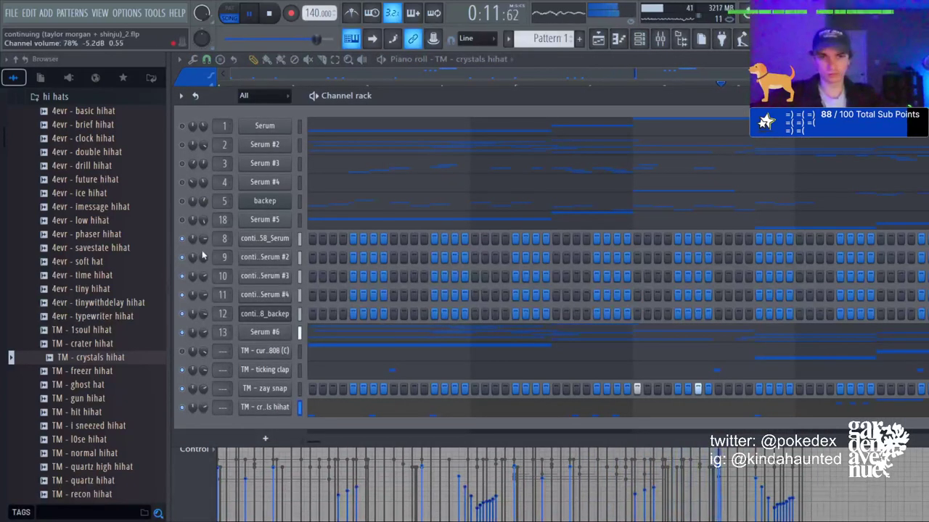
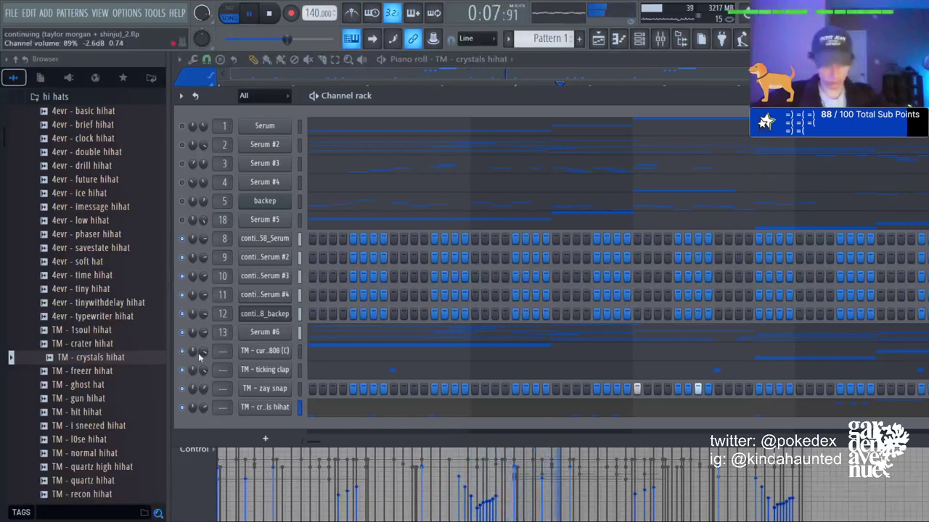
{"action": "left_click", "coordinate": [122, 77]}
{"action": "left_click", "coordinate": [354, 353]}
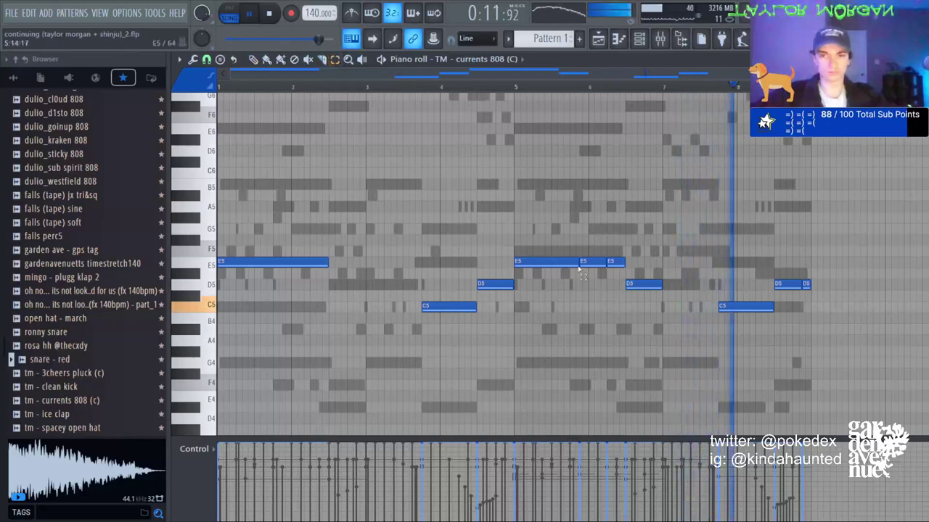
{"action": "left_click_drag", "start_coordinate": [555, 234], "coordinate": [927, 352]}
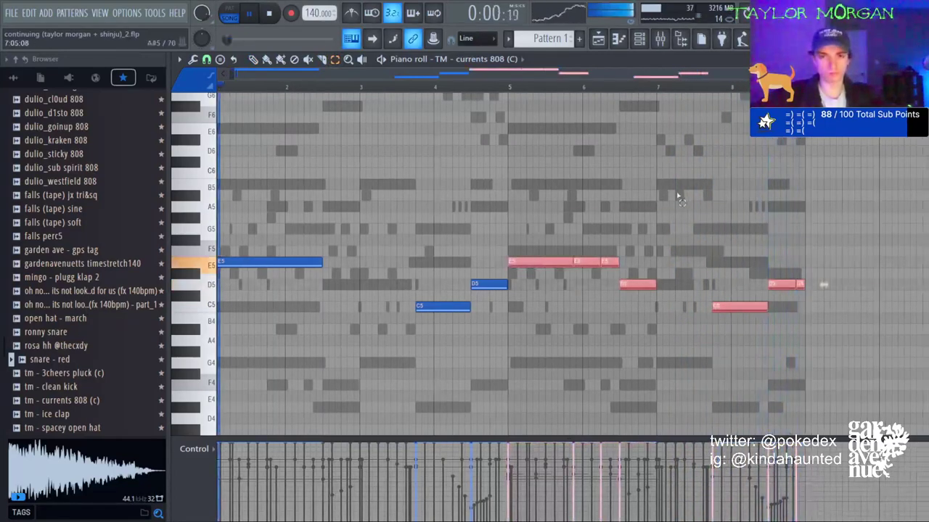
{"action": "key", "text": "ctrl+a"}
{"action": "key", "text": "ctrl+d"}
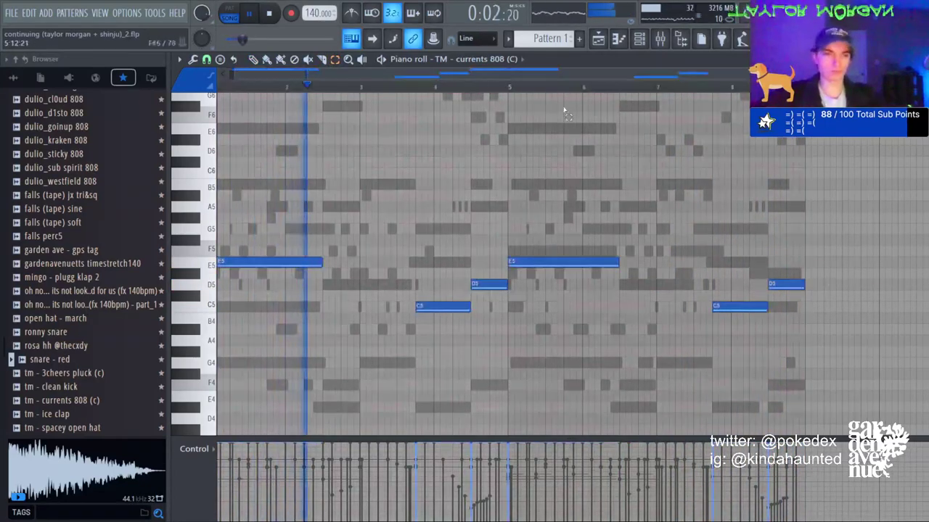
Set the currents 808's channel volume to 85% and check its sampler settings.
{"action": "key", "text": "F6"}
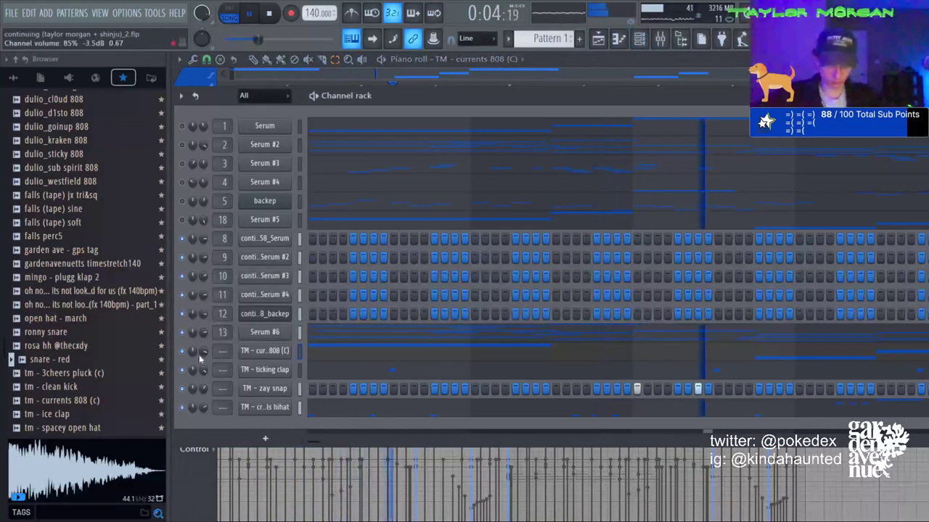
{"action": "left_click", "coordinate": [274, 351]}
{"action": "left_click", "coordinate": [524, 107]}
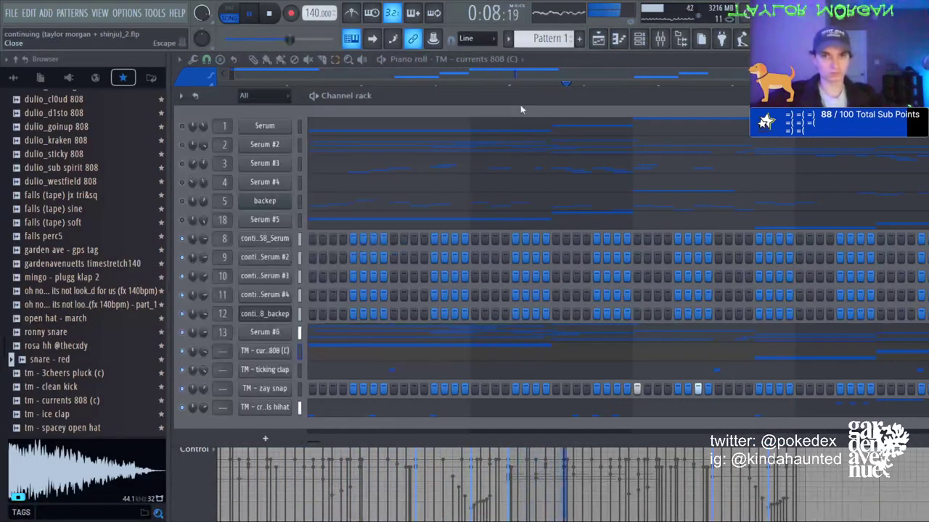
Replace the currents 808 channel's sample with TM - magic 808 (C) from the 808s folder.
{"action": "left_click", "coordinate": [14, 78]}
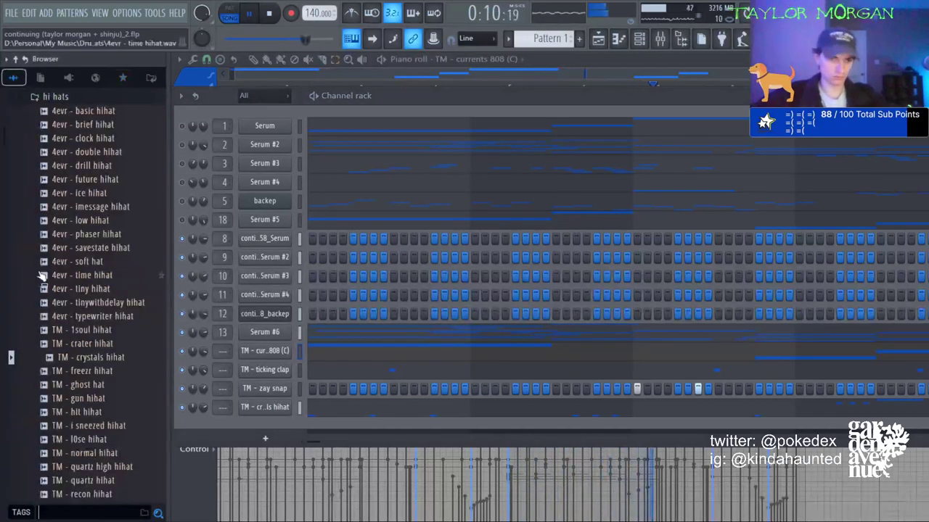
{"action": "left_click", "coordinate": [58, 96]}
{"action": "scroll", "coordinate": [54, 217], "scroll_direction": "up", "scroll_amount": 2}
{"action": "left_click", "coordinate": [50, 228]}
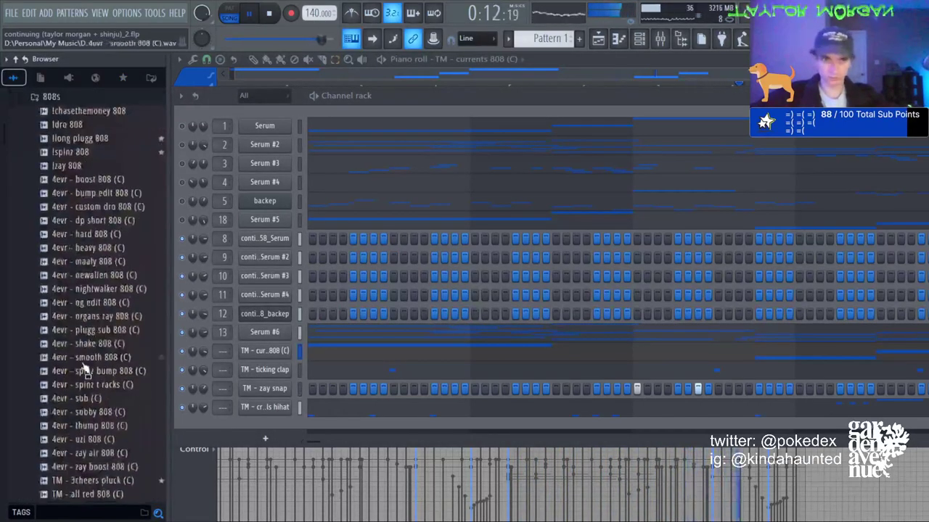
{"action": "scroll", "coordinate": [73, 348], "scroll_direction": "down", "scroll_amount": 6}
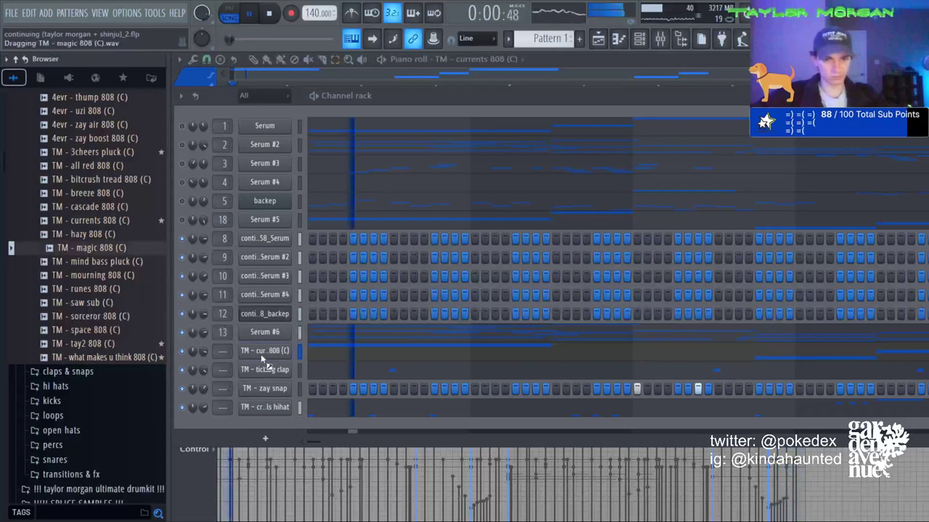
Delete the magic 808's long E5 notes at the start of bars 1 and 5.
{"action": "left_click", "coordinate": [325, 351]}
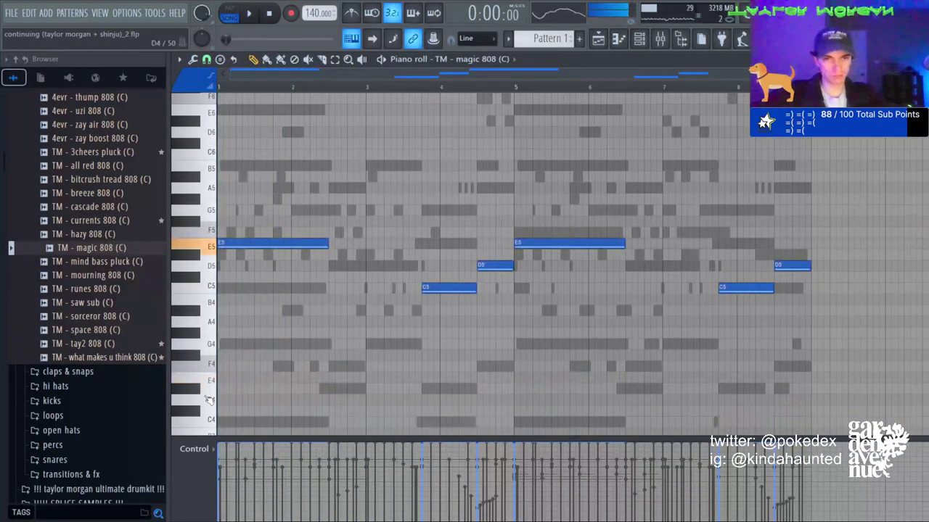
{"action": "key", "text": "space"}
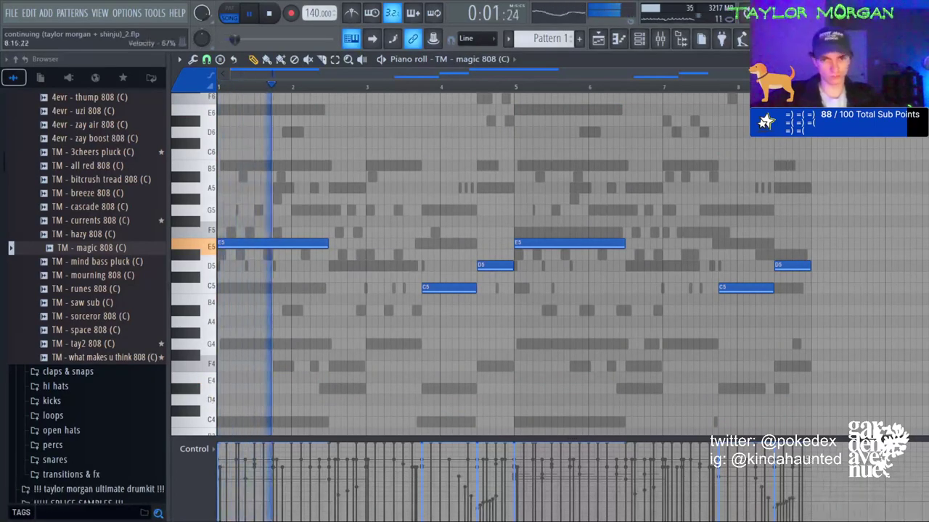
{"action": "key", "text": "ctrl+a"}
{"action": "key", "text": "ctrl+d"}
{"action": "right_click", "coordinate": [288, 245]}
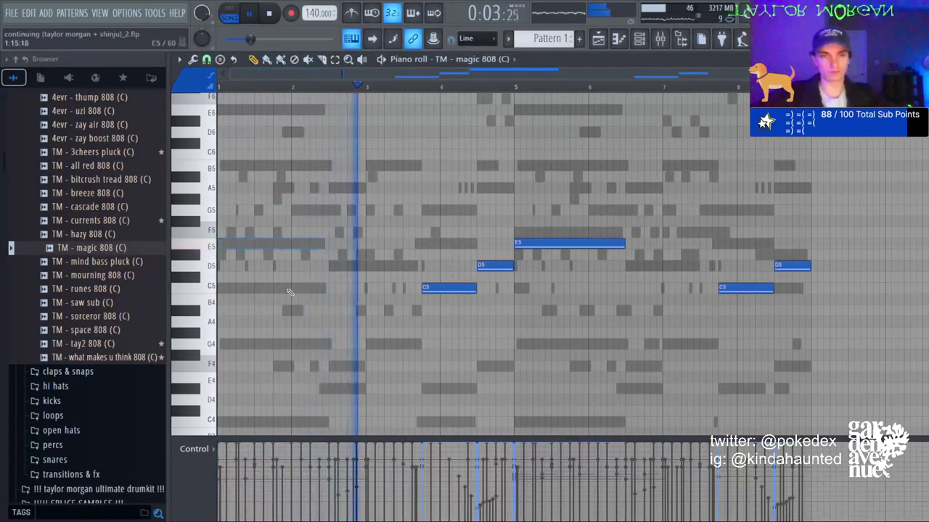
{"action": "right_click", "coordinate": [567, 244]}
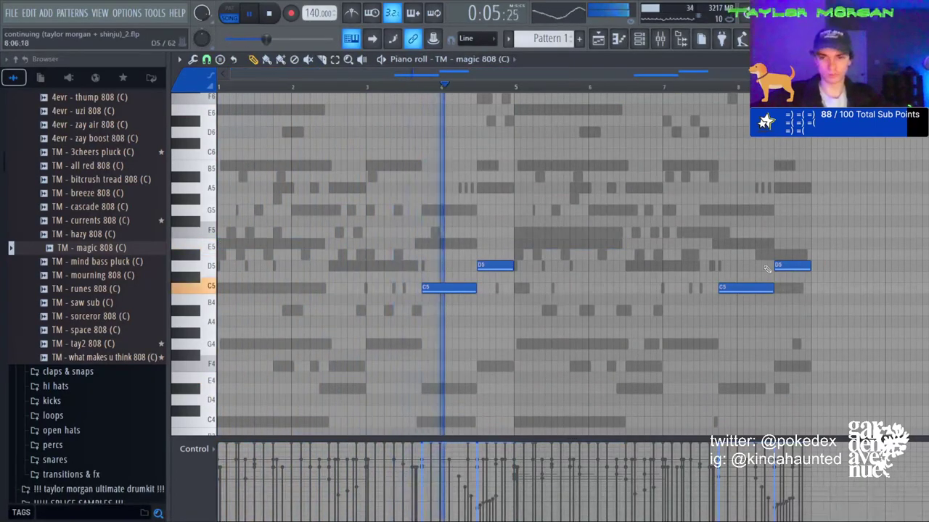
Set the magic 808's volume envelope release to 30%, quick fade out to 23% and channel volume to 80%.
{"action": "key", "text": "F6"}
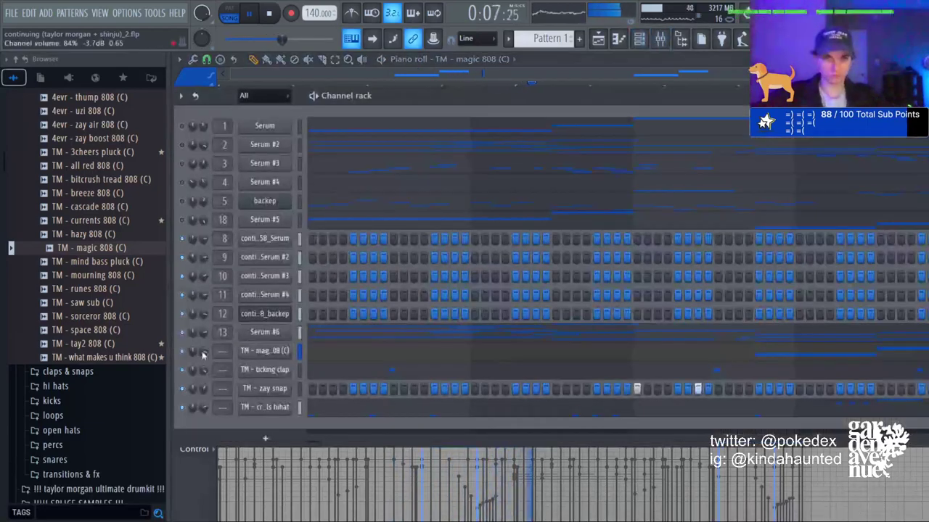
{"action": "left_click", "coordinate": [285, 353]}
{"action": "left_click", "coordinate": [219, 129]}
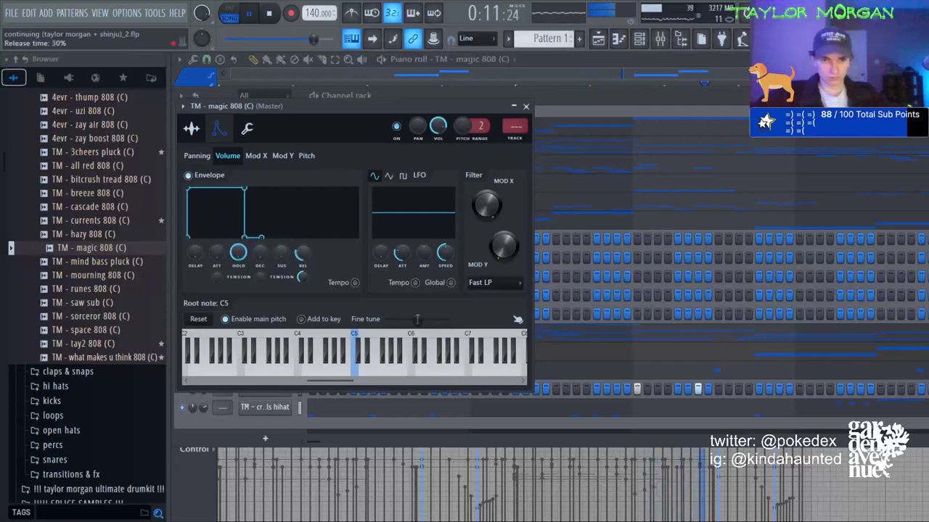
{"action": "left_click", "coordinate": [190, 129]}
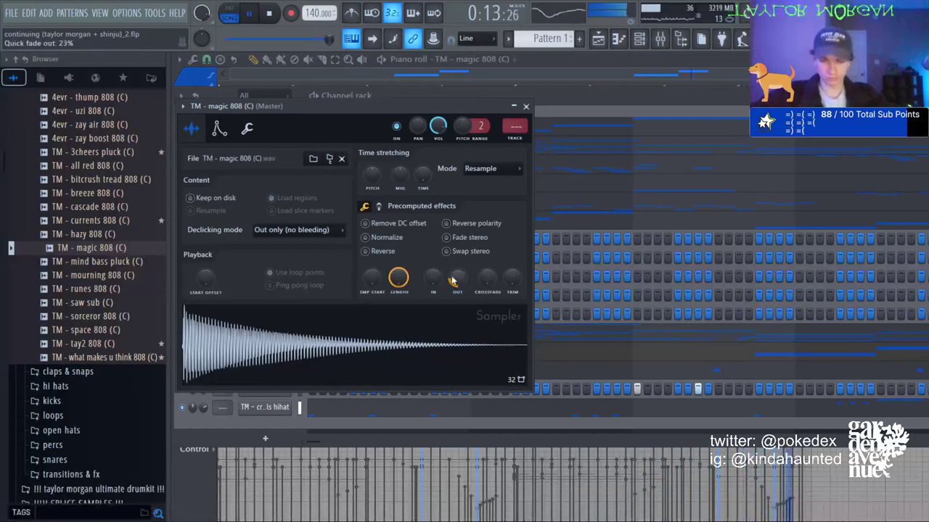
{"action": "left_click", "coordinate": [526, 105]}
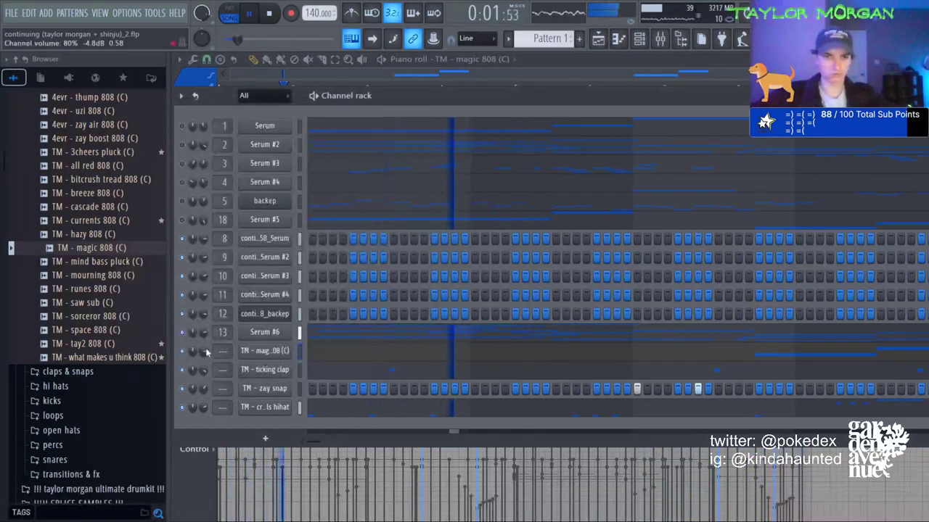
Add the TM - tay2 808 (C) sample as a new channel and draw a C5 note at the start of bar 1.
{"action": "left_click_drag", "start_coordinate": [101, 349], "coordinate": [269, 352]}
{"action": "scroll", "coordinate": [284, 243], "scroll_direction": "down", "scroll_amount": 3}
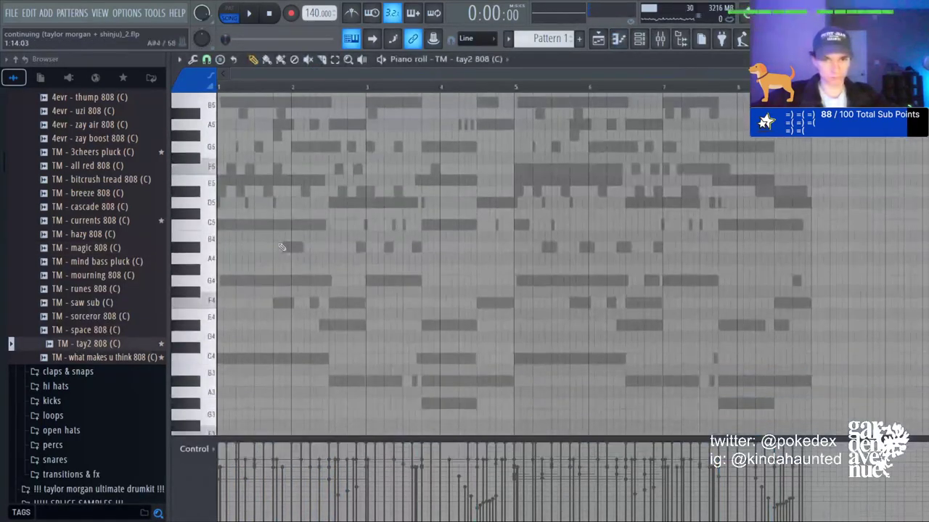
{"action": "scroll", "coordinate": [247, 281], "scroll_direction": "up", "scroll_amount": 3}
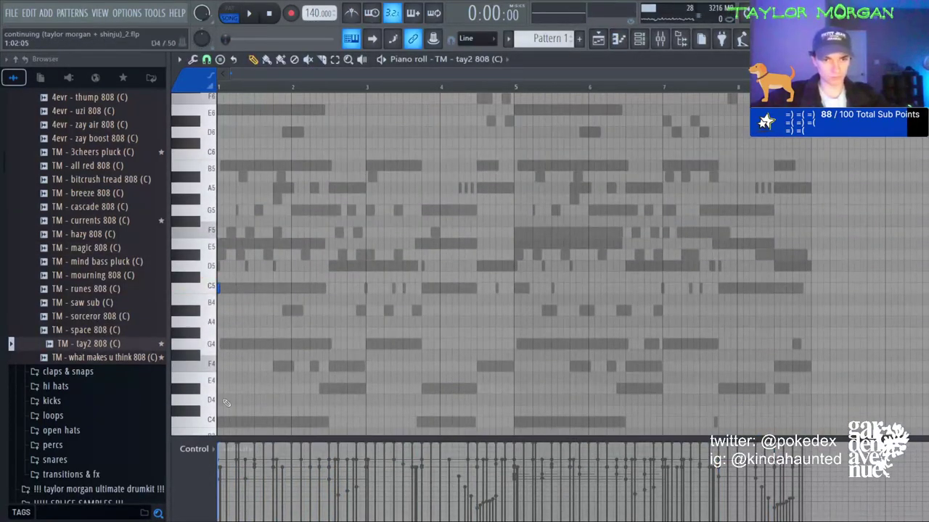
{"action": "key", "text": "space"}
{"action": "left_click_drag", "start_coordinate": [220, 289], "coordinate": [245, 289]}
{"action": "key", "text": "space"}
{"action": "key", "text": "space"}
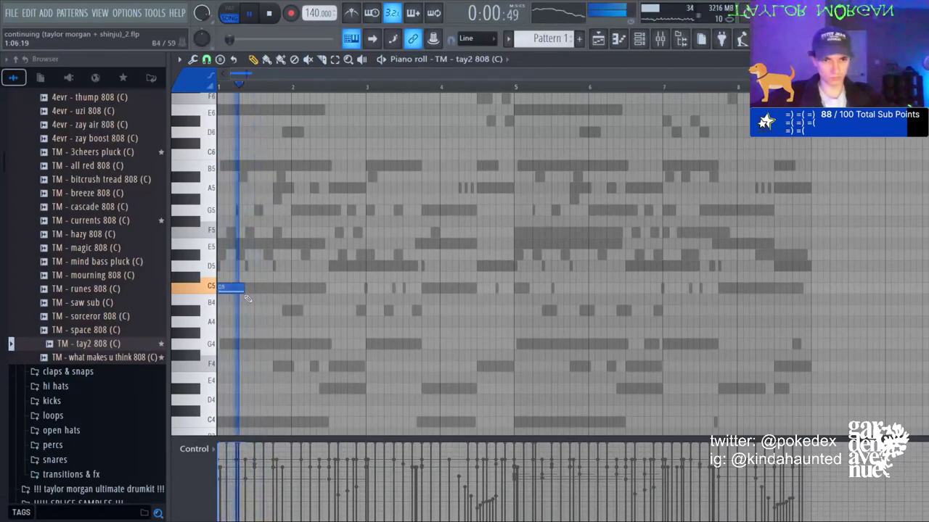
Repeat the tay2 808's C5 note on beat 4 of bar 1 and lengthen both notes to fill bars 1–2.
{"action": "key", "text": "ctrl+b"}
{"action": "key", "text": "ctrl+b"}
{"action": "right_click", "coordinate": [264, 289]}
{"action": "key", "text": "space"}
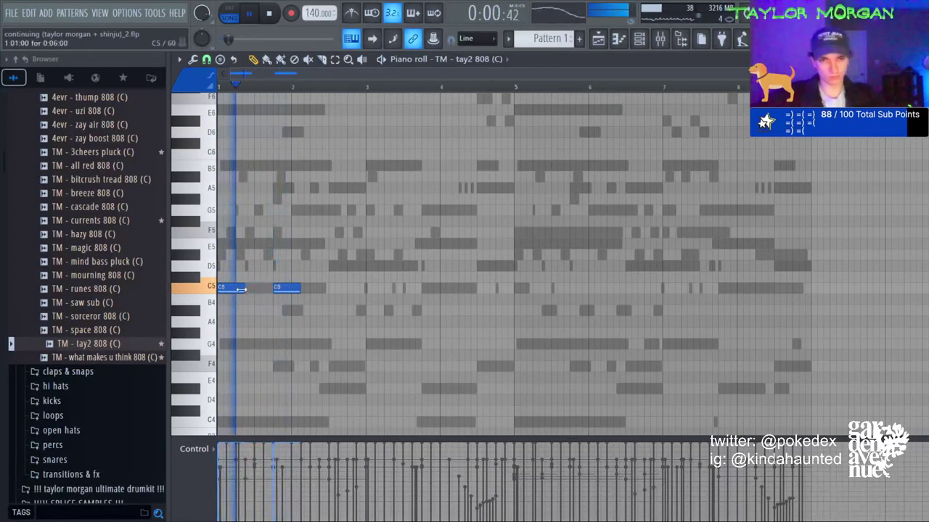
{"action": "left_click_drag", "start_coordinate": [299, 289], "coordinate": [366, 290]}
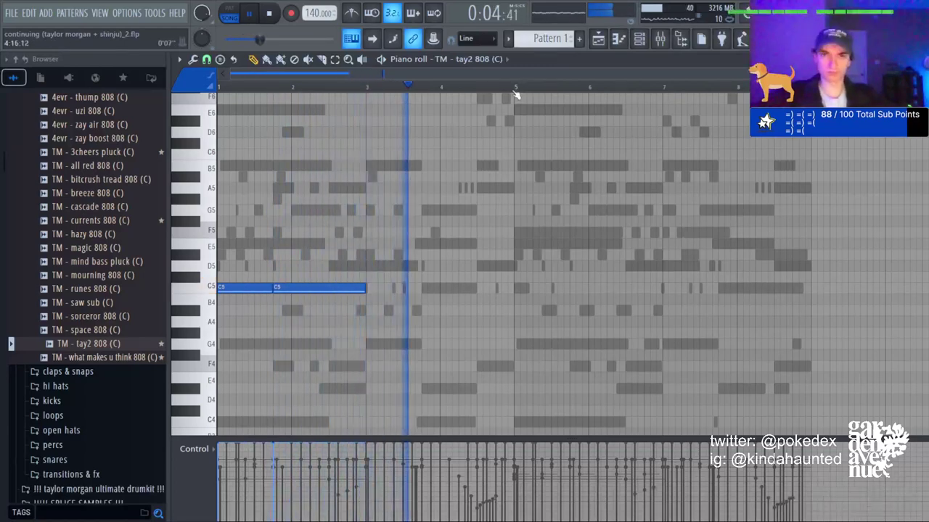
Duplicate the tay2 808's bars 1–4 into bars 5–8.
{"action": "left_click_drag", "start_coordinate": [515, 89], "coordinate": [218, 88]}
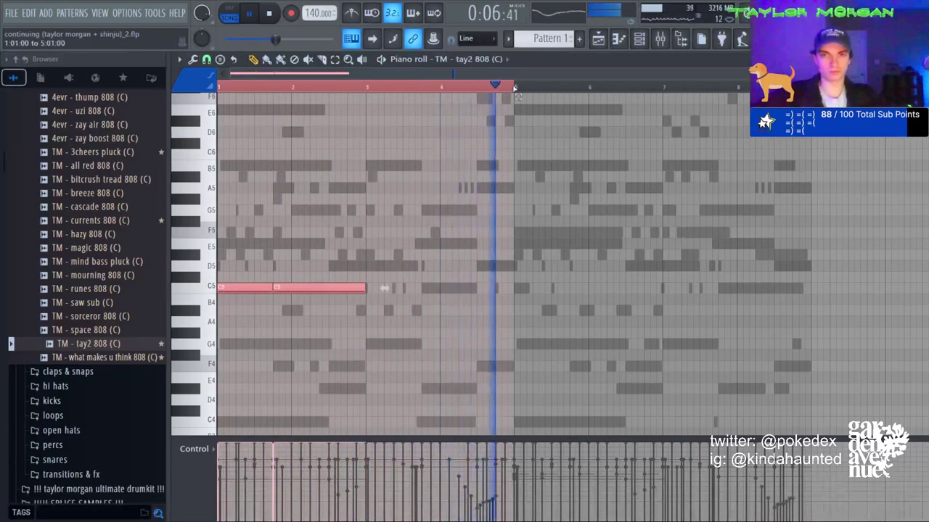
{"action": "key", "text": "ctrl+b"}
{"action": "key", "text": "ctrl+d"}
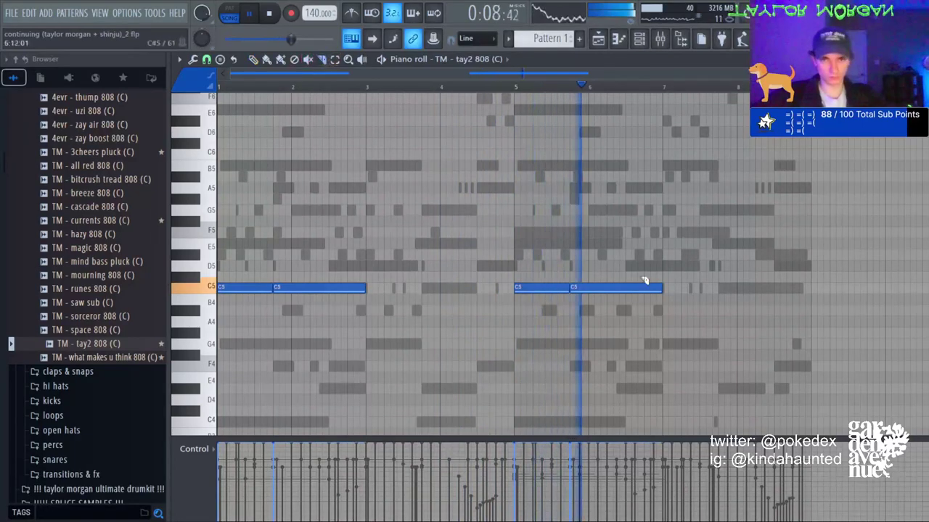
Slice the tay2 808's second C5 note at mid-bar 6 and lower the cut-off end two semitones to A#4.
{"action": "left_click_drag", "start_coordinate": [625, 280], "coordinate": [623, 294]}
{"action": "left_click", "coordinate": [254, 60]}
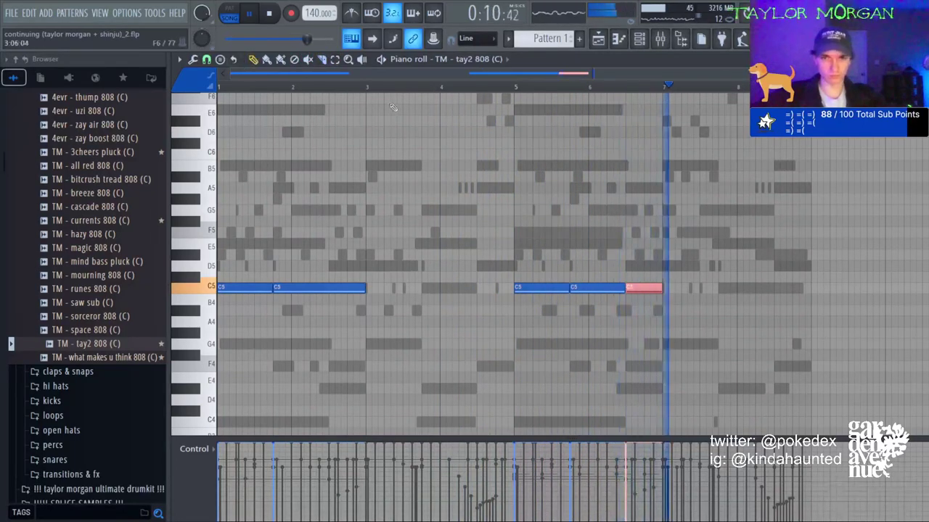
{"action": "key", "text": "shift+Down"}
{"action": "key", "text": "shift+Down"}
{"action": "key", "text": "ctrl+d"}
{"action": "key", "text": "ctrl+a"}
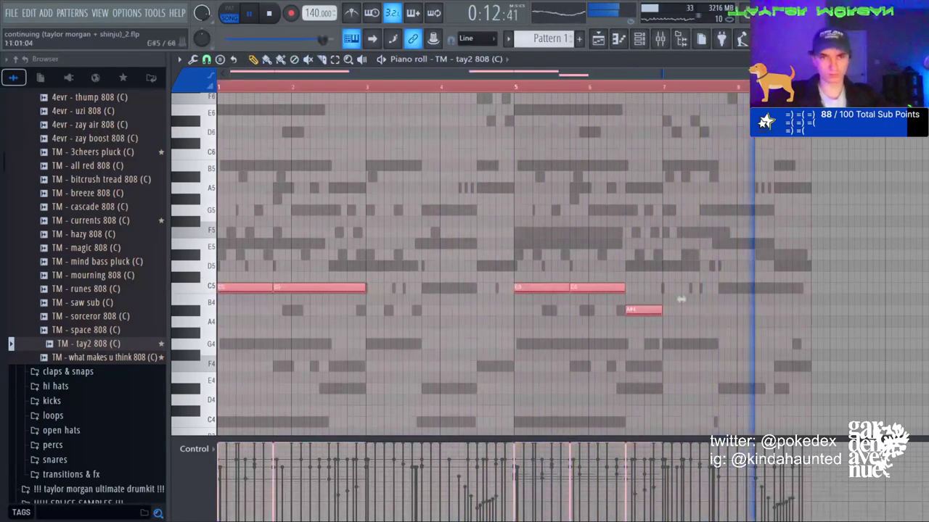
{"action": "key", "text": "ctrl+d"}
Delete the A#4 note in bar 6 of the tay2 808's pattern.
{"action": "key", "text": "F6"}
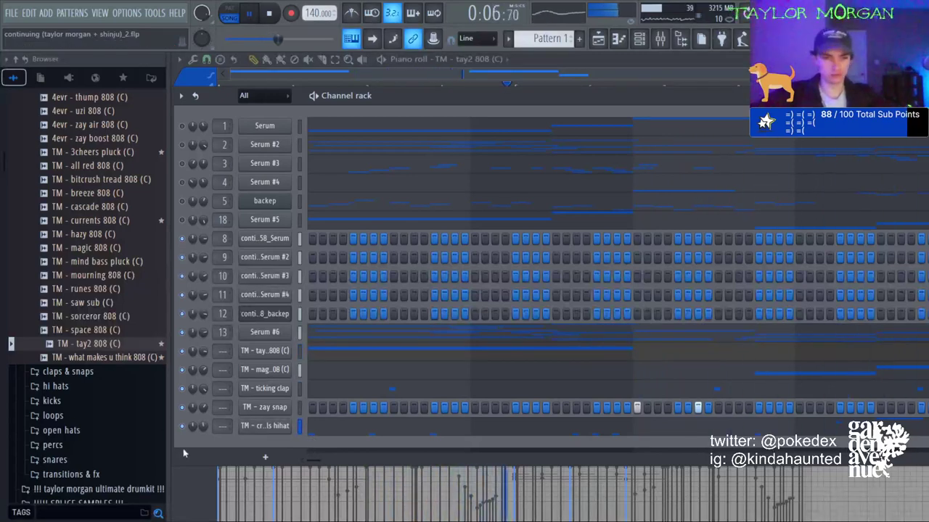
{"action": "left_click", "coordinate": [388, 353]}
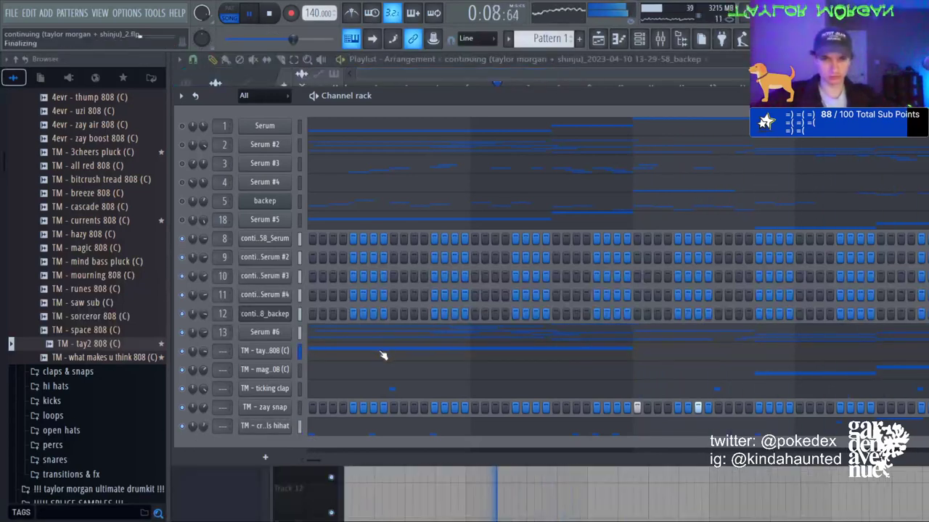
{"action": "left_click", "coordinate": [384, 354]}
{"action": "scroll", "coordinate": [458, 187], "scroll_direction": "up", "scroll_amount": 3}
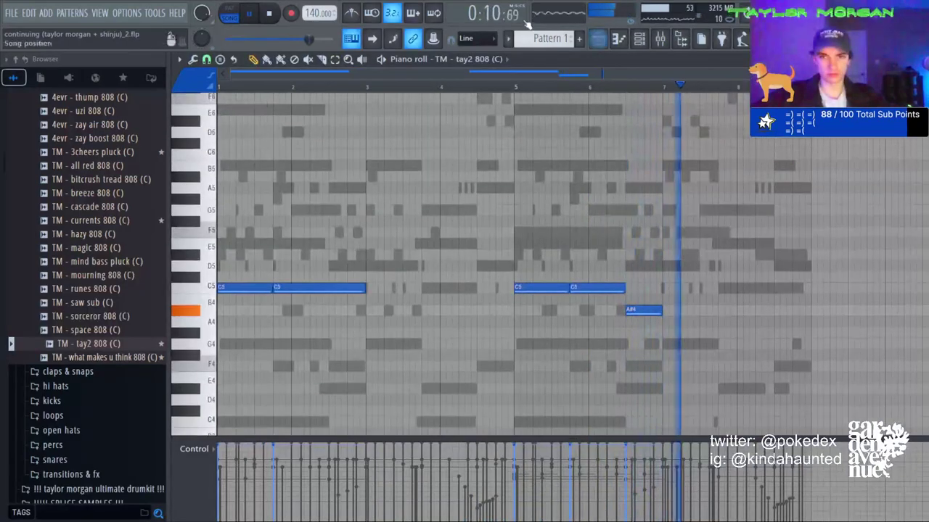
{"action": "right_click", "coordinate": [635, 311]}
{"action": "left_click", "coordinate": [640, 38]}
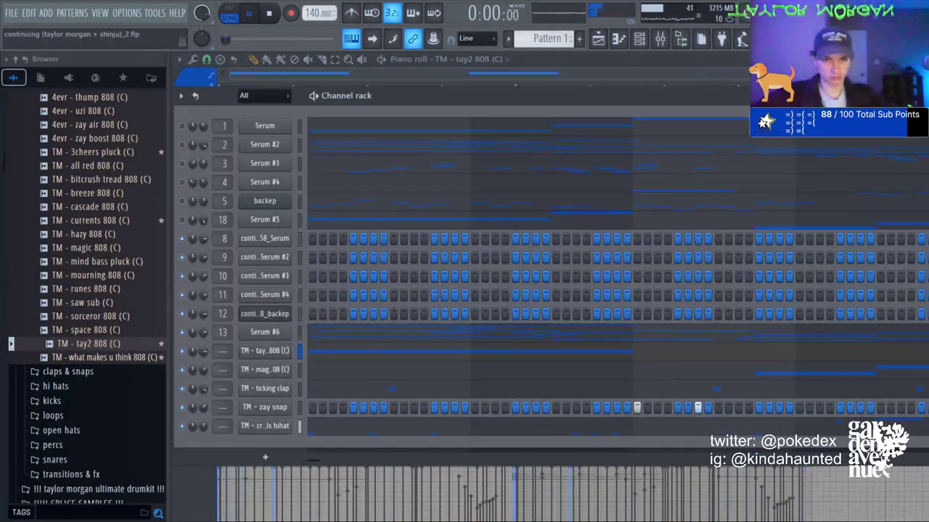
Try the tay2 808's notes in higher octaves, at C6 and at C7.
{"action": "left_click", "coordinate": [315, 357]}
{"action": "left_click", "coordinate": [316, 358]}
{"action": "key", "text": "space"}
{"action": "key", "text": "ctrl+Up"}
{"action": "key", "text": "space"}
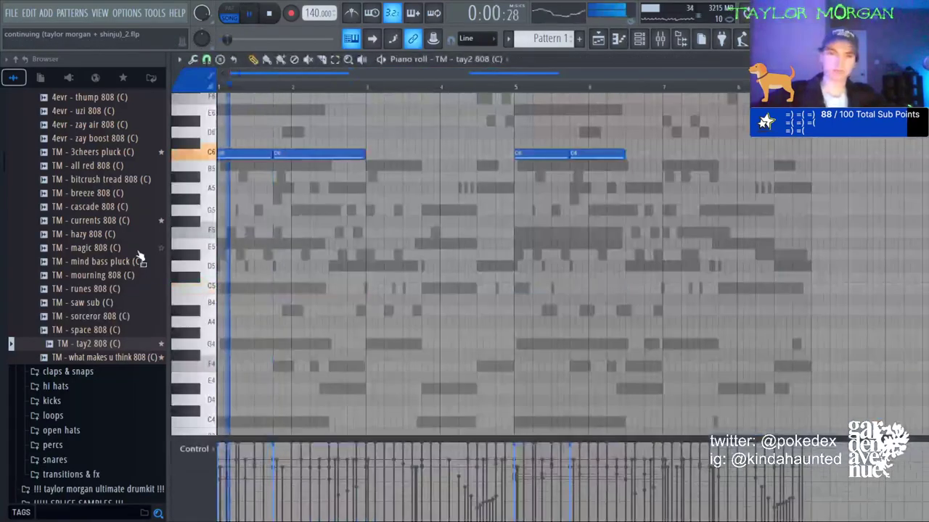
{"action": "key", "text": "space"}
{"action": "key", "text": "ctrl+Down"}
{"action": "key", "text": "ctrl+Down"}
{"action": "key", "text": "ctrl+Up"}
{"action": "key", "text": "ctrl+Up"}
{"action": "key", "text": "ctrl+Up"}
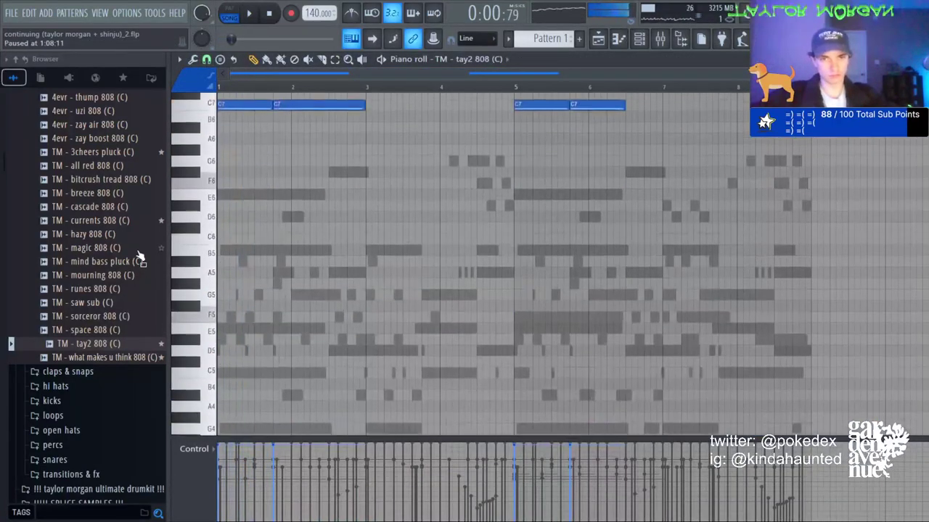
{"action": "key", "text": "space"}
Try the tay2 808's notes lower, at G#5 and at G#3.
{"action": "key", "text": "shift+Down"}
{"action": "key", "text": "shift+Down"}
{"action": "key", "text": "shift+Down"}
{"action": "key", "text": "shift+Down"}
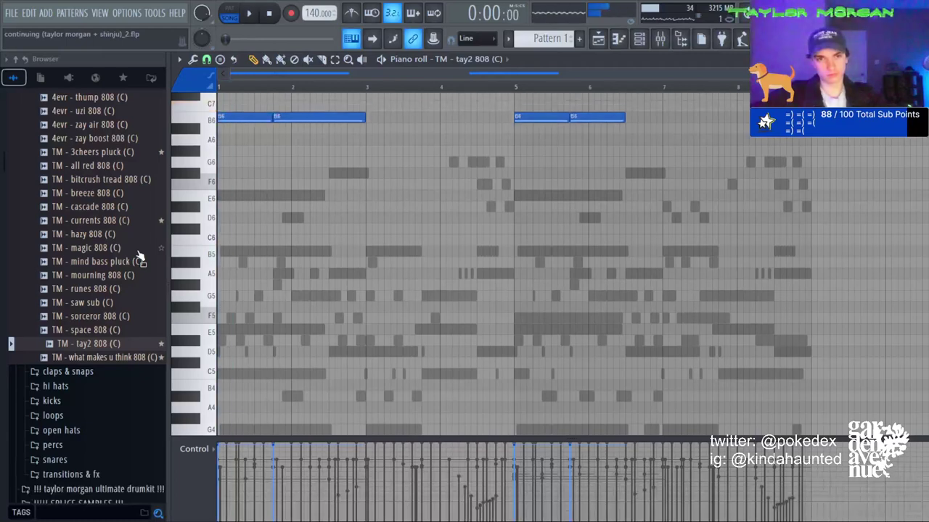
{"action": "key", "text": "ctrl+Down"}
{"action": "key", "text": "space"}
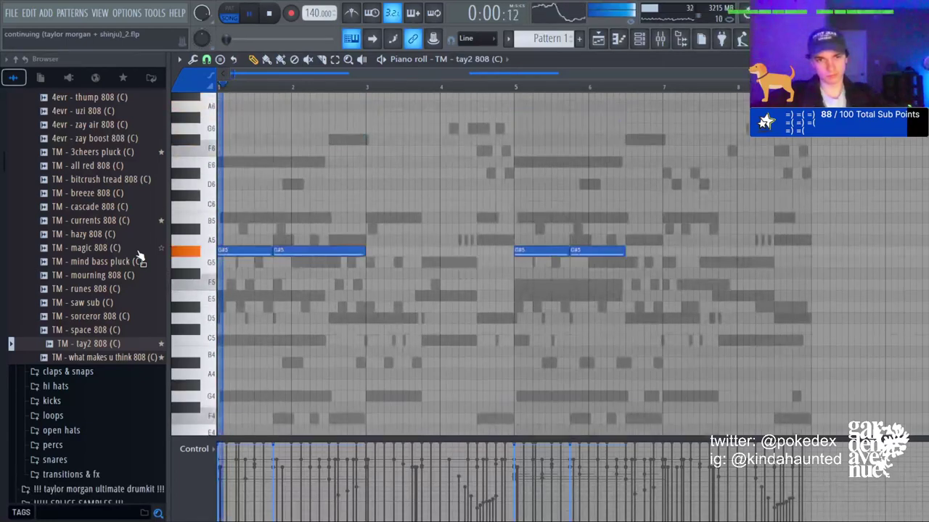
{"action": "key", "text": "ctrl+Down"}
{"action": "key", "text": "ctrl+Down"}
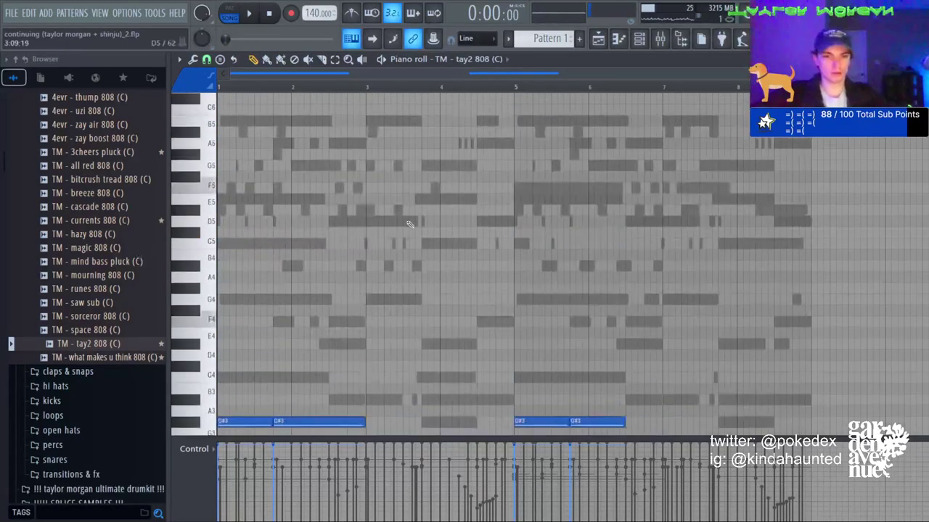
Transpose all tay2 808 notes up to E5 and play back the result.
{"action": "key", "text": "shift+Up"}
{"action": "key", "text": "shift+Up"}
{"action": "key", "text": "shift+Up"}
{"action": "key", "text": "shift+Up"}
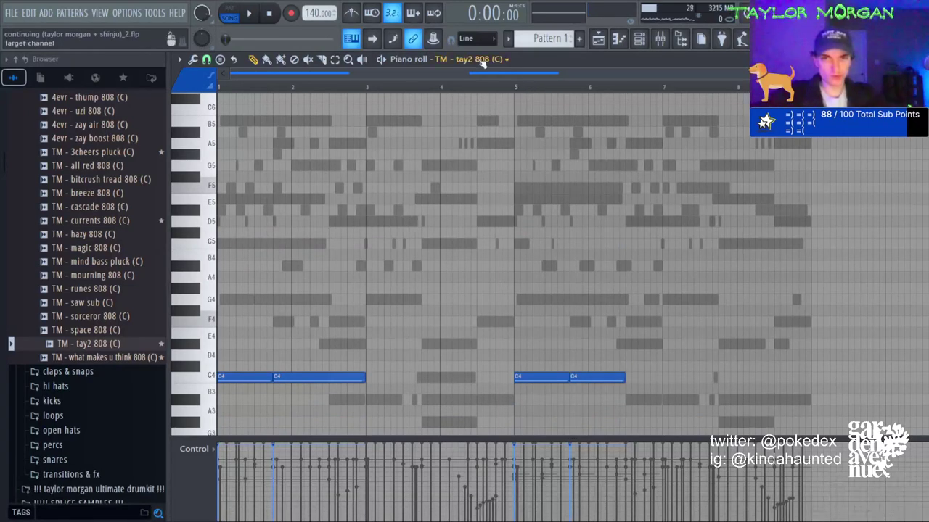
{"action": "scroll", "coordinate": [483, 64], "scroll_direction": "up", "scroll_amount": 1}
{"action": "scroll", "coordinate": [472, 61], "scroll_direction": "down", "scroll_amount": 1}
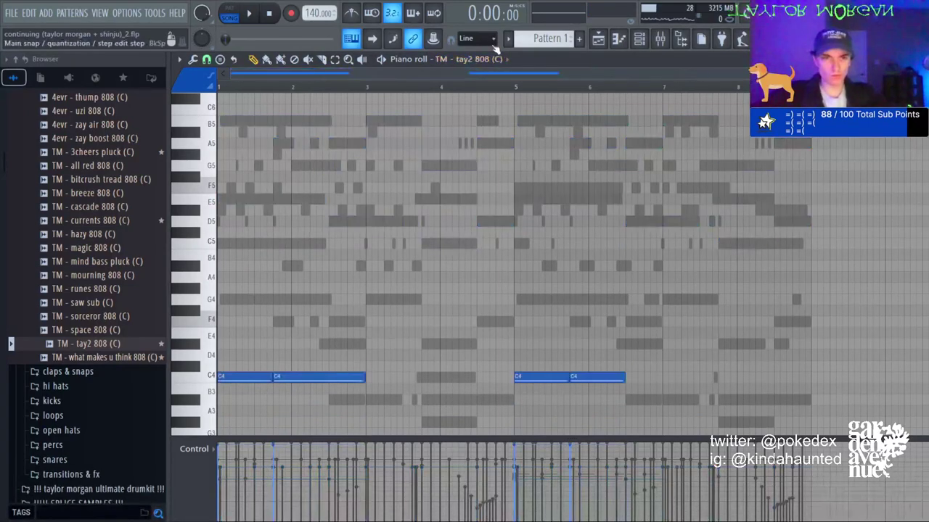
{"action": "key", "text": "shift+Up"}
{"action": "key", "text": "shift+Up"}
{"action": "key", "text": "shift+Up"}
{"action": "key", "text": "shift+Up"}
{"action": "key", "text": "space"}
{"action": "key", "text": "ctrl+Up"}
{"action": "key", "text": "space"}
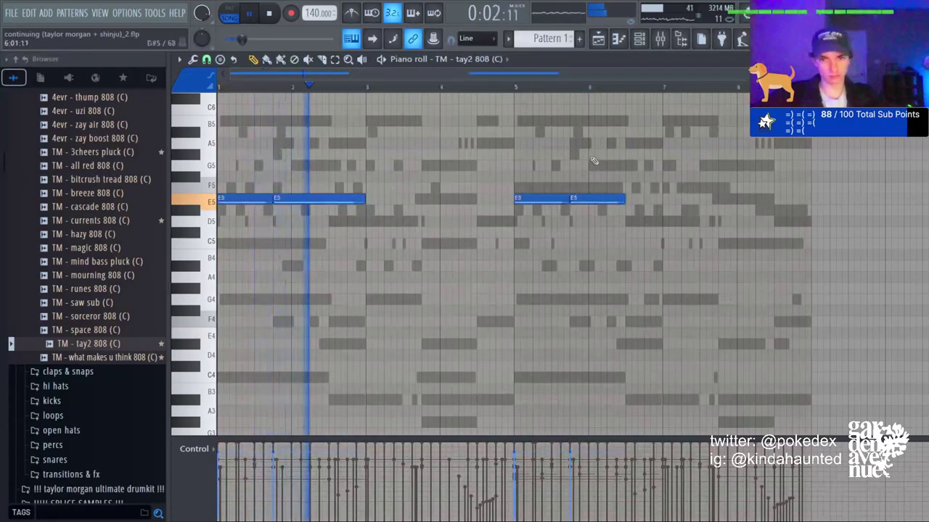
Merge the tay2 808's two opening notes into one long E5 note spanning bars 1–2.
{"action": "right_click", "coordinate": [325, 198]}
{"action": "left_click_drag", "start_coordinate": [271, 200], "coordinate": [362, 201]}
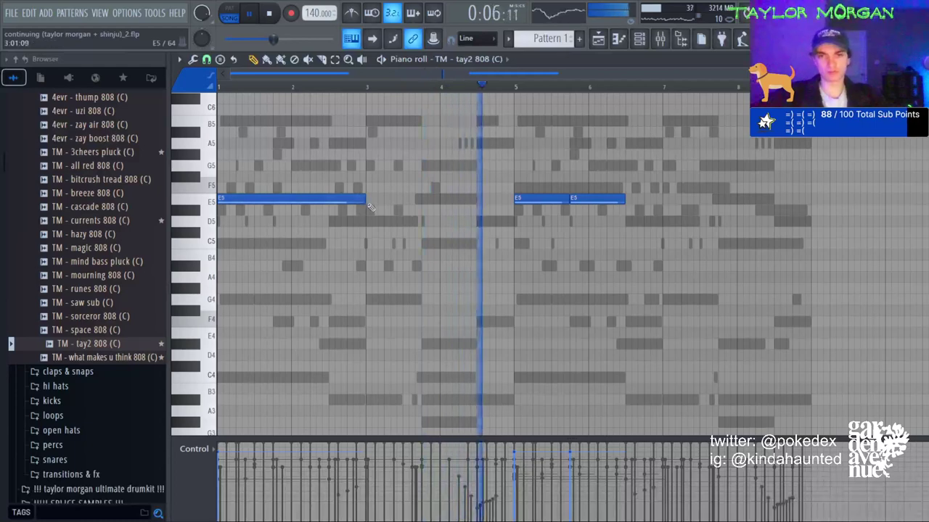
{"action": "left_click", "coordinate": [688, 167]}
{"action": "right_click", "coordinate": [688, 167]}
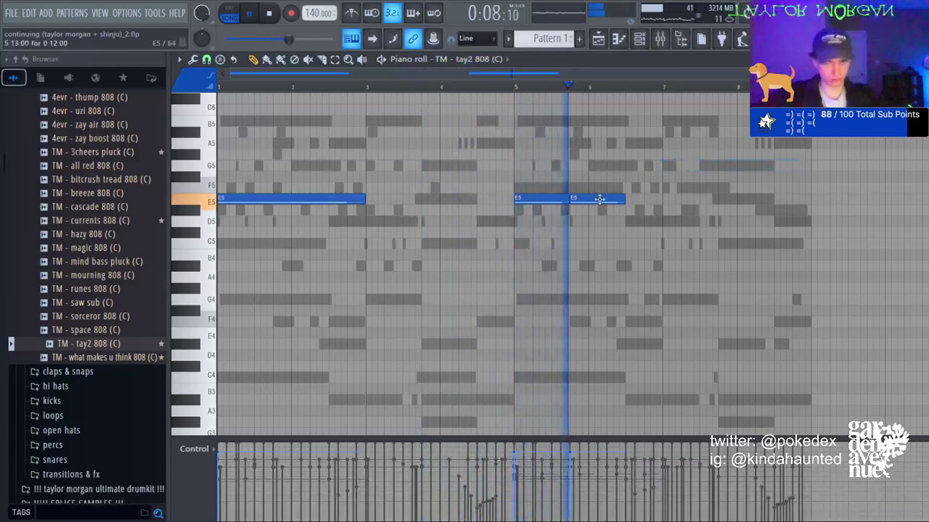
Slice the tay2 808's first E5 note in bar 5 at about two-thirds of its length.
{"action": "left_click", "coordinate": [322, 59]}
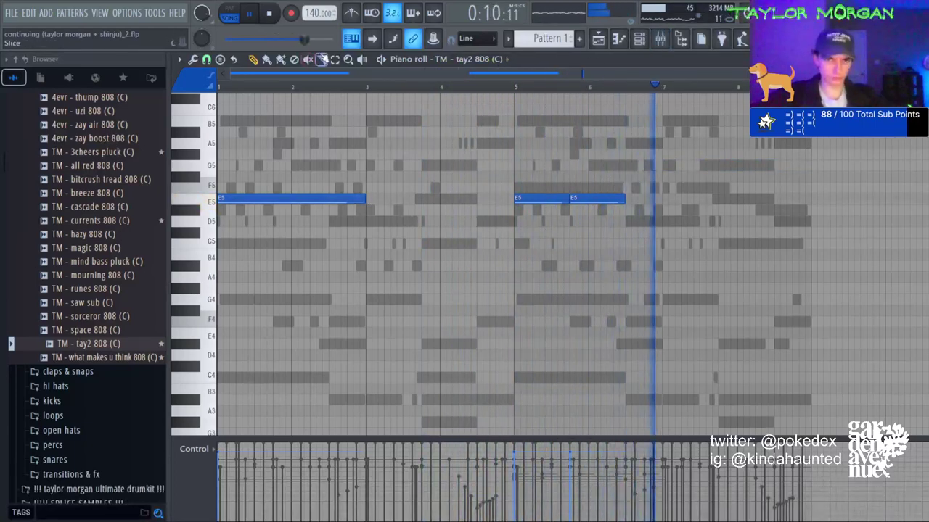
{"action": "left_click_drag", "start_coordinate": [553, 190], "coordinate": [554, 208]}
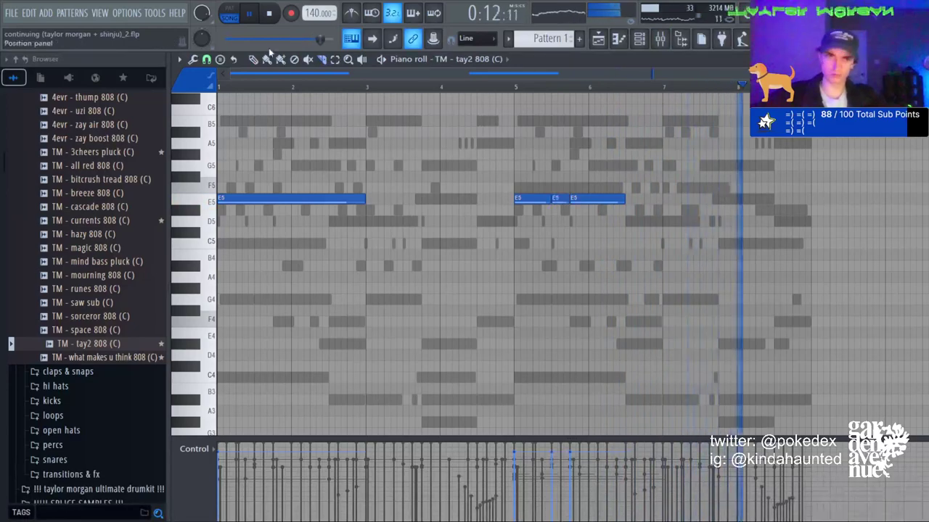
Inspect the MELODIES track in the mixer.
{"action": "left_click", "coordinate": [641, 39]}
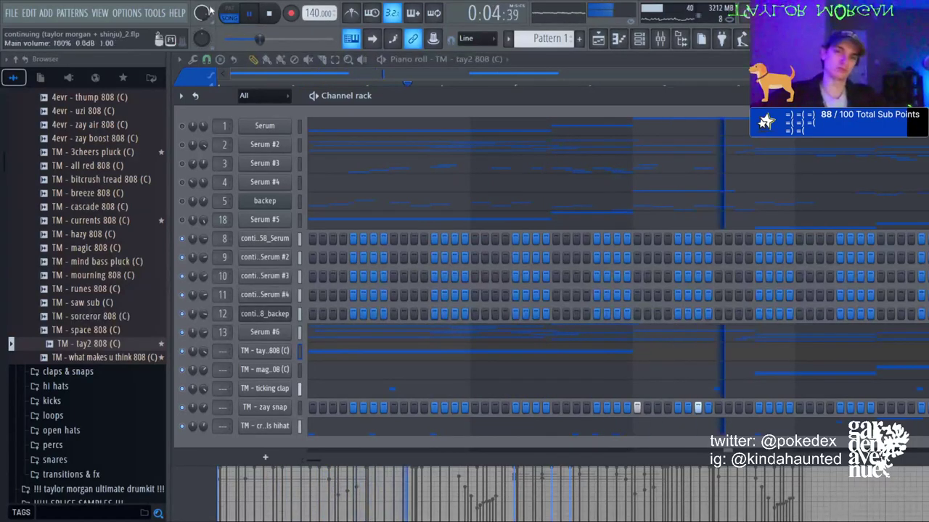
{"action": "left_click", "coordinate": [660, 40]}
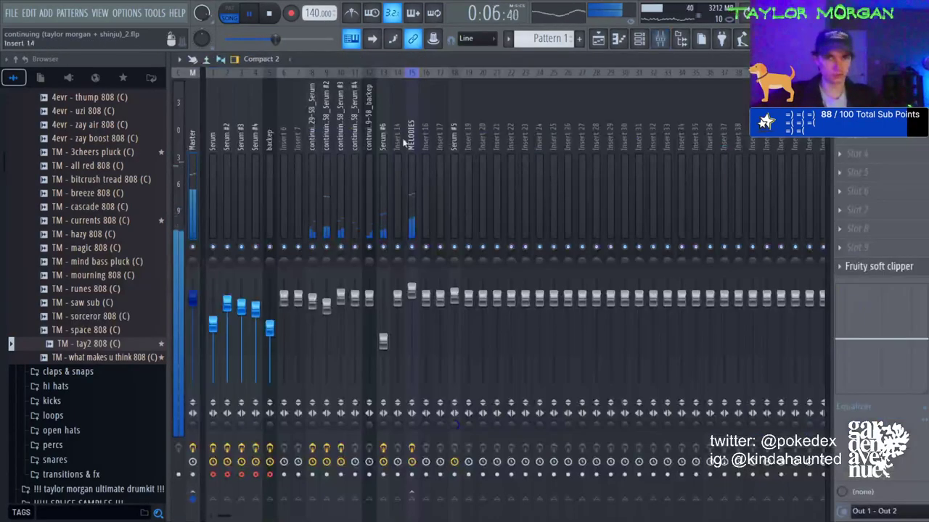
{"action": "left_click", "coordinate": [410, 127]}
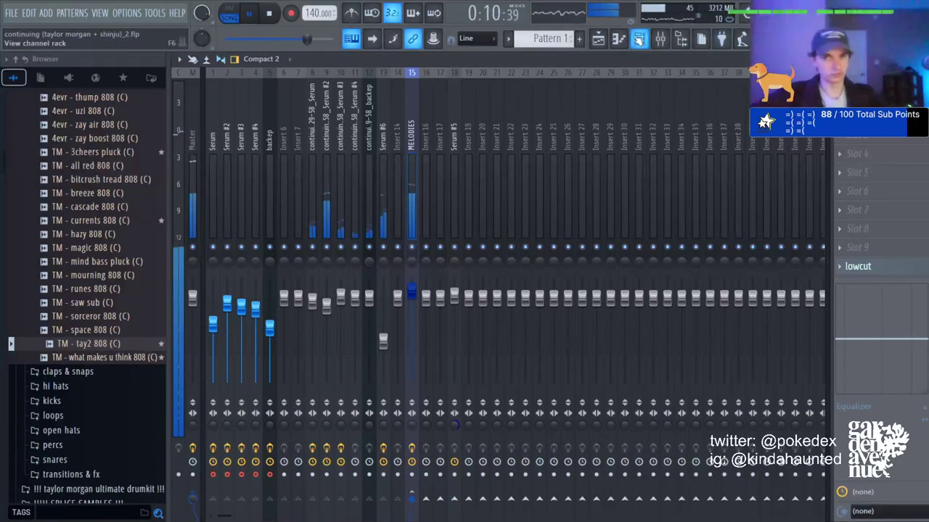
Add the TM - normal hihat sample as a channel with a 4% sample start offset and hits on steps 1, 3, 5, 6 and 7.
{"action": "left_click", "coordinate": [638, 40]}
{"action": "left_click", "coordinate": [81, 390]}
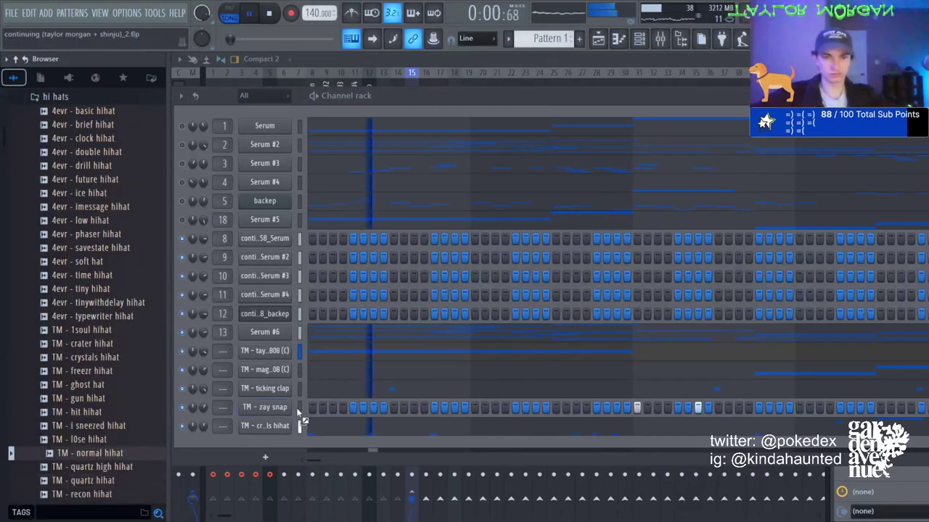
{"action": "left_click_drag", "start_coordinate": [304, 421], "coordinate": [276, 439]}
{"action": "left_click_drag", "start_coordinate": [453, 359], "coordinate": [452, 354]}
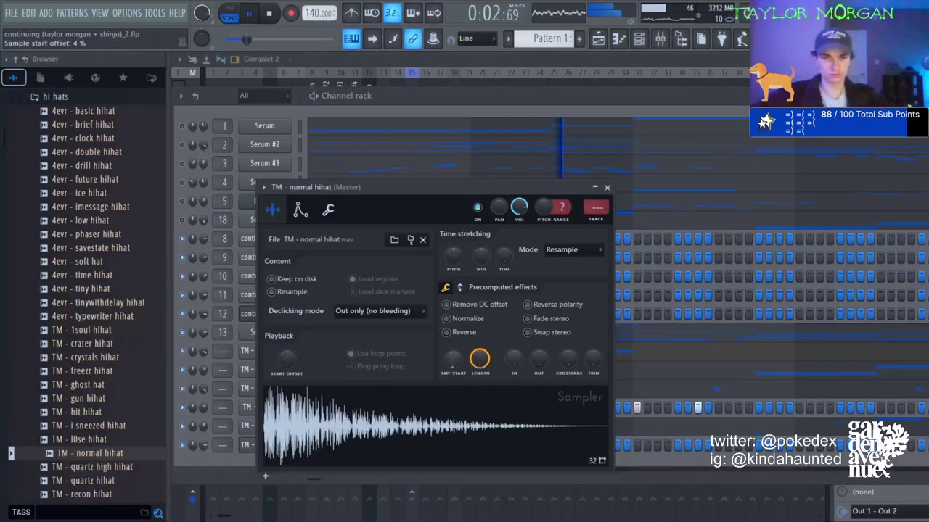
{"action": "left_click", "coordinate": [573, 101]}
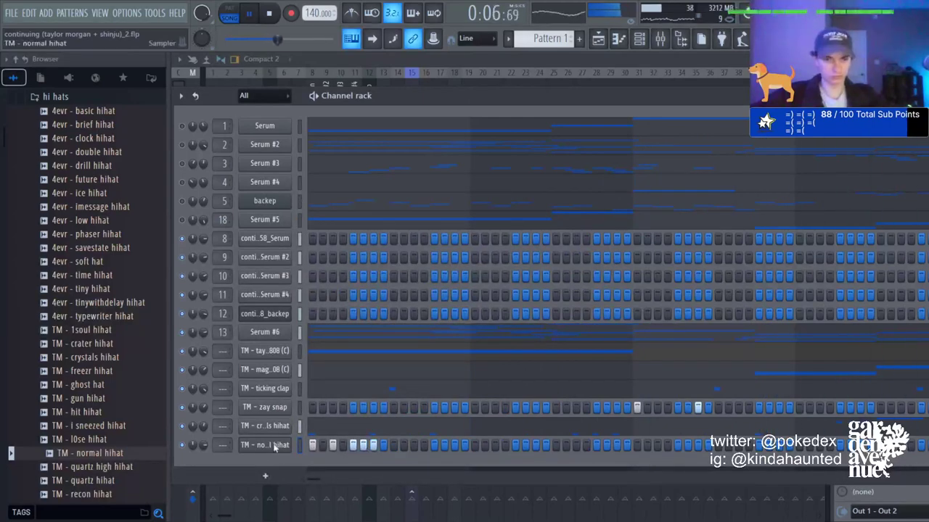
Vary the hi-hat velocities and add two C5 notes in the second half of bar 1.
{"action": "key", "text": "F7"}
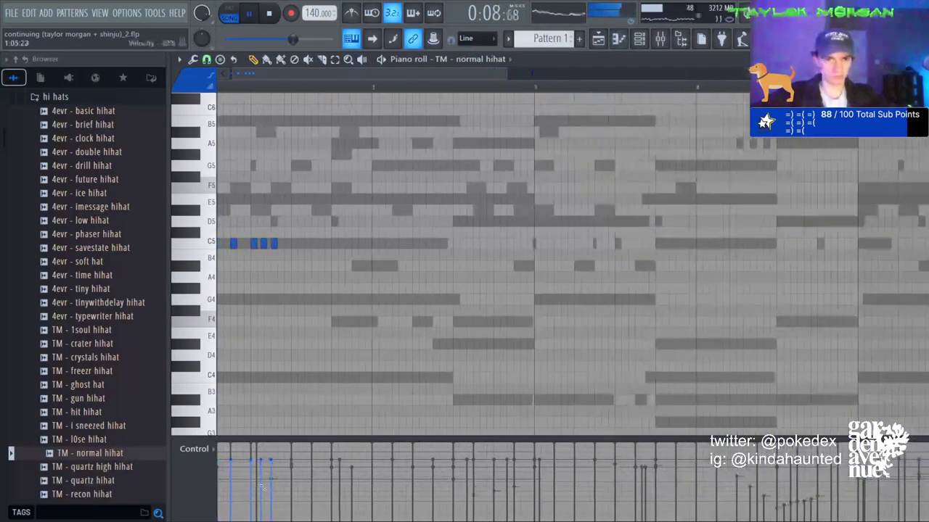
{"action": "key", "text": "space"}
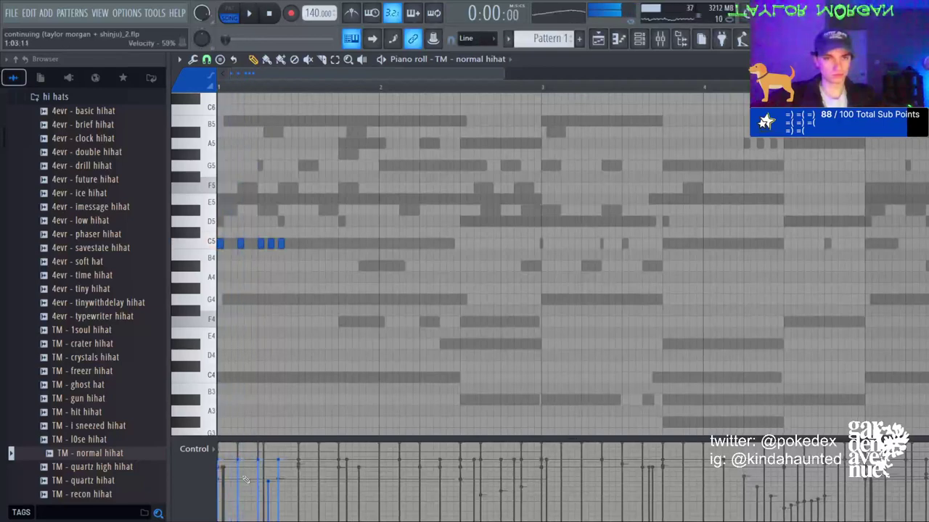
{"action": "left_click", "coordinate": [305, 243]}
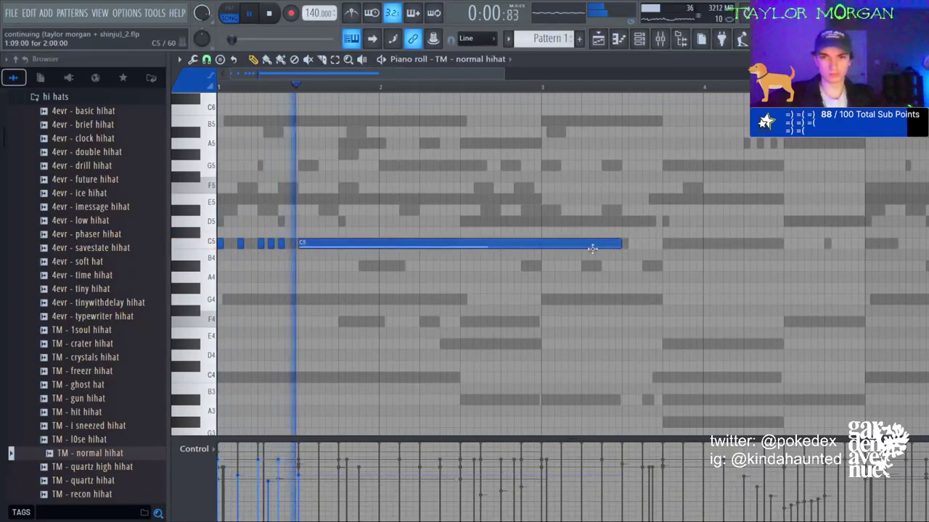
{"action": "key", "text": "space"}
{"action": "left_click_drag", "start_coordinate": [615, 243], "coordinate": [317, 244]}
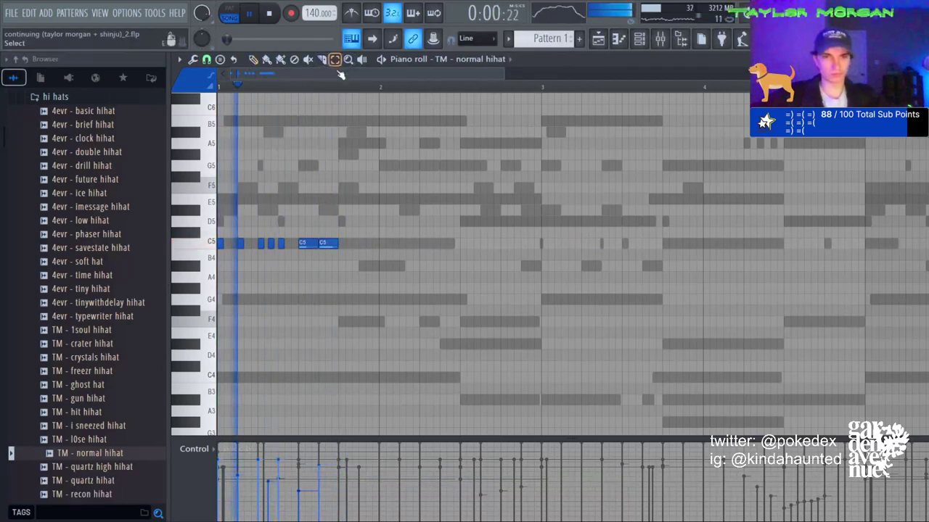
Add a run of three short hi-hat notes late in bar 1, raise it to D5, and duplicate the pattern.
{"action": "key", "text": "space"}
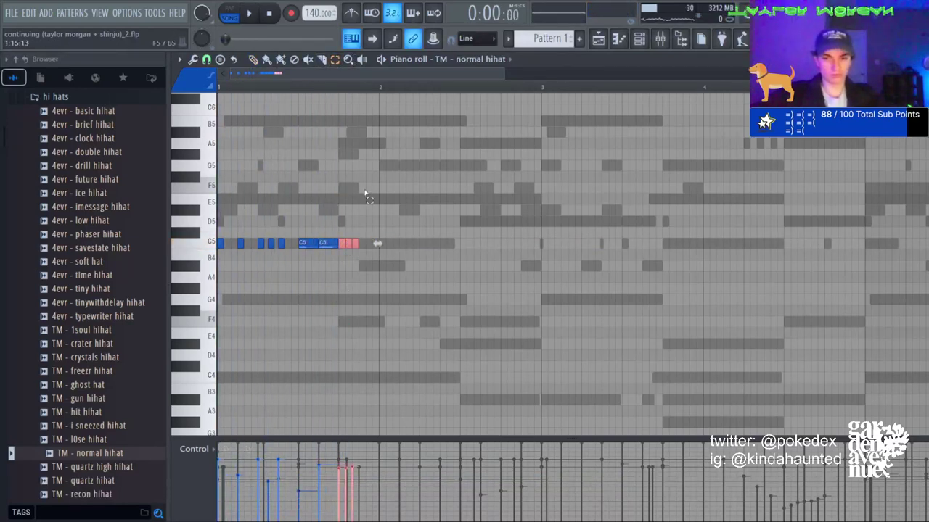
{"action": "key", "text": "ctrl+b"}
{"action": "key", "text": "space"}
{"action": "key", "text": "ctrl+d"}
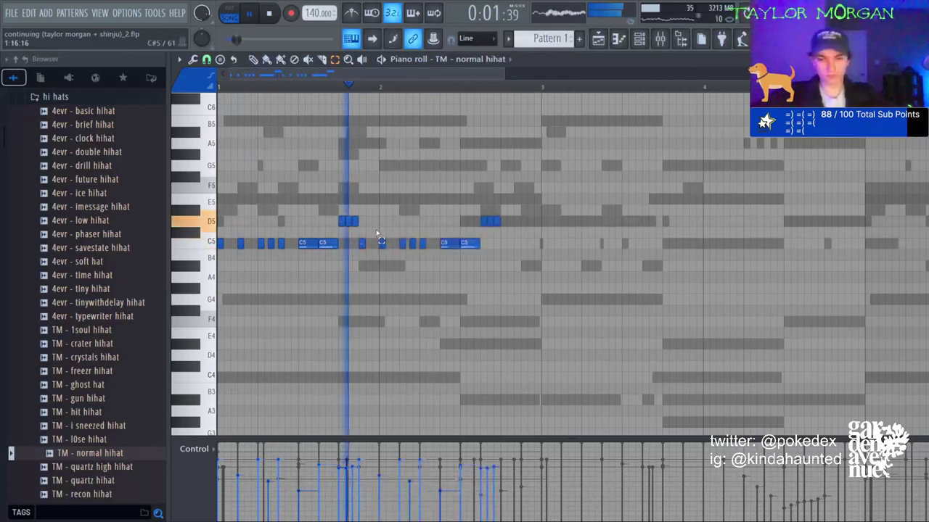
Lengthen the hi-hat notes with quick legato, delete the misaligned copies, and duplicate the full bar into bar 2.
{"action": "key", "text": "ctrl+l"}
{"action": "key", "text": "space"}
{"action": "key", "text": "space"}
{"action": "left_click_drag", "start_coordinate": [385, 204], "coordinate": [557, 239]}
{"action": "key", "text": "Delete"}
{"action": "key", "text": "ctrl+b"}
Replace the cluster of C5 notes early in bar 2 with a single note nudged between its neighbours.
{"action": "left_click", "coordinate": [410, 244]}
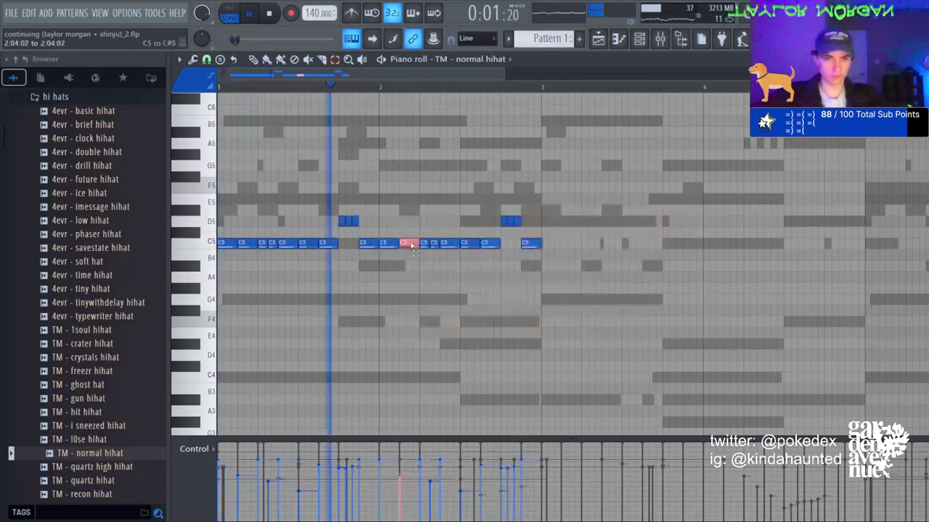
{"action": "key", "text": "space"}
{"action": "key", "text": "space"}
{"action": "key", "text": "shift+Right"}
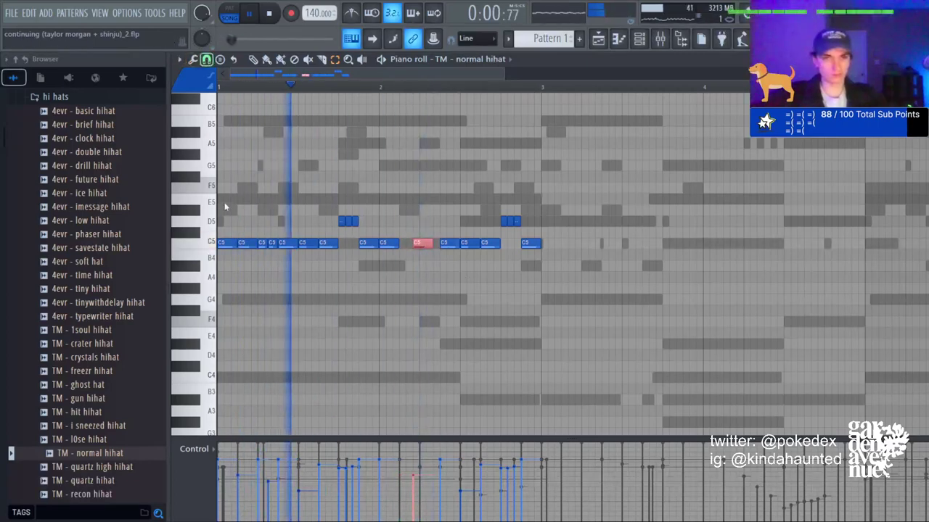
{"action": "key", "text": "shift+Left"}
{"action": "left_click", "coordinate": [486, 230]}
{"action": "key", "text": "space"}
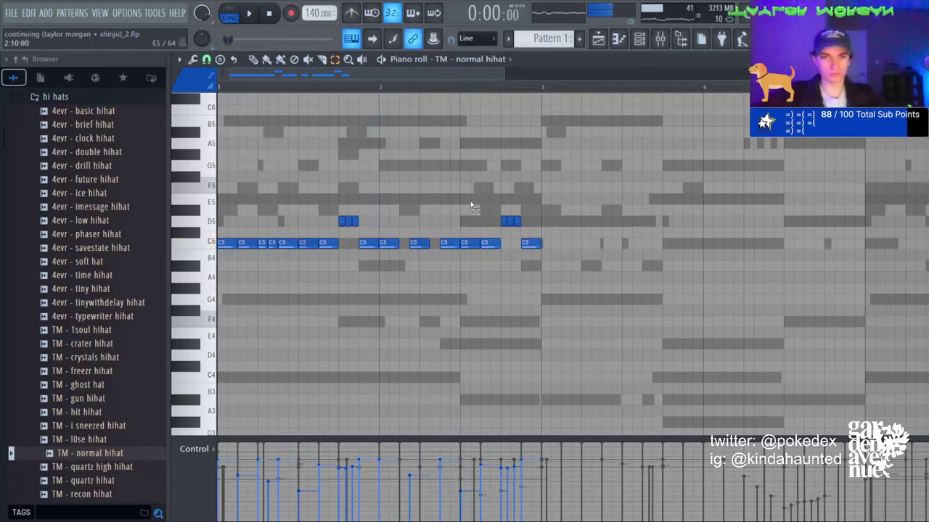
Replace bar 2's last hi-hat note with a roll of six short D4 notes.
{"action": "key", "text": "space"}
{"action": "left_click_drag", "start_coordinate": [505, 209], "coordinate": [520, 227]}
{"action": "right_click", "coordinate": [527, 243]}
{"action": "key", "text": "ctrl+b"}
{"action": "key", "text": "ctrl+Down"}
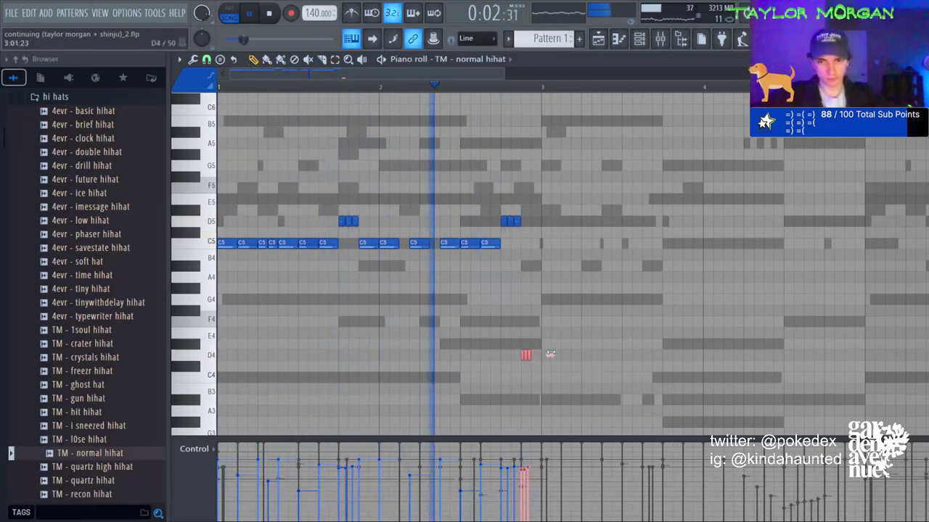
{"action": "left_click_drag", "start_coordinate": [507, 307], "coordinate": [657, 452]}
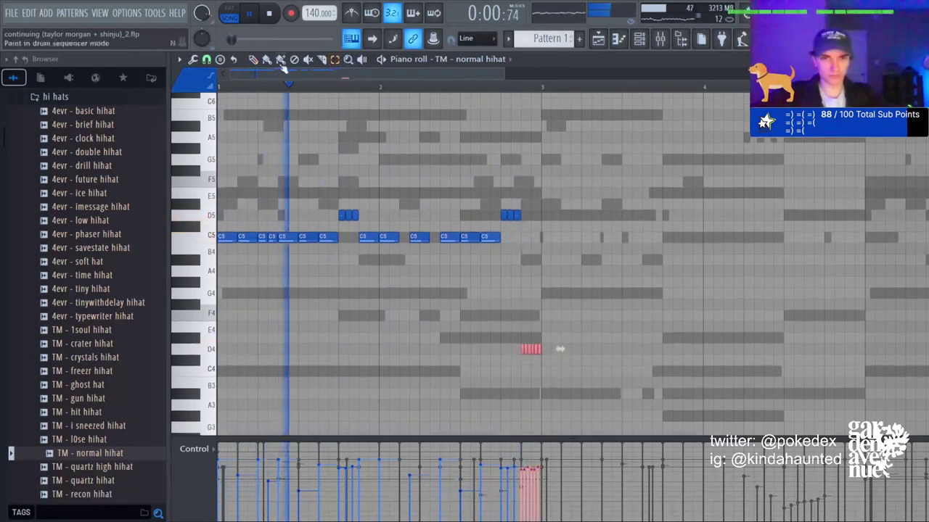
Raise the roll at the end of bar 2 to G#4 and ramp its velocities downward.
{"action": "key", "text": "shift+Up"}
{"action": "key", "text": "shift+Up"}
{"action": "key", "text": "shift+Up"}
{"action": "key", "text": "shift+Up"}
{"action": "key", "text": "shift+Up"}
{"action": "key", "text": "shift+Up"}
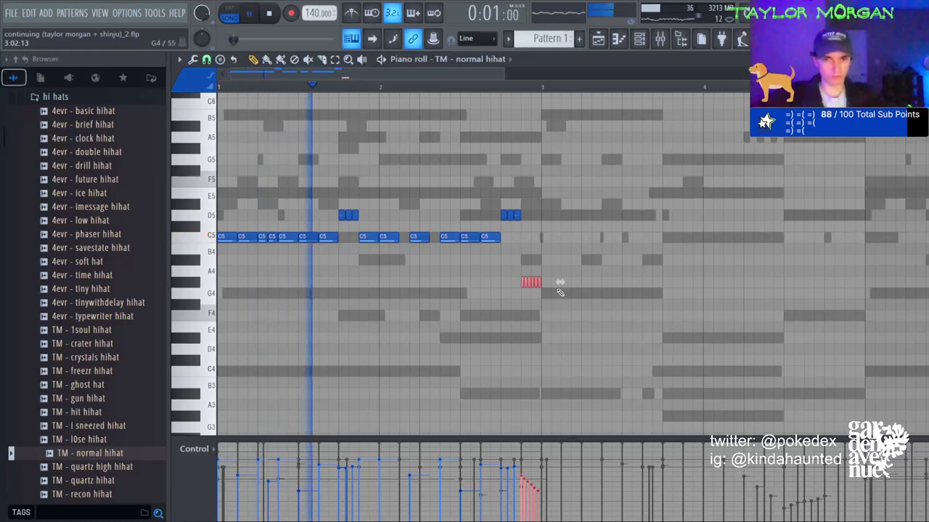
{"action": "left_click", "coordinate": [562, 282], "text": "ctrl"}
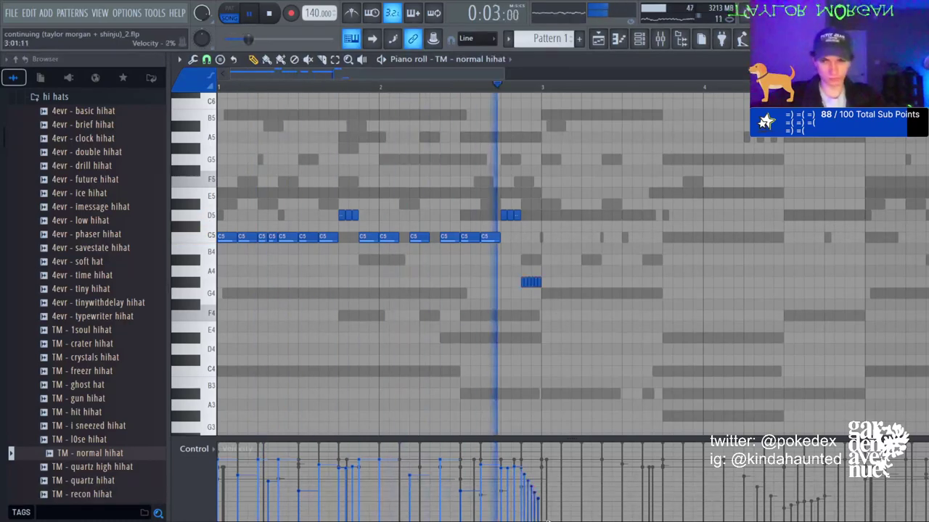
Duplicate the two-bar hi-hat pattern into bars 3–4 and thin out bar 3, including a single G#4 note.
{"action": "key", "text": "ctrl+b"}
{"action": "left_click", "coordinate": [335, 59]}
{"action": "left_click_drag", "start_coordinate": [552, 242], "coordinate": [632, 282]}
{"action": "key", "text": "Delete"}
{"action": "left_click", "coordinate": [610, 240]}
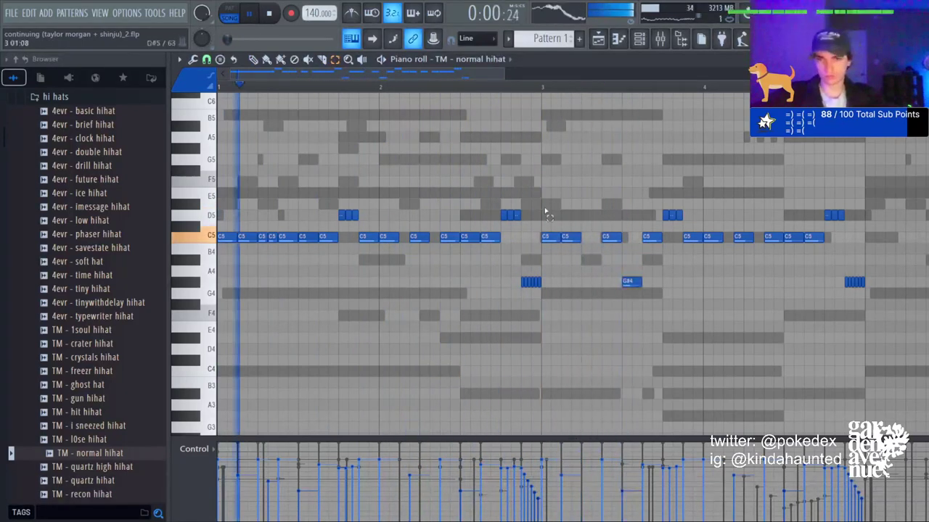
Try moving bar 3's second C5 hi-hat note later, directly before the third one.
{"action": "left_click", "coordinate": [568, 237]}
{"action": "key", "text": "shift+Right"}
{"action": "key", "text": "shift+Right"}
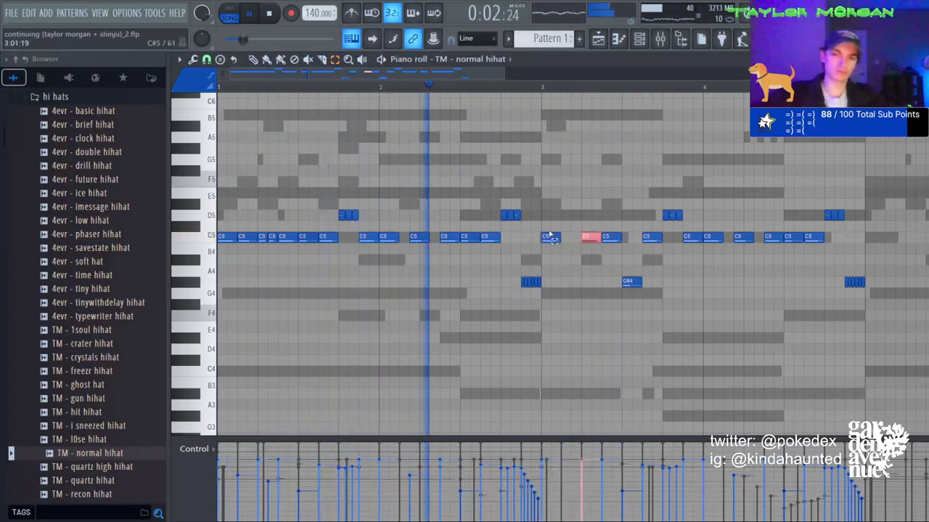
{"action": "left_click", "coordinate": [582, 303]}
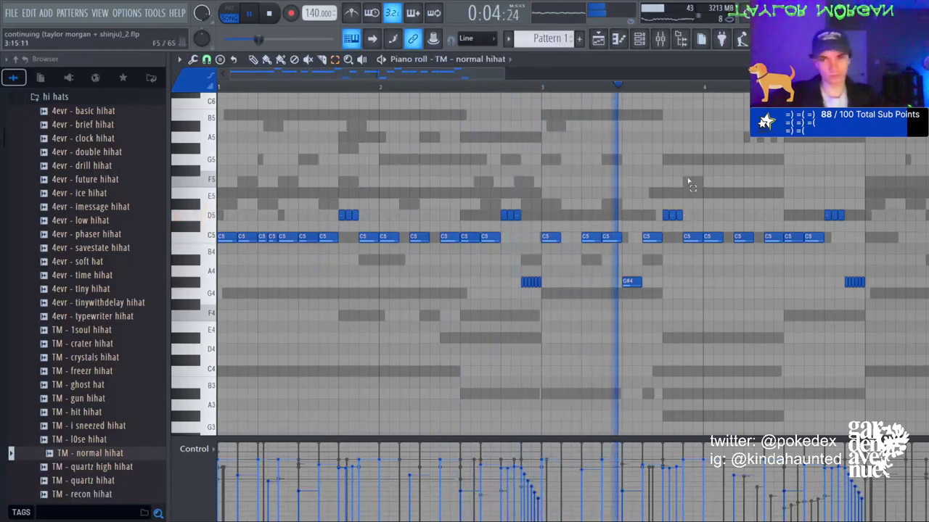
Try chopping bar 3's third hi-hat note into a fast C4 roll with downward-ramping velocities.
{"action": "left_click", "coordinate": [611, 238]}
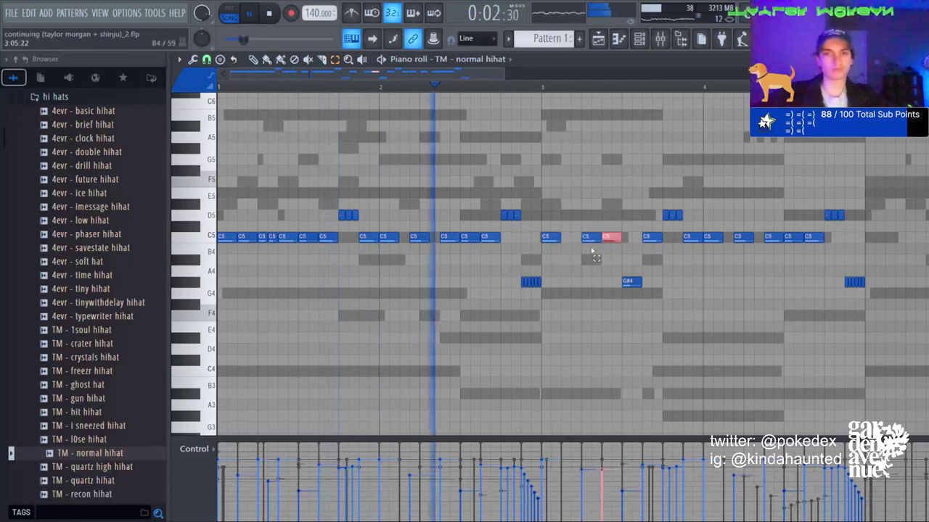
{"action": "key", "text": "ctrl+Down"}
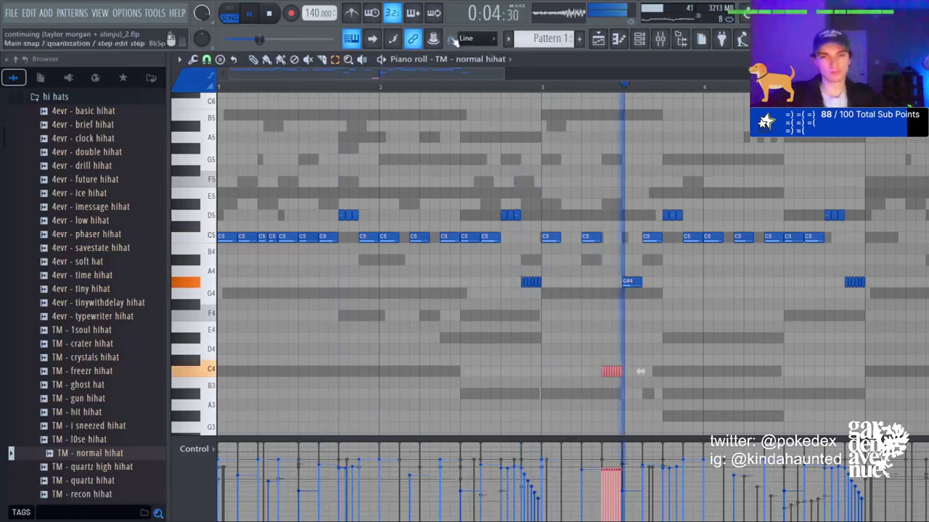
{"action": "left_click", "coordinate": [254, 60]}
{"action": "left_click_drag", "start_coordinate": [601, 485], "coordinate": [620, 499]}
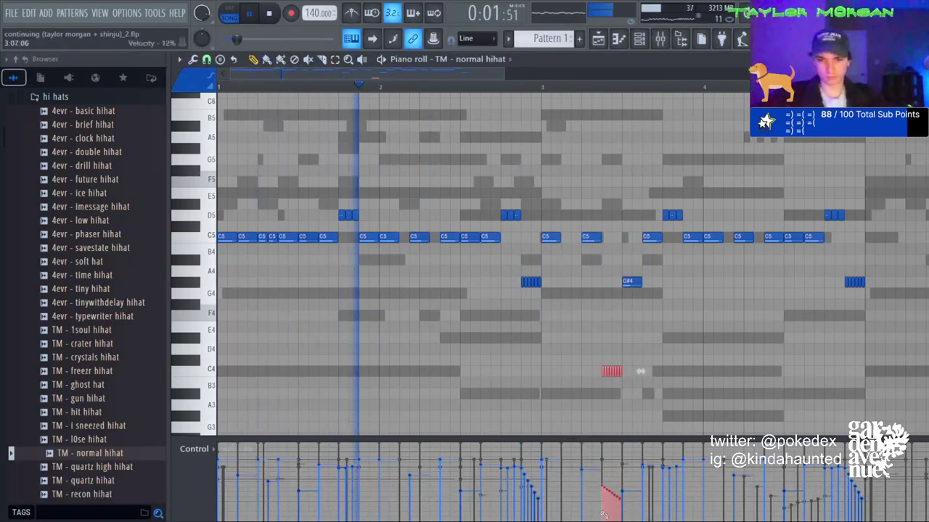
Try the fast roll in bar 3 at a higher pitch, G#5.
{"action": "key", "text": "shift+Up"}
{"action": "key", "text": "shift+Up"}
{"action": "key", "text": "shift+Up"}
{"action": "key", "text": "shift+Up"}
{"action": "key", "text": "shift+Up"}
{"action": "key", "text": "shift+Up"}
{"action": "key", "text": "shift+Up"}
{"action": "key", "text": "shift+Up"}
{"action": "key", "text": "shift+Up"}
{"action": "key", "text": "shift+Up"}
{"action": "key", "text": "shift+Up"}
{"action": "key", "text": "shift+Up"}
{"action": "key", "text": "shift+Up"}
{"action": "key", "text": "shift+Up"}
{"action": "key", "text": "shift+Up"}
{"action": "key", "text": "shift+Up"}
{"action": "key", "text": "shift+Up"}
{"action": "key", "text": "shift+Up"}
{"action": "key", "text": "shift+Up"}
{"action": "key", "text": "shift+Up"}
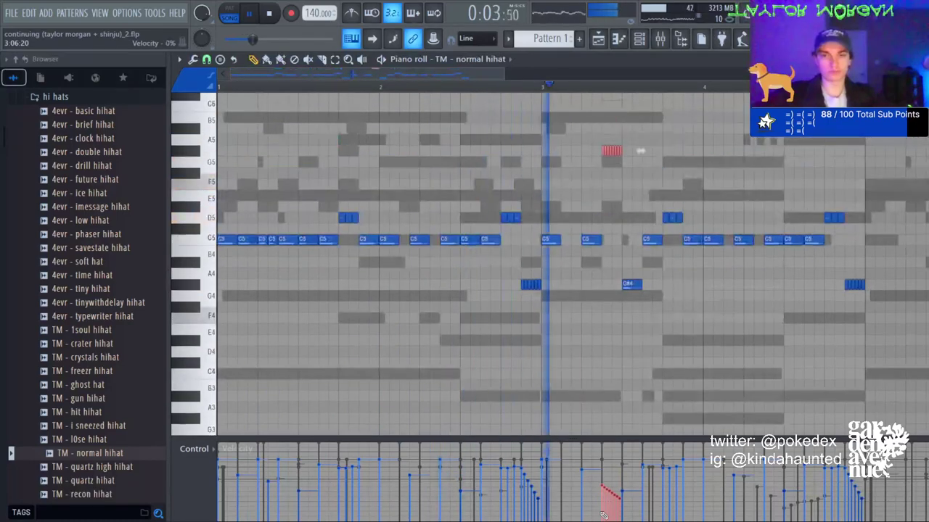
{"action": "left_click", "coordinate": [654, 164], "text": "ctrl"}
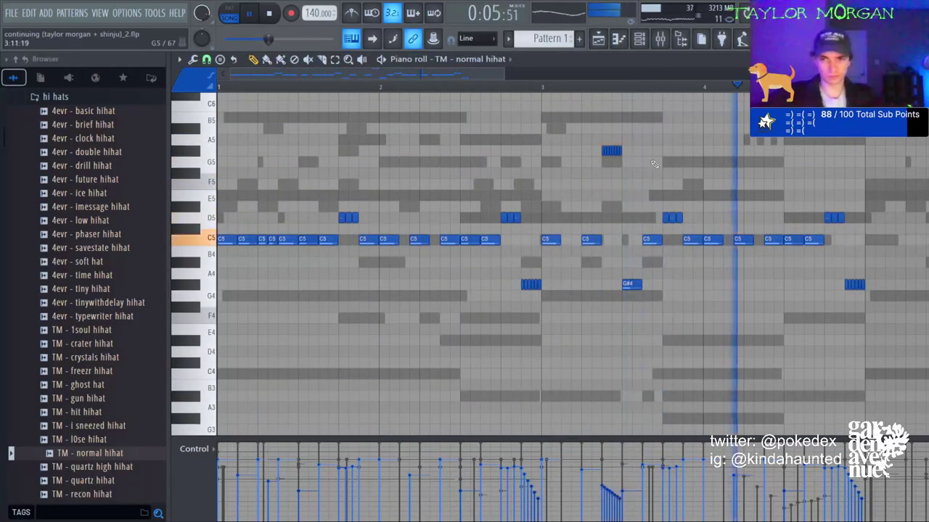
Delete bar 1's D5 run, replace bars 3–4 with a copy of bars 1–2, and repeat the four-bar pattern through bar 8.
{"action": "right_click", "coordinate": [612, 152]}
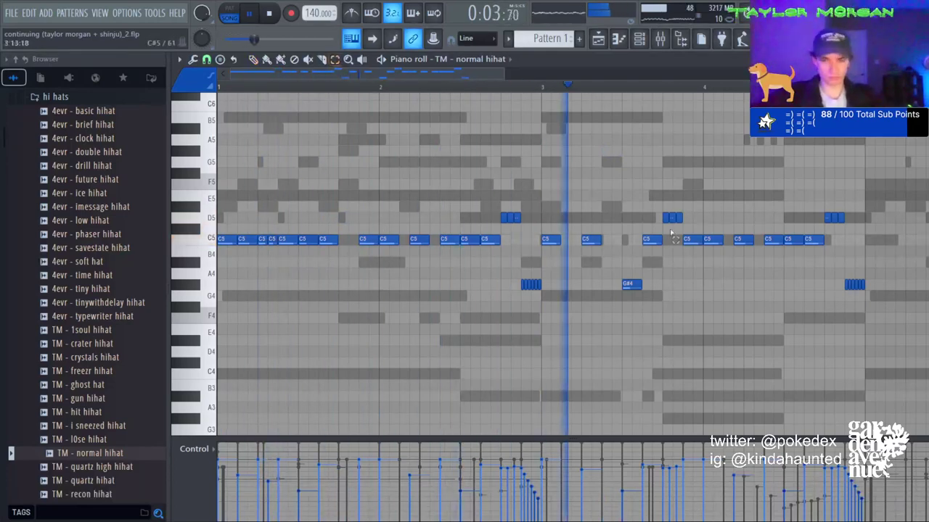
{"action": "left_click_drag", "start_coordinate": [550, 182], "coordinate": [874, 362]}
{"action": "key", "text": "Delete"}
{"action": "key", "text": "ctrl+b"}
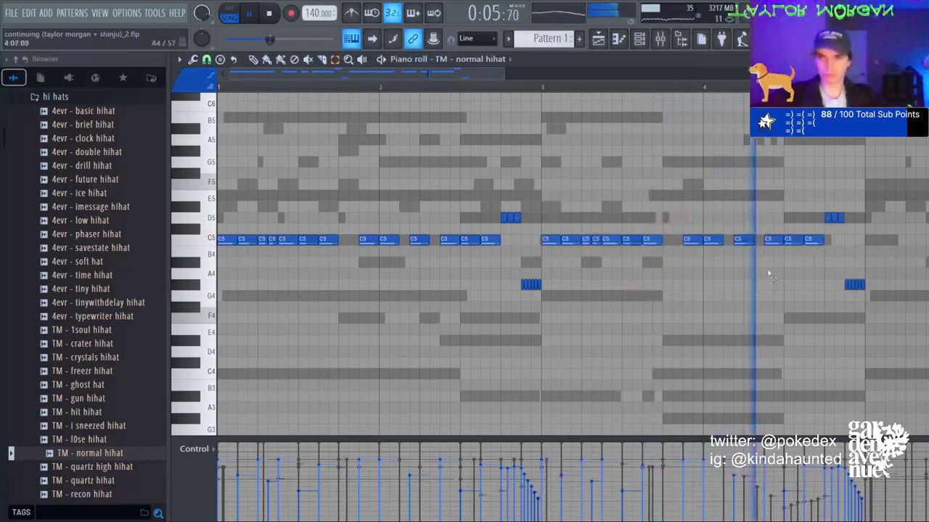
{"action": "key", "text": "ctrl+b"}
{"action": "left_click", "coordinate": [793, 254]}
Delete the G#4 rolls ending bars 4 and 8 and fill their places by duplicating the adjacent D5 runs.
{"action": "scroll", "coordinate": [497, 85], "scroll_direction": "down", "scroll_amount": 4}
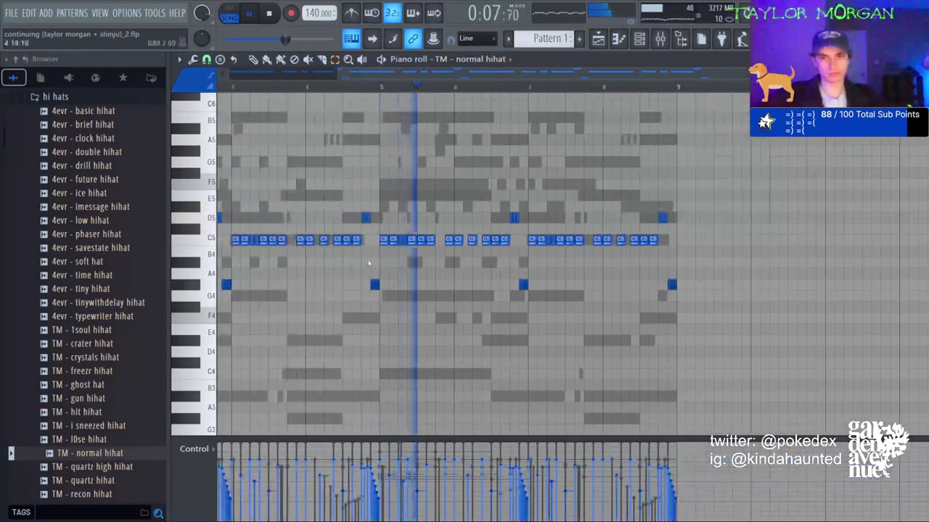
{"action": "left_click_drag", "start_coordinate": [366, 263], "coordinate": [388, 299]}
{"action": "key", "text": "Delete"}
{"action": "left_click_drag", "start_coordinate": [672, 284], "coordinate": [666, 217]}
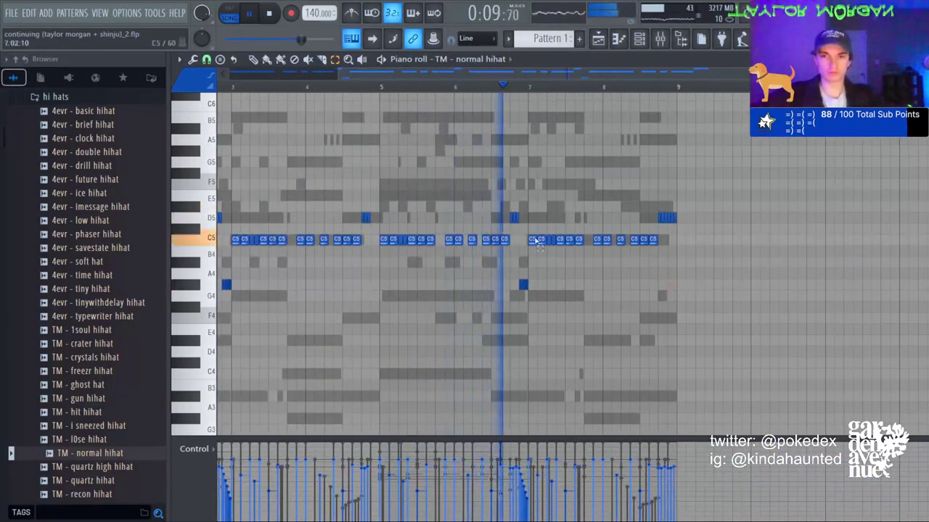
{"action": "left_click_drag", "start_coordinate": [349, 201], "coordinate": [375, 224]}
{"action": "key", "text": "ctrl+b"}
{"action": "left_click", "coordinate": [375, 221]}
Raise the D5 hi-hat runs at the ends of bars 4 and 8 to F5.
{"action": "left_click_drag", "start_coordinate": [350, 191], "coordinate": [421, 225]}
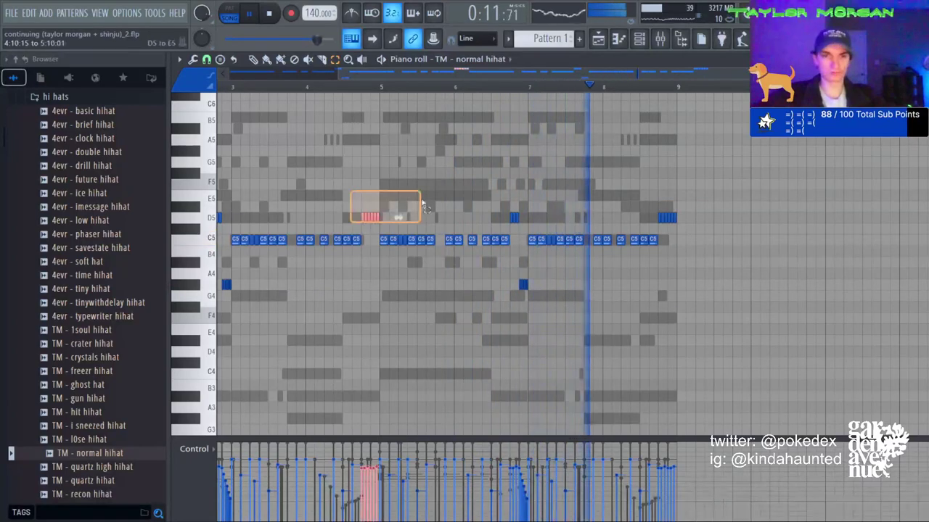
{"action": "left_click_drag", "start_coordinate": [636, 235], "coordinate": [782, 160]}
{"action": "key", "text": "shift+Up"}
{"action": "key", "text": "shift+Up"}
{"action": "key", "text": "shift+Up"}
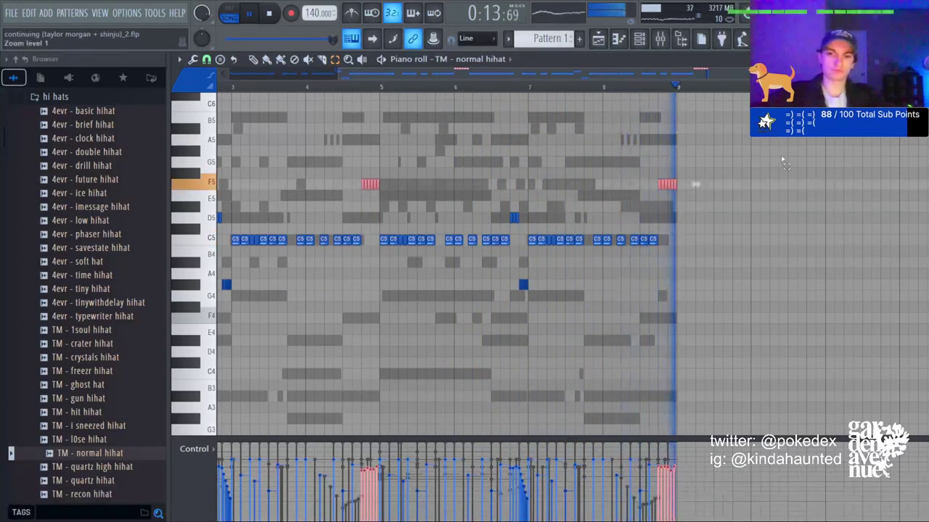
Set the channel volume of the normal hihat to 72% and of the magic 808 to 68%.
{"action": "left_click", "coordinate": [639, 41]}
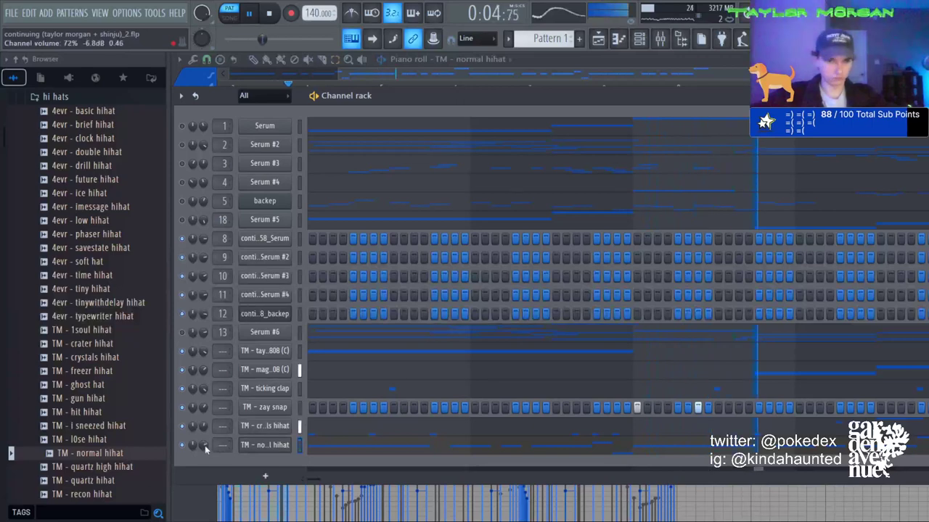
{"action": "left_click", "coordinate": [258, 445]}
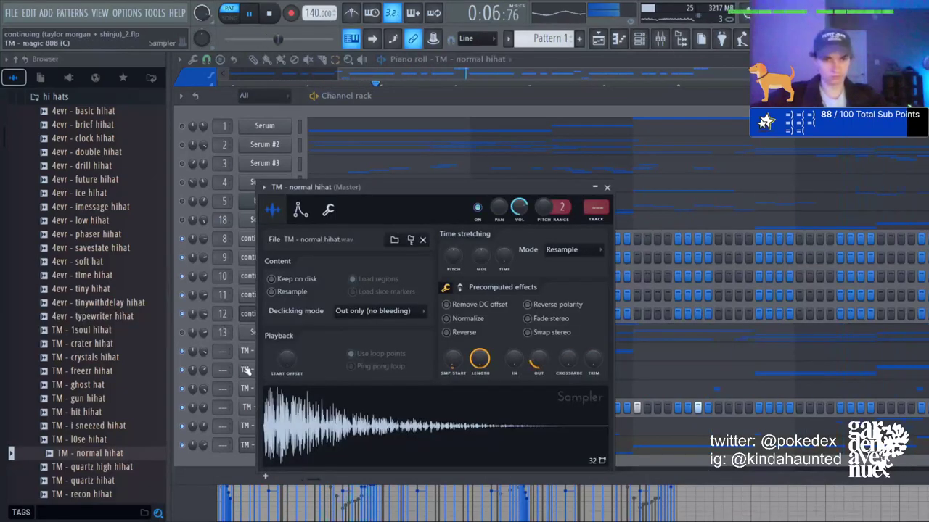
{"action": "left_click", "coordinate": [205, 370]}
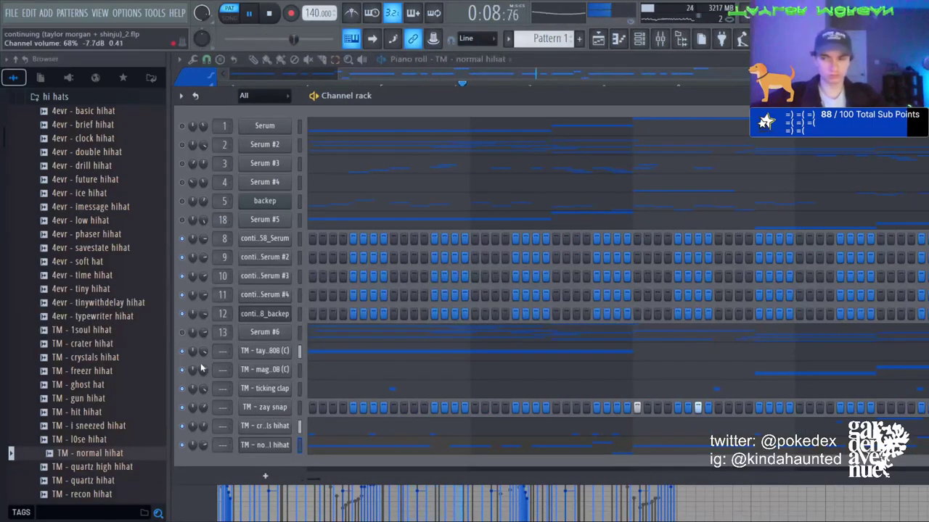
Find the dialogue - 808 sample among the starred sounds and use it to replace the tay 808 channel's sample.
{"action": "left_click", "coordinate": [122, 77]}
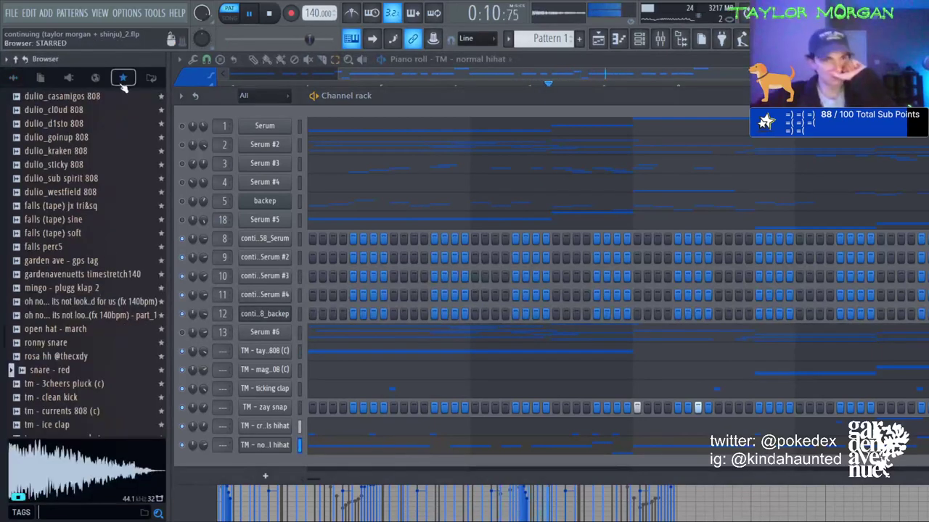
{"action": "scroll", "coordinate": [61, 249], "scroll_direction": "up", "scroll_amount": 4}
{"action": "left_click", "coordinate": [61, 219]}
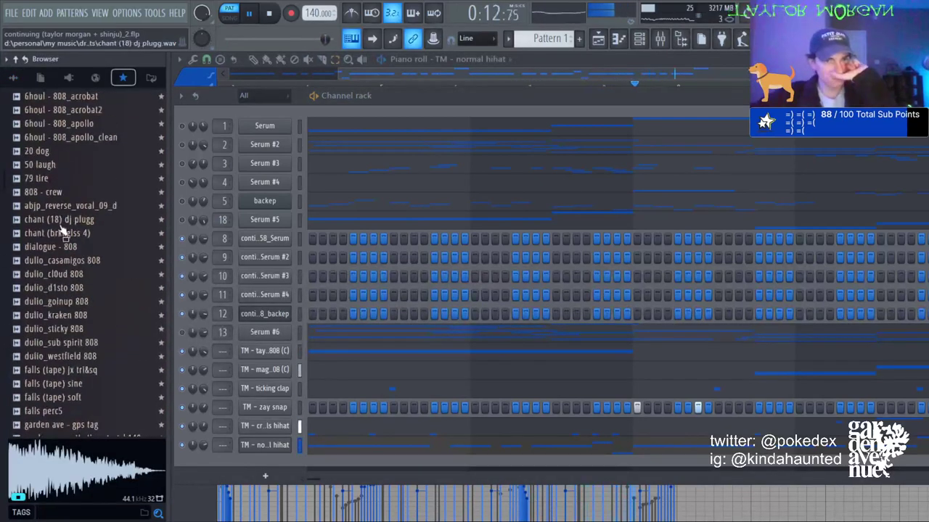
{"action": "left_click_drag", "start_coordinate": [72, 253], "coordinate": [282, 365]}
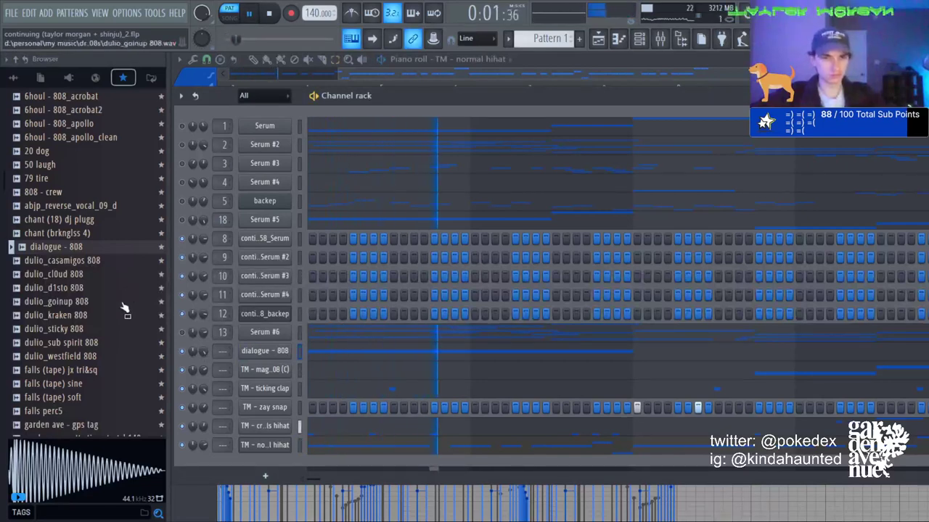
Audition more starred sounds and replace the magic 808 channel's sample with 808 - crew.
{"action": "scroll", "coordinate": [124, 310], "scroll_direction": "down", "scroll_amount": 6}
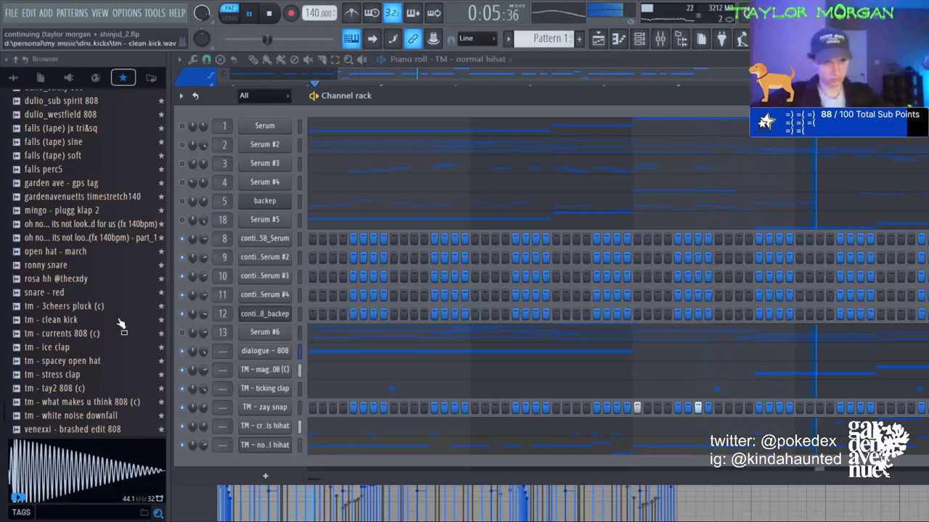
{"action": "scroll", "coordinate": [94, 316], "scroll_direction": "up", "scroll_amount": 6}
{"action": "left_click_drag", "start_coordinate": [34, 185], "coordinate": [261, 365]}
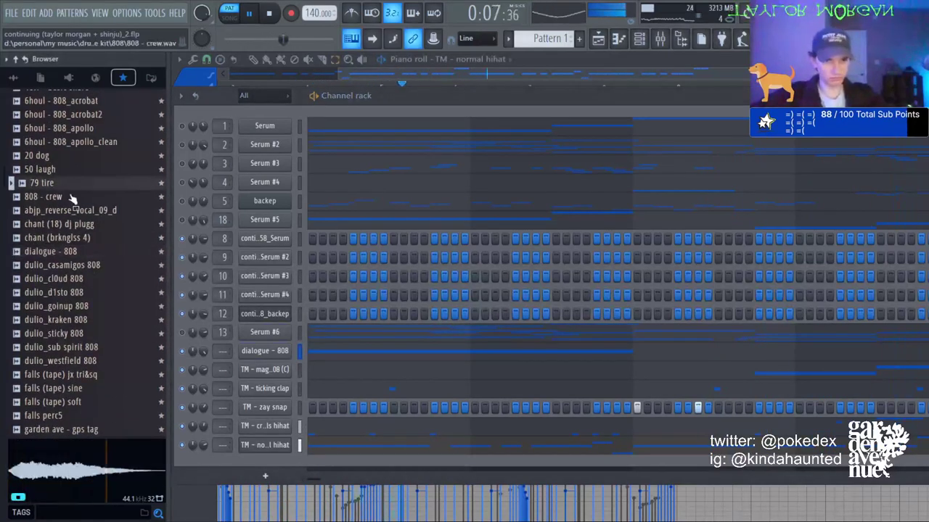
{"action": "left_click_drag", "start_coordinate": [71, 198], "coordinate": [236, 321]}
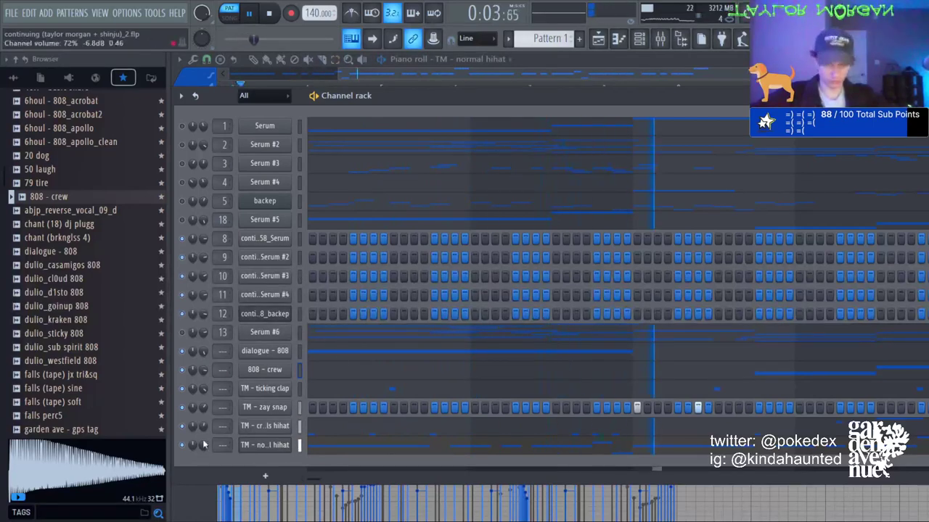
Add the starred mingo - plugg klap 2 sample as a new channel below the hihats and place a hit on step 5.
{"action": "scroll", "coordinate": [92, 408], "scroll_direction": "down", "scroll_amount": 4}
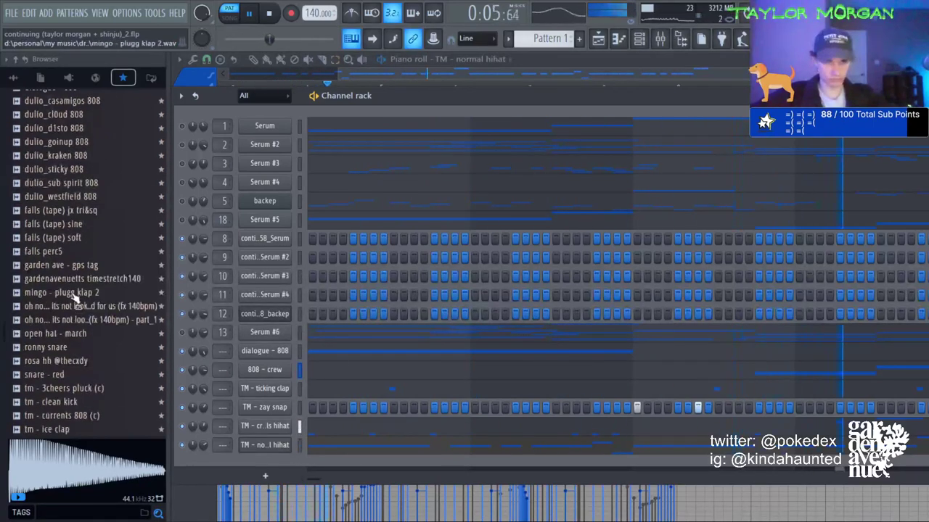
{"action": "left_click_drag", "start_coordinate": [75, 300], "coordinate": [276, 465]}
{"action": "left_click", "coordinate": [275, 464]}
{"action": "key", "text": "space"}
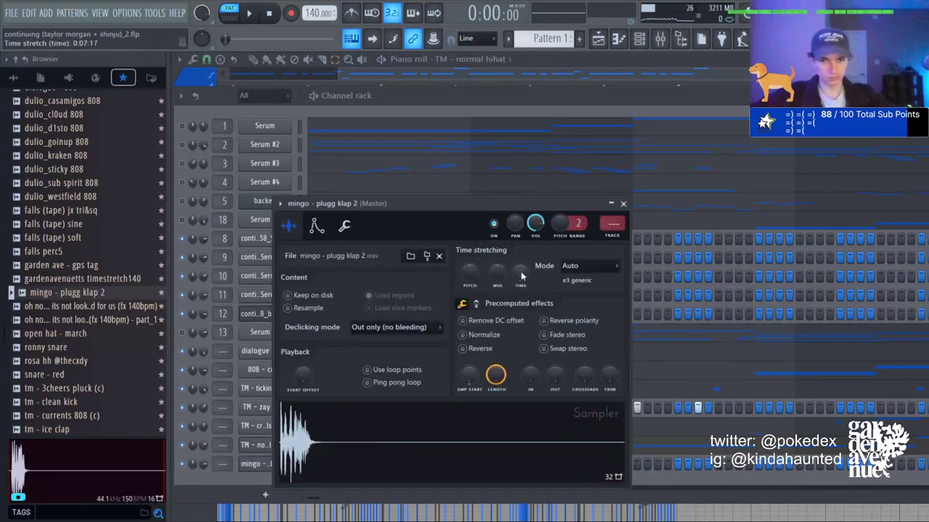
{"action": "left_click", "coordinate": [692, 486]}
{"action": "key", "text": "space"}
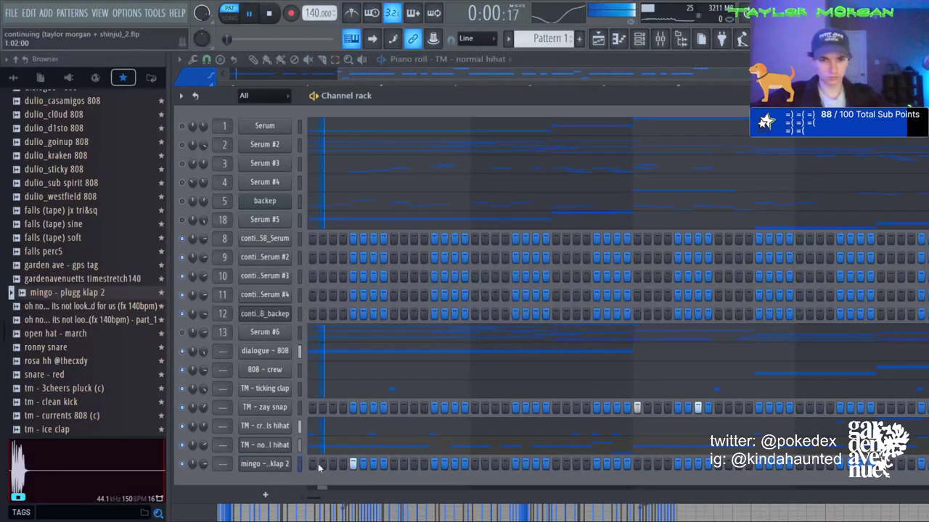
Rework the plugg klap 2 part into three short, evenly spaced C5 notes around the start of bar 2.
{"action": "key", "text": "F7"}
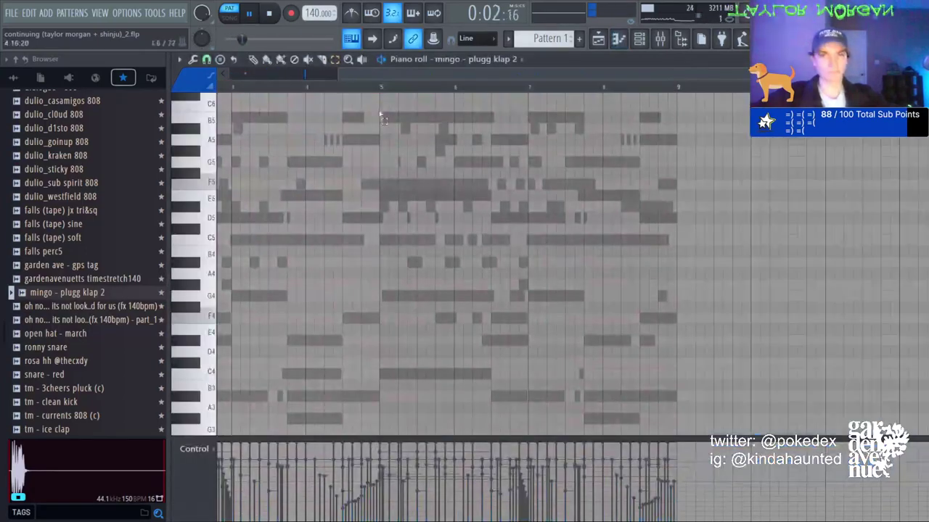
{"action": "left_click", "coordinate": [380, 87]}
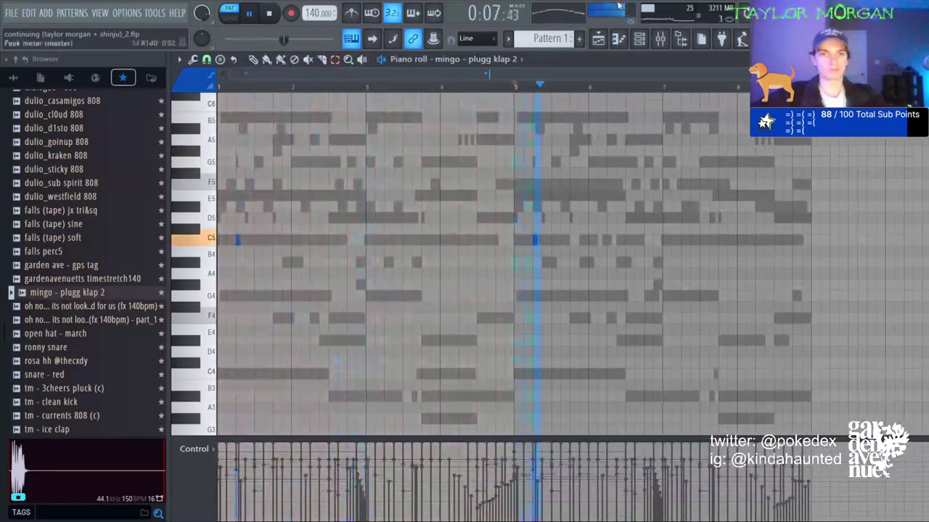
{"action": "key", "text": "space"}
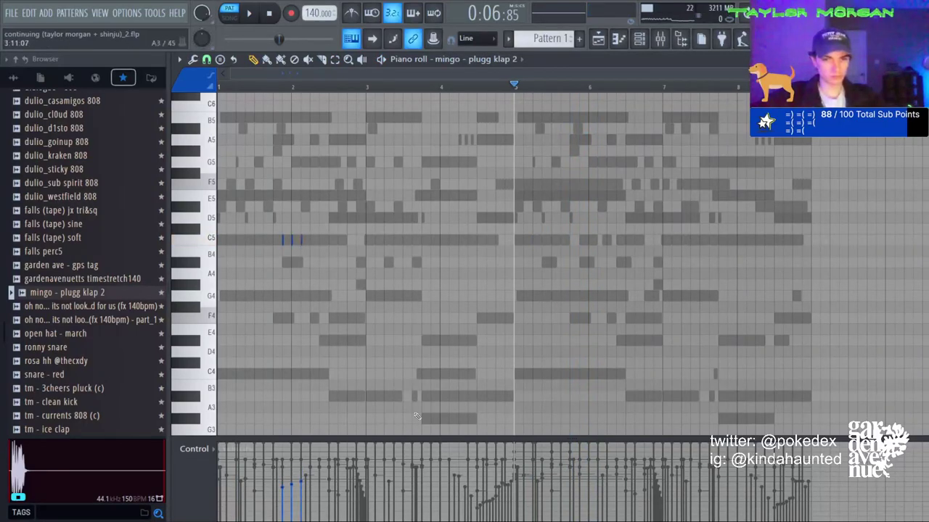
Duplicate the first four bars of the clap part so the three-note figure repeats around bar 6, and play the pattern from the start.
{"action": "key", "text": "space"}
{"action": "left_click_drag", "start_coordinate": [515, 87], "coordinate": [219, 87]}
{"action": "key", "text": "ctrl+b"}
{"action": "key", "text": "ctrl+d"}
{"action": "key", "text": "space"}
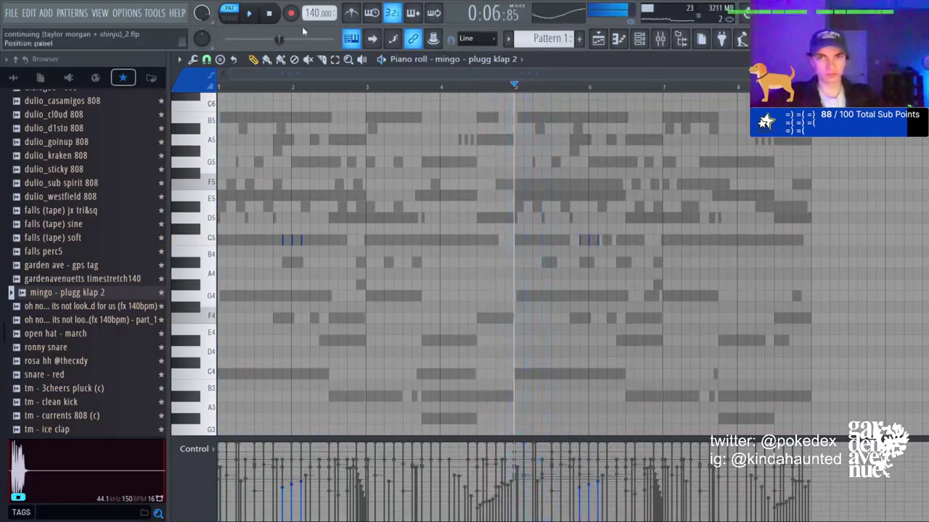
{"action": "left_click", "coordinate": [270, 14]}
{"action": "key", "text": "space"}
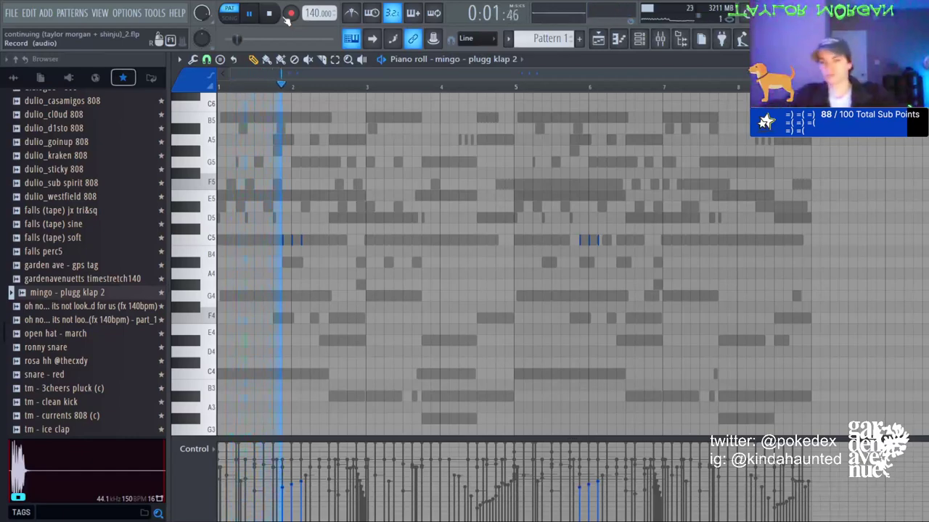
{"action": "key", "text": "Up"}
{"action": "key", "text": "Up"}
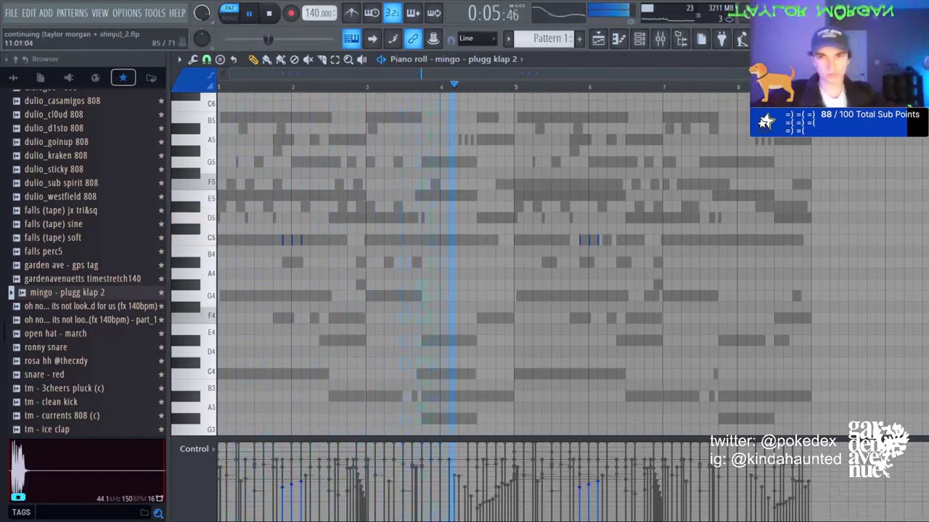
Route the channels from dialogue - 808 to plugg klap 2 to mixer tracks 21–27 and load Fruity parametric EQ 2 on the dialogue - 808 track.
{"action": "left_click", "coordinate": [639, 40]}
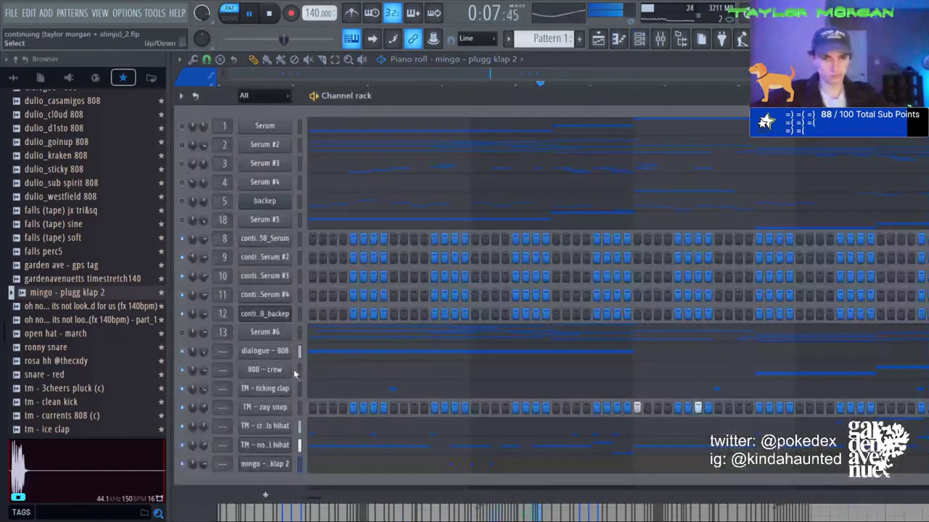
{"action": "left_click", "coordinate": [659, 39]}
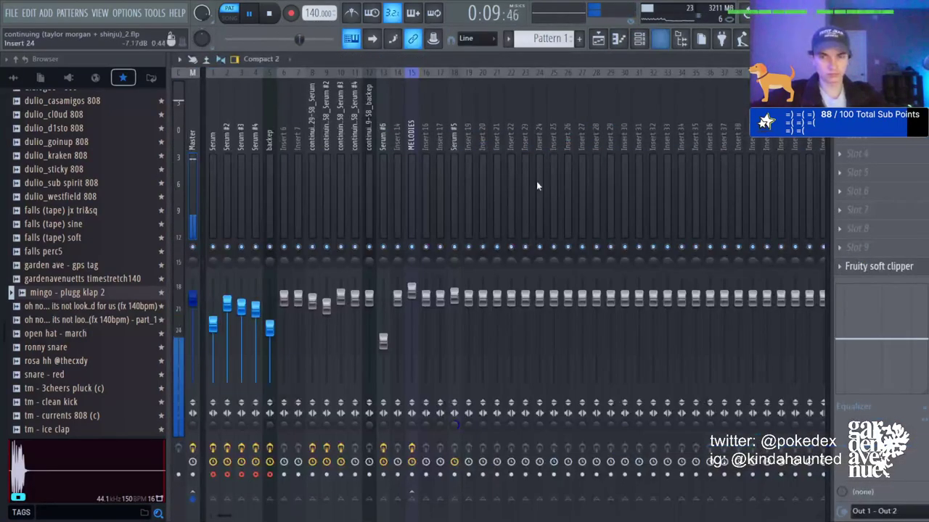
{"action": "right_click", "coordinate": [497, 248]}
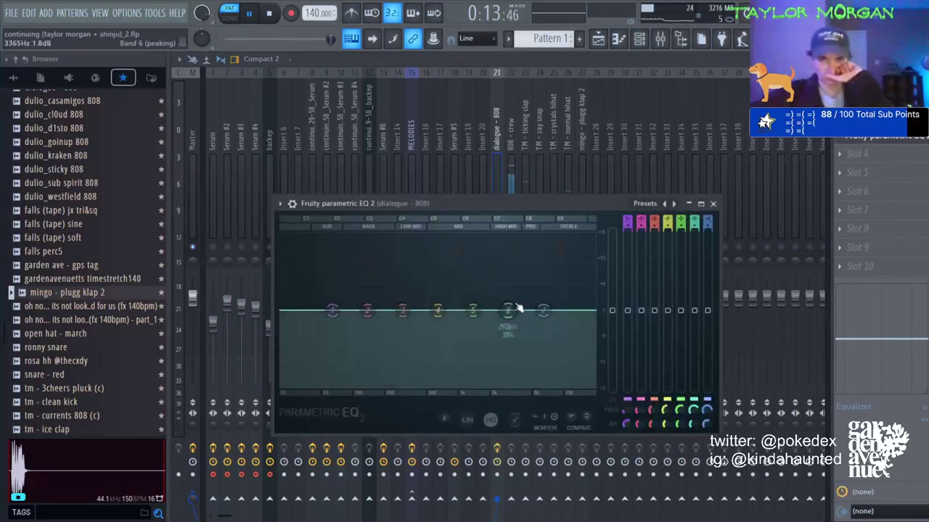
Shape the dialogue - 808 EQ with a band 6 boost at about 460 Hz and a small low-frequency cut on band 2.
{"action": "left_click_drag", "start_coordinate": [513, 312], "coordinate": [431, 282]}
{"action": "scroll", "coordinate": [437, 280], "scroll_direction": "up", "scroll_amount": 4}
{"action": "key", "text": "space"}
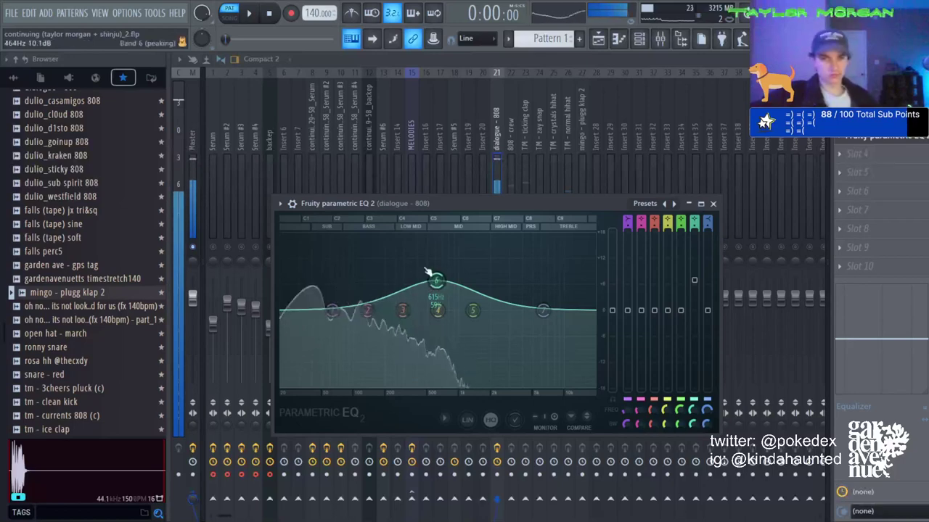
{"action": "left_click_drag", "start_coordinate": [367, 311], "coordinate": [350, 323]}
{"action": "left_click_drag", "start_coordinate": [430, 282], "coordinate": [423, 286]}
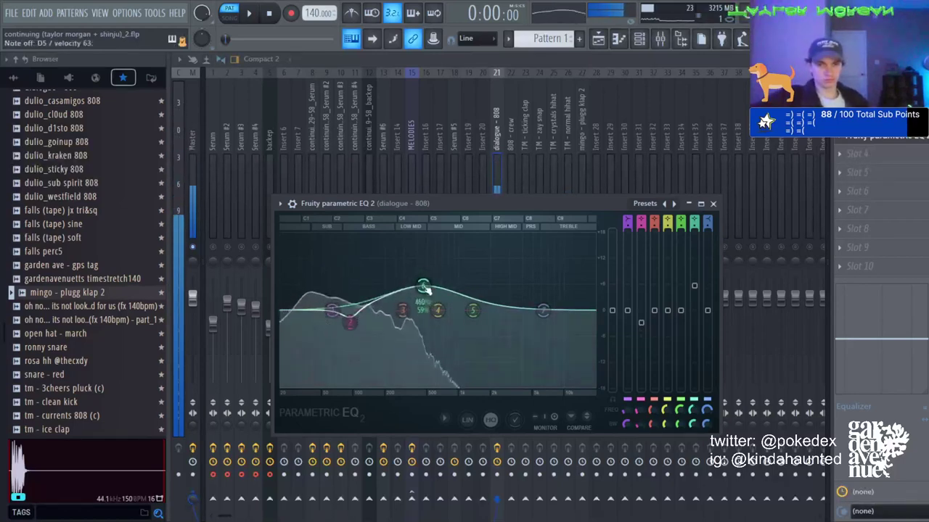
{"action": "left_click", "coordinate": [490, 145]}
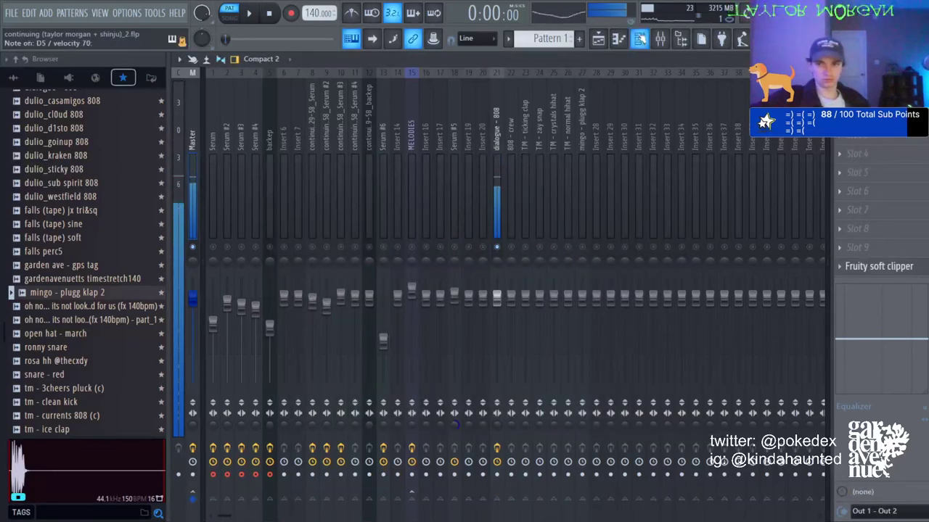
Check the dialogue - 808 notes against the playing pattern and add a slight fade-out to its sample.
{"action": "left_click", "coordinate": [619, 40]}
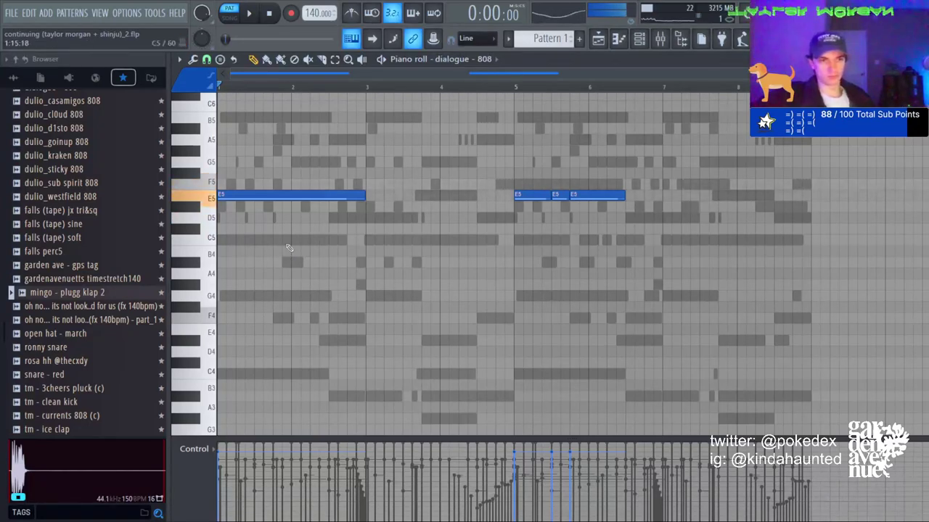
{"action": "key", "text": "space"}
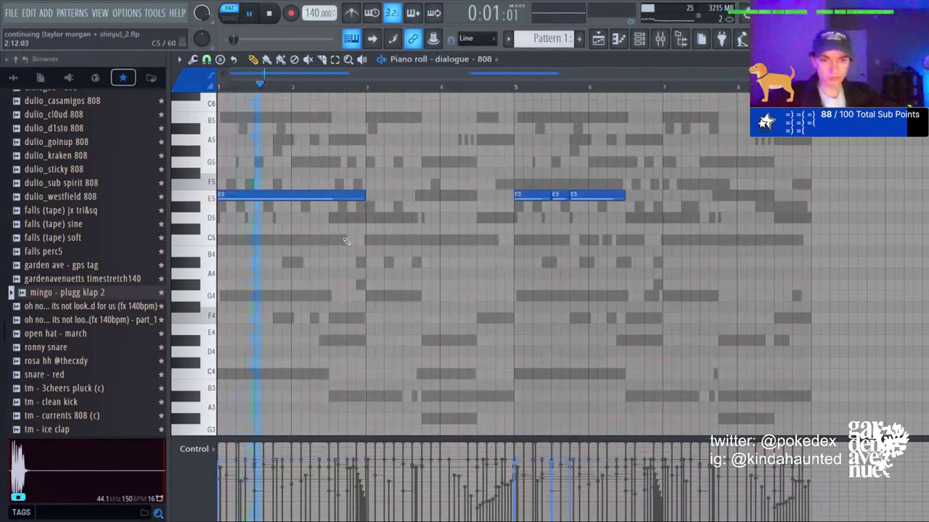
{"action": "left_click", "coordinate": [639, 38]}
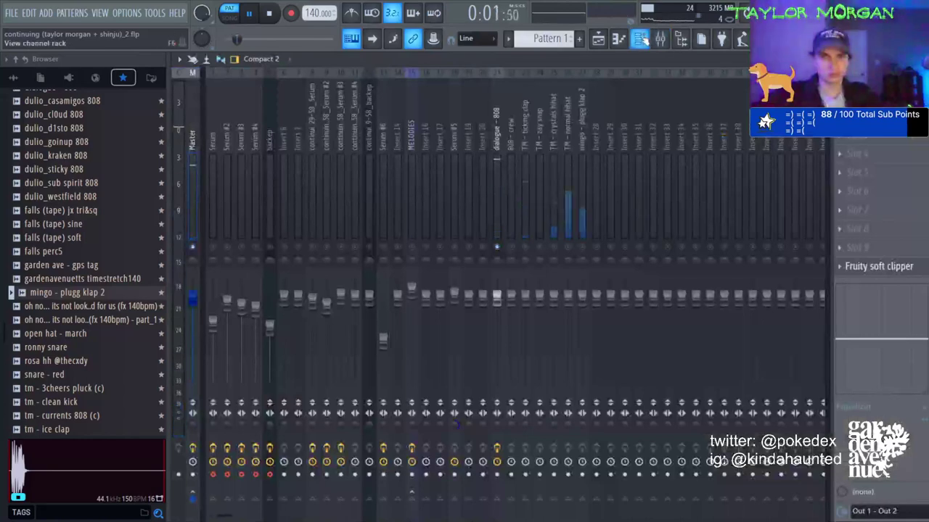
{"action": "left_click", "coordinate": [659, 39]}
{"action": "left_click", "coordinate": [265, 352]}
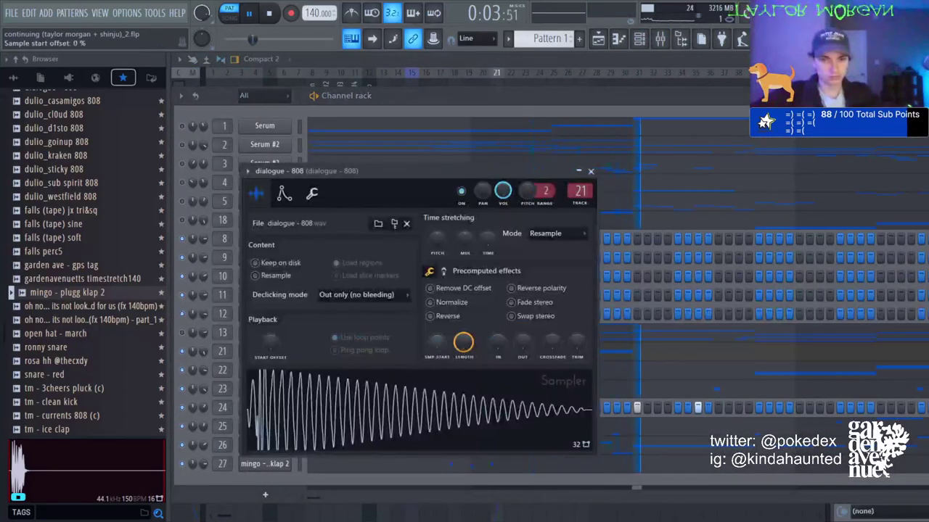
{"action": "key", "text": "space"}
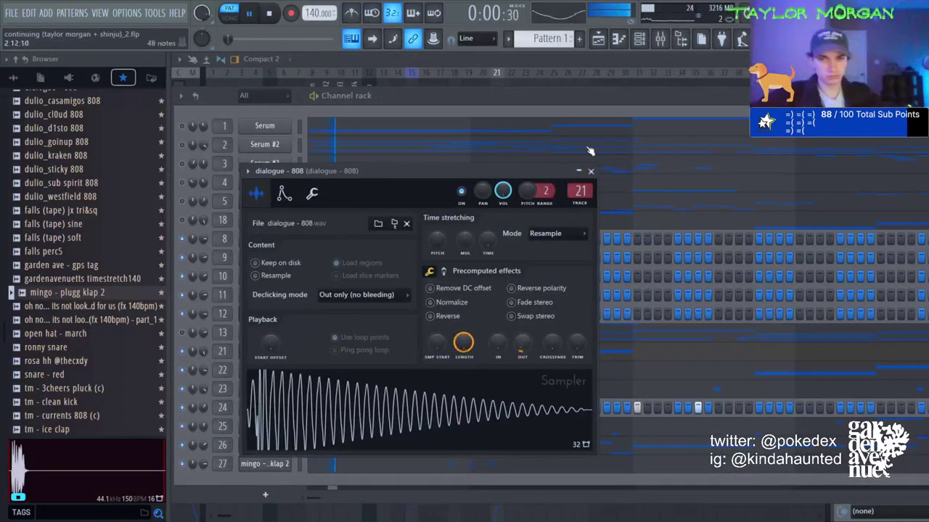
{"action": "left_click", "coordinate": [591, 172]}
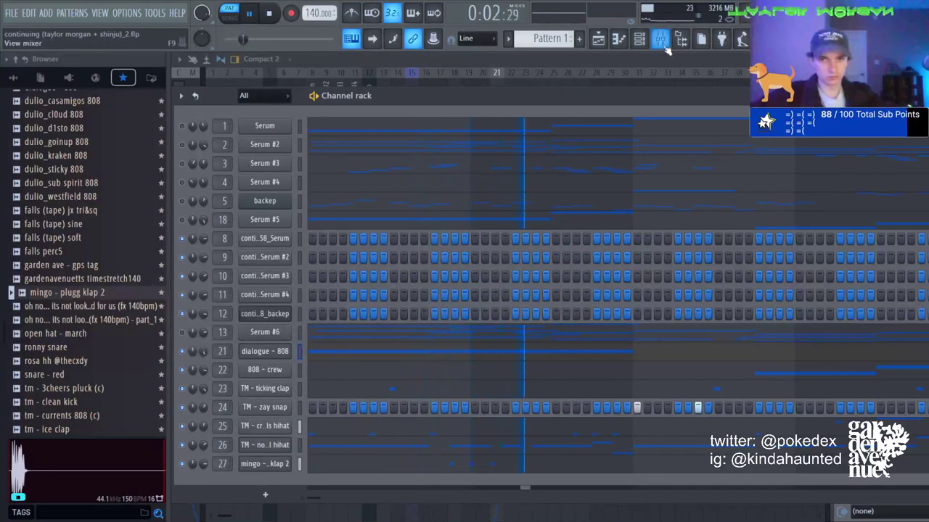
Isolate the 808s in the mixer, replace 808 - crew with venexxi - reset 808, and add Fruity parametric EQ 2 to its track.
{"action": "key", "text": "F9"}
{"action": "key", "text": "space"}
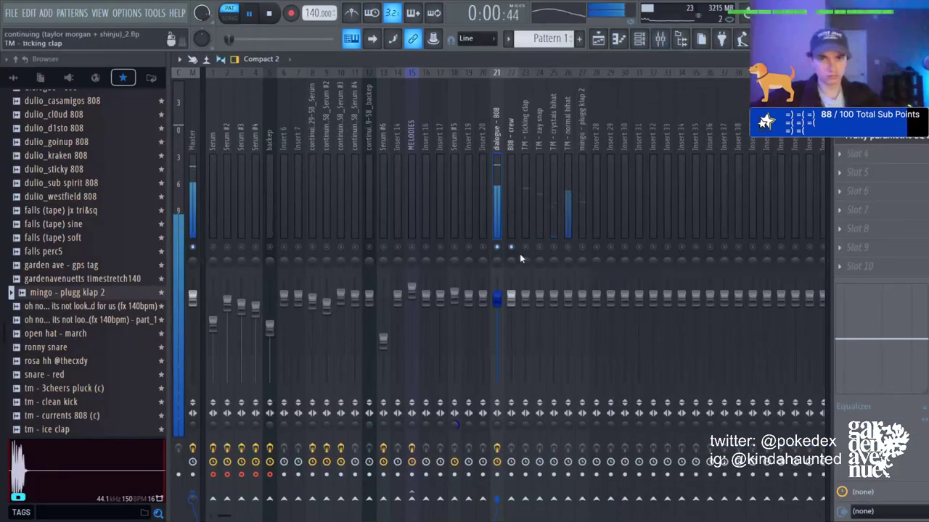
{"action": "left_click", "coordinate": [513, 156]}
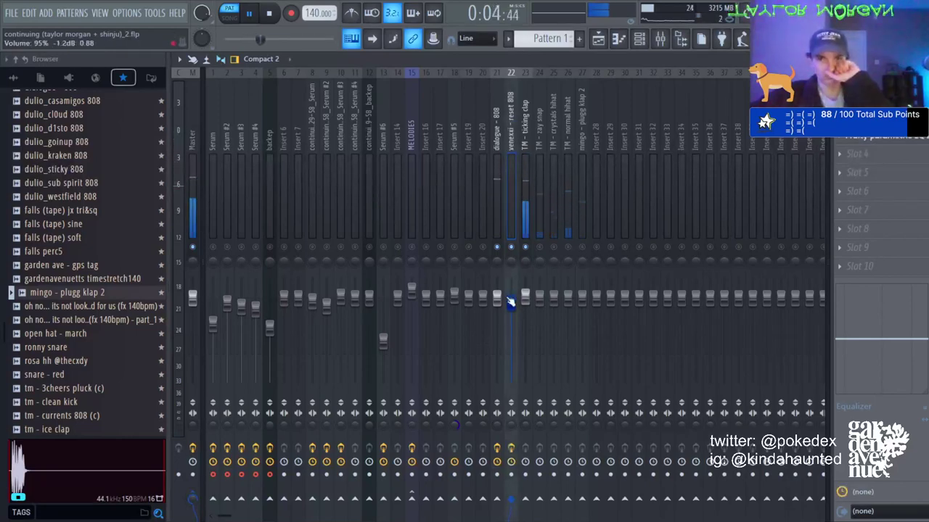
Lower the mixer levels of venexxi - reset 808, ticking clap (to about 91%) and crystals hihat.
{"action": "left_click_drag", "start_coordinate": [510, 298], "coordinate": [526, 310]}
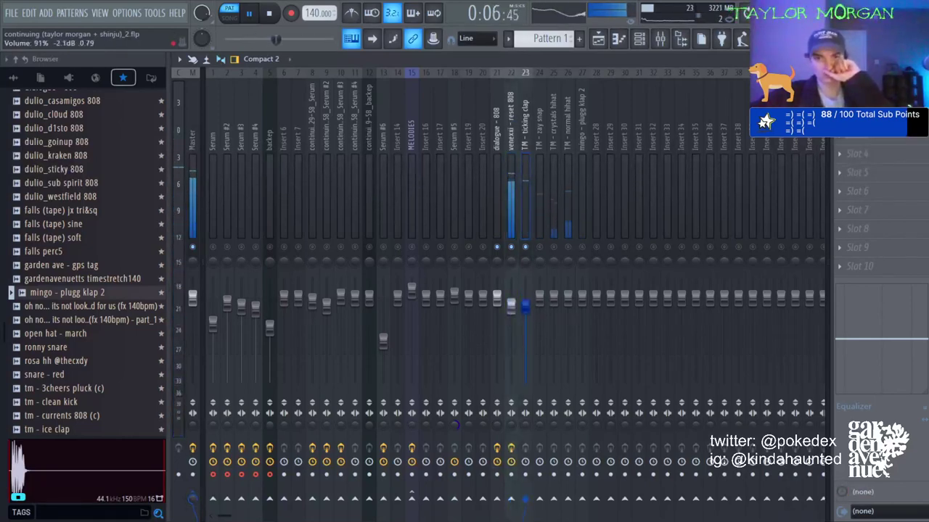
{"action": "left_click", "coordinate": [496, 298]}
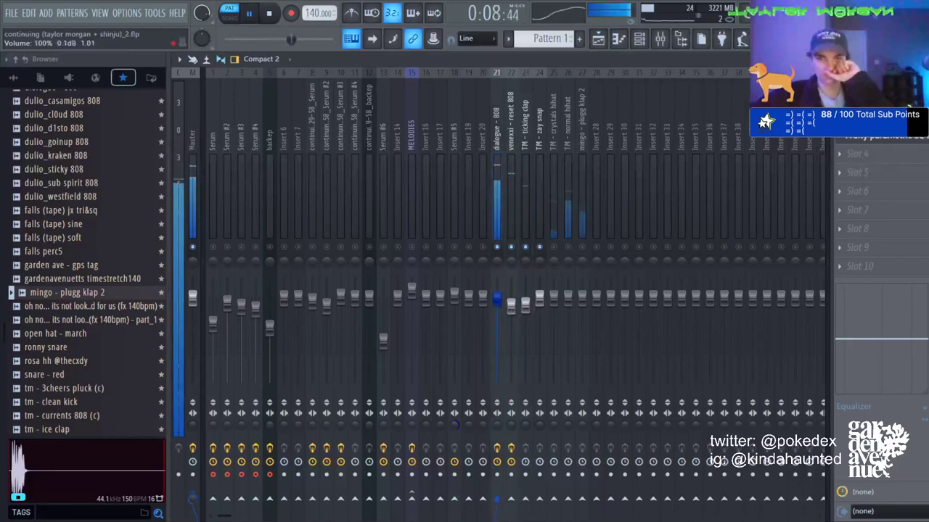
{"action": "left_click", "coordinate": [553, 314]}
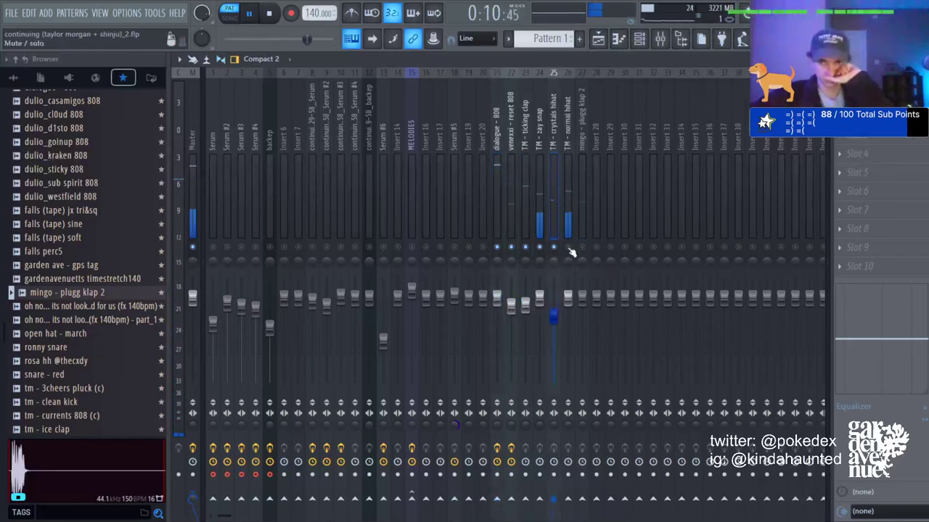
Lower normal hihat, then bring in plugg klap 2 at about 79% with its track EQ cut 3.2 dB near 1.5 kHz.
{"action": "left_click_drag", "start_coordinate": [568, 297], "coordinate": [630, 326]}
{"action": "left_click", "coordinate": [568, 306]}
{"action": "left_click", "coordinate": [582, 247]}
{"action": "left_click_drag", "start_coordinate": [904, 338], "coordinate": [881, 349]}
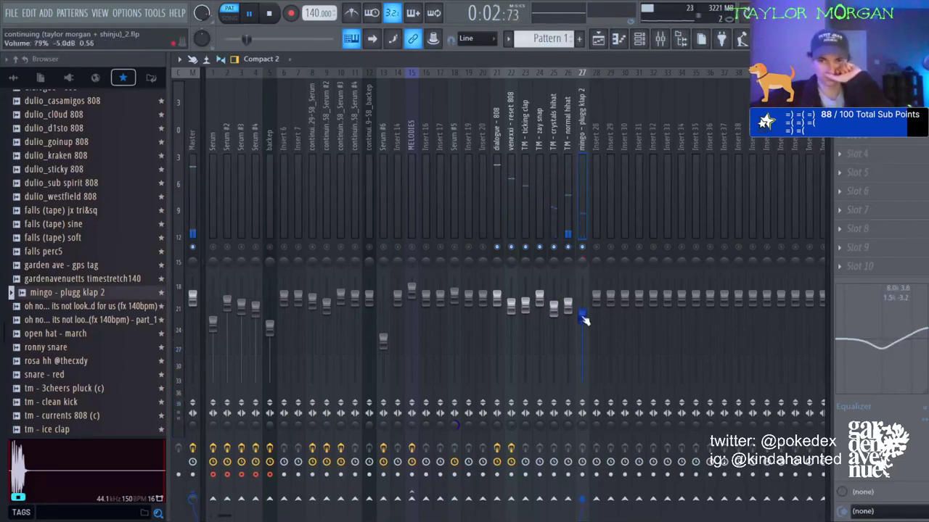
Add the 4evr - basic snare sample as a new channel with a few hits and route it to mixer track 28.
{"action": "key", "text": "F6"}
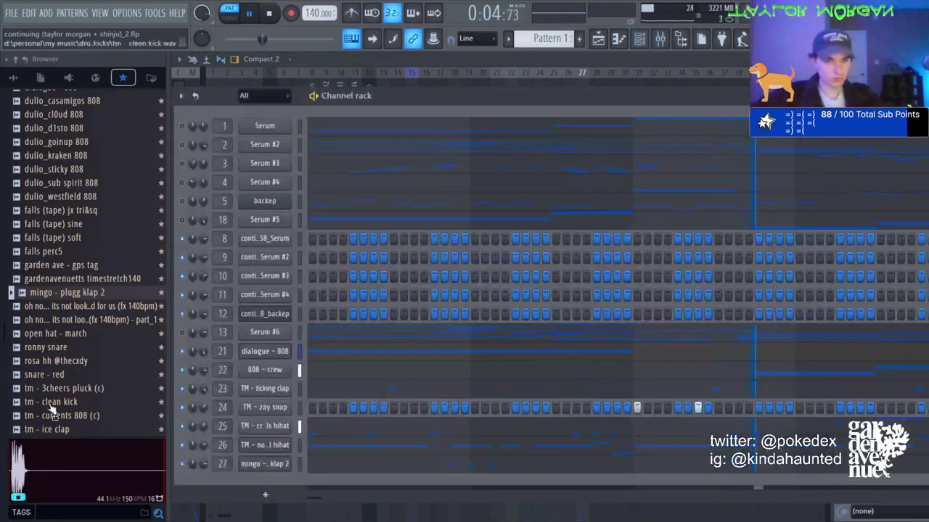
{"action": "scroll", "coordinate": [51, 408], "scroll_direction": "up", "scroll_amount": 6}
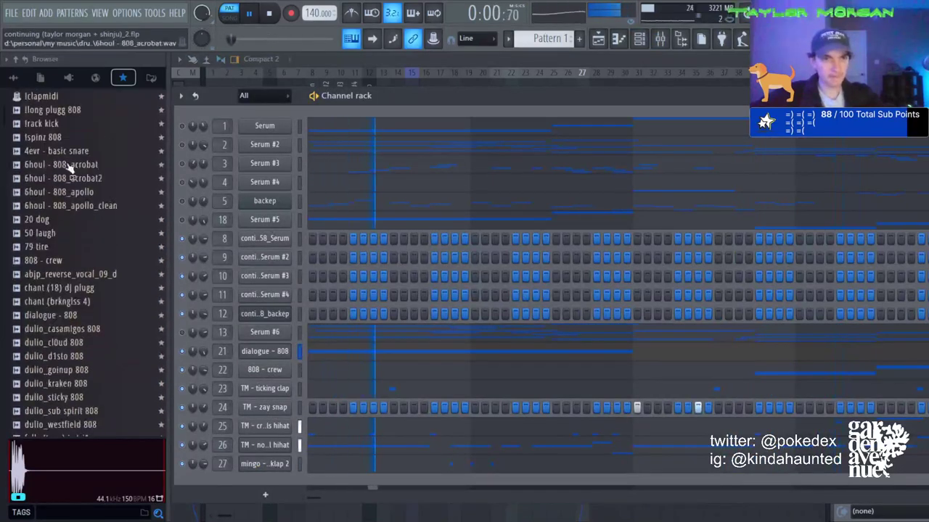
{"action": "left_click_drag", "start_coordinate": [61, 151], "coordinate": [273, 495]}
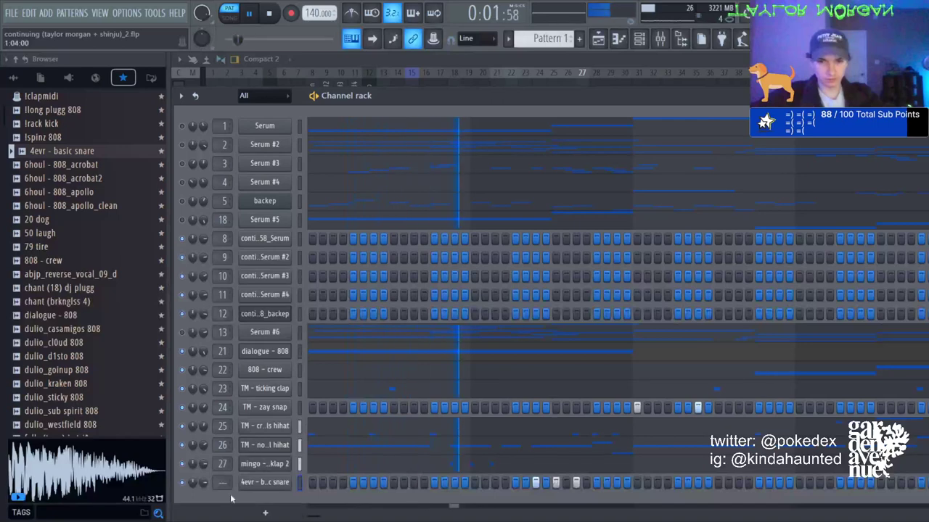
{"action": "left_click", "coordinate": [659, 38]}
{"action": "left_click", "coordinate": [598, 180]}
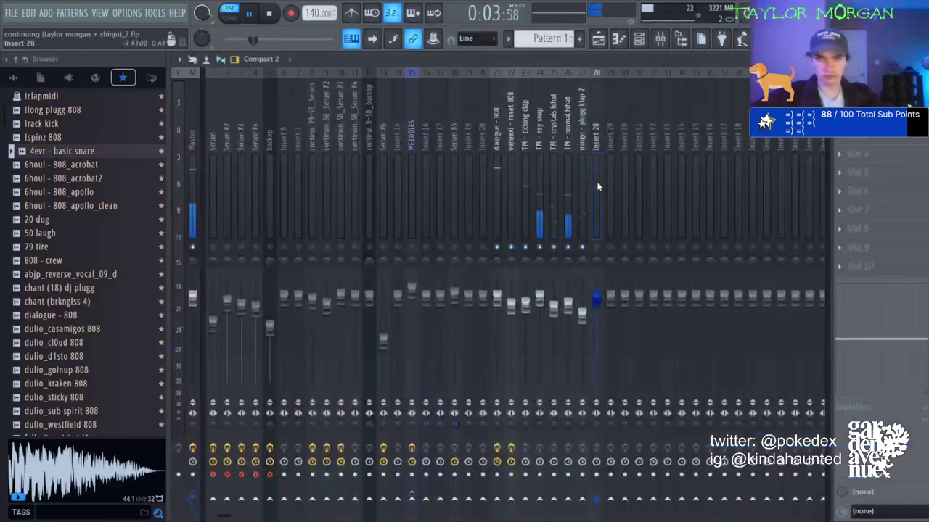
Duplicate the 4evr - basic snare notes from bars 1–4 into bars 5–8.
{"action": "key", "text": "F7"}
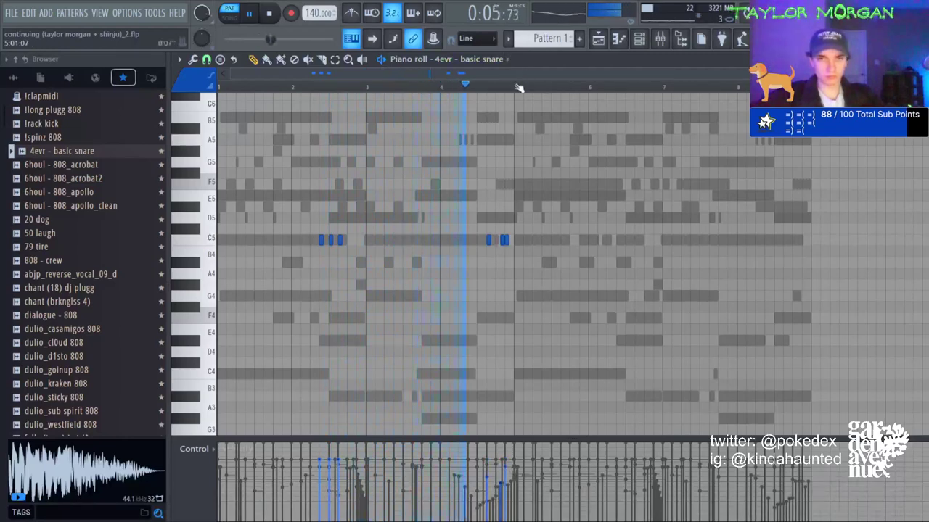
{"action": "key", "text": "ctrl+a"}
{"action": "left_click", "coordinate": [416, 85], "text": "ctrl"}
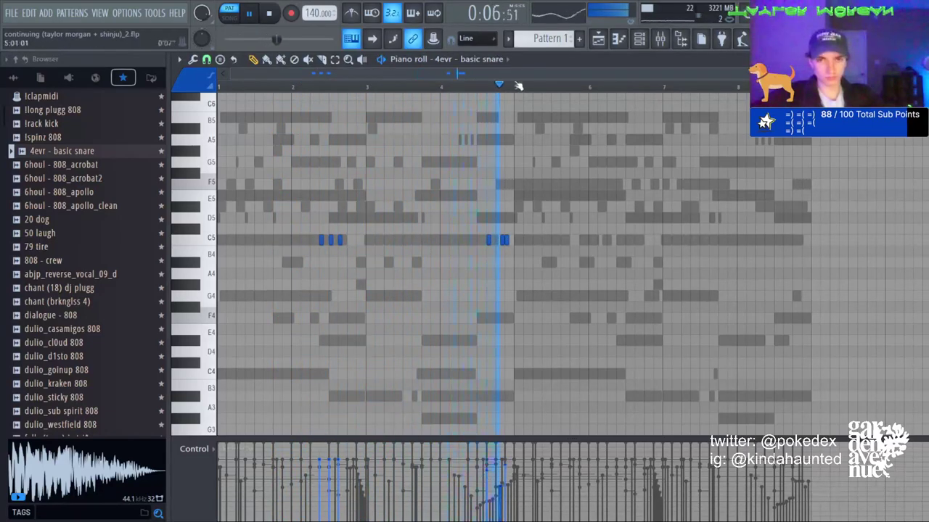
{"action": "key", "text": "ctrl+a"}
{"action": "key", "text": "ctrl+b"}
{"action": "left_click", "coordinate": [824, 240], "text": "ctrl"}
Lower the 4evr - basic snare level in the mixer and pan it slightly off centre.
{"action": "left_click", "coordinate": [660, 39]}
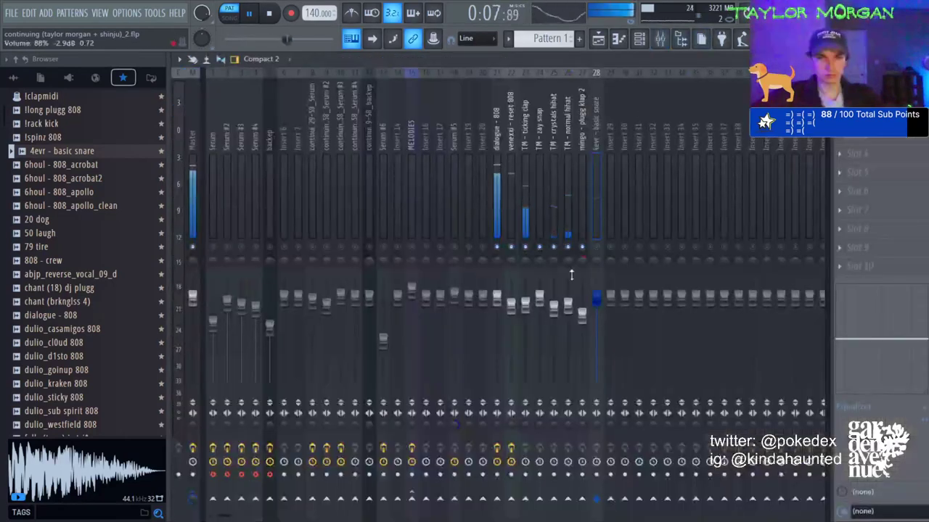
{"action": "left_click_drag", "start_coordinate": [595, 298], "coordinate": [592, 327]}
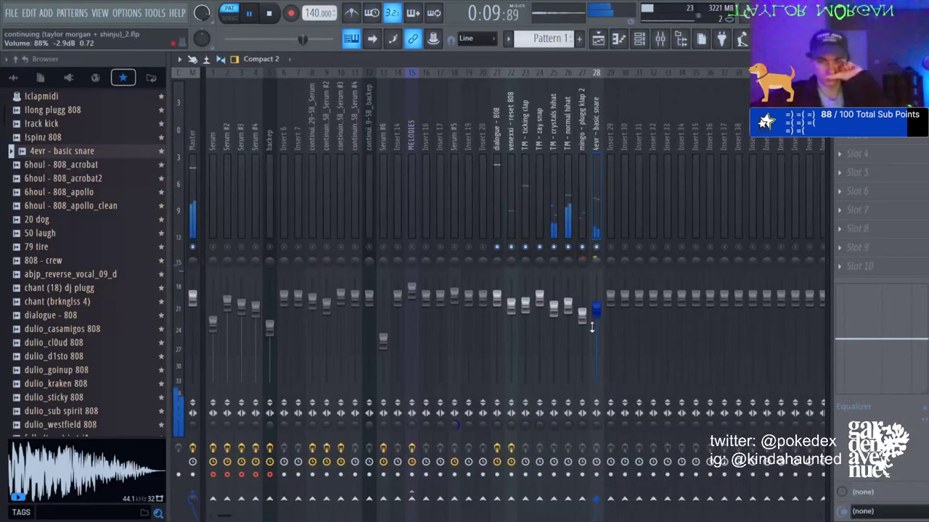
{"action": "left_click_drag", "start_coordinate": [596, 261], "coordinate": [595, 267]}
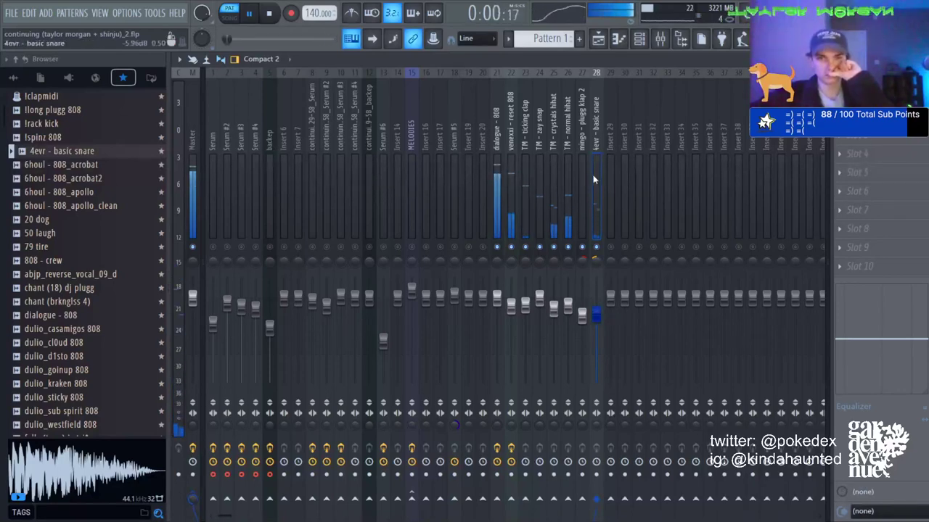
Rework the basic snare fill in bar 4, lowering its last hit to B4.
{"action": "key", "text": "F9"}
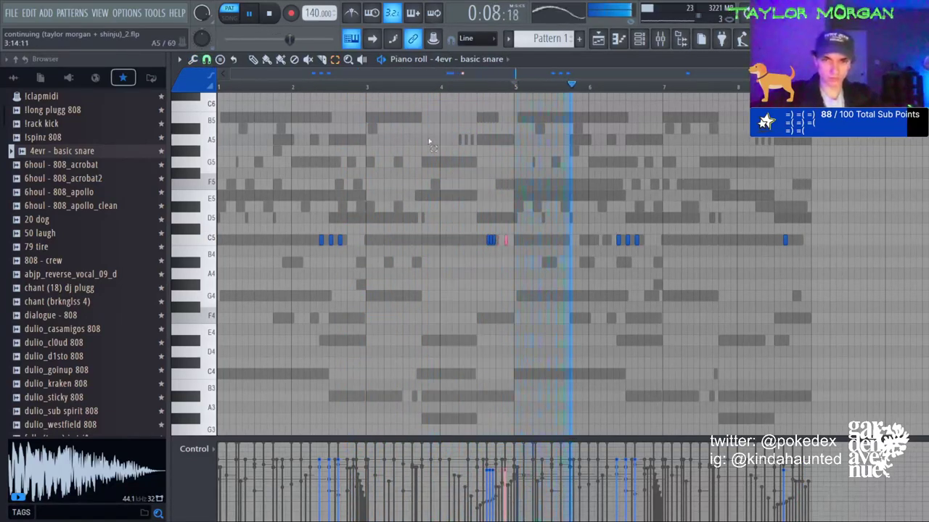
{"action": "left_click_drag", "start_coordinate": [426, 267], "coordinate": [508, 232]}
{"action": "scroll", "coordinate": [444, 243], "scroll_direction": "down", "scroll_amount": 1}
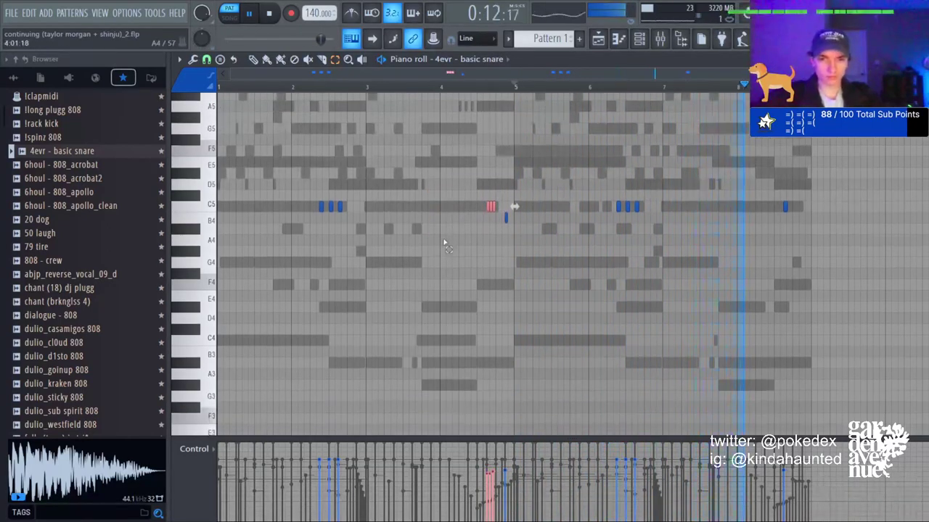
Replace the snare notes in bars 5–8 with a copy of the reworked bars 1–4.
{"action": "left_click_drag", "start_coordinate": [550, 124], "coordinate": [813, 233]}
{"action": "key", "text": "Delete"}
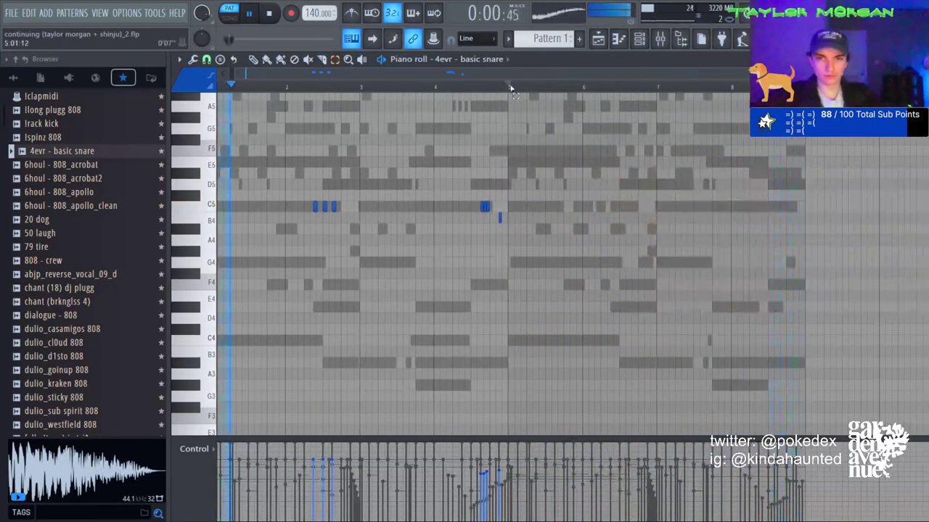
{"action": "left_click_drag", "start_coordinate": [509, 89], "coordinate": [219, 89]}
{"action": "key", "text": "ctrl+b"}
{"action": "left_click", "coordinate": [675, 91], "text": "ctrl"}
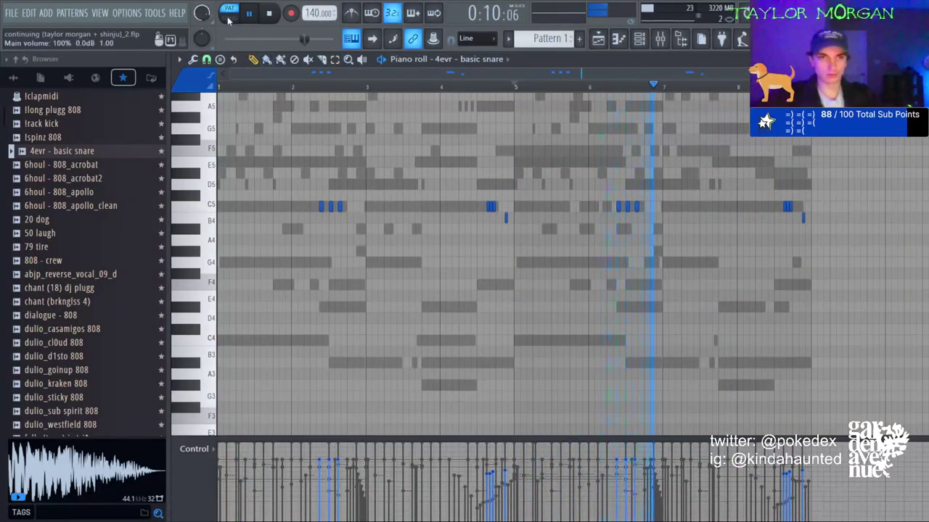
Raise venexxi - reset 808 slightly in the mixer and set dialogue - 808 to 100%.
{"action": "left_click", "coordinate": [659, 39]}
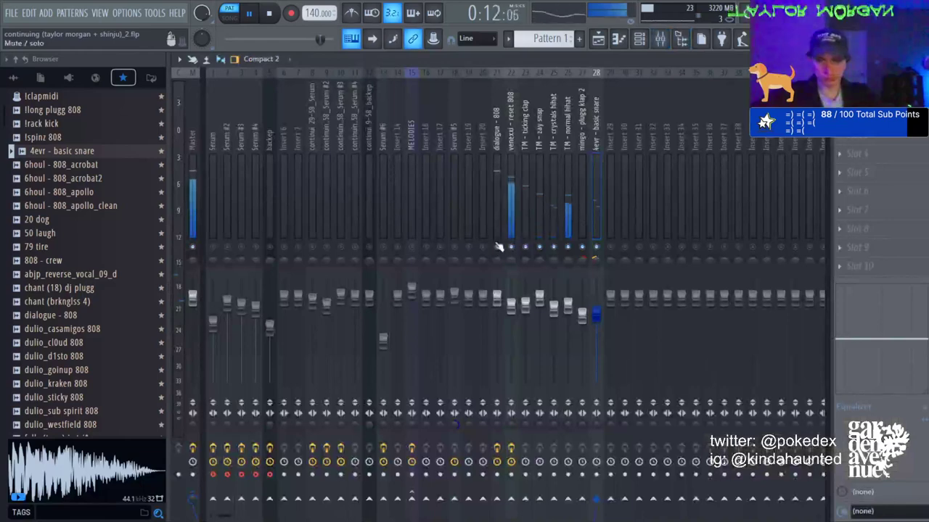
{"action": "left_click_drag", "start_coordinate": [511, 322], "coordinate": [511, 317]}
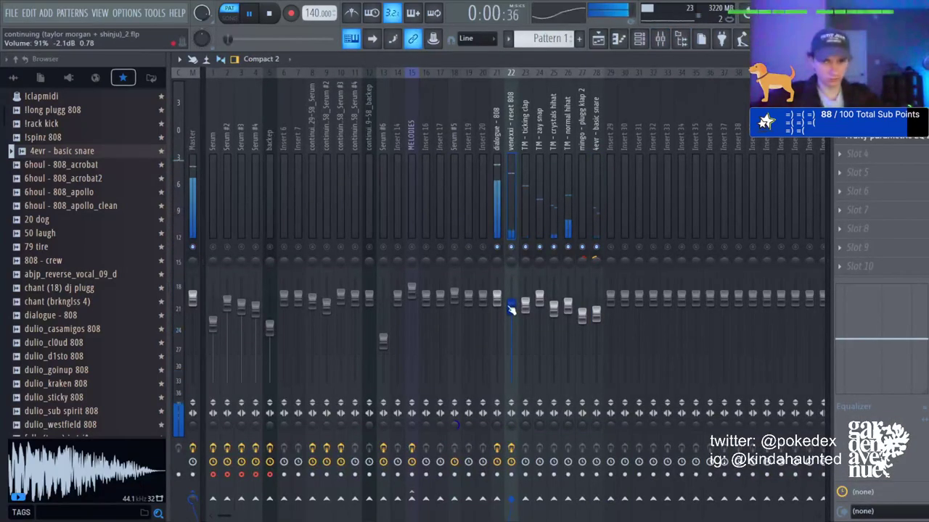
{"action": "left_click", "coordinate": [497, 298]}
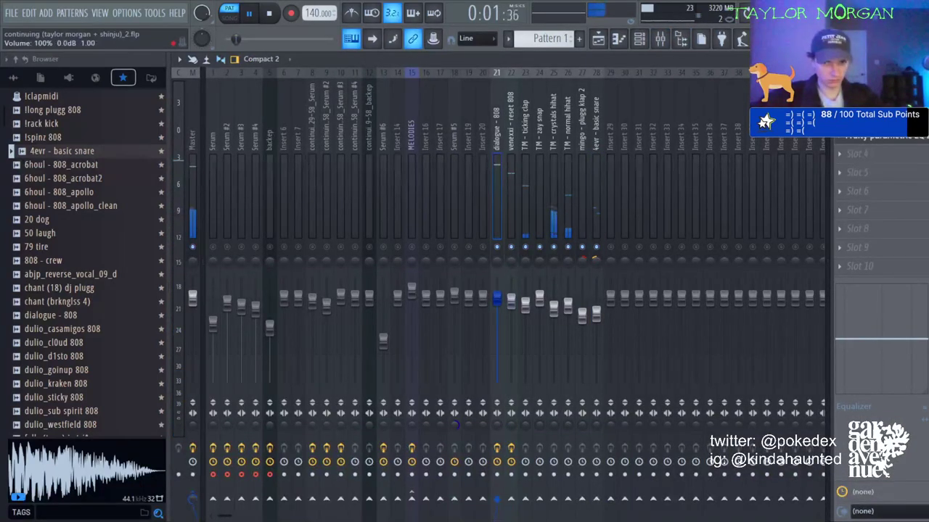
Switch to song playback and leave only Tracks 1–3 active in the playlist.
{"action": "left_click", "coordinate": [598, 38]}
{"action": "left_click", "coordinate": [331, 193], "text": "ctrl"}
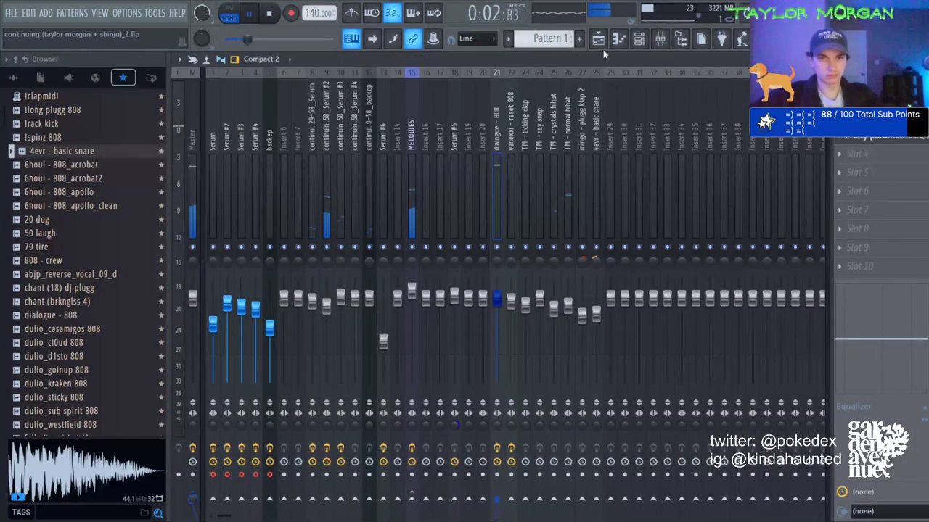
{"action": "left_click", "coordinate": [599, 40]}
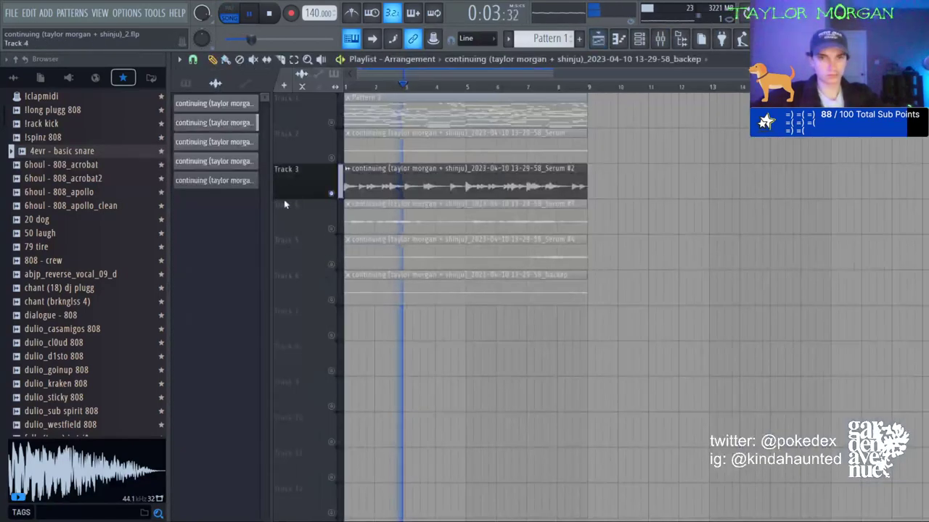
{"action": "left_click", "coordinate": [331, 156]}
{"action": "left_click", "coordinate": [331, 121]}
Isolate the melody tracks 8–14 with the MELODIES bus in the mixer to hear them without drums.
{"action": "left_click", "coordinate": [661, 40]}
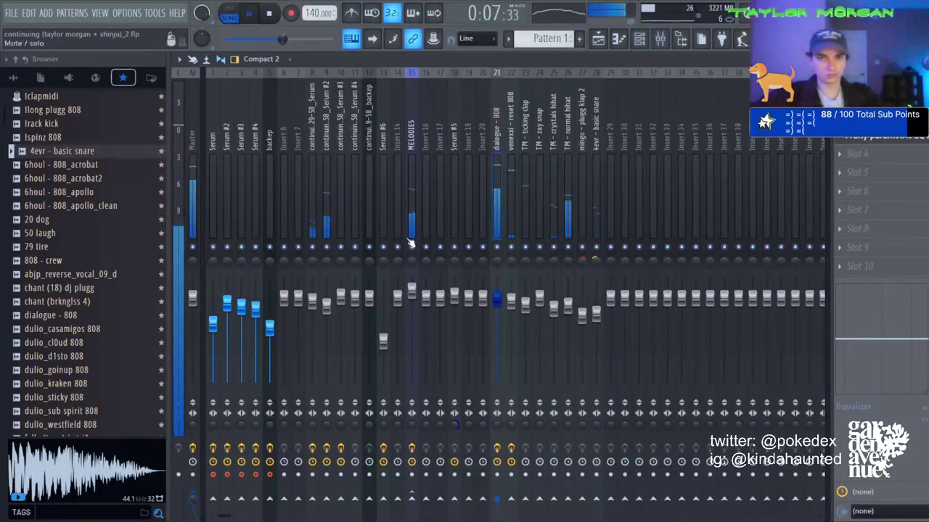
{"action": "right_click", "coordinate": [355, 248]}
{"action": "left_click", "coordinate": [383, 249]}
{"action": "left_click", "coordinate": [398, 248]}
{"action": "left_click", "coordinate": [368, 248]}
{"action": "left_click", "coordinate": [354, 248]}
{"action": "left_click", "coordinate": [326, 248]}
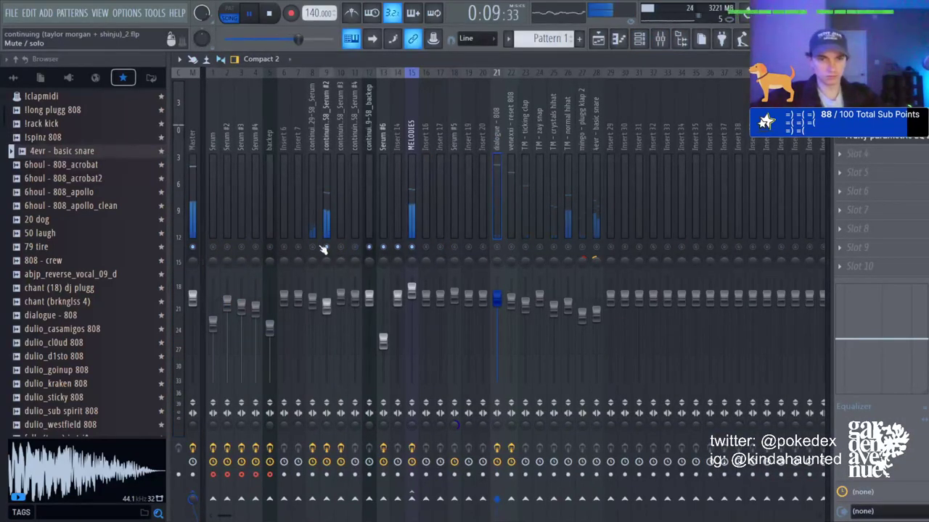
{"action": "left_click", "coordinate": [354, 248]}
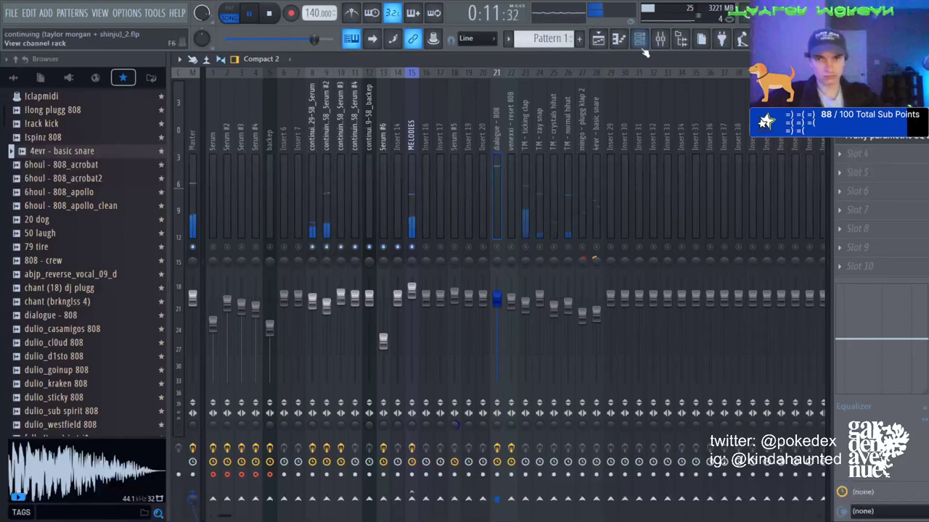
Unmute the Serum #6 channel and re-enable Tracks 4–6 in the playlist.
{"action": "key", "text": "F6"}
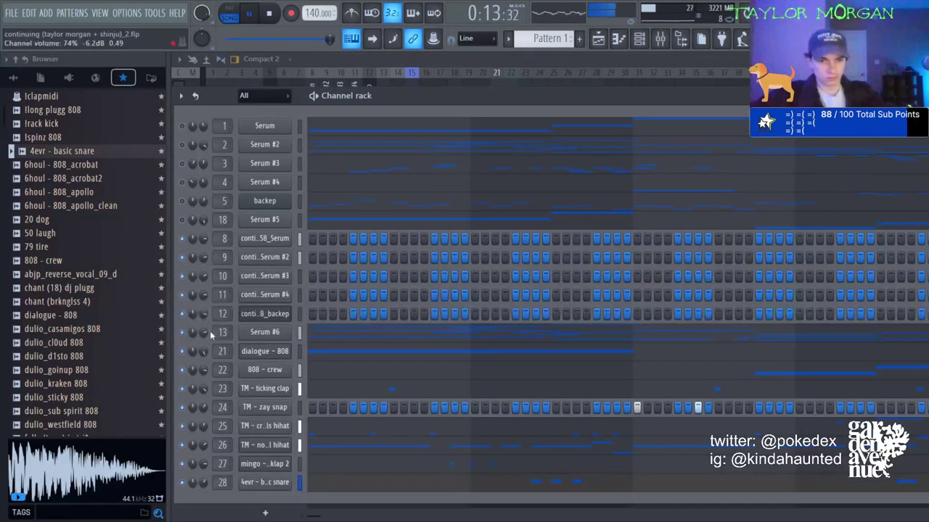
{"action": "left_click", "coordinate": [673, 35]}
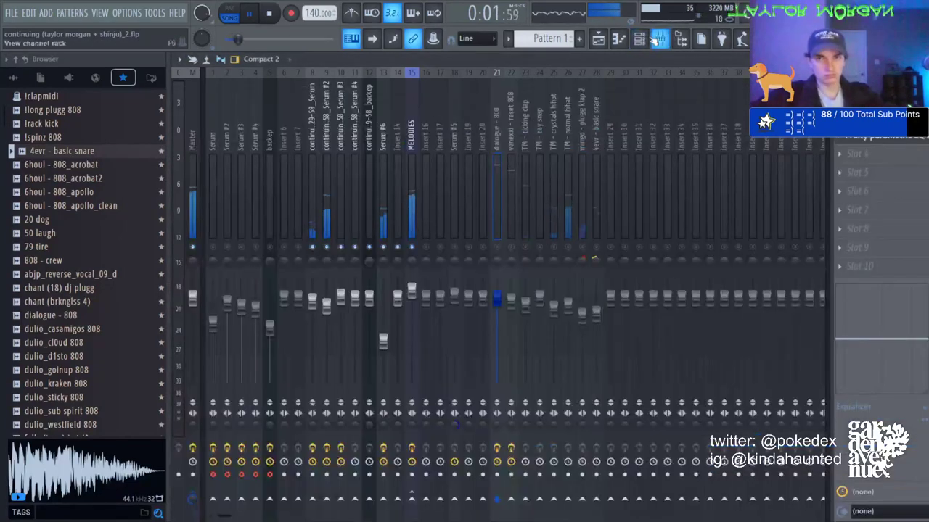
{"action": "left_click", "coordinate": [598, 38]}
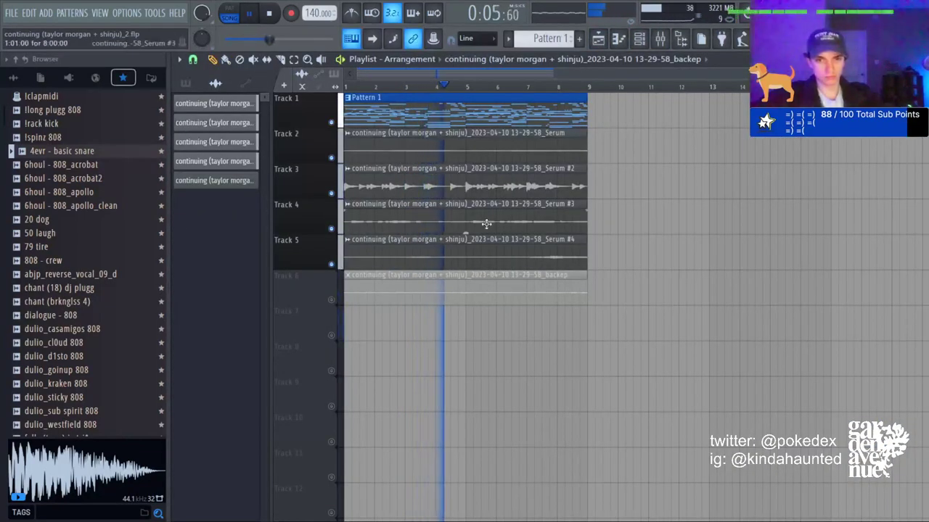
{"action": "left_click", "coordinate": [331, 300]}
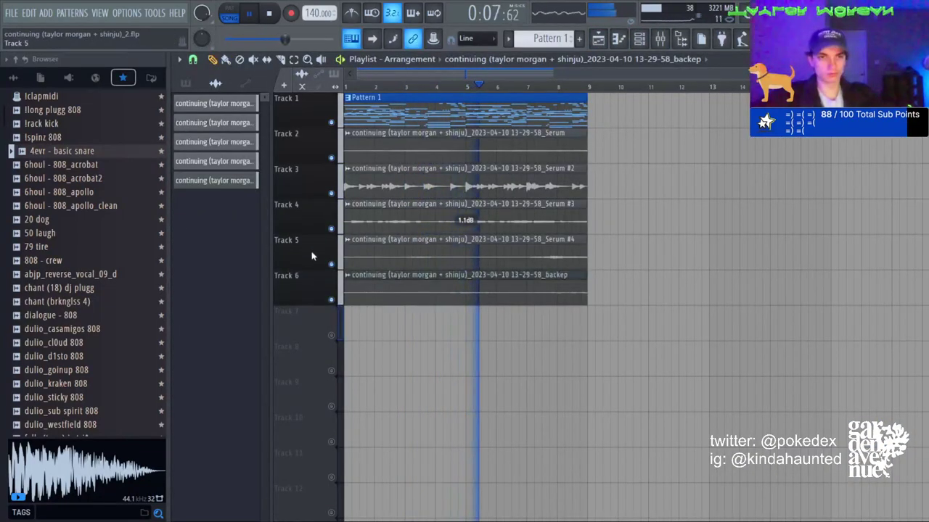
{"action": "right_click", "coordinate": [332, 229]}
{"action": "right_click", "coordinate": [333, 228]}
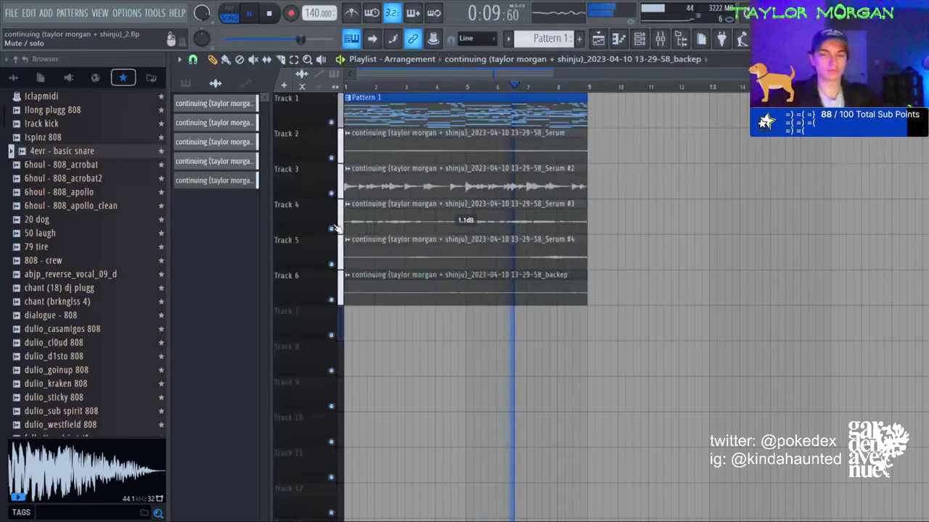
Lower the rendered Serum #4 track's mixer level and bring all muted tracks back in.
{"action": "key", "text": "F9"}
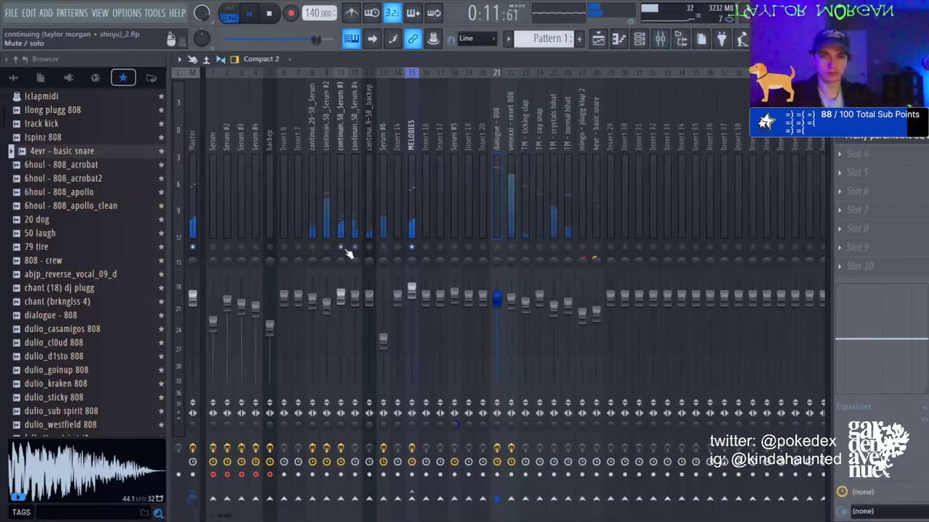
{"action": "left_click", "coordinate": [355, 306]}
{"action": "right_click", "coordinate": [343, 247]}
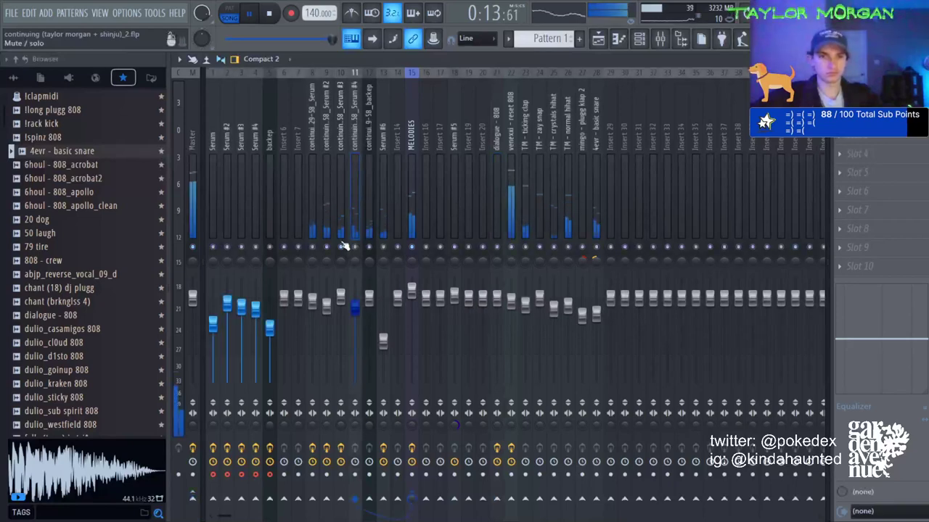
Disarm recording on mixer tracks 1–5, from Serum to backep, and select the Master track.
{"action": "left_click", "coordinate": [190, 124]}
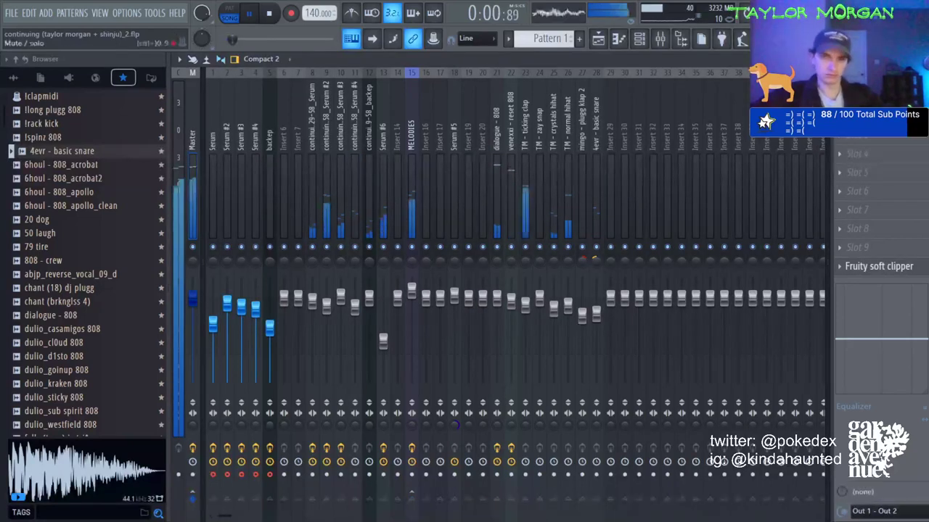
{"action": "left_click", "coordinate": [269, 475]}
{"action": "left_click", "coordinate": [255, 475]}
{"action": "left_click", "coordinate": [227, 475]}
{"action": "left_click", "coordinate": [242, 475]}
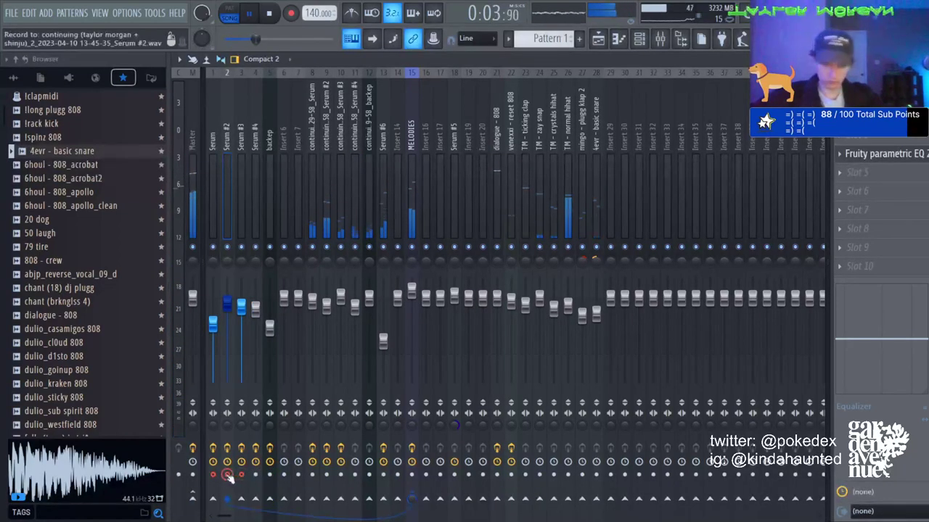
{"action": "left_click", "coordinate": [212, 475]}
{"action": "left_click", "coordinate": [190, 174]}
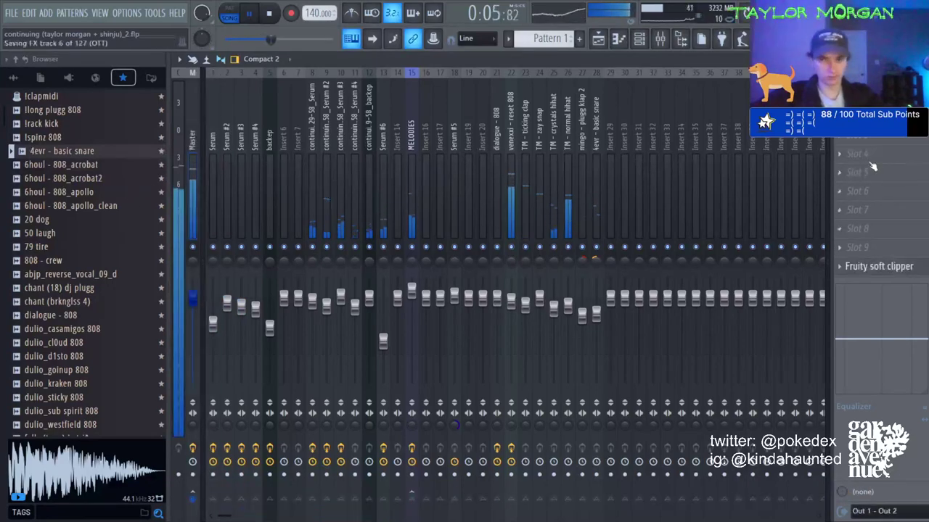
Add HalfTime to the Master track and set it to 1.5x mode with a 1/4 loop.
{"action": "left_click", "coordinate": [570, 179]}
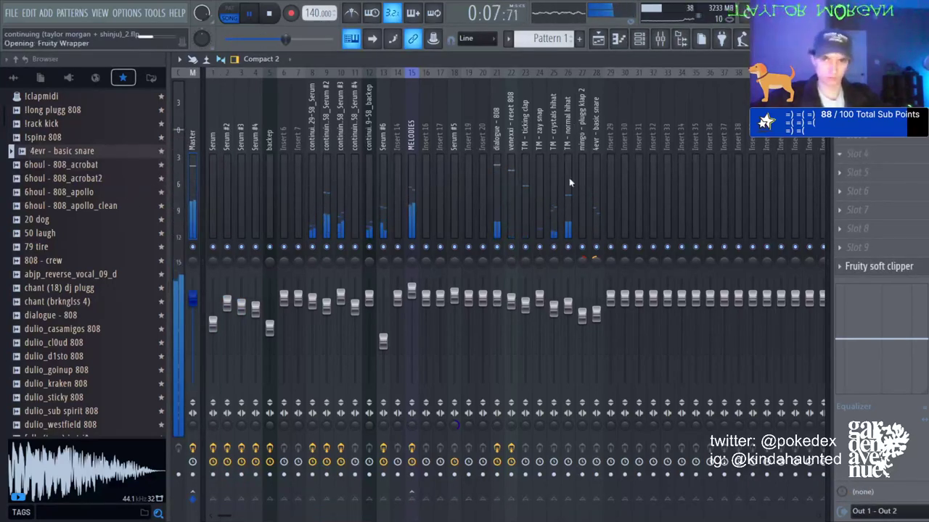
{"action": "left_click", "coordinate": [384, 343]}
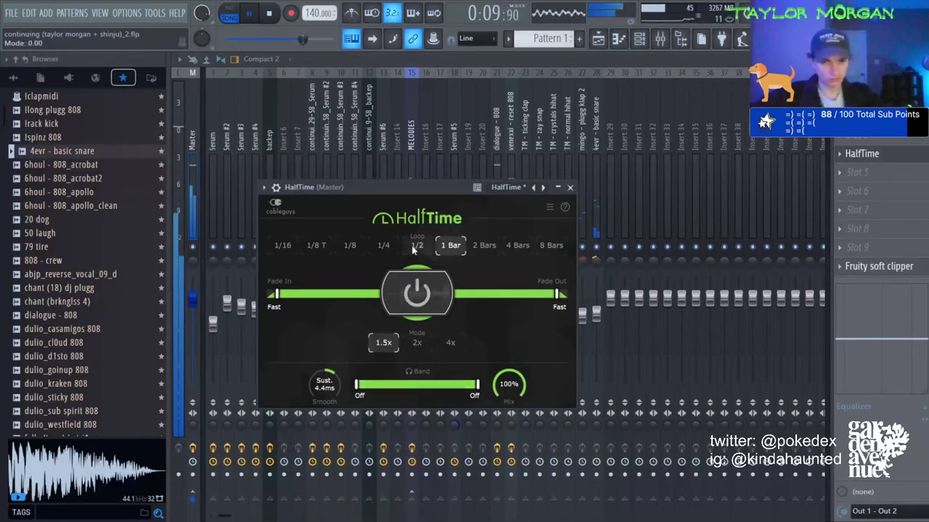
{"action": "left_click", "coordinate": [383, 246]}
{"action": "left_click_drag", "start_coordinate": [324, 384], "coordinate": [324, 464]}
{"action": "key", "text": "space"}
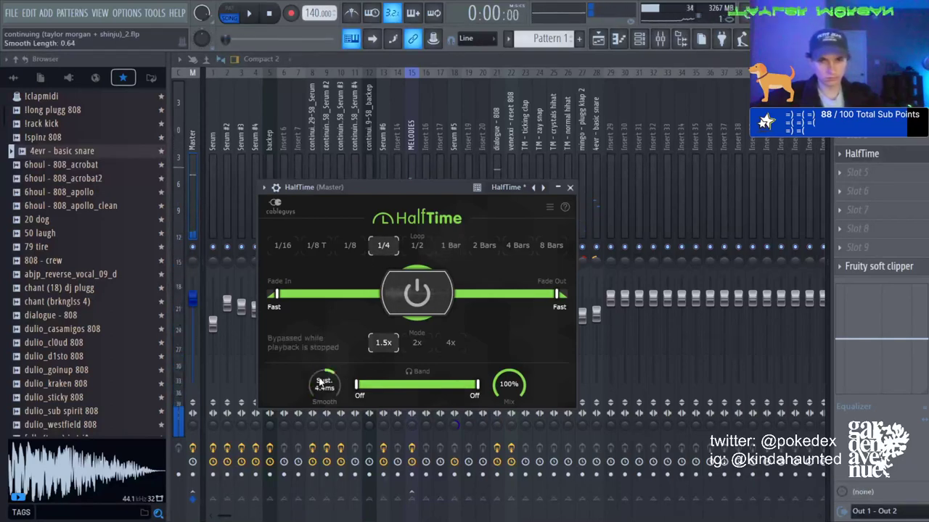
Set HalfTime's fade in and fade out to Instant and its smoothing to 3.1 ms, and close the plugin.
{"action": "left_click_drag", "start_coordinate": [276, 294], "coordinate": [266, 294]}
{"action": "key", "text": "space"}
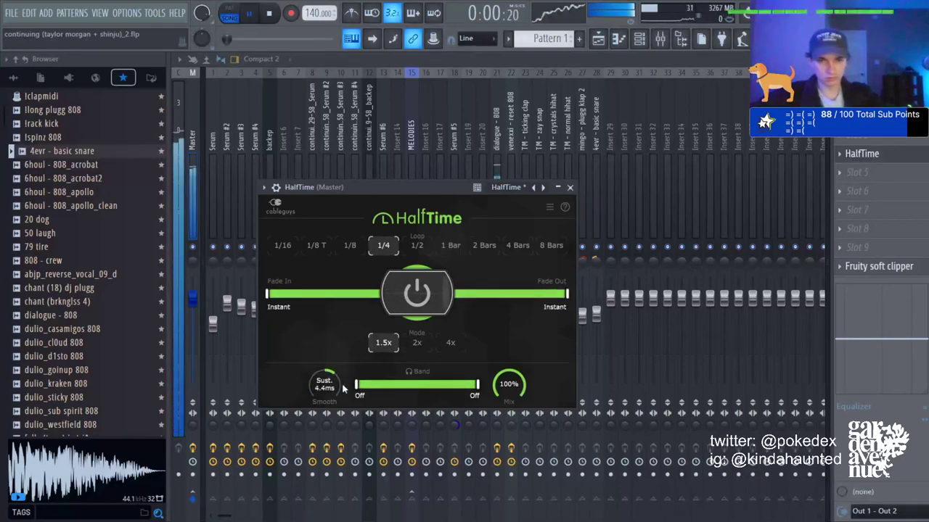
{"action": "left_click_drag", "start_coordinate": [332, 388], "coordinate": [332, 401]}
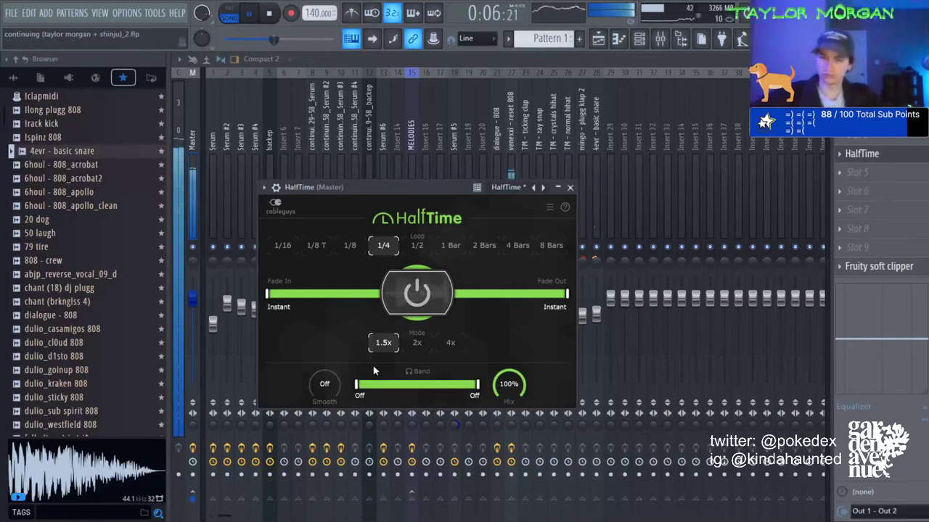
{"action": "left_click_drag", "start_coordinate": [336, 386], "coordinate": [336, 370]}
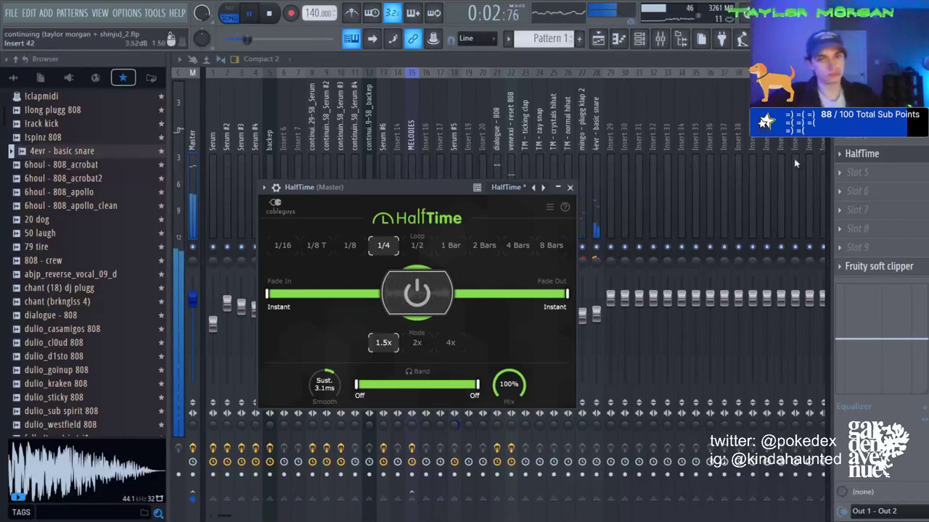
{"action": "key", "text": "space"}
{"action": "key", "text": "Escape"}
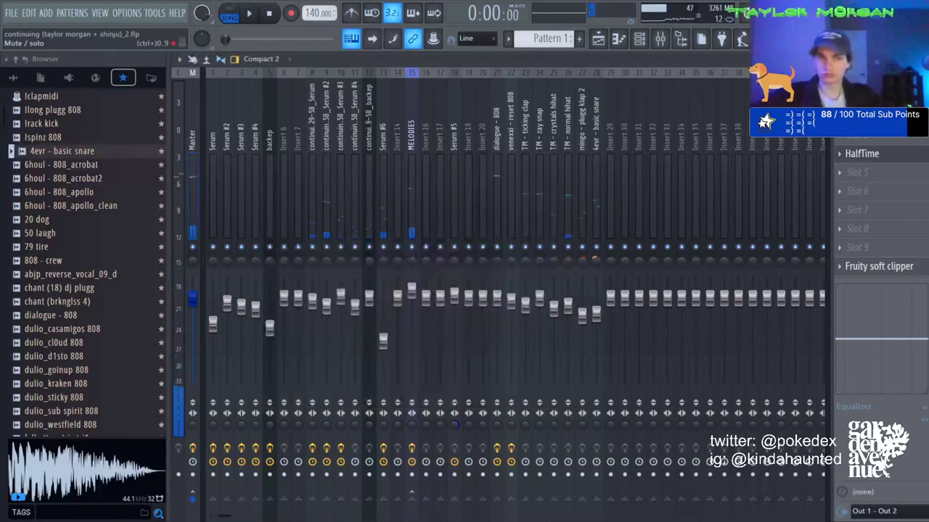
Replace the Serum pattern on Track 1 of the playlist with the Serum #6 pattern at bar 1.
{"action": "left_click", "coordinate": [604, 41]}
{"action": "key", "text": "space"}
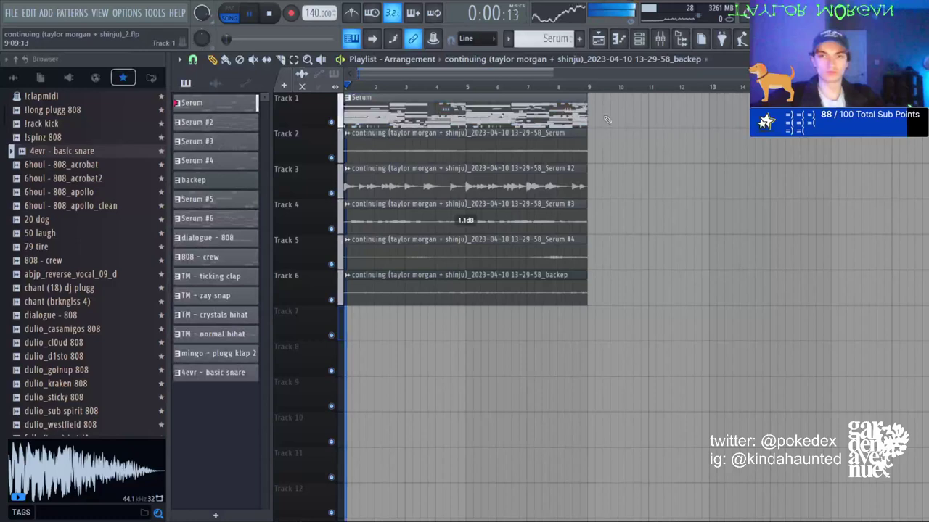
{"action": "key", "text": "Delete"}
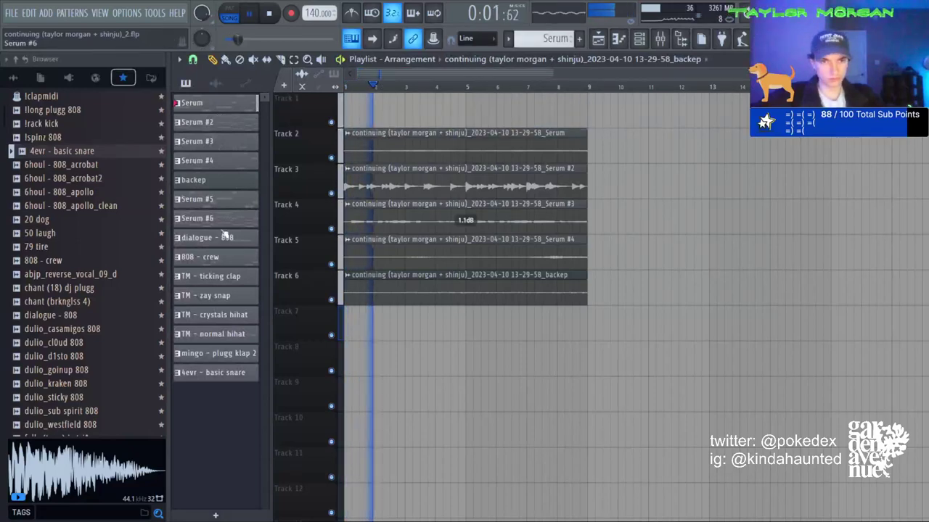
{"action": "left_click", "coordinate": [221, 220]}
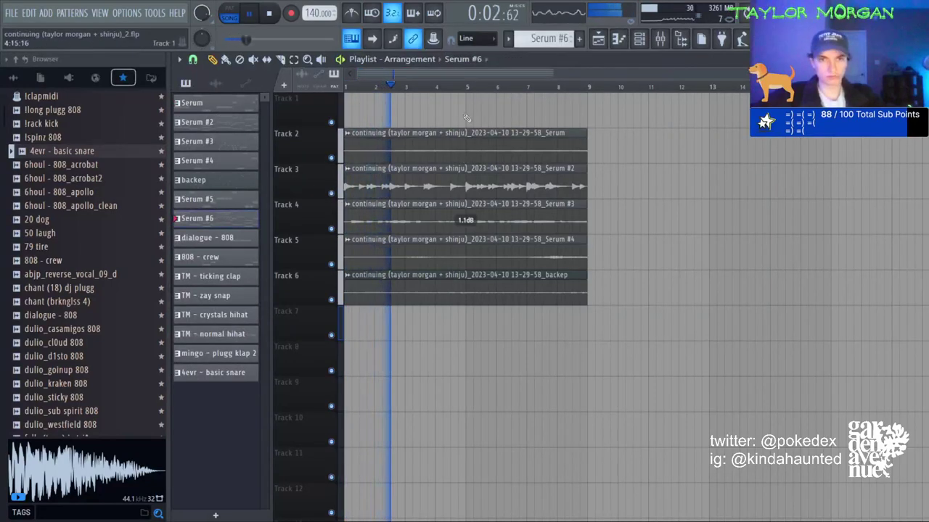
{"action": "left_click", "coordinate": [352, 111]}
Swap the Serum and Serum #2 audio clips between Tracks 2 and 3, and set the Serum #3 clip's channel pitch to +1200 cents.
{"action": "left_click_drag", "start_coordinate": [394, 140], "coordinate": [652, 143]}
{"action": "left_click_drag", "start_coordinate": [526, 196], "coordinate": [526, 161]}
{"action": "left_click_drag", "start_coordinate": [608, 159], "coordinate": [349, 194]}
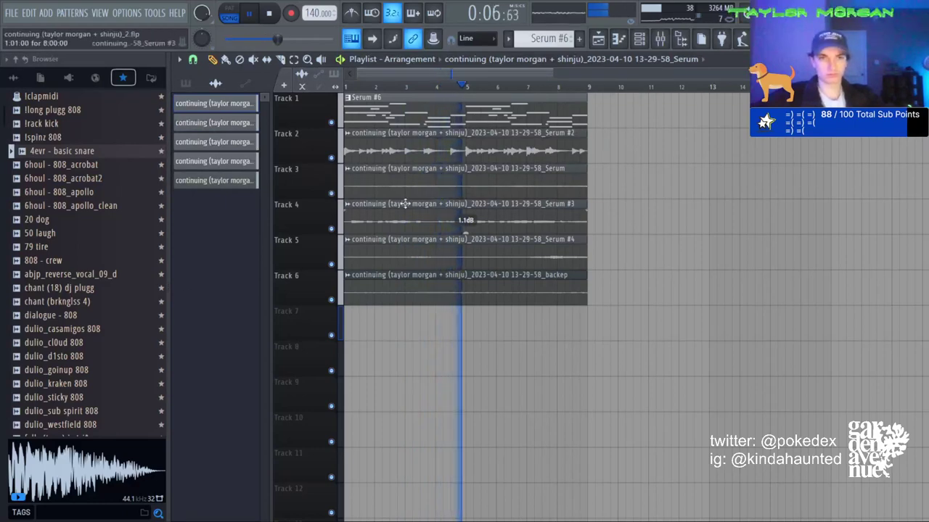
{"action": "double_click", "coordinate": [583, 230]}
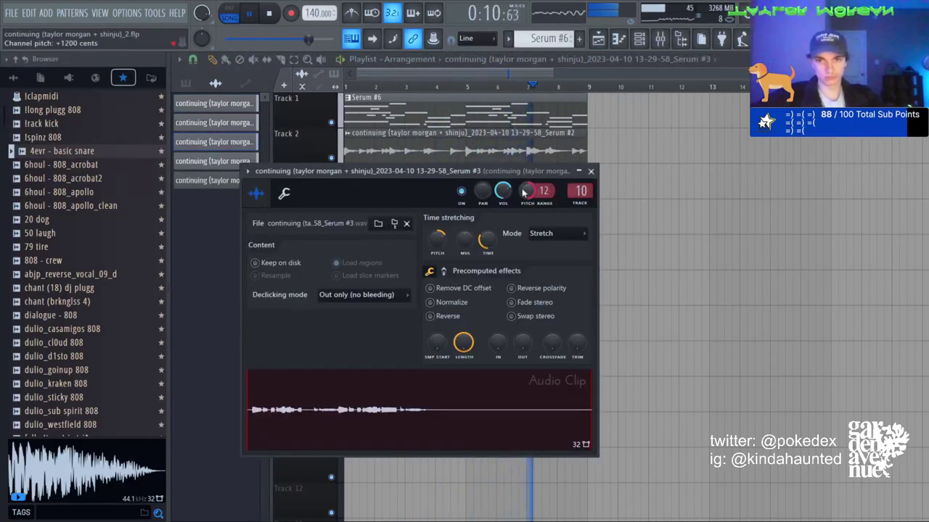
{"action": "key", "text": "Escape"}
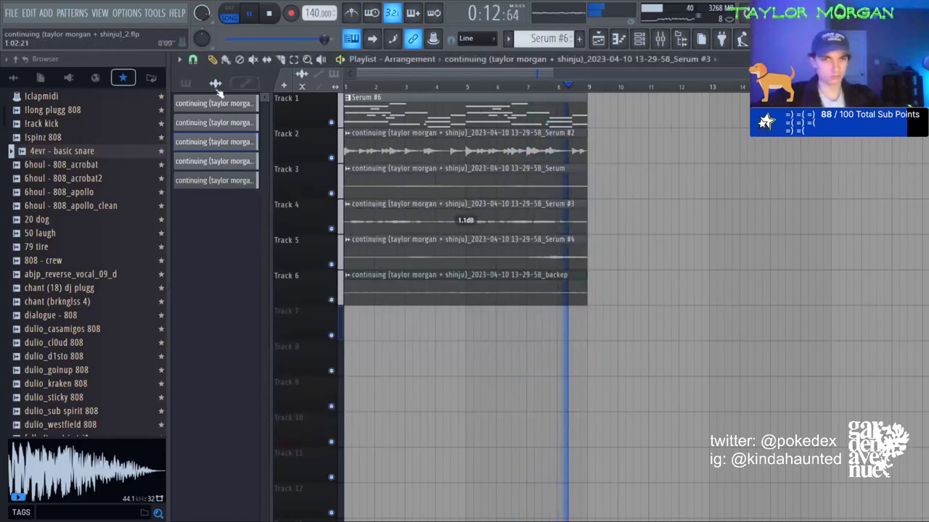
Place the dialogue - 808 through 4evr - basic snare patterns on Tracks 8–15 and repeat the arrangement to bar 33, with drums entering at bar 9.
{"action": "left_click", "coordinate": [189, 86]}
{"action": "left_click", "coordinate": [208, 238]}
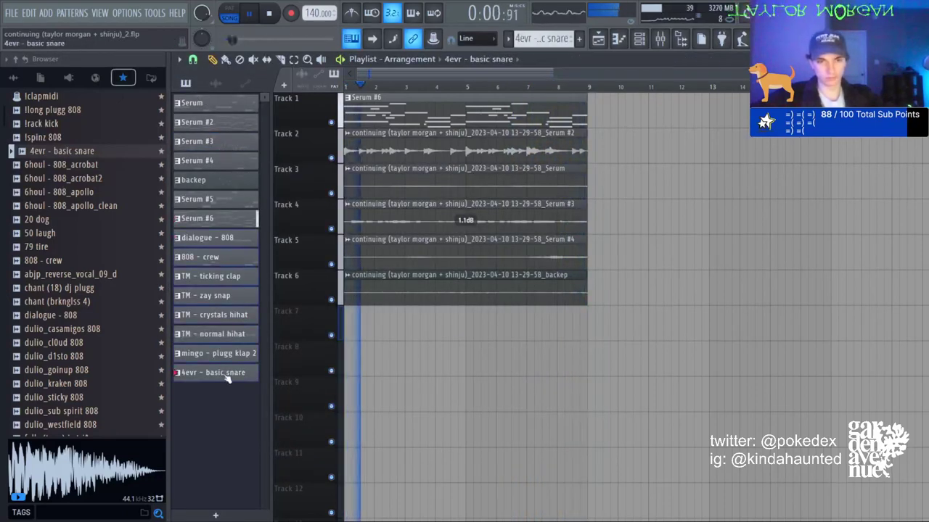
{"action": "left_click", "coordinate": [228, 374], "text": "shift"}
{"action": "left_click_drag", "start_coordinate": [227, 374], "coordinate": [376, 363]}
{"action": "scroll", "coordinate": [456, 344], "scroll_direction": "down", "scroll_amount": 4}
{"action": "scroll", "coordinate": [457, 344], "scroll_direction": "down", "scroll_amount": 2}
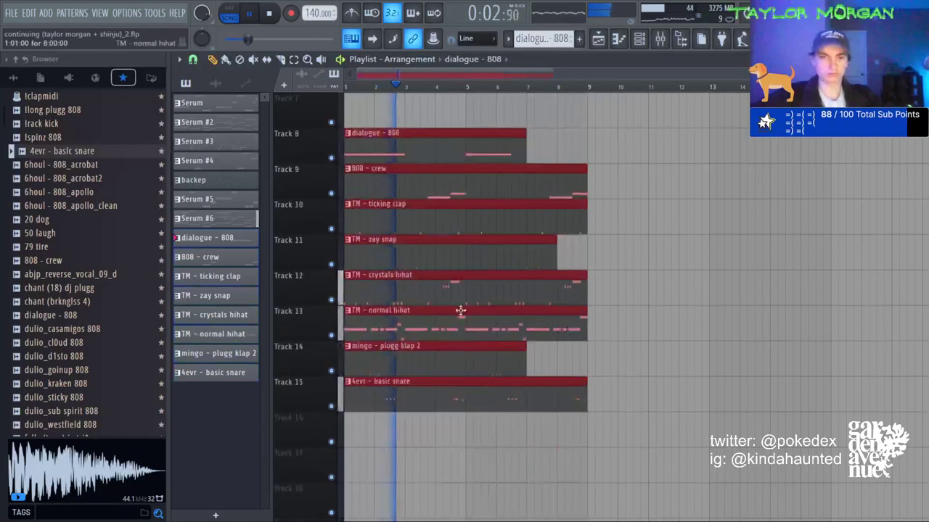
{"action": "scroll", "coordinate": [459, 91], "scroll_direction": "down", "scroll_amount": 1}
{"action": "scroll", "coordinate": [502, 262], "scroll_direction": "up", "scroll_amount": 4}
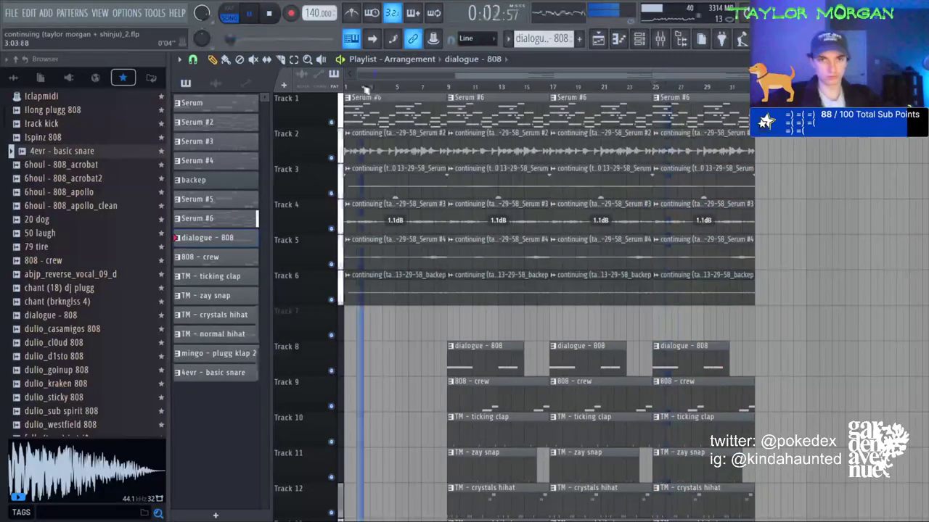
Delete the Serum #3 clips at bars 1 and 17 and the backep clips at bars 1 and 9.
{"action": "right_click", "coordinate": [385, 224]}
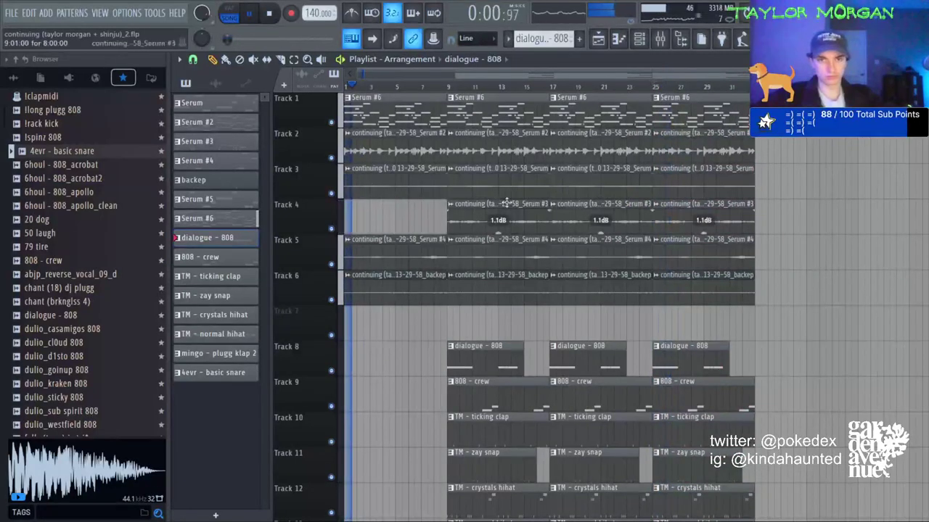
{"action": "right_click", "coordinate": [395, 294]}
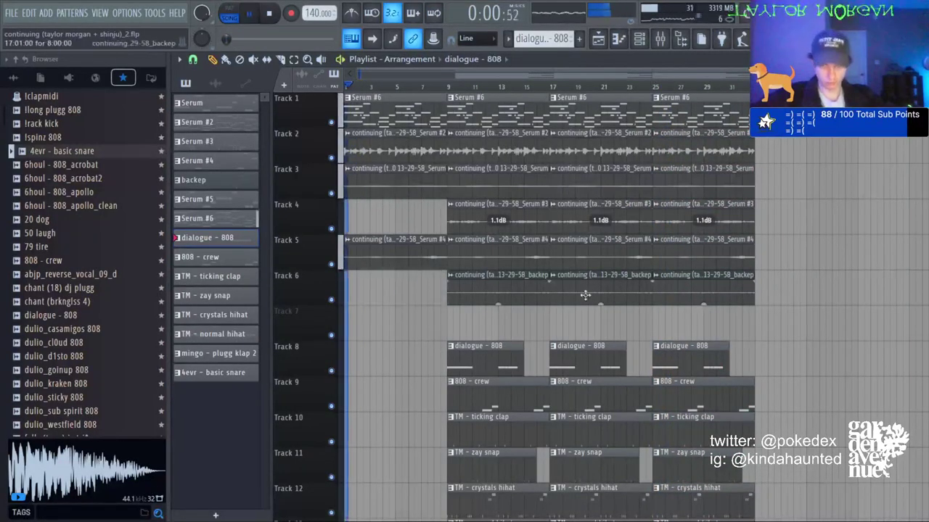
{"action": "right_click", "coordinate": [537, 297]}
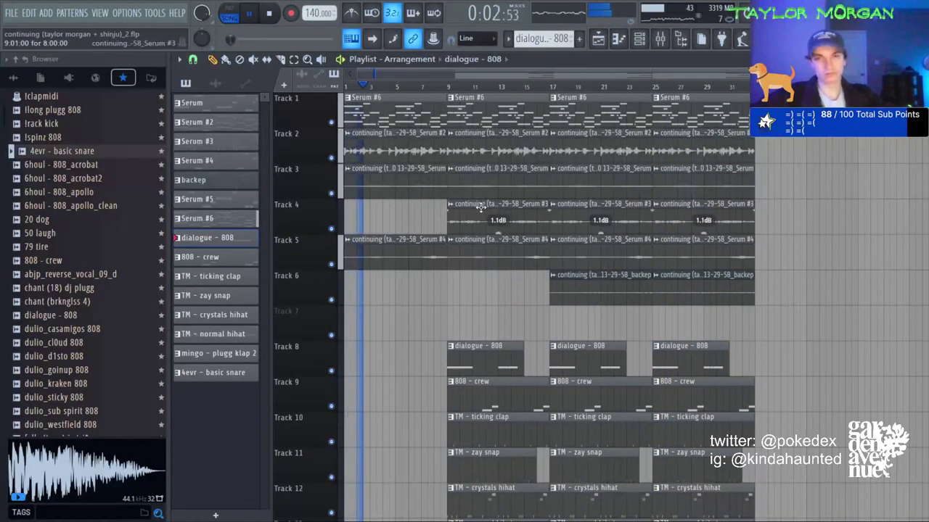
{"action": "right_click", "coordinate": [580, 218]}
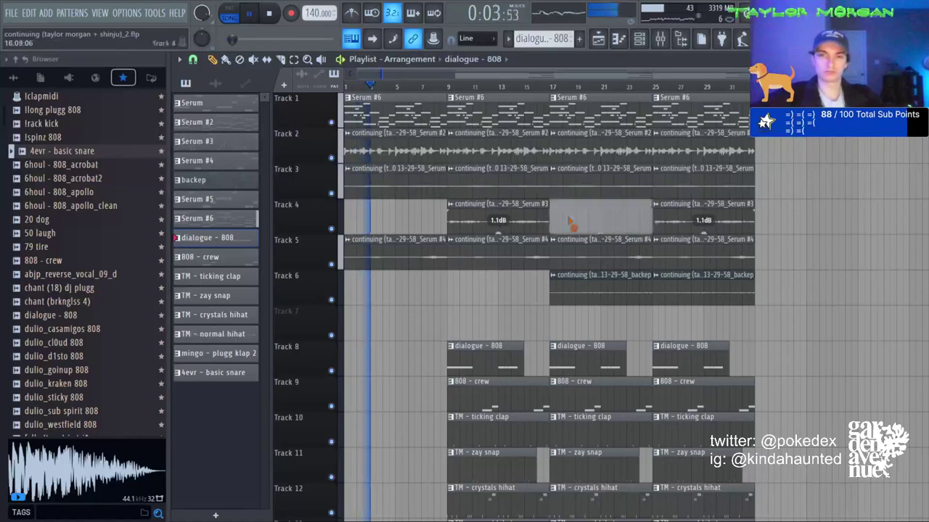
Add Fruity parametric EQ 2 to the MELODIES bus and sweep band 4, leaving a slight cut in the mids.
{"action": "left_click", "coordinate": [669, 40]}
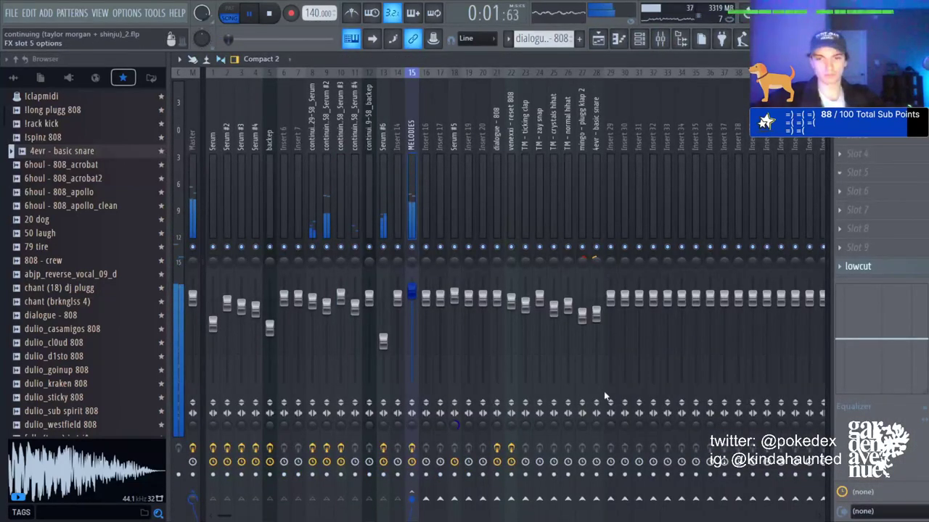
{"action": "key", "text": "space"}
{"action": "left_click_drag", "start_coordinate": [411, 235], "coordinate": [407, 293]}
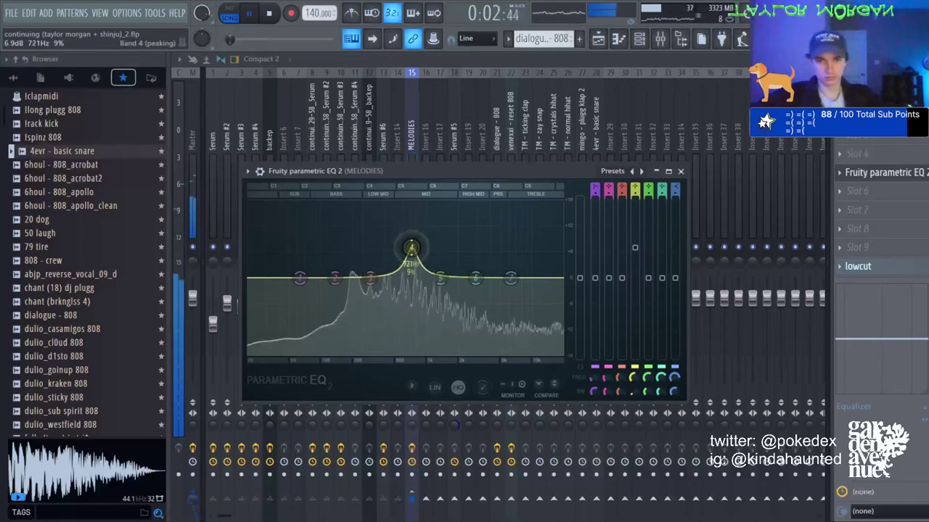
{"action": "mouse_move", "coordinate": [413, 235]}
{"action": "left_mouse_down"}
{"action": "mouse_move", "coordinate": [377, 233]}
{"action": "mouse_move", "coordinate": [416, 235]}
{"action": "left_mouse_up"}
{"action": "left_click_drag", "start_coordinate": [414, 293], "coordinate": [412, 293]}
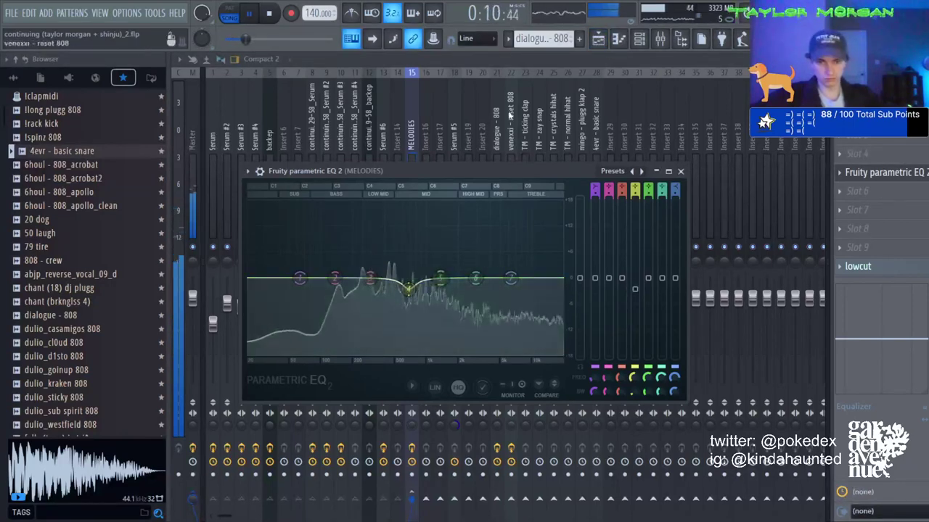
Select the 808 and drum clips between bars 9 and 17 in the playlist.
{"action": "left_click", "coordinate": [599, 40]}
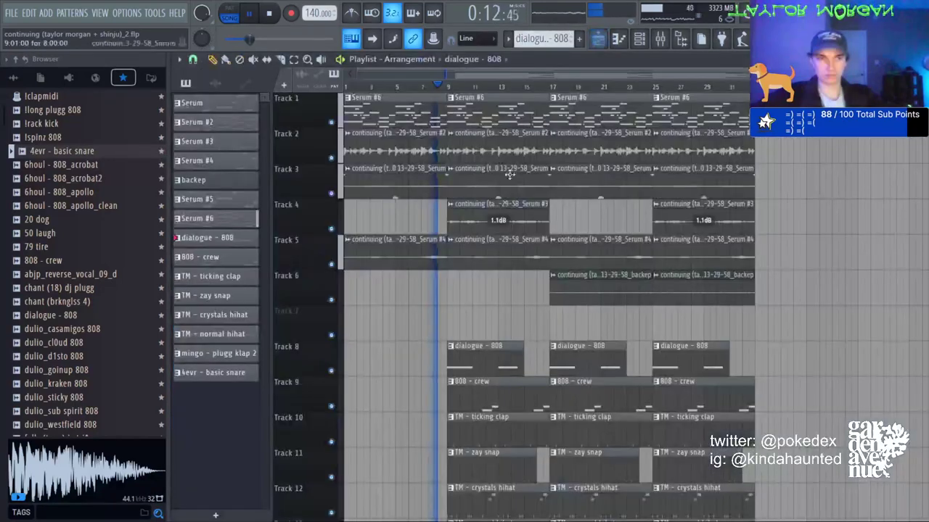
{"action": "scroll", "coordinate": [505, 189], "scroll_direction": "down", "scroll_amount": 5}
{"action": "left_click_drag", "start_coordinate": [446, 129], "coordinate": [536, 498]}
{"action": "scroll", "coordinate": [524, 336], "scroll_direction": "up", "scroll_amount": 5}
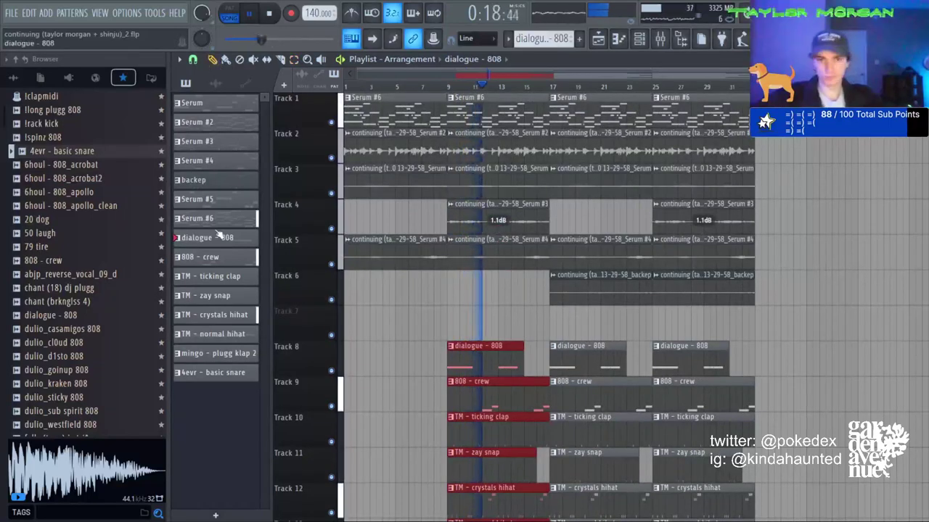
Place the Serum #5 pattern on Track 7 at bar 1 and open its notes in the piano roll.
{"action": "left_click", "coordinate": [221, 199]}
{"action": "left_click", "coordinate": [351, 322]}
{"action": "double_click", "coordinate": [438, 324]}
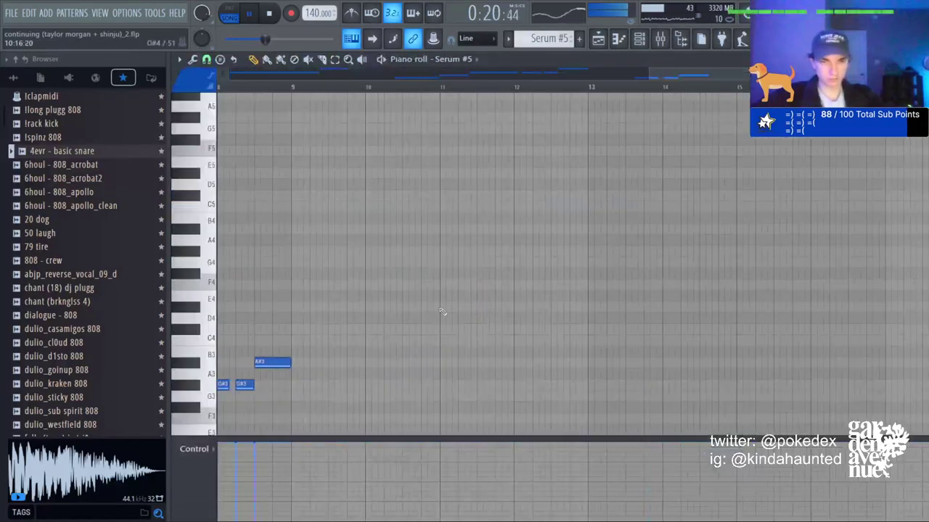
Transpose all the Serum #5 notes up four semitones.
{"action": "scroll", "coordinate": [404, 87], "scroll_direction": "down", "scroll_amount": 3}
{"action": "key", "text": "shift+Up"}
{"action": "key", "text": "shift+Up"}
{"action": "key", "text": "shift+Up"}
{"action": "key", "text": "shift+Up"}
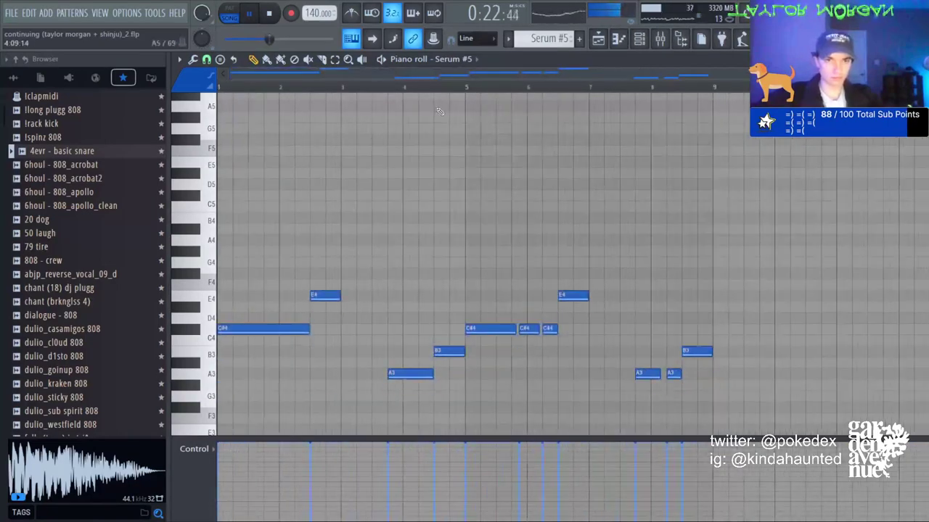
Try the Serum #5 notes an octave lower during playback and move them back up an octave.
{"action": "left_click", "coordinate": [638, 39]}
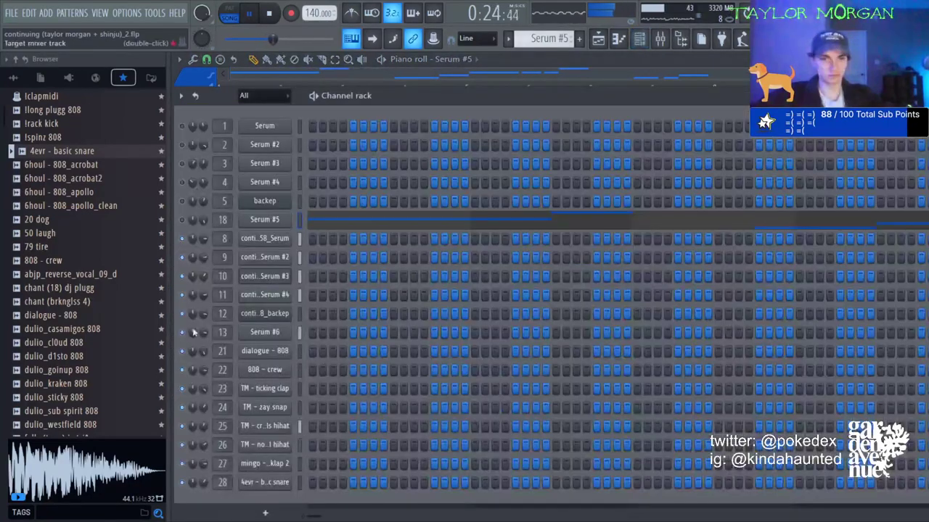
{"action": "left_click", "coordinate": [597, 39]}
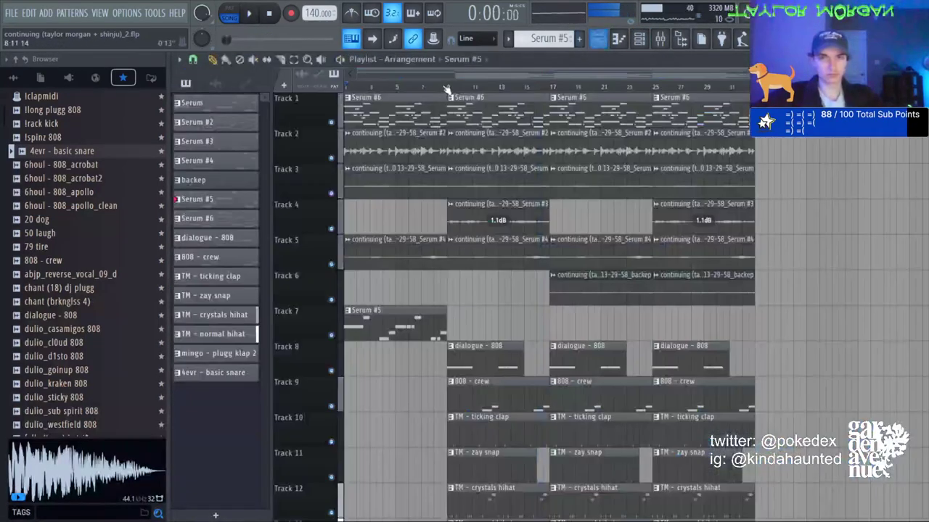
{"action": "double_click", "coordinate": [370, 328]}
{"action": "scroll", "coordinate": [372, 332], "scroll_direction": "up", "scroll_amount": 4}
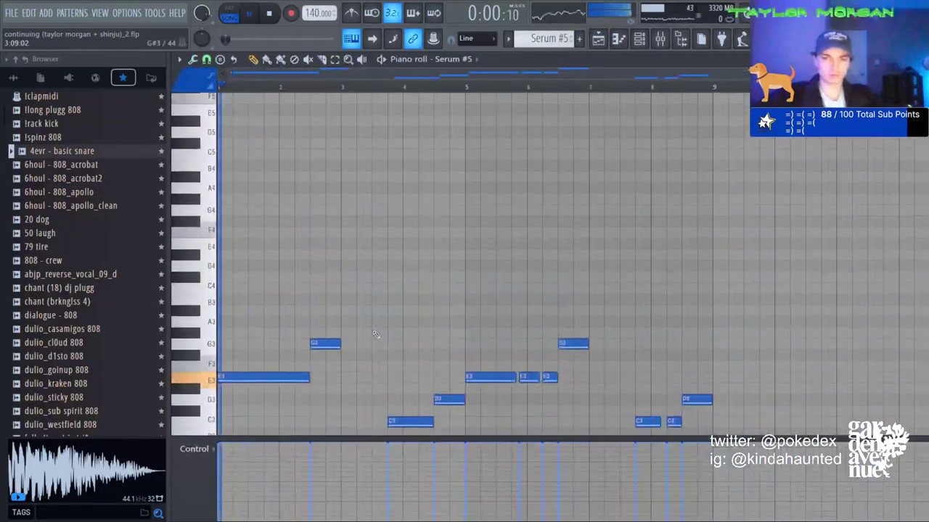
{"action": "scroll", "coordinate": [655, 113], "scroll_direction": "down", "scroll_amount": 7}
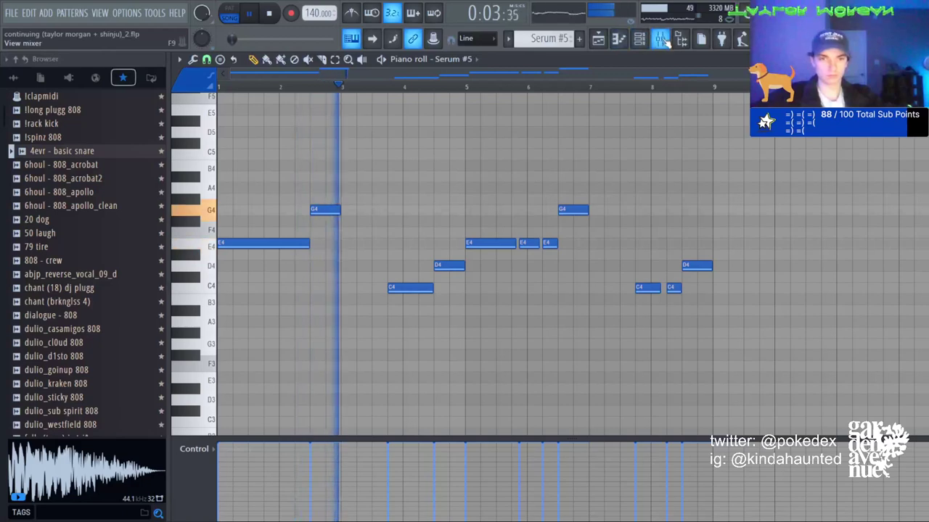
Lower the Serum #5 G4 notes in bars 2 and 6 to D4 and raise the short E4 in bar 6 to G4.
{"action": "left_click_drag", "start_coordinate": [325, 210], "coordinate": [325, 265]}
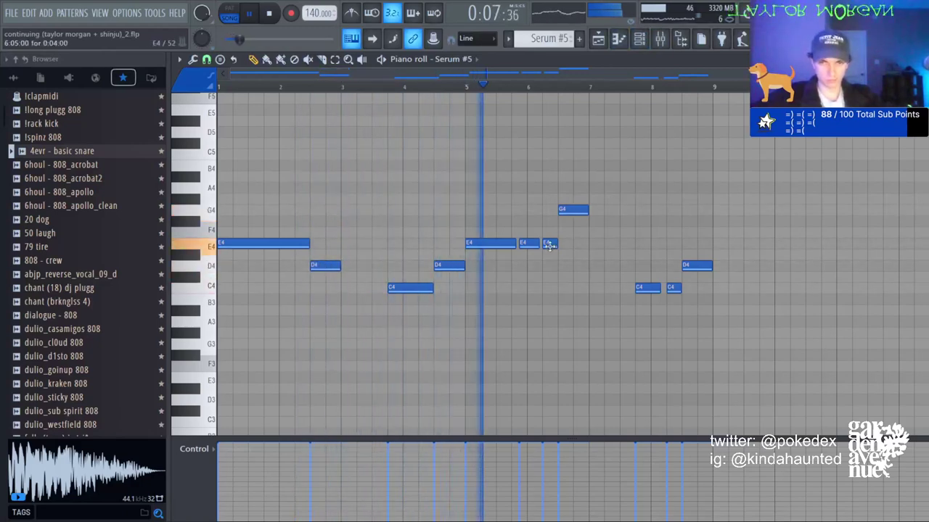
{"action": "left_click_drag", "start_coordinate": [549, 244], "coordinate": [571, 264]}
{"action": "key", "text": "space"}
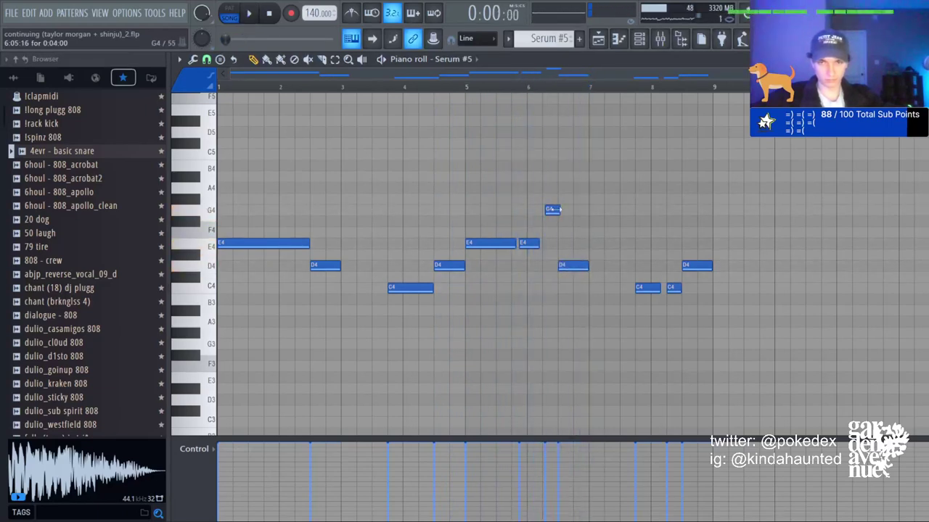
Move the raised G4 note in bar 6 to 6:05:00 with a 0:04:00 length and listen back through the Serum #5 phrase.
{"action": "key", "text": "space"}
{"action": "scroll", "coordinate": [520, 156], "scroll_direction": "up", "scroll_amount": 2}
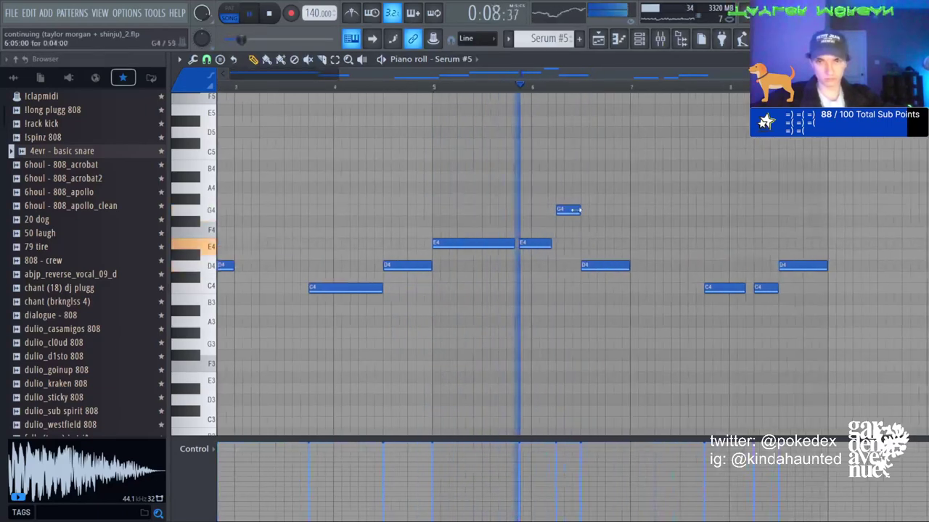
{"action": "key", "text": "space"}
{"action": "mouse_move", "coordinate": [595, 276]}
{"action": "left_mouse_down"}
{"action": "mouse_move", "coordinate": [592, 166]}
{"action": "mouse_move", "coordinate": [592, 267]}
{"action": "left_mouse_up"}
{"action": "key", "text": "space"}
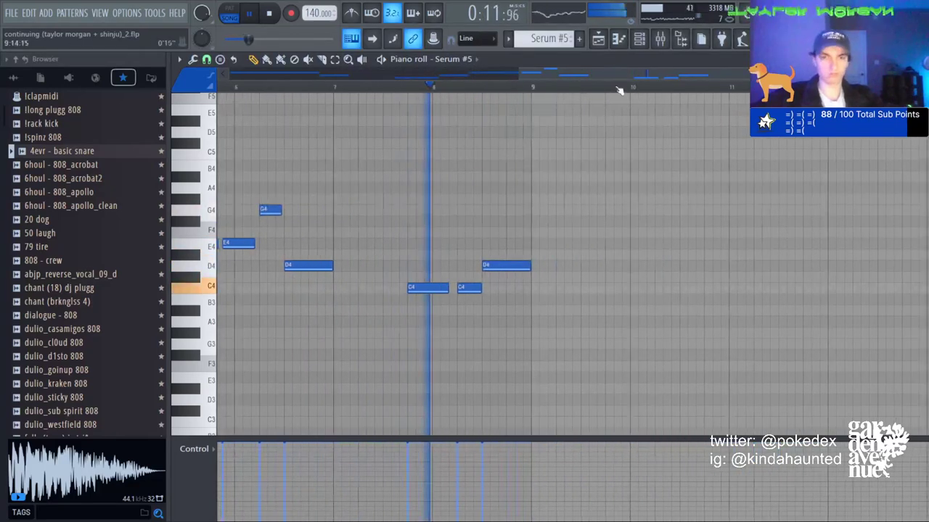
Move the Serum #5 clip in the playlist to bar 17 and delete the dialogue - 808 and 808 - crew clips from bars 17–24.
{"action": "key", "text": "ctrl+Down"}
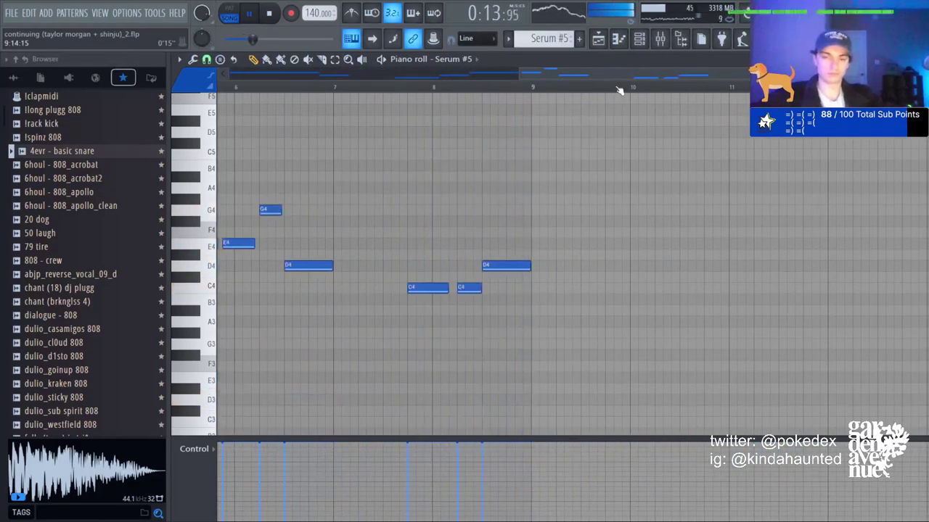
{"action": "left_click", "coordinate": [351, 39]}
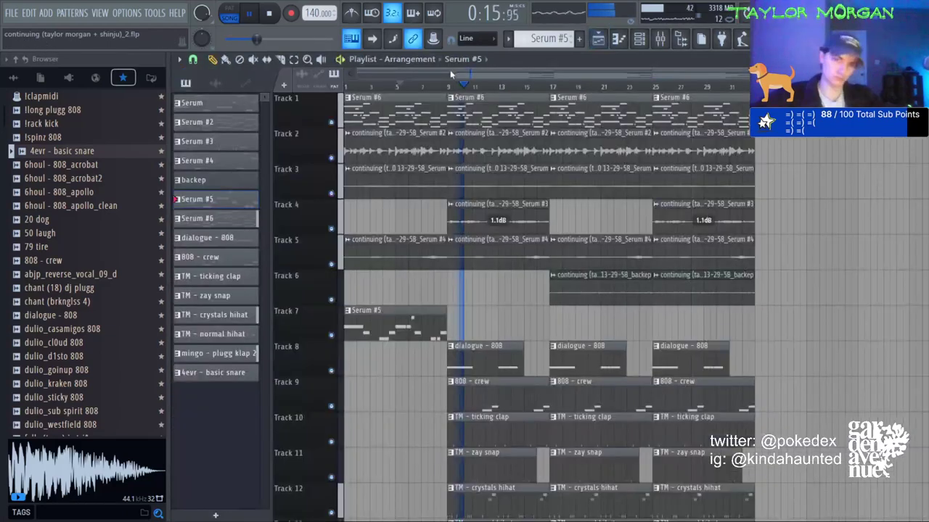
{"action": "scroll", "coordinate": [70, 306], "scroll_direction": "down", "scroll_amount": 4}
{"action": "scroll", "coordinate": [70, 306], "scroll_direction": "down", "scroll_amount": 4}
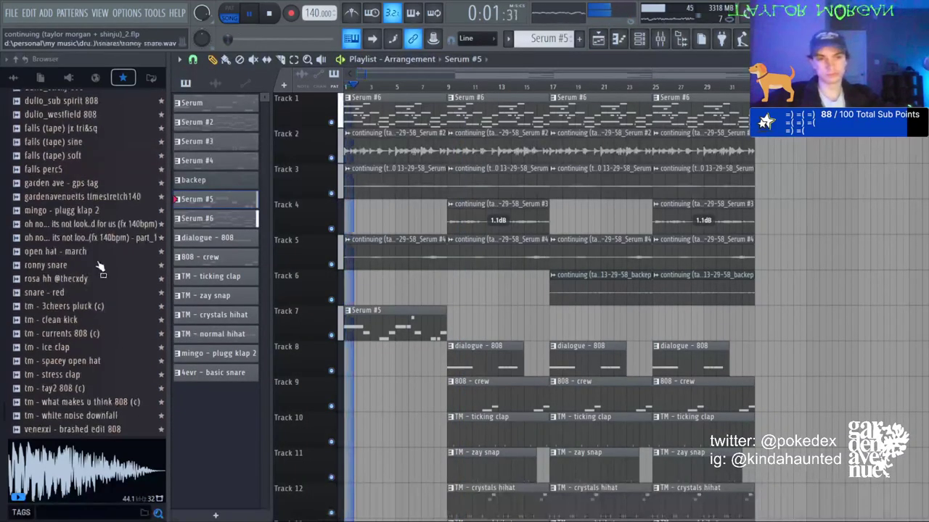
{"action": "left_click_drag", "start_coordinate": [372, 310], "coordinate": [579, 311]}
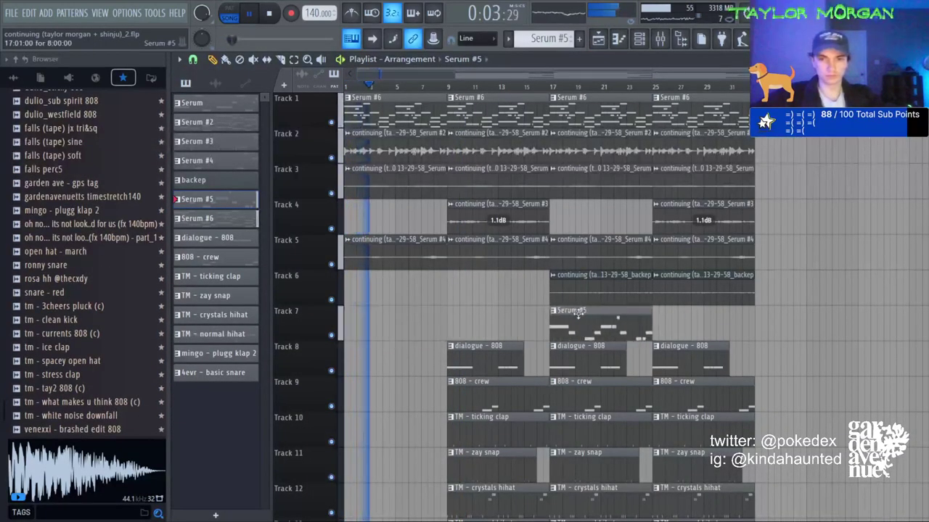
{"action": "right_click", "coordinate": [578, 355]}
{"action": "right_click", "coordinate": [575, 392]}
{"action": "scroll", "coordinate": [540, 349], "scroll_direction": "down", "scroll_amount": 2}
{"action": "scroll", "coordinate": [535, 342], "scroll_direction": "down", "scroll_amount": 2}
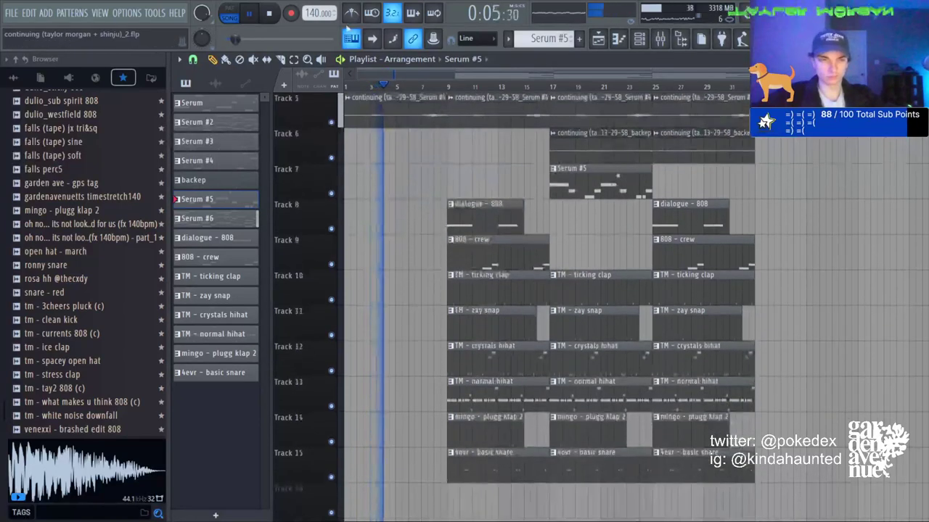
Copy the 808 and drum clips from bars 9–16 into bars 1–8.
{"action": "left_click", "coordinate": [294, 60]}
{"action": "left_click_drag", "start_coordinate": [451, 183], "coordinate": [505, 457]}
{"action": "key", "text": "ctrl+c"}
{"action": "key", "text": "ctrl+v"}
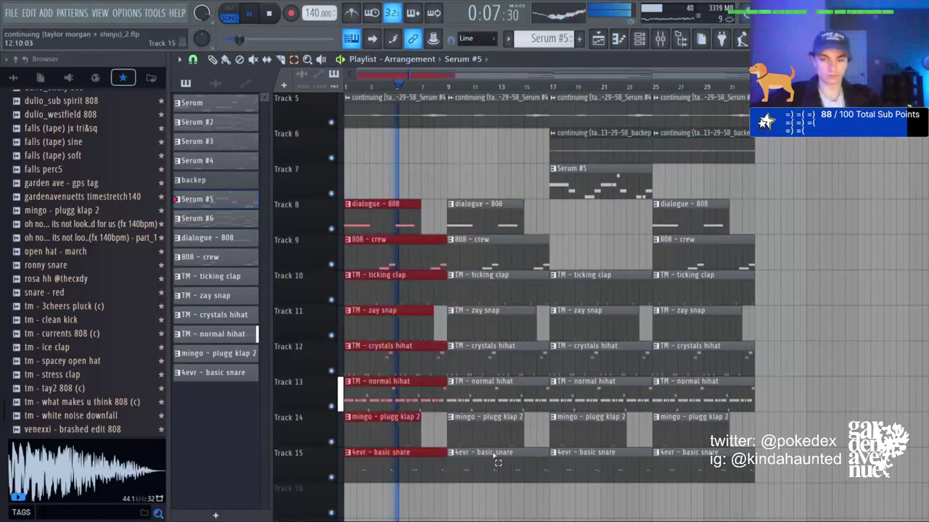
{"action": "key", "text": "ctrl+d"}
{"action": "key", "text": "space"}
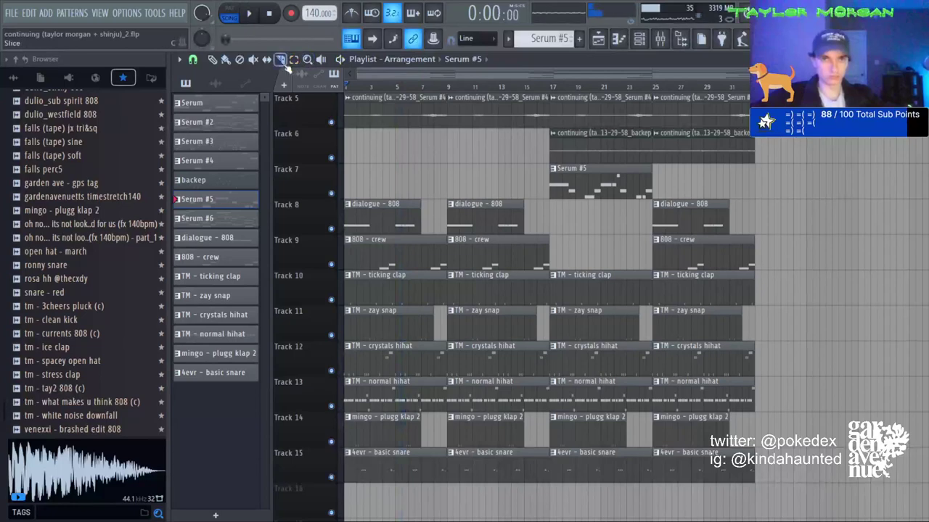
Try cutting the first two bars off the intro 808 and drum copies, and remove these copies from bars 1–8.
{"action": "left_click_drag", "start_coordinate": [372, 485], "coordinate": [377, 486]}
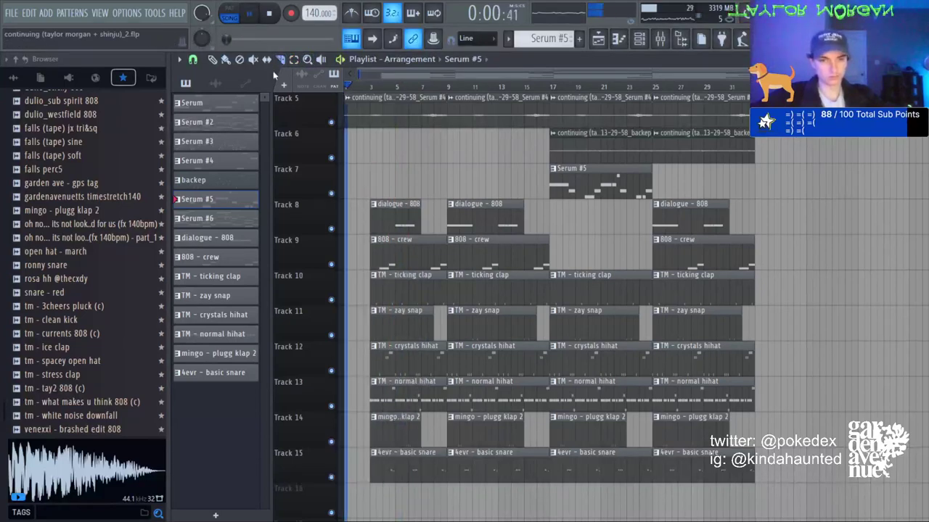
{"action": "key", "text": "p"}
{"action": "key", "text": "ctrl+z"}
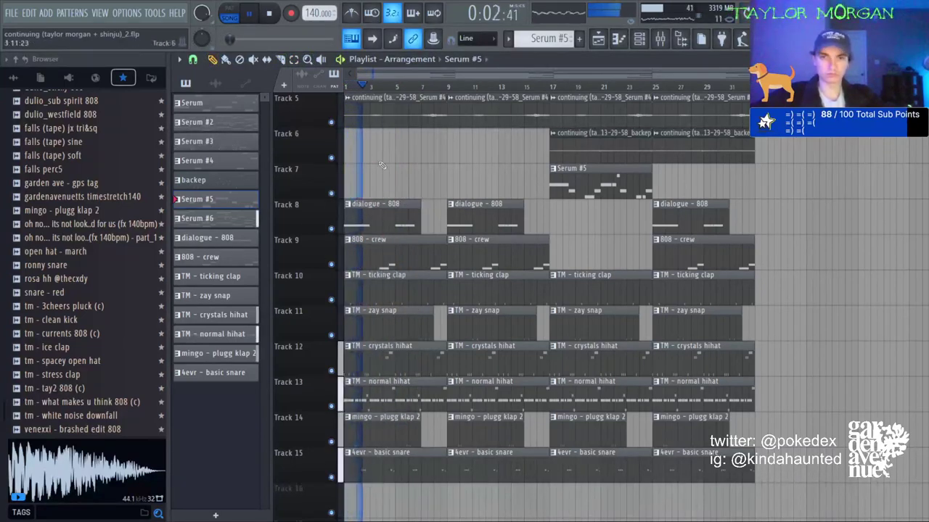
{"action": "key", "text": "ctrl+z"}
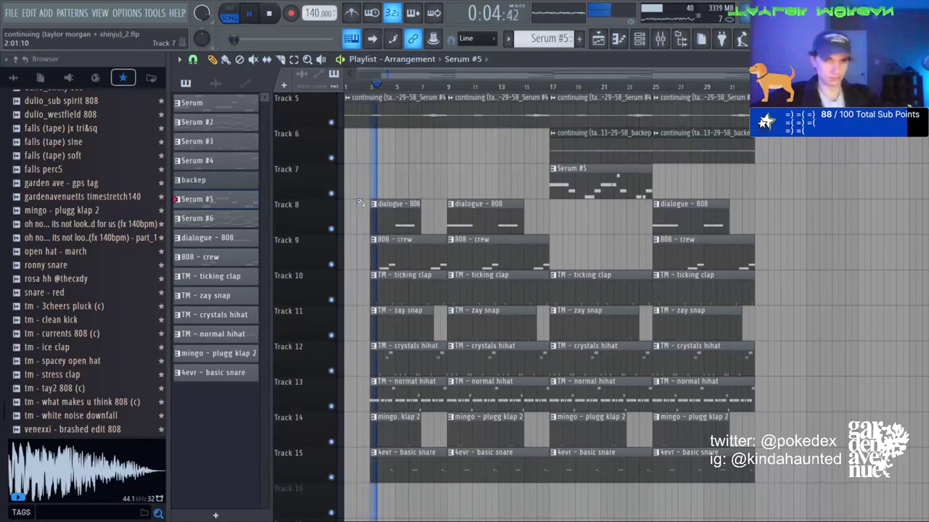
{"action": "right_click", "coordinate": [409, 231]}
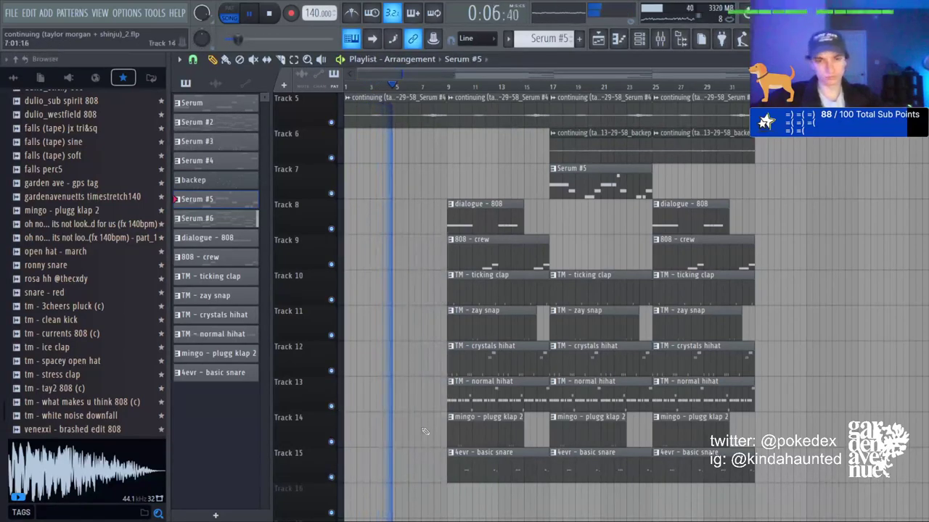
Shift the Serum #5 clip to bar 25 and duplicate the bar 9 dialogue - 808 and 808 - crew clips into bars 17–24.
{"action": "scroll", "coordinate": [581, 276], "scroll_direction": "up", "scroll_amount": 3}
{"action": "left_click", "coordinate": [294, 61]}
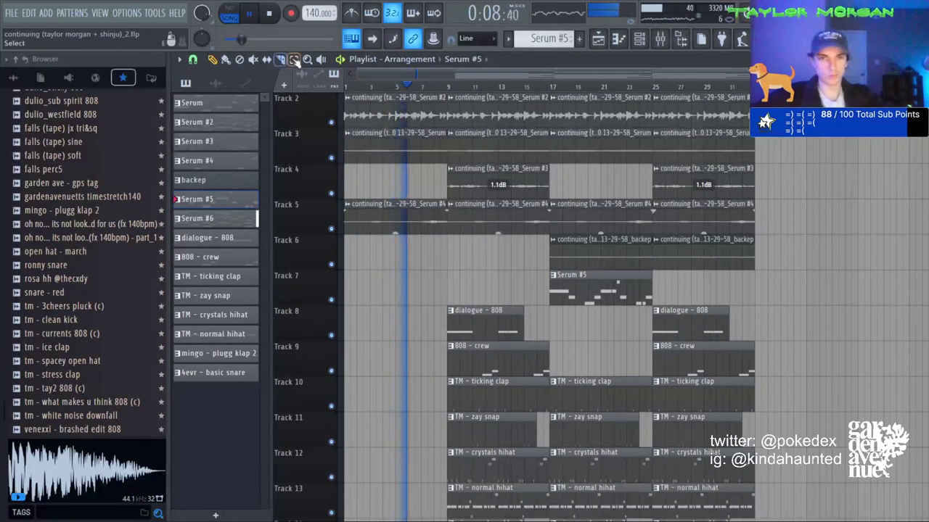
{"action": "left_click", "coordinate": [609, 299]}
{"action": "key", "text": "ctrl+b"}
{"action": "key", "text": "Delete"}
{"action": "left_click_drag", "start_coordinate": [492, 327], "coordinate": [510, 361]}
{"action": "key", "text": "ctrl+b"}
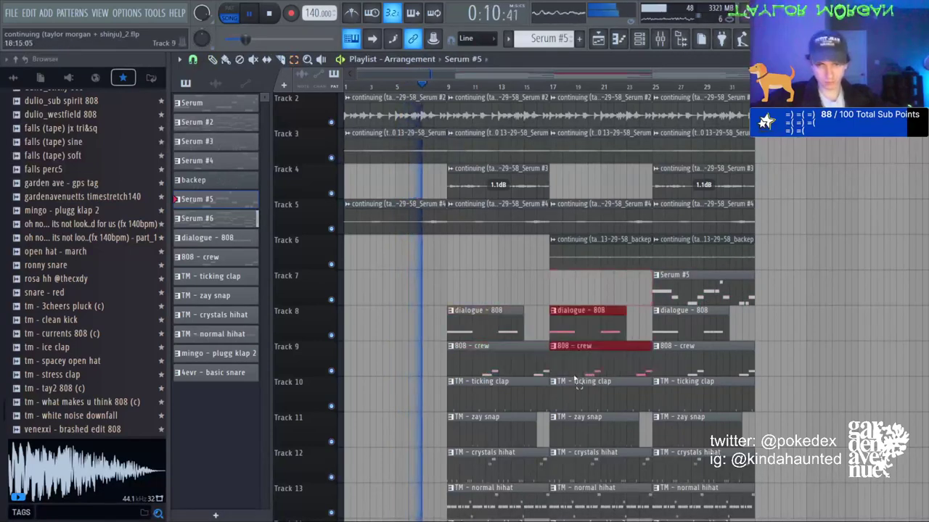
{"action": "key", "text": "ctrl+d"}
Delete the mingo - plugg klap 2, zay snap and basic snare clips from bars 9–16 and trim half a bar off the end of the remaining percussion and 808 - crew.
{"action": "scroll", "coordinate": [552, 399], "scroll_direction": "down", "scroll_amount": 4}
{"action": "left_click", "coordinate": [471, 404]}
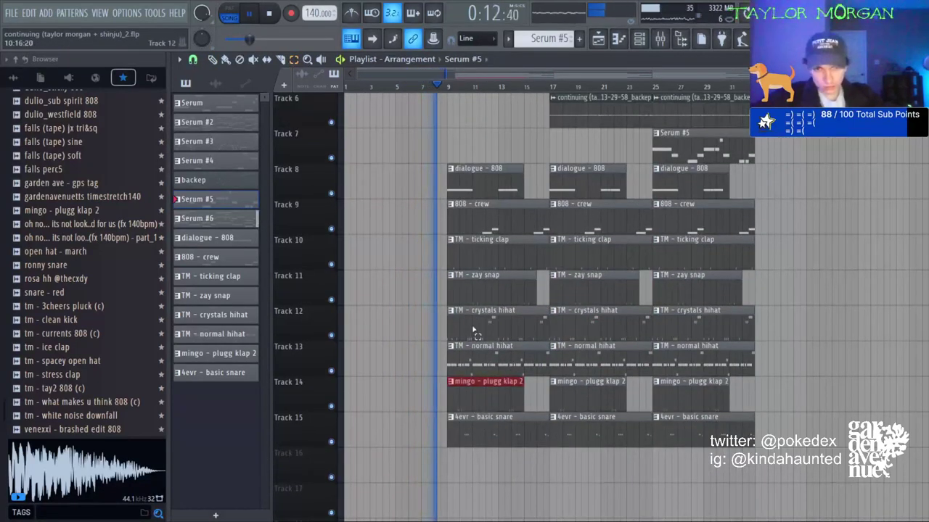
{"action": "key", "text": "Delete"}
{"action": "left_click", "coordinate": [470, 298]}
{"action": "key", "text": "Delete"}
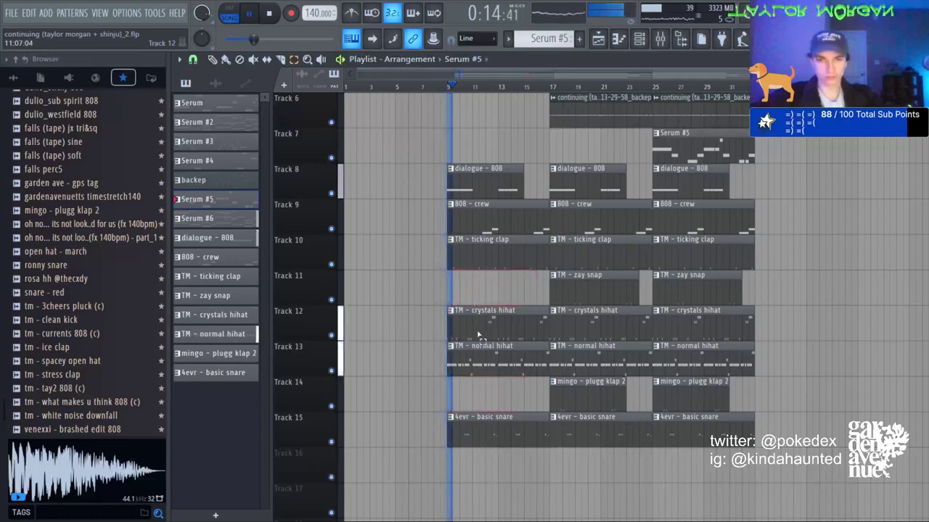
{"action": "left_click", "coordinate": [477, 431]}
{"action": "key", "text": "Delete"}
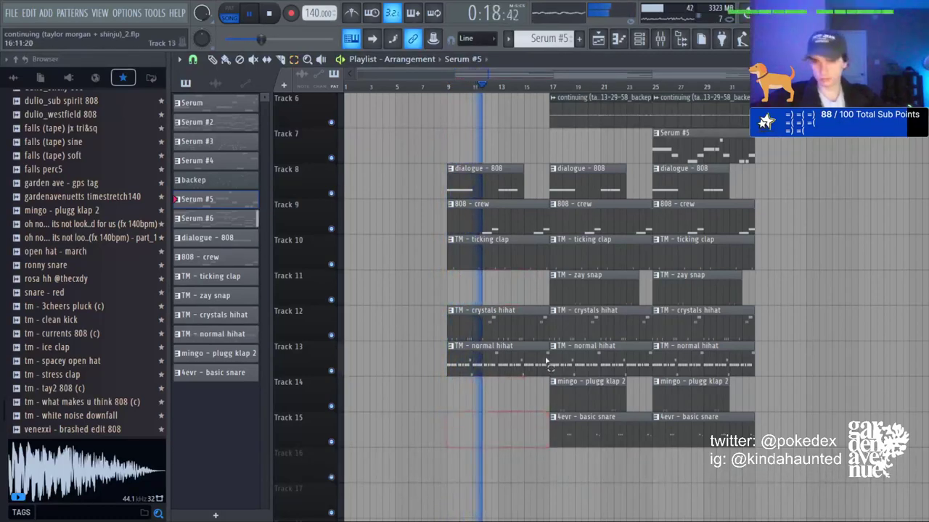
{"action": "left_click_drag", "start_coordinate": [545, 179], "coordinate": [552, 457]}
{"action": "scroll", "coordinate": [526, 299], "scroll_direction": "up", "scroll_amount": 5}
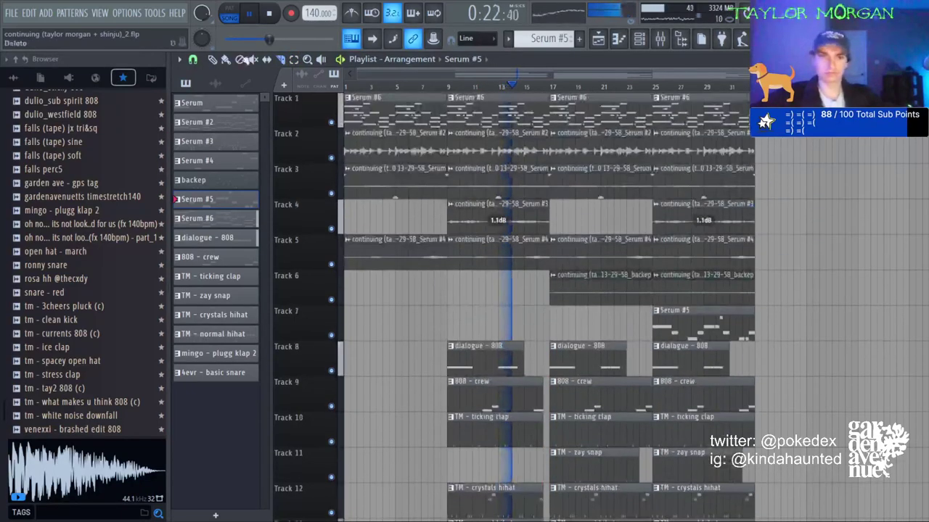
Move the bar 9 Serum #3 audio clip on Track 4 to bar 17 and delete the Serum #6 pattern from bars 9–16.
{"action": "left_click", "coordinate": [226, 60]}
{"action": "left_click_drag", "start_coordinate": [505, 211], "coordinate": [607, 212]}
{"action": "right_click", "coordinate": [467, 106]}
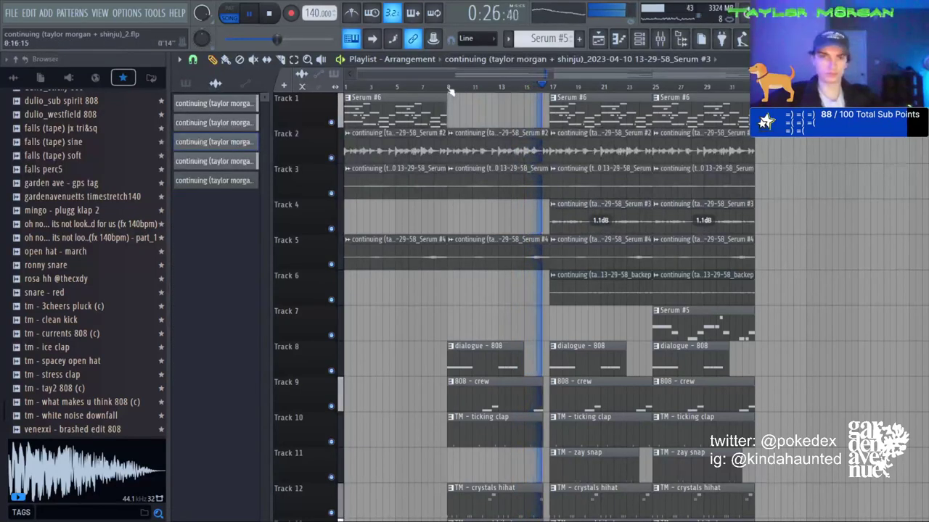
Delete the Track 3 Serum audio clip and the Track 6 backep audio clip from bars 17–24.
{"action": "right_click", "coordinate": [593, 188]}
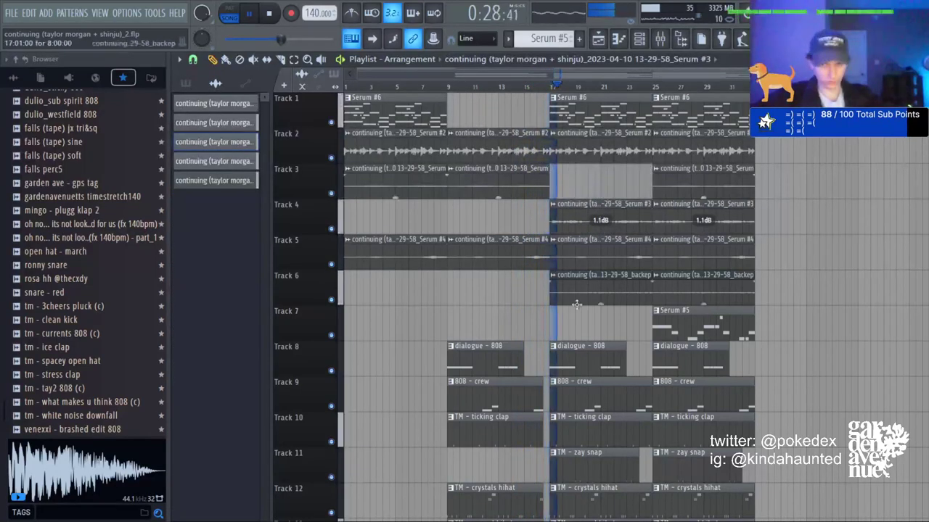
{"action": "scroll", "coordinate": [609, 253], "scroll_direction": "down", "scroll_amount": 1}
{"action": "right_click", "coordinate": [616, 253]}
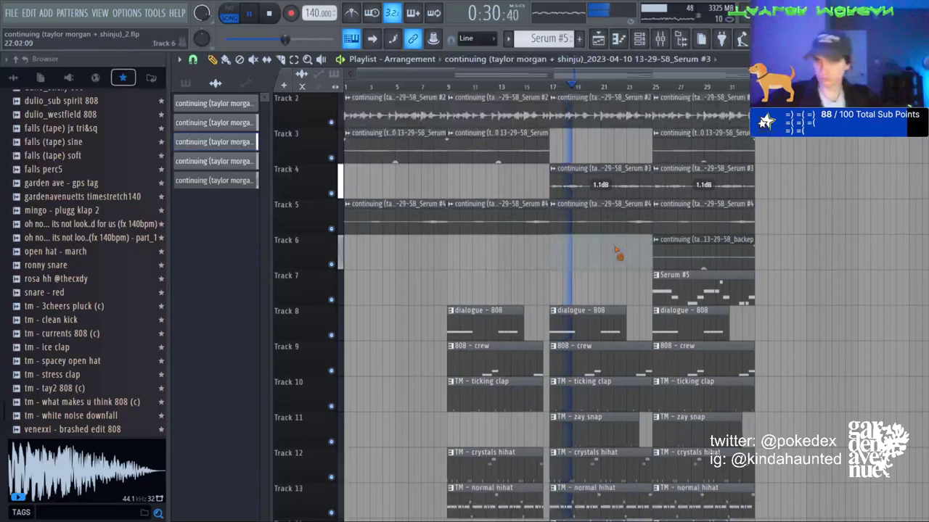
{"action": "key", "text": "ctrl+z"}
{"action": "left_click", "coordinate": [295, 61]}
{"action": "right_click", "coordinate": [560, 252]}
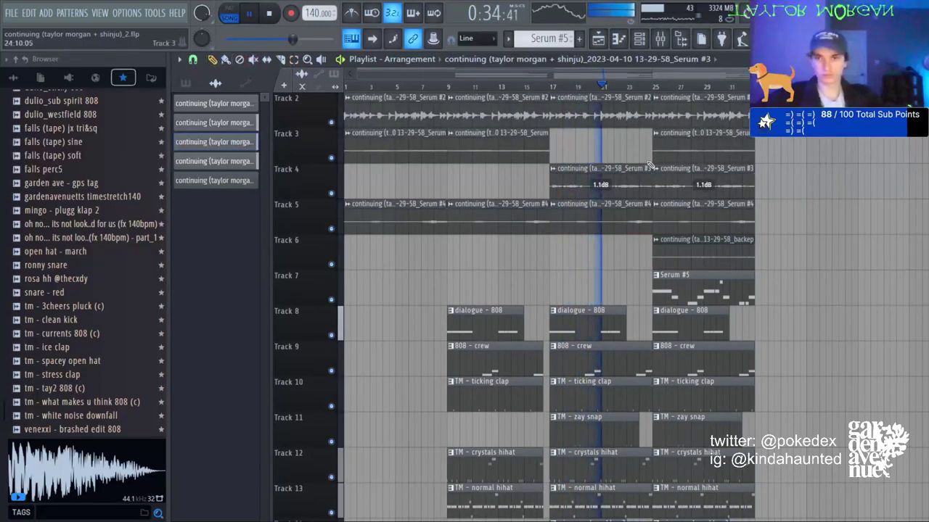
Delete the dialogue - 808, 808 - crew, Serum #2 audio and TM - crystals hihat clips from bars 25–32.
{"action": "right_click", "coordinate": [694, 325]}
{"action": "right_click", "coordinate": [697, 351]}
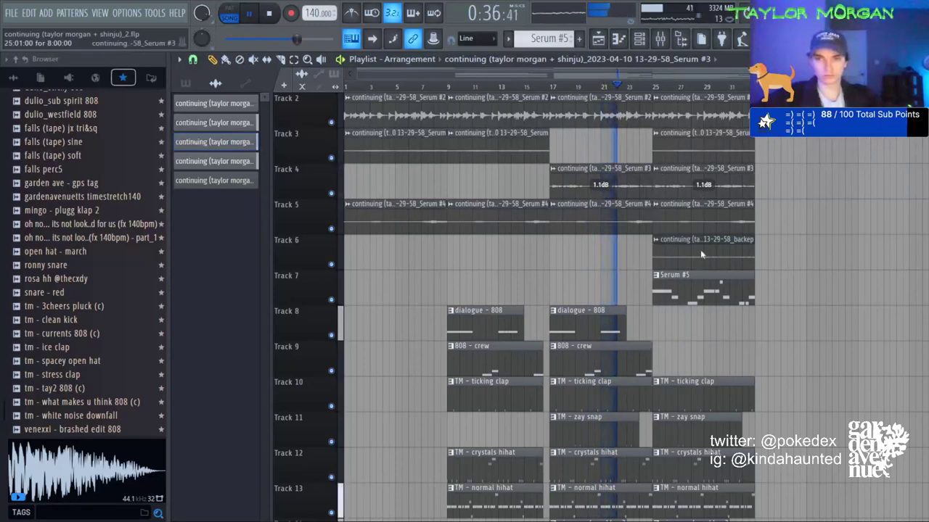
{"action": "double_click", "coordinate": [635, 190]}
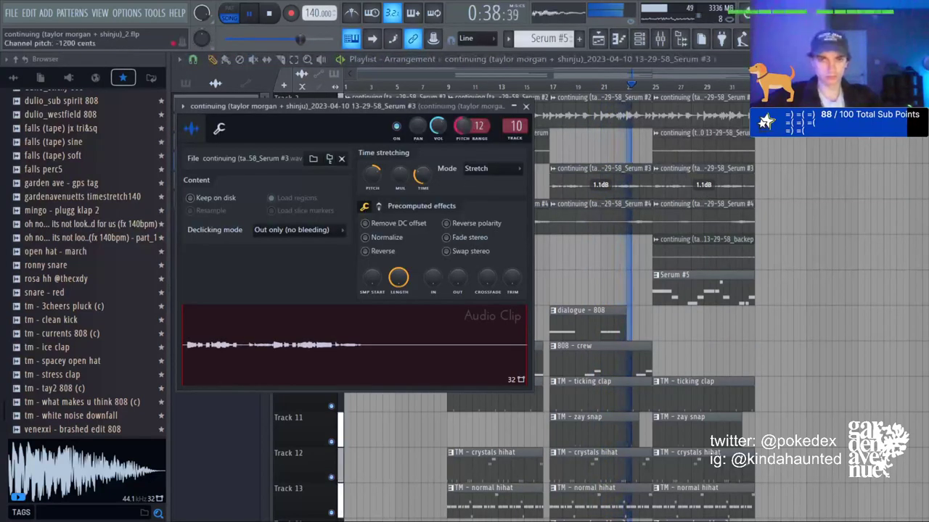
{"action": "key", "text": "Escape"}
{"action": "scroll", "coordinate": [684, 139], "scroll_direction": "up", "scroll_amount": 1}
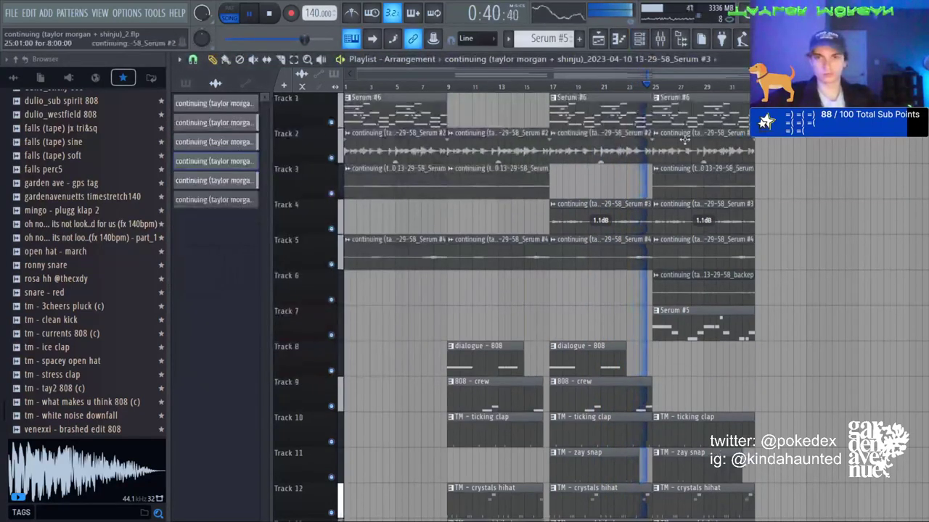
{"action": "scroll", "coordinate": [687, 355], "scroll_direction": "down", "scroll_amount": 5}
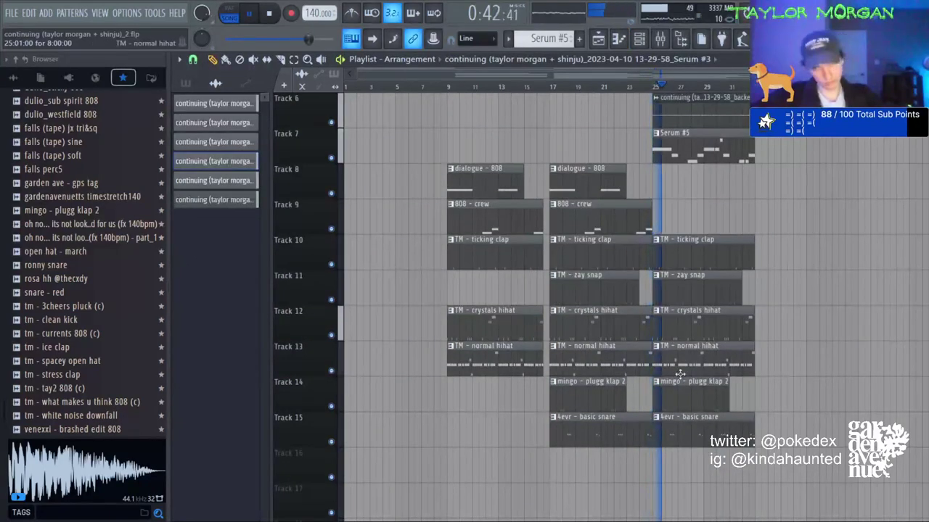
{"action": "right_click", "coordinate": [673, 325]}
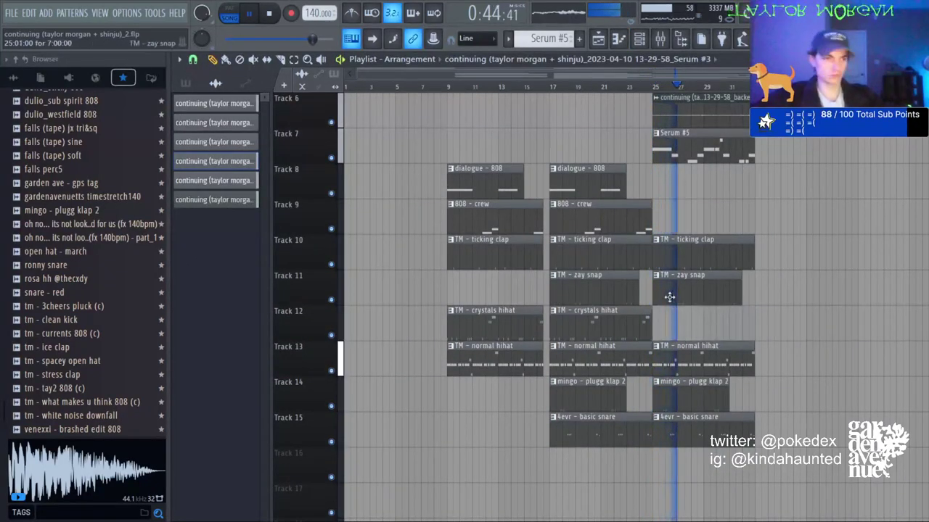
Duplicate the 808 and drum clips of bars 17–32 to bar 33 and delete the copies beyond bar 40.
{"action": "scroll", "coordinate": [668, 296], "scroll_direction": "up", "scroll_amount": 2}
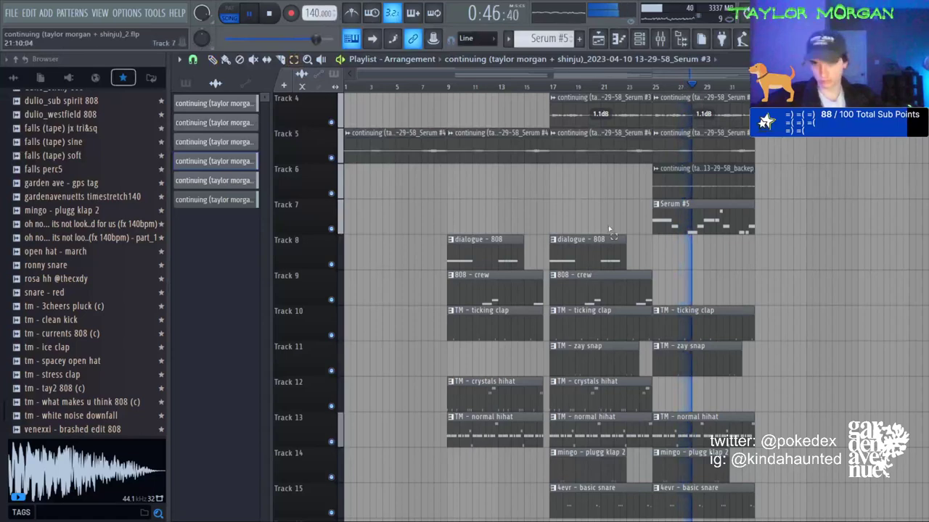
{"action": "left_click_drag", "start_coordinate": [608, 228], "coordinate": [698, 514]}
{"action": "key", "text": "ctrl+b"}
{"action": "left_click_drag", "start_coordinate": [870, 151], "coordinate": [924, 435]}
{"action": "key", "text": "Delete"}
{"action": "scroll", "coordinate": [835, 355], "scroll_direction": "up", "scroll_amount": 5}
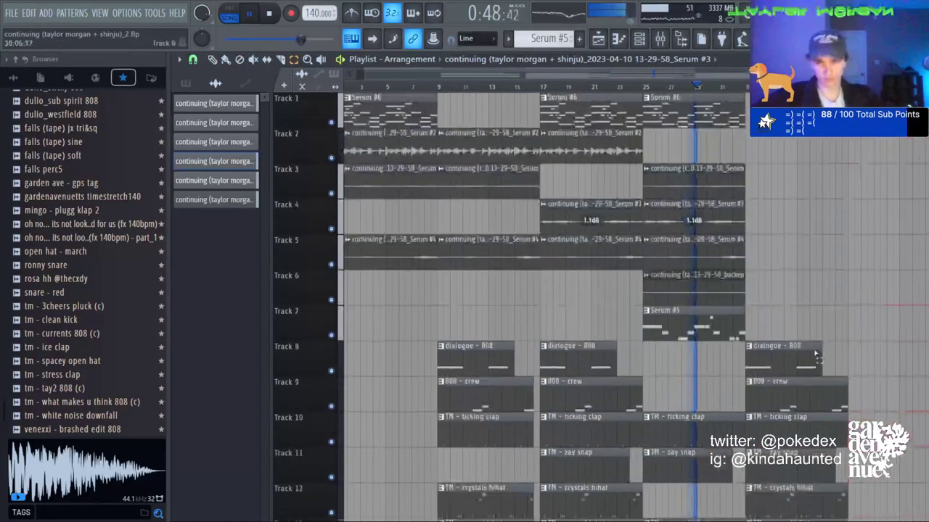
Duplicate the melody clips of bars 17–32 to bar 33 and repeat the backep audio clip in bars 33–40.
{"action": "left_click_drag", "start_coordinate": [585, 112], "coordinate": [733, 257]}
{"action": "key", "text": "ctrl+b"}
{"action": "key", "text": "ctrl+d"}
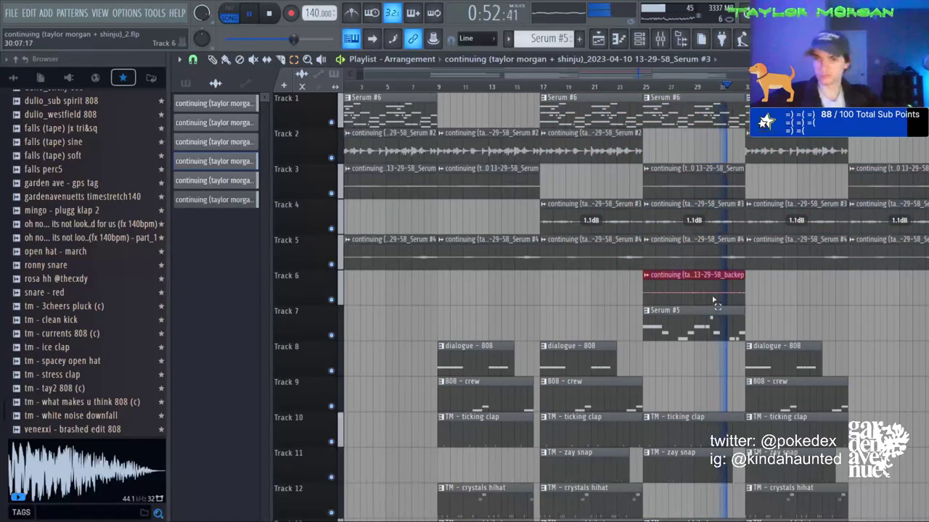
{"action": "key", "text": "ctrl+b"}
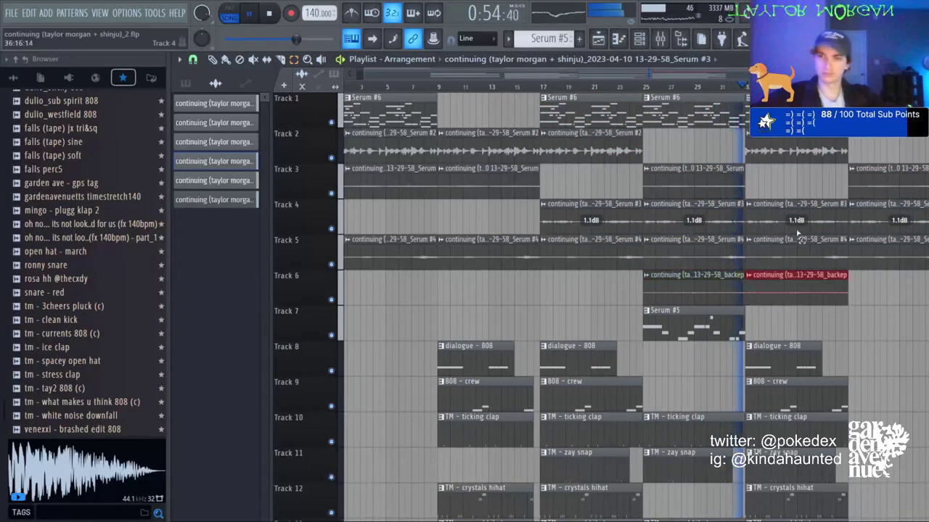
Delete the Serum #3 audio clip from bars 33–40 and the duplicated melody clips beyond bar 40.
{"action": "right_click", "coordinate": [827, 216]}
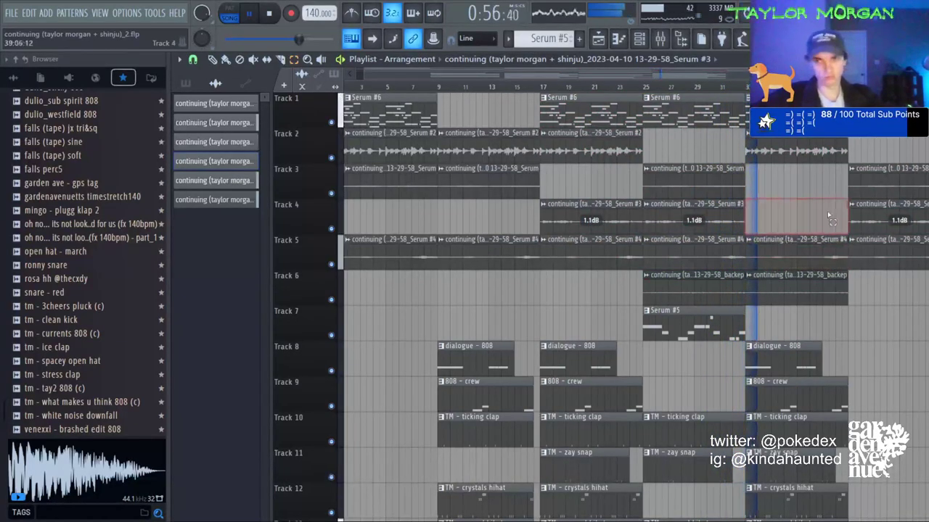
{"action": "left_click_drag", "start_coordinate": [854, 112], "coordinate": [893, 256]}
{"action": "key", "text": "Delete"}
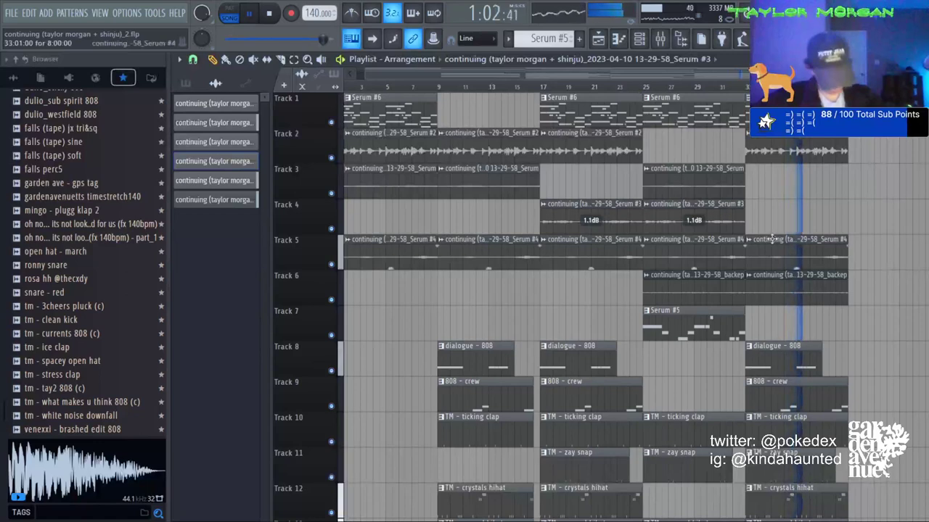
Trim the last half bar off the 808 - crew, clap, hihat and basic snare clips at the end of bar 40.
{"action": "scroll", "coordinate": [772, 240], "scroll_direction": "down", "scroll_amount": 2}
{"action": "scroll", "coordinate": [434, 153], "scroll_direction": "down", "scroll_amount": 5}
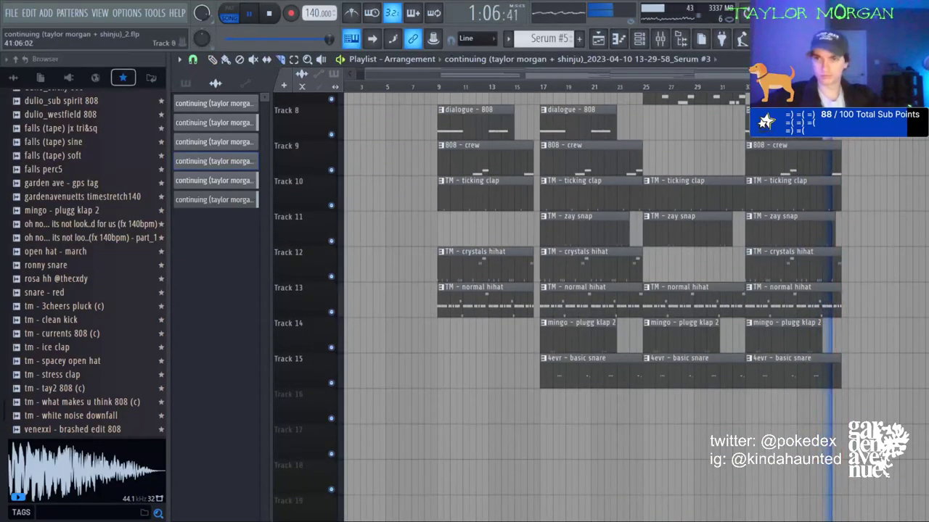
{"action": "scroll", "coordinate": [858, 145], "scroll_direction": "up", "scroll_amount": 7}
{"action": "scroll", "coordinate": [861, 142], "scroll_direction": "up", "scroll_amount": 3}
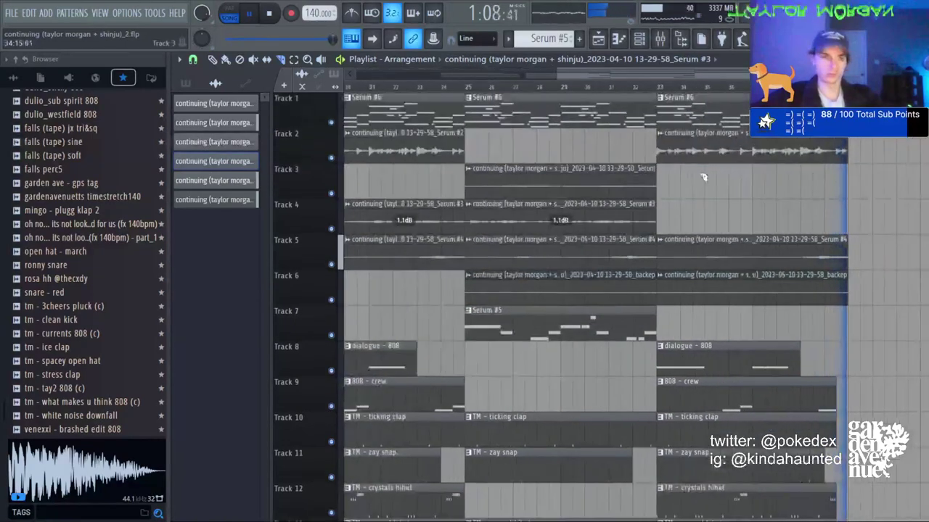
{"action": "scroll", "coordinate": [499, 90], "scroll_direction": "down", "scroll_amount": 3}
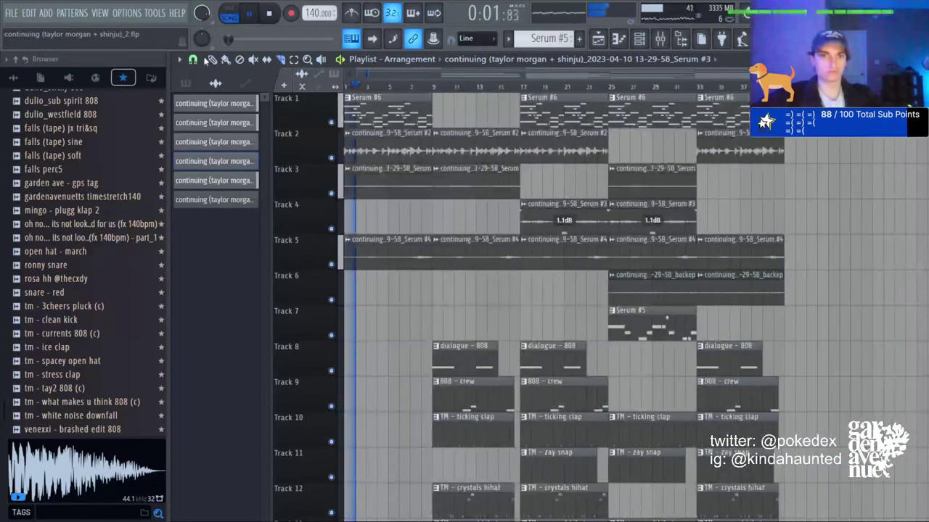
Automate the lowcut mix level of the MELODIES track with a clip through bar 40, at minimum in bars 1–8 and full from bar 9.
{"action": "left_click", "coordinate": [657, 42]}
{"action": "left_click", "coordinate": [411, 145]}
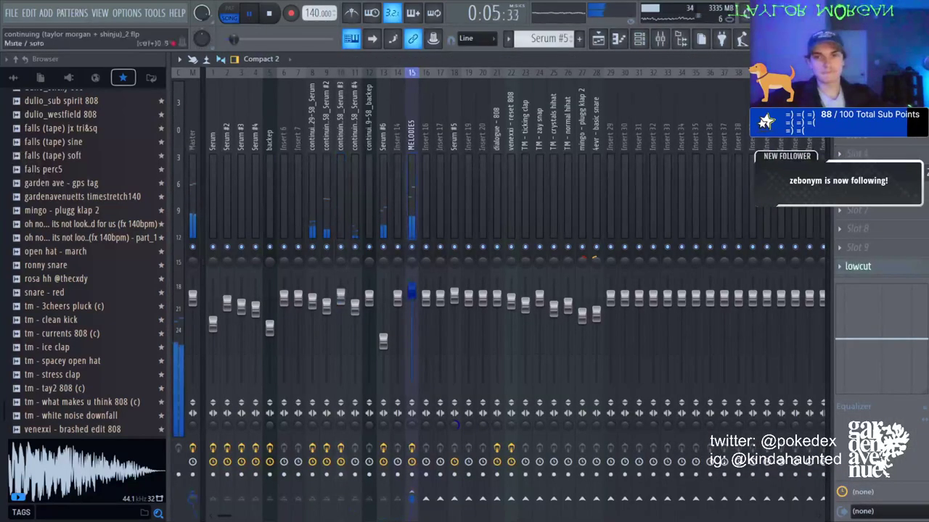
{"action": "left_click", "coordinate": [671, 48]}
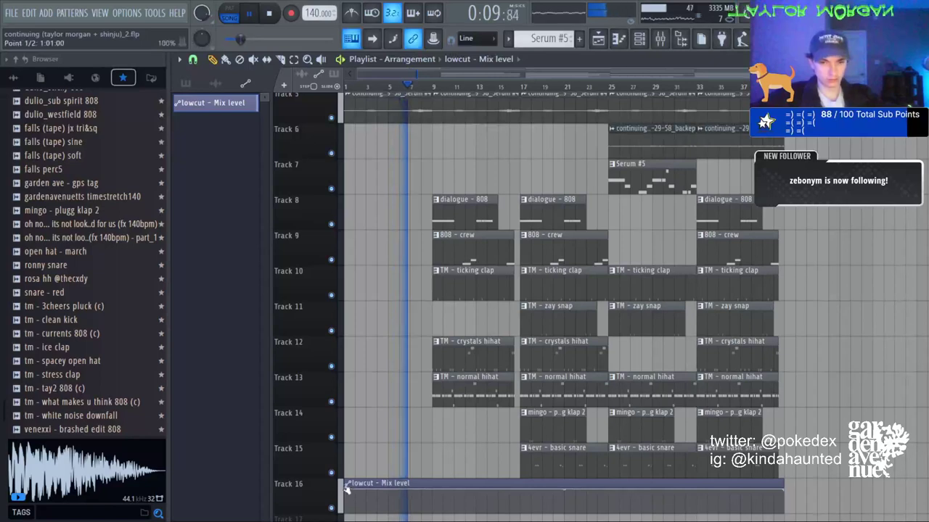
{"action": "left_click_drag", "start_coordinate": [347, 489], "coordinate": [347, 516]}
{"action": "right_click", "coordinate": [422, 510]}
{"action": "right_click", "coordinate": [475, 509]}
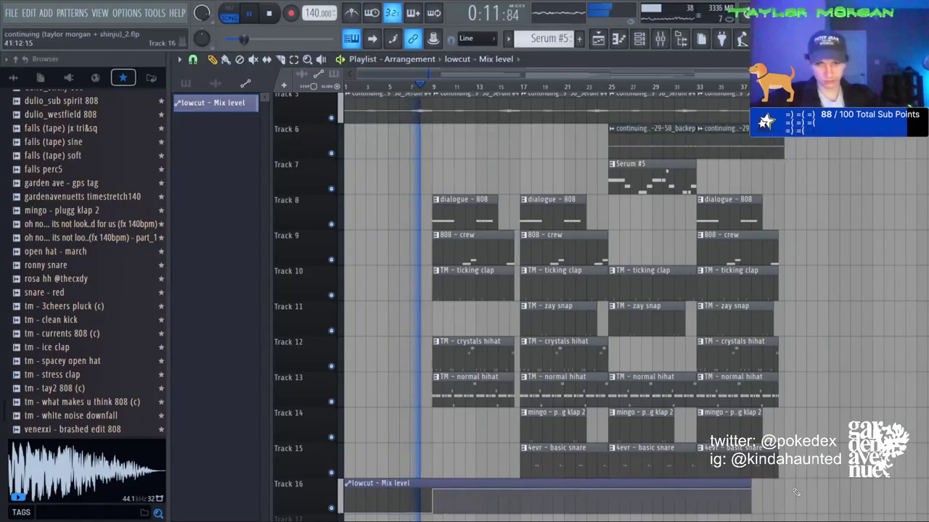
{"action": "left_click_drag", "start_coordinate": [747, 494], "coordinate": [784, 495]}
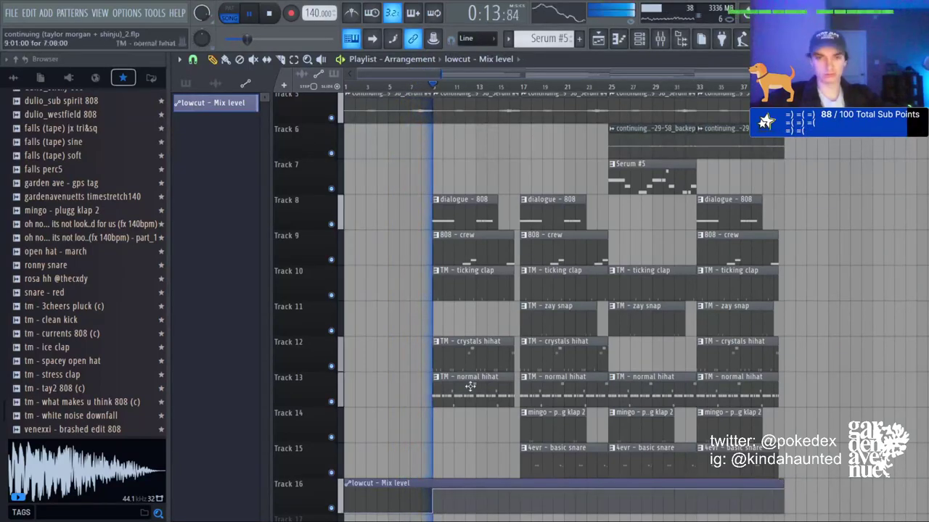
Extend the Track 3 Serum audio clip to bar 16 and repeat it from bar 17 through bar 40, replacing the bars 25–32 clip.
{"action": "scroll", "coordinate": [473, 198], "scroll_direction": "up", "scroll_amount": 4}
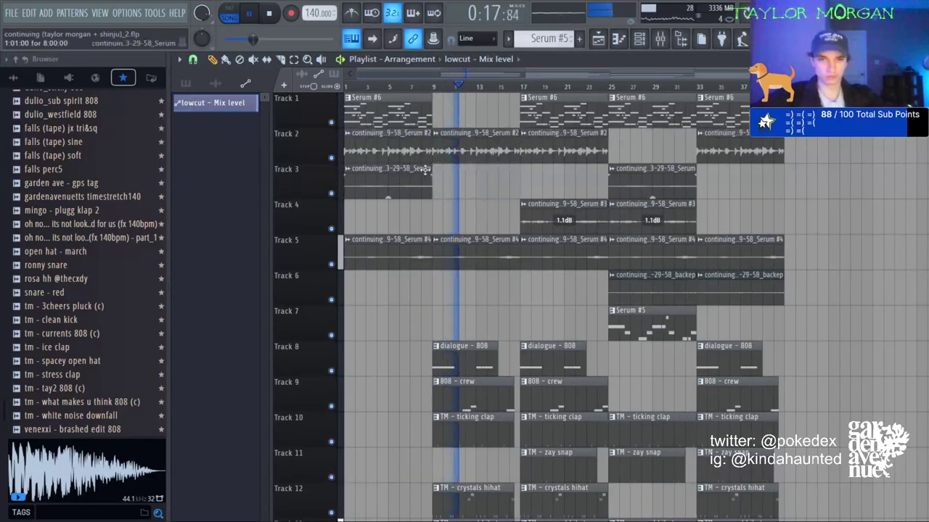
{"action": "left_click_drag", "start_coordinate": [428, 169], "coordinate": [524, 171]}
{"action": "right_click", "coordinate": [627, 179]}
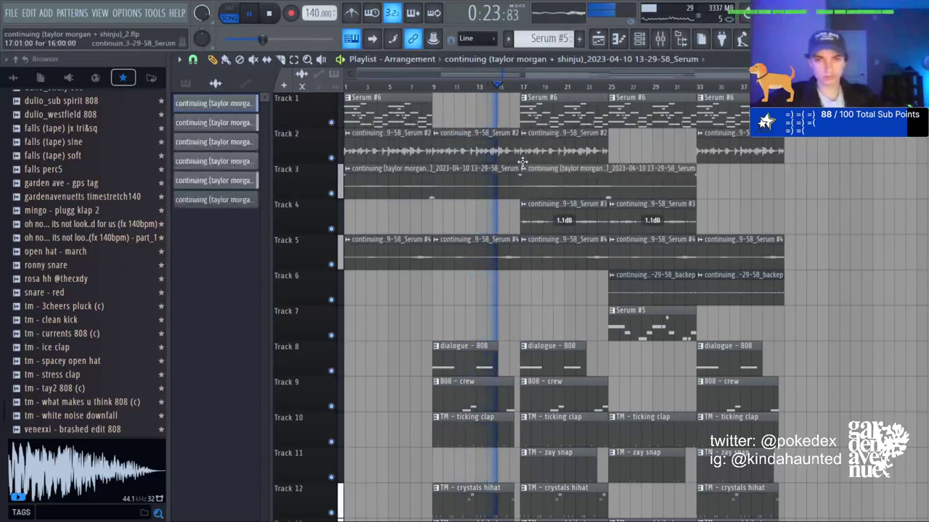
{"action": "left_click_drag", "start_coordinate": [769, 174], "coordinate": [704, 178]}
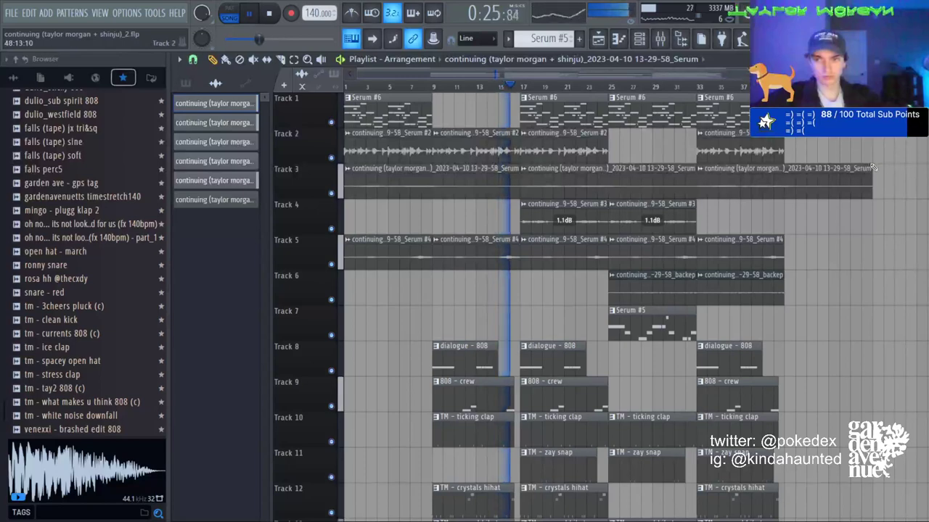
{"action": "left_click_drag", "start_coordinate": [874, 168], "coordinate": [783, 168]}
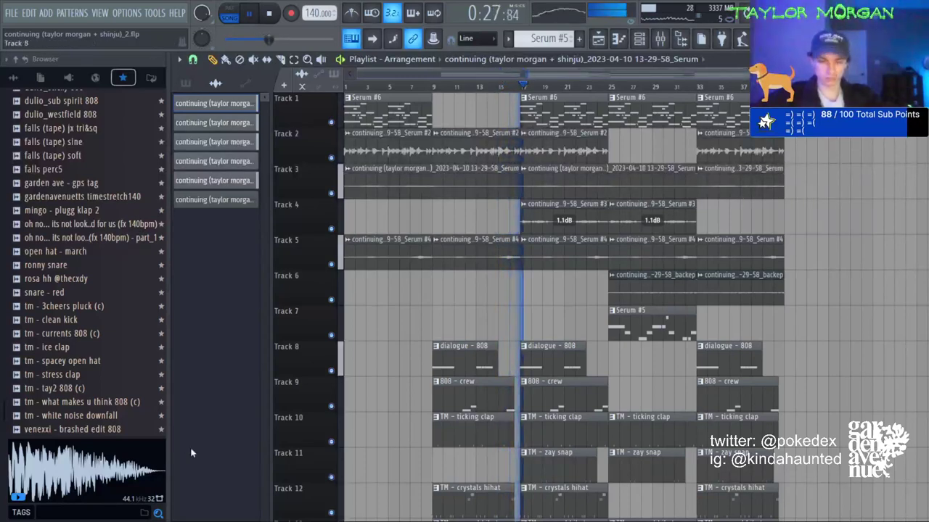
{"action": "double_click", "coordinate": [584, 179]}
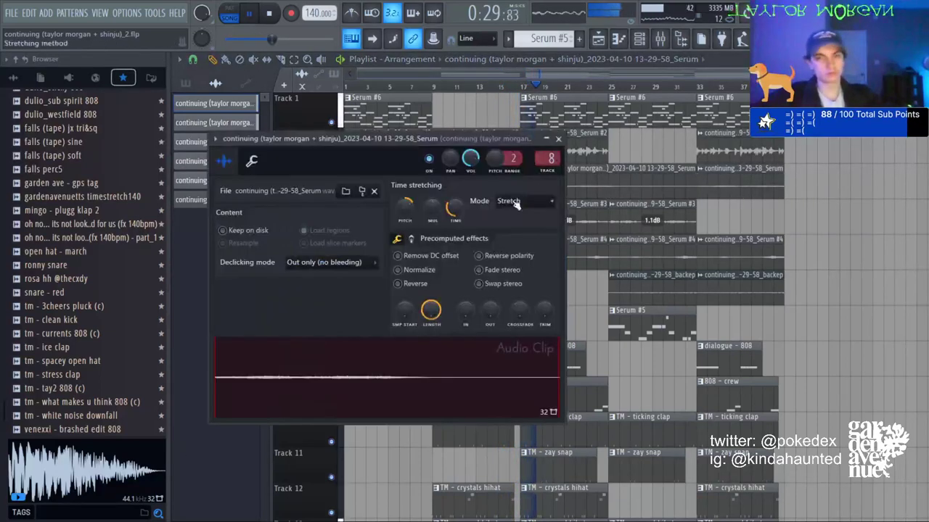
{"action": "key", "text": "Escape"}
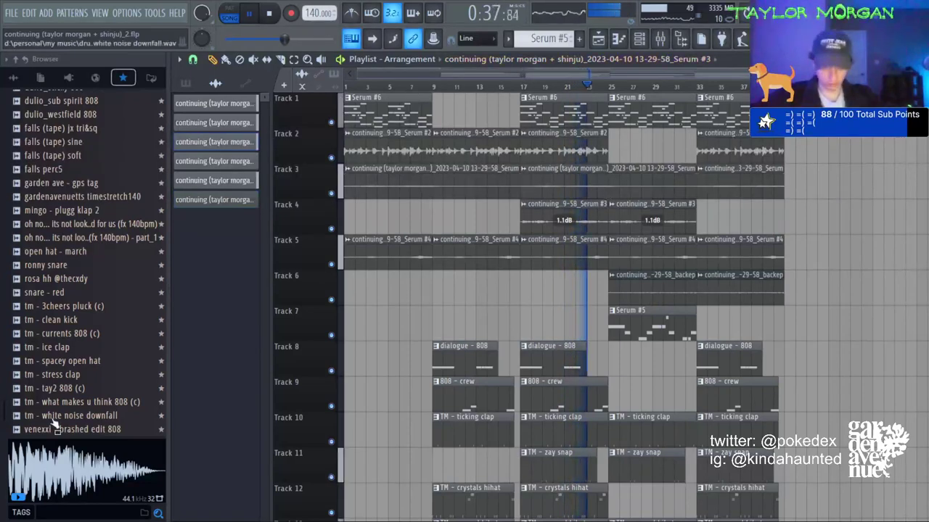
Place the tm - white noise downfall sample at bars 9 and 25 on Track 17 and set its mixer volume to -15.1 dB.
{"action": "left_click_drag", "start_coordinate": [119, 416], "coordinate": [485, 478]}
{"action": "left_click", "coordinate": [613, 492]}
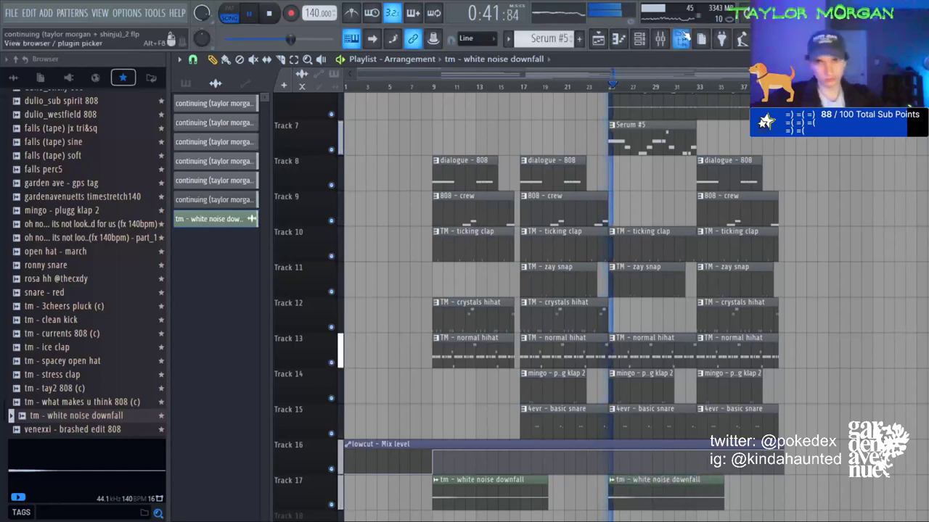
{"action": "key", "text": "F9"}
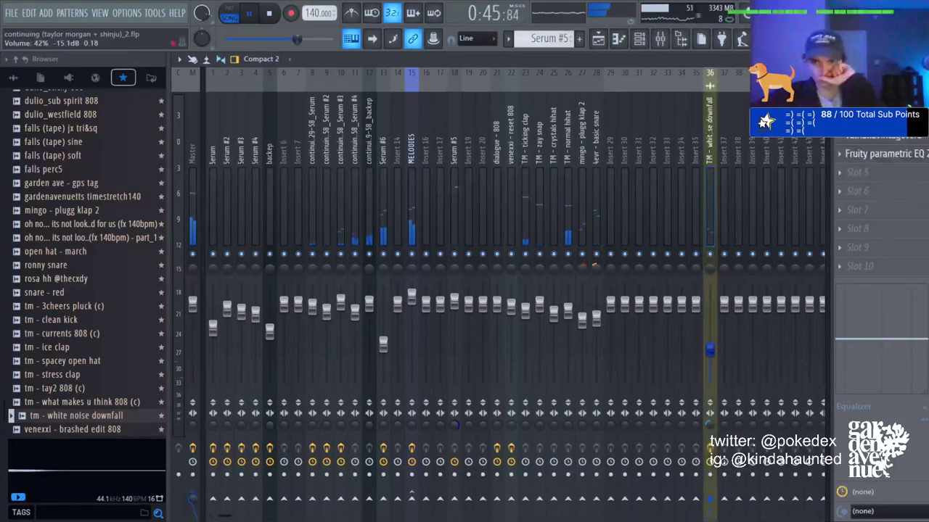
{"action": "key", "text": "F9"}
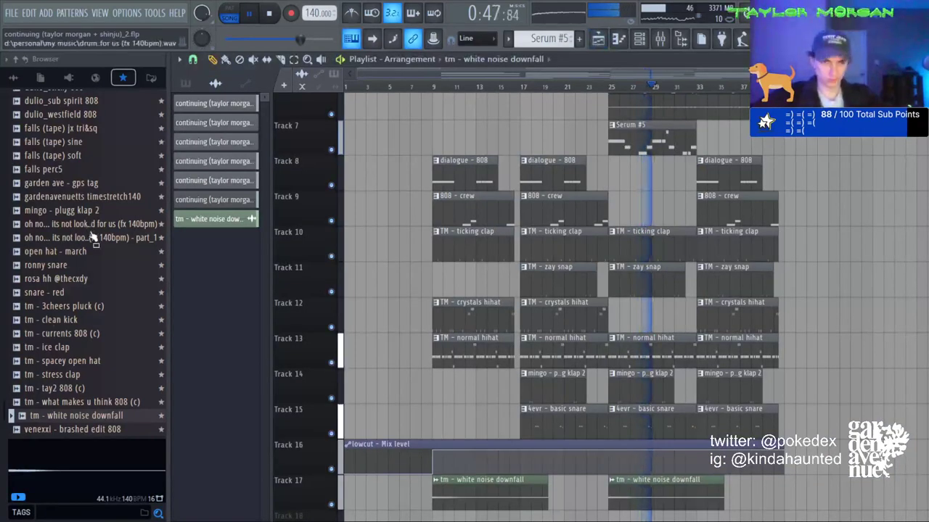
Try the gardenavenuetts timestretch140 sample at bar 7 on Track 7 and play into it.
{"action": "left_click_drag", "start_coordinate": [83, 197], "coordinate": [416, 126]}
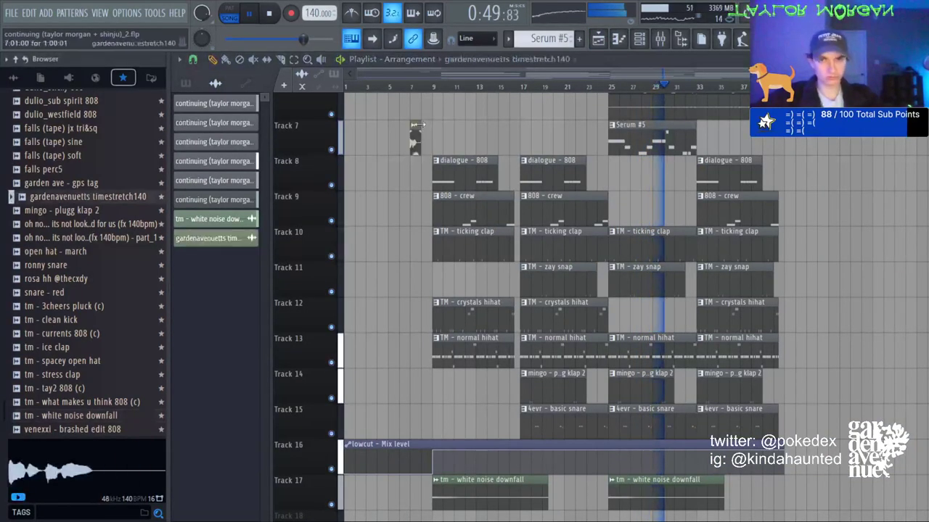
{"action": "scroll", "coordinate": [397, 79], "scroll_direction": "up", "scroll_amount": 2}
{"action": "left_click", "coordinate": [397, 85]}
{"action": "scroll", "coordinate": [397, 85], "scroll_direction": "up", "scroll_amount": 3}
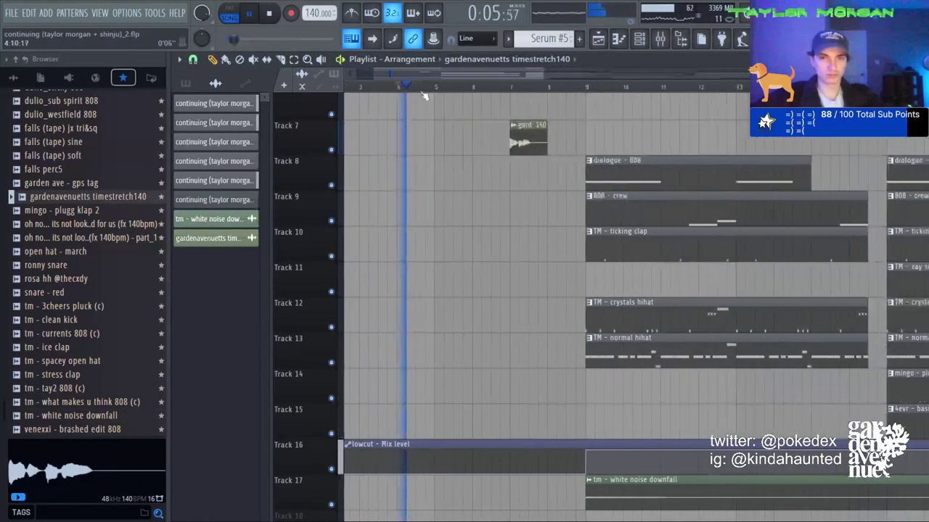
{"action": "double_click", "coordinate": [549, 135]}
{"action": "mouse_move", "coordinate": [528, 133]}
{"action": "left_mouse_down"}
{"action": "mouse_move", "coordinate": [576, 133]}
{"action": "mouse_move", "coordinate": [528, 133]}
{"action": "left_mouse_up"}
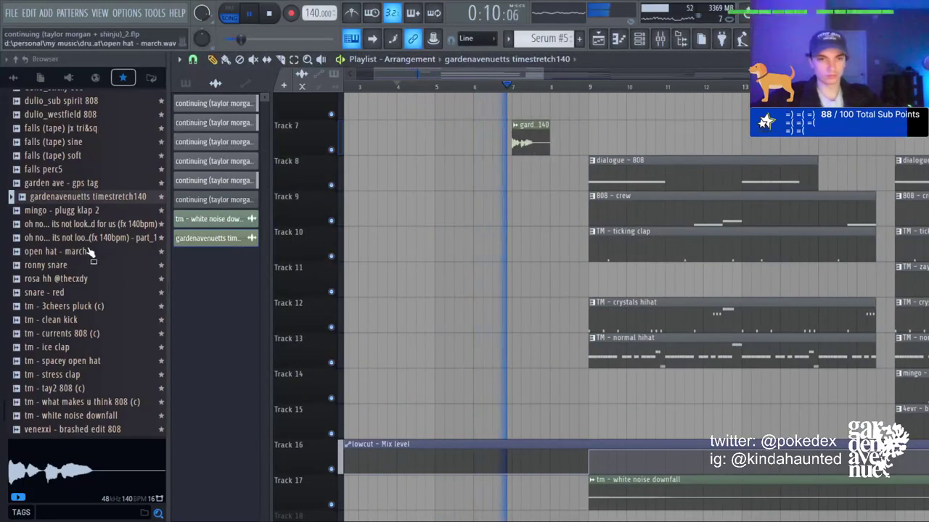
Place the "oh no... its not looking good for us" part_1 sample at bar 8 on Track 11 and set its mixer volume to -6.3 dB.
{"action": "left_click_drag", "start_coordinate": [90, 238], "coordinate": [557, 277]}
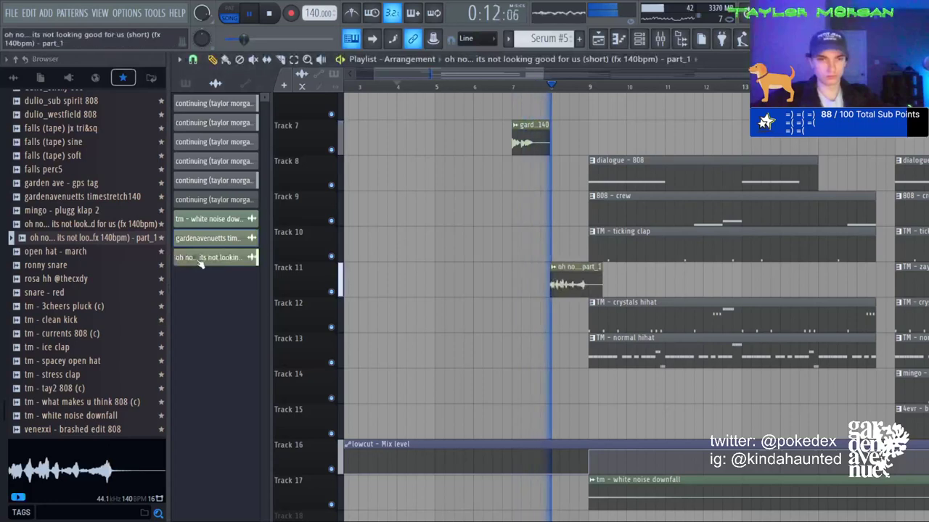
{"action": "key", "text": "F9"}
{"action": "left_click", "coordinate": [652, 156]}
{"action": "key", "text": "ctrl+shift+l"}
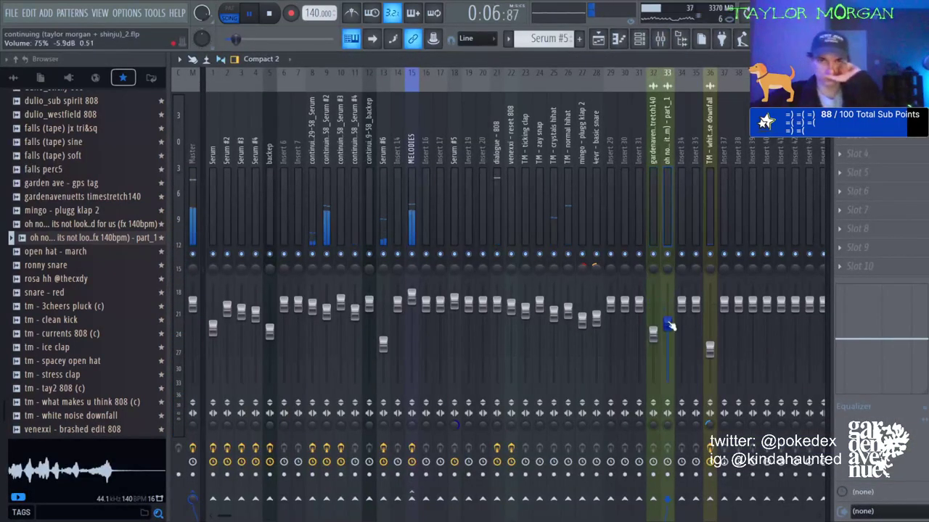
{"action": "left_click", "coordinate": [613, 41]}
{"action": "left_click", "coordinate": [660, 38]}
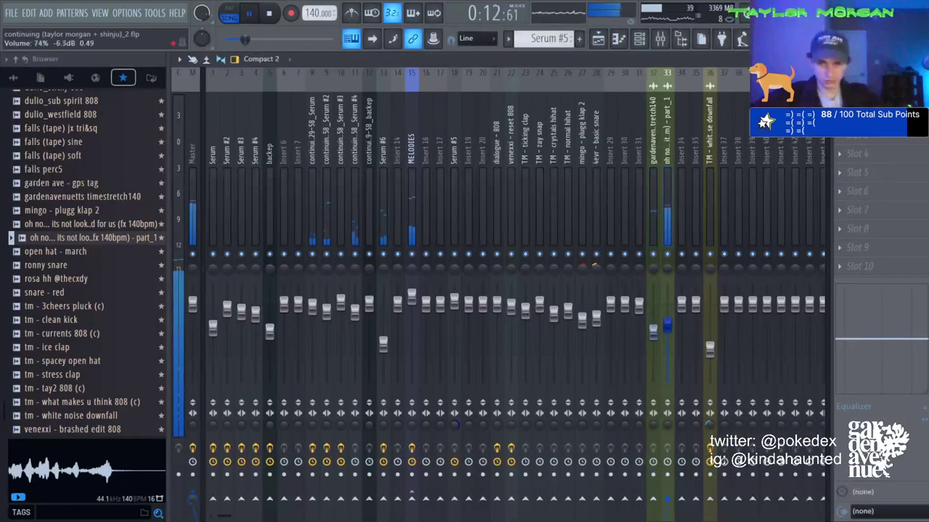
Delete the gardenavenuetts clip at bar 7 and place a copy of the Serum #3 audio clip in bars 1–8 on Track 4.
{"action": "left_click", "coordinate": [618, 40]}
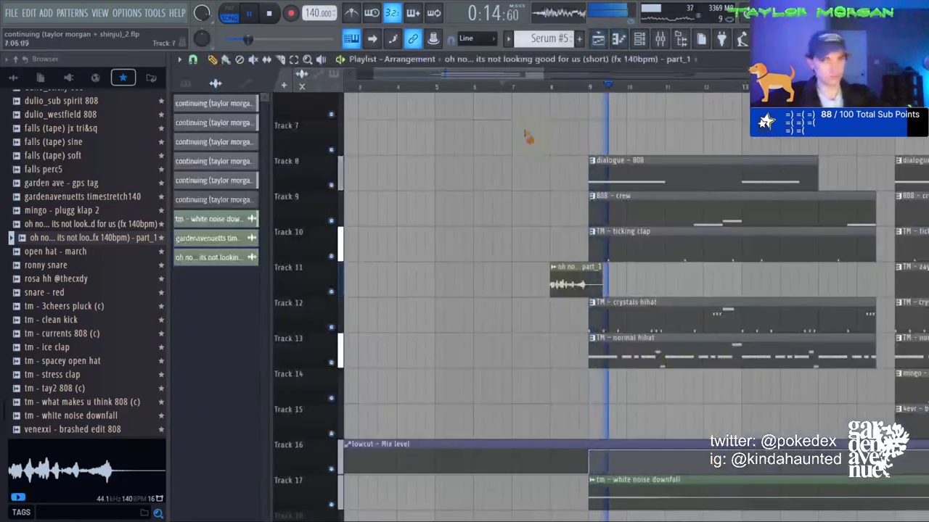
{"action": "scroll", "coordinate": [516, 88], "scroll_direction": "down", "scroll_amount": 2}
{"action": "scroll", "coordinate": [479, 117], "scroll_direction": "up", "scroll_amount": 5}
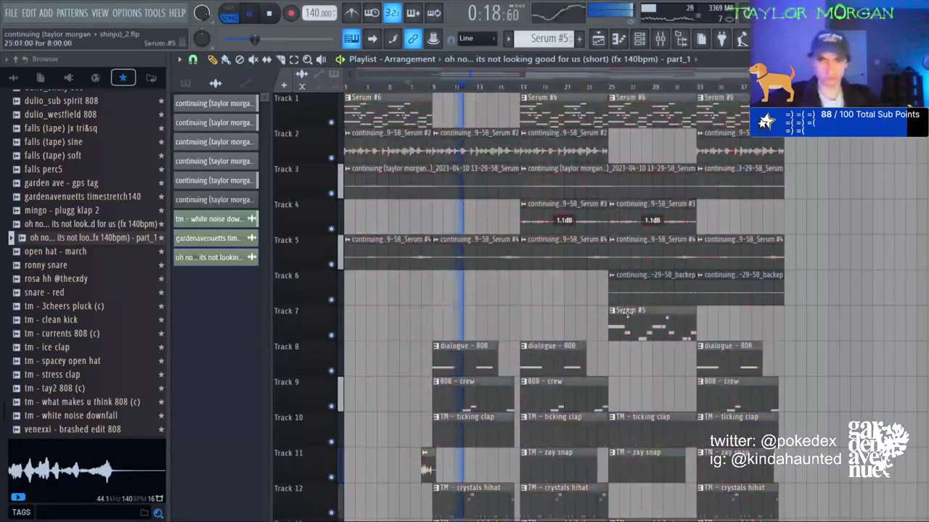
{"action": "left_click", "coordinate": [672, 216]}
{"action": "left_click", "coordinate": [352, 215]}
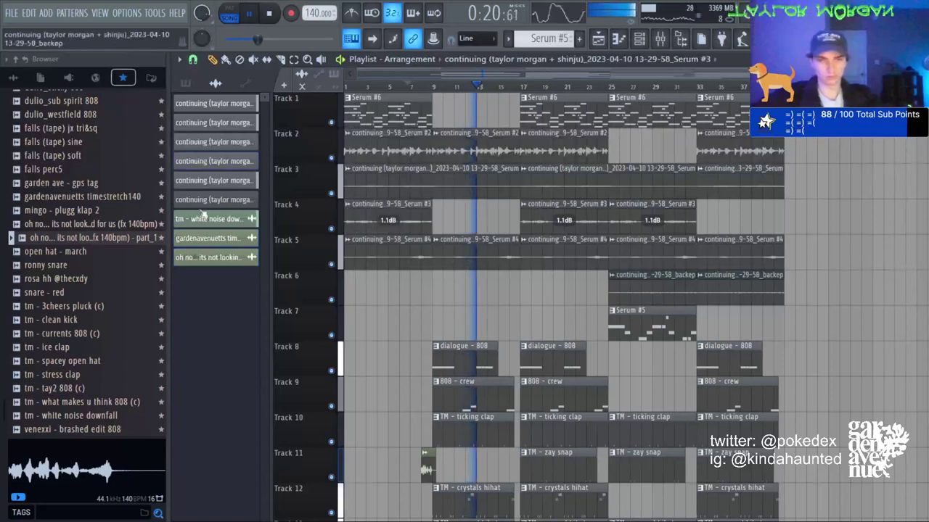
Make the Serum #3 clip in bars 1–8 unique, reverse it, and lower its channel pitch by 1200 cents.
{"action": "left_click_drag", "start_coordinate": [405, 85], "coordinate": [345, 85]}
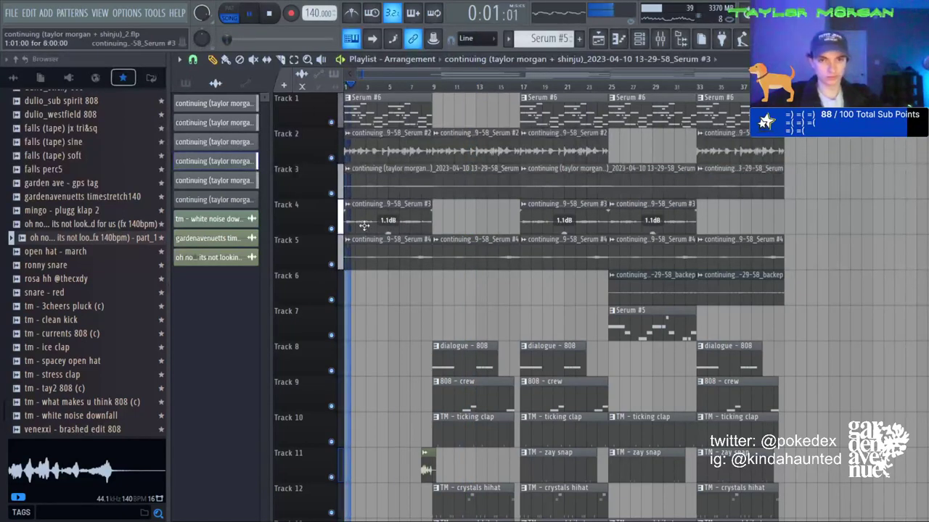
{"action": "double_click", "coordinate": [364, 225]}
{"action": "left_click", "coordinate": [440, 68]}
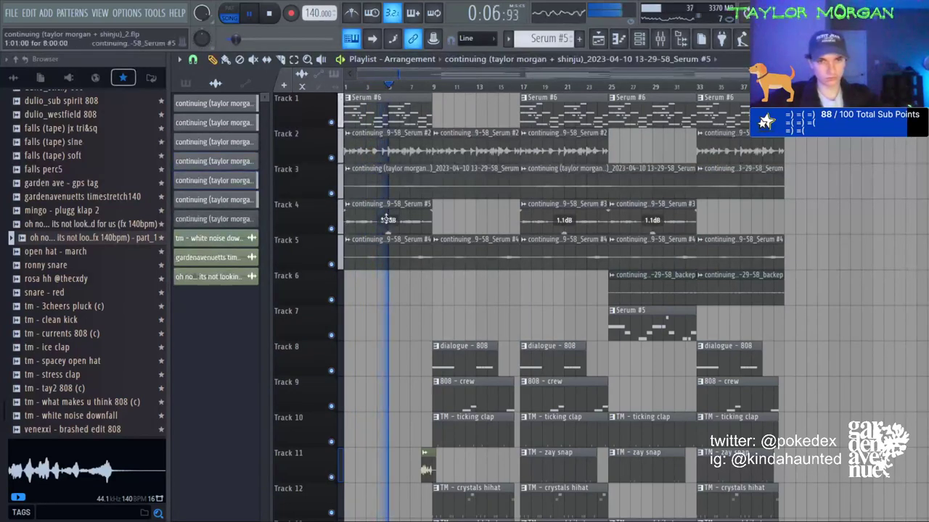
{"action": "double_click", "coordinate": [388, 226]}
{"action": "left_click", "coordinate": [448, 333]}
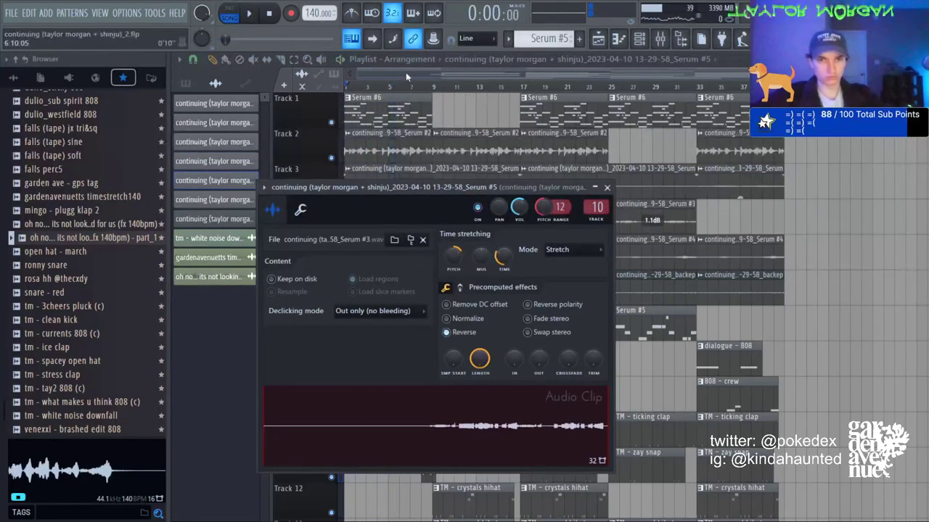
{"action": "left_click", "coordinate": [406, 73]}
Move the reversed clip off Track 4 to Track 6, leaving only its second eight bars in bars 1–8.
{"action": "left_click_drag", "start_coordinate": [371, 213], "coordinate": [381, 322]}
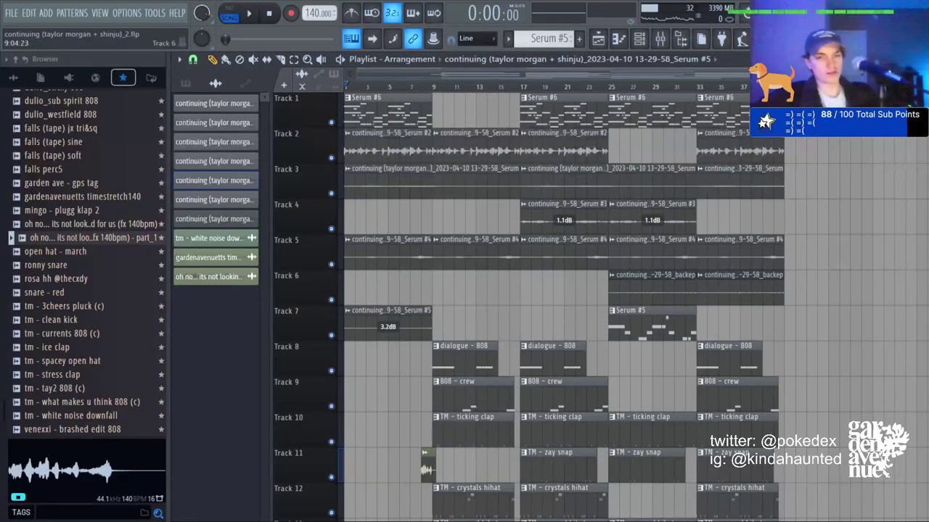
{"action": "left_click_drag", "start_coordinate": [432, 310], "coordinate": [533, 306]}
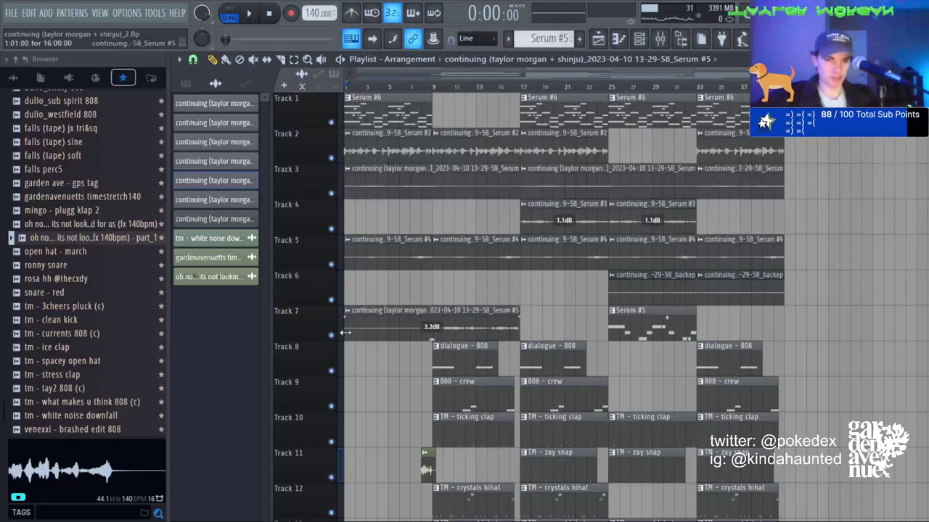
{"action": "left_click_drag", "start_coordinate": [345, 332], "coordinate": [368, 290]}
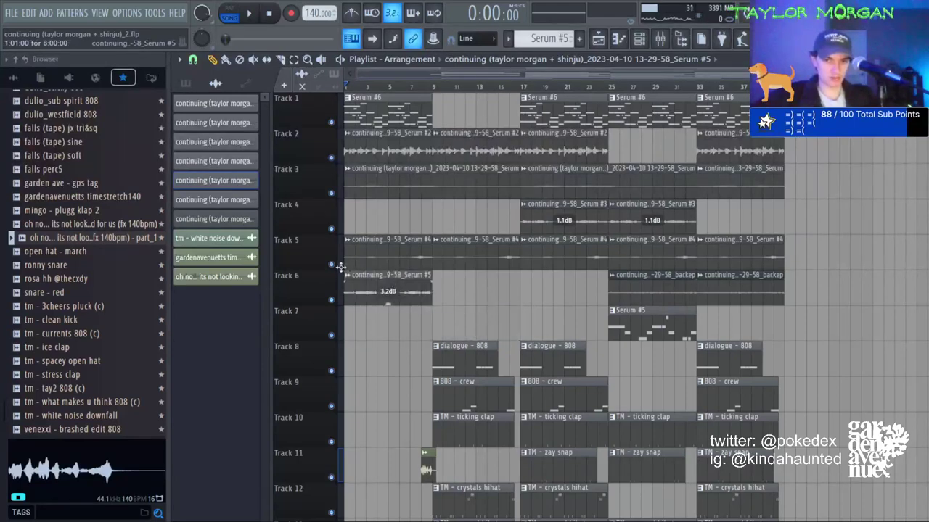
Audition the reversed clip with Track 6 soloed and together with the other melodies, checking its channel settings.
{"action": "right_click", "coordinate": [332, 300]}
{"action": "key", "text": "space"}
{"action": "double_click", "coordinate": [380, 294]}
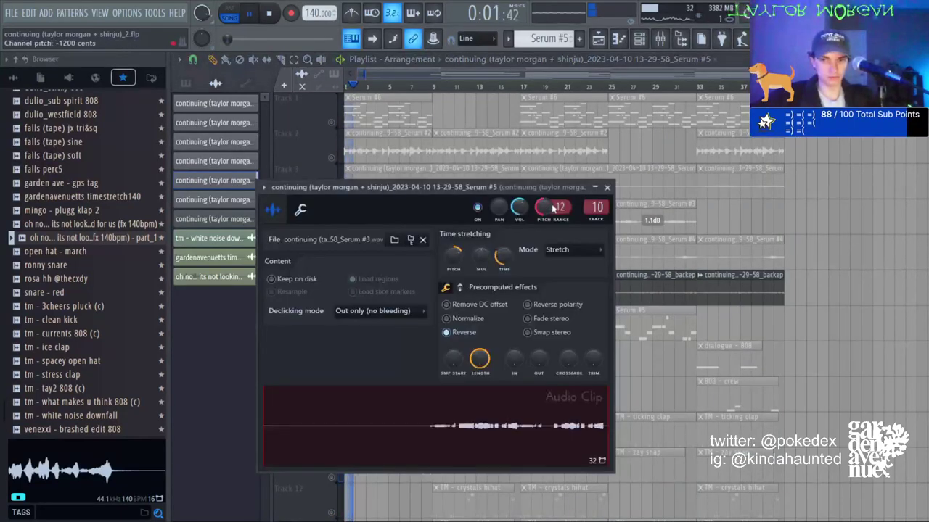
{"action": "right_click", "coordinate": [331, 158]}
{"action": "right_click", "coordinate": [331, 157]}
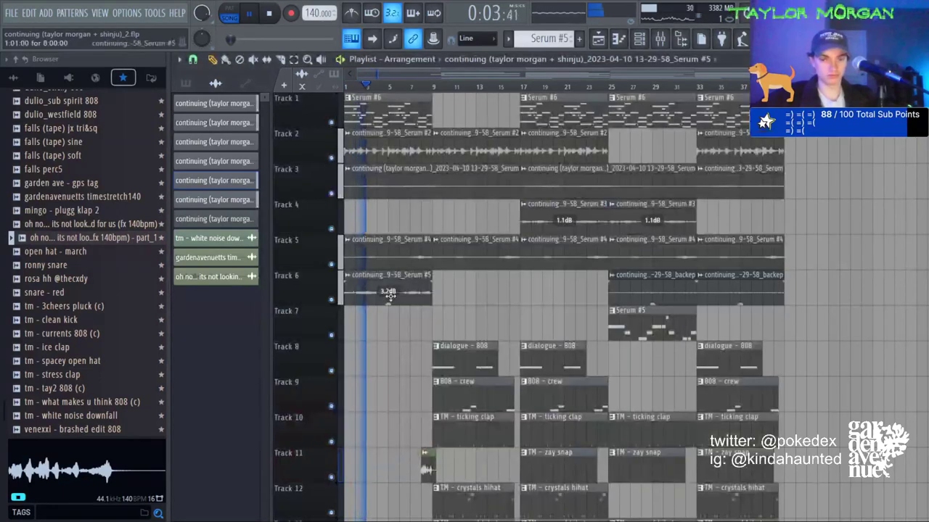
{"action": "key", "text": "space"}
{"action": "key", "text": "space"}
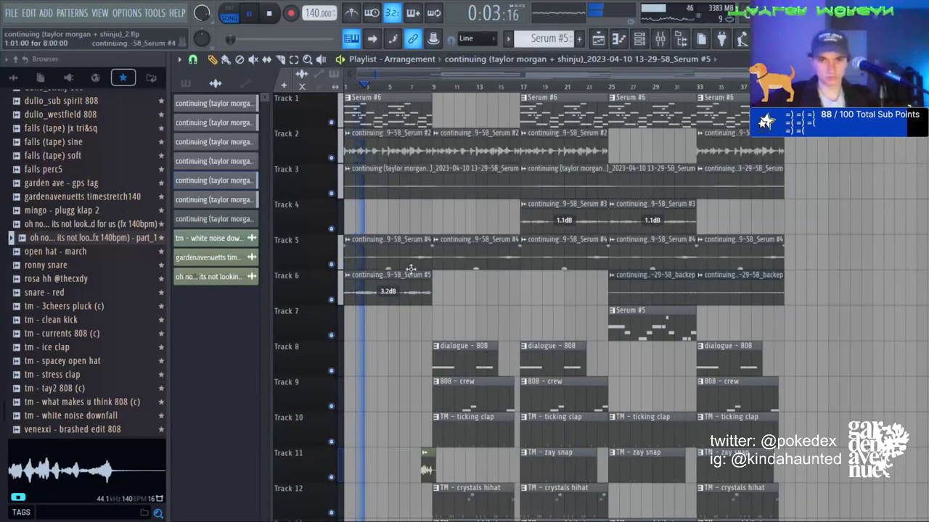
Extend the reversed clip on Track 6 to bar 16 and split it at bar 9.
{"action": "left_click_drag", "start_coordinate": [430, 276], "coordinate": [520, 278]}
{"action": "key", "text": "space"}
{"action": "key", "text": "space"}
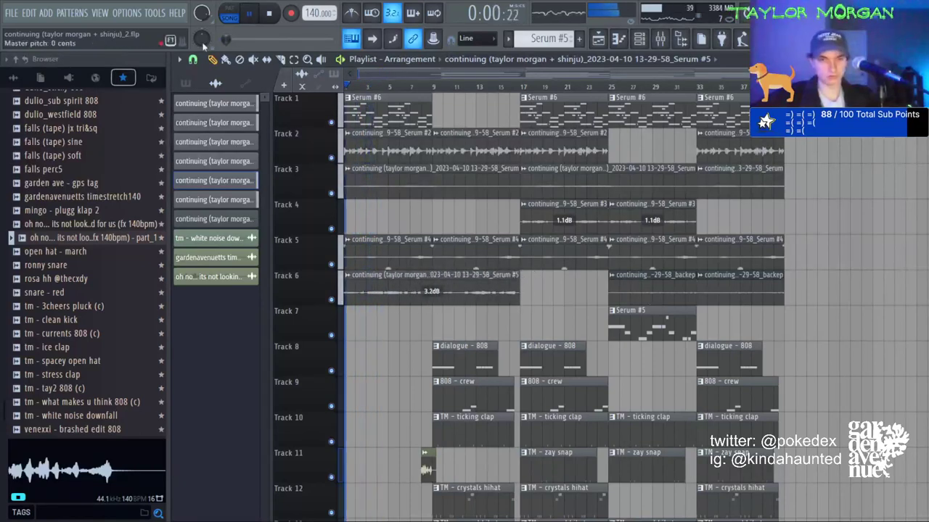
{"action": "left_click", "coordinate": [434, 294]}
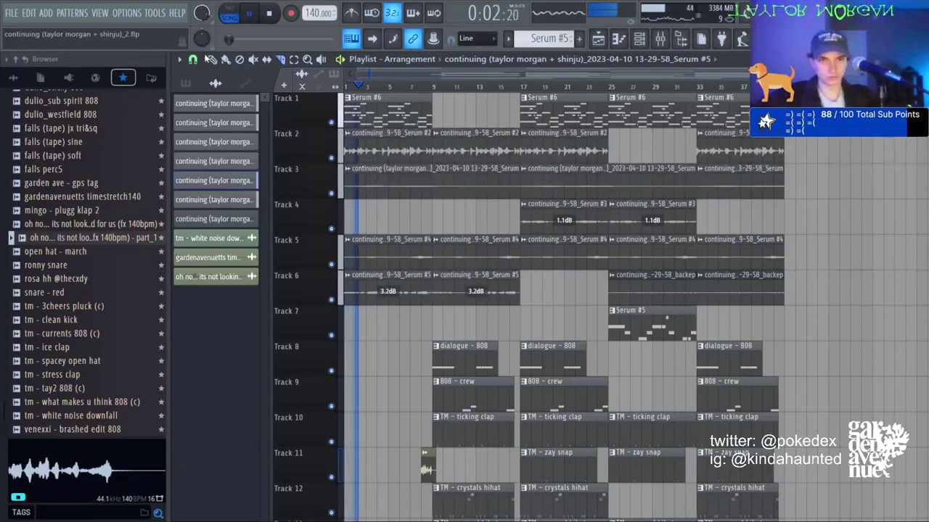
Delete the first half of the split reversed clip and move the remaining half to bars 1–8 on Track 6.
{"action": "right_click", "coordinate": [406, 292]}
{"action": "left_click_drag", "start_coordinate": [476, 317], "coordinate": [264, 317]}
{"action": "right_click", "coordinate": [436, 319]}
{"action": "right_click", "coordinate": [457, 292]}
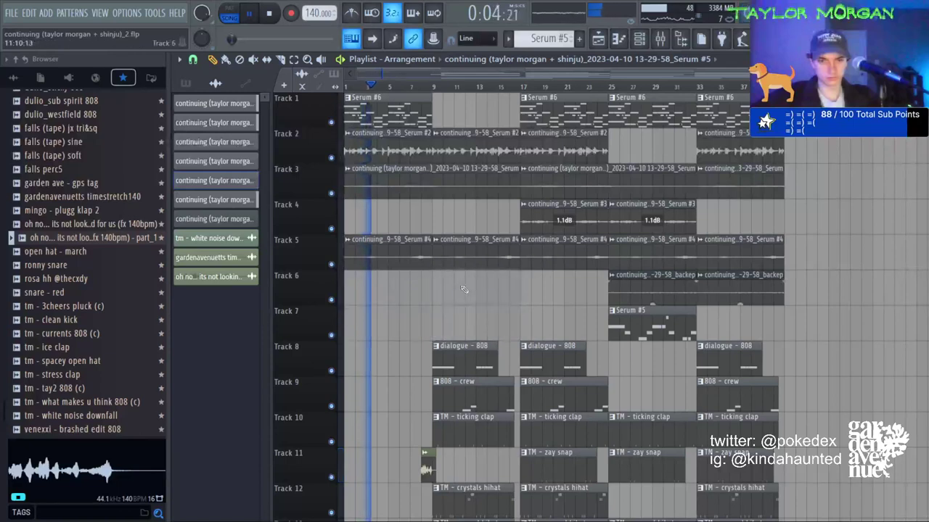
{"action": "key", "text": "ctrl+z"}
{"action": "left_click_drag", "start_coordinate": [451, 289], "coordinate": [327, 294]}
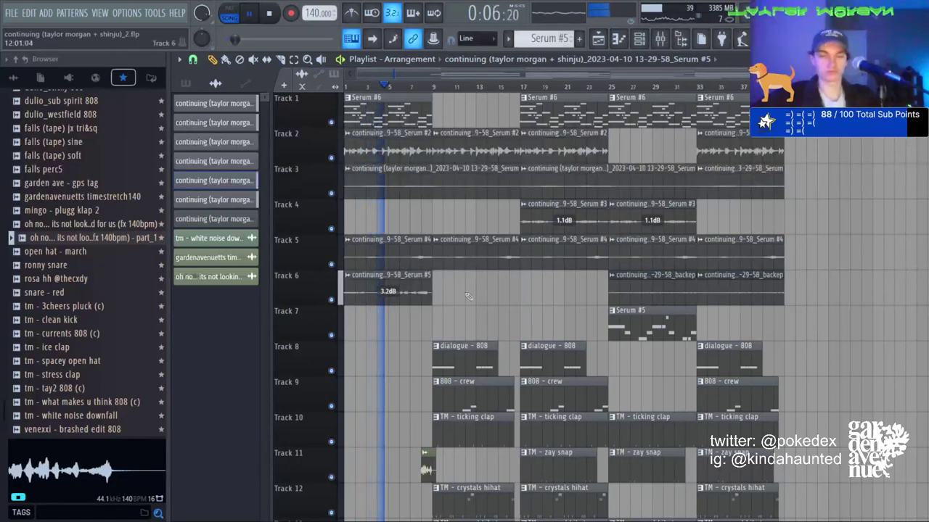
Replace the reversed clip in bars 1–8 on Track 6 with the backep audio clip.
{"action": "double_click", "coordinate": [426, 290]}
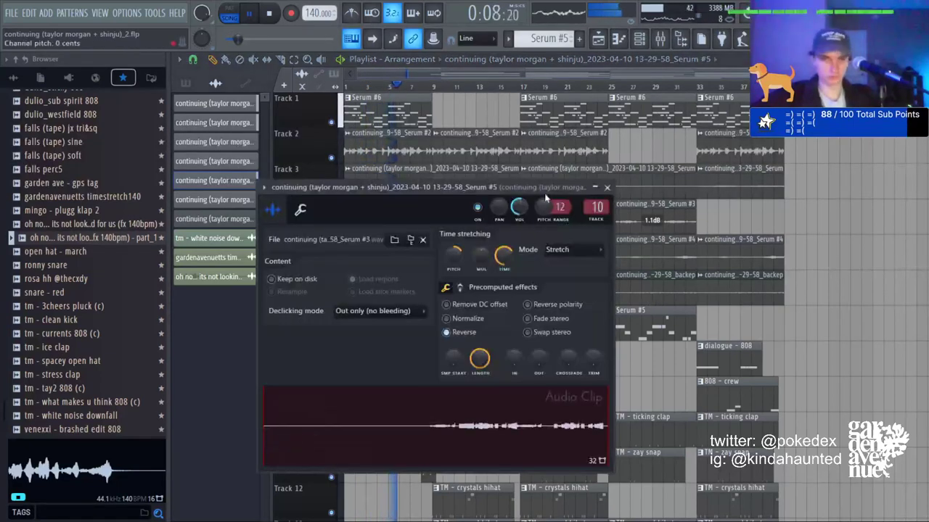
{"action": "left_click", "coordinate": [402, 67]}
{"action": "right_click", "coordinate": [403, 291]}
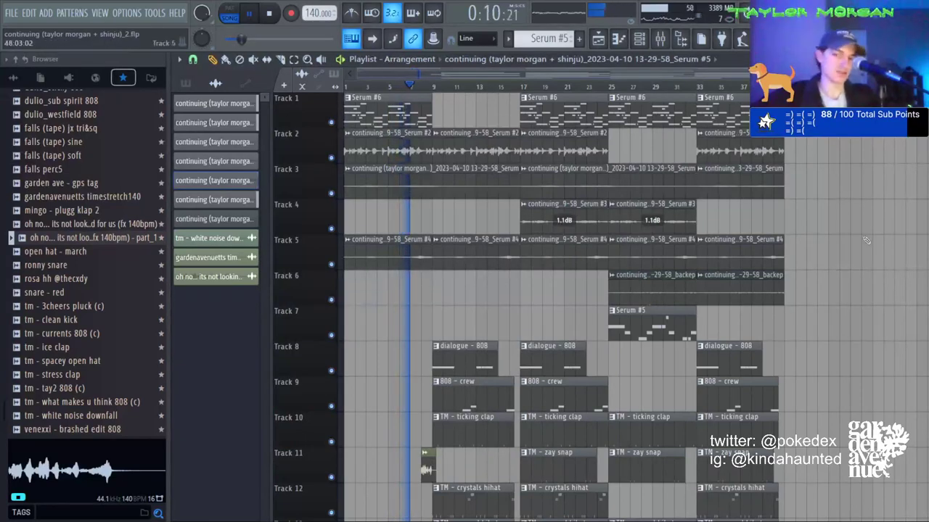
{"action": "key", "text": "space"}
{"action": "left_click", "coordinate": [761, 292]}
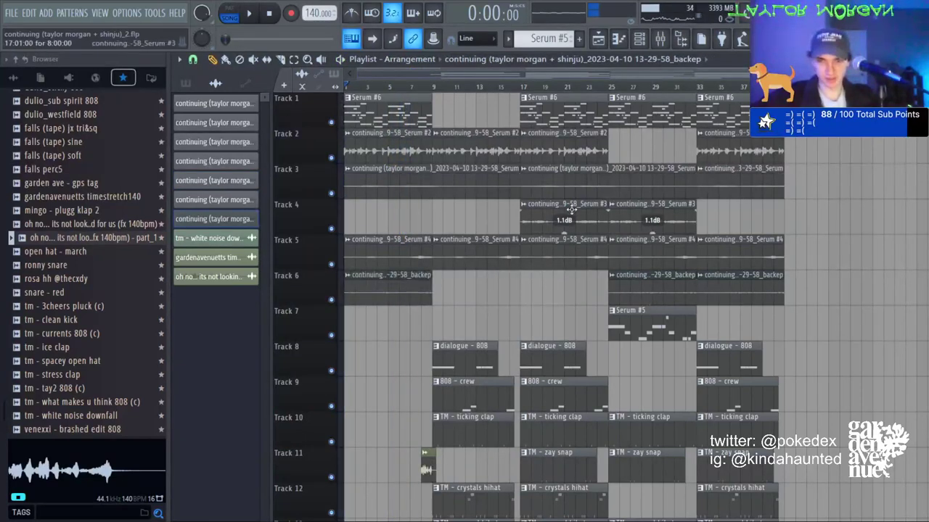
Audition the opening bars with the backep layer and clear the clip selection.
{"action": "left_click", "coordinate": [726, 125]}
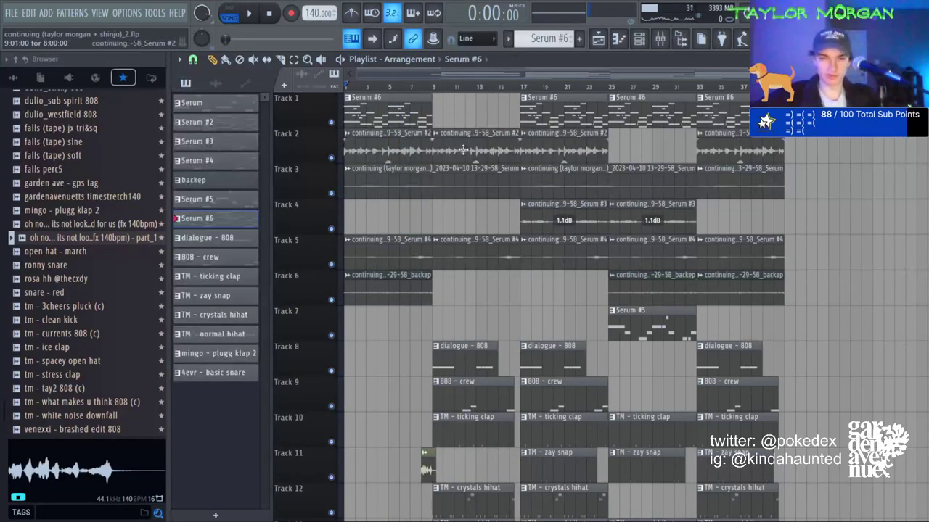
{"action": "key", "text": "space"}
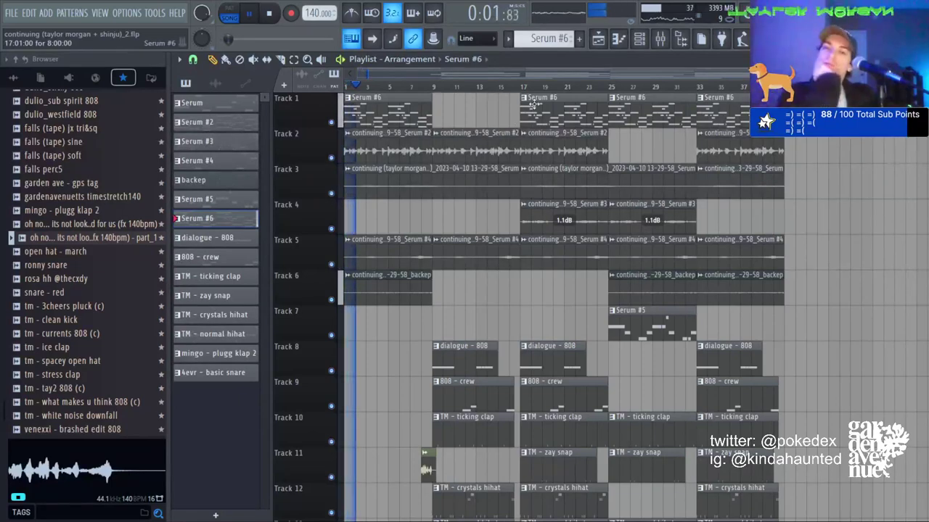
{"action": "key", "text": "space"}
{"action": "key", "text": "ctrl+a"}
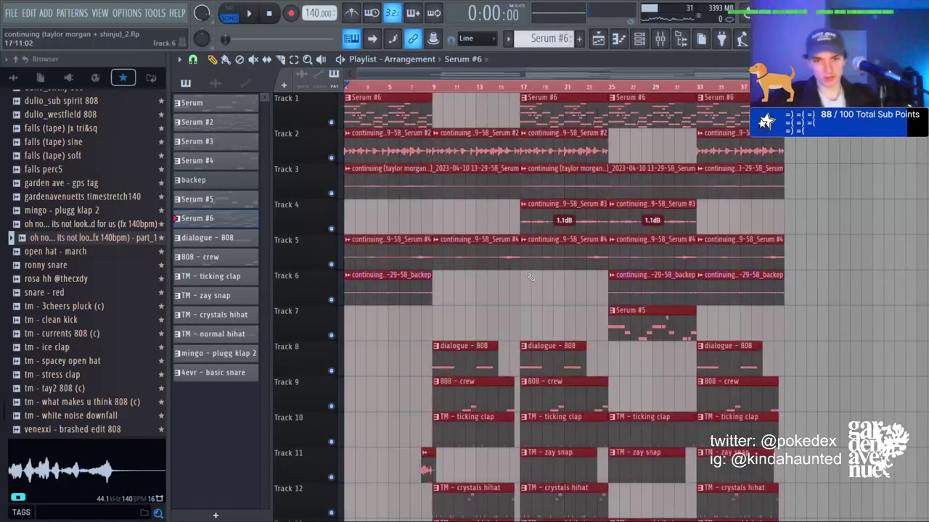
{"action": "key", "text": "ctrl+d"}
Add a six-bar tm - white noise downfall clip at bar 1, below the existing white noise track.
{"action": "scroll", "coordinate": [484, 239], "scroll_direction": "down", "scroll_amount": 5}
{"action": "left_click", "coordinate": [451, 326]}
{"action": "left_click_drag", "start_coordinate": [411, 391], "coordinate": [391, 392]}
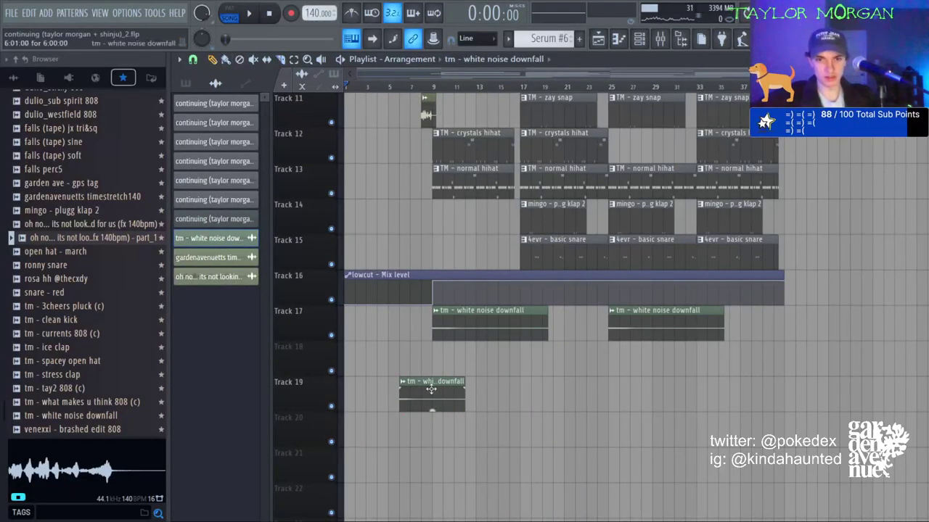
{"action": "left_click_drag", "start_coordinate": [431, 389], "coordinate": [375, 390]}
Play the intro into the drop at bar 9 while reviewing the arrangement and the Serum #6 notes.
{"action": "key", "text": "space"}
{"action": "scroll", "coordinate": [435, 319], "scroll_direction": "up", "scroll_amount": 3}
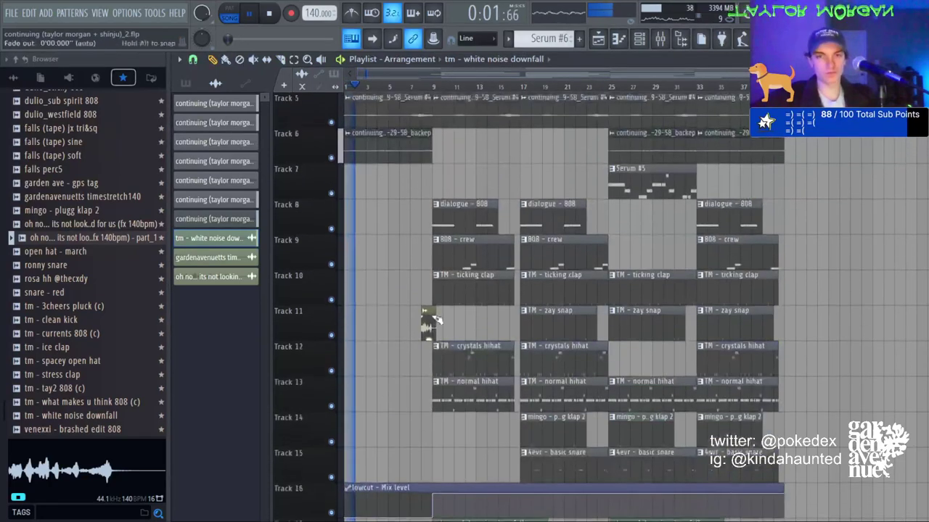
{"action": "scroll", "coordinate": [436, 319], "scroll_direction": "up", "scroll_amount": 1}
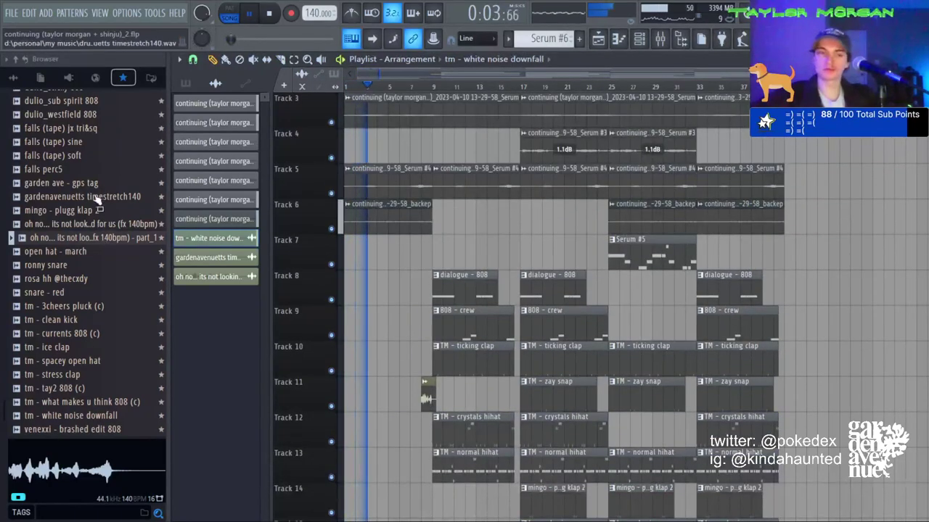
{"action": "scroll", "coordinate": [508, 305], "scroll_direction": "up", "scroll_amount": 1}
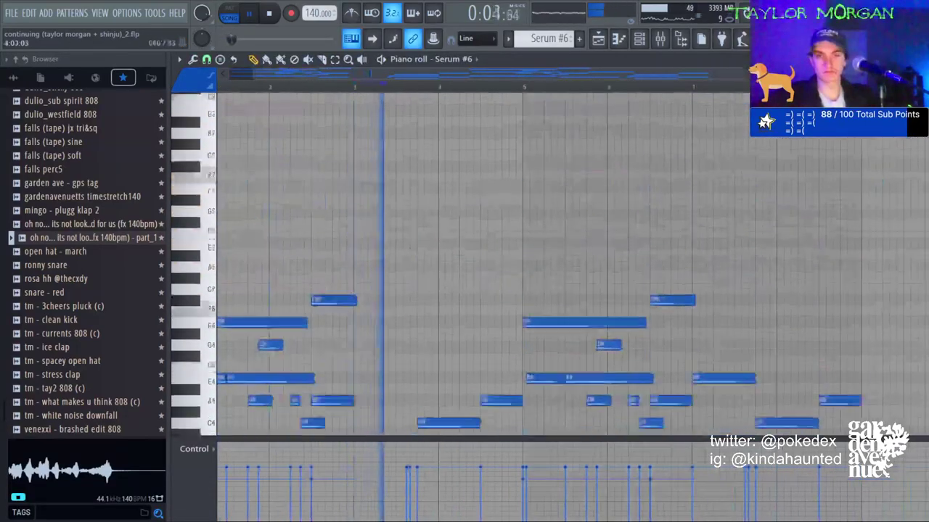
{"action": "scroll", "coordinate": [460, 306], "scroll_direction": "down", "scroll_amount": 3}
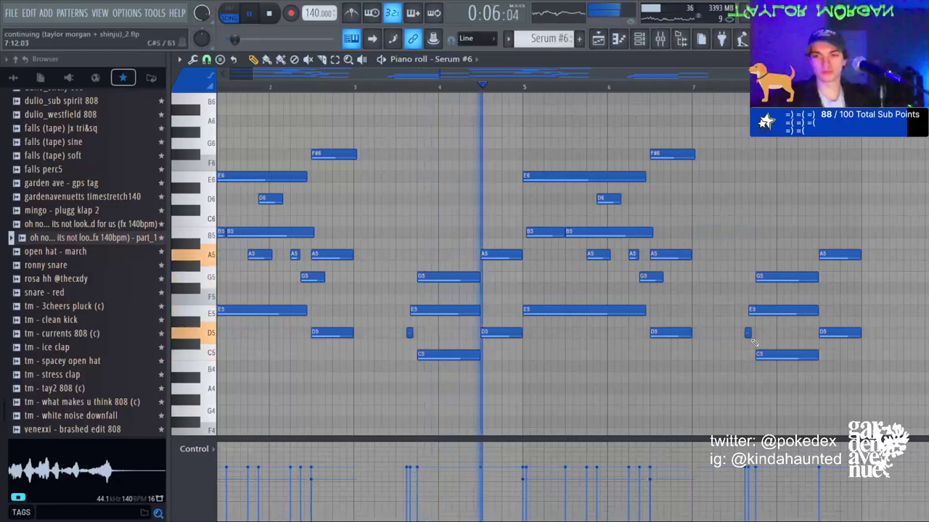
{"action": "scroll", "coordinate": [752, 339], "scroll_direction": "up", "scroll_amount": 4}
{"action": "left_click", "coordinate": [605, 40]}
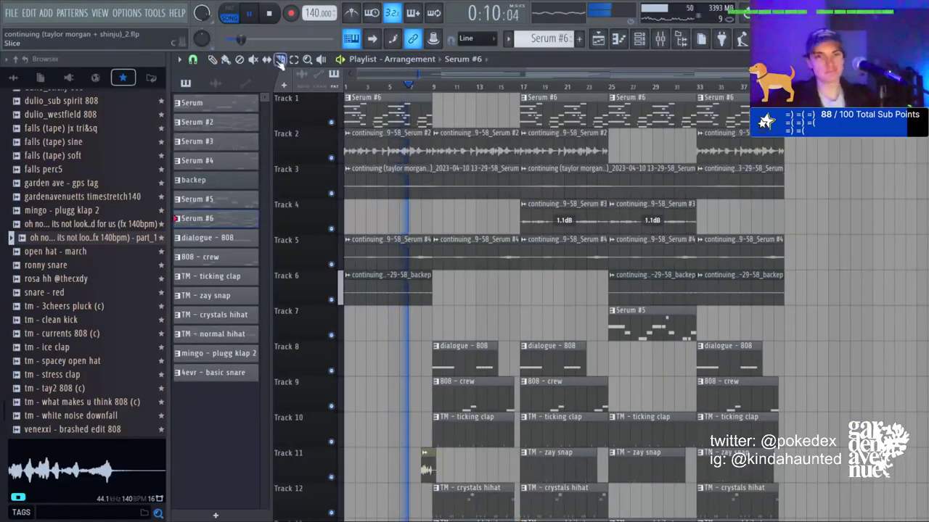
{"action": "scroll", "coordinate": [450, 98], "scroll_direction": "up", "scroll_amount": 5}
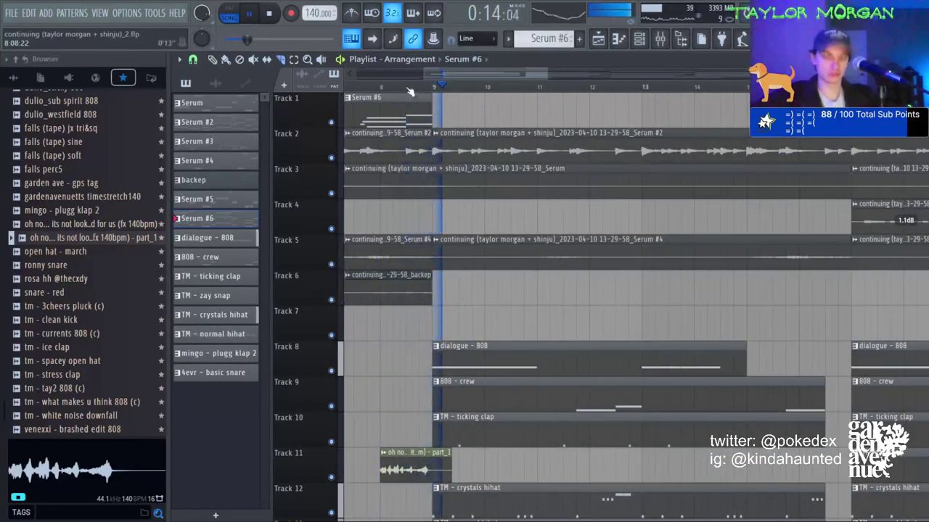
{"action": "scroll", "coordinate": [411, 89], "scroll_direction": "down", "scroll_amount": 3}
{"action": "scroll", "coordinate": [410, 89], "scroll_direction": "down", "scroll_amount": 2}
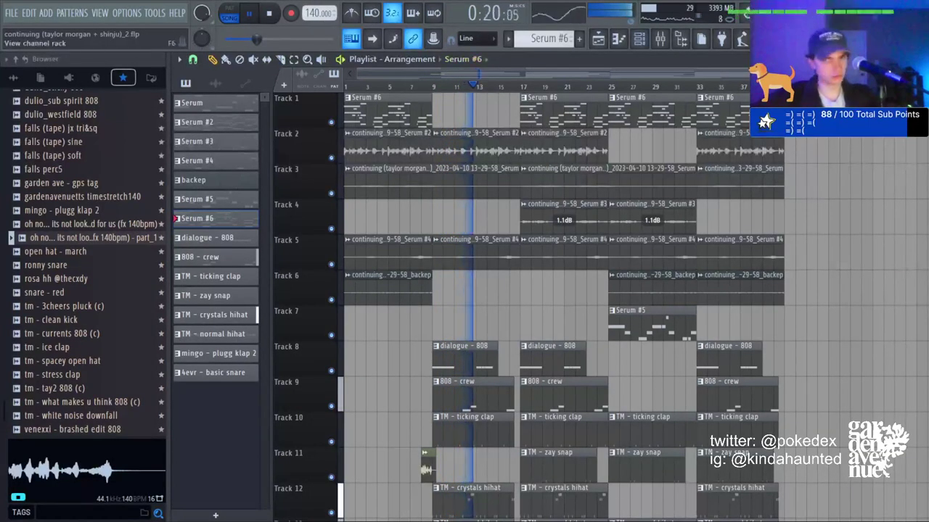
Delete the 808 - crew clip in bars 9–16 on Track 9 and check the 808 and melody channels in the mixer.
{"action": "right_click", "coordinate": [483, 395]}
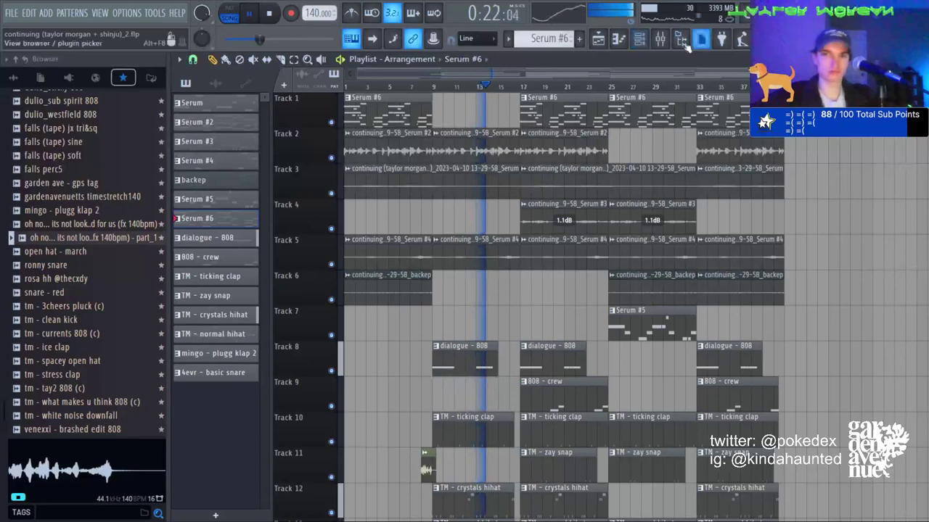
{"action": "key", "text": "F9"}
{"action": "left_click", "coordinate": [509, 307]}
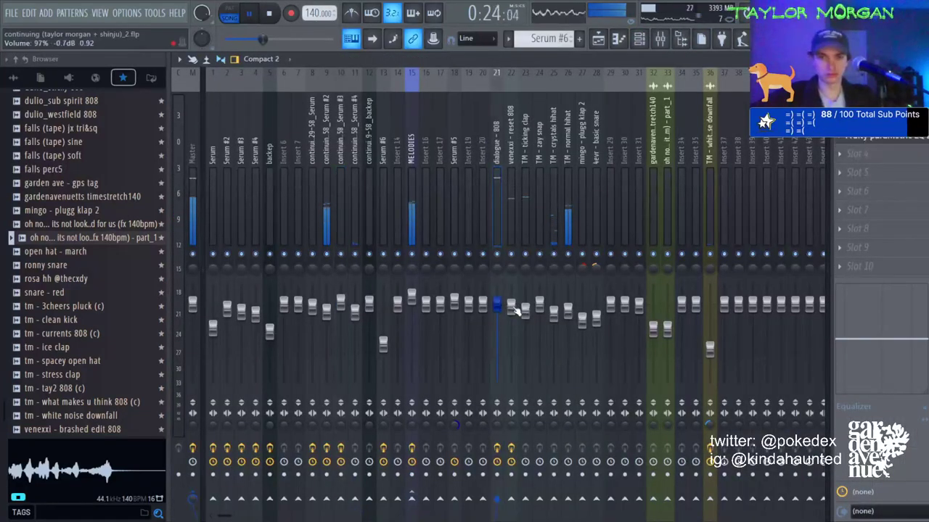
{"action": "key", "text": "F5"}
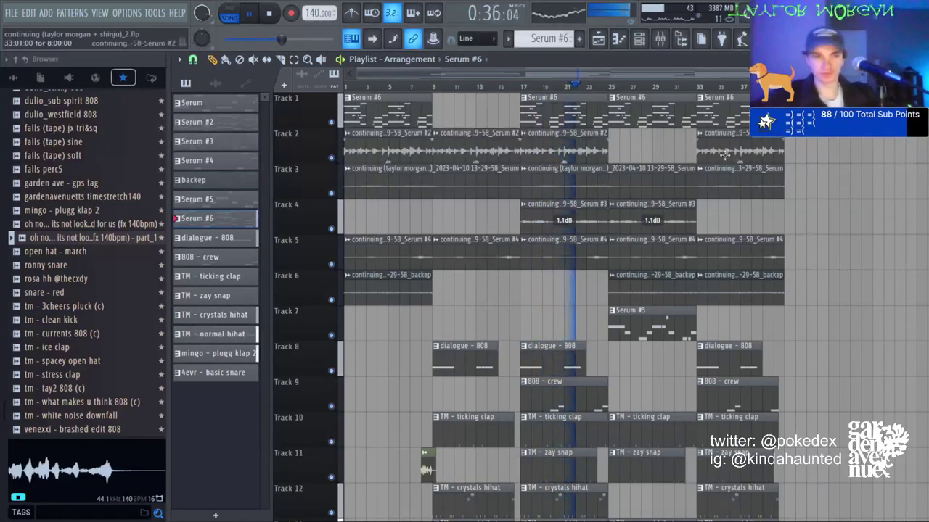
{"action": "left_click", "coordinate": [660, 40]}
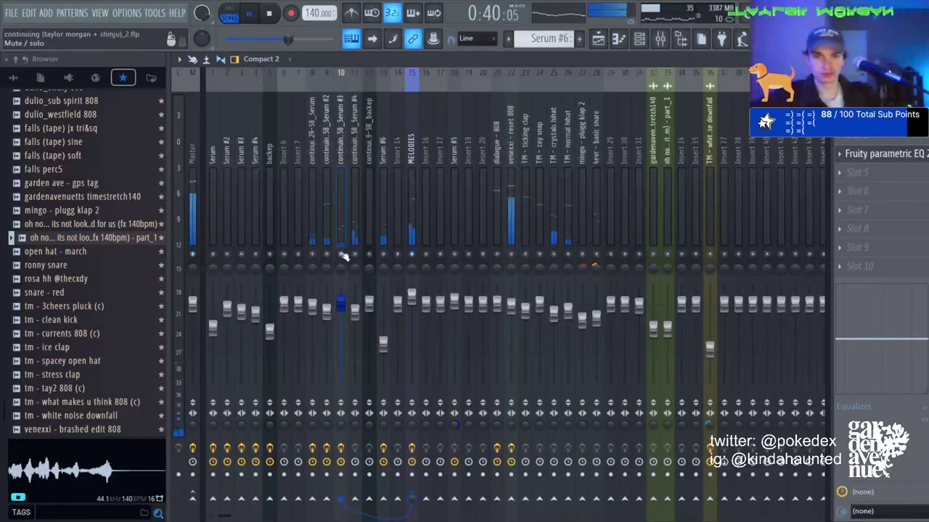
{"action": "left_click", "coordinate": [599, 40]}
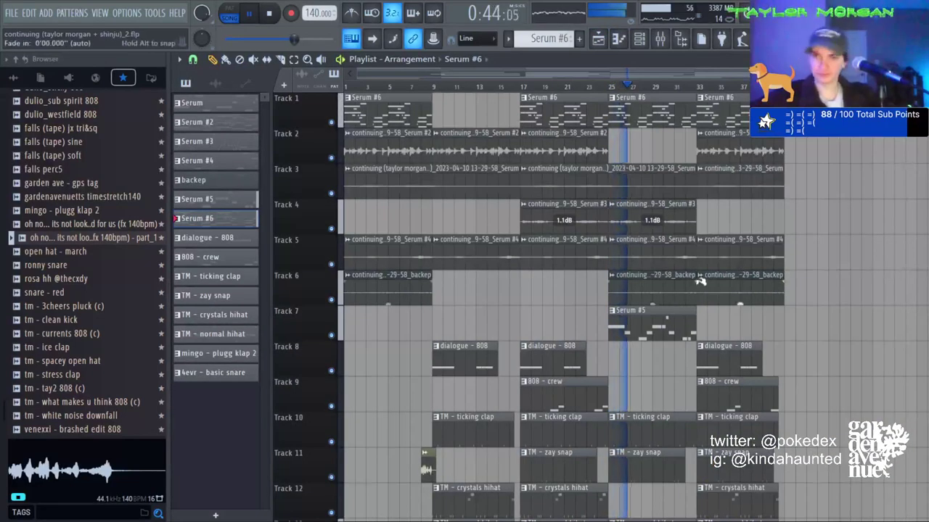
In the Serum #6 pattern, replace the F#6 note near the end of bar 2 with a D6 note.
{"action": "left_click", "coordinate": [595, 86]}
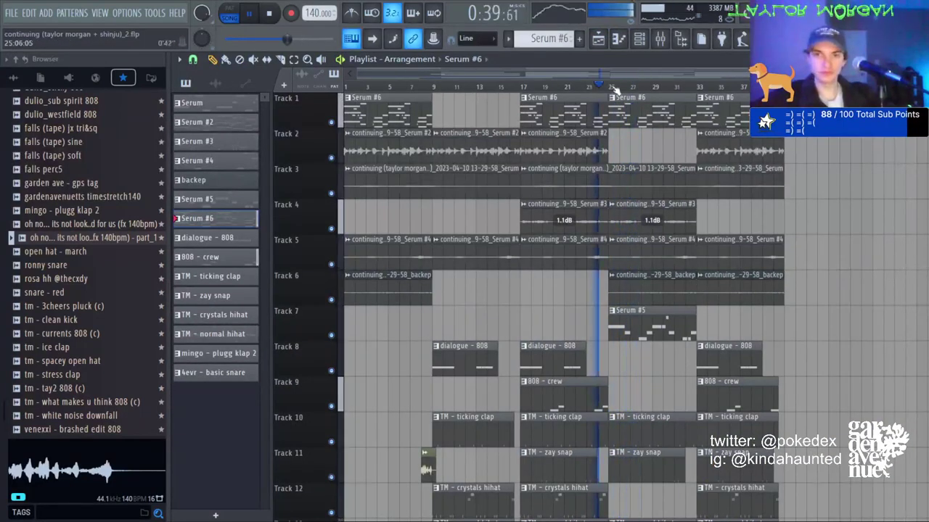
{"action": "double_click", "coordinate": [672, 116]}
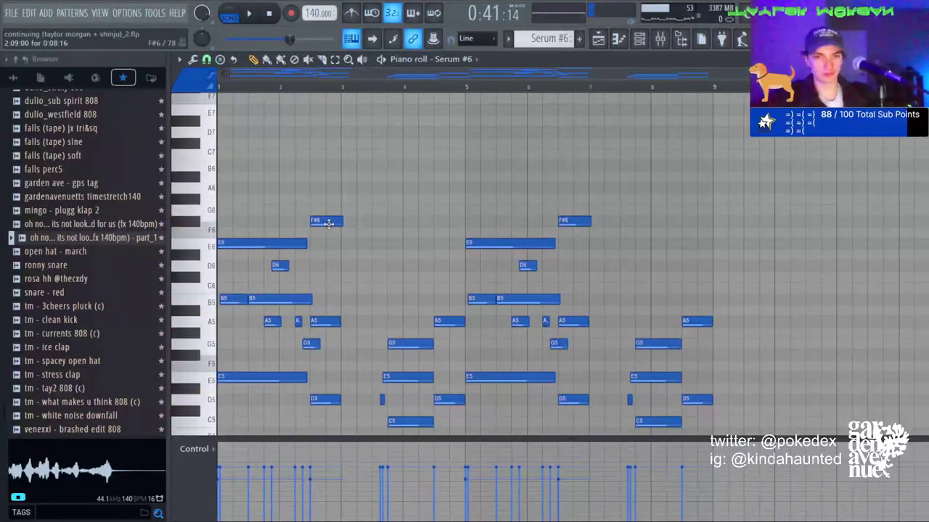
{"action": "left_click", "coordinate": [325, 233]}
{"action": "key", "text": "space"}
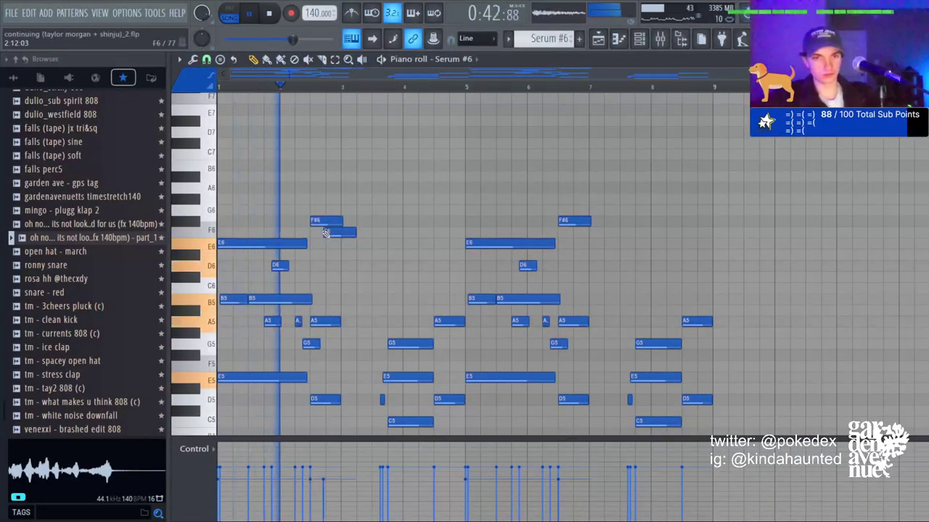
{"action": "right_click", "coordinate": [327, 232]}
{"action": "right_click", "coordinate": [332, 222]}
{"action": "key", "text": "space"}
{"action": "left_click_drag", "start_coordinate": [311, 265], "coordinate": [314, 266]}
{"action": "key", "text": "space"}
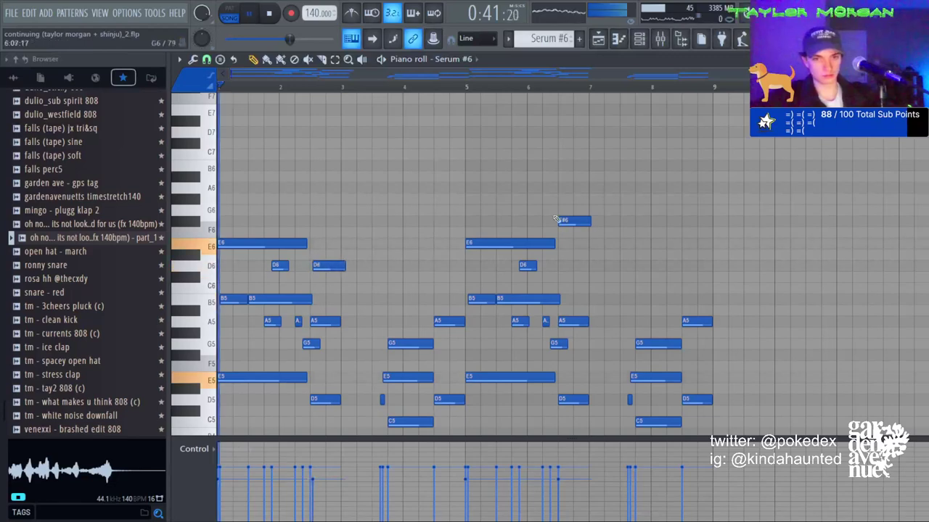
Move the F#6 note in bar 6 down to D6 and delete the newly added D6 near the end of bar 2.
{"action": "left_click_drag", "start_coordinate": [566, 221], "coordinate": [568, 270]}
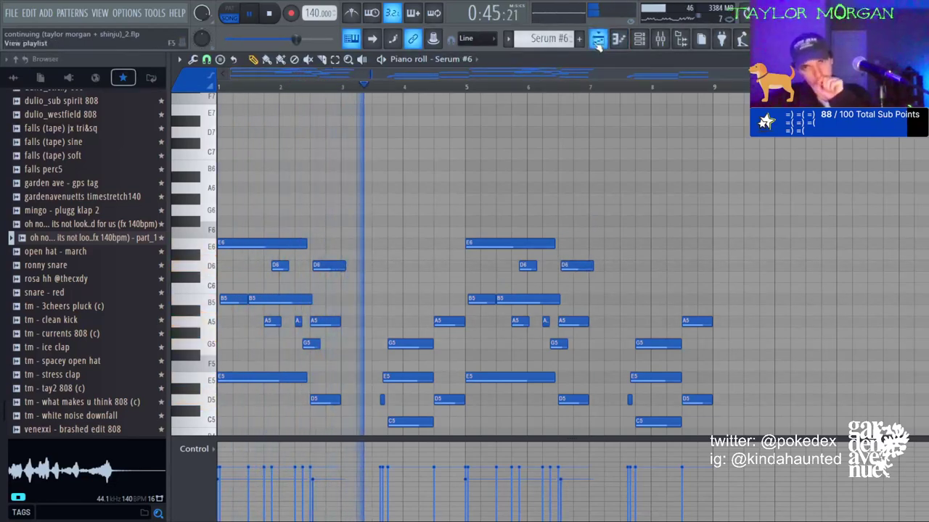
{"action": "right_click", "coordinate": [325, 265]}
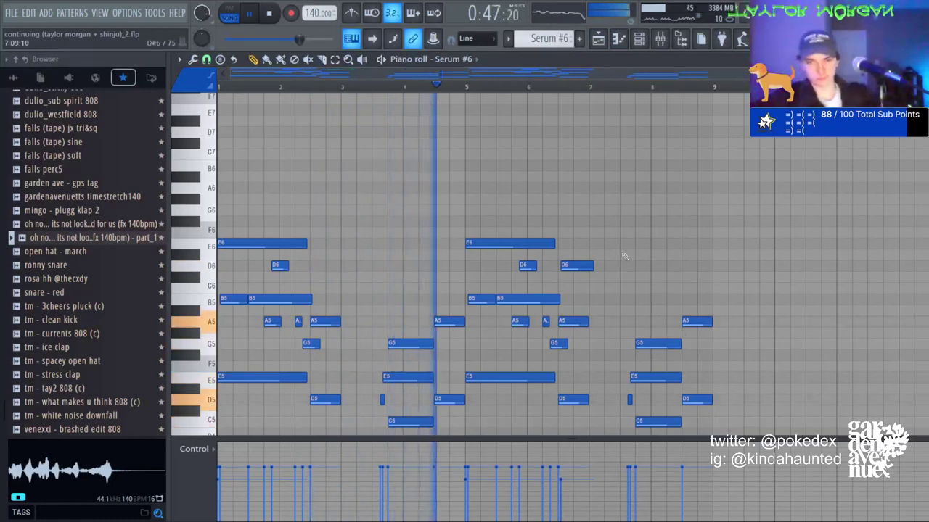
{"action": "left_click", "coordinate": [597, 41]}
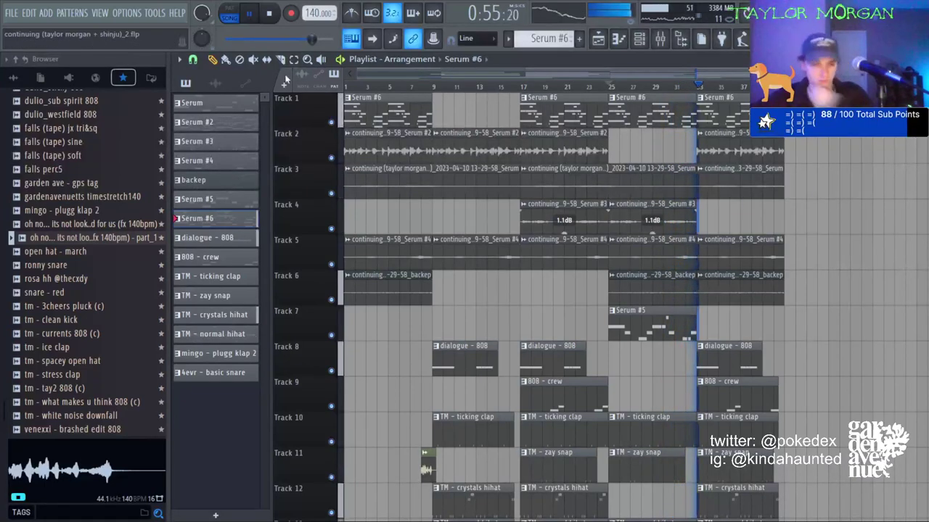
Replay the lead-in to bar 33 and check the dialogue - 808 channel in the mixer.
{"action": "left_click", "coordinate": [672, 87]}
{"action": "key", "text": "F9"}
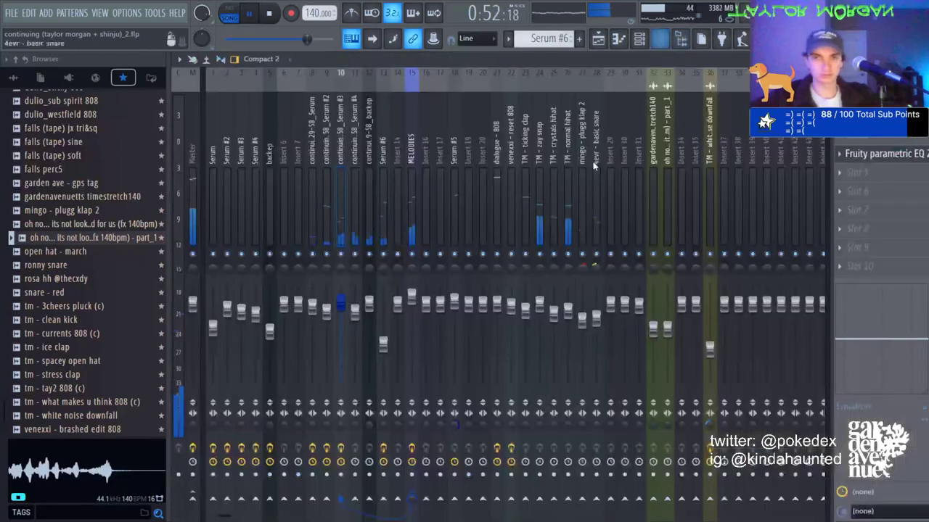
{"action": "left_click", "coordinate": [496, 305]}
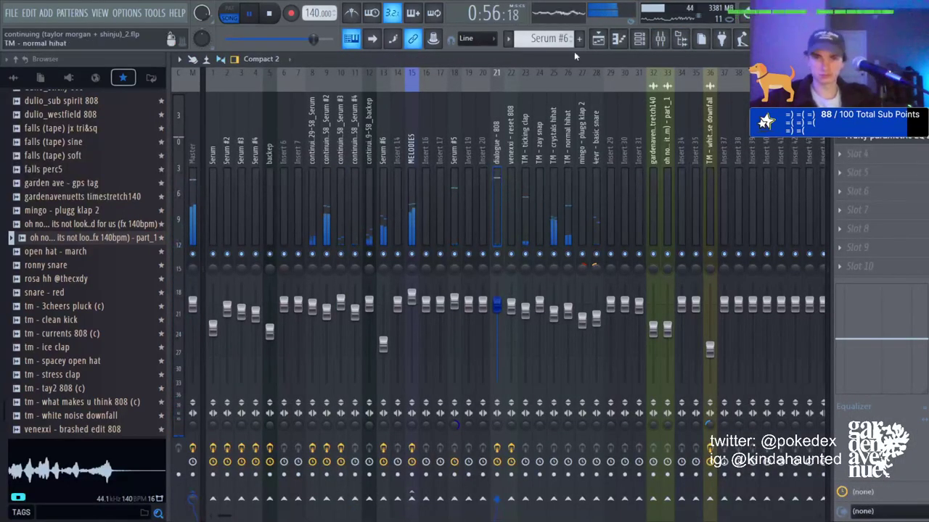
Duplicate the entire 40-bar arrangement twice so that copies fill bars 41–80 and 81–120.
{"action": "left_click", "coordinate": [598, 40]}
{"action": "key", "text": "ctrl+a"}
{"action": "key", "text": "ctrl+b"}
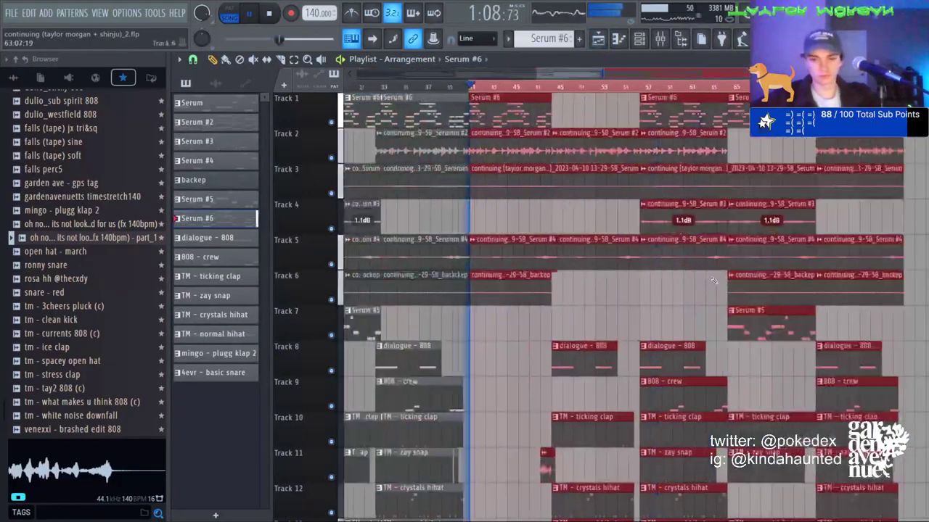
{"action": "key", "text": "ctrl+b"}
{"action": "left_click", "coordinate": [666, 324]}
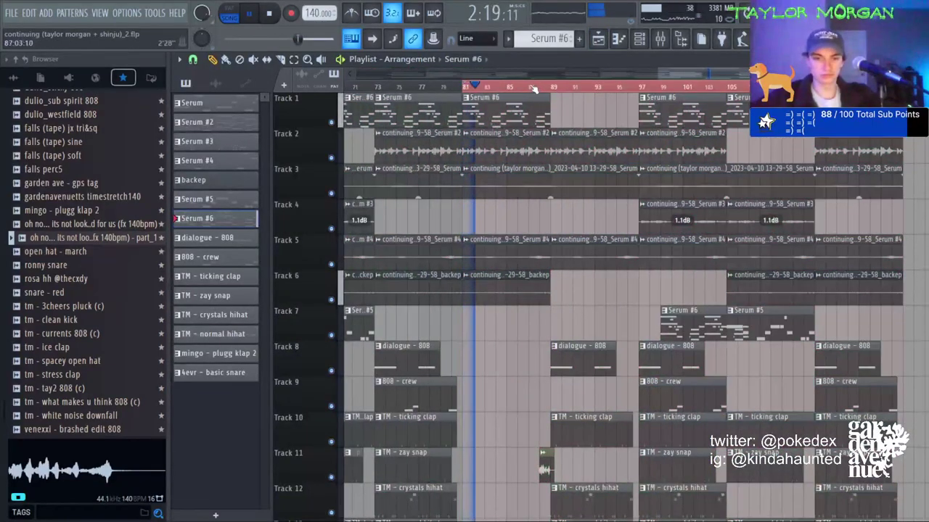
Delete the vocal effect clip around bar 88 on Track 11.
{"action": "scroll", "coordinate": [550, 215], "scroll_direction": "down", "scroll_amount": 2}
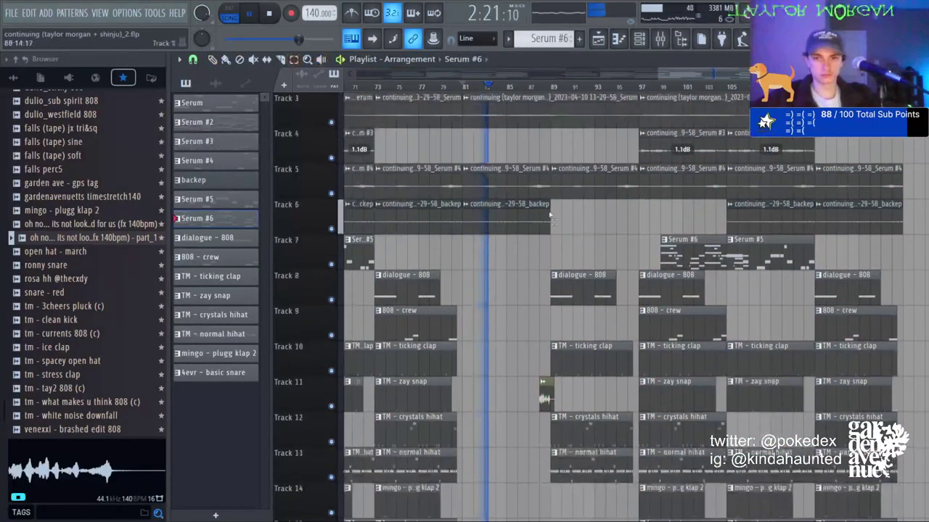
{"action": "left_click", "coordinate": [548, 396], "text": "ctrl"}
{"action": "key", "text": "Delete"}
Delete the melody and drum clips from bar 89 onward, keeping the eight-bar melody section at bars 81–88.
{"action": "scroll", "coordinate": [559, 290], "scroll_direction": "up", "scroll_amount": 2}
{"action": "left_click_drag", "start_coordinate": [556, 108], "coordinate": [886, 324]}
{"action": "scroll", "coordinate": [679, 293], "scroll_direction": "up", "scroll_amount": 2}
{"action": "scroll", "coordinate": [679, 294], "scroll_direction": "up", "scroll_amount": 1}
{"action": "scroll", "coordinate": [446, 191], "scroll_direction": "up", "scroll_amount": 4}
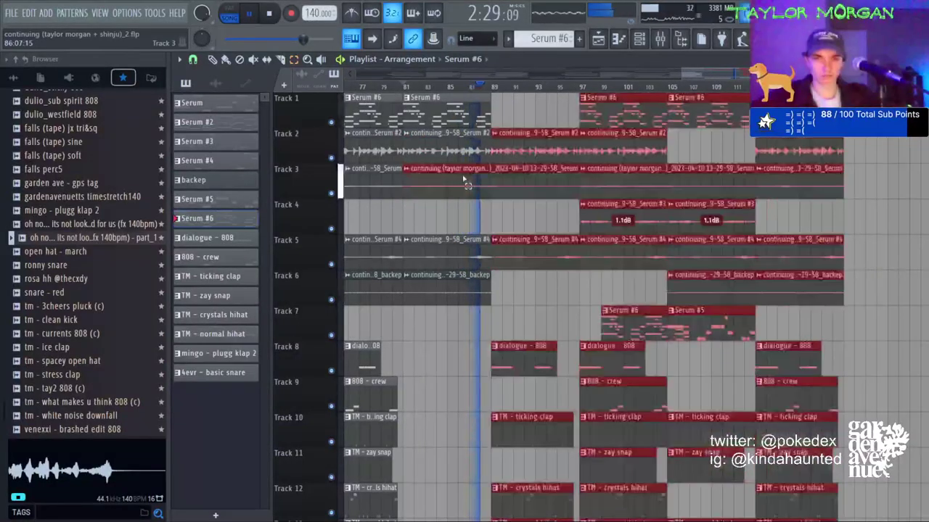
{"action": "key", "text": "Delete"}
Delete the lowcut automation and white noise clips from bar 89 onward and return to the start of the playlist.
{"action": "scroll", "coordinate": [522, 210], "scroll_direction": "down", "scroll_amount": 5}
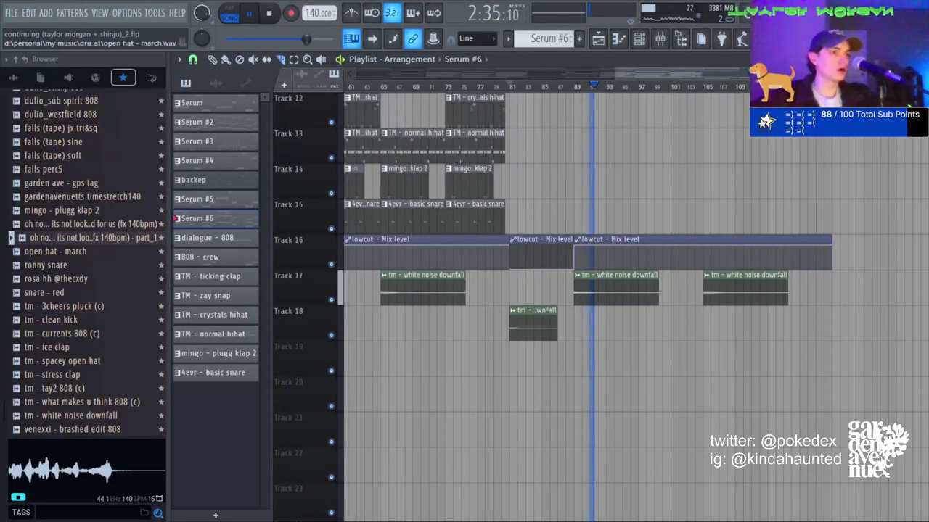
{"action": "left_click", "coordinate": [581, 85]}
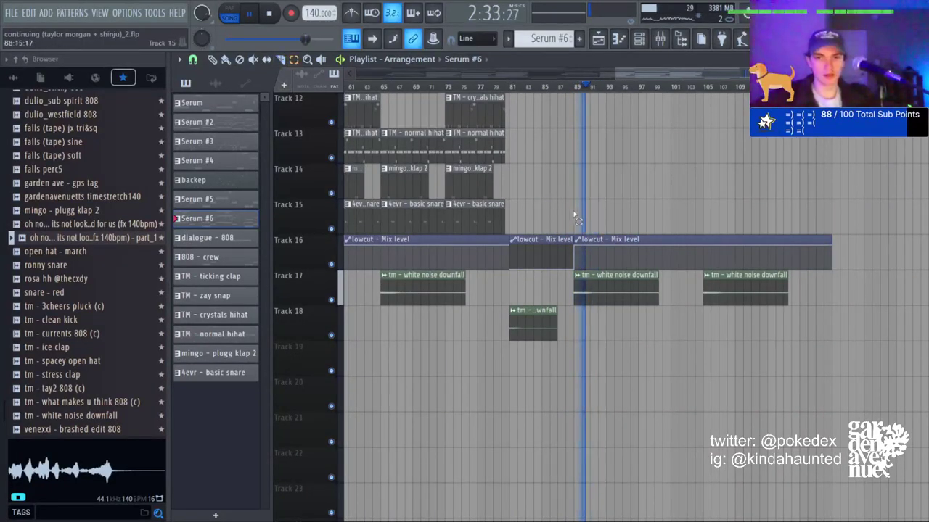
{"action": "left_click_drag", "start_coordinate": [574, 214], "coordinate": [918, 327]}
{"action": "key", "text": "Delete"}
{"action": "key", "text": "space"}
{"action": "left_click_drag", "start_coordinate": [723, 75], "coordinate": [370, 75]}
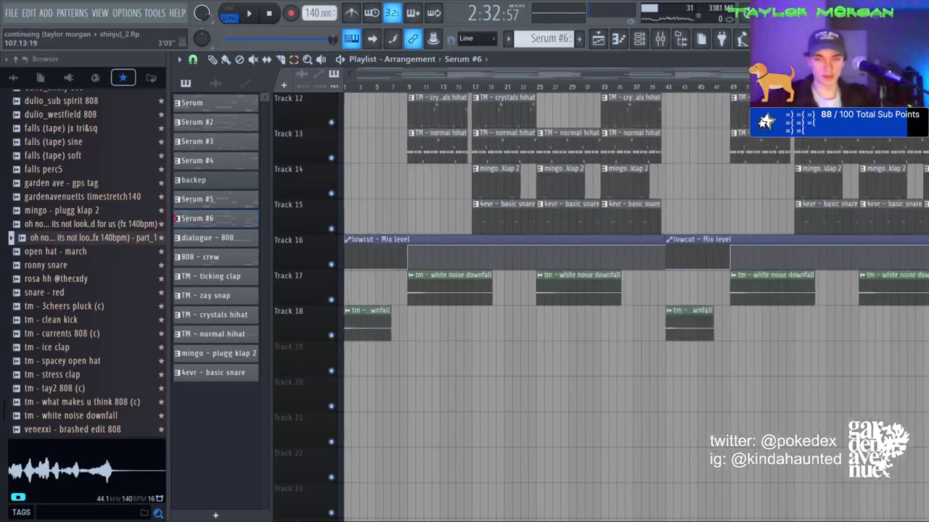
Review the clips on every track of the extended arrangement and play it from the start.
{"action": "scroll", "coordinate": [770, 228], "scroll_direction": "up", "scroll_amount": 10}
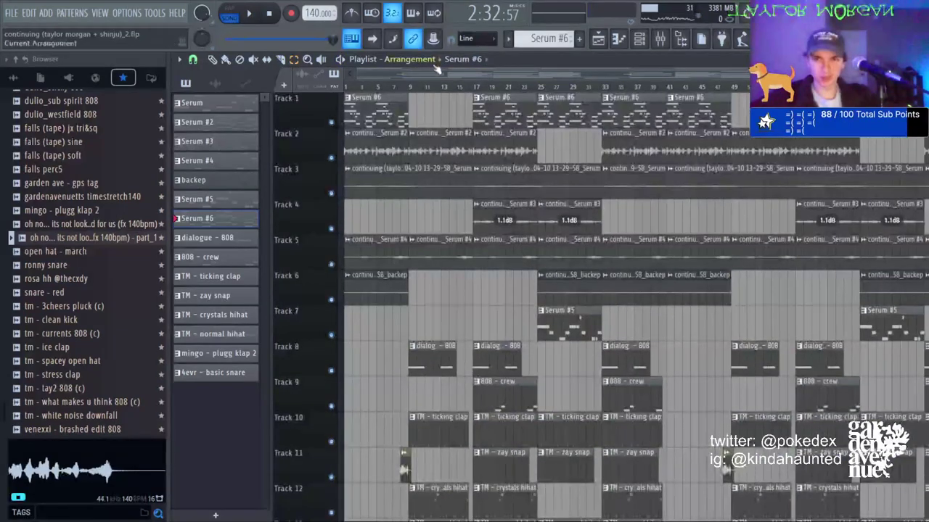
{"action": "scroll", "coordinate": [437, 80], "scroll_direction": "down", "scroll_amount": 3}
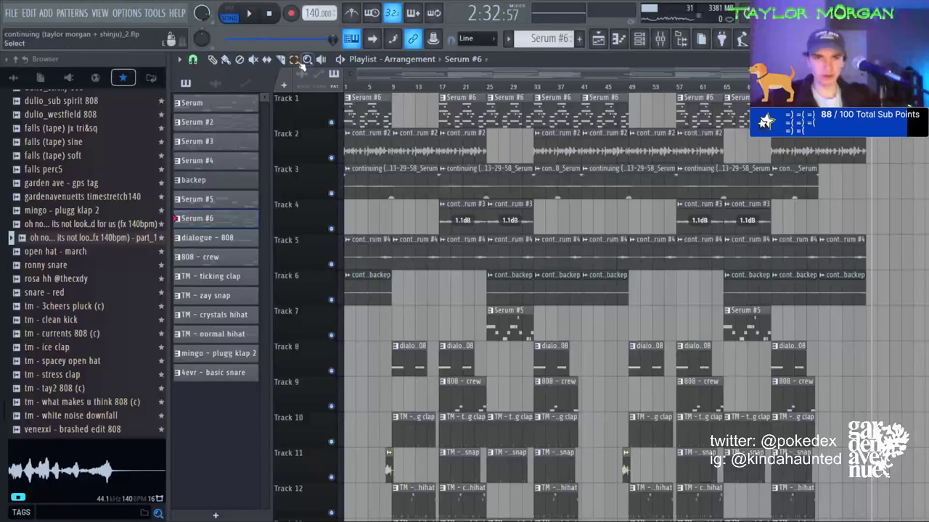
{"action": "scroll", "coordinate": [371, 301], "scroll_direction": "down", "scroll_amount": 5}
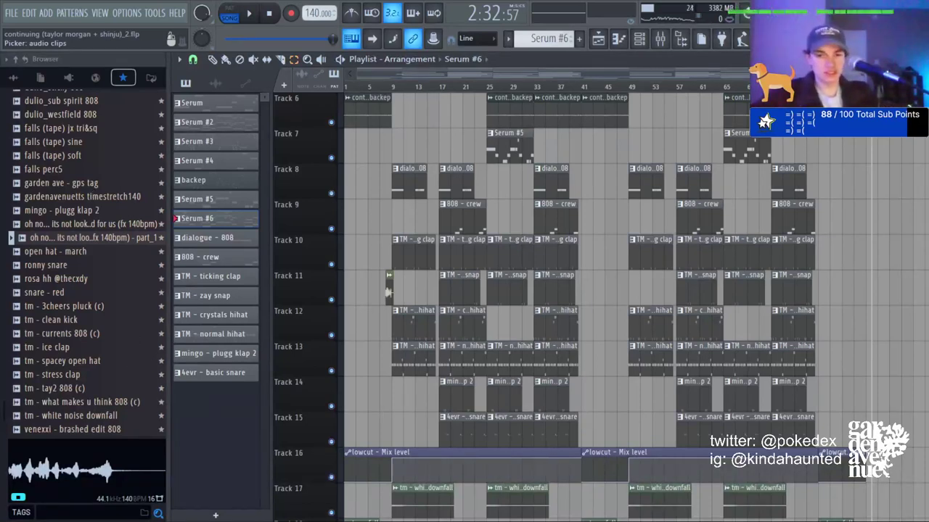
{"action": "key", "text": "space"}
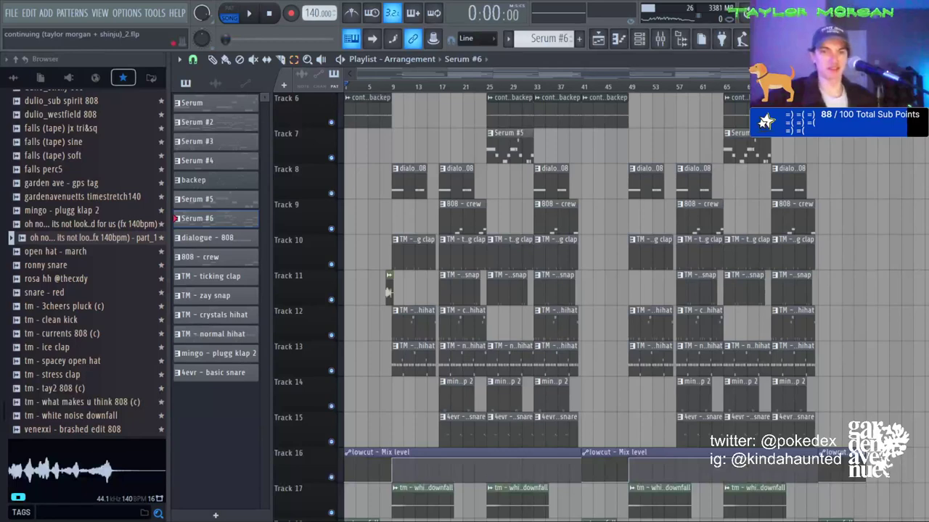
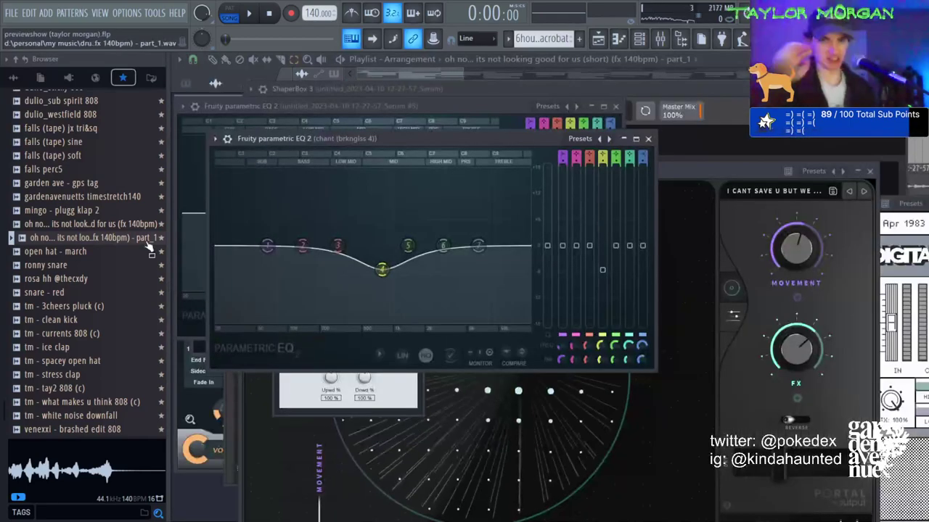
Solo the 808 pattern on Track 7 in the playlist and audition it from bar 3 and from bar 9.
{"action": "left_click", "coordinate": [441, 63]}
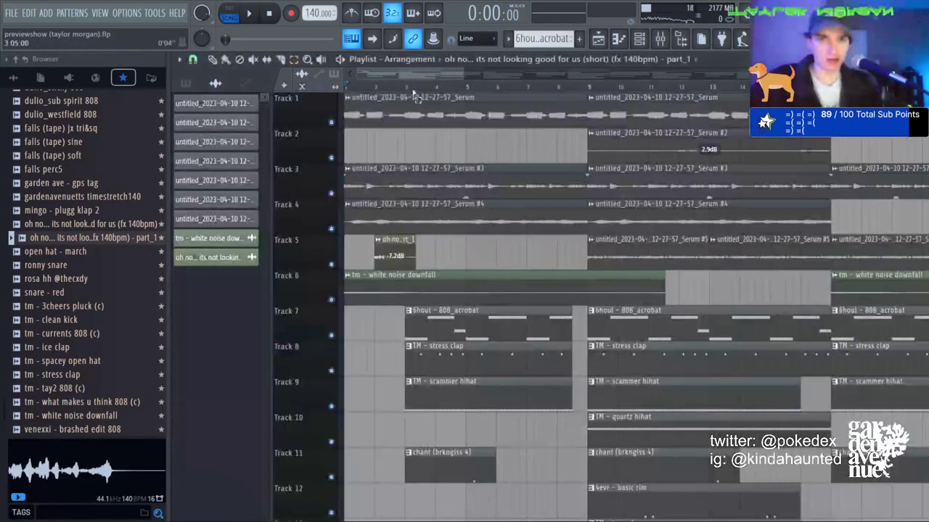
{"action": "left_click", "coordinate": [407, 86]}
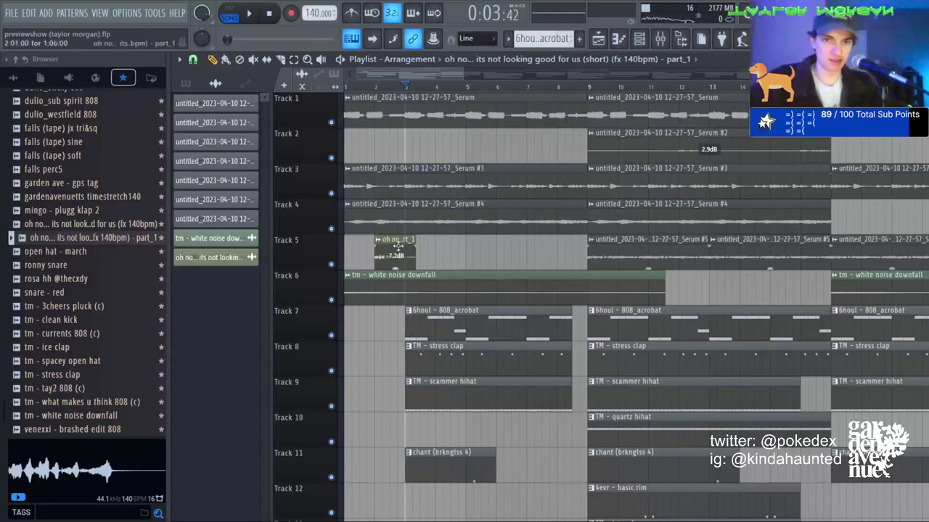
{"action": "right_click", "coordinate": [332, 336]}
{"action": "key", "text": "space"}
{"action": "left_click", "coordinate": [589, 85]}
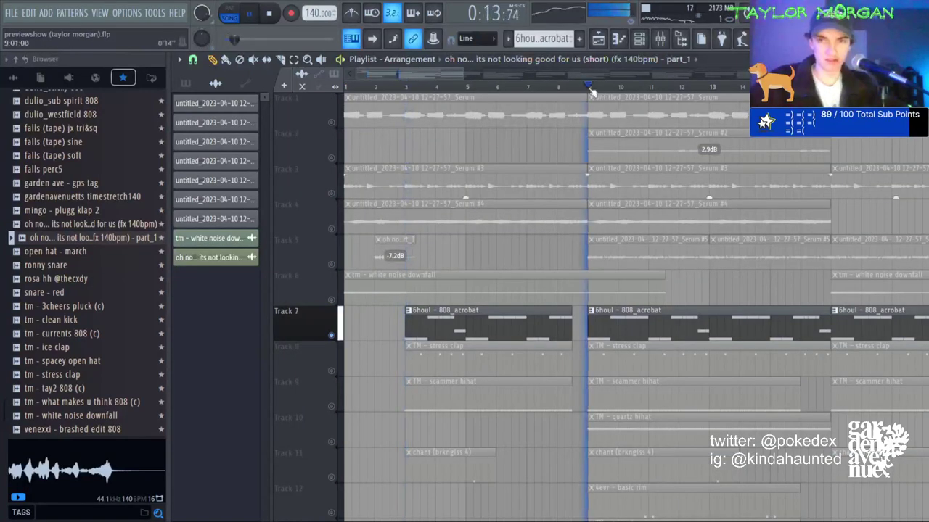
Replace the 6houl - 808_acrobat sample in the channel rack with !long plugg 808 from the favourite samples.
{"action": "left_click", "coordinate": [639, 38]}
{"action": "scroll", "coordinate": [72, 225], "scroll_direction": "up", "scroll_amount": 8}
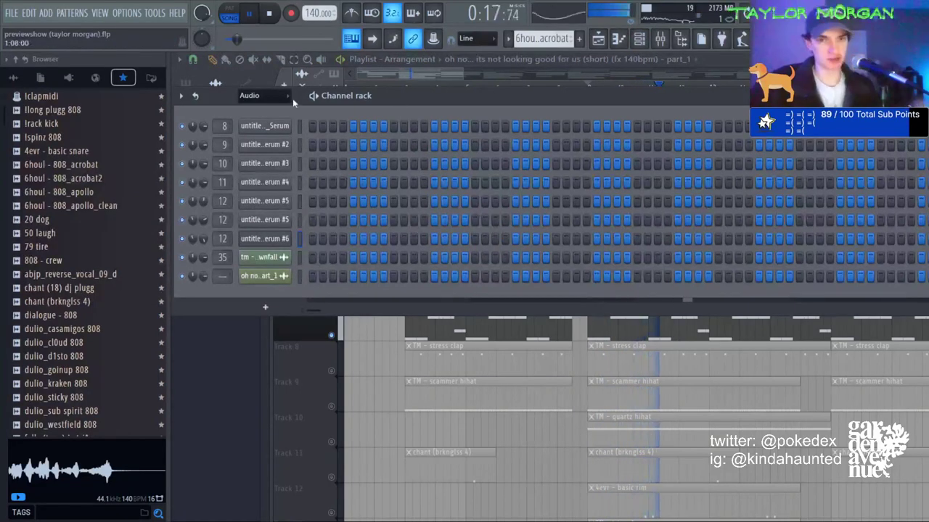
{"action": "scroll", "coordinate": [285, 97], "scroll_direction": "down", "scroll_amount": 1}
{"action": "left_click_drag", "start_coordinate": [58, 109], "coordinate": [267, 225]}
{"action": "scroll", "coordinate": [90, 317], "scroll_direction": "down", "scroll_amount": 6}
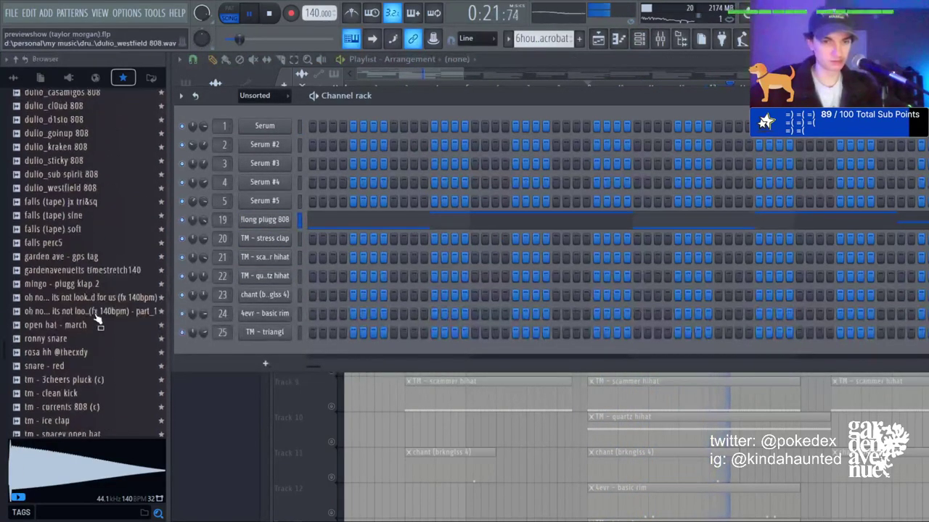
{"action": "scroll", "coordinate": [91, 316], "scroll_direction": "down", "scroll_amount": 2}
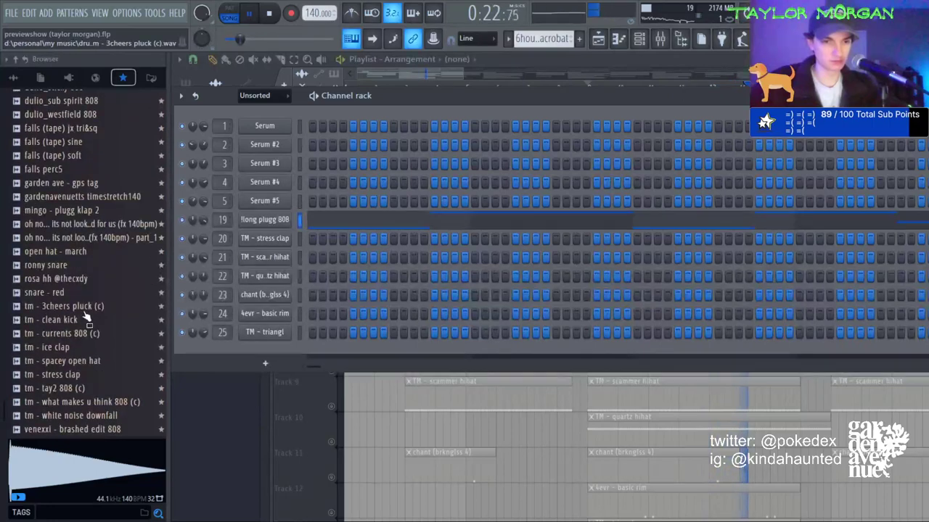
Raise the sample length and reduce the fade-out of !long plugg 808 in its sampler settings.
{"action": "left_click", "coordinate": [280, 225]}
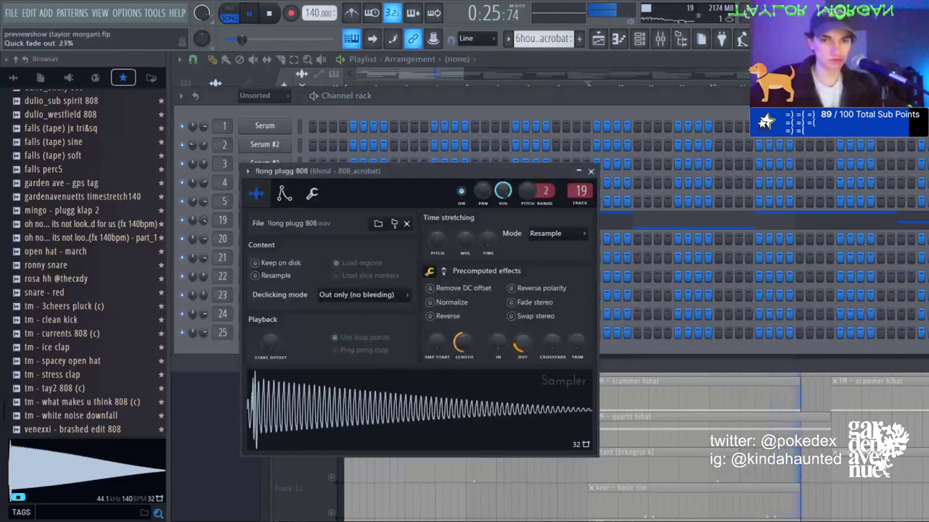
{"action": "key", "text": "space"}
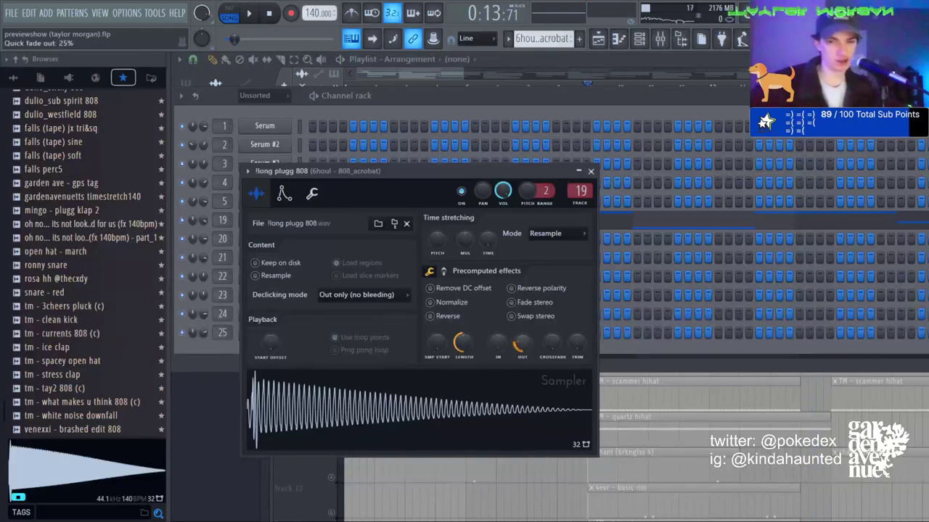
{"action": "mouse_move", "coordinate": [462, 342]}
{"action": "left_mouse_down"}
{"action": "mouse_move", "coordinate": [463, 353]}
{"action": "mouse_move", "coordinate": [463, 343]}
{"action": "left_mouse_up"}
{"action": "mouse_move", "coordinate": [524, 347]}
{"action": "left_mouse_down"}
{"action": "mouse_move", "coordinate": [524, 371]}
{"action": "mouse_move", "coordinate": [522, 338]}
{"action": "left_mouse_up"}
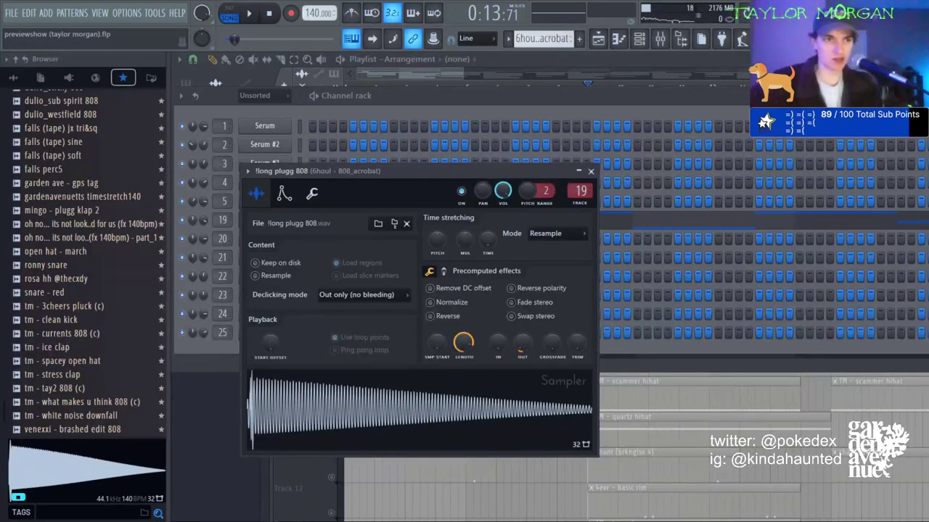
{"action": "left_click", "coordinate": [537, 96]}
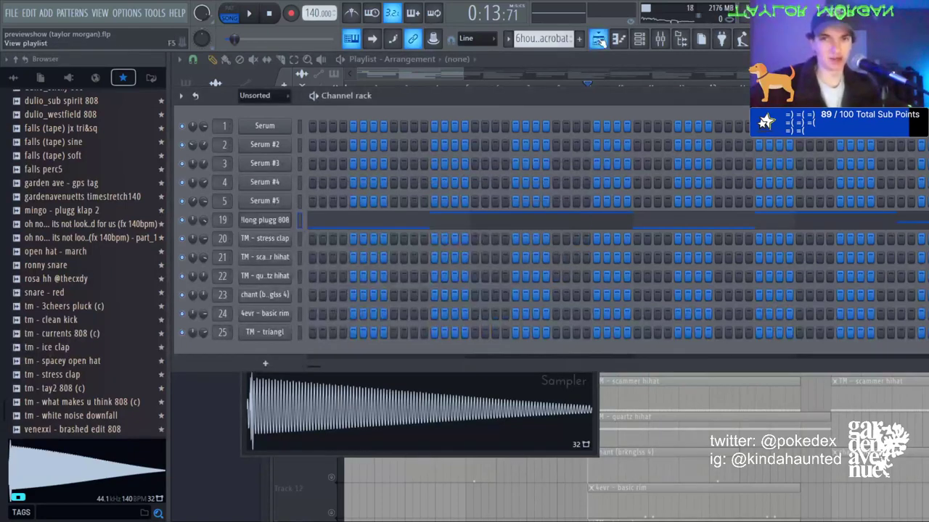
Unsolo Track 7 and play the whole beat from bar 1.
{"action": "left_click", "coordinate": [597, 38]}
{"action": "left_click", "coordinate": [348, 86]}
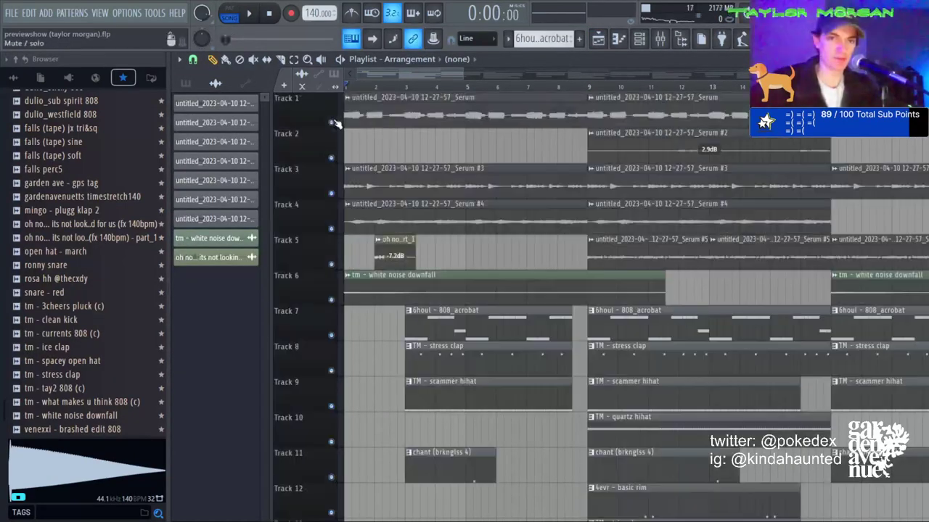
{"action": "key", "text": "space"}
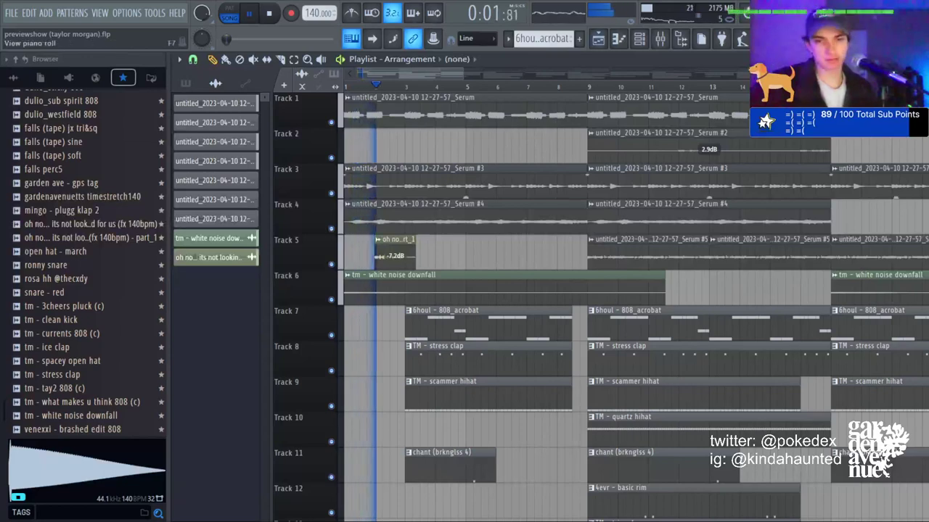
Add Fruity parametric EQ 2 to the TM - scammer hihat mixer track and cut about 3 dB near 9.7 kHz.
{"action": "key", "text": "F9"}
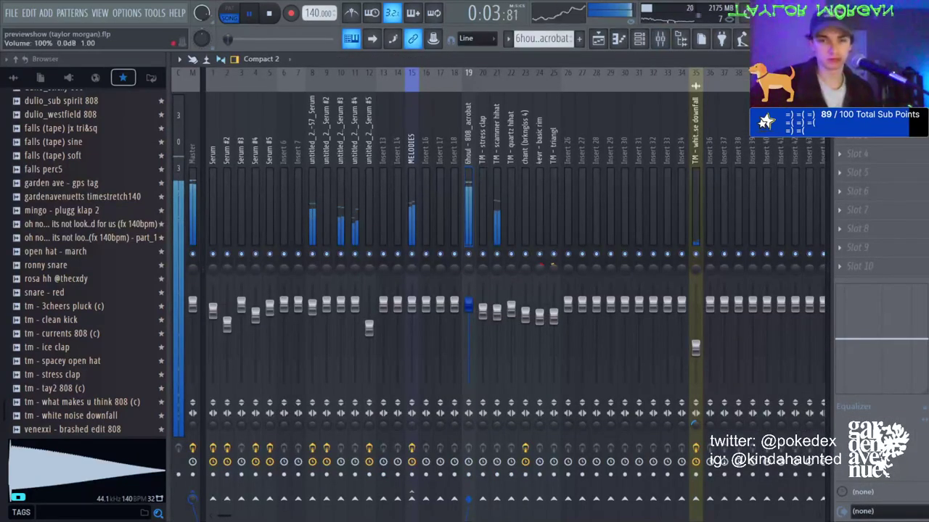
{"action": "left_click", "coordinate": [496, 312]}
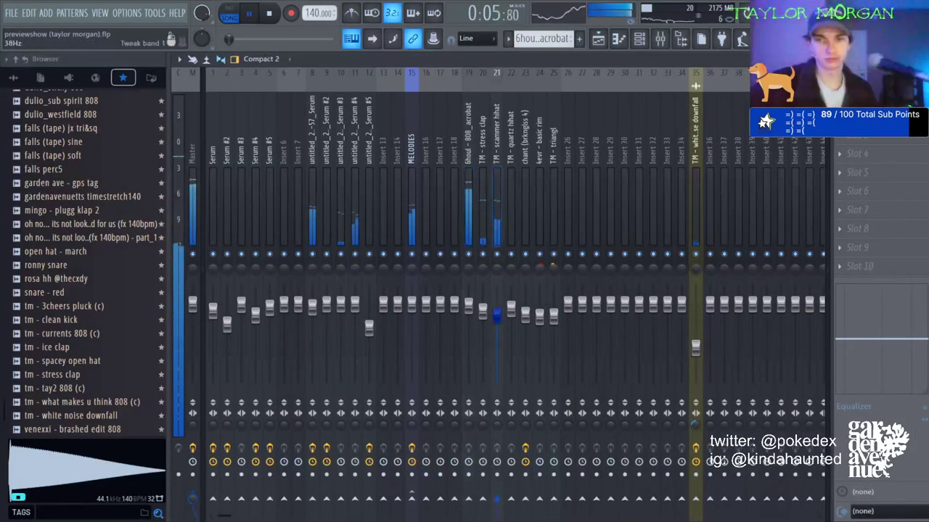
{"action": "left_click", "coordinate": [839, 154]}
{"action": "left_click", "coordinate": [599, 377]}
{"action": "left_click_drag", "start_coordinate": [444, 332], "coordinate": [578, 340]}
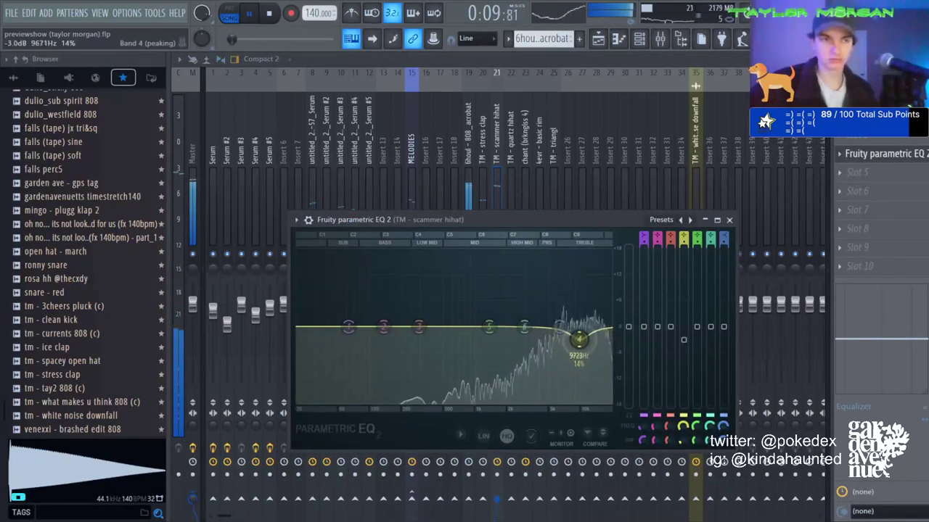
{"action": "key", "text": "Escape"}
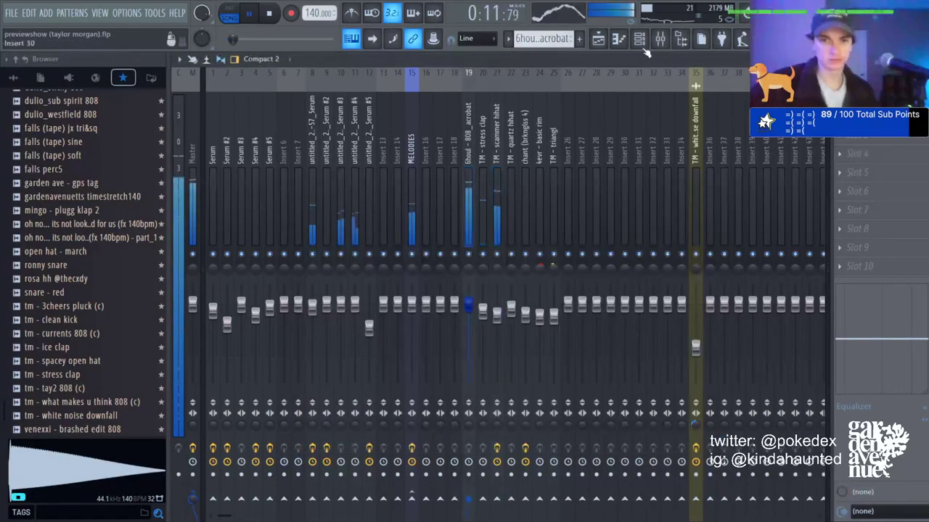
Set the !long plugg 808 channel volume to 93% and lower the TM - scammer hihat mixer level with the drums soloed.
{"action": "key", "text": "F6"}
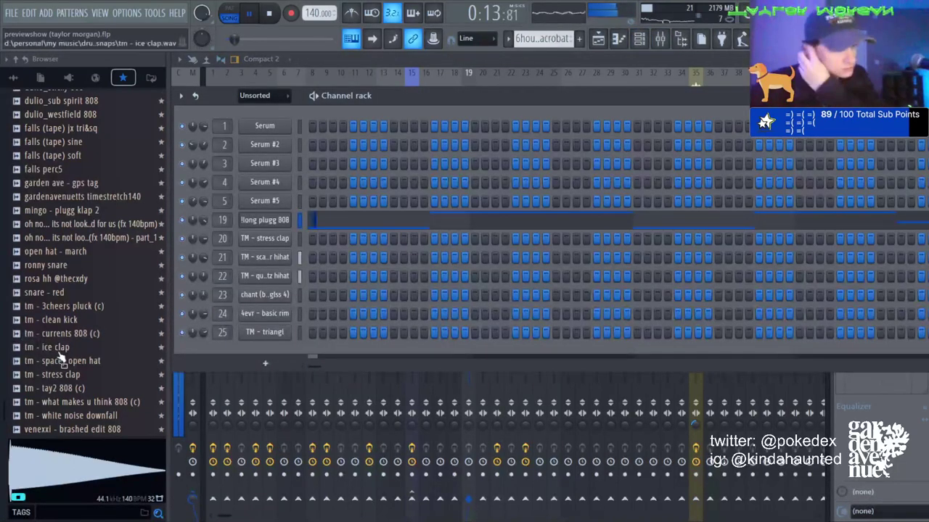
{"action": "left_click_drag", "start_coordinate": [204, 220], "coordinate": [204, 196]}
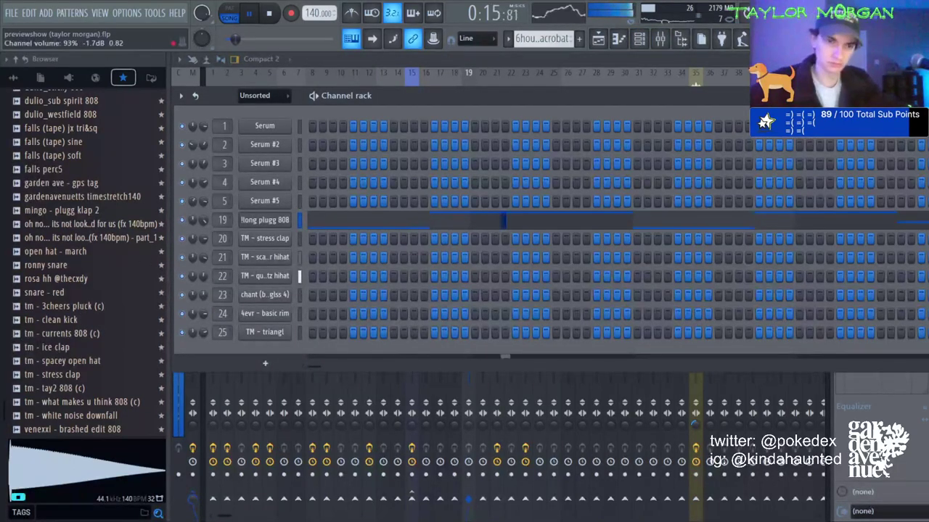
{"action": "key", "text": "F6"}
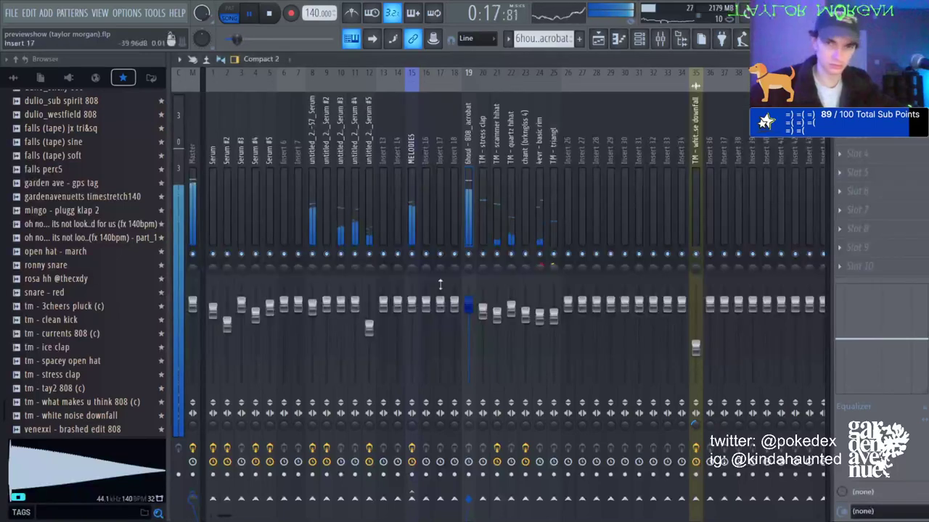
{"action": "left_click", "coordinate": [500, 256]}
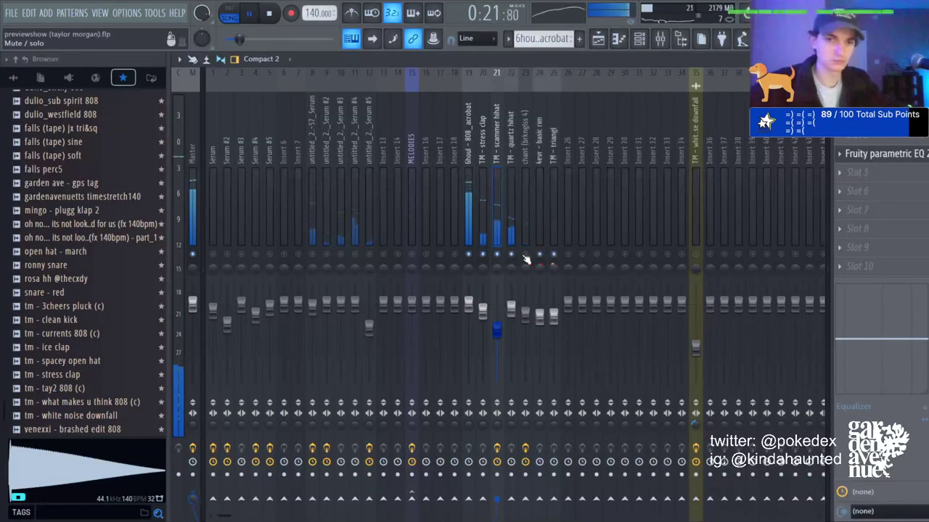
{"action": "left_click", "coordinate": [468, 301]}
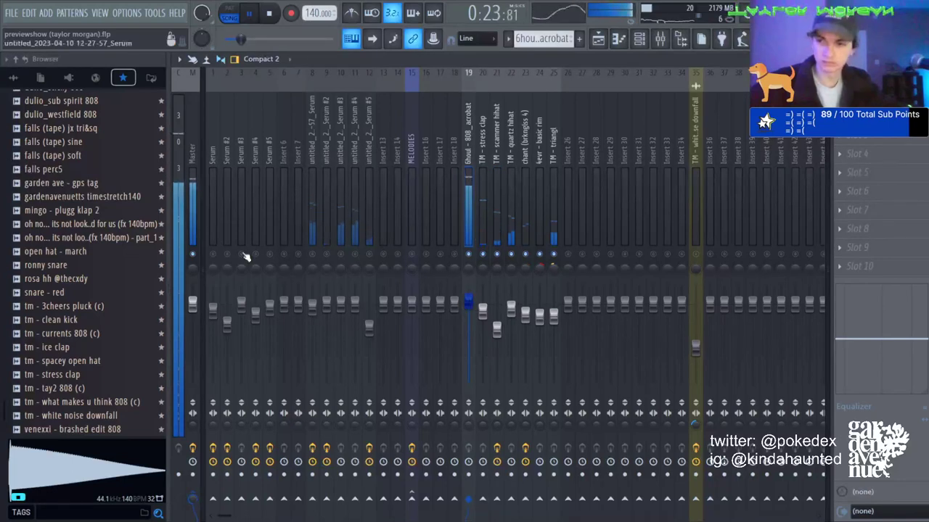
Solo the five rendered Serum melody tracks on mixer inserts 8 to 12.
{"action": "right_click", "coordinate": [313, 255]}
{"action": "left_click", "coordinate": [326, 254]}
{"action": "left_click", "coordinate": [355, 255]}
{"action": "left_click", "coordinate": [368, 255]}
{"action": "left_click", "coordinate": [341, 255]}
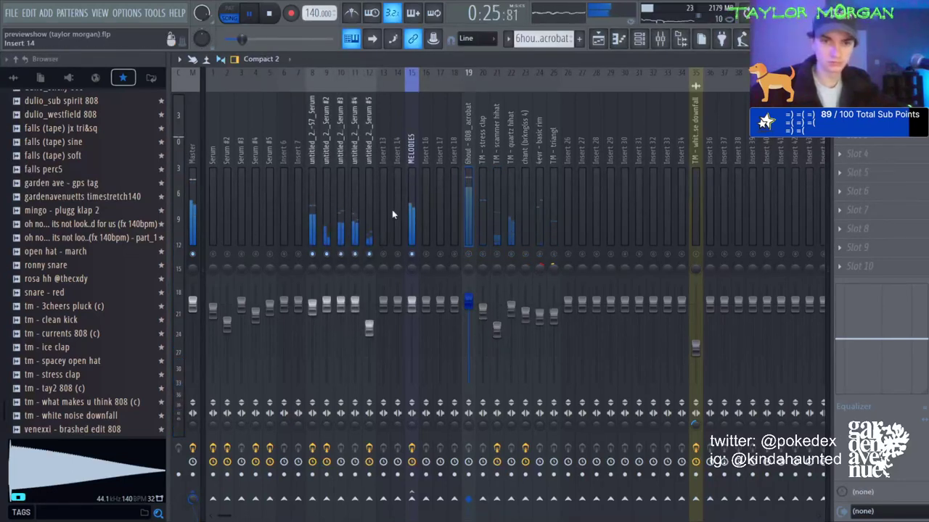
Add Fruity parametric EQ 2 to the MELODIES bus with dips near 300 Hz and between 2 and 5 kHz.
{"action": "left_click", "coordinate": [411, 218]}
{"action": "left_click", "coordinate": [388, 263]}
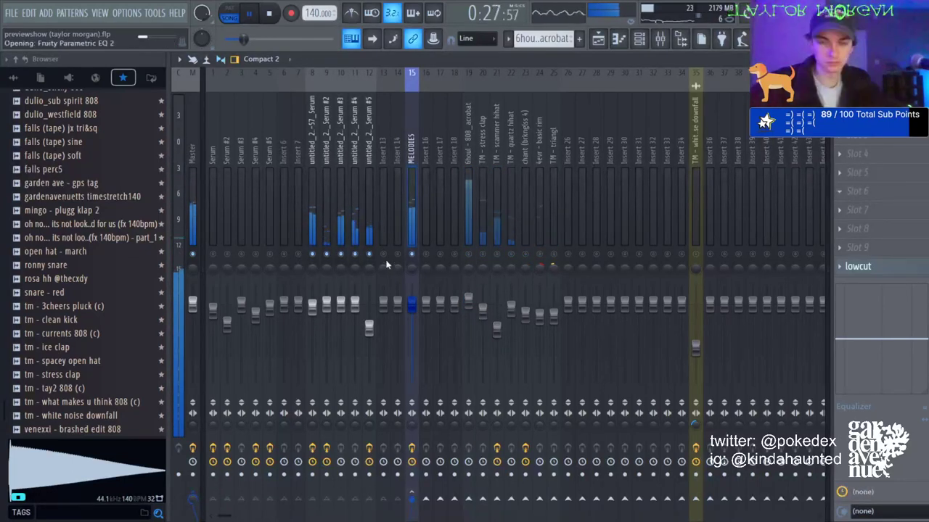
{"action": "scroll", "coordinate": [474, 250], "scroll_direction": "down", "scroll_amount": 4}
{"action": "left_click_drag", "start_coordinate": [422, 295], "coordinate": [512, 309]}
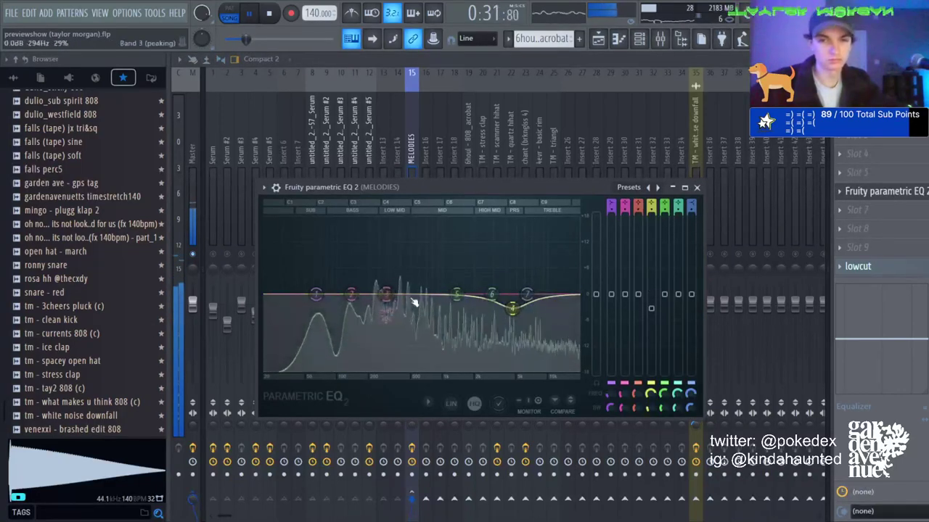
{"action": "mouse_move", "coordinate": [386, 294]}
{"action": "left_mouse_down"}
{"action": "mouse_move", "coordinate": [399, 245]}
{"action": "mouse_move", "coordinate": [389, 245]}
{"action": "mouse_move", "coordinate": [389, 330]}
{"action": "mouse_move", "coordinate": [390, 311]}
{"action": "left_mouse_up"}
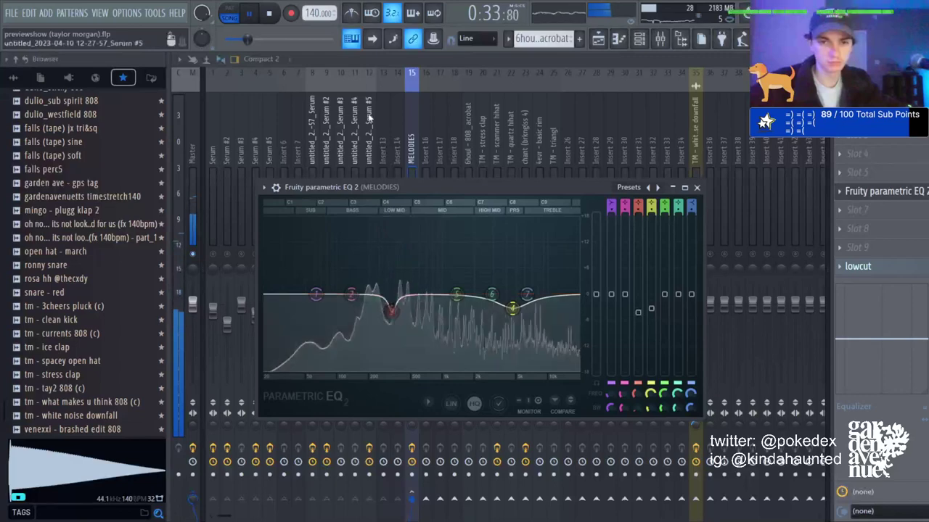
Unsolo the melody tracks and set the 6houl - 808_acrobat mixer volume to 106%.
{"action": "left_click", "coordinate": [370, 119]}
{"action": "right_click", "coordinate": [354, 254]}
{"action": "left_click_drag", "start_coordinate": [468, 305], "coordinate": [468, 302]}
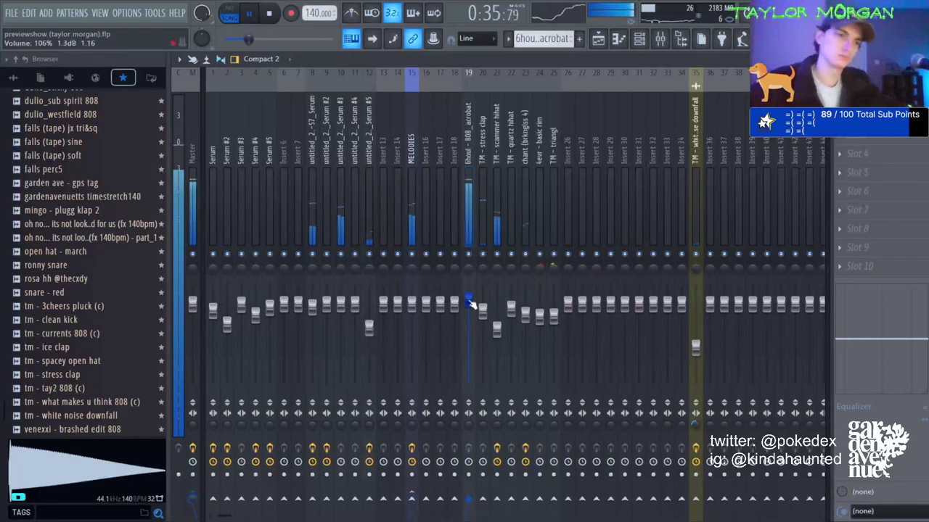
Lower the !long plugg 808 channel volume to 84% and replace its sample with 808 - crew.
{"action": "left_click", "coordinate": [650, 39]}
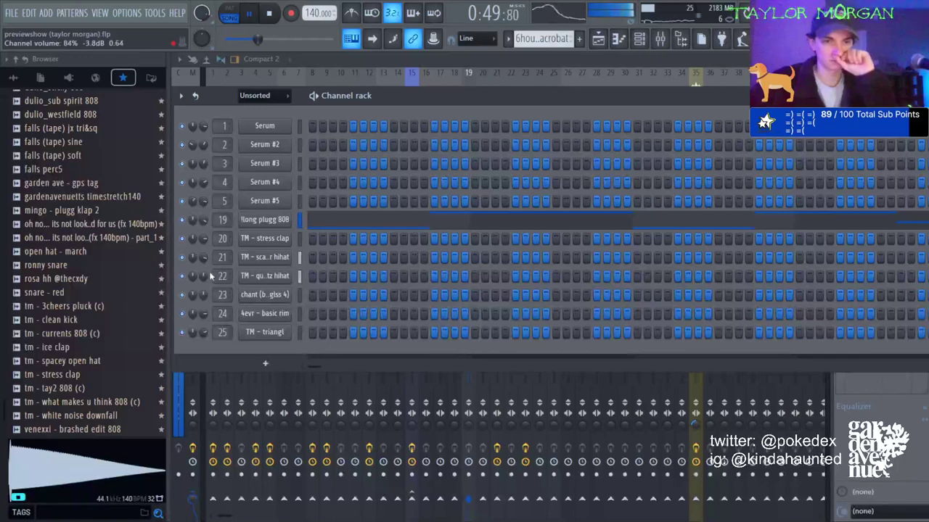
{"action": "key", "text": "F9"}
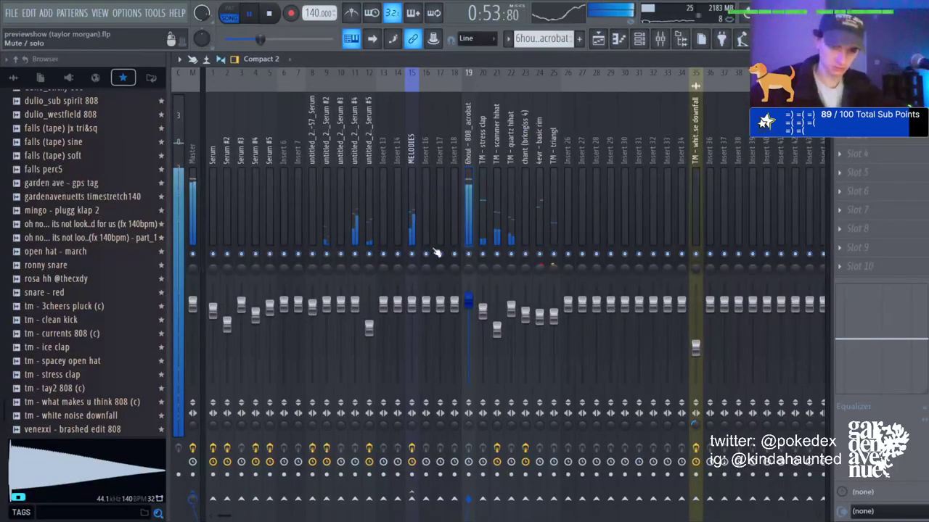
{"action": "left_click", "coordinate": [639, 40]}
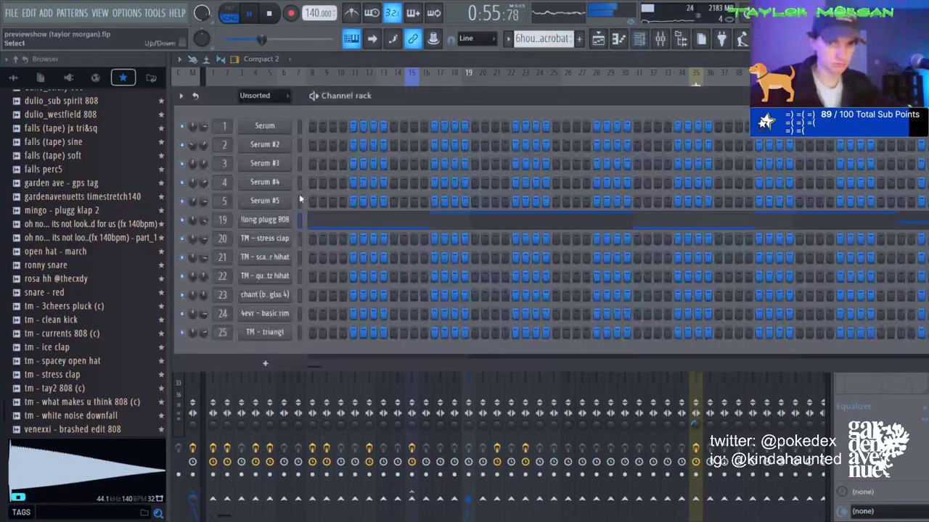
{"action": "scroll", "coordinate": [44, 258], "scroll_direction": "up", "scroll_amount": 5}
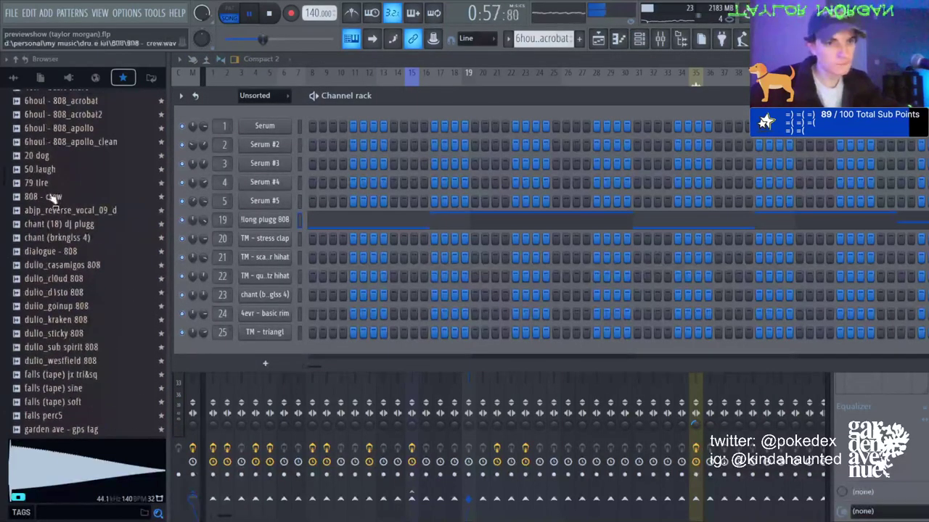
{"action": "left_click_drag", "start_coordinate": [48, 197], "coordinate": [264, 219]}
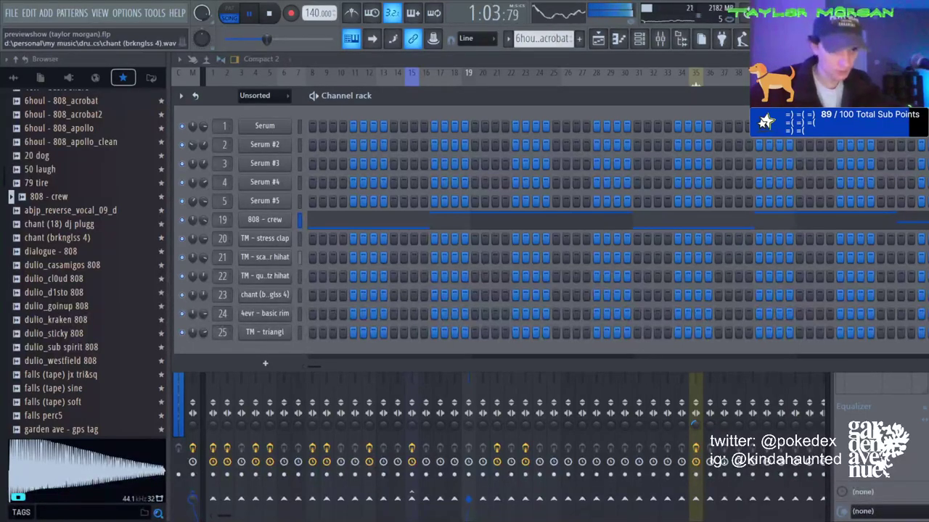
Try tm - what makes u think 808 (c), tm - 3cheers pluck (c) and dialogue - 808 in channel 19, ending on 808 - crew.
{"action": "scroll", "coordinate": [87, 261], "scroll_direction": "down", "scroll_amount": 6}
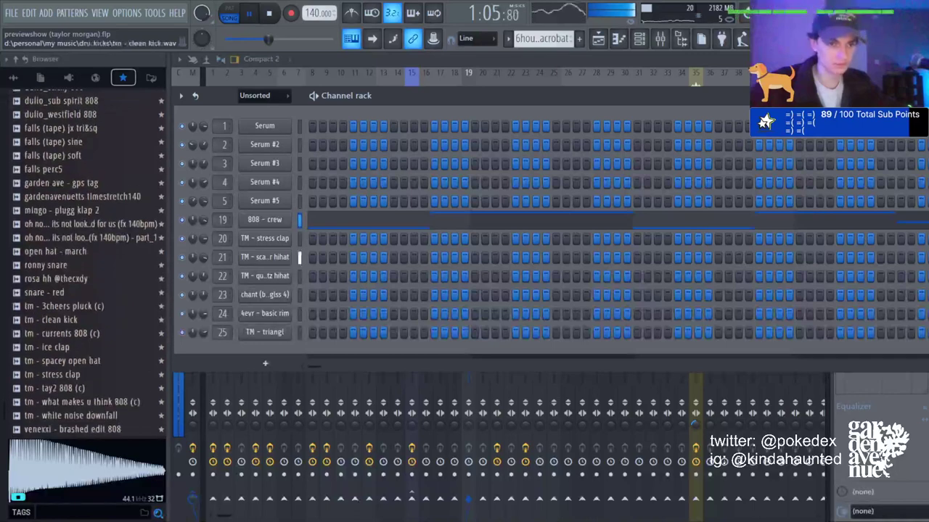
{"action": "middle_click", "coordinate": [79, 403]}
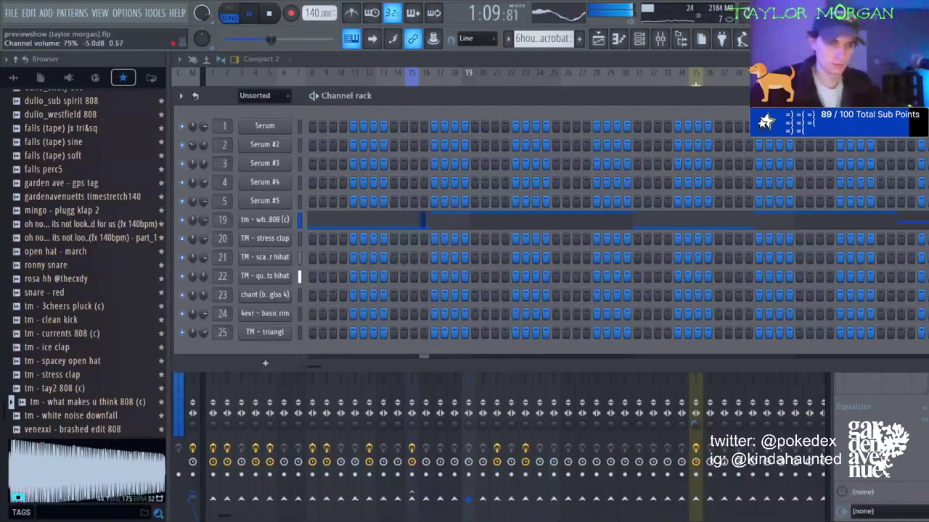
{"action": "middle_click", "coordinate": [85, 307]}
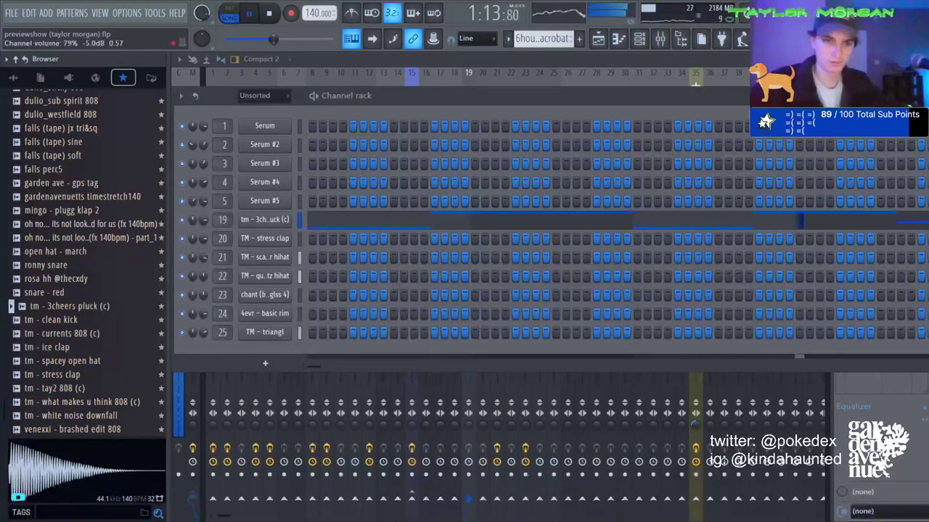
{"action": "scroll", "coordinate": [57, 268], "scroll_direction": "up", "scroll_amount": 6}
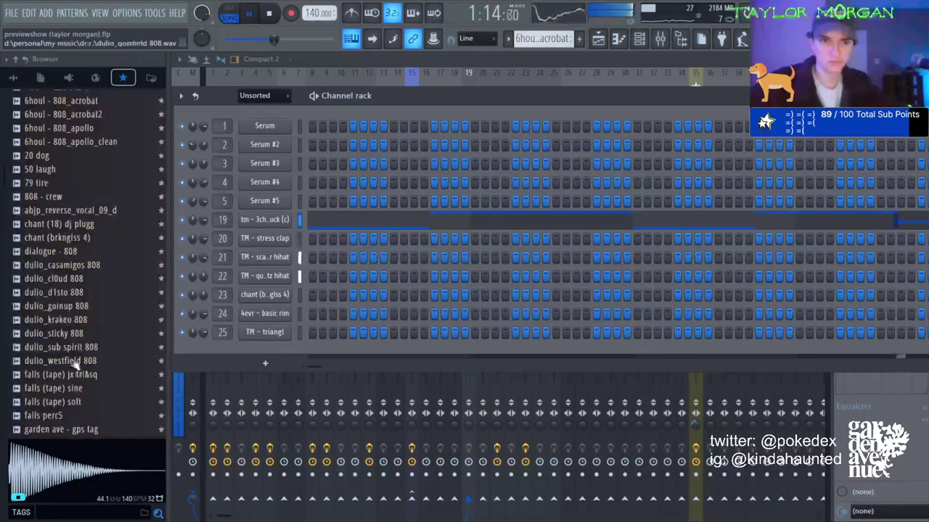
{"action": "middle_click", "coordinate": [72, 251]}
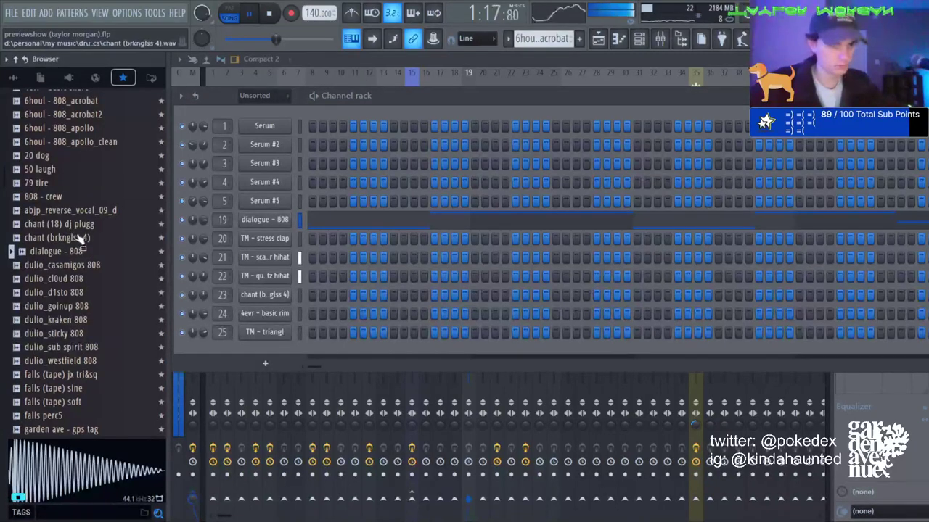
{"action": "middle_click", "coordinate": [48, 196]}
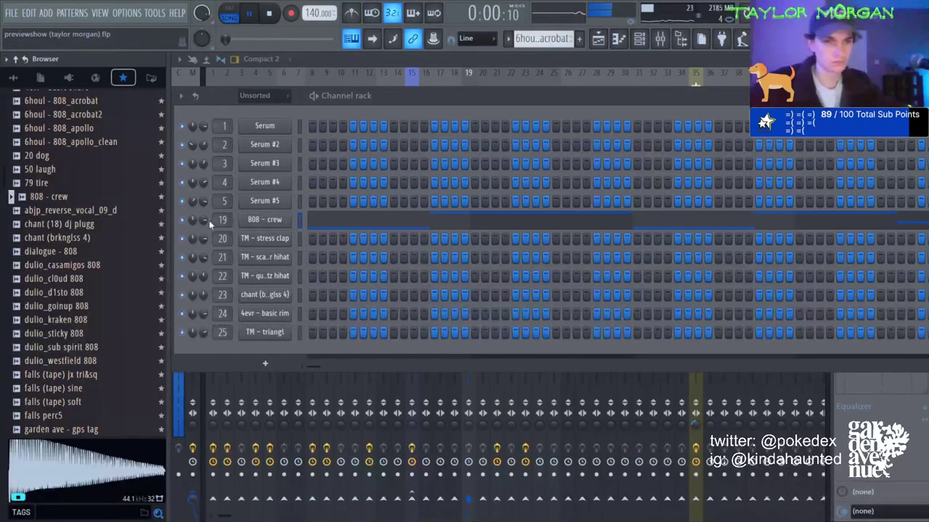
Set the 808 - crew sample's quick fade out to 11% and reset the 808 mixer insert's volume to its default level.
{"action": "left_click", "coordinate": [283, 220]}
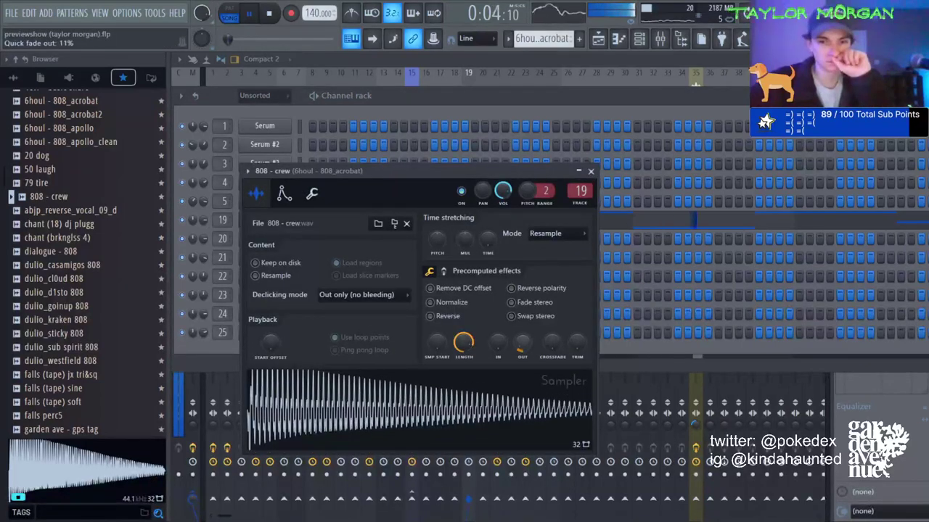
{"action": "key", "text": "F9"}
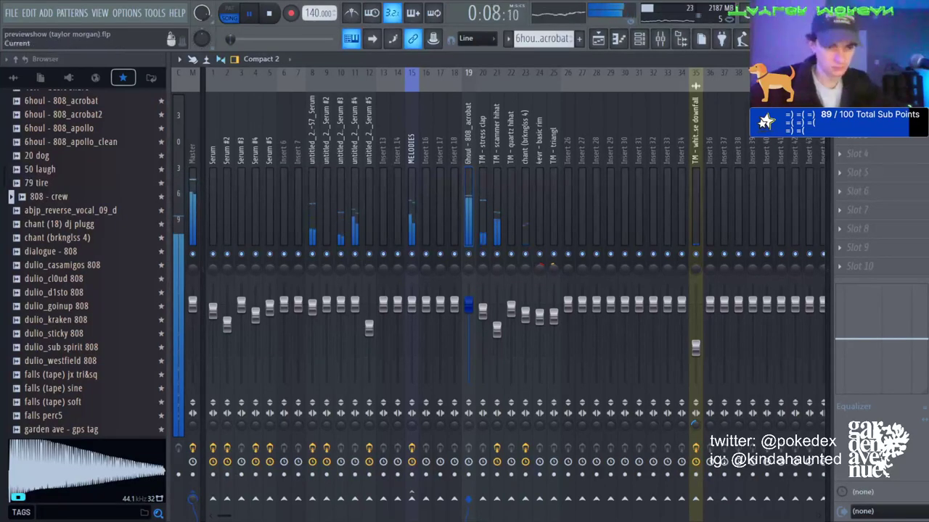
Try venexxi - brashed edit 808 in channel 19, replace it with 6houl - 808_acrobat, and restart playback.
{"action": "left_click", "coordinate": [638, 38]}
{"action": "scroll", "coordinate": [41, 213], "scroll_direction": "down", "scroll_amount": 4}
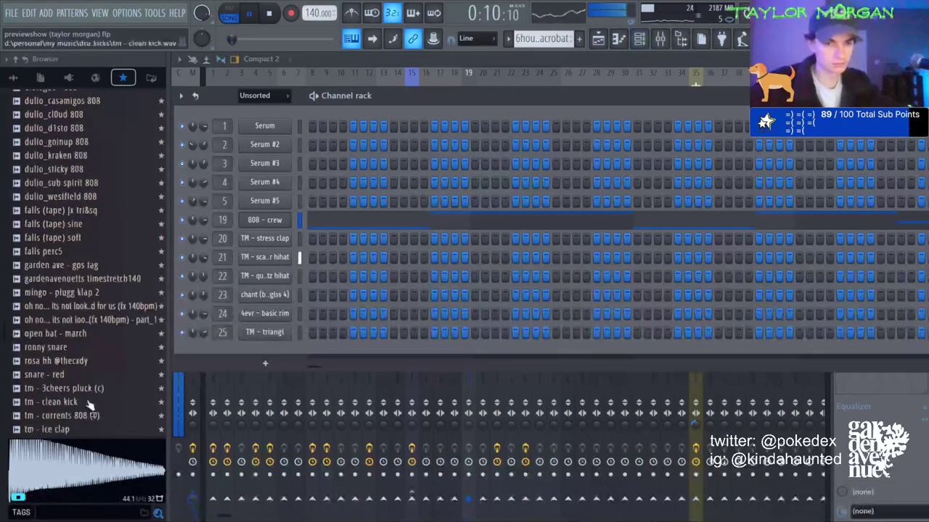
{"action": "scroll", "coordinate": [41, 212], "scroll_direction": "down", "scroll_amount": 2}
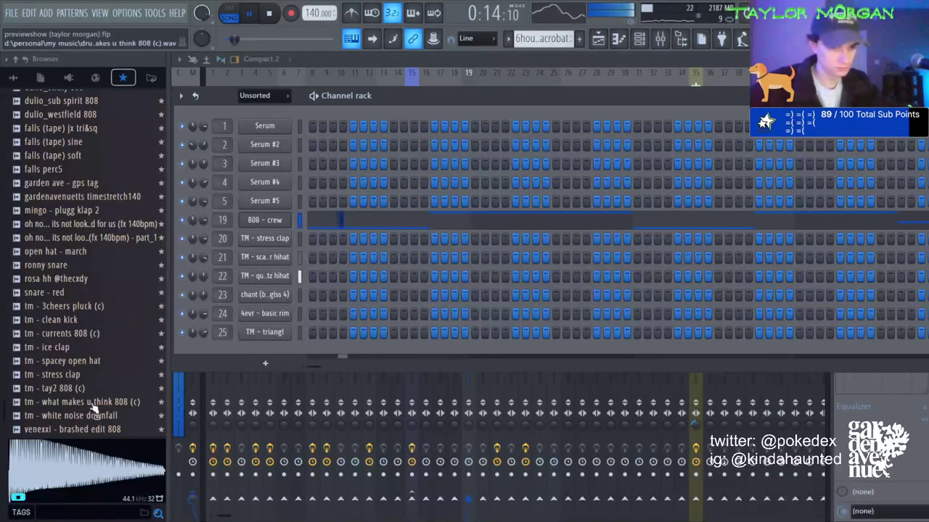
{"action": "left_click", "coordinate": [100, 430]}
{"action": "scroll", "coordinate": [93, 216], "scroll_direction": "up", "scroll_amount": 8}
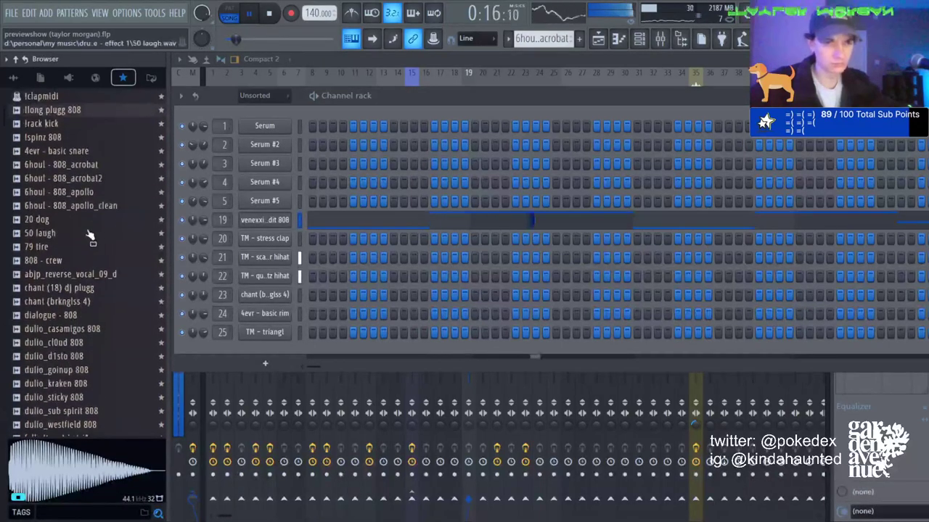
{"action": "left_click_drag", "start_coordinate": [65, 165], "coordinate": [264, 220]}
{"action": "key", "text": "space"}
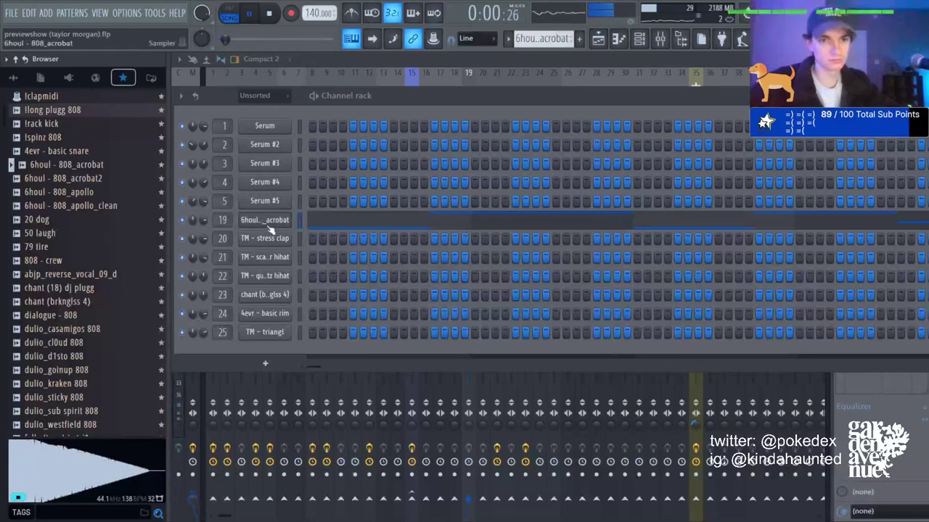
Adjust the 6houl - 808_acrobat sample's length and fade-out in its sampler settings and audition the sound.
{"action": "left_click", "coordinate": [266, 224]}
{"action": "left_click_drag", "start_coordinate": [463, 343], "coordinate": [522, 339]}
{"action": "left_click", "coordinate": [407, 388]}
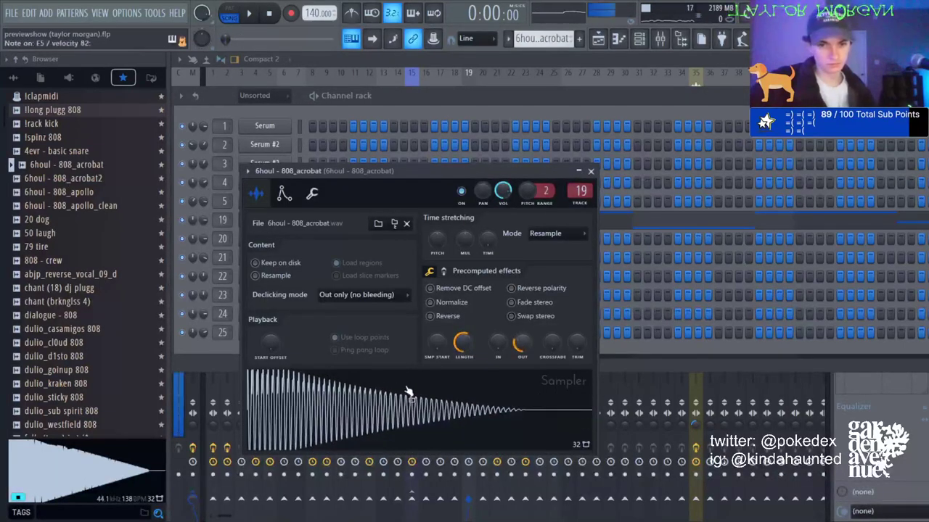
{"action": "left_click", "coordinate": [559, 82]}
Play the arrangement from the start and check the playlist layout and the mixer levels.
{"action": "key", "text": "space"}
{"action": "key", "text": "F5"}
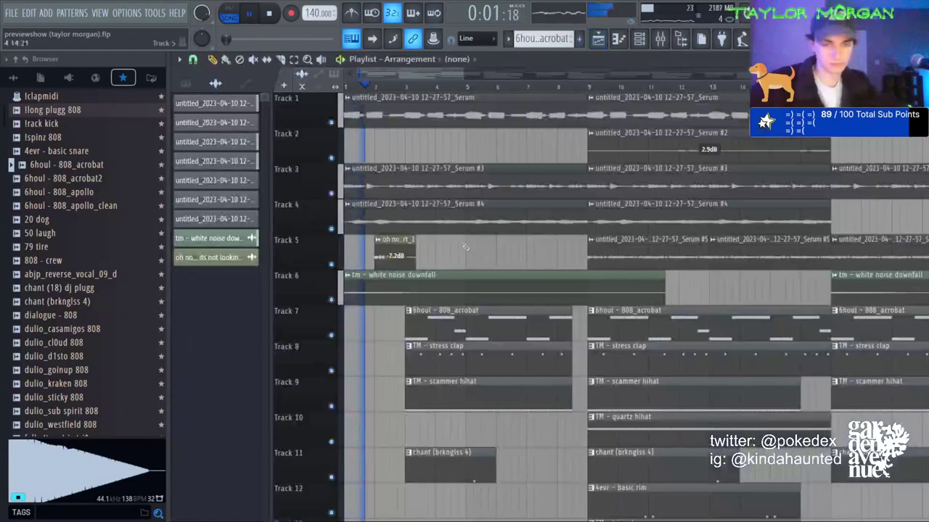
{"action": "key", "text": "F9"}
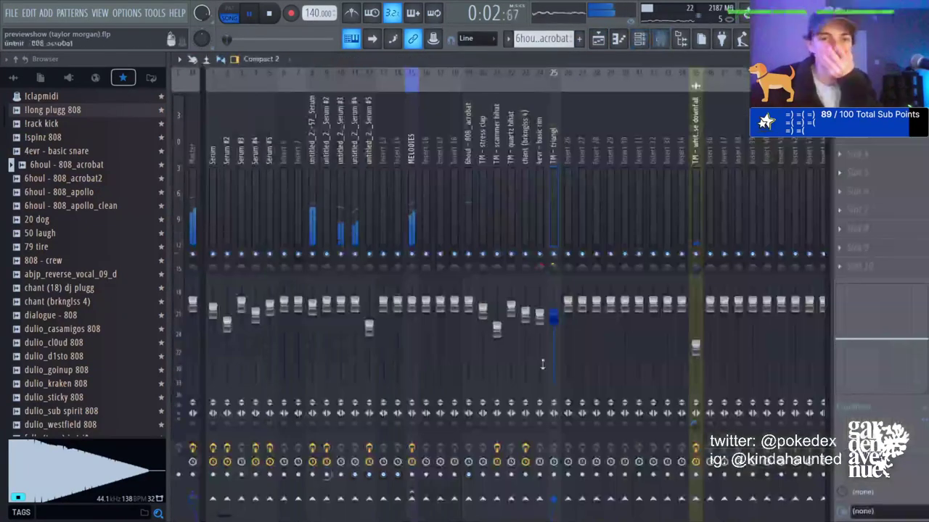
Replace the 6houl - 808_acrobat channel's sample with !long plugg 808 and open that channel's sampler settings.
{"action": "left_click", "coordinate": [469, 305]}
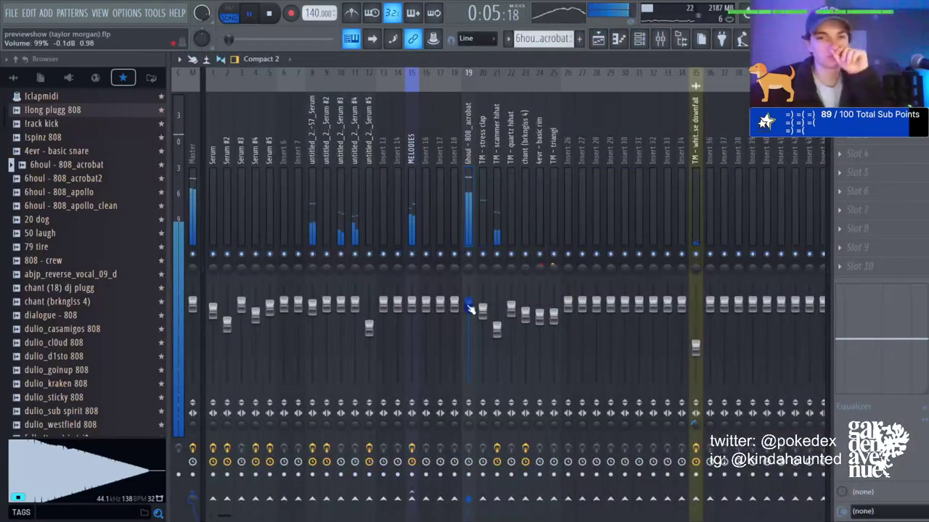
{"action": "key", "text": "F6"}
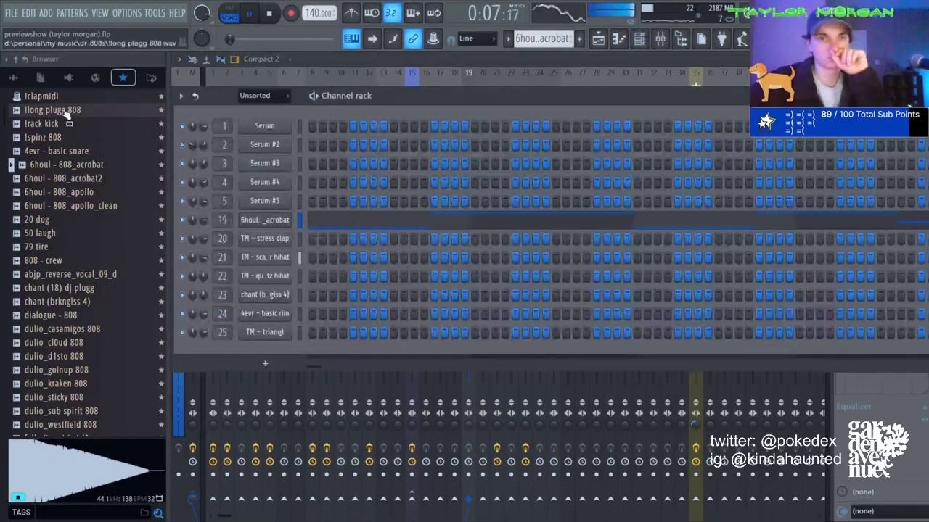
{"action": "left_click_drag", "start_coordinate": [63, 109], "coordinate": [328, 208]}
{"action": "left_click", "coordinate": [264, 219]}
Adjust the !long plugg 808 sample's length and fade-out, and slightly lower the channel's volume.
{"action": "left_click_drag", "start_coordinate": [463, 343], "coordinate": [470, 319]}
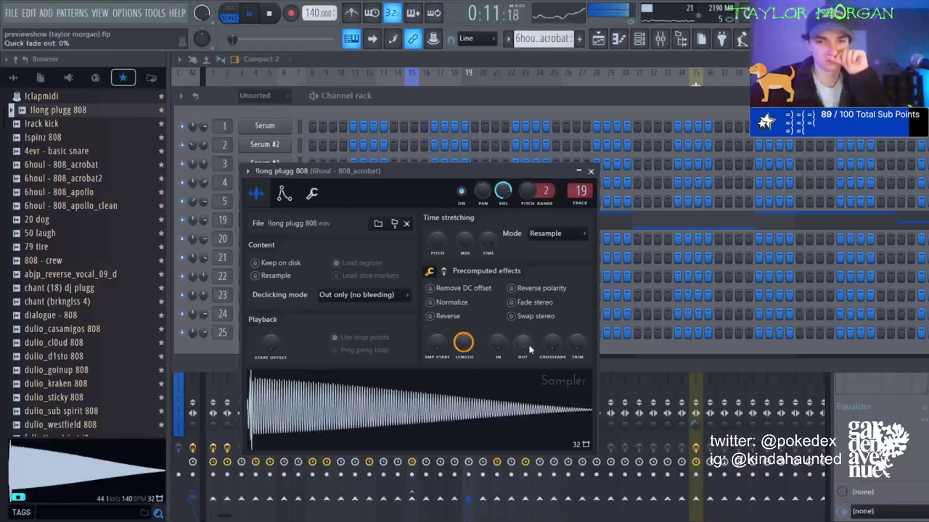
{"action": "left_click_drag", "start_coordinate": [522, 343], "coordinate": [520, 327]}
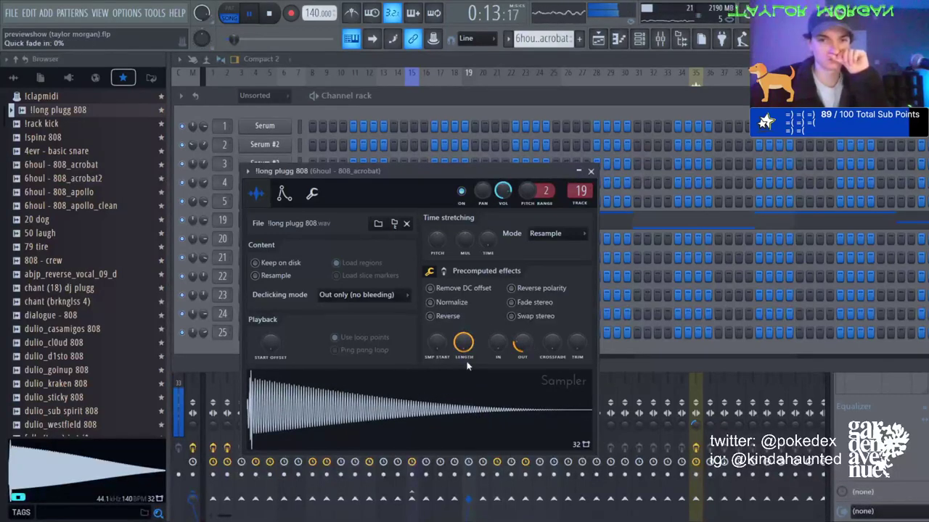
{"action": "left_click_drag", "start_coordinate": [468, 344], "coordinate": [522, 356]}
{"action": "left_click", "coordinate": [442, 107]}
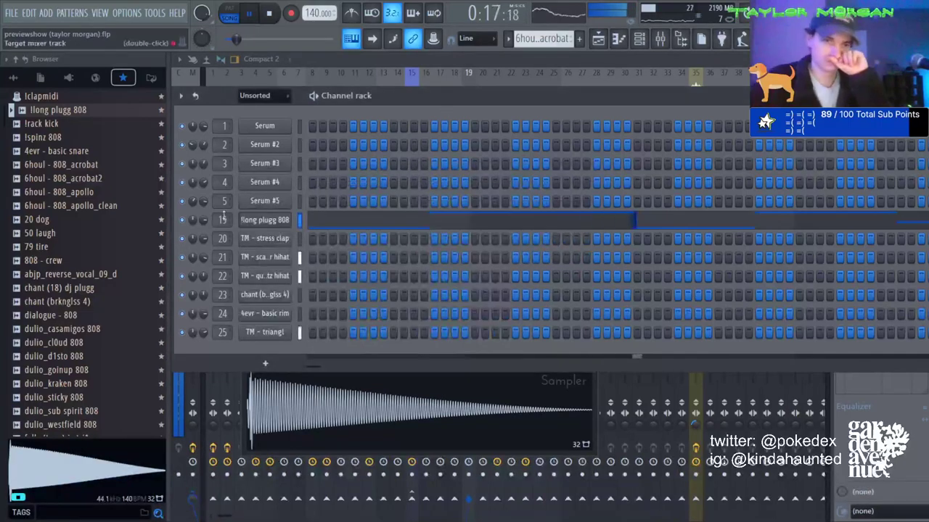
{"action": "left_click_drag", "start_coordinate": [204, 219], "coordinate": [204, 225]}
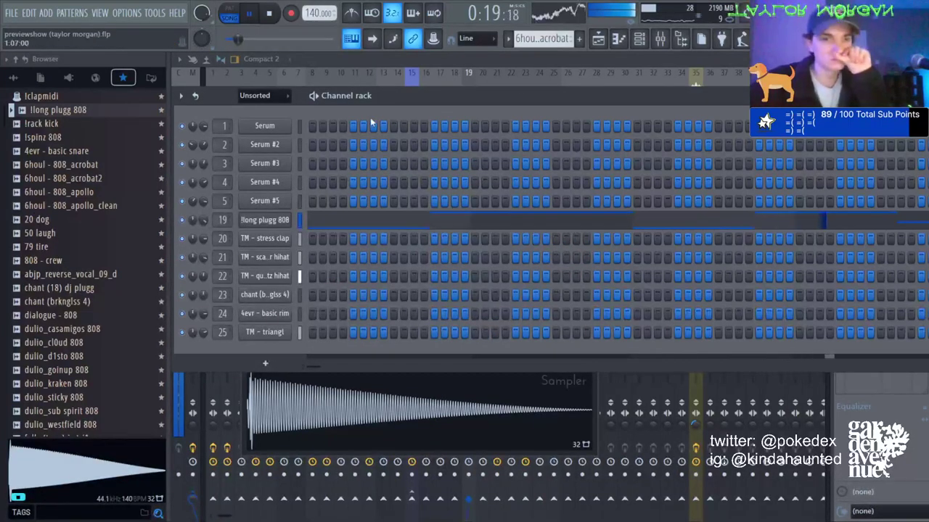
Lower the mixer levels of the recorded Serum #3 and Serum #4 tracks slightly, and stop playback in the playlist.
{"action": "left_click", "coordinate": [516, 58]}
{"action": "left_click", "coordinate": [599, 42]}
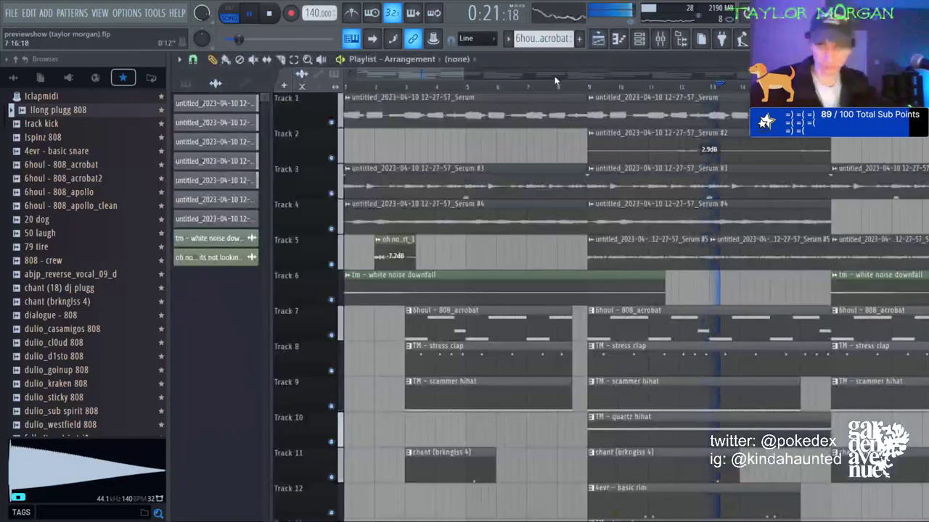
{"action": "scroll", "coordinate": [557, 85], "scroll_direction": "down", "scroll_amount": 2}
{"action": "scroll", "coordinate": [558, 86], "scroll_direction": "down", "scroll_amount": 2}
{"action": "left_click", "coordinate": [660, 40]}
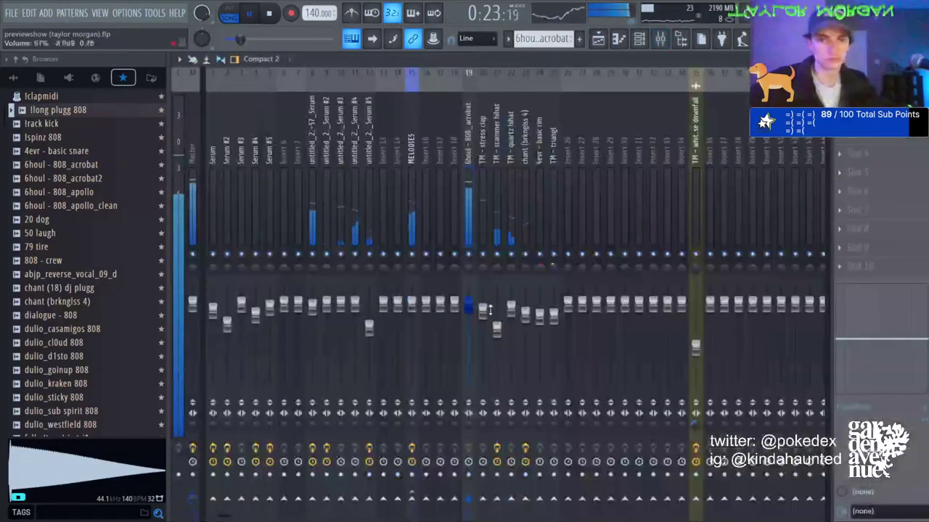
{"action": "mouse_move", "coordinate": [341, 307]}
{"action": "left_mouse_down"}
{"action": "mouse_move", "coordinate": [355, 312]}
{"action": "mouse_move", "coordinate": [355, 332]}
{"action": "mouse_move", "coordinate": [355, 316]}
{"action": "mouse_move", "coordinate": [341, 310]}
{"action": "left_mouse_up"}
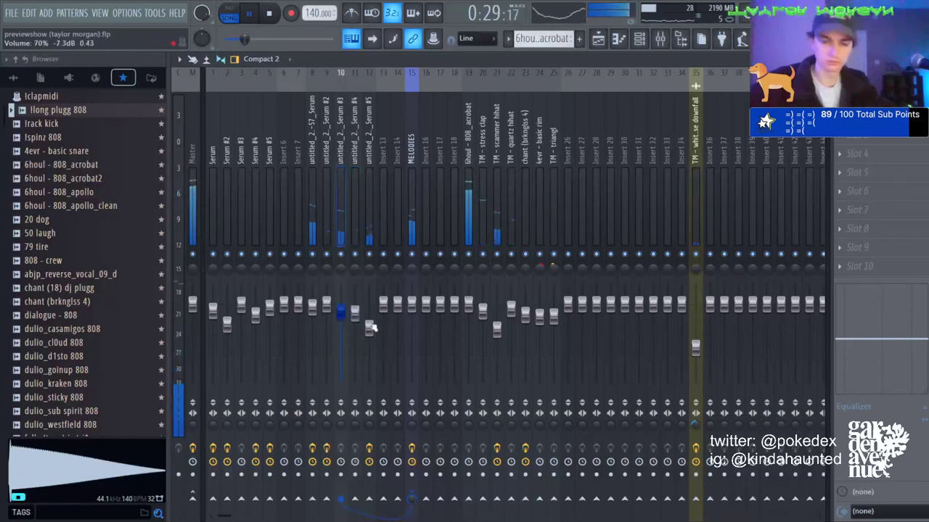
{"action": "left_click", "coordinate": [368, 327]}
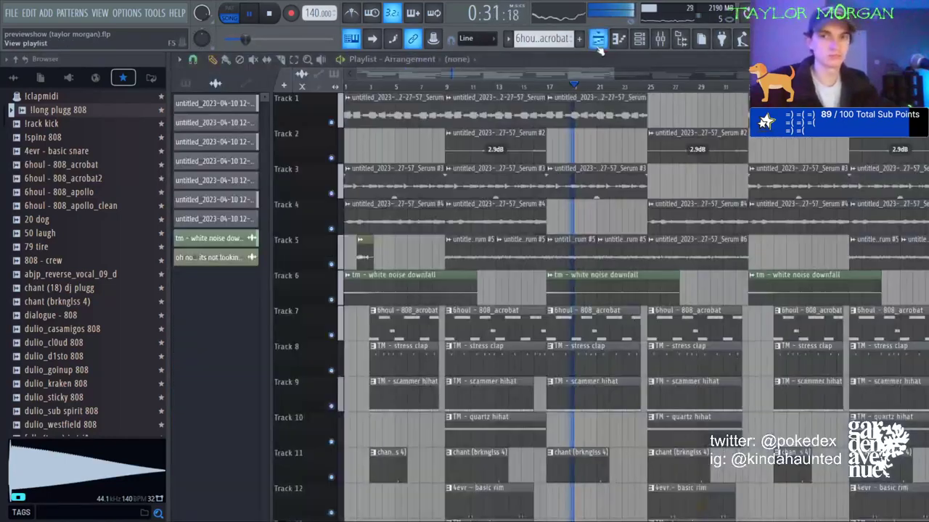
{"action": "left_click", "coordinate": [598, 38]}
{"action": "key", "text": "space"}
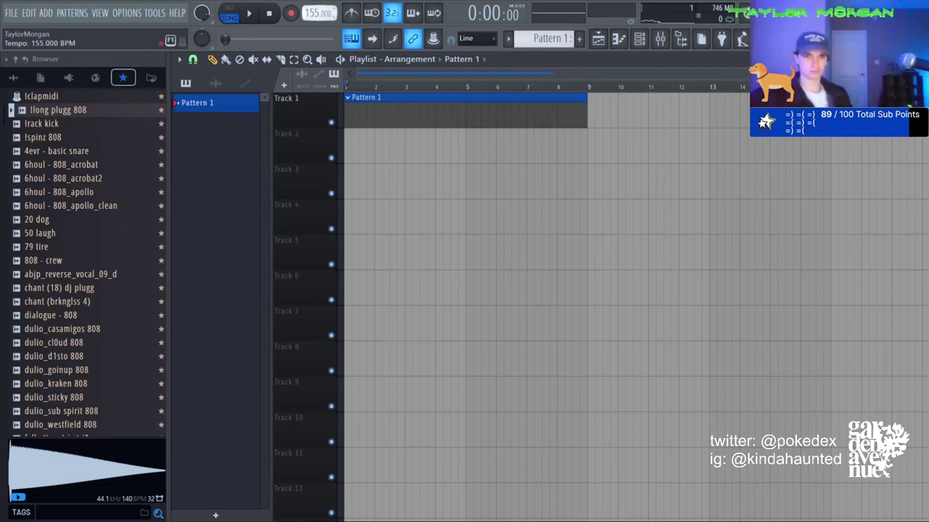
Switch the Serum channel's preset to TM - pluck_wind and bring the channel rack back to the front.
{"action": "left_click", "coordinate": [640, 38]}
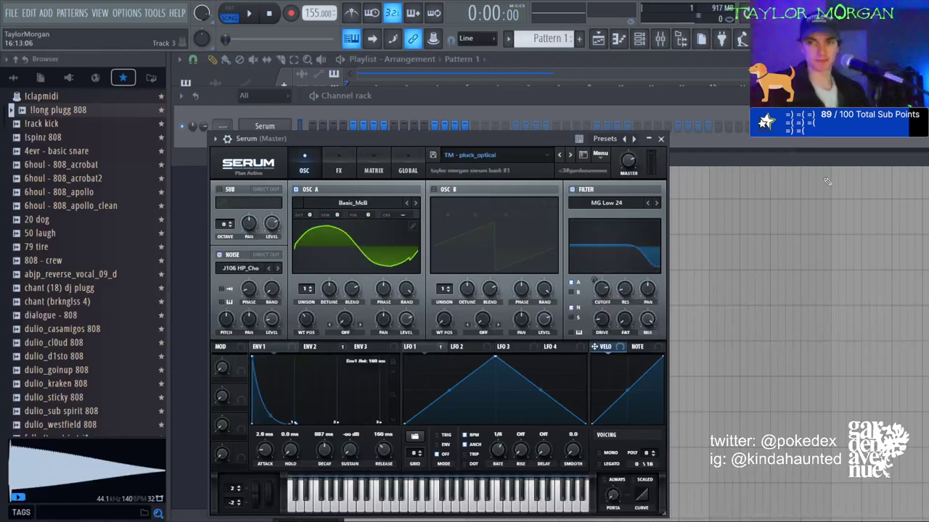
{"action": "left_click", "coordinate": [569, 156]}
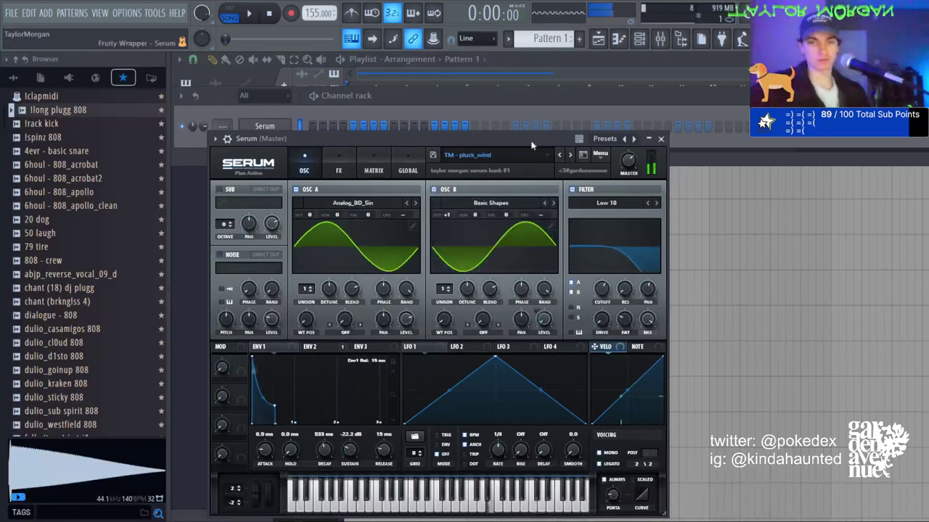
{"action": "left_click", "coordinate": [373, 115]}
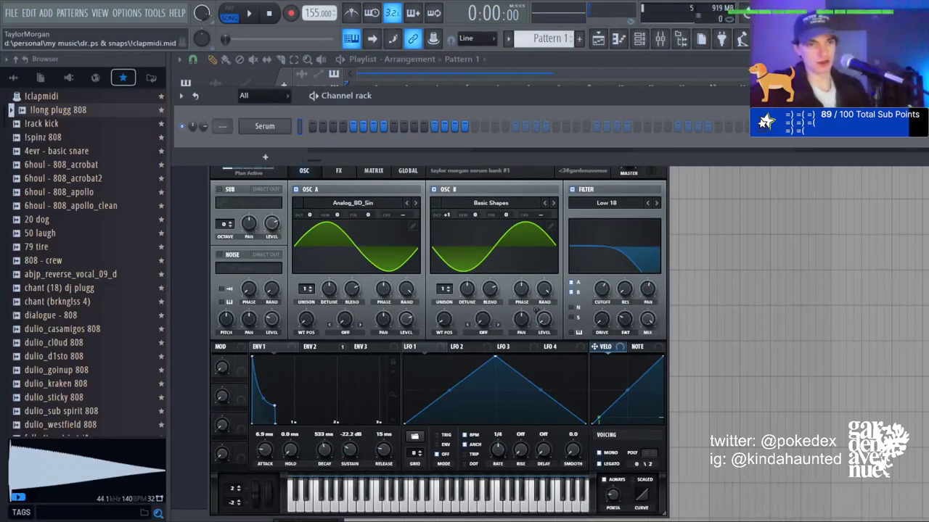
Browse the Drum Kits library to the 1Loops folder and open shinju's april10midis subfolder.
{"action": "left_click", "coordinate": [13, 78]}
{"action": "scroll", "coordinate": [63, 349], "scroll_direction": "down", "scroll_amount": 3}
{"action": "scroll", "coordinate": [63, 341], "scroll_direction": "up", "scroll_amount": 7}
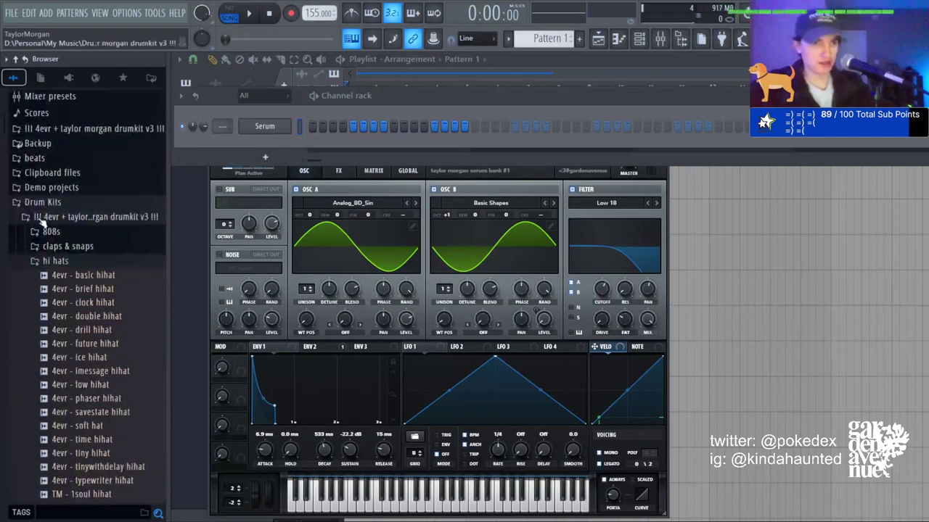
{"action": "left_click", "coordinate": [42, 217]}
{"action": "left_click", "coordinate": [60, 380]}
{"action": "scroll", "coordinate": [62, 370], "scroll_direction": "down", "scroll_amount": 10}
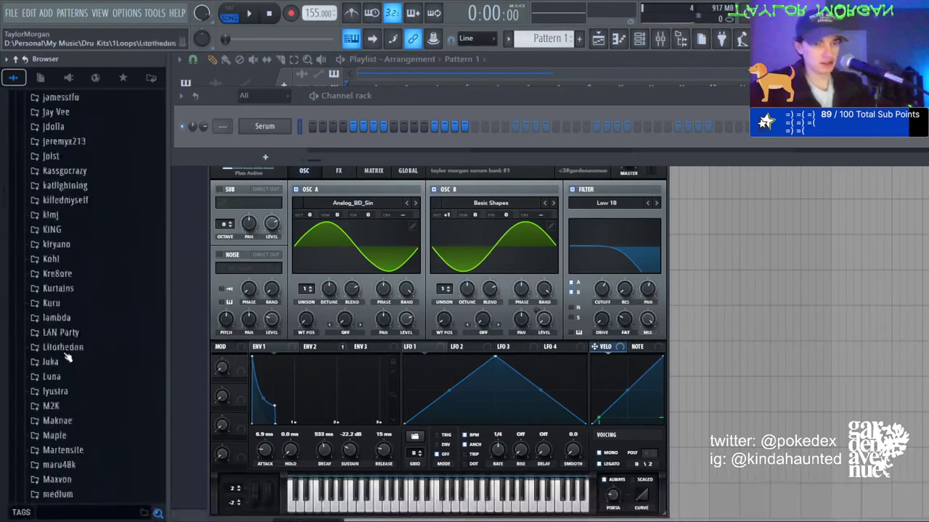
{"action": "scroll", "coordinate": [67, 355], "scroll_direction": "down", "scroll_amount": 10}
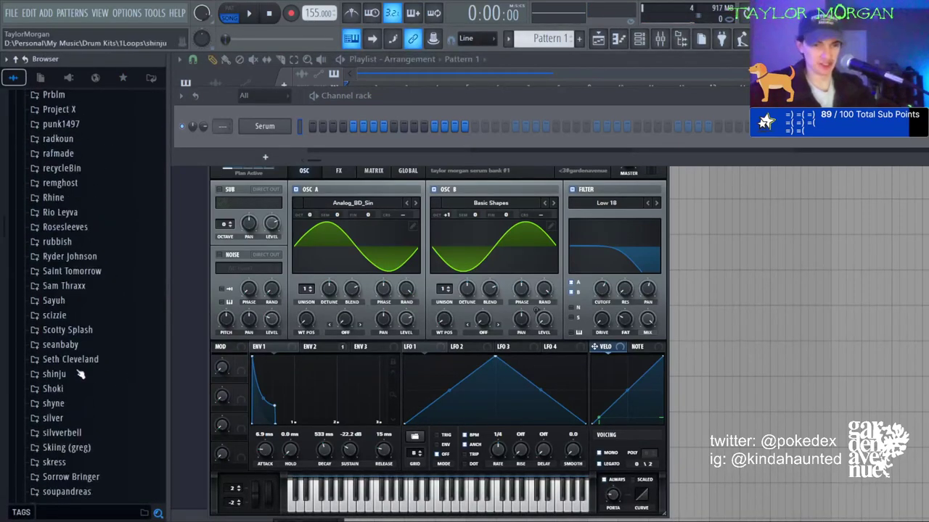
{"action": "left_click", "coordinate": [80, 374]}
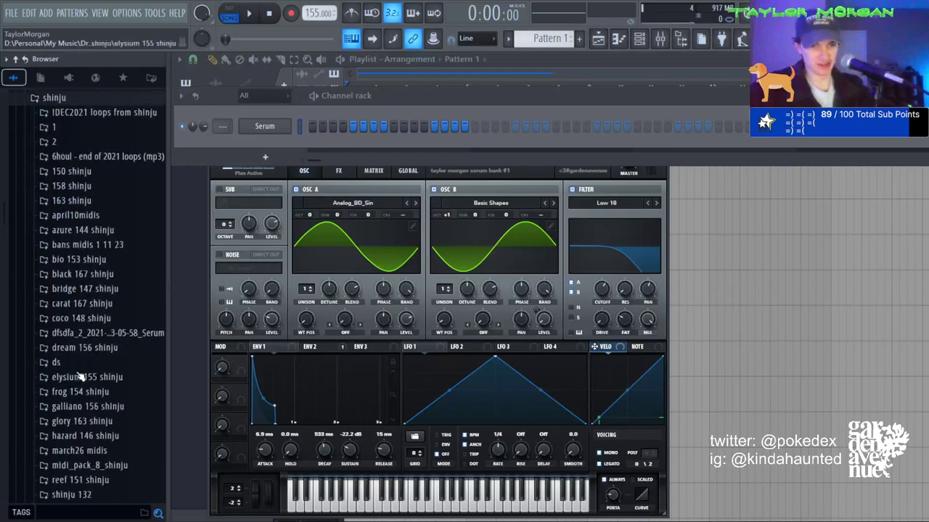
{"action": "left_click", "coordinate": [72, 214]}
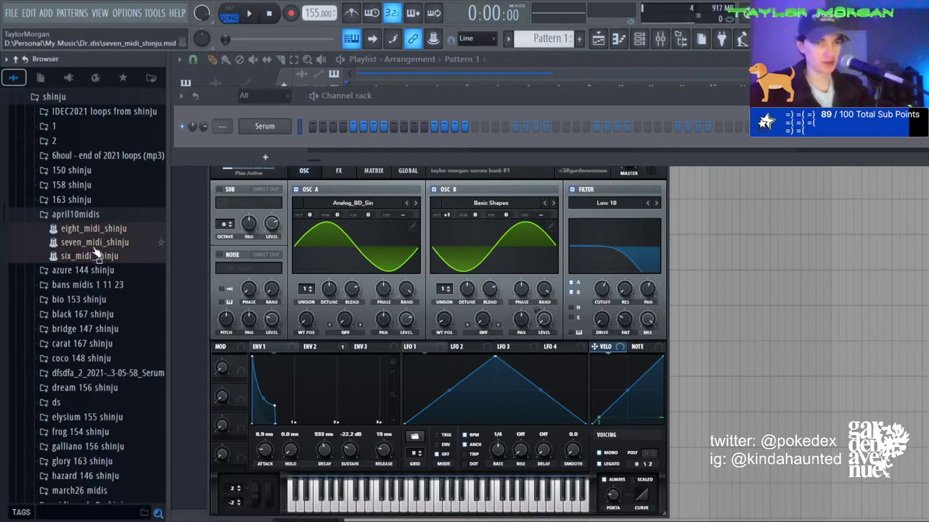
Load six_midi_shinju into the Serum channel and play it with Serum's mono voicing turned off.
{"action": "left_click_drag", "start_coordinate": [96, 254], "coordinate": [435, 127]}
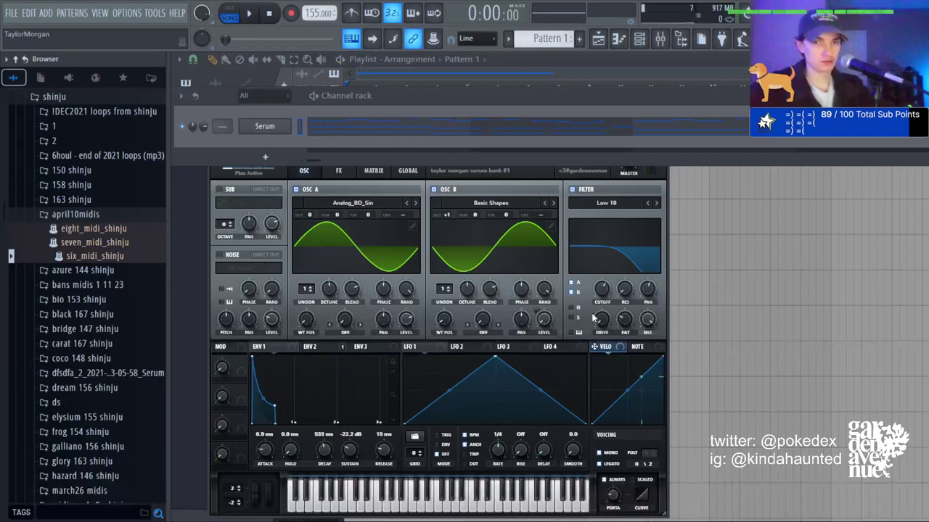
{"action": "left_click", "coordinate": [604, 473]}
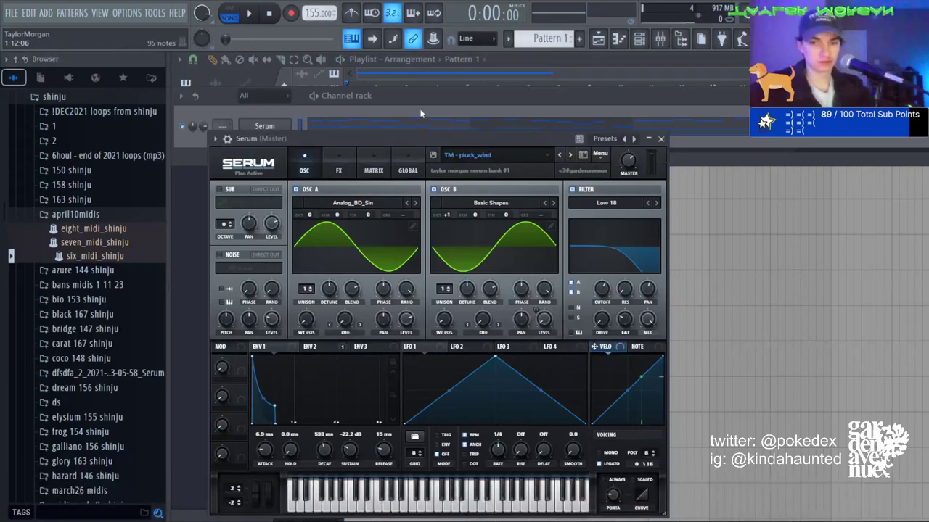
{"action": "key", "text": "space"}
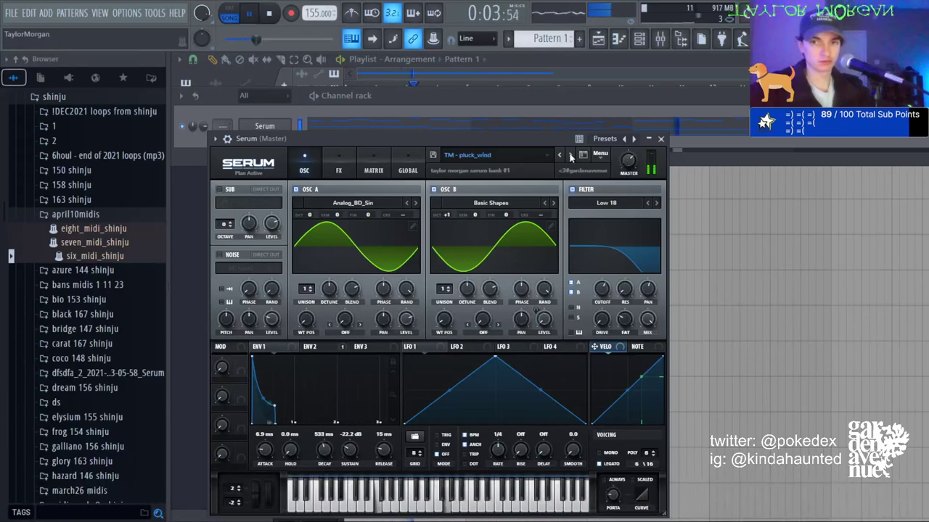
Open the Serum melody in the piano roll and transpose all its notes up six semitones.
{"action": "left_click", "coordinate": [514, 129]}
{"action": "scroll", "coordinate": [486, 136], "scroll_direction": "down", "scroll_amount": 3}
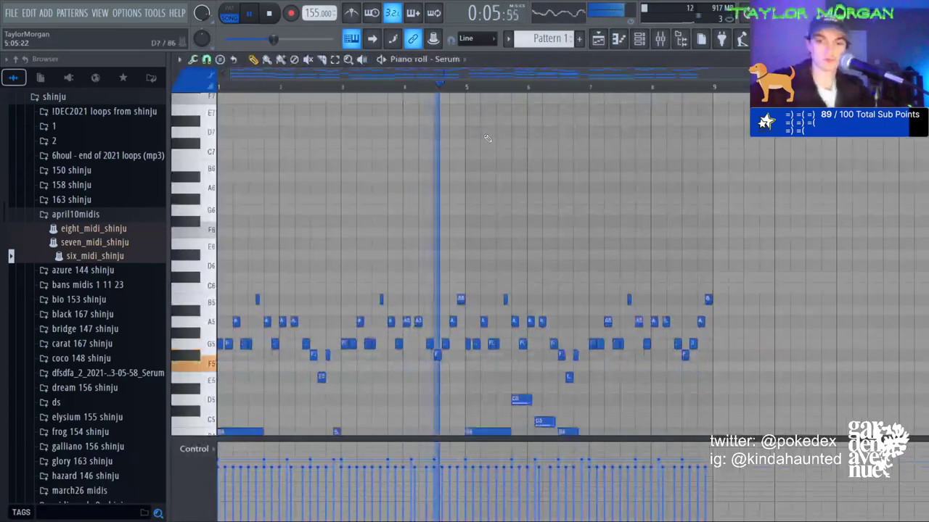
{"action": "scroll", "coordinate": [491, 130], "scroll_direction": "down", "scroll_amount": 1}
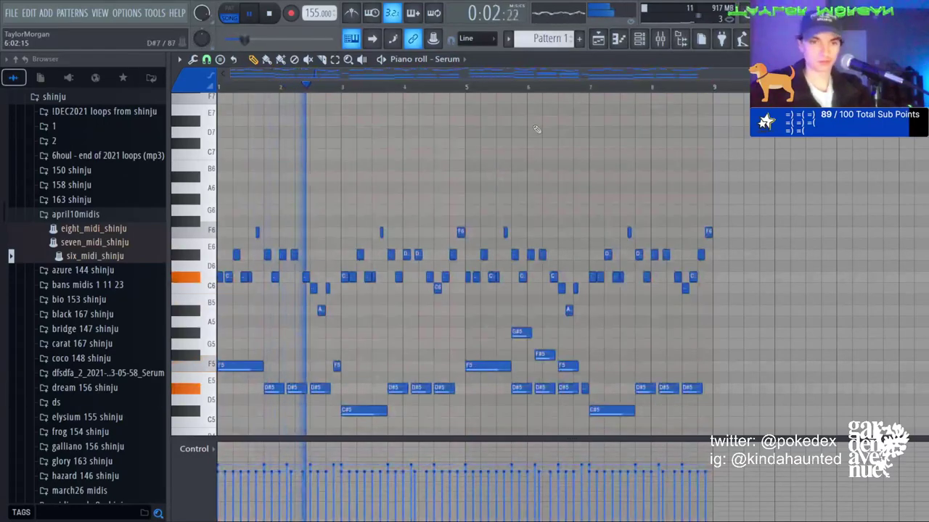
Audition the preceding Serum pluck presets during playback, stopping at TM - pluck_boost.
{"action": "left_click", "coordinate": [639, 38]}
{"action": "left_click", "coordinate": [264, 126]}
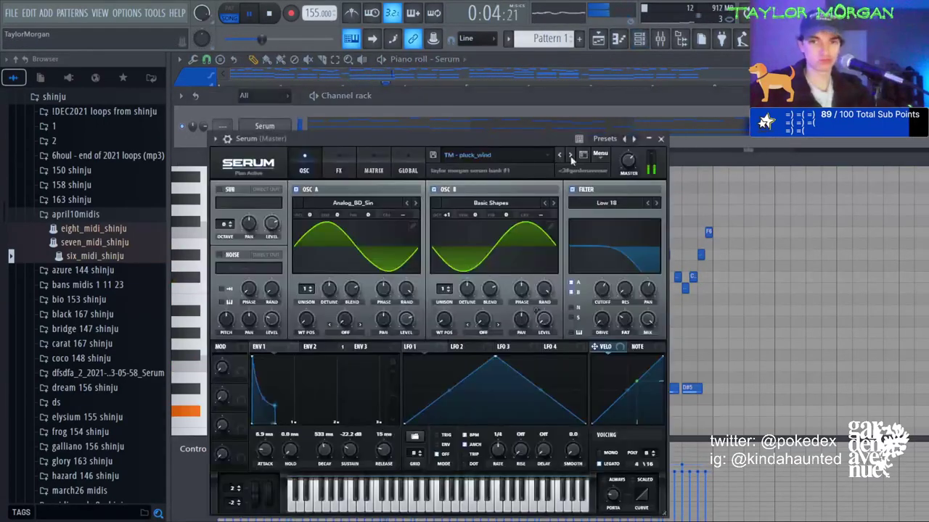
{"action": "left_click", "coordinate": [560, 155]}
{"action": "key", "text": "Return"}
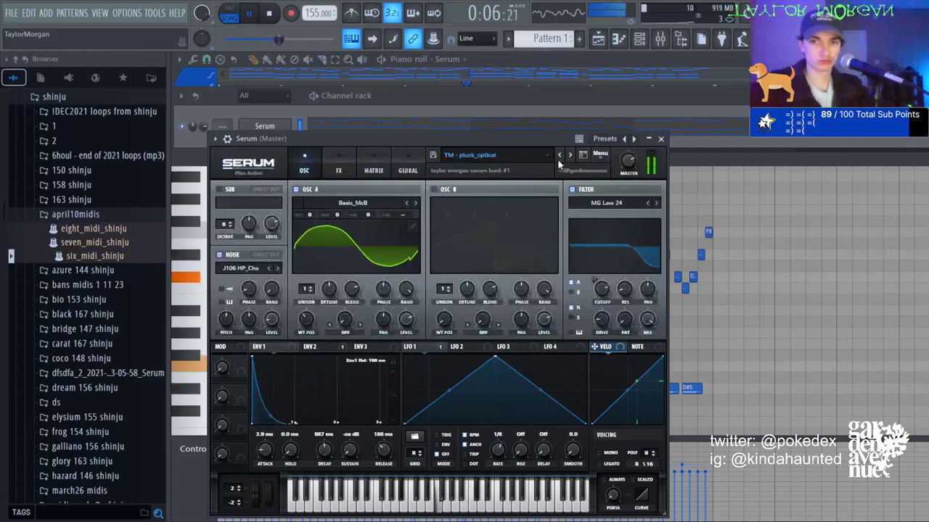
{"action": "left_click", "coordinate": [560, 155]}
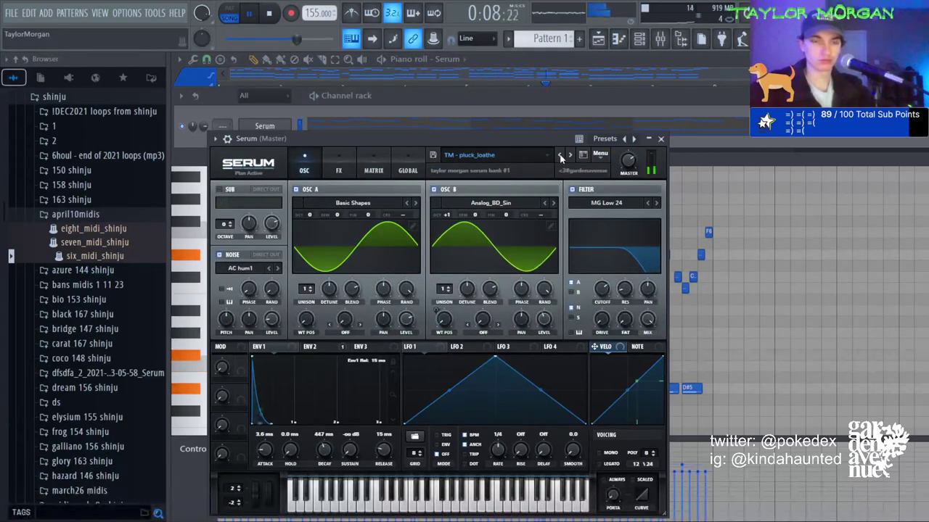
{"action": "left_click", "coordinate": [560, 156]}
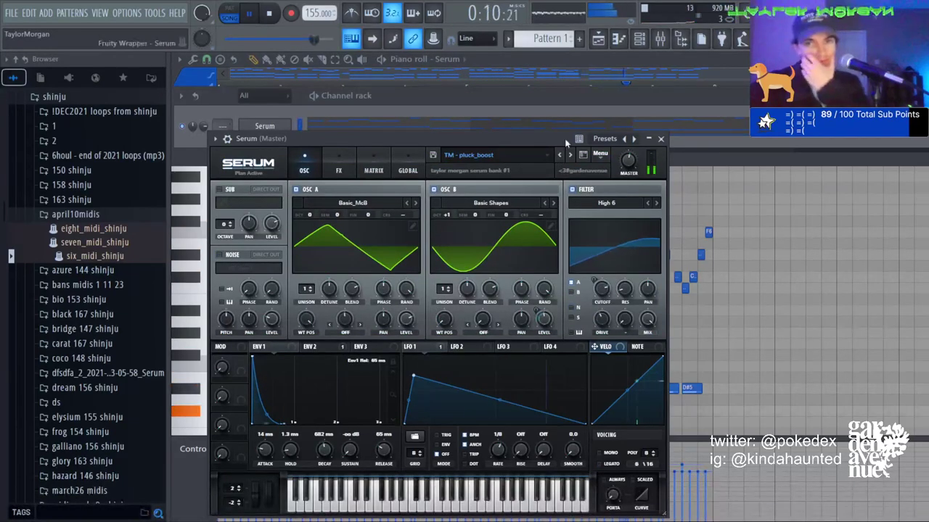
Transpose all the Serum notes down one octave and up three semitones in the piano roll.
{"action": "left_click", "coordinate": [580, 124]}
{"action": "left_click", "coordinate": [580, 124]}
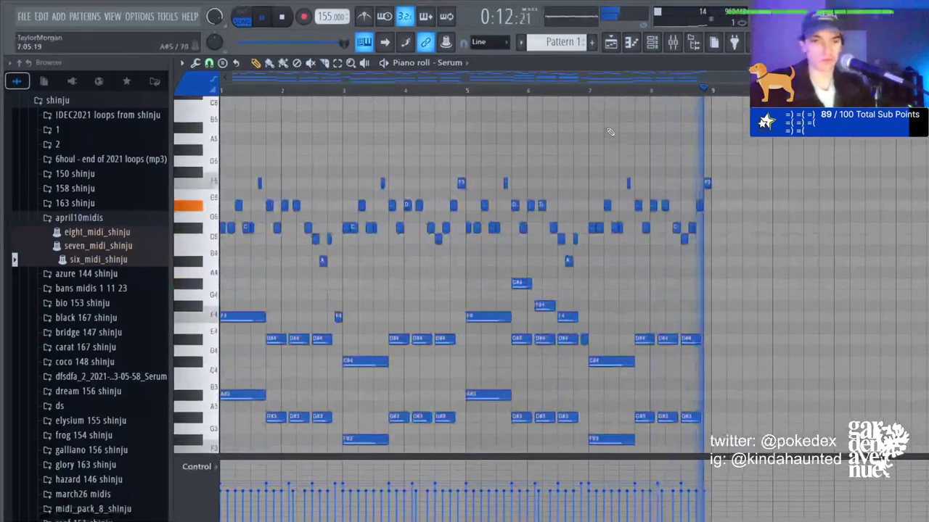
{"action": "key", "text": "Up"}
{"action": "key", "text": "Up"}
{"action": "key", "text": "Up"}
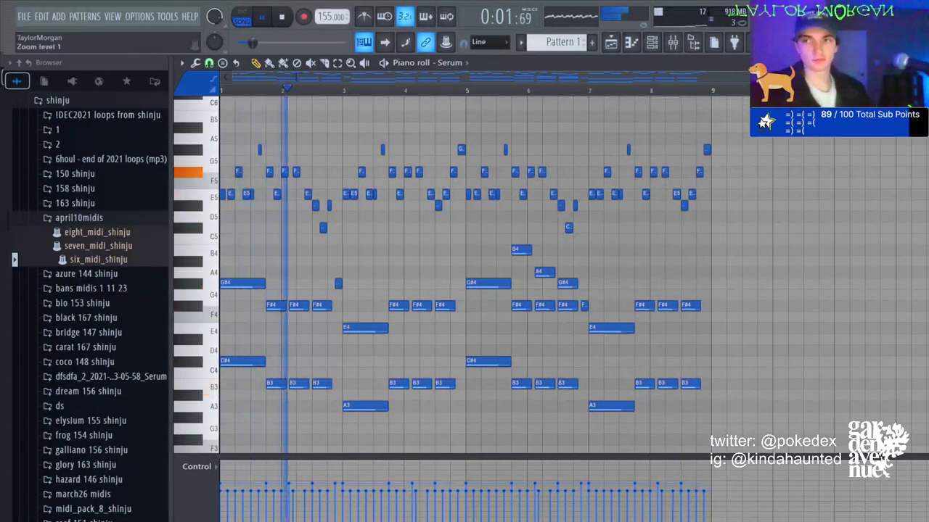
Reopen Serum, try a filter cutoff of about 2405 Hz, and switch the preset to TM - pad_waterlevel.
{"action": "key", "text": "F6"}
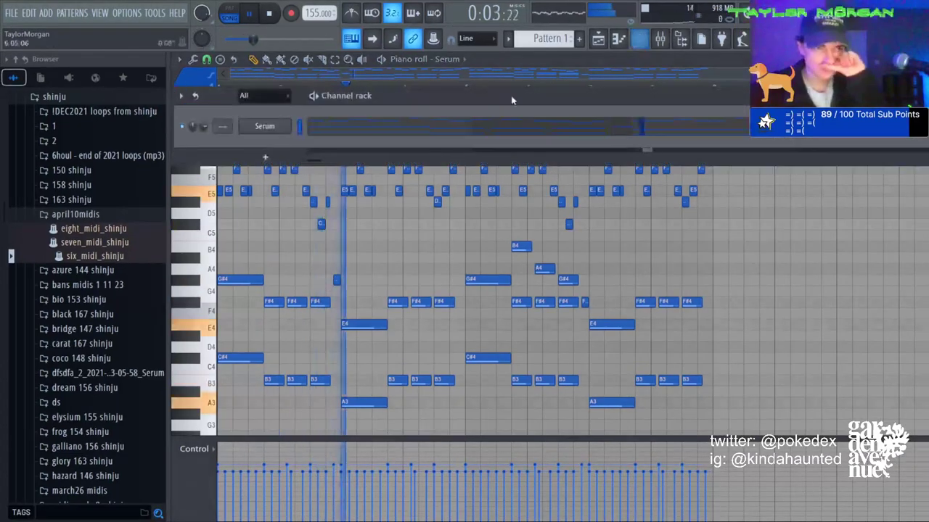
{"action": "left_click", "coordinate": [280, 127]}
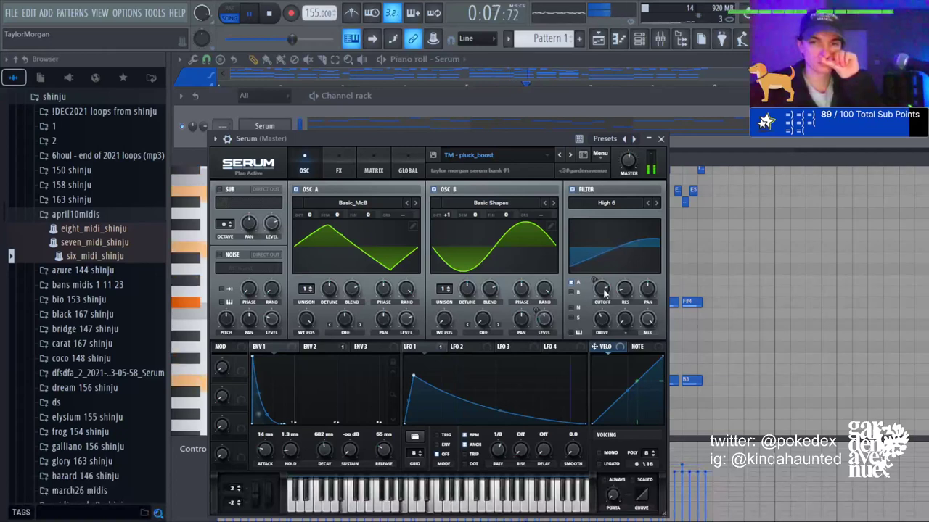
{"action": "mouse_move", "coordinate": [602, 291]}
{"action": "left_mouse_down"}
{"action": "mouse_move", "coordinate": [596, 349]}
{"action": "mouse_move", "coordinate": [610, 307]}
{"action": "left_mouse_up"}
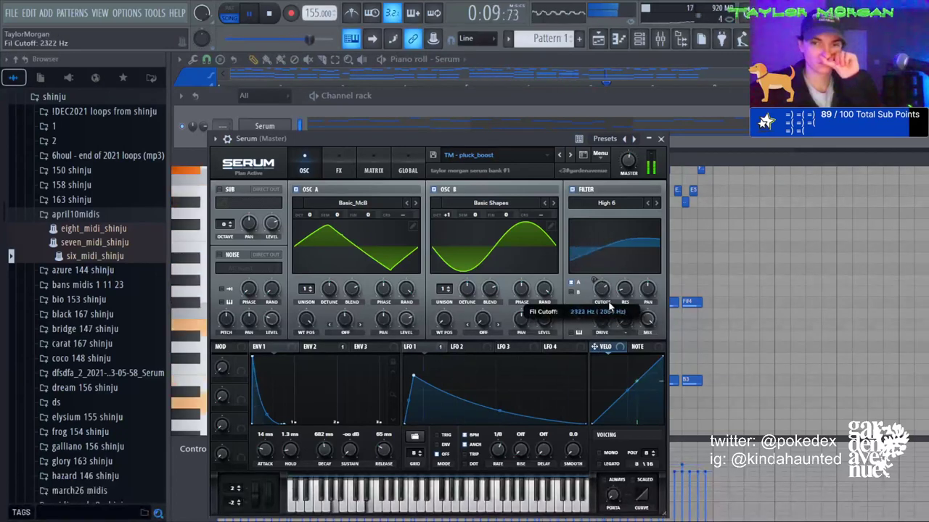
{"action": "left_click", "coordinate": [570, 155]}
{"action": "left_click", "coordinate": [575, 315]}
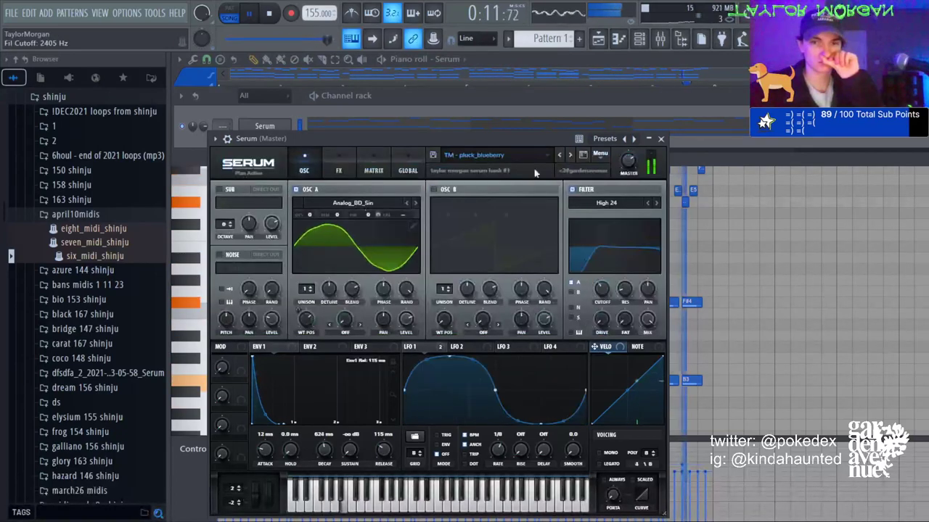
{"action": "left_click", "coordinate": [562, 156]}
{"action": "left_click", "coordinate": [562, 156]}
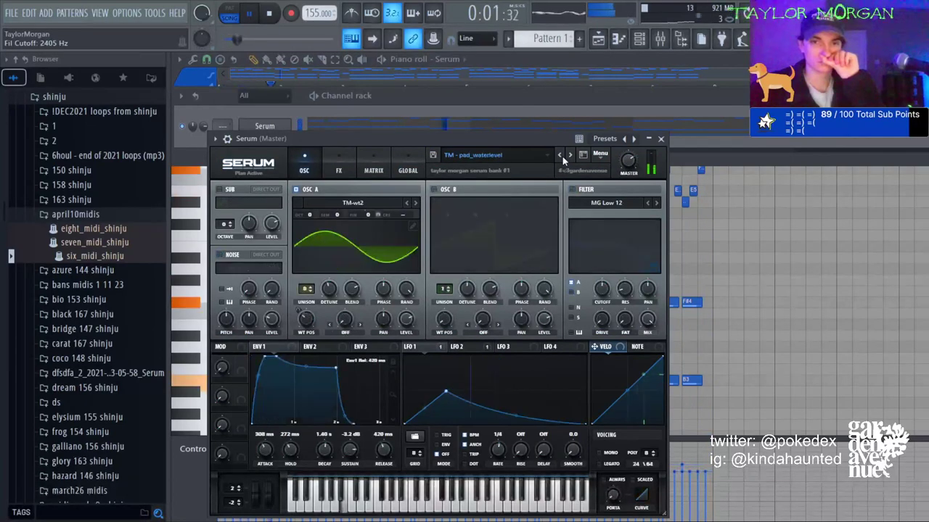
Audition the preceding Serum presets during playback, going back from TM - pad_waterlevel to TM - lead_whispers.
{"action": "left_click", "coordinate": [563, 156]}
{"action": "left_click", "coordinate": [560, 157]}
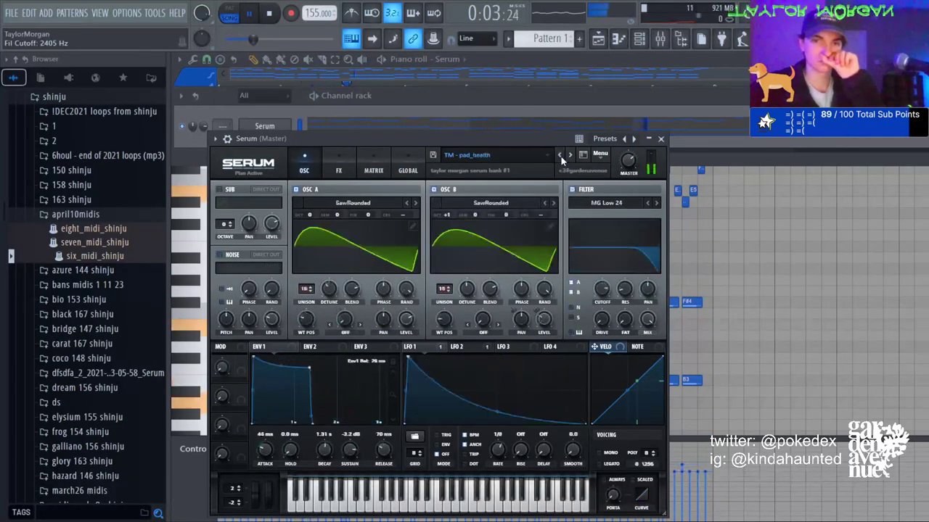
{"action": "left_click", "coordinate": [561, 157]}
{"action": "left_click", "coordinate": [561, 157]}
{"action": "left_click", "coordinate": [560, 156]}
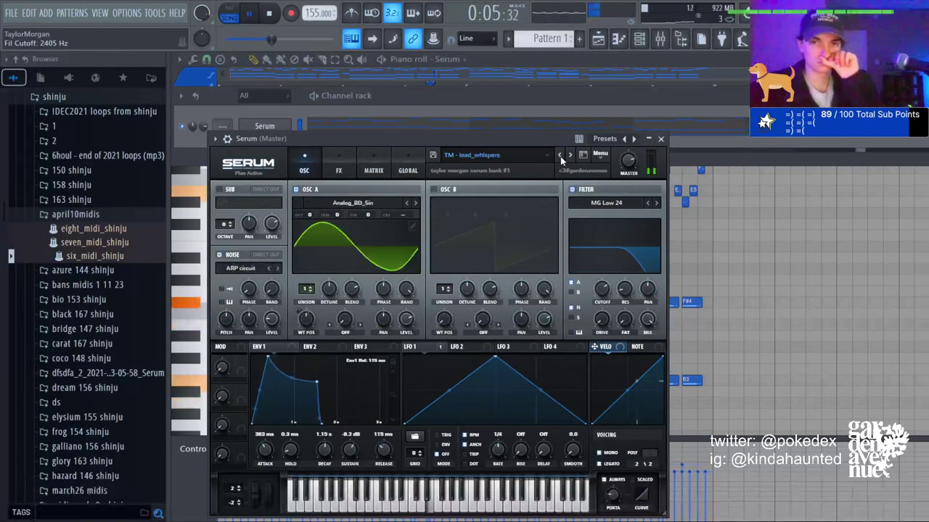
Load TM - pluck_wind in Serum, turn off mono voicing, and set Envelope 1 to minimum sustain with a 447 ms decay.
{"action": "left_click", "coordinate": [560, 156]}
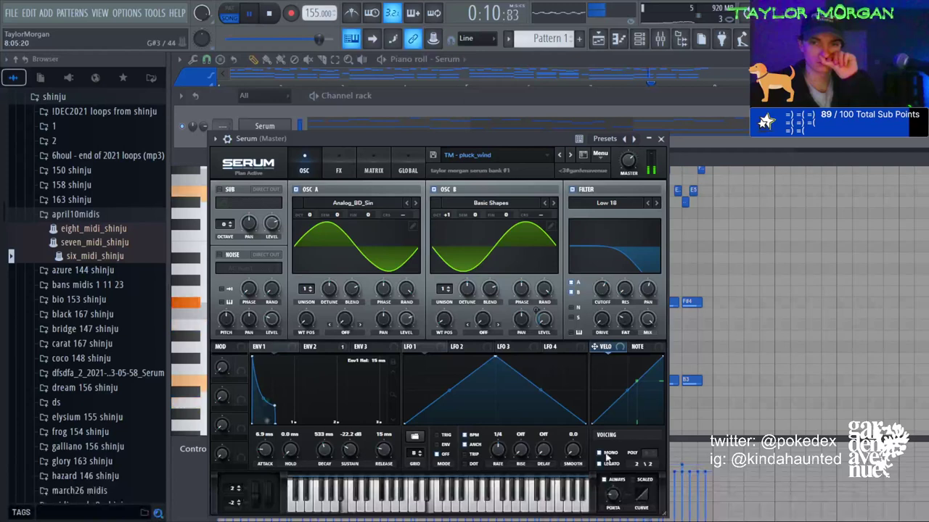
{"action": "left_click", "coordinate": [600, 453]}
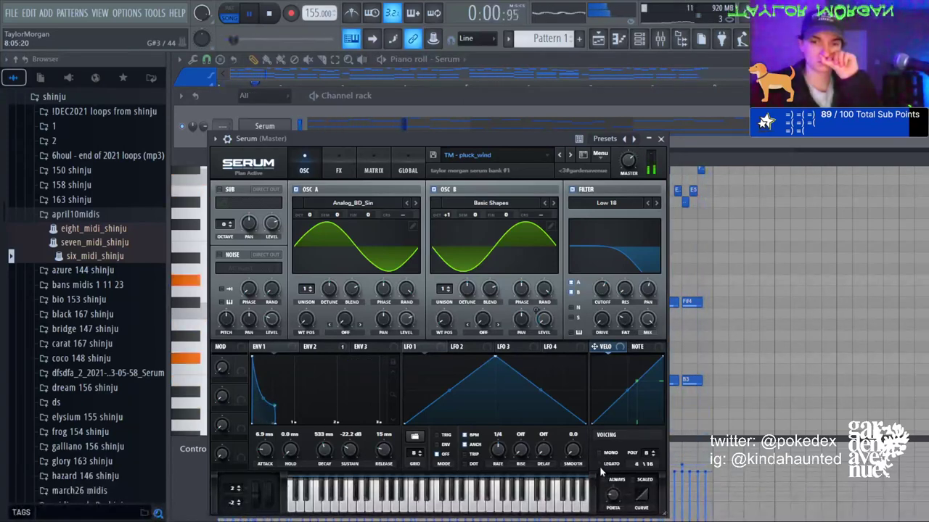
{"action": "left_click_drag", "start_coordinate": [274, 416], "coordinate": [270, 425]}
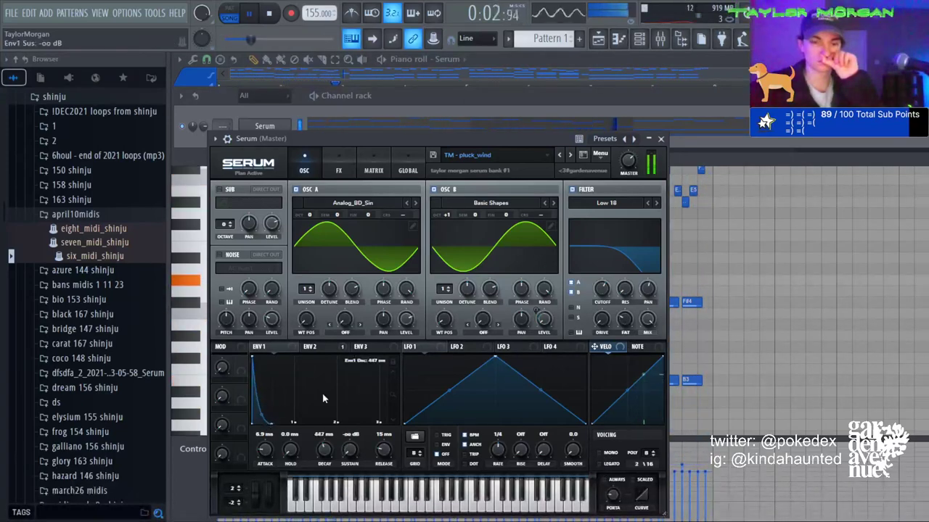
Audition the Serum presets preceding TM - pluck_wind, including TM - pluck_optical and TM - pluck_loathe, stopping at TM - pluck_boost.
{"action": "left_click", "coordinate": [560, 156]}
{"action": "left_click", "coordinate": [582, 314]}
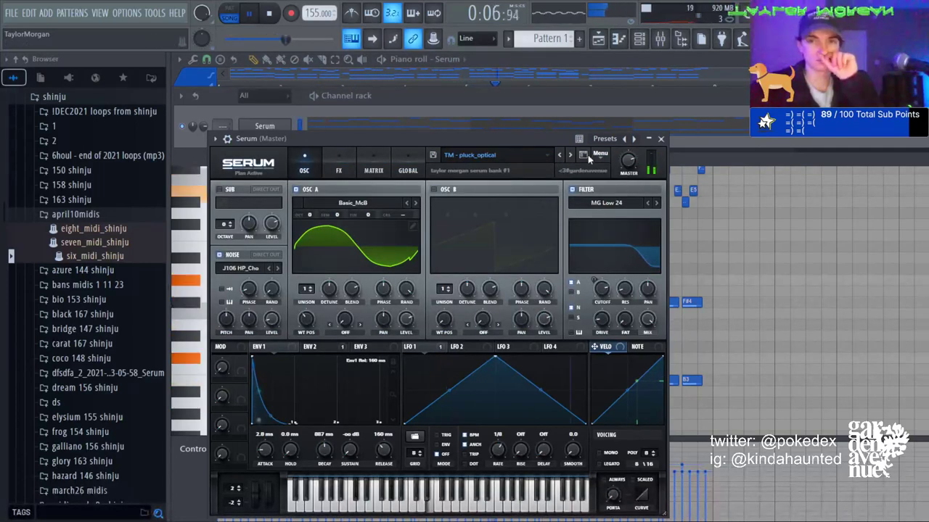
{"action": "left_click", "coordinate": [559, 155]}
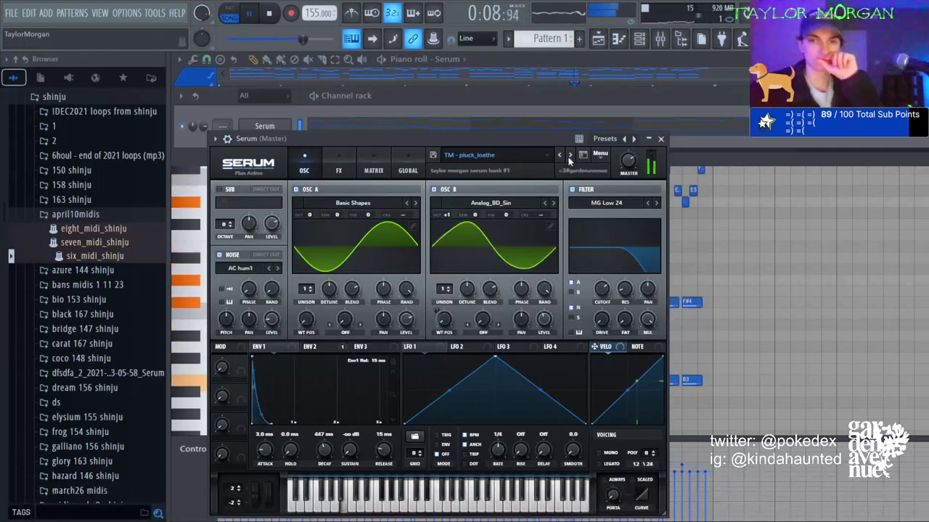
{"action": "left_click", "coordinate": [559, 155]}
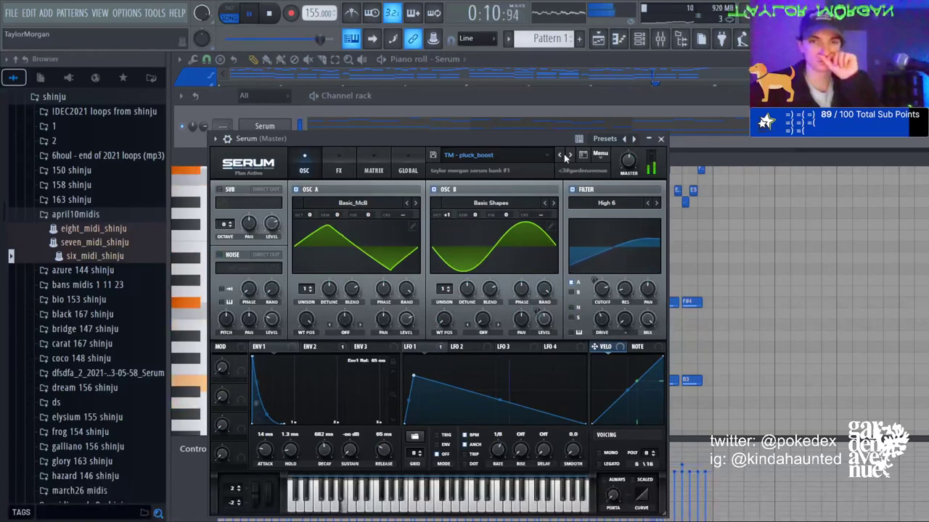
Transpose all the Serum melody notes down one octave and up four semitones, and play the result.
{"action": "left_click", "coordinate": [631, 127]}
{"action": "key", "text": "ctrl+Down"}
{"action": "key", "text": "space"}
{"action": "key", "text": "shift+Up"}
{"action": "key", "text": "shift+Up"}
{"action": "key", "text": "shift+Up"}
{"action": "key", "text": "shift+Up"}
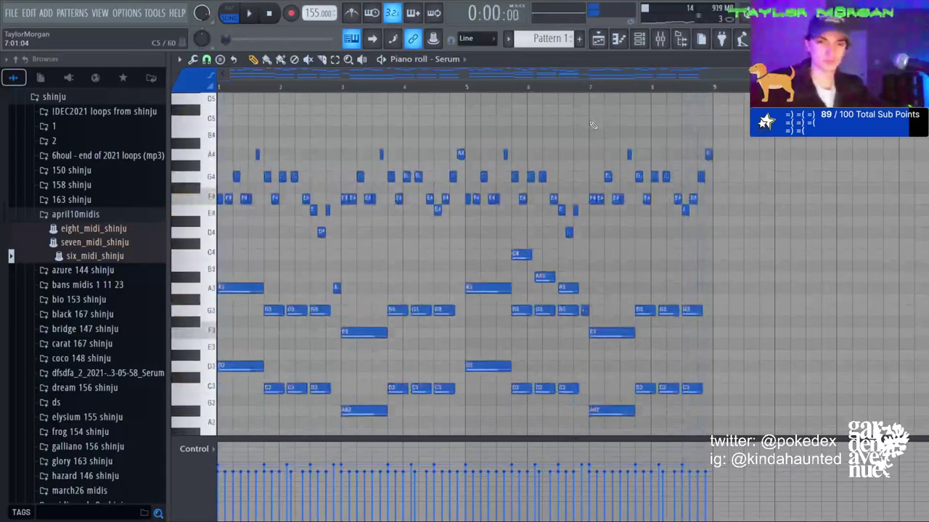
{"action": "key", "text": "space"}
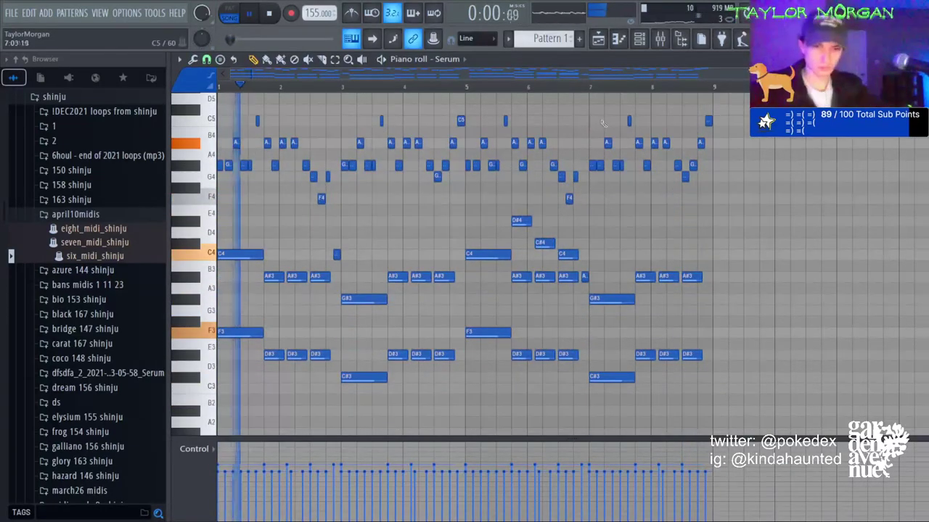
Replace the Serum notes with the seven_midi_shinju MIDI file and listen to it.
{"action": "left_click", "coordinate": [126, 244]}
{"action": "key", "text": "space"}
{"action": "key", "text": "space"}
{"action": "scroll", "coordinate": [436, 266], "scroll_direction": "up", "scroll_amount": 2}
{"action": "scroll", "coordinate": [435, 266], "scroll_direction": "up", "scroll_amount": 4}
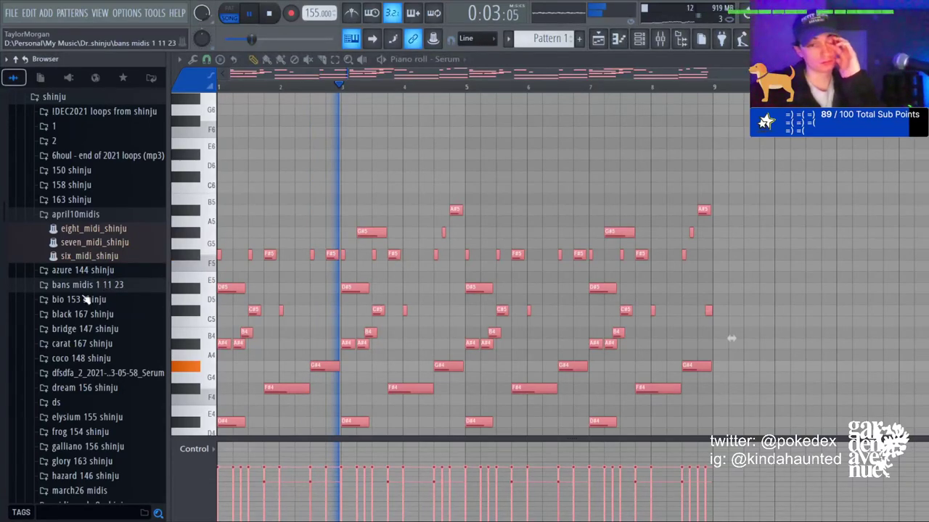
Open the bans midis 1 11 23 folder and try its four MIDI files on Serum during playback, settling on midi_2_shinju.
{"action": "left_click", "coordinate": [125, 288]}
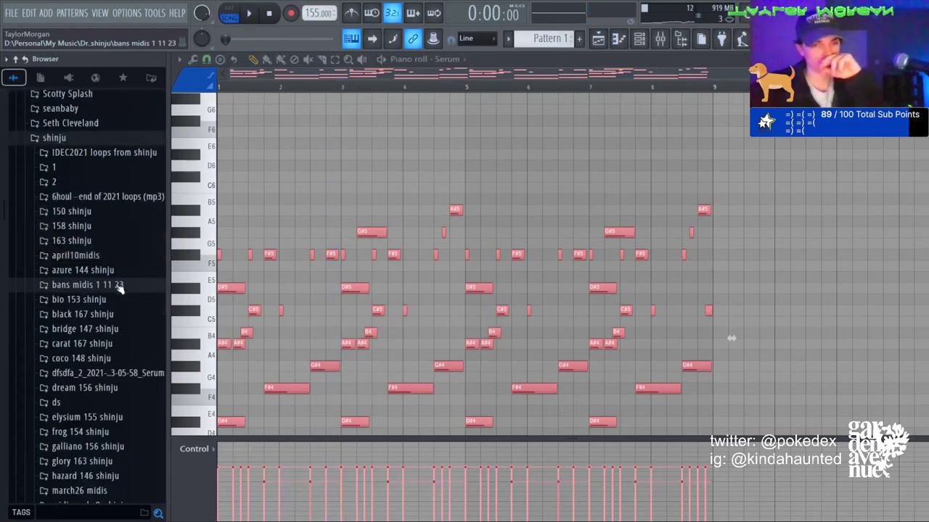
{"action": "left_click", "coordinate": [105, 312]}
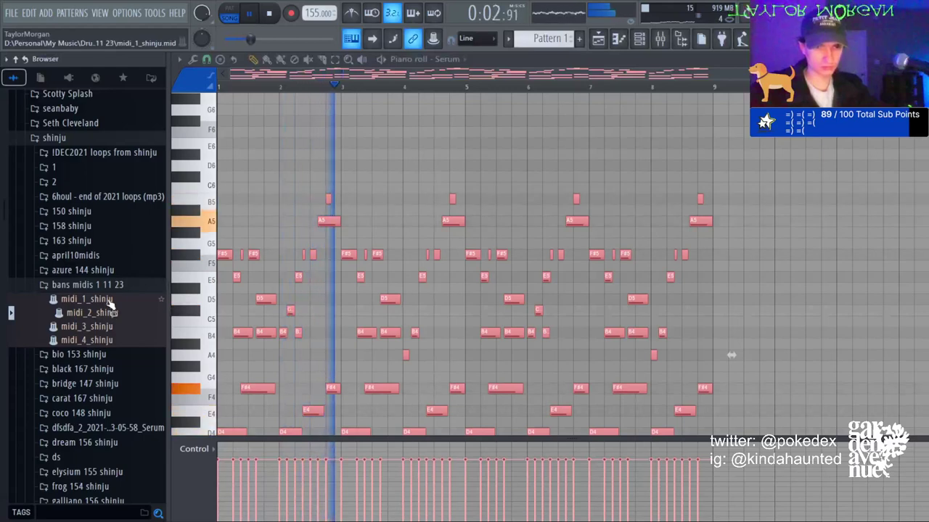
{"action": "left_click", "coordinate": [102, 326]}
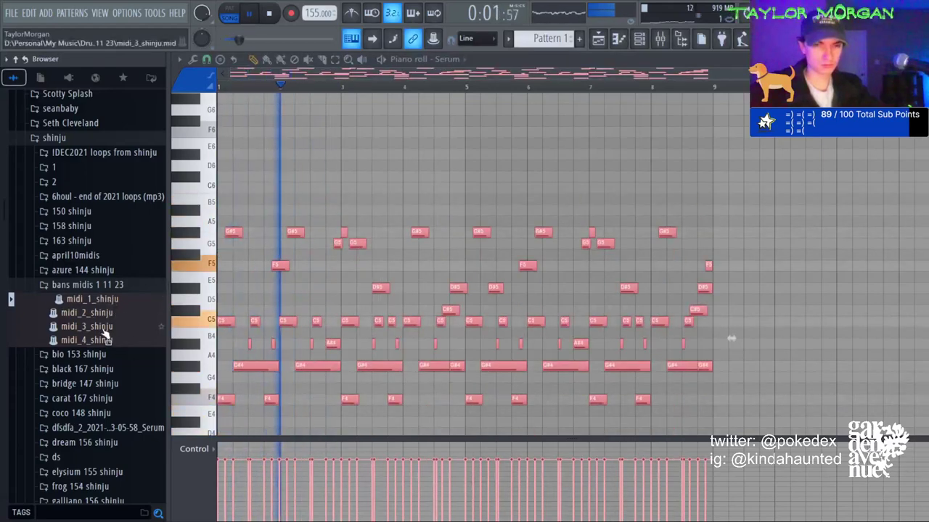
{"action": "left_click", "coordinate": [105, 327]}
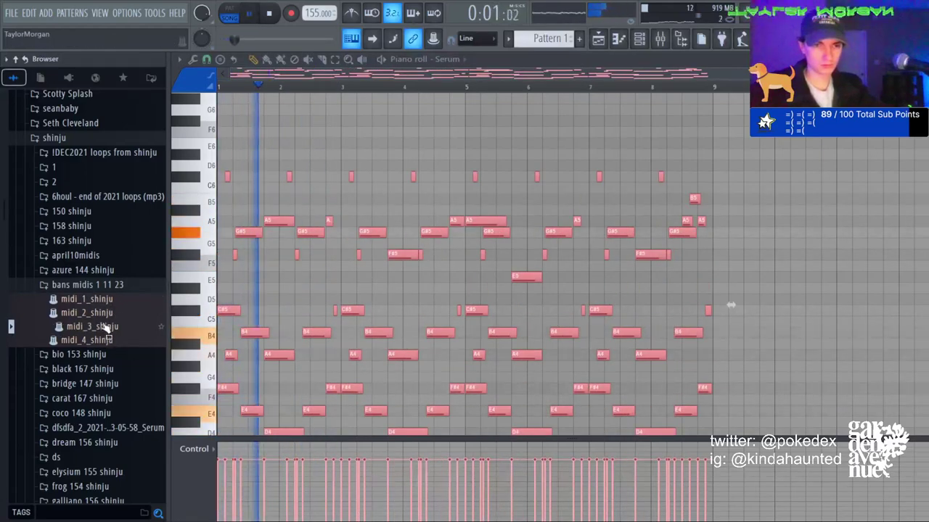
{"action": "left_click_drag", "start_coordinate": [105, 327], "coordinate": [475, 156]}
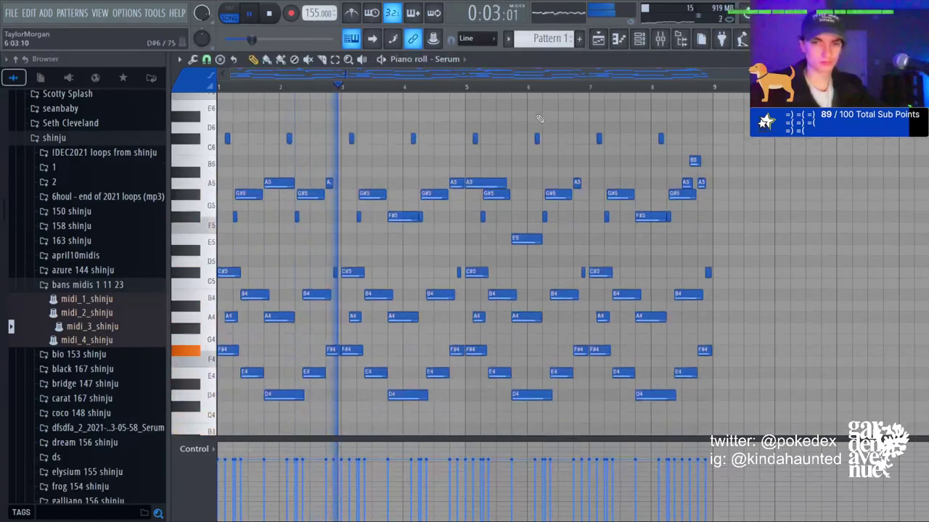
{"action": "left_click", "coordinate": [96, 340]}
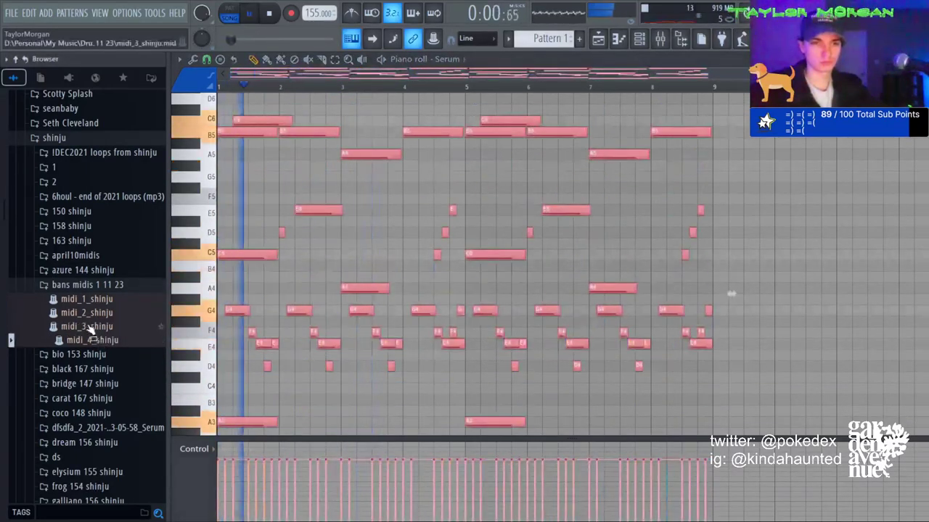
{"action": "left_click", "coordinate": [109, 299]}
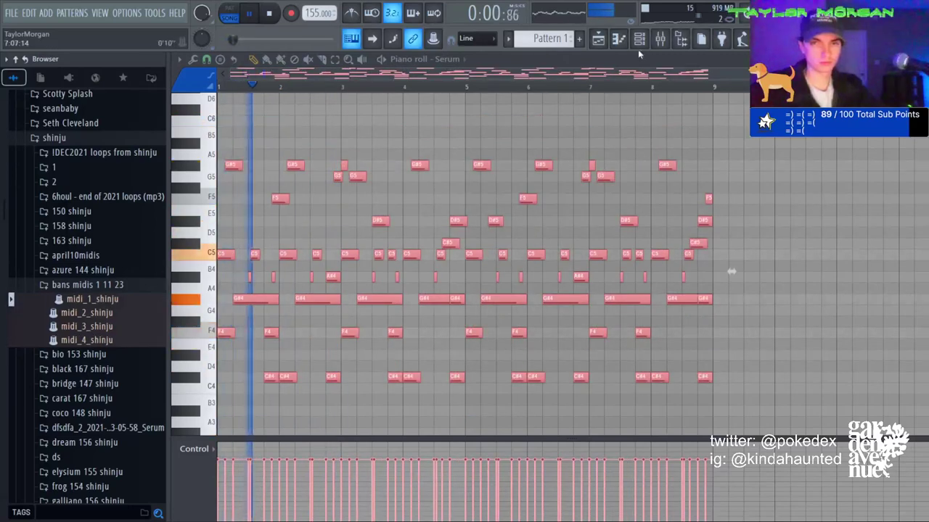
{"action": "left_click", "coordinate": [102, 312]}
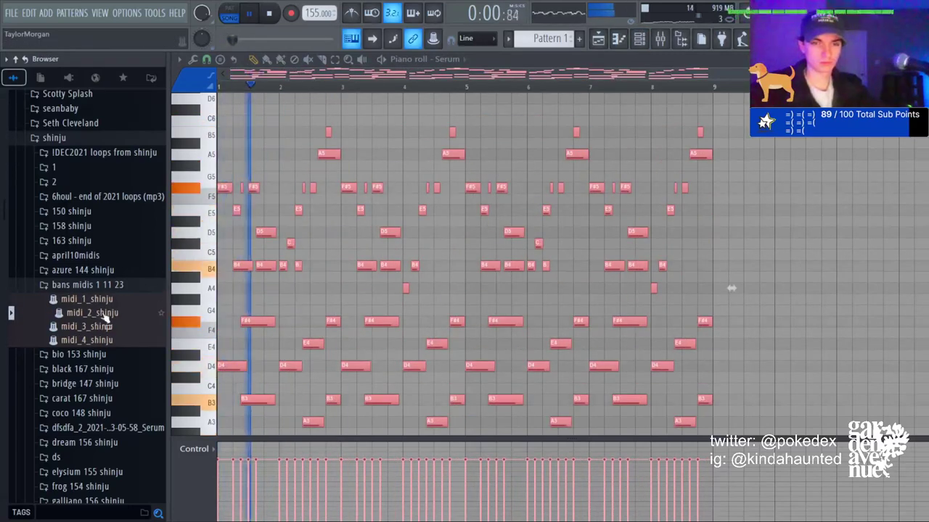
Reopen the Serum channel's plugin and move to the preset before TM - pluck_boost.
{"action": "left_click", "coordinate": [638, 39]}
{"action": "left_click", "coordinate": [254, 127]}
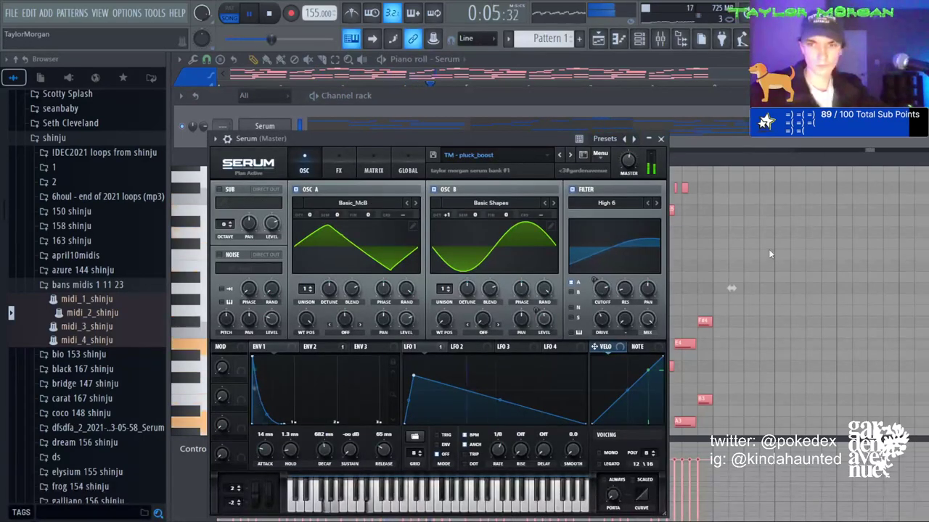
{"action": "left_click", "coordinate": [559, 156]}
Transpose the midi_2_shinju notes down one octave and up four semitones in the piano roll.
{"action": "left_click", "coordinate": [617, 41]}
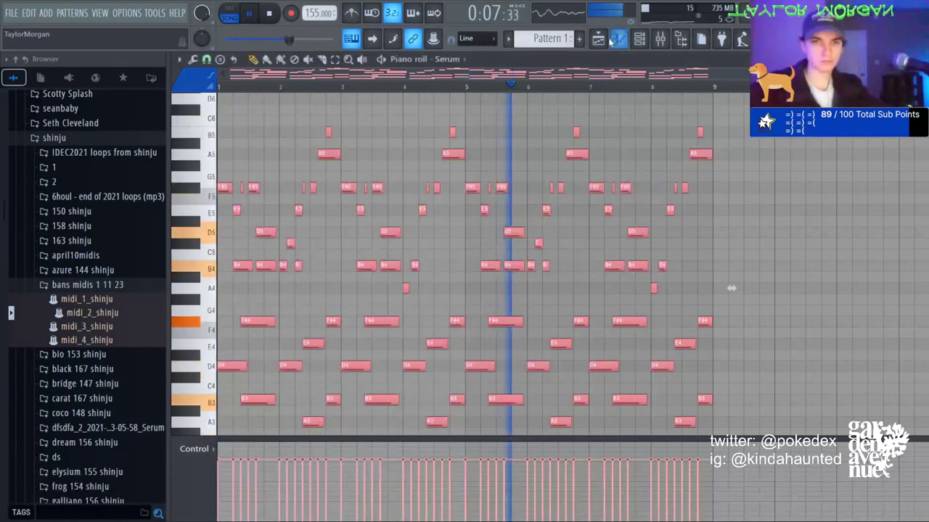
{"action": "key", "text": "space"}
{"action": "key", "text": "space"}
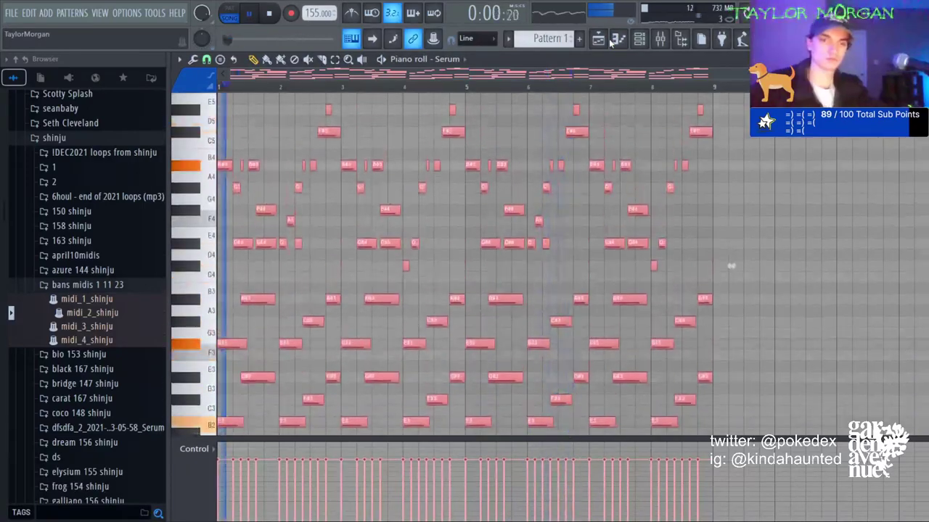
{"action": "left_click", "coordinate": [621, 121]}
Reopen Serum and step back through the presets, past TM - key_haunt to TM - key_fortress.
{"action": "left_click", "coordinate": [639, 39]}
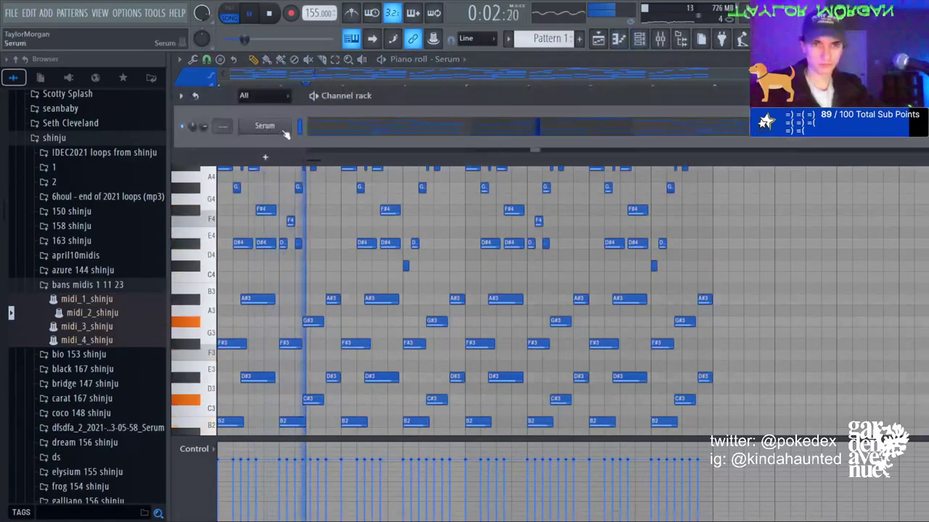
{"action": "left_click", "coordinate": [266, 126]}
{"action": "left_click", "coordinate": [559, 155]}
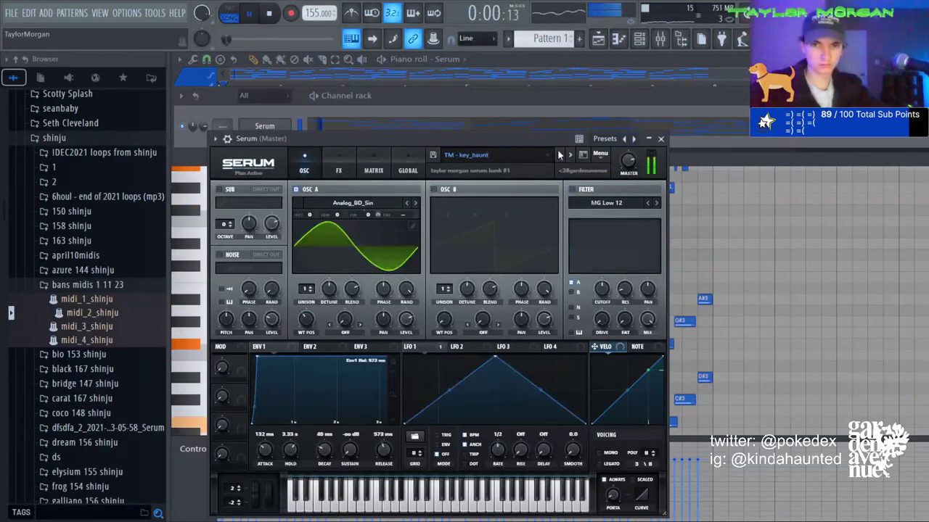
{"action": "left_click", "coordinate": [559, 155]}
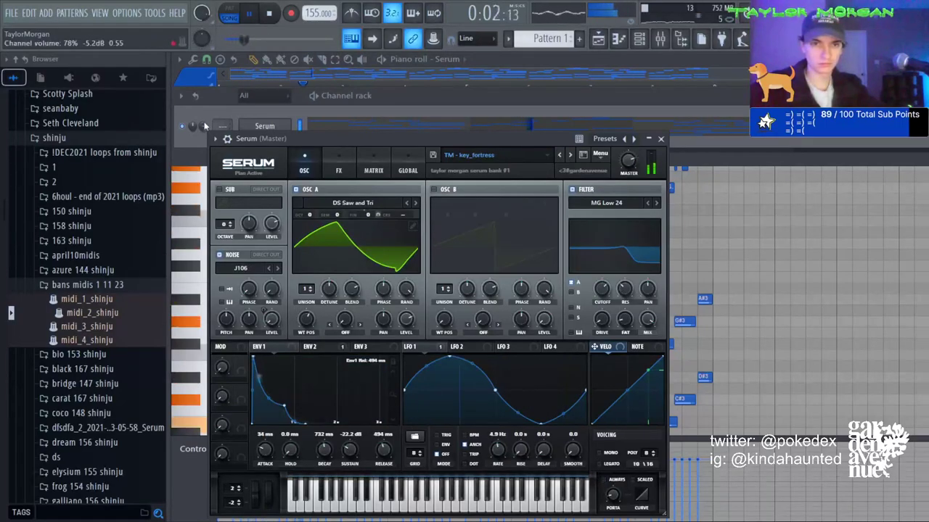
Transpose all the Serum melody notes up three semitones in the piano roll.
{"action": "left_click", "coordinate": [469, 124]}
{"action": "left_click", "coordinate": [469, 124]}
{"action": "key", "text": "shift+Up"}
{"action": "key", "text": "shift+Up"}
{"action": "key", "text": "shift+Up"}
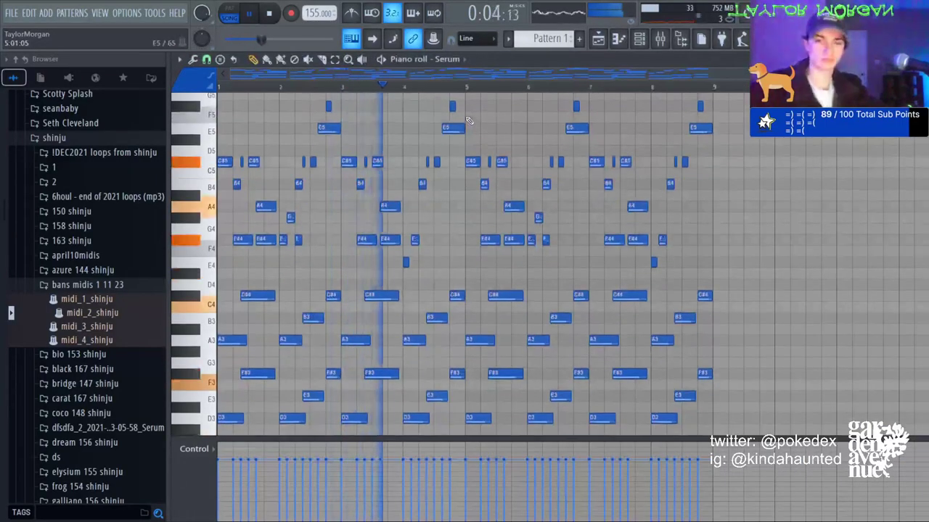
Add a second Serum instrument as a new channel in the pattern.
{"action": "left_click", "coordinate": [639, 39]}
{"action": "left_click", "coordinate": [266, 160]}
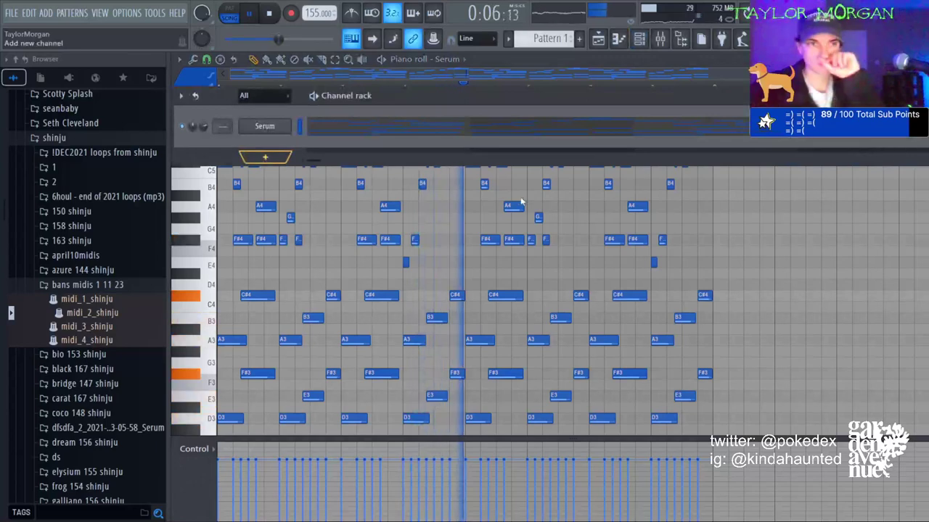
{"action": "left_click", "coordinate": [470, 166]}
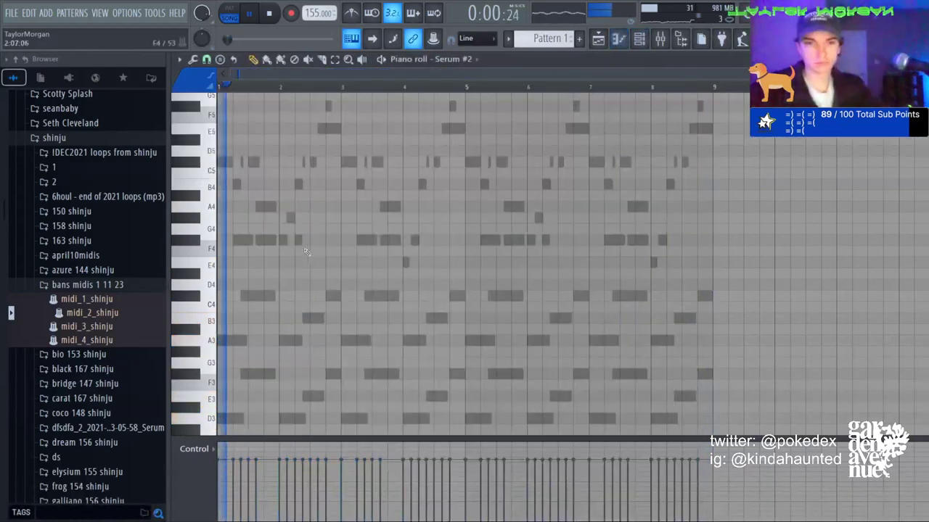
Draw two short Serum #2 notes in bar 1, A4 on step 5 and C#5 on step 9, and play them.
{"action": "key", "text": "space"}
{"action": "left_click_drag", "start_coordinate": [228, 241], "coordinate": [240, 195]}
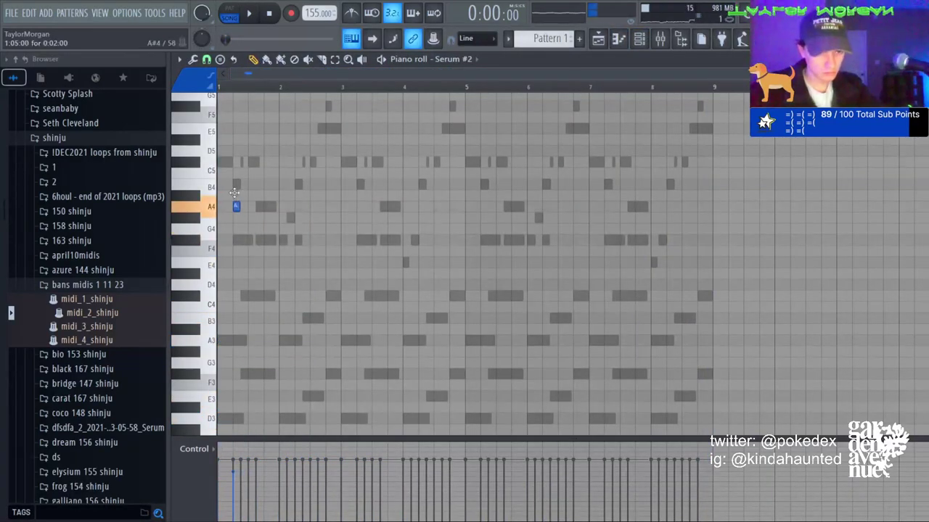
{"action": "left_click", "coordinate": [238, 185]}
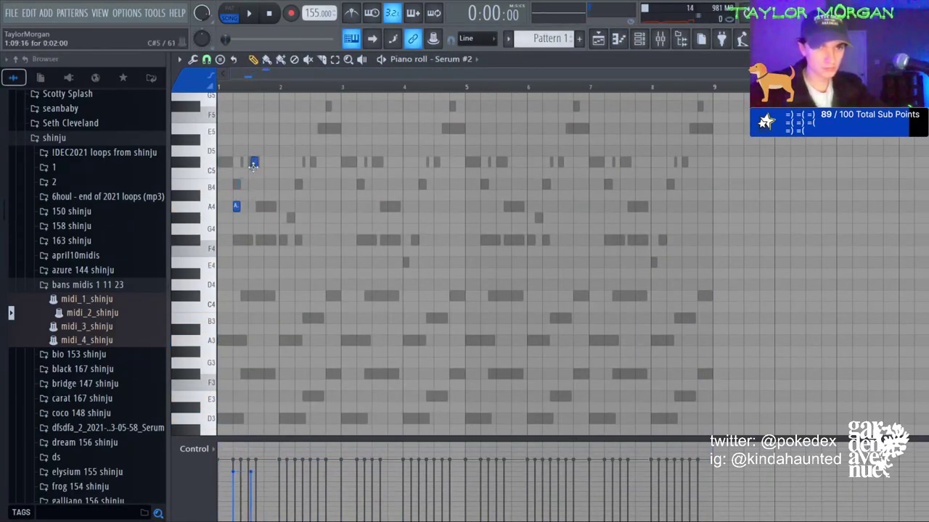
{"action": "key", "text": "space"}
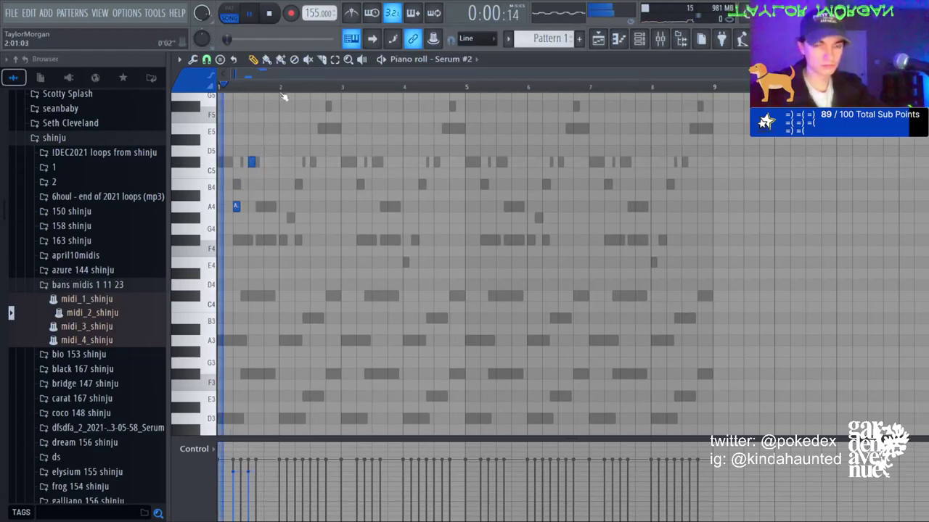
Raise the two Serum #2 notes one octave and duplicate them through all eight bars.
{"action": "scroll", "coordinate": [275, 121], "scroll_direction": "up", "scroll_amount": 3}
{"action": "key", "text": "ctrl+b"}
{"action": "key", "text": "ctrl+b"}
{"action": "key", "text": "ctrl+b"}
{"action": "key", "text": "ctrl+b"}
{"action": "key", "text": "ctrl+b"}
{"action": "key", "text": "ctrl+b"}
{"action": "key", "text": "ctrl+b"}
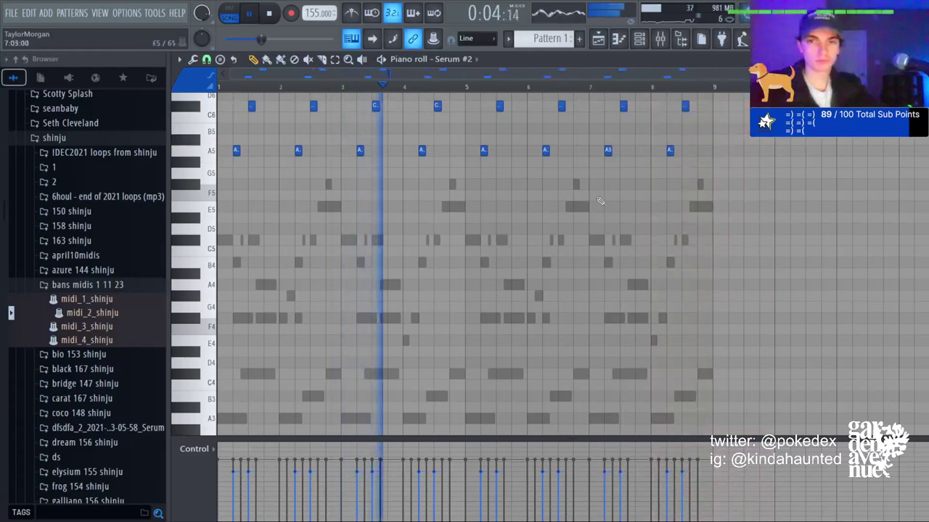
Open the Serum #2 plugin and switch its preset from TM - lead_gates to TM - lead_retro.
{"action": "left_click", "coordinate": [639, 38]}
{"action": "left_click", "coordinate": [653, 39]}
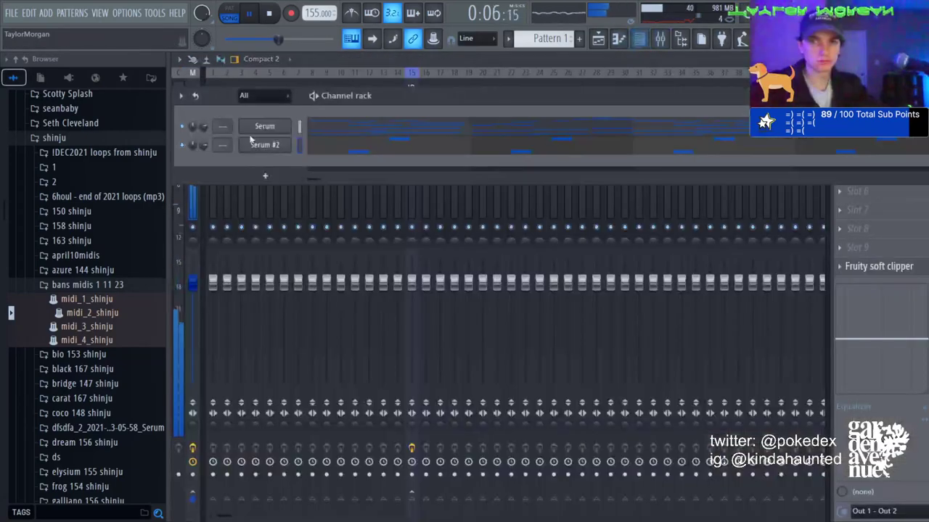
{"action": "left_click", "coordinate": [282, 149]}
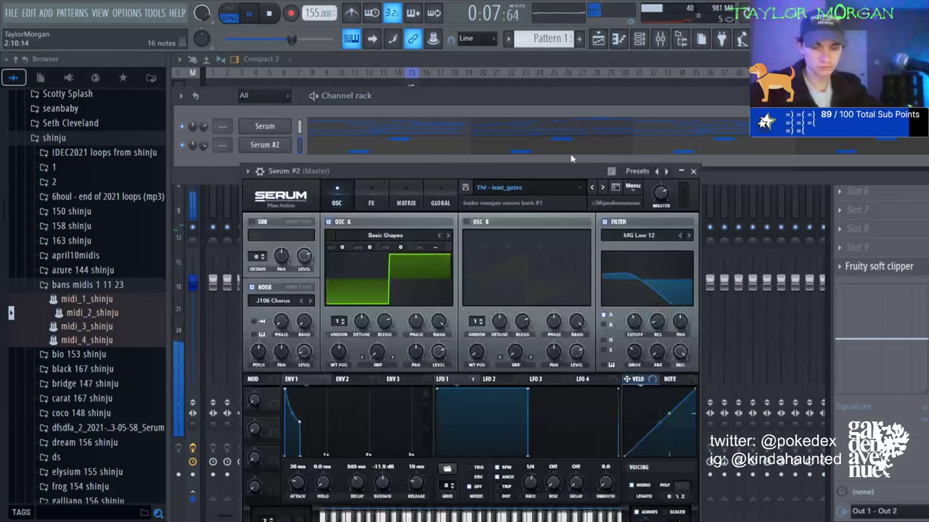
{"action": "left_click", "coordinate": [603, 187]}
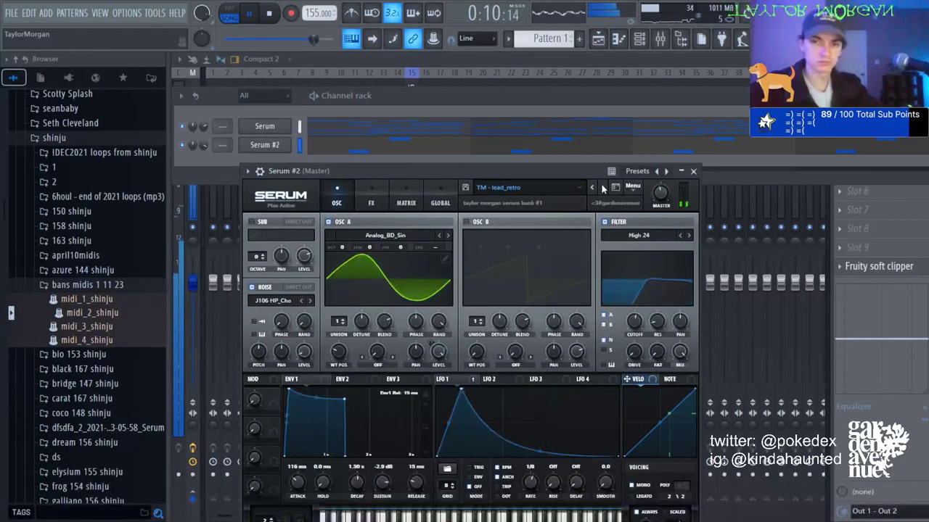
Switch the Serum #2 preset to TM - lead_detunesquare.
{"action": "left_click", "coordinate": [602, 188]}
{"action": "left_click", "coordinate": [593, 188]}
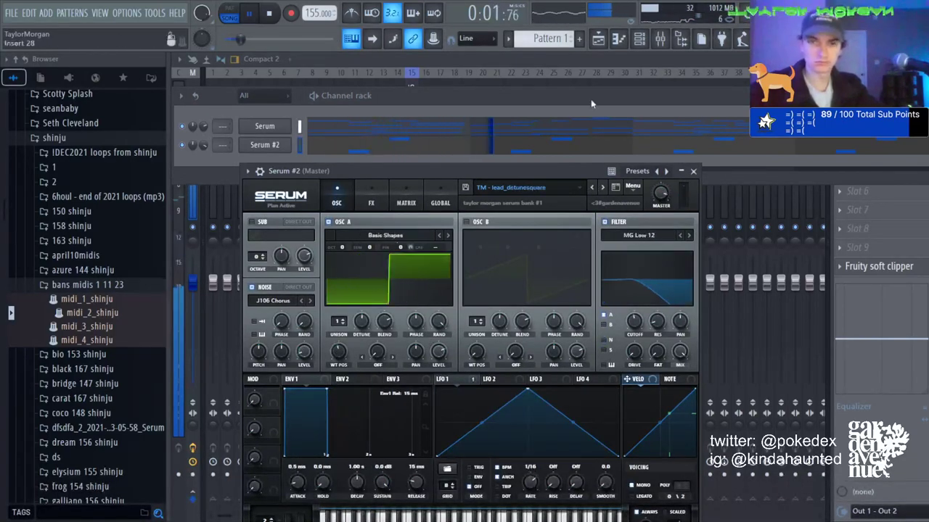
Try the Serum #2 notes two octaves lower, and shift them up by semitones to compare pitches during playback.
{"action": "left_click", "coordinate": [619, 39]}
{"action": "key", "text": "ctrl+Down"}
{"action": "key", "text": "ctrl+Down"}
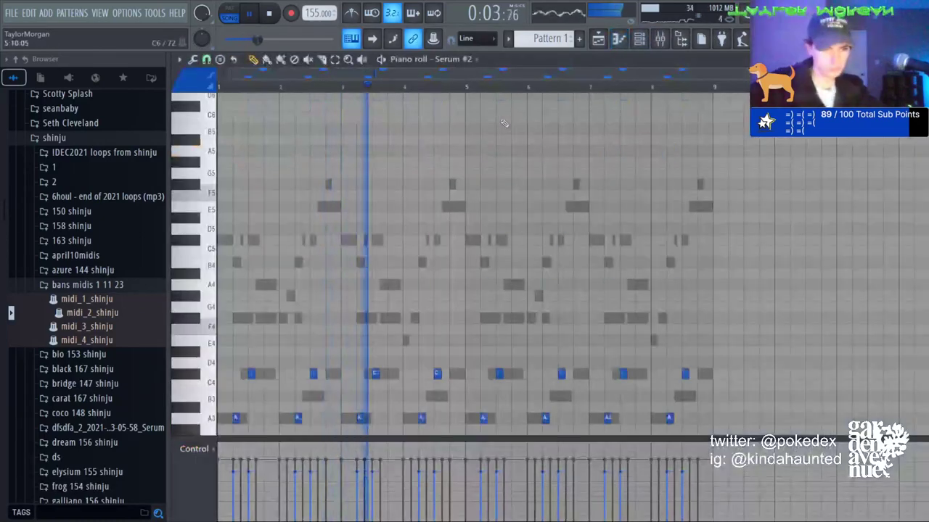
{"action": "key", "text": "shift+Up"}
{"action": "key", "text": "shift+Up"}
{"action": "key", "text": "shift+Up"}
{"action": "key", "text": "shift+Up"}
{"action": "key", "text": "shift+Up"}
{"action": "key", "text": "shift+Up"}
{"action": "key", "text": "shift+Up"}
{"action": "key", "text": "shift+Up"}
{"action": "key", "text": "shift+Up"}
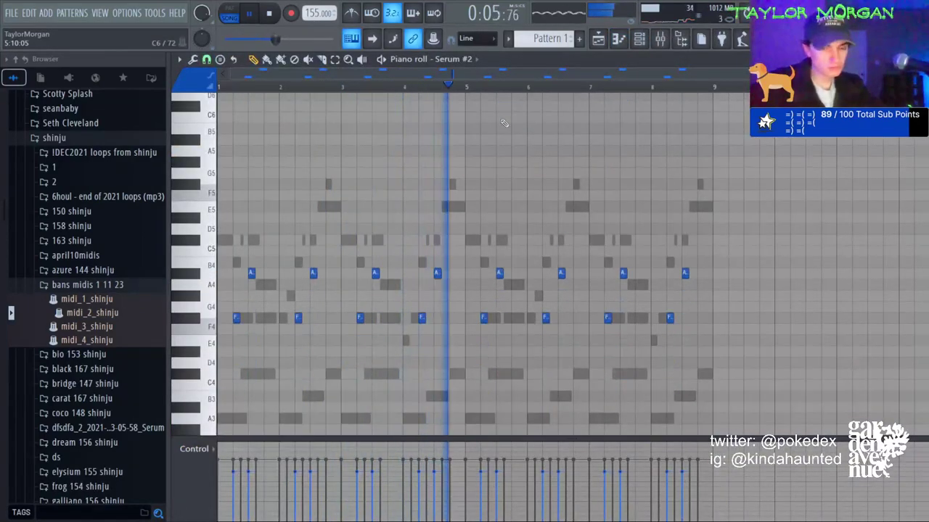
{"action": "key", "text": "space"}
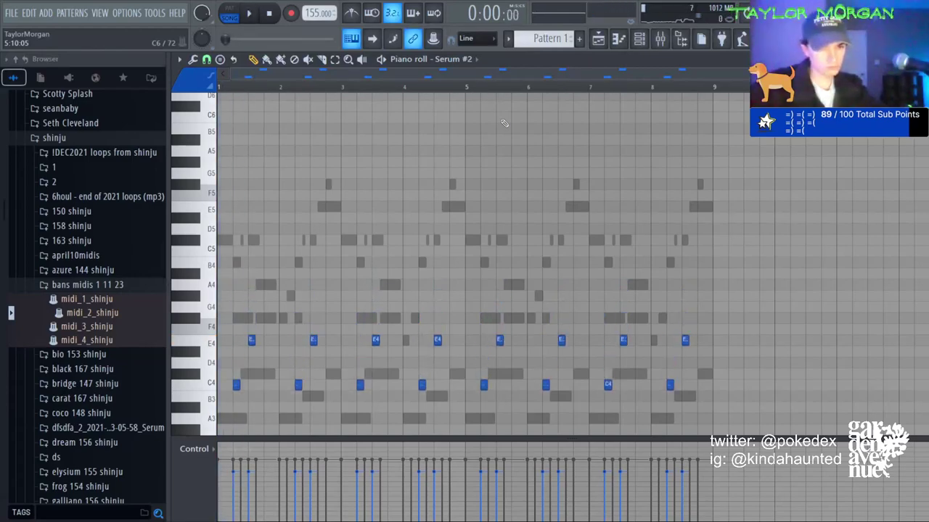
{"action": "key", "text": "space"}
Raise the repeated Serum #2 notes from the A3 octave to A5 and C#6 while the pattern plays.
{"action": "scroll", "coordinate": [551, 181], "scroll_direction": "down", "scroll_amount": 6}
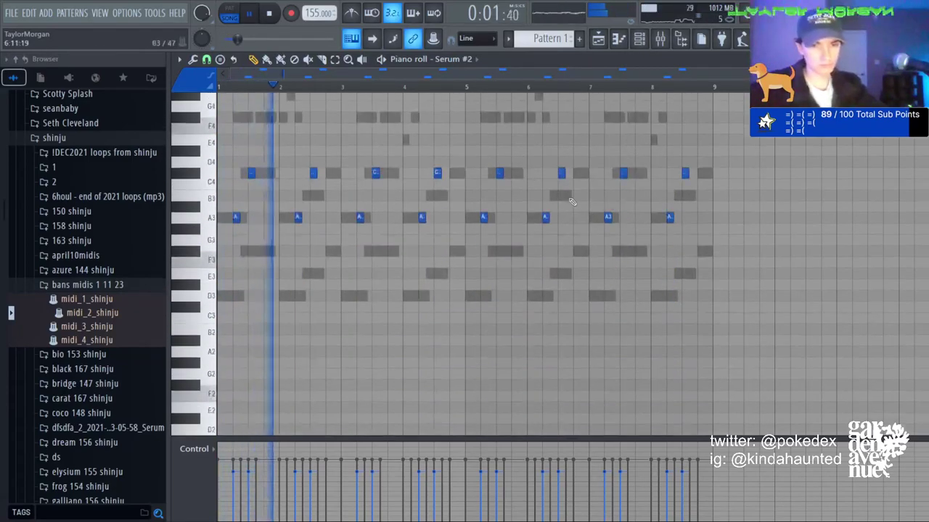
{"action": "scroll", "coordinate": [572, 201], "scroll_direction": "up", "scroll_amount": 7}
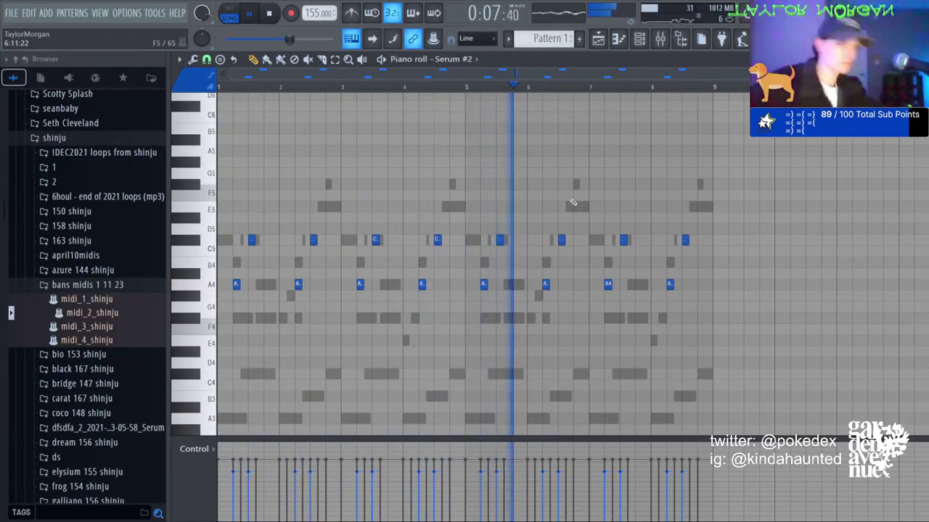
{"action": "scroll", "coordinate": [459, 112], "scroll_direction": "down", "scroll_amount": 3}
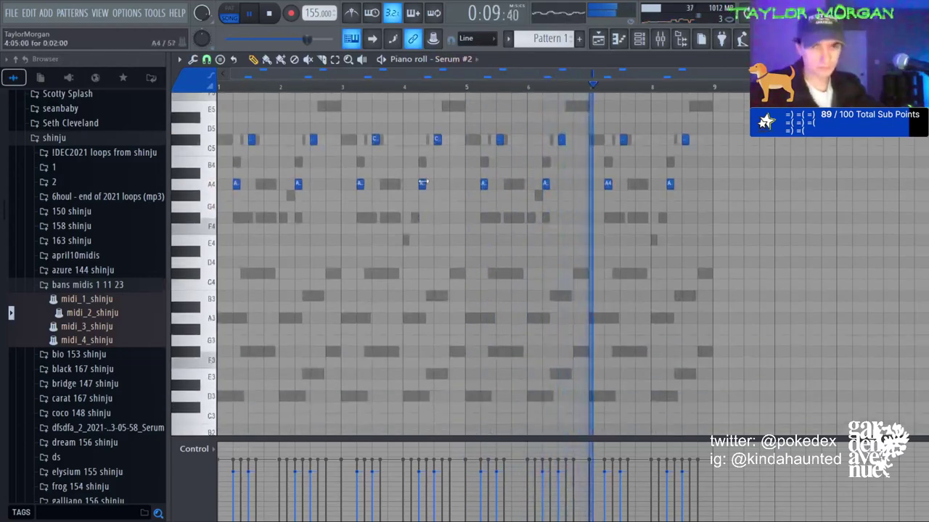
{"action": "scroll", "coordinate": [425, 184], "scroll_direction": "up", "scroll_amount": 2}
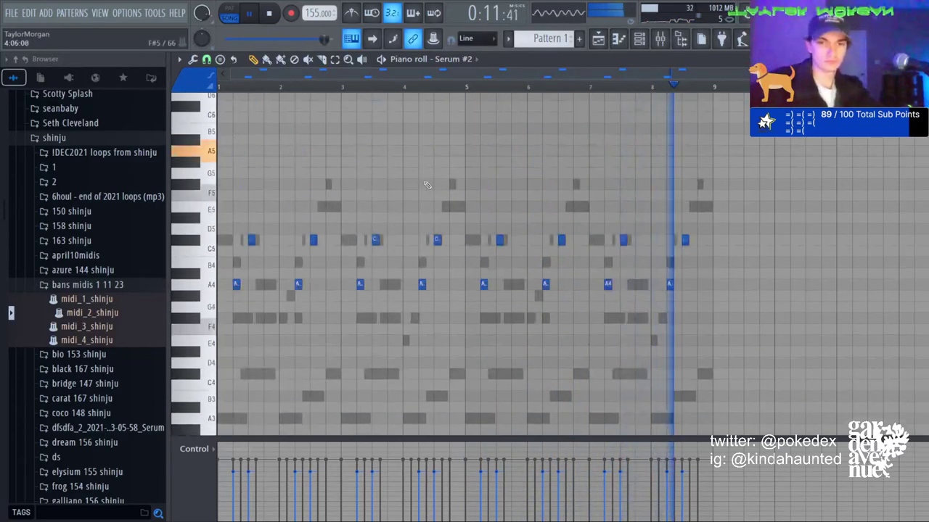
{"action": "key", "text": "ctrl+Up"}
{"action": "scroll", "coordinate": [426, 184], "scroll_direction": "up", "scroll_amount": 2}
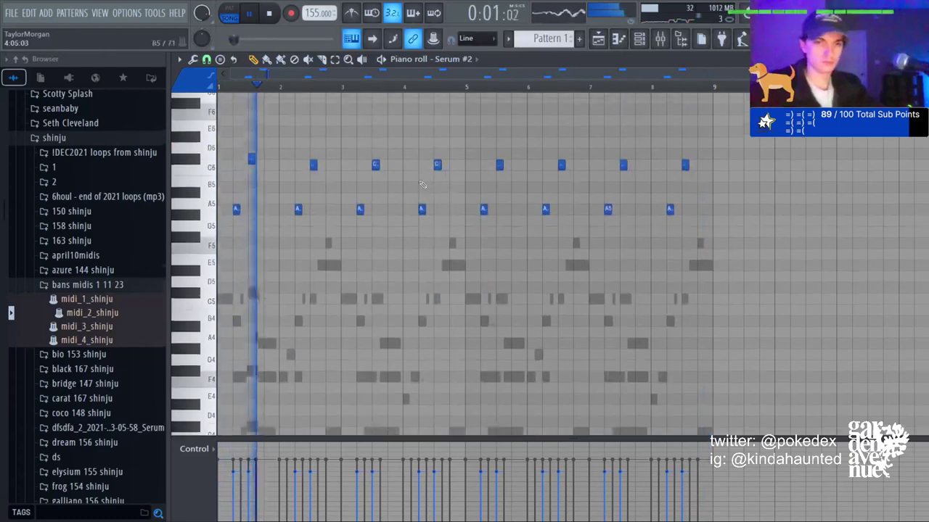
Replace all the Serum #2 notes with a new bar 1 phrase of two short C#5 notes and a B4.
{"action": "key", "text": "Delete"}
{"action": "left_click", "coordinate": [226, 309]}
{"action": "key", "text": "space"}
{"action": "left_click_drag", "start_coordinate": [225, 309], "coordinate": [238, 308]}
{"action": "key", "text": "space"}
{"action": "key", "text": "space"}
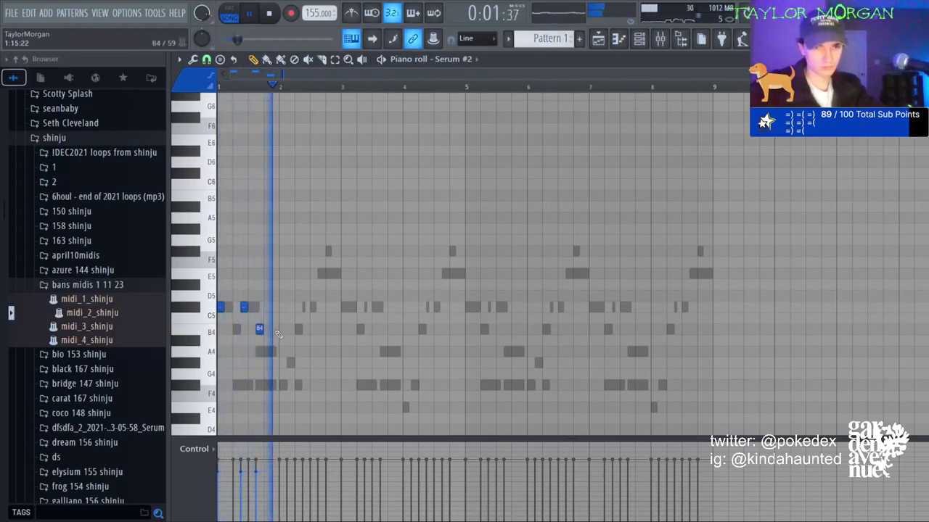
Extend the Serum #2 phrase with a B4 ending bar 1 and C#5, E5 and two further C#5 notes in bar 2.
{"action": "left_click", "coordinate": [272, 330]}
{"action": "left_click", "coordinate": [284, 308]}
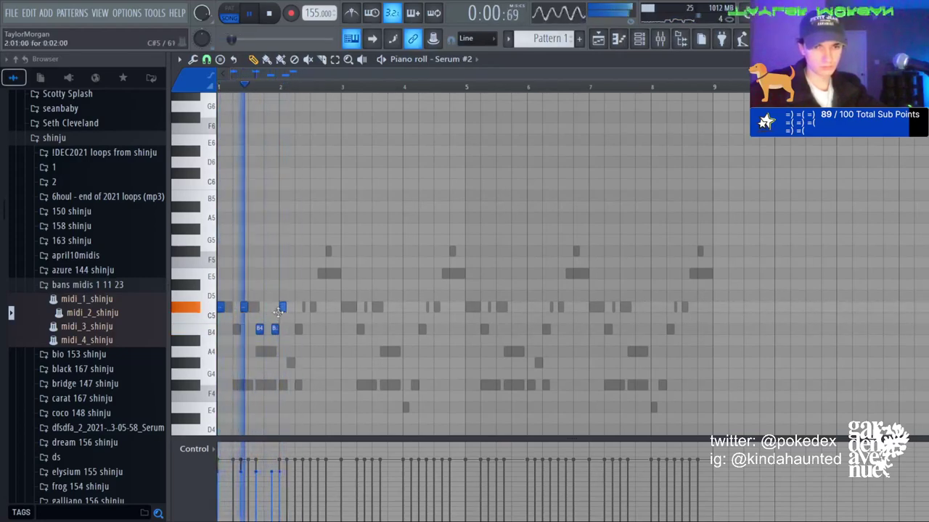
{"action": "left_click", "coordinate": [286, 274]}
{"action": "left_click", "coordinate": [293, 306]}
{"action": "left_click_drag", "start_coordinate": [293, 307], "coordinate": [310, 309]}
{"action": "left_click", "coordinate": [303, 309]}
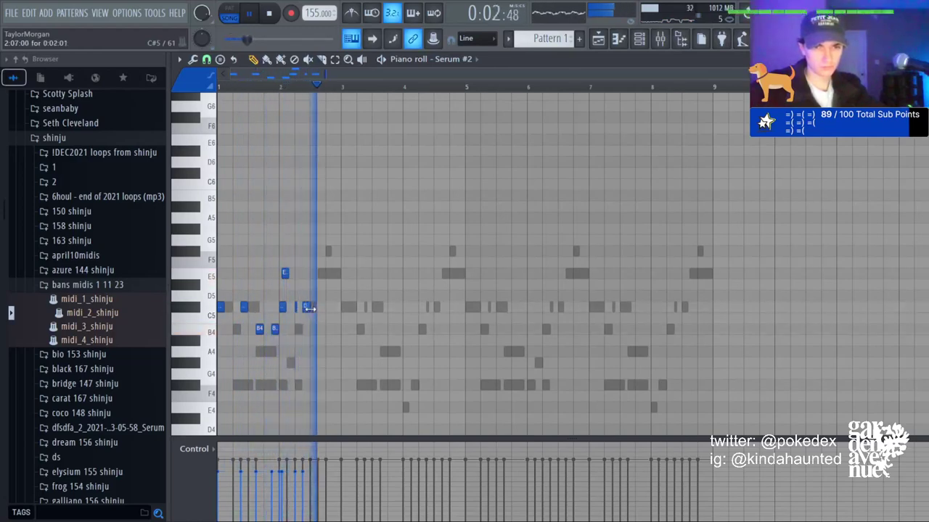
Finish bar 2 of the Serum #2 phrase with a B4 and an A4 lengthened to the end of the bar.
{"action": "left_click", "coordinate": [313, 329]}
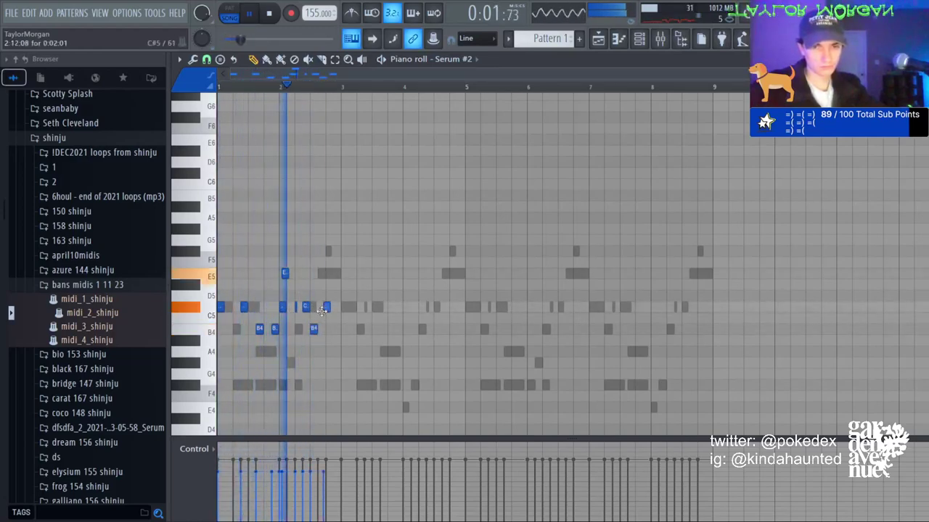
{"action": "left_click", "coordinate": [329, 308]}
{"action": "left_click", "coordinate": [329, 351]}
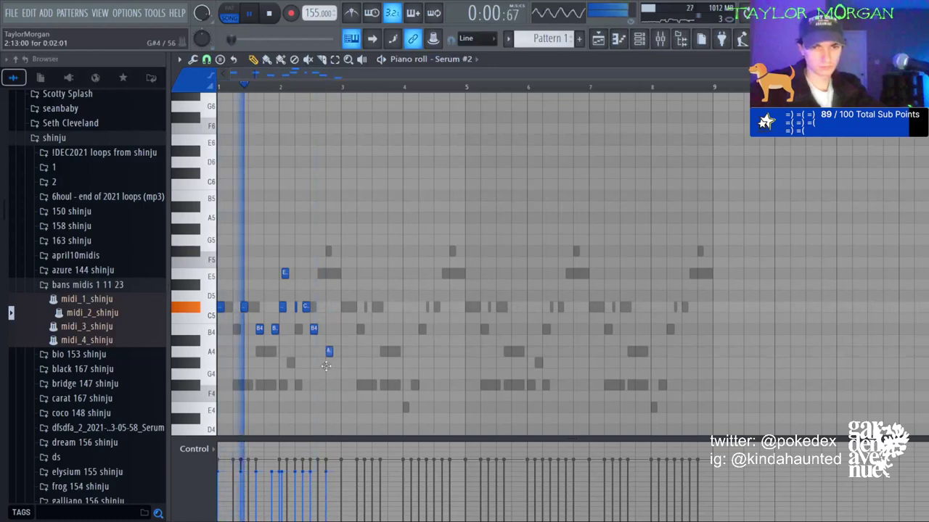
{"action": "left_click_drag", "start_coordinate": [333, 353], "coordinate": [341, 352]}
Duplicate the two-bar Serum #2 phrase, raise the copy's last note to E5, and duplicate all four bars to fill eight.
{"action": "key", "text": "ctrl+b"}
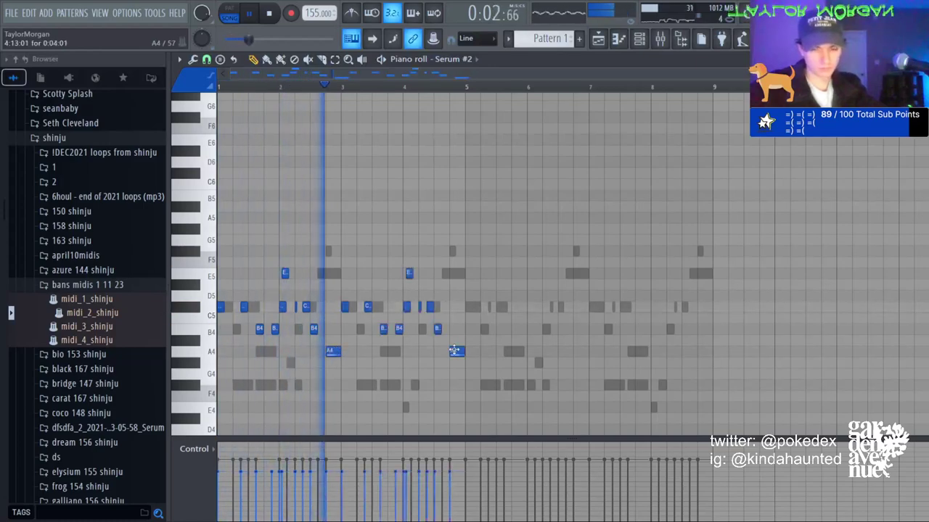
{"action": "left_click_drag", "start_coordinate": [456, 352], "coordinate": [455, 271]}
{"action": "key", "text": "ctrl+b"}
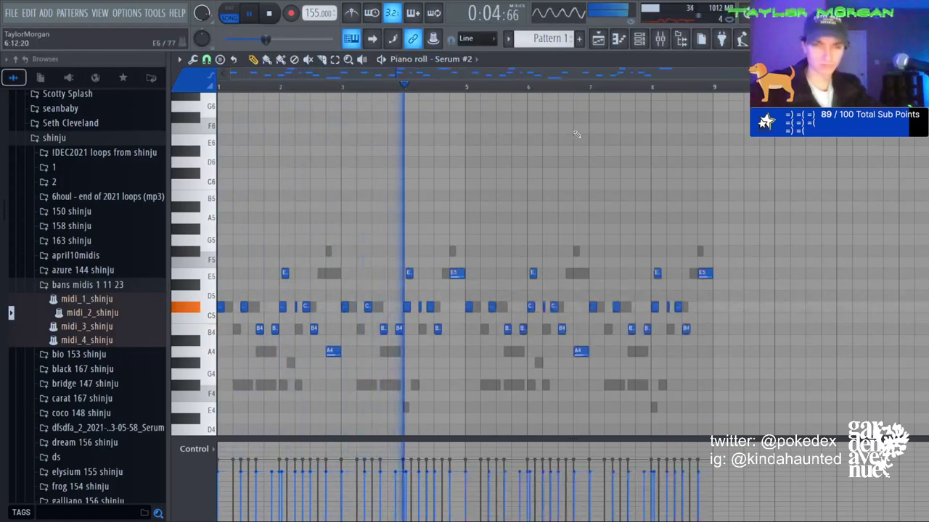
Copy the first Serum channel's notes into the Serum #3 channel.
{"action": "left_click", "coordinate": [639, 40]}
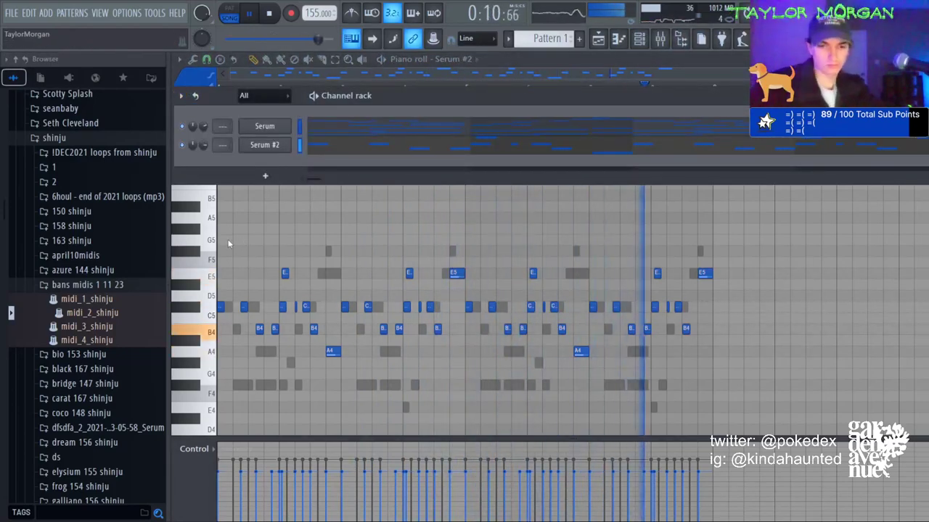
{"action": "key", "text": "ctrl+z"}
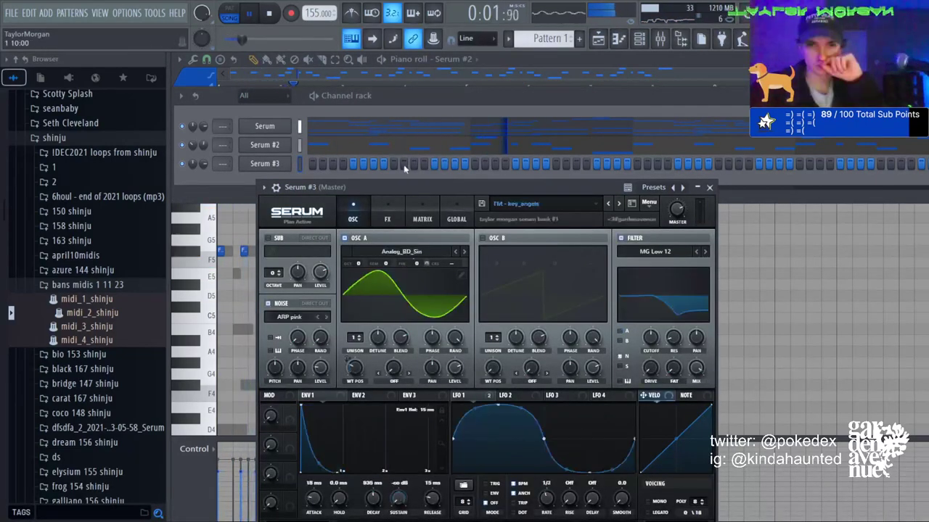
{"action": "left_click", "coordinate": [299, 127]}
{"action": "key", "text": "ctrl+c"}
{"action": "left_click", "coordinate": [299, 164]}
{"action": "key", "text": "ctrl+v"}
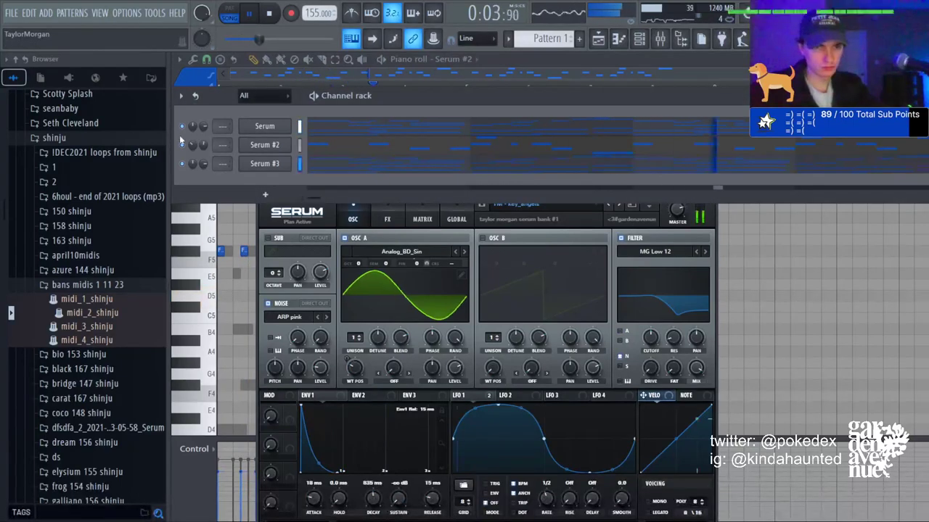
Delete the low chord and bass notes from F#4 downward in the Serum #3 part, keeping the upper melody.
{"action": "left_click", "coordinate": [331, 165]}
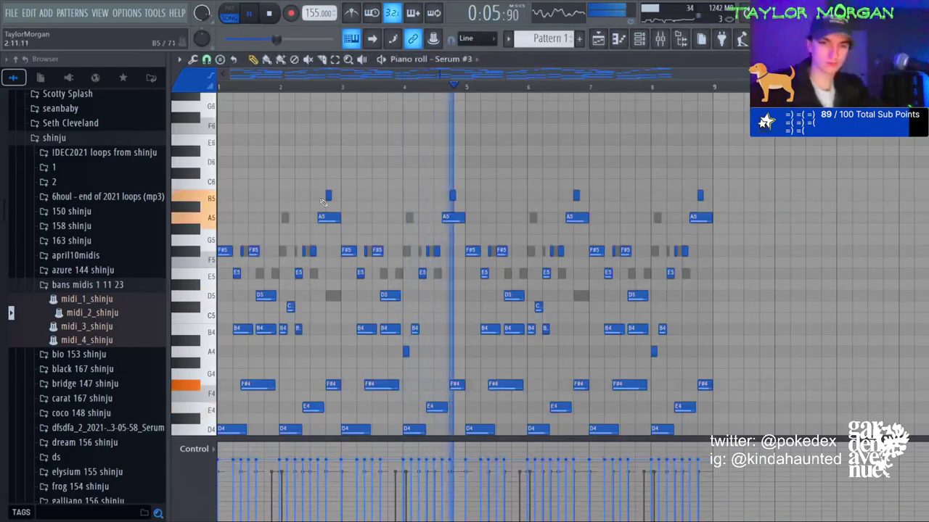
{"action": "scroll", "coordinate": [624, 224], "scroll_direction": "down", "scroll_amount": 4}
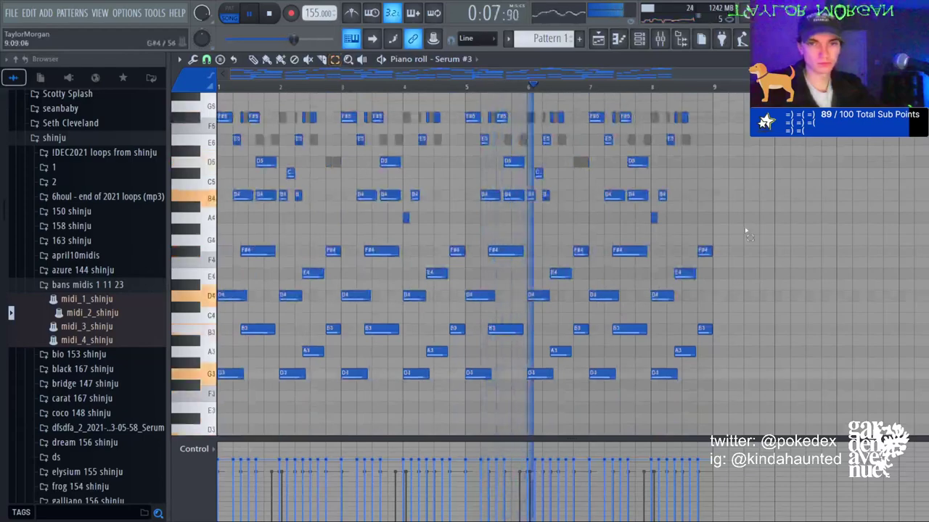
{"action": "left_click_drag", "start_coordinate": [747, 229], "coordinate": [3, 5]}
{"action": "left_click_drag", "start_coordinate": [800, 323], "coordinate": [210, 448]}
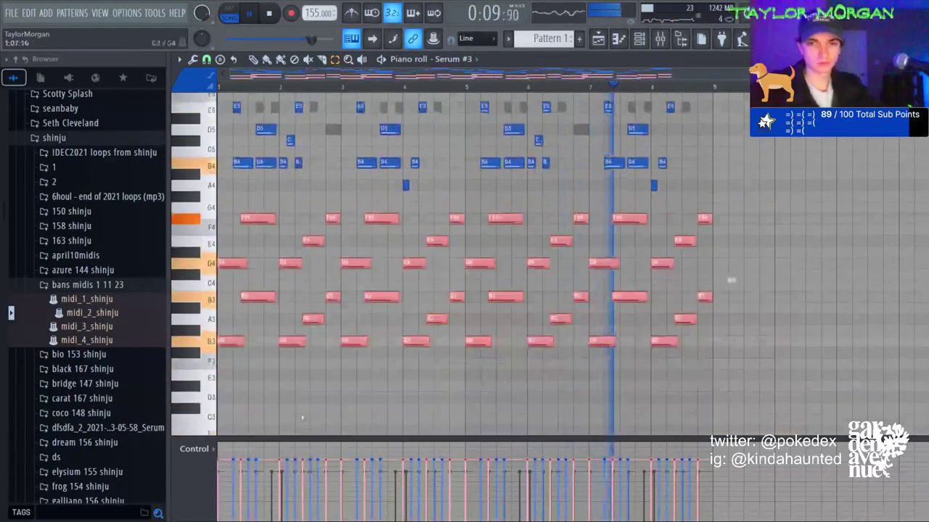
{"action": "key", "text": "Delete"}
{"action": "scroll", "coordinate": [685, 372], "scroll_direction": "up", "scroll_amount": 3}
Try the Serum #3 melody one octave lower and return it to its original octave.
{"action": "key", "text": "ctrl+Down"}
{"action": "scroll", "coordinate": [685, 371], "scroll_direction": "up", "scroll_amount": 1}
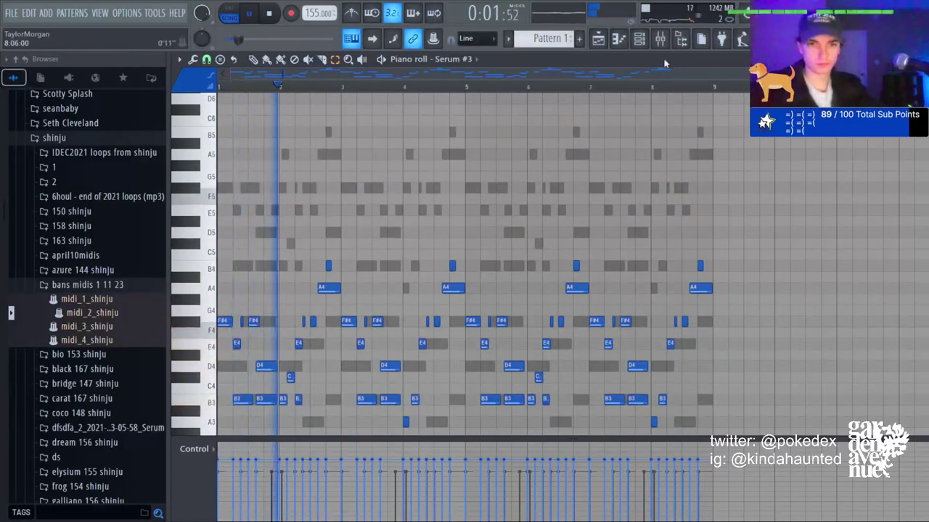
{"action": "key", "text": "ctrl+Up"}
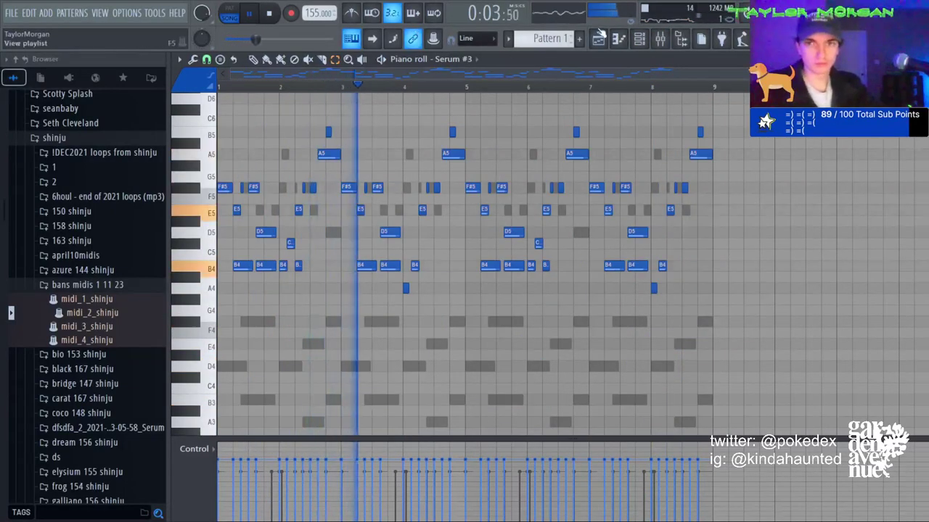
Raise the Serum #3 melody one octave.
{"action": "left_click", "coordinate": [639, 39]}
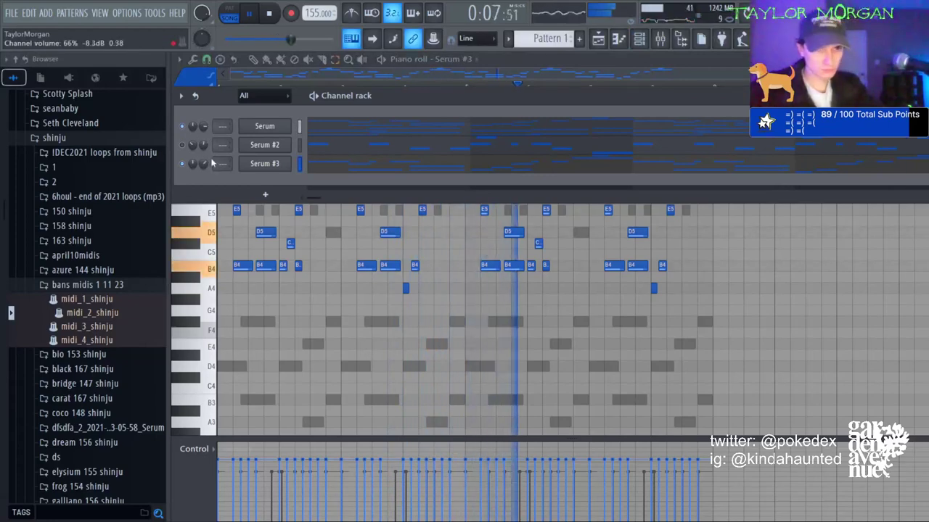
{"action": "left_click", "coordinate": [446, 327]}
{"action": "key", "text": "ctrl+Up"}
{"action": "scroll", "coordinate": [445, 327], "scroll_direction": "up", "scroll_amount": 3}
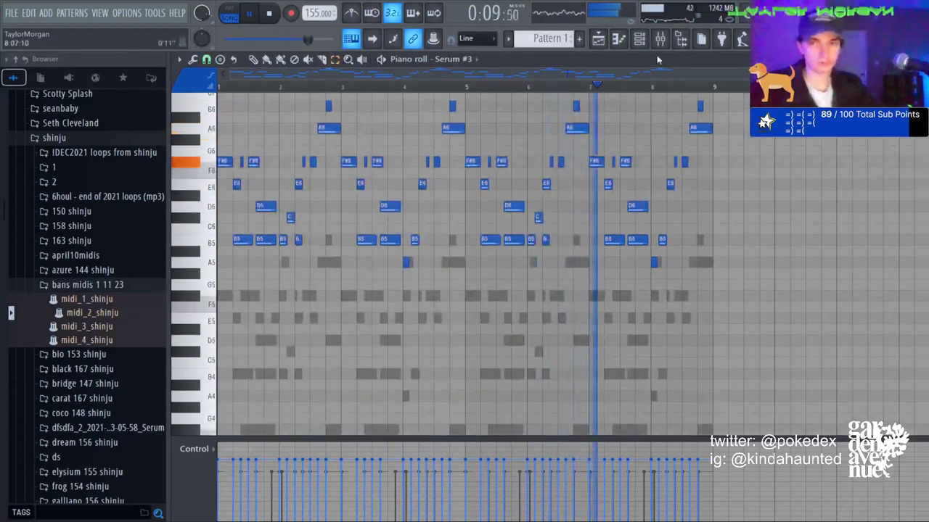
Open the Serum #3 plugin and step through its key presets from TM - key_angels to TM - key_method.
{"action": "left_click", "coordinate": [639, 40]}
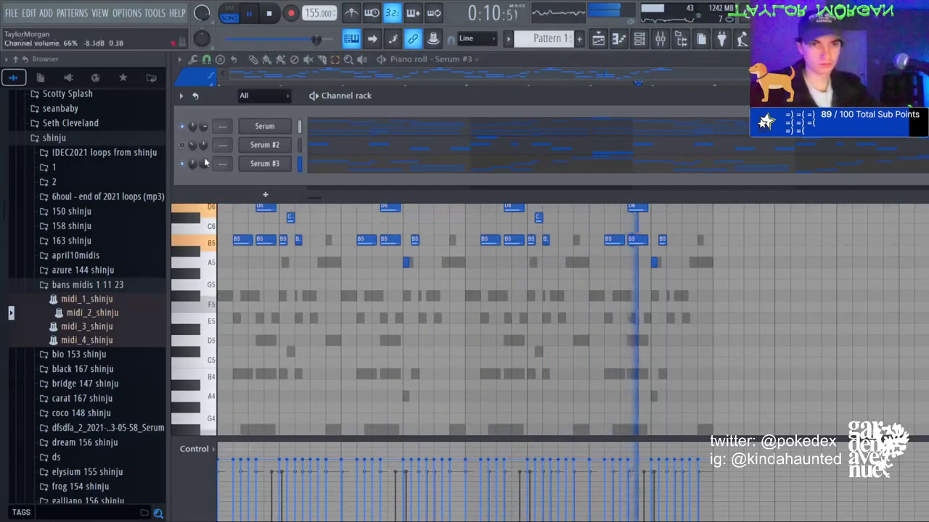
{"action": "left_click", "coordinate": [279, 163]}
{"action": "left_click", "coordinate": [609, 204]}
{"action": "left_click", "coordinate": [618, 204]}
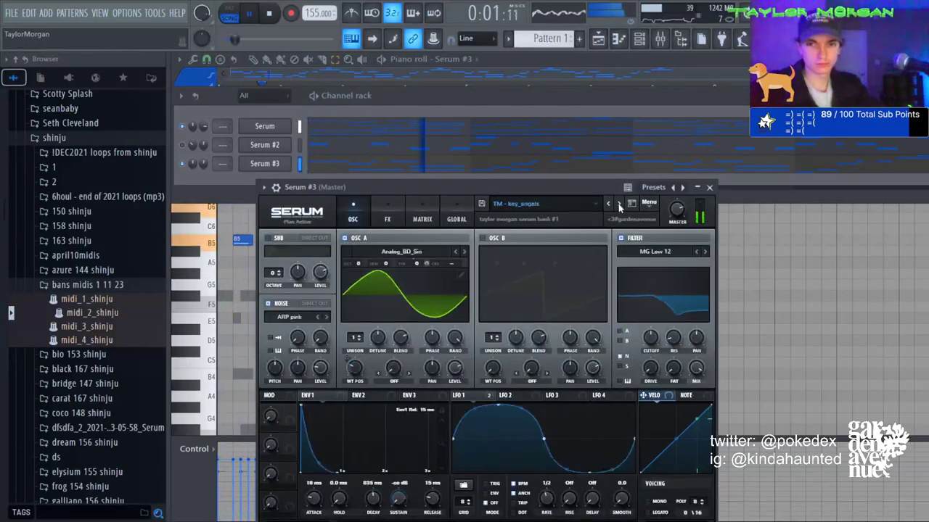
{"action": "left_click", "coordinate": [618, 204]}
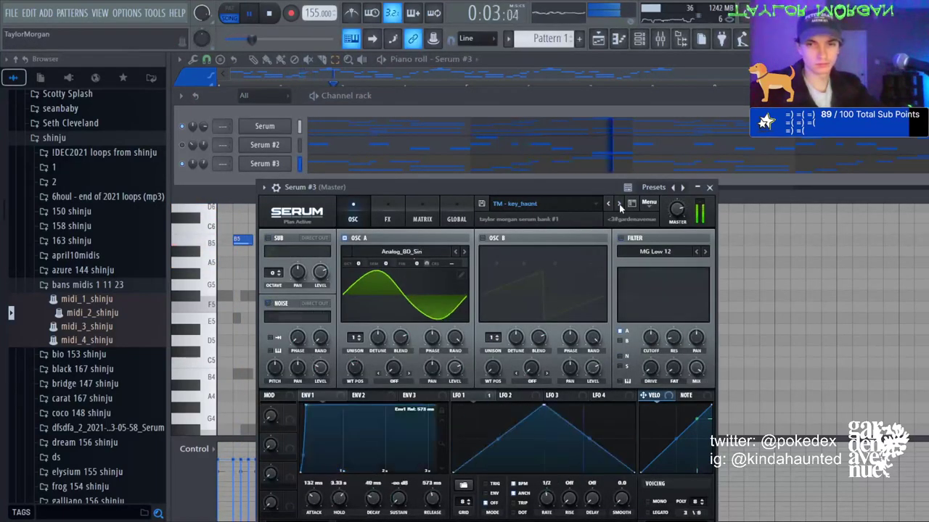
{"action": "left_click", "coordinate": [619, 205]}
{"action": "left_click", "coordinate": [619, 205]}
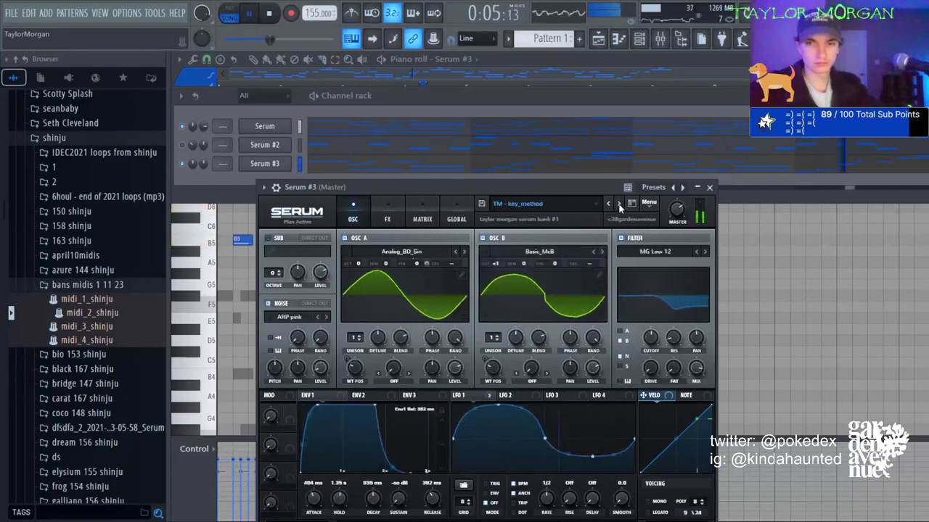
Mute the first Serum channel and lower the Serum #3 melody one octave.
{"action": "left_click", "coordinate": [182, 126]}
{"action": "left_click", "coordinate": [372, 172]}
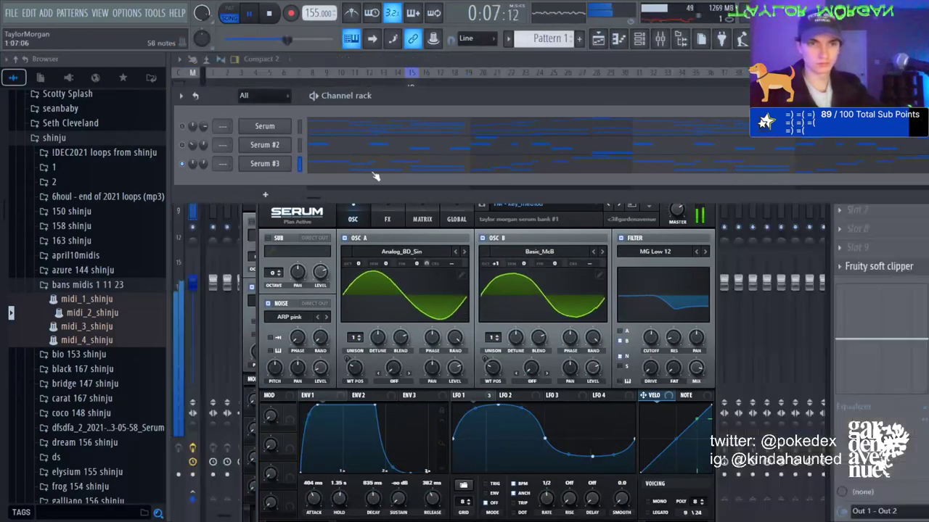
{"action": "left_click", "coordinate": [374, 172]}
{"action": "key", "text": "ctrl+Down"}
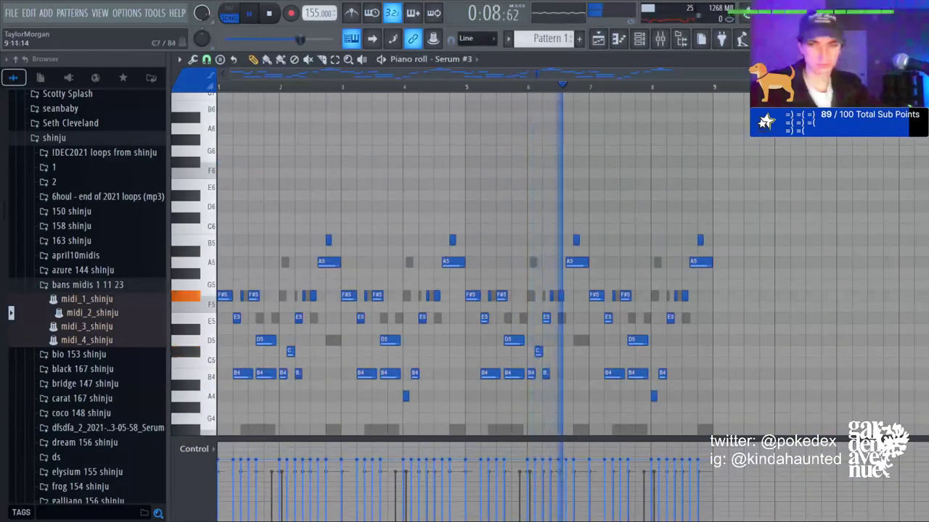
Try the Serum #2 counter-melody in higher octaves and return it to its original octave.
{"action": "left_click", "coordinate": [640, 39]}
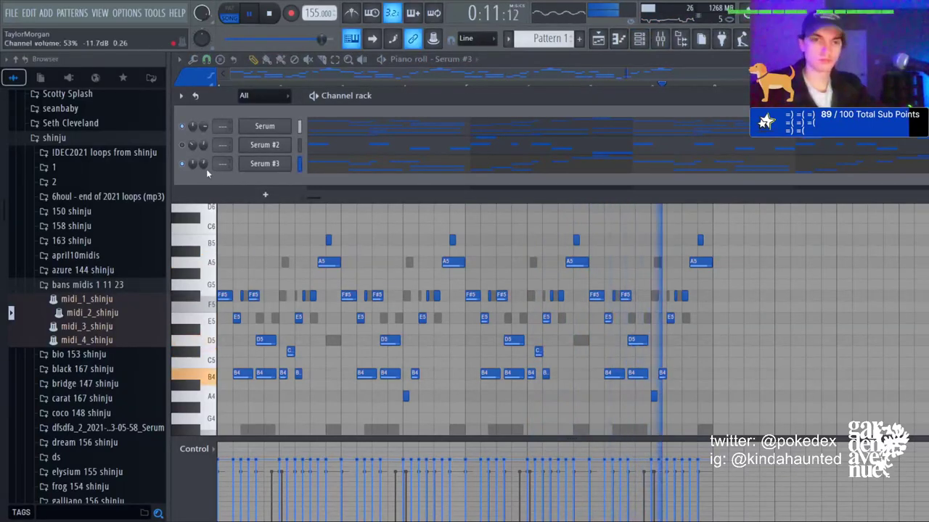
{"action": "left_click", "coordinate": [349, 144]}
{"action": "key", "text": "ctrl+Up"}
{"action": "key", "text": "ctrl+Up"}
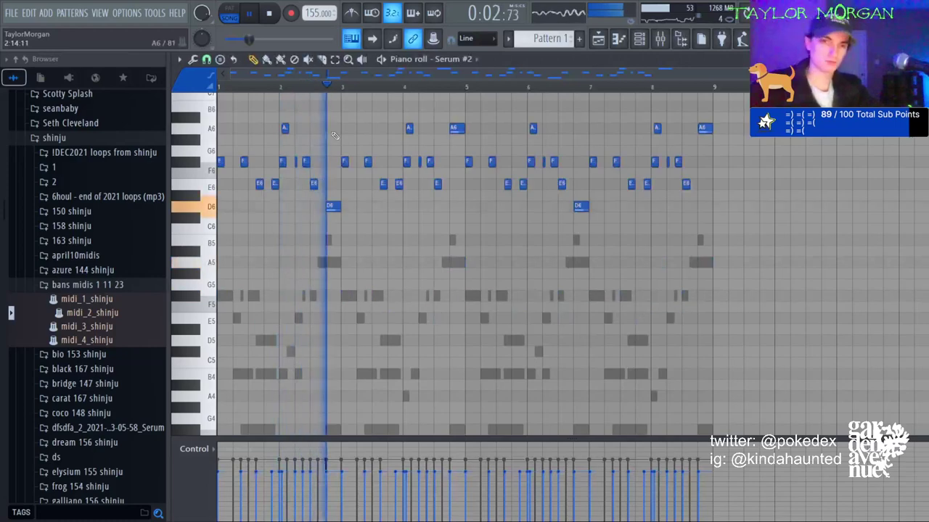
{"action": "scroll", "coordinate": [335, 135], "scroll_direction": "up", "scroll_amount": 3}
{"action": "key", "text": "ctrl+Down"}
{"action": "key", "text": "ctrl+Down"}
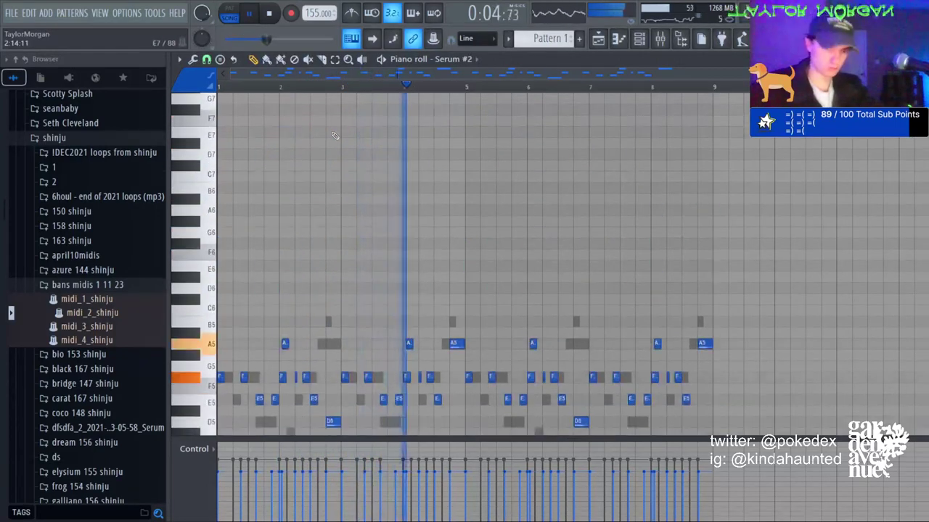
Try the Serum #2 counter-melody one octave higher and put it back.
{"action": "key", "text": "ctrl+Up"}
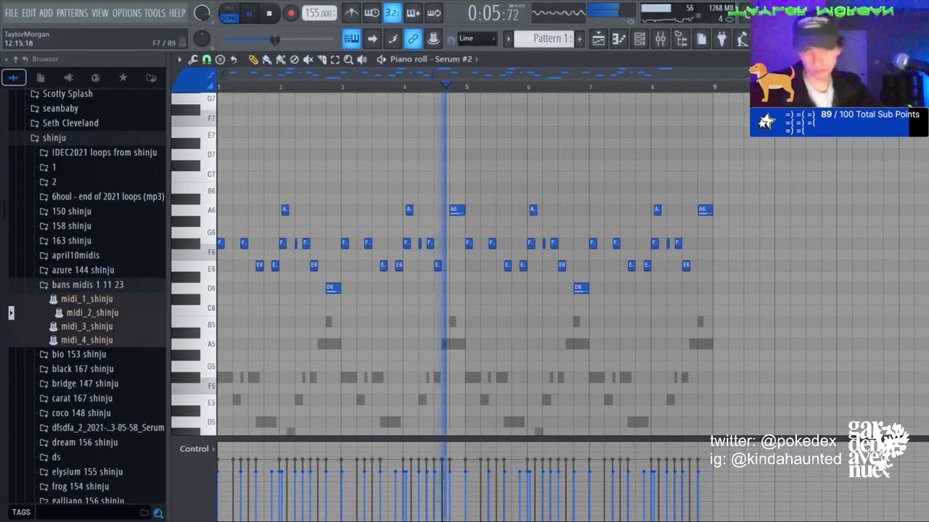
{"action": "key", "text": "ctrl+Down"}
Add a Serum #4 channel, switch it to the preset after Init and open its piano roll.
{"action": "left_click", "coordinate": [639, 40]}
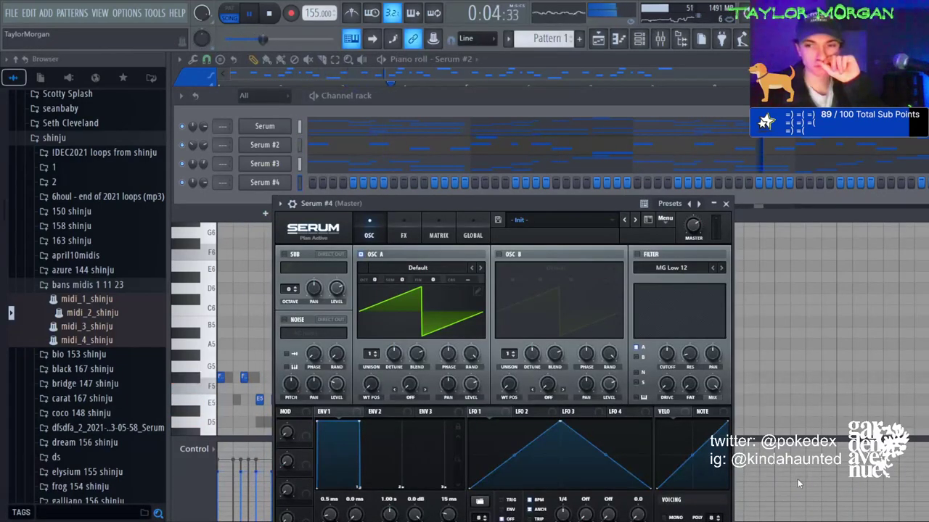
{"action": "left_click", "coordinate": [634, 220]}
{"action": "left_click", "coordinate": [619, 39]}
Sketch an eight-bar Serum #4 line of one-bar notes: F#5, E5, F#5, A5, F#5, E5, F#5, D5.
{"action": "key", "text": "space"}
{"action": "scroll", "coordinate": [276, 225], "scroll_direction": "down", "scroll_amount": 2}
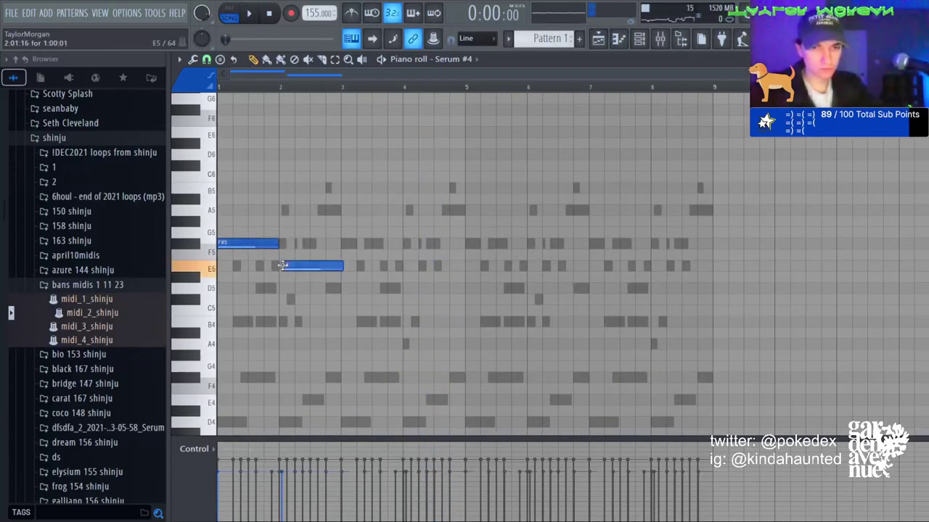
{"action": "left_click", "coordinate": [387, 247]}
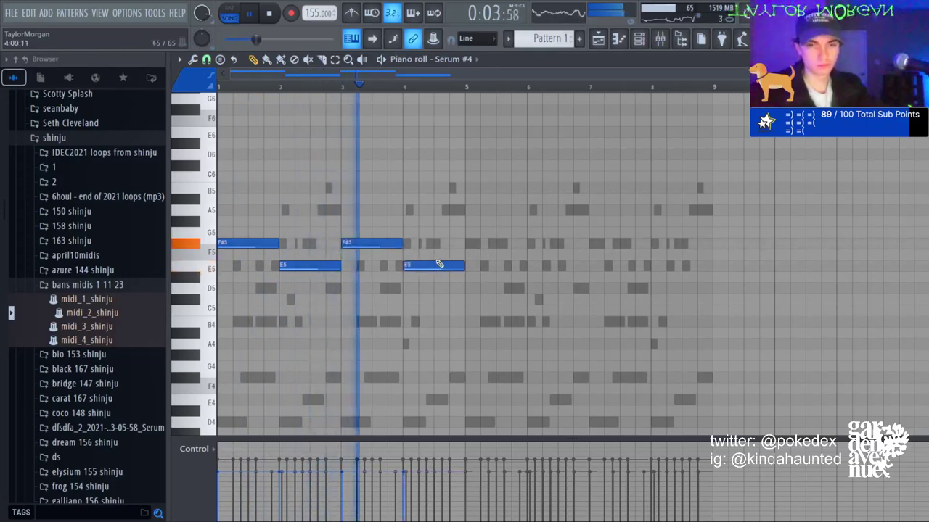
{"action": "left_click", "coordinate": [408, 292]}
{"action": "key", "text": "ctrl+b"}
{"action": "left_click", "coordinate": [728, 265], "text": "ctrl"}
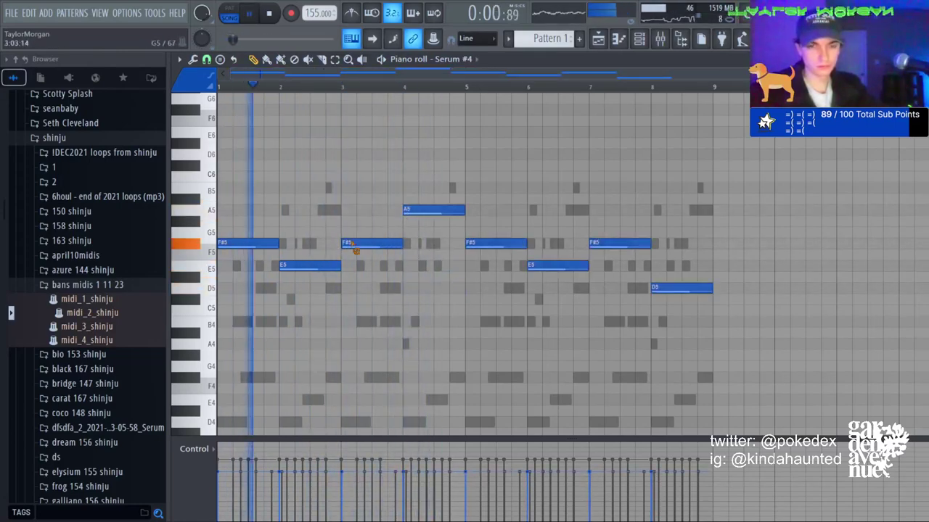
Replace the bar 3 note with A5 and the bar 4 note with D5, and play the line.
{"action": "right_click", "coordinate": [353, 245]}
{"action": "left_click", "coordinate": [353, 210]}
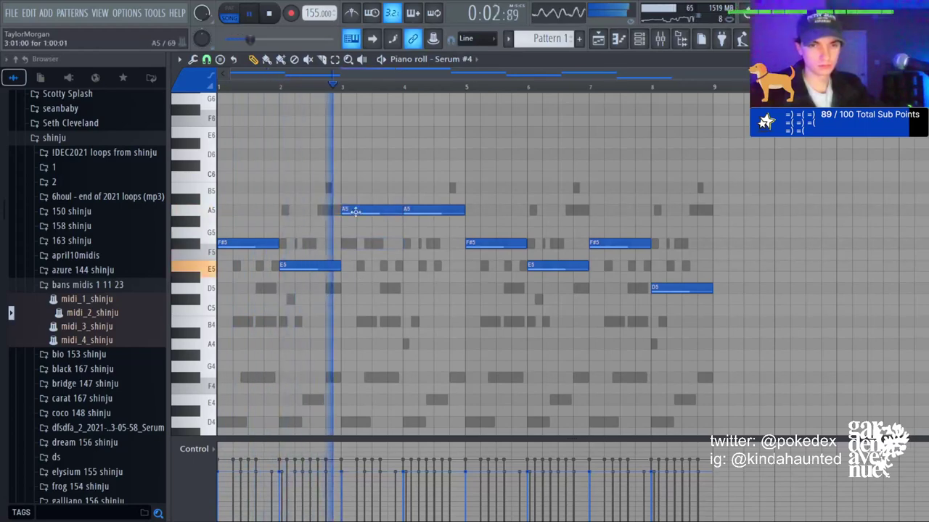
{"action": "right_click", "coordinate": [399, 211]}
{"action": "key", "text": "ctrl+z"}
{"action": "right_click", "coordinate": [419, 212]}
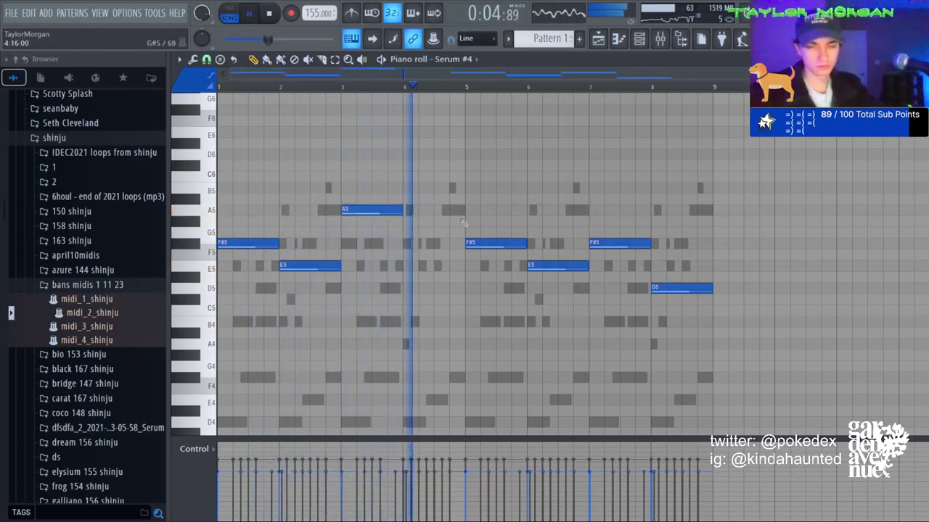
{"action": "key", "text": "space"}
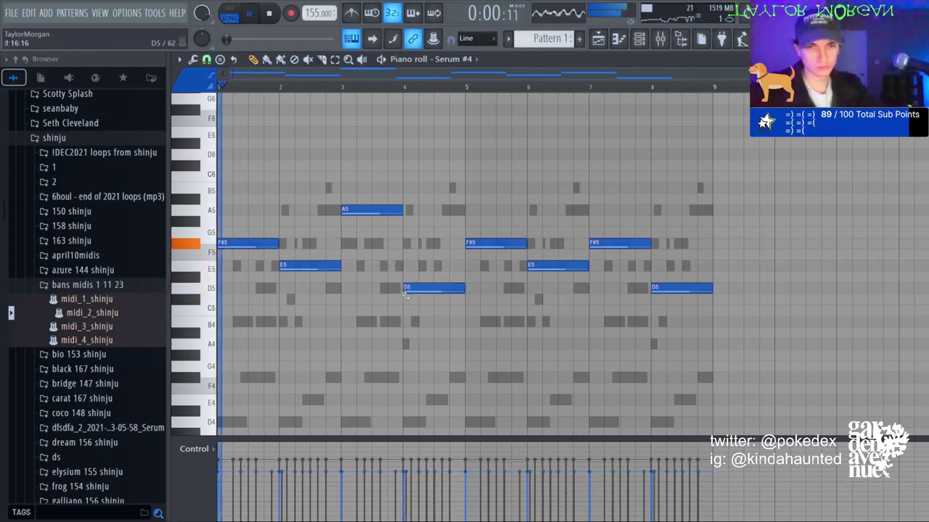
Split bar 2 into half-bar E5 and D5 notes and put F#5 back in bar 3.
{"action": "right_click", "coordinate": [356, 210]}
{"action": "left_click", "coordinate": [323, 286]}
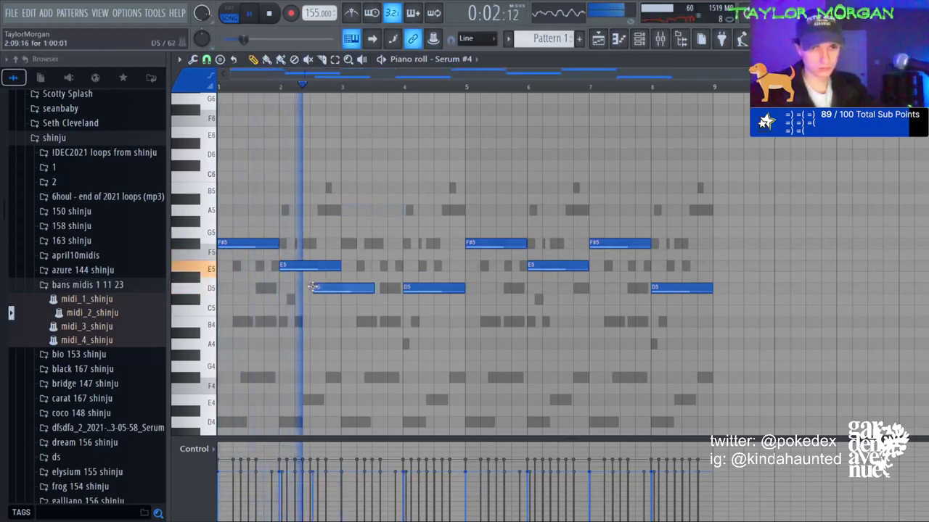
{"action": "left_click_drag", "start_coordinate": [372, 292], "coordinate": [340, 292]}
{"action": "left_click", "coordinate": [351, 243]}
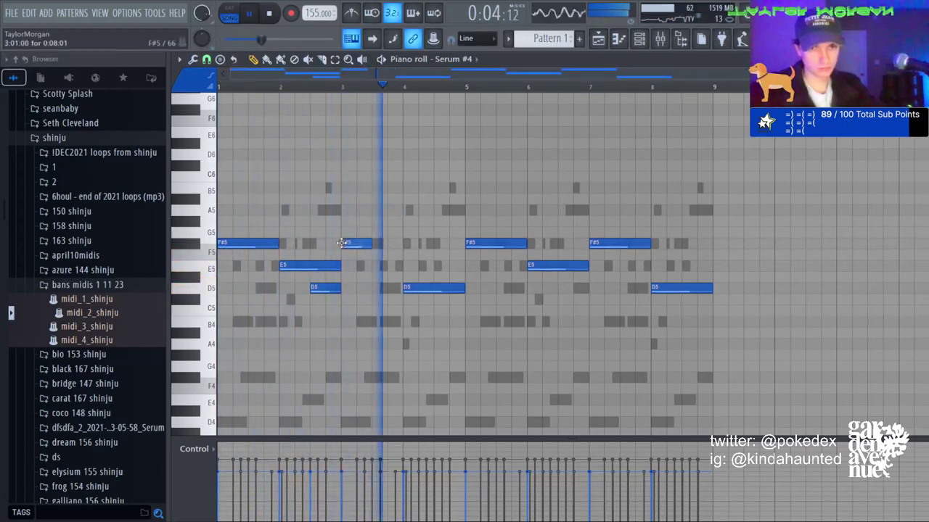
{"action": "key", "text": "space"}
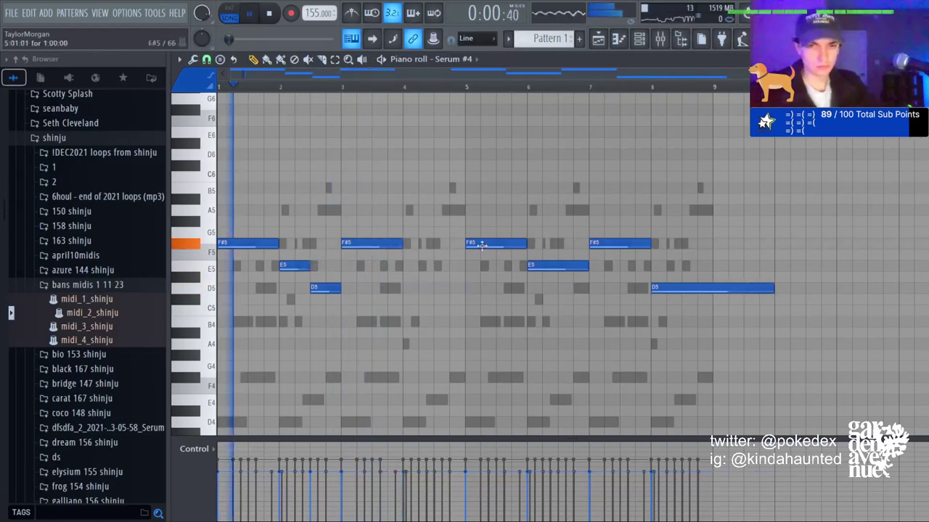
Clear the Serum #4 notes from bar 3 onward and duplicate the two-bar phrase into bars 3 and 4.
{"action": "right_click", "coordinate": [481, 245]}
{"action": "right_click", "coordinate": [557, 266]}
{"action": "right_click", "coordinate": [616, 244]}
{"action": "right_click", "coordinate": [671, 288]}
{"action": "right_click", "coordinate": [388, 244]}
{"action": "key", "text": "ctrl+b"}
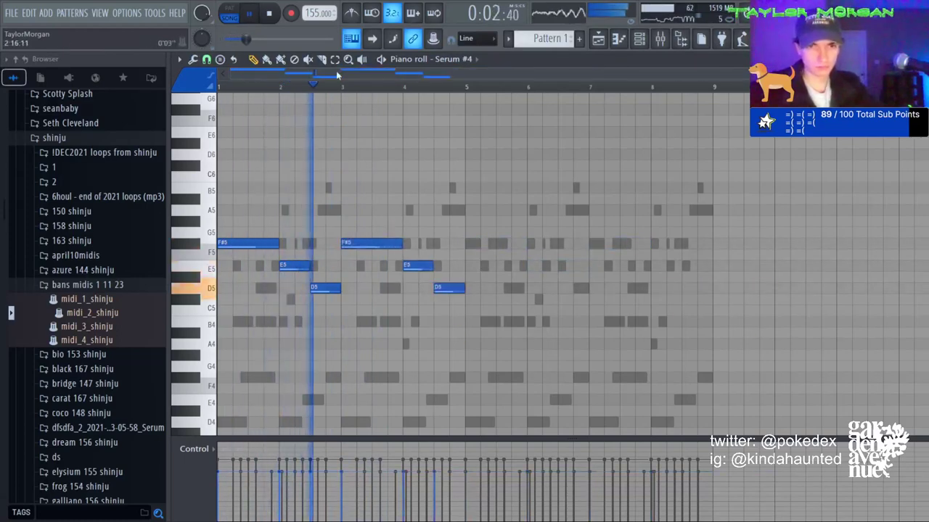
Raise the closing note of bar 4 to A5 and repeat the four-bar phrase to fill eight bars.
{"action": "left_click_drag", "start_coordinate": [439, 288], "coordinate": [440, 216]}
{"action": "key", "text": "ctrl+b"}
{"action": "left_click", "coordinate": [644, 41]}
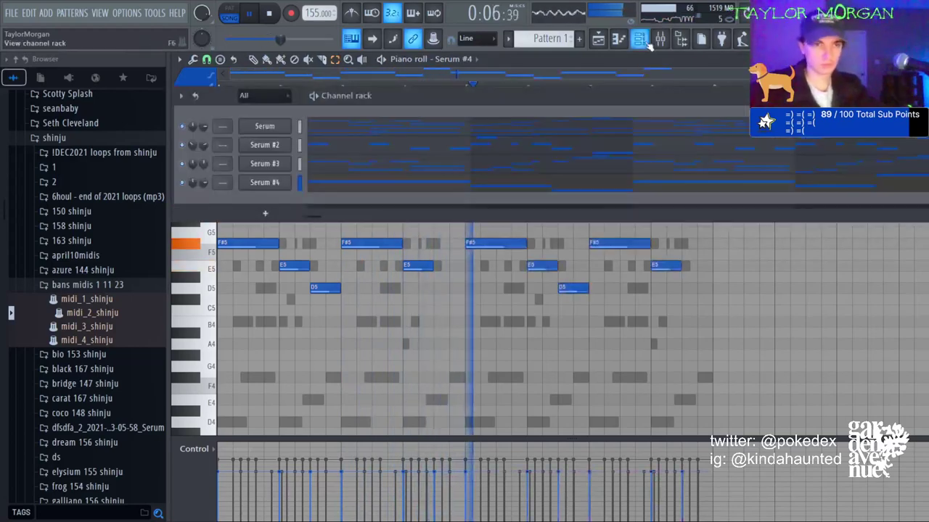
{"action": "left_click", "coordinate": [640, 40]}
Try the Serum #4 line one octave lower and one octave higher, and return it to its starting octave.
{"action": "key", "text": "ctrl+Down"}
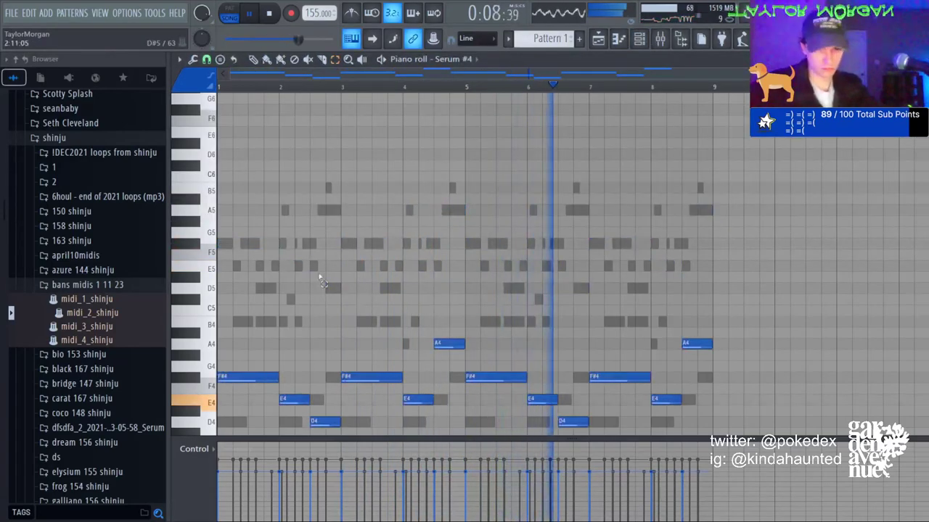
{"action": "key", "text": "ctrl+Up"}
{"action": "key", "text": "ctrl+Up"}
{"action": "key", "text": "ctrl+Down"}
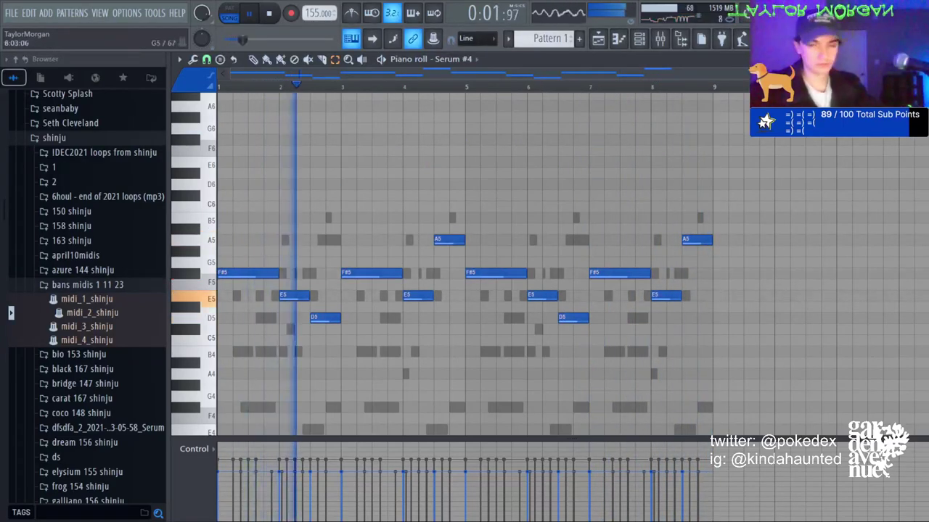
Route the four Serum channels to mixer inserts 1 to 4 and add Digitalis to the Serum #2 insert.
{"action": "key", "text": "F6"}
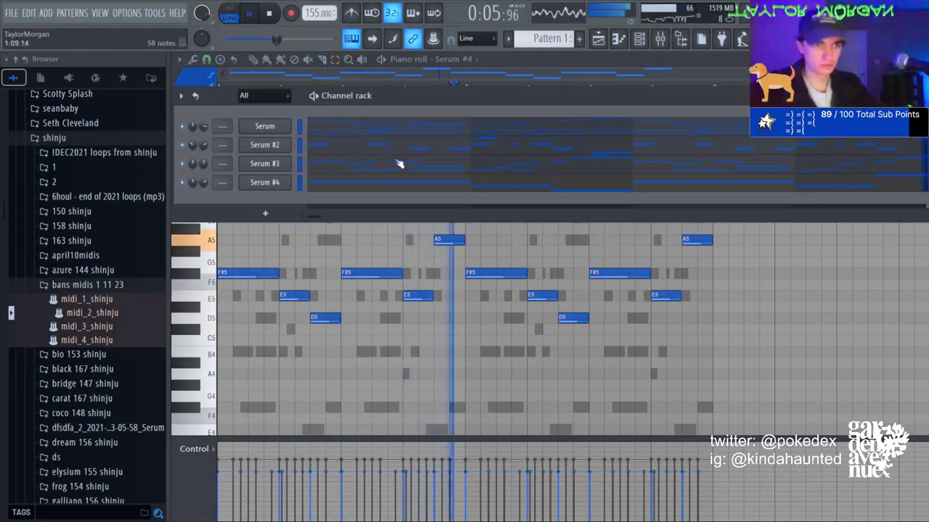
{"action": "left_click", "coordinate": [660, 41]}
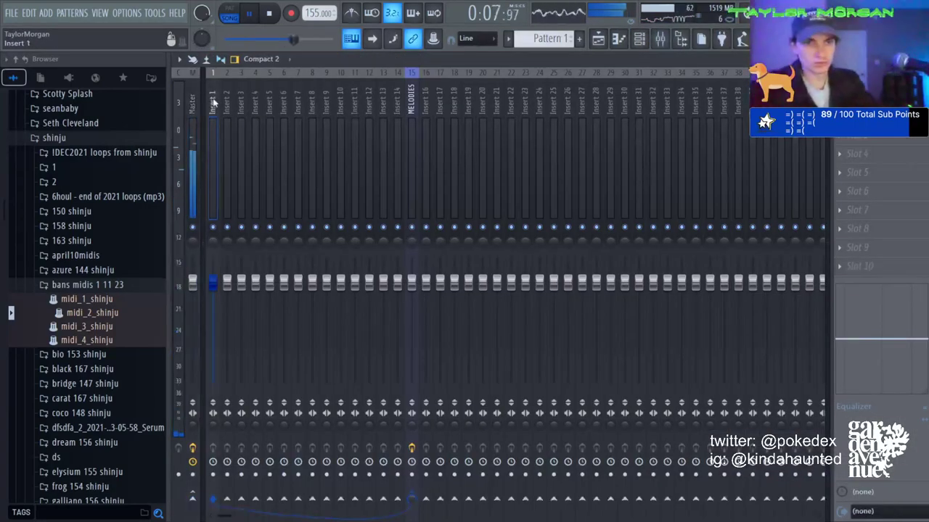
{"action": "right_click", "coordinate": [256, 227]}
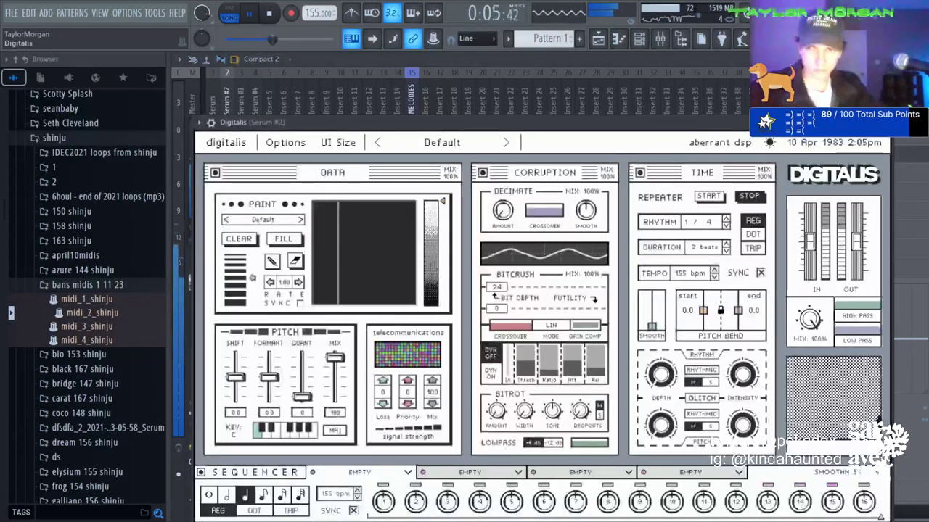
{"action": "left_click", "coordinate": [860, 123]}
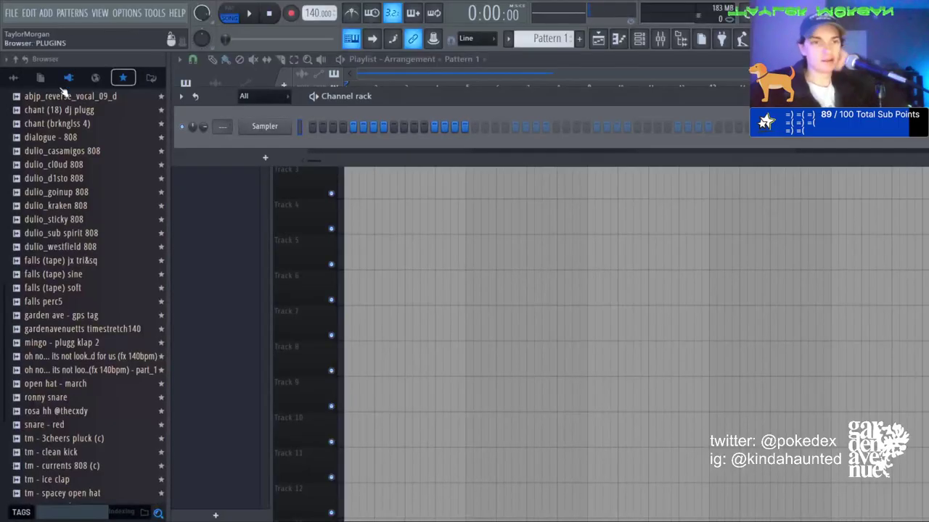
Find the Backup folder in the browser, open an autosaved project and check its playlist arrangement.
{"action": "scroll", "coordinate": [49, 107], "scroll_direction": "up", "scroll_amount": 5}
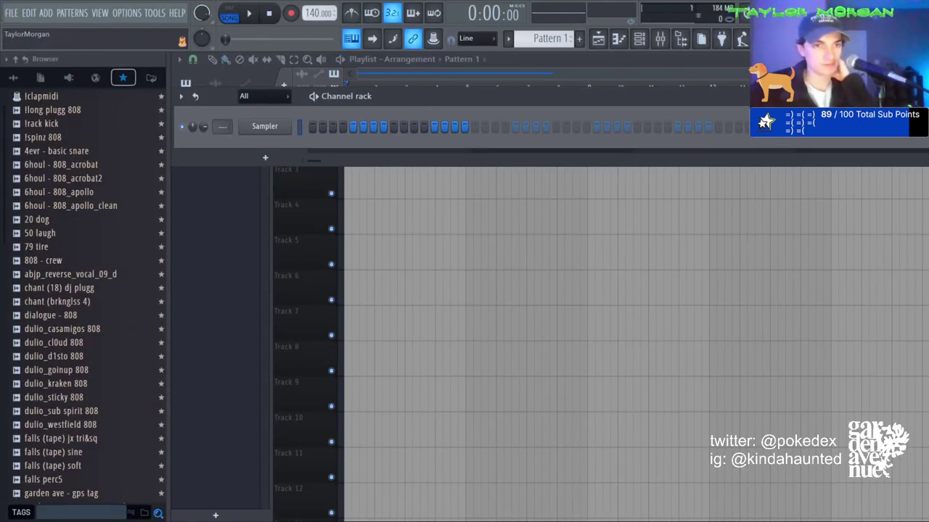
{"action": "scroll", "coordinate": [55, 187], "scroll_direction": "up", "scroll_amount": 3}
{"action": "left_click", "coordinate": [13, 77]}
{"action": "scroll", "coordinate": [62, 274], "scroll_direction": "up", "scroll_amount": 6}
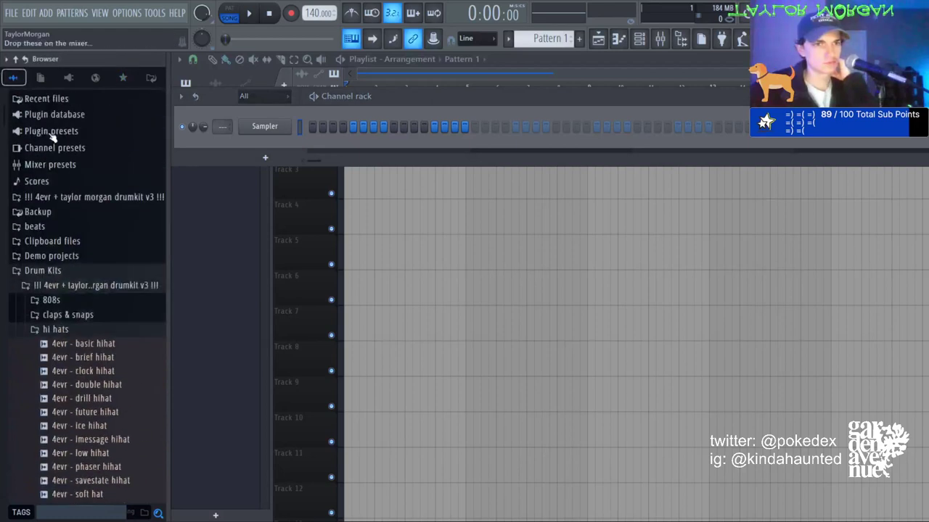
{"action": "left_click", "coordinate": [60, 280]}
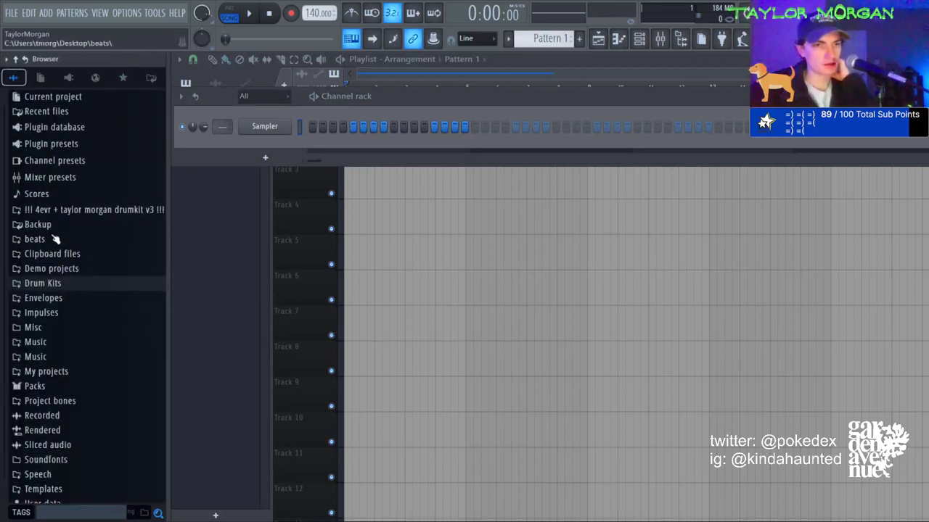
{"action": "left_click", "coordinate": [56, 239]}
{"action": "left_click", "coordinate": [40, 224]}
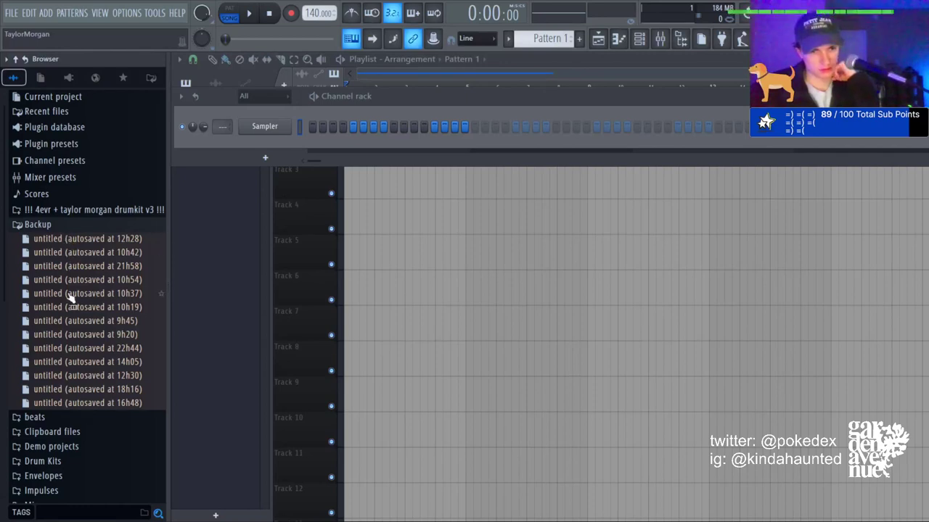
{"action": "left_click", "coordinate": [76, 228]}
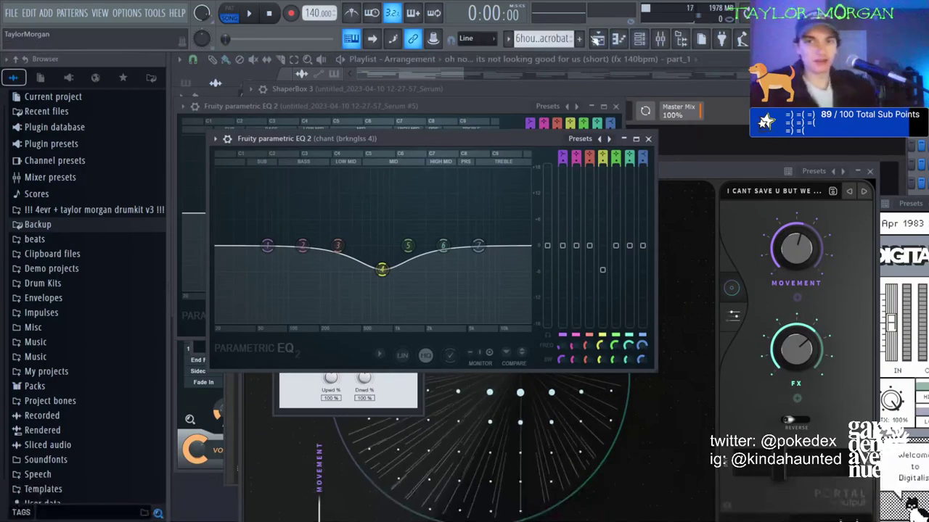
{"action": "left_click", "coordinate": [598, 39]}
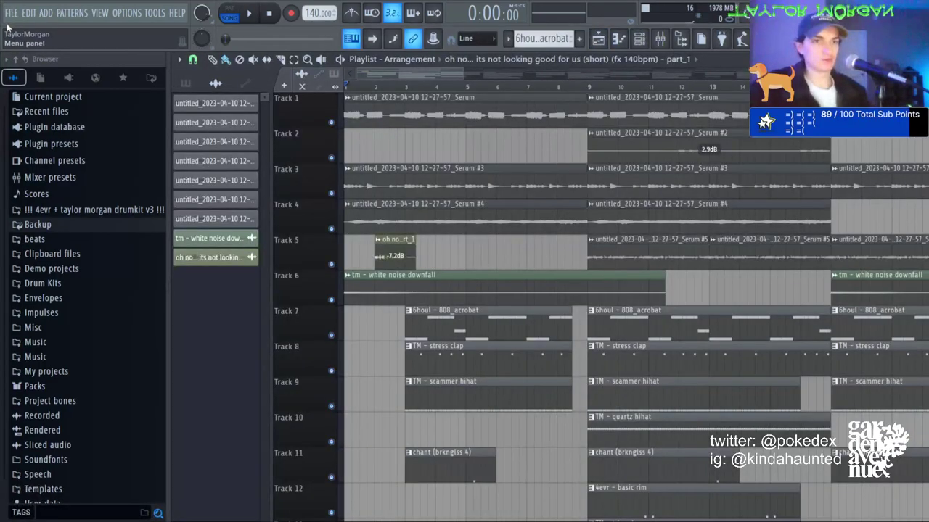
Start a new project at 157 BPM and load Serum with the TM - key_fortress preset.
{"action": "key", "text": "ctrl+n"}
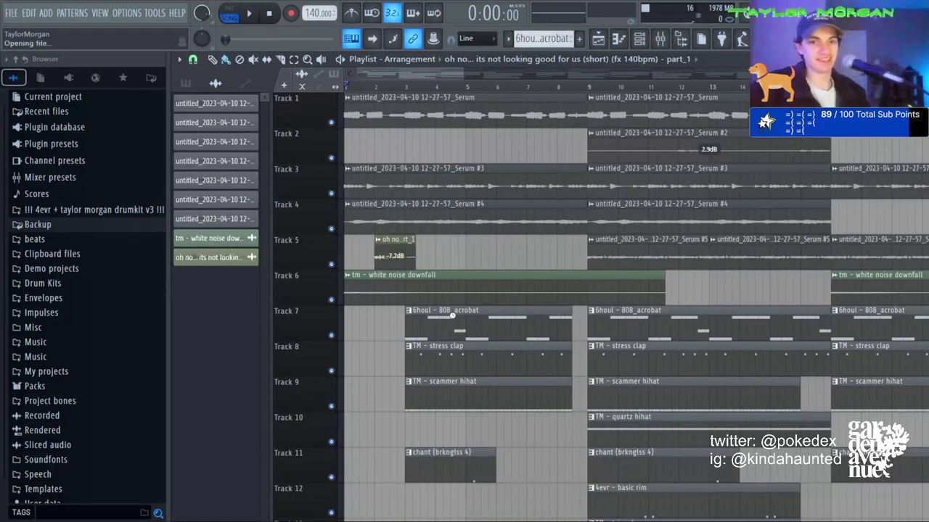
{"action": "left_click", "coordinate": [639, 39]}
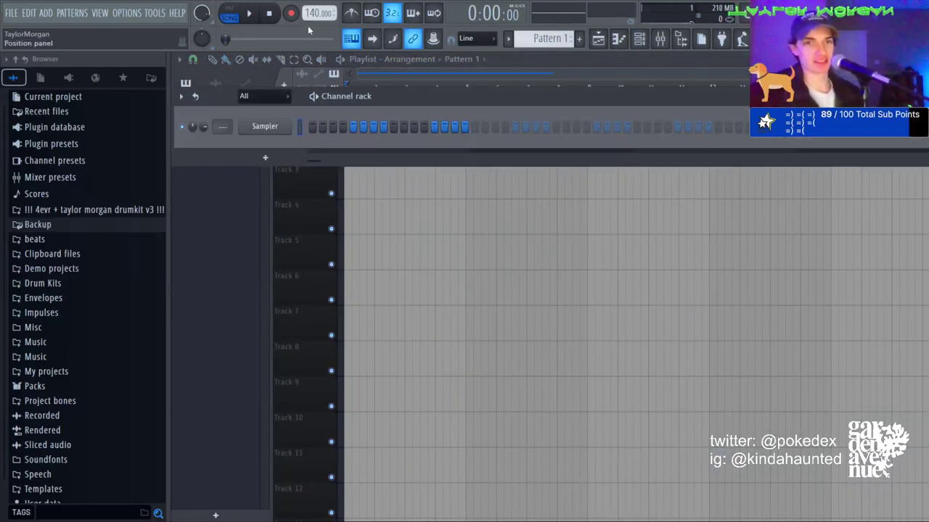
{"action": "left_click_drag", "start_coordinate": [312, 13], "coordinate": [311, 2]}
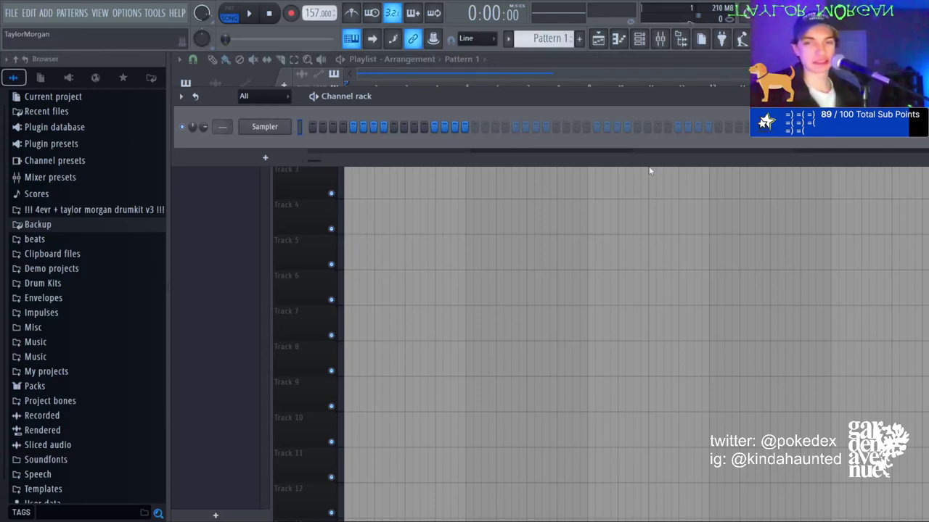
{"action": "left_click", "coordinate": [614, 200]}
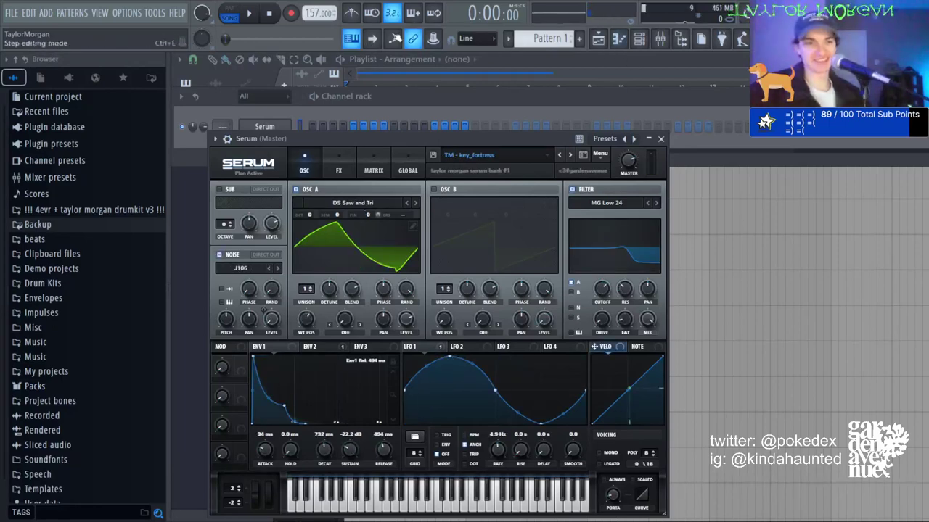
Draw a descending Serum line from bar 1 with six-step F5 and D#5 notes and a longer C#5.
{"action": "left_click", "coordinate": [618, 40]}
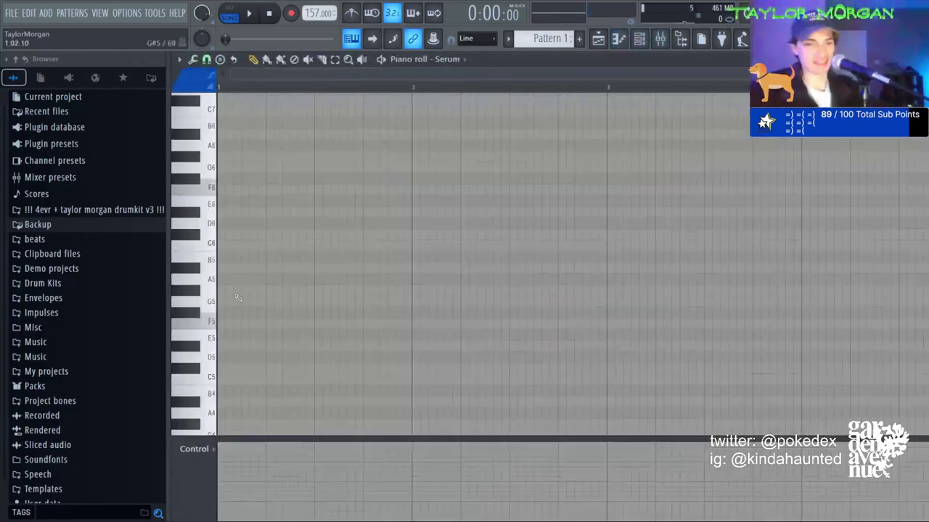
{"action": "left_click_drag", "start_coordinate": [231, 335], "coordinate": [215, 323]}
{"action": "right_click", "coordinate": [224, 337]}
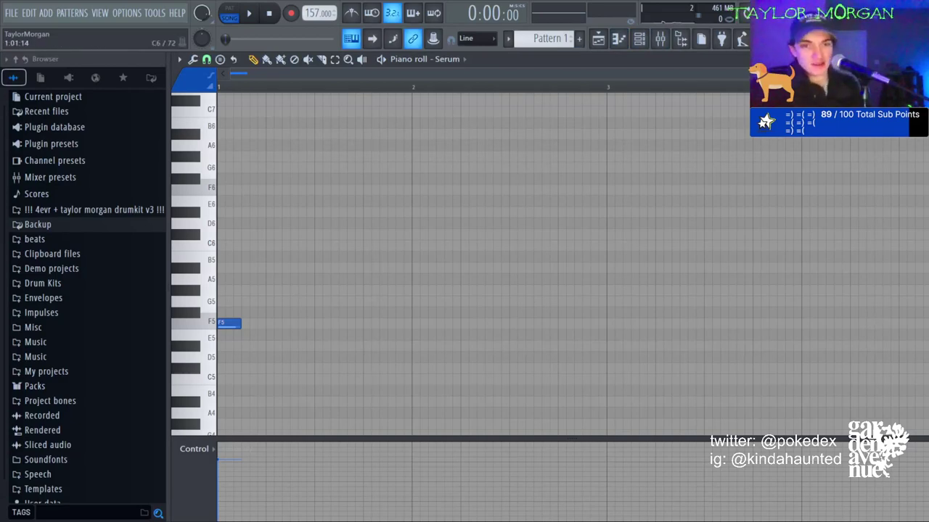
{"action": "left_click_drag", "start_coordinate": [242, 322], "coordinate": [293, 328]}
{"action": "left_click", "coordinate": [296, 347]}
{"action": "right_click", "coordinate": [332, 348]}
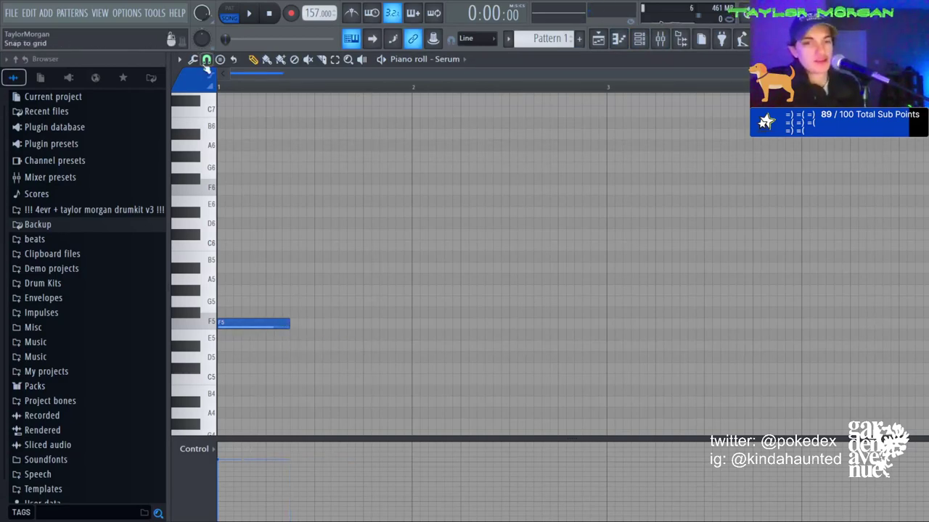
{"action": "left_click", "coordinate": [298, 346]}
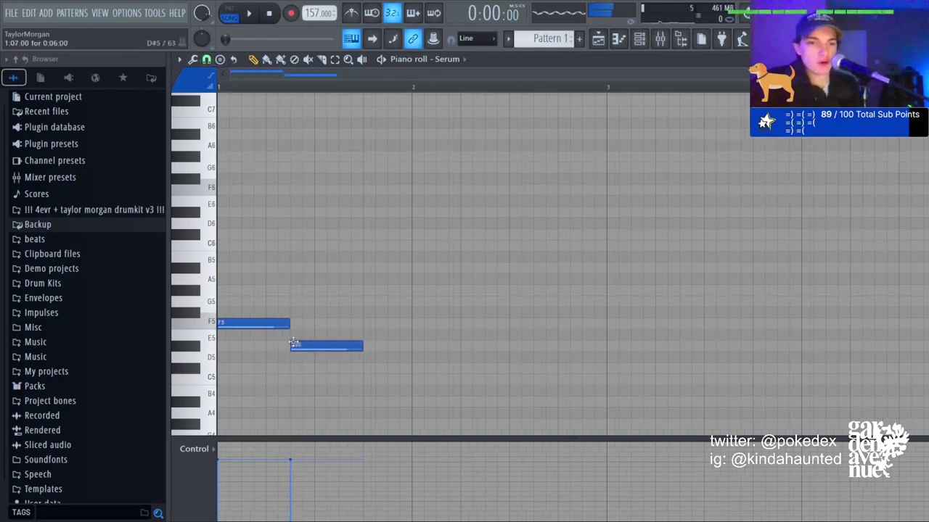
{"action": "left_click", "coordinate": [370, 368]}
{"action": "left_click_drag", "start_coordinate": [434, 371], "coordinate": [460, 369]}
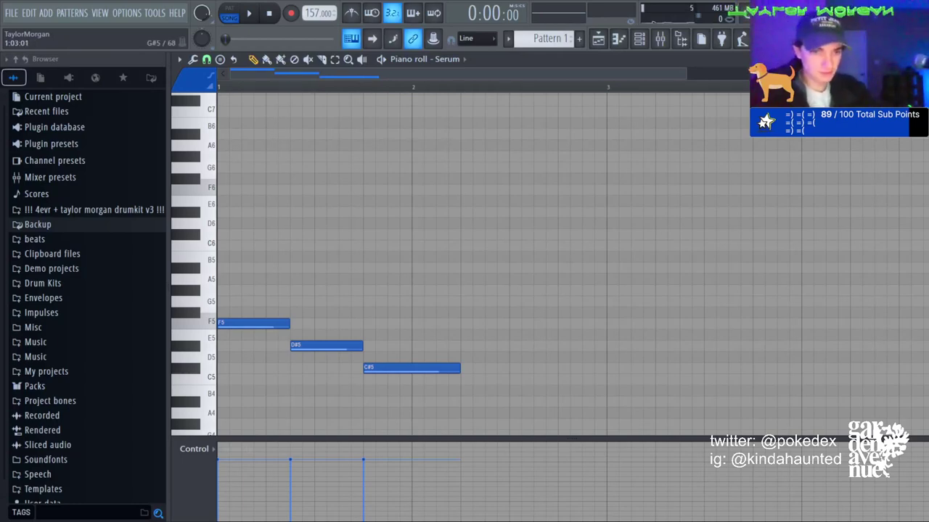
Add staggered G#5, C6 and D#6 notes above the opening F5 and play the pattern.
{"action": "left_click", "coordinate": [247, 290]}
{"action": "left_click", "coordinate": [272, 244]}
{"action": "left_click", "coordinate": [271, 211]}
{"action": "key", "text": "space"}
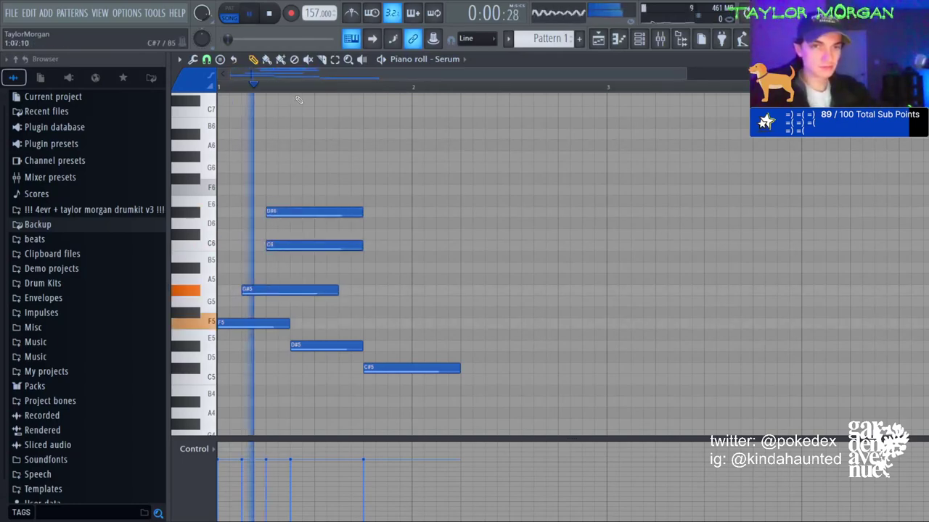
Transpose the Serum melody down one octave, delete its C5 and D#5 notes and play the pattern.
{"action": "key", "text": "space"}
{"action": "key", "text": "ctrl+Down"}
{"action": "key", "text": "space"}
{"action": "key", "text": "space"}
{"action": "right_click", "coordinate": [293, 266]}
{"action": "right_click", "coordinate": [294, 300]}
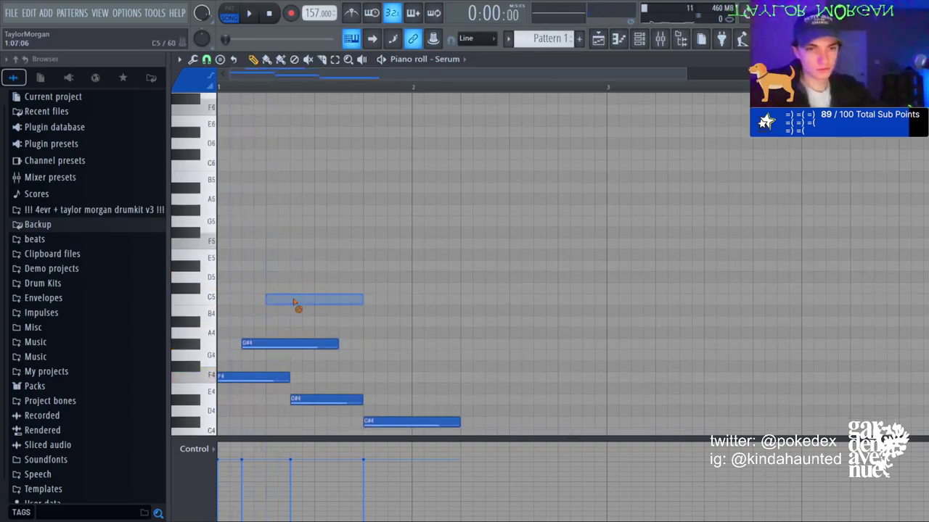
{"action": "key", "text": "space"}
{"action": "key", "text": "space"}
{"action": "key", "text": "space"}
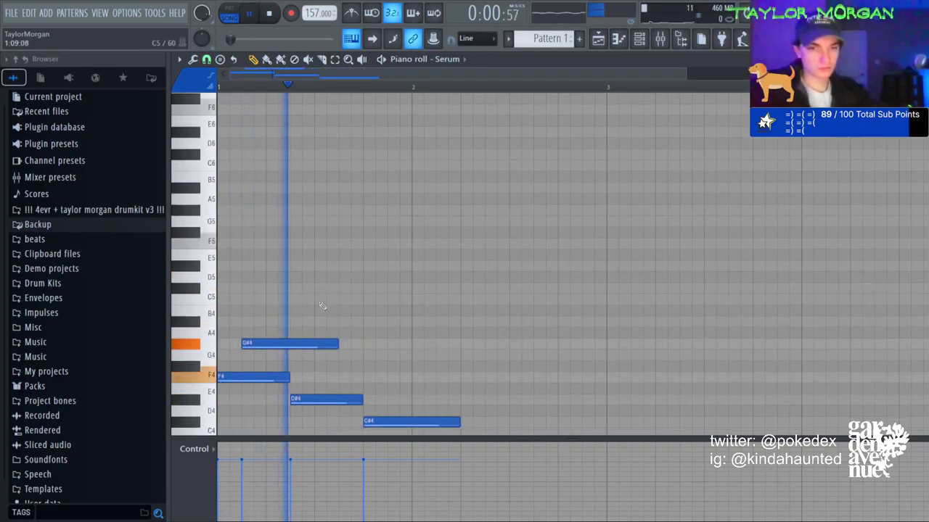
Add a very short A#4 and a short C5 right after the G#4, and delete the C#4.
{"action": "left_click", "coordinate": [322, 300]}
{"action": "right_click", "coordinate": [383, 299]}
{"action": "key", "text": "space"}
{"action": "key", "text": "space"}
{"action": "left_click", "coordinate": [343, 324]}
{"action": "left_click_drag", "start_coordinate": [432, 324], "coordinate": [354, 299]}
{"action": "key", "text": "space"}
{"action": "key", "text": "space"}
{"action": "right_click", "coordinate": [397, 422]}
{"action": "key", "text": "space"}
{"action": "left_click", "coordinate": [387, 299]}
{"action": "key", "text": "space"}
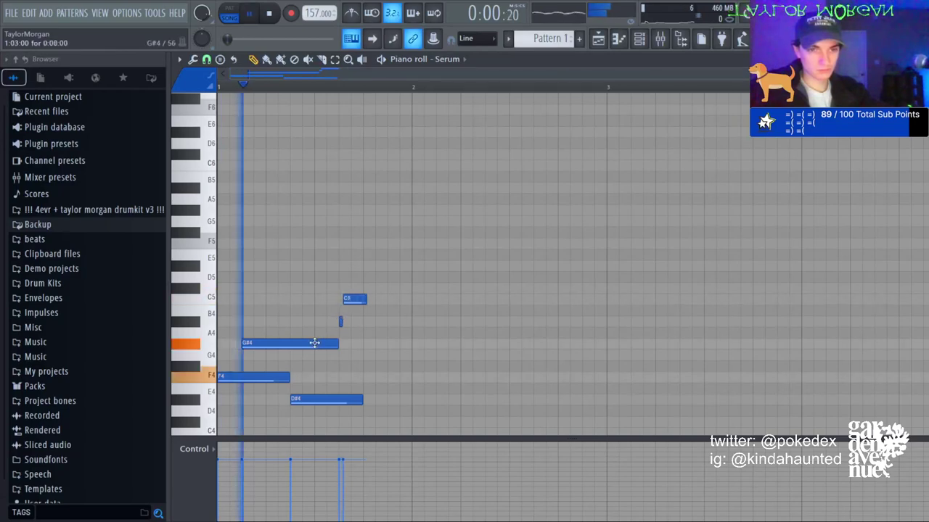
Add an A#4 leading into bar 2 and a G#4 held until bar 3, and duplicate the phrase into bars 3 and 4.
{"action": "left_click", "coordinate": [390, 320]}
{"action": "scroll", "coordinate": [362, 88], "scroll_direction": "down", "scroll_amount": 2}
{"action": "key", "text": "space"}
{"action": "key", "text": "space"}
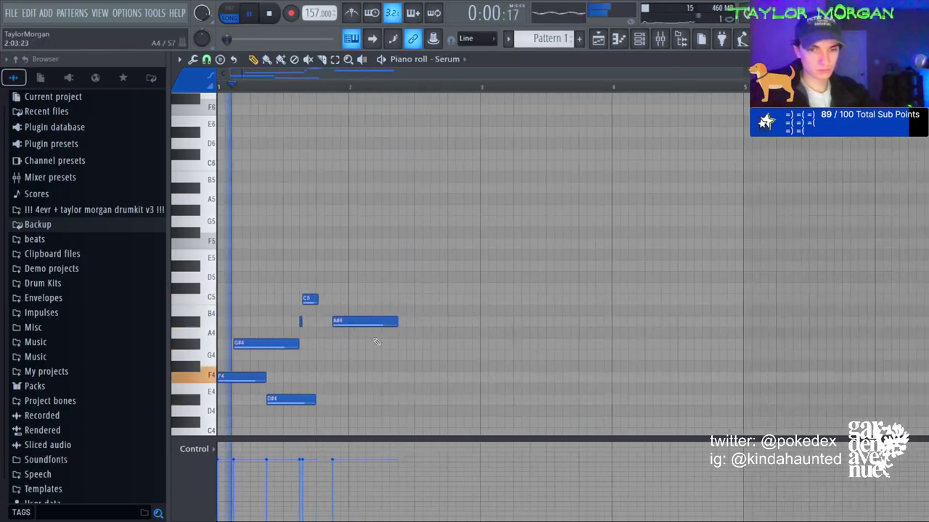
{"action": "left_click", "coordinate": [414, 345]}
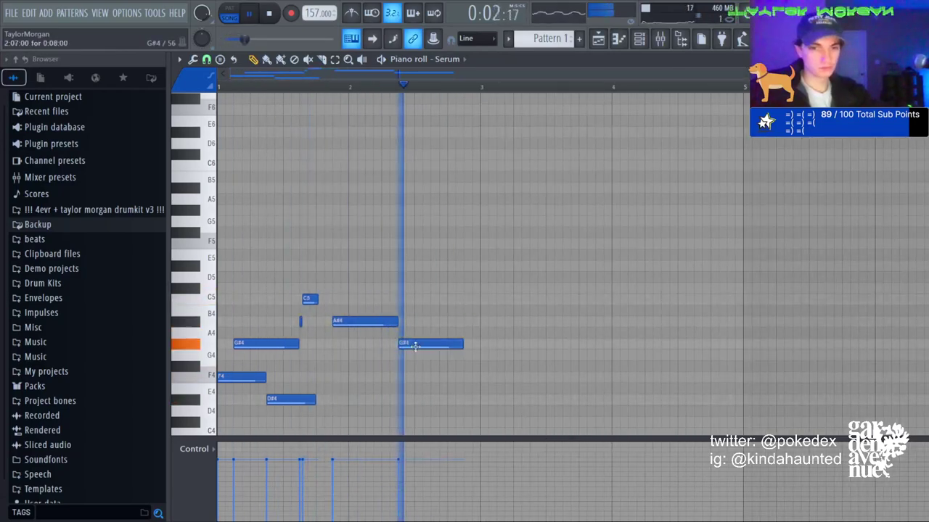
{"action": "left_click_drag", "start_coordinate": [414, 345], "coordinate": [479, 344]}
{"action": "key", "text": "ctrl+b"}
{"action": "scroll", "coordinate": [365, 353], "scroll_direction": "down", "scroll_amount": 3}
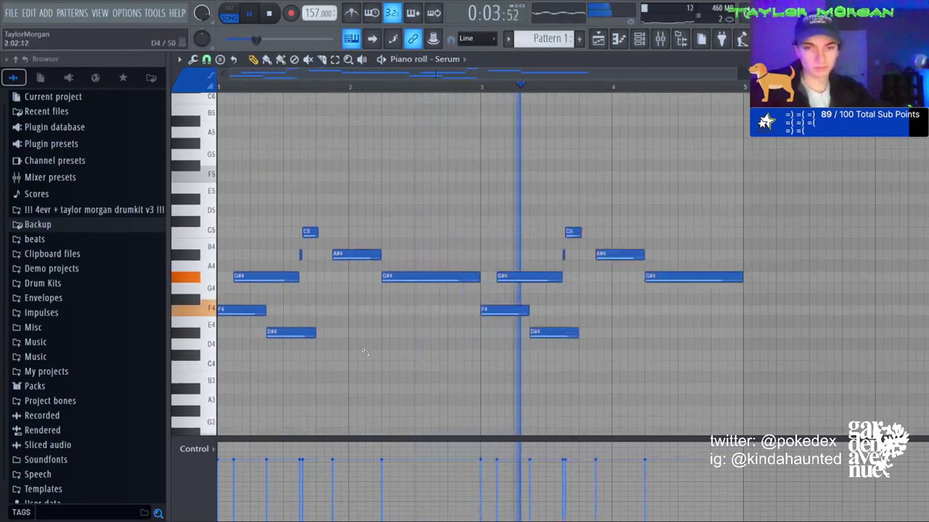
Lower the D#4 to C#4 and add a D#4 ending together with the long G#4 in both two-bar phrases.
{"action": "key", "text": "space"}
{"action": "left_click_drag", "start_coordinate": [281, 331], "coordinate": [285, 350]}
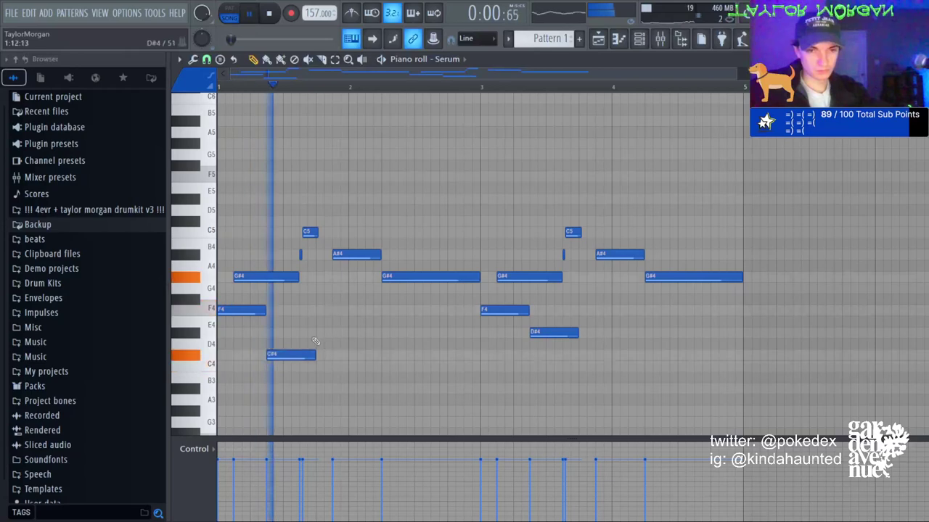
{"action": "left_click", "coordinate": [417, 332]}
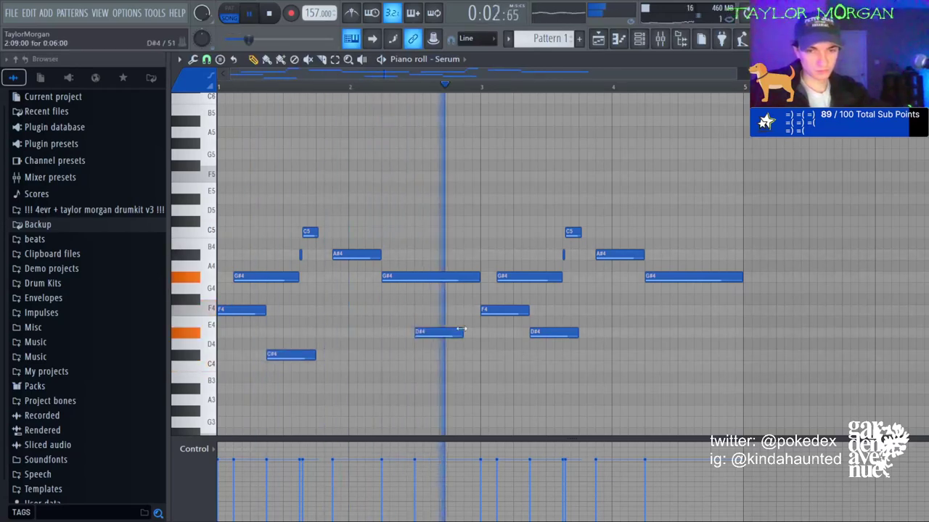
{"action": "left_click_drag", "start_coordinate": [462, 332], "coordinate": [481, 332]}
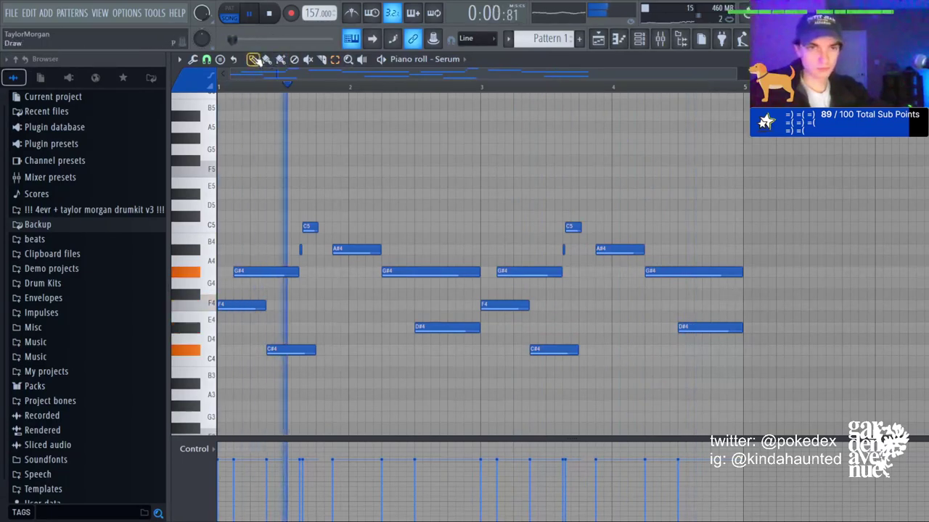
Add a four-step D#5 at the end of bar 4 and duplicate the four-bar melody into bars 5 to 8.
{"action": "left_click", "coordinate": [704, 228]}
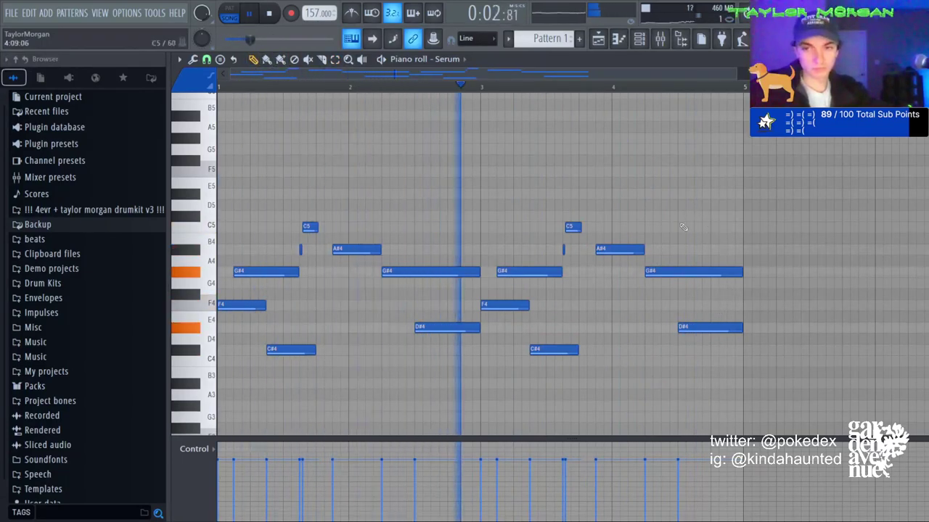
{"action": "left_click_drag", "start_coordinate": [703, 228], "coordinate": [739, 229]}
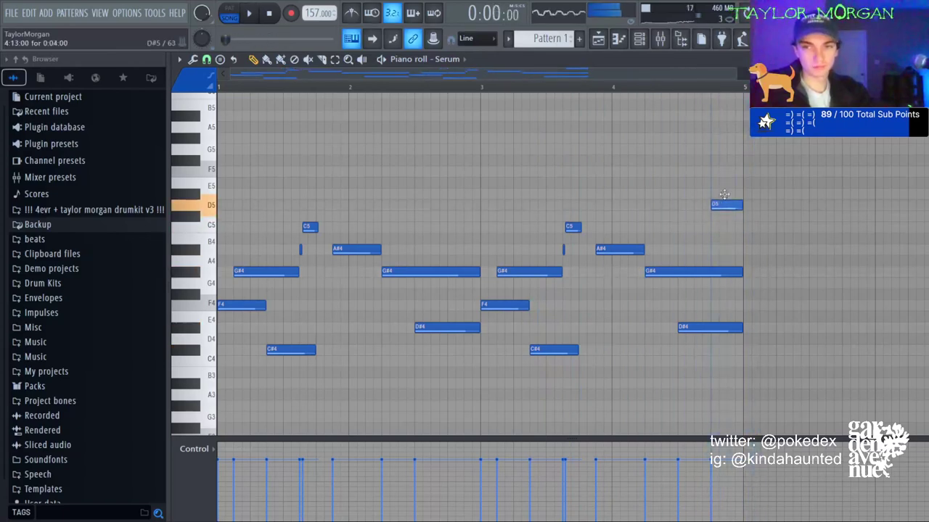
{"action": "key", "text": "space"}
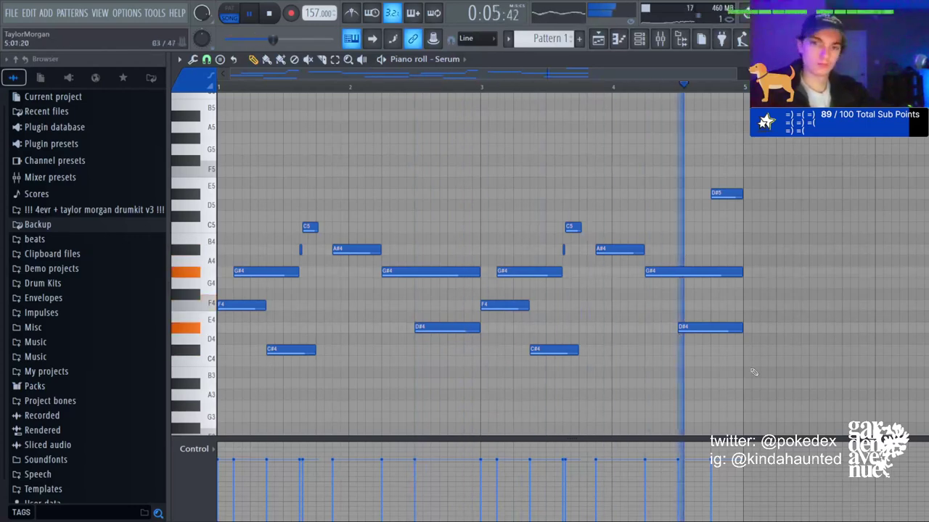
{"action": "key", "text": "ctrl+b"}
{"action": "key", "text": "ctrl+d"}
{"action": "scroll", "coordinate": [357, 95], "scroll_direction": "down", "scroll_amount": 4}
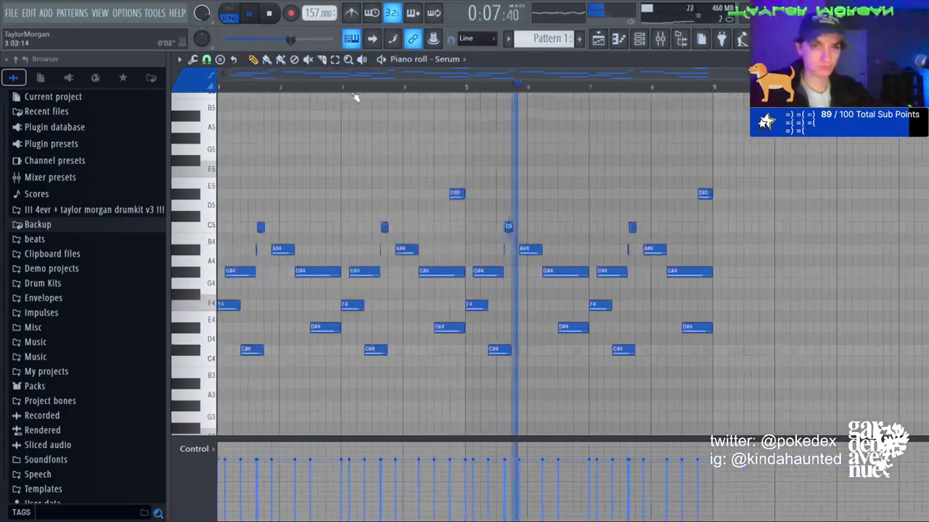
Add a second Serum instance to the channel rack and close its plugin window.
{"action": "key", "text": "F6"}
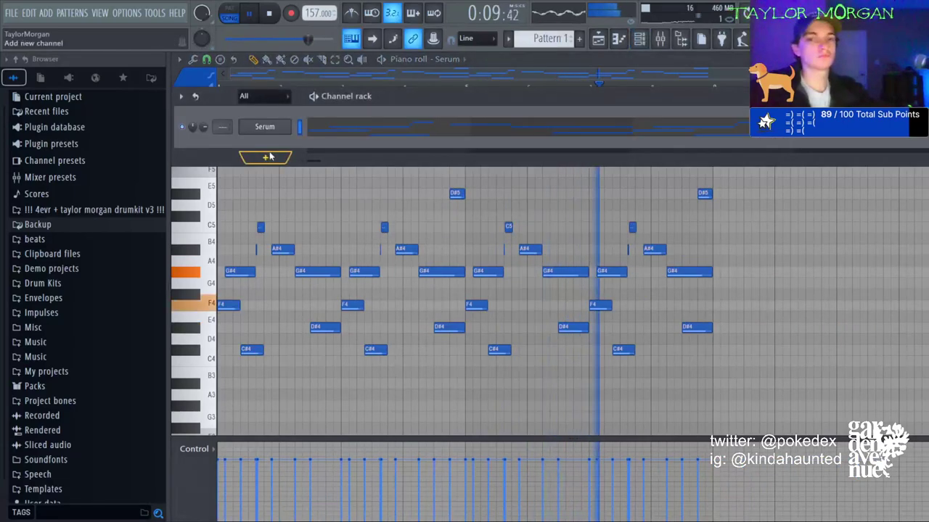
{"action": "left_click", "coordinate": [672, 106]}
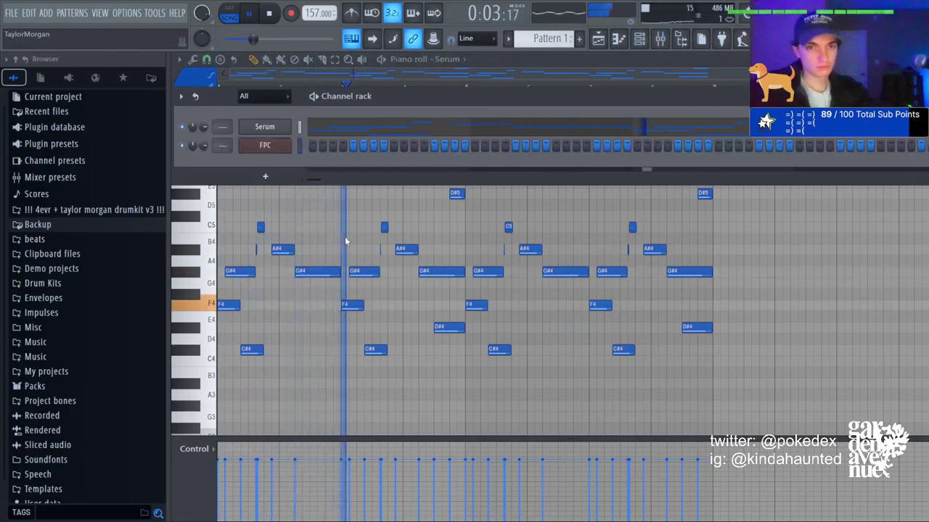
{"action": "left_click", "coordinate": [265, 127]}
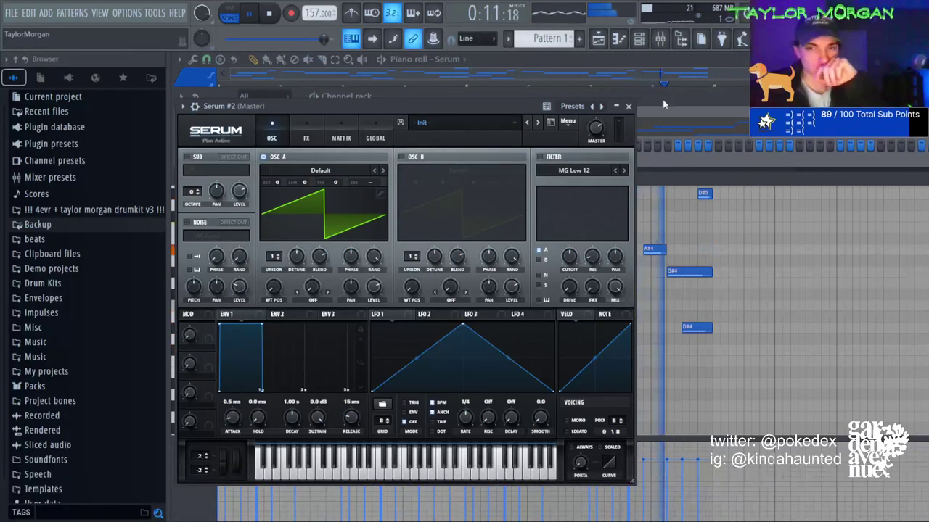
{"action": "left_click", "coordinate": [628, 106]}
Draw six-step F4 with C5 followed by C#4 with G#4 at the start of bar 1 for Serum #2.
{"action": "left_click_drag", "start_coordinate": [229, 306], "coordinate": [219, 306]}
{"action": "key", "text": "space"}
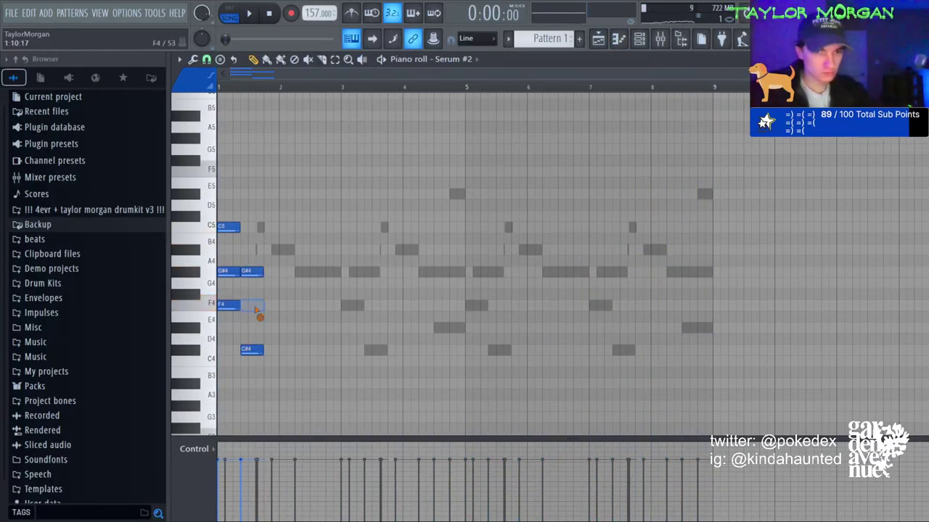
{"action": "key", "text": "space"}
{"action": "key", "text": "ctrl+Up"}
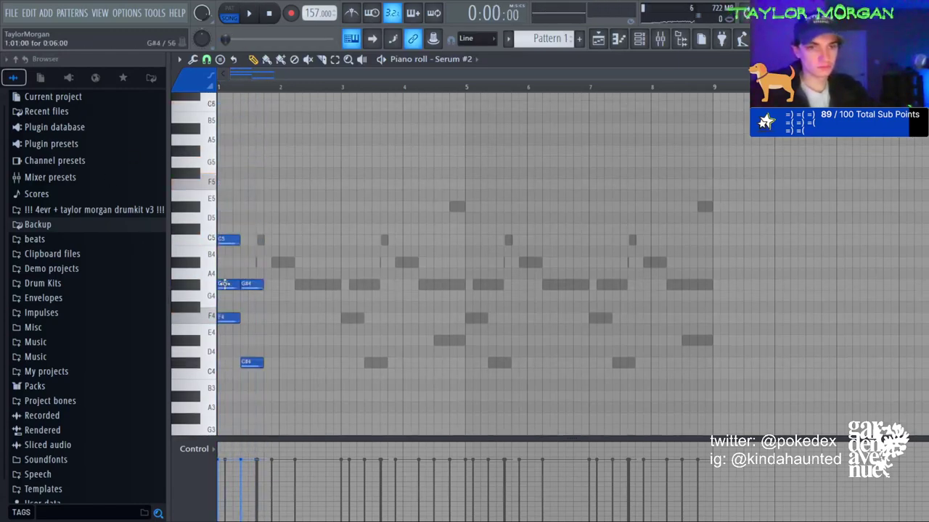
Try short A#4, C5 and A#4 notes across the rest of bar 2 in place of a G#4.
{"action": "left_click", "coordinate": [300, 285]}
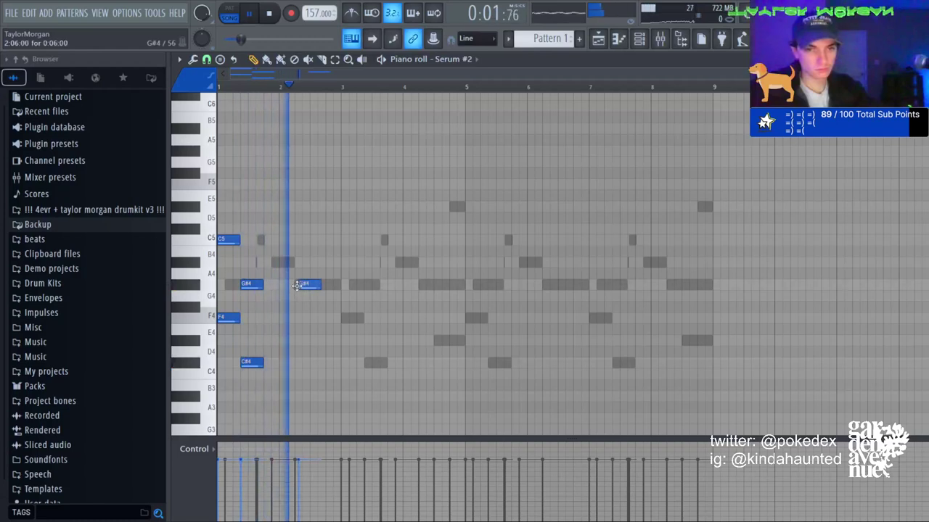
{"action": "left_click_drag", "start_coordinate": [324, 285], "coordinate": [304, 285]}
{"action": "right_click", "coordinate": [301, 284]}
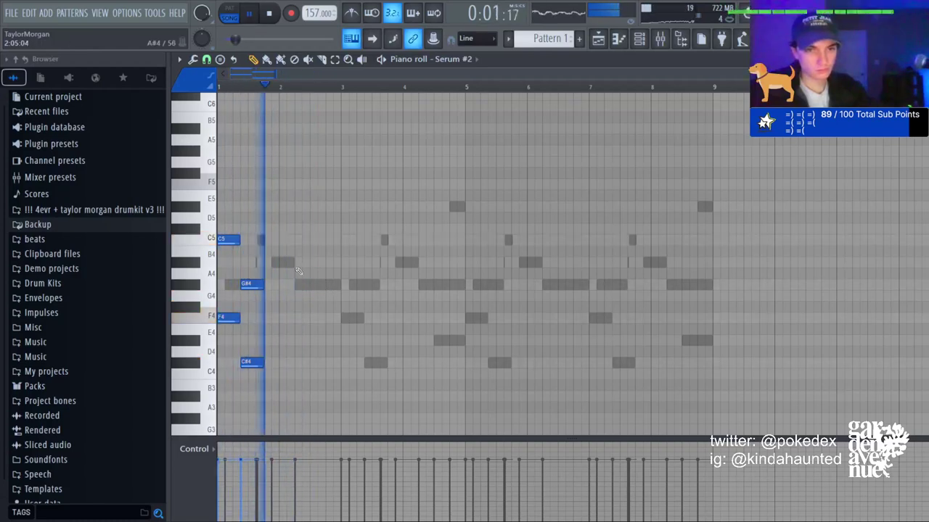
{"action": "left_click", "coordinate": [300, 263]}
{"action": "left_click", "coordinate": [315, 240]}
{"action": "left_click", "coordinate": [332, 262]}
{"action": "key", "text": "space"}
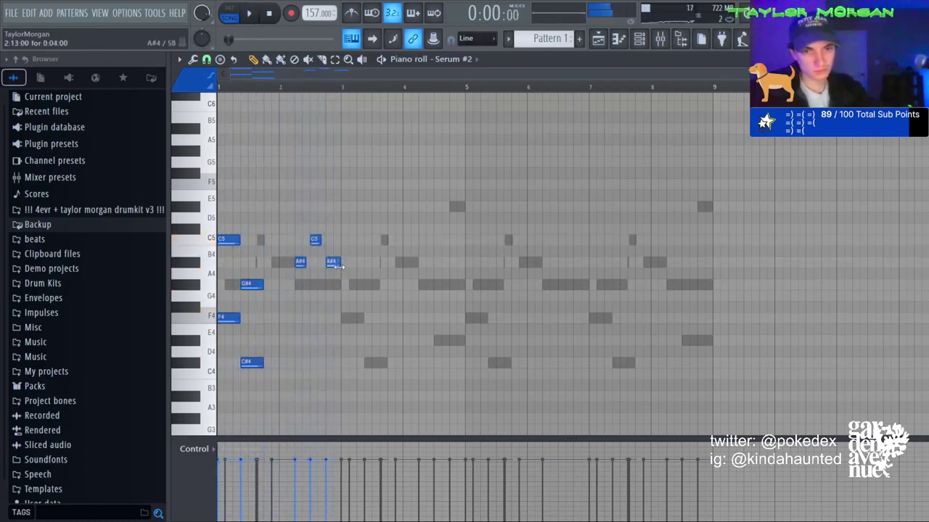
Duplicate the Serum #2 phrase into bars 3 and 4, and replace bar 4's short notes with a D#4 and A#4 chord.
{"action": "key", "text": "ctrl+b"}
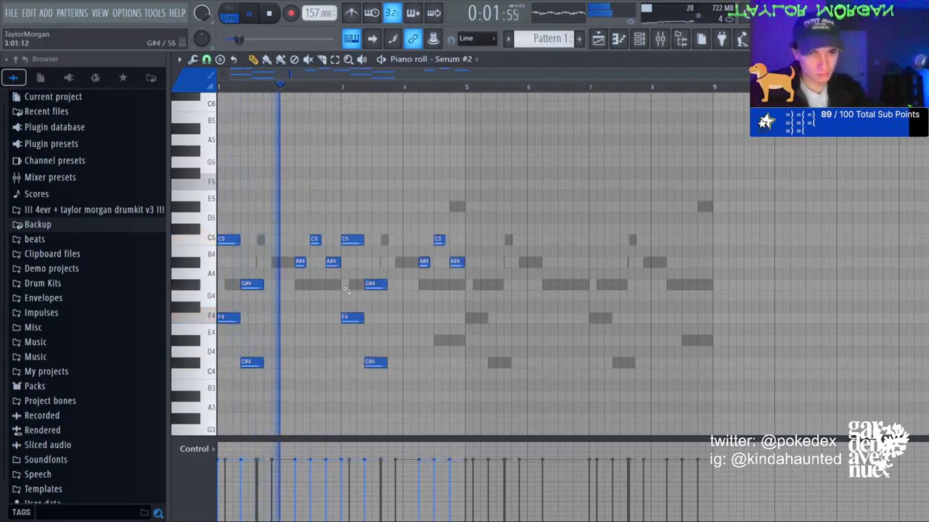
{"action": "left_click", "coordinate": [344, 285]}
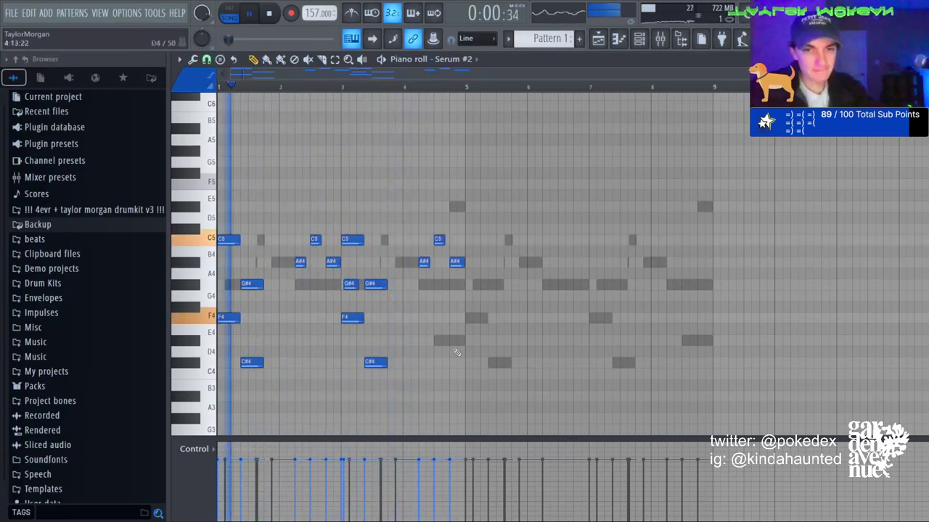
{"action": "left_click", "coordinate": [436, 339]}
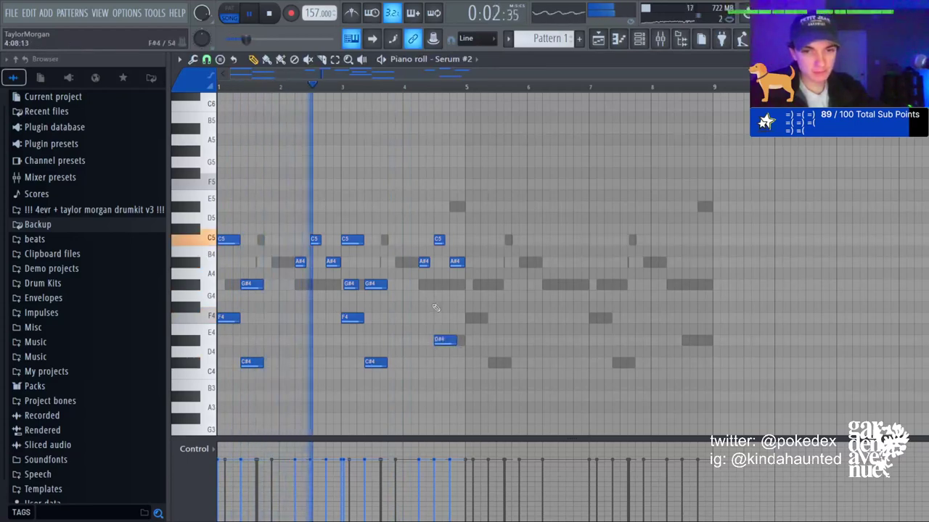
{"action": "left_click", "coordinate": [434, 319]}
{"action": "left_click_drag", "start_coordinate": [433, 318], "coordinate": [435, 262]}
{"action": "right_click", "coordinate": [424, 263]}
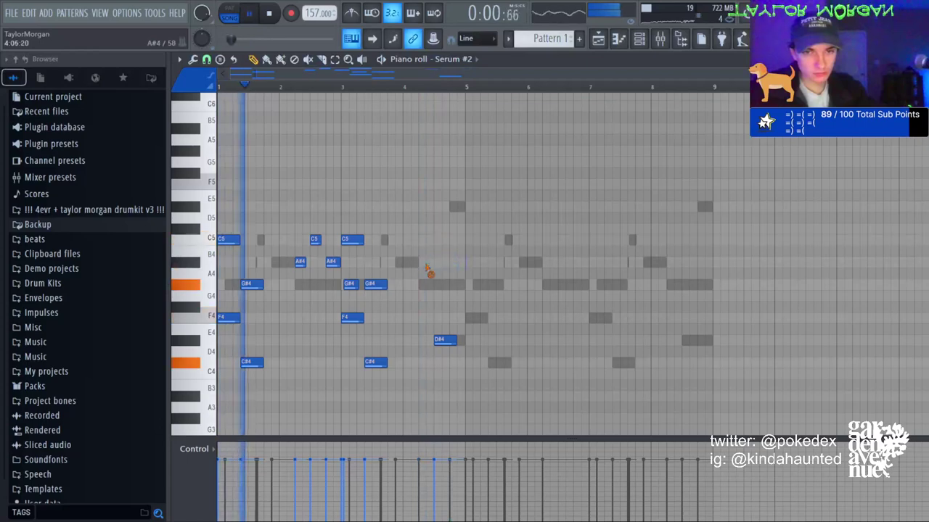
{"action": "left_click", "coordinate": [436, 263]}
Delete the short notes in bar 2 and the extra G#4 in bar 3, and extend the D#4 and A#4 chord to bar 4's end.
{"action": "right_click", "coordinate": [300, 262]}
{"action": "right_click", "coordinate": [314, 240]}
{"action": "right_click", "coordinate": [333, 261]}
{"action": "right_click", "coordinate": [352, 283]}
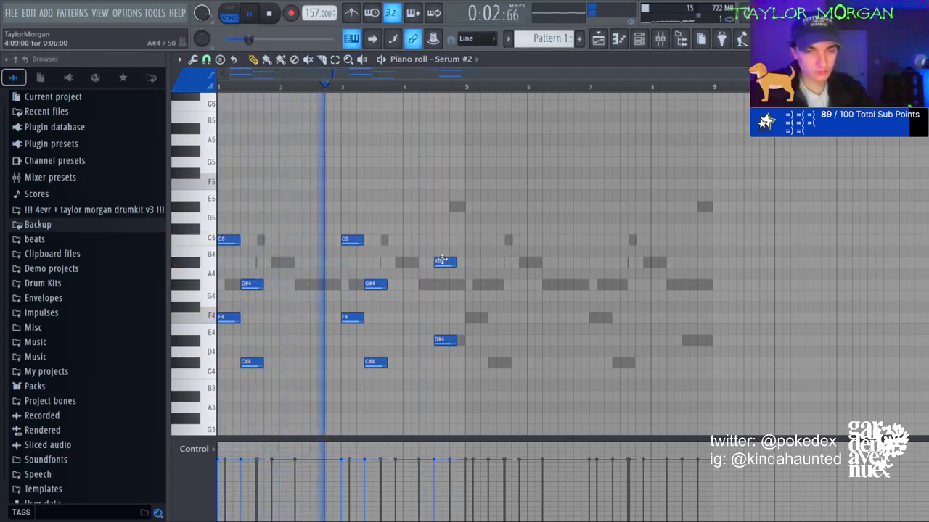
{"action": "left_click_drag", "start_coordinate": [455, 262], "coordinate": [464, 263]}
{"action": "left_click_drag", "start_coordinate": [462, 346], "coordinate": [466, 347]}
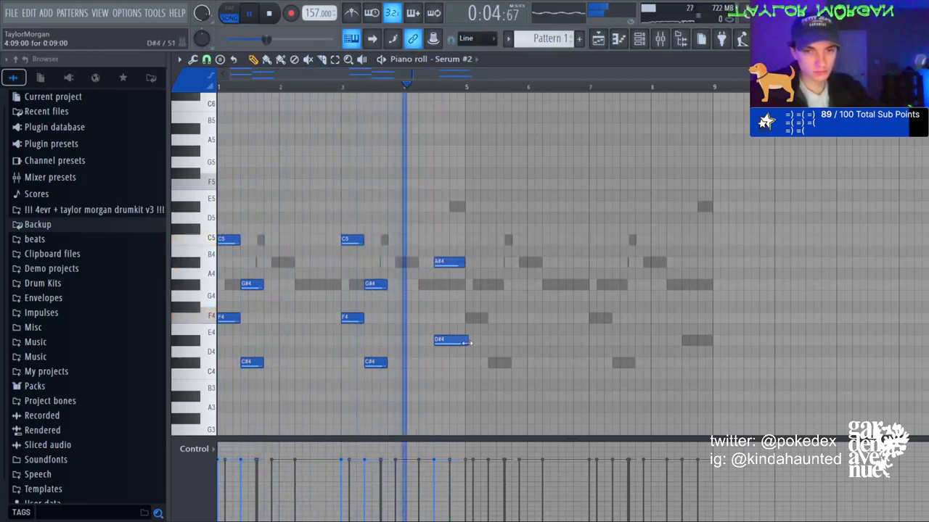
Duplicate the four-bar Serum #2 chord part into bars 5 to 8.
{"action": "key", "text": "ctrl+b"}
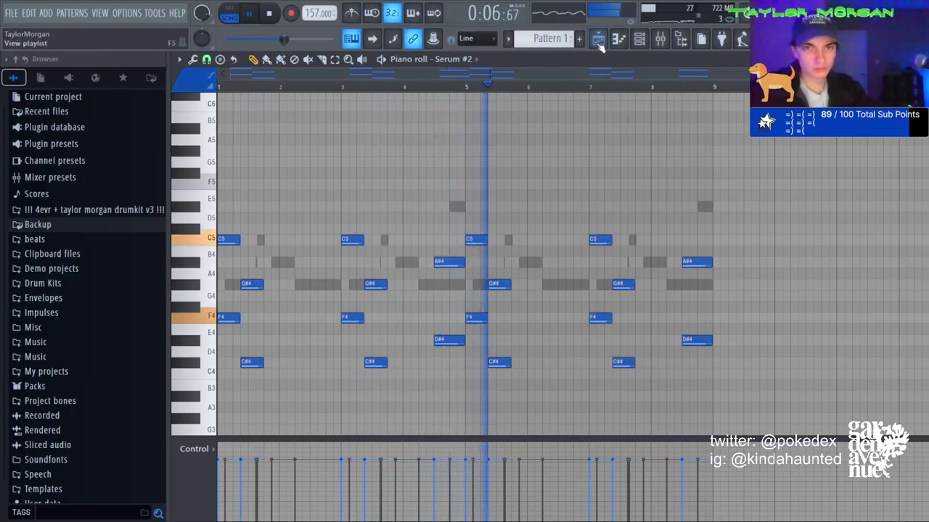
{"action": "key", "text": "F6"}
{"action": "key", "text": "F6"}
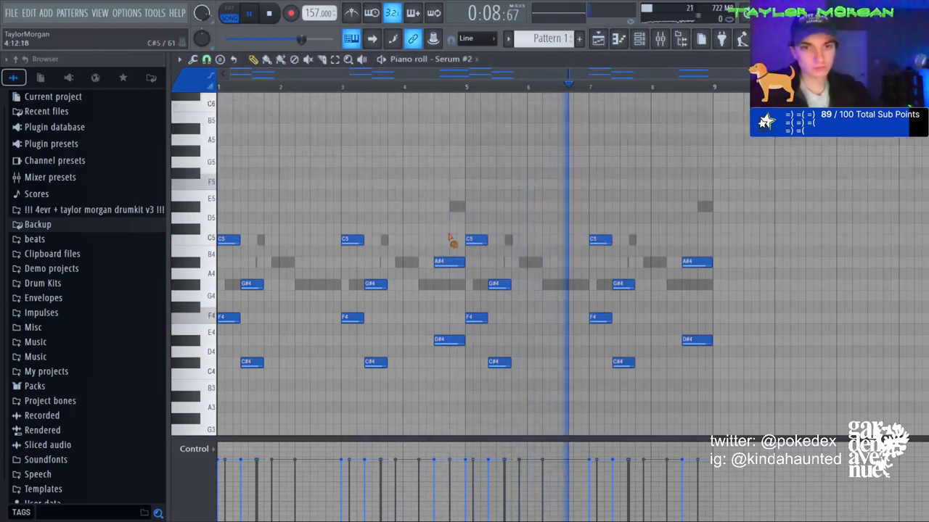
Try the Serum #2 chords one octave higher, listen to them and undo the transposition.
{"action": "key", "text": "ctrl+Up"}
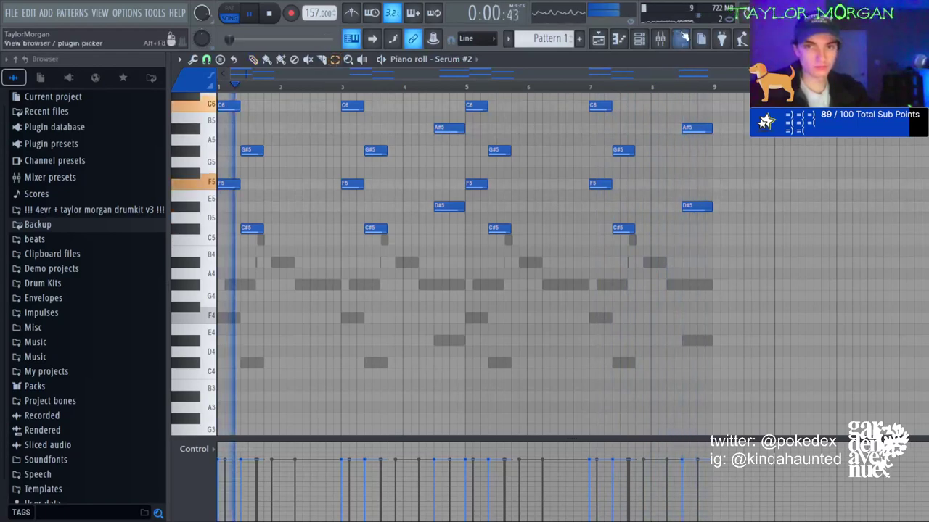
{"action": "key", "text": "F6"}
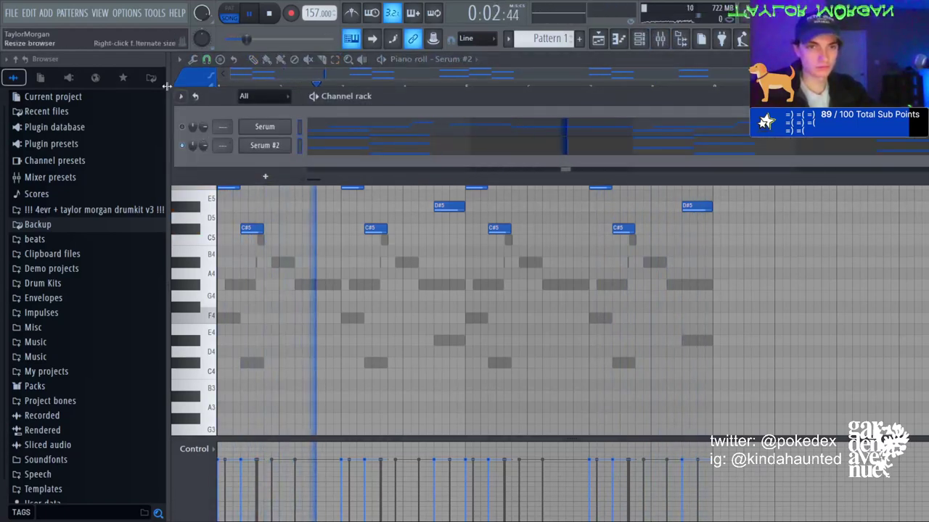
{"action": "key", "text": "space"}
{"action": "key", "text": "ctrl+z"}
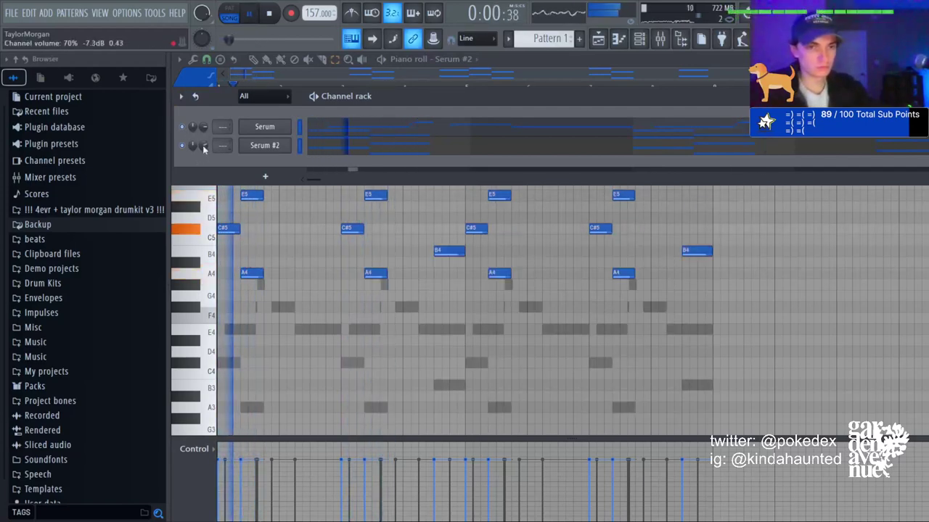
{"action": "key", "text": "ctrl+z"}
{"action": "key", "text": "space"}
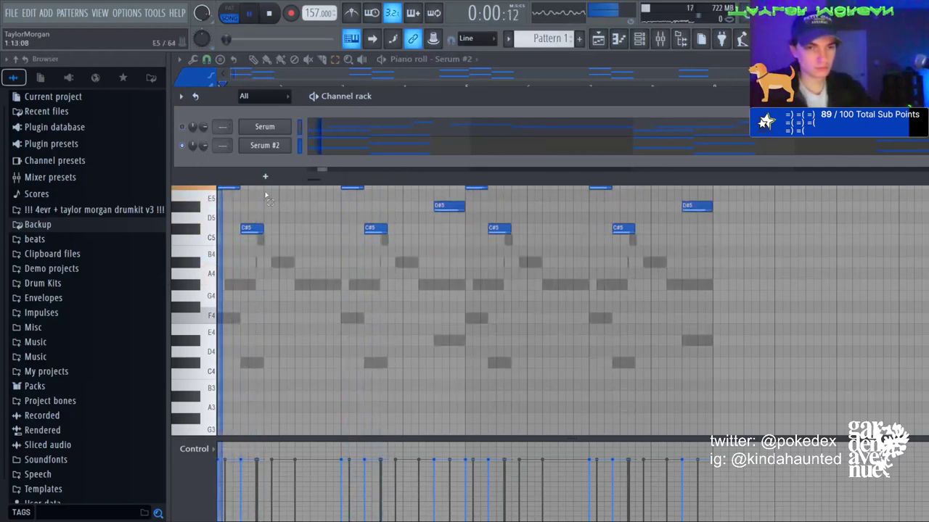
{"action": "key", "text": "ctrl+z"}
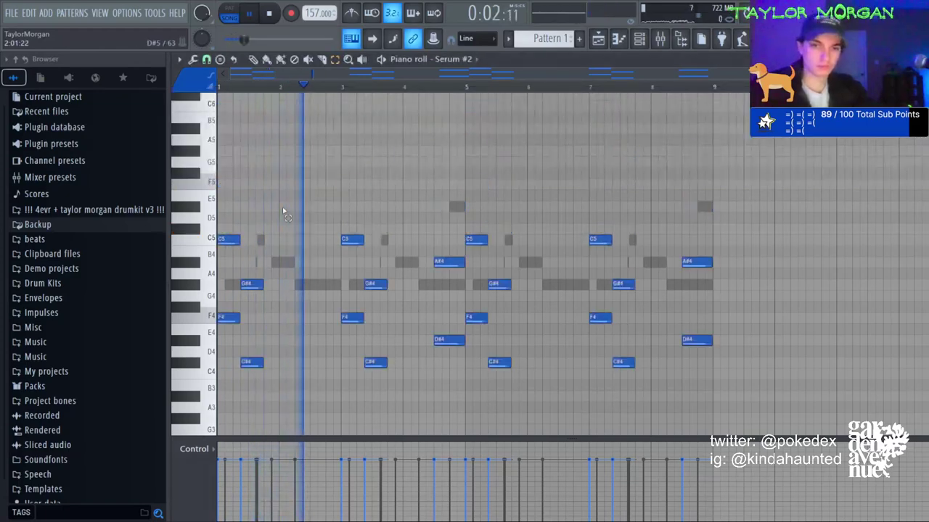
{"action": "key", "text": "F6"}
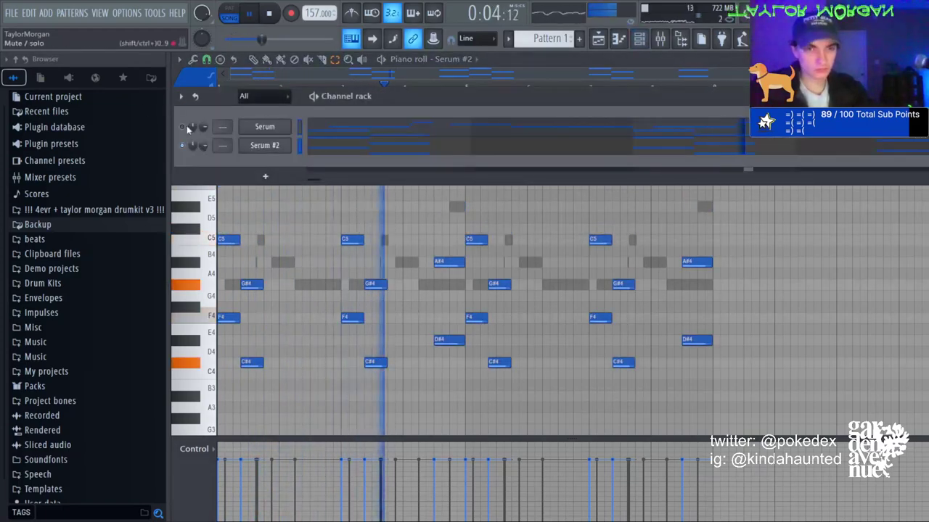
Raise the first Serum channel's volume, and add a third Serum channel with its piano roll open.
{"action": "left_click_drag", "start_coordinate": [206, 128], "coordinate": [206, 116]}
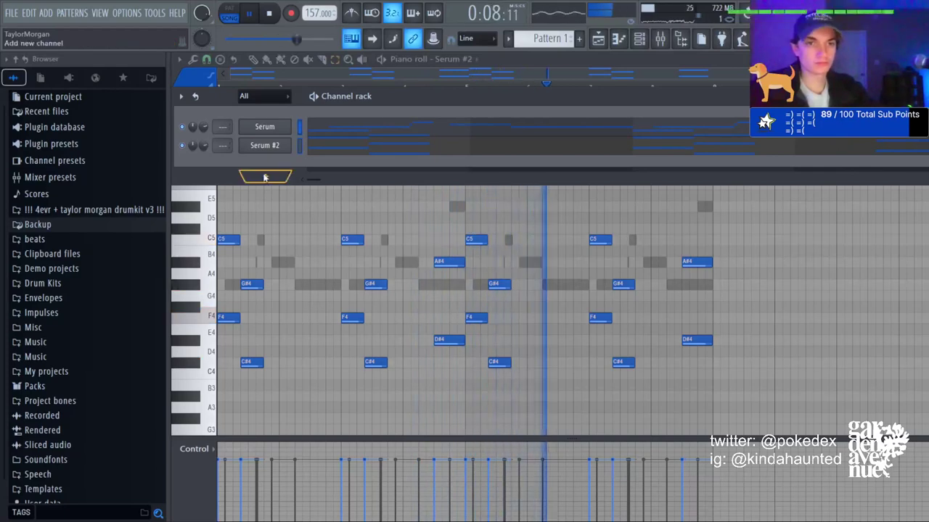
{"action": "left_click", "coordinate": [480, 159]}
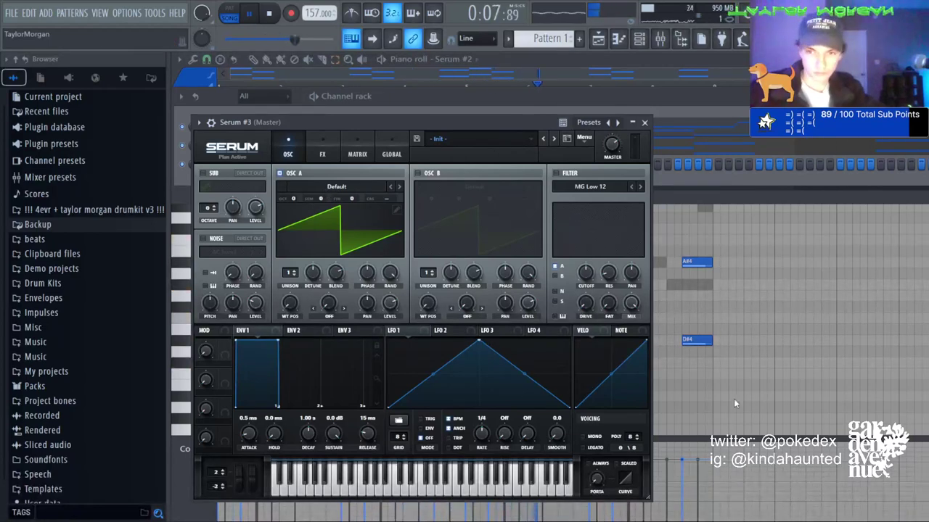
{"action": "left_click", "coordinate": [618, 40]}
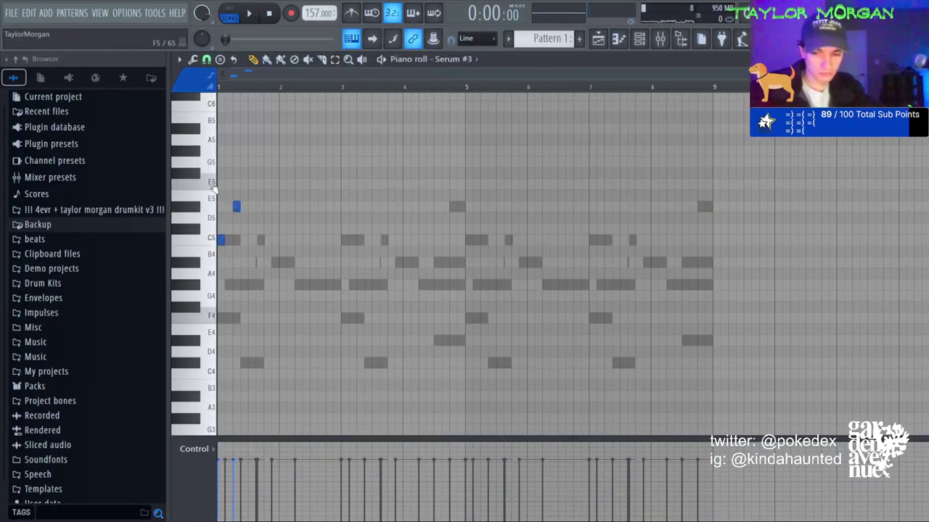
Transpose the opening Serum #3 notes up one octave, and replace the first C6 with one just before the D#6.
{"action": "key", "text": "ctrl+Up"}
{"action": "key", "text": "space"}
{"action": "key", "text": "space"}
{"action": "key", "text": "space"}
{"action": "left_click", "coordinate": [638, 39]}
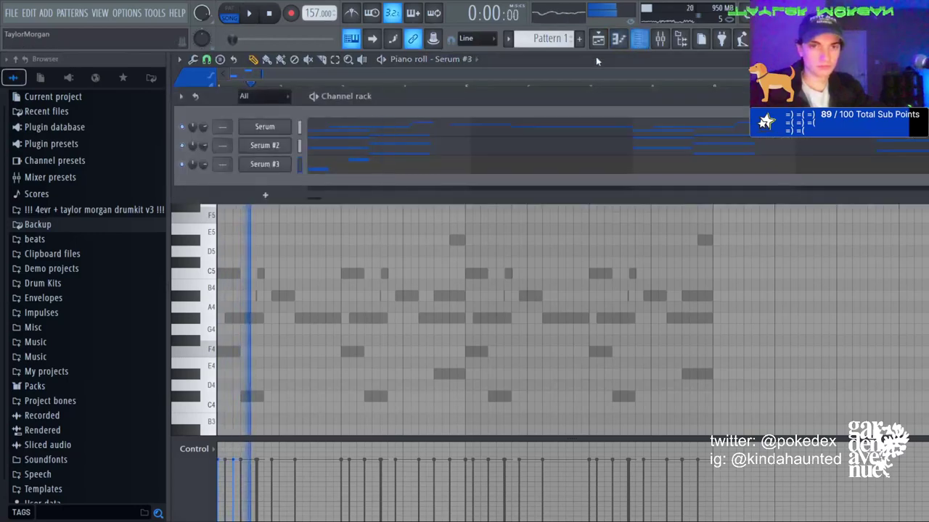
{"action": "right_click", "coordinate": [265, 239]}
{"action": "right_click", "coordinate": [221, 140]}
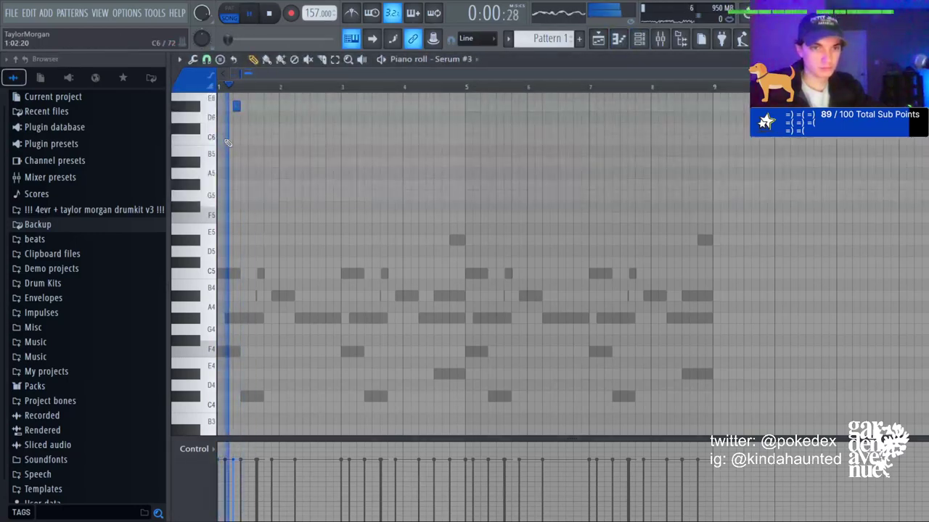
{"action": "key", "text": "space"}
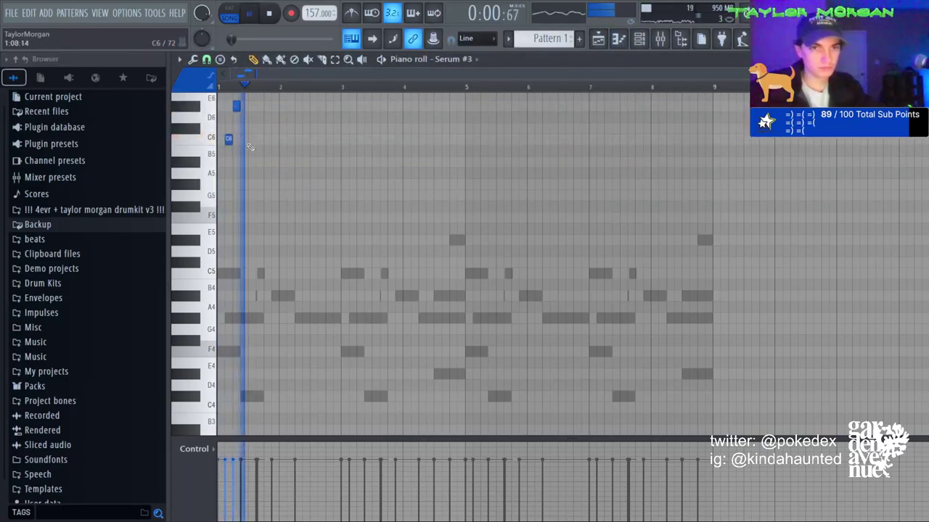
{"action": "key", "text": "space"}
Add three short C6 notes in the second half of bar 1, starting at step 9.
{"action": "left_click", "coordinate": [247, 139]}
{"action": "scroll", "coordinate": [243, 137], "scroll_direction": "up", "scroll_amount": 3}
{"action": "key", "text": "space"}
{"action": "key", "text": "space"}
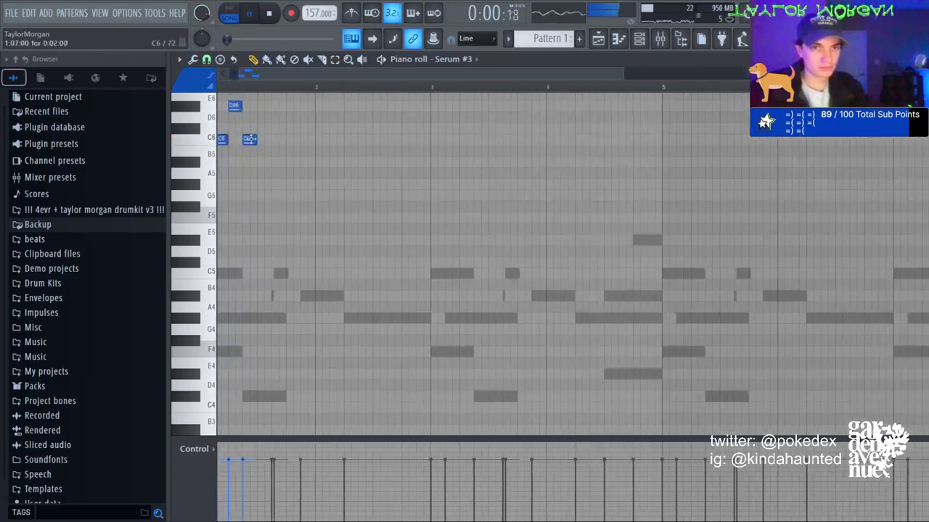
{"action": "mouse_move", "coordinate": [248, 141]}
{"action": "left_mouse_down"}
{"action": "mouse_move", "coordinate": [270, 143]}
{"action": "mouse_move", "coordinate": [261, 141]}
{"action": "left_mouse_up"}
{"action": "key", "text": "space"}
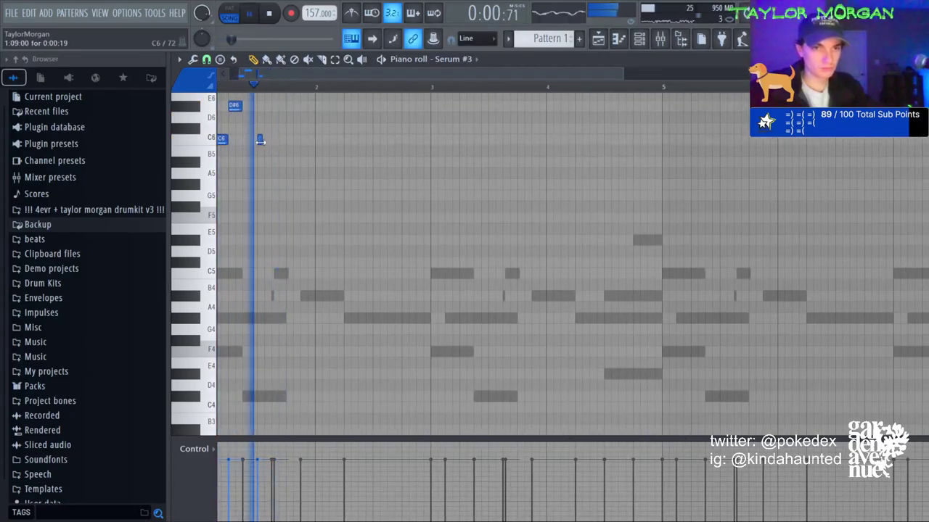
{"action": "left_click", "coordinate": [268, 141]}
{"action": "key", "text": "space"}
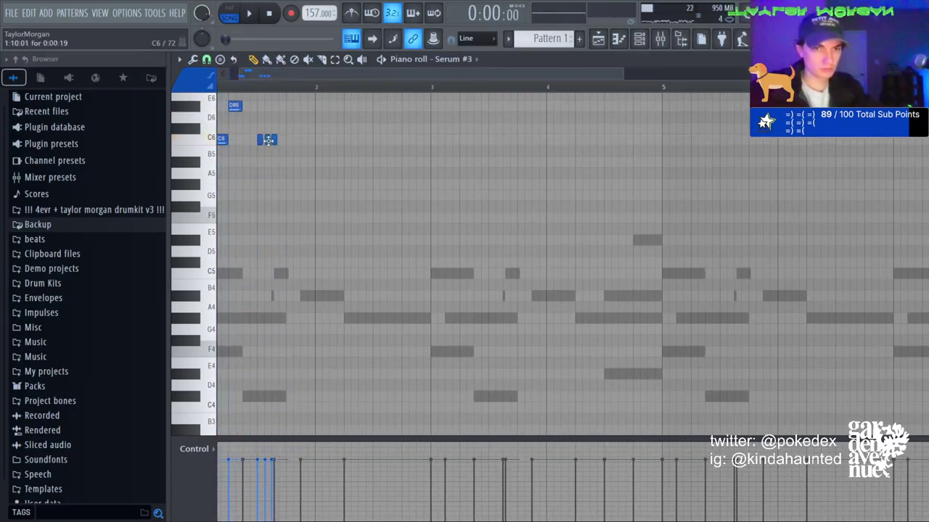
Align and shorten the middle of the three C6 notes, and add another C6 and a two-step G#5 to end bar 1.
{"action": "scroll", "coordinate": [266, 97], "scroll_direction": "up", "scroll_amount": 4}
{"action": "key", "text": "space"}
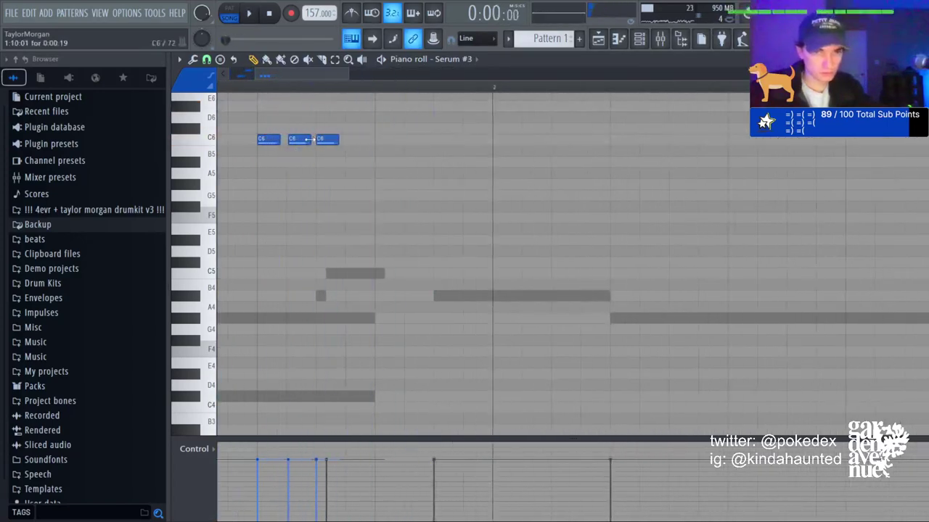
{"action": "left_click_drag", "start_coordinate": [301, 142], "coordinate": [287, 142]}
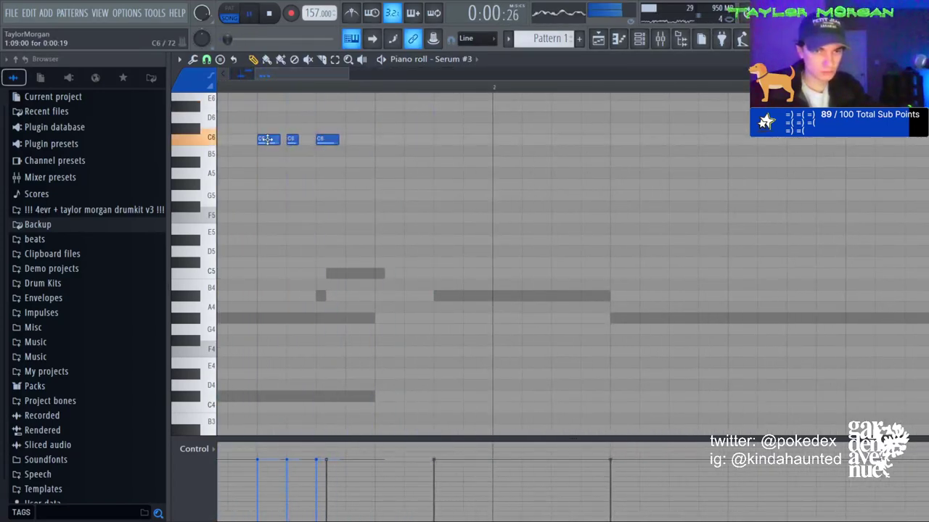
{"action": "scroll", "coordinate": [266, 139], "scroll_direction": "up", "scroll_amount": 3}
{"action": "key", "text": "space"}
{"action": "left_click", "coordinate": [382, 205]}
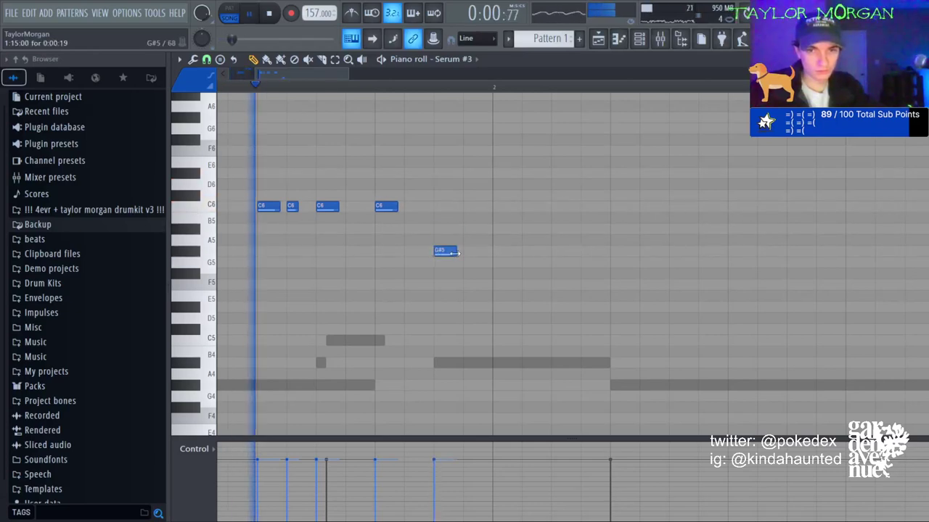
{"action": "left_click_drag", "start_coordinate": [459, 252], "coordinate": [480, 252]}
{"action": "key", "text": "space"}
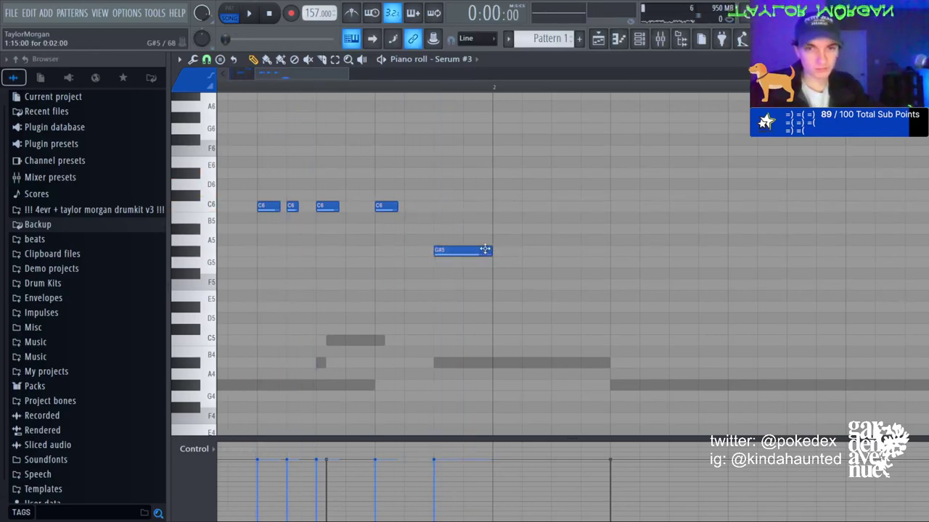
Try the repeated Serum #3 phrase one octave higher and undo the transposition.
{"action": "key", "text": "ctrl+Up"}
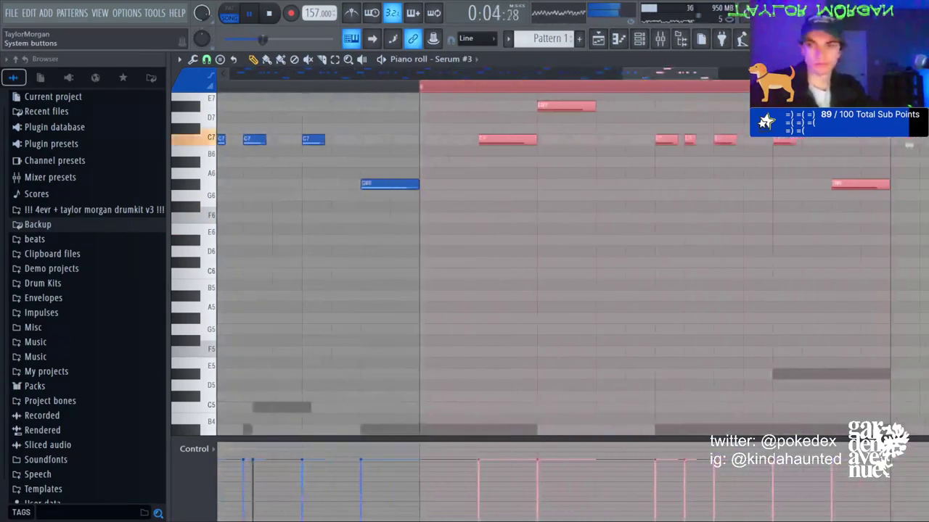
{"action": "key", "text": "ctrl+z"}
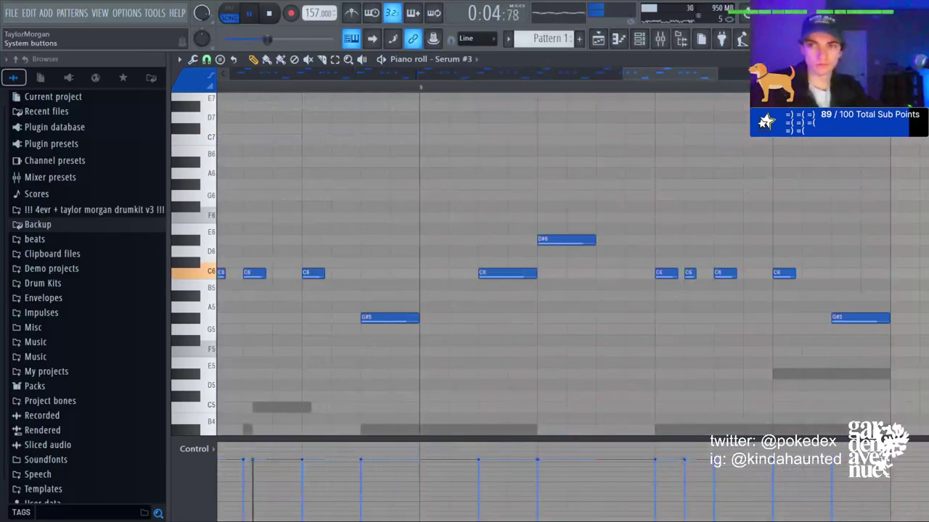
Add a fourth Serum channel with the TM - lead_bugs preset and open its piano roll.
{"action": "left_click", "coordinate": [651, 42]}
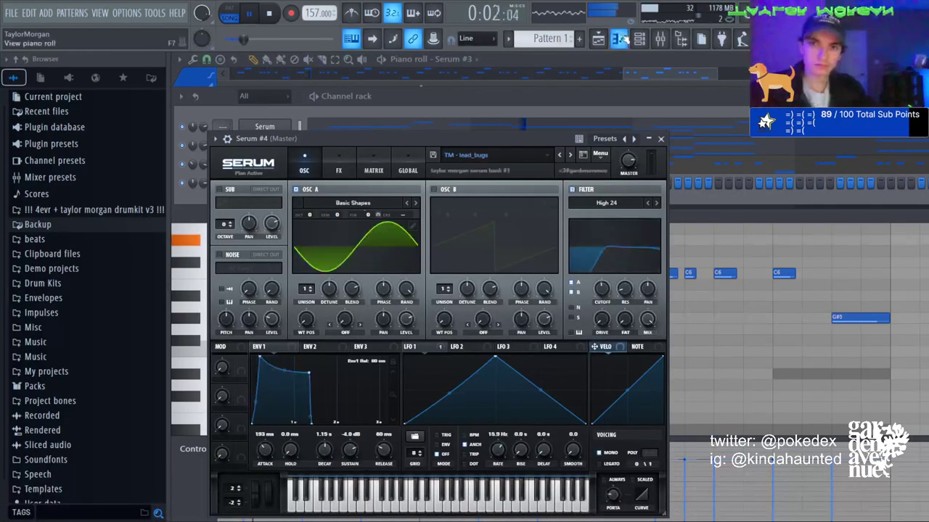
{"action": "left_click", "coordinate": [618, 38]}
{"action": "scroll", "coordinate": [547, 93], "scroll_direction": "down", "scroll_amount": 5}
{"action": "scroll", "coordinate": [548, 94], "scroll_direction": "down", "scroll_amount": 3}
{"action": "scroll", "coordinate": [436, 275], "scroll_direction": "down", "scroll_amount": 4}
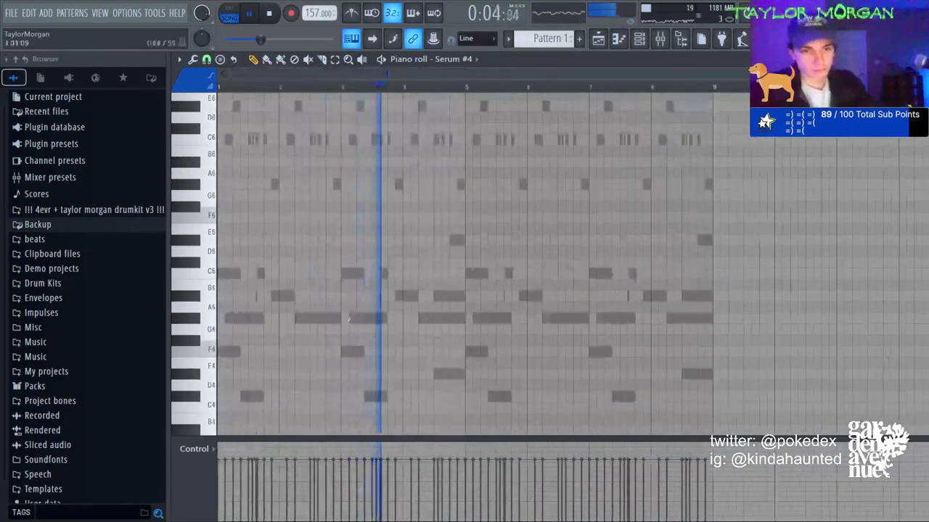
Write a short D#5, G5, G#5 figure in bar 2 of Serum #4 and repeat it in the bar's second half.
{"action": "key", "text": "space"}
{"action": "left_click", "coordinate": [342, 276]}
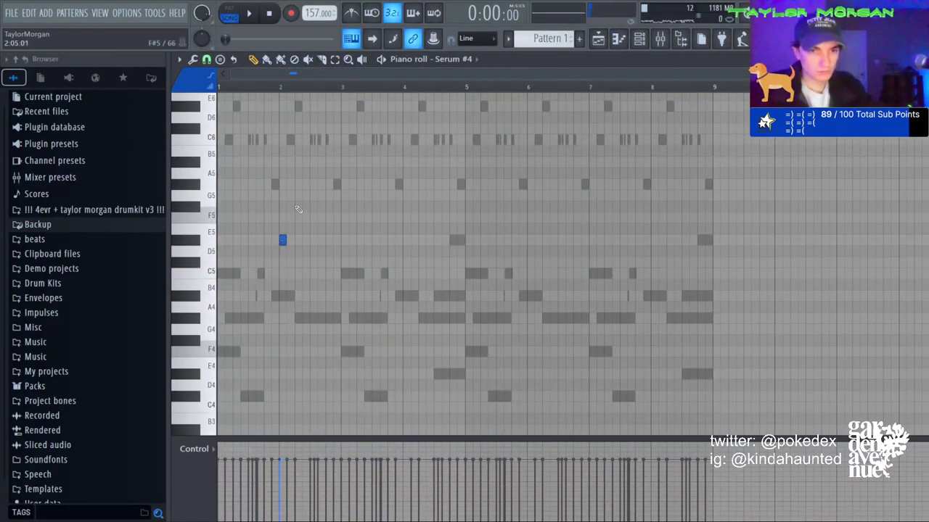
{"action": "key", "text": "ctrl+b"}
{"action": "key", "text": "space"}
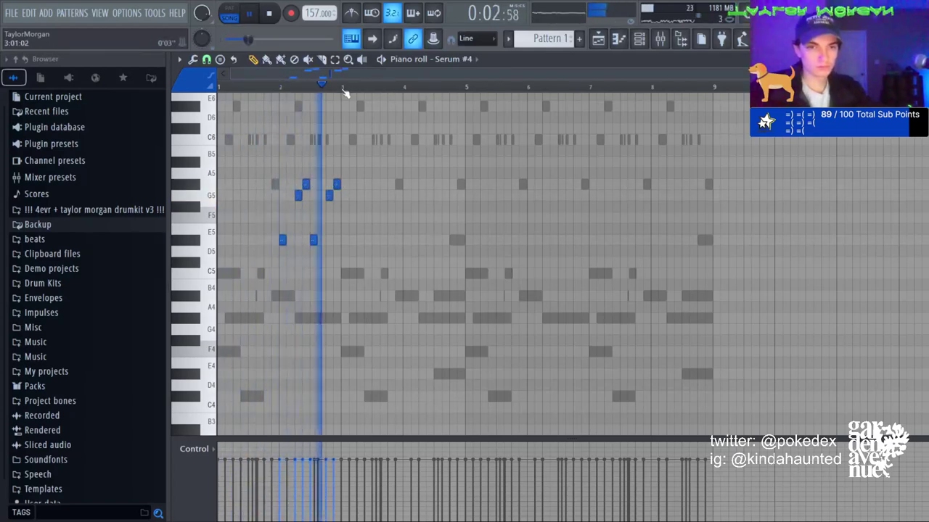
Duplicate the two-bar Serum #4 phrase through bar 8, raising the copies in bars 4 and 8 by one octave.
{"action": "left_click_drag", "start_coordinate": [344, 90], "coordinate": [220, 89]}
{"action": "key", "text": "ctrl+b"}
{"action": "key", "text": "ctrl+Up"}
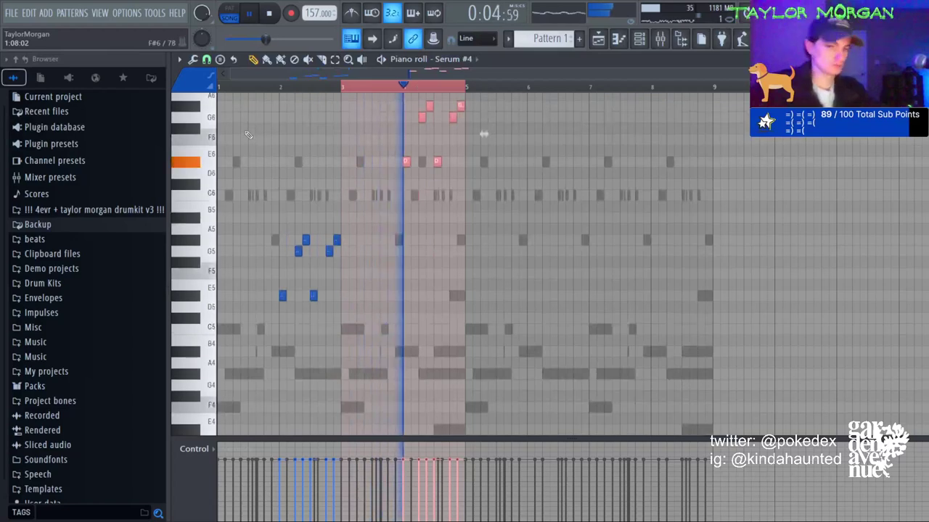
{"action": "key", "text": "ctrl+b"}
{"action": "key", "text": "ctrl+Down"}
{"action": "key", "text": "ctrl+b"}
{"action": "key", "text": "ctrl+Up"}
{"action": "key", "text": "ctrl+d"}
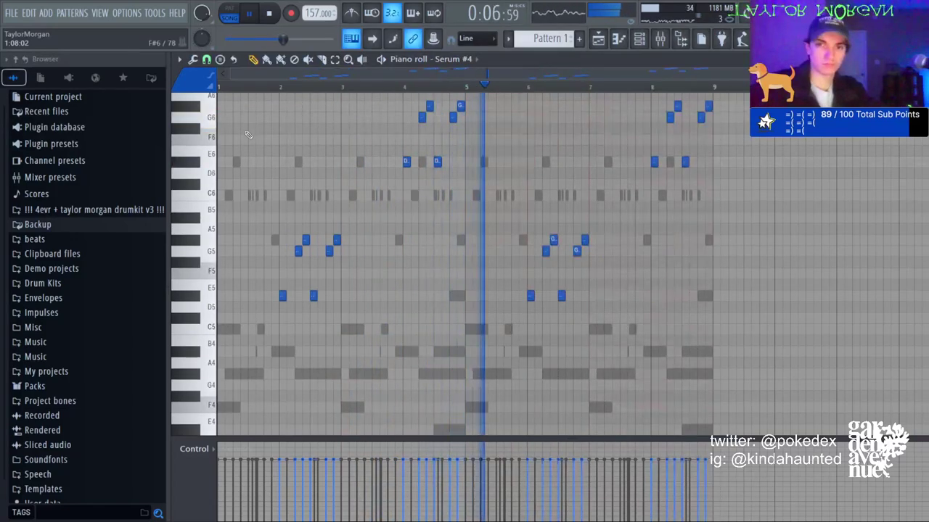
Try the TM - lead_distractions preset on Serum #4 and return to its piano roll.
{"action": "key", "text": "F6"}
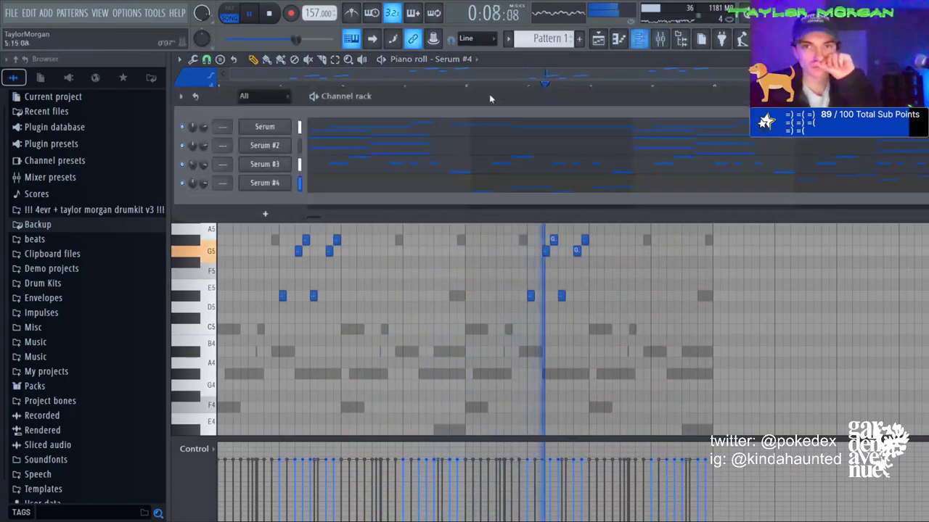
{"action": "left_click", "coordinate": [265, 183]}
{"action": "left_click", "coordinate": [571, 156]}
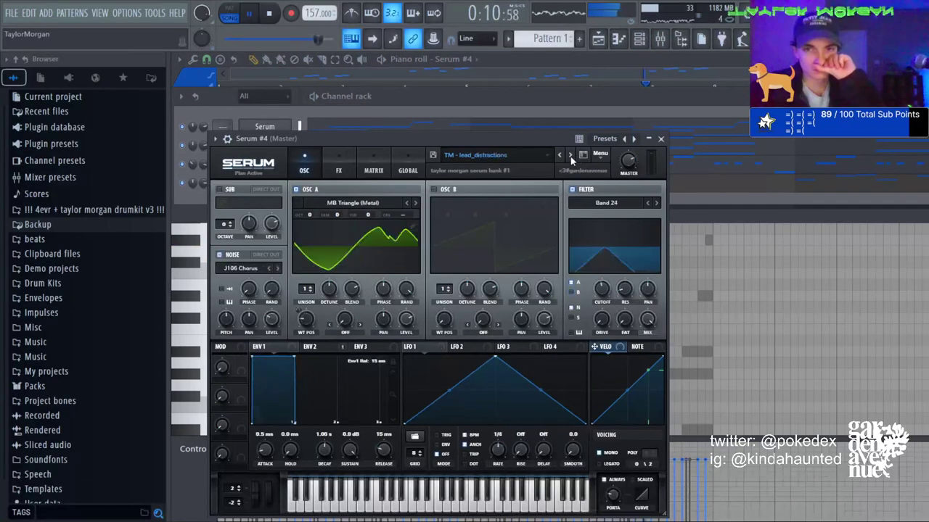
{"action": "left_click", "coordinate": [512, 86]}
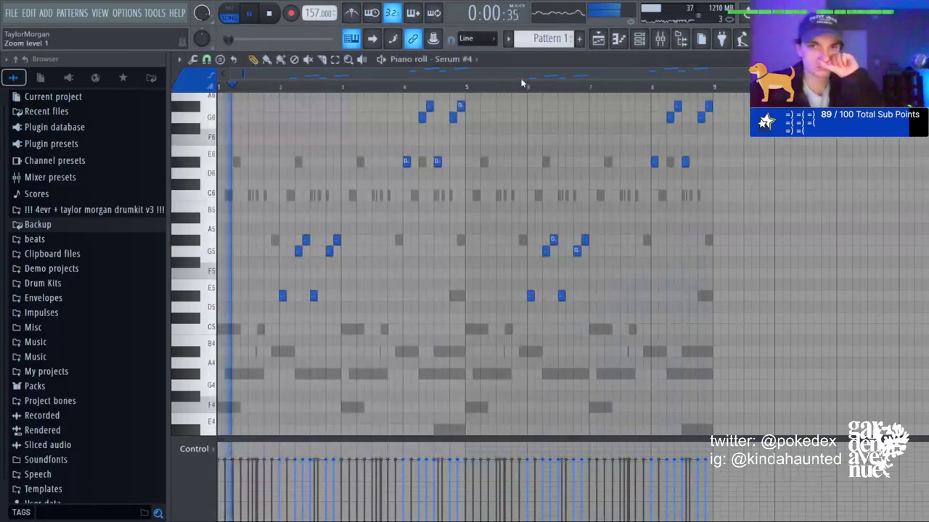
Try the Serum #4 notes one octave lower and move them back up.
{"action": "key", "text": "ctrl+Down"}
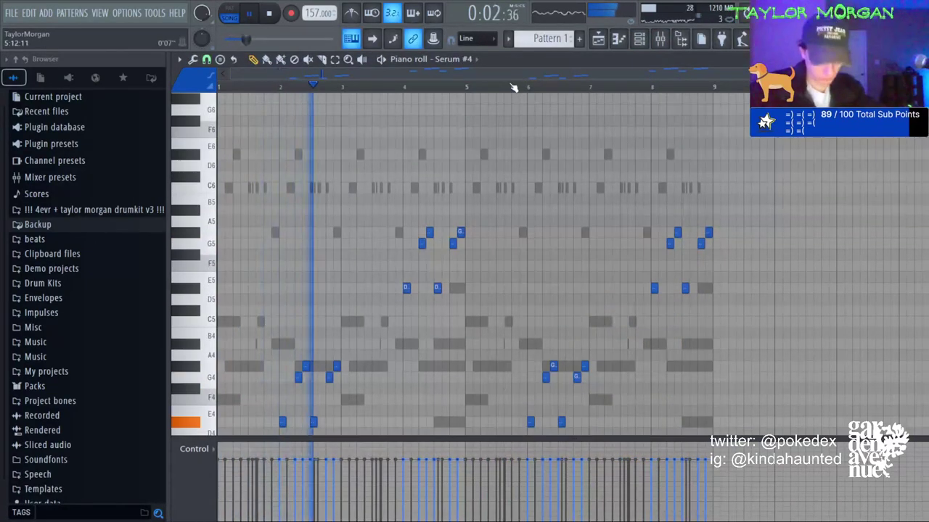
{"action": "key", "text": "ctrl+Up"}
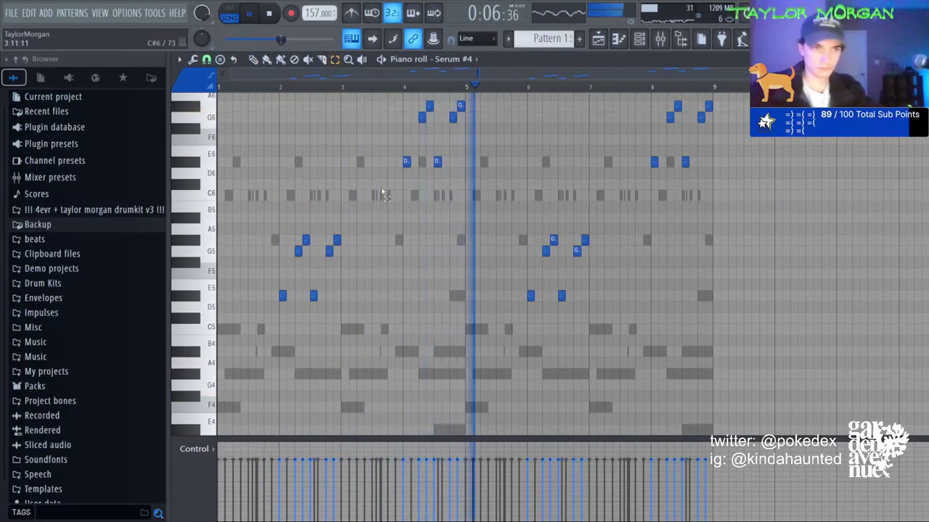
Set the Serum #4 channel's volume to 71% and switch its preset to TM - lead_fuzz.
{"action": "left_click", "coordinate": [639, 39]}
{"action": "left_click_drag", "start_coordinate": [203, 182], "coordinate": [202, 187]}
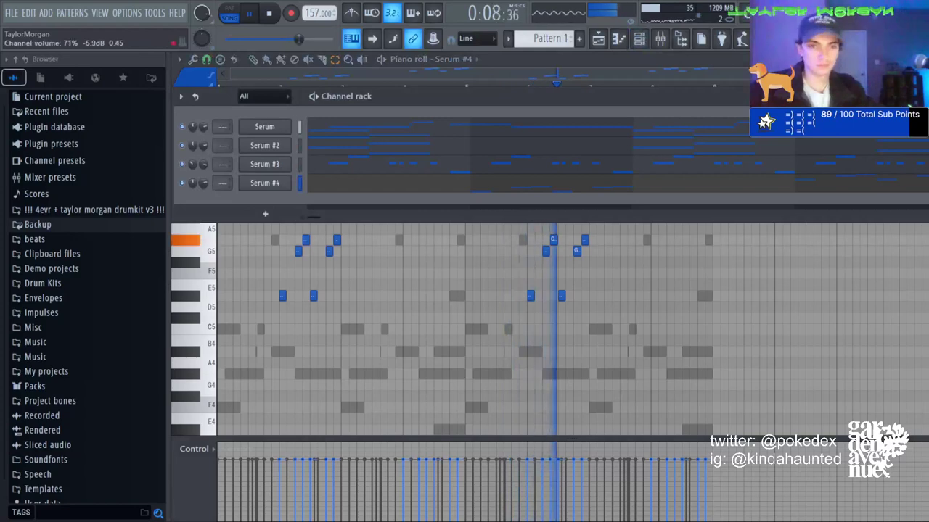
{"action": "left_click", "coordinate": [333, 283]}
{"action": "left_click", "coordinate": [639, 39]}
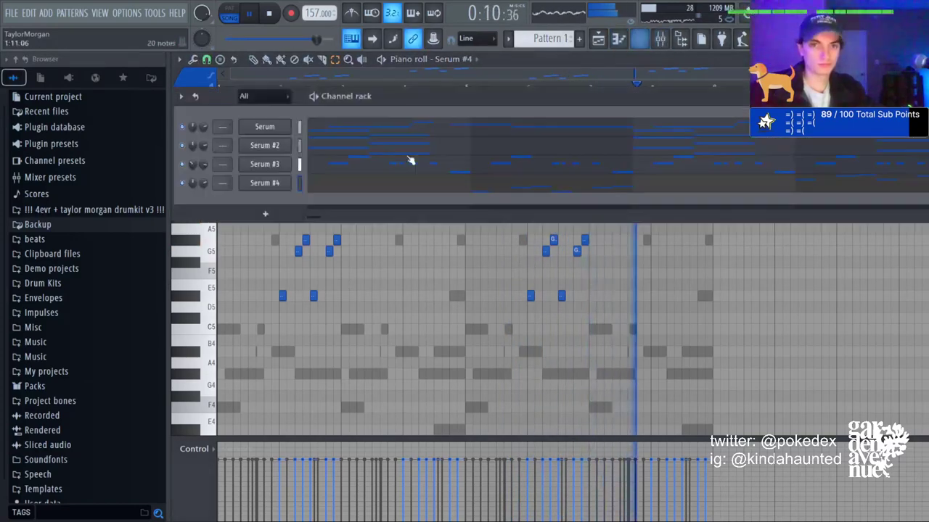
{"action": "left_click", "coordinate": [279, 183]}
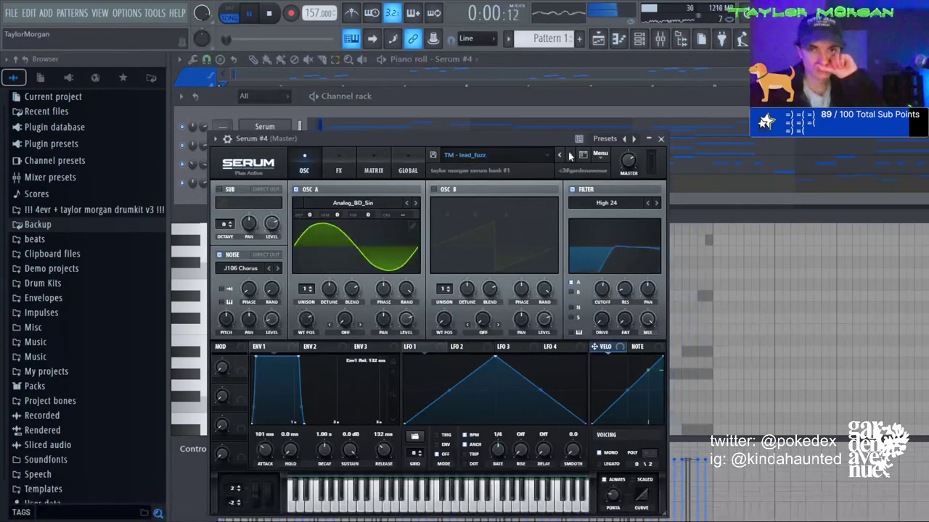
{"action": "left_click", "coordinate": [204, 198]}
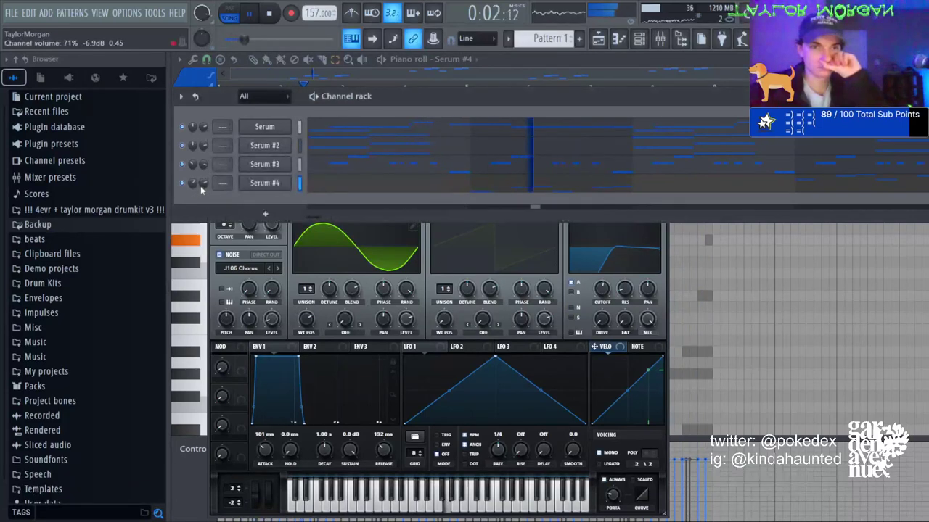
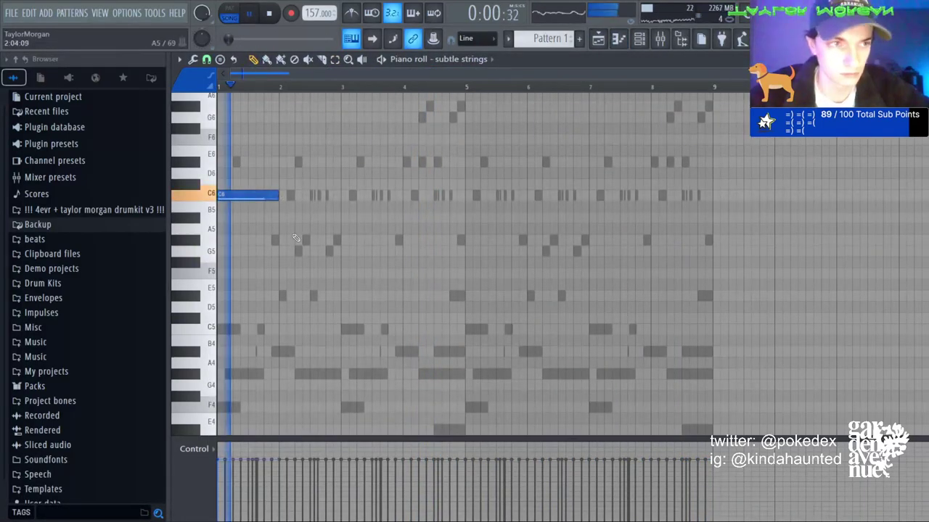
Add an A#5 in mid bar 2 and a D#5 and G#5 chord at bar 3 to subtle strings, and make the notes legato.
{"action": "left_click", "coordinate": [307, 218]}
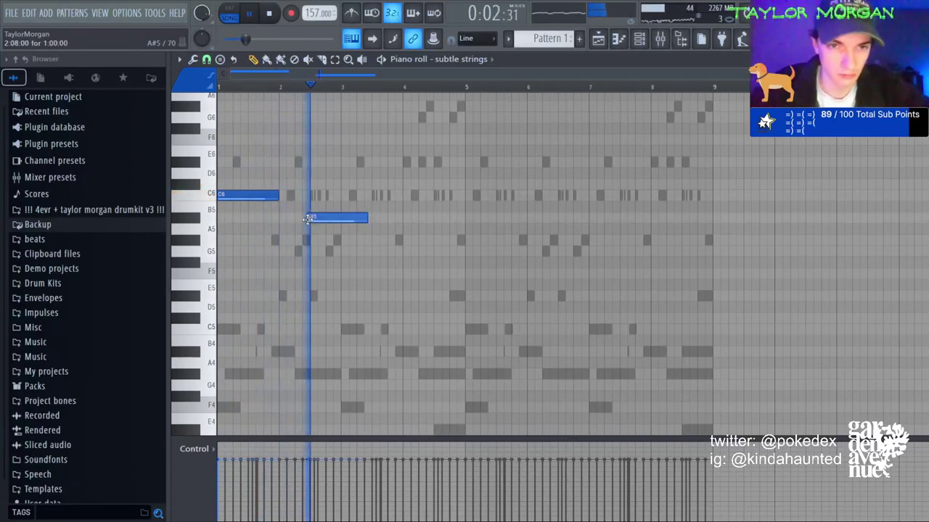
{"action": "left_click_drag", "start_coordinate": [307, 218], "coordinate": [328, 221]}
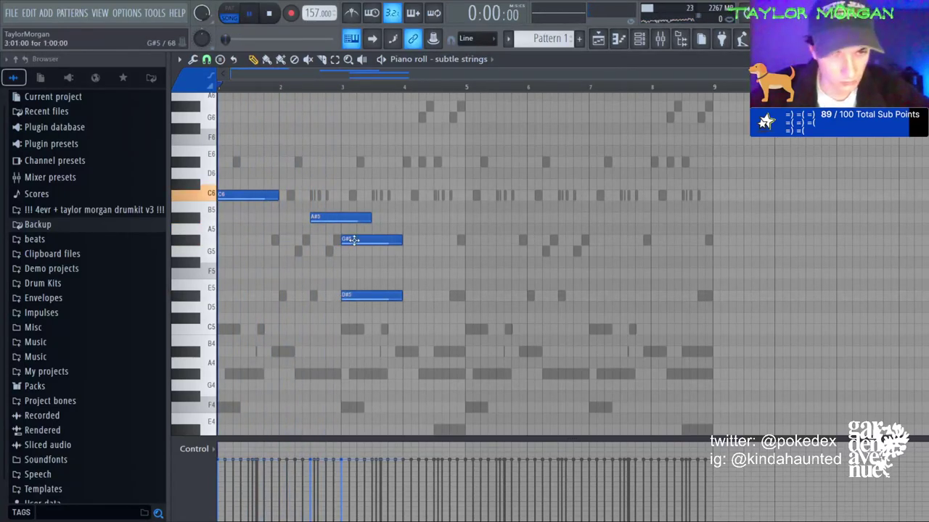
{"action": "key", "text": "ctrl+l"}
Replace the G#5 in bar 3 with a G5, and add a one-bar G#5 in bar 4.
{"action": "right_click", "coordinate": [370, 239]}
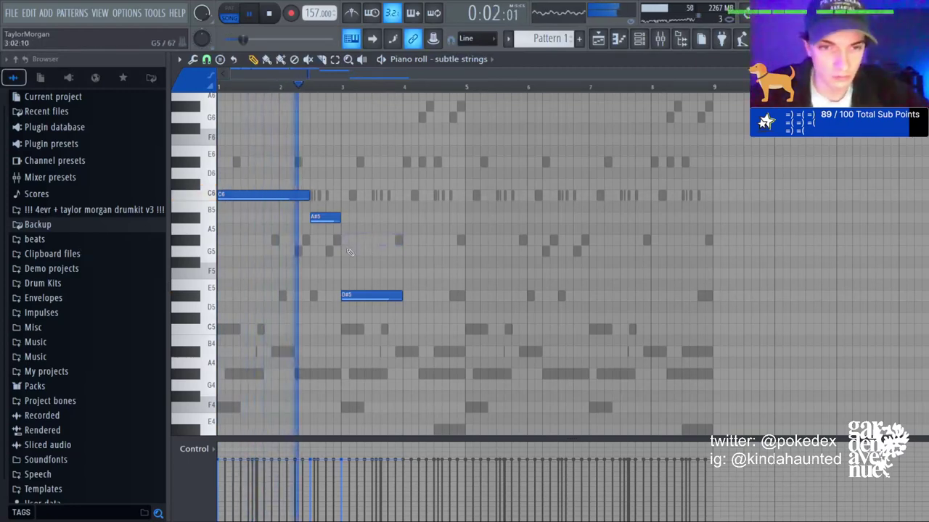
{"action": "left_click", "coordinate": [349, 252]}
{"action": "left_click", "coordinate": [410, 240]}
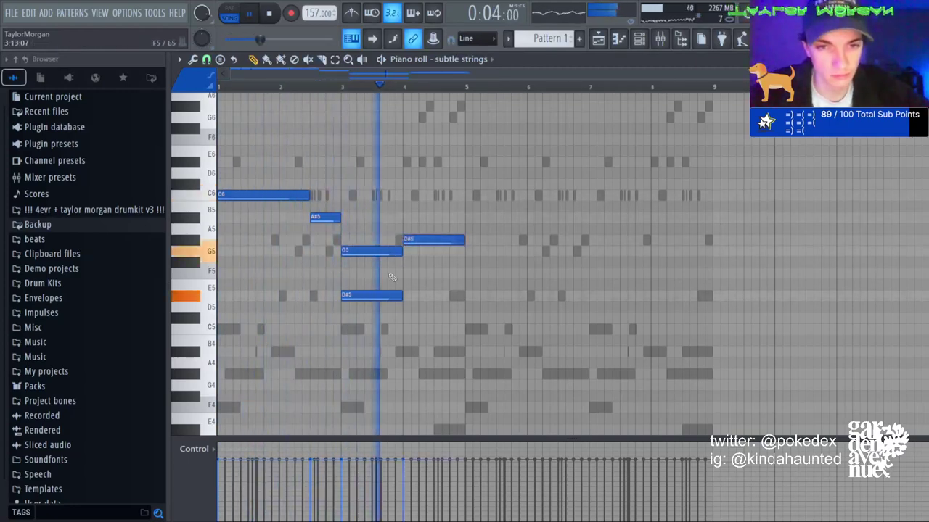
Duplicate the four-bar subtle strings phrase into bars 5 to 8 and audition it.
{"action": "key", "text": "ctrl+b"}
{"action": "key", "text": "space"}
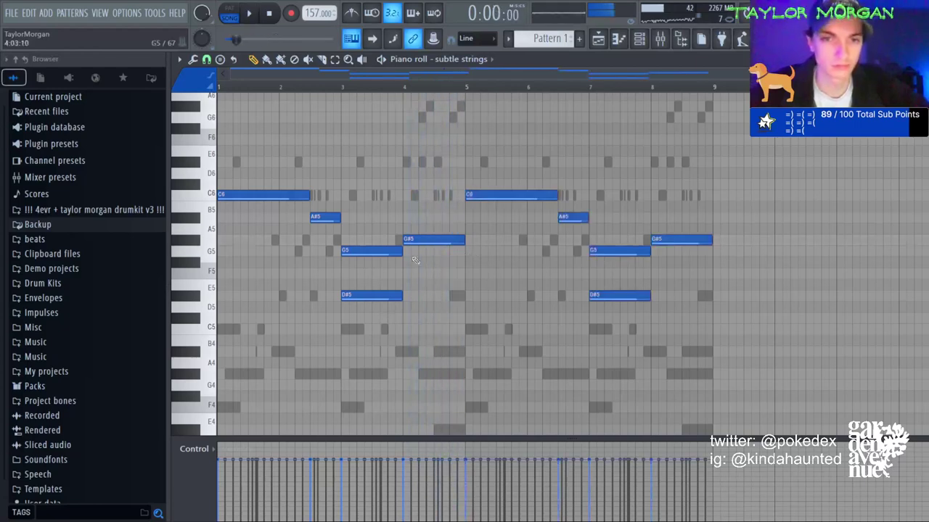
{"action": "key", "text": "ctrl+x"}
{"action": "key", "text": "ctrl+z"}
{"action": "key", "text": "space"}
Delete the subtle strings notes in bars 2 to 4 and shorten the opening C6 to one bar.
{"action": "right_click", "coordinate": [370, 251]}
{"action": "right_click", "coordinate": [383, 295]}
{"action": "right_click", "coordinate": [430, 239]}
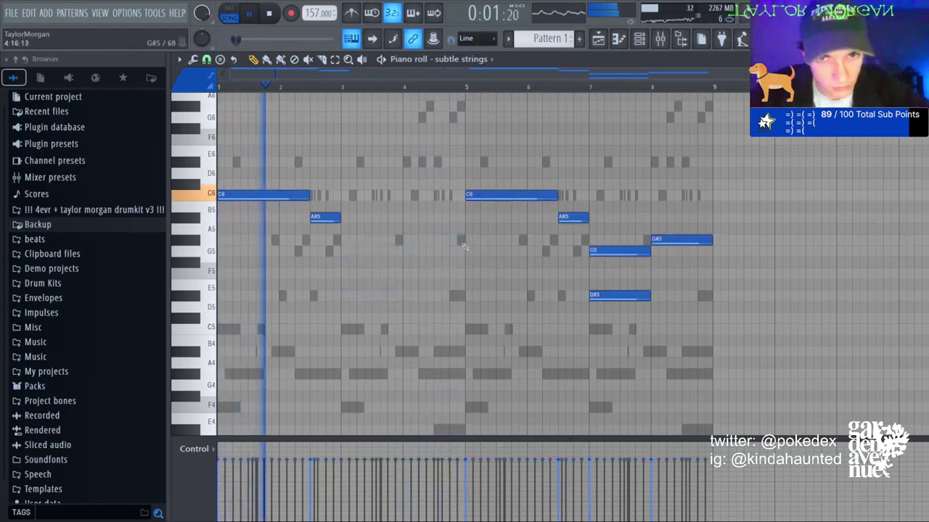
{"action": "right_click", "coordinate": [324, 217]}
{"action": "left_click_drag", "start_coordinate": [281, 197], "coordinate": [278, 197]}
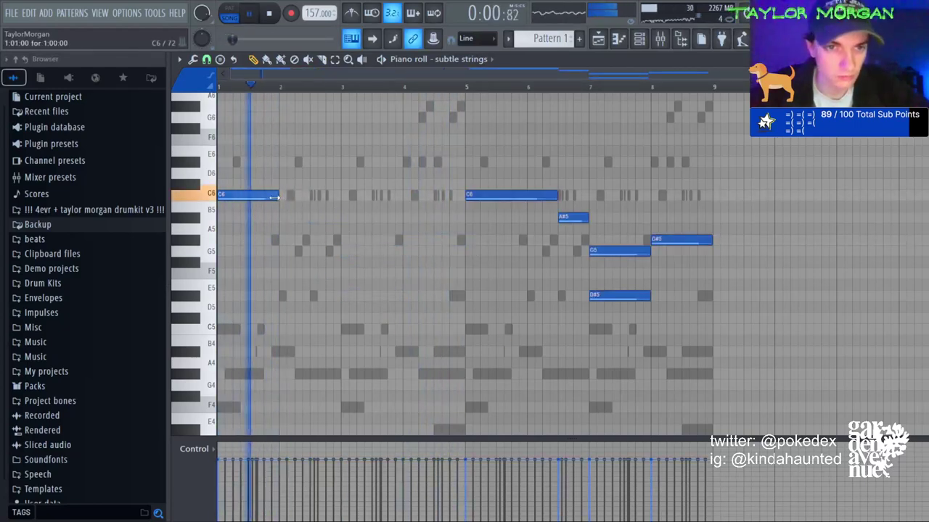
Add a one-bar G#5 in bar 3 and a half-bar A#5 at the end of bar 4.
{"action": "left_click", "coordinate": [344, 240]}
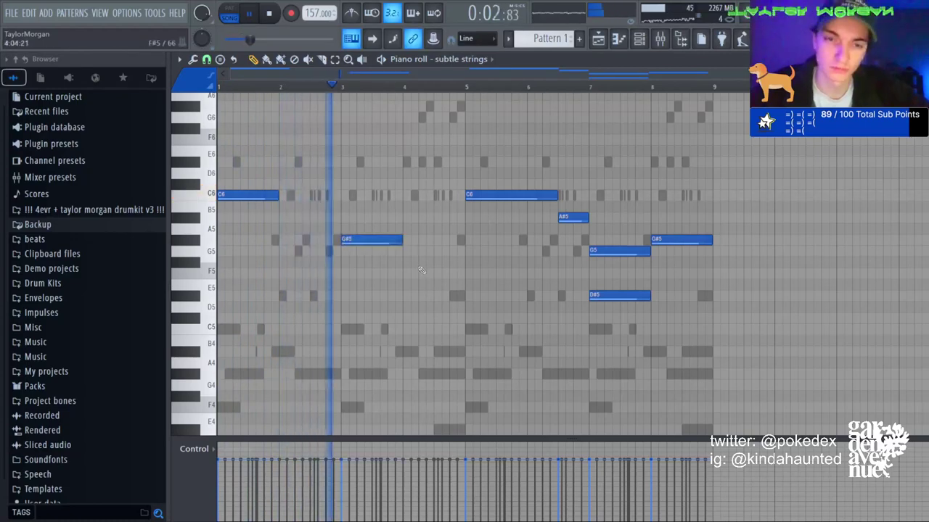
{"action": "left_click", "coordinate": [442, 217]}
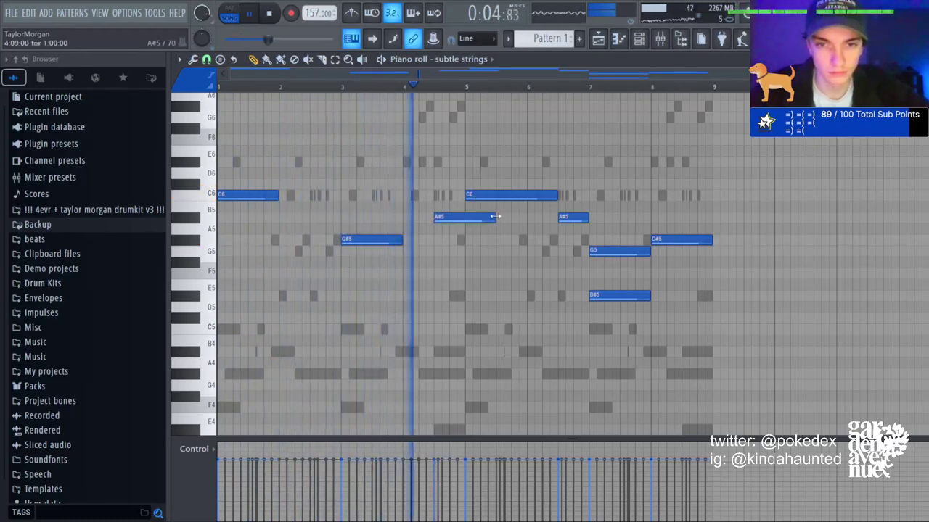
{"action": "left_click_drag", "start_coordinate": [494, 216], "coordinate": [466, 217]}
Clear the old subtle strings notes from bars 5 to 8 and duplicate the revised four-bar phrase there.
{"action": "right_click", "coordinate": [481, 195]}
{"action": "right_click", "coordinate": [599, 295]}
{"action": "right_click", "coordinate": [617, 250]}
{"action": "right_click", "coordinate": [573, 216]}
{"action": "right_click", "coordinate": [678, 240]}
{"action": "key", "text": "ctrl+b"}
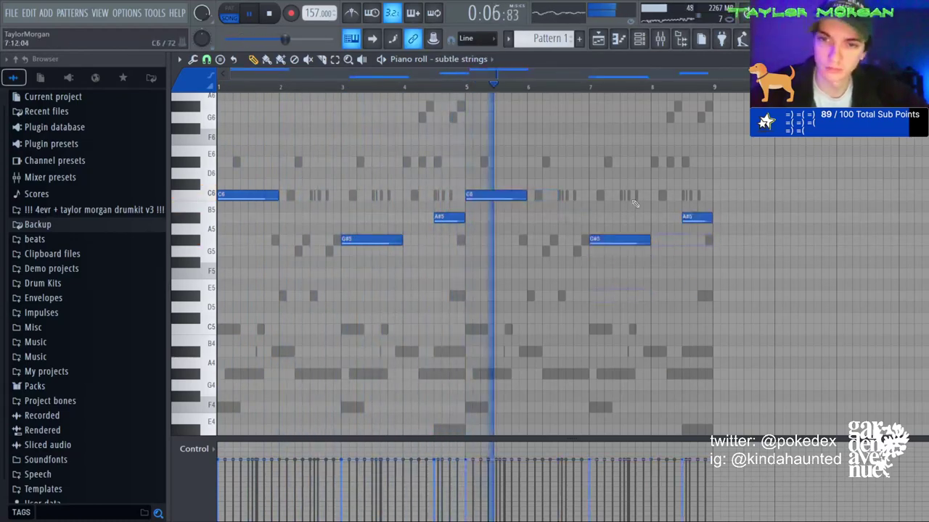
Add a D#6 of about three quarters of a bar in bar 6, ending at bar 7.
{"action": "left_click", "coordinate": [551, 161]}
{"action": "mouse_move", "coordinate": [575, 161]}
{"action": "left_mouse_down"}
{"action": "mouse_move", "coordinate": [582, 162]}
{"action": "mouse_move", "coordinate": [563, 163]}
{"action": "left_mouse_up"}
{"action": "key", "text": "space"}
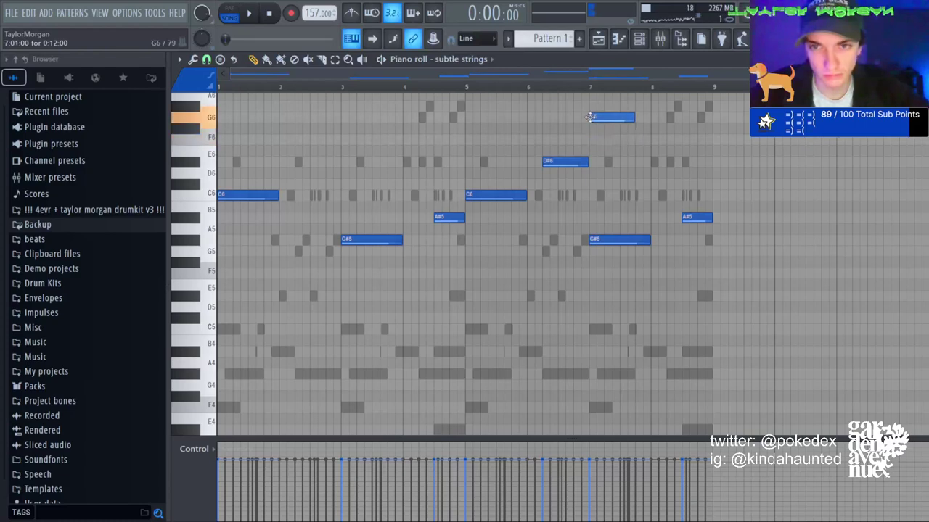
Try a G6 and an F6 as the upper note at the start of bar 7.
{"action": "left_click", "coordinate": [553, 88]}
{"action": "scroll", "coordinate": [583, 147], "scroll_direction": "up", "scroll_amount": 3}
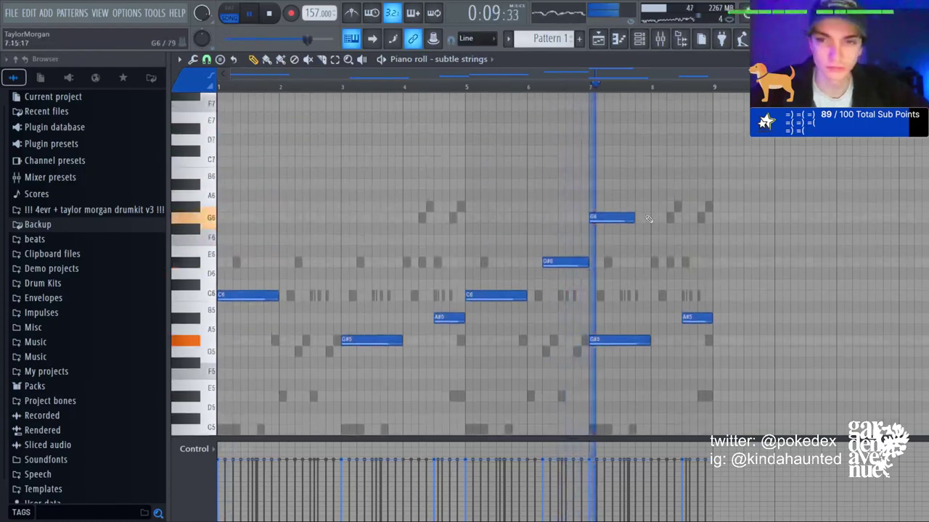
{"action": "right_click", "coordinate": [629, 217]}
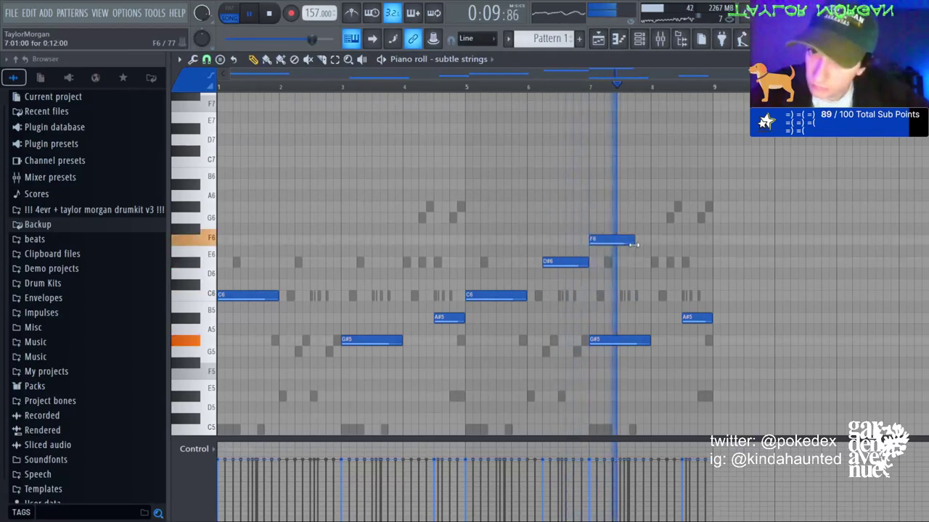
{"action": "key", "text": "space"}
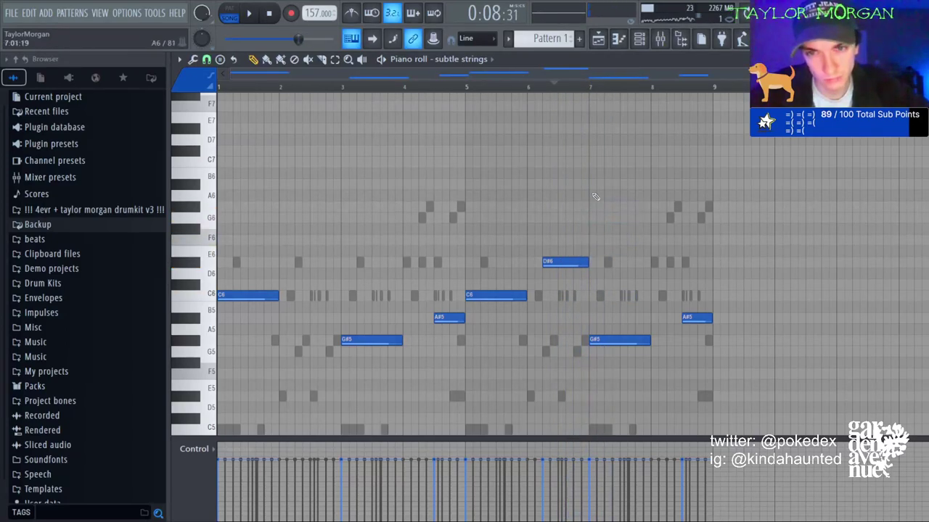
Add a one-bar C7 in bar 7 and a one-bar A#6 in bar 8 to subtle strings.
{"action": "key", "text": "space"}
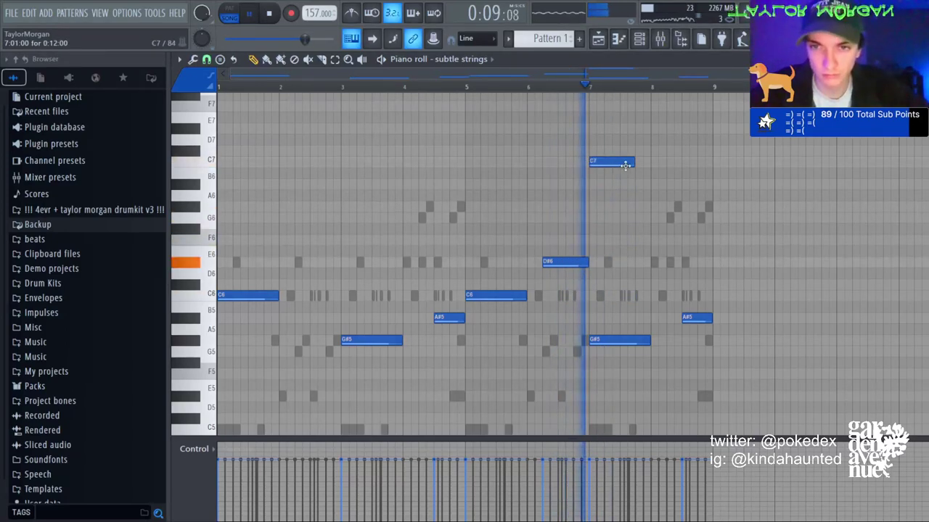
{"action": "left_click_drag", "start_coordinate": [633, 162], "coordinate": [651, 164]}
{"action": "left_click", "coordinate": [653, 183]}
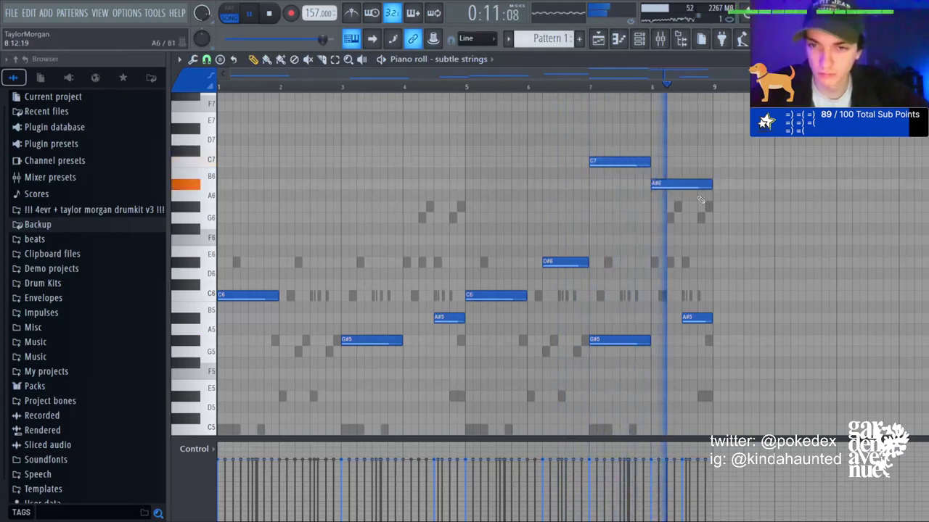
Lower the velocity of the C7 and A#6 notes in bars 7 and 8.
{"action": "left_click", "coordinate": [335, 61]}
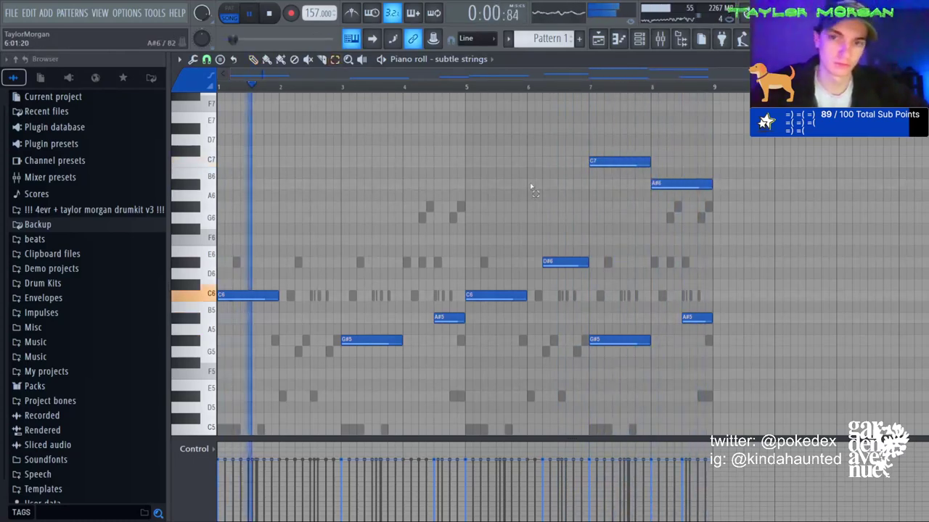
{"action": "left_click_drag", "start_coordinate": [535, 200], "coordinate": [650, 147]}
{"action": "left_click_drag", "start_coordinate": [815, 159], "coordinate": [601, 187]}
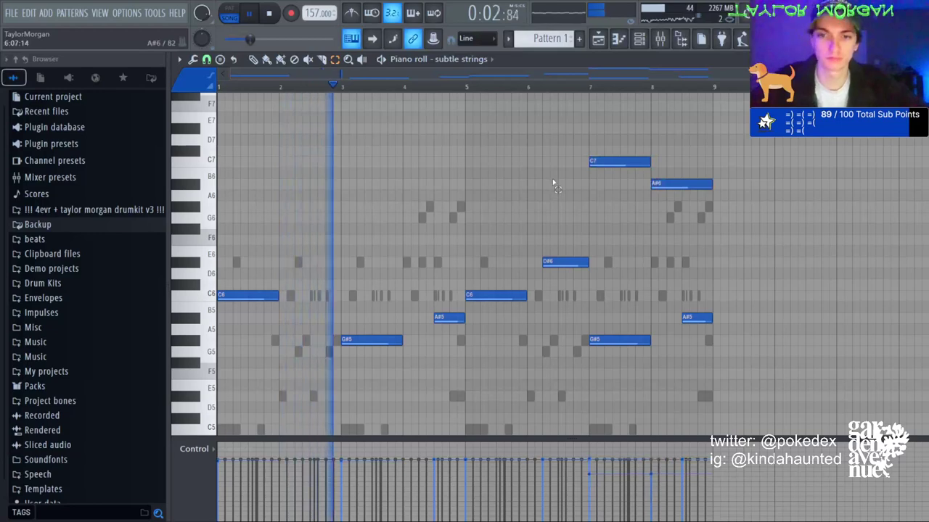
{"action": "key", "text": "ctrl+a"}
{"action": "left_click", "coordinate": [561, 196]}
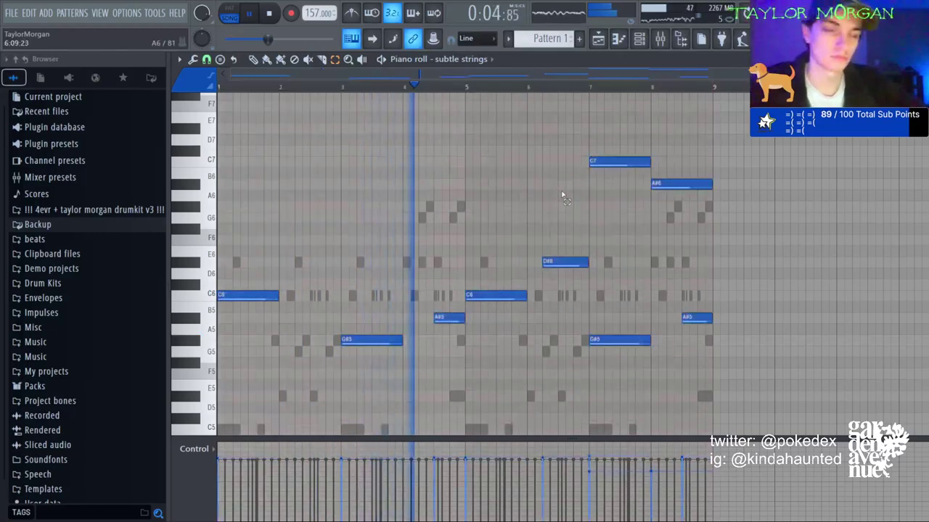
Lower the Serum #4 notes in bars 4 and 8 by two octaves.
{"action": "left_click", "coordinate": [645, 44]}
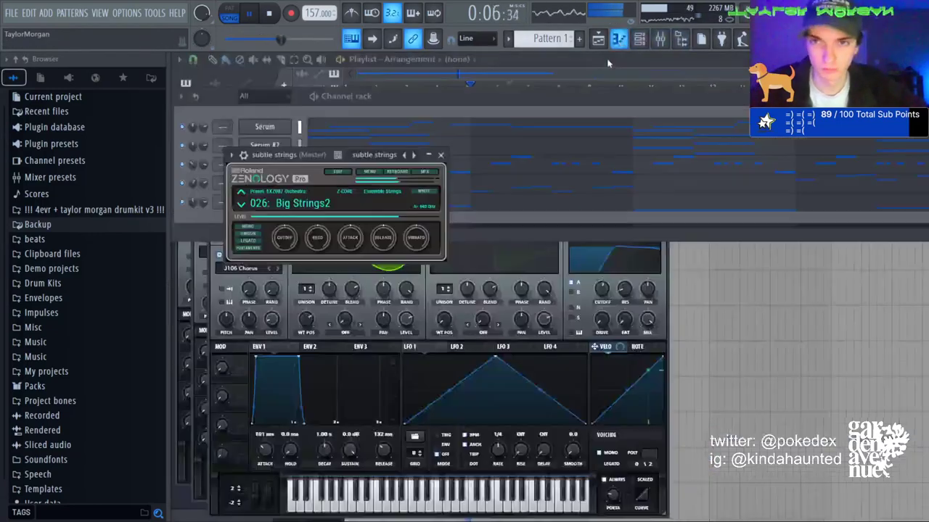
{"action": "left_click", "coordinate": [490, 191]}
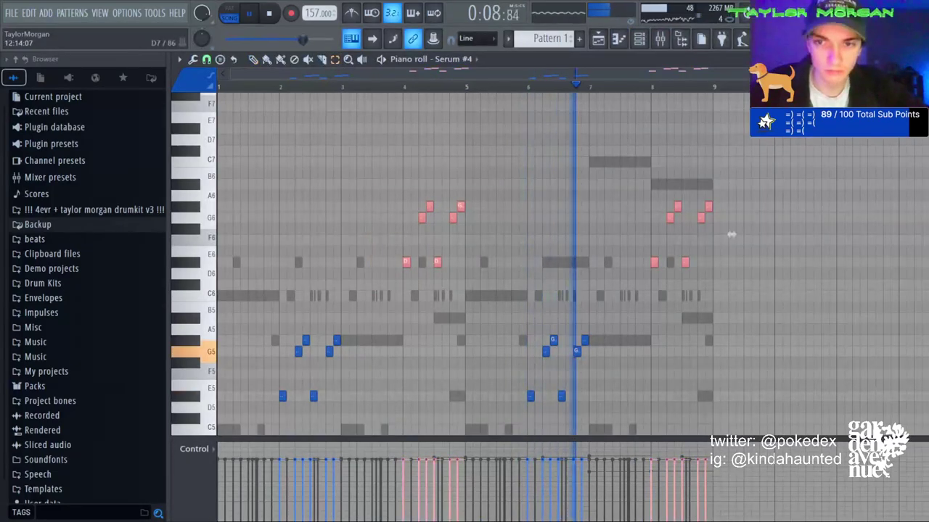
{"action": "key", "text": "ctrl+Down"}
{"action": "key", "text": "ctrl+Down"}
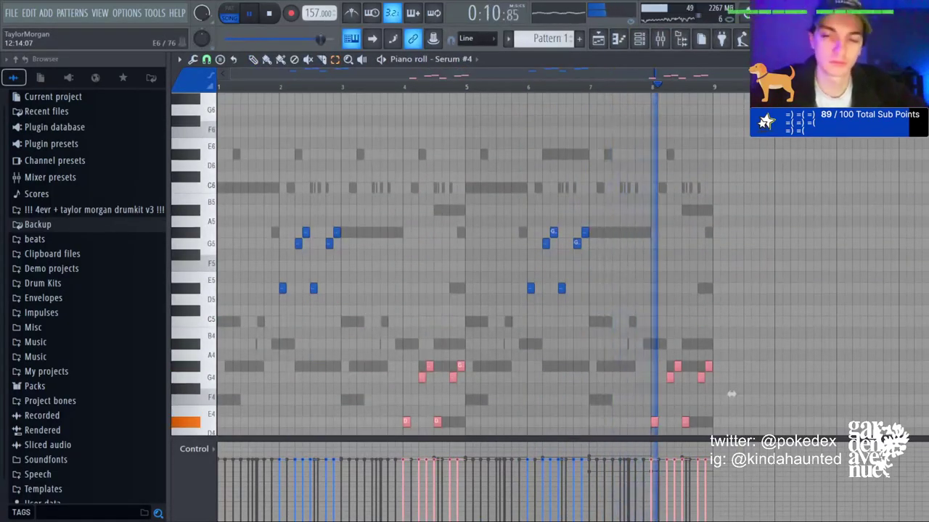
Try the Serum #4 notes in bars 4 and 8 an octave higher and undo the change.
{"action": "key", "text": "ctrl+Up"}
{"action": "key", "text": "ctrl+d"}
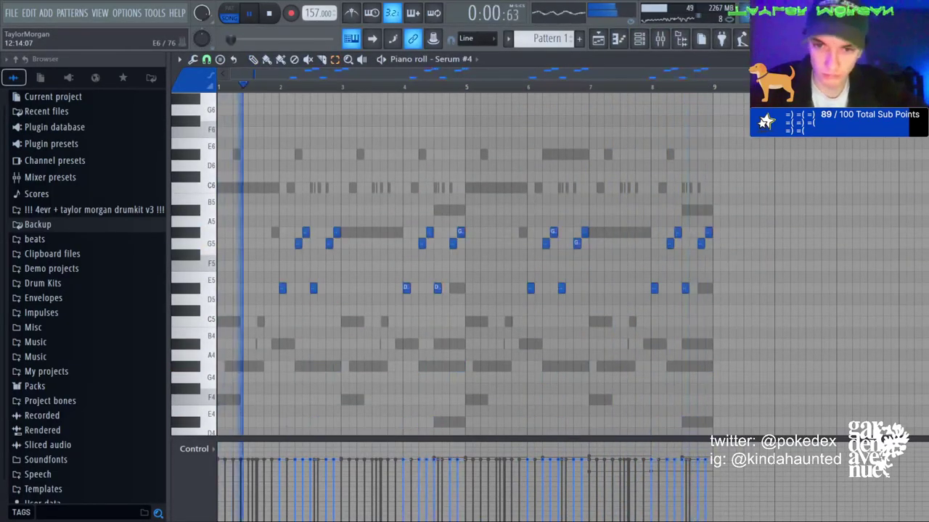
{"action": "key", "text": "ctrl+z"}
{"action": "key", "text": "ctrl+d"}
Transpose the notes of all five channels down two semitones.
{"action": "left_click", "coordinate": [639, 39]}
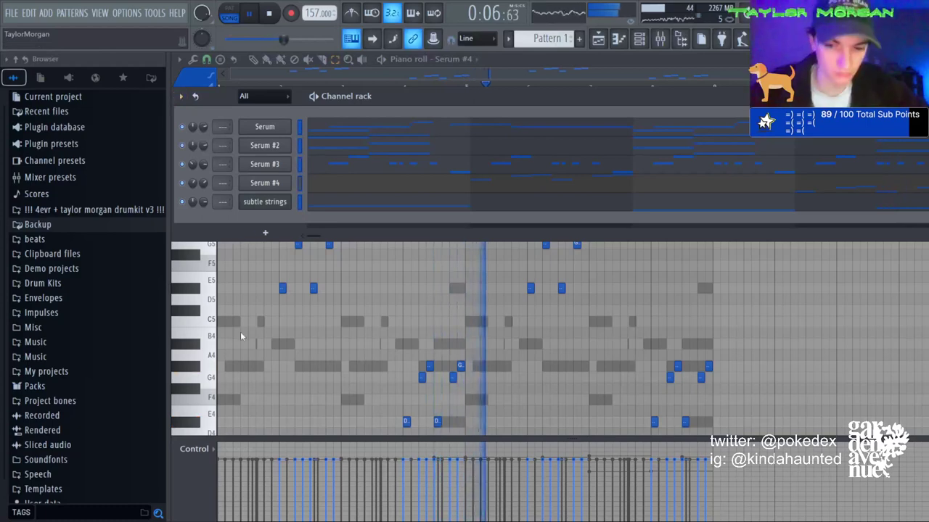
{"action": "key", "text": "shift+Down"}
{"action": "key", "text": "shift+Down"}
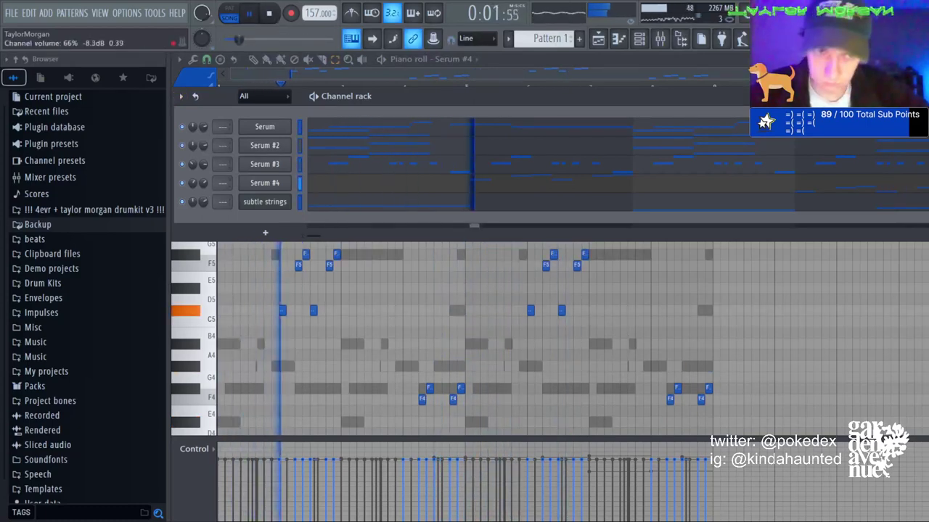
Lower the subtle strings channel's volume and save the project under the title orange and tea.
{"action": "left_click_drag", "start_coordinate": [204, 202], "coordinate": [204, 208]}
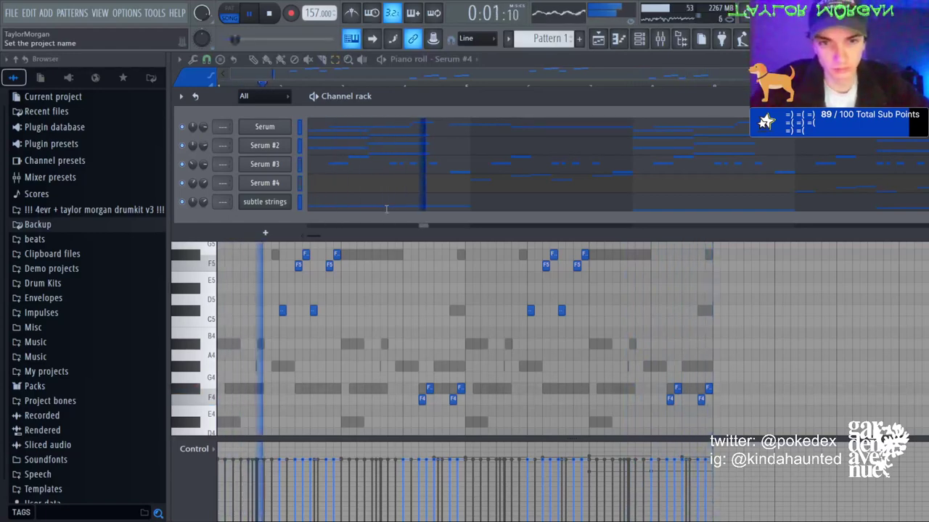
{"action": "key", "text": "ctrl+s"}
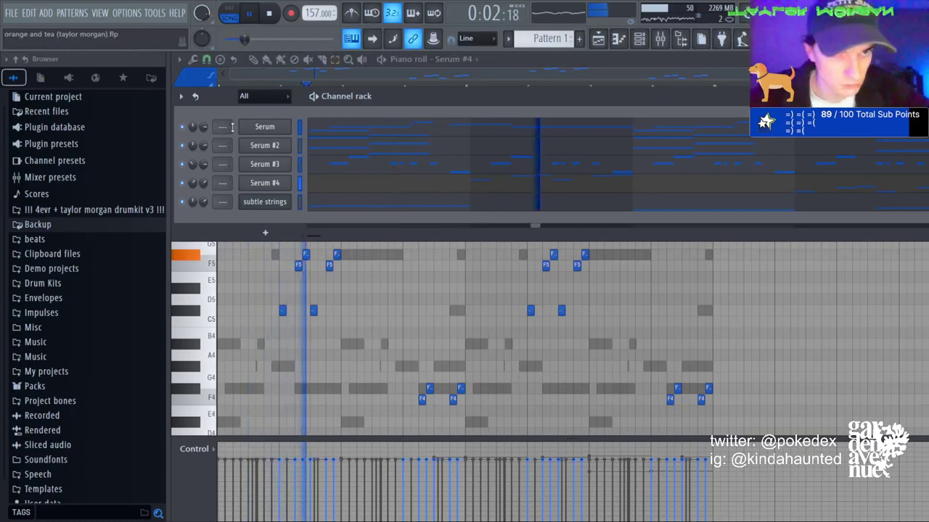
Load TM - stress clap and TM - zay snap from the drum kit as new channels, with hits spread across bars 1 to 4.
{"action": "left_click", "coordinate": [43, 283]}
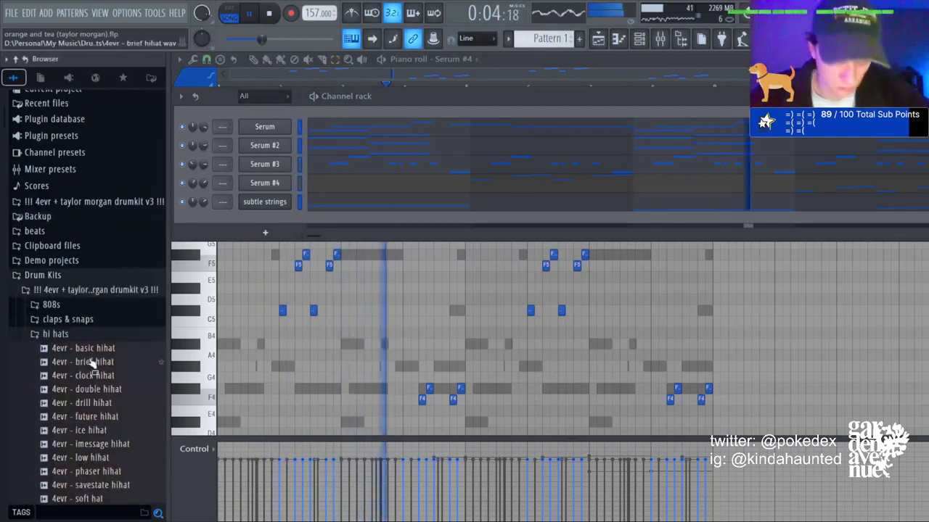
{"action": "left_click", "coordinate": [55, 334]}
{"action": "left_click", "coordinate": [79, 320]}
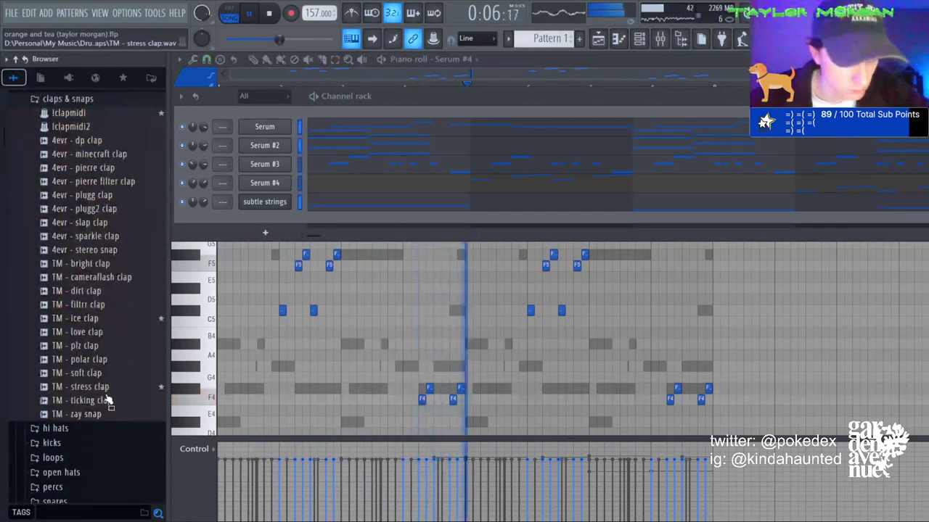
{"action": "left_click_drag", "start_coordinate": [102, 389], "coordinate": [305, 211]}
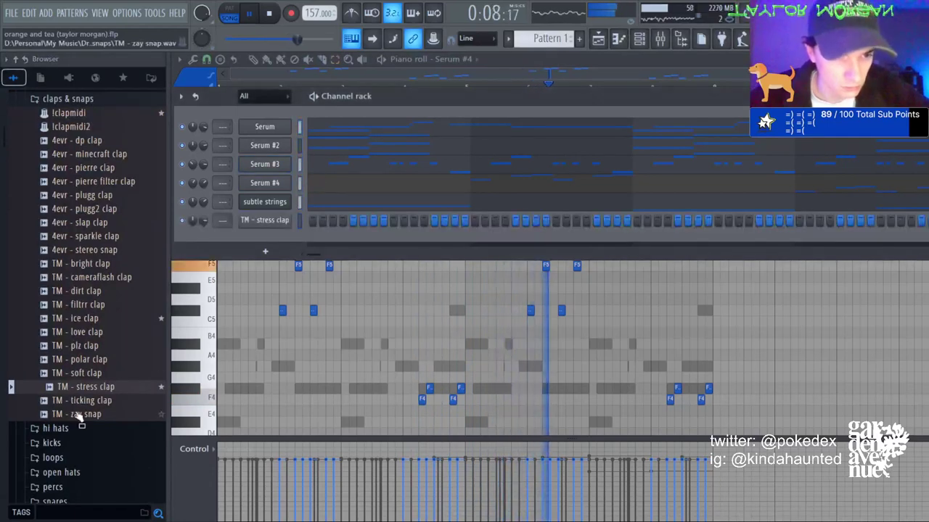
{"action": "left_click_drag", "start_coordinate": [78, 416], "coordinate": [350, 239]}
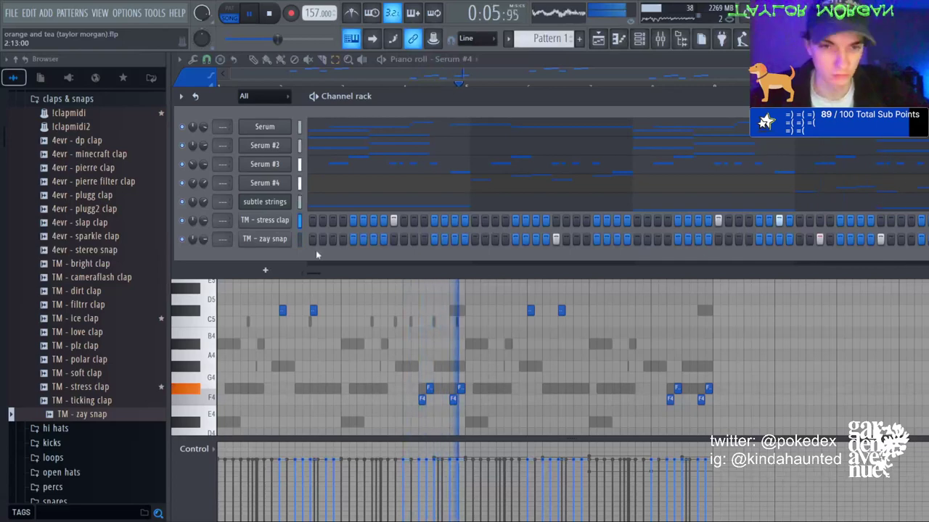
Duplicate the stress clap and zay snap hits into bars 5 to 8 and save the project.
{"action": "left_click", "coordinate": [276, 222]}
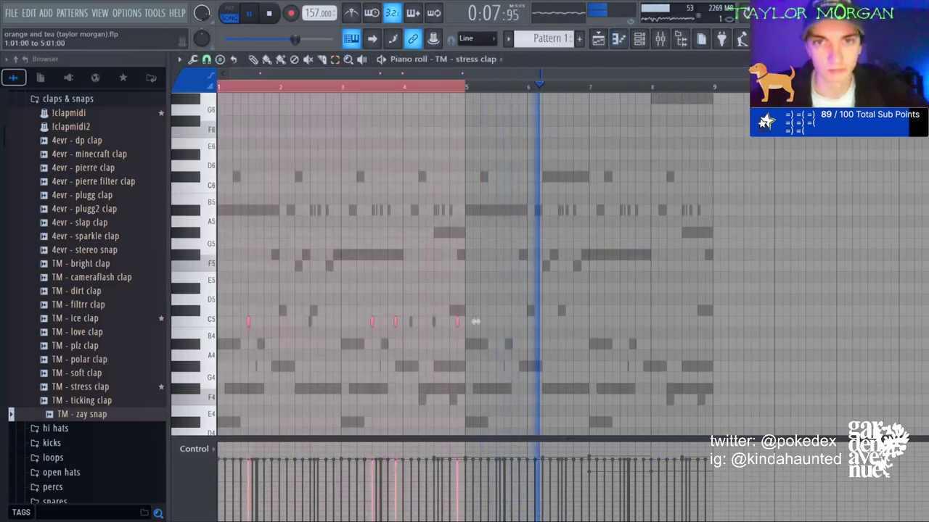
{"action": "scroll", "coordinate": [455, 64], "scroll_direction": "down", "scroll_amount": 1}
{"action": "left_click_drag", "start_coordinate": [466, 87], "coordinate": [219, 88]}
{"action": "key", "text": "ctrl+b"}
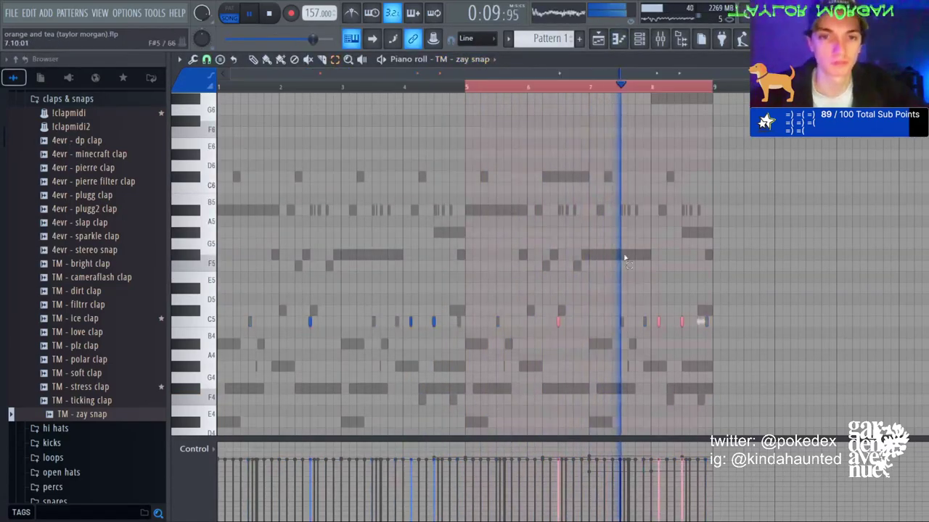
{"action": "left_click", "coordinate": [626, 256], "text": "ctrl"}
{"action": "key", "text": "ctrl+s"}
Load 4evr - basic rim from the percs folder as a new channel, with two hits in the second half of bar 2.
{"action": "left_click", "coordinate": [640, 39]}
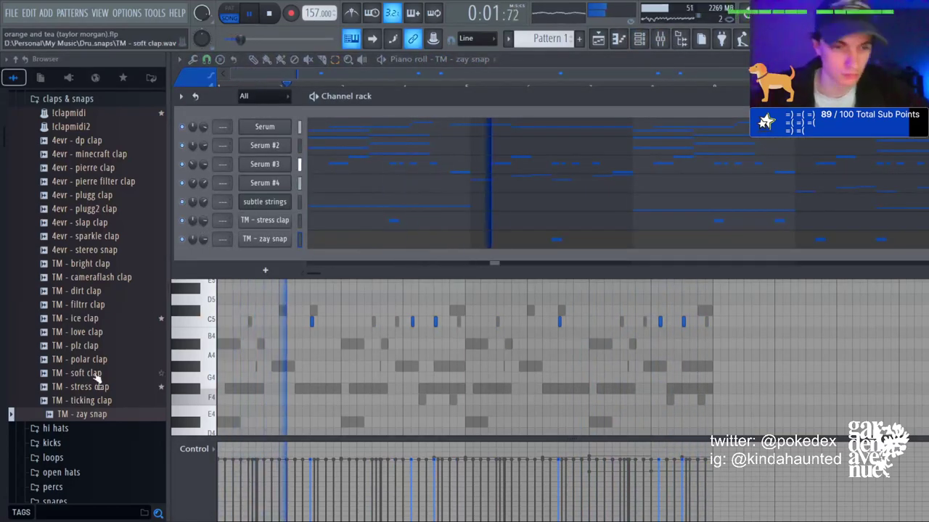
{"action": "scroll", "coordinate": [63, 381], "scroll_direction": "down", "scroll_amount": 2}
{"action": "left_click", "coordinate": [52, 405]}
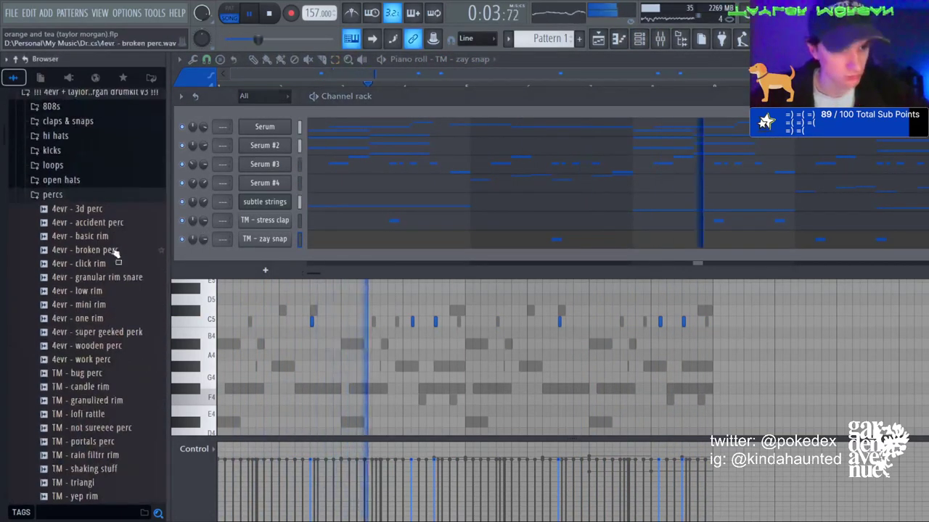
{"action": "left_click_drag", "start_coordinate": [86, 236], "coordinate": [621, 257]}
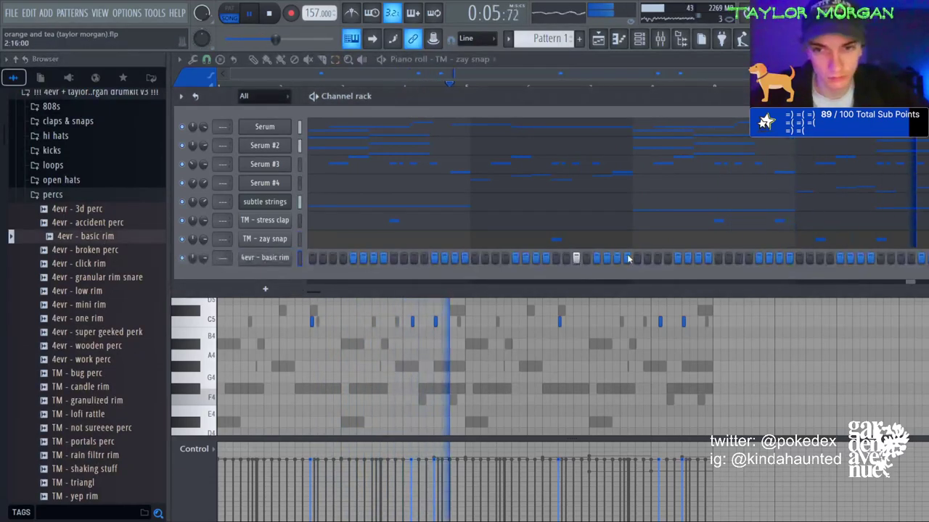
Duplicate the basic rim hits into bars 5 to 8 and move the first hit in bar 2 about half a beat later.
{"action": "key", "text": "F7"}
{"action": "left_click_drag", "start_coordinate": [465, 87], "coordinate": [219, 88]}
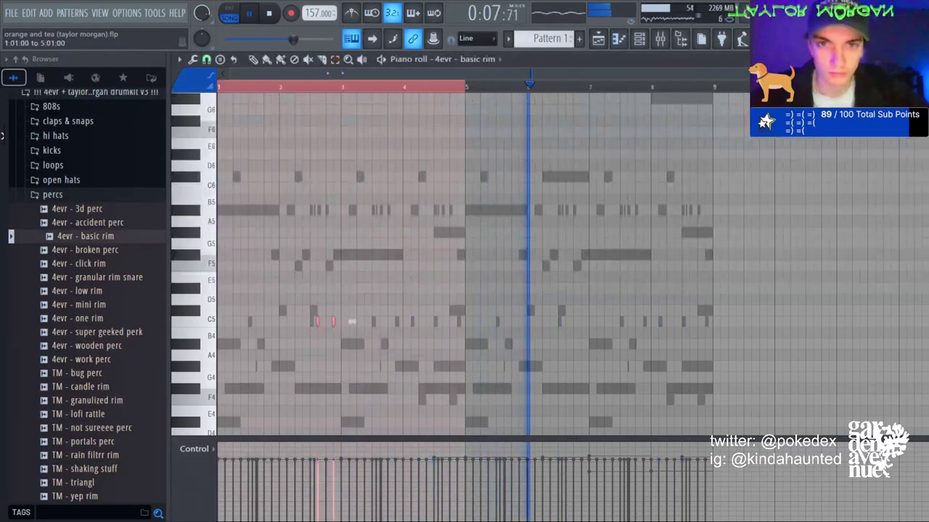
{"action": "key", "text": "ctrl+b"}
{"action": "key", "text": "ctrl+d"}
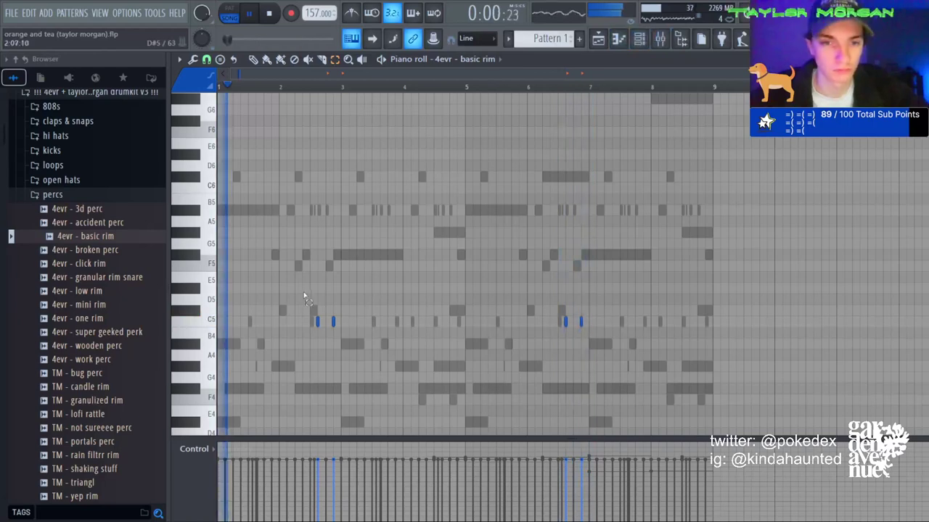
{"action": "left_click_drag", "start_coordinate": [301, 284], "coordinate": [322, 347]}
{"action": "key", "text": "shift+Right"}
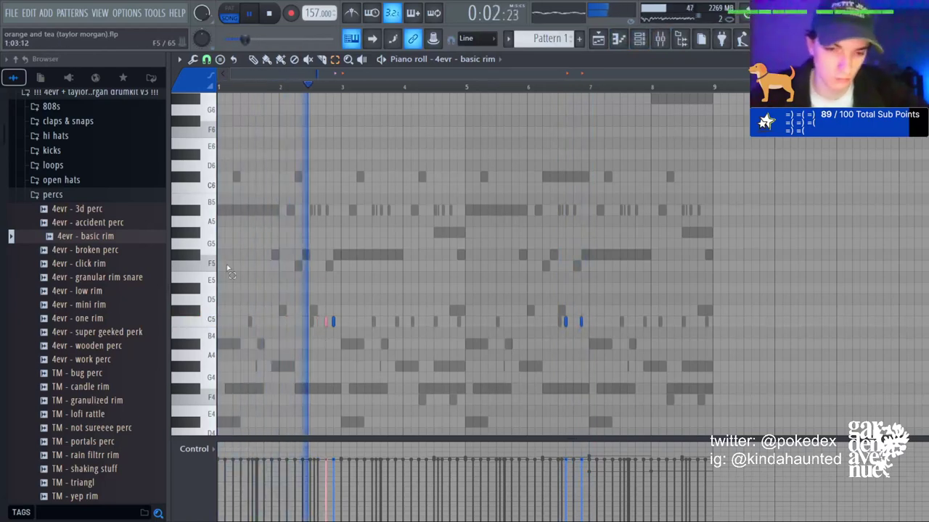
Move the first basic rim hit in bar 6 about half a beat later.
{"action": "left_click_drag", "start_coordinate": [559, 307], "coordinate": [570, 333]}
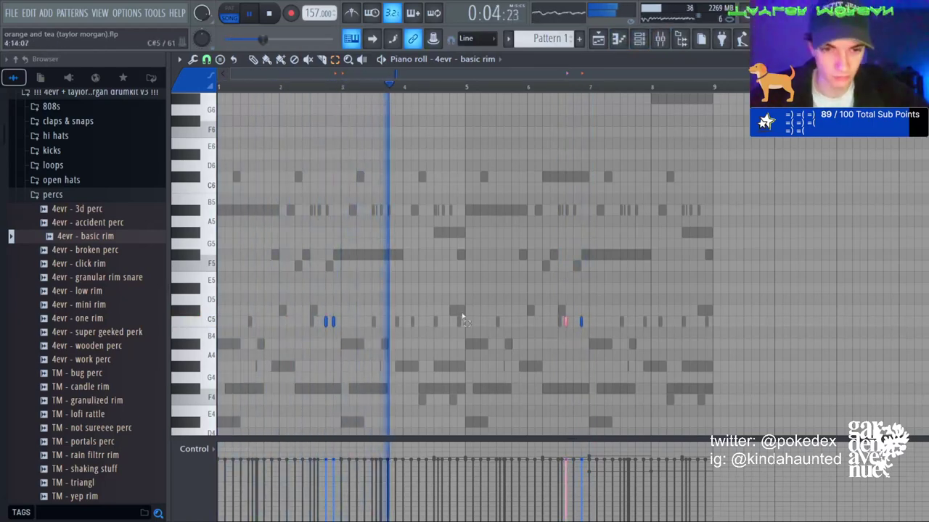
{"action": "key", "text": "shift+Right"}
{"action": "left_click", "coordinate": [484, 253]}
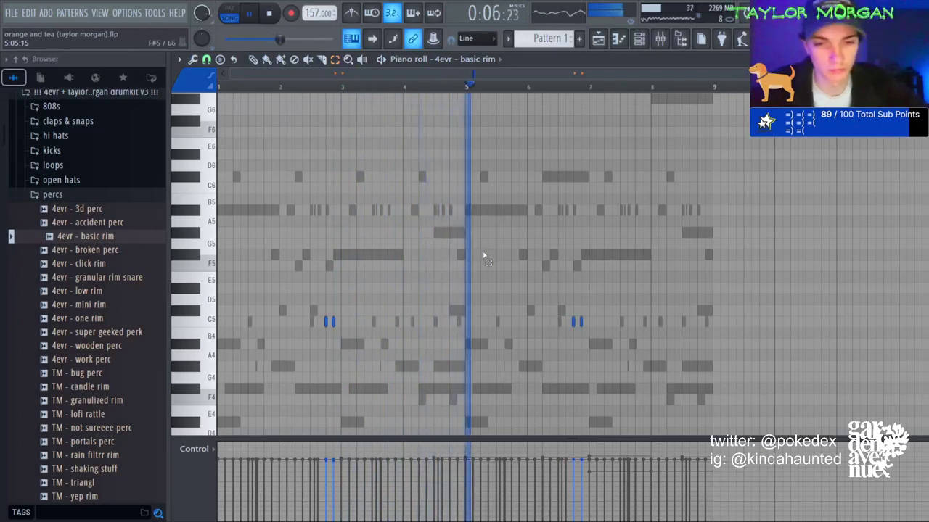
Load 4evr - basic snare from the snares folder as a new channel, with hits late in bar 1 and early in bars 2 and 3.
{"action": "key", "text": "F6"}
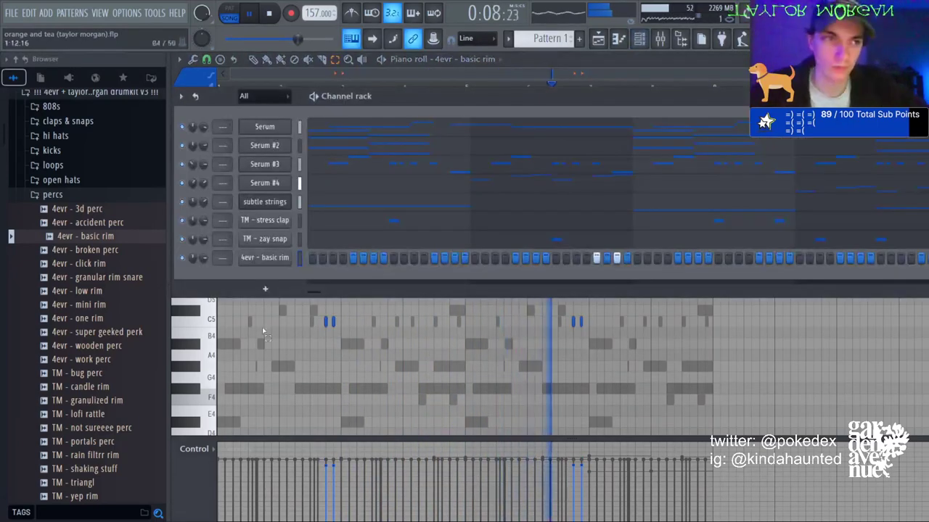
{"action": "left_click", "coordinate": [66, 137]}
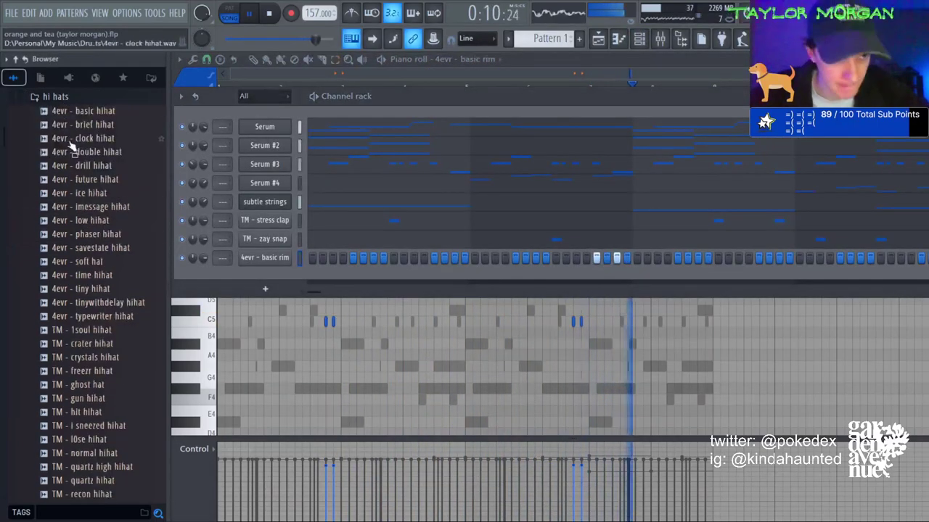
{"action": "scroll", "coordinate": [95, 251], "scroll_direction": "up", "scroll_amount": 3}
{"action": "left_click", "coordinate": [84, 181]}
{"action": "left_click", "coordinate": [58, 251]}
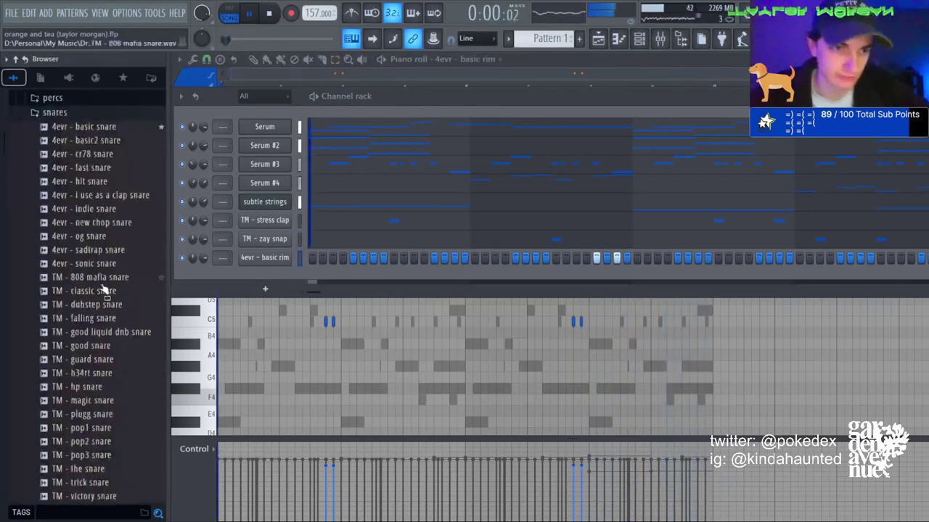
{"action": "left_click_drag", "start_coordinate": [285, 275], "coordinate": [287, 278]}
{"action": "key", "text": "space"}
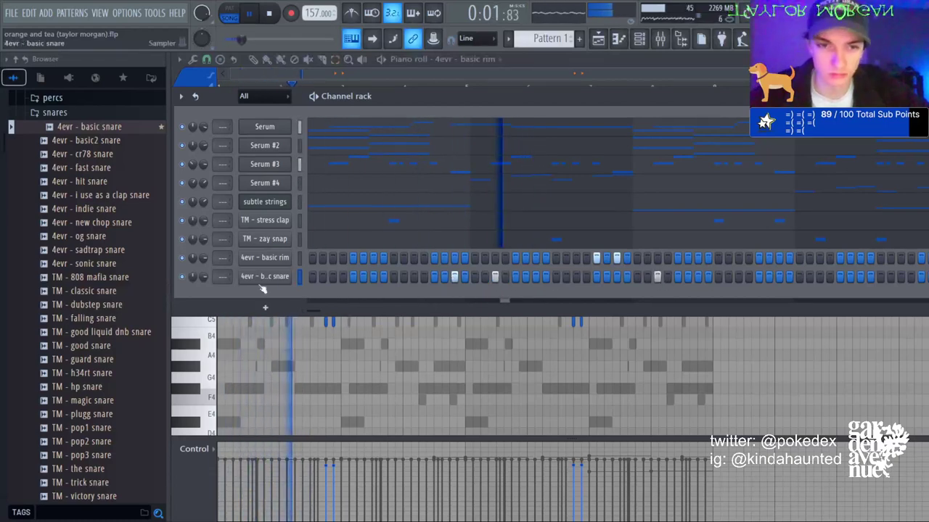
Duplicate the basic snare hits from bars 1 to 4 into bars 5 to 8.
{"action": "key", "text": "F7"}
{"action": "left_click_drag", "start_coordinate": [465, 87], "coordinate": [218, 86]}
{"action": "key", "text": "ctrl+b"}
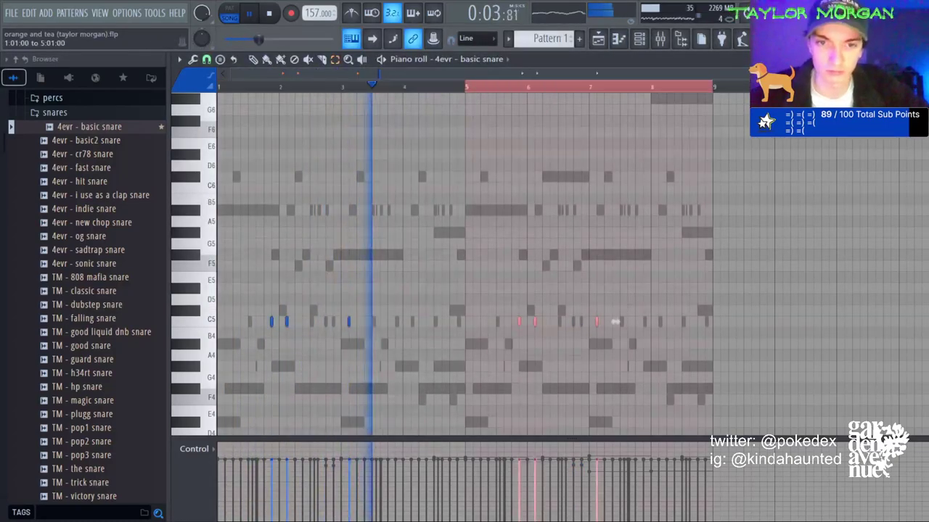
{"action": "left_click", "coordinate": [619, 156], "text": "ctrl"}
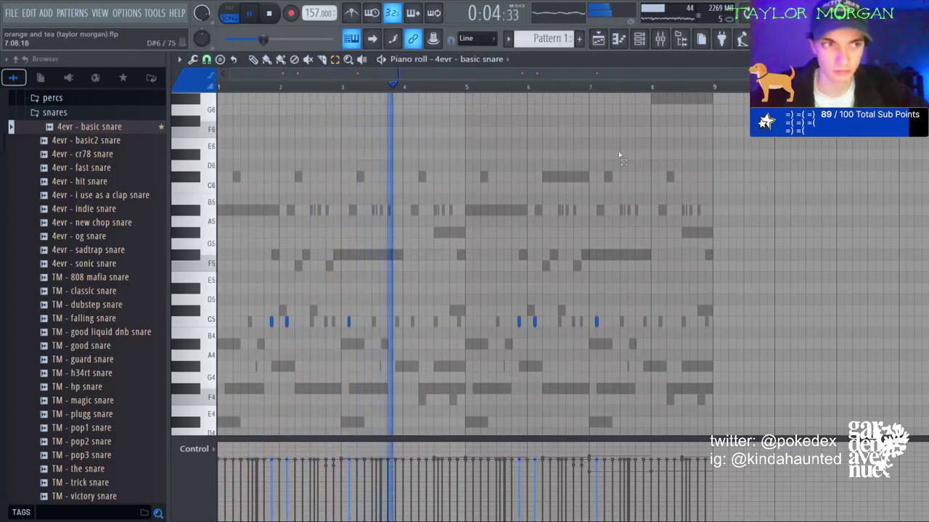
{"action": "left_click", "coordinate": [492, 167]}
Lower the velocity of the second basic rim hit in both bar 2 and bar 6.
{"action": "left_click_drag", "start_coordinate": [578, 307], "coordinate": [585, 326]}
{"action": "left_click_drag", "start_coordinate": [330, 312], "coordinate": [344, 325]}
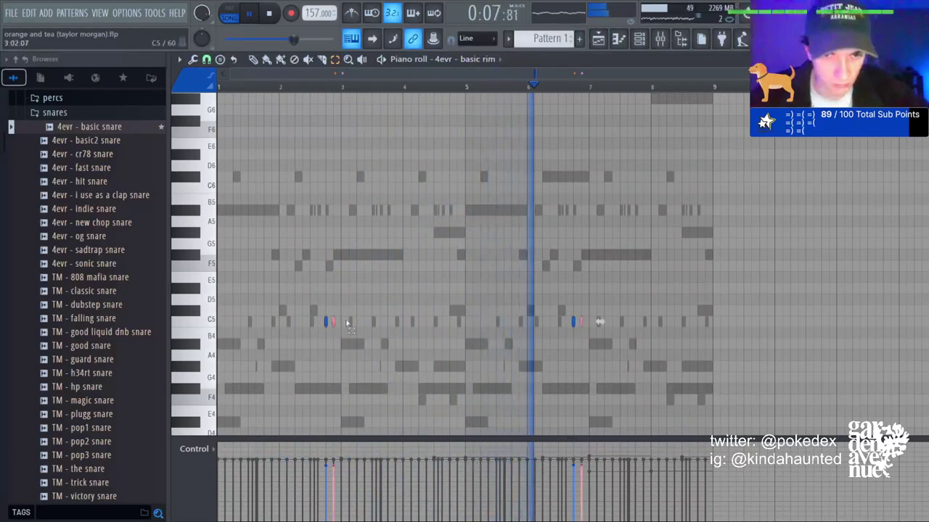
{"action": "scroll", "coordinate": [351, 323], "scroll_direction": "down", "scroll_amount": 3}
{"action": "left_click", "coordinate": [477, 216], "text": "ctrl"}
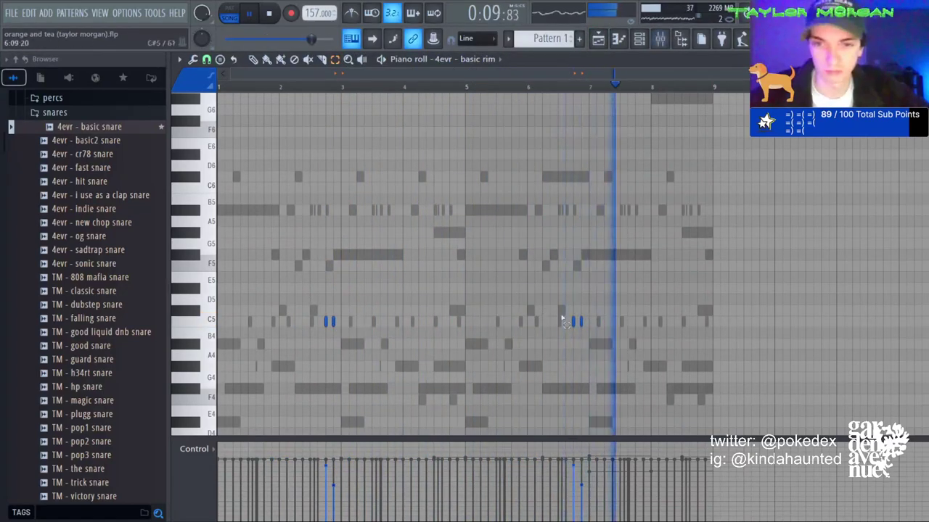
Shift the first rim hit in bar 2 about half a beat earlier and rebalance the velocities of that bar's two hits.
{"action": "left_click_drag", "start_coordinate": [569, 314], "coordinate": [577, 328]}
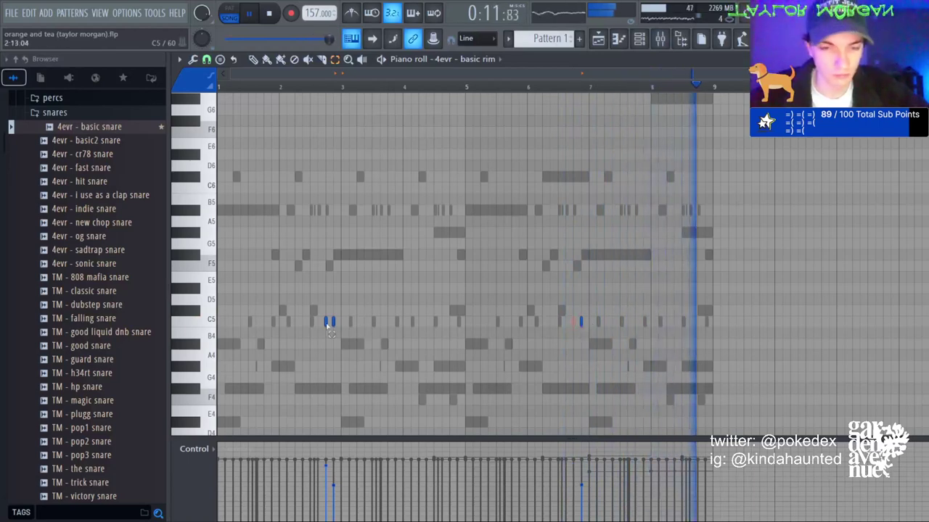
{"action": "left_click", "coordinate": [325, 325]}
{"action": "key", "text": "shift+Left"}
{"action": "scroll", "coordinate": [299, 295], "scroll_direction": "down", "scroll_amount": 2}
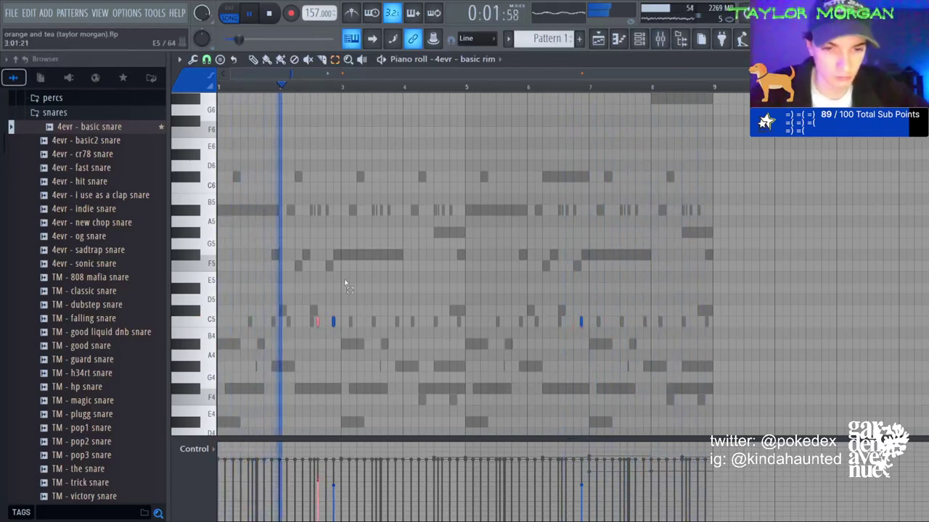
{"action": "left_click_drag", "start_coordinate": [327, 307], "coordinate": [350, 338]}
{"action": "scroll", "coordinate": [351, 337], "scroll_direction": "up", "scroll_amount": 2}
{"action": "left_click", "coordinate": [437, 312]}
Replace the rim hits in bar 6 by duplicating bars 1 to 4 into bars 5 to 8, and save the project.
{"action": "left_click_drag", "start_coordinate": [541, 271], "coordinate": [595, 319]}
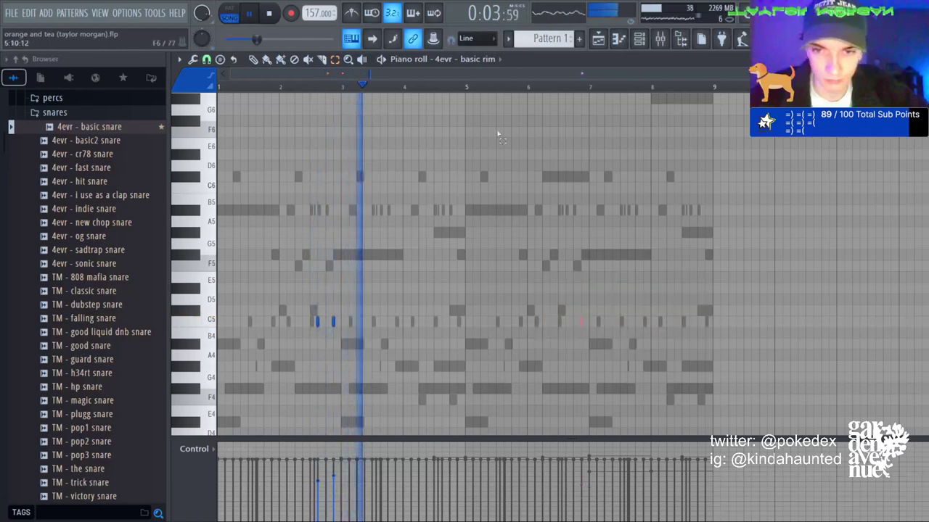
{"action": "left_click_drag", "start_coordinate": [465, 86], "coordinate": [219, 86]}
{"action": "key", "text": "ctrl+b"}
{"action": "left_click", "coordinate": [790, 162], "text": "ctrl"}
{"action": "key", "text": "ctrl+s"}
Load TM - triangl from the percs folder as a new channel, with a single hit at the start of bar 3.
{"action": "left_click", "coordinate": [616, 45]}
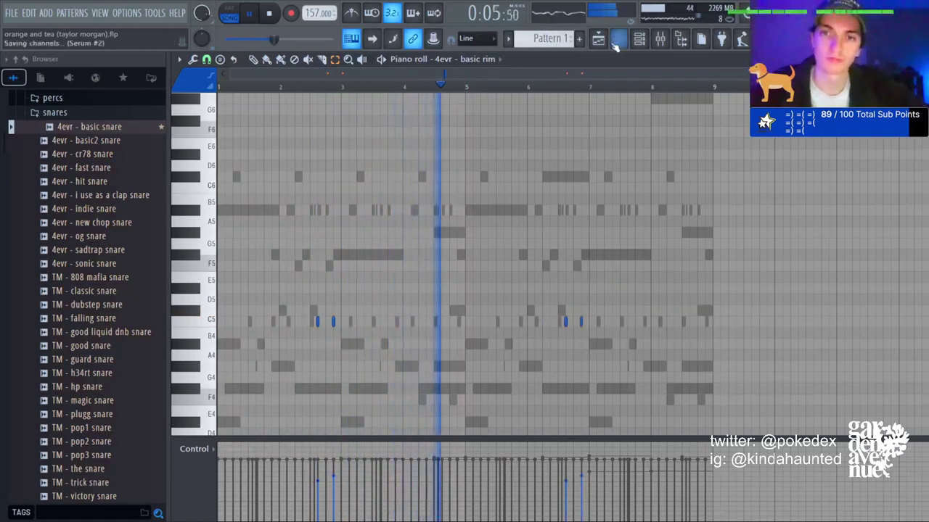
{"action": "scroll", "coordinate": [102, 365], "scroll_direction": "down", "scroll_amount": 4}
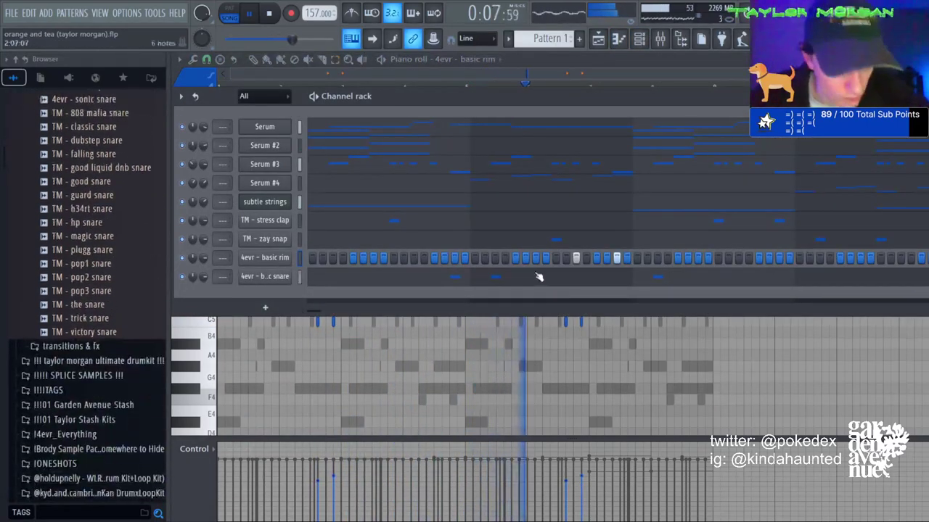
{"action": "scroll", "coordinate": [118, 261], "scroll_direction": "up", "scroll_amount": 4}
{"action": "left_click", "coordinate": [66, 264]}
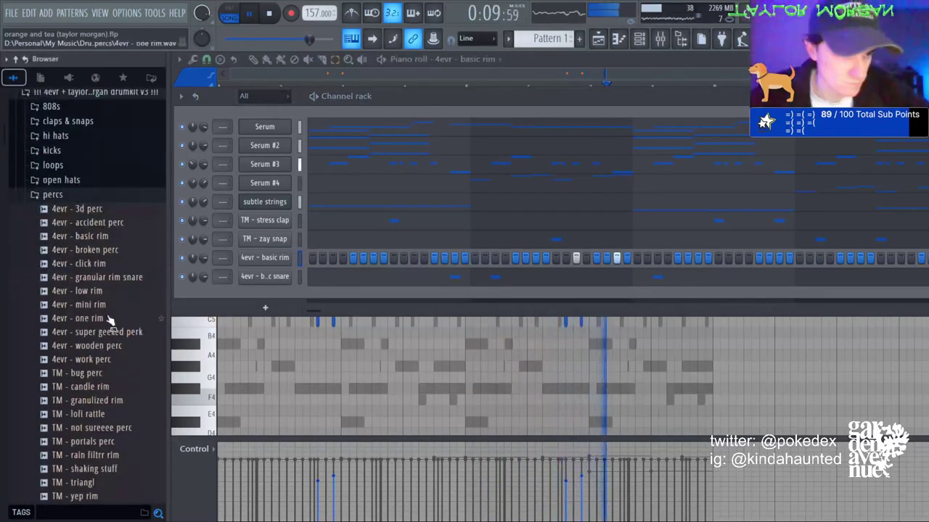
{"action": "scroll", "coordinate": [104, 377], "scroll_direction": "down", "scroll_amount": 1}
{"action": "left_click_drag", "start_coordinate": [112, 401], "coordinate": [337, 296]}
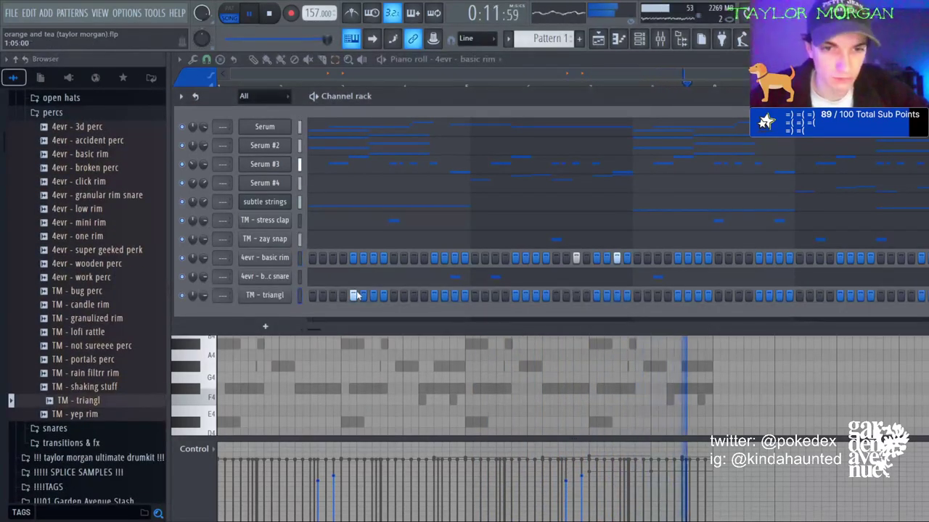
{"action": "key", "text": "F7"}
{"action": "key", "text": "ctrl+a"}
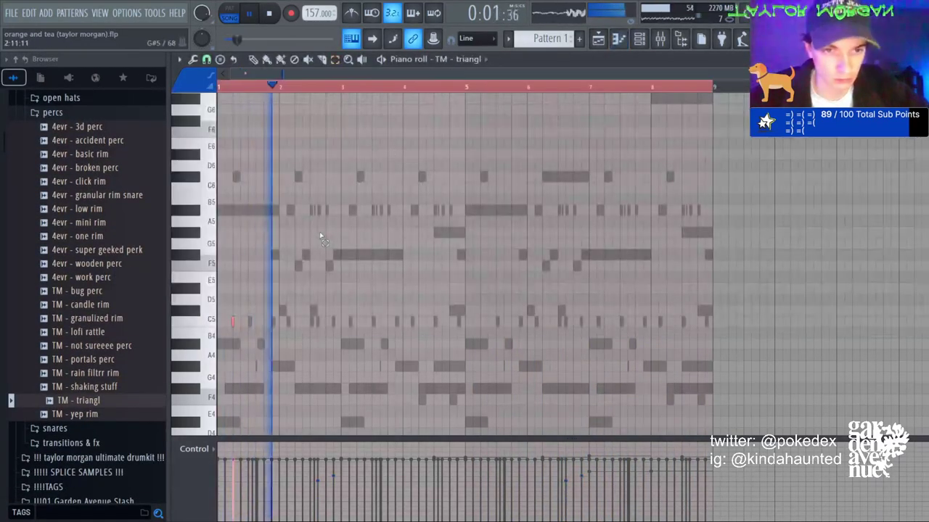
{"action": "key", "text": "ctrl+d"}
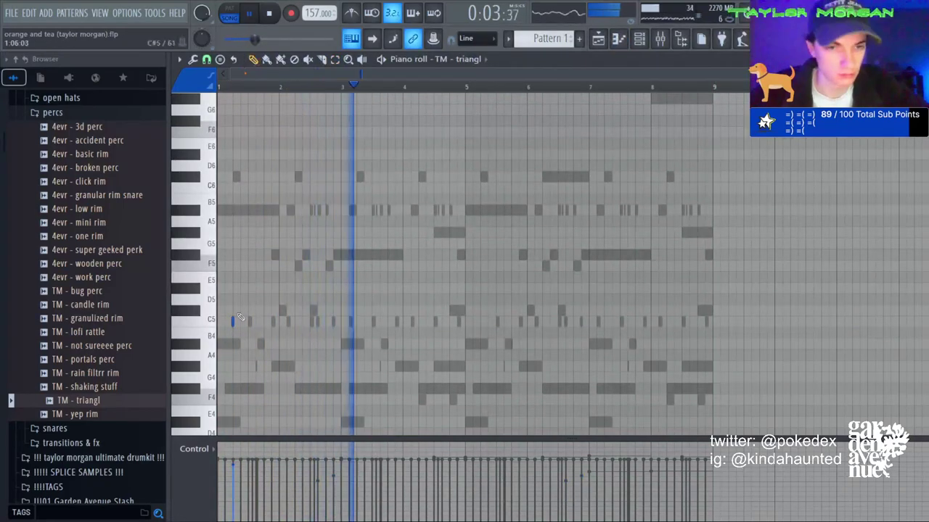
{"action": "left_click_drag", "start_coordinate": [229, 326], "coordinate": [336, 328]}
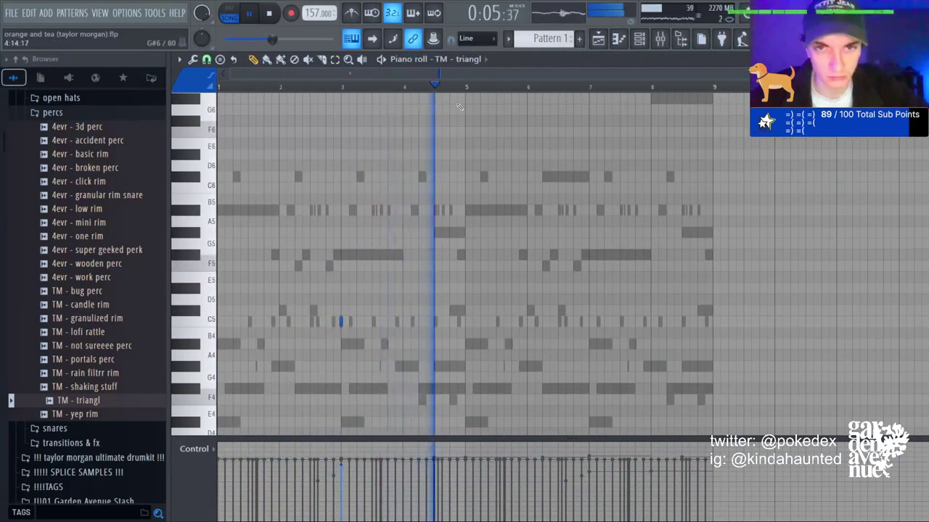
Duplicate the triangl hit from bars 1 to 4 into bars 5 to 8.
{"action": "left_click_drag", "start_coordinate": [466, 86], "coordinate": [219, 86]}
{"action": "key", "text": "ctrl+b"}
{"action": "key", "text": "ctrl+d"}
Load 50 laugh from the favourite samples as a new channel, with one hit in the middle of bar 8.
{"action": "left_click", "coordinate": [635, 47]}
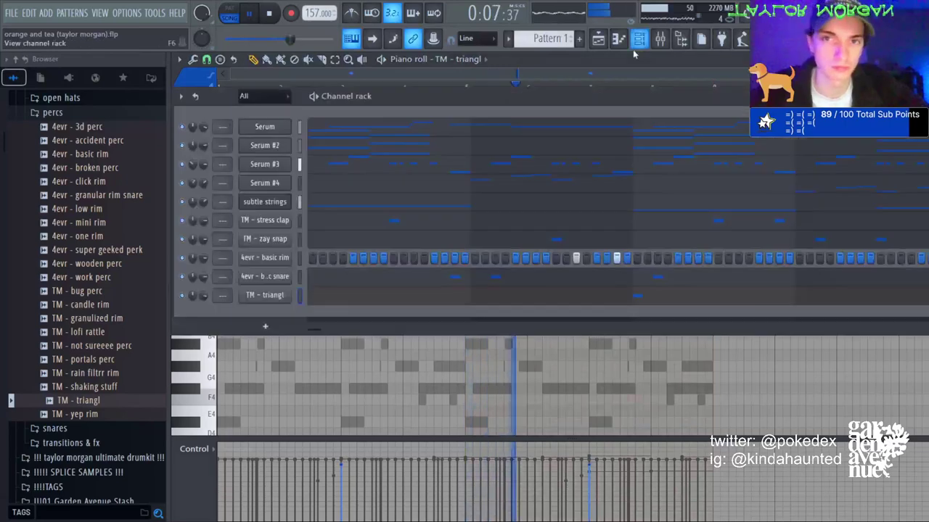
{"action": "left_click", "coordinate": [122, 78]}
{"action": "left_click_drag", "start_coordinate": [64, 232], "coordinate": [277, 317]}
{"action": "key", "text": "F7"}
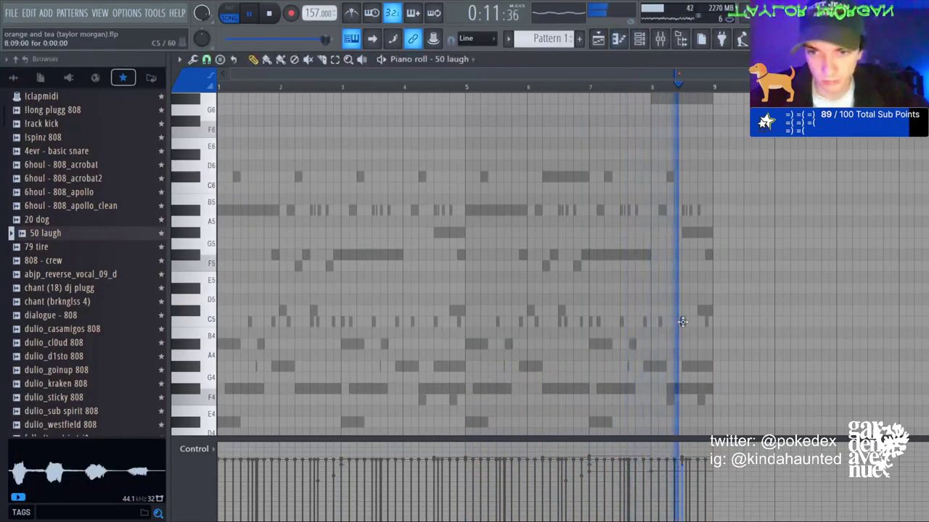
Load tm - currents 808 (c) from the favourite samples as a new channel directly below subtle strings.
{"action": "key", "text": "F6"}
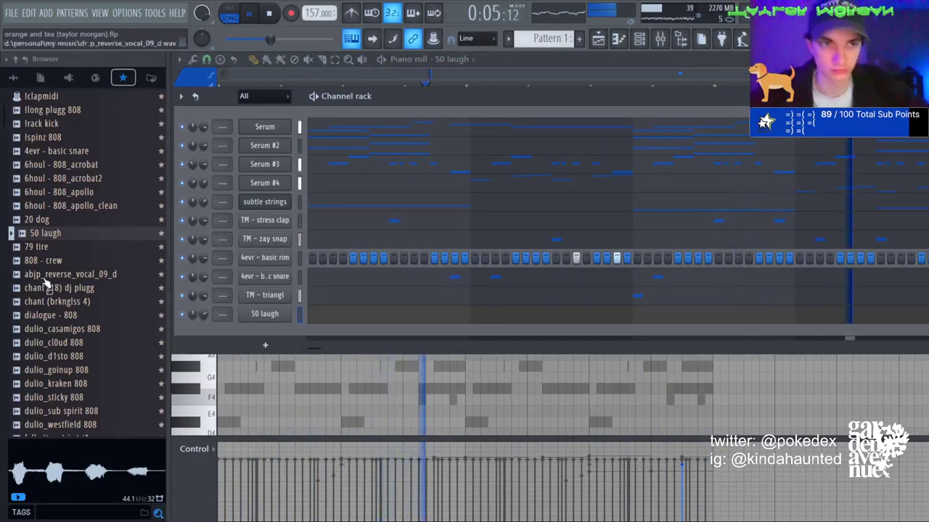
{"action": "scroll", "coordinate": [101, 290], "scroll_direction": "down", "scroll_amount": 2}
{"action": "scroll", "coordinate": [96, 290], "scroll_direction": "down", "scroll_amount": 5}
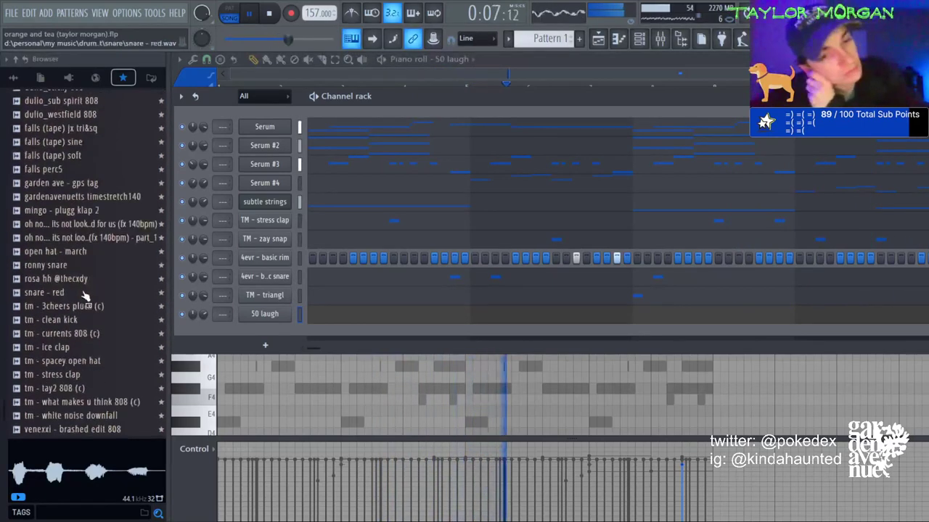
{"action": "left_click_drag", "start_coordinate": [68, 333], "coordinate": [73, 345]}
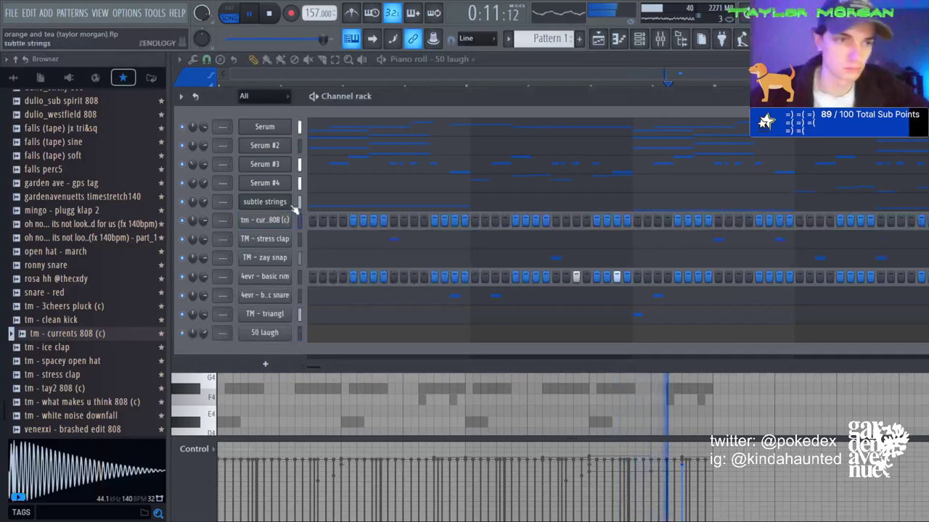
Draw a D#6 note about three beats long at the start of bar 1 for the currents 808.
{"action": "left_click", "coordinate": [658, 39]}
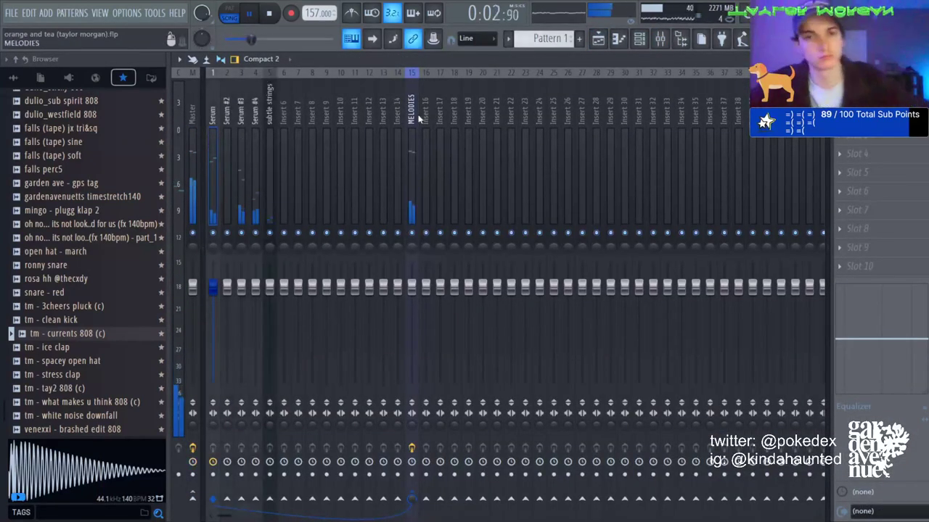
{"action": "left_click", "coordinate": [620, 45]}
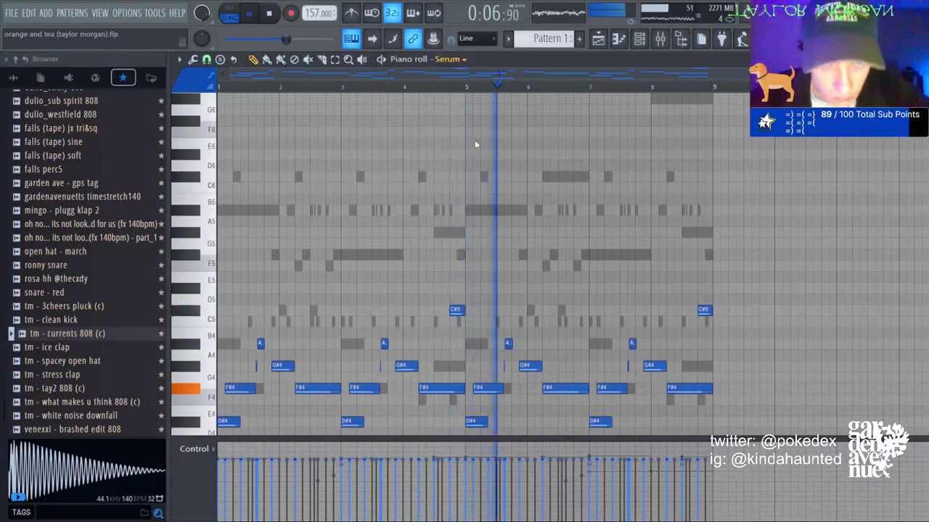
{"action": "key", "text": "Down"}
{"action": "scroll", "coordinate": [194, 226], "scroll_direction": "down", "scroll_amount": 6}
{"action": "scroll", "coordinate": [254, 219], "scroll_direction": "up", "scroll_amount": 4}
{"action": "scroll", "coordinate": [259, 219], "scroll_direction": "up", "scroll_amount": 2}
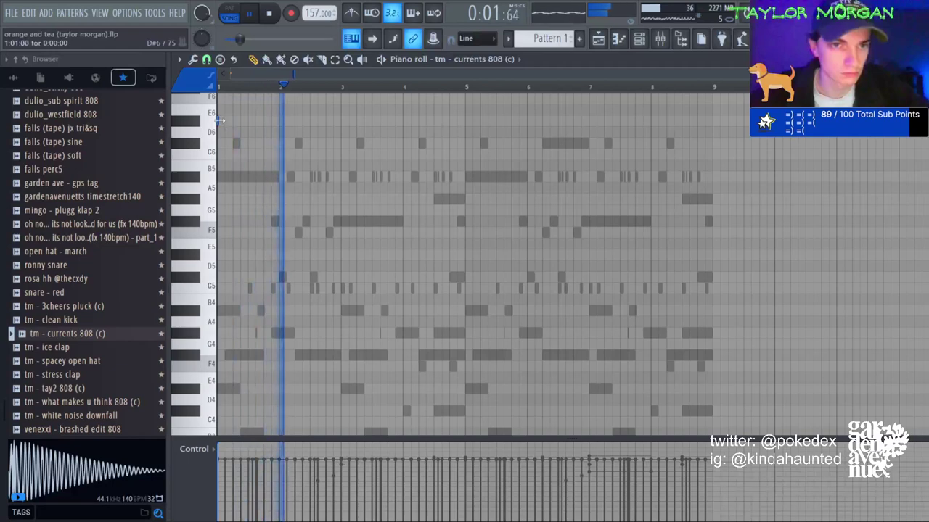
{"action": "left_click_drag", "start_coordinate": [219, 120], "coordinate": [268, 120]}
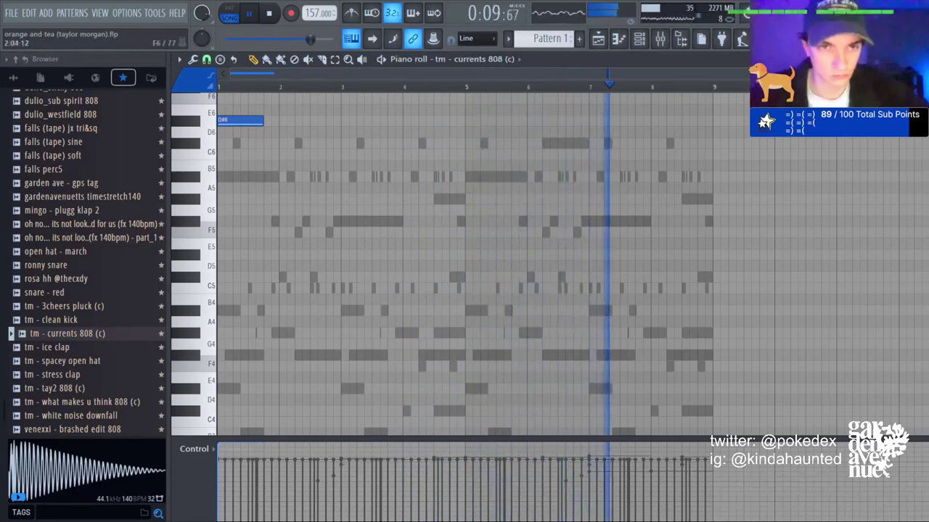
Try an A#5 as the second 808 note and shorten the D#6 note to about one and a half beats.
{"action": "left_click", "coordinate": [276, 176]}
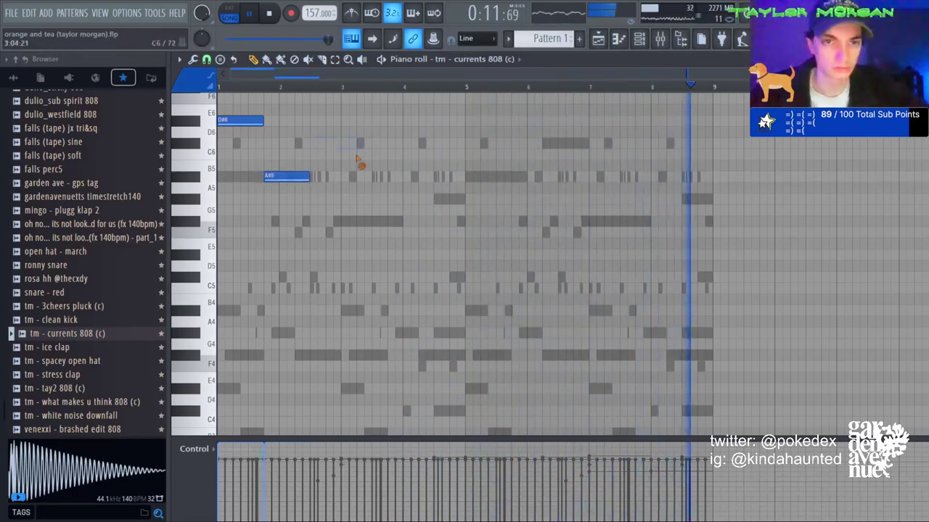
{"action": "scroll", "coordinate": [322, 308], "scroll_direction": "down", "scroll_amount": 4}
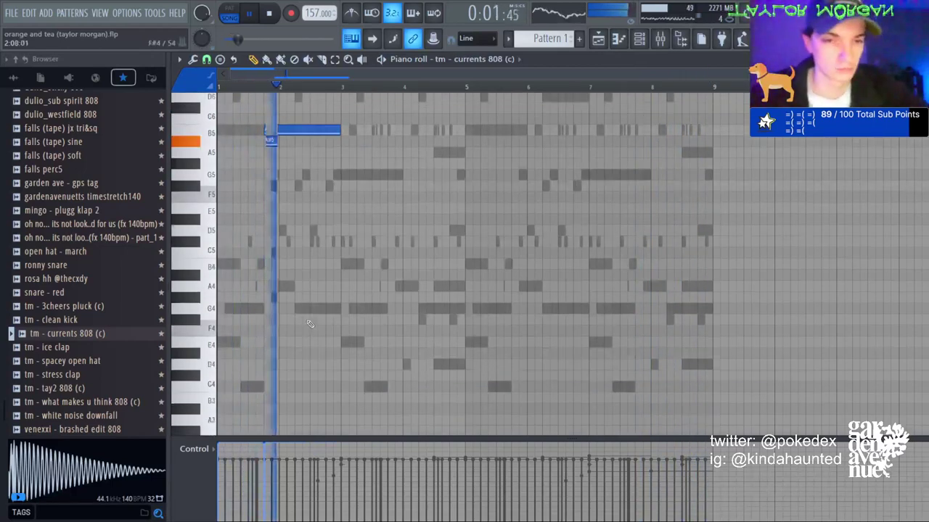
{"action": "scroll", "coordinate": [295, 180], "scroll_direction": "up", "scroll_amount": 4}
{"action": "key", "text": "space"}
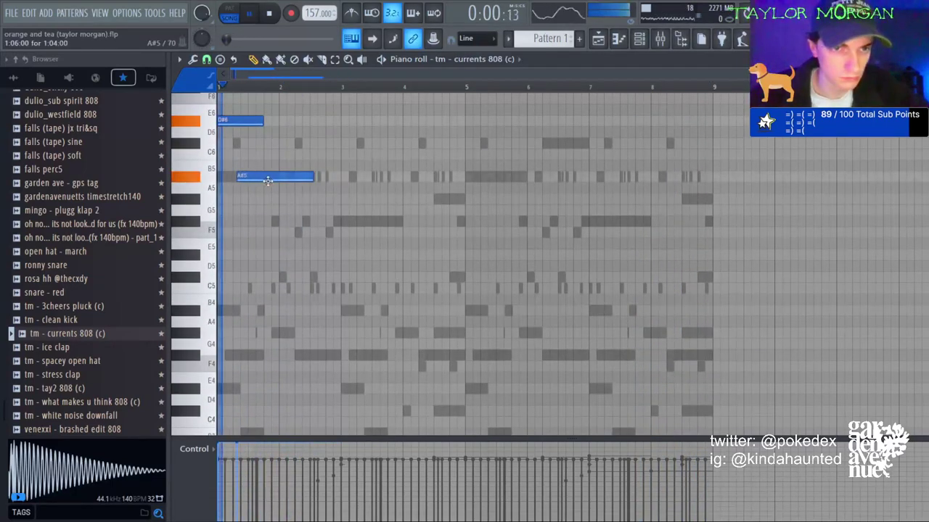
{"action": "left_click_drag", "start_coordinate": [268, 180], "coordinate": [272, 180]}
{"action": "key", "text": "space"}
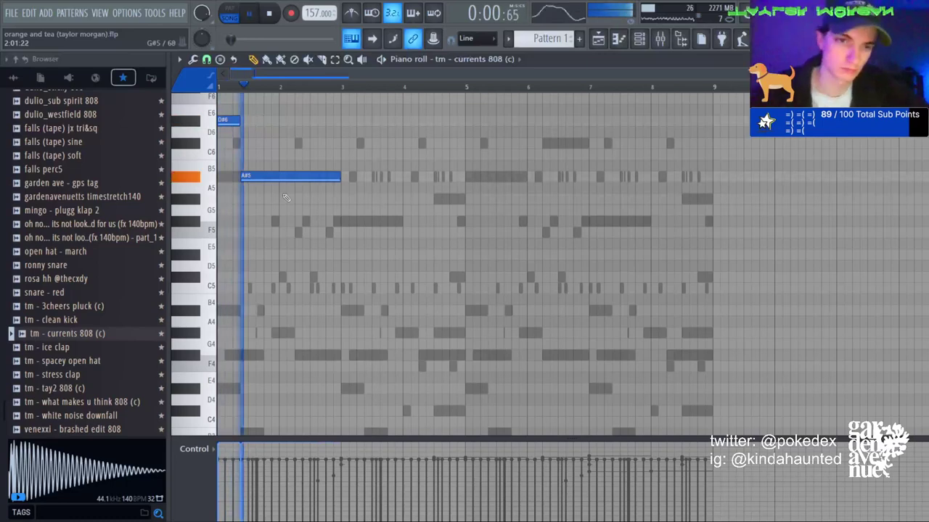
{"action": "key", "text": "space"}
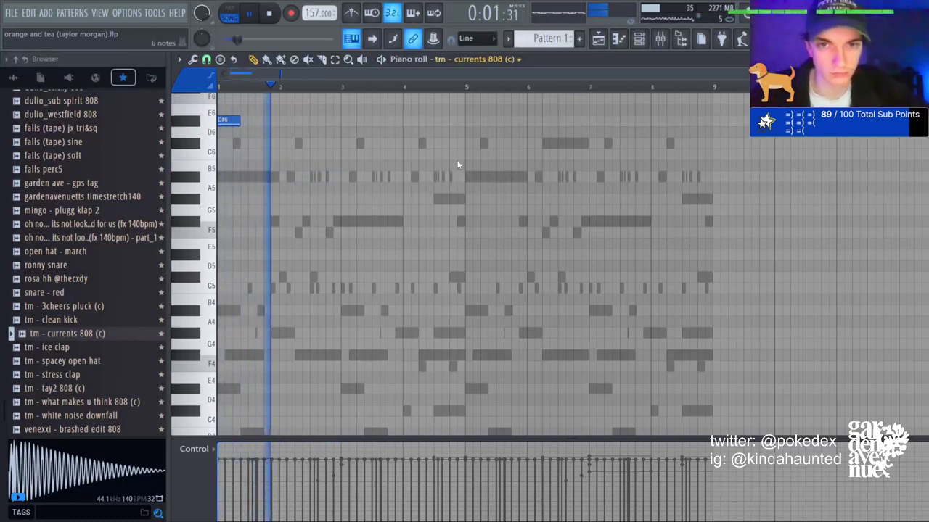
Examine the Serum #2 chord notes while playing the pattern from the start, to find the roots for the 808.
{"action": "left_click", "coordinate": [466, 95]}
{"action": "key", "text": "space"}
{"action": "key", "text": "space"}
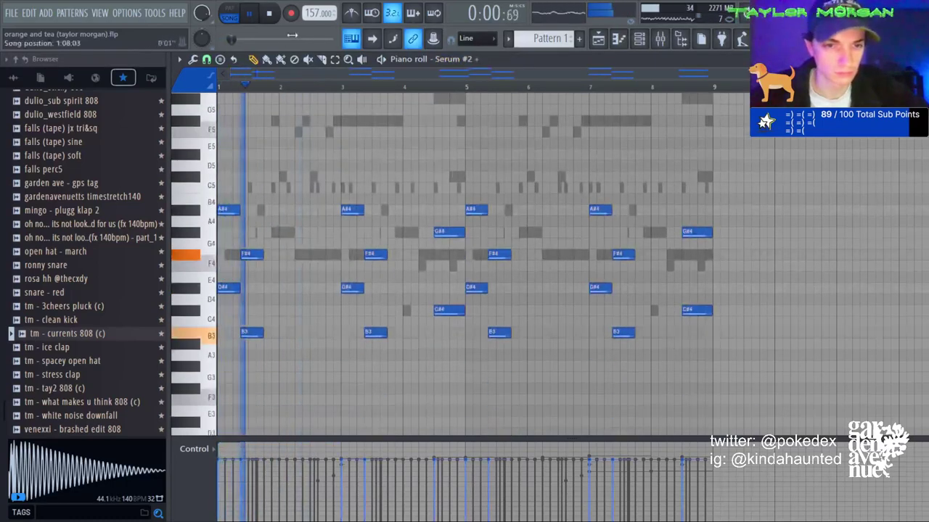
Move the first F#4/B3 chord of Serum #2 one chord length later in bar 1.
{"action": "key", "text": "space"}
{"action": "key", "text": "space"}
{"action": "left_click_drag", "start_coordinate": [284, 215], "coordinate": [259, 383]}
{"action": "key", "text": "ctrl+b"}
{"action": "left_click_drag", "start_coordinate": [255, 232], "coordinate": [259, 352]}
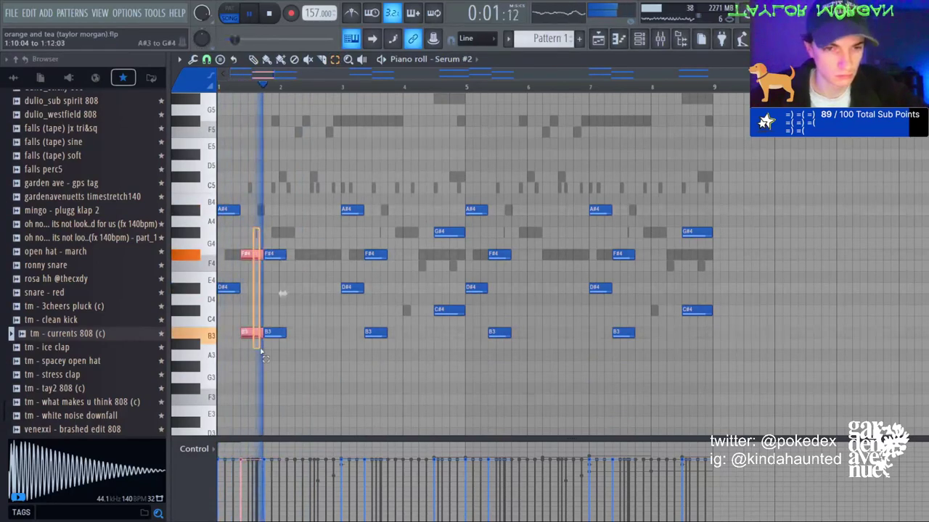
{"action": "key", "text": "Delete"}
Insert a G#4/C#4 chord between the two chords in bar 1 by duplicating the opening chord and lowering the copy.
{"action": "key", "text": "space"}
{"action": "key", "text": "space"}
{"action": "left_click_drag", "start_coordinate": [234, 184], "coordinate": [237, 341]}
{"action": "key", "text": "ctrl+b"}
{"action": "key", "text": "space"}
{"action": "left_click_drag", "start_coordinate": [259, 185], "coordinate": [259, 296]}
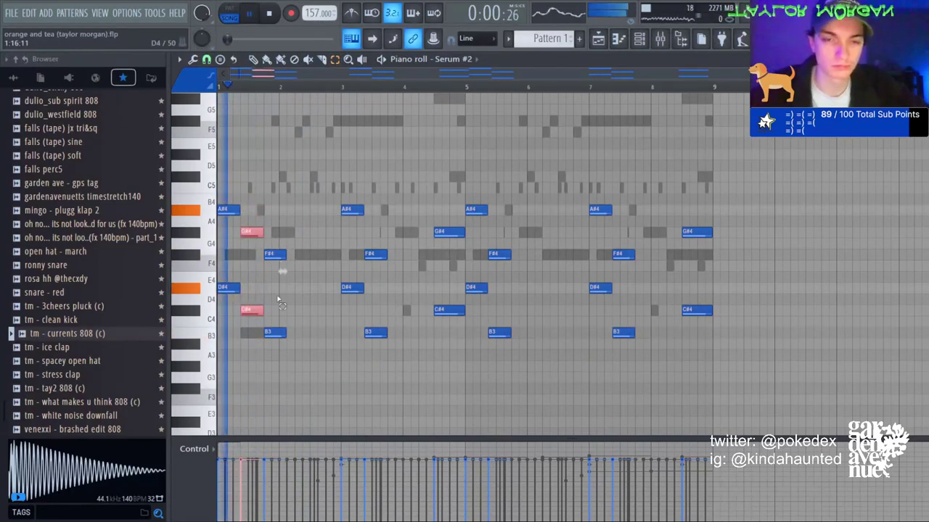
{"action": "left_click", "coordinate": [277, 299]}
Delete the Serum #2 chords from bar 3 onward and duplicate the new two-bar progression to bars 3 and 5.
{"action": "left_click_drag", "start_coordinate": [352, 184], "coordinate": [928, 427]}
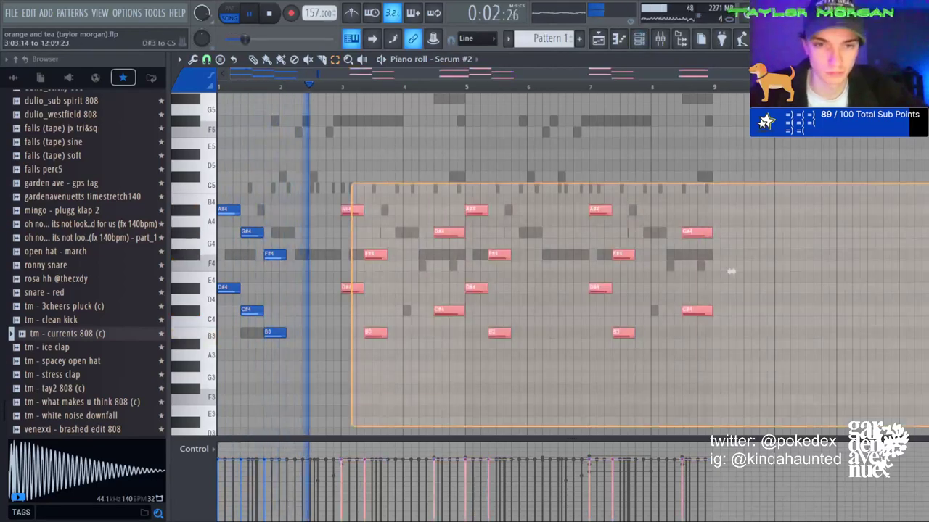
{"action": "key", "text": "Delete"}
{"action": "left_click_drag", "start_coordinate": [343, 88], "coordinate": [218, 88]}
{"action": "key", "text": "ctrl+b"}
{"action": "key", "text": "ctrl+b"}
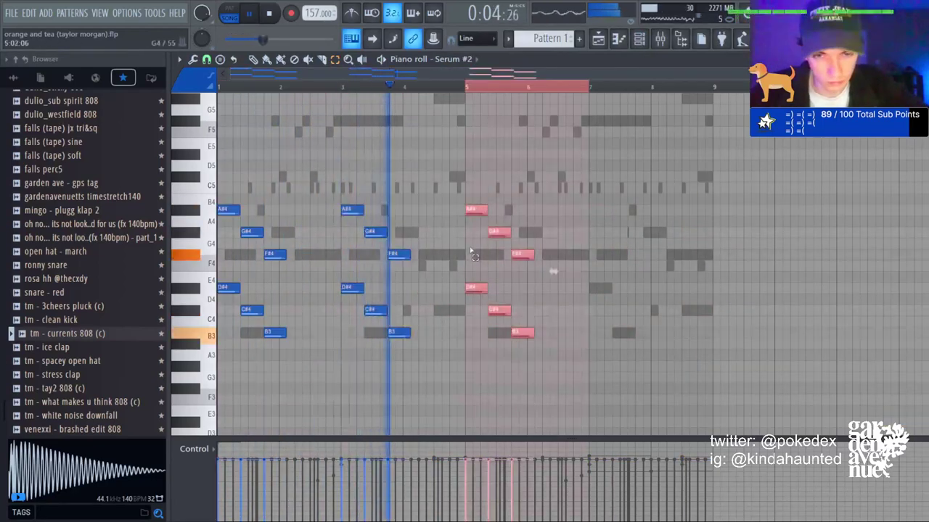
Add a G#4/C#4 chord reaching the end of bar 4, and replace the copy in bars 5-6 with a duplicate of the first four bars.
{"action": "left_click", "coordinate": [423, 226]}
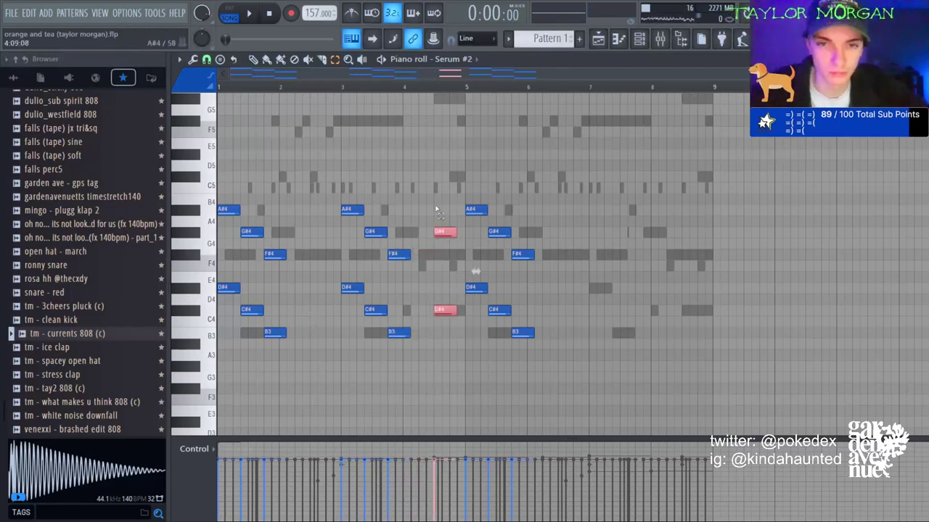
{"action": "key", "text": "space"}
{"action": "left_click_drag", "start_coordinate": [458, 190], "coordinate": [608, 434]}
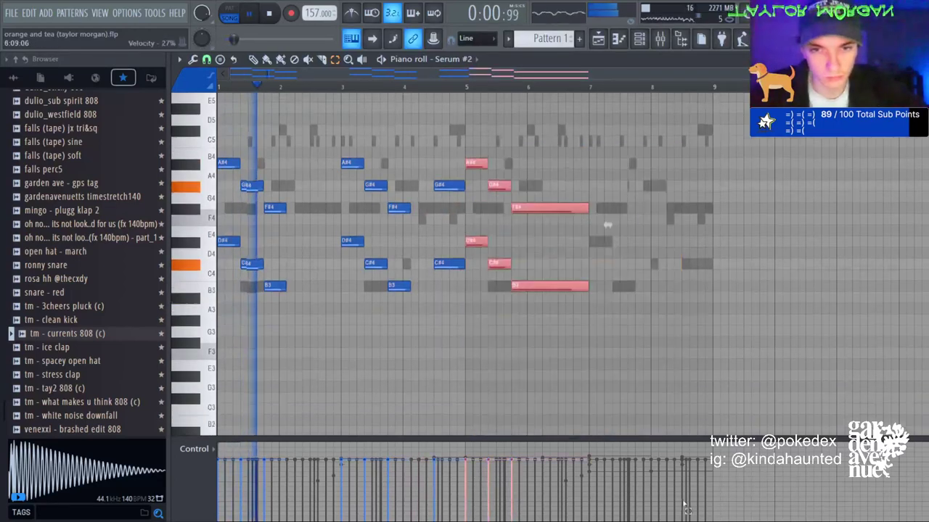
{"action": "key", "text": "Delete"}
{"action": "key", "text": "ctrl+b"}
{"action": "key", "text": "space"}
Delete the B3 notes from bar 3 onward in the Serum channel.
{"action": "scroll", "coordinate": [450, 63], "scroll_direction": "up", "scroll_amount": 2}
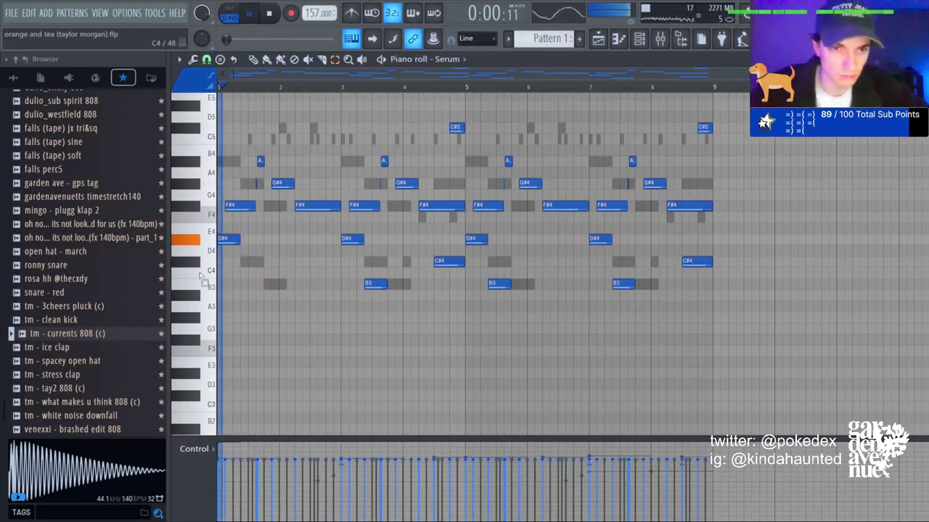
{"action": "left_click_drag", "start_coordinate": [353, 269], "coordinate": [899, 319]}
{"action": "key", "text": "Delete"}
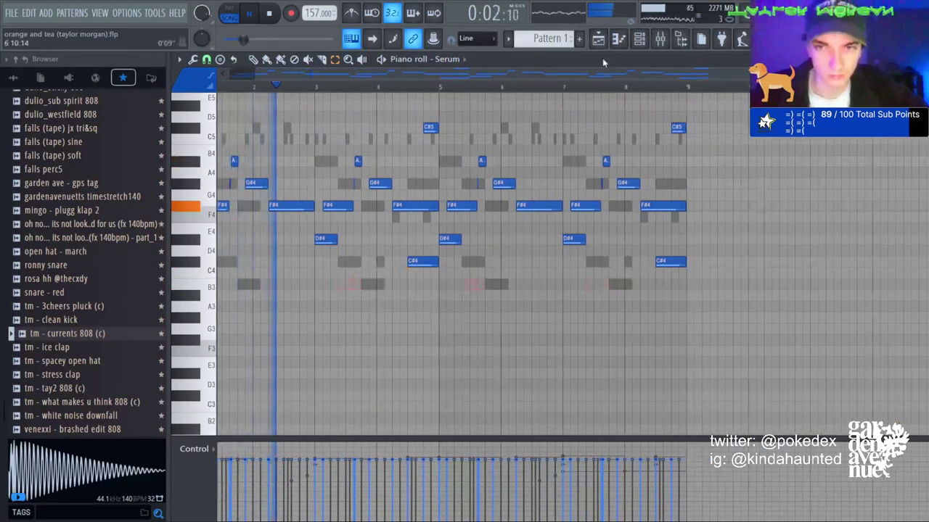
Add C#6 and B5 after the D#6 in the currents 808's first two bars, each about one and a half beats long.
{"action": "key", "text": "F6"}
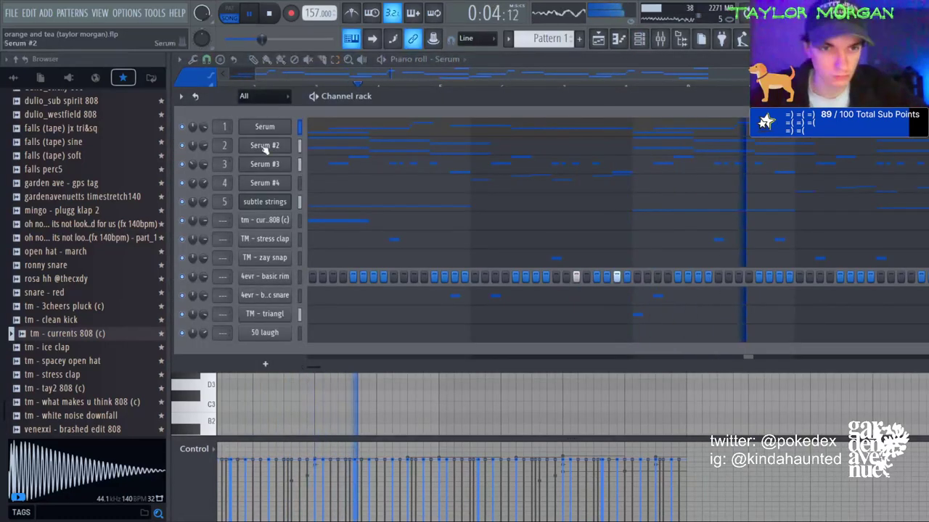
{"action": "left_click", "coordinate": [341, 227]}
{"action": "key", "text": "space"}
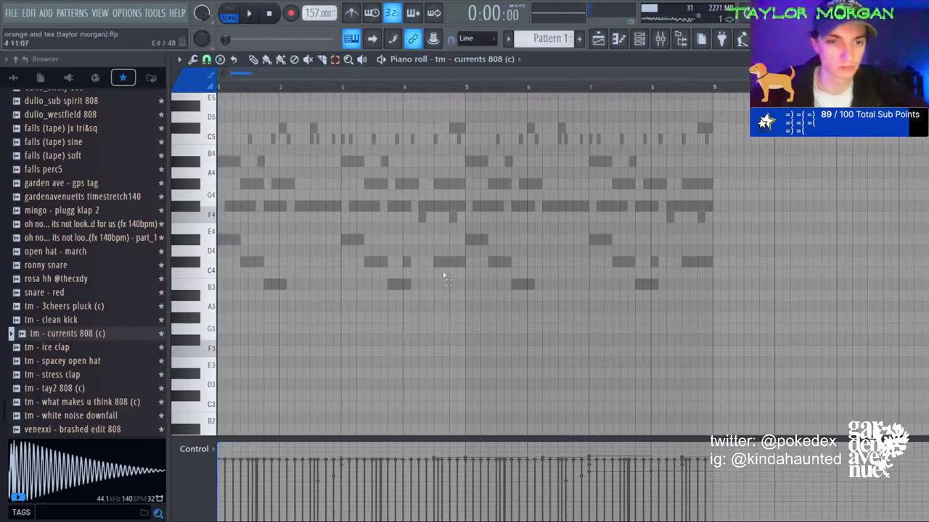
{"action": "scroll", "coordinate": [443, 275], "scroll_direction": "up", "scroll_amount": 5}
{"action": "key", "text": "space"}
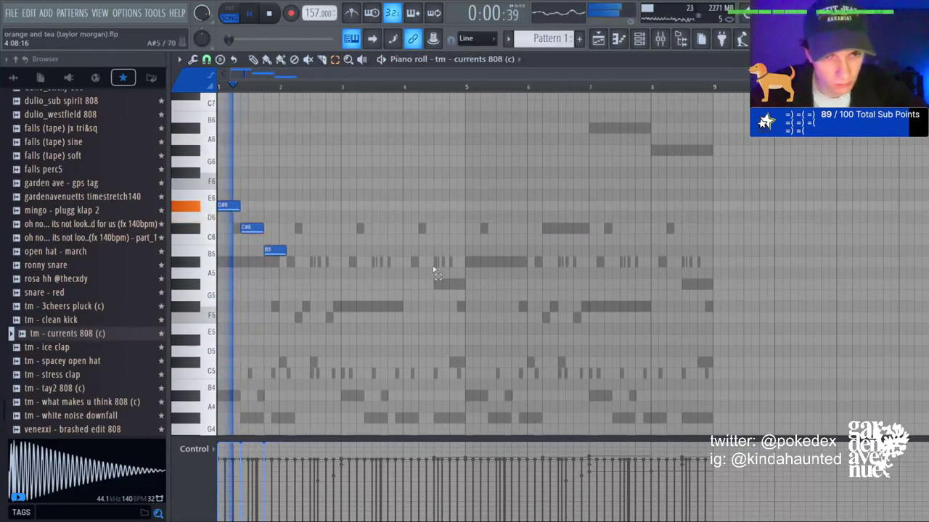
Duplicate the first two bars of the 808 line to bar 3.
{"action": "scroll", "coordinate": [428, 262], "scroll_direction": "down", "scroll_amount": 2}
{"action": "left_click_drag", "start_coordinate": [341, 89], "coordinate": [218, 88]}
{"action": "key", "text": "ctrl+b"}
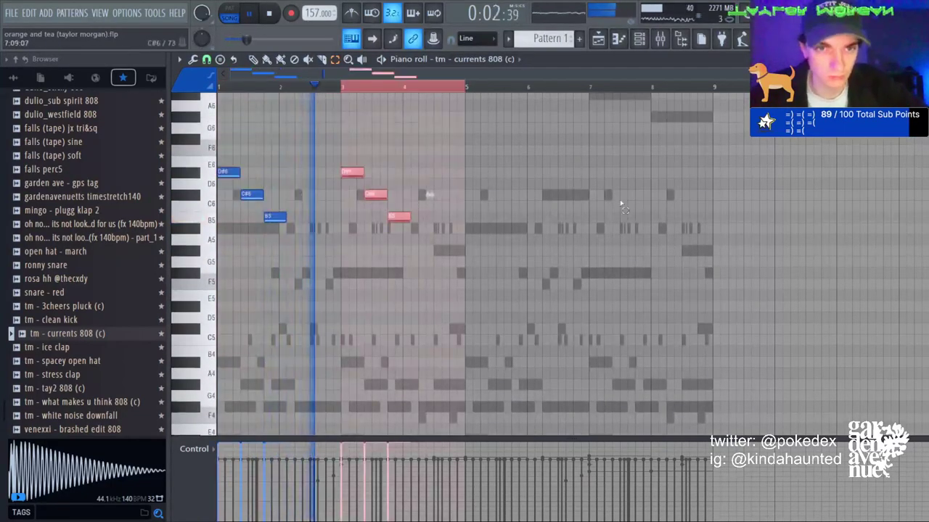
{"action": "left_click", "coordinate": [620, 200]}
Add a short C#6 and a one-and-a-half-beat C#6 at the end of bar 4, and duplicate the four-bar 808 line to bars 5-8.
{"action": "left_click_drag", "start_coordinate": [398, 198], "coordinate": [435, 217]}
{"action": "key", "text": "shift+Right"}
{"action": "key", "text": "shift+Up"}
{"action": "key", "text": "shift+Up"}
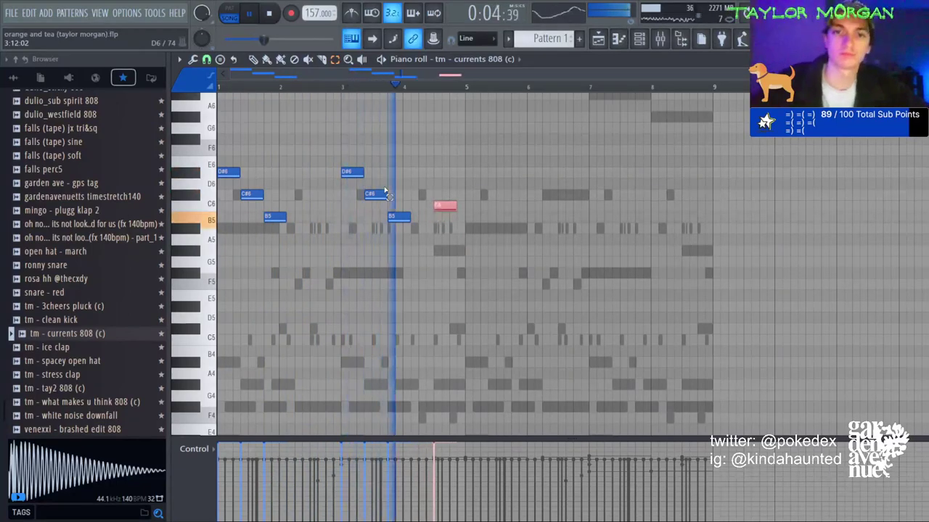
{"action": "key", "text": "ctrl+b"}
{"action": "key", "text": "shift+Left"}
{"action": "key", "text": "shift+Left"}
{"action": "key", "text": "ctrl+d"}
{"action": "key", "text": "ctrl+b"}
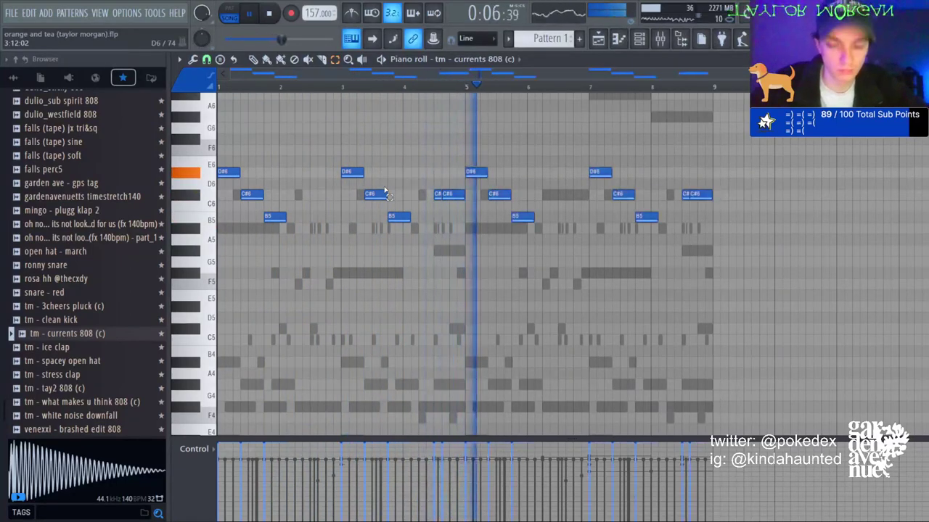
Apply legato to the whole 808 line so each note extends to the next one.
{"action": "key", "text": "ctrl+l"}
{"action": "key", "text": "ctrl+a"}
{"action": "key", "text": "ctrl+d"}
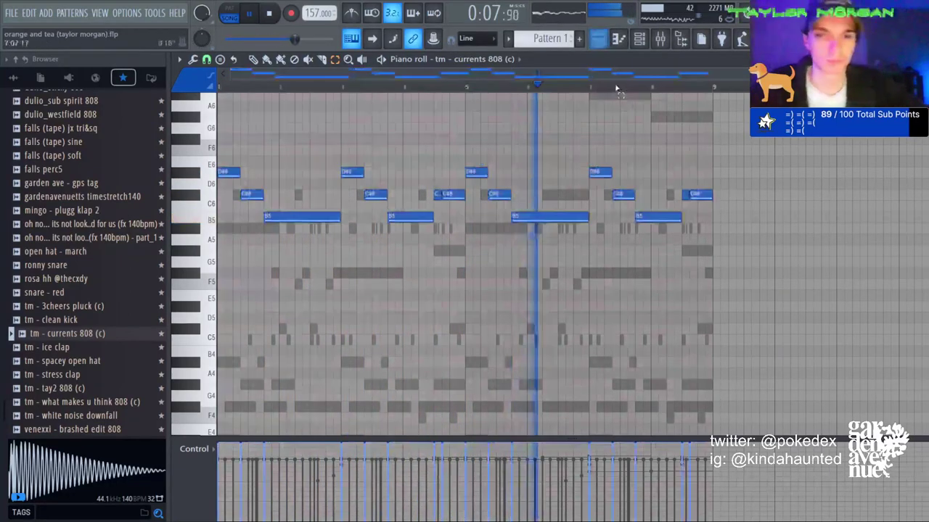
Delete the C#6 notes in bars 1 and 5 and extend the preceding D#6 notes to fill the gaps.
{"action": "right_click", "coordinate": [251, 194]}
{"action": "right_click", "coordinate": [499, 196]}
{"action": "key", "text": "ctrl+l"}
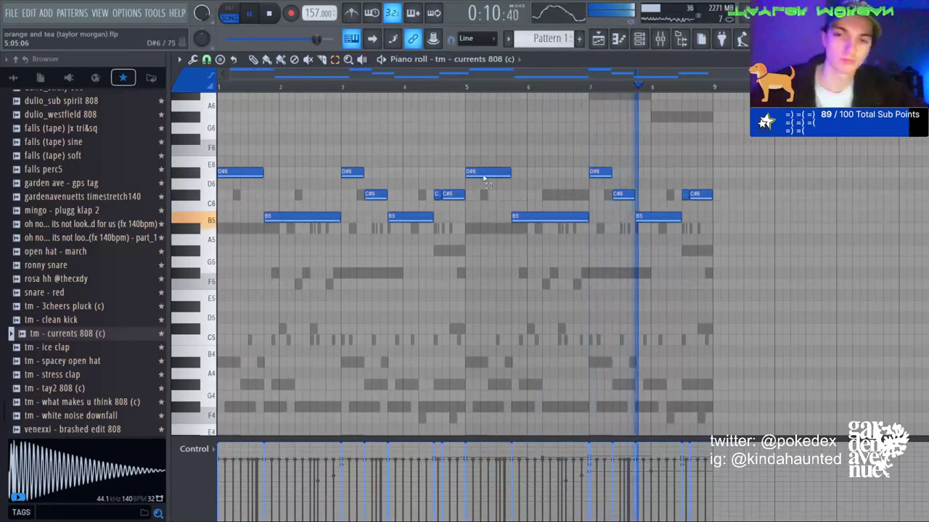
Mute the five melody channels and try the 808 line one octave lower.
{"action": "key", "text": "F6"}
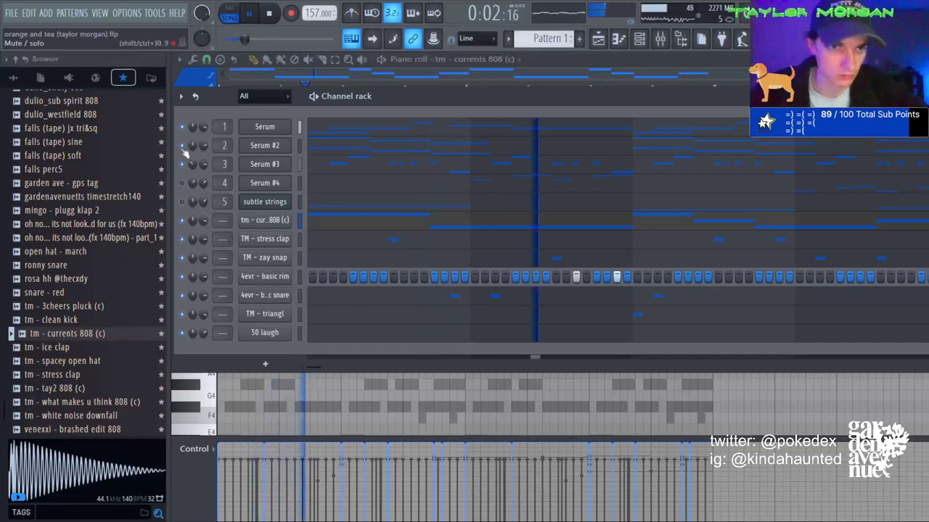
{"action": "left_click", "coordinate": [367, 217]}
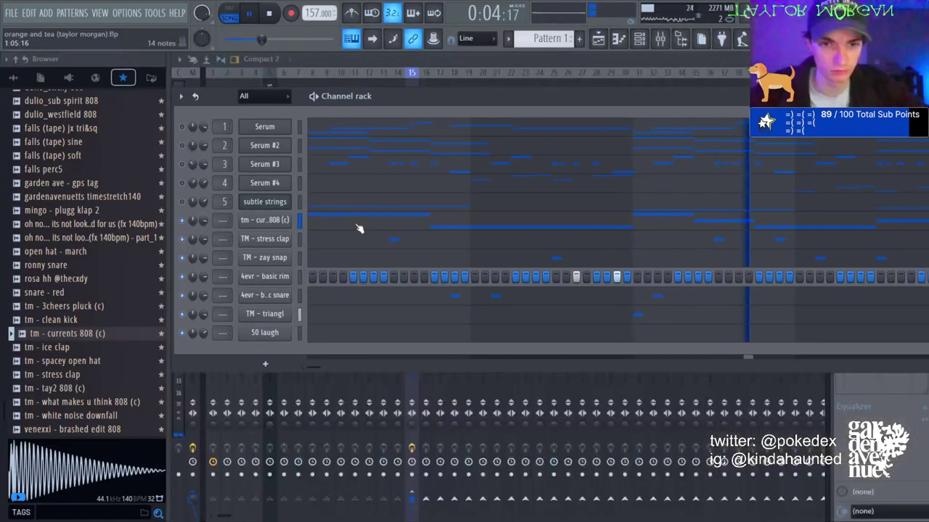
{"action": "left_click", "coordinate": [359, 227]}
{"action": "key", "text": "space"}
{"action": "key", "text": "ctrl+Down"}
{"action": "key", "text": "space"}
{"action": "key", "text": "space"}
{"action": "key", "text": "ctrl+Up"}
{"action": "key", "text": "space"}
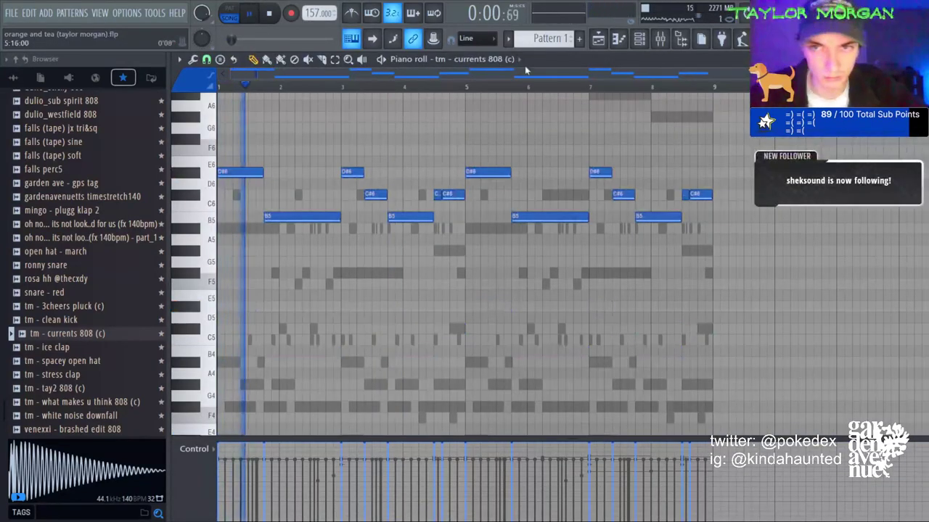
Transpose the five melody channels and the 808 down three semitones together.
{"action": "key", "text": "F6"}
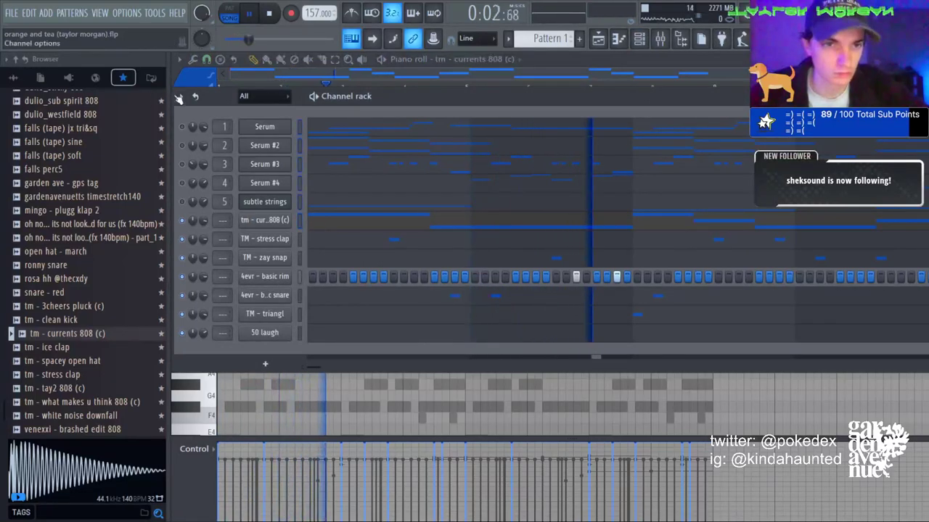
{"action": "key", "text": "space"}
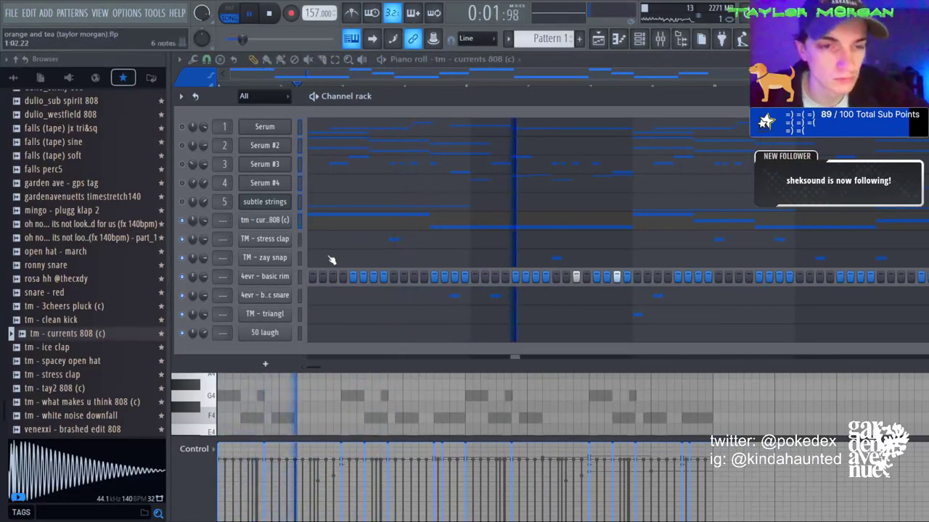
Load TM - spring hihat as a new channel below 50 laugh and fill every second step.
{"action": "scroll", "coordinate": [84, 290], "scroll_direction": "up", "scroll_amount": 7}
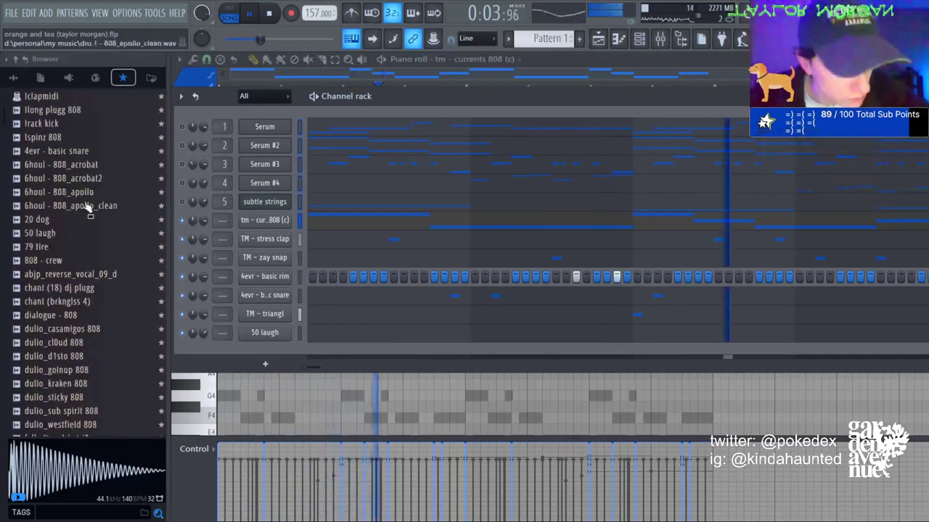
{"action": "scroll", "coordinate": [87, 240], "scroll_direction": "down", "scroll_amount": 7}
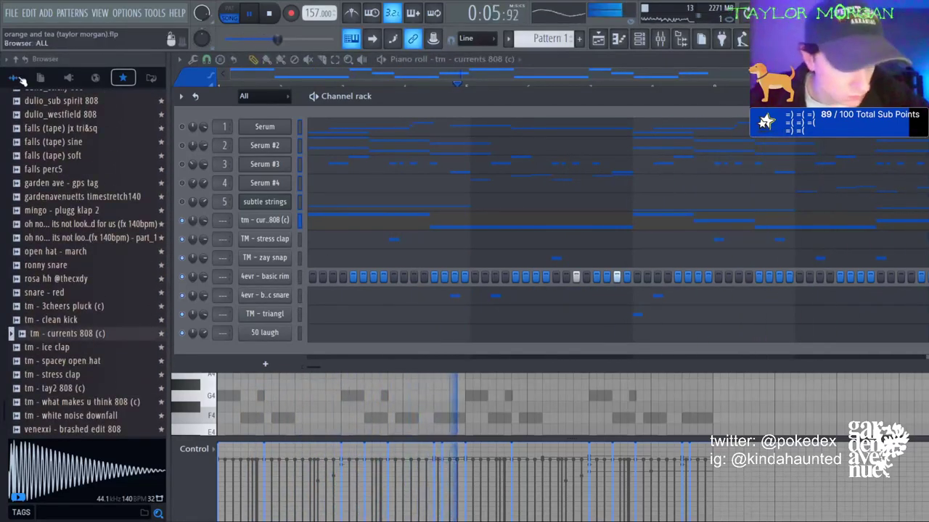
{"action": "left_click", "coordinate": [16, 77]}
{"action": "left_click", "coordinate": [61, 112]}
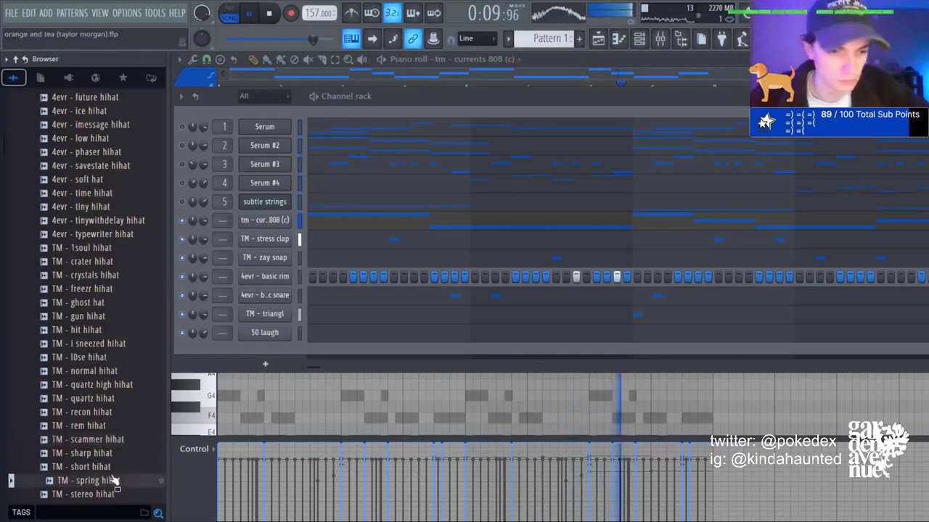
{"action": "left_click_drag", "start_coordinate": [252, 386], "coordinate": [269, 360]}
{"action": "right_click", "coordinate": [264, 353]}
{"action": "left_click", "coordinate": [269, 365]}
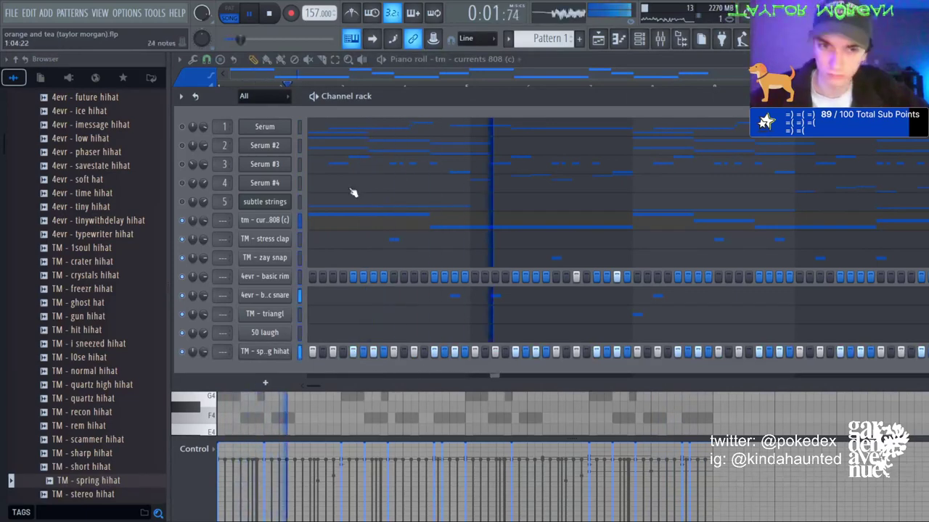
Route the 808, drum and effect channels to individual mixer tracks, starting at track 18.
{"action": "left_click", "coordinate": [658, 39]}
{"action": "key", "text": "ctrl+l"}
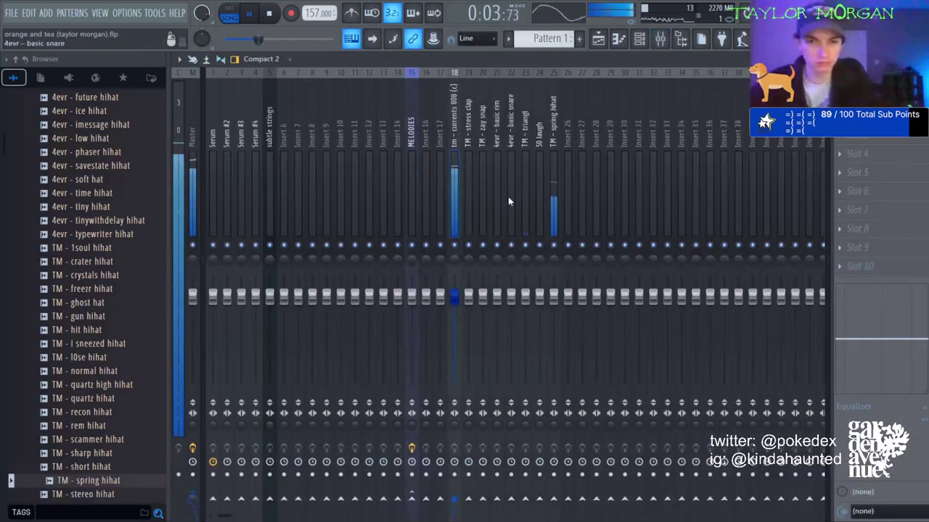
Unmute the melody channels in the channel rack.
{"action": "left_click", "coordinate": [598, 39]}
{"action": "left_click", "coordinate": [640, 39]}
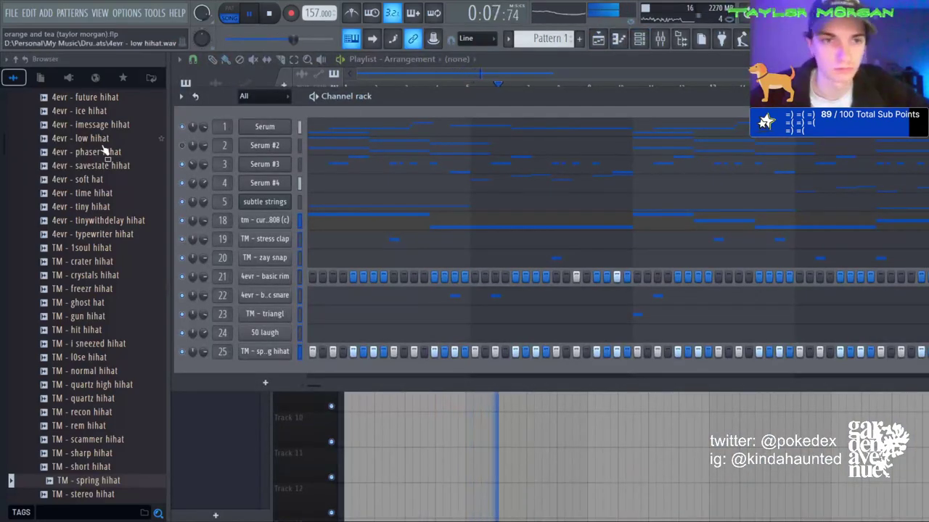
{"action": "left_click", "coordinate": [660, 40]}
Raise all notes of the Serum channel by one octave.
{"action": "left_click", "coordinate": [617, 40]}
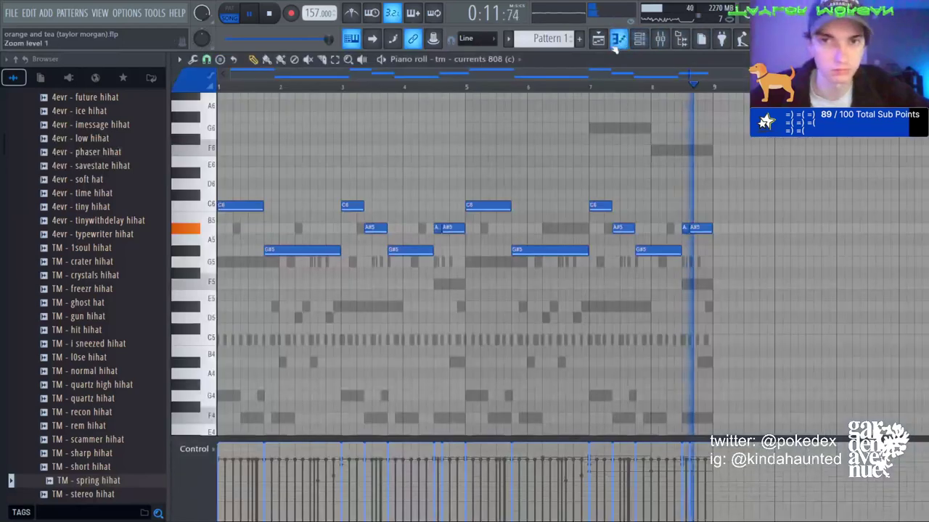
{"action": "left_click", "coordinate": [513, 63]}
{"action": "left_click", "coordinate": [503, 91]}
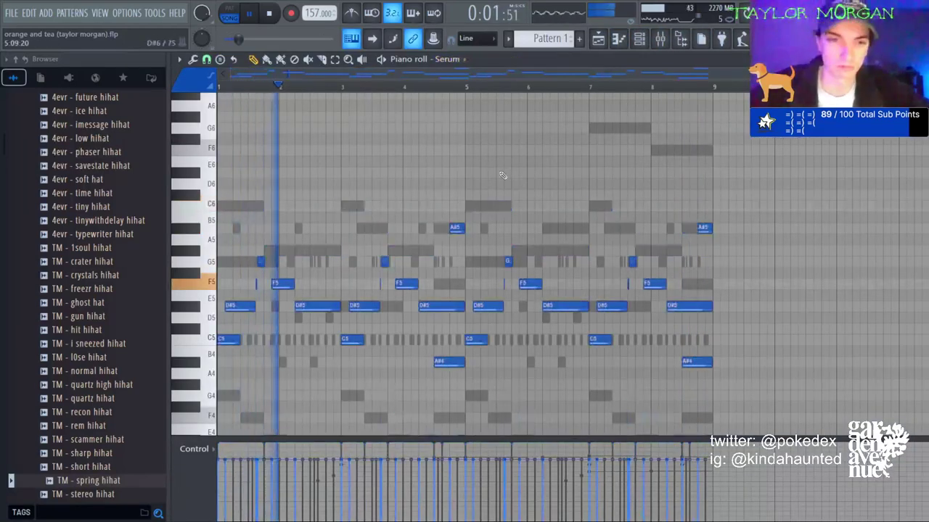
Draw C4, A#3 and G#3 bass notes of one and a half beats each in Serum from the start of bar 1.
{"action": "scroll", "coordinate": [308, 230], "scroll_direction": "down", "scroll_amount": 3}
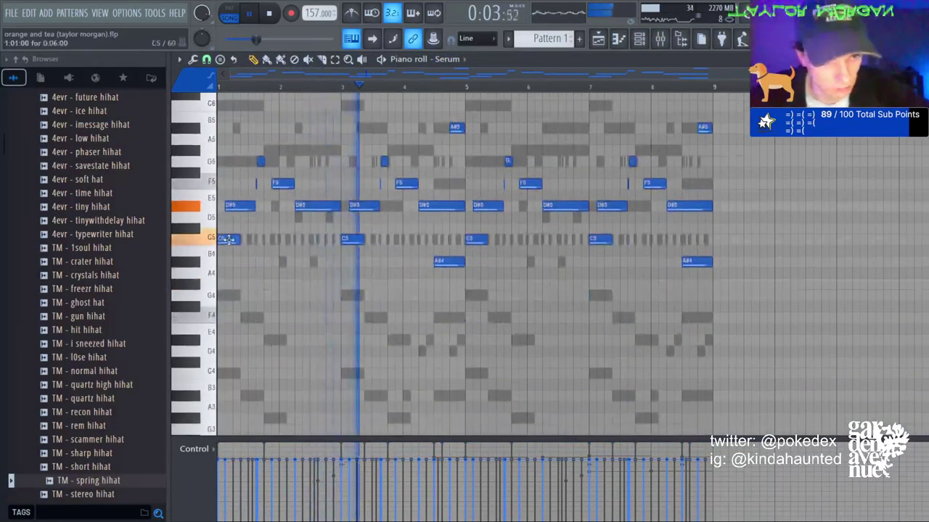
{"action": "key", "text": "space"}
{"action": "left_click", "coordinate": [236, 295]}
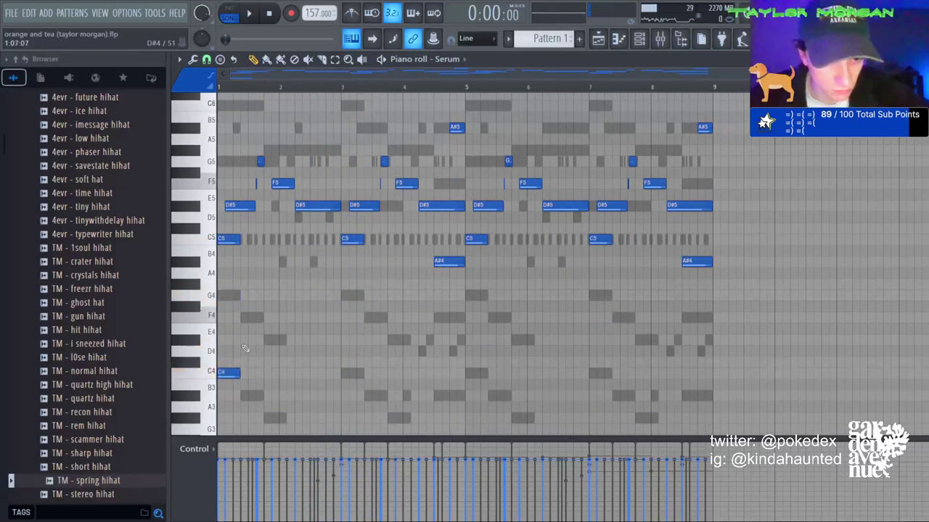
{"action": "key", "text": "space"}
{"action": "left_click_drag", "start_coordinate": [238, 396], "coordinate": [242, 396]}
{"action": "key", "text": "space"}
{"action": "left_click", "coordinate": [266, 418]}
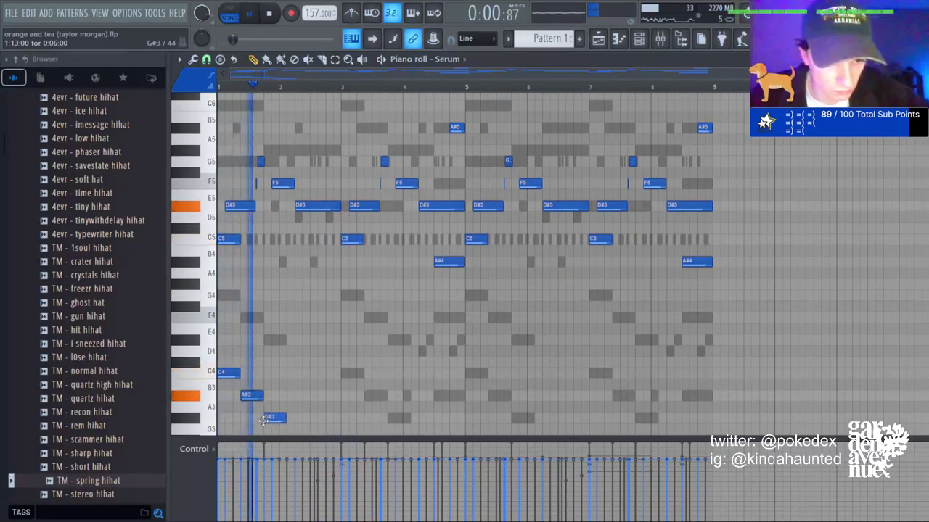
Repeat the C4, A#3 and G#3 notes from bar 3, and add an A#3 and a three-beat F4 in bar 4.
{"action": "left_click", "coordinate": [344, 374]}
{"action": "left_click", "coordinate": [368, 396]}
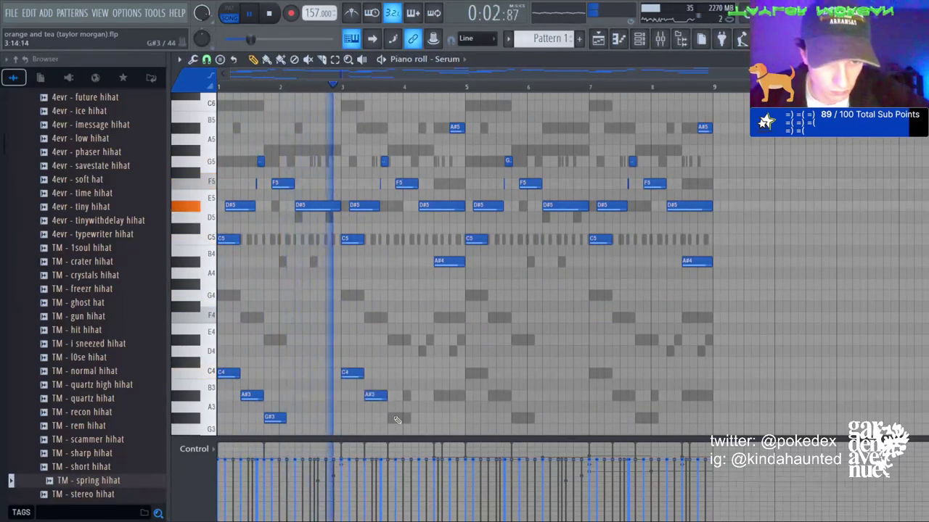
{"action": "left_click", "coordinate": [394, 418]}
{"action": "left_click", "coordinate": [445, 396]}
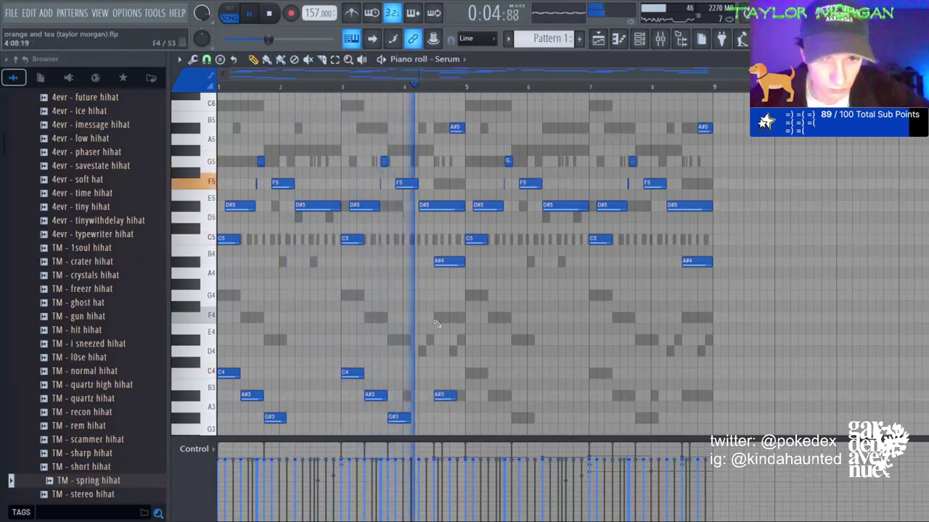
{"action": "left_click", "coordinate": [446, 319]}
{"action": "mouse_move", "coordinate": [450, 320]}
{"action": "left_mouse_down"}
{"action": "mouse_move", "coordinate": [433, 321]}
{"action": "mouse_move", "coordinate": [463, 321]}
{"action": "left_mouse_up"}
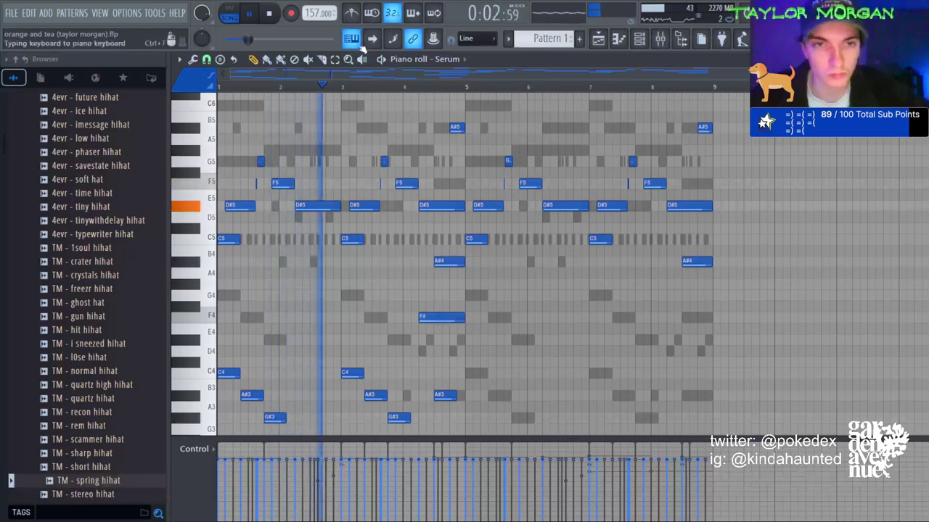
Duplicate the bar 1–4 low Serum notes into bars 5–8 and delete the F4 notes in bars 4 and 8.
{"action": "left_click_drag", "start_coordinate": [546, 306], "coordinate": [217, 517]}
{"action": "key", "text": "ctrl+b"}
{"action": "left_click", "coordinate": [730, 351]}
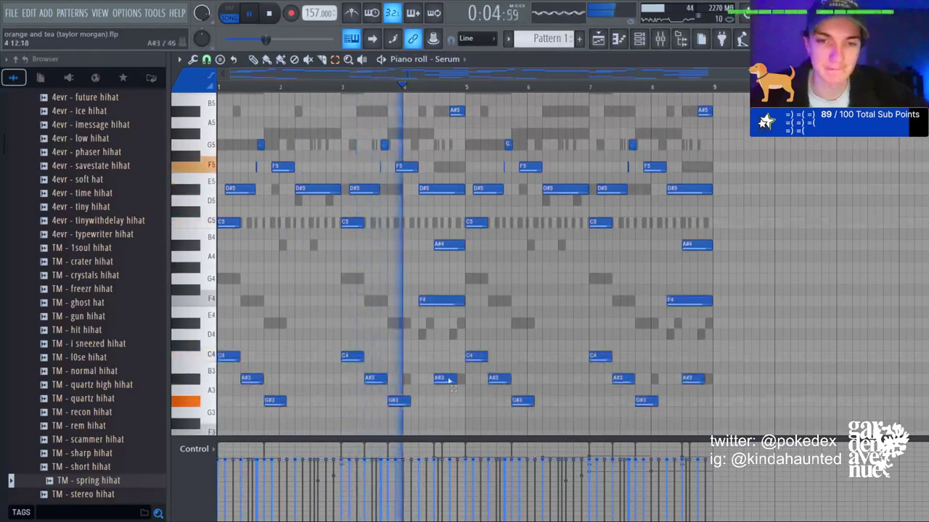
{"action": "left_click_drag", "start_coordinate": [383, 275], "coordinate": [216, 518]}
{"action": "key", "text": "Delete"}
Try the low C4, A#3 and G#3 Serum notes one octave higher.
{"action": "key", "text": "ctrl+Up"}
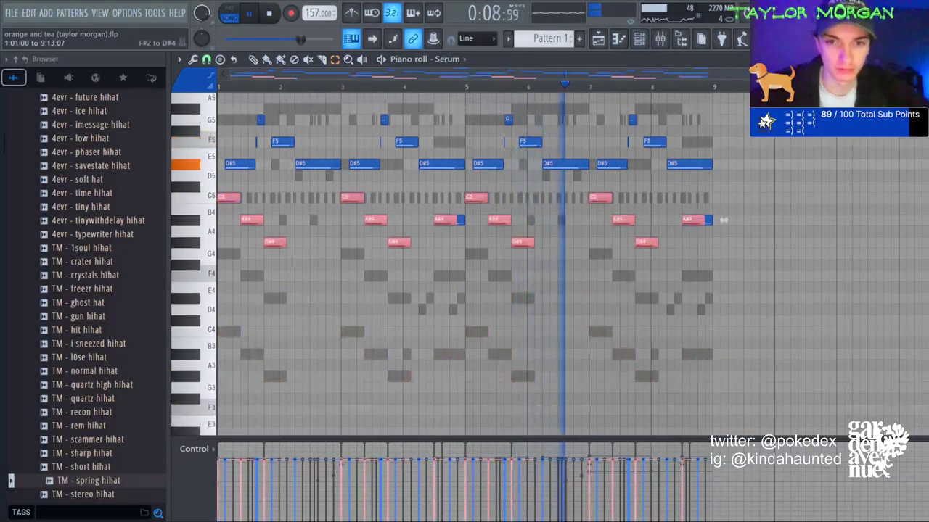
{"action": "key", "text": "ctrl+Down"}
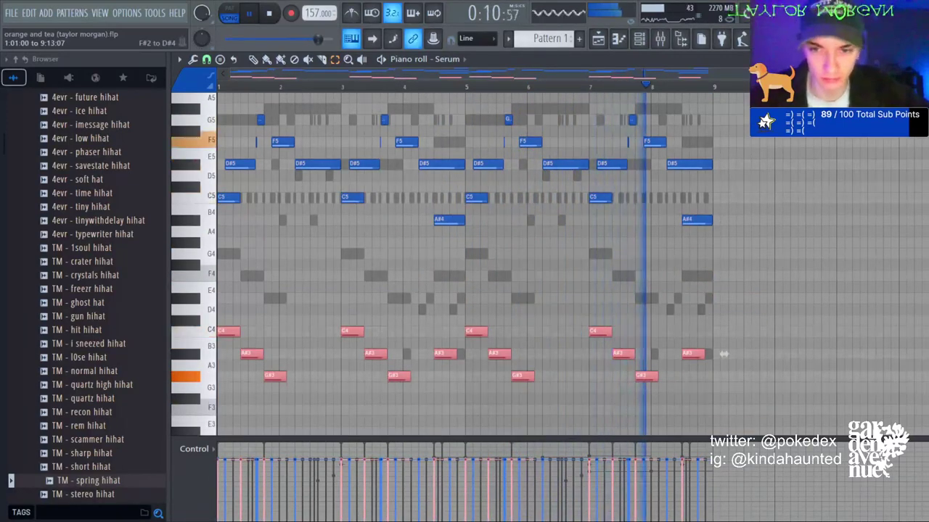
{"action": "left_click", "coordinate": [724, 354]}
Slightly raise the mixer level of the Serum #2 track.
{"action": "key", "text": "F6"}
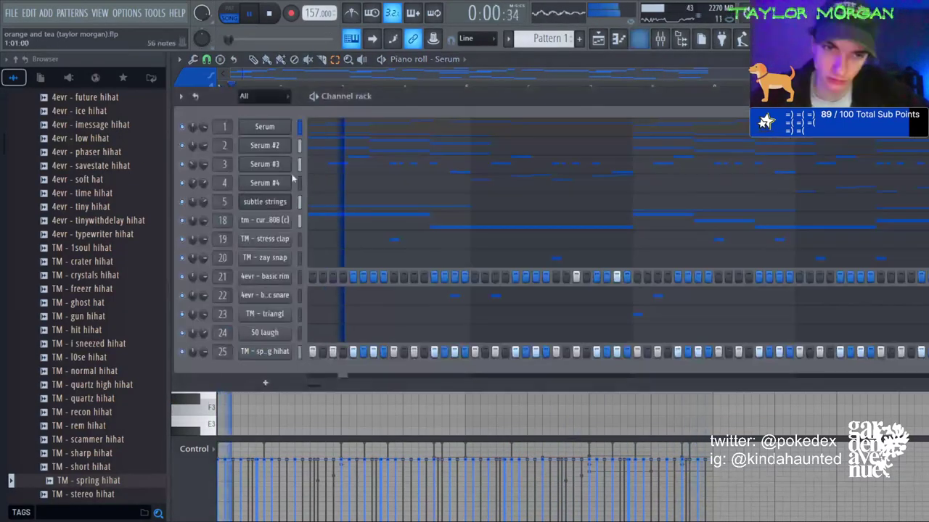
{"action": "left_click", "coordinate": [663, 41]}
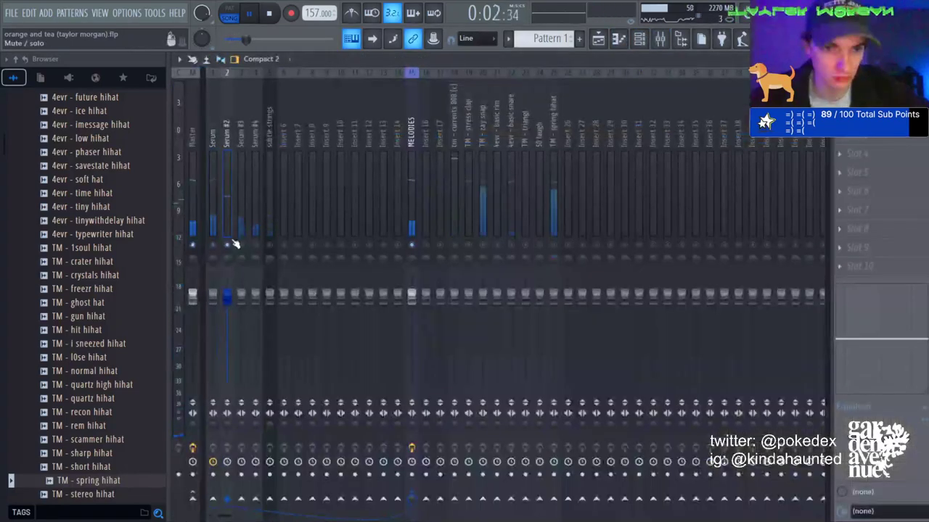
{"action": "left_click", "coordinate": [227, 296]}
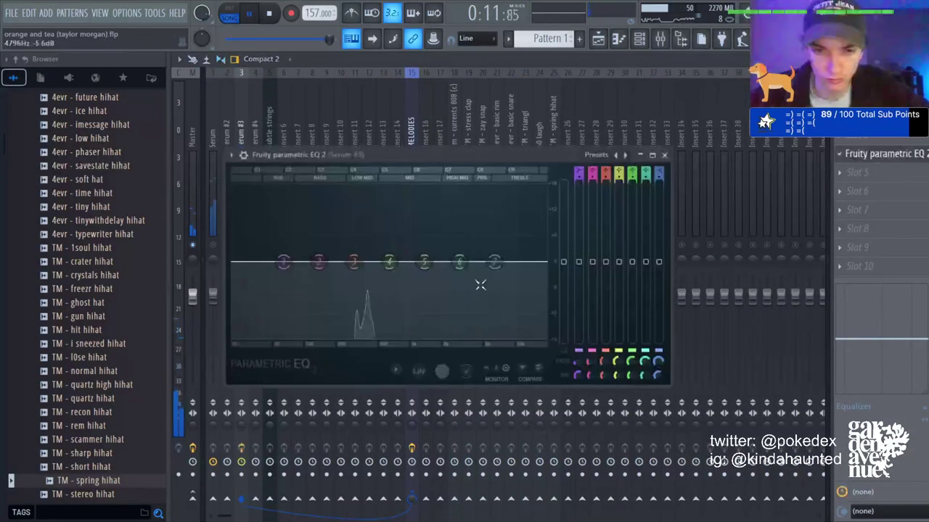
Shape Serum #3 with Fruity parametric EQ 2, boosting band 6 at about 1734 Hz and slightly cutting band 4.
{"action": "left_click_drag", "start_coordinate": [435, 261], "coordinate": [435, 220]}
{"action": "left_click_drag", "start_coordinate": [387, 265], "coordinate": [373, 278]}
{"action": "left_click", "coordinate": [223, 217]}
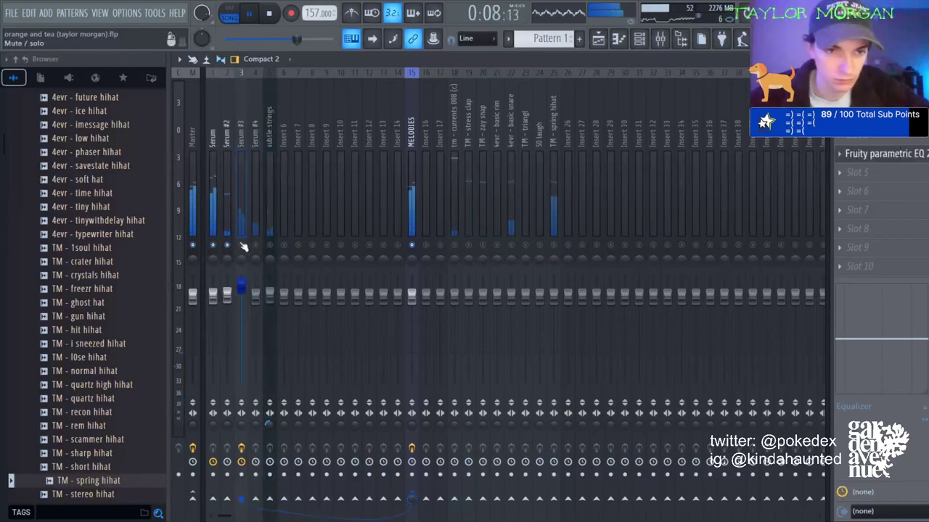
Raise all Serum #3 notes by one octave and lower the track's mixer level.
{"action": "left_click", "coordinate": [618, 38]}
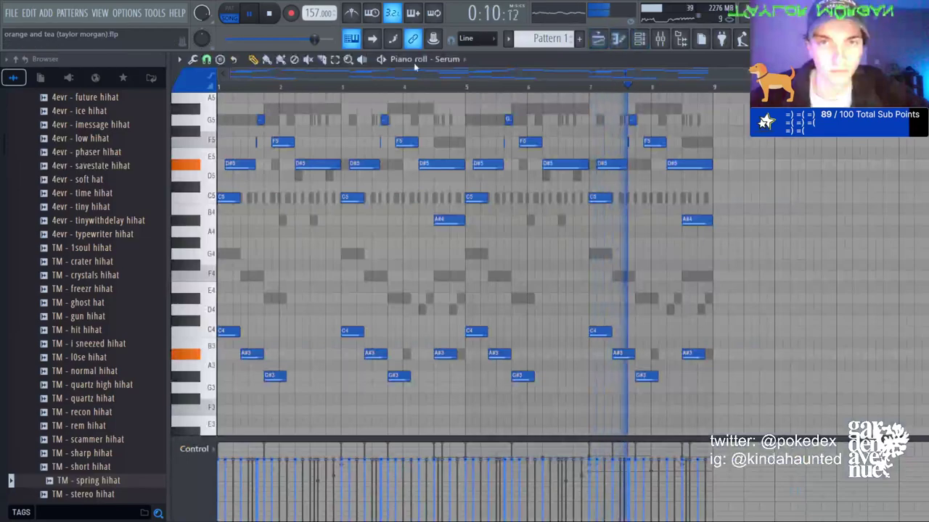
{"action": "key", "text": "ctrl+Up"}
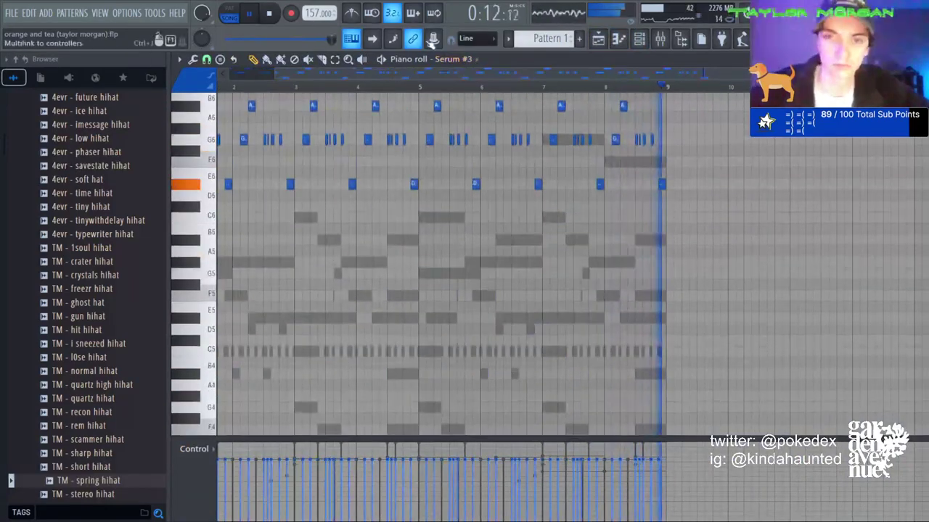
{"action": "left_click", "coordinate": [669, 42]}
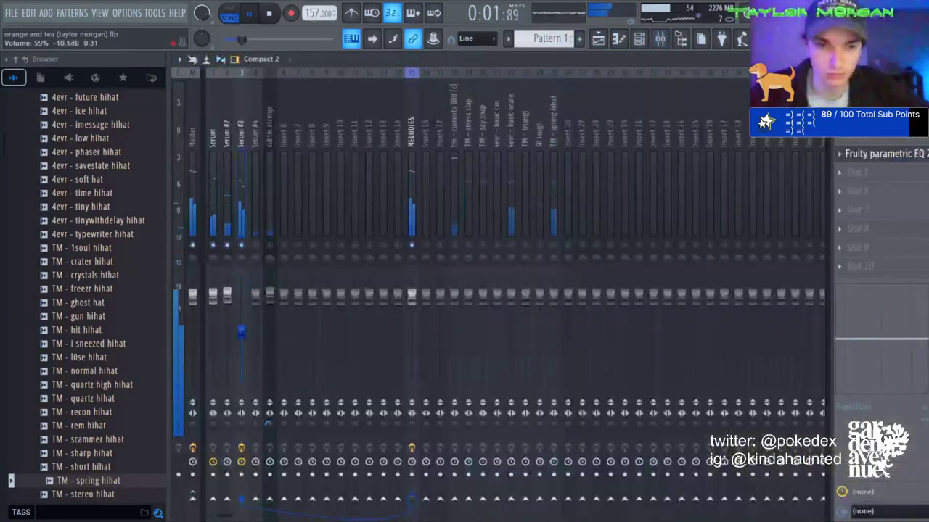
Shift the Serum #3 EQ's band 6 boost to a higher frequency and cut band 5 narrowly by about 8.6 dB at 880 Hz.
{"action": "left_click", "coordinate": [908, 155]}
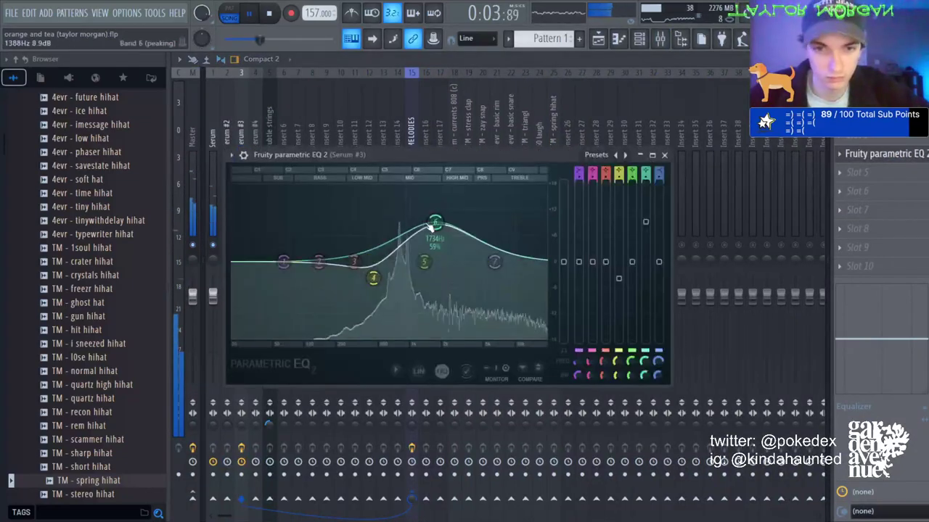
{"action": "left_click_drag", "start_coordinate": [435, 222], "coordinate": [456, 225]}
{"action": "left_click_drag", "start_coordinate": [423, 263], "coordinate": [404, 298]}
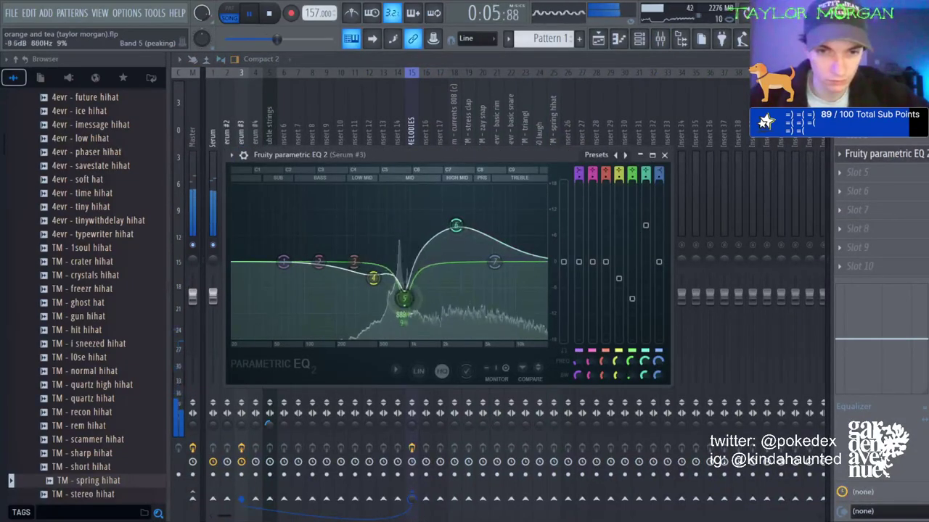
{"action": "key", "text": "Escape"}
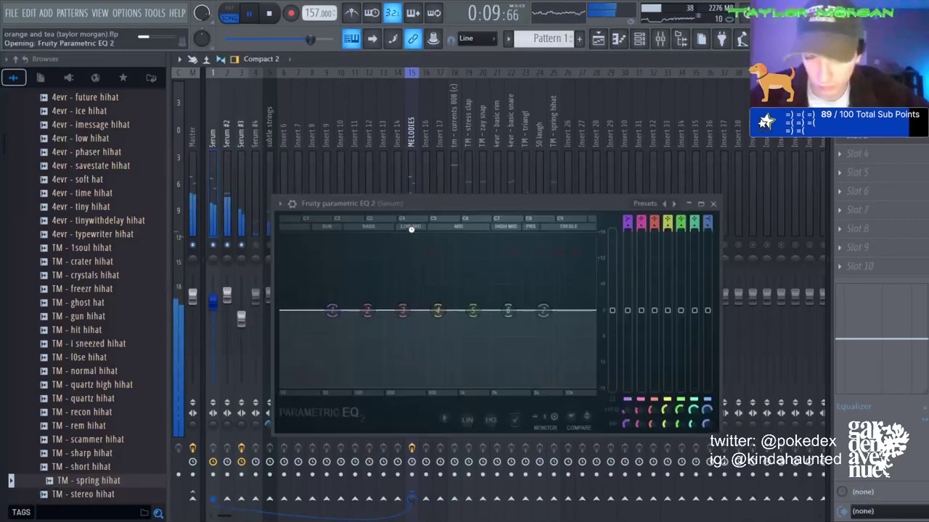
Lower Serum's level slightly, give it a Fruity parametric EQ 2 with a narrow band 4 cut around 1 kHz, and unmute all tracks.
{"action": "left_click_drag", "start_coordinate": [439, 310], "coordinate": [464, 337]}
{"action": "scroll", "coordinate": [464, 336], "scroll_direction": "down", "scroll_amount": 5}
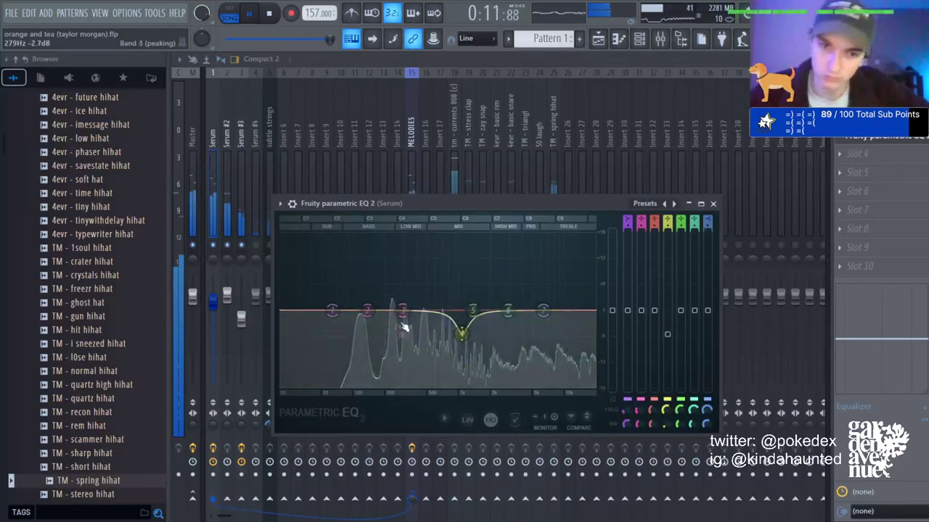
{"action": "key", "text": "Escape"}
{"action": "right_click", "coordinate": [241, 245]}
{"action": "right_click", "coordinate": [242, 245]}
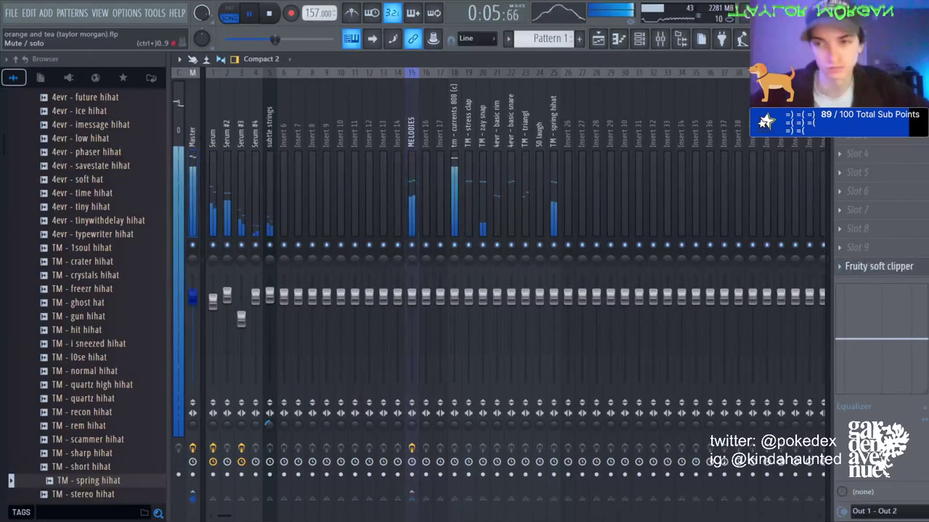
Lower the Serum #3 and Serum #4 levels and cut the low mids of the MELODIES track with EQ band 5.
{"action": "left_click_drag", "start_coordinate": [260, 300], "coordinate": [255, 310]}
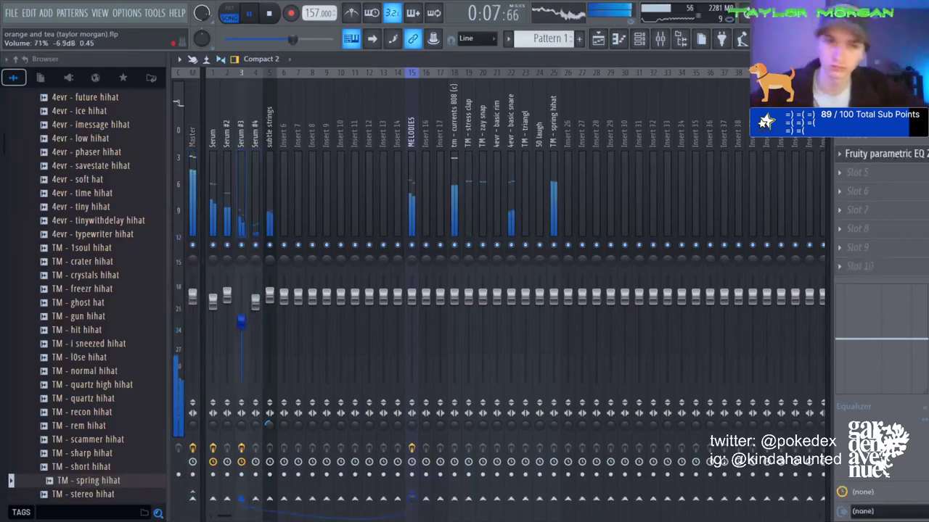
{"action": "left_click", "coordinate": [411, 140]}
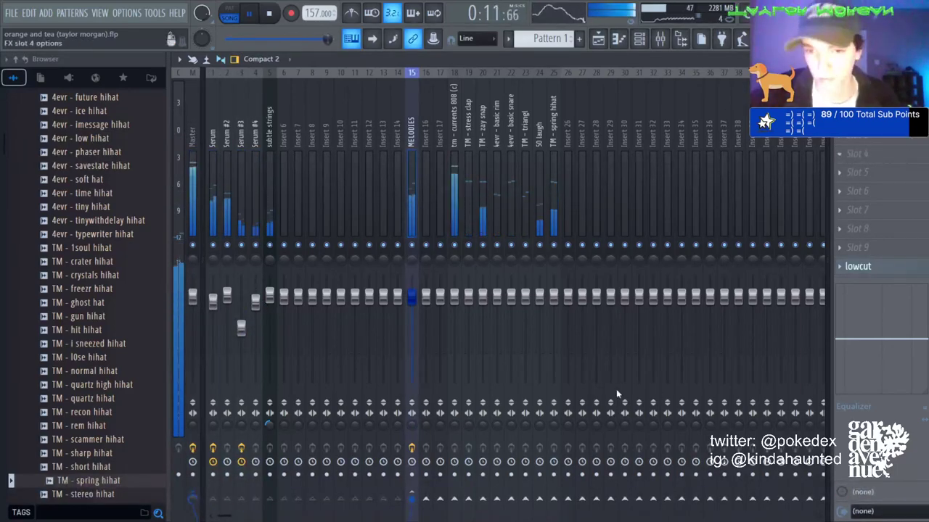
{"action": "left_click_drag", "start_coordinate": [425, 264], "coordinate": [358, 284]}
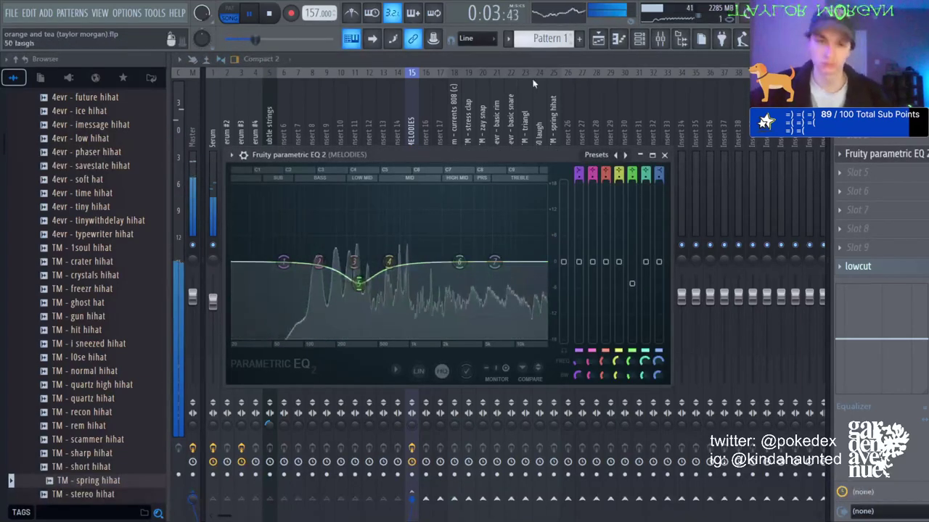
{"action": "left_click", "coordinate": [504, 63]}
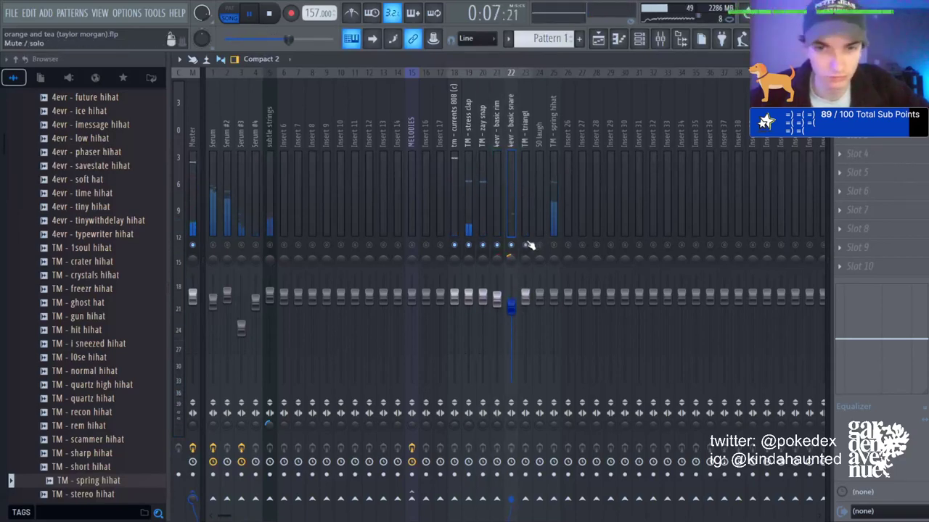
Lower the mixer levels of the basic snare, triangl and 50 laugh tracks, setting 50 laugh to about 83%.
{"action": "left_click", "coordinate": [526, 308]}
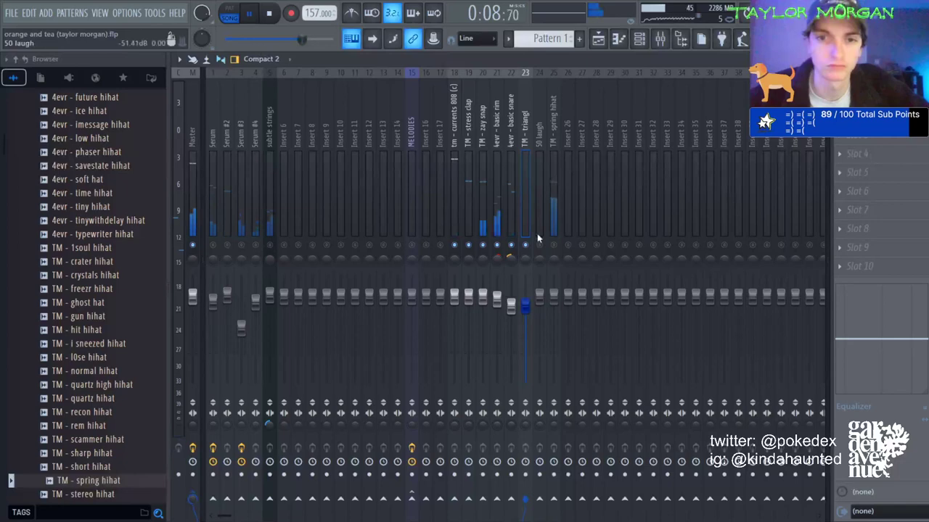
{"action": "left_click", "coordinate": [511, 316]}
{"action": "left_click_drag", "start_coordinate": [526, 313], "coordinate": [525, 311]}
{"action": "left_click_drag", "start_coordinate": [539, 297], "coordinate": [539, 312]}
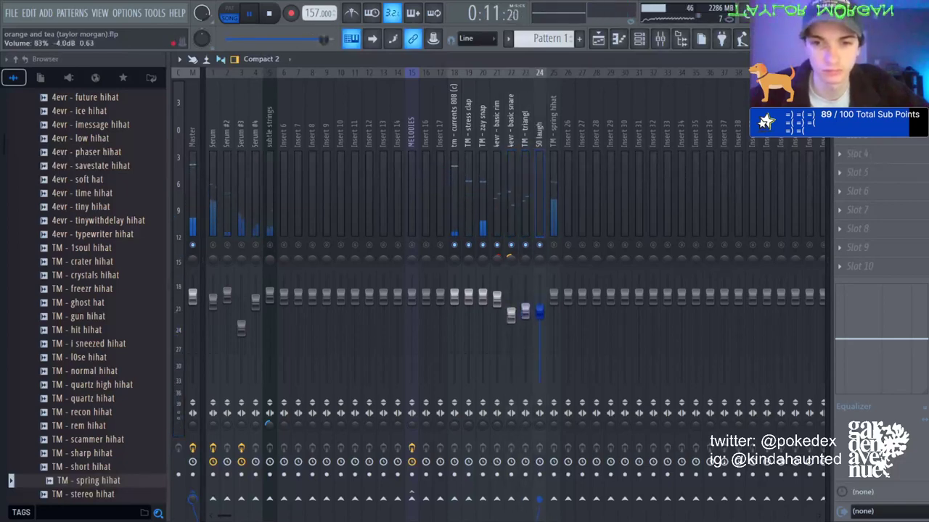
Add Fruity delay 2 to 50 laugh, lower the spring hihat level, and unmute all tracks.
{"action": "left_click", "coordinate": [503, 193]}
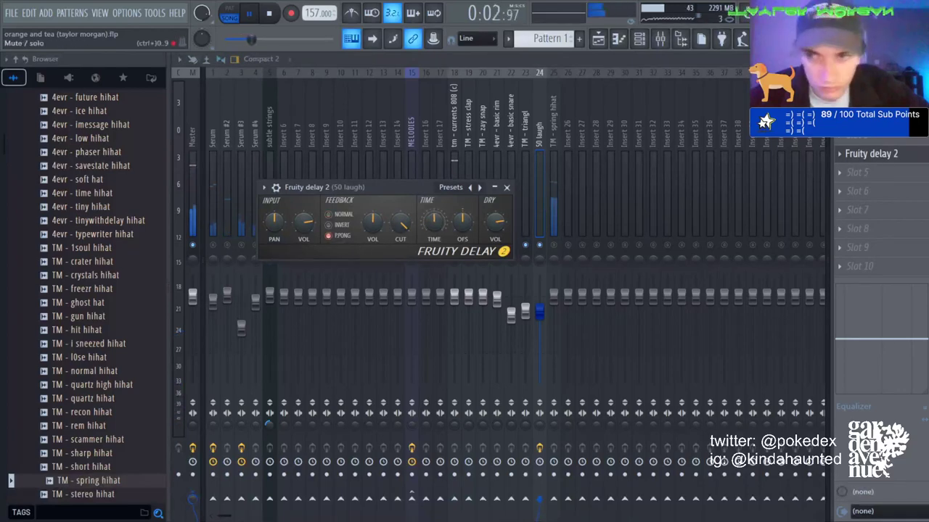
{"action": "left_click", "coordinate": [506, 187]}
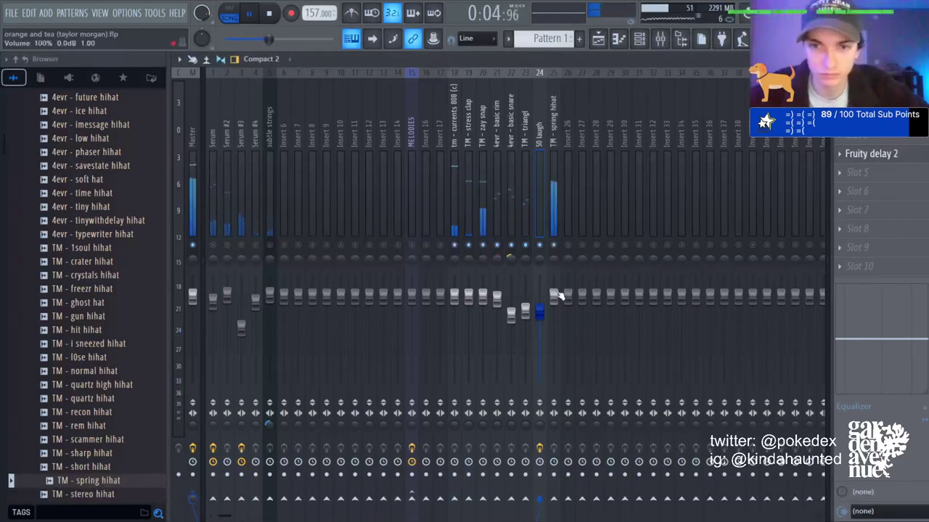
{"action": "left_click_drag", "start_coordinate": [559, 296], "coordinate": [559, 313]}
{"action": "right_click", "coordinate": [539, 246]}
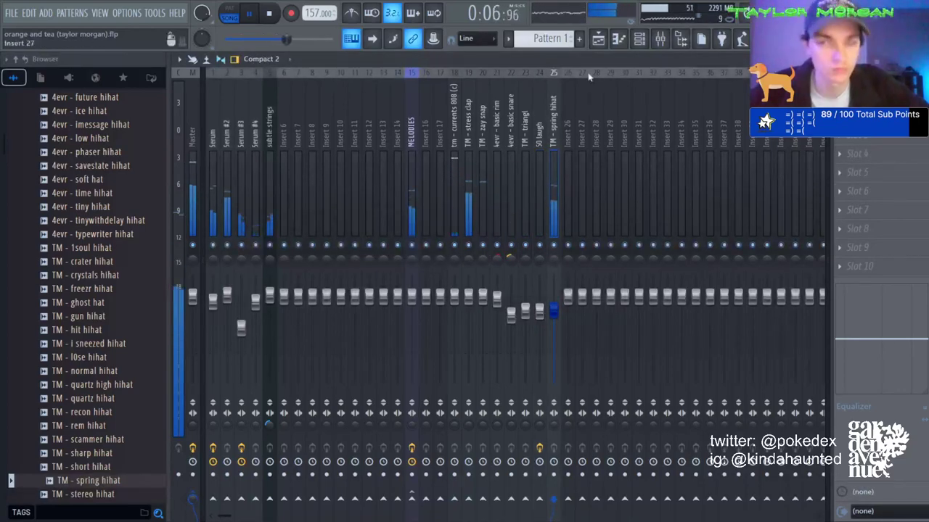
Raise all notes of the tm - currents 808 channel by one octave.
{"action": "left_click", "coordinate": [599, 40]}
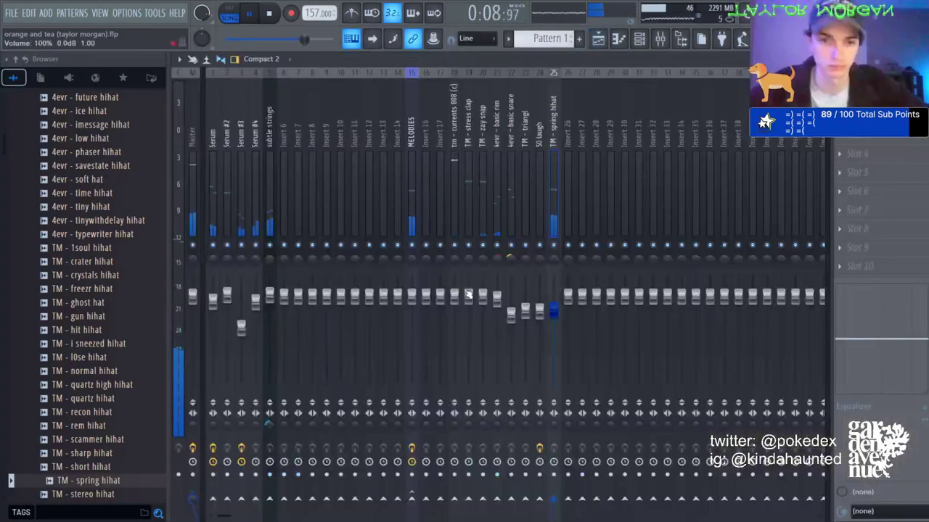
{"action": "left_click", "coordinate": [455, 305]}
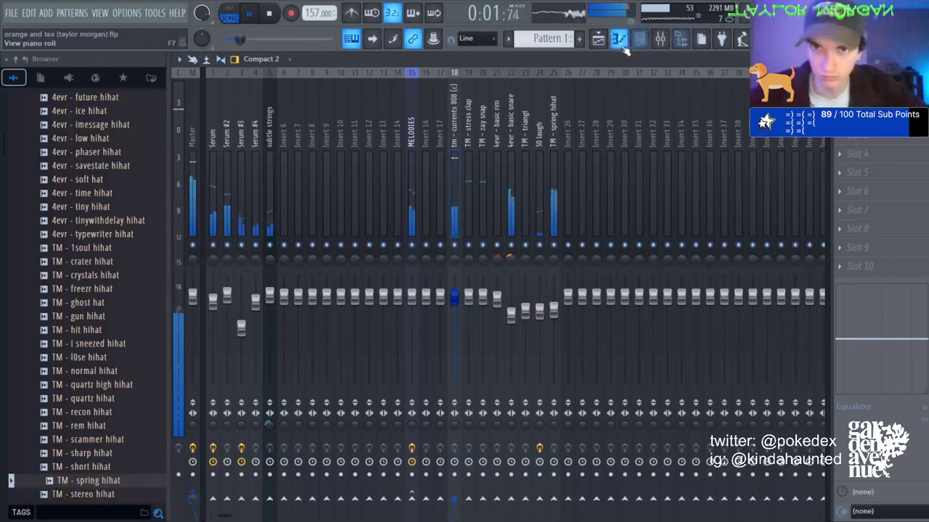
{"action": "left_click", "coordinate": [621, 44]}
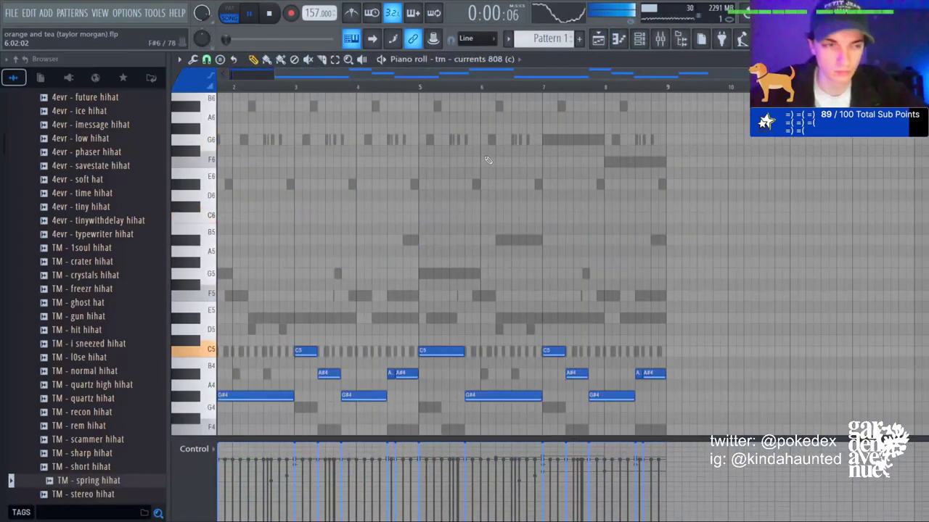
{"action": "key", "text": "ctrl+Up"}
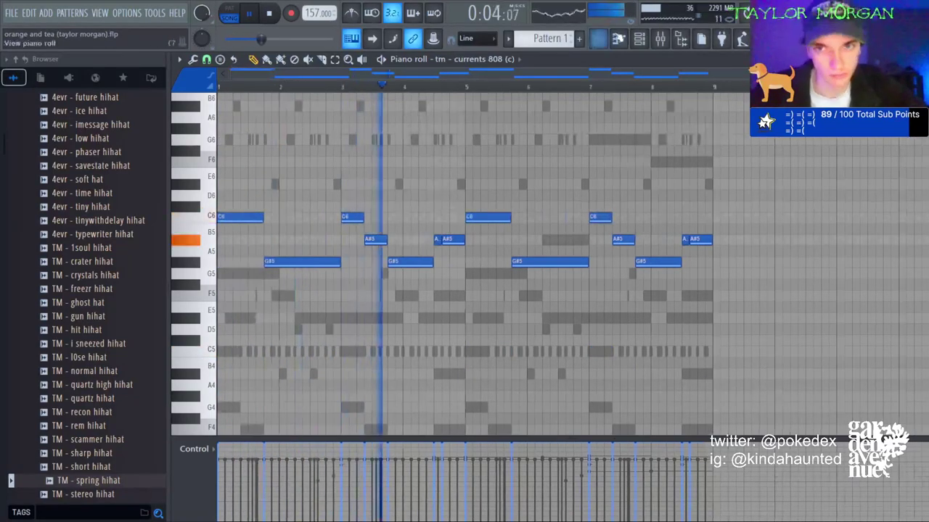
Transpose the Serum, subtle strings and 808 channels down two semitones, audition the pattern, and save the project.
{"action": "key", "text": "F6"}
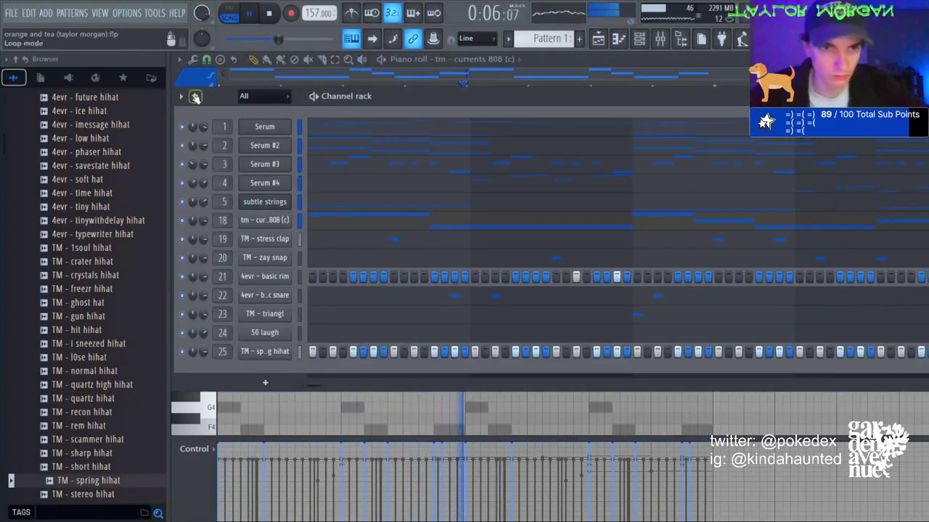
{"action": "key", "text": "space"}
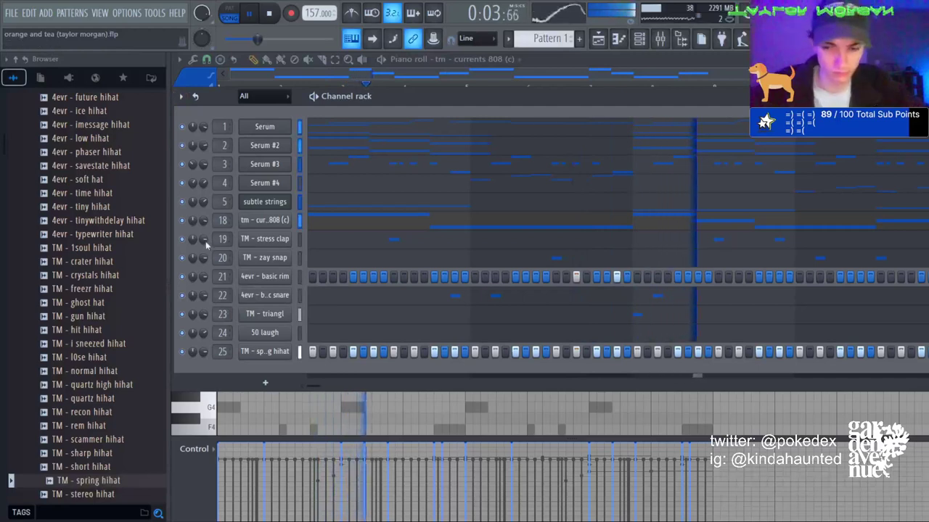
{"action": "key", "text": "space"}
{"action": "key", "text": "space"}
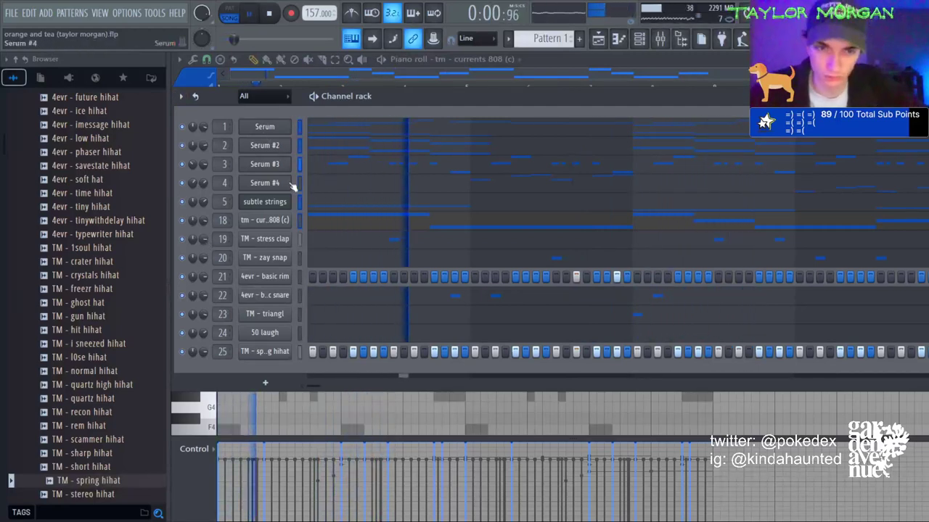
{"action": "key", "text": "ctrl+s"}
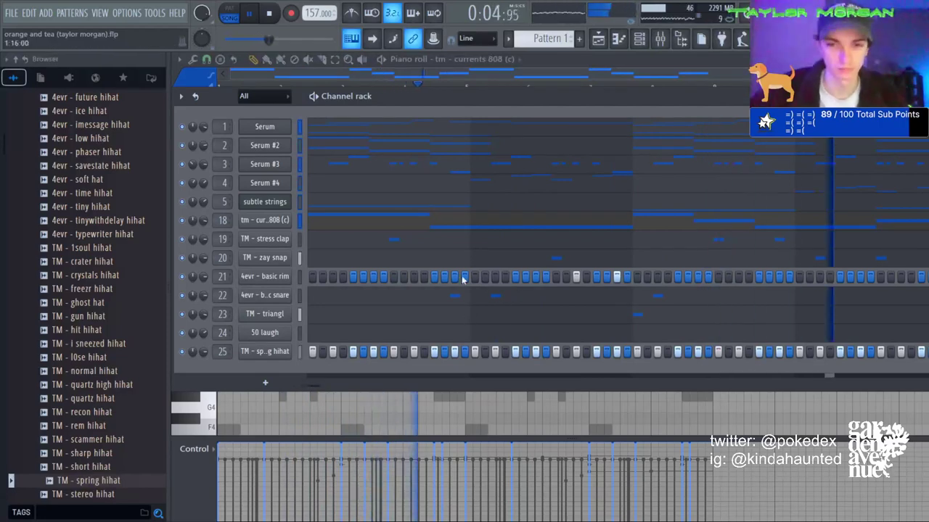
Add a short G#5 note at the end of bars 4 and 8 in the 808 line.
{"action": "left_click", "coordinate": [629, 236]}
{"action": "scroll", "coordinate": [486, 62], "scroll_direction": "down", "scroll_amount": 1}
{"action": "scroll", "coordinate": [486, 62], "scroll_direction": "up", "scroll_amount": 2}
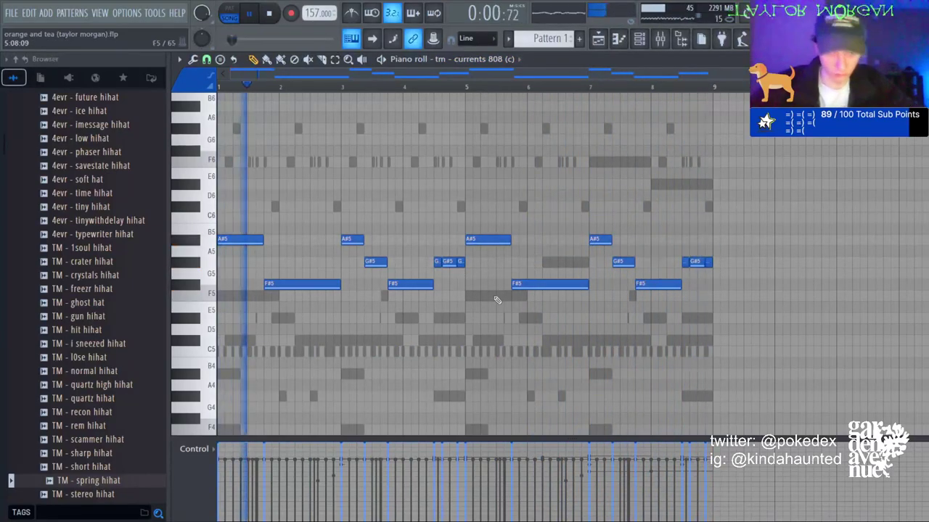
Enable the tm - currents 808 channel's volume envelope with zero attack and decay and a long hold, and increase its sample fade-out.
{"action": "key", "text": "F6"}
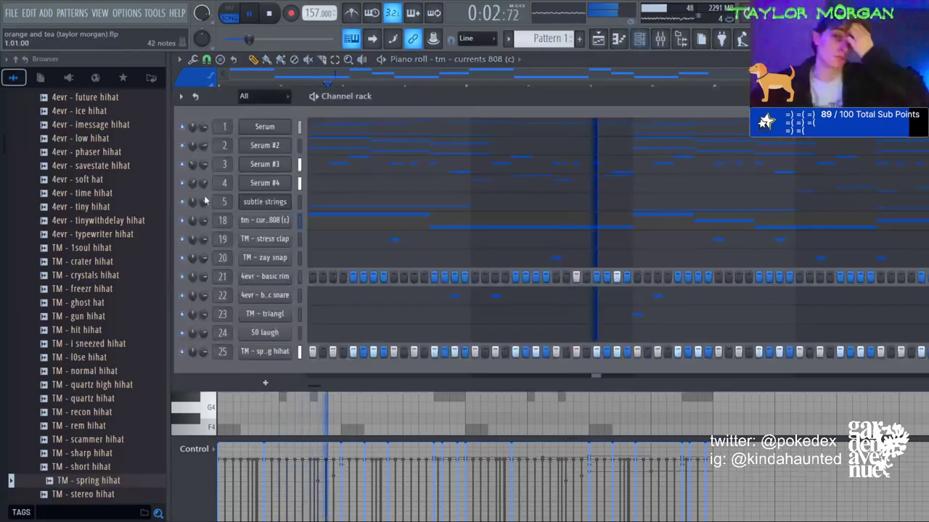
{"action": "left_click", "coordinate": [265, 220]}
{"action": "left_click", "coordinate": [253, 162]}
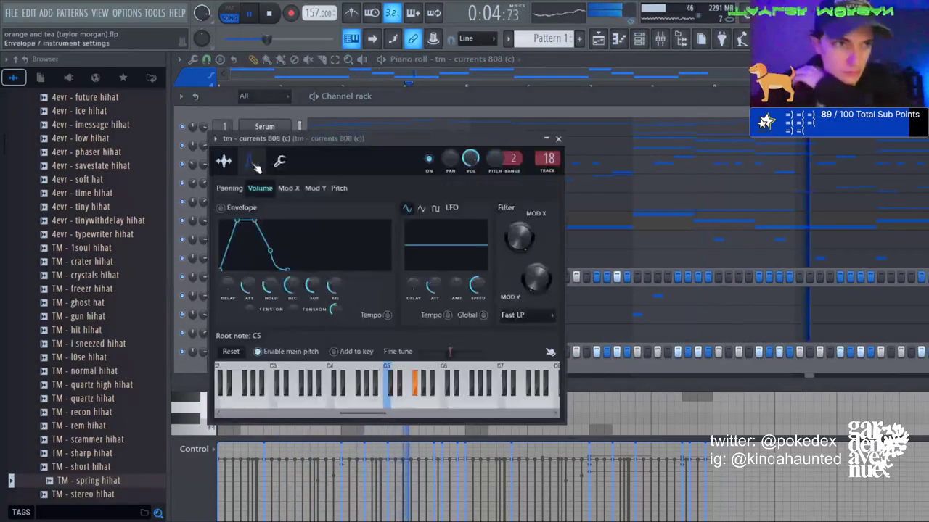
{"action": "left_click_drag", "start_coordinate": [273, 286], "coordinate": [275, 261]}
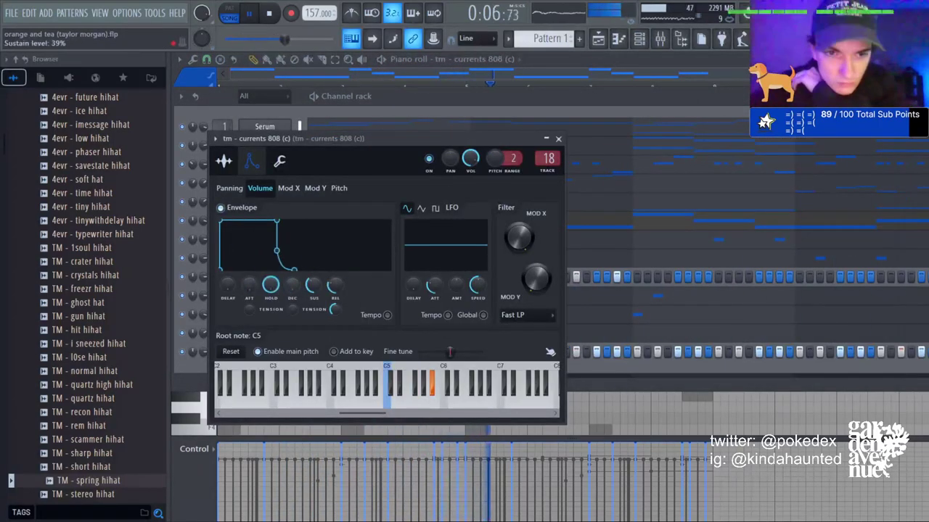
{"action": "left_click", "coordinate": [223, 161]}
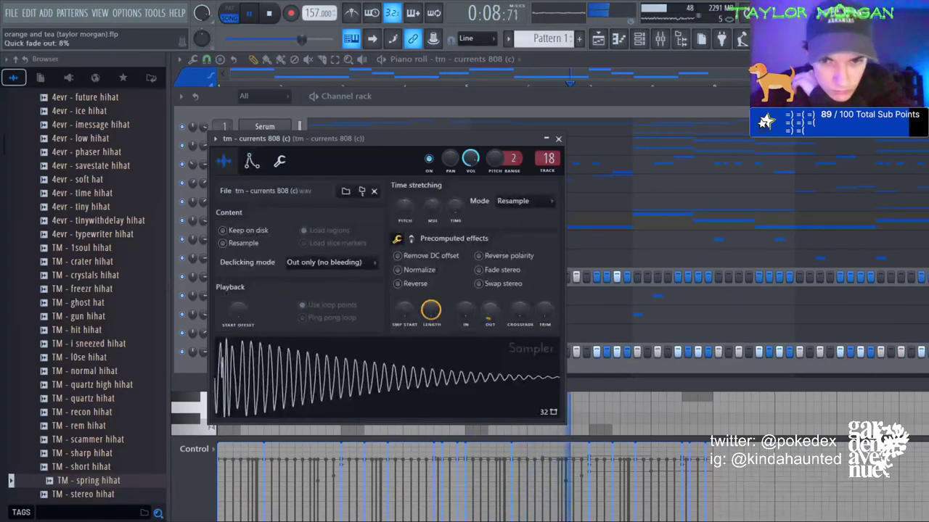
{"action": "left_click_drag", "start_coordinate": [489, 310], "coordinate": [484, 300]}
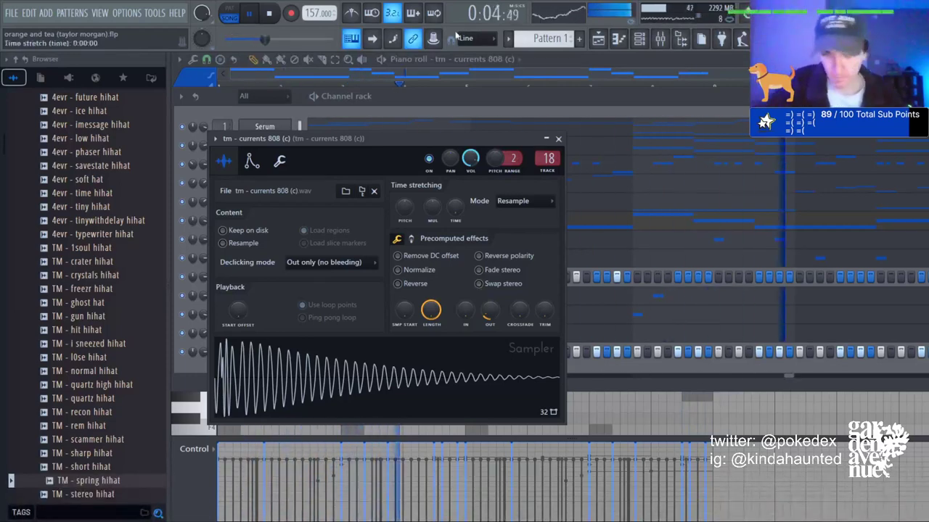
Place the four Serum patterns and subtle strings on playlist tracks 1 to 5 and repeat them into four eight-bar sections.
{"action": "key", "text": "F5"}
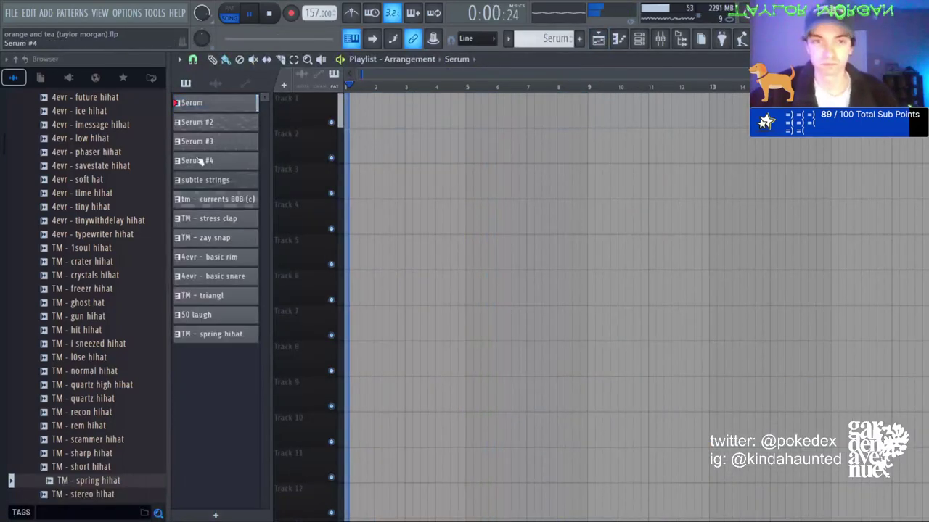
{"action": "key", "text": "ctrl+b"}
{"action": "key", "text": "ctrl+b"}
{"action": "key", "text": "ctrl+b"}
{"action": "scroll", "coordinate": [415, 93], "scroll_direction": "down", "scroll_amount": 3}
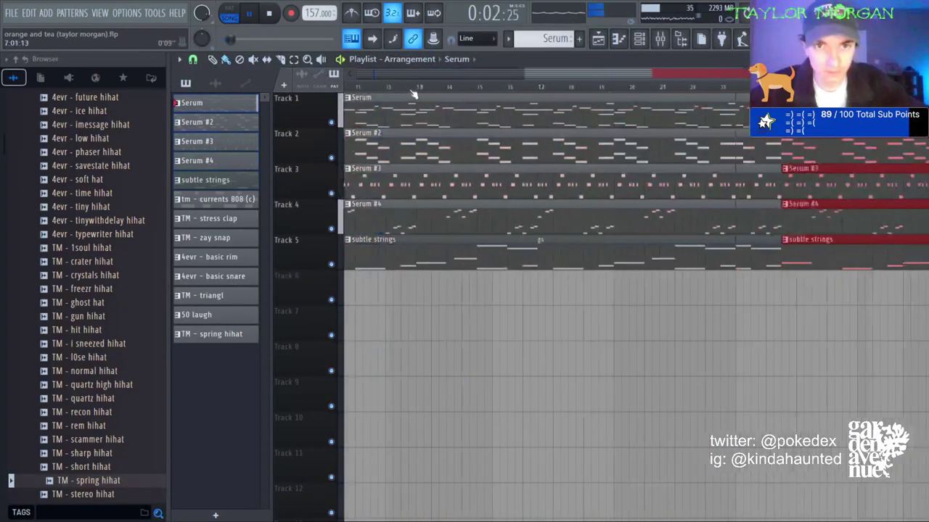
Remove subtle strings from the first section, Serum #3 from the last two sections, and Serum #4 from the first two.
{"action": "key", "text": "ctrl+d"}
{"action": "right_click", "coordinate": [410, 259]}
{"action": "right_click", "coordinate": [581, 183]}
{"action": "right_click", "coordinate": [682, 183]}
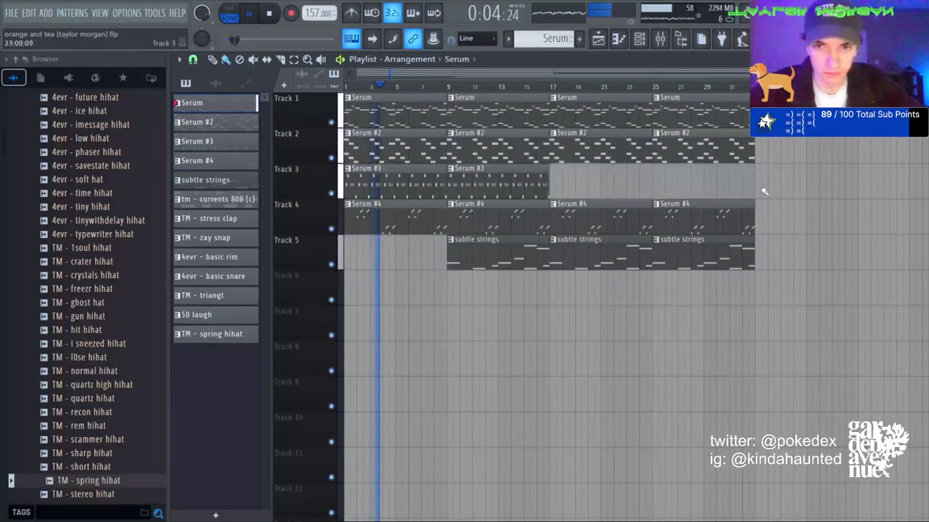
{"action": "right_click", "coordinate": [433, 228]}
{"action": "right_click", "coordinate": [472, 226]}
Remove the Serum #2 clip at bar 17 and the Serum clip at bar 25.
{"action": "right_click", "coordinate": [359, 148]}
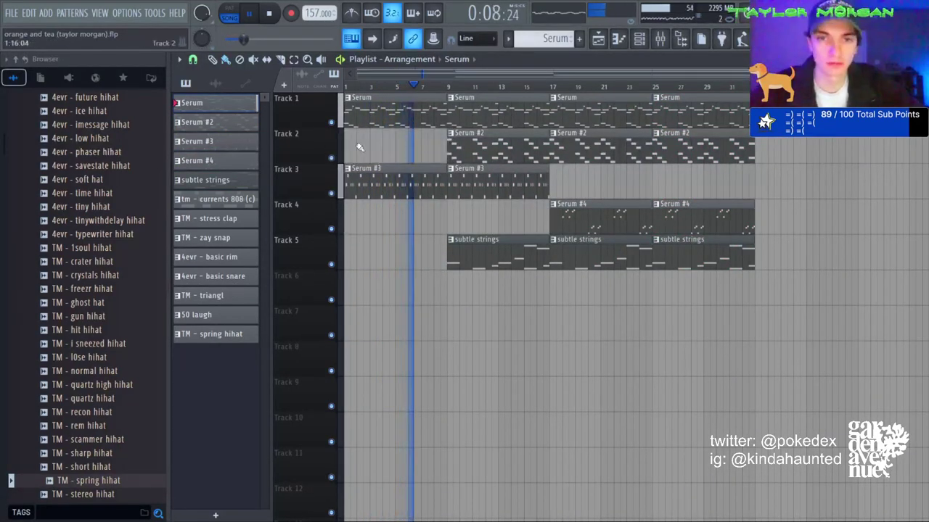
{"action": "key", "text": "ctrl+z"}
{"action": "right_click", "coordinate": [591, 119]}
{"action": "key", "text": "ctrl+z"}
{"action": "right_click", "coordinate": [598, 147]}
{"action": "right_click", "coordinate": [676, 119]}
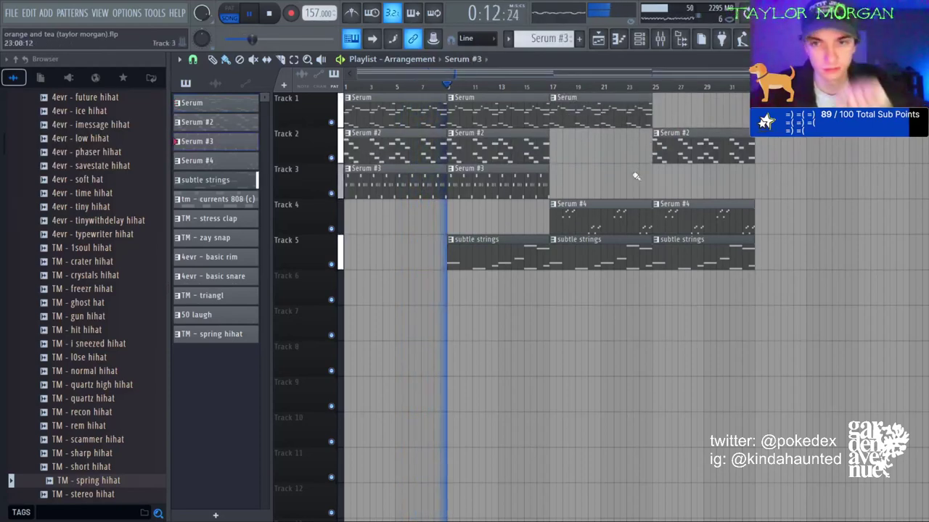
Place a Serum #3 clip at bar 25, make it a separate pattern, and lower its notes by one octave.
{"action": "left_click", "coordinate": [654, 174]}
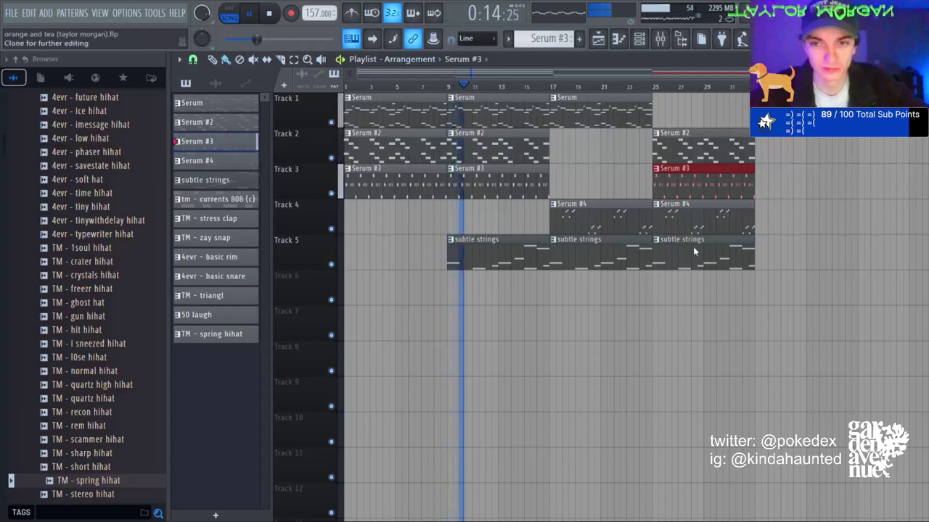
{"action": "double_click", "coordinate": [697, 194]}
{"action": "key", "text": "ctrl+Down"}
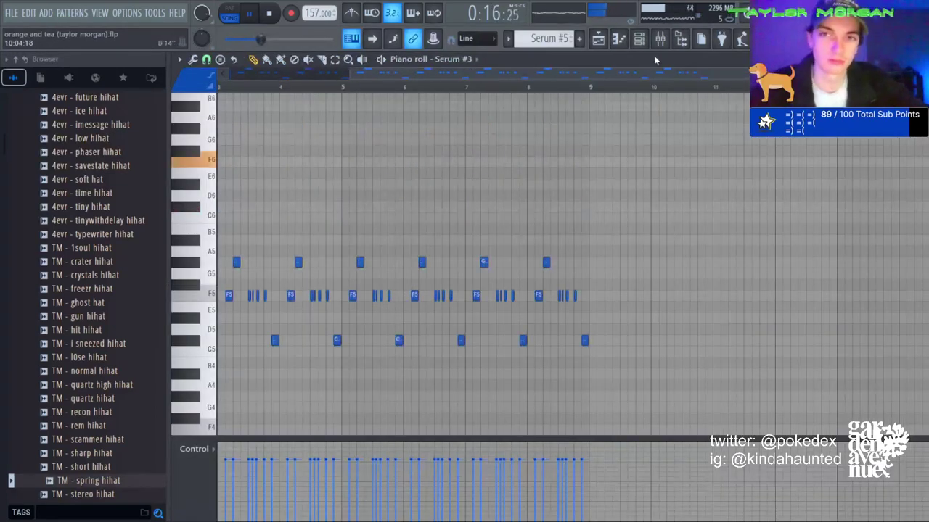
{"action": "key", "text": "F5"}
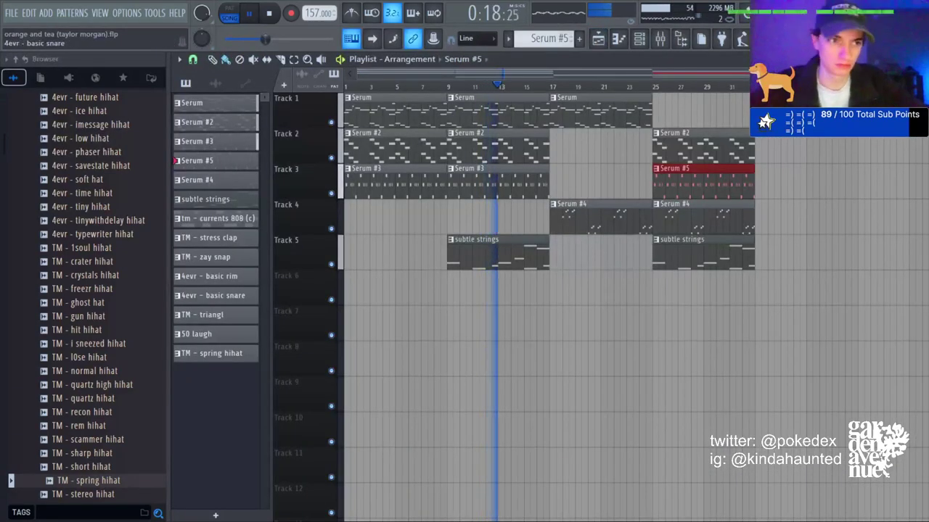
Place the 808 and drum patterns on tracks 7 to 14, repeat them at bar 9, and remove 50 laugh from the first section.
{"action": "left_click", "coordinate": [223, 219]}
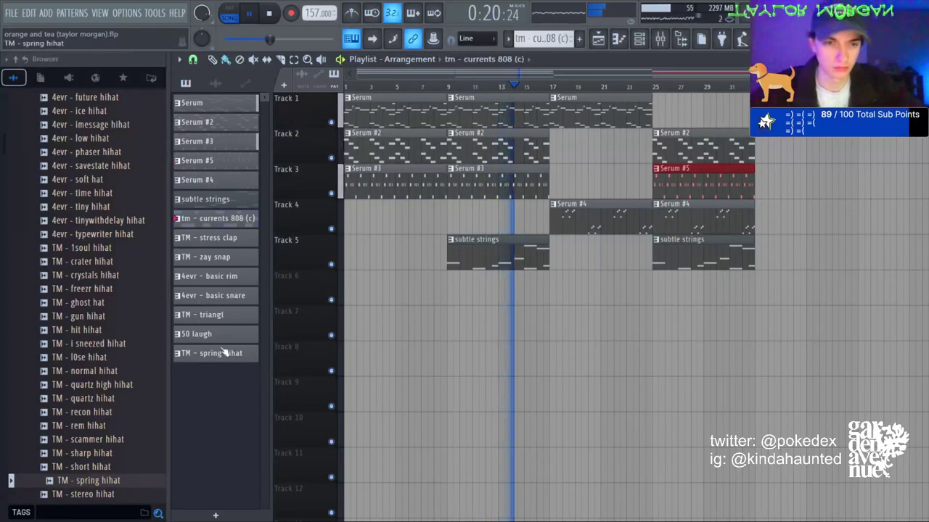
{"action": "left_click", "coordinate": [224, 353], "text": "shift"}
{"action": "left_click_drag", "start_coordinate": [410, 319], "coordinate": [362, 316]}
{"action": "scroll", "coordinate": [546, 341], "scroll_direction": "down", "scroll_amount": 3}
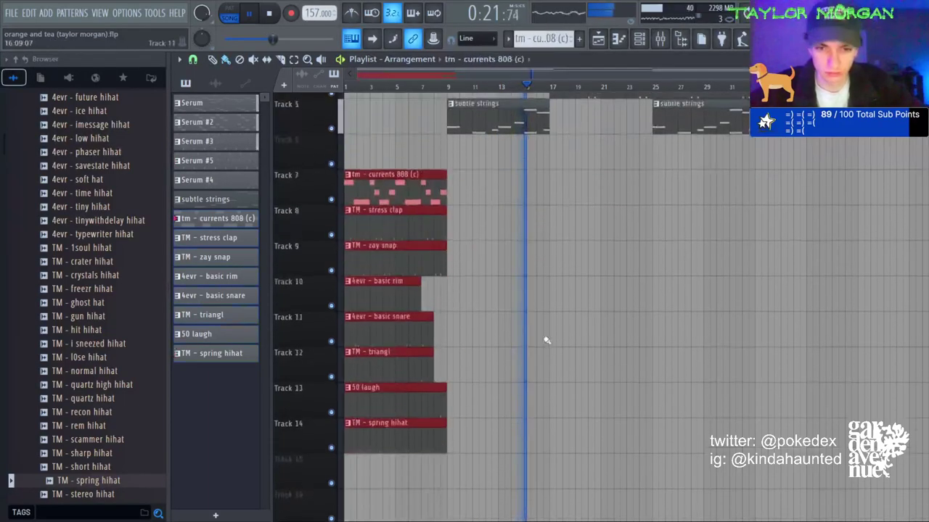
{"action": "key", "text": "ctrl+b"}
{"action": "right_click", "coordinate": [392, 407]}
Duplicate all 808 and drum clips from bars 1 to 16 so the copies start at bar 17.
{"action": "left_click", "coordinate": [294, 60]}
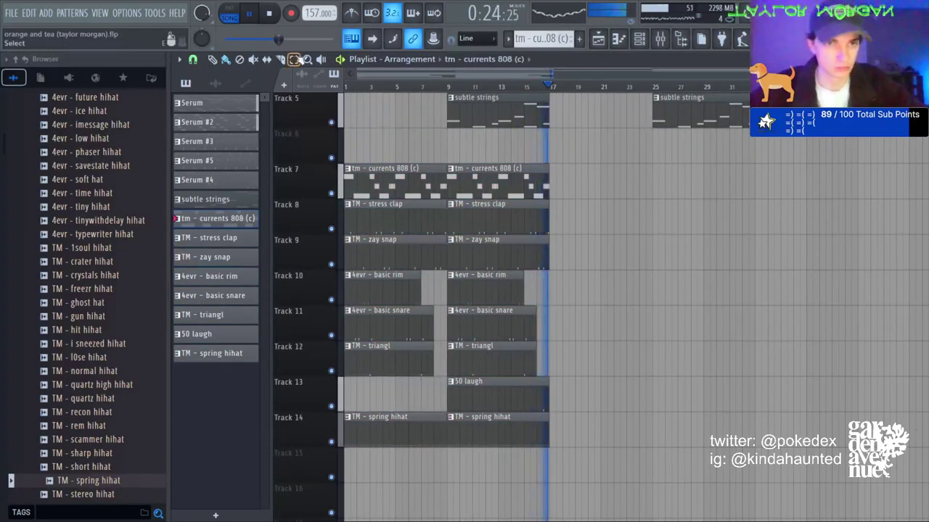
{"action": "left_click_drag", "start_coordinate": [579, 180], "coordinate": [348, 501]}
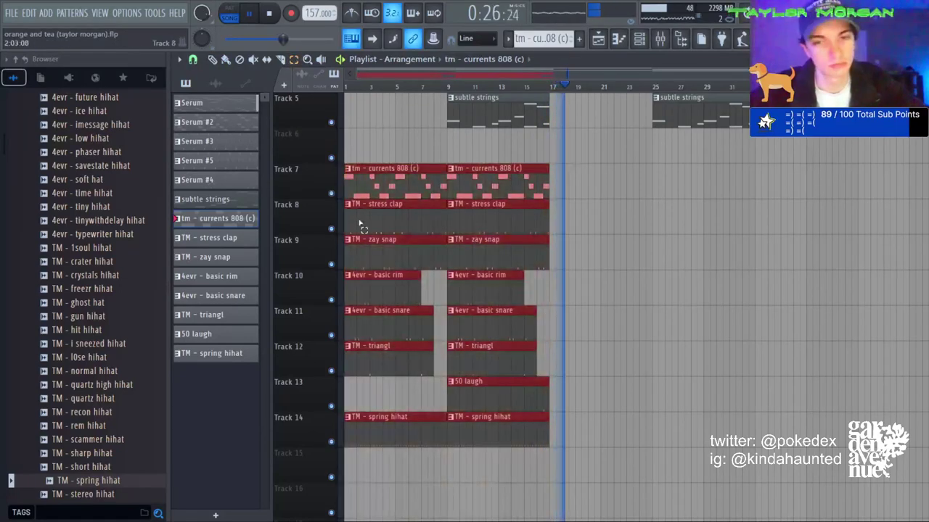
{"action": "key", "text": "ctrl+b"}
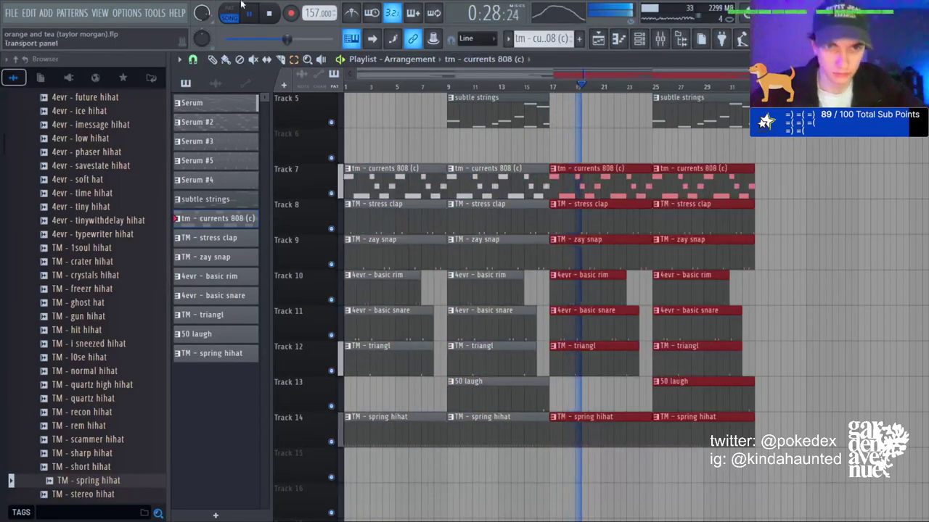
Slice the third section's 808 and drum clips at bar 19 and remove their parts in bars 17 and 18.
{"action": "left_click", "coordinate": [281, 60]}
{"action": "left_click_drag", "start_coordinate": [578, 151], "coordinate": [583, 500]}
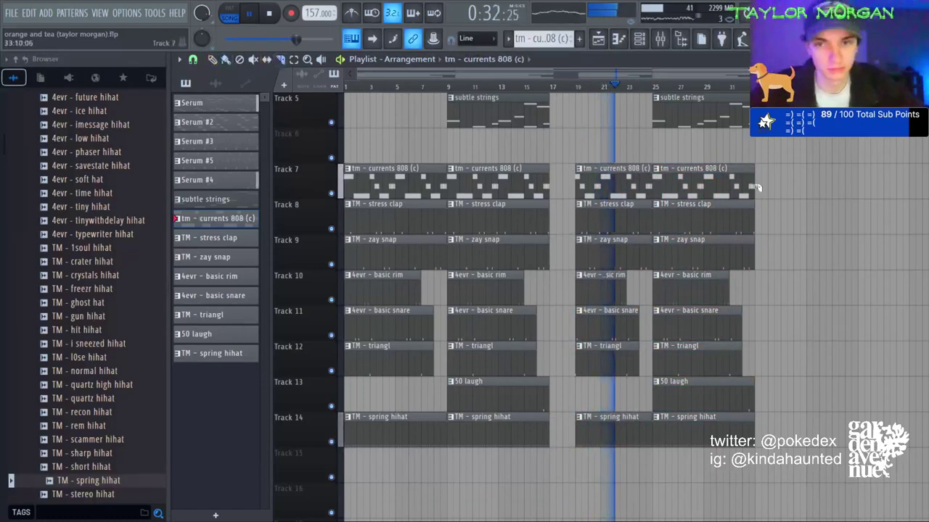
{"action": "scroll", "coordinate": [648, 435], "scroll_direction": "up", "scroll_amount": 4}
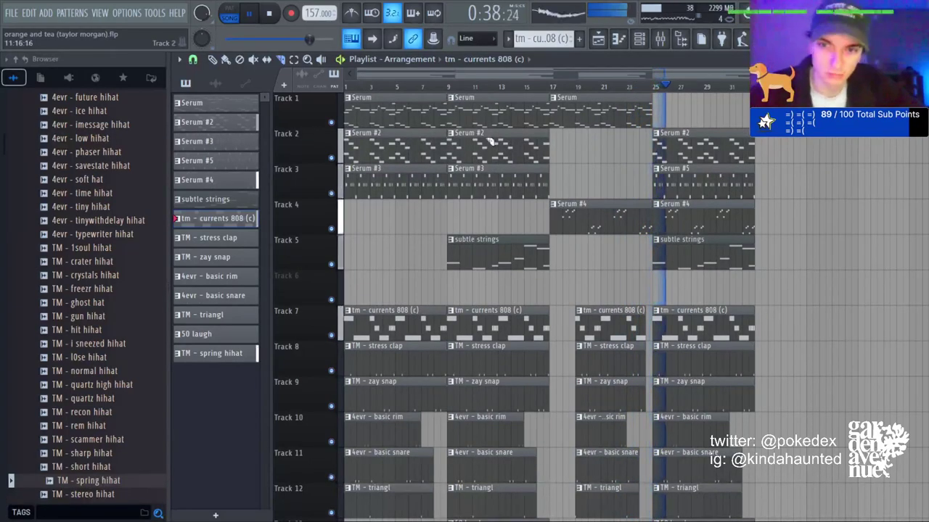
Try replacing the Serum #5 clip at bar 25 with a new separate copy of Serum #3, auditioning its notes in different octaves.
{"action": "left_click", "coordinate": [514, 180]}
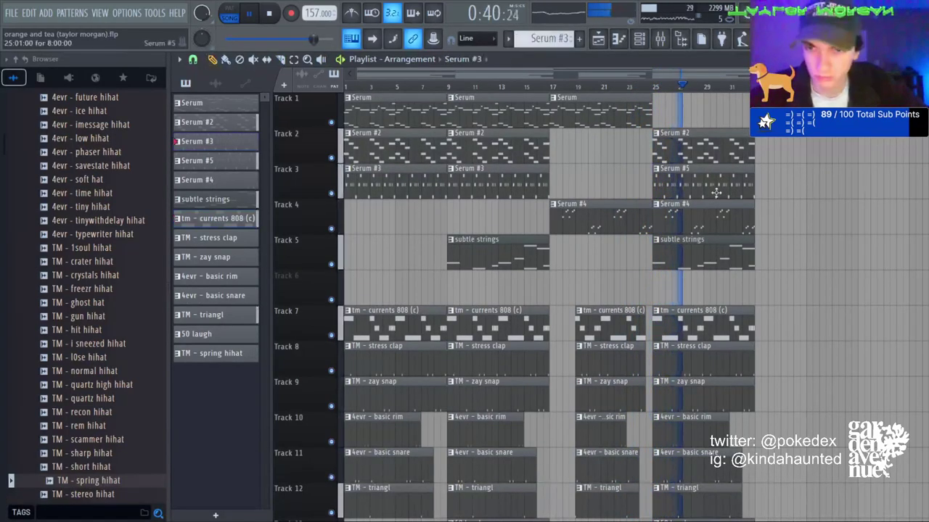
{"action": "right_click", "coordinate": [713, 191]}
{"action": "left_click", "coordinate": [668, 181]}
{"action": "right_click", "coordinate": [668, 181]}
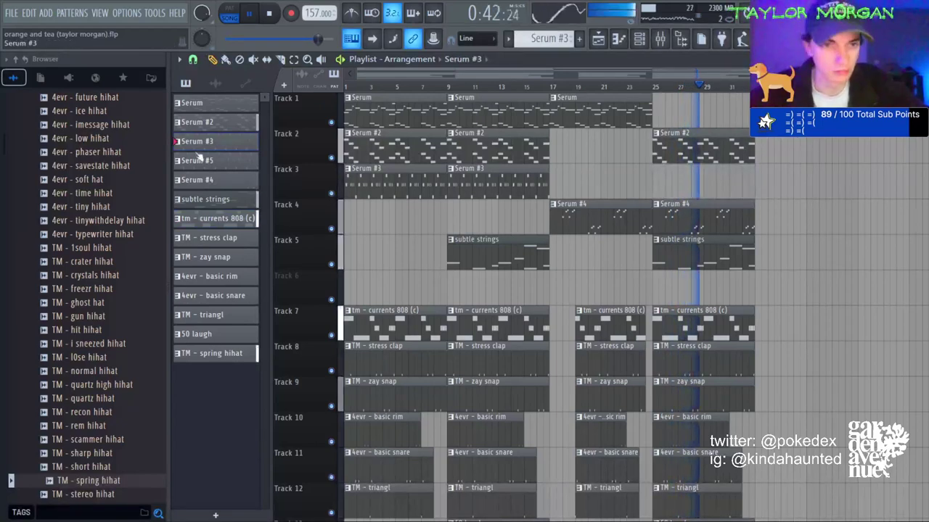
{"action": "left_click", "coordinate": [668, 181]}
{"action": "double_click", "coordinate": [702, 190]}
{"action": "scroll", "coordinate": [702, 192], "scroll_direction": "down", "scroll_amount": 4}
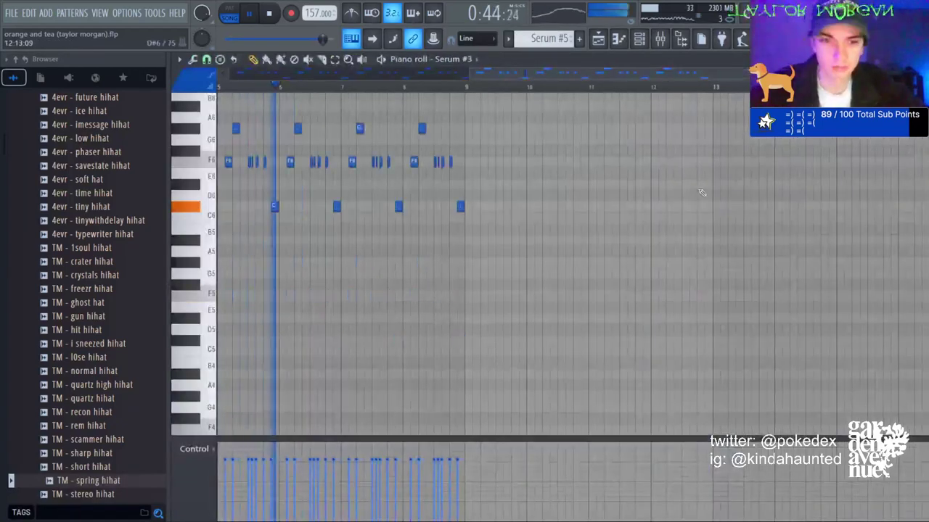
{"action": "scroll", "coordinate": [701, 193], "scroll_direction": "up", "scroll_amount": 5}
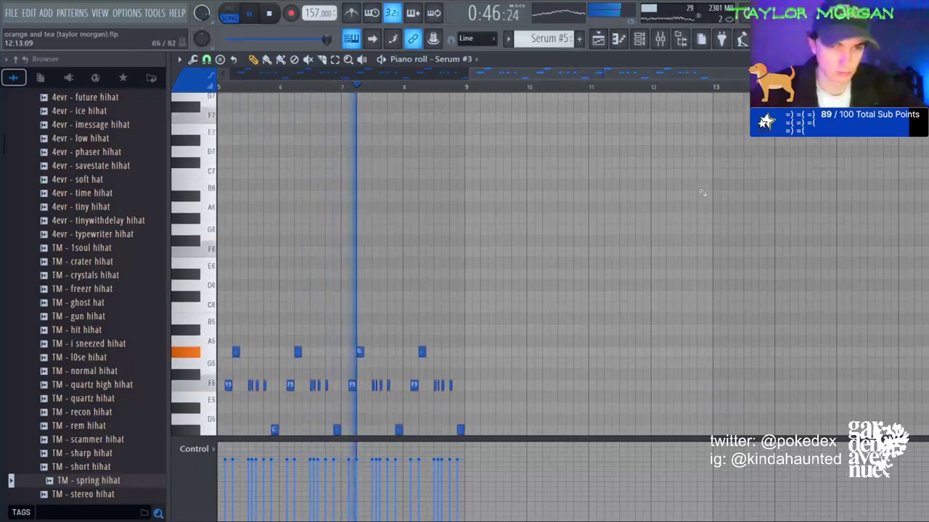
{"action": "scroll", "coordinate": [701, 192], "scroll_direction": "down", "scroll_amount": 3}
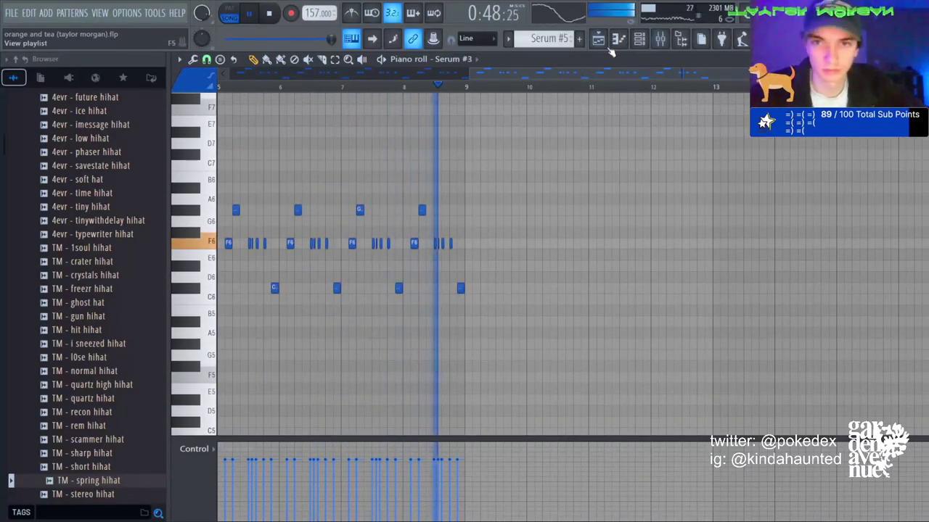
Replace the altered clip at bar 25 on track 3 with the original Serum #3 pattern and save the project.
{"action": "left_click", "coordinate": [601, 41]}
{"action": "right_click", "coordinate": [704, 192]}
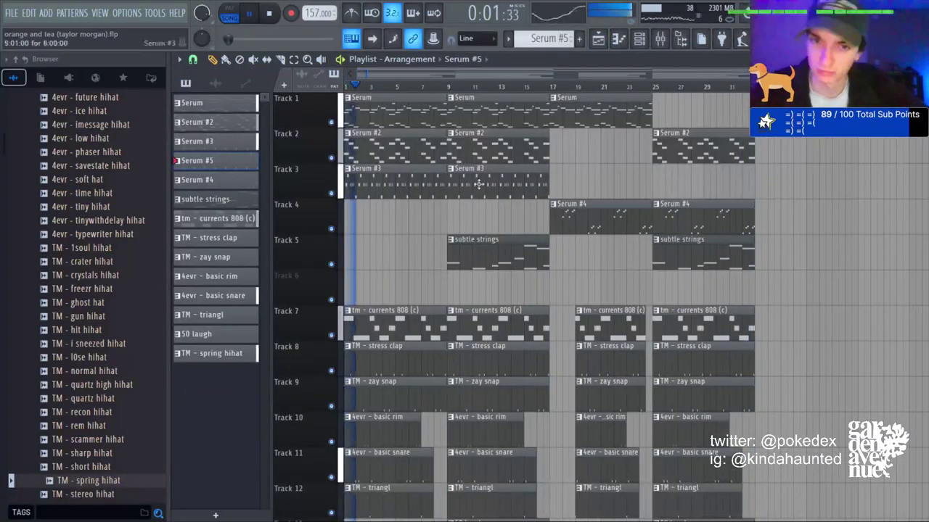
{"action": "left_click", "coordinate": [660, 185]}
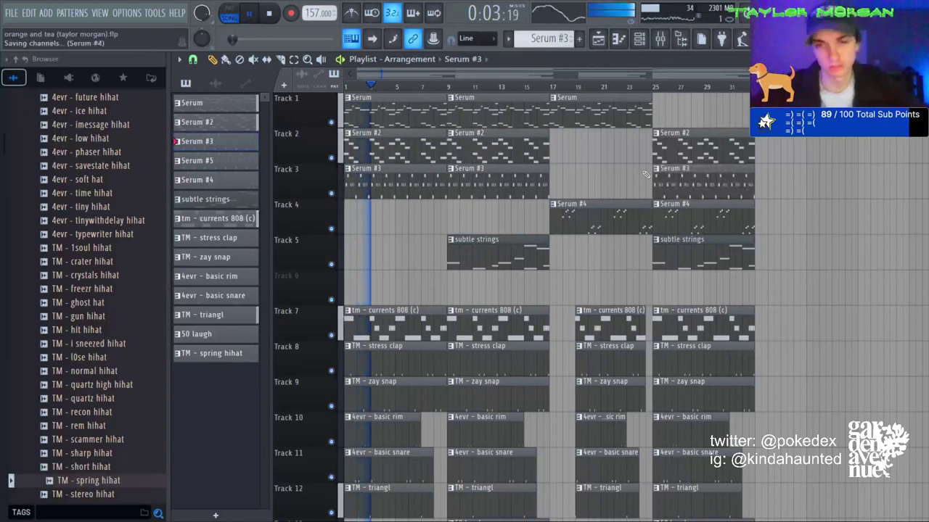
Shorten the first TM - stress clap clip to one bar, repeat it across the first section, and remove that section's TM - zay snap clip.
{"action": "scroll", "coordinate": [399, 385], "scroll_direction": "down", "scroll_amount": 3}
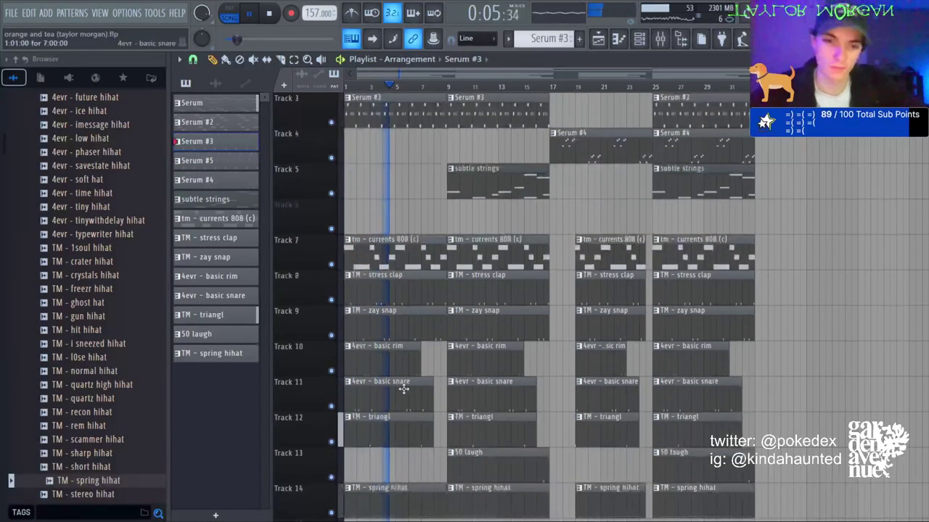
{"action": "left_click_drag", "start_coordinate": [444, 248], "coordinate": [277, 251]}
{"action": "key", "text": "space"}
{"action": "right_click", "coordinate": [389, 275]}
{"action": "key", "text": "space"}
{"action": "key", "text": "ctrl+b"}
{"action": "key", "text": "ctrl+b"}
{"action": "key", "text": "ctrl+b"}
{"action": "key", "text": "ctrl+b"}
{"action": "key", "text": "ctrl+b"}
{"action": "key", "text": "ctrl+b"}
{"action": "key", "text": "ctrl+b"}
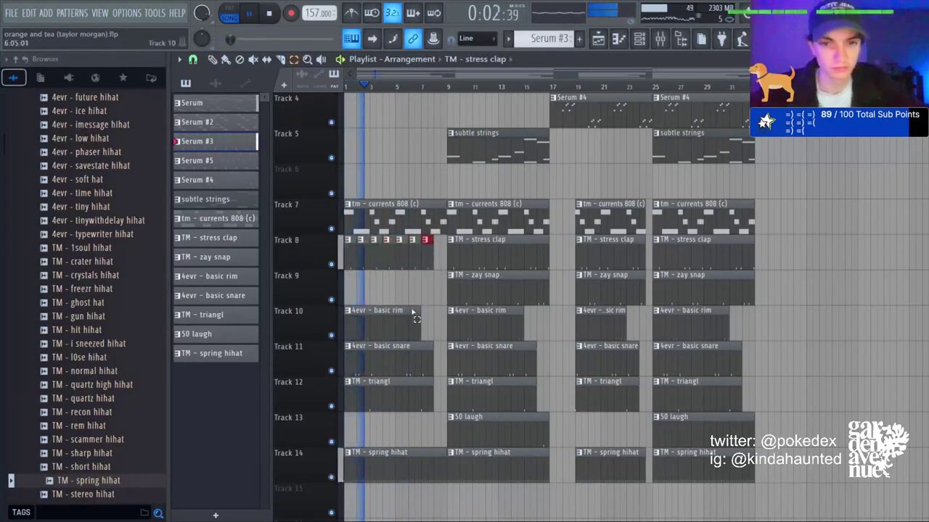
Remove the 4evr - basic snare clip from the first section.
{"action": "right_click", "coordinate": [392, 385]}
{"action": "key", "text": "ctrl+z"}
{"action": "right_click", "coordinate": [384, 361]}
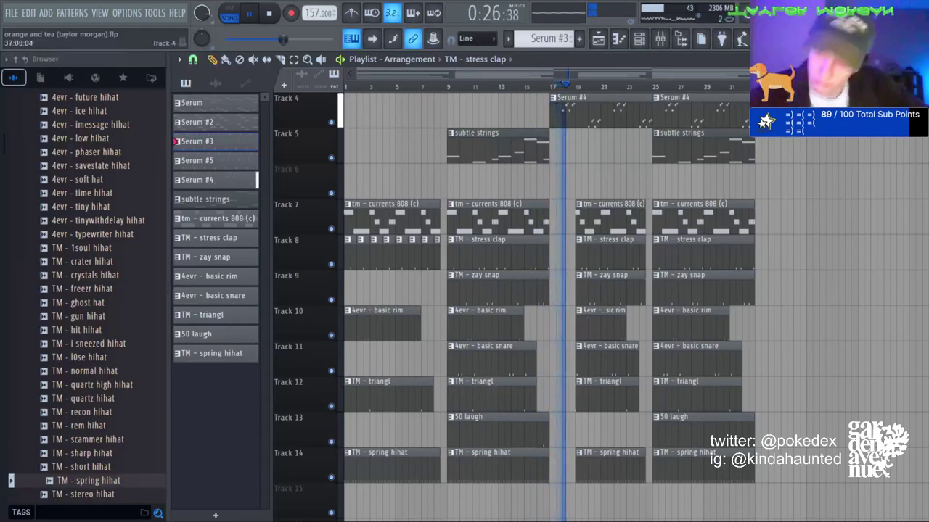
Add the favorite "oh no... its not looking good for us (fx 140bpm) - part_1" sample at bar 1 on track 6.
{"action": "scroll", "coordinate": [591, 315], "scroll_direction": "up", "scroll_amount": 3}
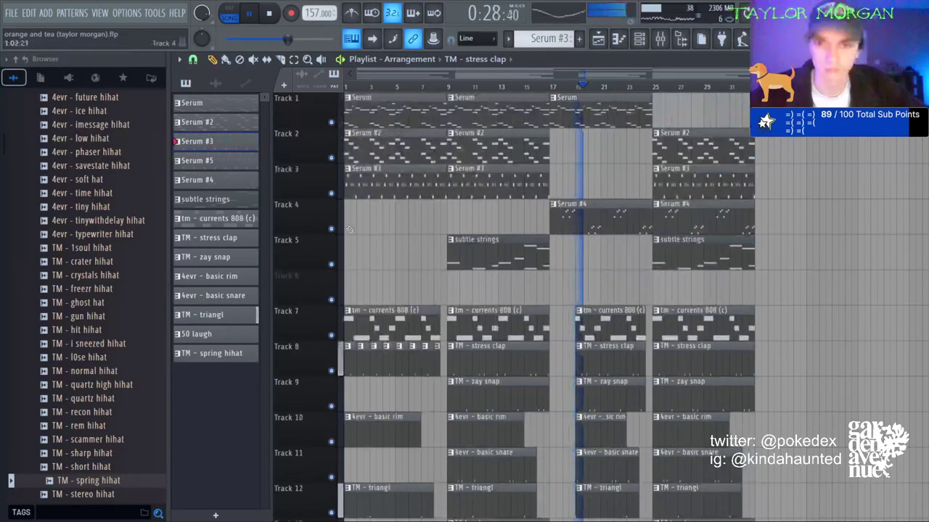
{"action": "left_click", "coordinate": [123, 77]}
{"action": "scroll", "coordinate": [112, 169], "scroll_direction": "down", "scroll_amount": 3}
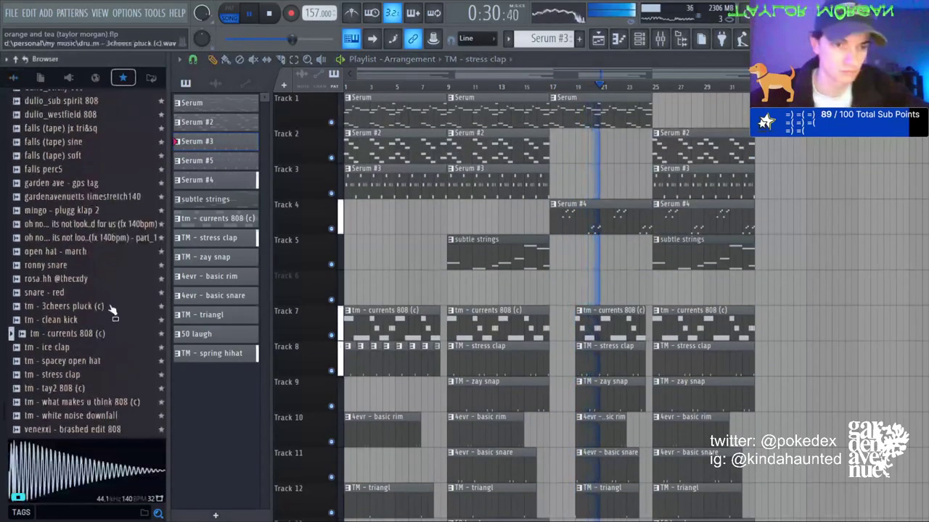
{"action": "left_click_drag", "start_coordinate": [91, 238], "coordinate": [348, 280]}
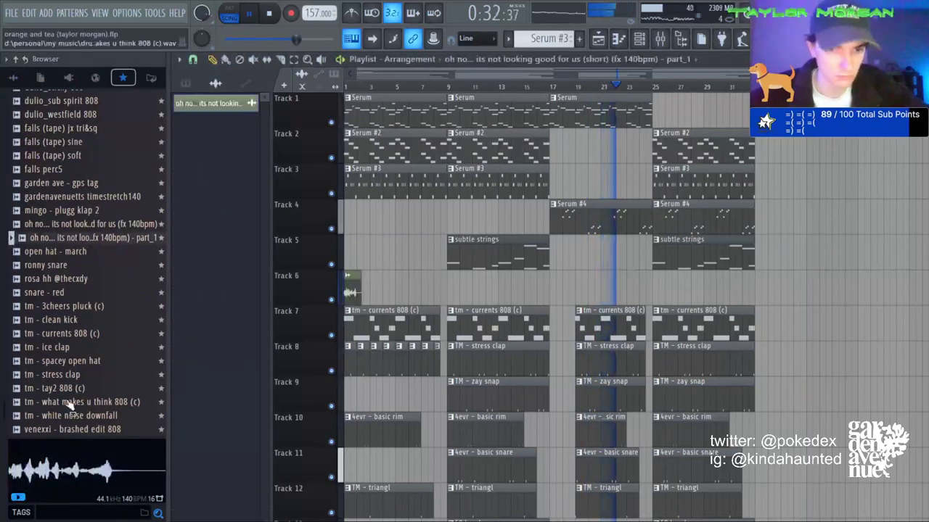
Place tm - white noise downfall on track 16 at bars 1 and 17, and route it to mixer insert 32.
{"action": "left_click_drag", "start_coordinate": [79, 415], "coordinate": [462, 463]}
{"action": "left_click", "coordinate": [553, 461]}
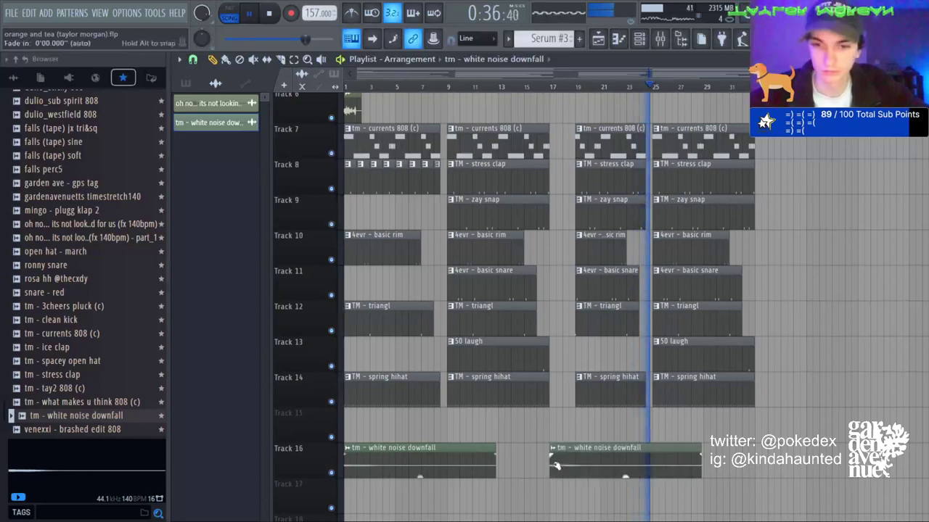
{"action": "left_click", "coordinate": [660, 39]}
{"action": "left_click", "coordinate": [650, 197]}
{"action": "key", "text": "ctrl+l"}
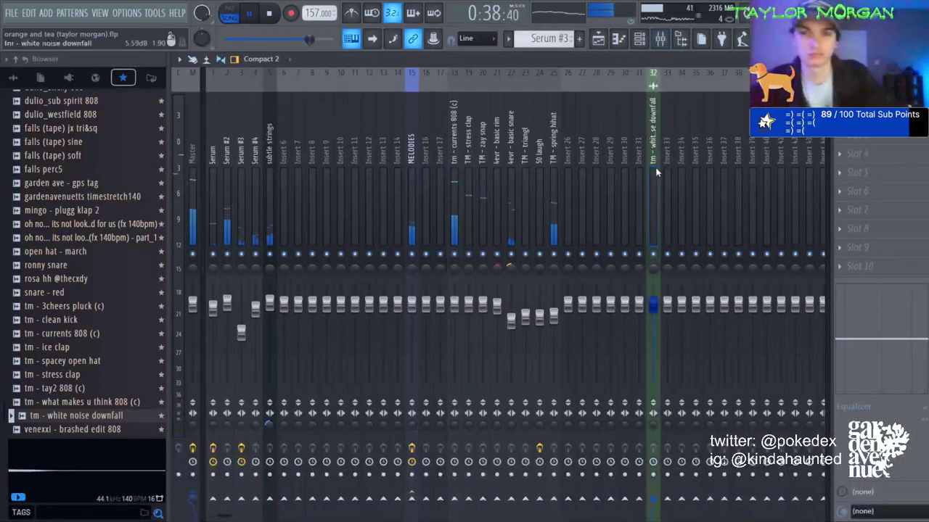
Add Valhalla VintageVerb and Fruity parametric EQ 2 to the white noise downfall mixer insert and lower its volume to 40% (-15.8 dB).
{"action": "left_click", "coordinate": [890, 487]}
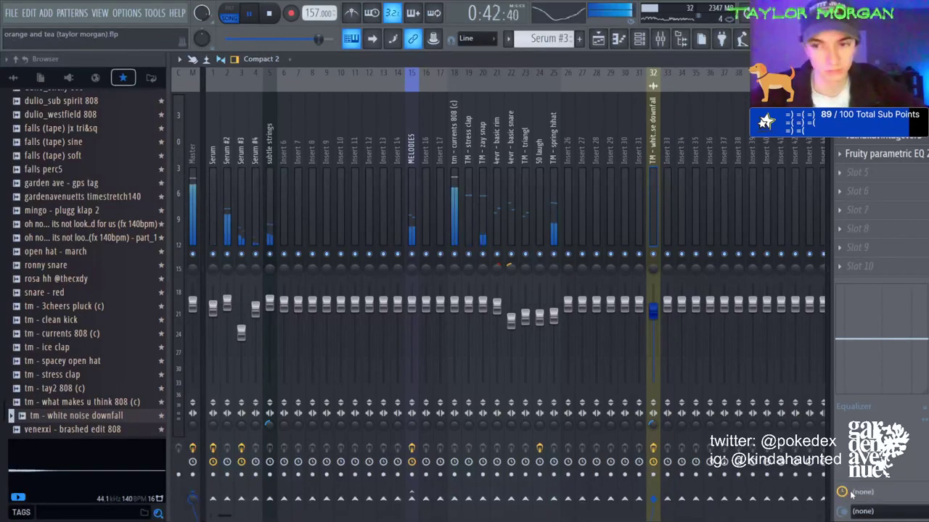
{"action": "left_click_drag", "start_coordinate": [652, 311], "coordinate": [653, 350]}
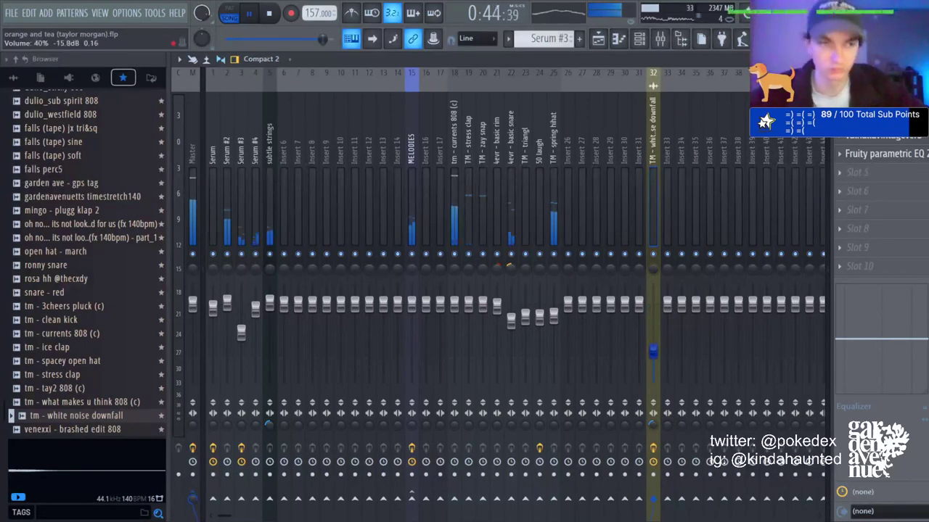
{"action": "left_click", "coordinate": [598, 39]}
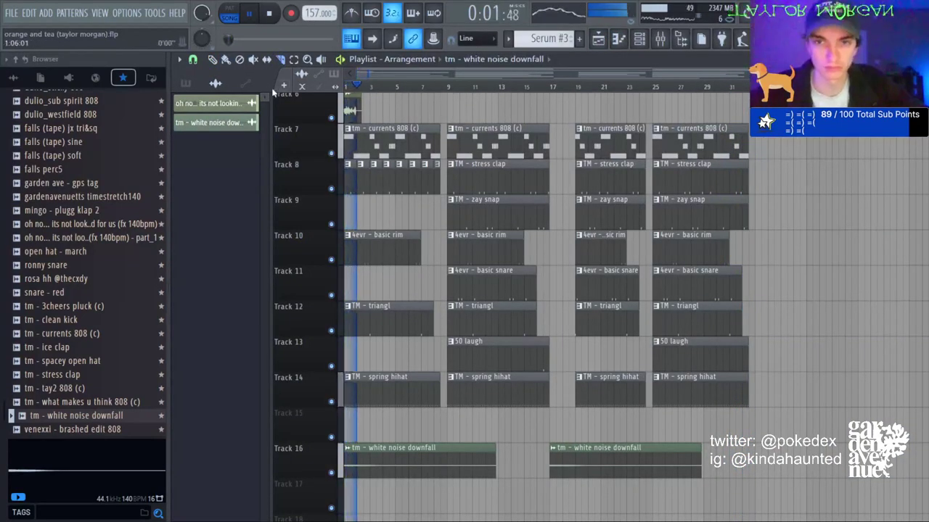
Try moving the "oh no... its not looking good for us" sample to bar 4 and cutting the 808, clap and hi-hat out of that bar.
{"action": "key", "text": "space"}
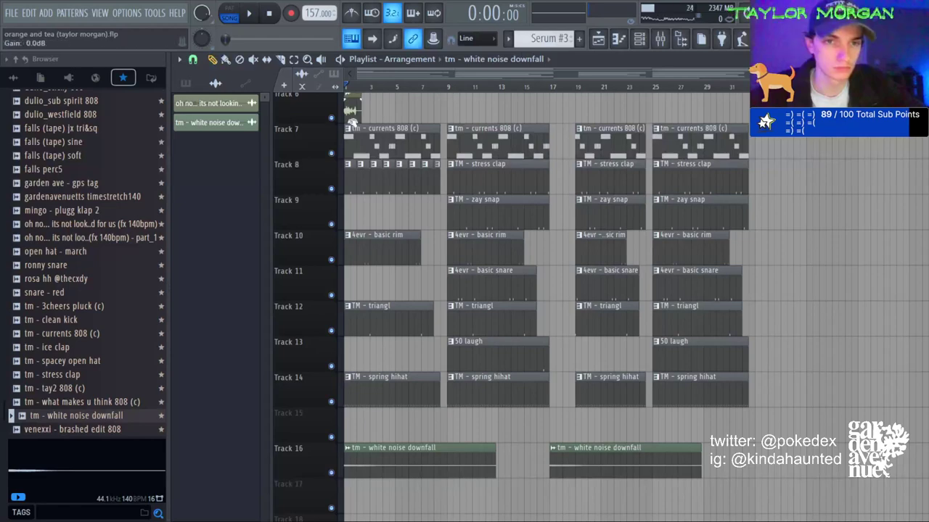
{"action": "key", "text": "space"}
{"action": "left_click_drag", "start_coordinate": [350, 113], "coordinate": [390, 376]}
{"action": "key", "text": "space"}
{"action": "key", "text": "space"}
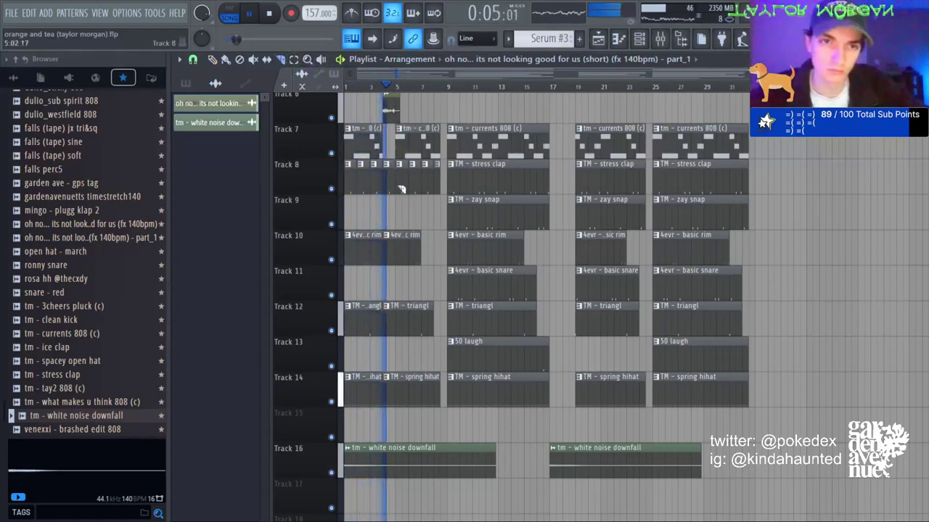
{"action": "left_click_drag", "start_coordinate": [395, 335], "coordinate": [403, 374]}
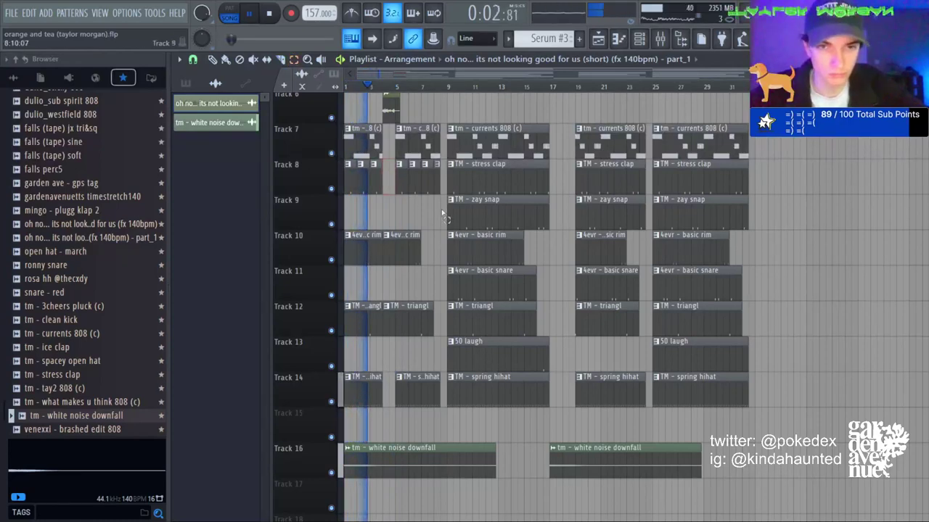
{"action": "scroll", "coordinate": [444, 216], "scroll_direction": "up", "scroll_amount": 4}
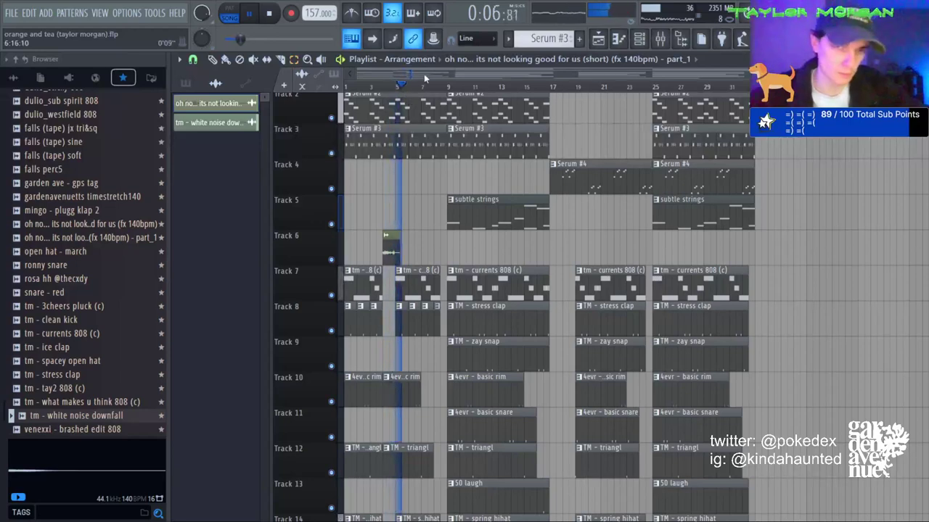
Undo the bar 4 cuts in the first section's 808 and drum clips.
{"action": "key", "text": "ctrl+z"}
{"action": "key", "text": "ctrl+z"}
{"action": "key", "text": "ctrl+z"}
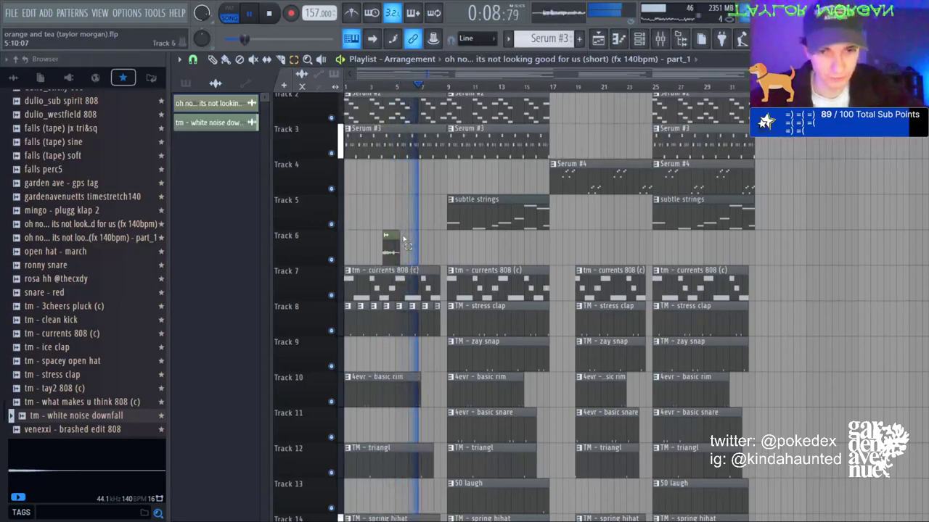
Reposition the "oh no... its not looking good for us" sample to bar 2 on track 6 and set its clip gain to -4.8 dB.
{"action": "key", "text": "space"}
{"action": "key", "text": "space"}
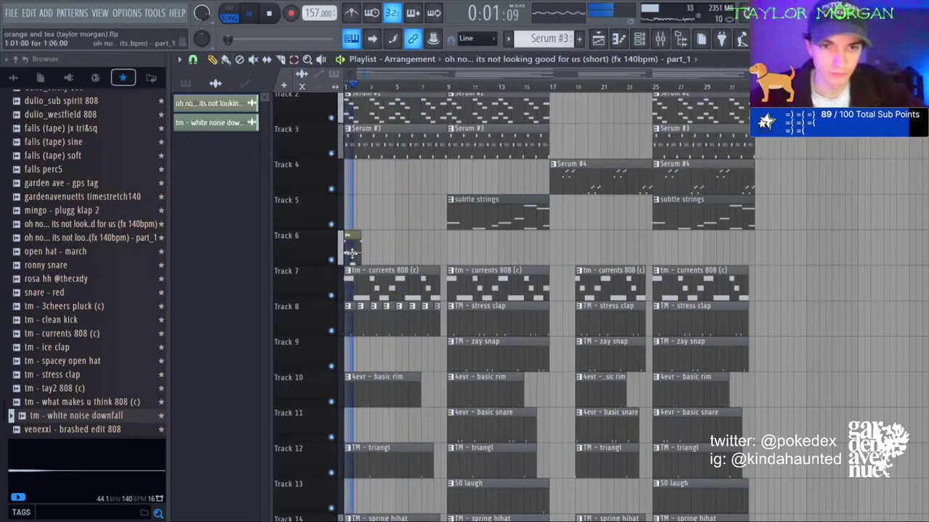
{"action": "left_click_drag", "start_coordinate": [351, 250], "coordinate": [362, 254]}
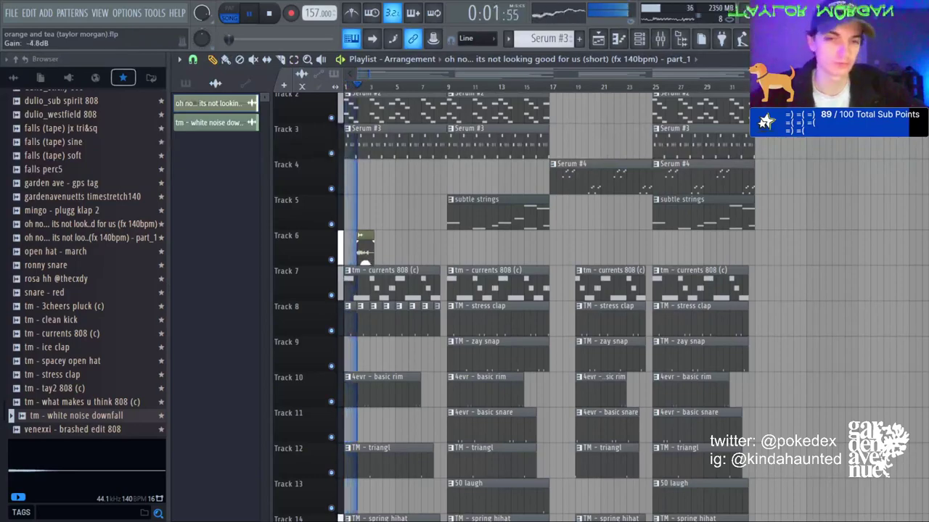
Repeat the 32-bar arrangement twice more to extend the song to 96 bars, leaving the track 6 sample only at the start.
{"action": "left_click", "coordinate": [625, 250]}
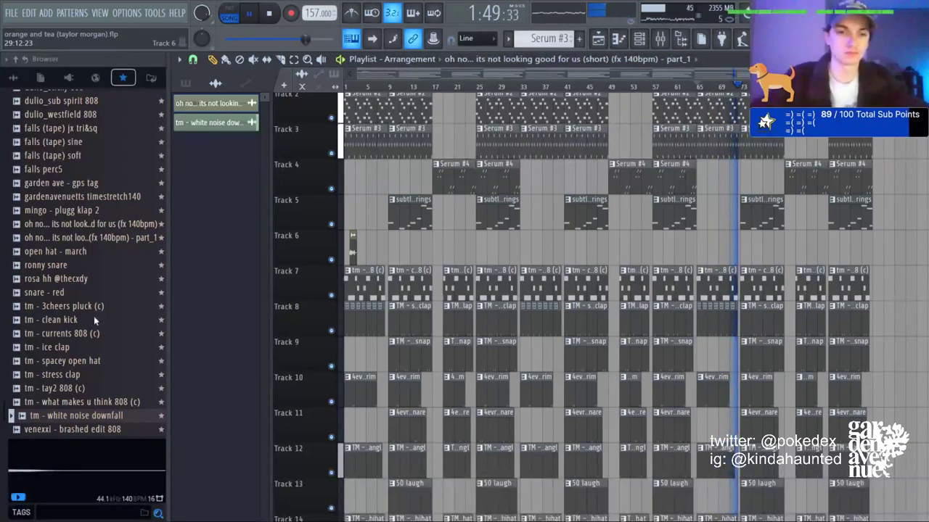
{"action": "key", "text": "space"}
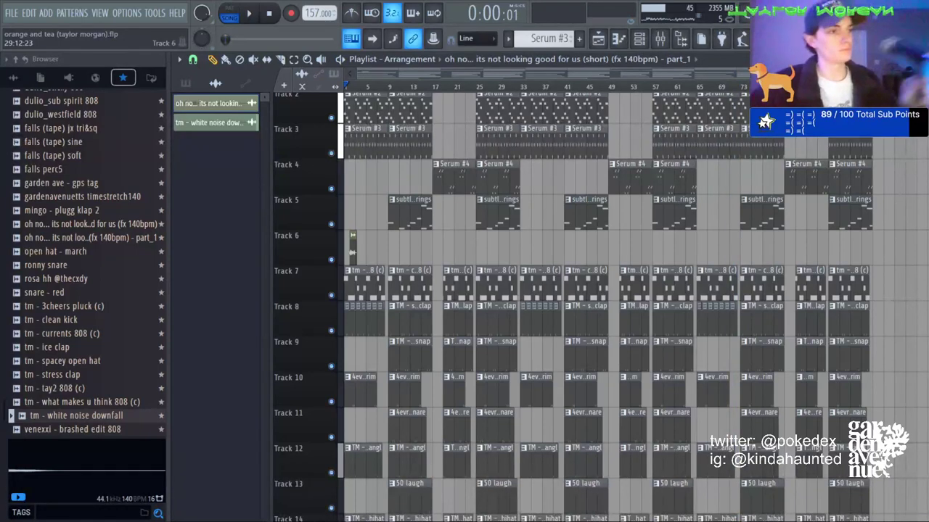